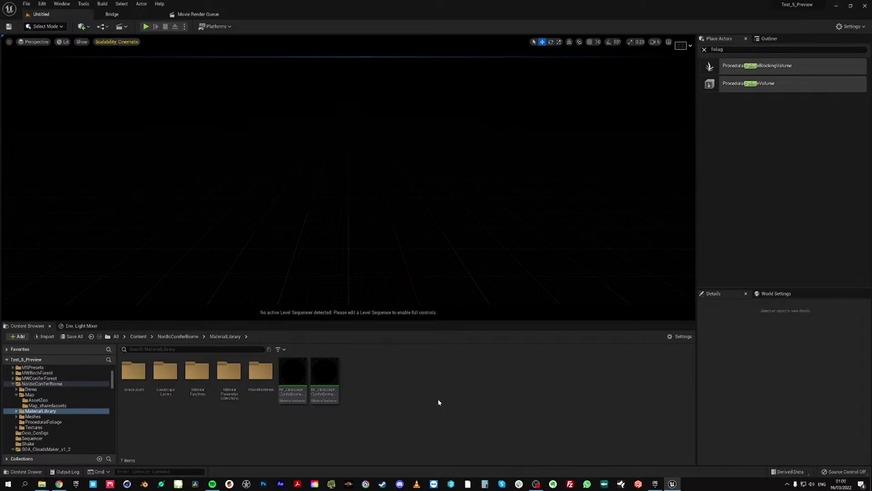
# Switch to the Epic Games Launcher and examine the Nordic Conifer Biome marketplace page and its preview images
pyautogui.click(655, 483)
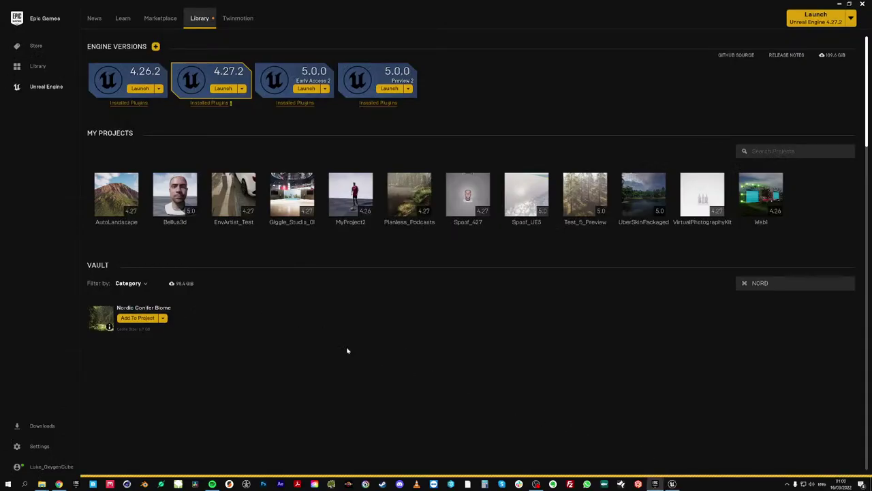
pyautogui.click(144, 308)
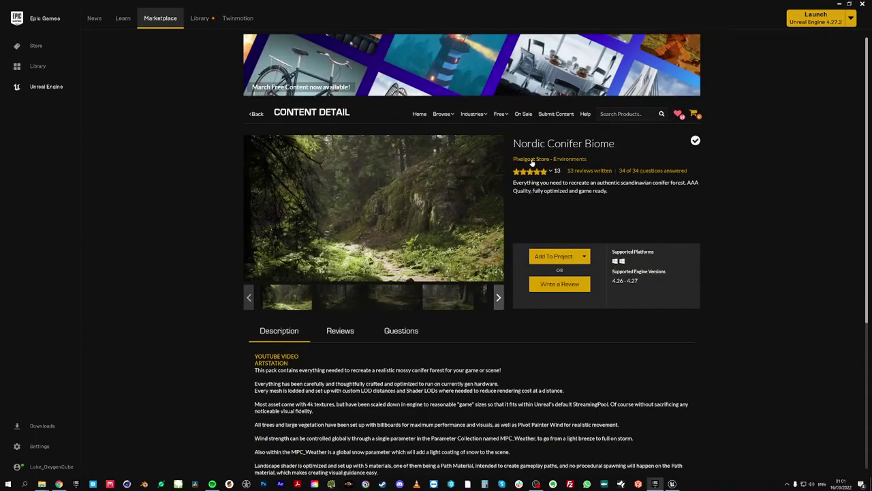
pyautogui.click(393, 214)
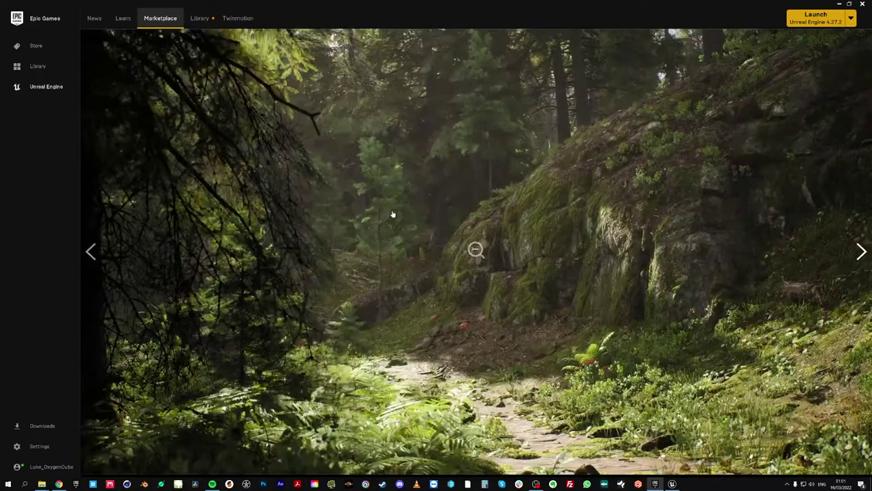
pyautogui.click(860, 253)
pyautogui.click(860, 252)
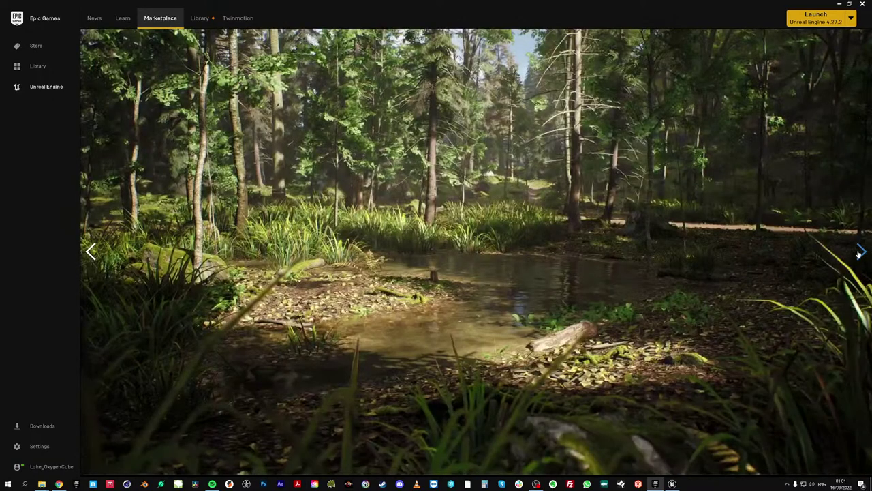
pyautogui.click(860, 252)
pyautogui.click(477, 249)
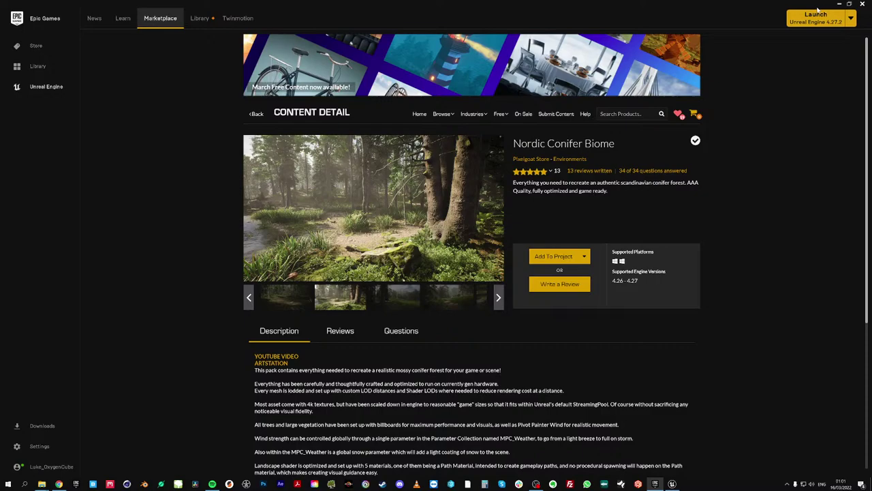
pyautogui.click(839, 4)
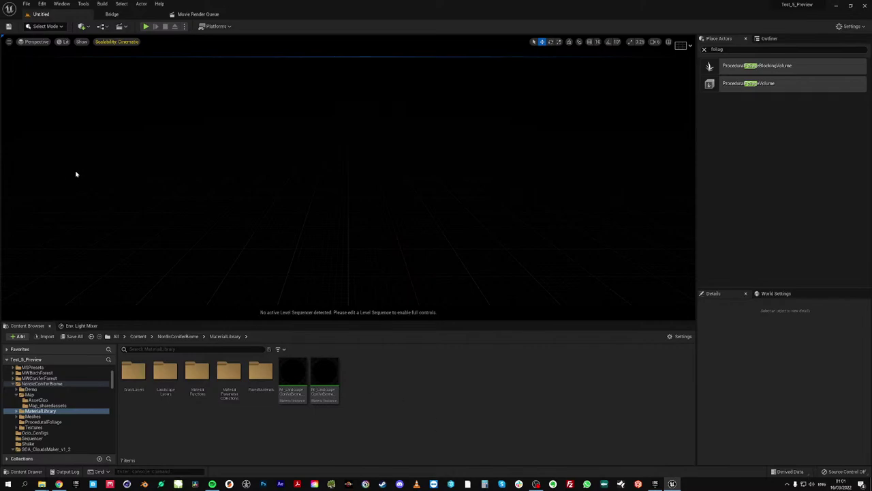
# Create a sky light, atmospheric light 0, sky atmosphere, volumetric cloud and height fog with the Env. Light Mixer
pyautogui.click(46, 26)
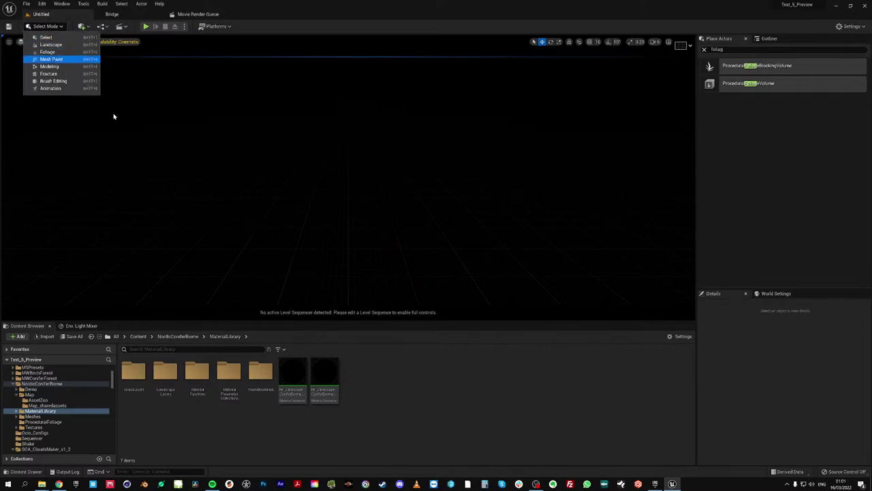
pyautogui.click(84, 326)
pyautogui.click(85, 326)
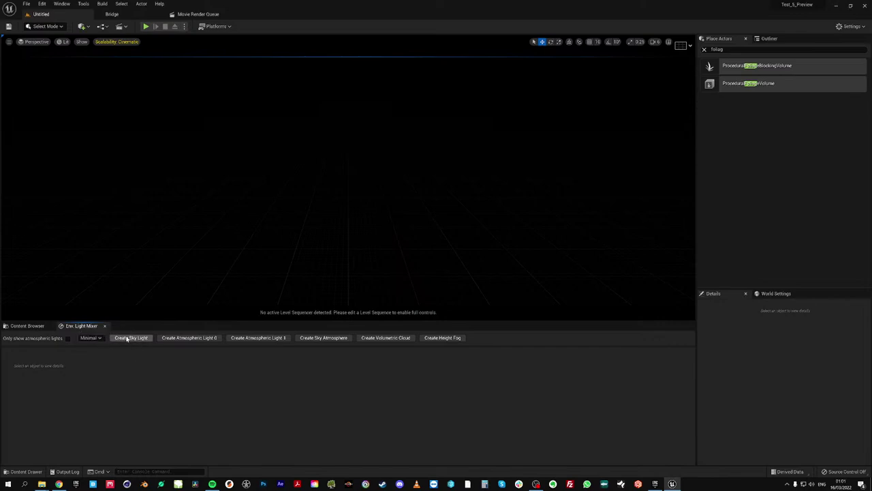
pyautogui.click(62, 4)
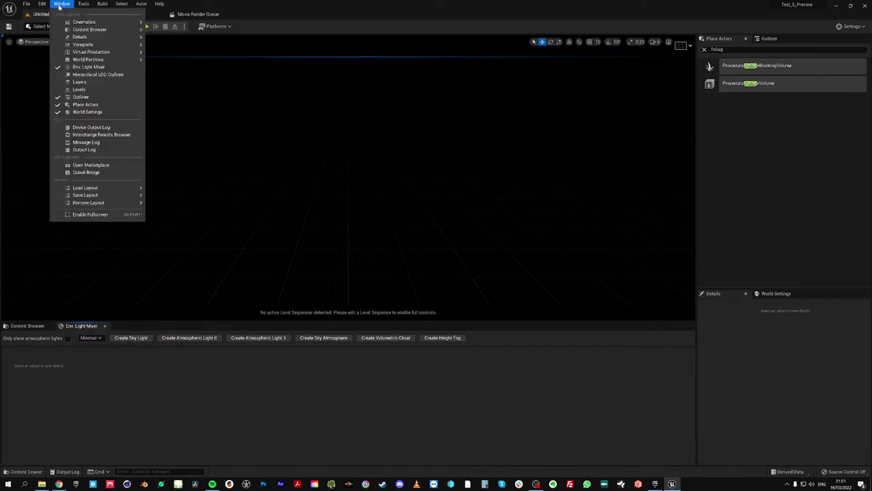
pyautogui.click(128, 392)
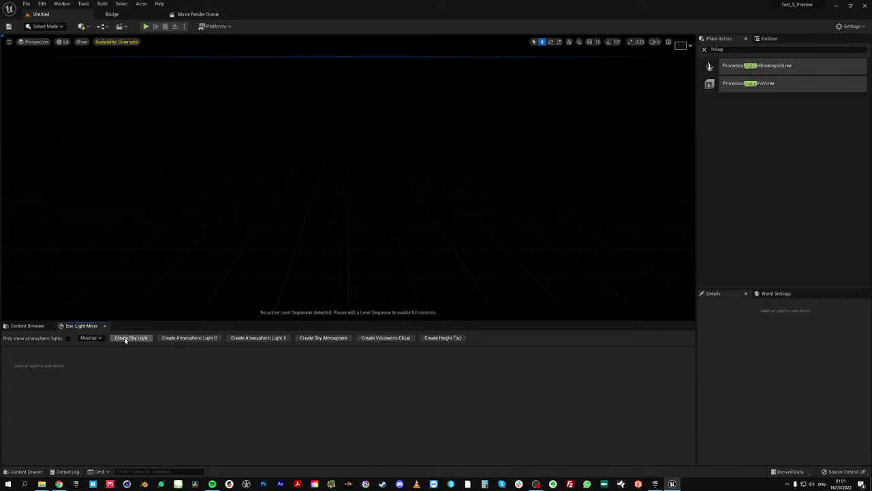
pyautogui.click(133, 340)
pyautogui.click(130, 341)
pyautogui.click(129, 340)
pyautogui.click(143, 339)
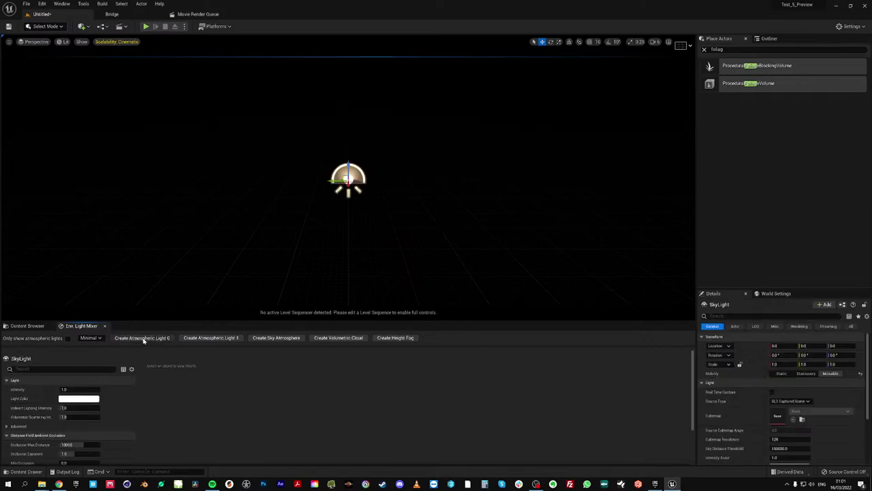
pyautogui.click(202, 339)
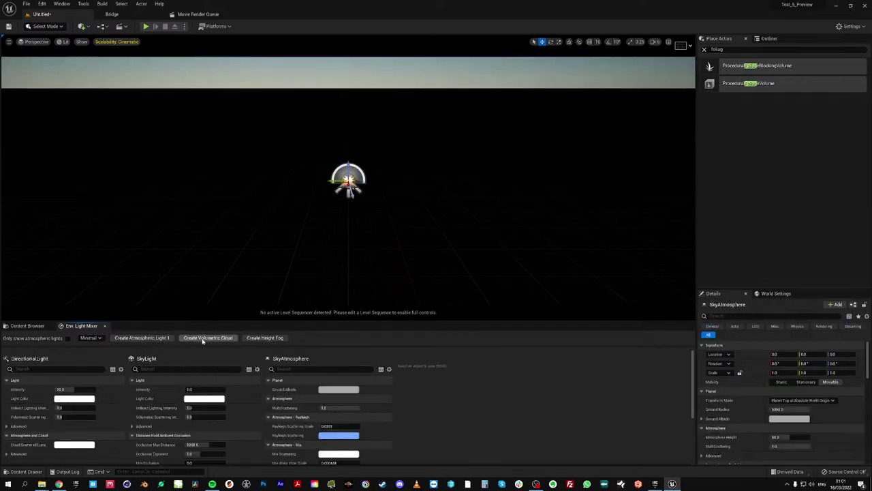
pyautogui.click(204, 338)
pyautogui.click(205, 339)
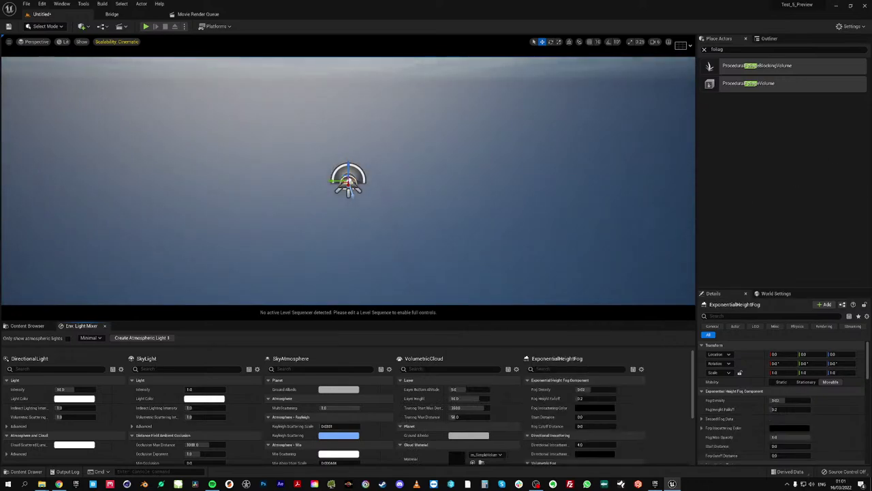
# Place a PostProcessVolume in the level and enable its Infinite Extent (Unbound) option
pyautogui.click(773, 39)
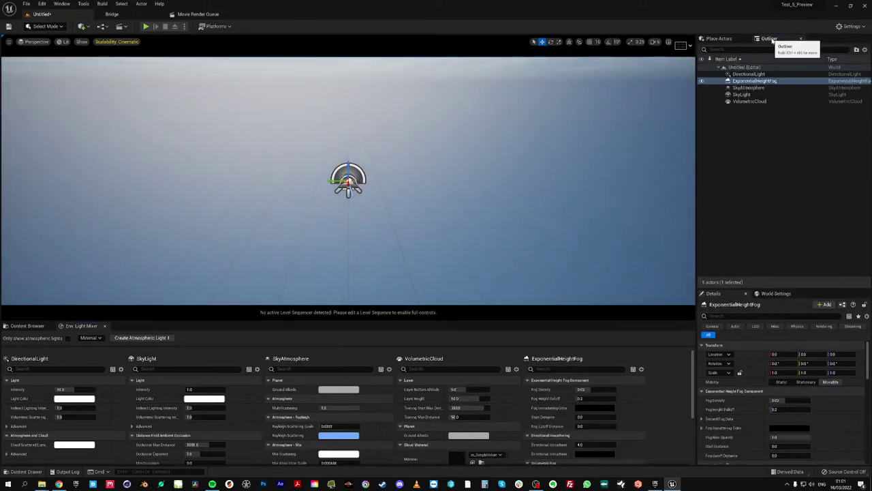
pyautogui.click(723, 38)
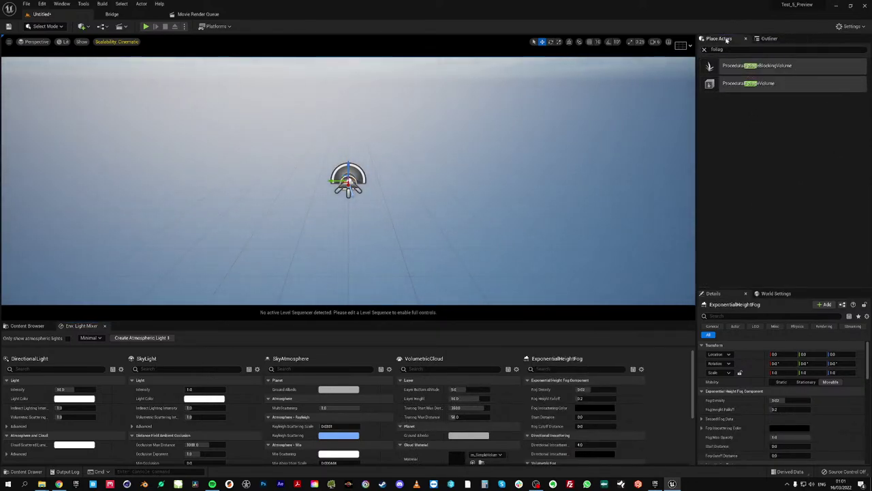
pyautogui.click(704, 50)
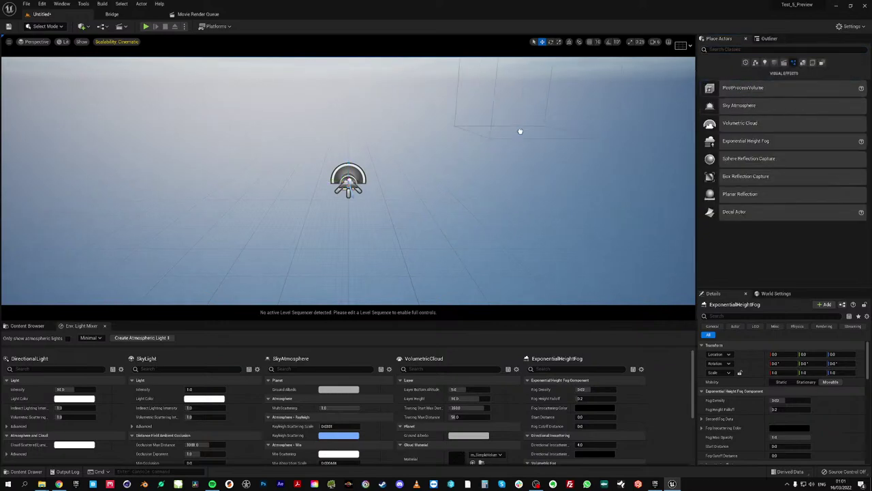
pyautogui.moveTo(520, 130); pyautogui.dragTo(520, 131)
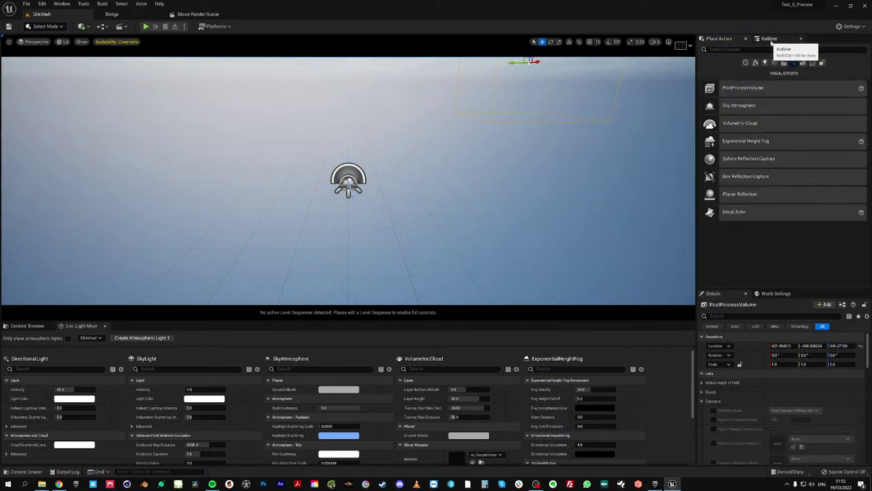
pyautogui.moveTo(868, 354); pyautogui.dragTo(871, 442)
pyautogui.click(772, 394)
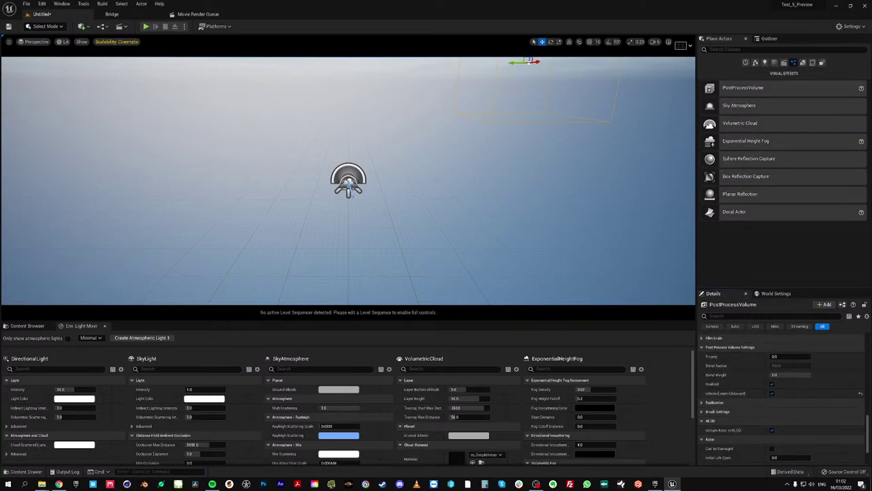
# Enable Exposure Compensation, Min Brightness and Max Brightness on the post-process volume, setting both brightness limits to 1.0
pyautogui.scroll(10, 712, 398)
pyautogui.scroll(-2, 709, 397)
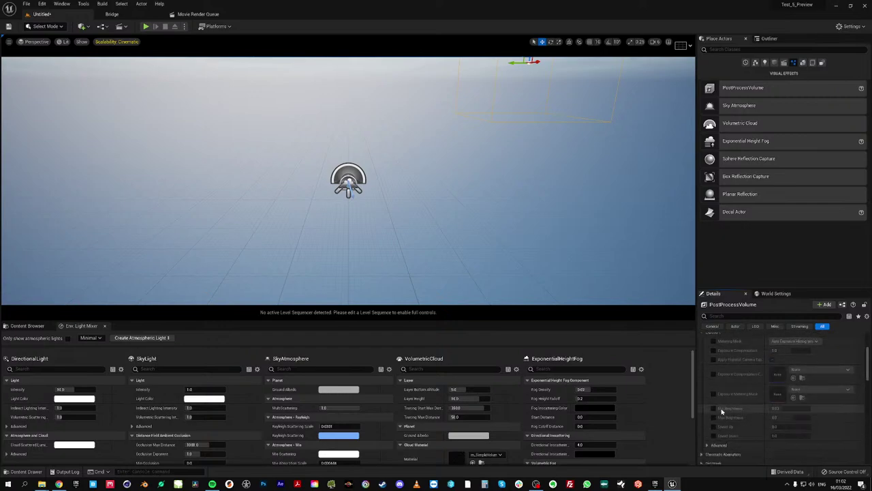
pyautogui.click(714, 349)
pyautogui.click(714, 408)
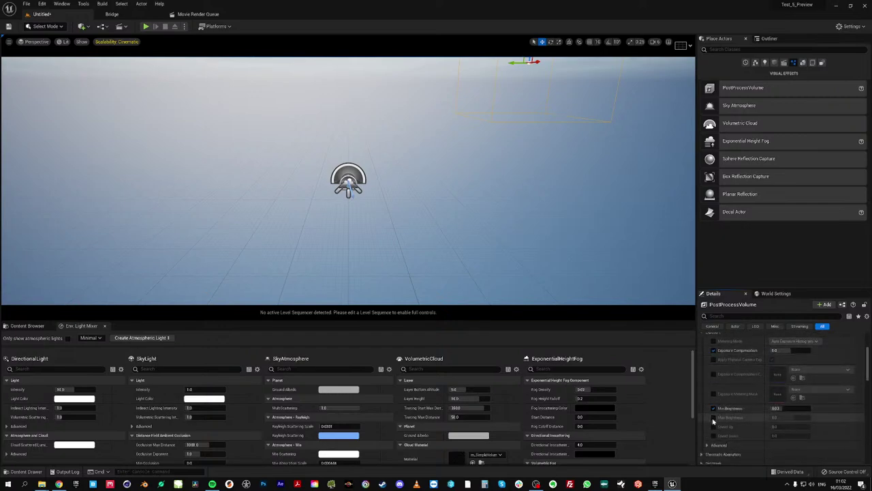
pyautogui.click(714, 417)
pyautogui.click(779, 409)
pyautogui.click(782, 418)
pyautogui.write('1')
pyautogui.press('Return')
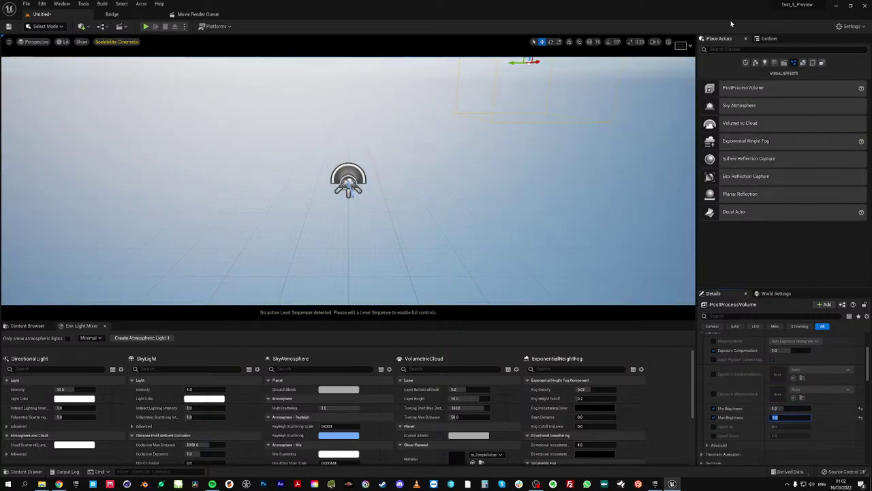
# Group all six lighting and post-process actors in a new Outliner folder named Lighting and collapse it
pyautogui.click(774, 40)
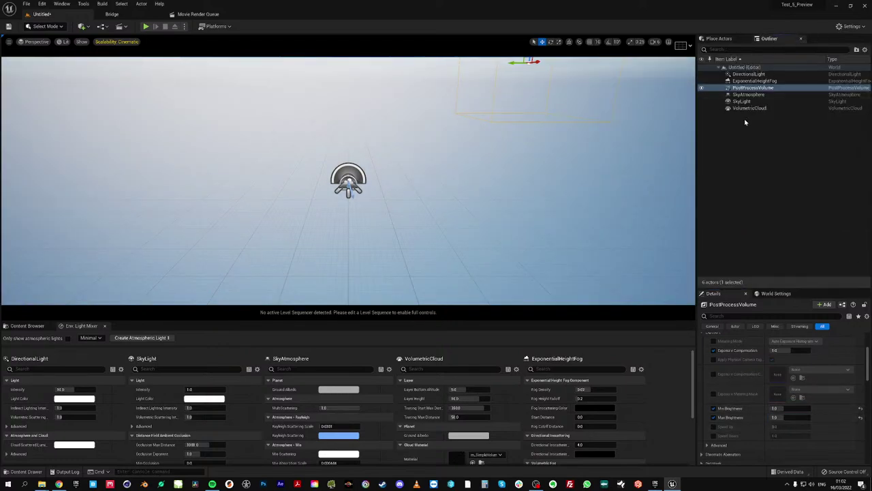
pyautogui.click(748, 74)
pyautogui.keyDown('shift'); pyautogui.click(741, 110); pyautogui.keyUp('shift')
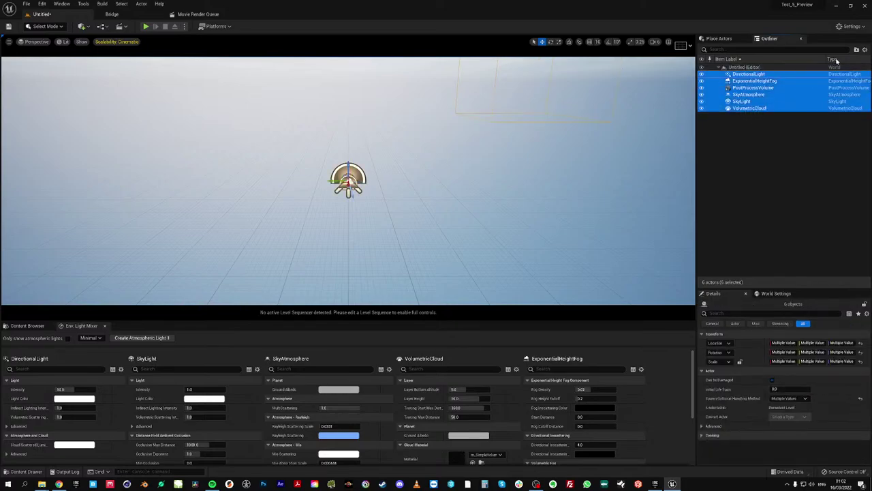
pyautogui.click(857, 50)
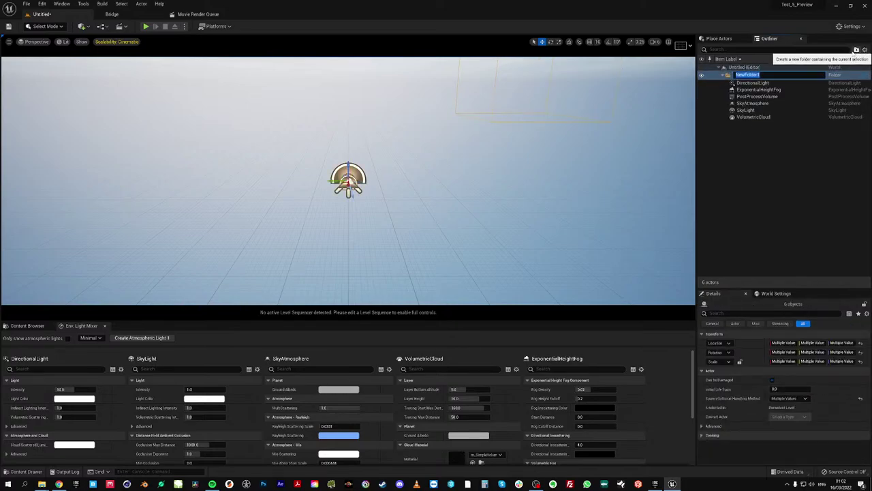
pyautogui.write('Lighting')
pyautogui.press('Return')
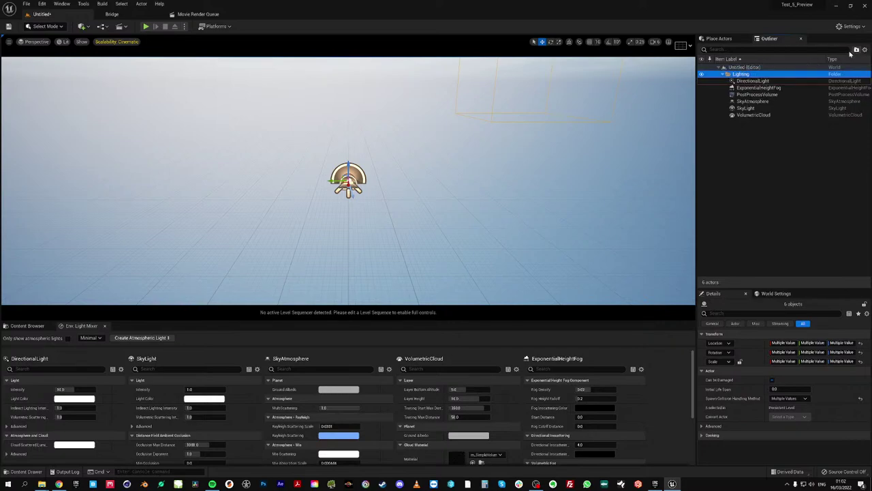
pyautogui.click(741, 163)
pyautogui.click(724, 74)
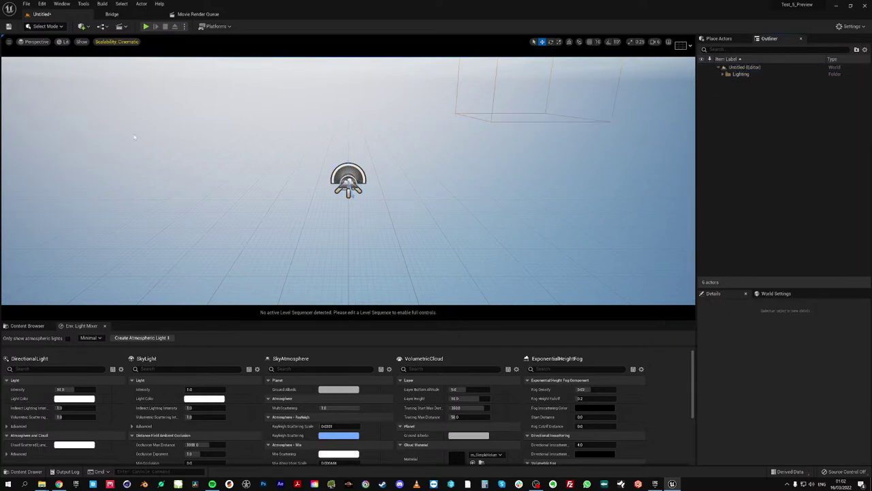
# Create a new landscape with the conifer biome landscape material, 63x63-quad sections and a 505 x 505 overall resolution
pyautogui.click(43, 24)
pyautogui.click(53, 47)
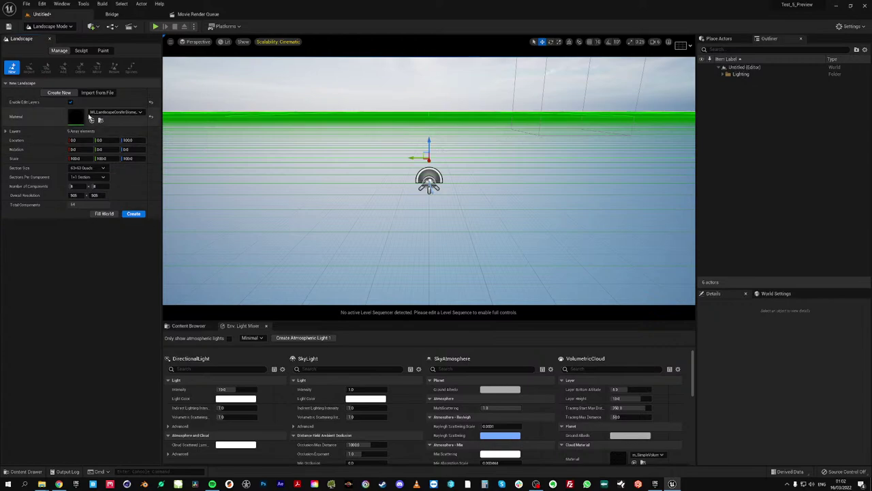
pyautogui.click(188, 326)
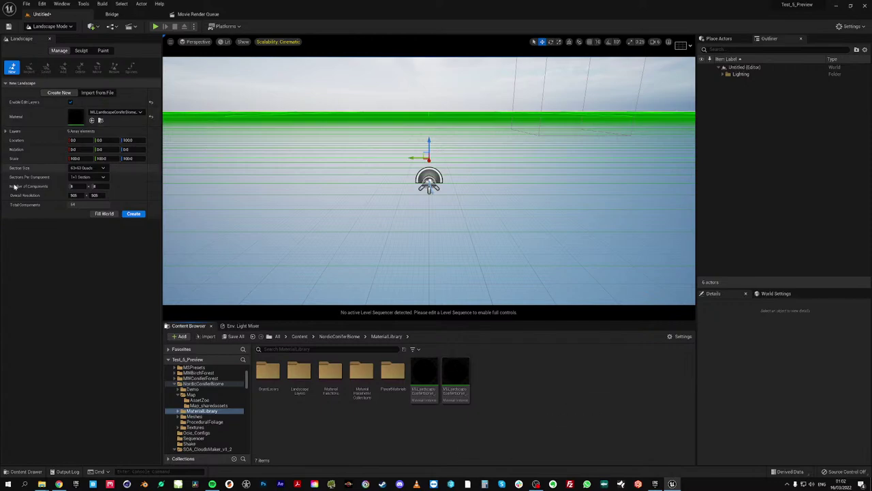
pyautogui.click(133, 213)
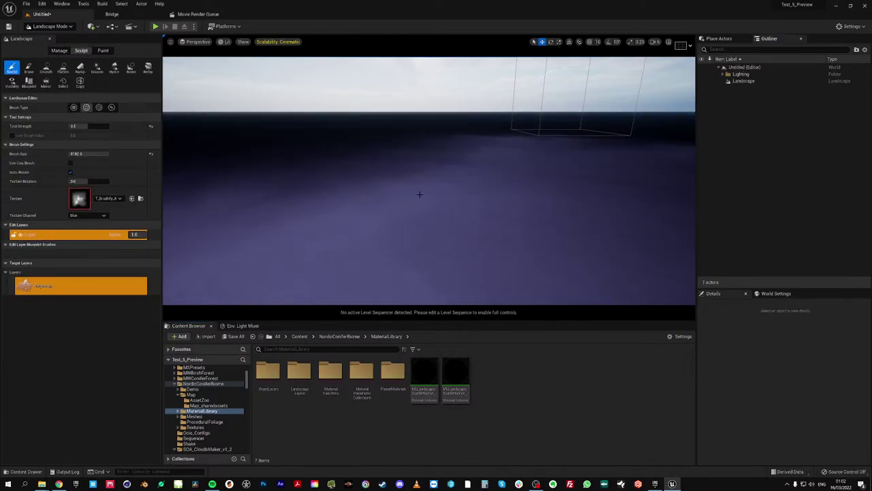
# Assign the matching layer info assets to the landscape's Mulch, Moss, Grass, MudLeaves and Path paint layers
pyautogui.click(103, 51)
pyautogui.click(70, 252)
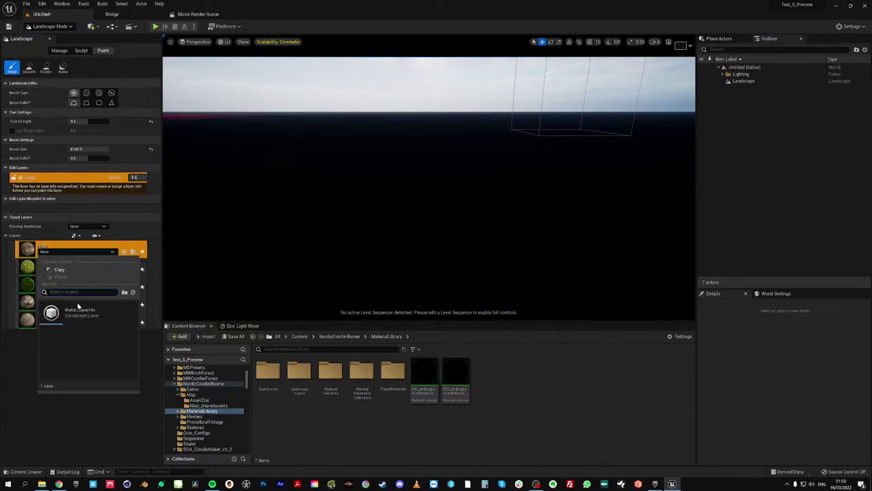
pyautogui.click(80, 312)
pyautogui.click(66, 261)
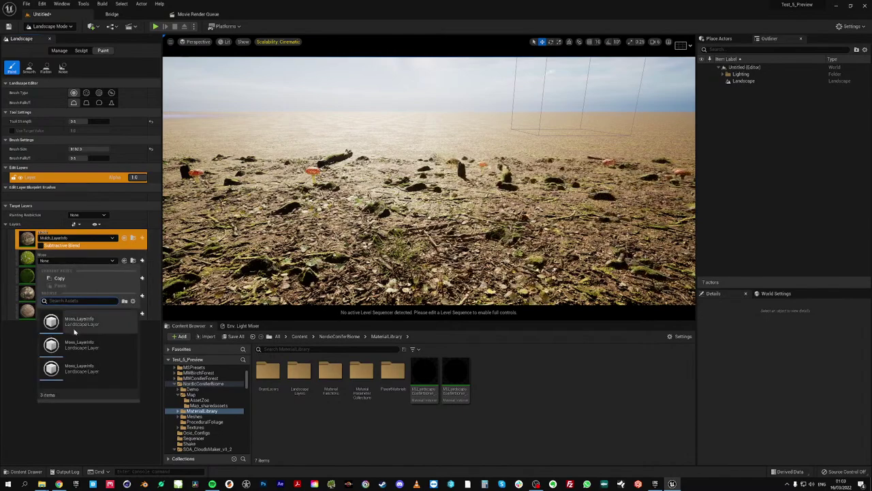
pyautogui.click(74, 328)
pyautogui.click(62, 280)
pyautogui.click(71, 341)
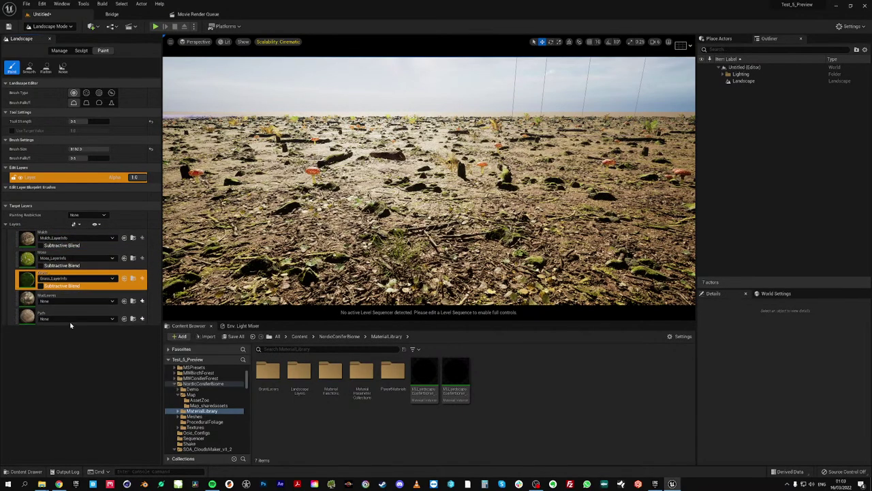
pyautogui.click(82, 301)
pyautogui.click(77, 359)
pyautogui.click(75, 319)
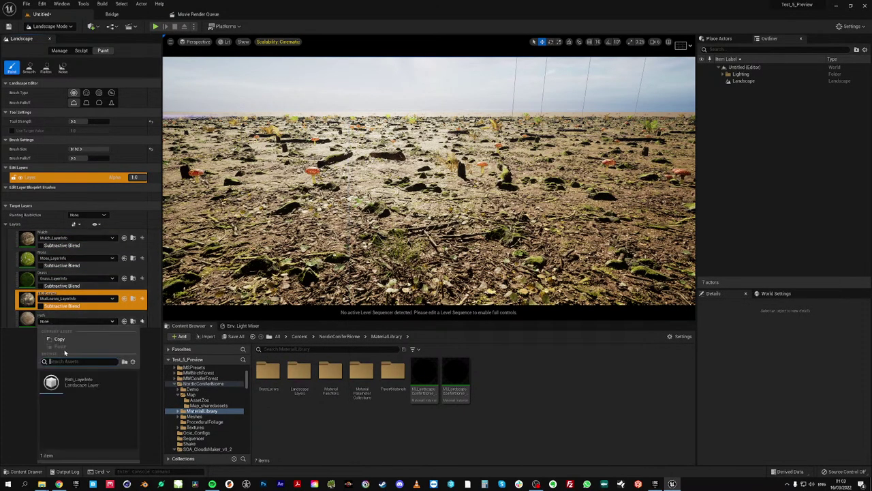
pyautogui.click(80, 381)
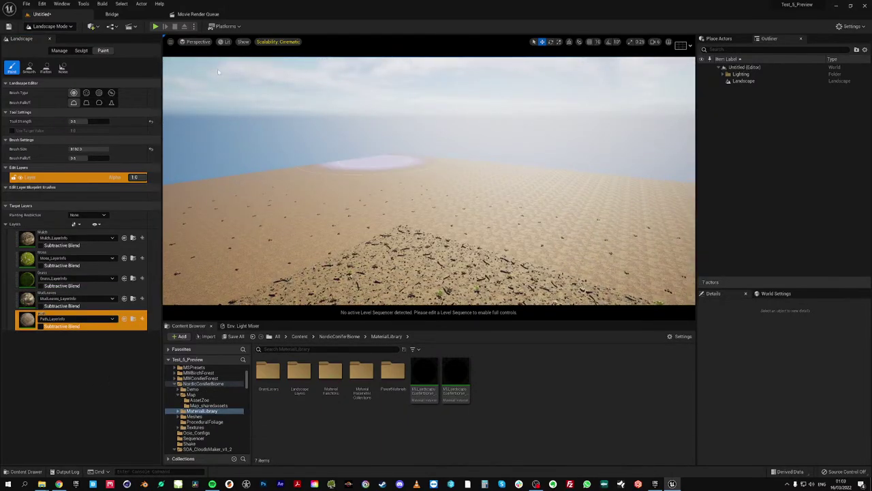
# Play the level to walk the third-person character around the landscape, and end the play session
pyautogui.click(155, 26)
pyautogui.click(428, 205)
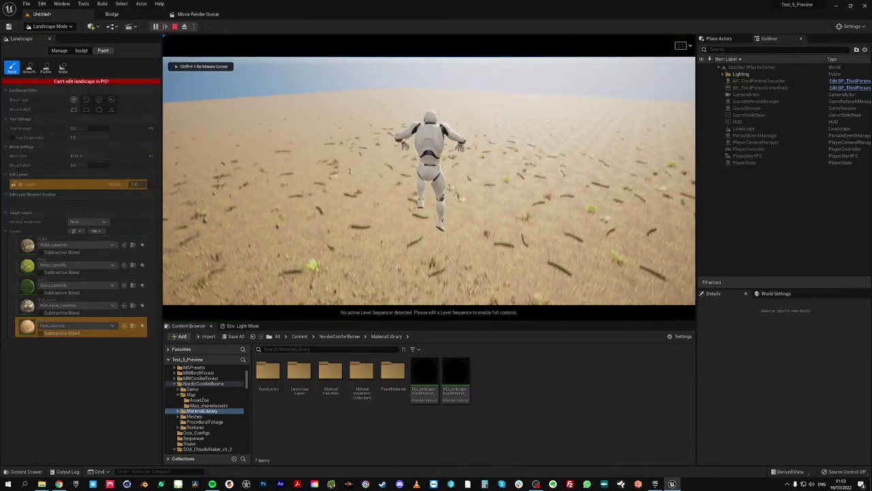
pyautogui.press('s')
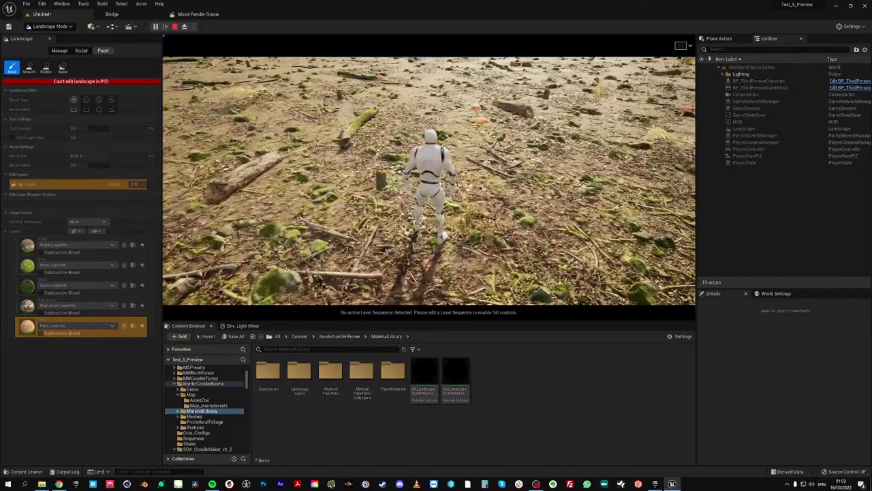
pyautogui.press('w')
pyautogui.press('Escape')
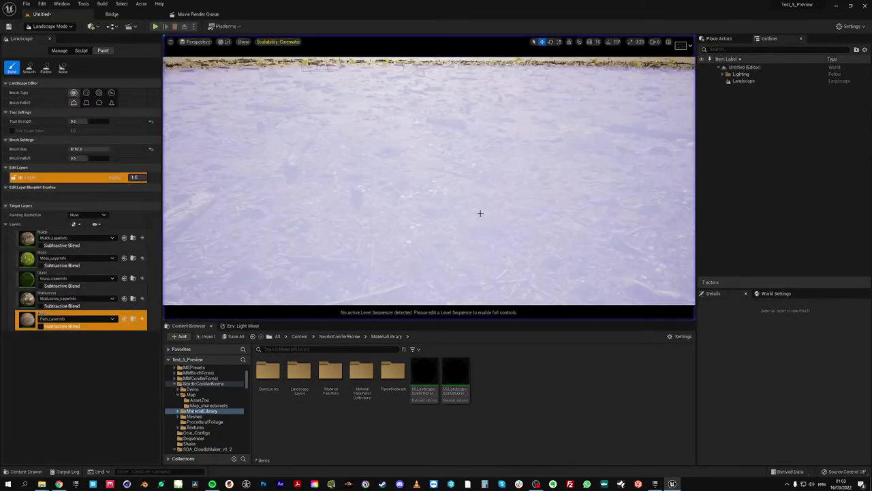
# Set the paint brush size to 150 and paint a strip of the Moss layer on the landscape
pyautogui.click(57, 257)
pyautogui.click(85, 148)
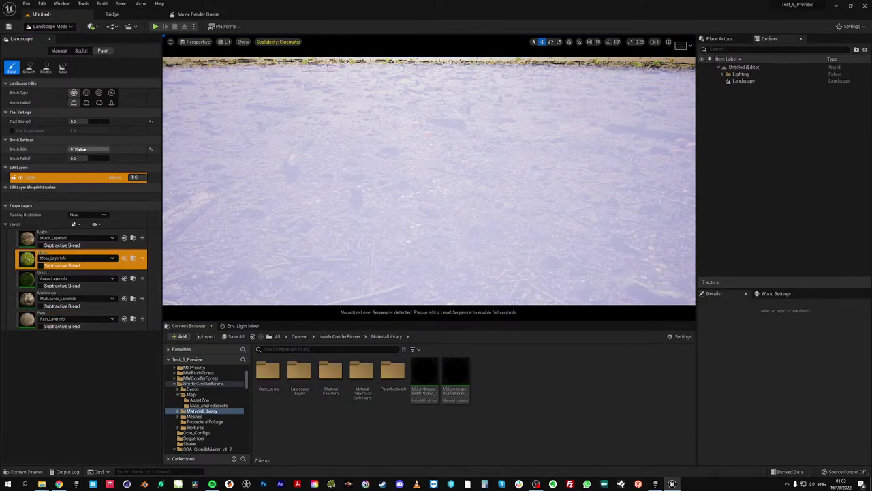
pyautogui.write('150')
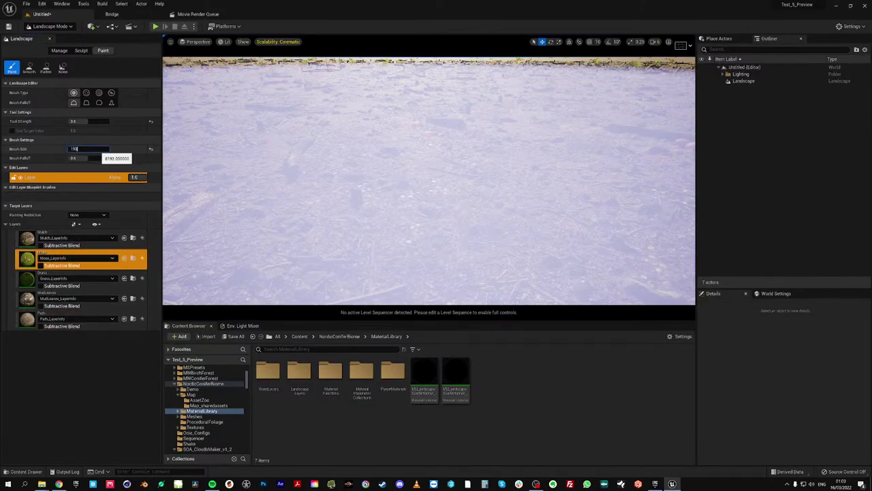
pyautogui.press('Return')
pyautogui.moveTo(502, 154); pyautogui.dragTo(502, 230)
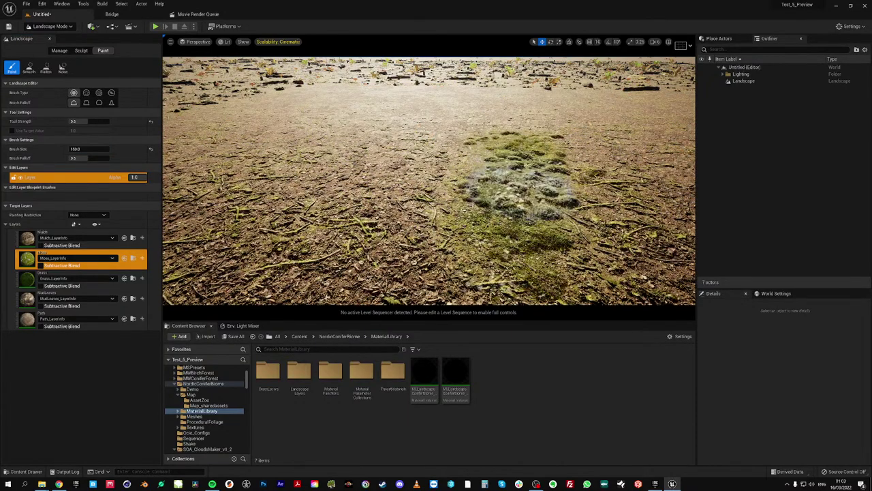
# Paint a strip of the Grass layer directly beside the moss strip and view its foliage up close
pyautogui.click(51, 277)
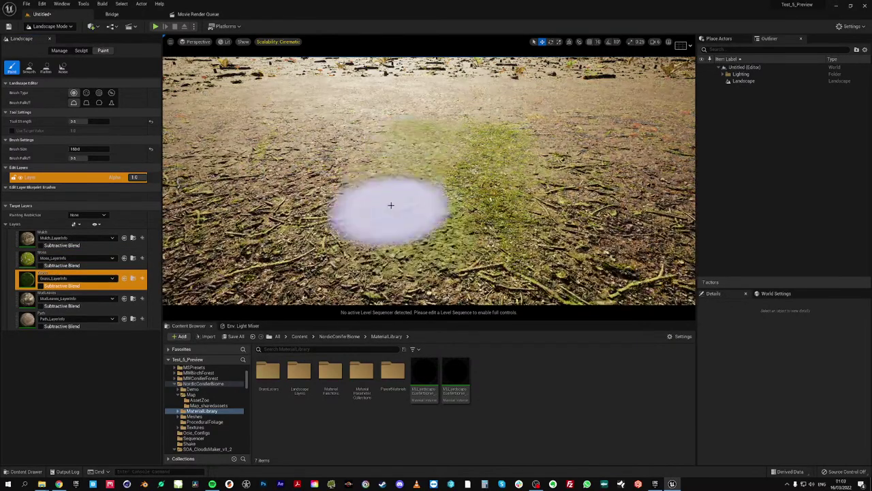
pyautogui.moveTo(391, 204); pyautogui.dragTo(409, 140)
pyautogui.press('w')
pyautogui.moveTo(396, 216)
pyautogui.mouseDown(button='right')
pyautogui.moveTo(409, 216)
pyautogui.moveTo(409, 202)
pyautogui.mouseUp(button='right')
pyautogui.press('a')
pyautogui.press('s')
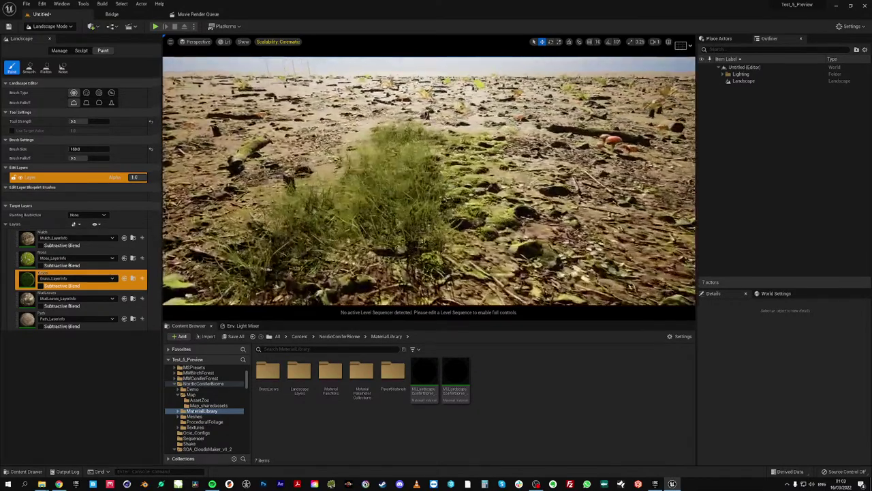
# Paint adjoining MudLeaves and Path strips beside the grass, repainting MudLeaves where the path covers it
pyautogui.click(61, 300)
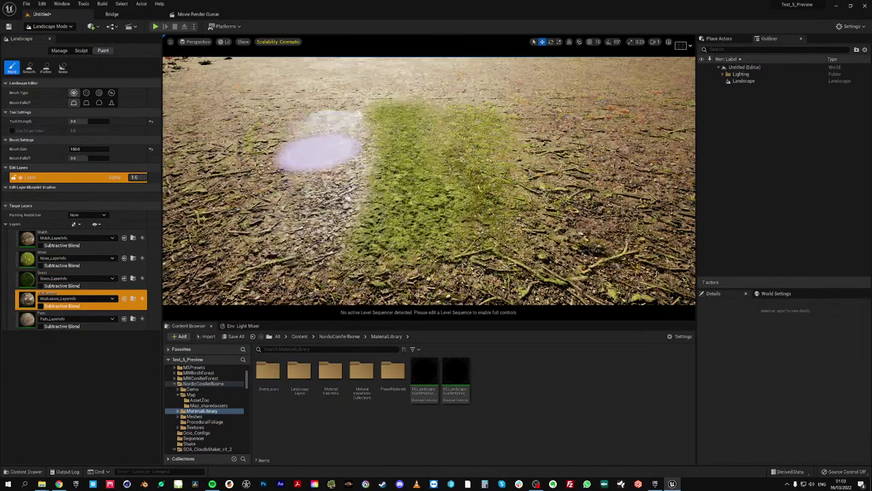
pyautogui.press('w')
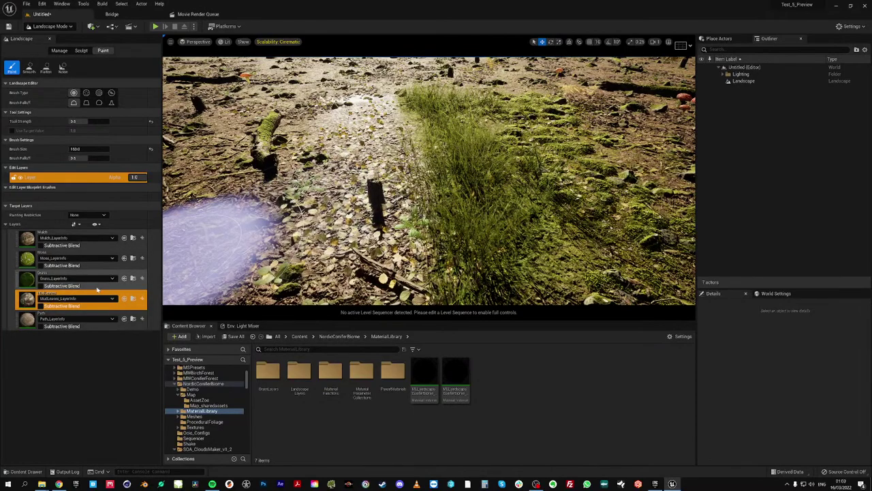
pyautogui.click(68, 319)
pyautogui.moveTo(266, 203); pyautogui.dragTo(256, 203, button='right')
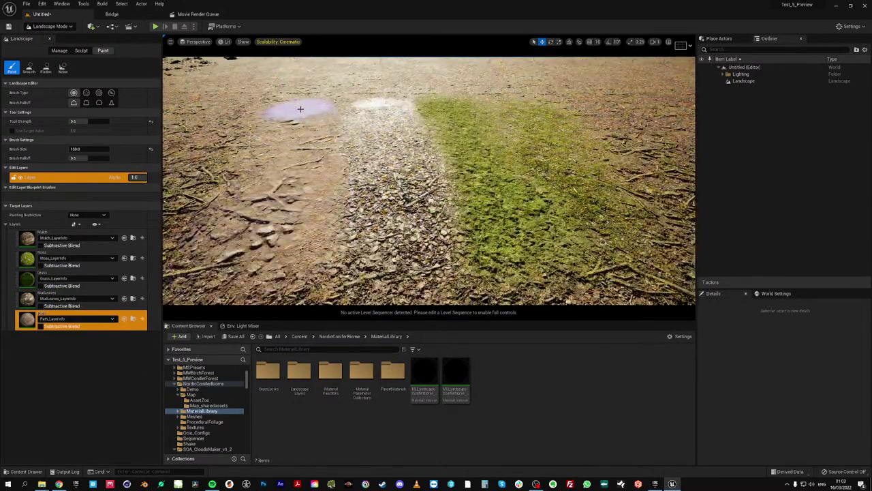
pyautogui.scroll(5, 287, 132)
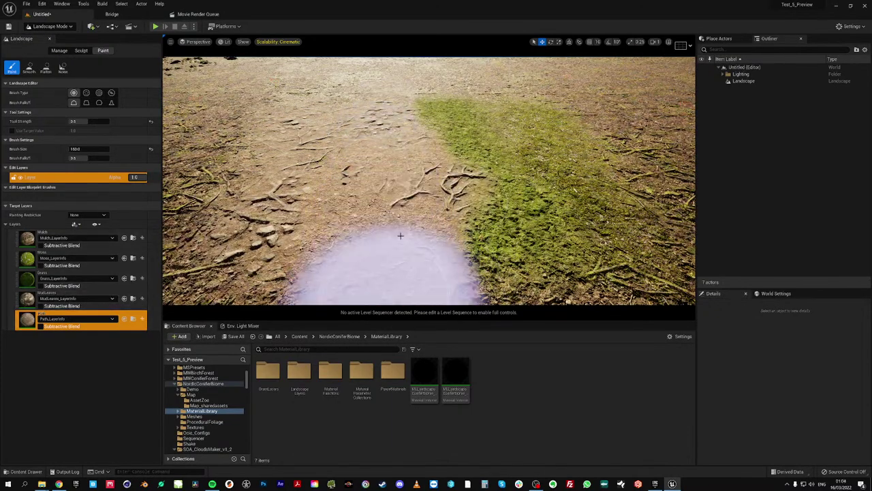
pyautogui.click(68, 300)
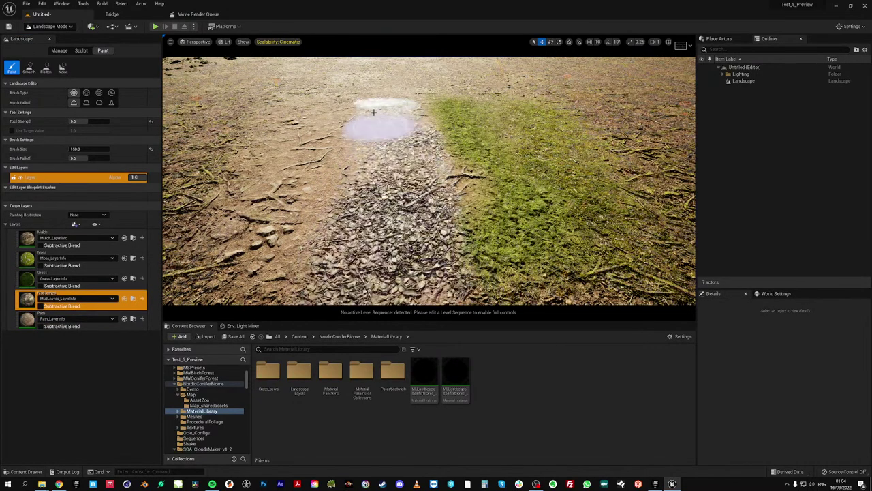
pyautogui.moveTo(374, 168)
pyautogui.mouseDown(button='right')
pyautogui.moveTo(373, 140)
pyautogui.moveTo(393, 169)
pyautogui.mouseUp(button='right')
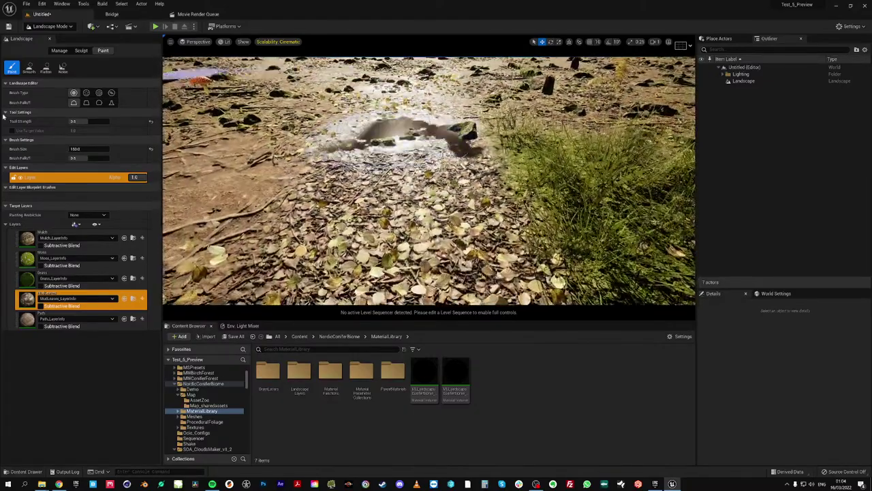
# Paint the Mulch layer over the area of the painted test strips
pyautogui.click(60, 233)
pyautogui.moveTo(300, 174)
pyautogui.mouseDown(button='right')
pyautogui.moveTo(325, 212)
pyautogui.moveTo(340, 196)
pyautogui.mouseUp(button='right')
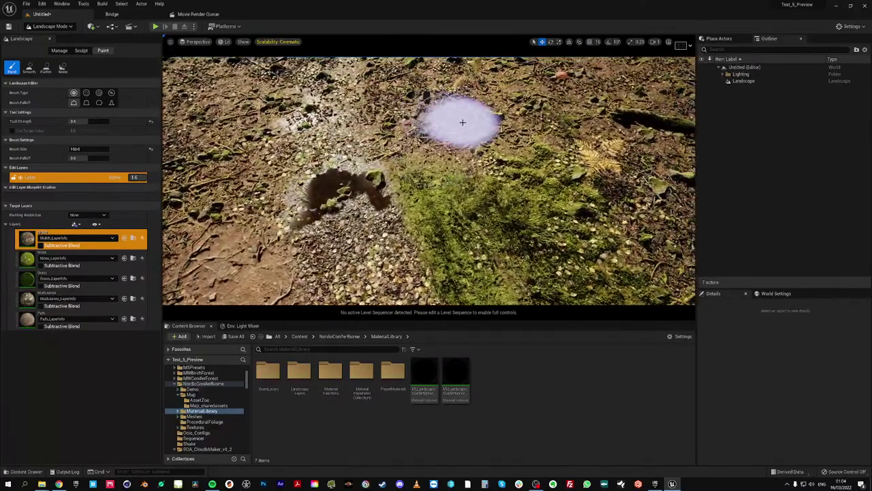
pyautogui.click(655, 43)
pyautogui.press('s')
pyautogui.moveTo(425, 176); pyautogui.dragTo(425, 176, button='right')
pyautogui.moveTo(450, 212)
pyautogui.mouseDown()
pyautogui.moveTo(433, 197)
pyautogui.moveTo(414, 224)
pyautogui.moveTo(398, 200)
pyautogui.moveTo(478, 204)
pyautogui.mouseUp()
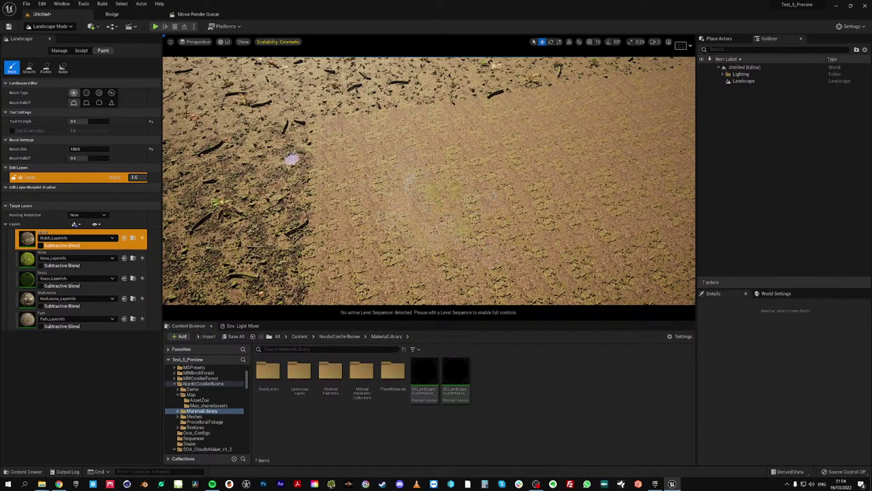
# Switch the landscape tools to sculpting with the T_Brushify_Arctic_A alpha brush texture and set its texture channel to Red
pyautogui.click(81, 50)
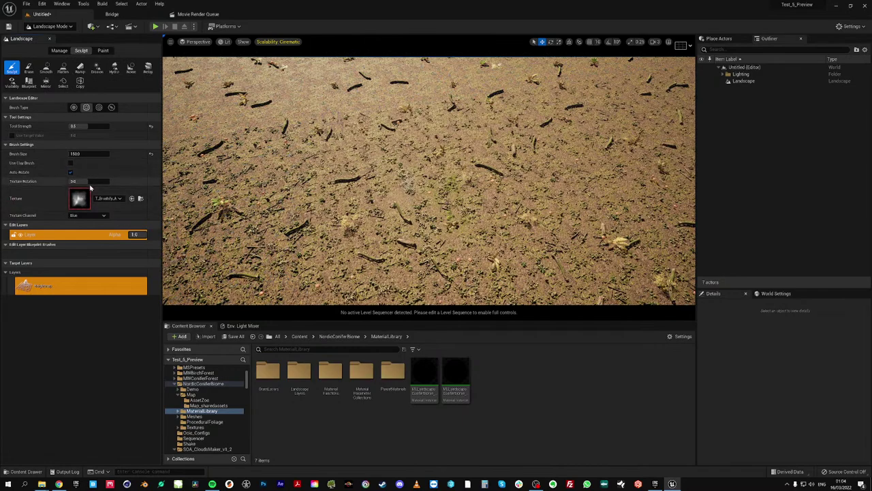
pyautogui.click(300, 337)
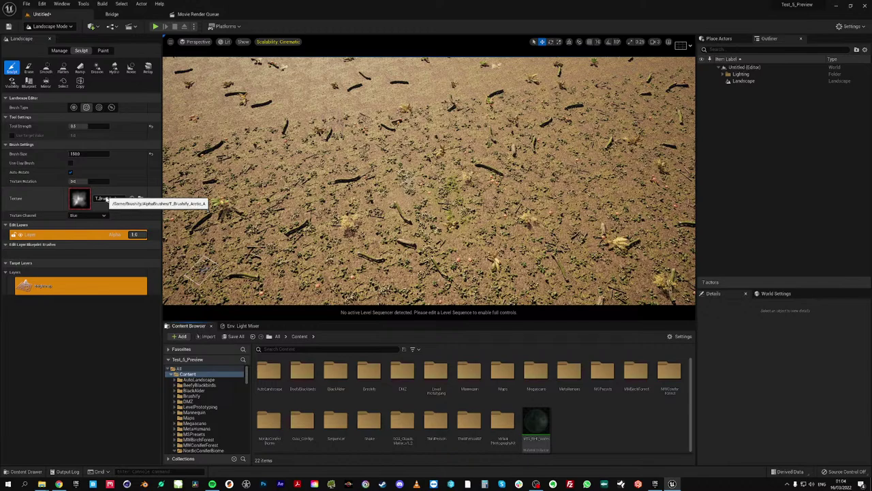
pyautogui.click(117, 198)
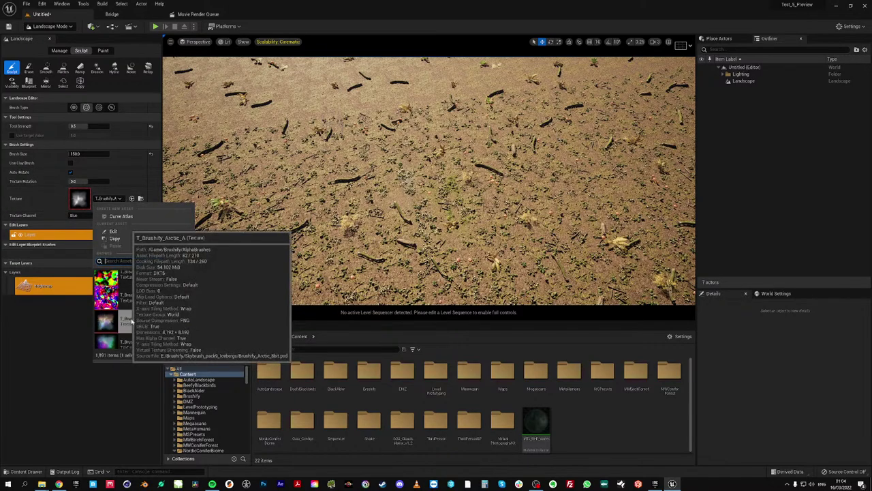
pyautogui.click(136, 320)
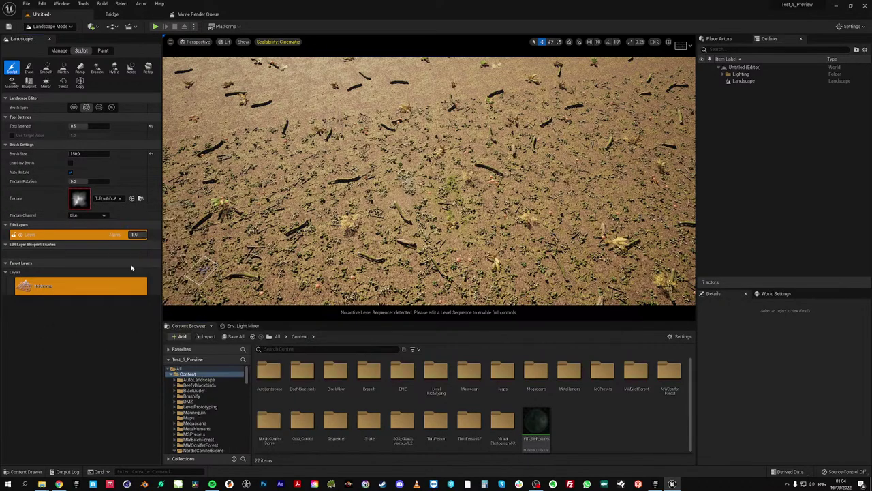
pyautogui.click(85, 215)
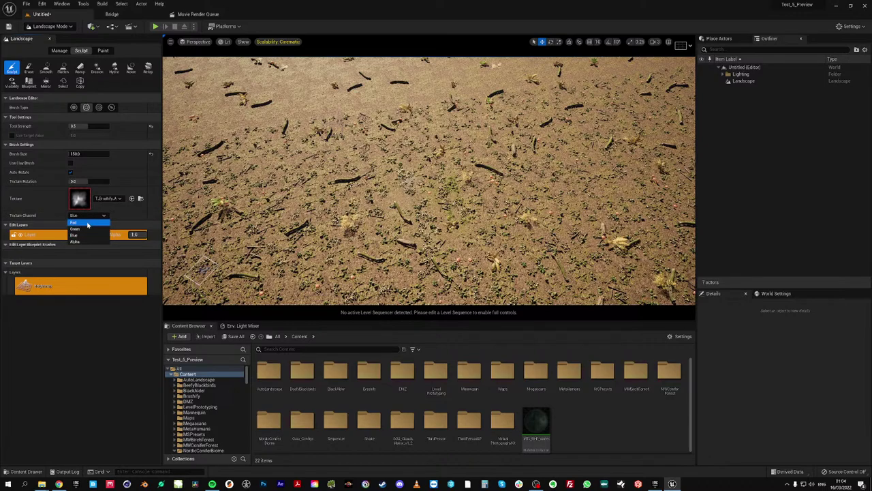
pyautogui.click(87, 223)
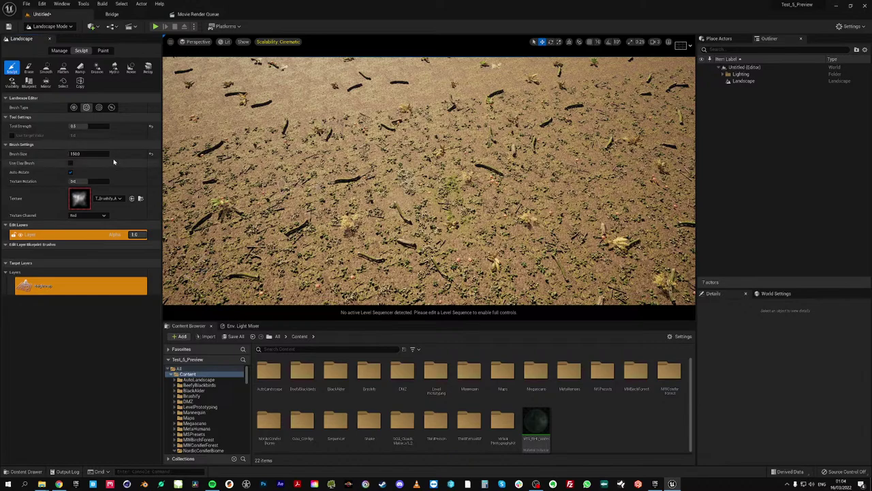
# Greatly enlarge the sculpt brush and raise hills around the landscape's far left corner, extending along the adjoining edges
pyautogui.click(88, 154)
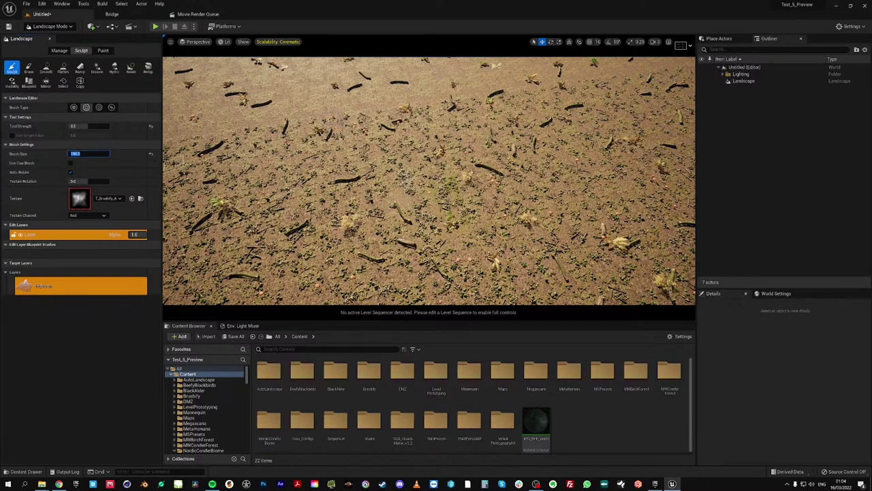
pyautogui.press('Return')
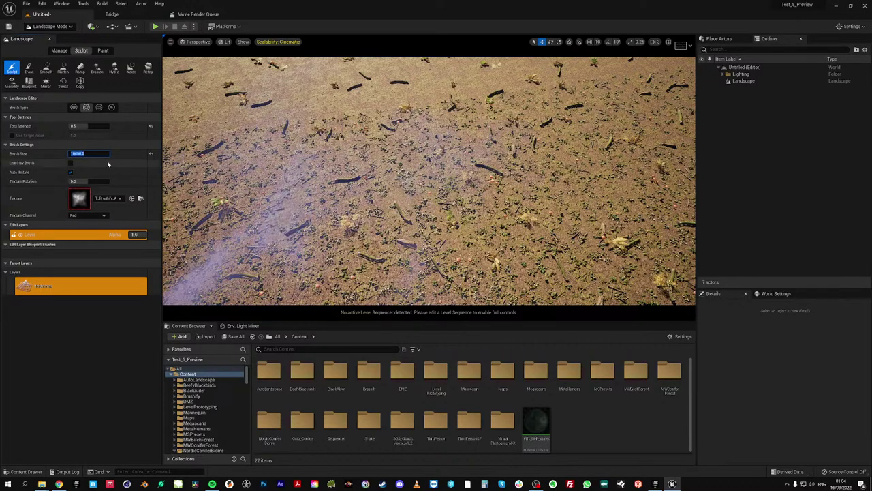
pyautogui.moveTo(409, 163); pyautogui.dragTo(412, 194, button='right')
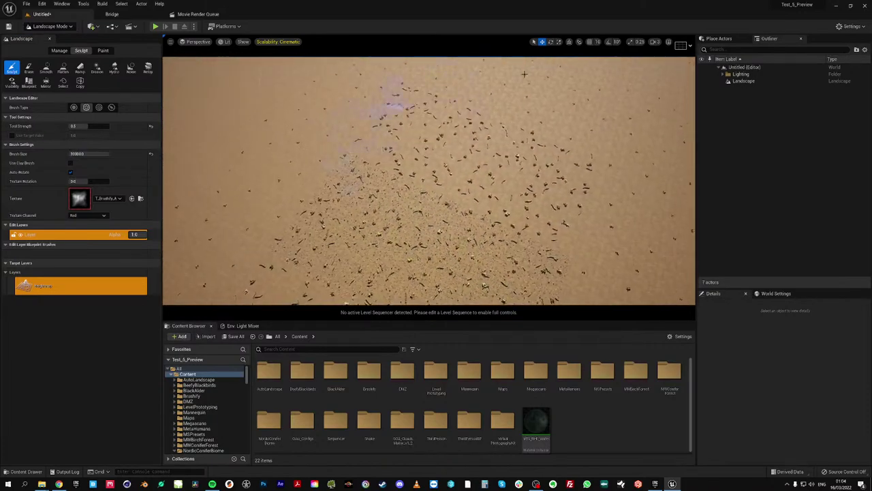
pyautogui.click(657, 43)
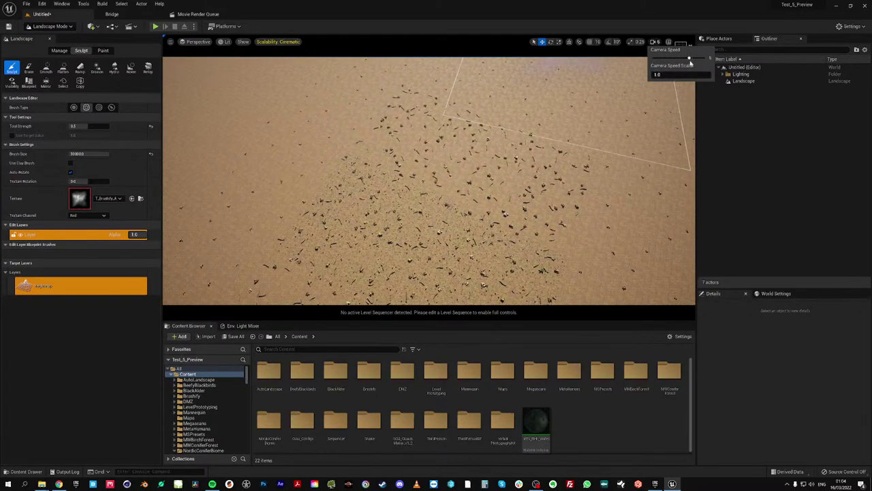
pyautogui.moveTo(525, 198); pyautogui.dragTo(494, 167, button='right')
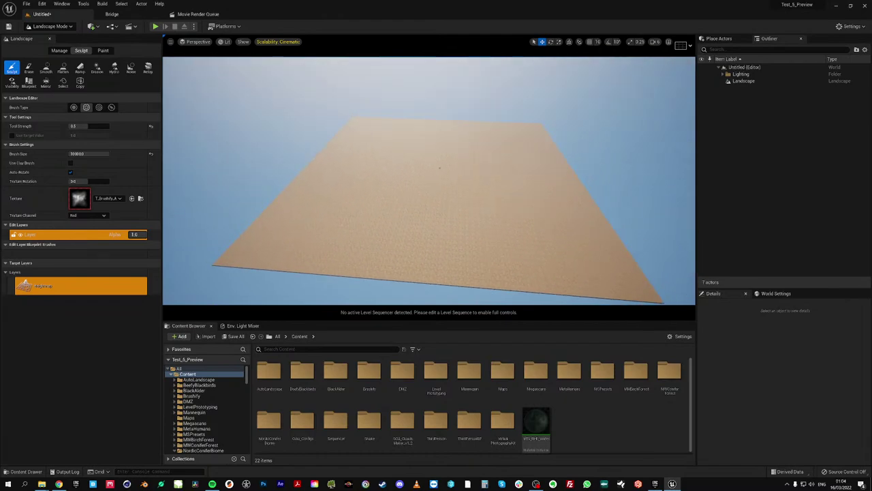
pyautogui.scroll(-1, 450, 177)
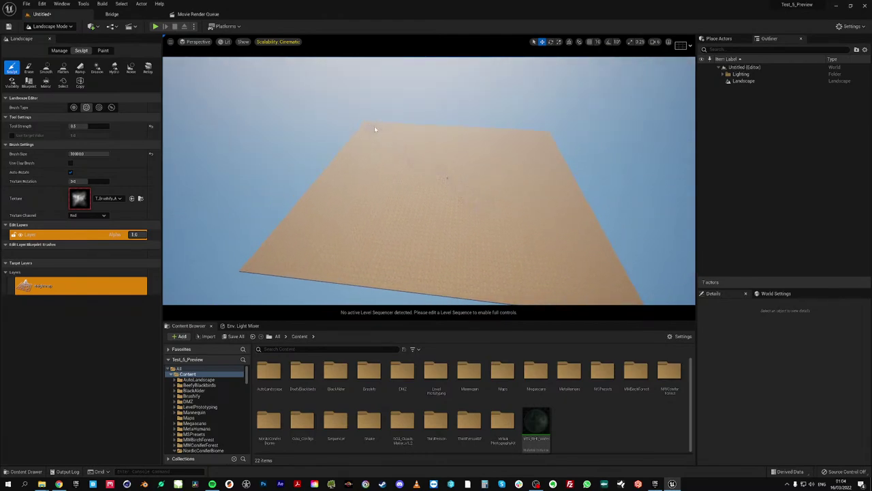
pyautogui.moveTo(418, 132)
pyautogui.mouseDown()
pyautogui.moveTo(364, 143)
pyautogui.moveTo(378, 143)
pyautogui.moveTo(356, 149)
pyautogui.moveTo(323, 192)
pyautogui.mouseUp()
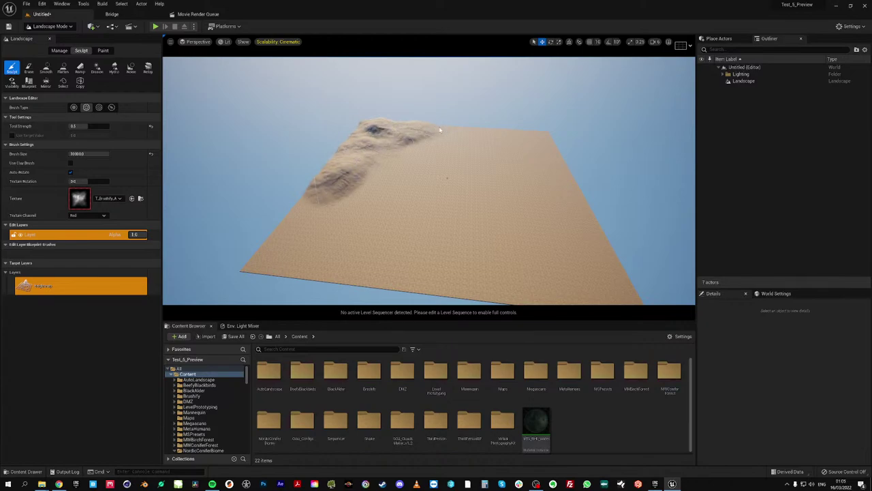
pyautogui.moveTo(440, 129); pyautogui.dragTo(469, 137)
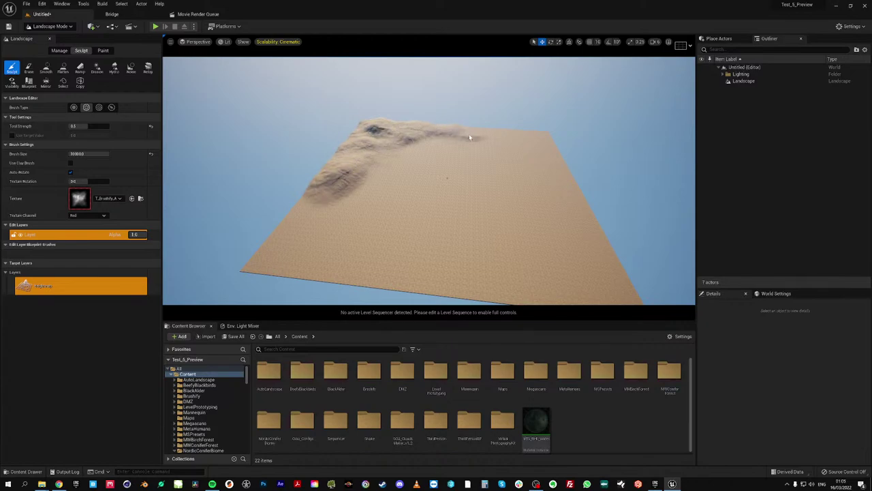
# Set the brush texture channel to Green and sculpt further hills along the landscape's back and left edges
pyautogui.click(80, 215)
pyautogui.click(88, 231)
pyautogui.moveTo(378, 166)
pyautogui.mouseDown()
pyautogui.moveTo(380, 178)
pyautogui.moveTo(444, 141)
pyautogui.moveTo(475, 148)
pyautogui.moveTo(546, 136)
pyautogui.mouseUp()
pyautogui.moveTo(312, 200)
pyautogui.mouseDown()
pyautogui.moveTo(288, 241)
pyautogui.moveTo(321, 265)
pyautogui.mouseUp()
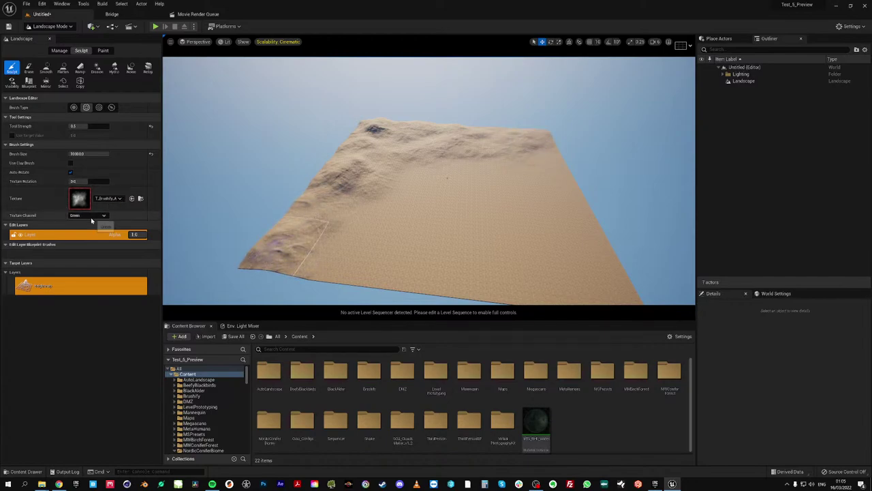
# Set the brush texture channel to Blue and sculpt uneven terrain across the landscape's middle toward its front and right edges
pyautogui.click(87, 215)
pyautogui.press('Return')
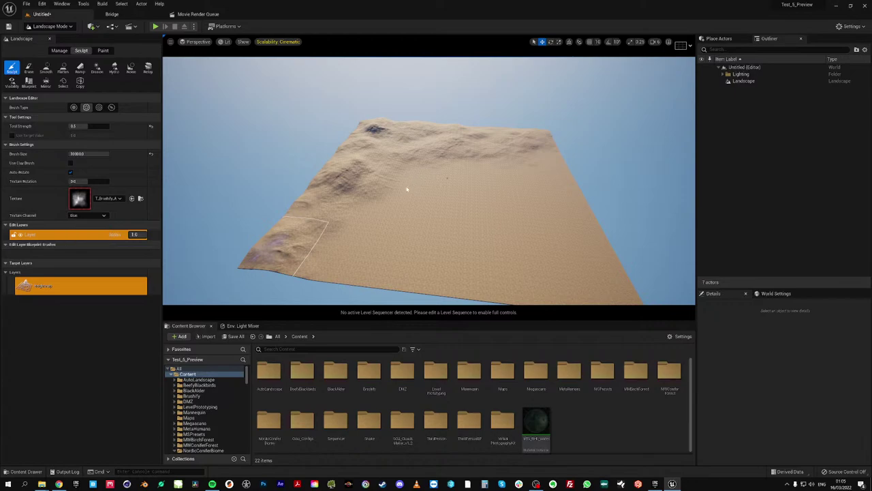
pyautogui.moveTo(417, 184); pyautogui.dragTo(306, 278)
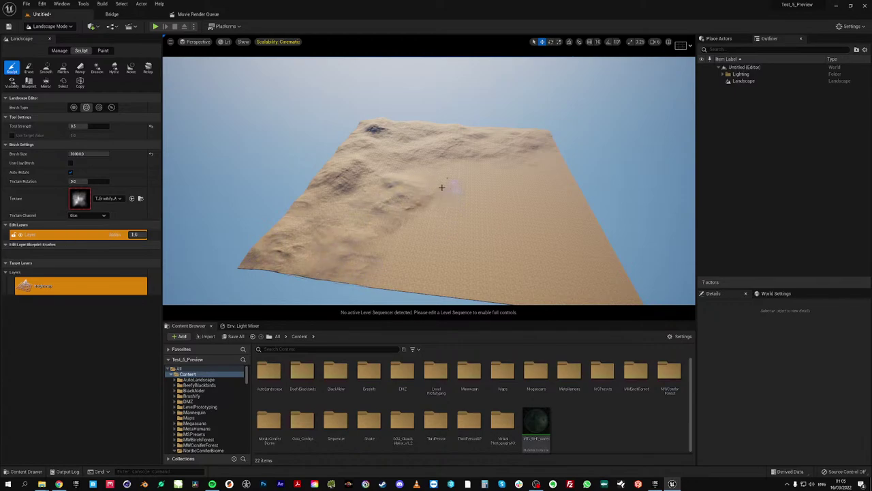
pyautogui.moveTo(432, 175)
pyautogui.mouseDown()
pyautogui.moveTo(553, 155)
pyautogui.moveTo(563, 166)
pyautogui.moveTo(559, 187)
pyautogui.mouseUp()
pyautogui.moveTo(438, 204)
pyautogui.mouseDown()
pyautogui.moveTo(370, 282)
pyautogui.moveTo(547, 195)
pyautogui.moveTo(565, 197)
pyautogui.mouseUp()
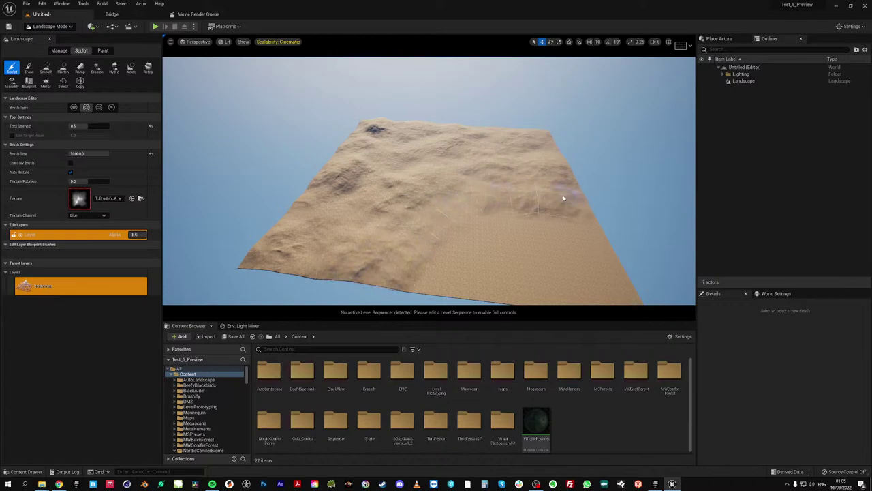
# Set the brush texture channel to Alpha and sculpt uneven terrain over the remaining flat area at the landscape's front right
pyautogui.click(89, 215)
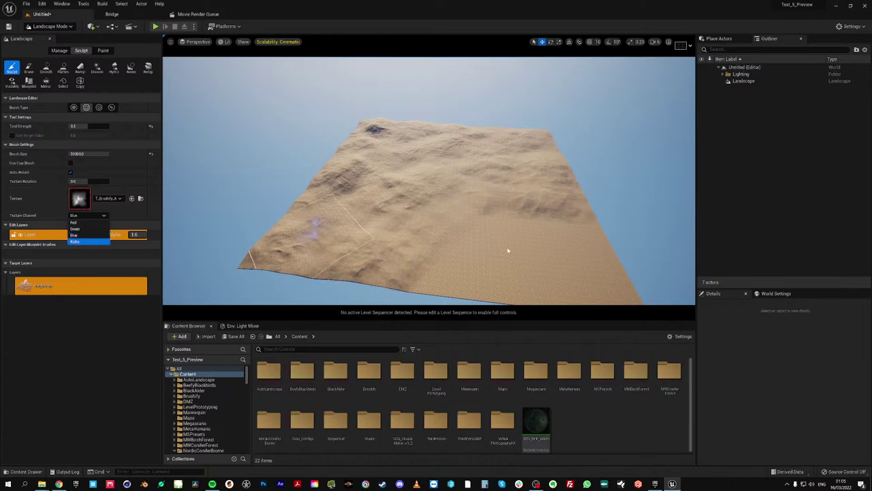
pyautogui.press('Return')
pyautogui.moveTo(502, 270); pyautogui.dragTo(400, 238, button='right')
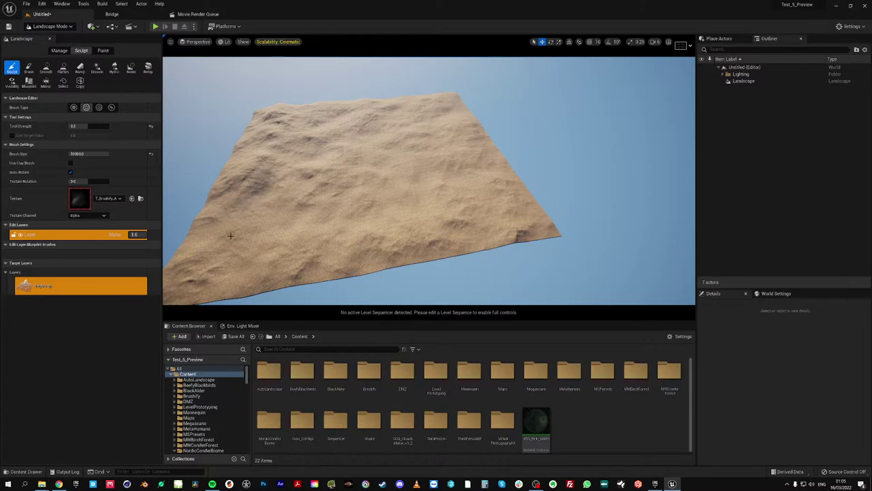
# Inspect the sculpted landscape from ground level and from above to judge its hills and overall shape
pyautogui.moveTo(215, 266); pyautogui.dragTo(165, 218, button='right')
pyautogui.press('w')
pyautogui.press('s')
pyautogui.press('w')
pyautogui.moveTo(168, 265); pyautogui.dragTo(170, 261, button='right')
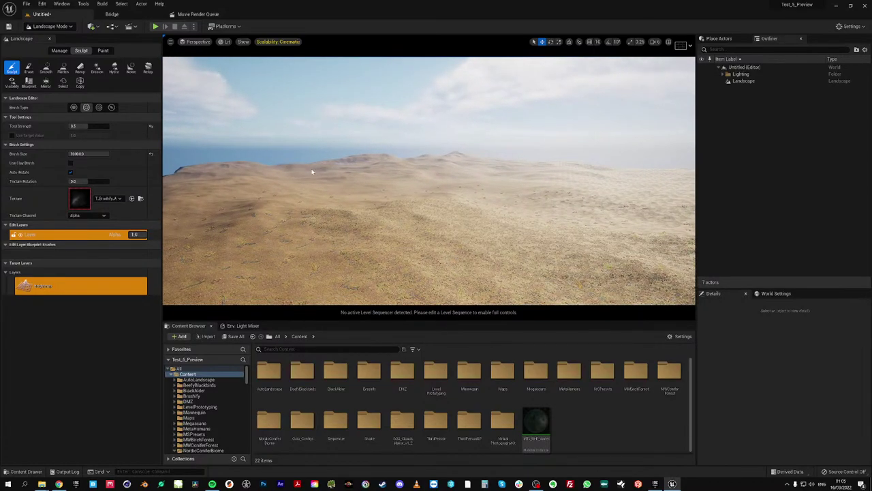
pyautogui.moveTo(520, 180); pyautogui.dragTo(432, 161, button='right')
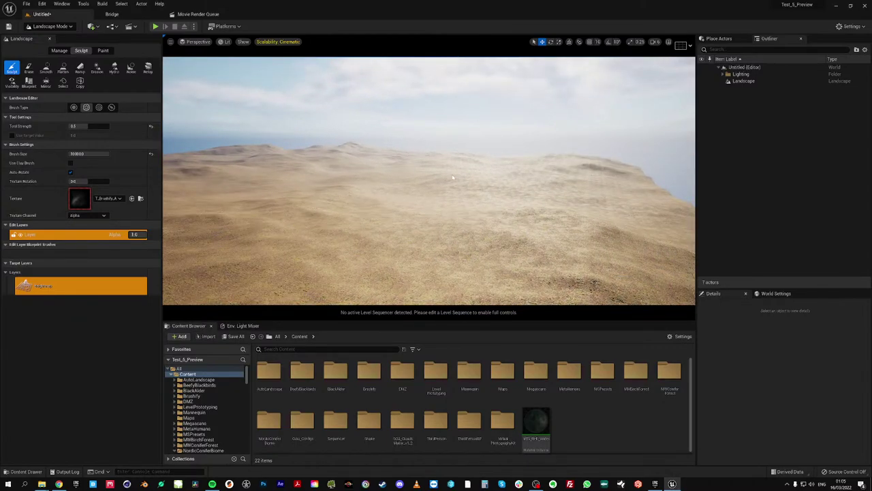
pyautogui.press('s')
pyautogui.moveTo(342, 185); pyautogui.dragTo(342, 207, button='right')
pyautogui.press('e')
pyautogui.press('w')
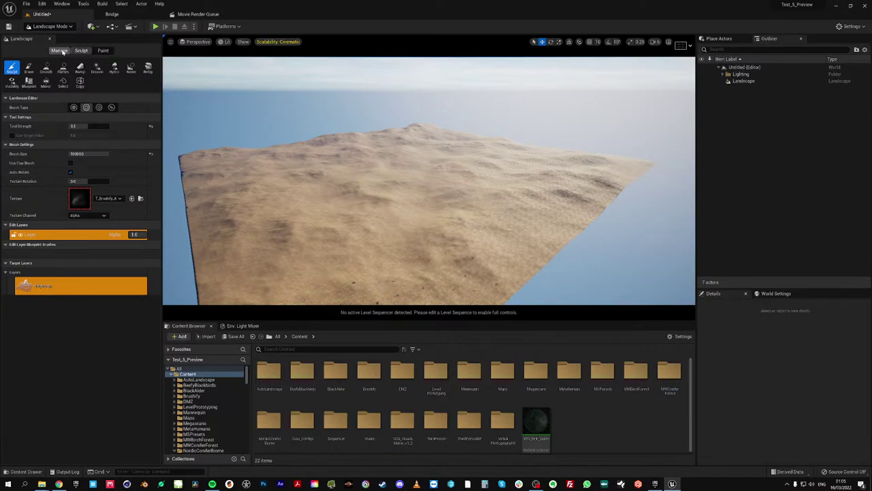
# Switch the editor from landscape editing to Select mode and frame the terrain from a low angle
pyautogui.click(49, 26)
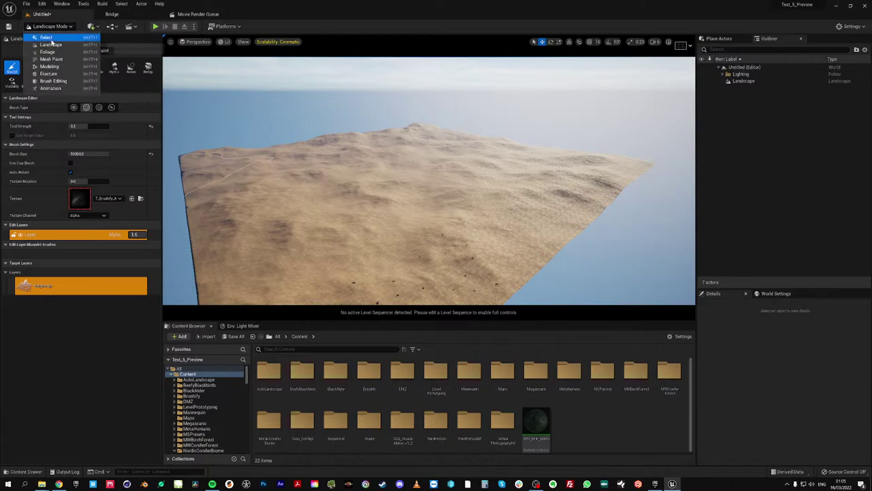
pyautogui.click(41, 34)
pyautogui.moveTo(399, 165); pyautogui.dragTo(381, 156, button='right')
pyautogui.moveTo(233, 87)
pyautogui.mouseDown(button='right')
pyautogui.moveTo(244, 75)
pyautogui.moveTo(233, 87)
pyautogui.mouseUp(button='right')
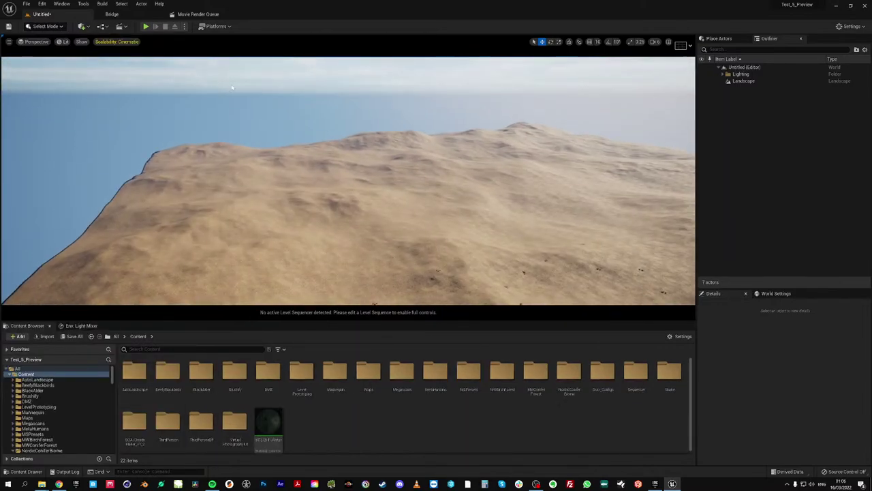
# Play-test the level by running the third-person character forward across the sculpted terrain, and end the session
pyautogui.click(146, 26)
pyautogui.press('space')
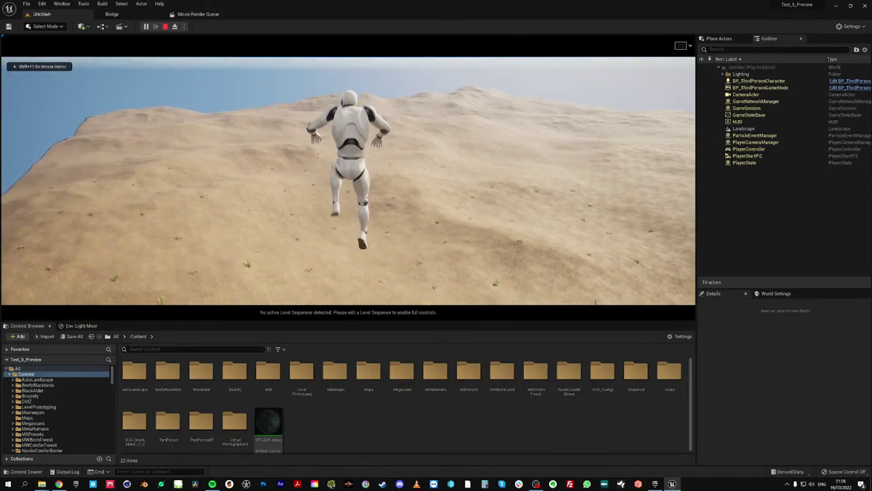
pyautogui.press('w')
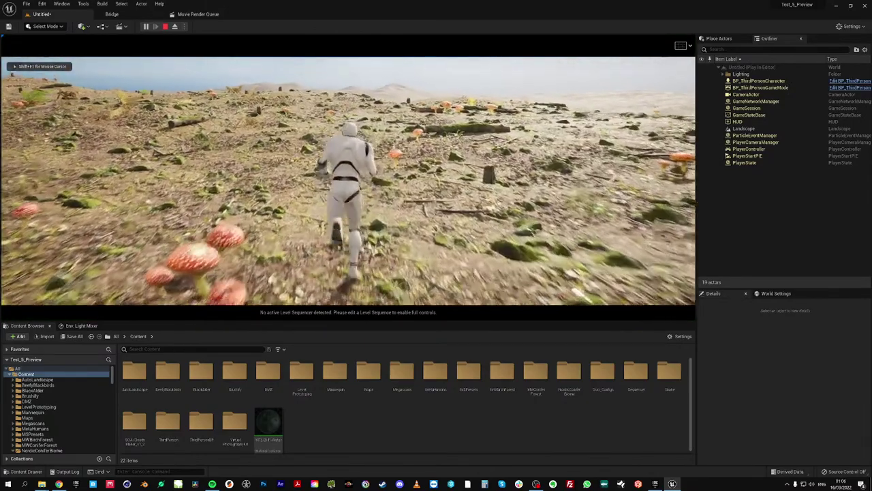
pyautogui.press('w')
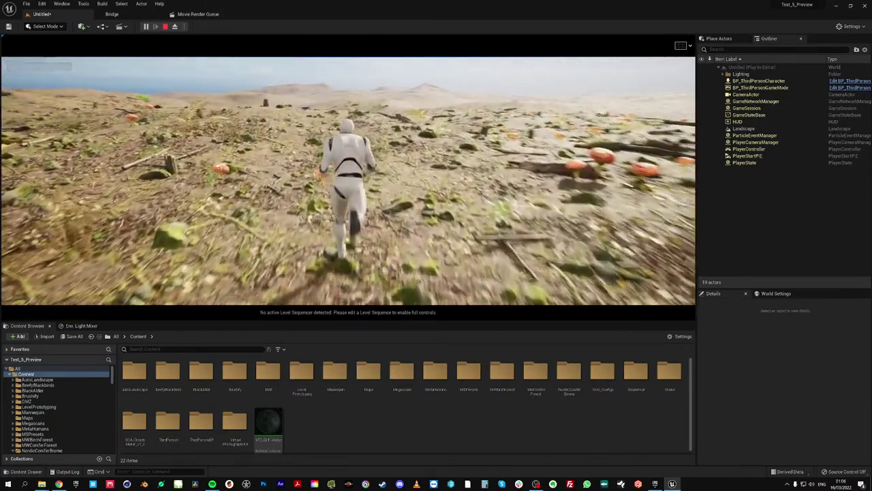
pyautogui.press('w')
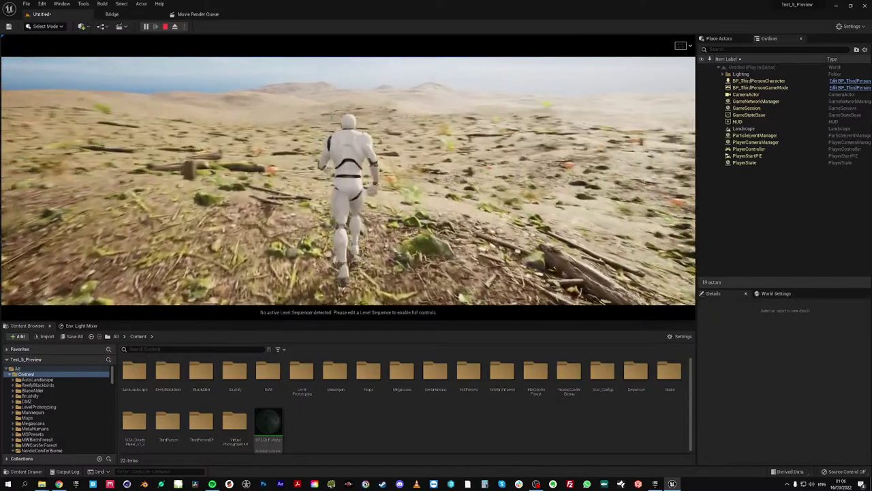
pyautogui.press('Escape')
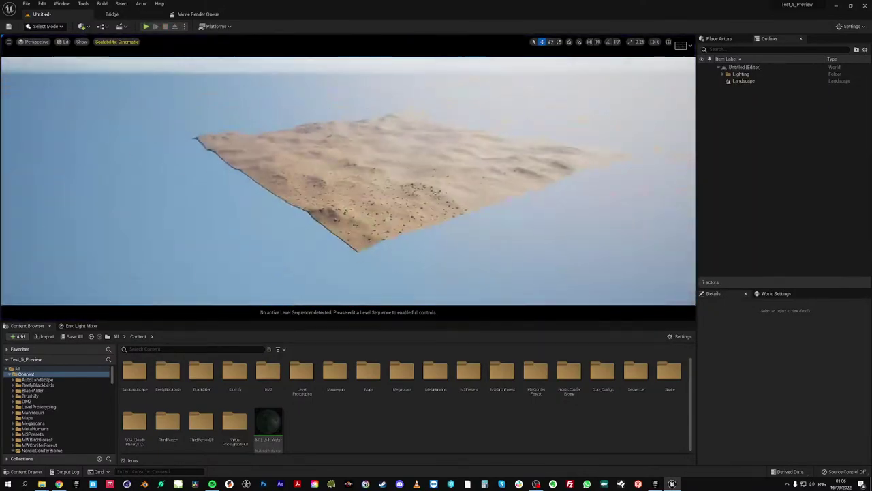
# Find the ProceduralFoliageVolume actor, place one on the landscape and reset its location to the world origin
pyautogui.press('w')
pyautogui.moveTo(349, 180)
pyautogui.mouseDown(button='right')
pyautogui.moveTo(351, 222)
pyautogui.moveTo(358, 184)
pyautogui.mouseUp(button='right')
pyautogui.press('s')
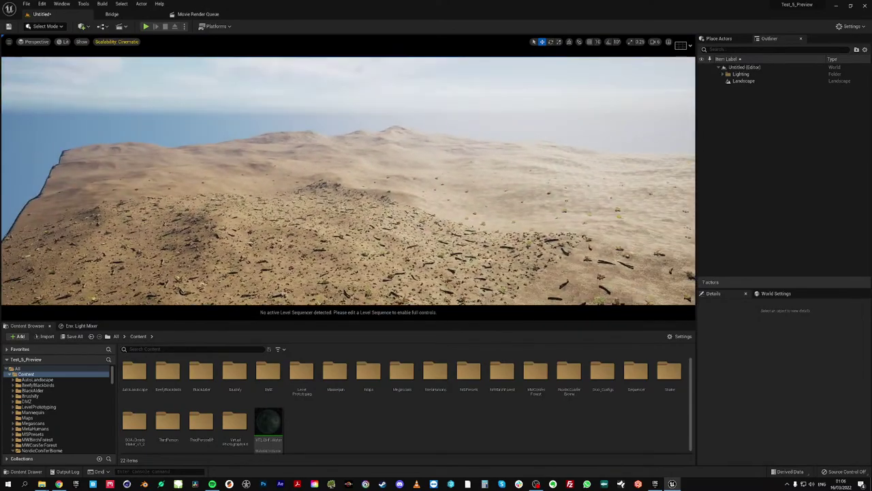
pyautogui.click(722, 39)
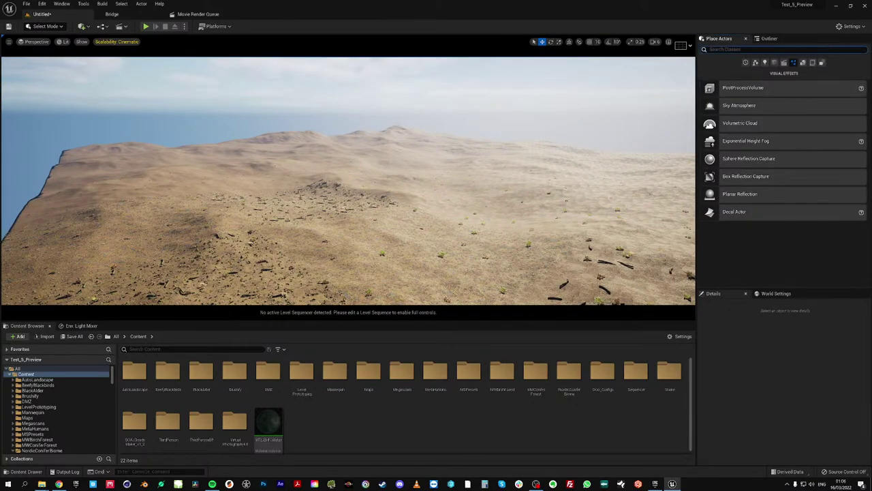
pyautogui.write('folig')
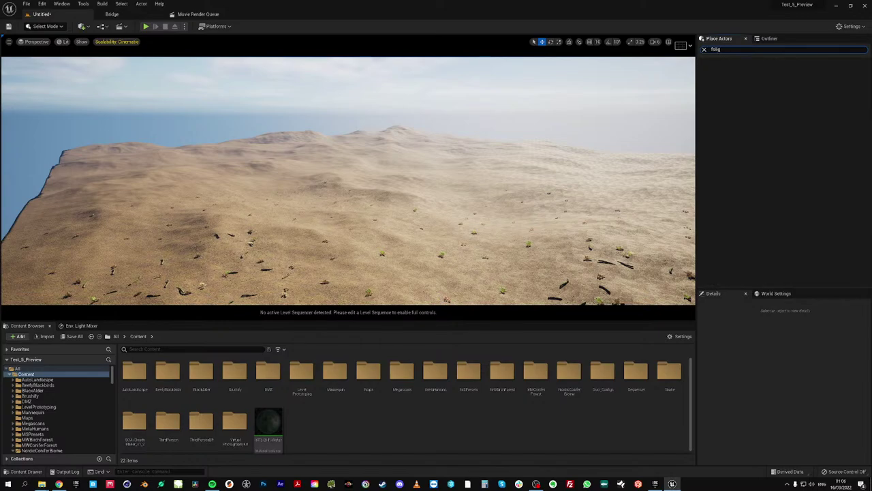
pyautogui.press('BackSpace')
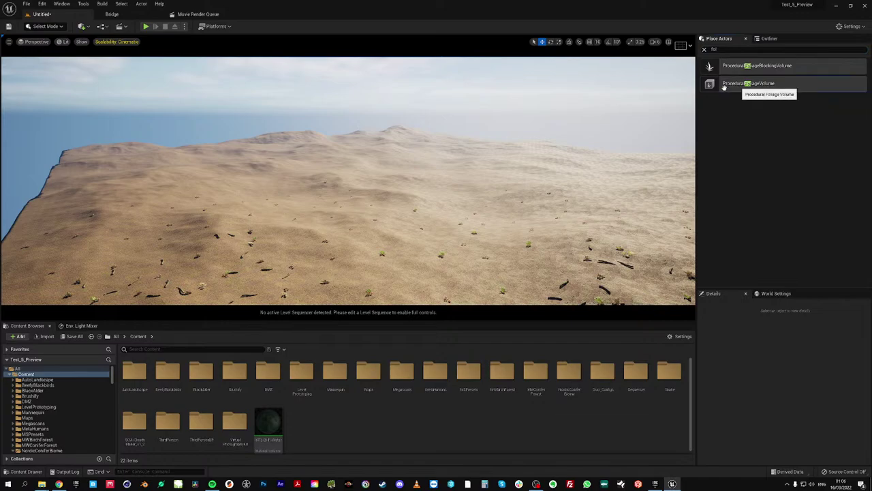
pyautogui.moveTo(723, 87); pyautogui.dragTo(420, 204)
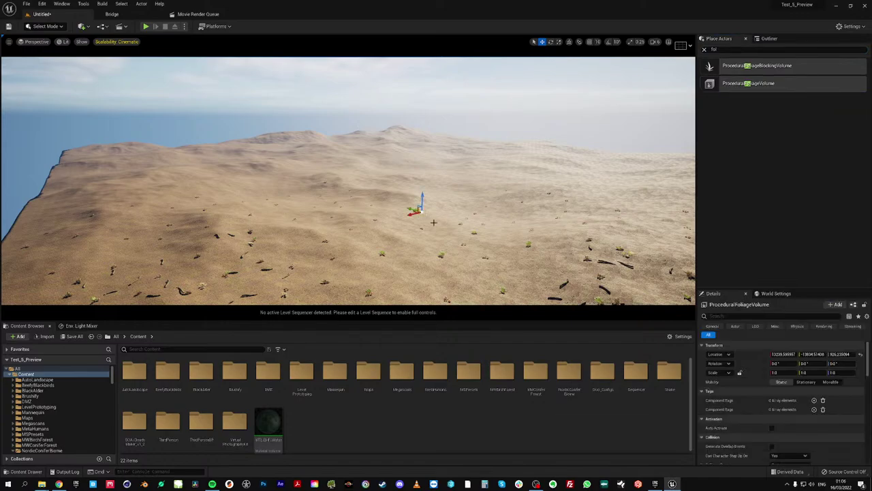
pyautogui.click(861, 356)
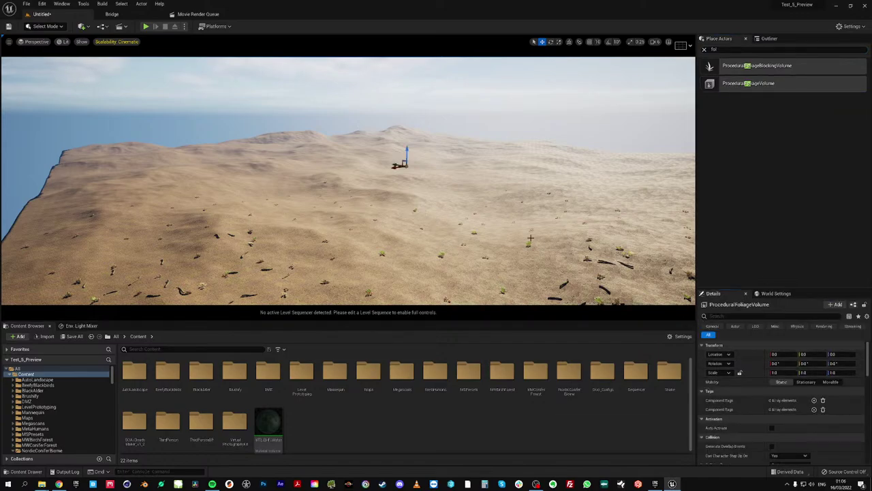
# Lock the foliage volume's scale proportions and enlarge it uniformly to cover the whole landscape
pyautogui.click(740, 372)
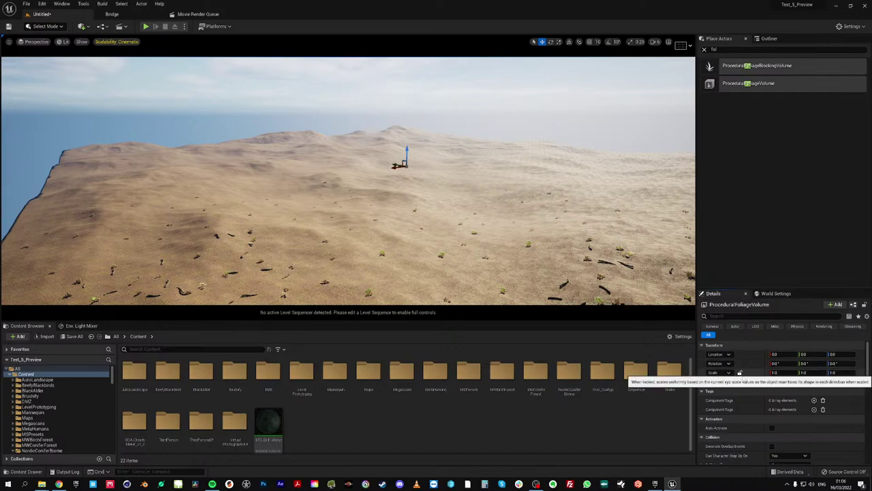
pyautogui.click(775, 373)
pyautogui.press('Return')
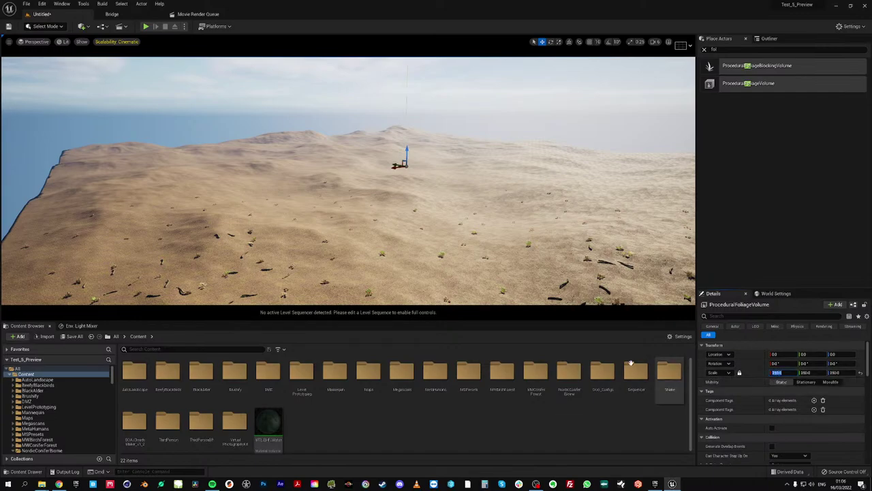
pyautogui.press('s')
pyautogui.moveTo(380, 297)
pyautogui.mouseDown(button='right')
pyautogui.moveTo(348, 307)
pyautogui.moveTo(381, 287)
pyautogui.moveTo(355, 288)
pyautogui.moveTo(362, 297)
pyautogui.moveTo(387, 292)
pyautogui.moveTo(373, 293)
pyautogui.moveTo(380, 304)
pyautogui.moveTo(391, 290)
pyautogui.mouseUp(button='right')
pyautogui.press('a')
pyautogui.press('w')
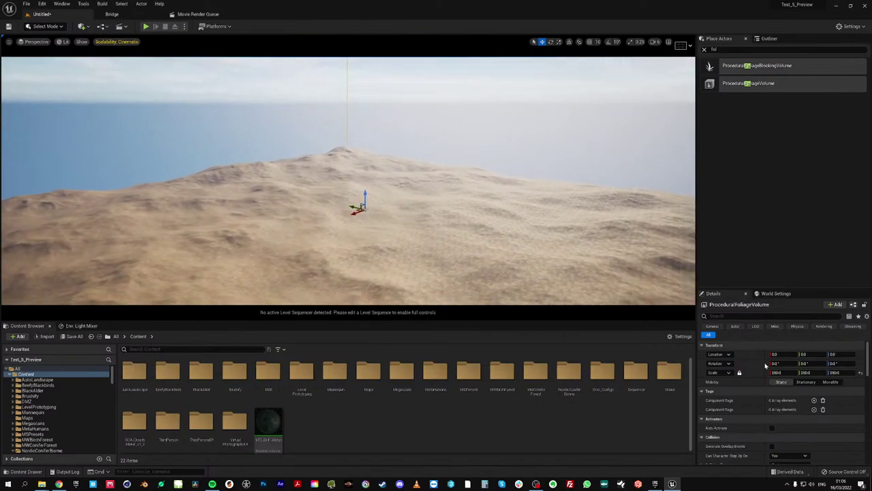
# Assign PFS_LargeRocks from NordicConiferBiome's ProceduralFoliage folder as the volume's foliage spawner
pyautogui.moveTo(868, 367); pyautogui.dragTo(868, 418)
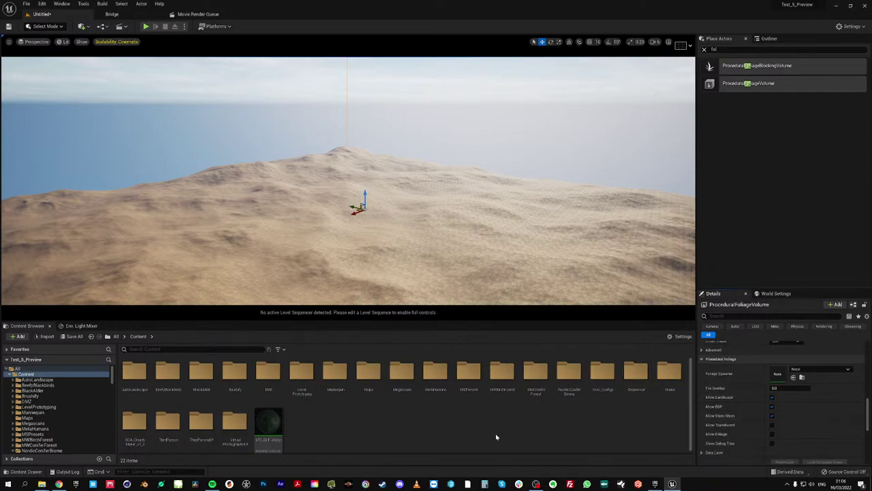
pyautogui.doubleClick(561, 392)
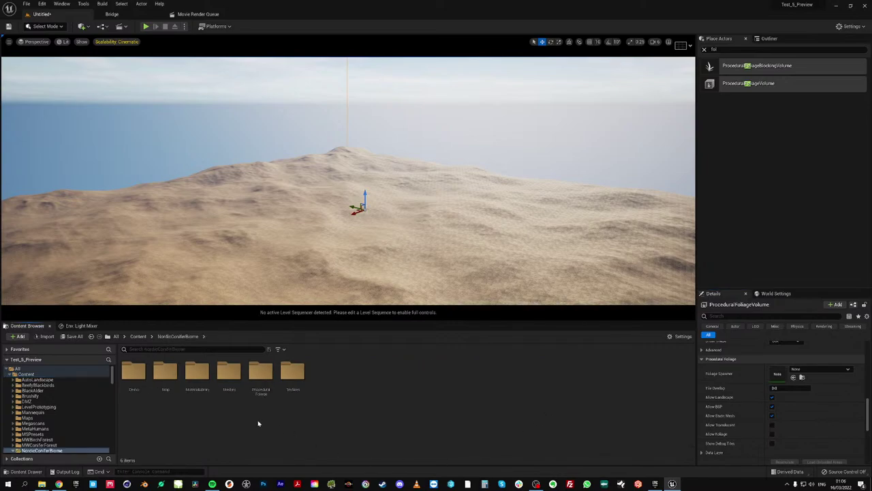
pyautogui.doubleClick(261, 375)
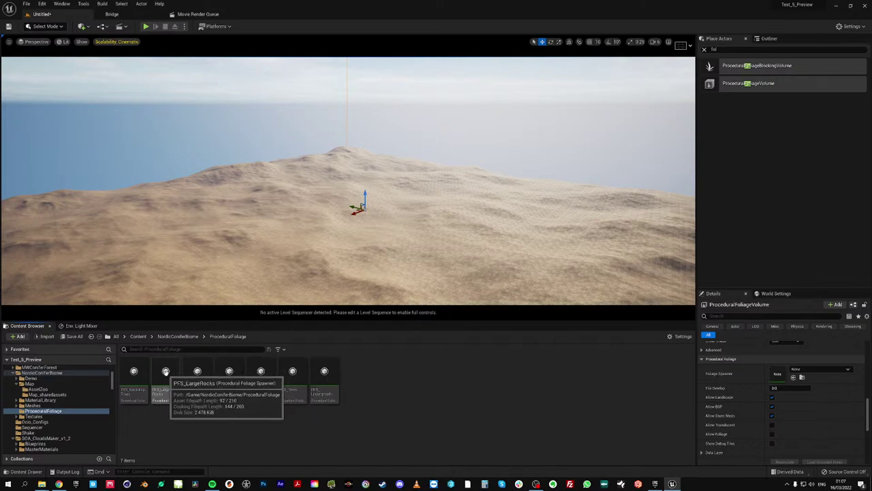
pyautogui.moveTo(166, 371); pyautogui.dragTo(779, 372)
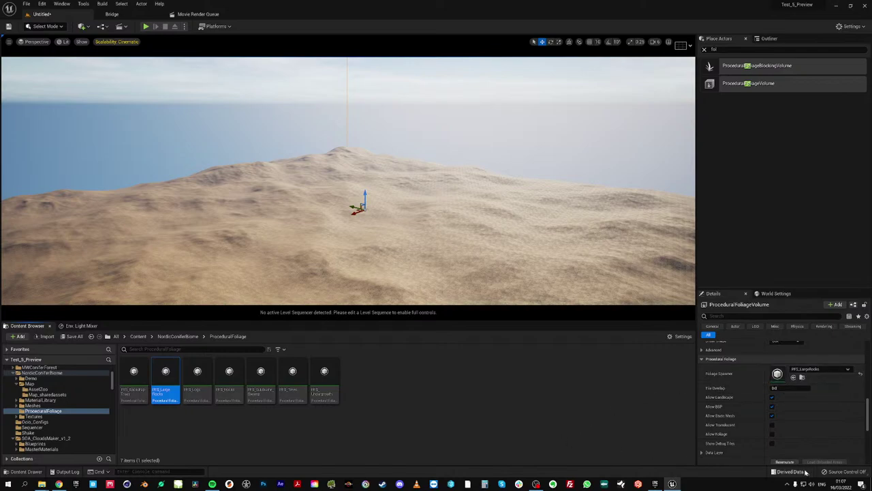
# Resimulate the procedural foliage volume to scatter the large rocks across the landscape
pyautogui.scroll(-1, 841, 443)
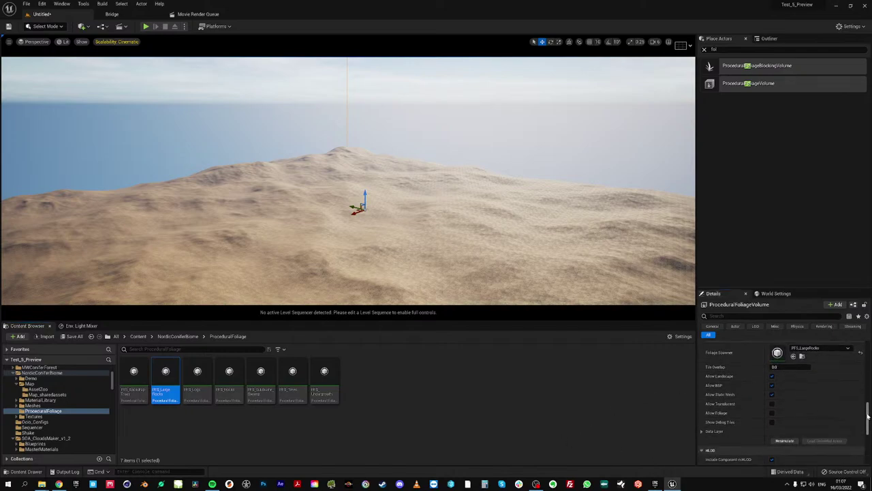
pyautogui.click(788, 445)
pyautogui.moveTo(380, 237); pyautogui.dragTo(346, 203, button='right')
pyautogui.press('w')
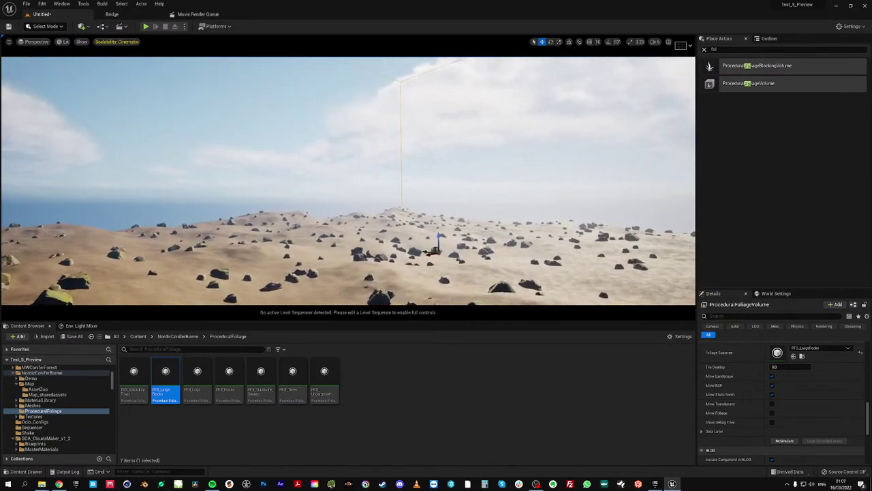
# Play-test the level by running the character among the scattered large rocks, and end the session
pyautogui.click(146, 26)
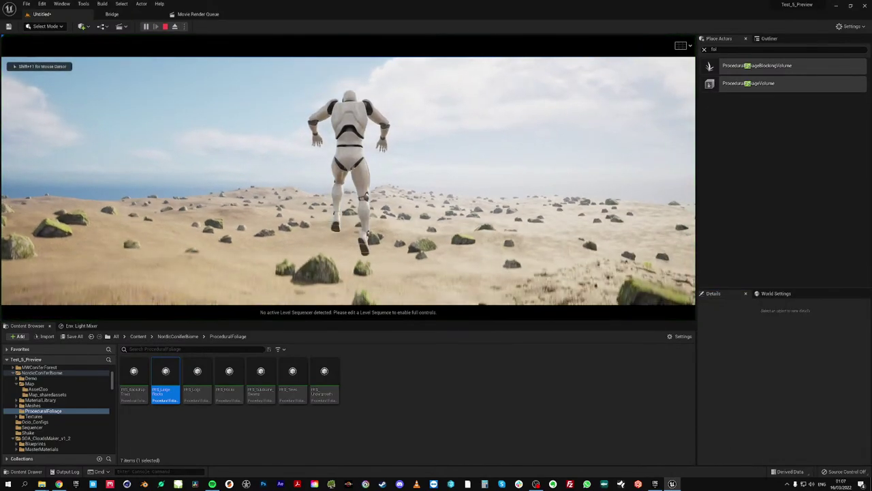
pyautogui.press('w')
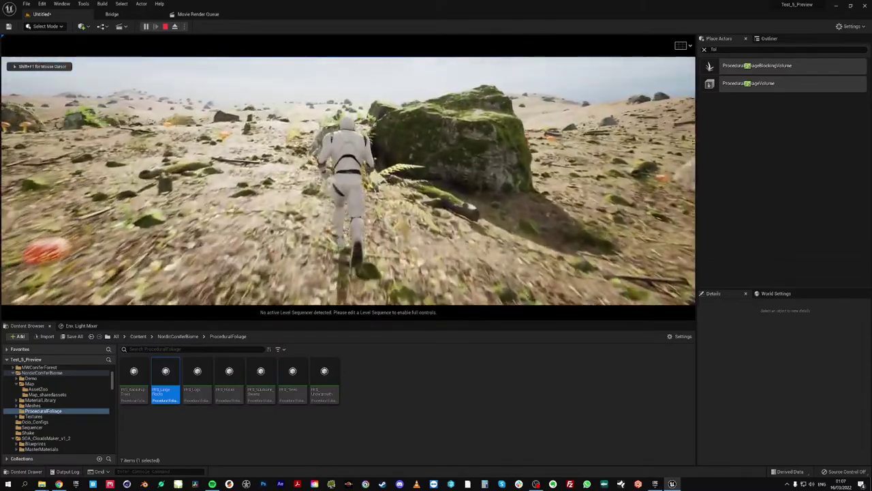
pyautogui.press('w')
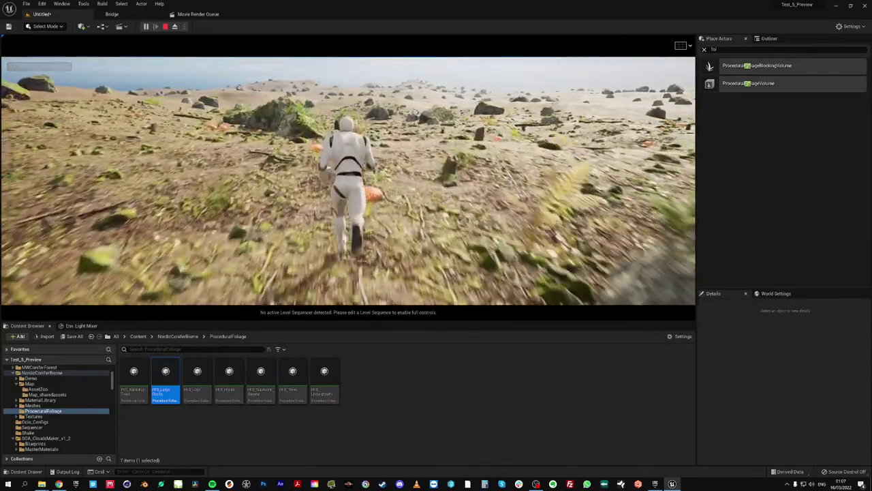
pyautogui.press('w')
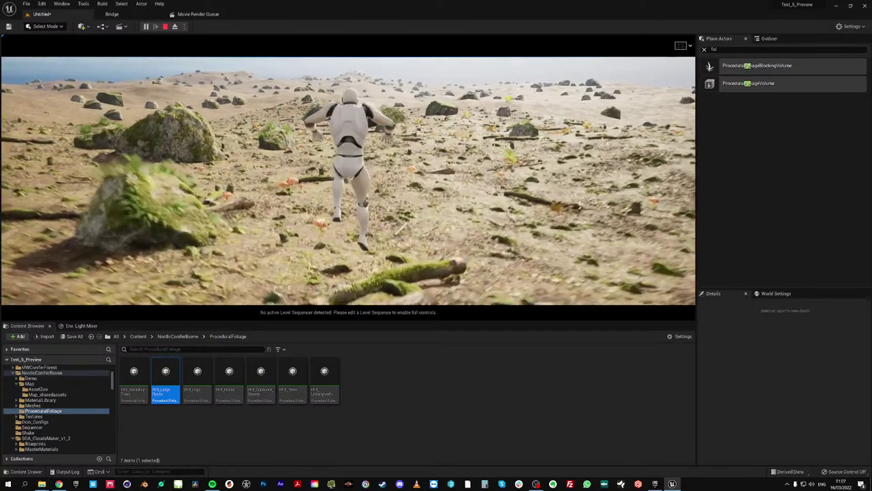
pyautogui.press('Escape')
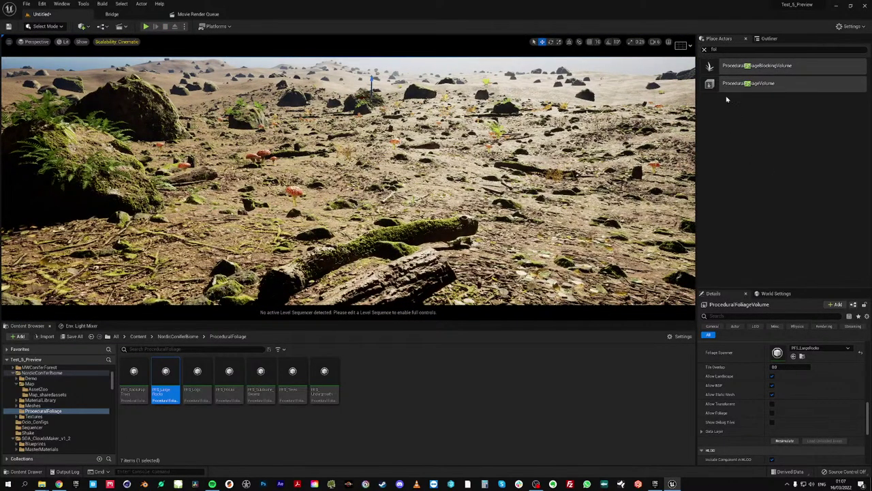
# Place a second ProceduralFoliageVolume in the level, reset its location to the origin, and scale it uniformly to 350
pyautogui.moveTo(749, 84); pyautogui.dragTo(443, 116)
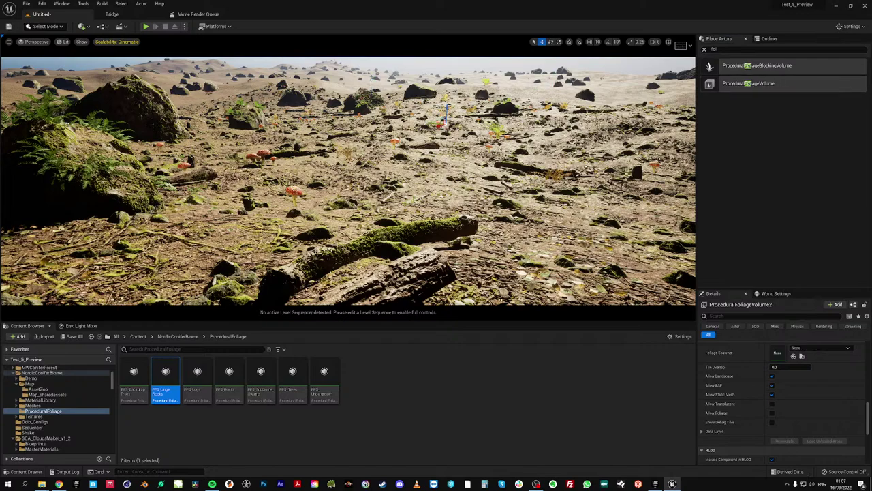
pyautogui.scroll(5, 818, 382)
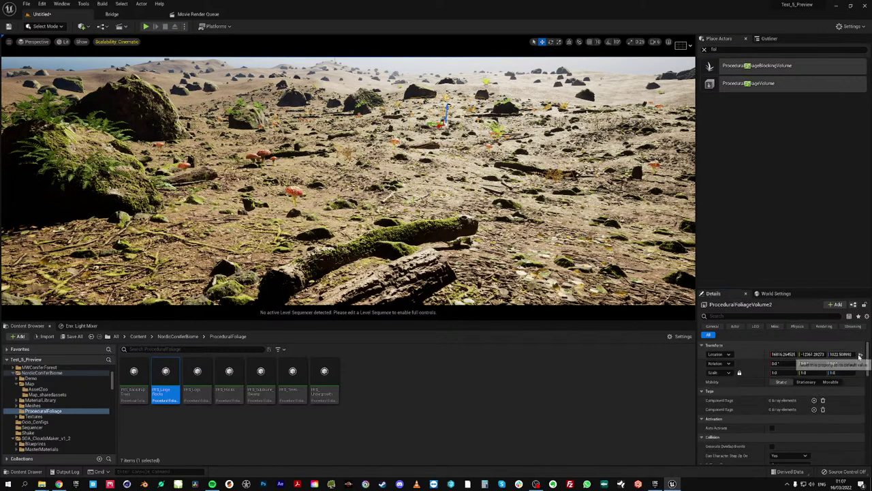
pyautogui.click(861, 356)
pyautogui.click(781, 373)
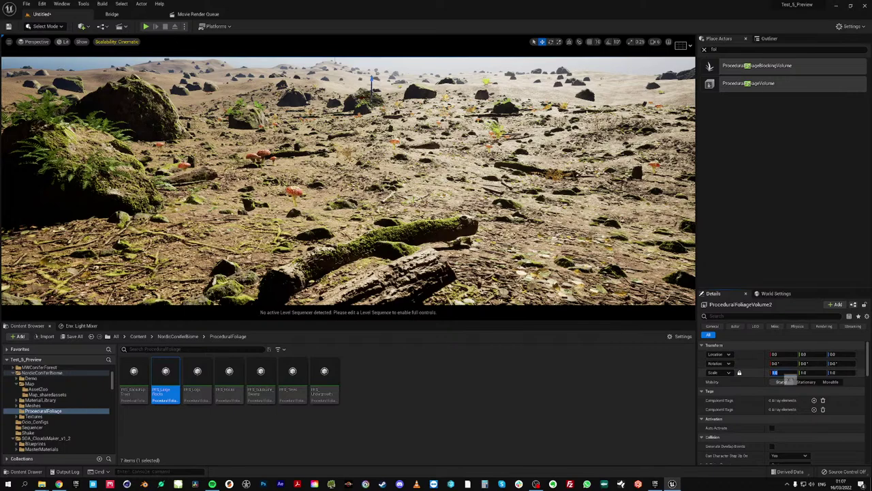
pyautogui.write('250')
pyautogui.press('Return')
# Assign PFS_Logs as the second volume's foliage spawner and resimulate it to scatter logs across the landscape
pyautogui.click(409, 415)
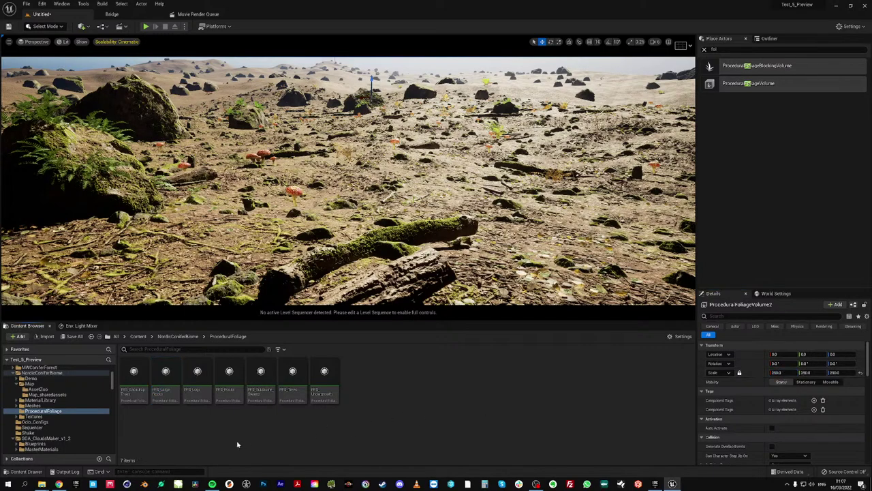
pyautogui.scroll(-5, 870, 367)
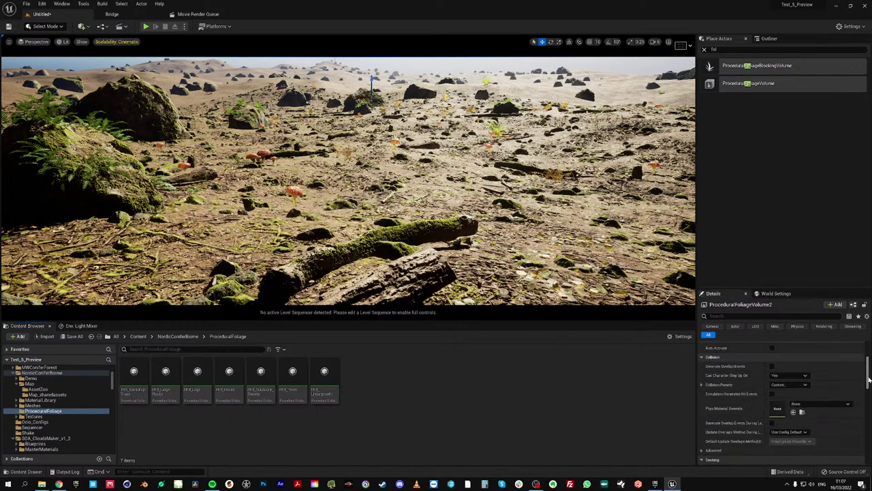
pyautogui.scroll(-4, 784, 402)
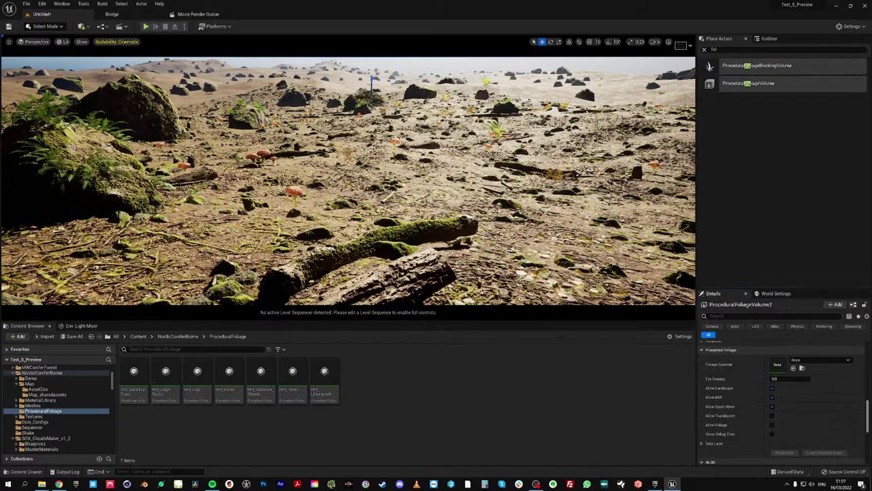
pyautogui.moveTo(198, 378); pyautogui.dragTo(777, 361)
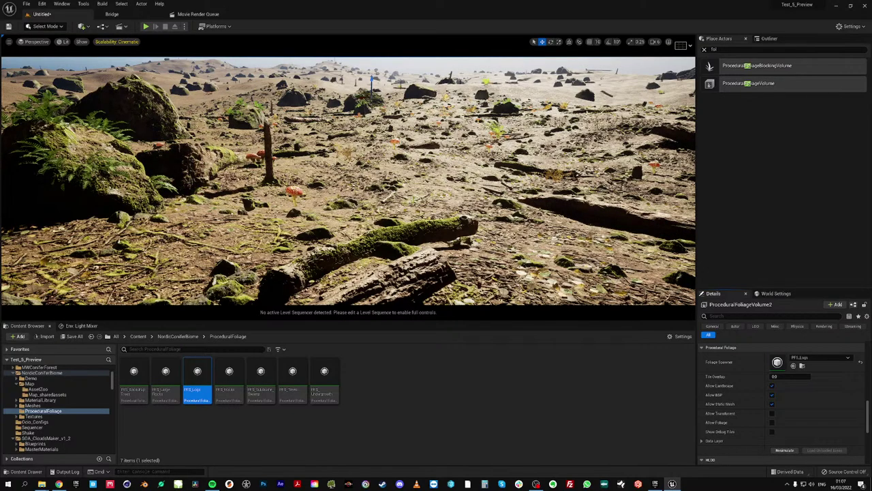
pyautogui.moveTo(348, 181); pyautogui.dragTo(354, 201, button='right')
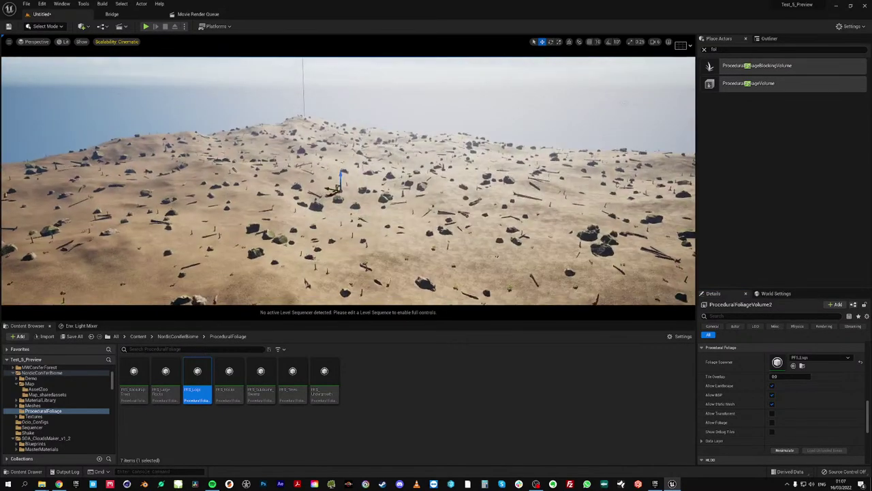
pyautogui.moveTo(348, 181); pyautogui.dragTo(346, 212, button='right')
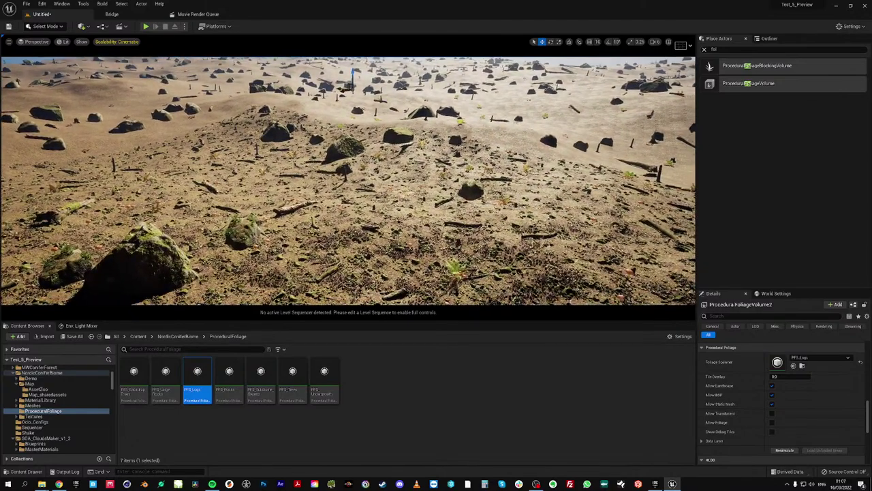
# Check the second foliage volume's transform, then add a third ProceduralFoliageVolume at the origin with a uniform scale of 350
pyautogui.click(770, 38)
pyautogui.click(760, 96)
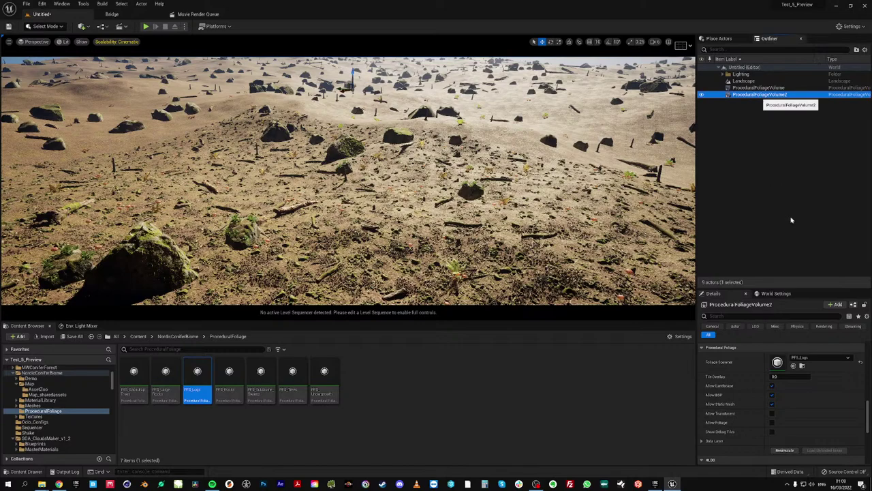
pyautogui.moveTo(868, 414); pyautogui.dragTo(860, 237)
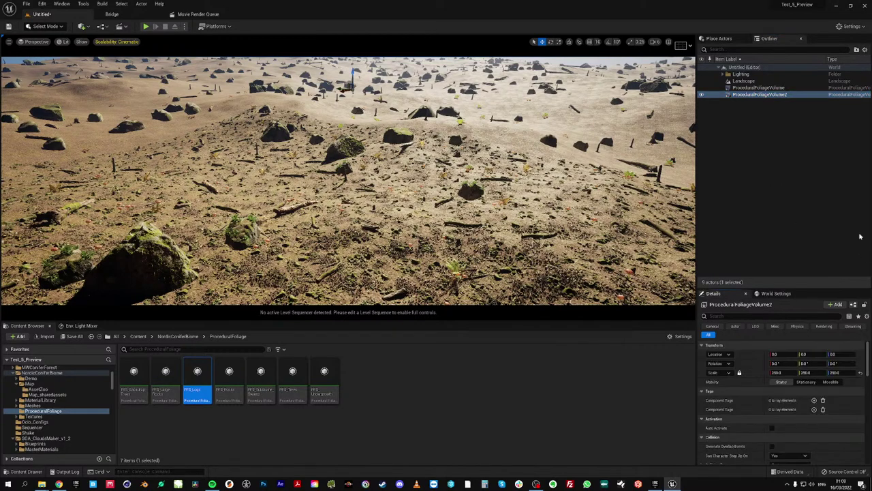
pyautogui.click(719, 38)
pyautogui.write('fol')
pyautogui.moveTo(748, 83); pyautogui.dragTo(419, 181)
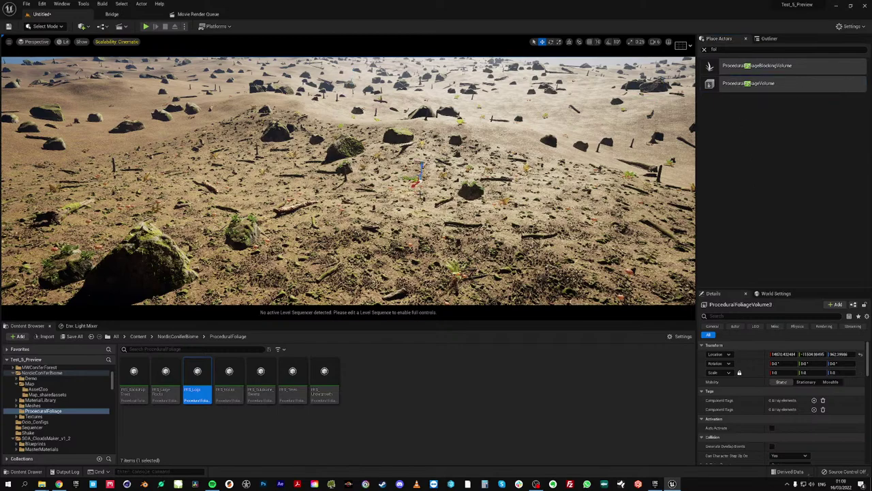
pyautogui.click(861, 356)
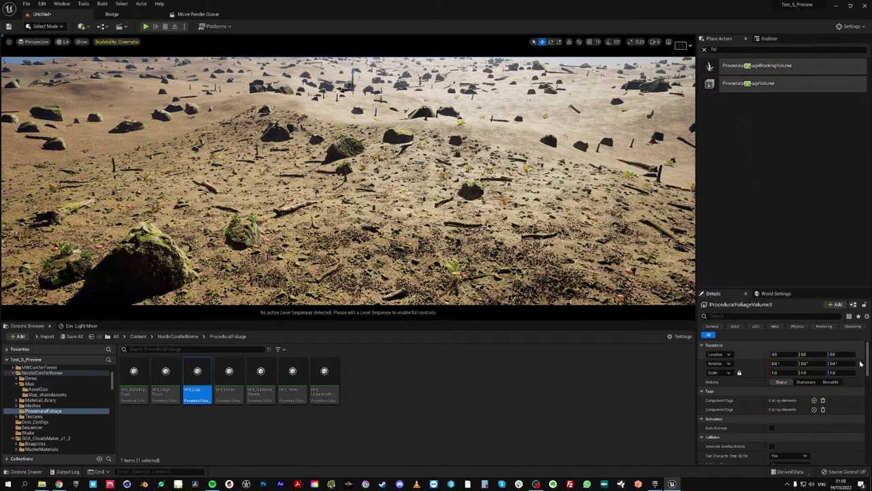
pyautogui.click(775, 372)
pyautogui.write('350')
pyautogui.press('Return')
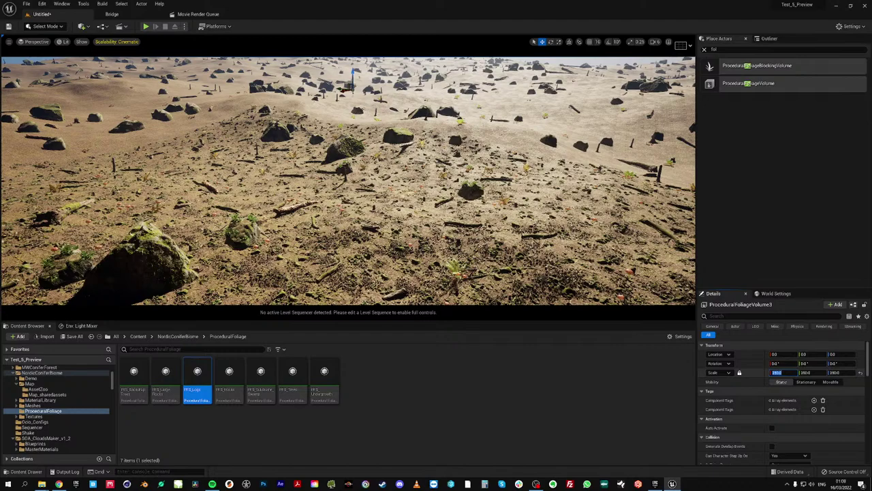
# Assign PFS_Rocks as the third volume's foliage spawner and resimulate it to scatter smaller rocks across the landscape
pyautogui.moveTo(869, 368); pyautogui.dragTo(870, 431)
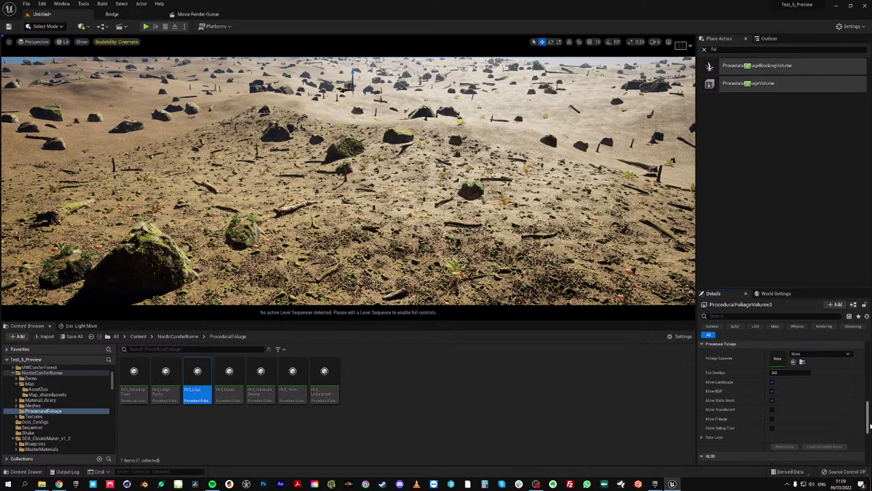
pyautogui.click(250, 445)
pyautogui.moveTo(225, 390); pyautogui.dragTo(794, 365)
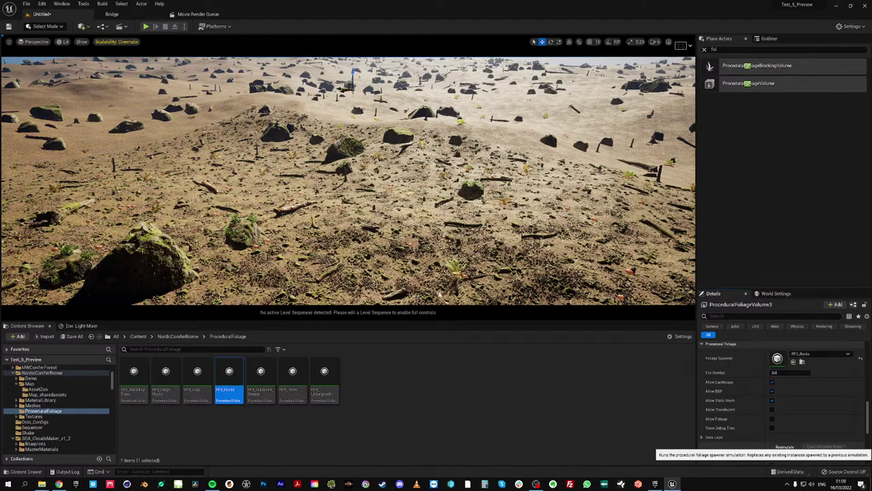
pyautogui.click(784, 447)
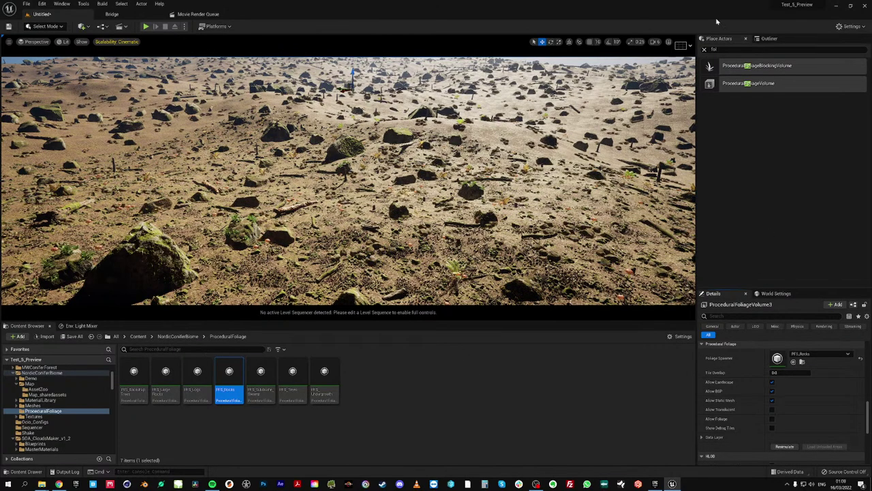
# Place a fourth ProceduralFoliageVolume, reset its location to the origin, and scale it uniformly to 350
pyautogui.moveTo(743, 87); pyautogui.dragTo(549, 108)
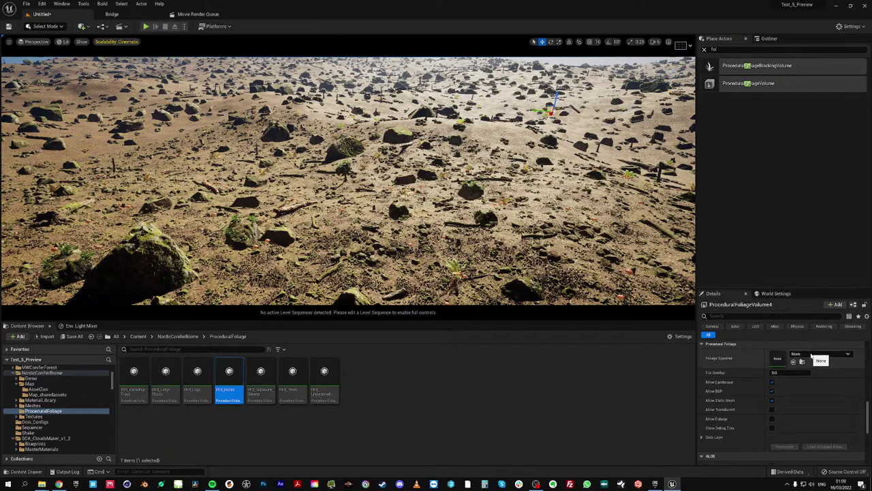
pyautogui.scroll(10, 849, 358)
pyautogui.click(860, 355)
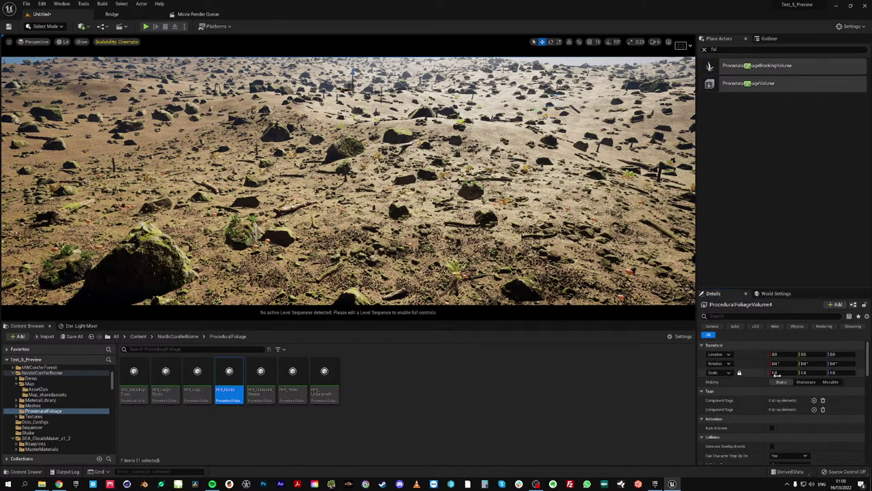
pyautogui.write('350')
pyautogui.press('Return')
# Assign PFS_Subbiome_Swamp as the fourth volume's foliage spawner
pyautogui.moveTo(867, 363); pyautogui.dragTo(869, 390)
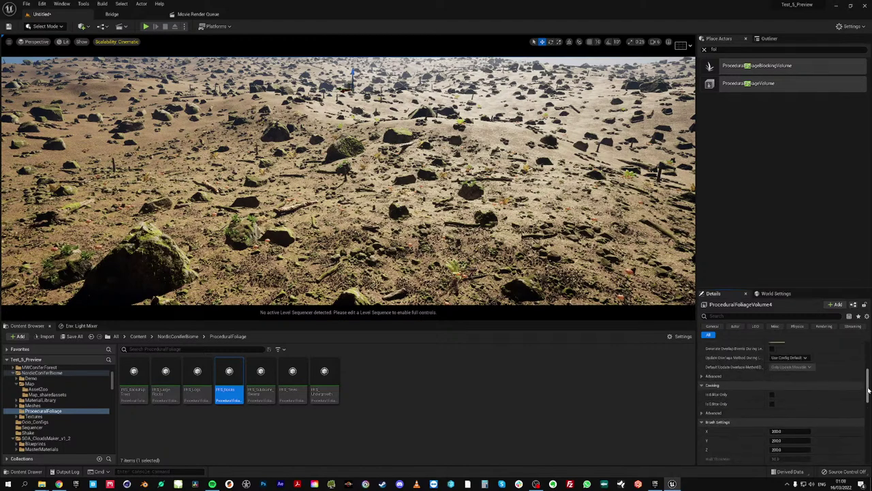
pyautogui.scroll(3, 868, 390)
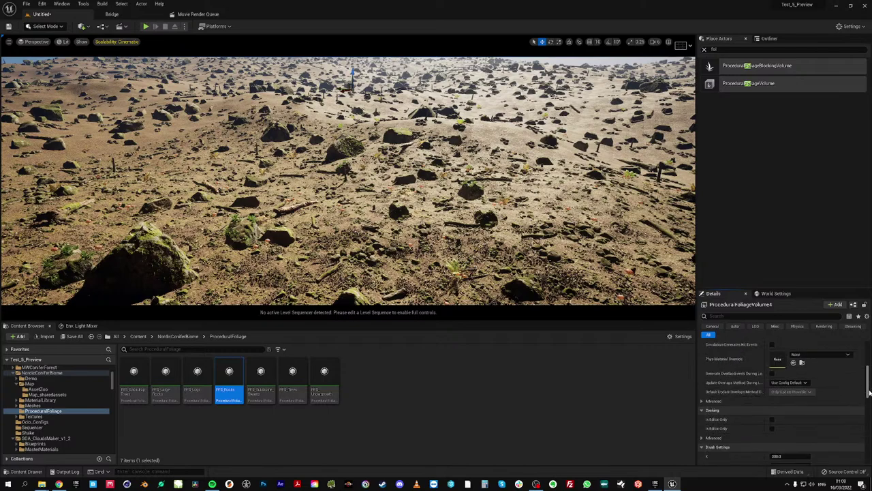
pyautogui.scroll(-5, 870, 392)
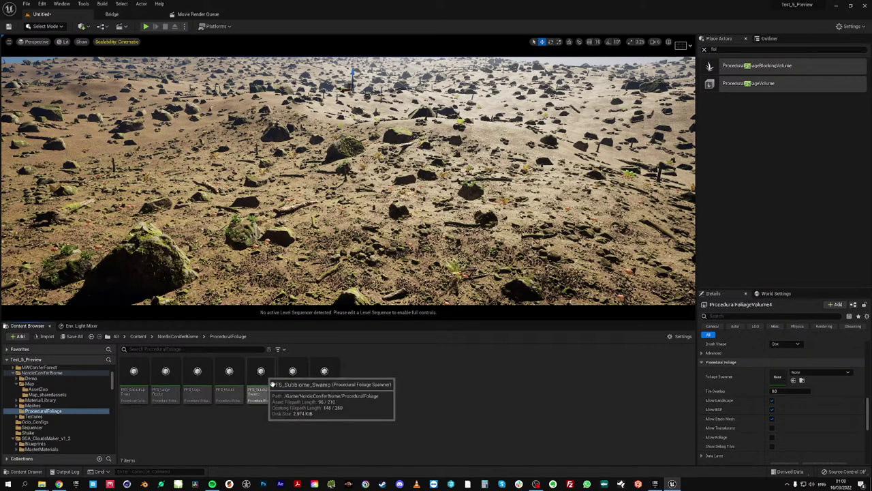
pyautogui.moveTo(272, 384); pyautogui.dragTo(778, 376)
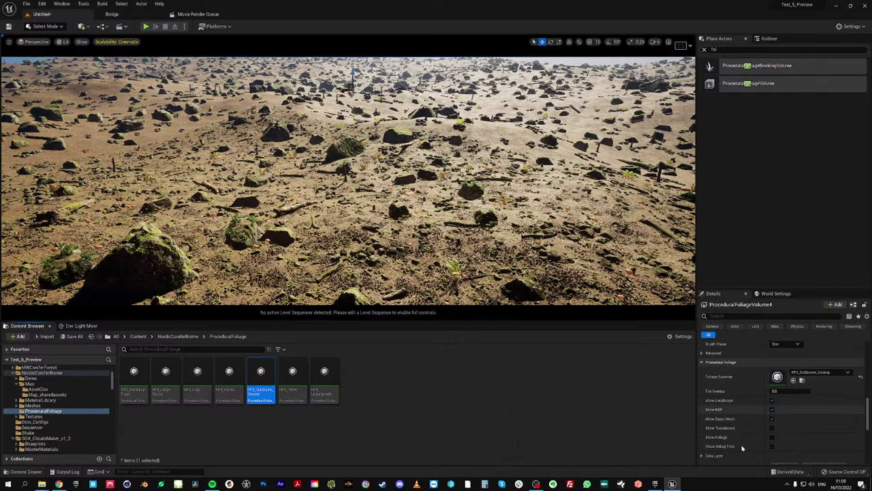
pyautogui.scroll(-2, 763, 436)
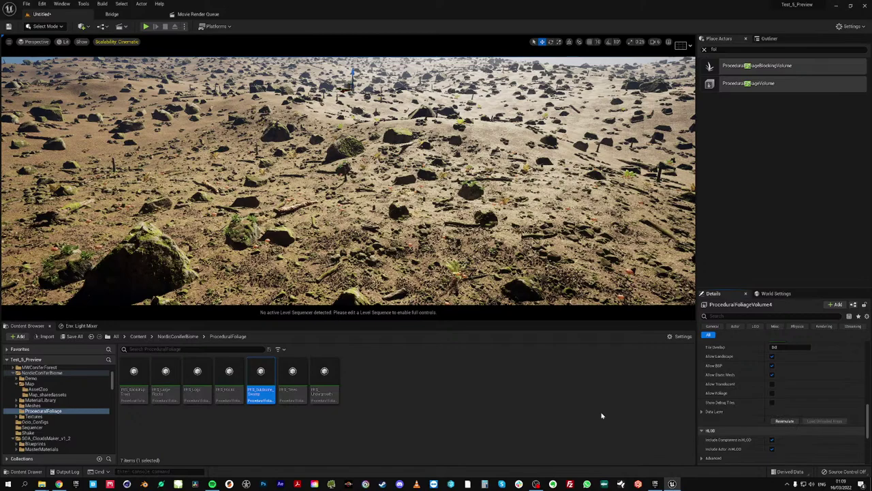
pyautogui.moveTo(321, 231); pyautogui.dragTo(349, 222, button='right')
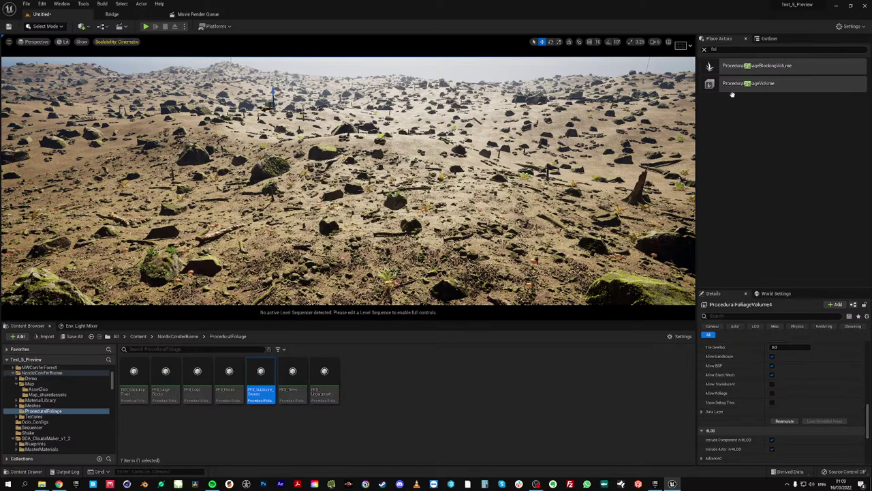
# Add a fifth ProceduralFoliageVolume to the level, centered at the origin and scaled uniformly to 350
pyautogui.moveTo(732, 88); pyautogui.dragTo(434, 172)
pyautogui.moveTo(864, 416); pyautogui.dragTo(865, 340)
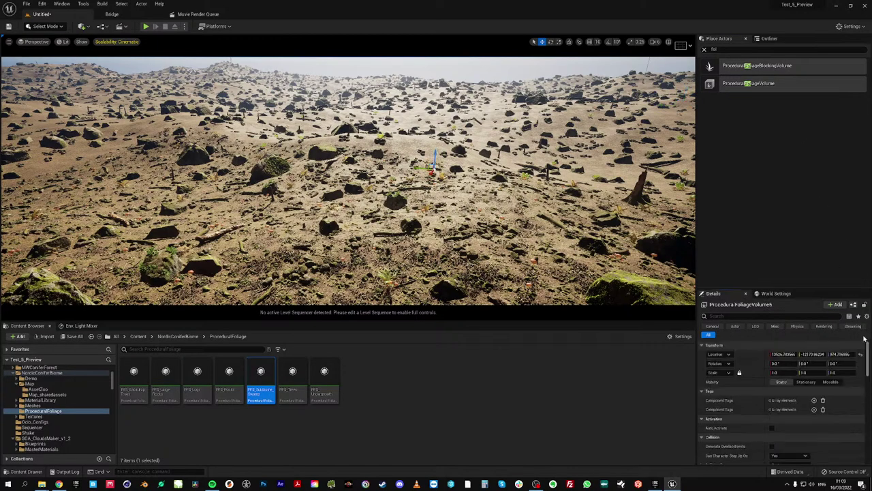
pyautogui.click(775, 373)
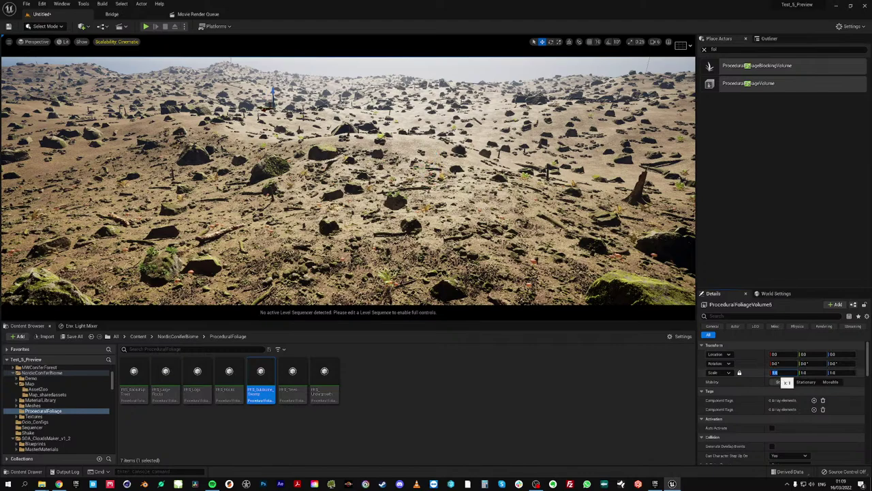
pyautogui.write('350')
pyautogui.press('Return')
# Assign PFS_Trees as the fifth volume's foliage spawner and resimulate it to populate the landscape with trees
pyautogui.click(449, 419)
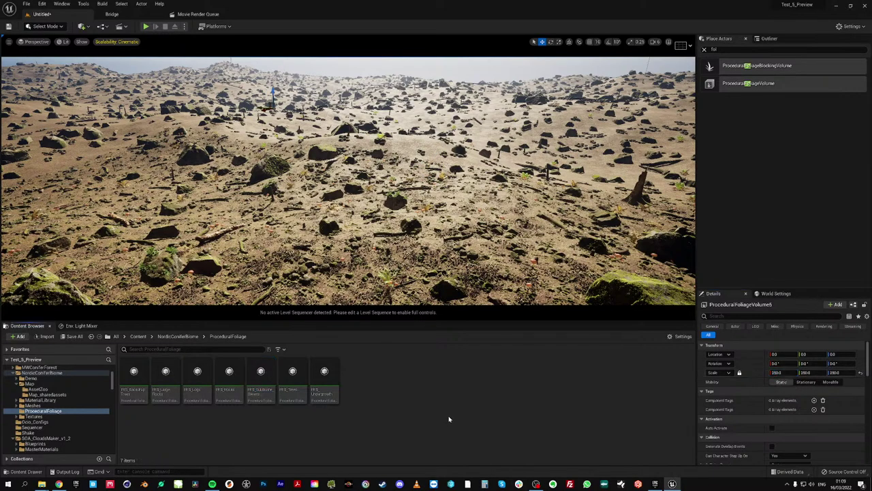
pyautogui.moveTo(866, 361); pyautogui.dragTo(866, 413)
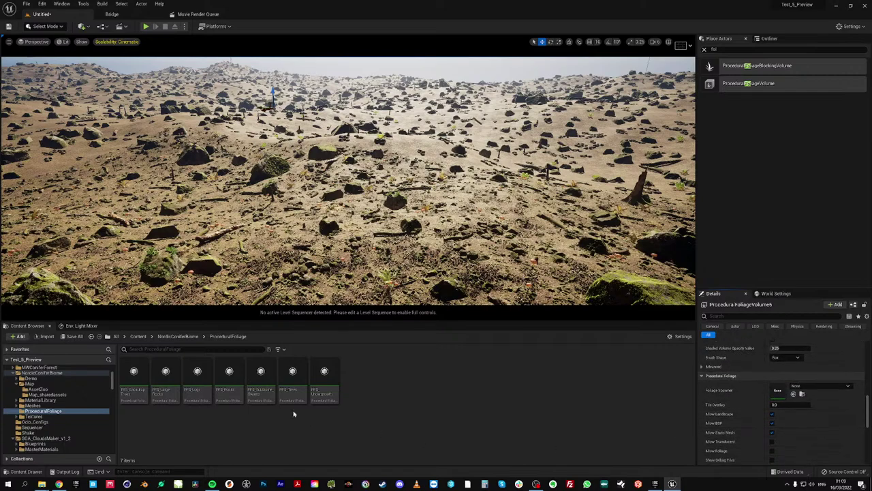
pyautogui.moveTo(292, 374); pyautogui.dragTo(788, 389)
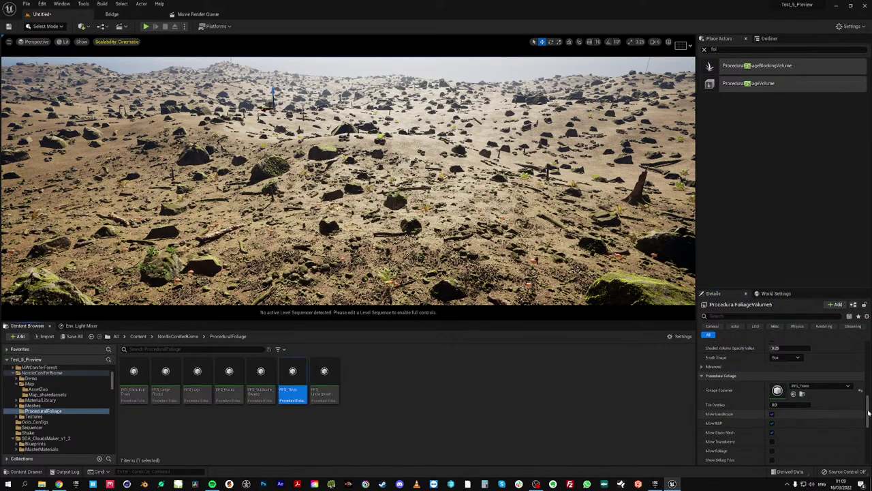
pyautogui.moveTo(868, 405); pyautogui.dragTo(868, 418)
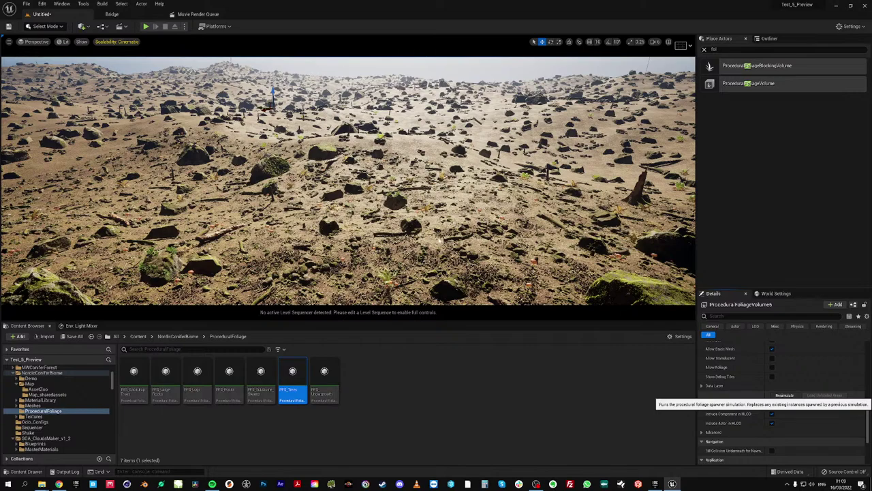
pyautogui.click(785, 395)
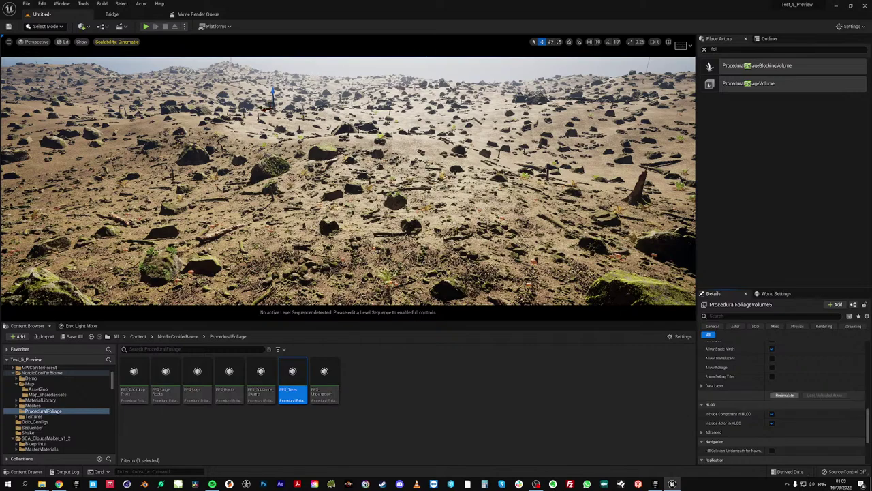
pyautogui.moveTo(349, 180)
pyautogui.mouseDown(button='right')
pyautogui.moveTo(334, 181)
pyautogui.moveTo(348, 170)
pyautogui.moveTo(349, 194)
pyautogui.mouseUp(button='right')
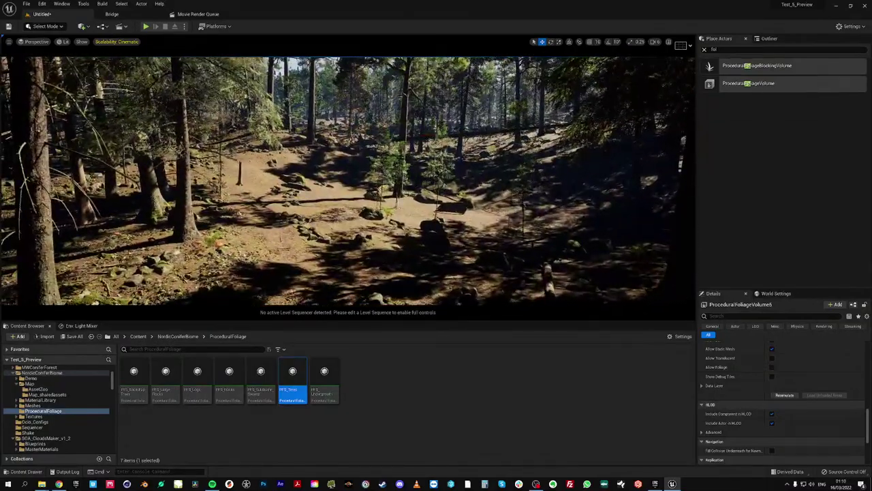
# Add a sixth ProceduralFoliageVolume to the level, reset its location to the origin, and scale it uniformly to 350
pyautogui.moveTo(742, 83); pyautogui.dragTo(427, 158)
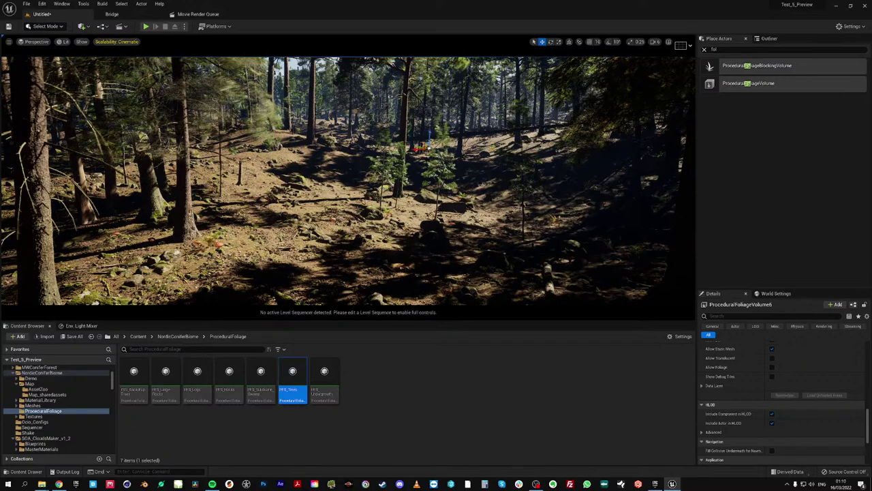
pyautogui.moveTo(867, 422); pyautogui.dragTo(861, 331)
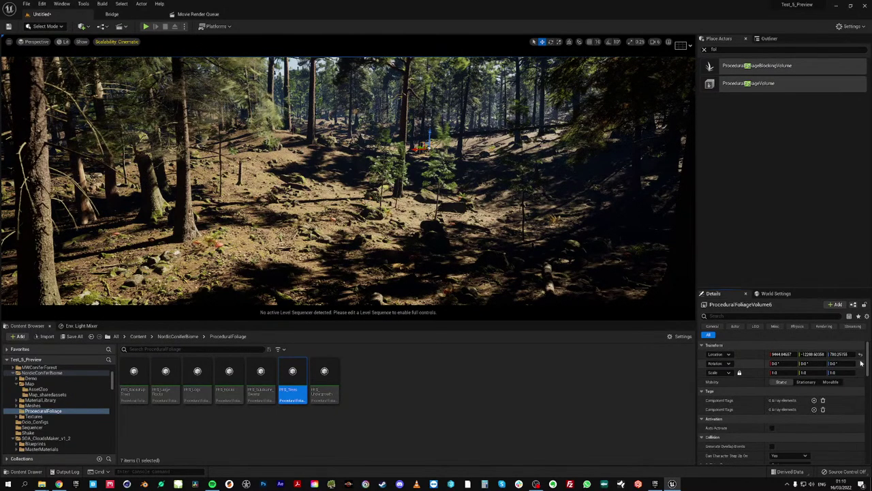
pyautogui.click(860, 354)
pyautogui.write('300')
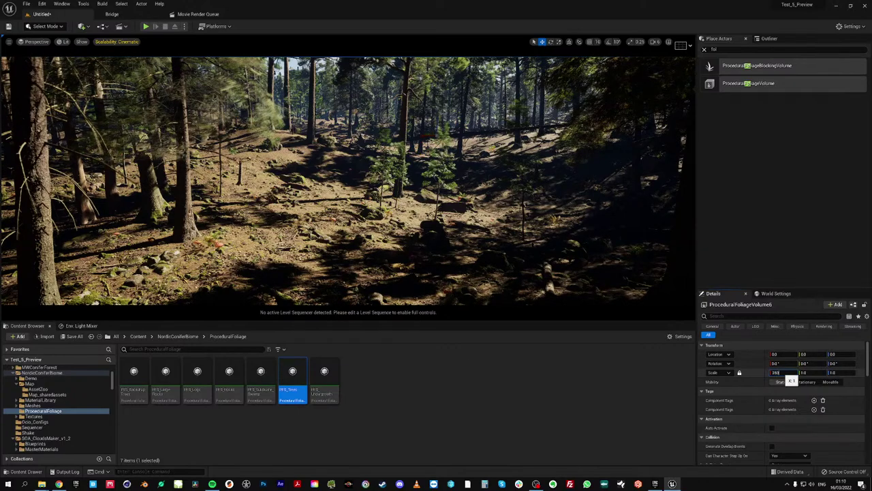
pyautogui.press('Return')
# Assign PFS_Undergrowth as the sixth volume's foliage spawner and resimulate it to cover the forest floor
pyautogui.moveTo(868, 356); pyautogui.dragTo(860, 410)
pyautogui.moveTo(325, 380); pyautogui.dragTo(774, 378)
pyautogui.scroll(-3, 845, 402)
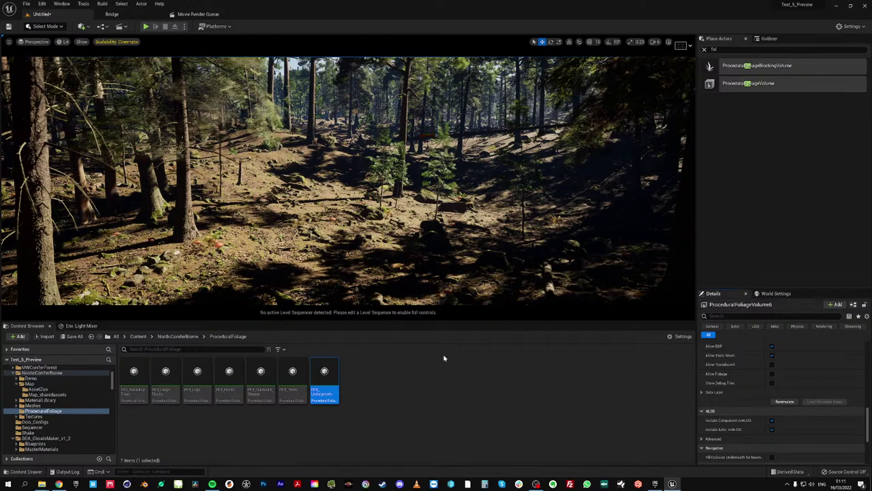
# Play the level to preview the populated forest from the character's view, and end the play session
pyautogui.click(145, 26)
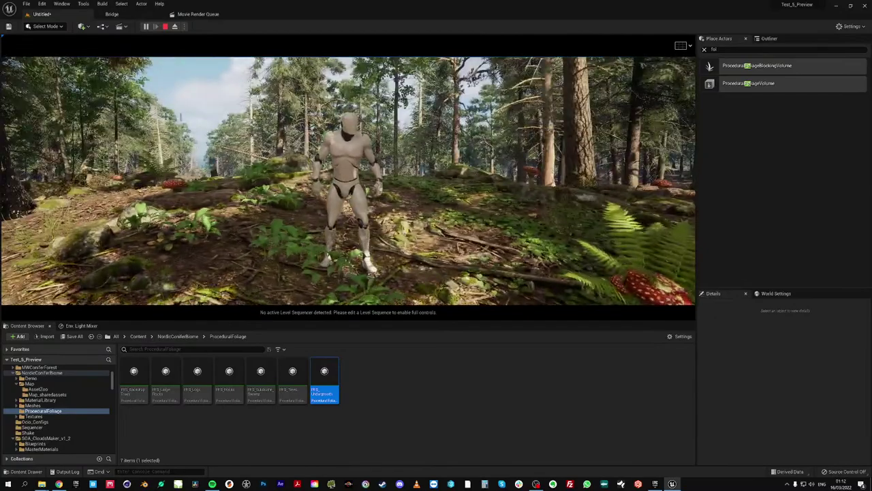
pyautogui.press('Escape')
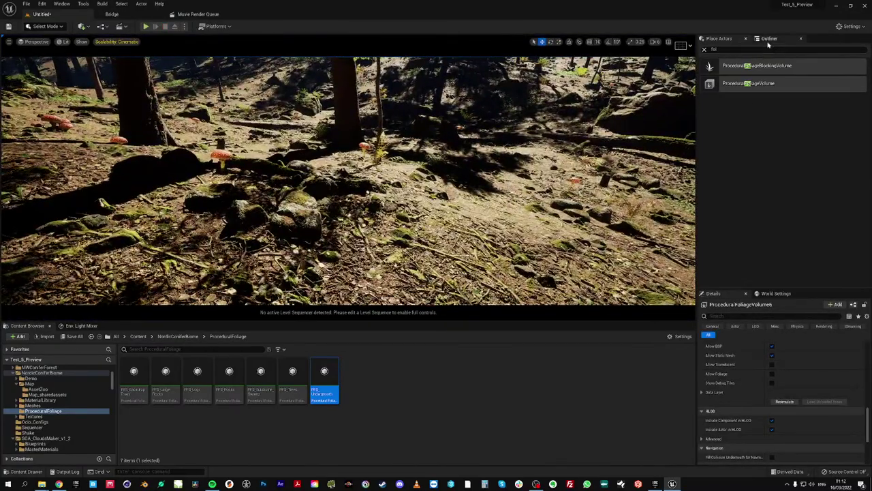
# Group all six ProceduralFoliageVolume actors in a new Outliner folder named Foliage
pyautogui.click(793, 40)
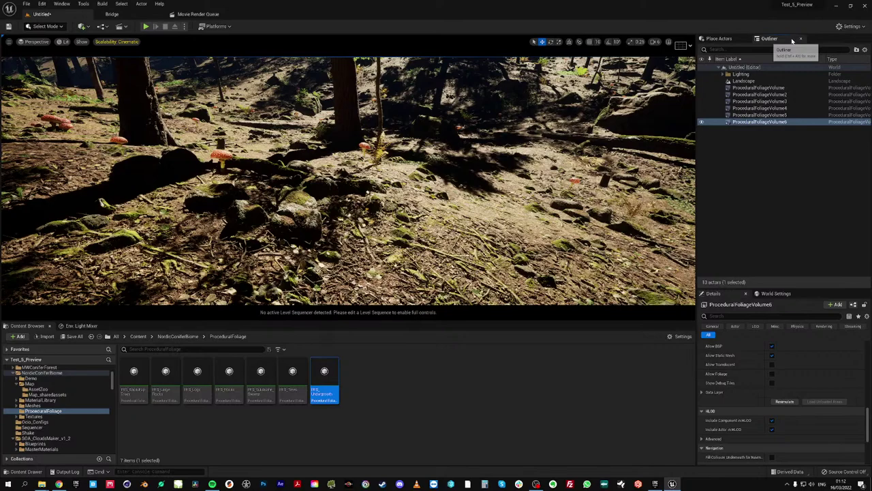
pyautogui.click(756, 88)
pyautogui.keyDown('shift'); pyautogui.click(749, 122); pyautogui.keyUp('shift')
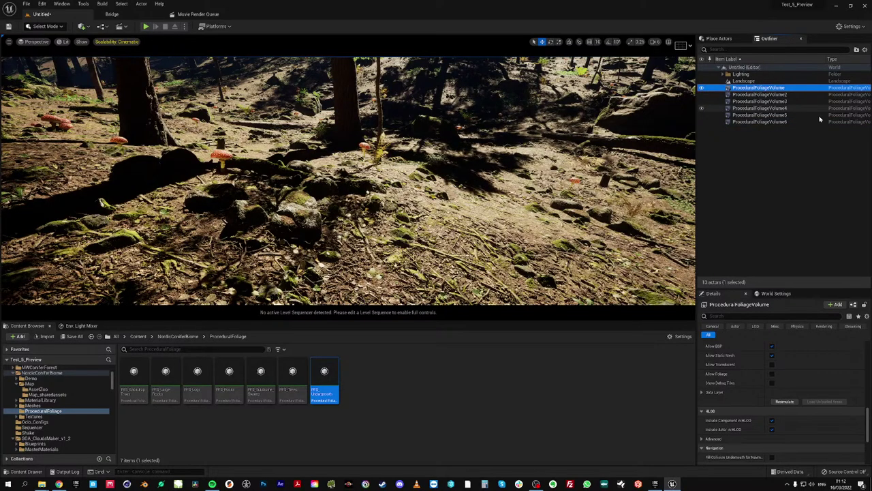
pyautogui.click(857, 49)
pyautogui.write('F')
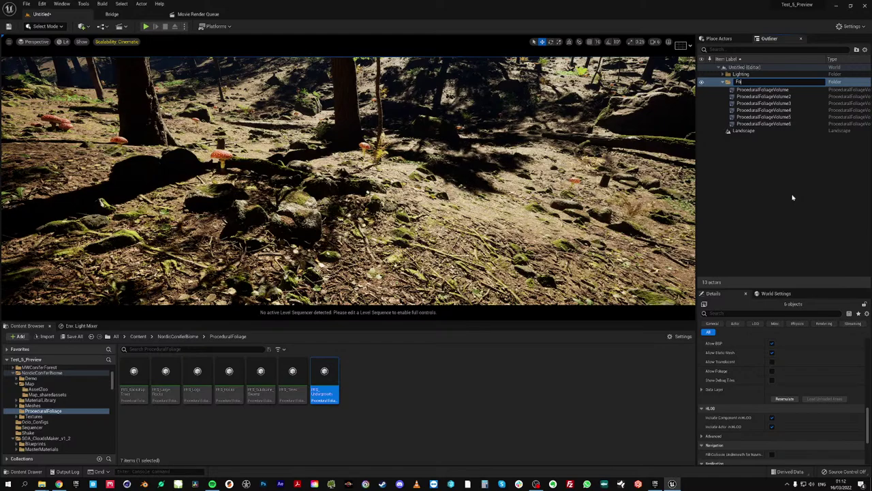
pyautogui.write('oliage')
pyautogui.press('Return')
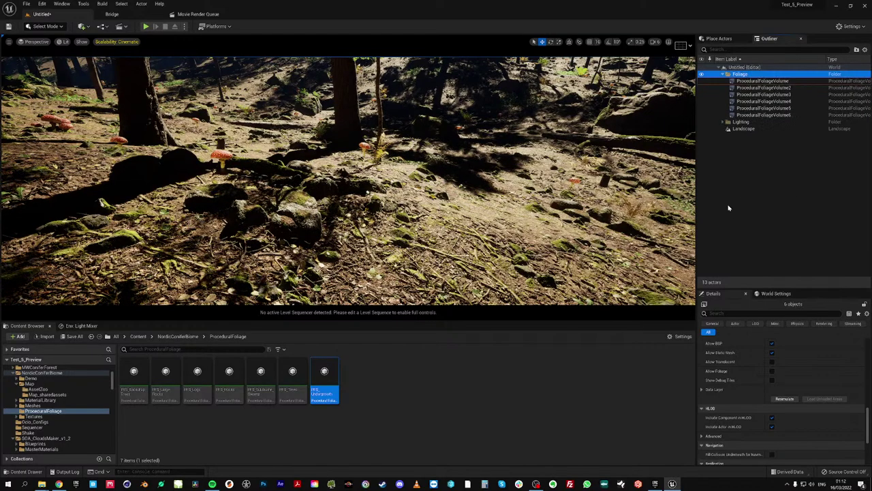
# Enable Real Time Capture on the SkyLight in the Lighting folder
pyautogui.click(723, 122)
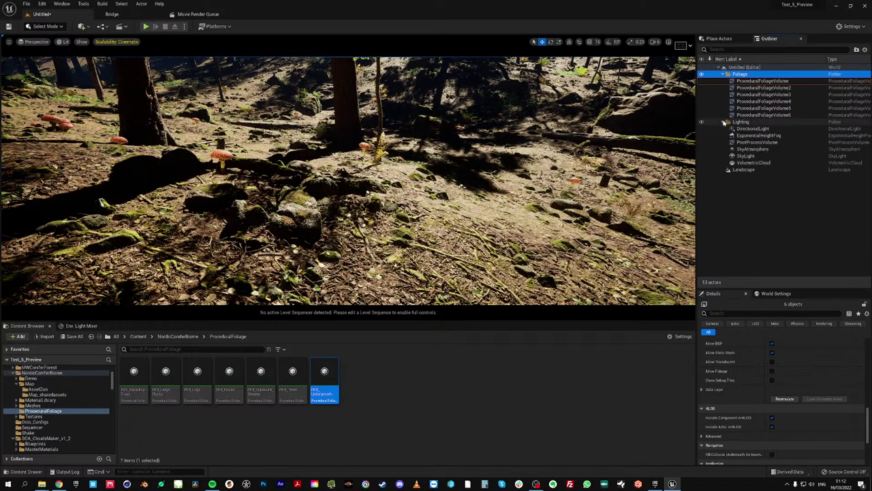
pyautogui.click(746, 156)
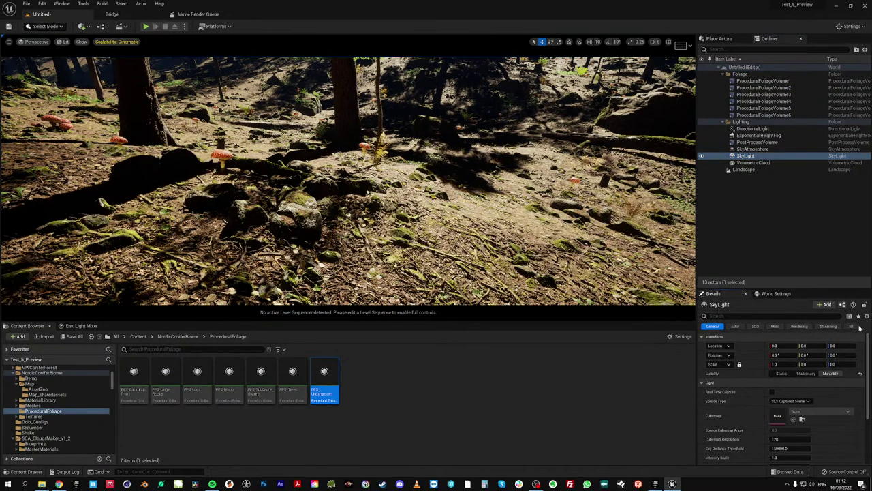
pyautogui.click(772, 393)
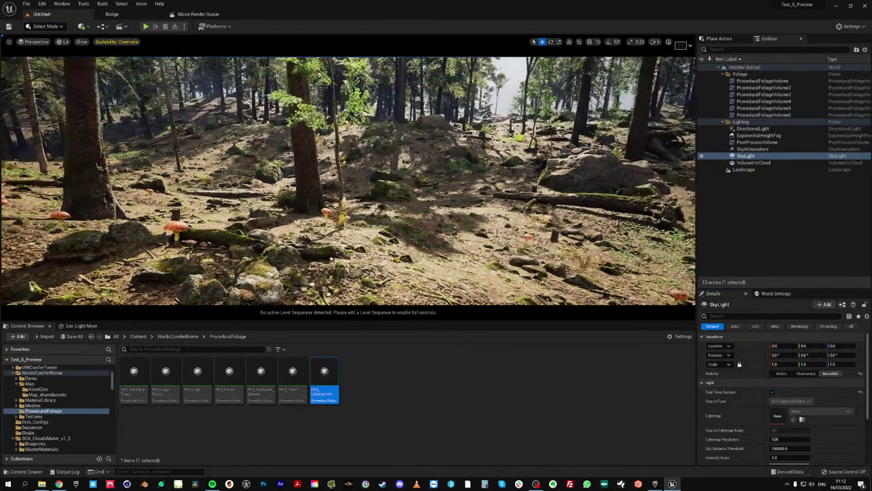
pyautogui.moveTo(349, 181); pyautogui.dragTo(325, 200, button='right')
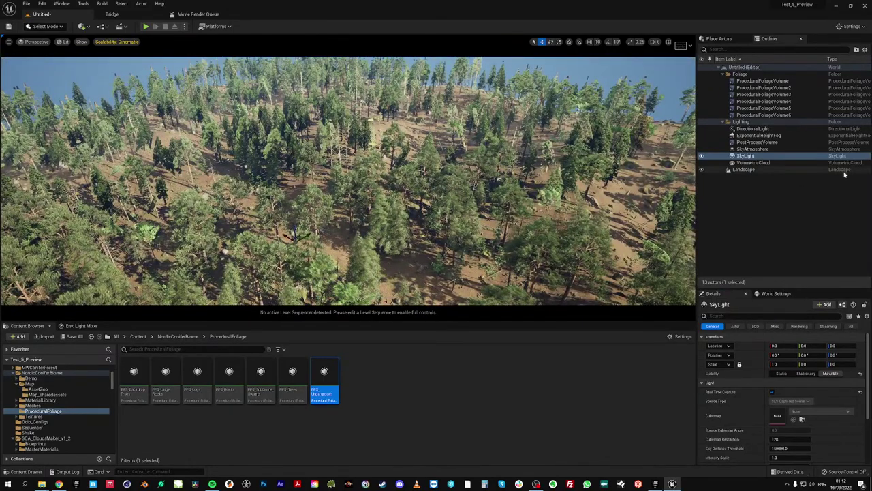
# Collapse the Lighting and Foliage folders and the level's actor tree in the Outliner
pyautogui.click(722, 122)
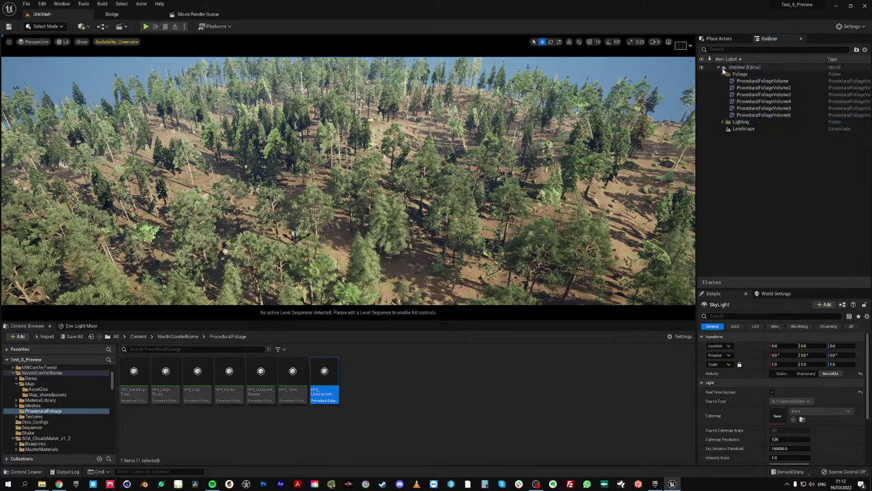
pyautogui.click(722, 73)
pyautogui.click(724, 66)
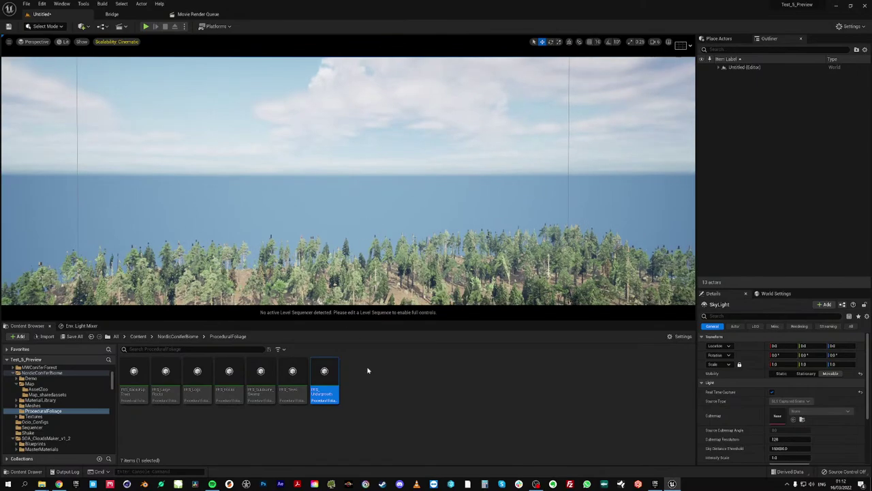
# Place the SM_Backdrop_Hills_01 mesh from NordicConiferBiome's Meshes/Backdrop folder into the level
pyautogui.click(177, 336)
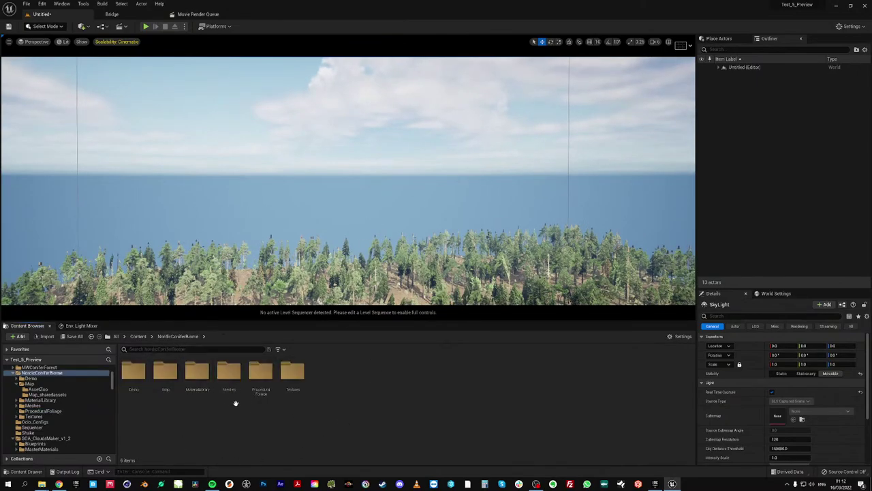
pyautogui.click(228, 377)
pyautogui.doubleClick(228, 377)
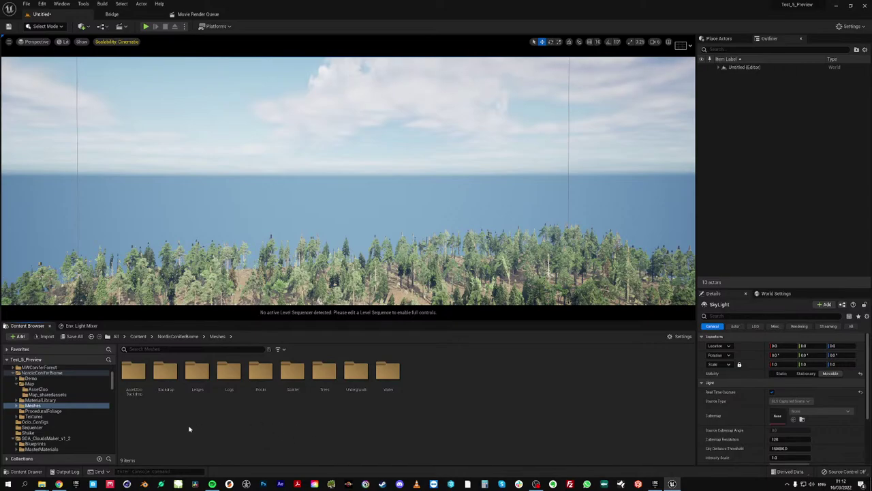
pyautogui.doubleClick(163, 398)
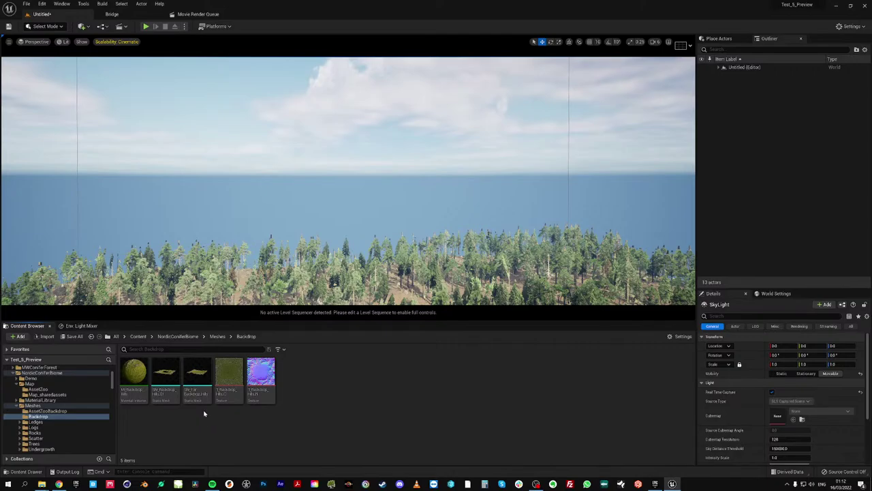
pyautogui.moveTo(171, 374); pyautogui.dragTo(369, 279)
pyautogui.moveTo(368, 279); pyautogui.dragTo(358, 337, button='right')
pyautogui.moveTo(312, 265); pyautogui.dragTo(312, 270, button='right')
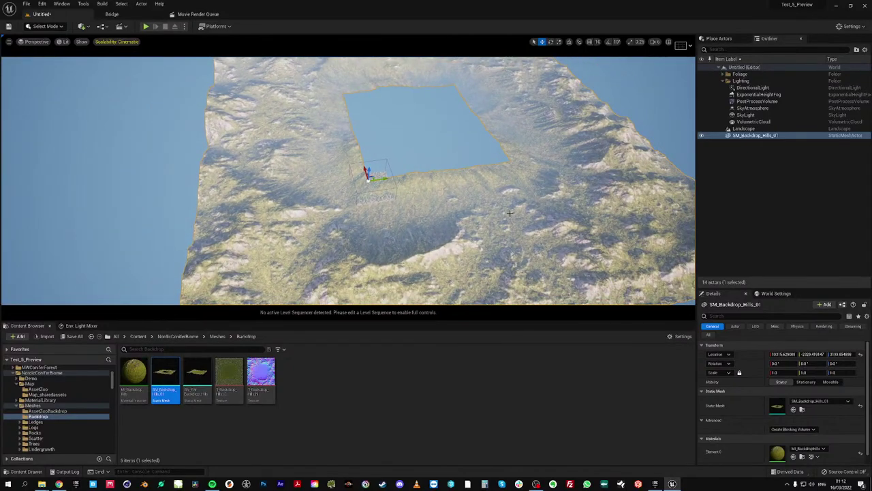
# Reset the backdrop hills' location to the origin and shift the mesh until its central opening surrounds the landscape
pyautogui.click(860, 354)
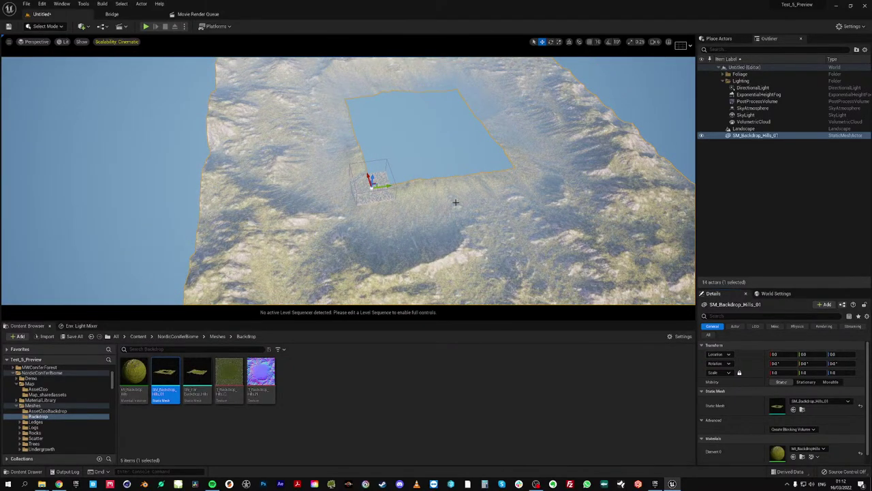
pyautogui.moveTo(473, 192)
pyautogui.mouseDown(button='right')
pyautogui.moveTo(481, 196)
pyautogui.moveTo(481, 179)
pyautogui.moveTo(485, 188)
pyautogui.mouseUp(button='right')
pyautogui.moveTo(395, 184); pyautogui.dragTo(337, 244)
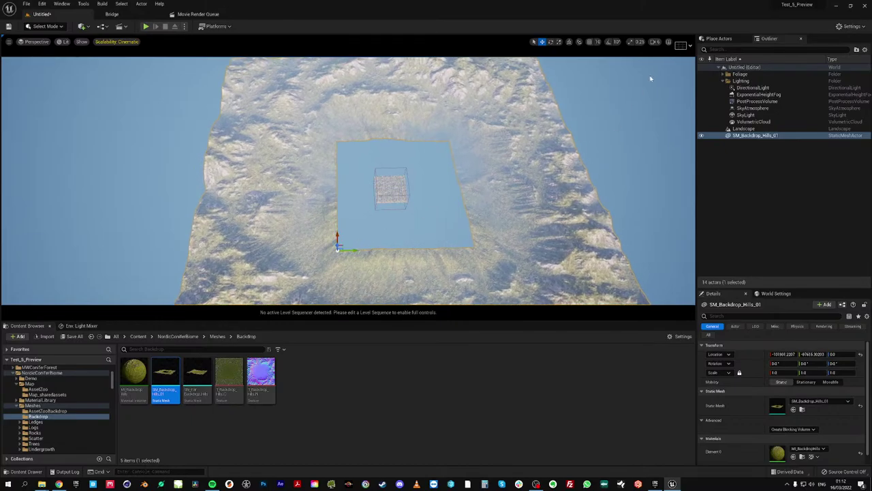
# Show the four-view layout and center the backdrop's opening around the landscape in the top view, at about X -99979, Y -98252
pyautogui.click(680, 45)
pyautogui.scroll(-10, 475, 276)
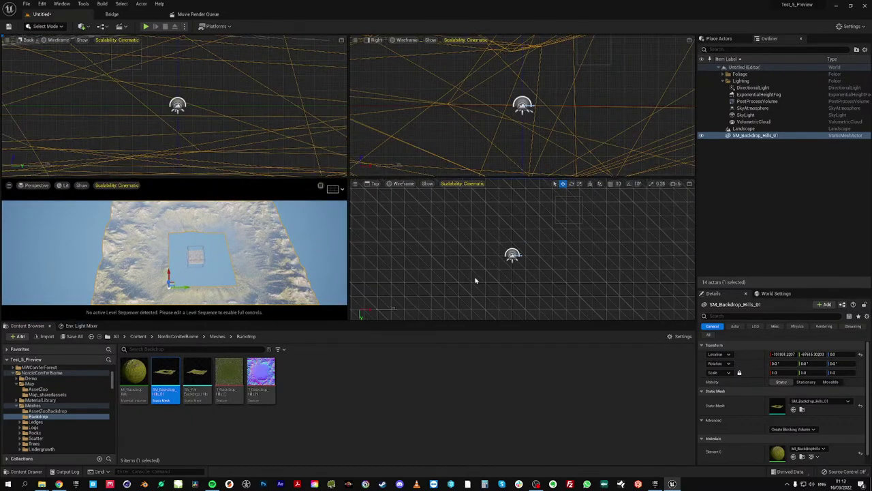
pyautogui.scroll(-6, 475, 270)
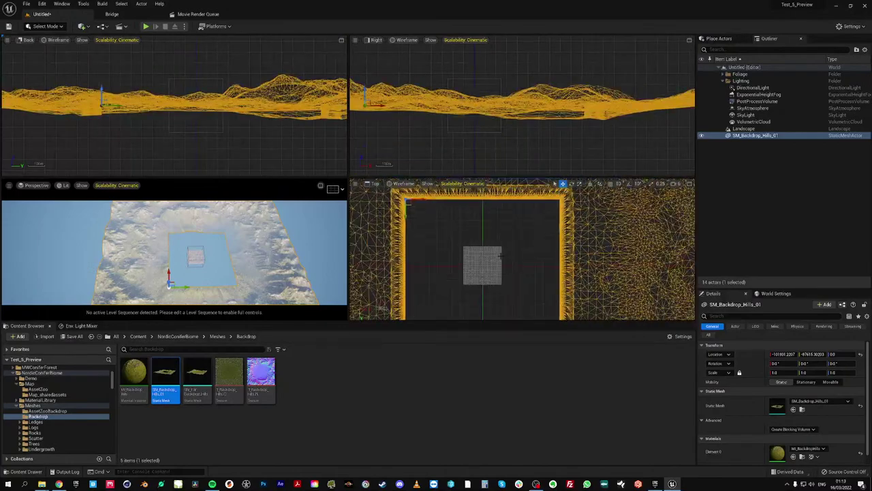
pyautogui.scroll(-5, 509, 271)
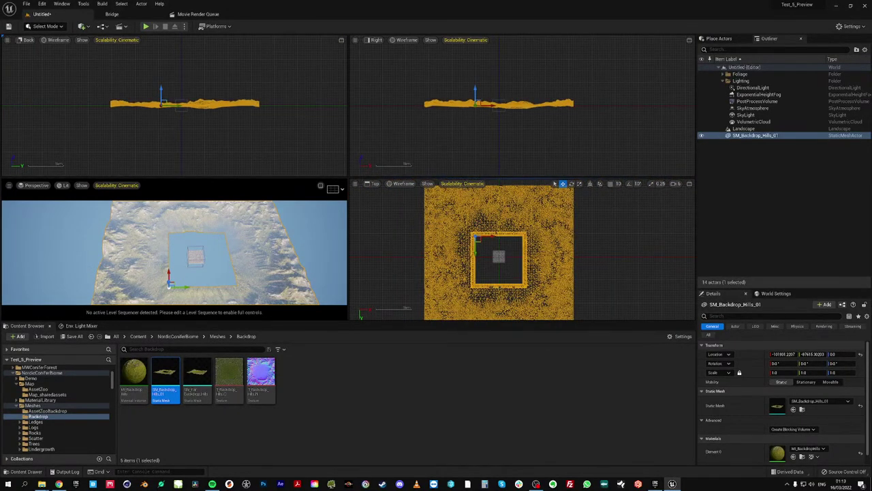
pyautogui.click(745, 129)
pyautogui.click(746, 135)
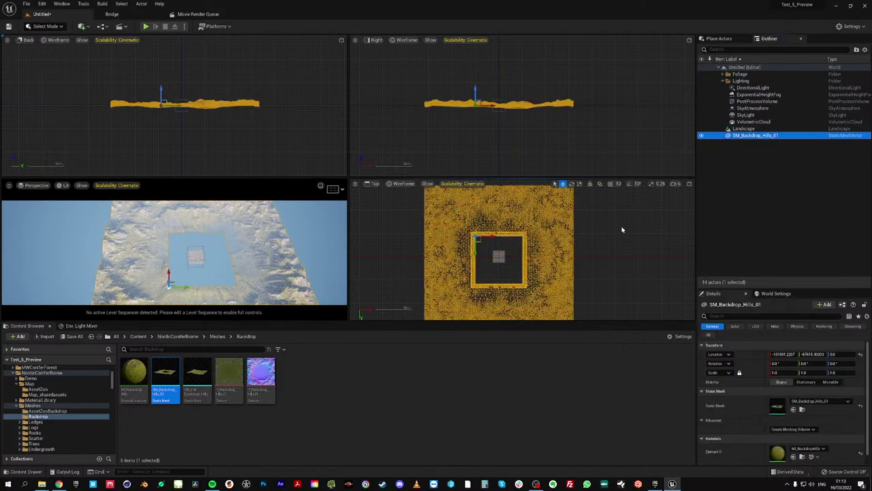
pyautogui.moveTo(480, 240); pyautogui.dragTo(477, 238)
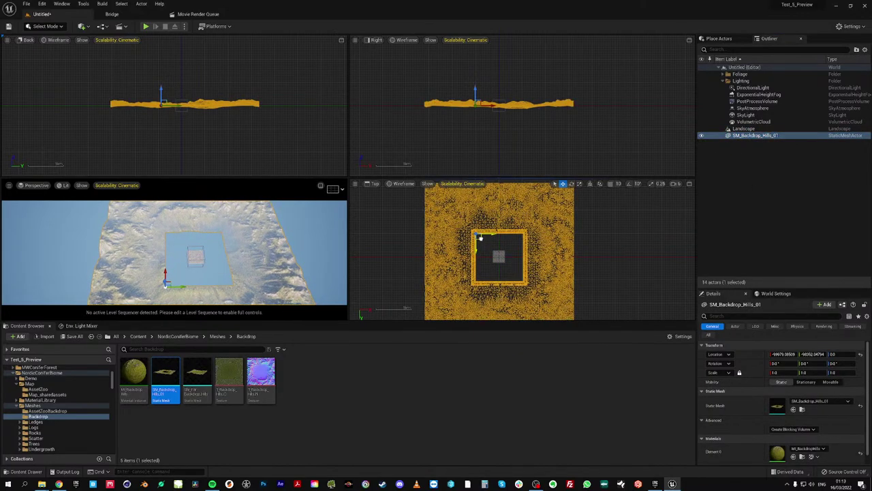
# Scale the backdrop hills uniformly to 0.25 and align their opening with the landscape's edges, at about X -25225, Y -25665
pyautogui.click(778, 372)
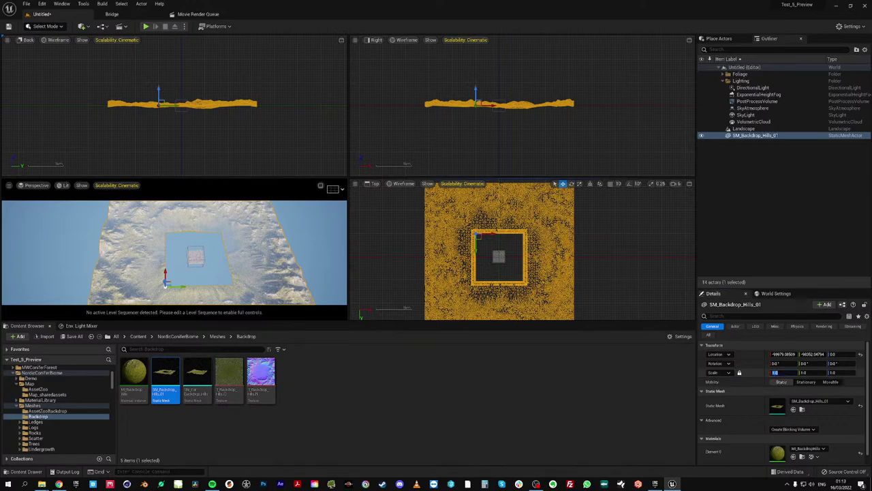
pyautogui.write('35')
pyautogui.press('Return')
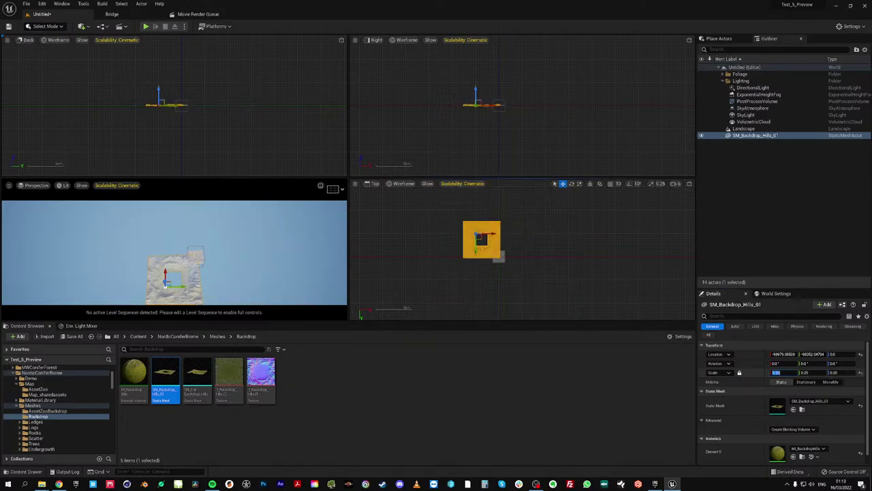
pyautogui.moveTo(482, 238); pyautogui.dragTo(507, 265)
pyautogui.scroll(4, 505, 257)
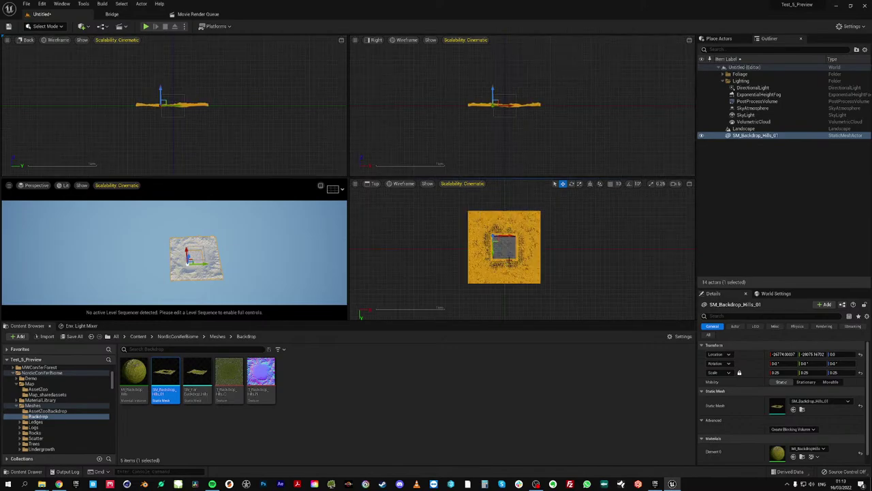
pyautogui.moveTo(470, 209); pyautogui.dragTo(472, 213)
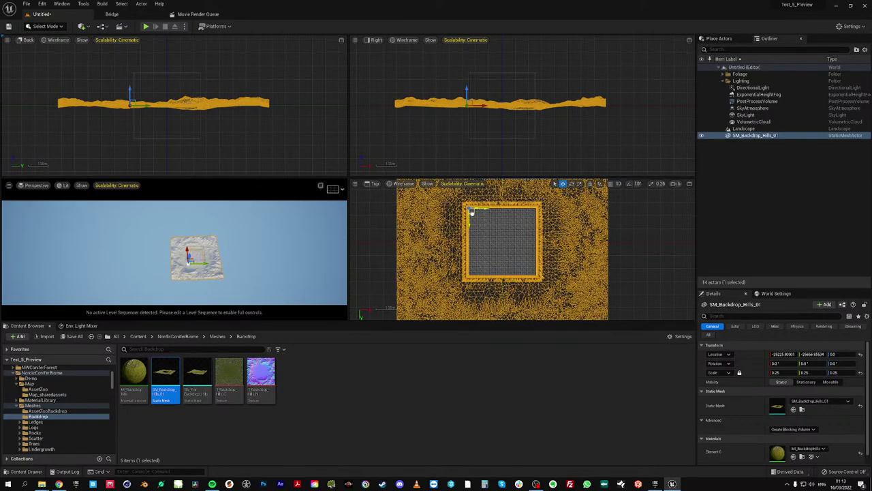
# Return to the single perspective view and raise the backdrop hills to about Z 722 to close the gap at the landscape's edge
pyautogui.click(333, 189)
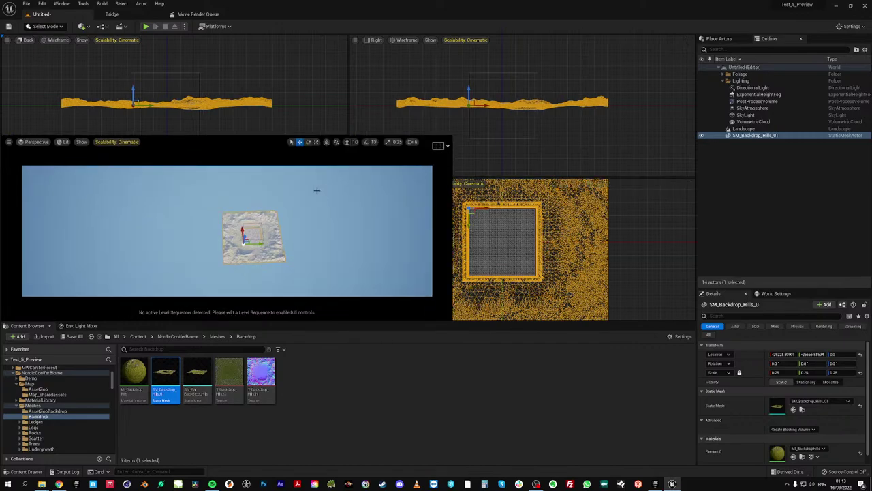
pyautogui.moveTo(317, 190); pyautogui.dragTo(339, 178, button='right')
pyautogui.press('w')
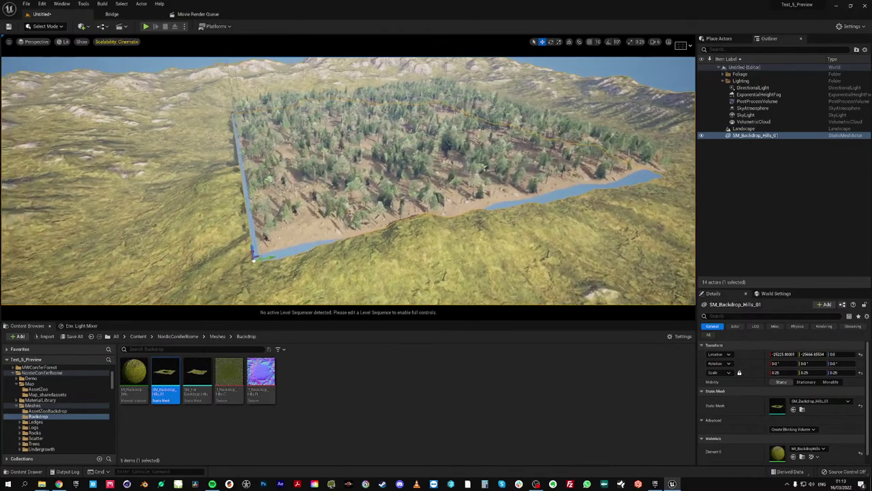
pyautogui.press('s')
pyautogui.moveTo(381, 209); pyautogui.dragTo(381, 209, button='right')
pyautogui.press('w')
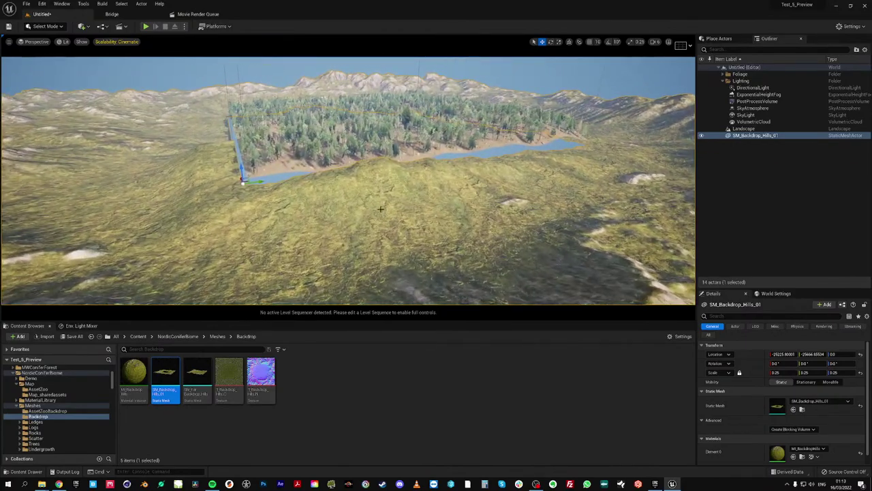
pyautogui.keyDown('alt'); pyautogui.middleClick(387, 189); pyautogui.keyUp('alt')
pyautogui.moveTo(389, 180); pyautogui.dragTo(392, 173)
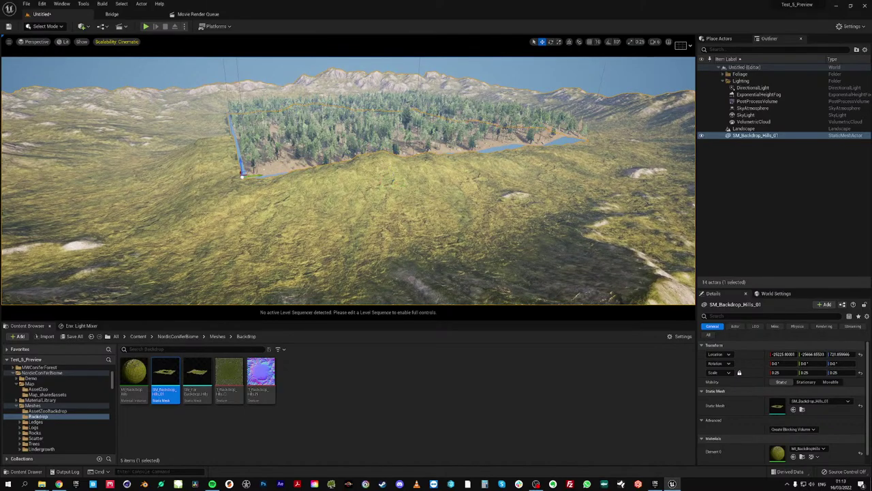
# Play-test the level twice, running the third-person character through the forest to check how the backdrop hills look
pyautogui.press('w')
pyautogui.moveTo(392, 174); pyautogui.dragTo(380, 172, button='right')
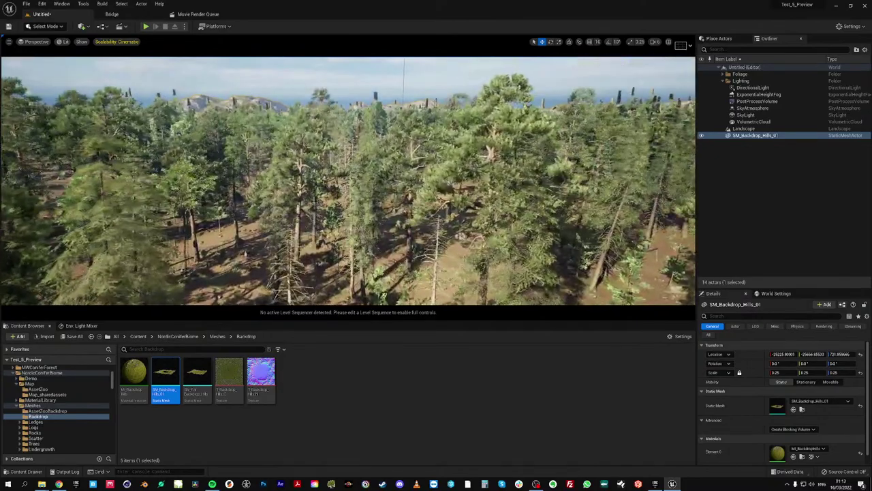
pyautogui.hotkey('alt', 'p')
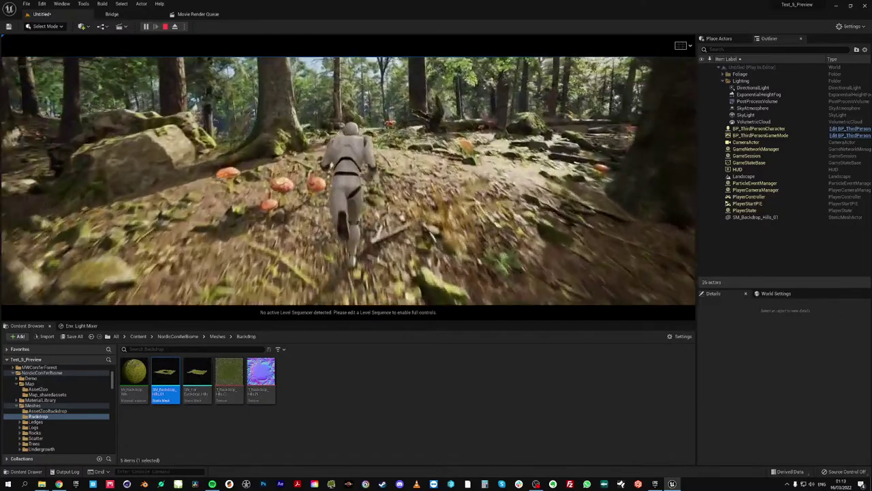
pyautogui.press('Escape')
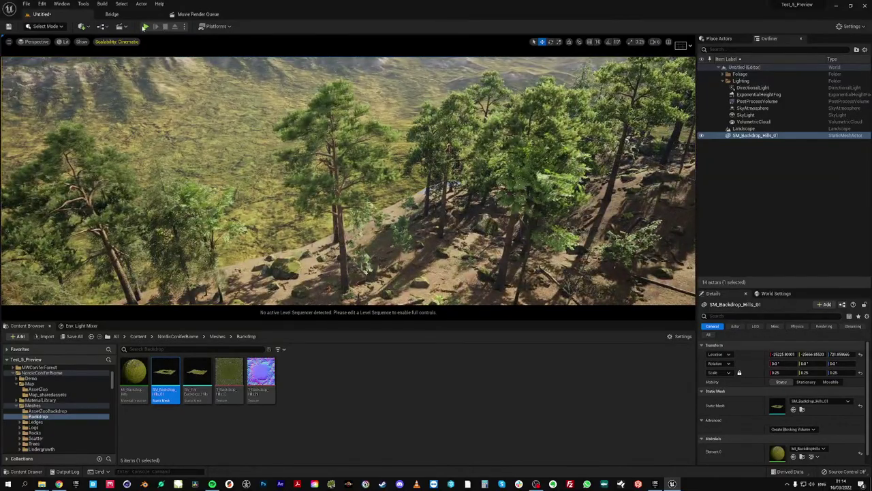
pyautogui.click(146, 26)
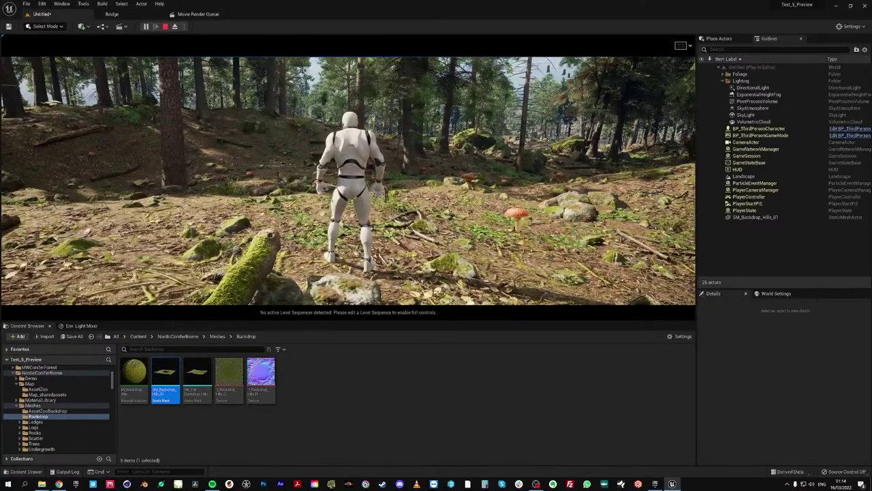
pyautogui.press('Escape')
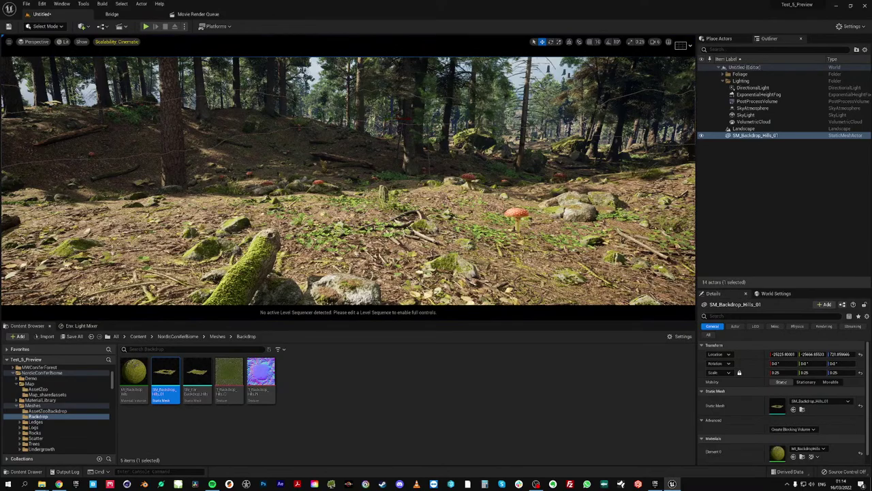
# Place the SM_FarBackdrop_Hills mesh in the level, lower it to about Z -11249 and play-test the view
pyautogui.moveTo(197, 377); pyautogui.dragTo(392, 242)
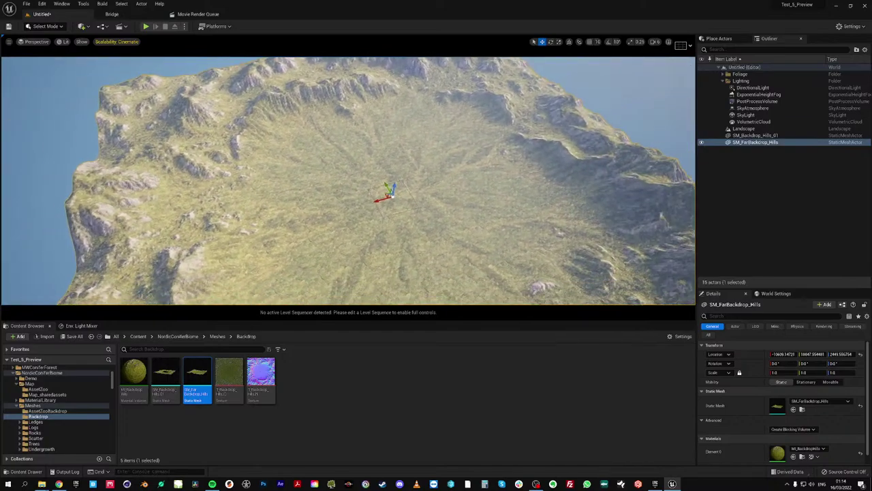
pyautogui.moveTo(368, 184); pyautogui.dragTo(369, 190)
pyautogui.moveTo(818, 354); pyautogui.dragTo(854, 353)
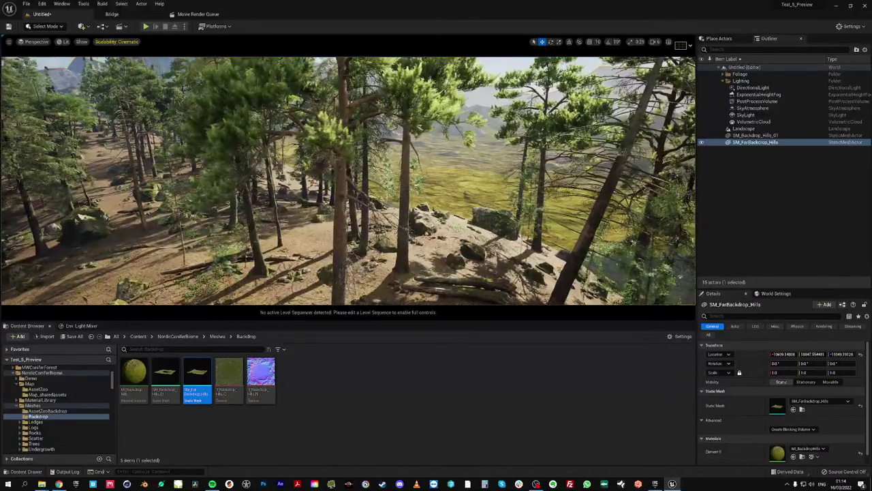
pyautogui.click(146, 26)
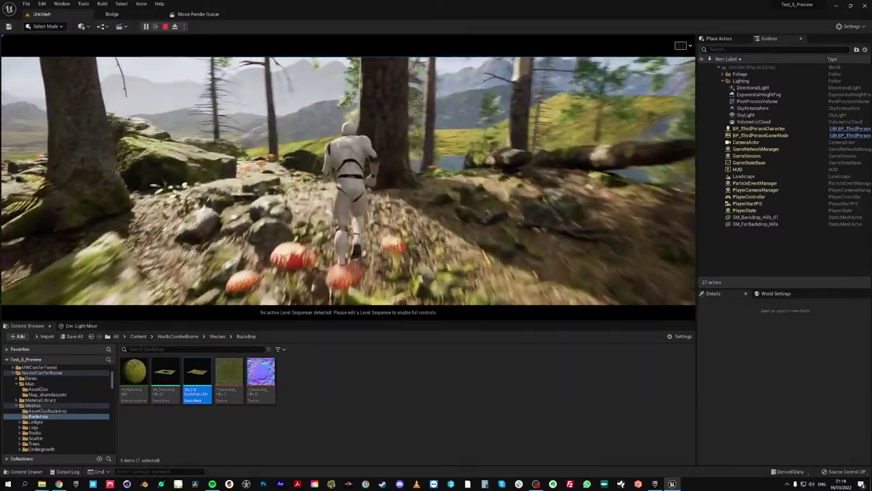
pyautogui.press('Escape')
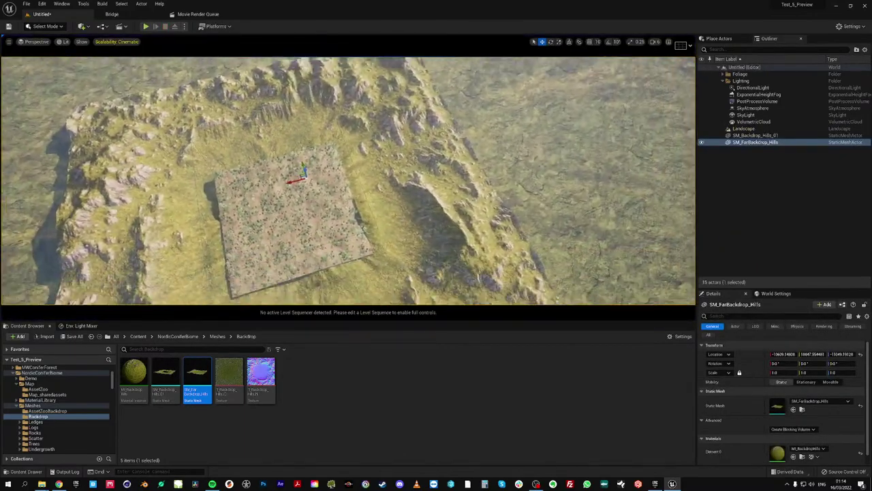
# Lower the SM_Backdrop_Hills_01 mesh to about Z -3514 so it blends into the far backdrop
pyautogui.click(358, 212)
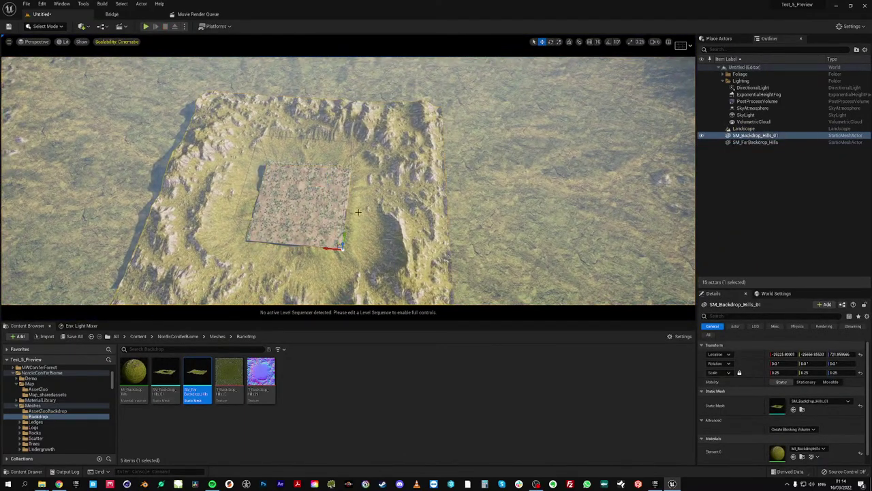
pyautogui.moveTo(343, 240); pyautogui.dragTo(343, 248)
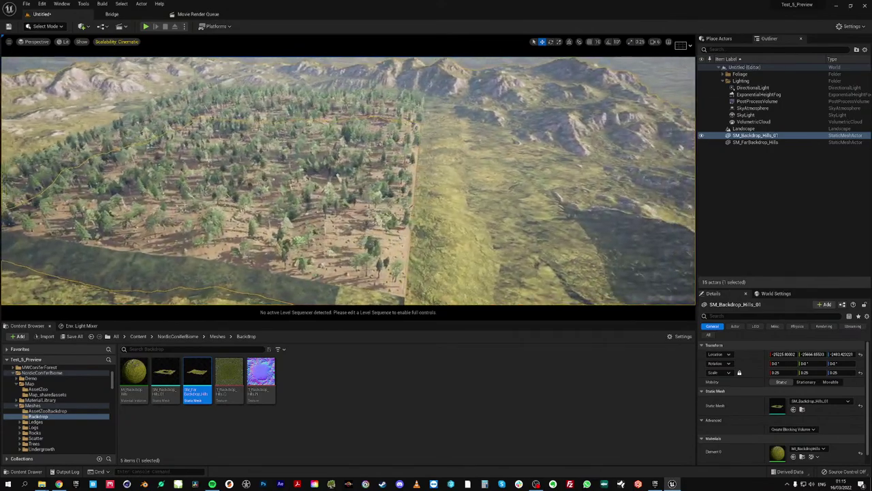
pyautogui.scroll(-3, 343, 261)
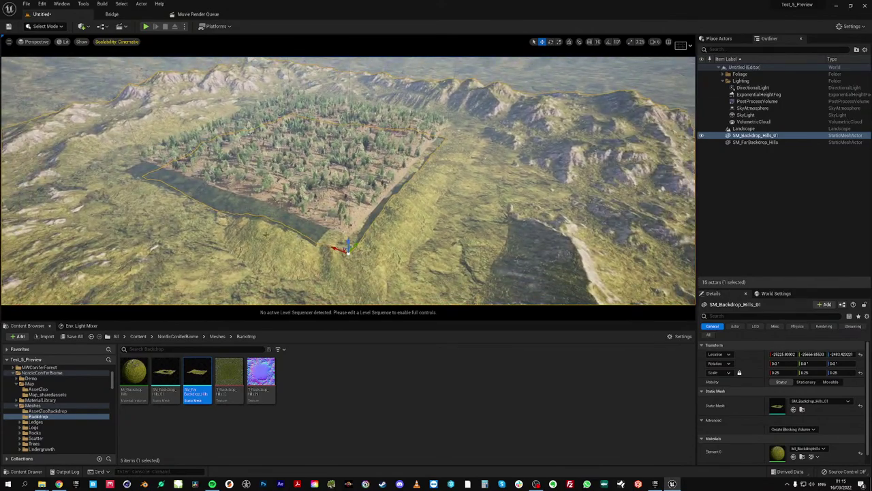
pyautogui.moveTo(310, 219)
pyautogui.mouseDown(button='right')
pyautogui.moveTo(303, 274)
pyautogui.moveTo(315, 224)
pyautogui.mouseUp(button='right')
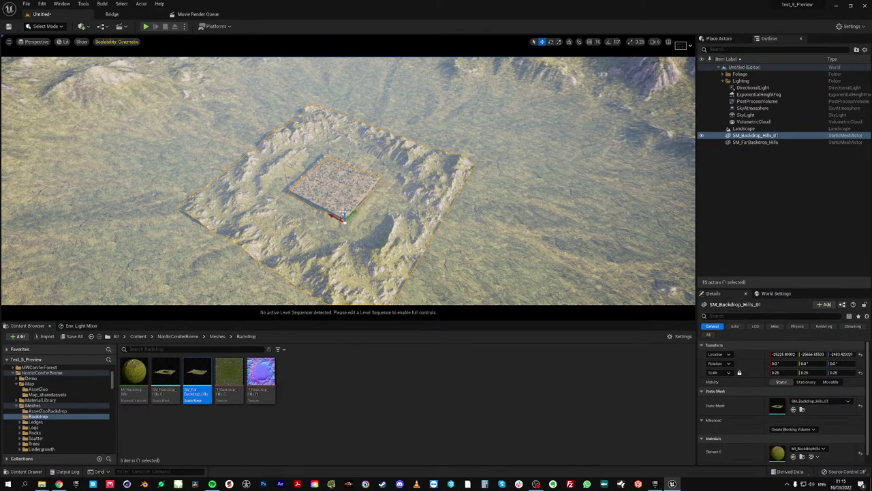
pyautogui.moveTo(842, 355)
pyautogui.mouseDown()
pyautogui.moveTo(821, 355)
pyautogui.moveTo(856, 354)
pyautogui.moveTo(835, 355)
pyautogui.mouseUp()
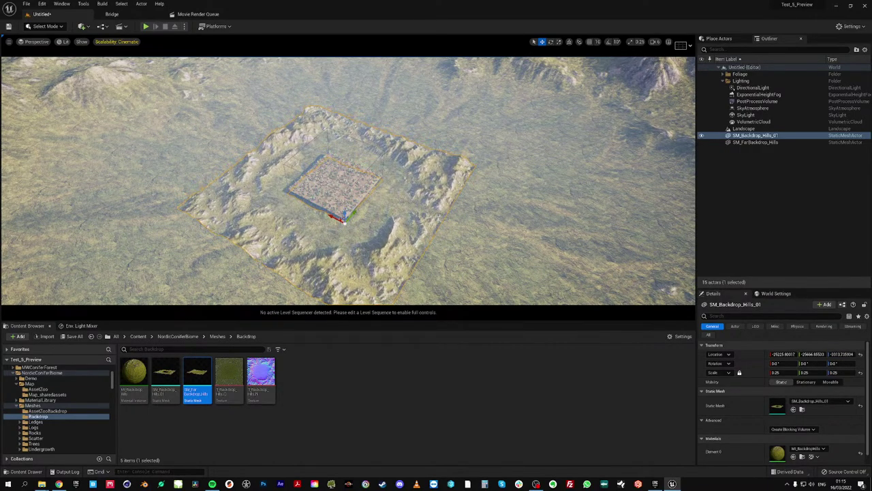
# Select both backdrop meshes and raise them together until they meet the landscape's edges, at about Z 589 and -7146
pyautogui.keyDown('ctrl'); pyautogui.click(447, 184); pyautogui.keyUp('ctrl')
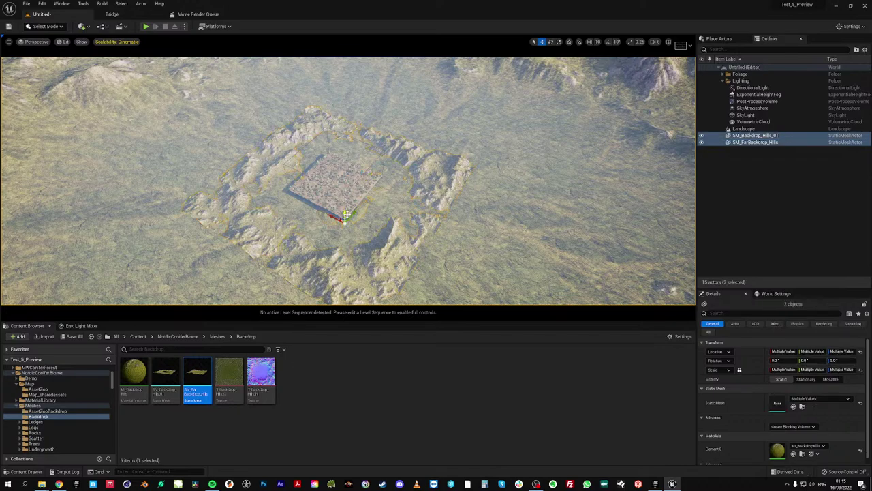
pyautogui.moveTo(345, 216); pyautogui.dragTo(345, 212)
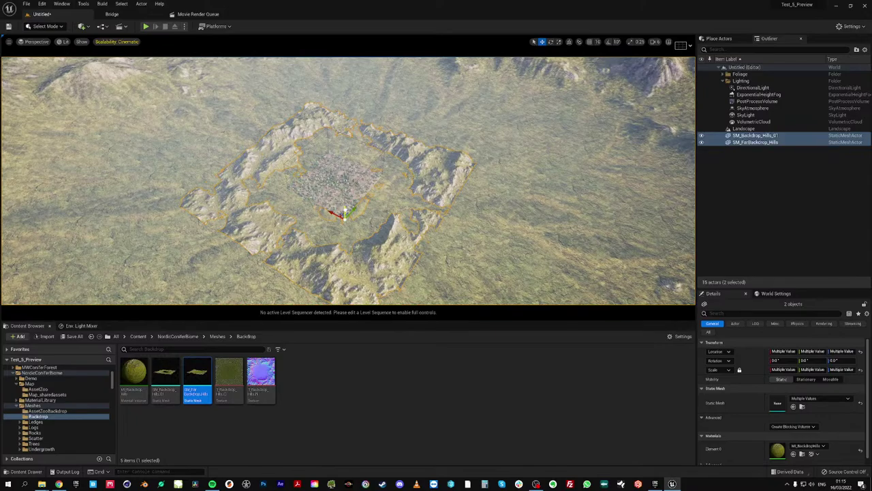
pyautogui.press('w')
pyautogui.moveTo(354, 218); pyautogui.dragTo(447, 219, button='right')
pyautogui.scroll(10, 353, 217)
pyautogui.press('s')
pyautogui.click(396, 174)
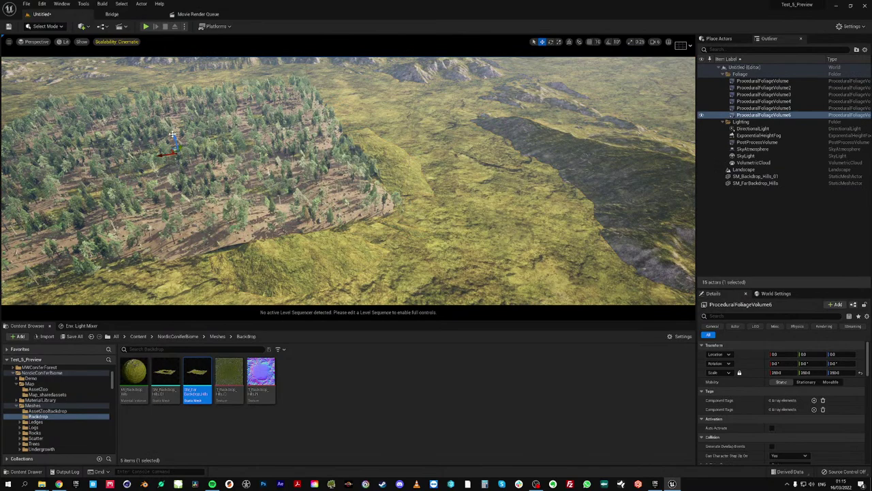
# Lower the far backdrop hills slightly, to about Z -7361
pyautogui.click(525, 165)
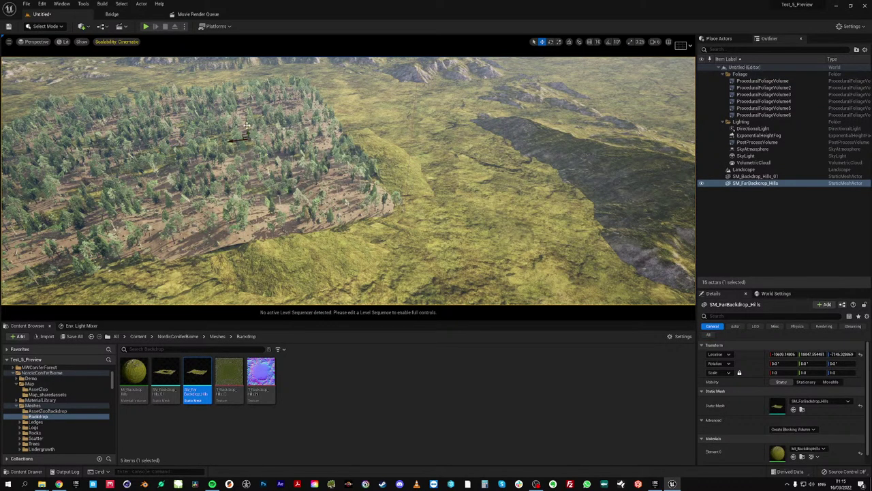
pyautogui.moveTo(247, 124); pyautogui.dragTo(246, 129)
pyautogui.press('s')
pyautogui.moveTo(246, 129); pyautogui.dragTo(249, 134, button='right')
# Lower the SM_Backdrop_Hills_01 mesh to about Z -168 and play-test the level from inside the forest
pyautogui.click(758, 177)
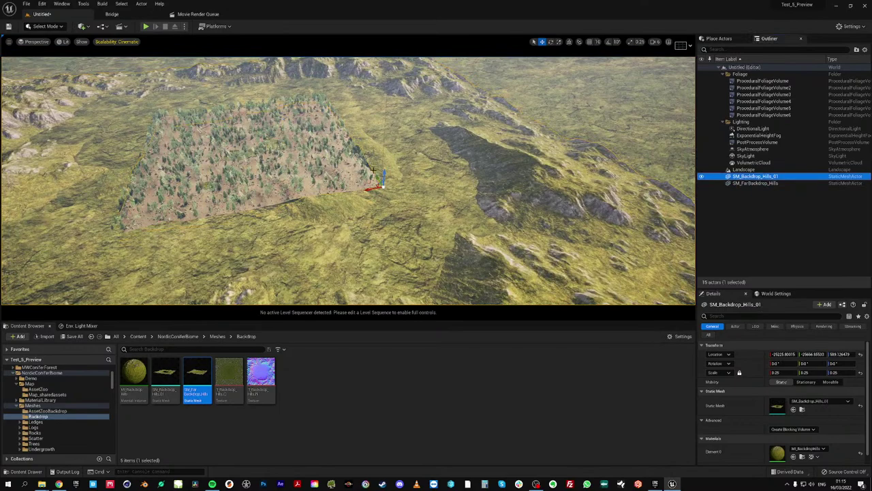
pyautogui.moveTo(382, 176)
pyautogui.mouseDown()
pyautogui.moveTo(383, 166)
pyautogui.moveTo(384, 186)
pyautogui.moveTo(381, 180)
pyautogui.mouseUp()
pyautogui.moveTo(381, 180); pyautogui.dragTo(392, 148, button='right')
pyautogui.press('w')
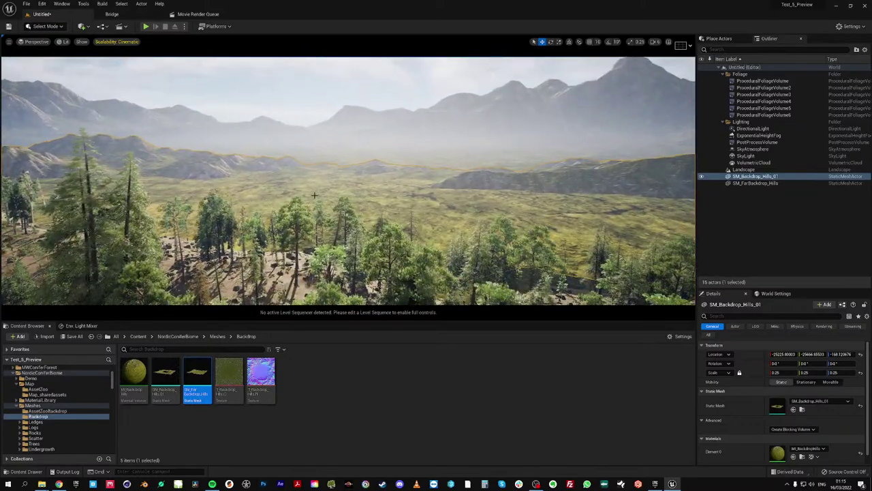
pyautogui.click(146, 26)
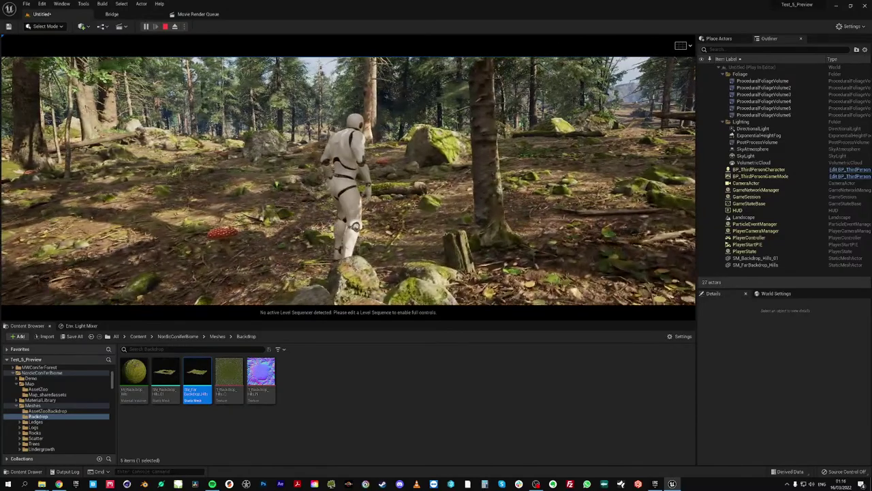
pyautogui.press('Escape')
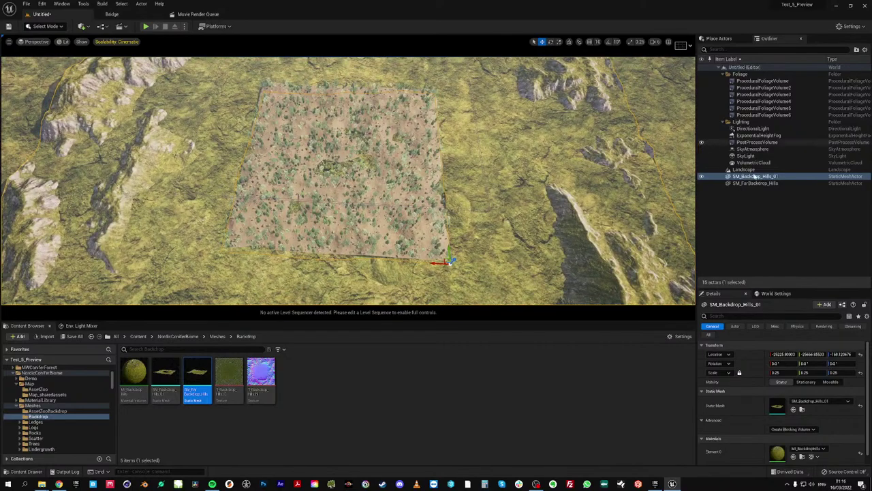
# Lower the far backdrop hills to about Z -7866 so they stop poking through the landscape's centre
pyautogui.click(755, 183)
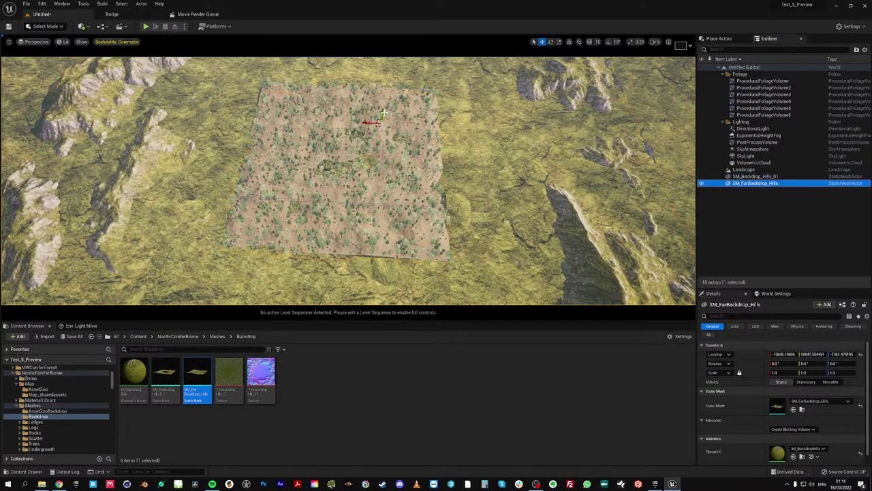
pyautogui.moveTo(385, 114); pyautogui.dragTo(383, 114)
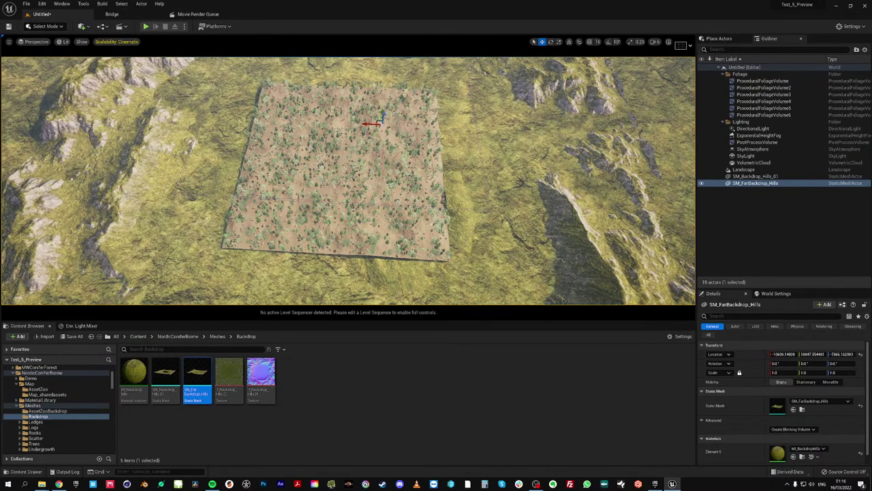
pyautogui.press('w')
pyautogui.moveTo(378, 193)
pyautogui.mouseDown(button='right')
pyautogui.moveTo(361, 181)
pyautogui.moveTo(371, 194)
pyautogui.mouseUp(button='right')
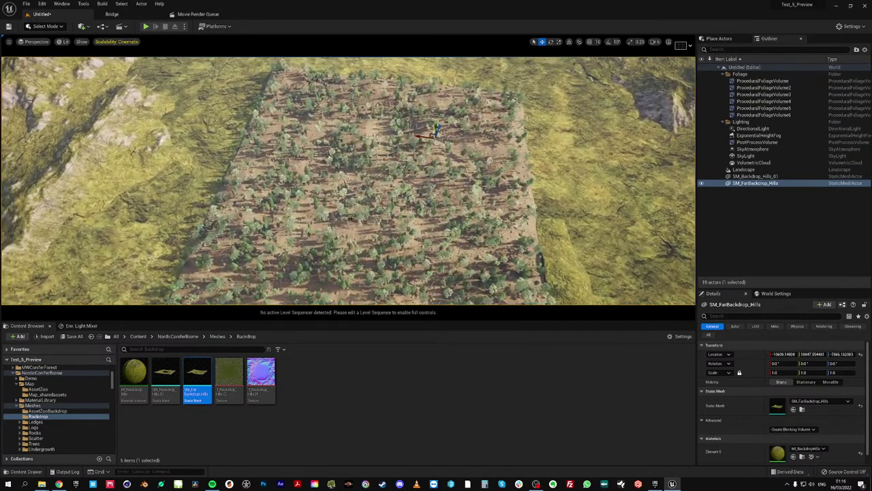
# Search the placeable actors for "river" and place a Water Body River near the landscape's edge
pyautogui.click(724, 38)
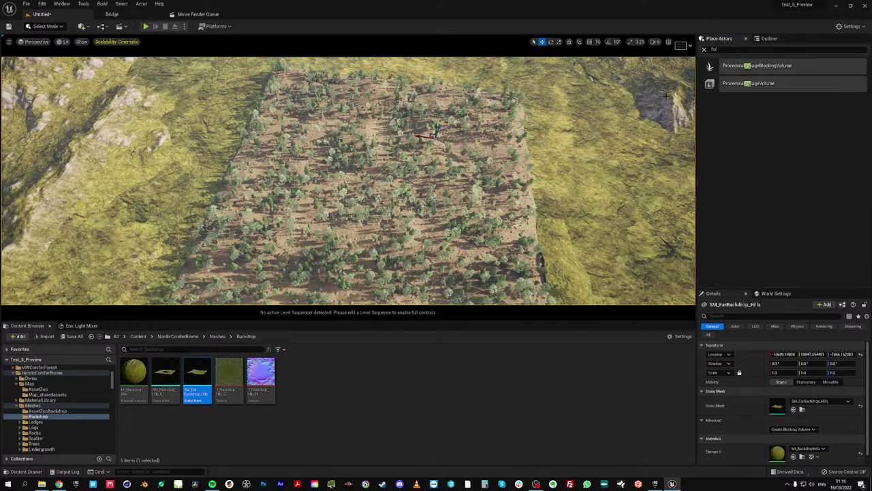
pyautogui.click(705, 50)
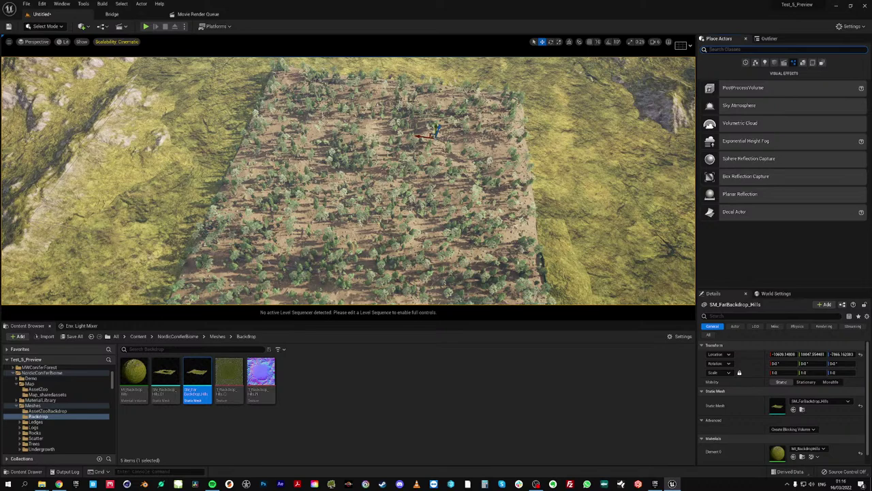
pyautogui.write('river')
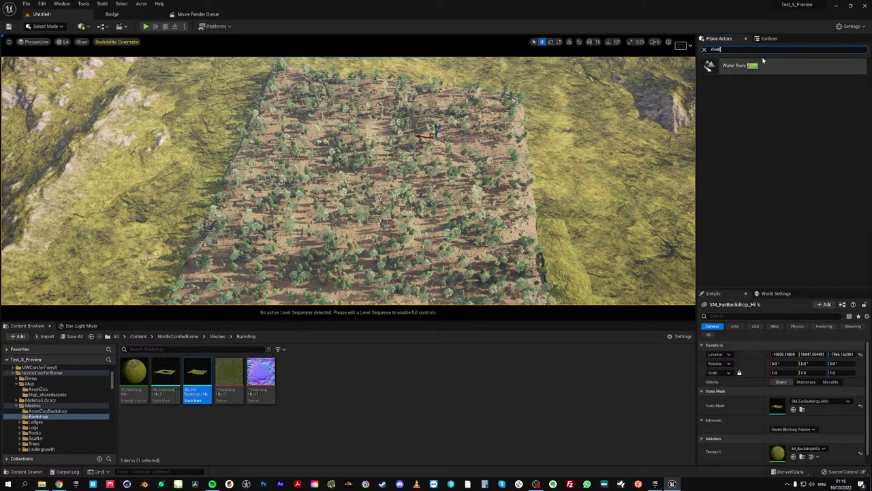
pyautogui.moveTo(738, 66); pyautogui.dragTo(308, 99)
pyautogui.press('w')
pyautogui.moveTo(340, 171); pyautogui.dragTo(317, 163, button='right')
pyautogui.press('w')
pyautogui.moveTo(360, 79)
pyautogui.mouseDown(button='right')
pyautogui.moveTo(334, 119)
pyautogui.moveTo(360, 78)
pyautogui.mouseUp(button='right')
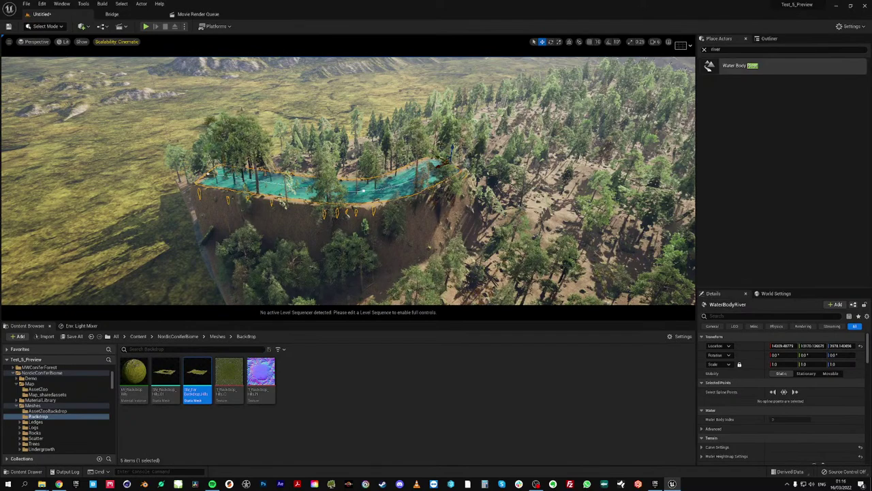
# Try raising the river high above the terrain, and lower it to about Z 1214
pyautogui.moveTo(452, 150); pyautogui.dragTo(469, 38)
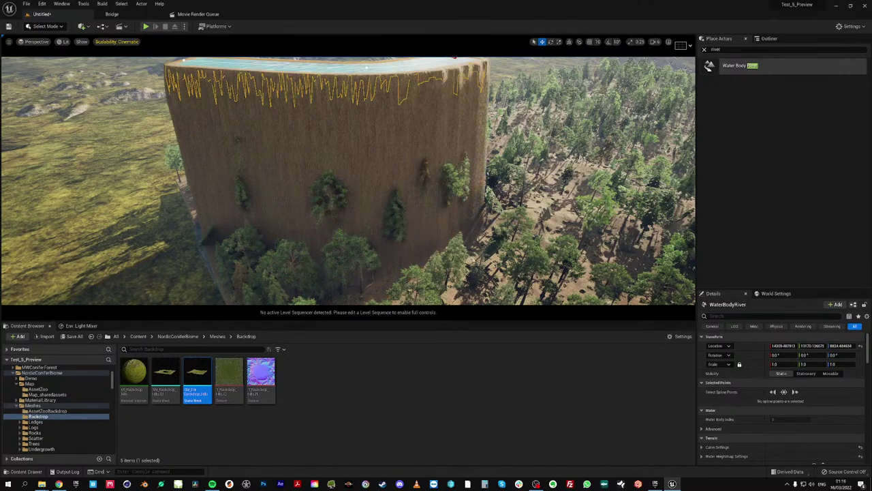
pyautogui.moveTo(443, 136); pyautogui.dragTo(408, 101, button='right')
pyautogui.press('s')
pyautogui.press('w')
pyautogui.moveTo(381, 114); pyautogui.dragTo(377, 197)
pyautogui.press('f')
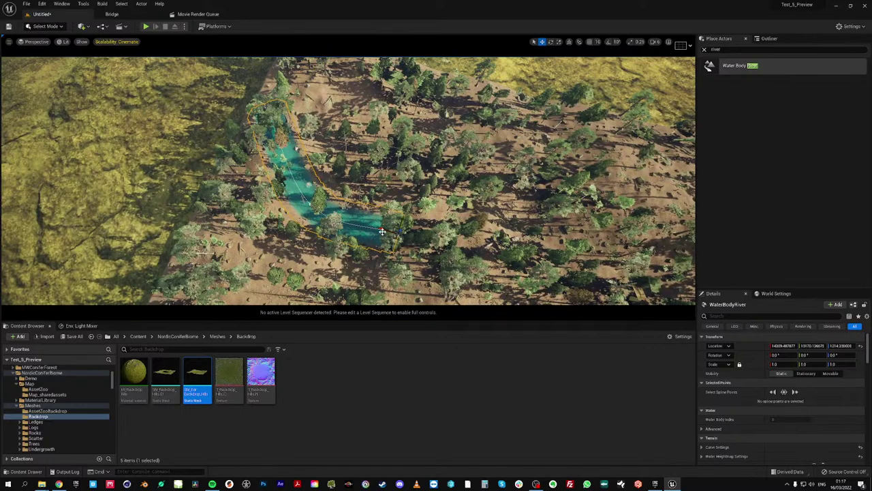
# Move the river so it starts at the landscape's corner, at about X -24254, Y -23851
pyautogui.moveTo(390, 224); pyautogui.dragTo(428, 151)
pyautogui.moveTo(428, 151); pyautogui.dragTo(398, 154, button='right')
pyautogui.press('w')
pyautogui.press('s')
pyautogui.moveTo(322, 208); pyautogui.dragTo(409, 155)
pyautogui.press('w')
pyautogui.moveTo(409, 155); pyautogui.dragTo(444, 170, button='right')
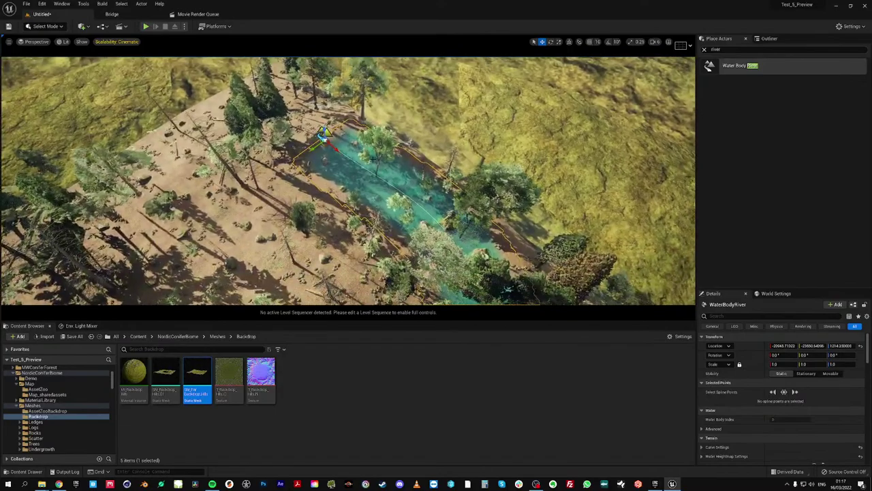
pyautogui.moveTo(331, 145); pyautogui.dragTo(254, 94)
pyautogui.moveTo(421, 211); pyautogui.dragTo(421, 211, button='right')
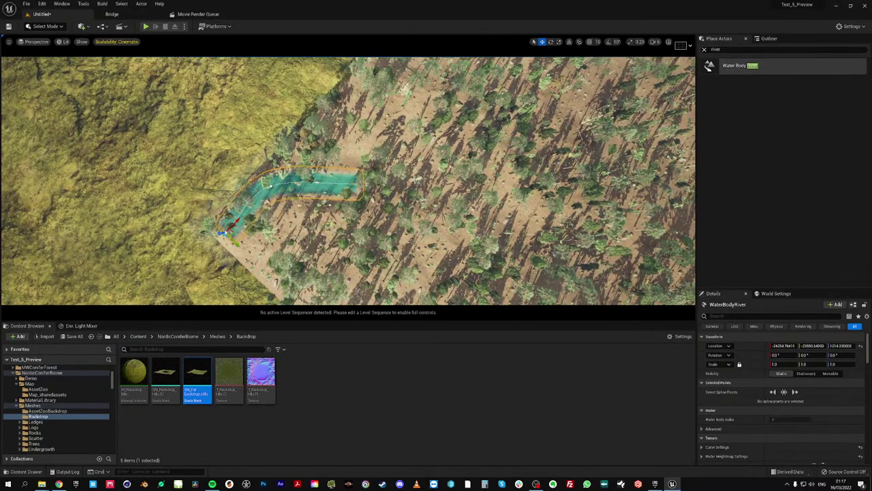
# Extend the river with new spline points so it winds across the landscape to the opposite corner, at about X 48154, Y 47103
pyautogui.click(361, 183)
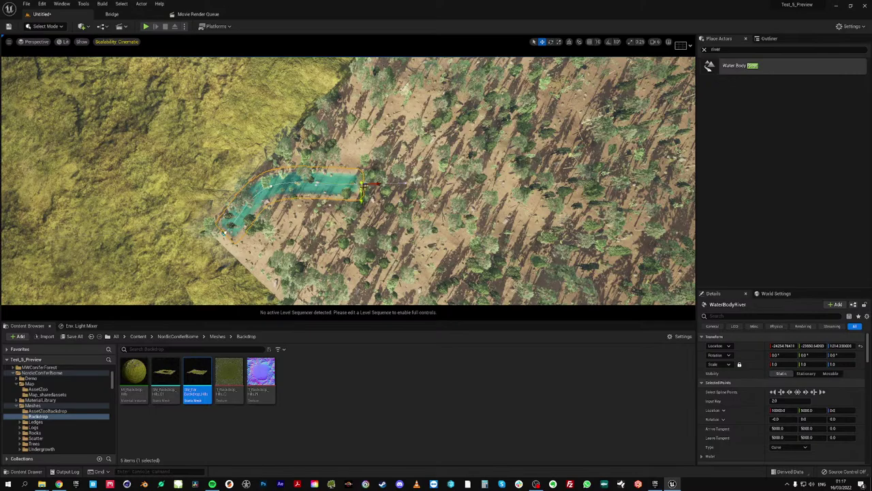
pyautogui.moveTo(362, 196); pyautogui.dragTo(447, 195)
pyautogui.moveTo(463, 145); pyautogui.dragTo(464, 145, button='right')
pyautogui.moveTo(314, 179); pyautogui.dragTo(507, 244)
pyautogui.moveTo(506, 244); pyautogui.dragTo(436, 256, button='right')
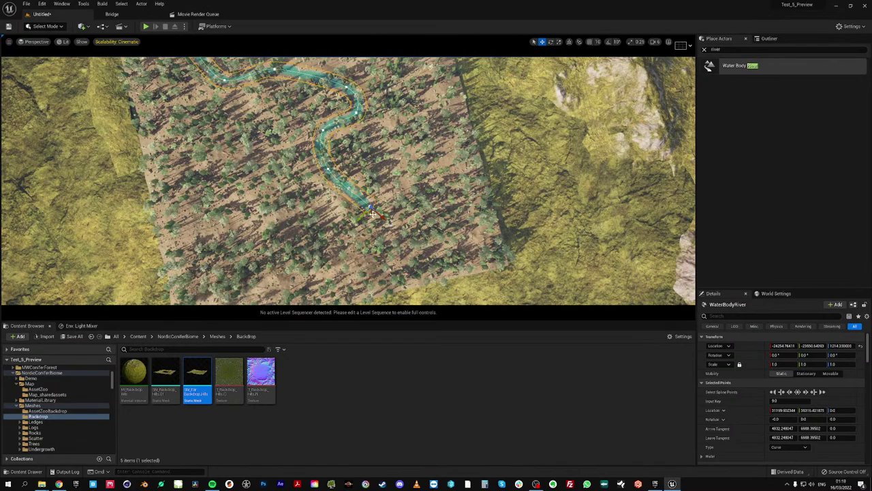
pyautogui.keyDown('alt'); pyautogui.moveTo(371, 212); pyautogui.dragTo(477, 253); pyautogui.keyUp('alt')
pyautogui.moveTo(477, 252)
pyautogui.mouseDown(button='right')
pyautogui.moveTo(479, 228)
pyautogui.moveTo(477, 252)
pyautogui.mouseUp(button='right')
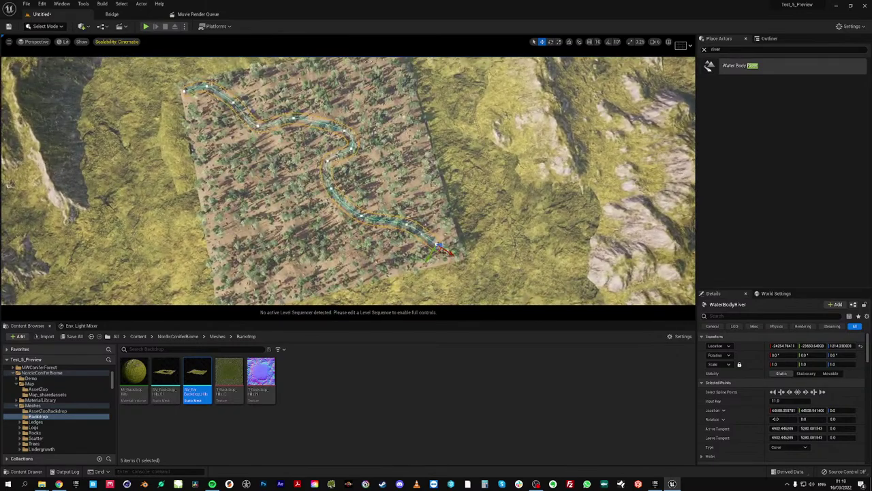
pyautogui.keyDown('alt'); pyautogui.moveTo(439, 252); pyautogui.dragTo(460, 259); pyautogui.keyUp('alt')
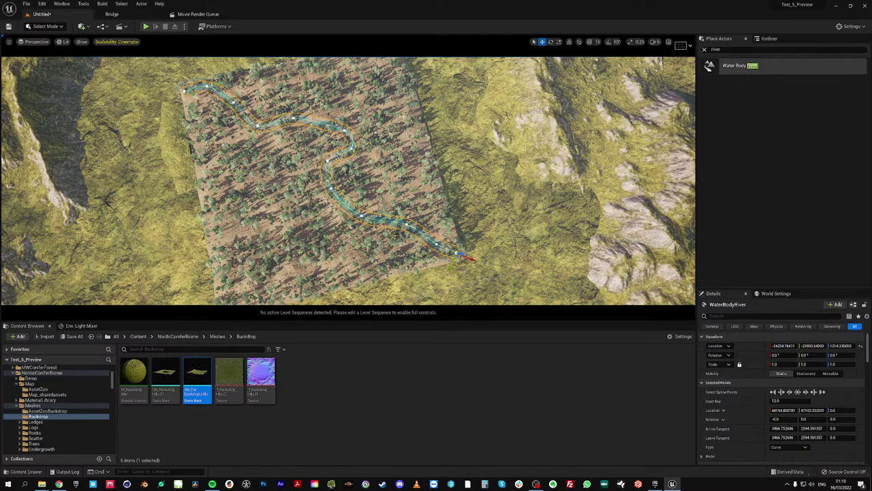
# Save the level as Map_07 in the Maps folder
pyautogui.moveTo(467, 237); pyautogui.dragTo(398, 224, button='right')
pyautogui.hotkey('ctrl', 's')
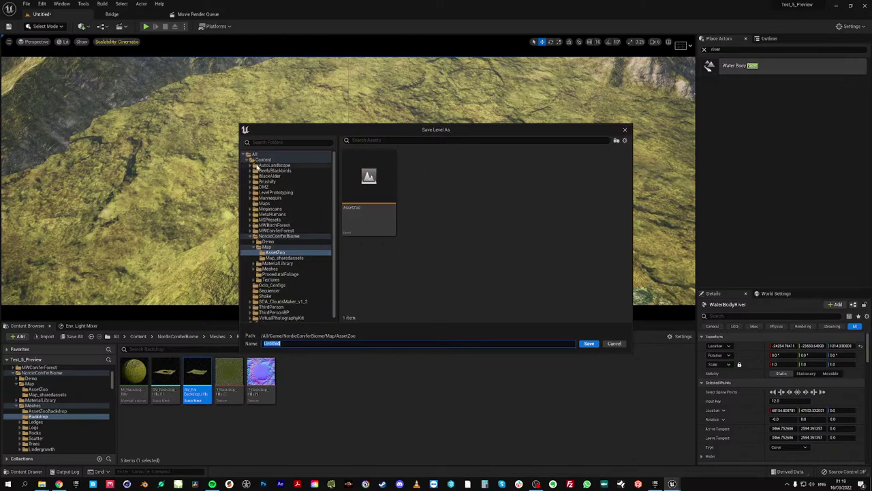
pyautogui.click(266, 203)
pyautogui.click(445, 276)
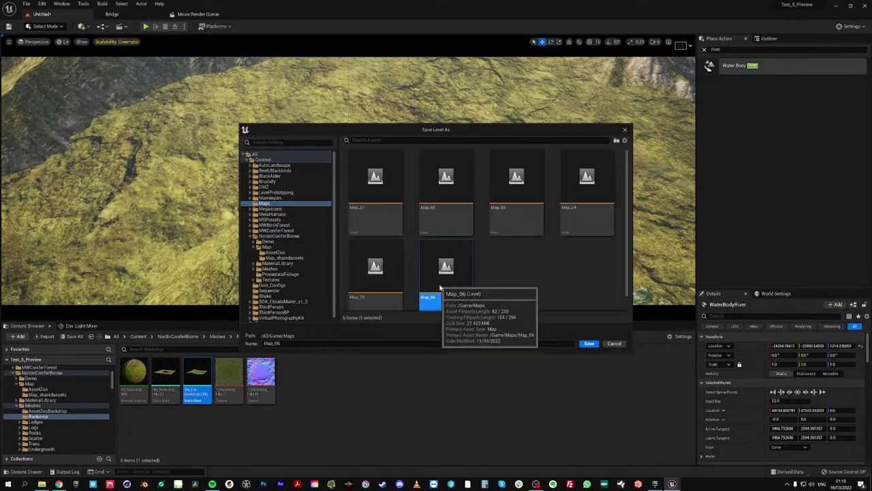
pyautogui.click(332, 343)
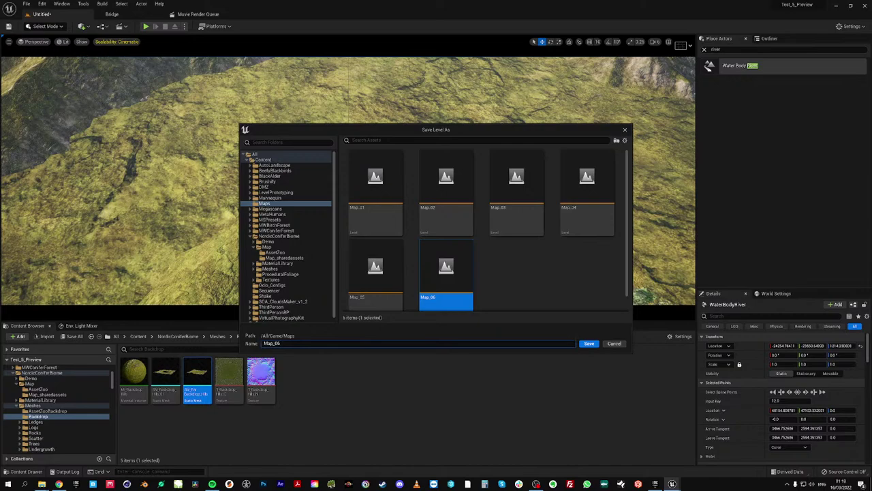
pyautogui.write('7')
pyautogui.press('Return')
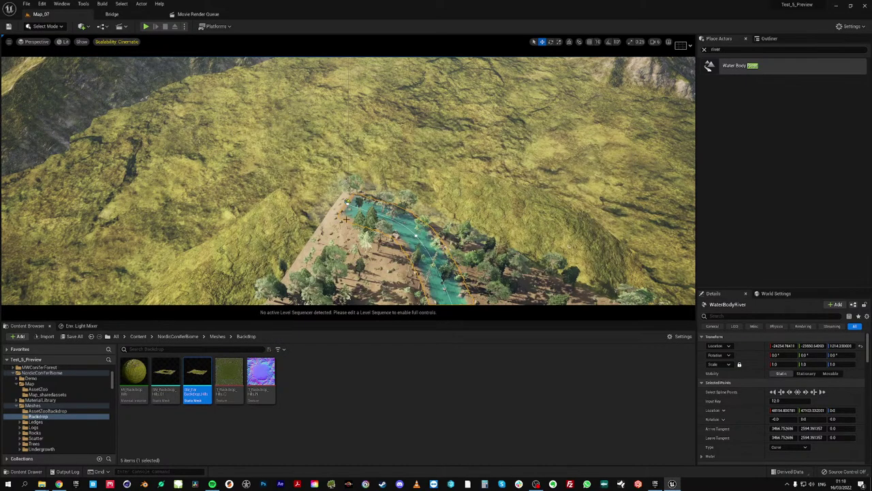
# Play the level, run the character into the river and underwater, and end the play session
pyautogui.press('w')
pyautogui.moveTo(346, 219); pyautogui.dragTo(346, 219, button='right')
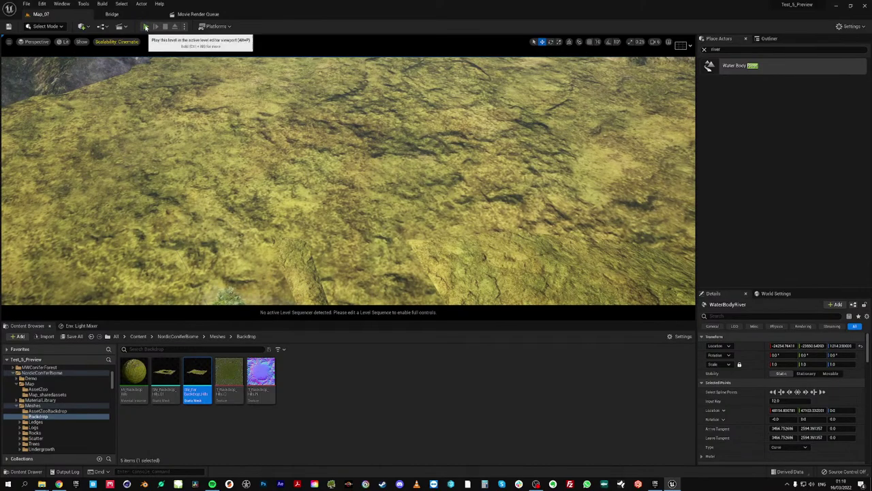
pyautogui.click(145, 28)
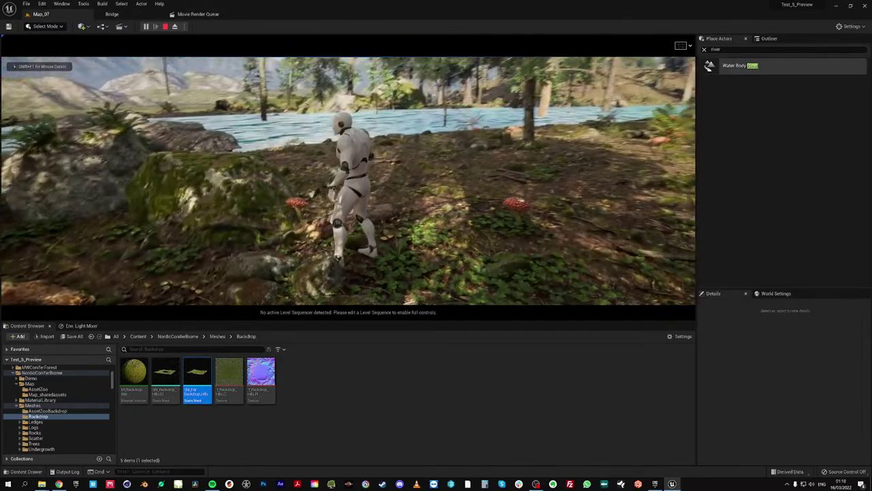
pyautogui.press('a')
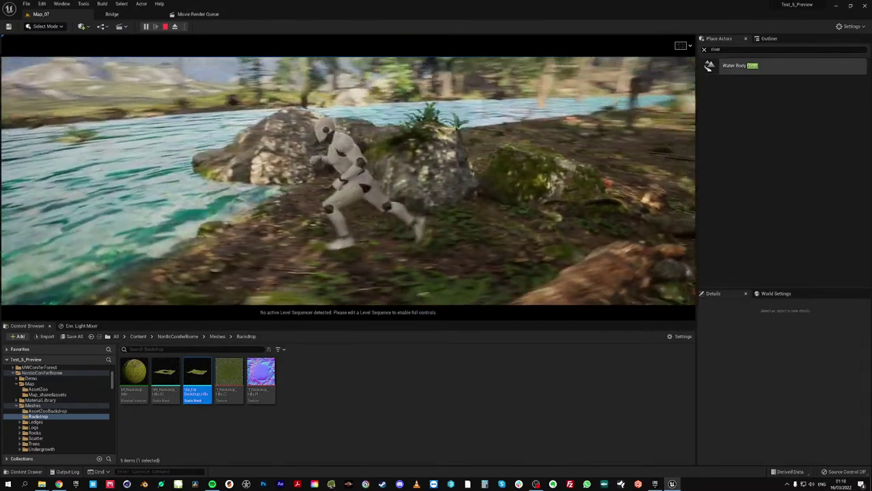
pyautogui.press('a')
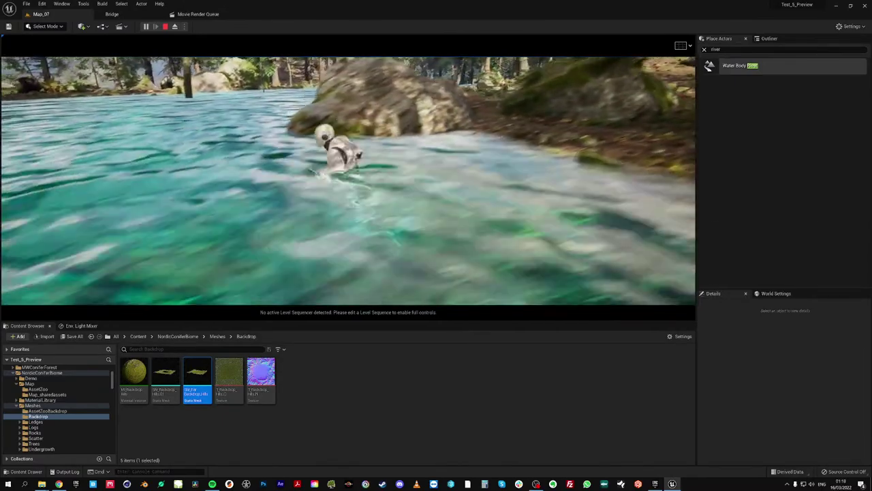
pyautogui.press('w')
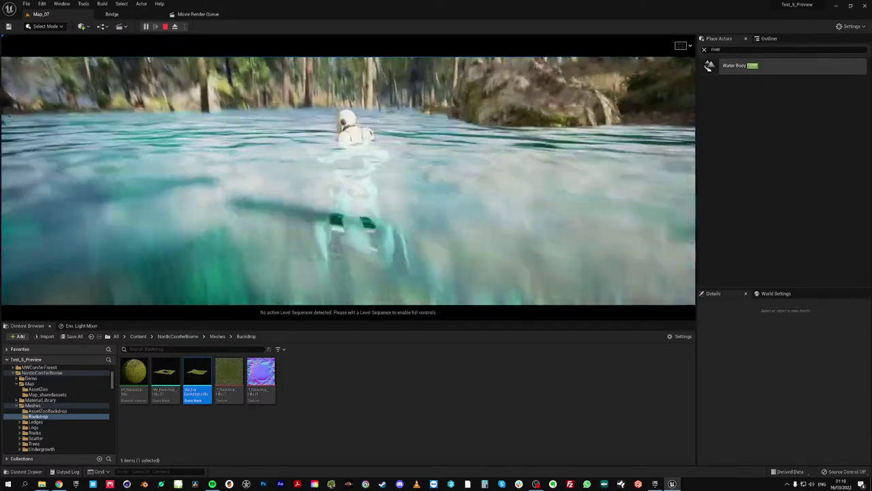
pyautogui.press('w')
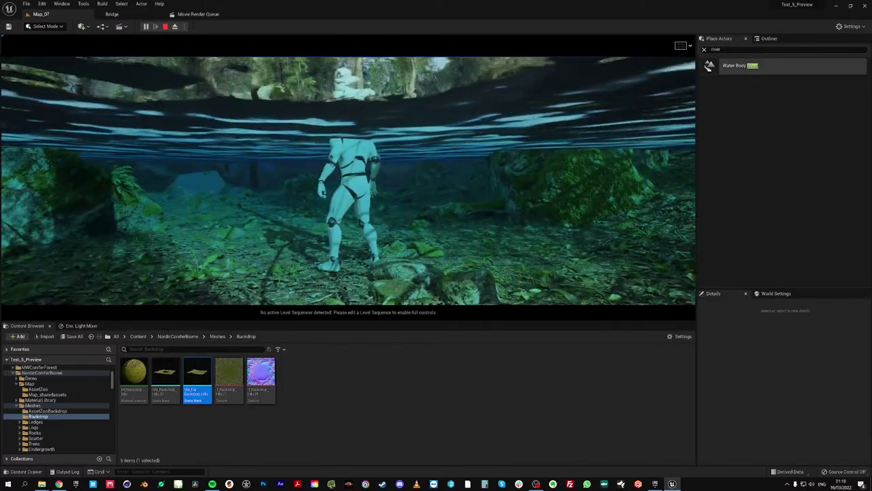
pyautogui.press('w')
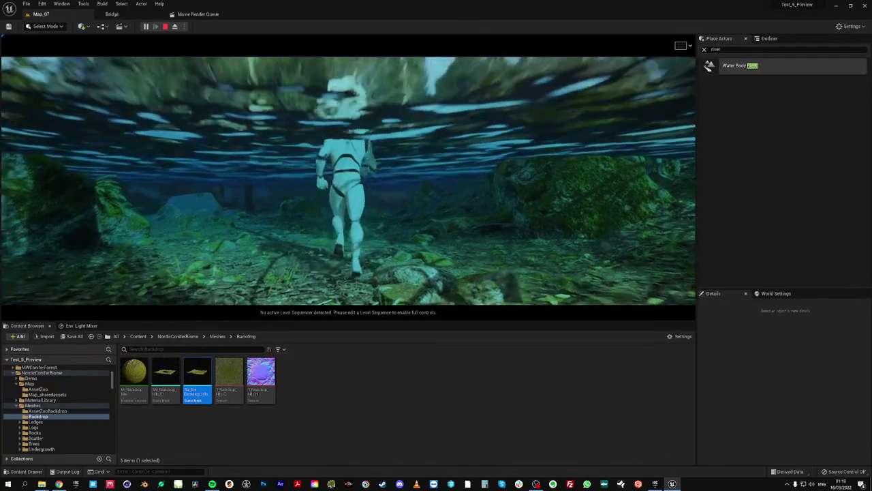
pyautogui.press('w')
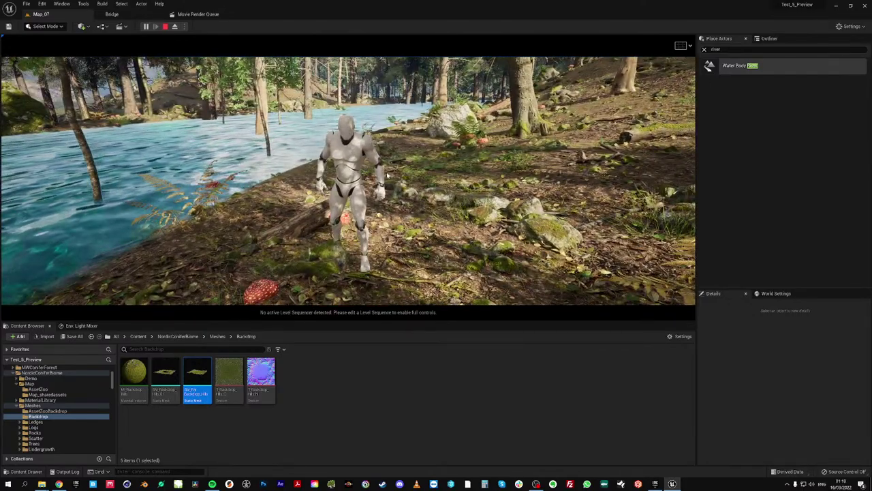
pyautogui.press('Escape')
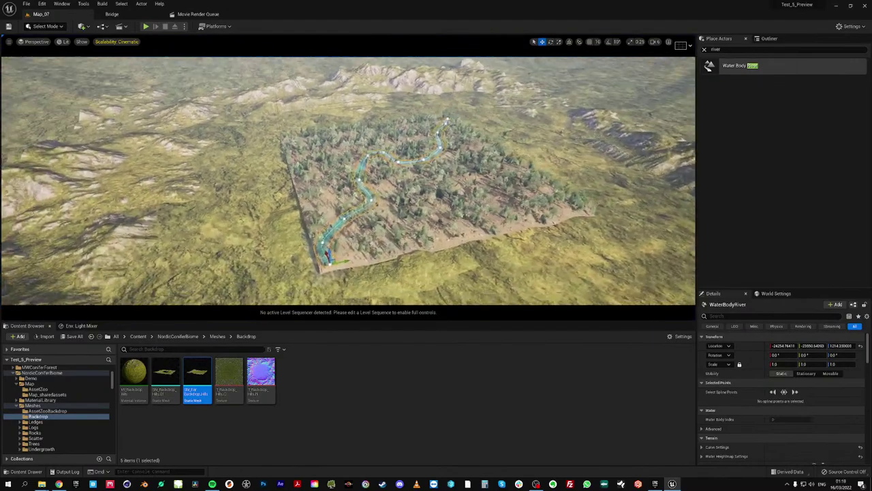
# Clear the actor search, select WaterBodyRiver and WaterZone in the scene hierarchy, and inspect the river and its banks up close
pyautogui.click(704, 49)
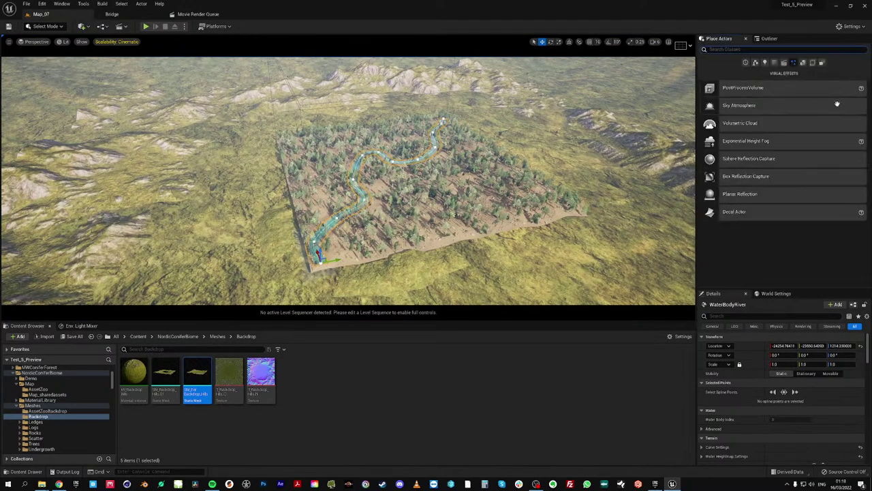
pyautogui.click(770, 38)
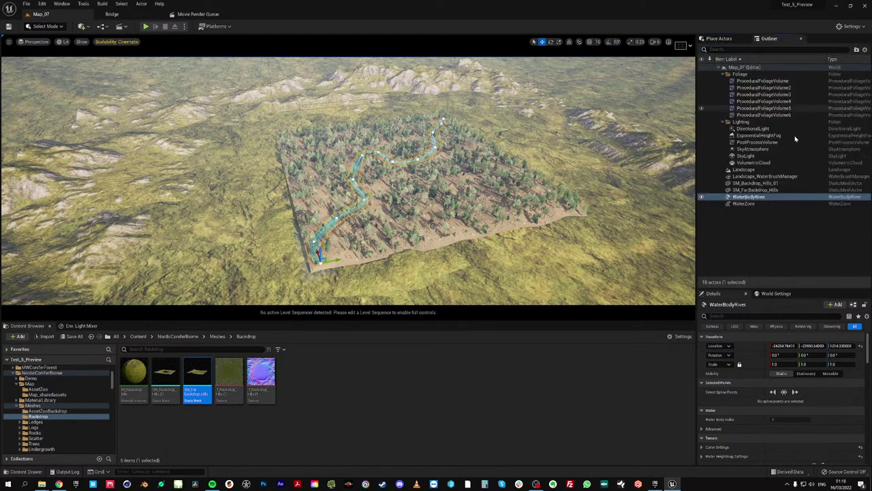
pyautogui.keyDown('ctrl'); pyautogui.click(747, 204); pyautogui.keyUp('ctrl')
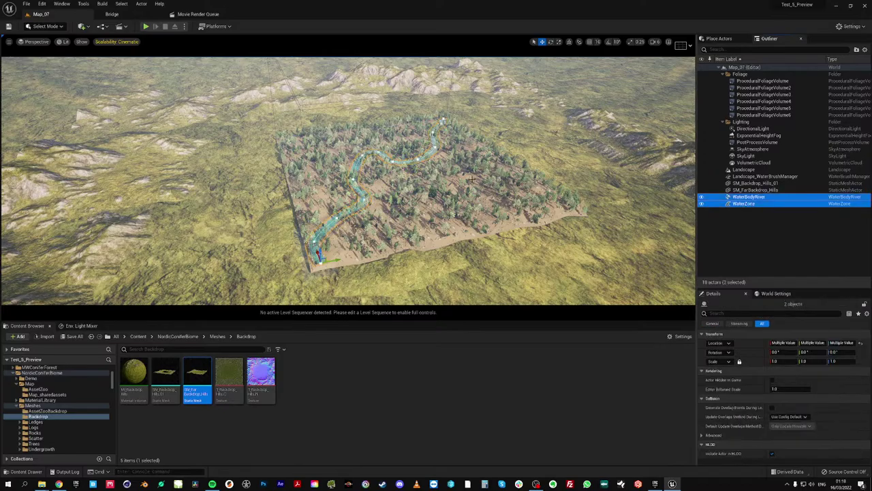
pyautogui.moveTo(318, 252); pyautogui.dragTo(300, 272, button='right')
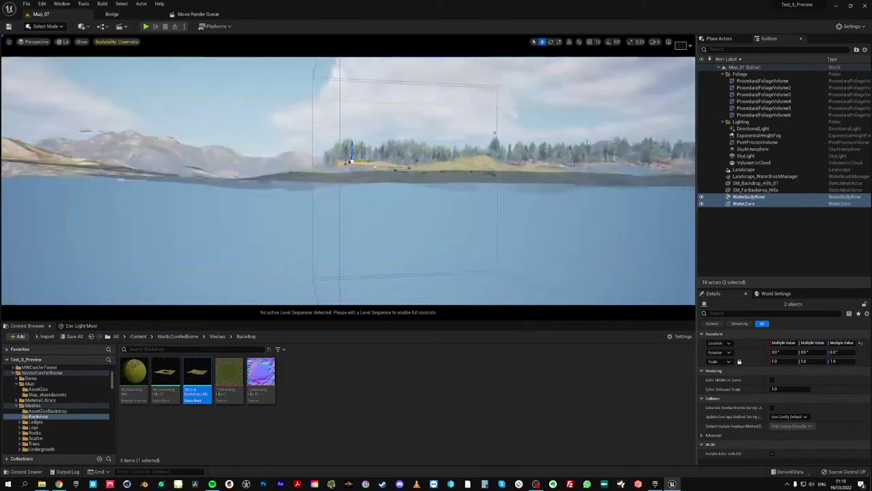
pyautogui.press('f')
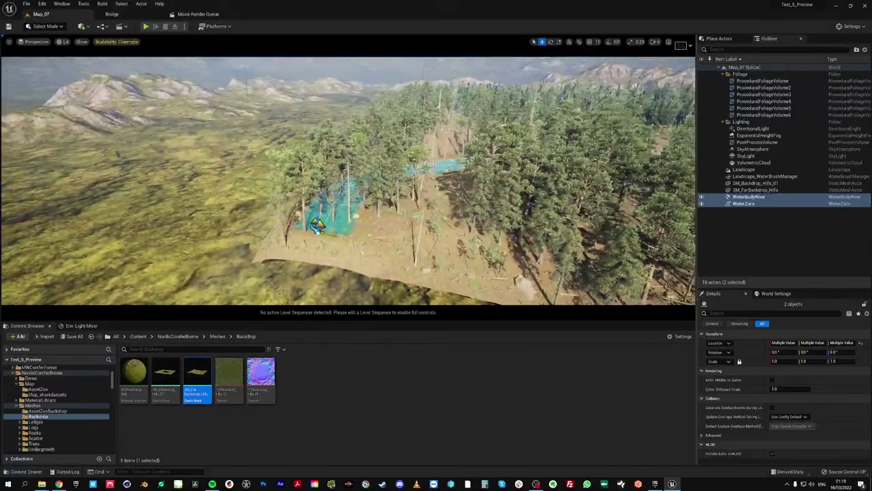
pyautogui.moveTo(318, 230)
pyautogui.mouseDown(button='right')
pyautogui.moveTo(305, 246)
pyautogui.moveTo(313, 218)
pyautogui.mouseUp(button='right')
pyautogui.moveTo(347, 150); pyautogui.dragTo(348, 184, button='right')
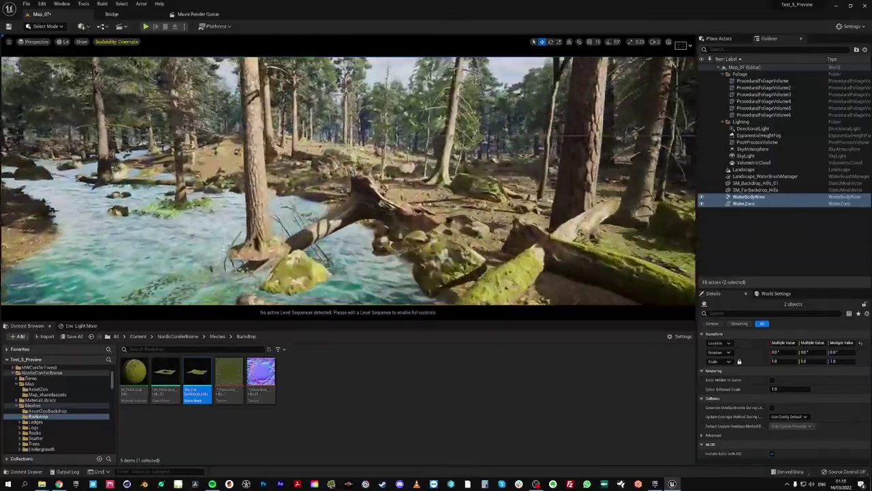
pyautogui.moveTo(349, 180); pyautogui.dragTo(276, 182, button='right')
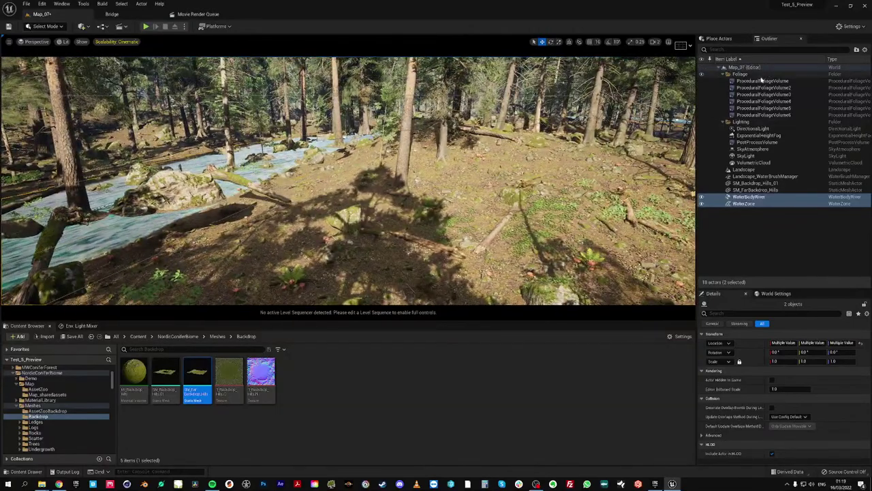
# Resimulate all six procedural foliage volumes after adding the river
pyautogui.click(763, 80)
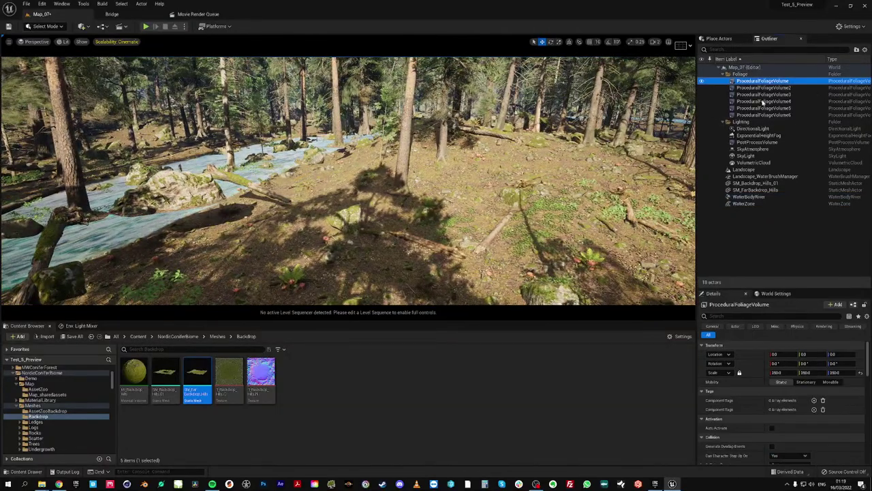
pyautogui.keyDown('shift'); pyautogui.click(763, 116); pyautogui.keyUp('shift')
pyautogui.moveTo(448, 249); pyautogui.dragTo(429, 263, button='right')
pyautogui.moveTo(868, 365); pyautogui.dragTo(871, 414)
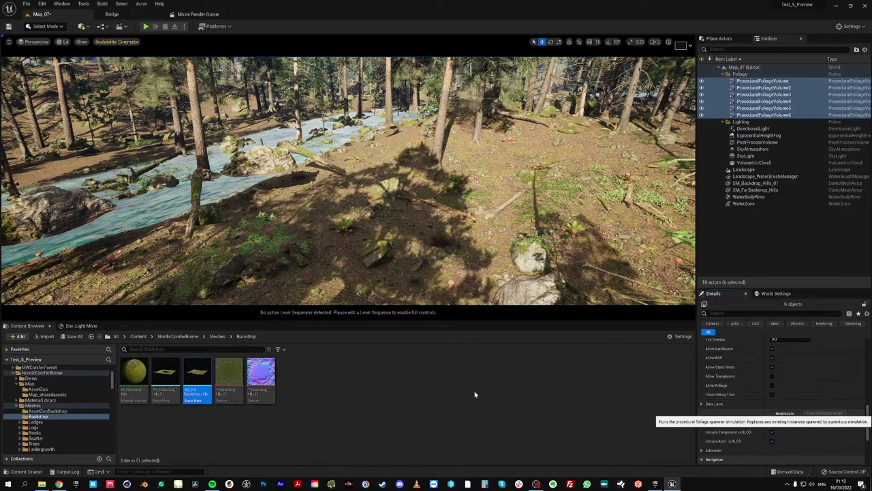
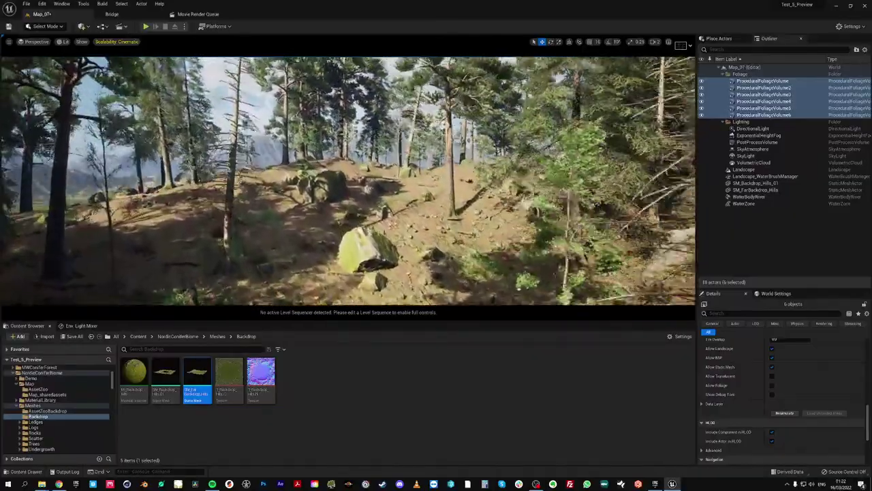
# Disable Allow BSP and Allow Static Mesh on all six procedural foliage volumes
pyautogui.moveTo(348, 181); pyautogui.dragTo(307, 194, button='right')
pyautogui.press('w')
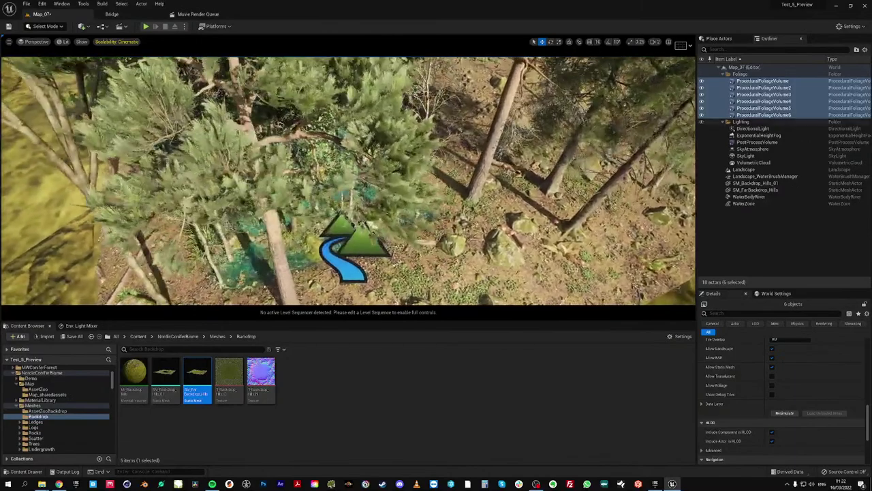
pyautogui.click(763, 80)
pyautogui.keyDown('shift'); pyautogui.click(764, 115); pyautogui.keyUp('shift')
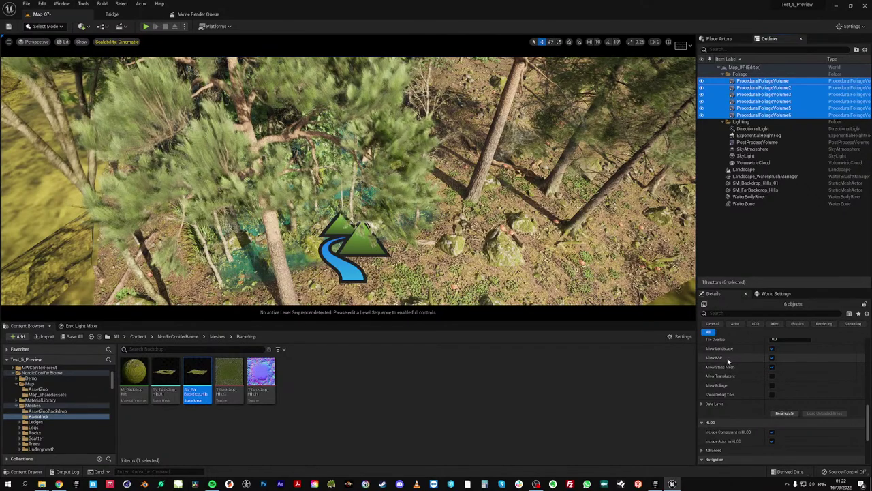
pyautogui.click(772, 367)
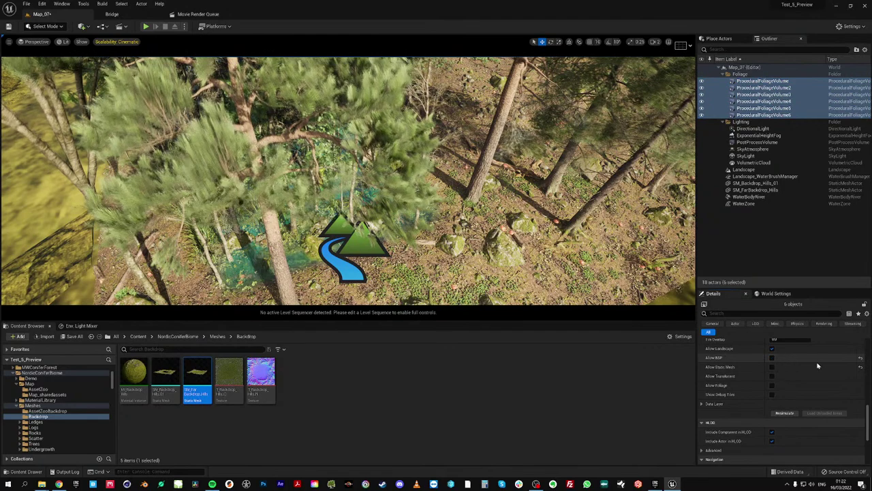
pyautogui.click(773, 357)
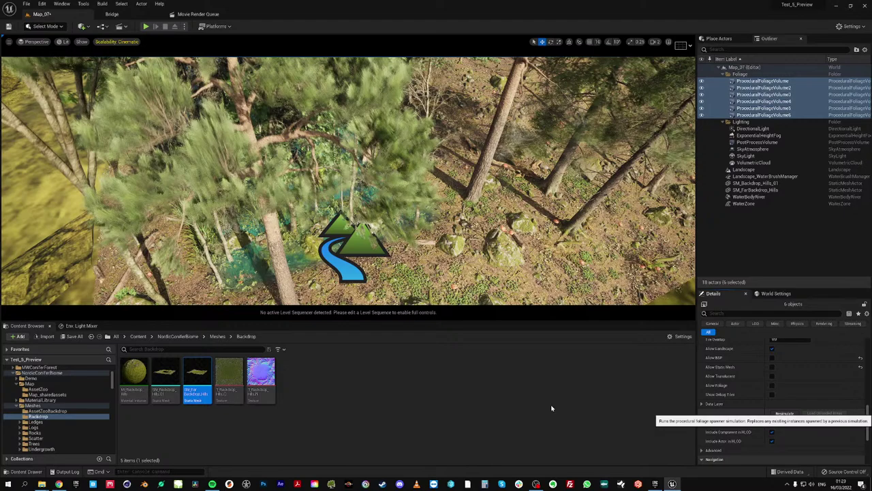
# Resimulate the six volumes with placement restricted to the landscape, and inspect the foliage along the river
pyautogui.click(784, 413)
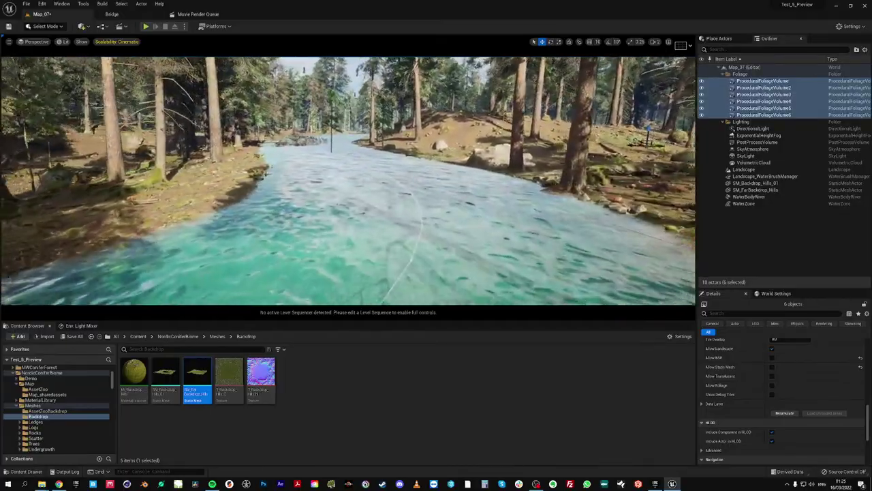
pyautogui.moveTo(347, 180); pyautogui.dragTo(321, 164, button='right')
pyautogui.press('w')
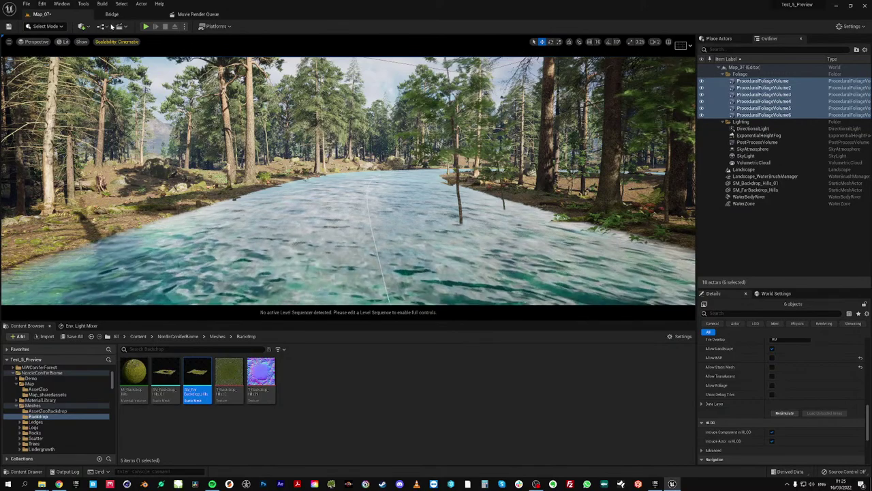
# Try to erase the trees standing in the river in Foliage mode, with the foliage types from PF_The_Elder_Fir_01 onward activated
pyautogui.click(46, 26)
pyautogui.click(51, 52)
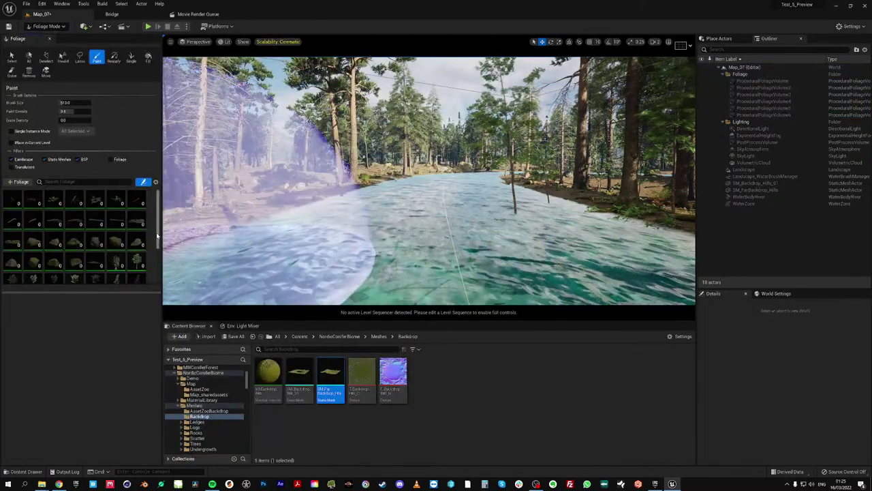
pyautogui.click(116, 230)
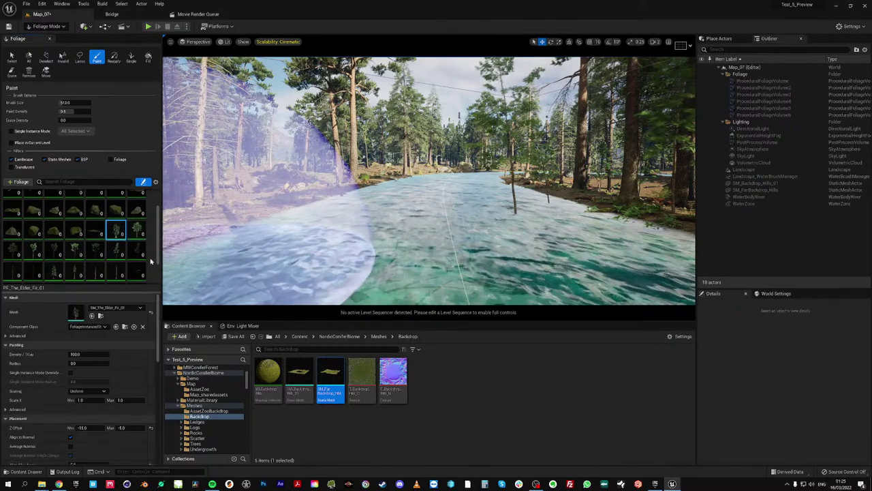
pyautogui.scroll(-1, 142, 256)
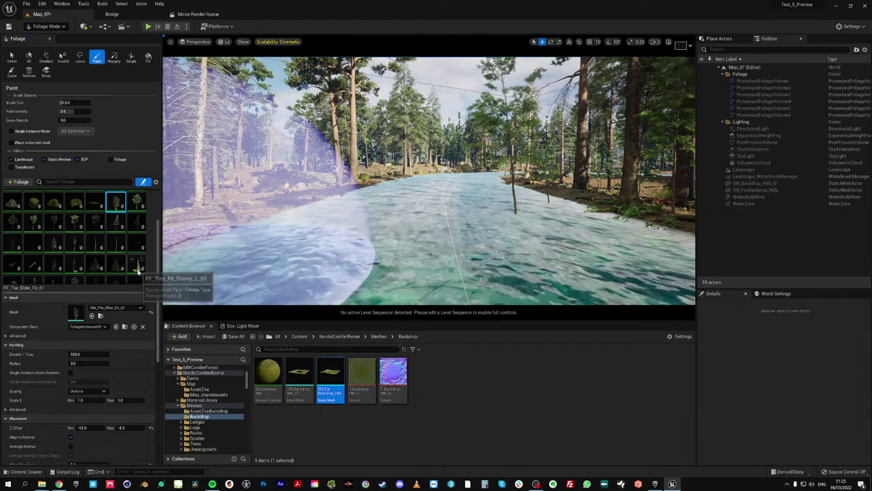
pyautogui.hotkey('ctrl', 'a')
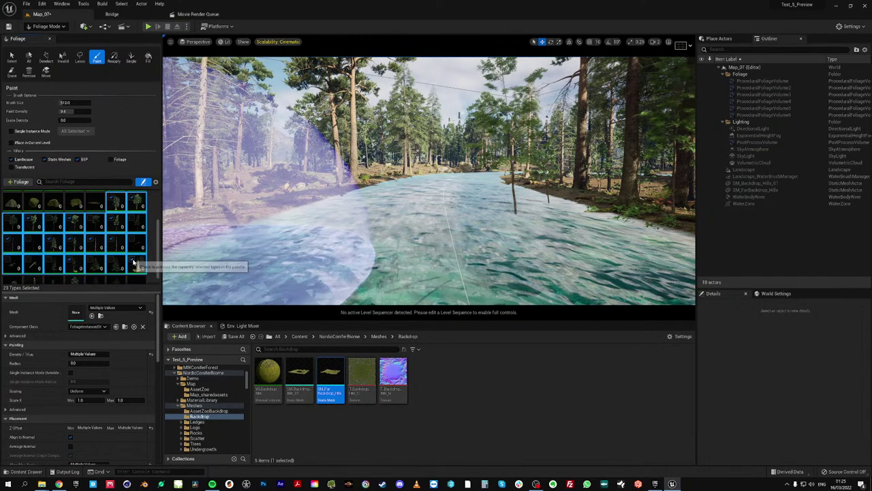
pyautogui.scroll(-1, 143, 272)
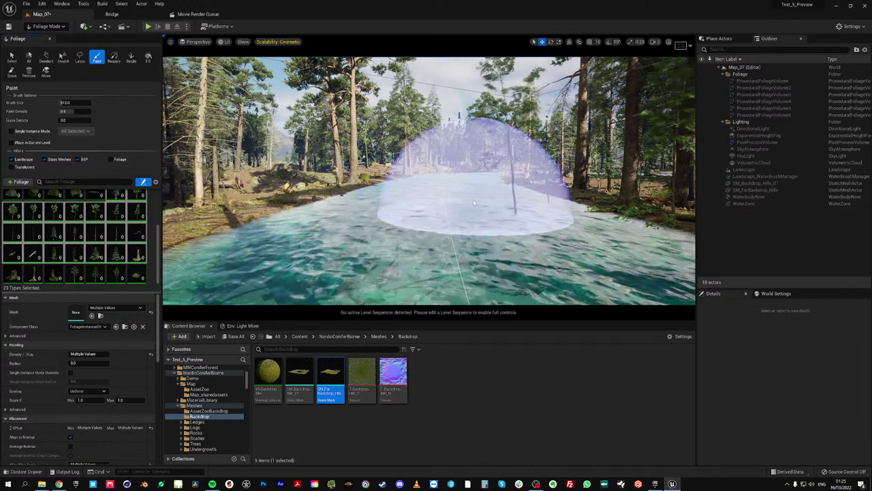
pyautogui.keyDown('shift'); pyautogui.click(477, 212); pyautogui.keyUp('shift')
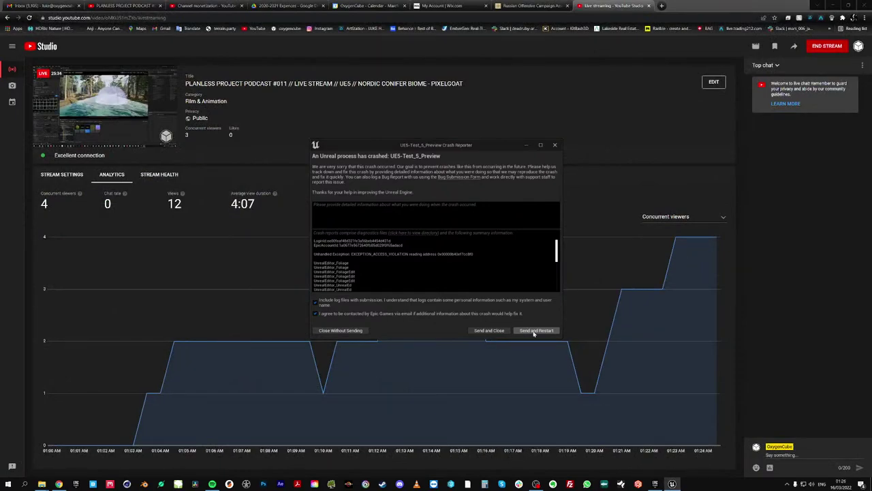
# Send the crash report, restart the editor and reopen the Map_07 level
pyautogui.click(537, 331)
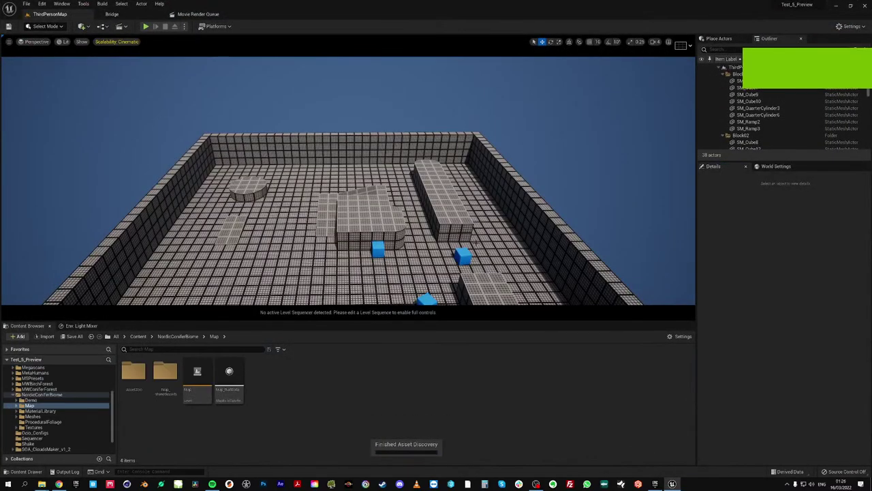
pyautogui.click(25, 3)
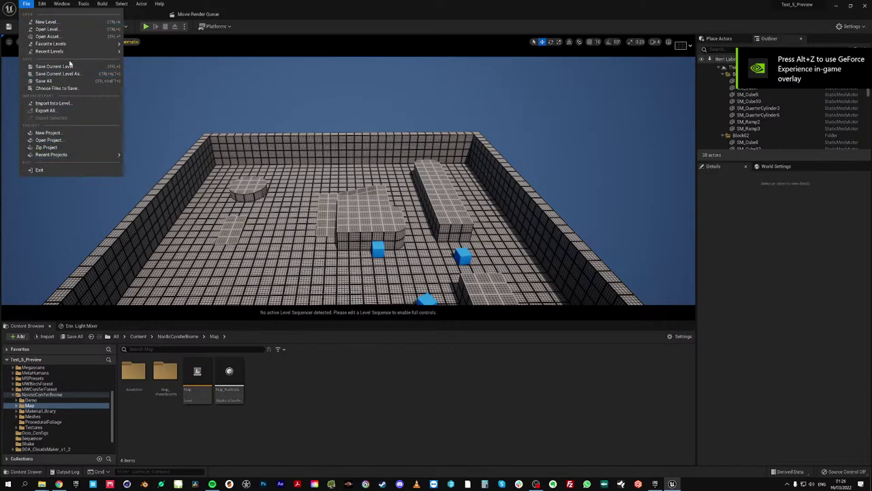
pyautogui.moveTo(82, 51)
pyautogui.click(135, 54)
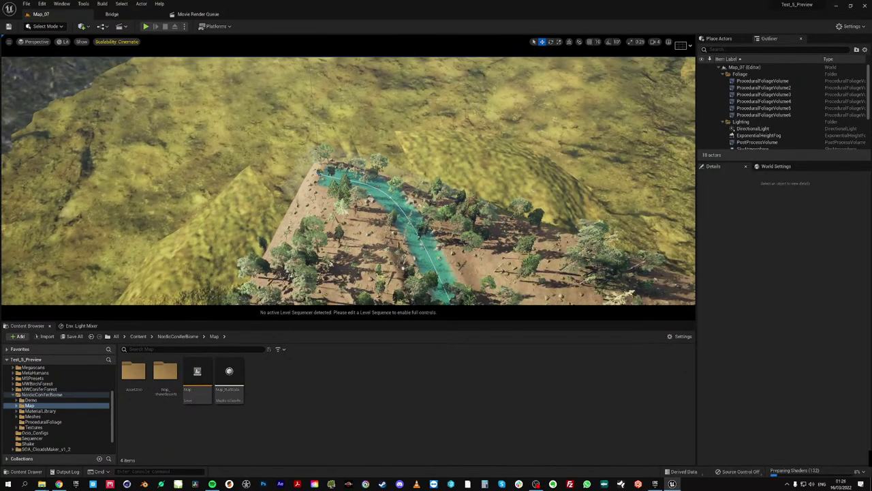
# Switch to Foliage mode at the river and activate all foliage types from PF_The_Elder_Fir_01 to the end of the palette
pyautogui.moveTo(313, 198); pyautogui.dragTo(354, 188, button='right')
pyautogui.moveTo(278, 197); pyautogui.dragTo(278, 197, button='right')
pyautogui.click(53, 27)
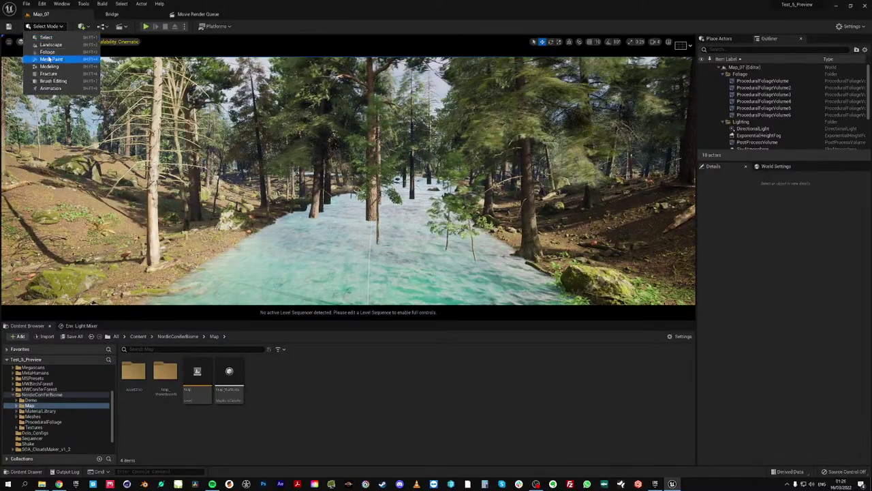
pyautogui.click(49, 53)
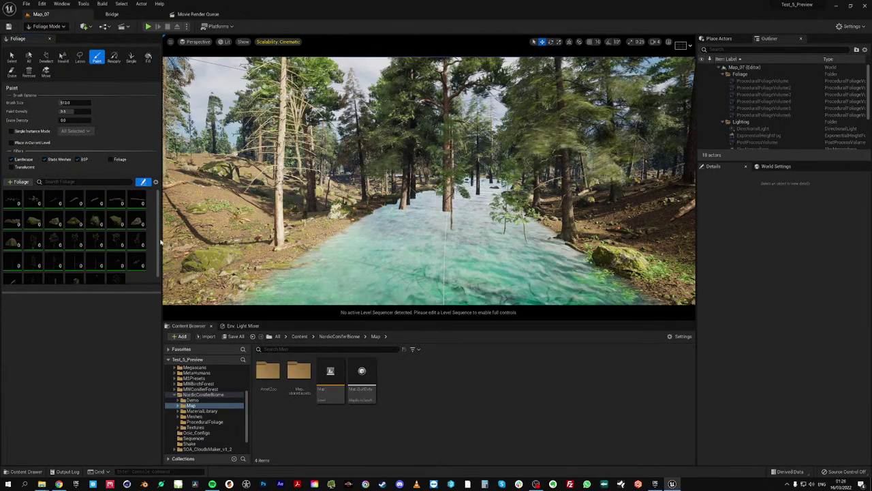
pyautogui.scroll(-1, 103, 239)
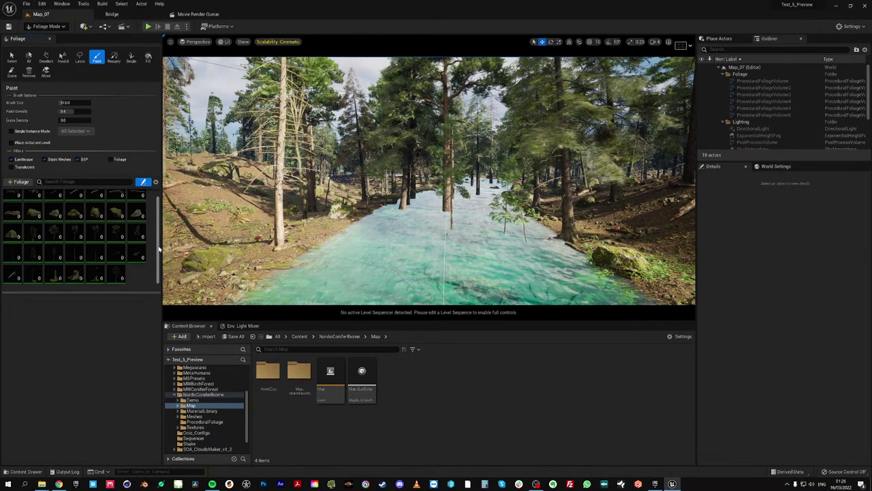
pyautogui.click(42, 242)
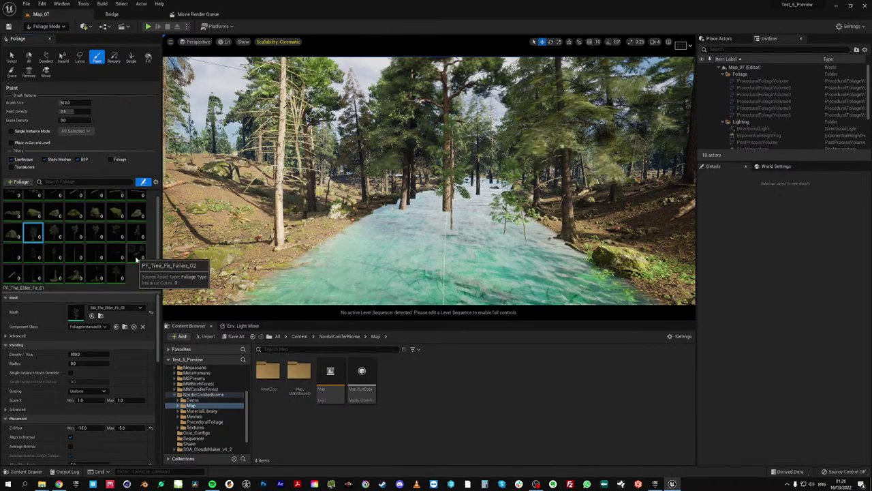
pyautogui.keyDown('shift'); pyautogui.click(119, 276); pyautogui.keyUp('shift')
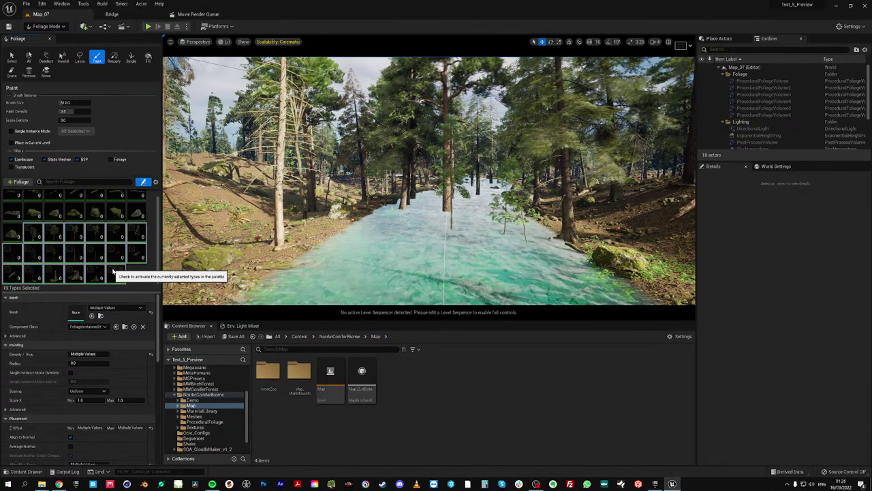
pyautogui.click(111, 269)
# Erase the activated foliage from the first stretch of river, including the large trunk standing midstream
pyautogui.keyDown('shift'); pyautogui.click(449, 214); pyautogui.keyUp('shift')
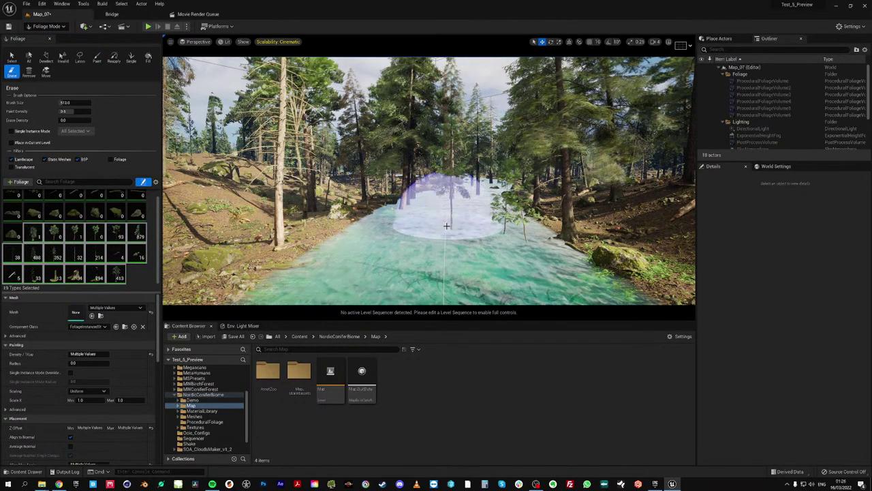
pyautogui.moveTo(432, 212)
pyautogui.mouseDown()
pyautogui.moveTo(445, 185)
pyautogui.moveTo(468, 192)
pyautogui.mouseUp()
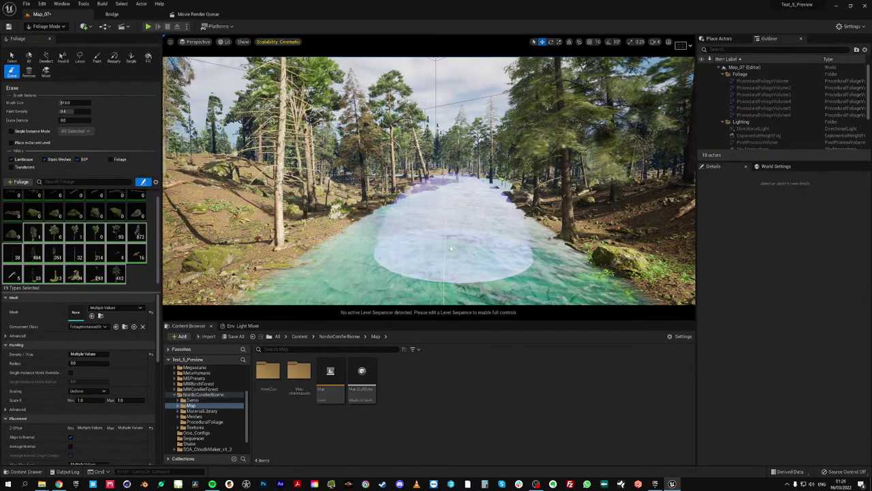
pyautogui.moveTo(452, 228); pyautogui.dragTo(675, 235, button='right')
pyautogui.moveTo(458, 198)
pyautogui.mouseDown(button='right')
pyautogui.moveTo(490, 197)
pyautogui.moveTo(466, 212)
pyautogui.moveTo(474, 243)
pyautogui.mouseUp(button='right')
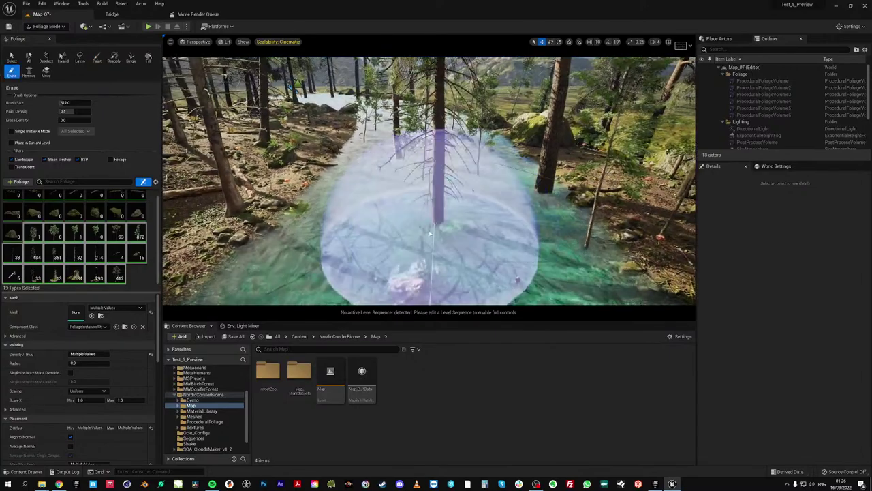
pyautogui.moveTo(436, 227)
pyautogui.keyDown('shift'); pyautogui.mouseDown()
pyautogui.moveTo(416, 142)
pyautogui.moveTo(473, 161)
pyautogui.moveTo(507, 224)
pyautogui.moveTo(425, 133)
pyautogui.moveTo(390, 159)
pyautogui.mouseUp(); pyautogui.keyUp('shift')
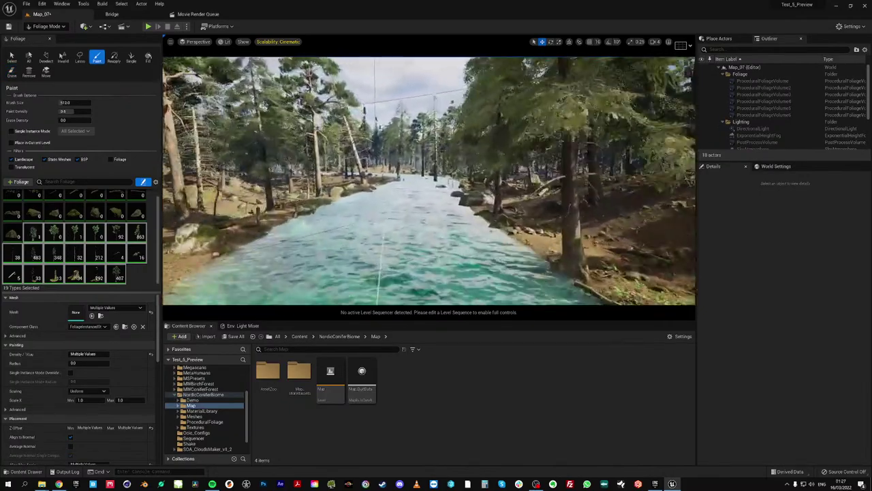
# Erase the trees and small plants growing in the water further along the river, following its course upstream
pyautogui.moveTo(419, 201); pyautogui.dragTo(430, 219, button='right')
pyautogui.keyDown('shift'); pyautogui.click(419, 201); pyautogui.keyUp('shift')
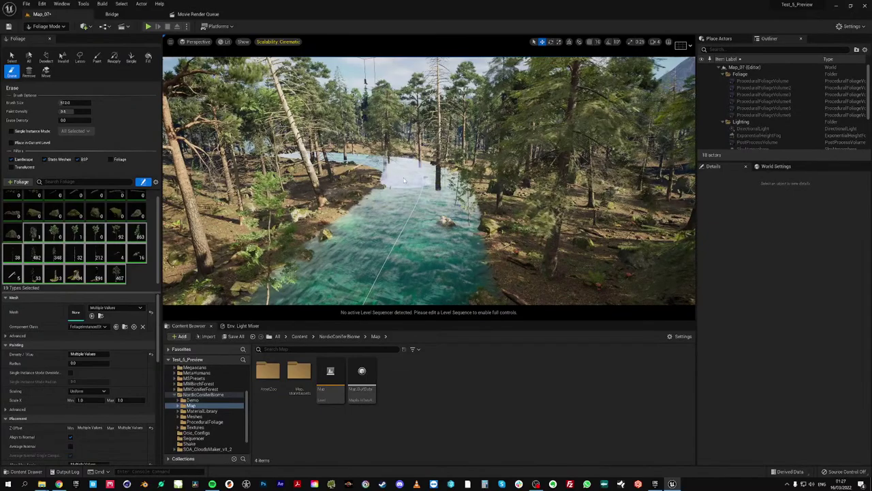
pyautogui.moveTo(434, 212); pyautogui.dragTo(424, 198)
pyautogui.press('w')
pyautogui.moveTo(424, 199); pyautogui.dragTo(414, 202, button='right')
pyautogui.moveTo(415, 197); pyautogui.dragTo(415, 195)
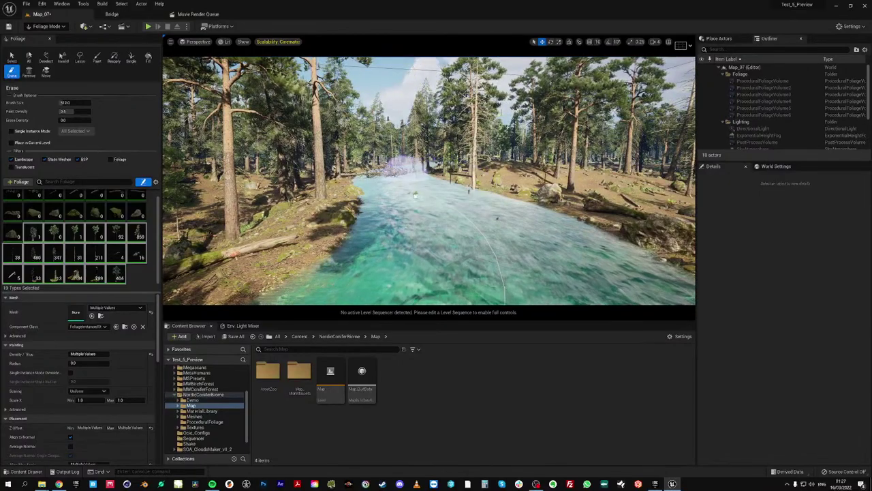
pyautogui.press('w')
pyautogui.moveTo(418, 193); pyautogui.dragTo(418, 193, button='right')
pyautogui.moveTo(417, 232); pyautogui.dragTo(422, 251, button='right')
pyautogui.moveTo(423, 204); pyautogui.dragTo(409, 204, button='right')
pyautogui.moveTo(439, 195)
pyautogui.keyDown('shift'); pyautogui.mouseDown()
pyautogui.moveTo(425, 179)
pyautogui.moveTo(457, 208)
pyautogui.moveTo(425, 170)
pyautogui.mouseUp(); pyautogui.keyUp('shift')
pyautogui.moveTo(425, 170)
pyautogui.mouseDown(button='right')
pyautogui.moveTo(430, 182)
pyautogui.moveTo(448, 179)
pyautogui.mouseUp(button='right')
pyautogui.moveTo(447, 179)
pyautogui.keyDown('shift'); pyautogui.mouseDown()
pyautogui.moveTo(458, 177)
pyautogui.moveTo(417, 176)
pyautogui.moveTo(462, 169)
pyautogui.moveTo(429, 175)
pyautogui.moveTo(468, 179)
pyautogui.moveTo(432, 184)
pyautogui.mouseUp(); pyautogui.keyUp('shift')
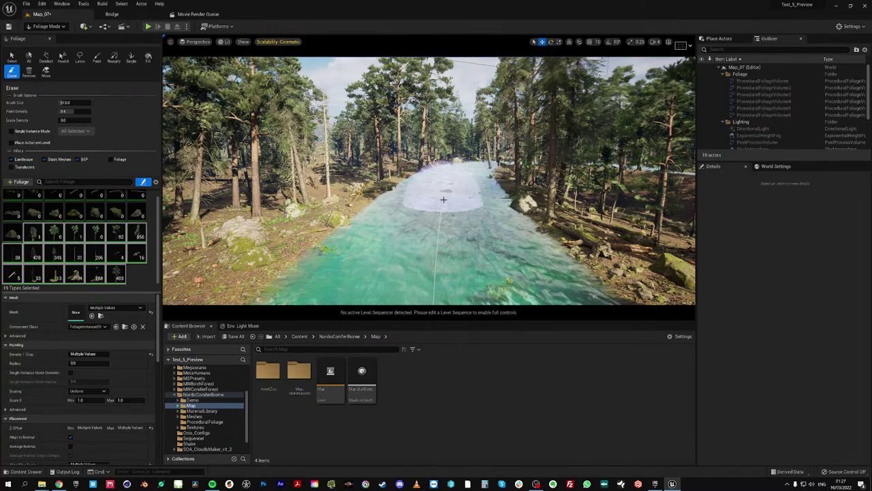
# Erase the trees from the river bend and the water around the midstream boulder, keeping the boulder
pyautogui.hotkey('shift', '2')
pyautogui.moveTo(432, 185); pyautogui.dragTo(433, 186, button='right')
pyautogui.moveTo(385, 275); pyautogui.dragTo(385, 275, button='right')
pyautogui.hotkey('shift', '3')
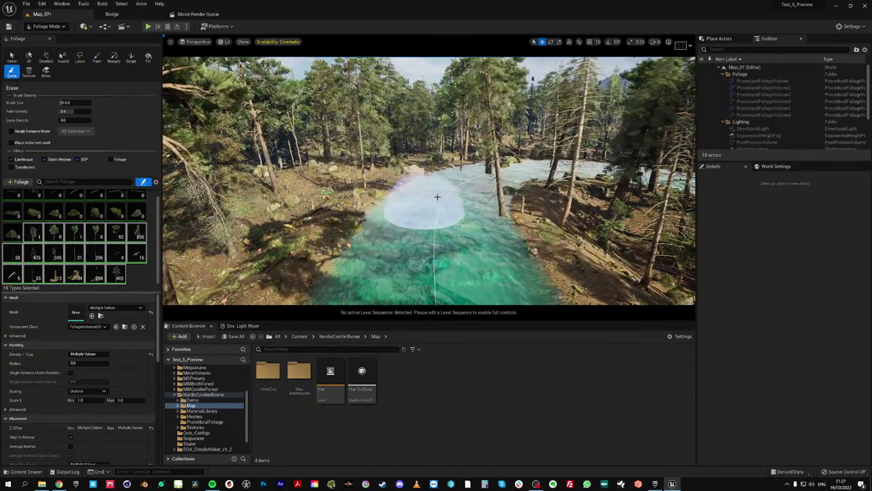
pyautogui.moveTo(436, 194)
pyautogui.mouseDown()
pyautogui.moveTo(476, 214)
pyautogui.moveTo(473, 161)
pyautogui.moveTo(502, 158)
pyautogui.moveTo(487, 154)
pyautogui.moveTo(467, 212)
pyautogui.mouseUp()
pyautogui.moveTo(490, 219); pyautogui.dragTo(491, 219, button='right')
pyautogui.moveTo(492, 218)
pyautogui.keyDown('shift'); pyautogui.mouseDown()
pyautogui.moveTo(482, 195)
pyautogui.moveTo(552, 146)
pyautogui.mouseUp(); pyautogui.keyUp('shift')
pyautogui.moveTo(552, 146); pyautogui.dragTo(552, 146, button='right')
pyautogui.moveTo(502, 208)
pyautogui.keyDown('shift'); pyautogui.mouseDown()
pyautogui.moveTo(452, 223)
pyautogui.moveTo(501, 165)
pyautogui.moveTo(483, 156)
pyautogui.mouseUp(); pyautogui.keyUp('shift')
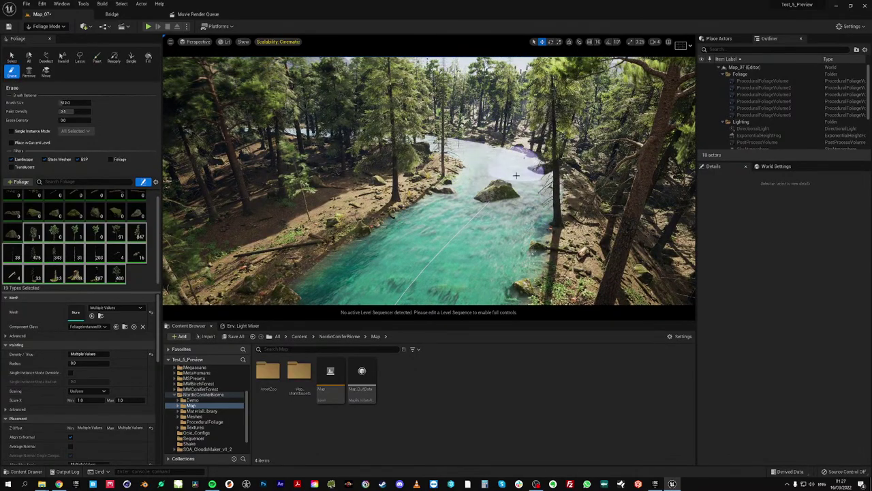
# Erase the leafy young trees from the shaded river section and the wider stretch beyond it
pyautogui.moveTo(516, 175); pyautogui.dragTo(516, 175, button='right')
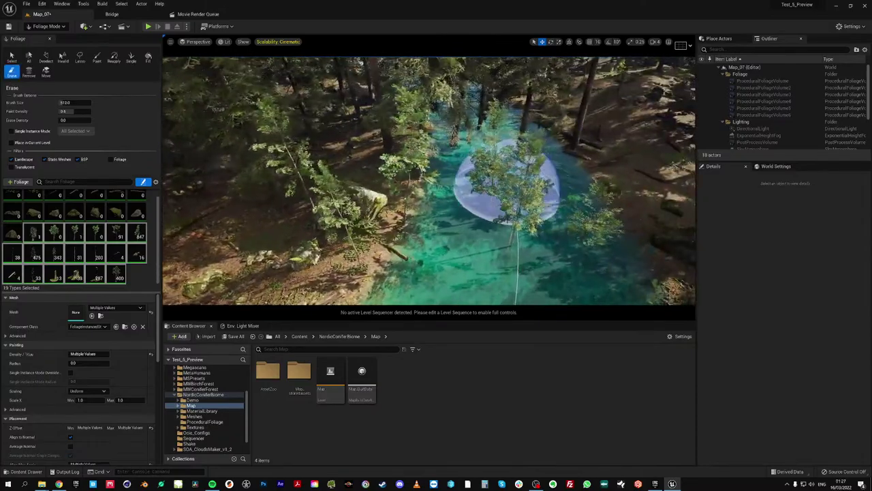
pyautogui.moveTo(511, 179)
pyautogui.keyDown('shift'); pyautogui.mouseDown()
pyautogui.moveTo(481, 147)
pyautogui.moveTo(512, 126)
pyautogui.mouseUp(); pyautogui.keyUp('shift')
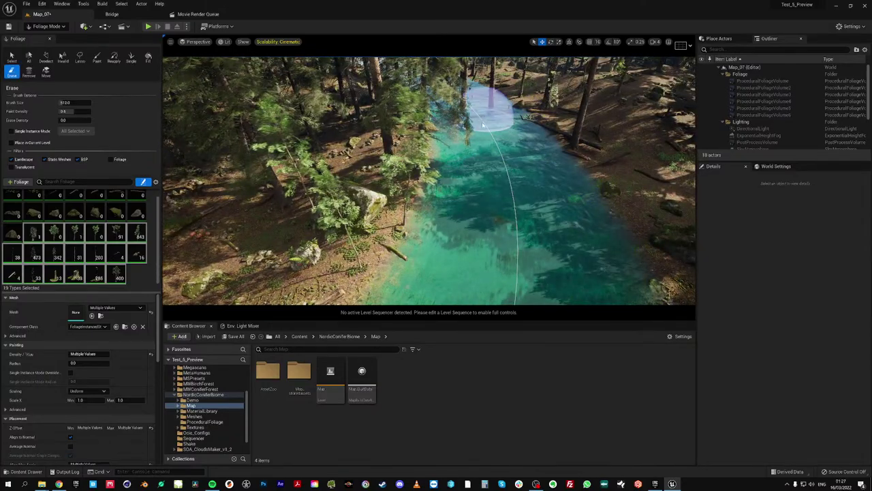
pyautogui.hotkey('shift', '2')
pyautogui.moveTo(483, 125); pyautogui.dragTo(482, 125, button='right')
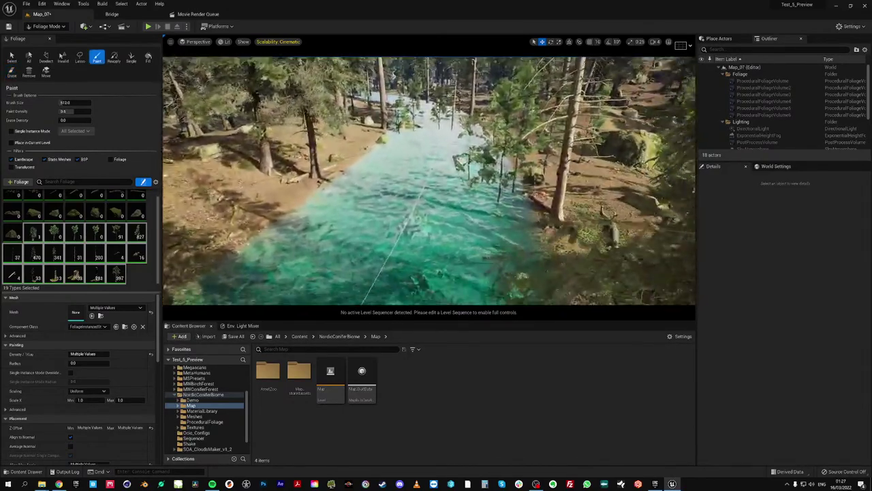
pyautogui.moveTo(439, 133); pyautogui.dragTo(440, 134, button='right')
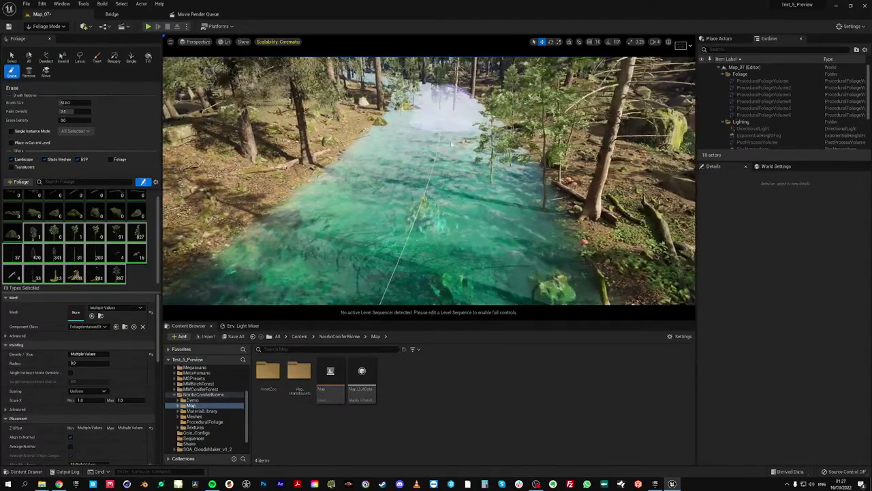
pyautogui.moveTo(440, 134)
pyautogui.keyDown('shift'); pyautogui.mouseDown()
pyautogui.moveTo(465, 132)
pyautogui.moveTo(482, 159)
pyautogui.mouseUp(); pyautogui.keyUp('shift')
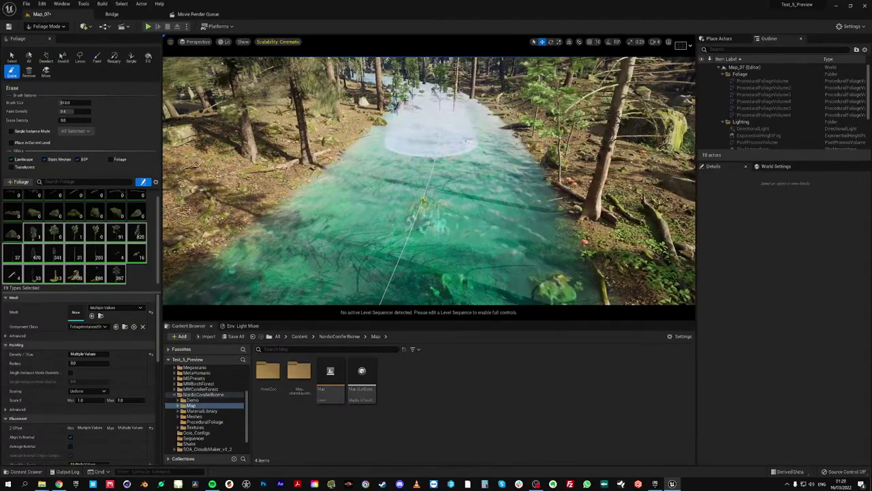
pyautogui.keyDown('shift'); pyautogui.moveTo(423, 112); pyautogui.dragTo(430, 110); pyautogui.keyUp('shift')
# Erase the remaining trees from the narrow, densely wooded section through to the river's far end
pyautogui.moveTo(431, 111); pyautogui.dragTo(430, 111, button='right')
pyautogui.hotkey('shift', '3')
pyautogui.moveTo(421, 159); pyautogui.dragTo(428, 145, button='right')
pyautogui.hotkey('shift', '2')
pyautogui.hotkey('shift', '3')
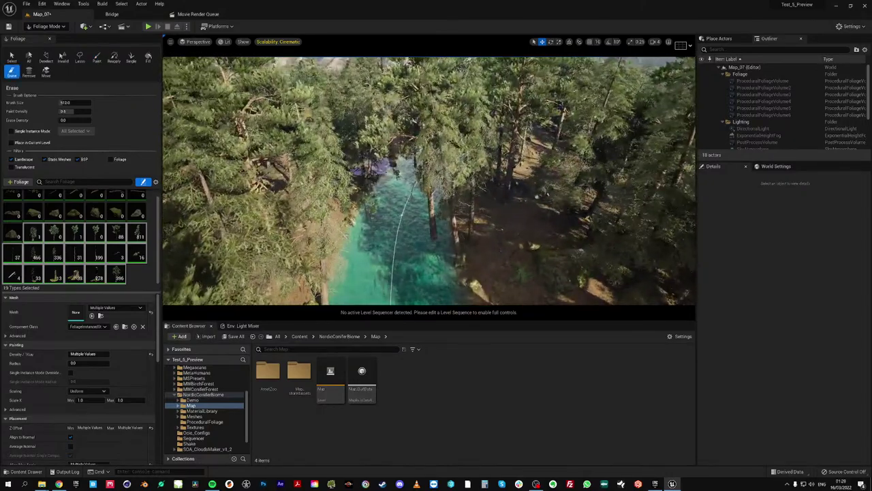
pyautogui.moveTo(404, 216)
pyautogui.mouseDown()
pyautogui.moveTo(421, 229)
pyautogui.moveTo(406, 179)
pyautogui.moveTo(418, 187)
pyautogui.moveTo(430, 262)
pyautogui.mouseUp()
pyautogui.moveTo(424, 151); pyautogui.dragTo(424, 151, button='right')
pyautogui.moveTo(381, 222)
pyautogui.mouseDown()
pyautogui.moveTo(447, 202)
pyautogui.moveTo(451, 242)
pyautogui.moveTo(465, 206)
pyautogui.mouseUp()
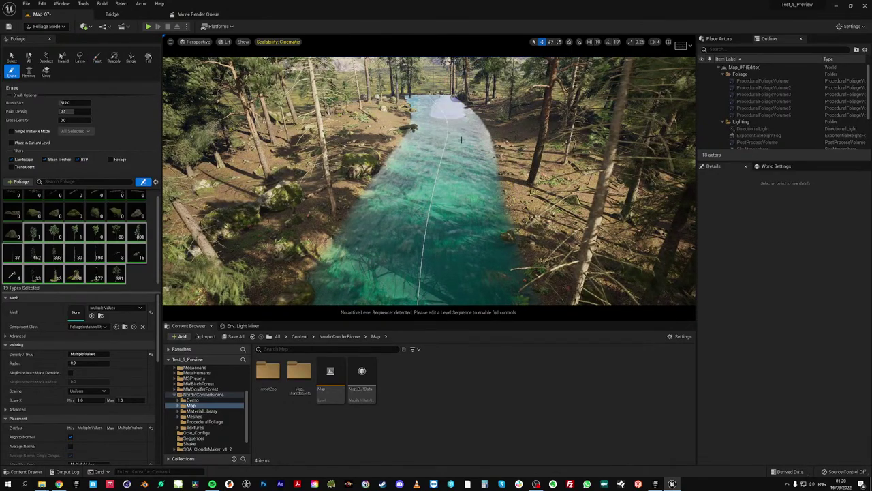
# Check the cleared river from water level and erase the last stray foliage in the water
pyautogui.moveTo(449, 132)
pyautogui.mouseDown(button='right')
pyautogui.moveTo(455, 148)
pyautogui.moveTo(414, 208)
pyautogui.moveTo(394, 207)
pyautogui.moveTo(418, 215)
pyautogui.mouseUp(button='right')
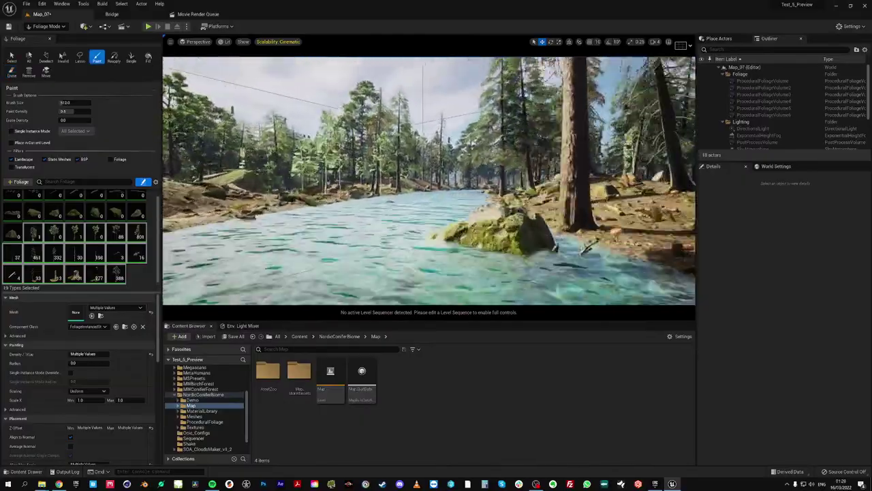
pyautogui.moveTo(418, 214); pyautogui.dragTo(418, 214, button='right')
pyautogui.keyDown('shift'); pyautogui.moveTo(422, 197); pyautogui.dragTo(443, 216); pyautogui.keyUp('shift')
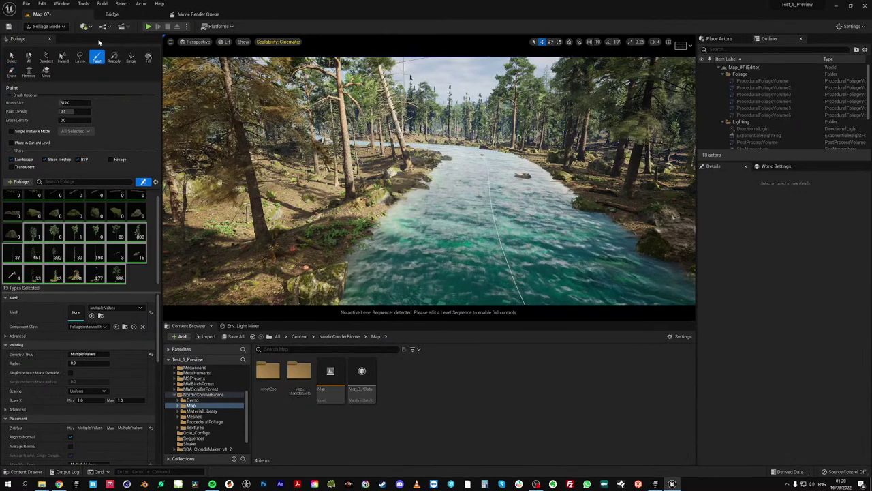
# Return to Select mode and playtest the level, moving the character out of the river and along the wooded bank
pyautogui.click(46, 26)
pyautogui.click(43, 33)
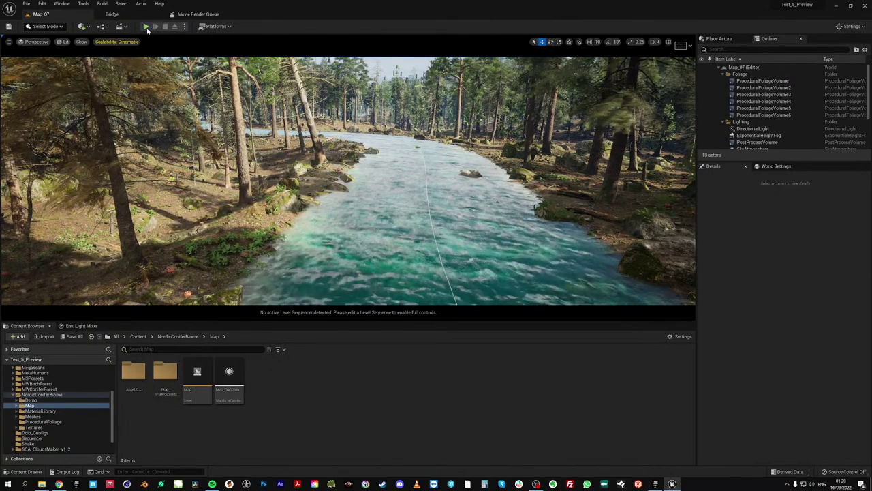
pyautogui.click(145, 26)
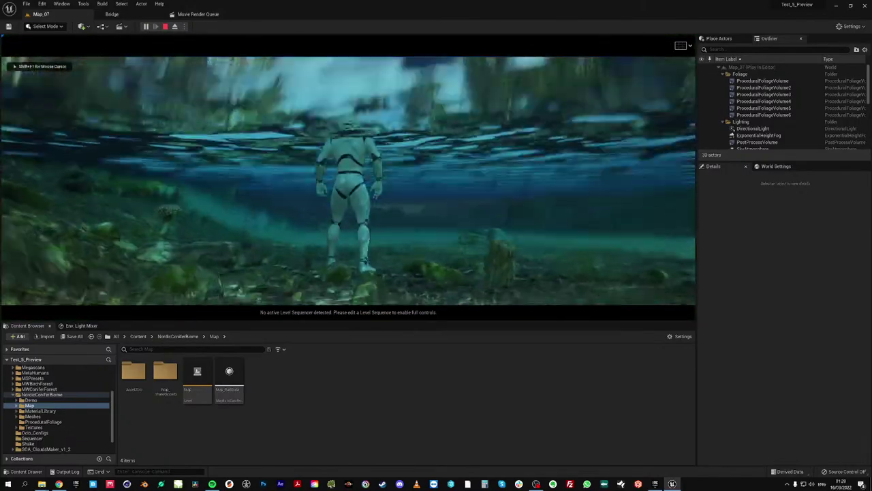
pyautogui.press('w')
pyautogui.press('w')
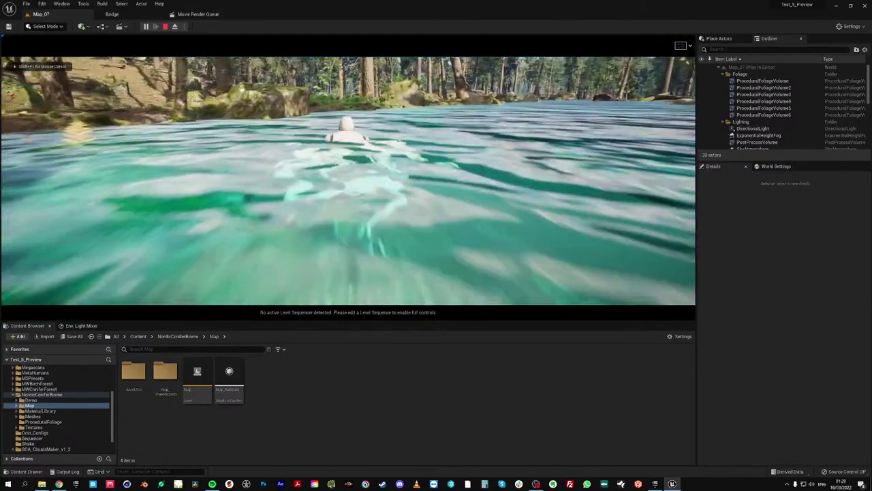
pyautogui.press('w')
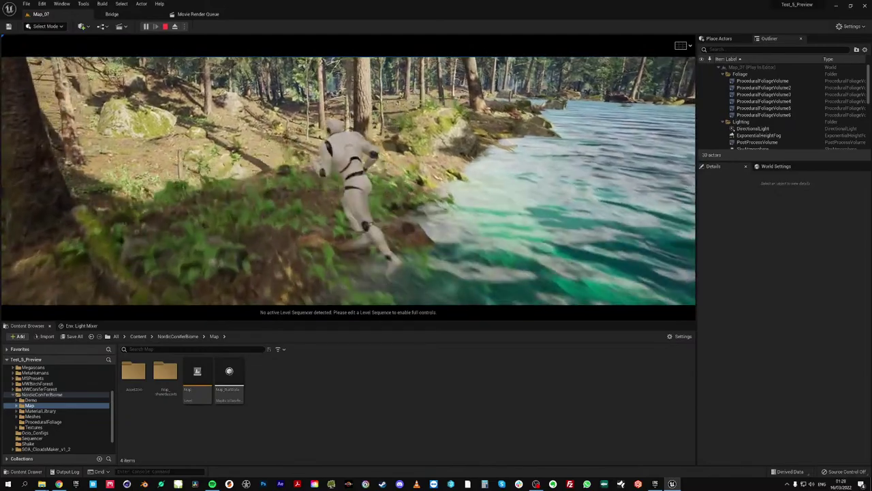
pyautogui.press('w')
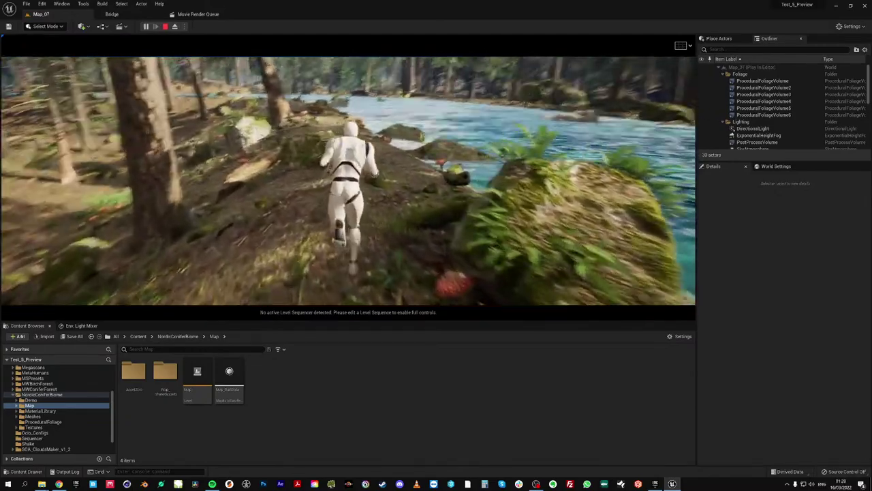
pyautogui.press('w')
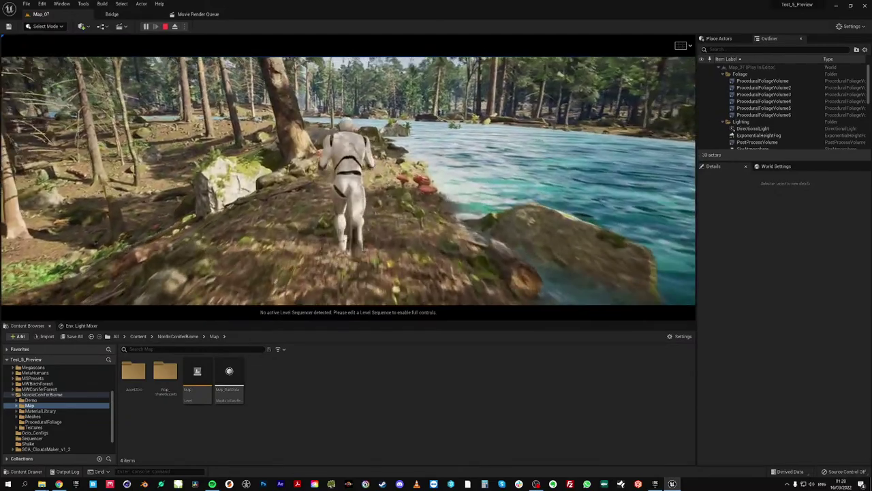
pyautogui.press('w')
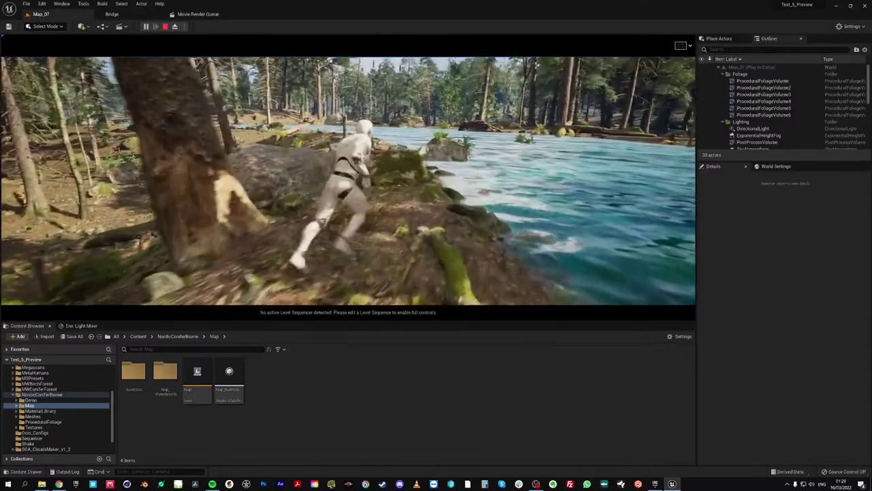
pyautogui.press('w')
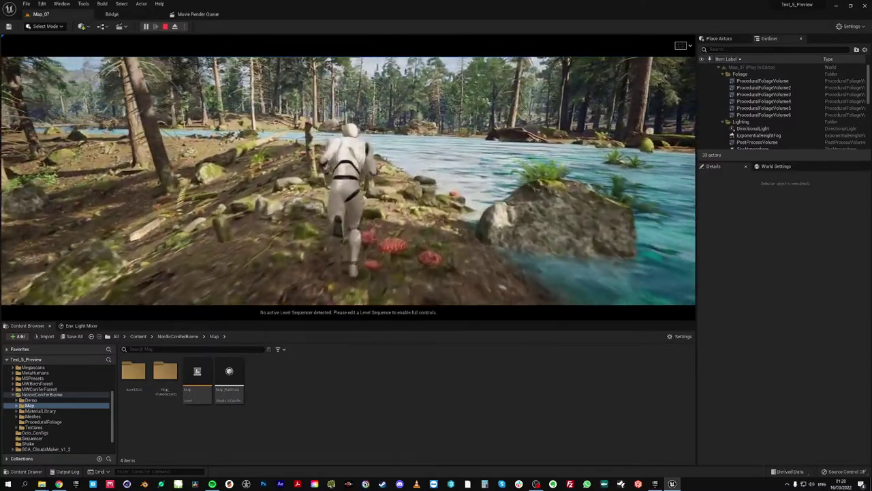
pyautogui.press('w')
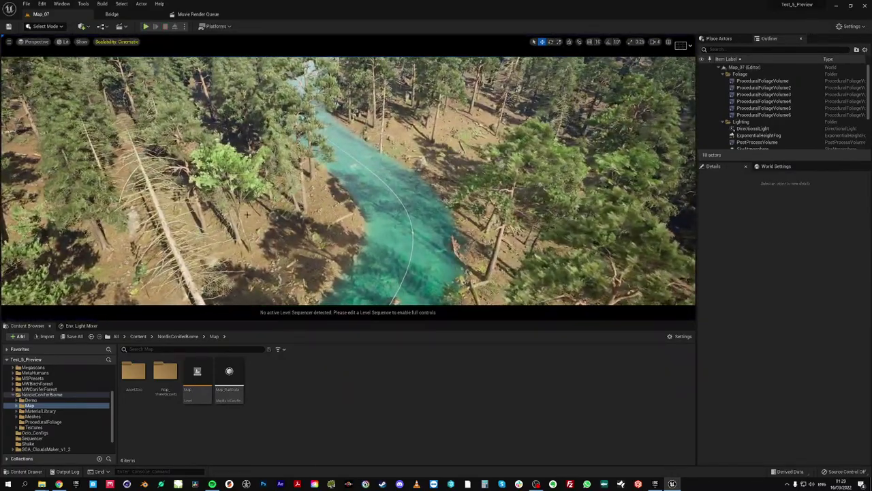
# Move WaterBodyRiver and WaterZone together to adjust the river's water level, checking it along the banks
pyautogui.moveTo(871, 90); pyautogui.dragTo(871, 130)
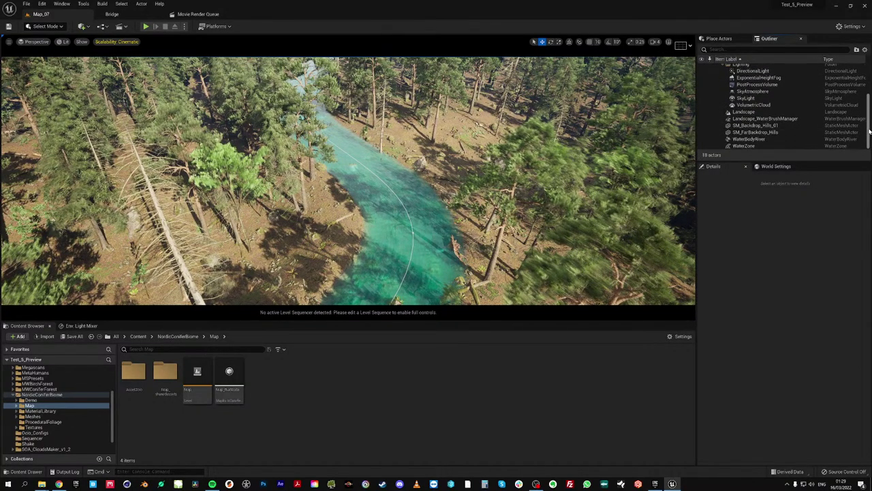
pyautogui.keyDown('ctrl'); pyautogui.click(749, 139); pyautogui.keyUp('ctrl')
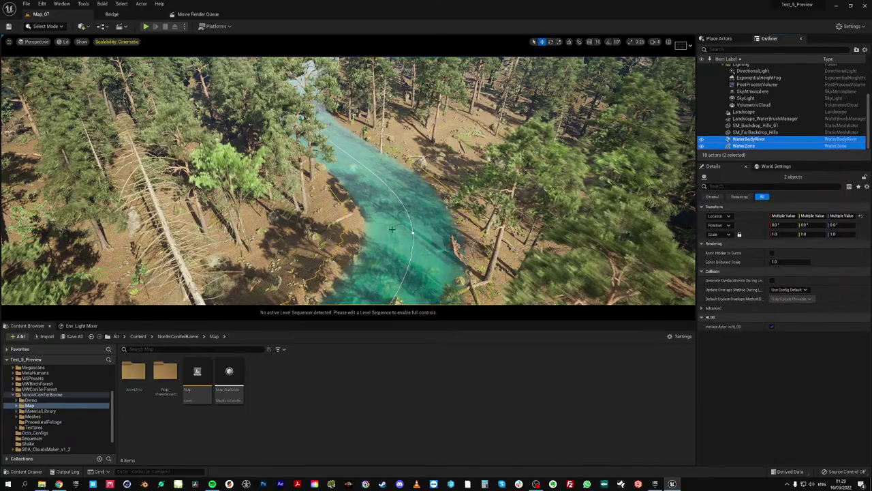
pyautogui.moveTo(621, 238); pyautogui.dragTo(597, 198, button='right')
pyautogui.moveTo(376, 181); pyautogui.dragTo(401, 229, button='right')
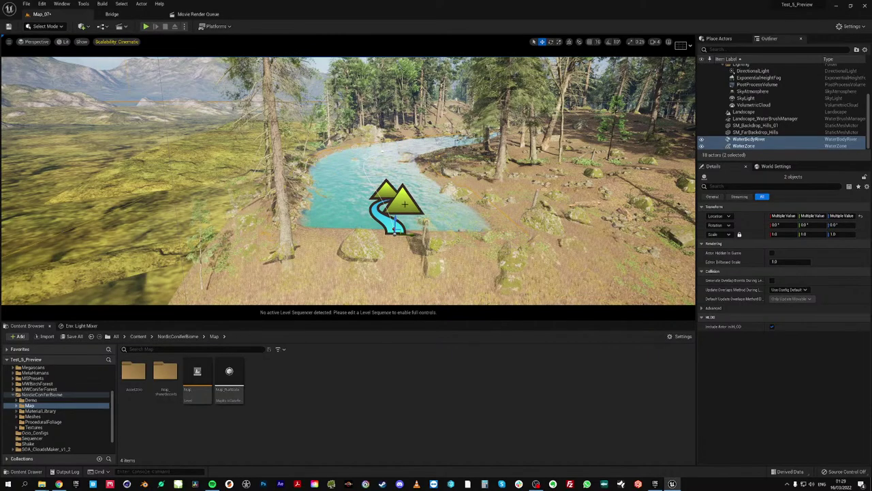
pyautogui.moveTo(405, 204); pyautogui.dragTo(405, 196, button='right')
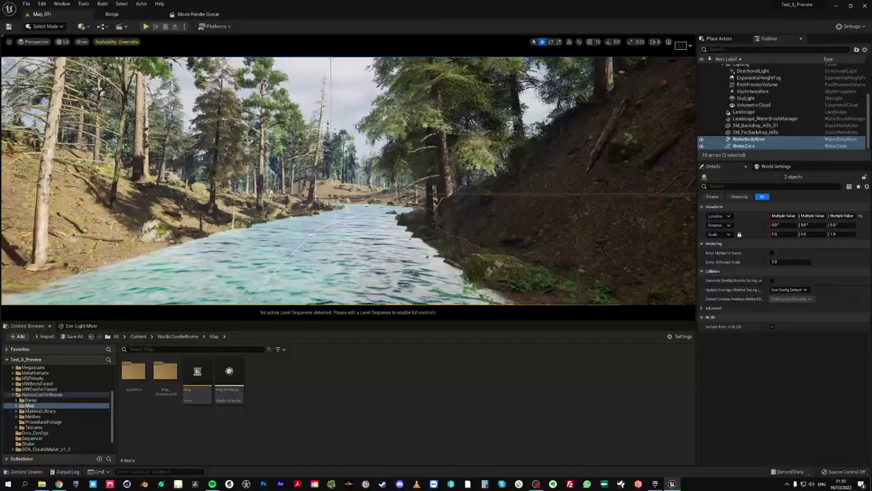
pyautogui.moveTo(347, 181); pyautogui.dragTo(416, 180, button='right')
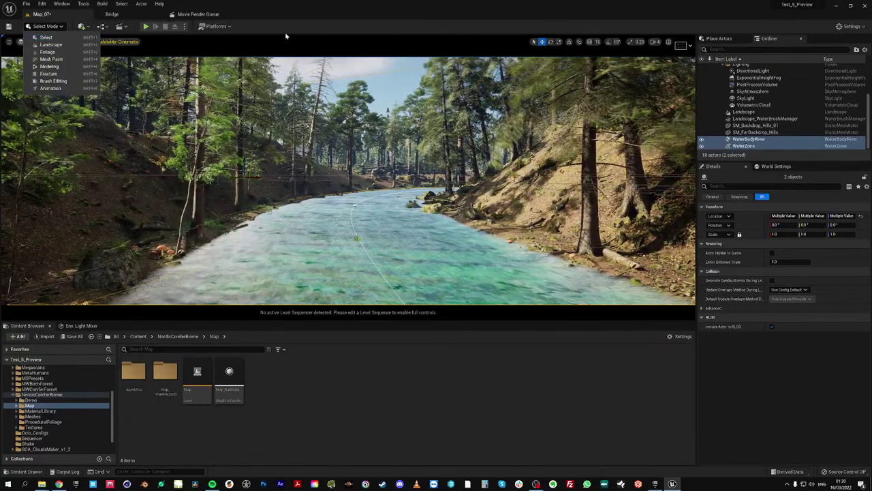
# Playtest the adjusted water level and select Landscape_WaterBrushManager together with SM_Backdrop_Hills_01
pyautogui.hotkey('alt', 'p')
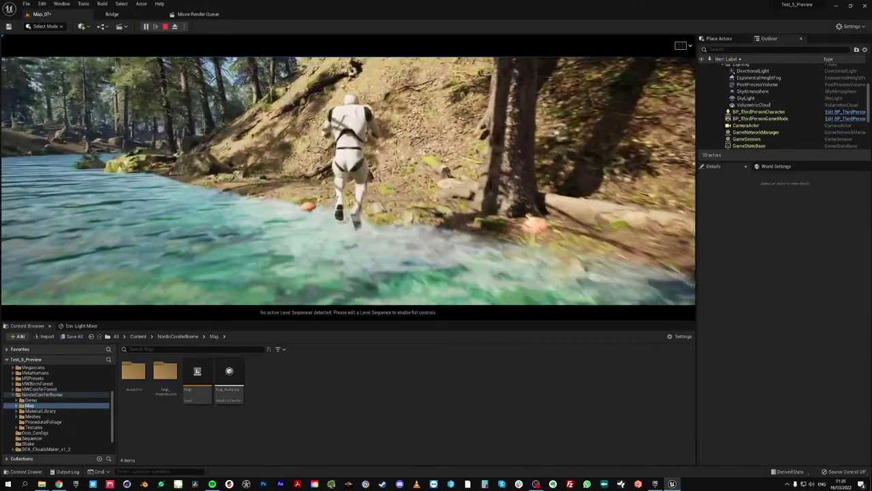
pyautogui.press('Escape')
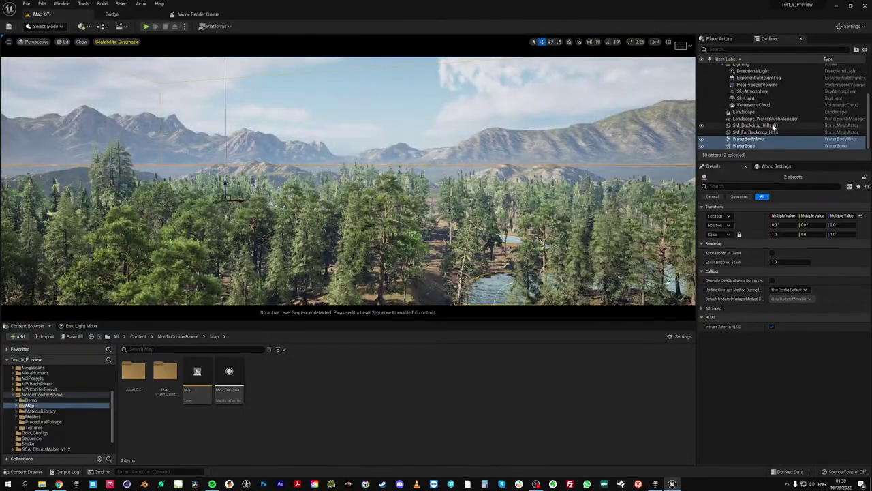
pyautogui.click(765, 119)
pyautogui.keyDown('ctrl'); pyautogui.click(749, 125); pyautogui.keyUp('ctrl')
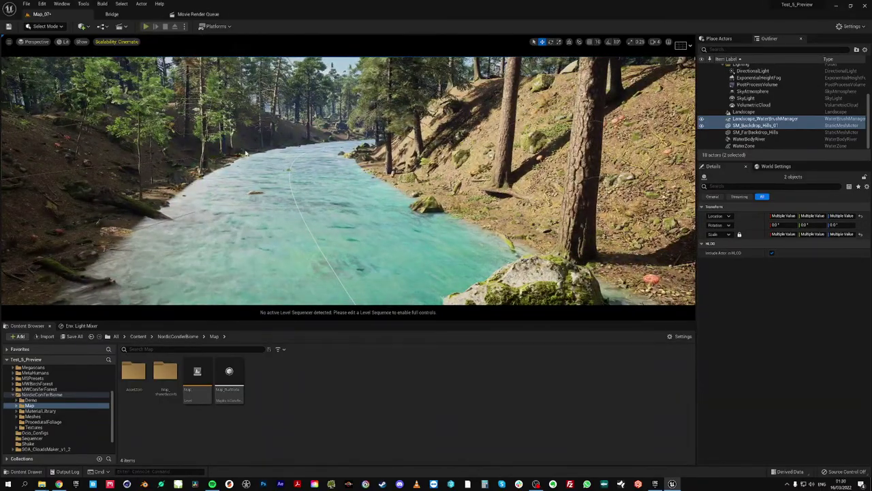
# Playtest the river twice more, inspecting the shoreline and the riverbed underwater
pyautogui.hotkey('alt', 'p')
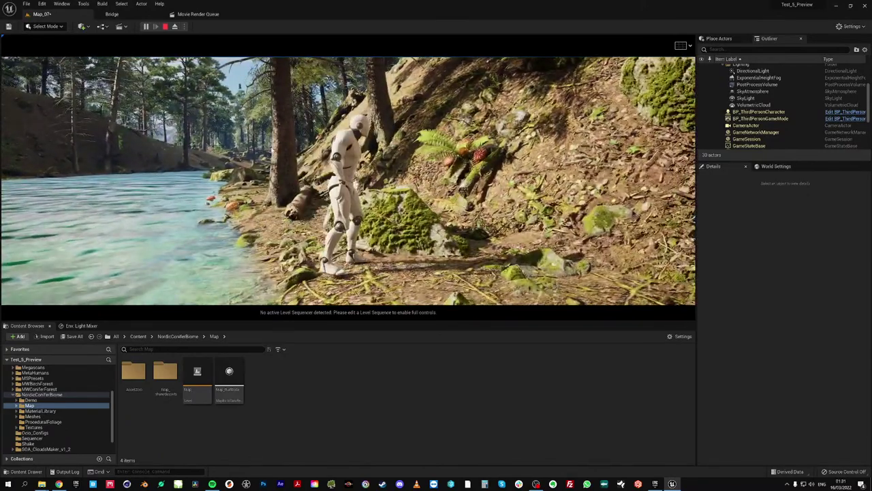
pyautogui.press('Escape')
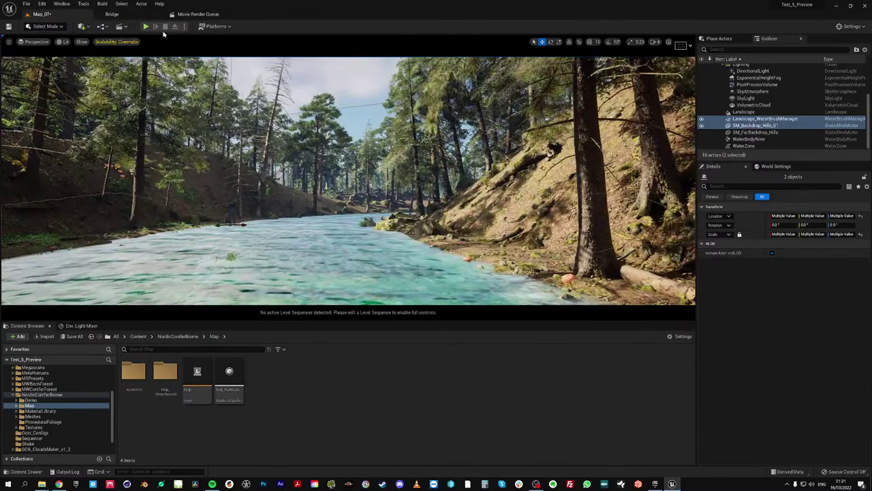
pyautogui.click(145, 26)
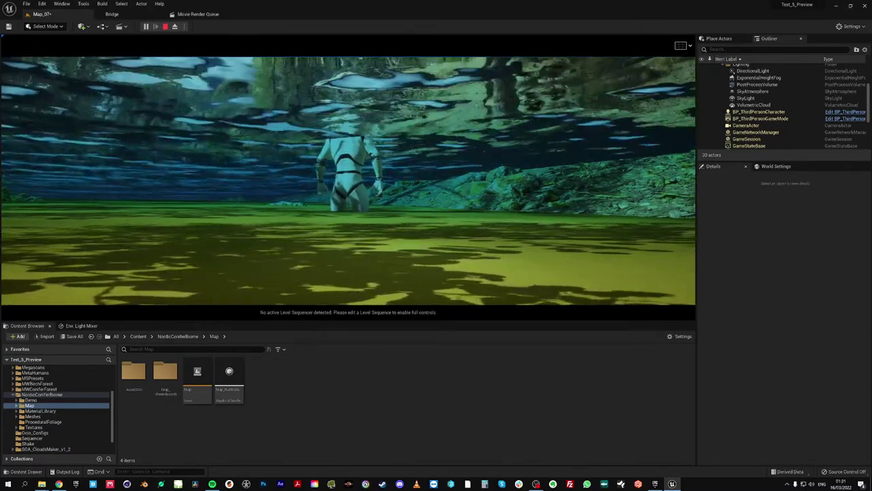
pyautogui.press('Escape')
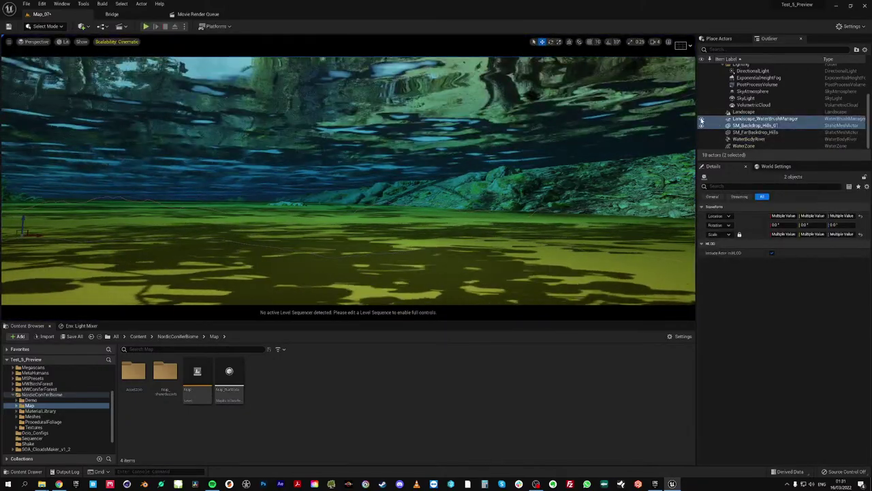
# Collapse the Foliage and Lighting folders to bring the landscape, backdrop hills and water actors into one short list
pyautogui.click(702, 120)
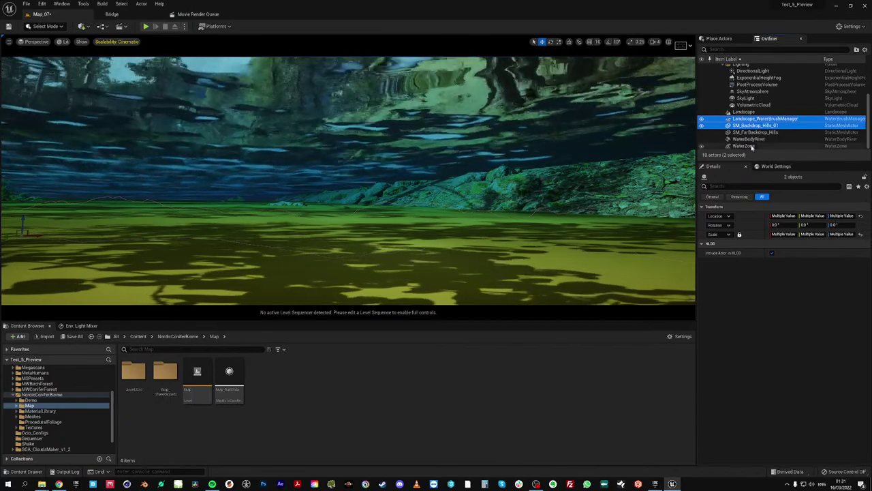
pyautogui.scroll(2, 871, 101)
pyautogui.scroll(1, 870, 102)
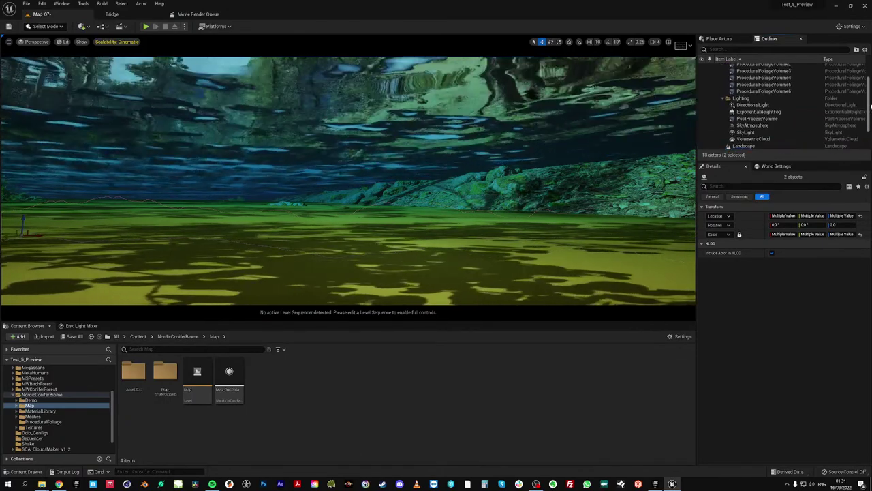
pyautogui.scroll(3, 870, 103)
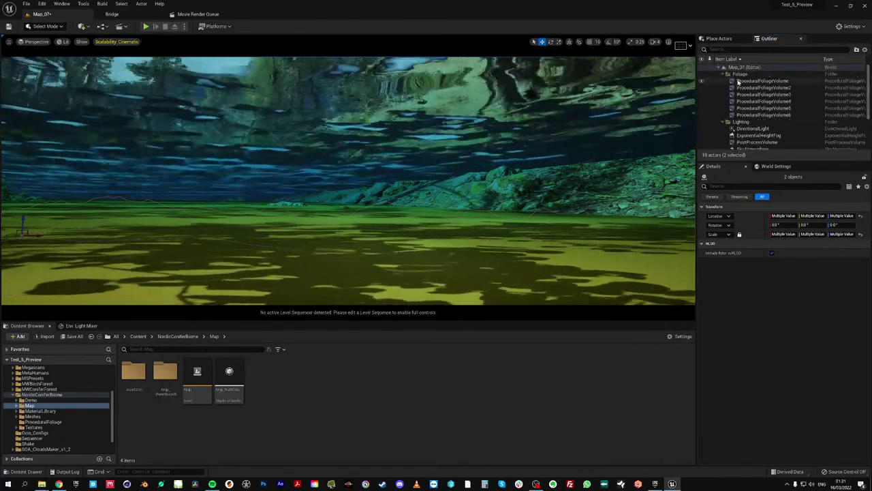
pyautogui.click(724, 74)
pyautogui.click(724, 80)
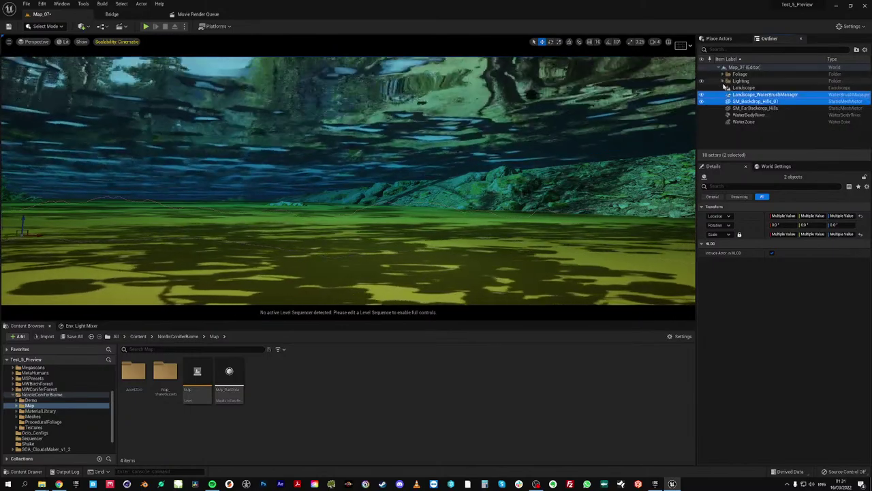
# Identify the hill mesh covering the riverbed and lower SM_Backdrop_Hills_01 and SM_FarBackdrop_Hills together below it
pyautogui.click(754, 109)
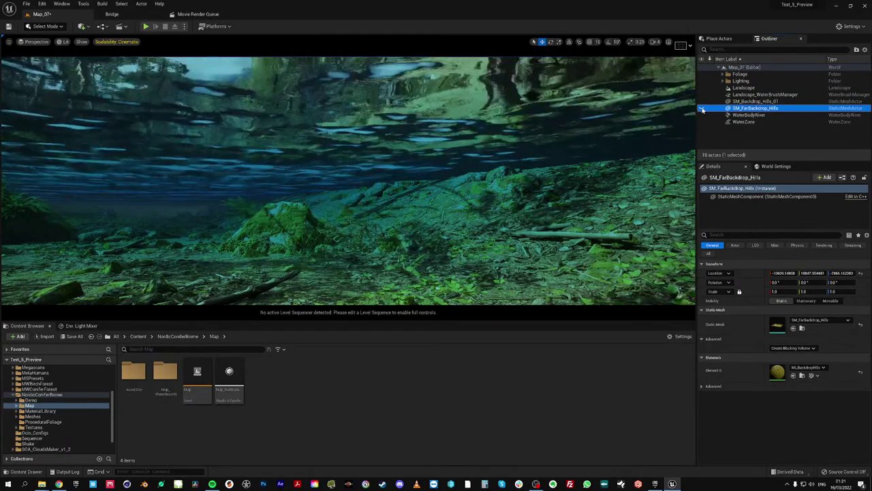
pyautogui.click(753, 101)
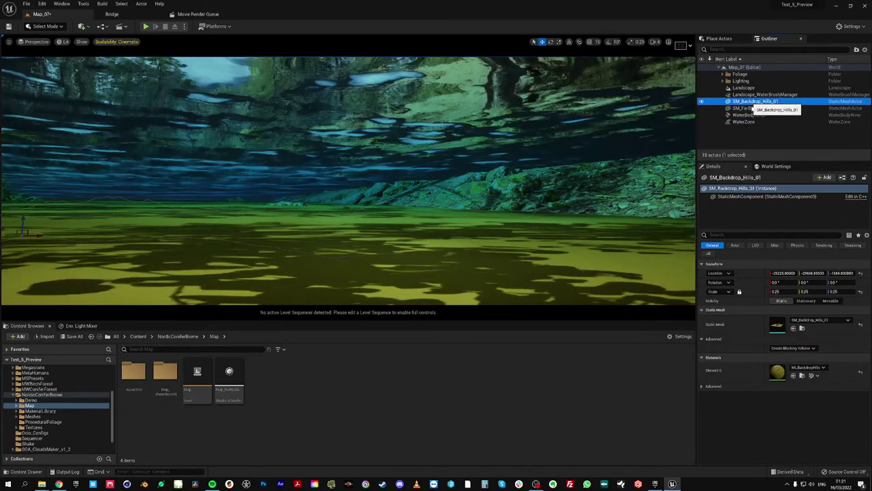
pyautogui.keyDown('ctrl'); pyautogui.click(754, 108); pyautogui.keyUp('ctrl')
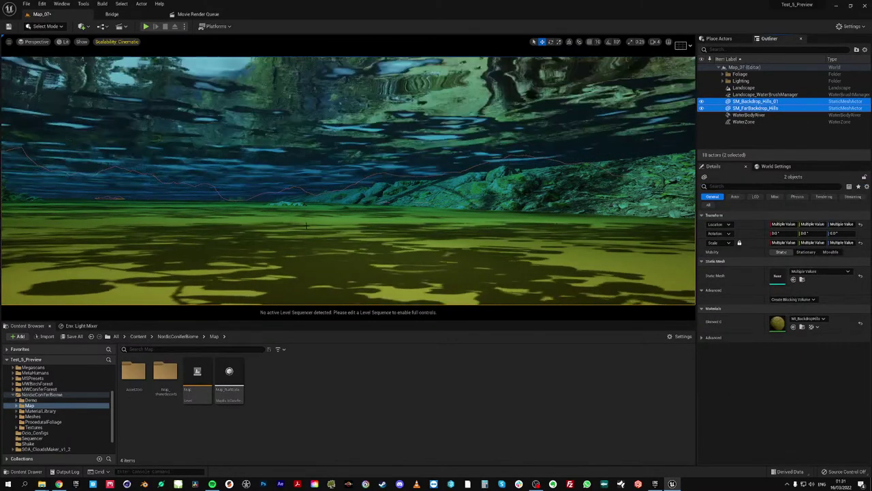
pyautogui.middleClick(418, 260)
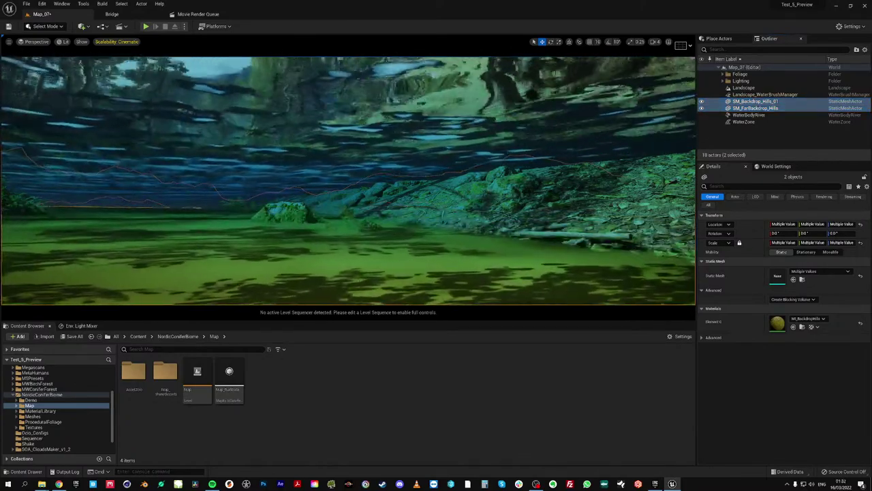
pyautogui.moveTo(417, 259); pyautogui.dragTo(417, 283, button='right')
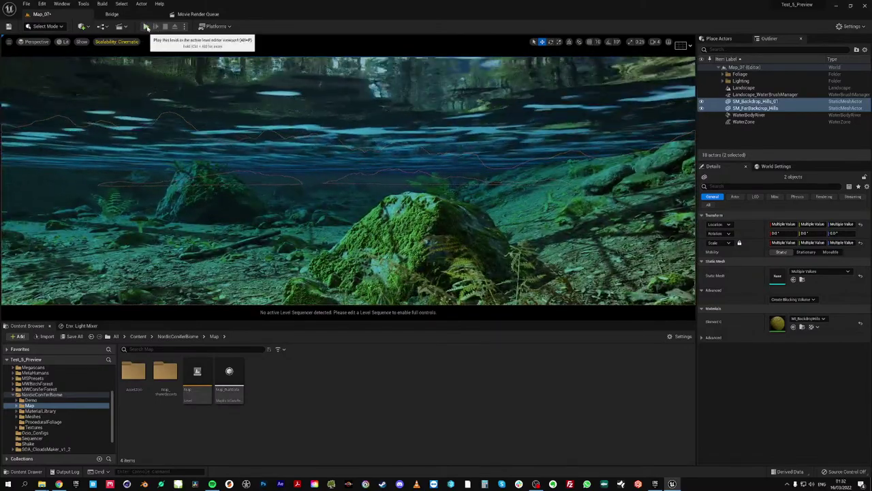
# Playtest the river with the lowered hills and inspect the water and banks along its course
pyautogui.click(146, 26)
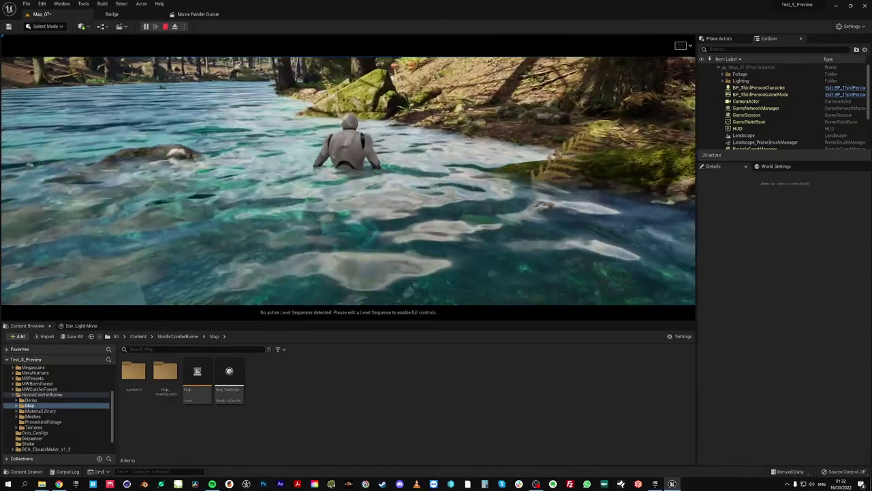
pyautogui.press('Escape')
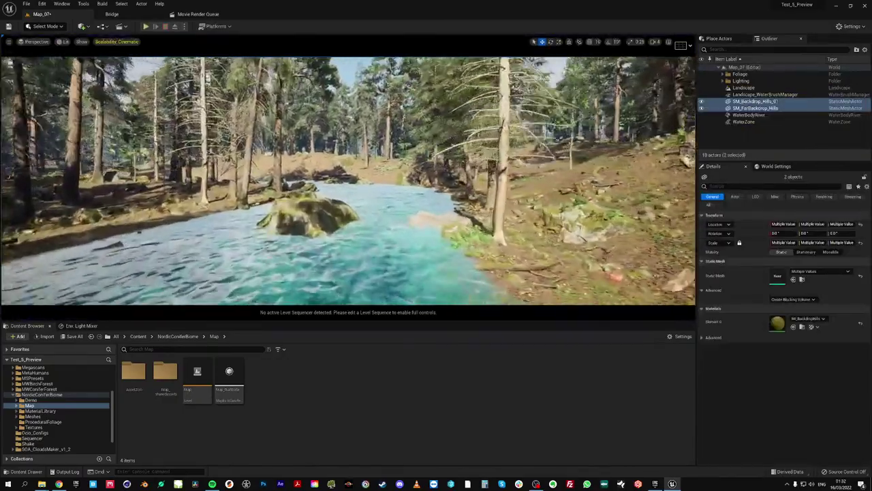
pyautogui.press('w')
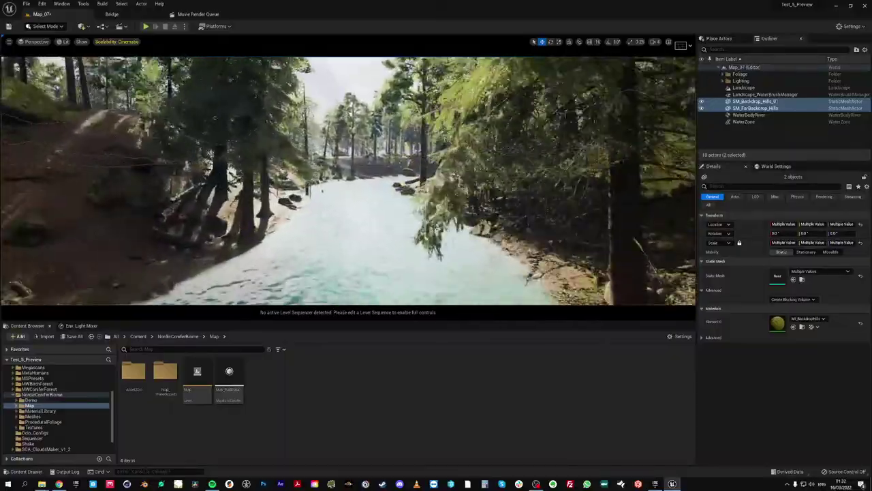
pyautogui.press('w')
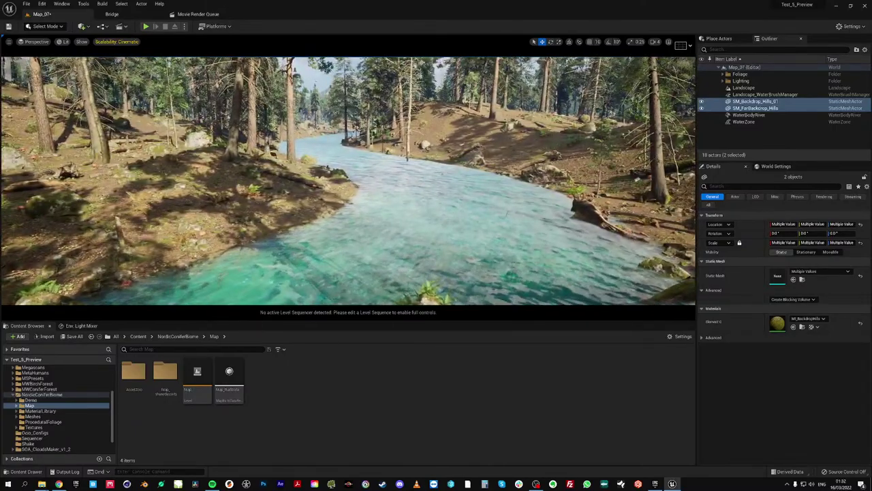
pyautogui.moveTo(382, 198); pyautogui.dragTo(436, 225, button='right')
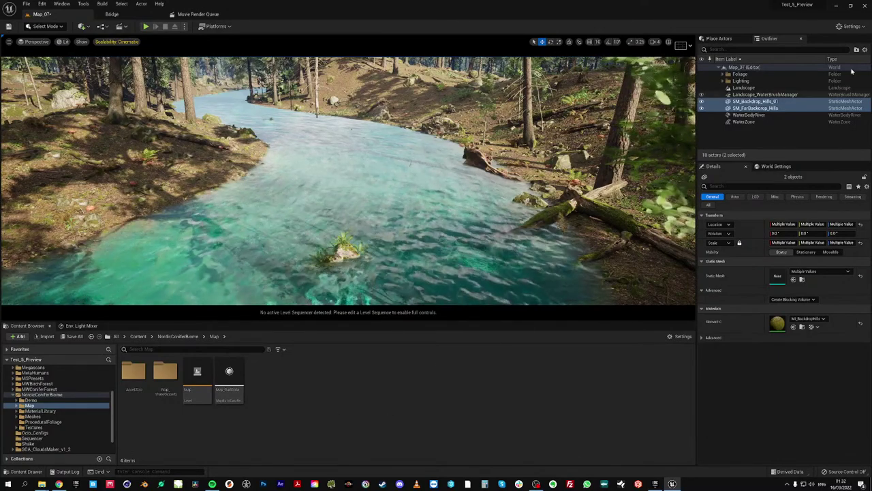
# Find the water material assigned to WaterBodyRiver and inspect the parameters of Water_Material_River in its own editor
pyautogui.click(749, 114)
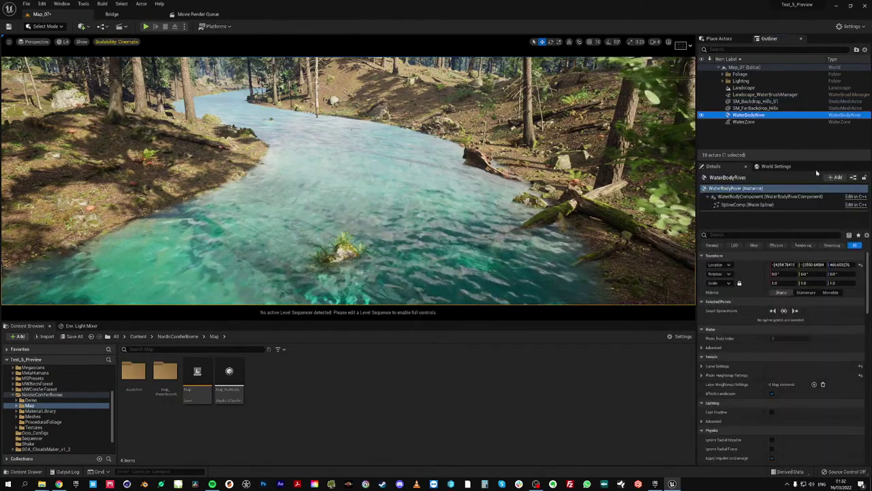
pyautogui.scroll(-10, 869, 300)
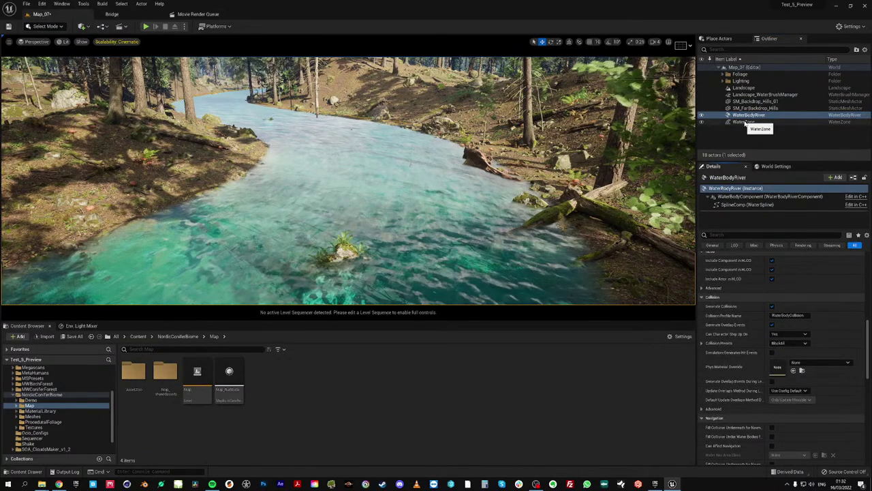
pyautogui.scroll(-5, 869, 347)
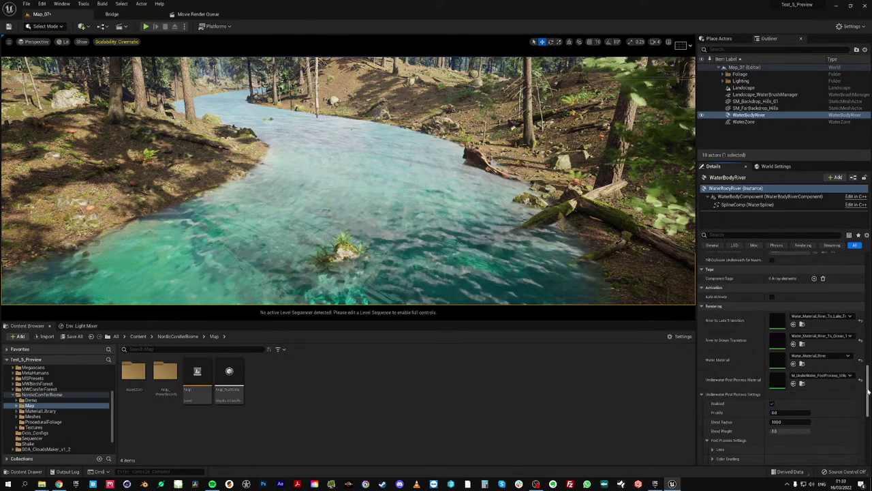
pyautogui.doubleClick(777, 361)
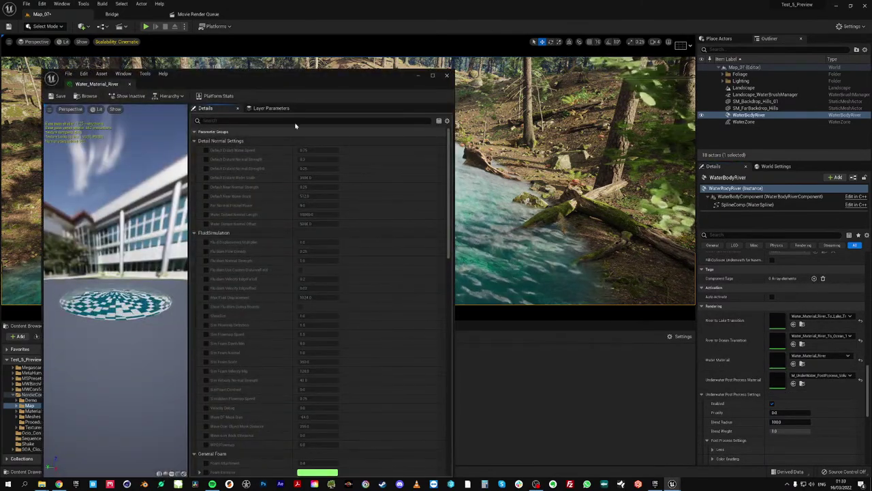
pyautogui.moveTo(301, 75); pyautogui.dragTo(538, 109)
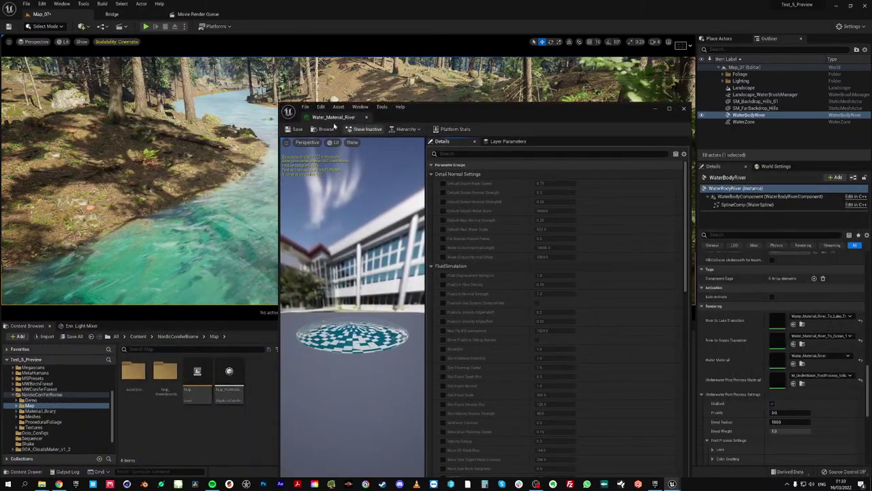
pyautogui.click(683, 109)
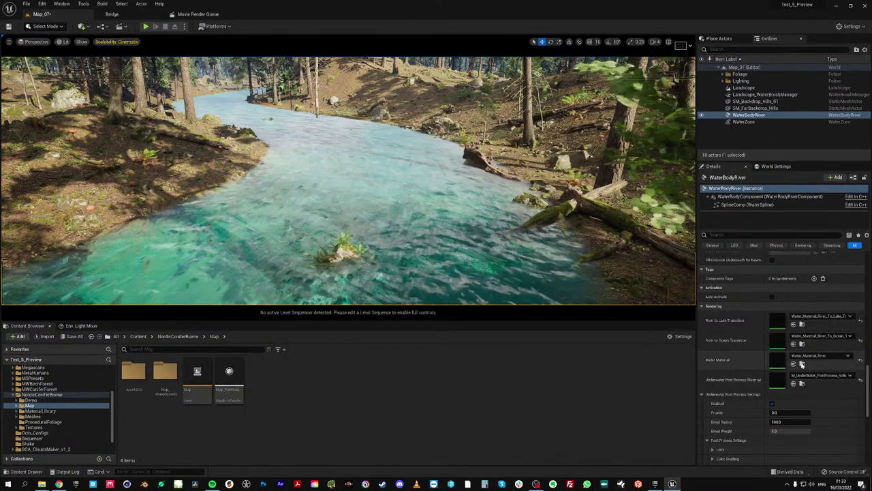
# Duplicate Water_Material_River in the WaterSurface folder and assign the copy as WaterBodyRiver's water material
pyautogui.click(802, 364)
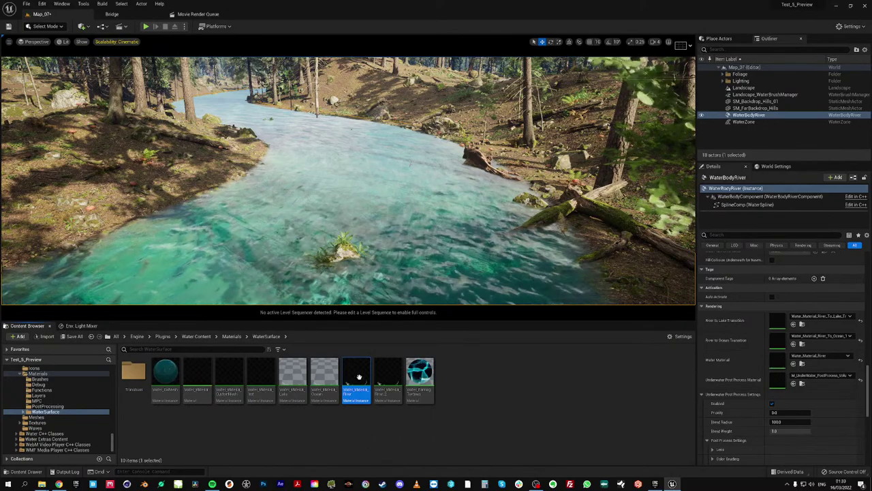
pyautogui.hotkey('ctrl', 'v')
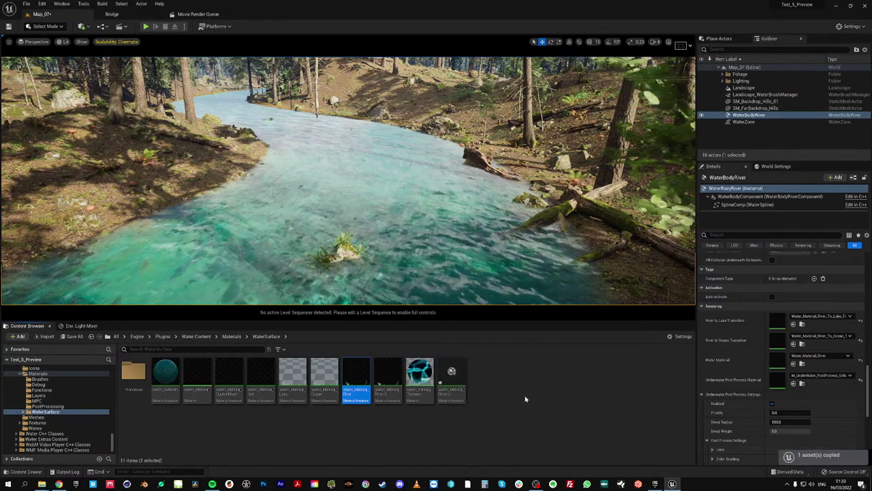
pyautogui.click(526, 400)
pyautogui.moveTo(488, 376); pyautogui.dragTo(777, 359)
pyautogui.click(497, 397)
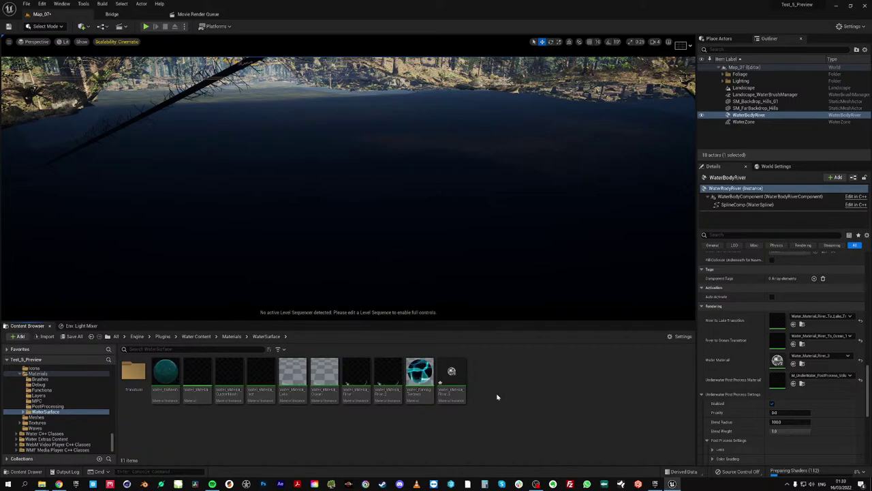
# Inspect the river's open end with the duplicated water material from above, and playtest along the bank
pyautogui.moveTo(502, 287); pyautogui.dragTo(479, 248, button='right')
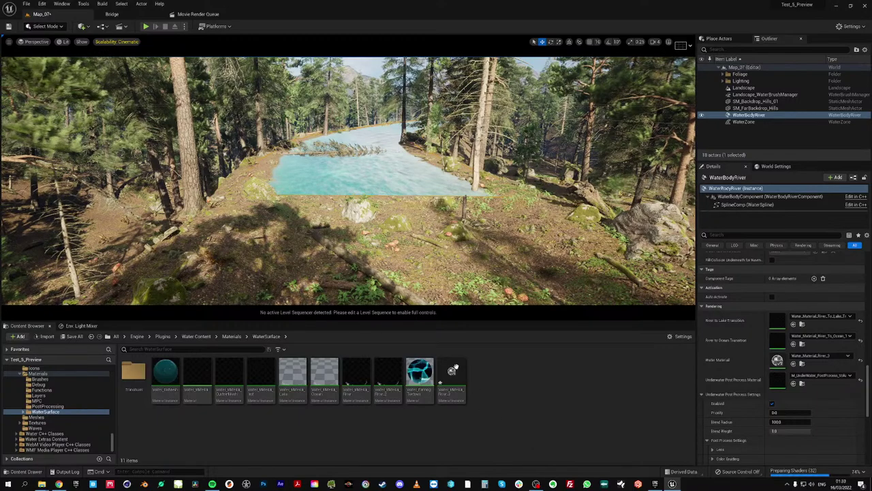
pyautogui.moveTo(417, 263); pyautogui.dragTo(412, 239, button='right')
pyautogui.press('w')
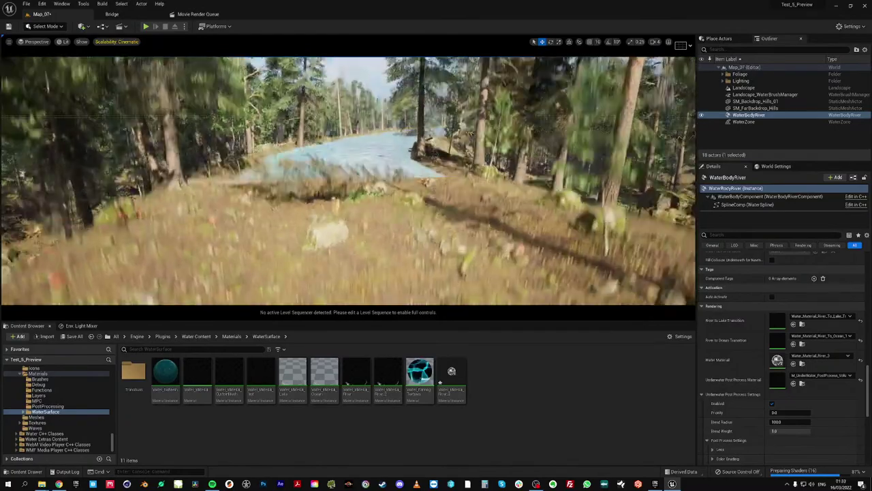
pyautogui.moveTo(377, 200); pyautogui.dragTo(378, 217, button='right')
pyautogui.press('e')
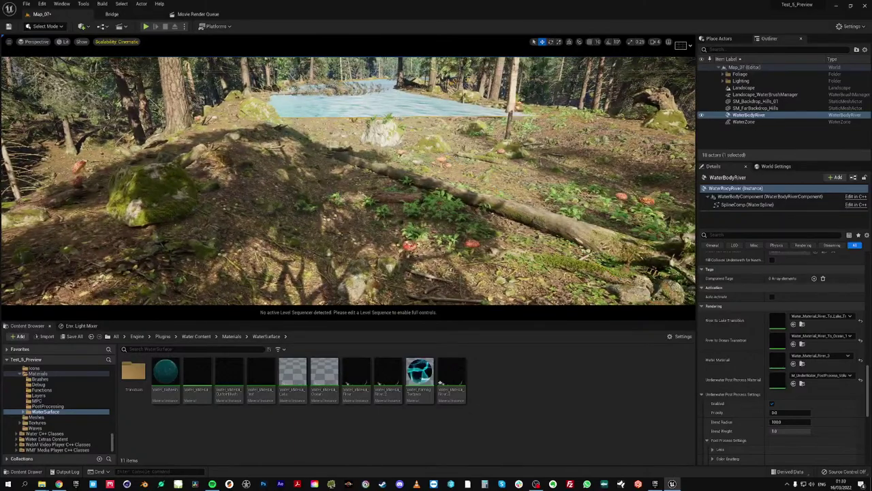
pyautogui.press('e')
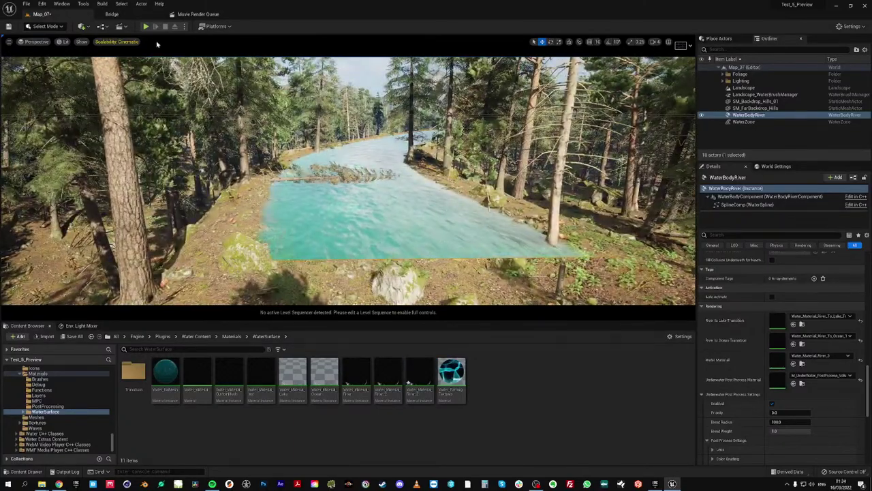
pyautogui.click(146, 26)
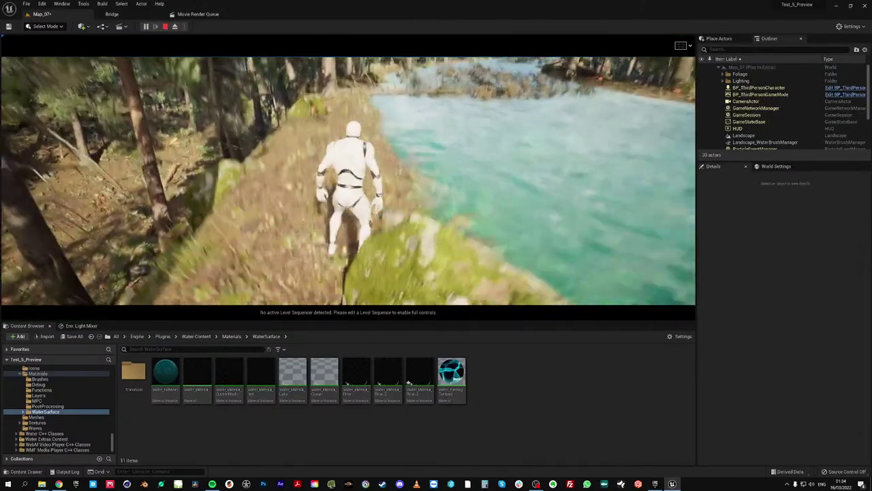
pyautogui.press('Escape')
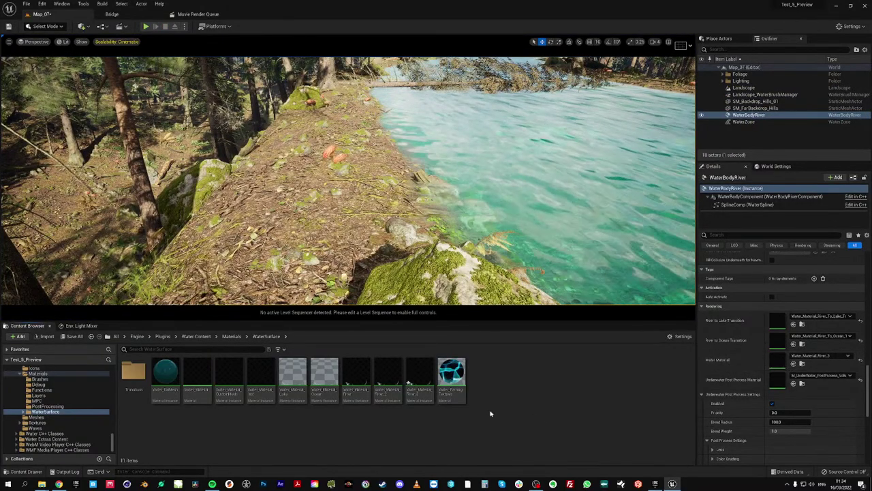
# Assign the original Water_Material_River back to WaterBodyRiver and playtest the bank and the water's edge
pyautogui.moveTo(354, 368); pyautogui.dragTo(780, 358)
pyautogui.click(145, 27)
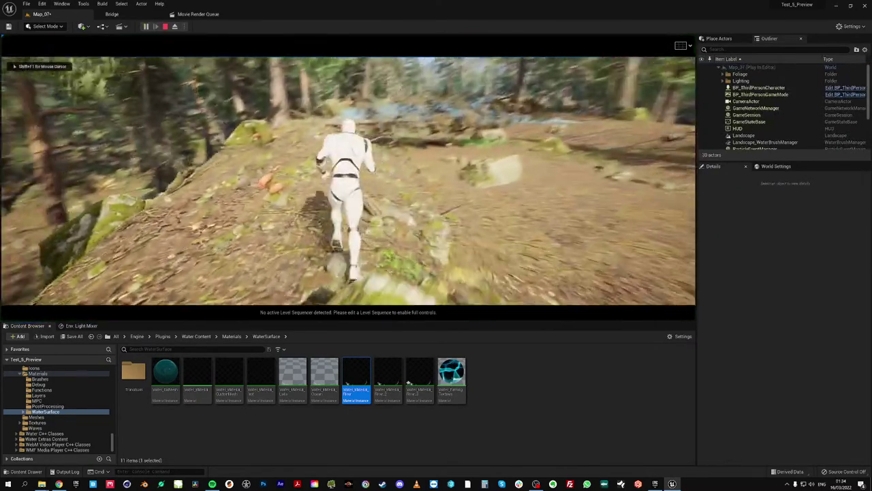
pyautogui.press('w')
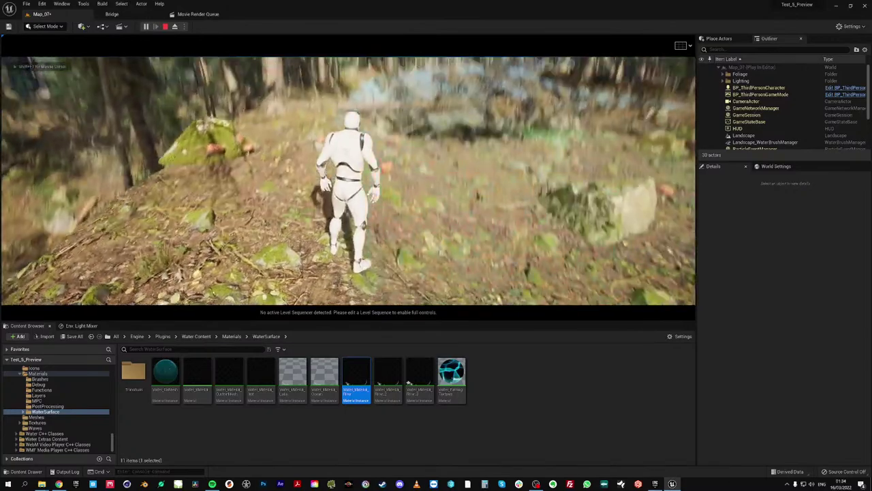
pyautogui.press('w')
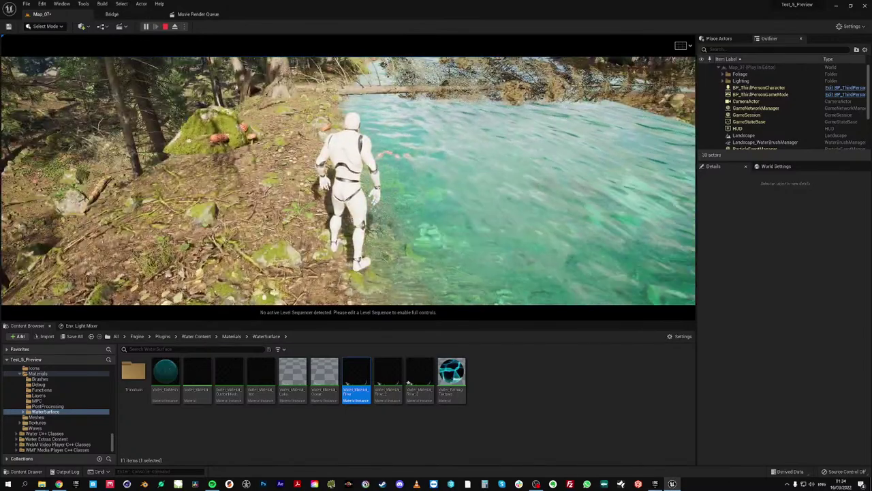
pyautogui.press('d')
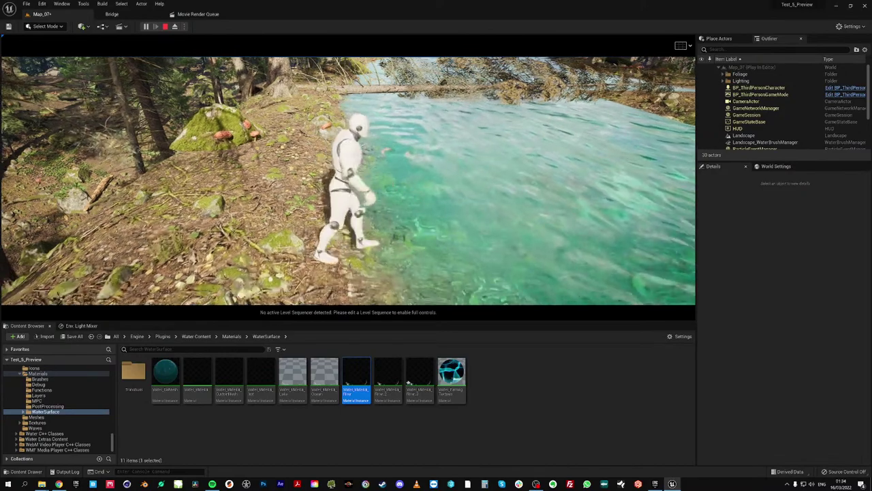
pyautogui.press('Escape')
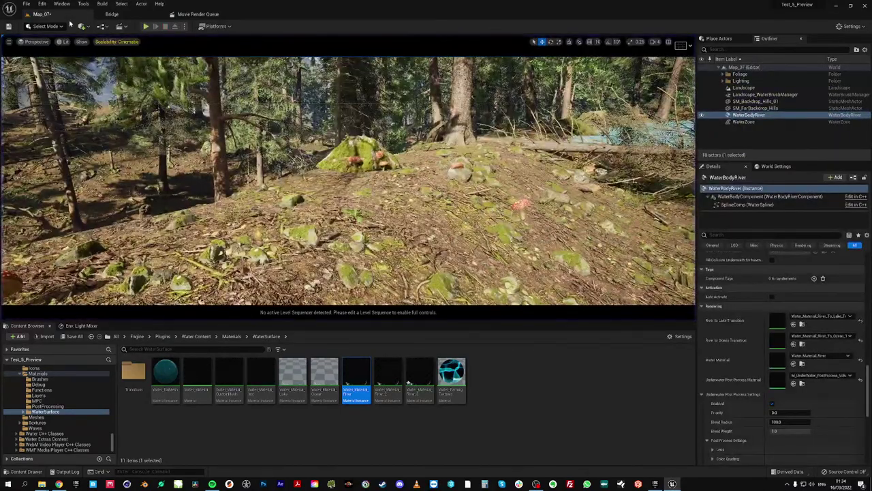
# Save the current level and reload Map_07 from the recent levels
pyautogui.click(27, 4)
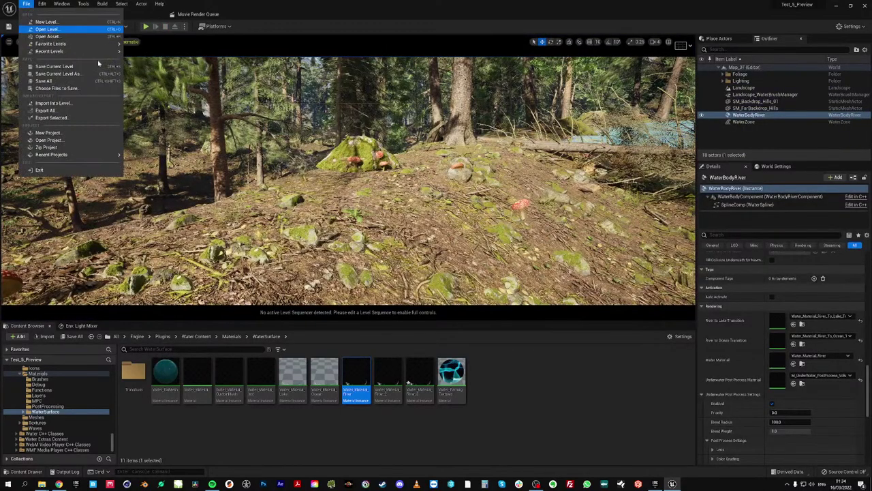
pyautogui.press('Escape')
pyautogui.click(203, 162)
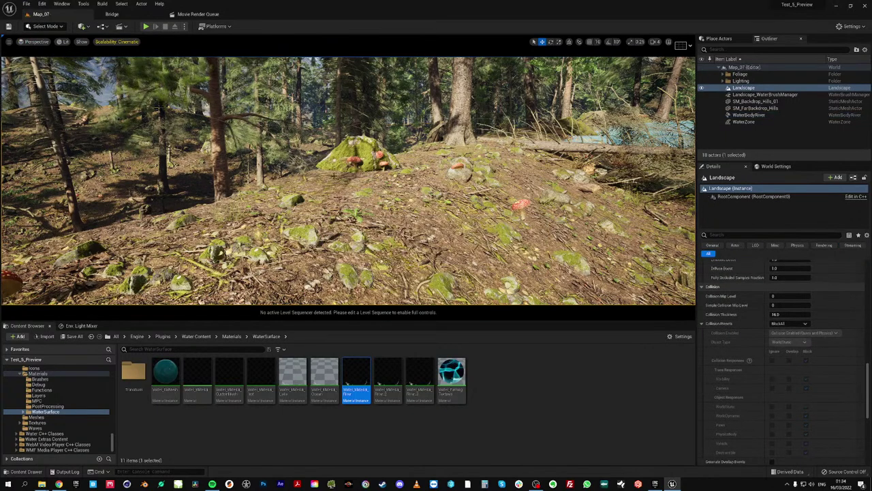
pyautogui.click(40, 3)
pyautogui.click(27, 4)
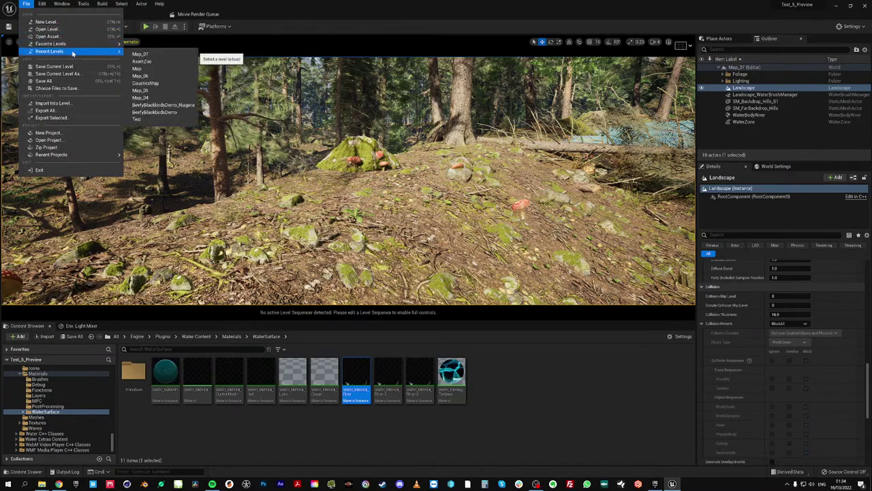
pyautogui.click(137, 54)
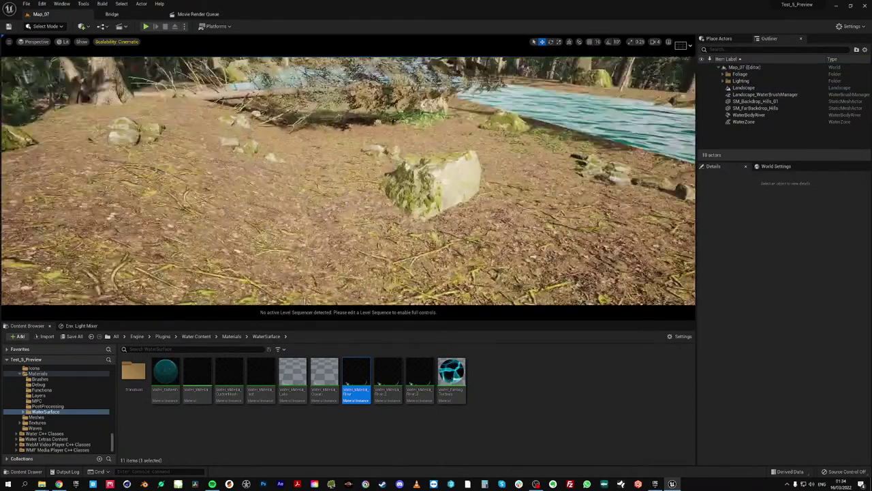
# Load the AssetZoo level and return to Map_07 to refresh the river scene
pyautogui.moveTo(348, 180); pyautogui.dragTo(443, 161, button='right')
pyautogui.press('s')
pyautogui.moveTo(389, 188); pyautogui.dragTo(399, 189, button='right')
pyautogui.click(26, 4)
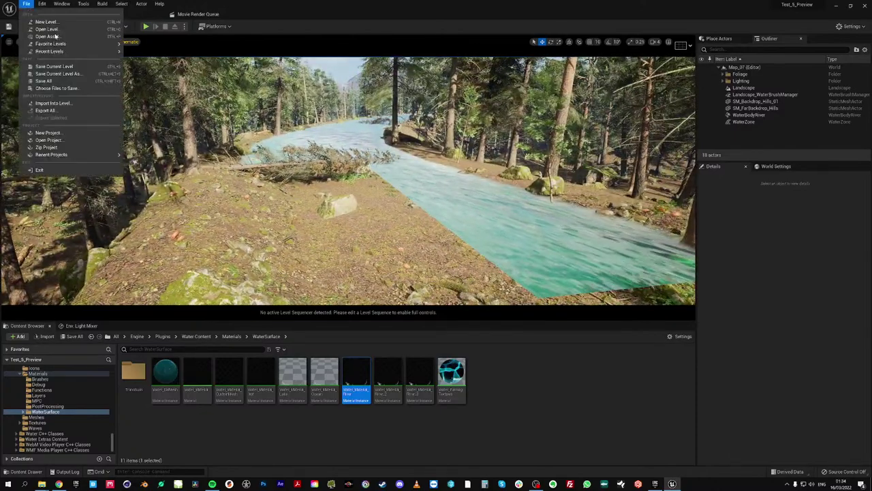
pyautogui.click(153, 62)
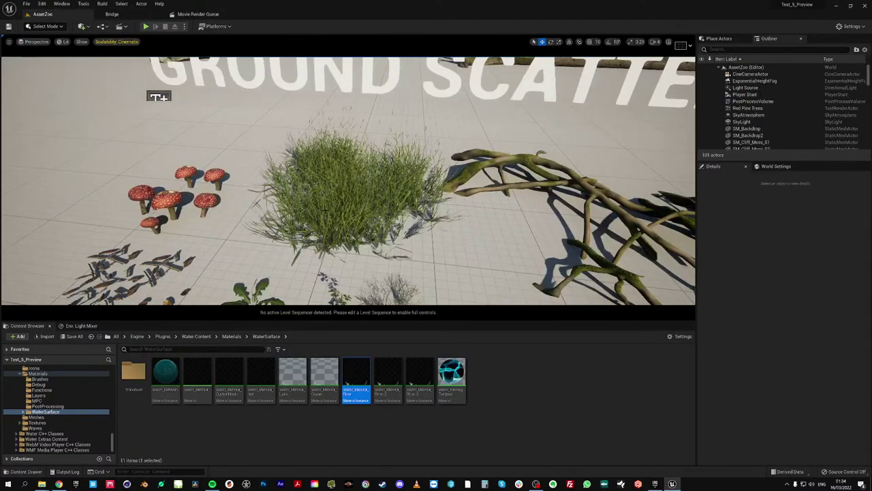
pyautogui.click(26, 3)
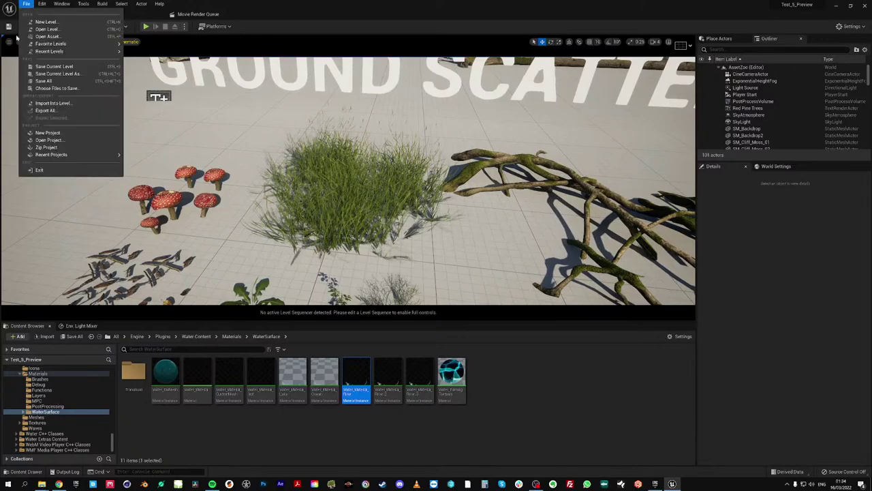
pyautogui.click(150, 61)
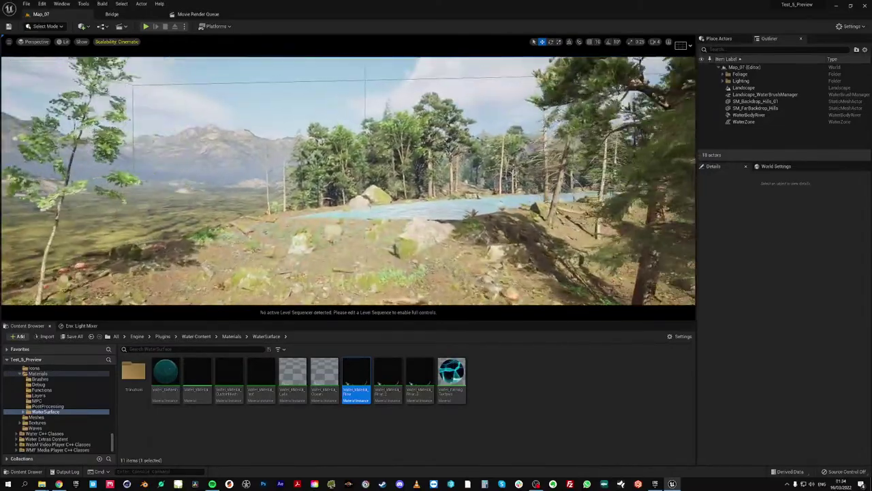
# Play the level in the editor to examine the water along the riverbank, and stop the session
pyautogui.hotkey('alt', 'p')
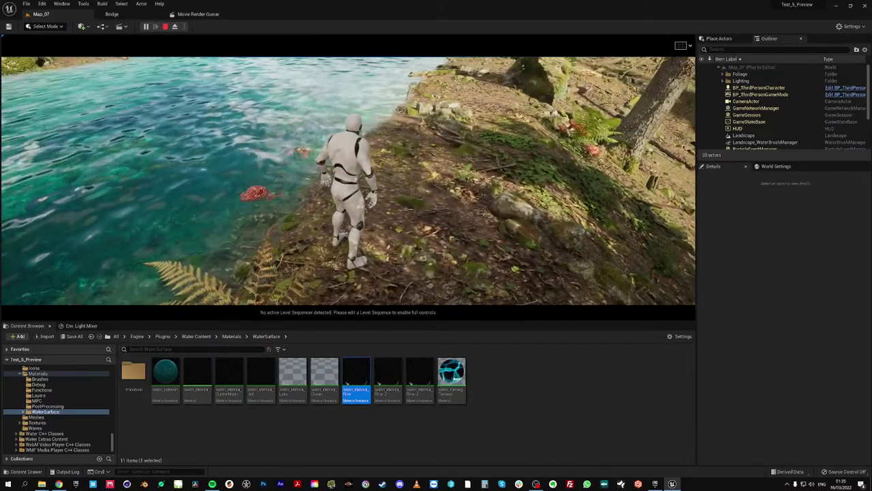
pyautogui.press('Escape')
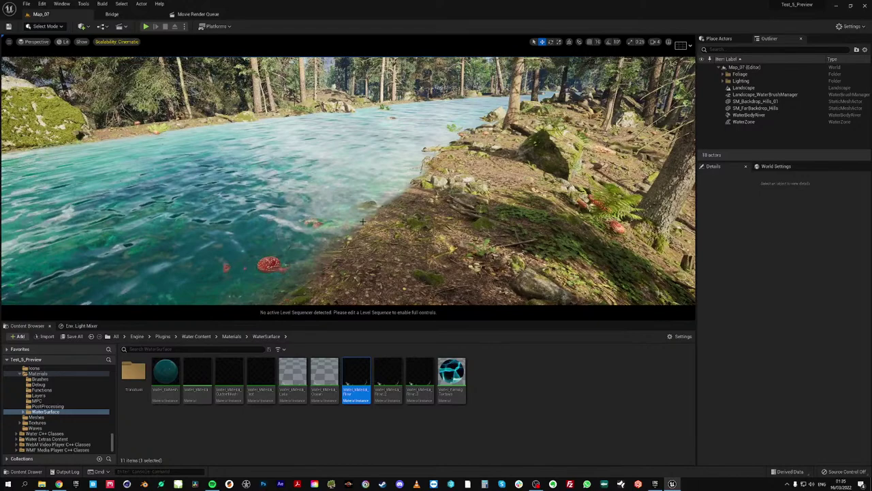
# Reassign the Water_Material_River instance as the water material of WaterBodyRiver
pyautogui.click(749, 116)
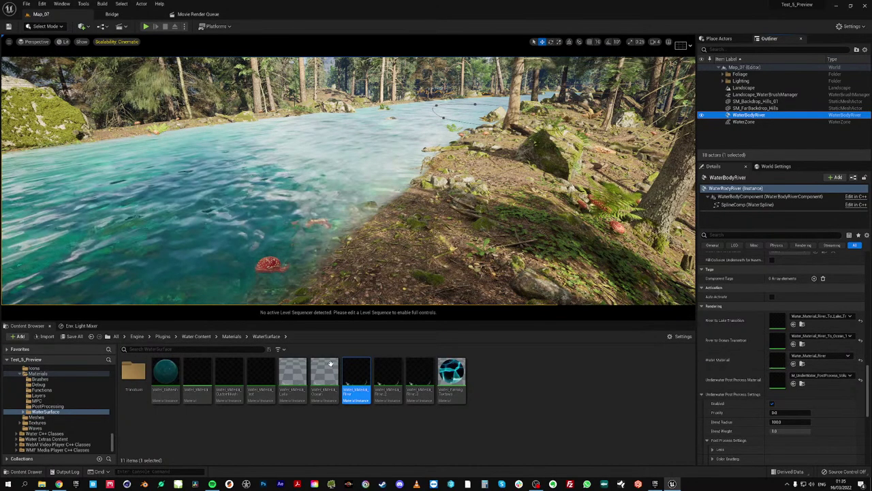
pyautogui.click(357, 372)
pyautogui.click(793, 364)
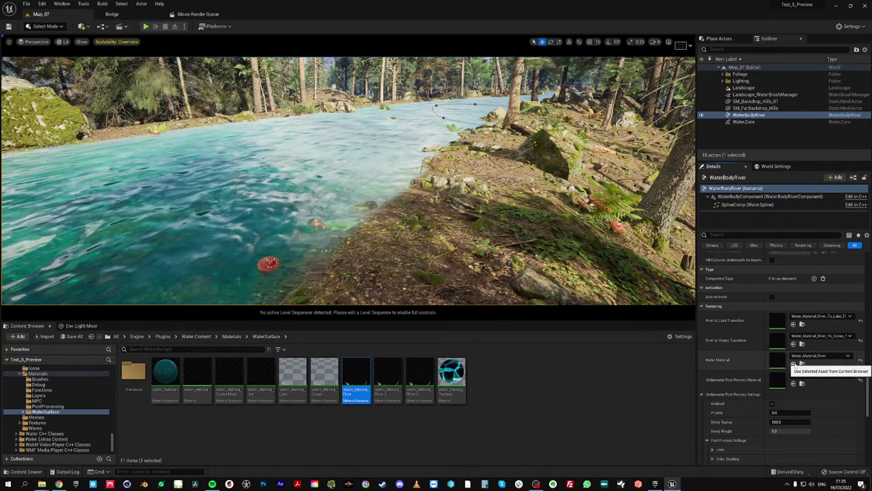
# Play the level again, walking the character along the river to check its surface, and end the session
pyautogui.click(147, 27)
pyautogui.press('w')
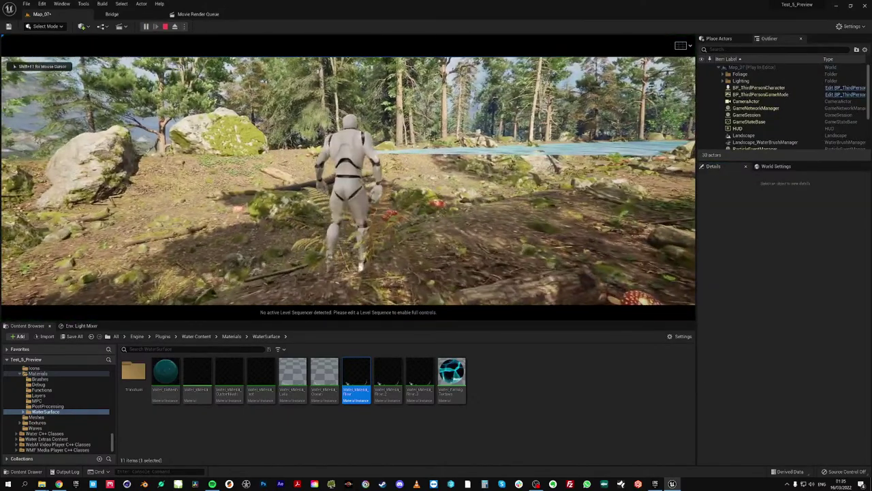
pyautogui.press('s')
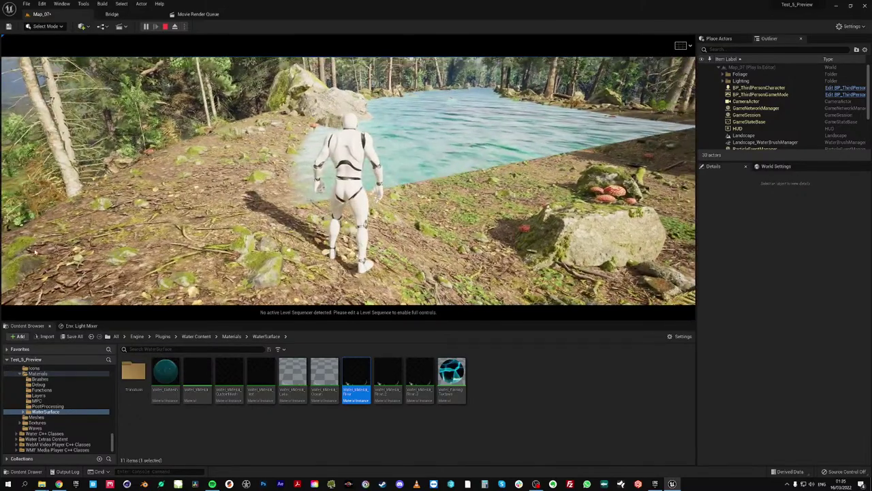
pyautogui.press('Escape')
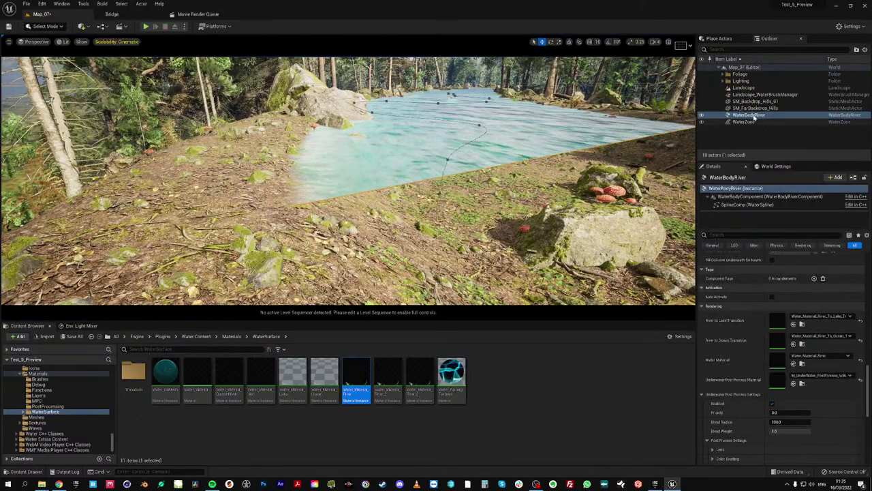
# Save Map_07 with the reassigned river material and close the Unreal Editor
pyautogui.moveTo(546, 164); pyautogui.dragTo(566, 215, button='right')
pyautogui.moveTo(365, 207)
pyautogui.mouseDown(button='right')
pyautogui.moveTo(363, 186)
pyautogui.moveTo(361, 209)
pyautogui.mouseUp(button='right')
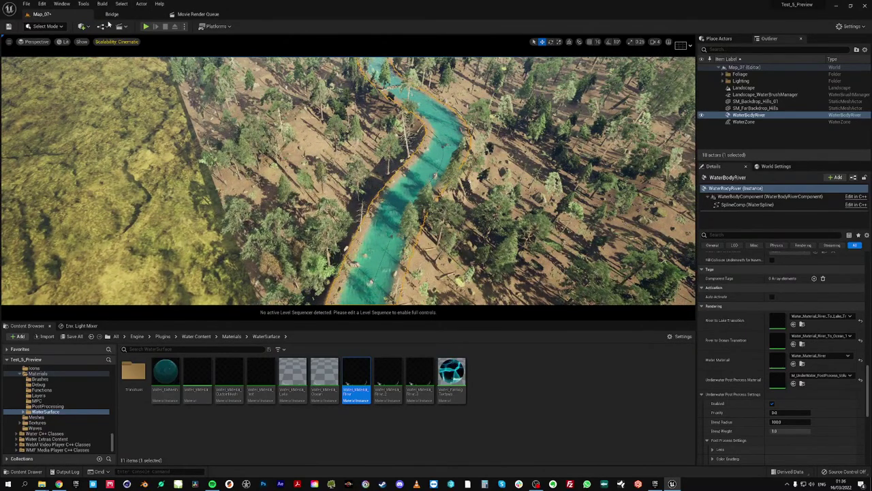
pyautogui.hotkey('ctrl', 's')
pyautogui.click(26, 4)
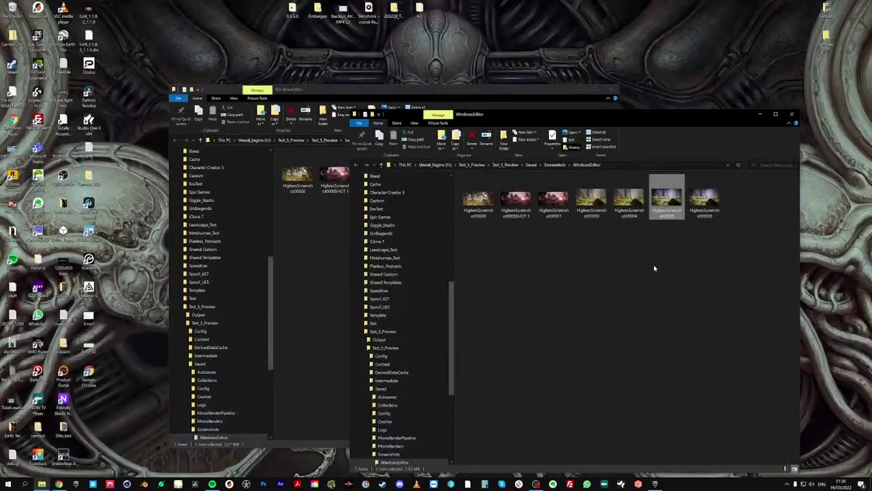
# Switch to the Epic Games Launcher and reopen the Test_5_Preview project from the library
pyautogui.click(655, 484)
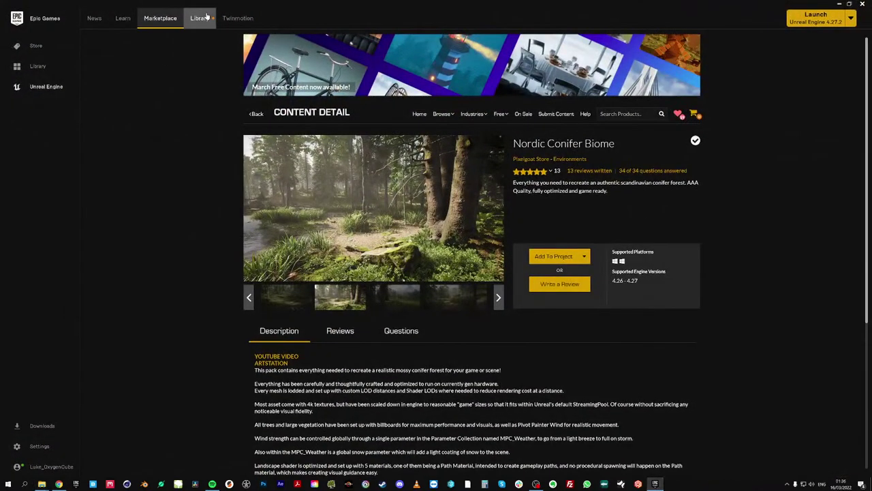
pyautogui.click(206, 15)
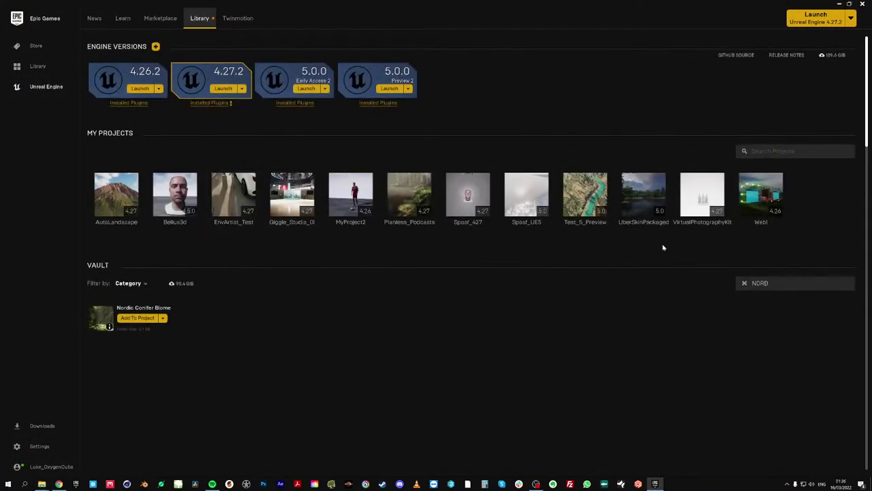
pyautogui.doubleClick(587, 201)
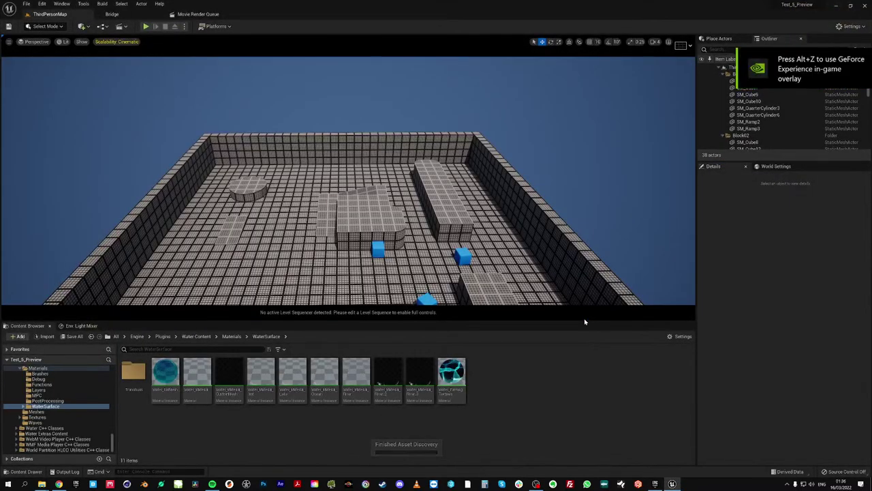
# Load the Map_07 level from the recent levels
pyautogui.click(24, 4)
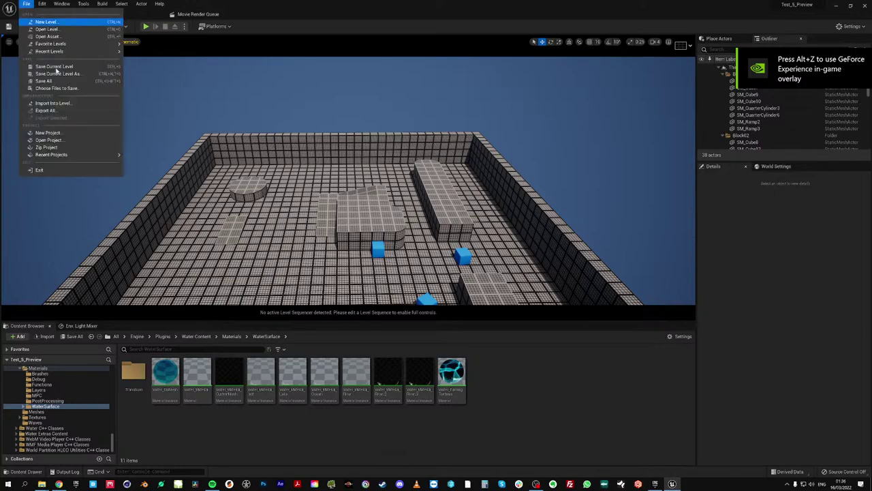
pyautogui.moveTo(60, 46)
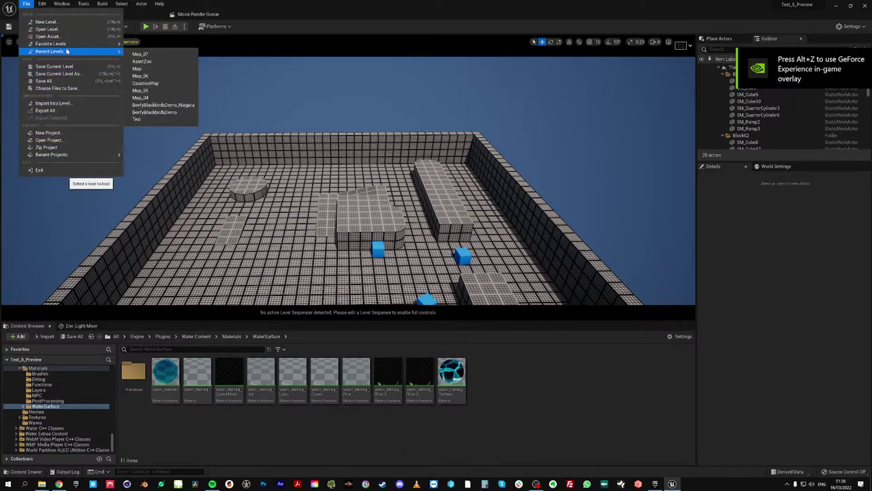
pyautogui.moveTo(91, 51)
pyautogui.click(135, 54)
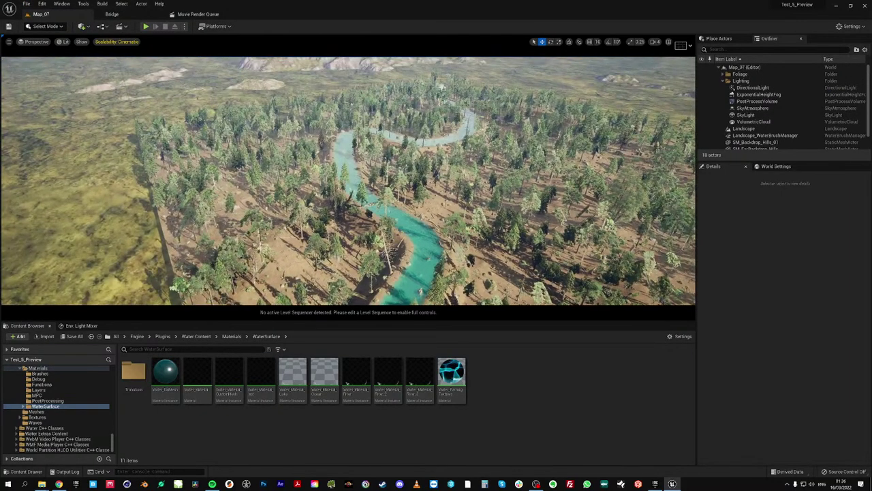
# Delete the WaterBodyRiver and WaterZone actors from the forest level
pyautogui.press('w')
pyautogui.moveTo(349, 181); pyautogui.dragTo(357, 278, button='right')
pyautogui.press('w')
pyautogui.moveTo(347, 204)
pyautogui.mouseDown(button='right')
pyautogui.moveTo(348, 179)
pyautogui.moveTo(355, 222)
pyautogui.moveTo(349, 217)
pyautogui.mouseUp(button='right')
pyautogui.press('e')
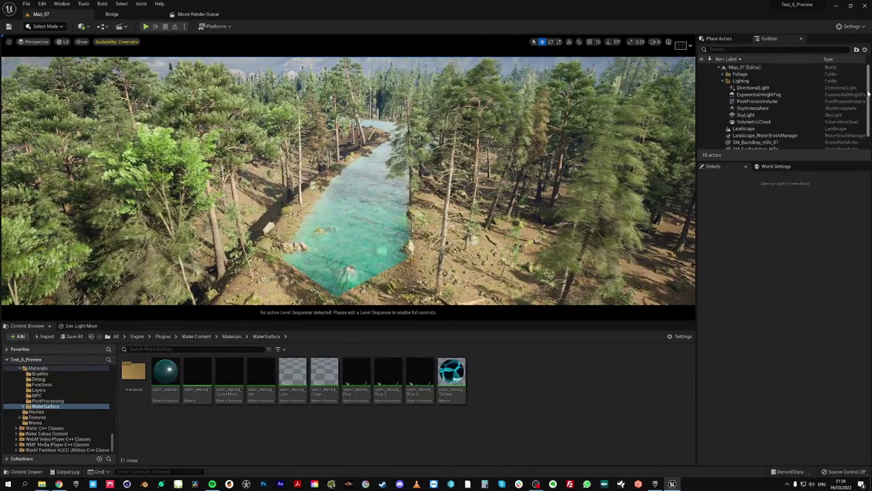
pyautogui.scroll(-1, 757, 136)
pyautogui.click(758, 140)
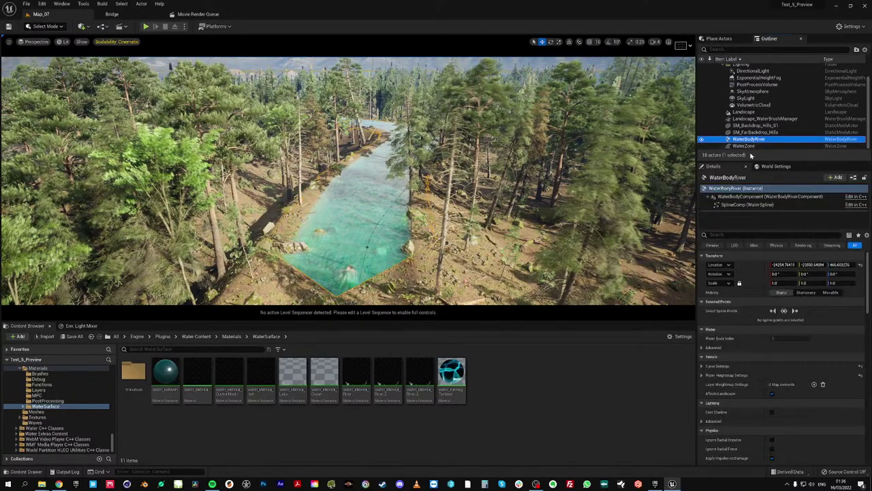
pyautogui.press('Delete')
pyautogui.click(748, 147)
pyautogui.press('Delete')
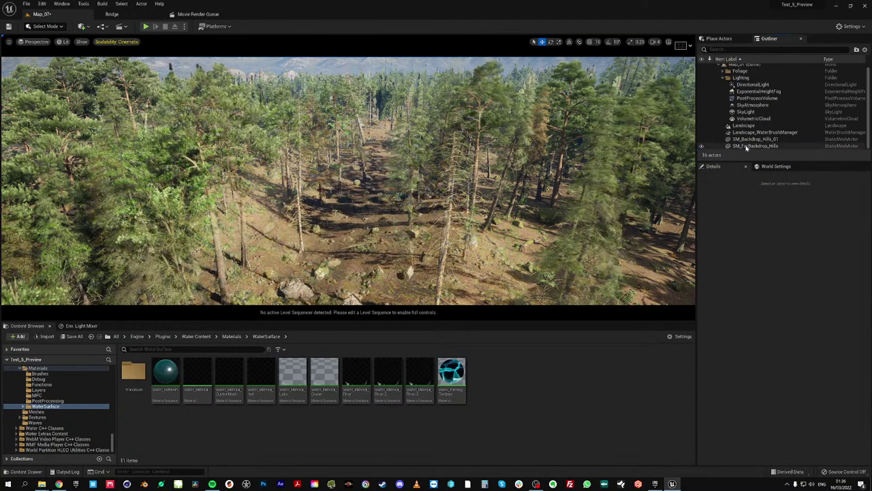
# Find the Water Body River actor by searching "river" and place it near the corner of the forest landscape
pyautogui.moveTo(351, 236); pyautogui.dragTo(278, 281, button='right')
pyautogui.press('w')
pyautogui.press('s')
pyautogui.moveTo(347, 222); pyautogui.dragTo(347, 231, button='right')
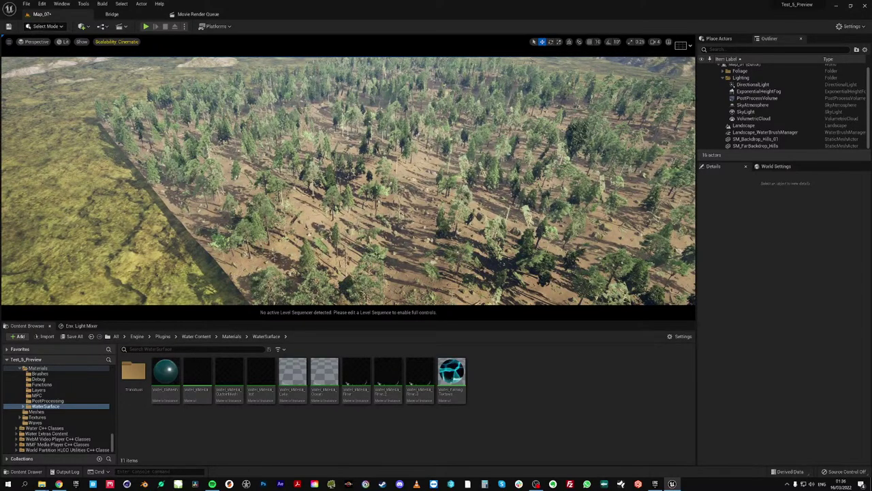
pyautogui.click(720, 39)
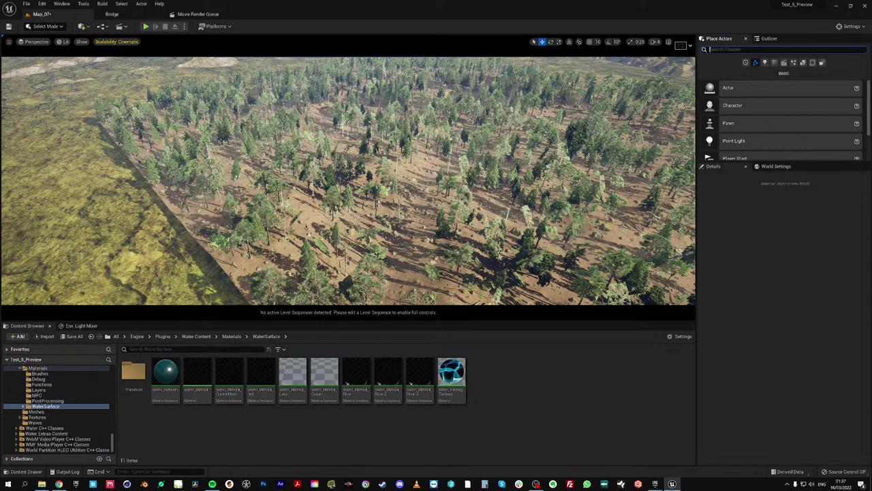
pyautogui.write('rive')
pyautogui.write('r')
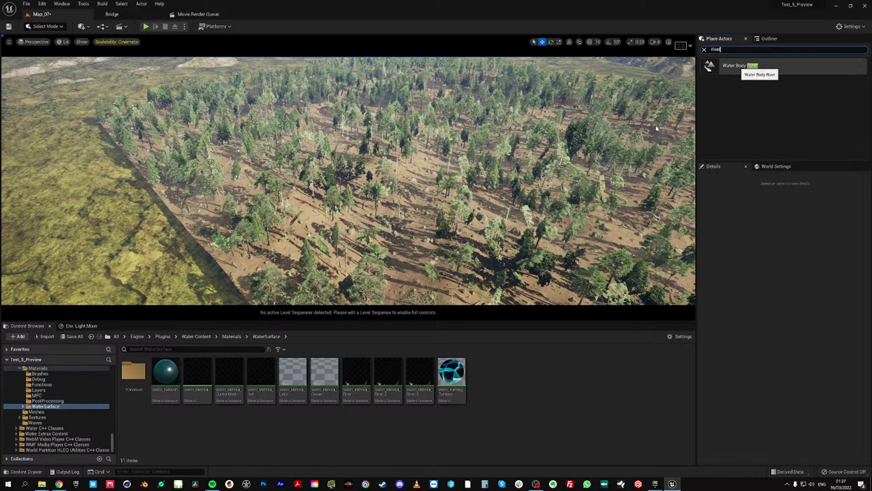
pyautogui.moveTo(648, 134); pyautogui.dragTo(574, 203, button='right')
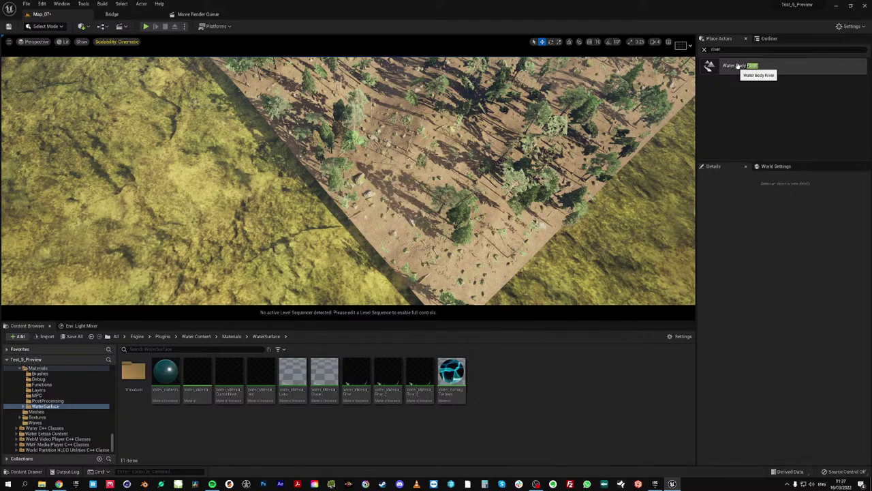
pyautogui.moveTo(738, 67); pyautogui.dragTo(454, 221)
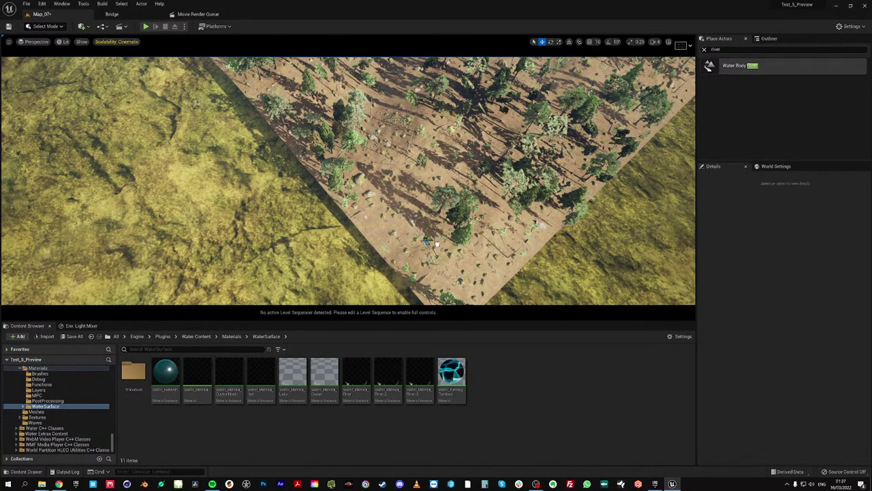
pyautogui.moveTo(440, 249); pyautogui.dragTo(440, 248)
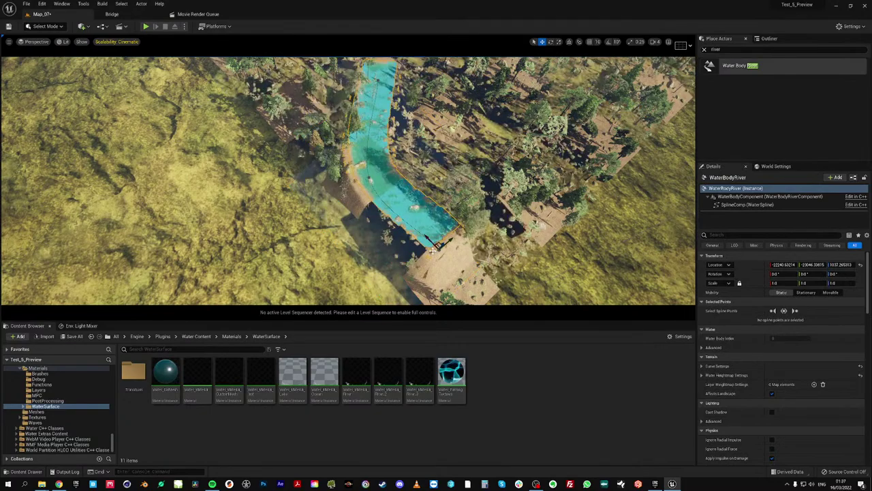
# Lower the new river into the terrain to a Z location of about -1066 and start a play test above it
pyautogui.moveTo(440, 248); pyautogui.dragTo(453, 227, button='right')
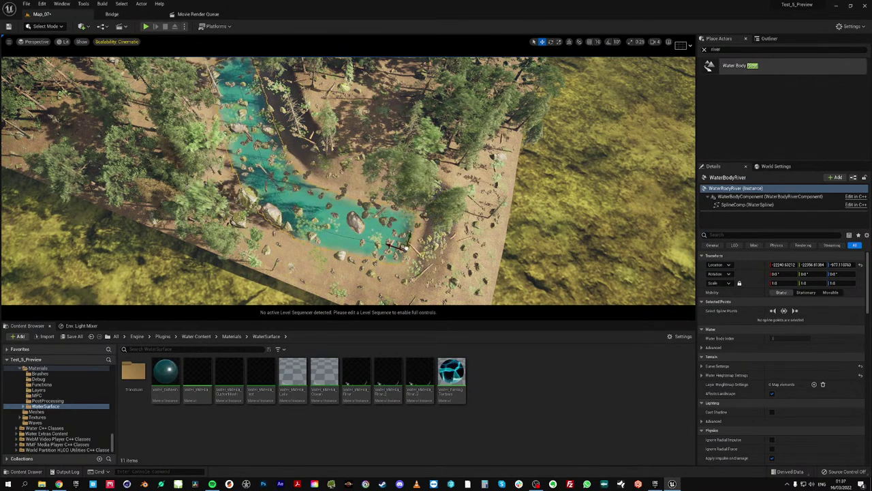
pyautogui.moveTo(336, 214); pyautogui.dragTo(289, 196, button='right')
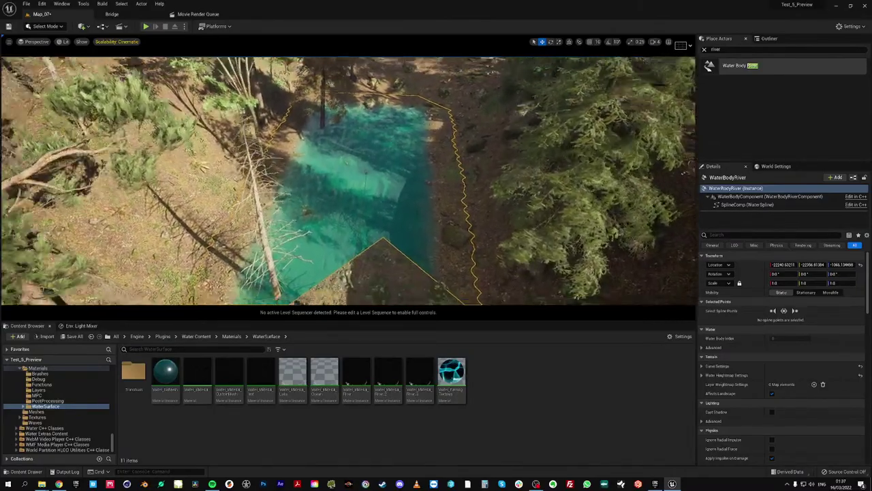
pyautogui.click(145, 27)
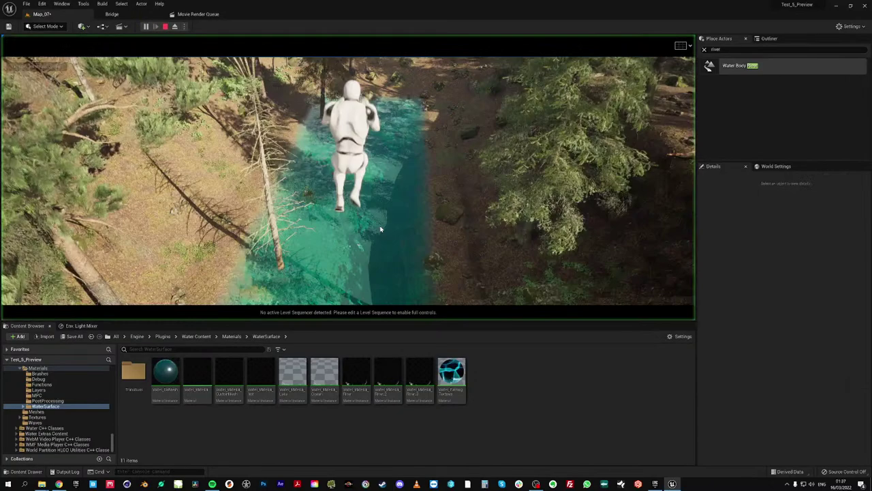
# Run the character through the river and across the forest floor to check the water, and end the play test
pyautogui.press('w')
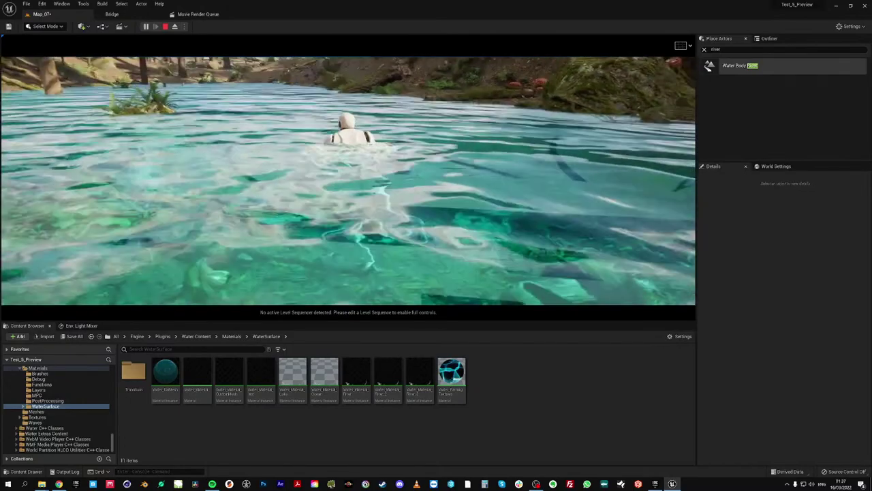
pyautogui.press('w')
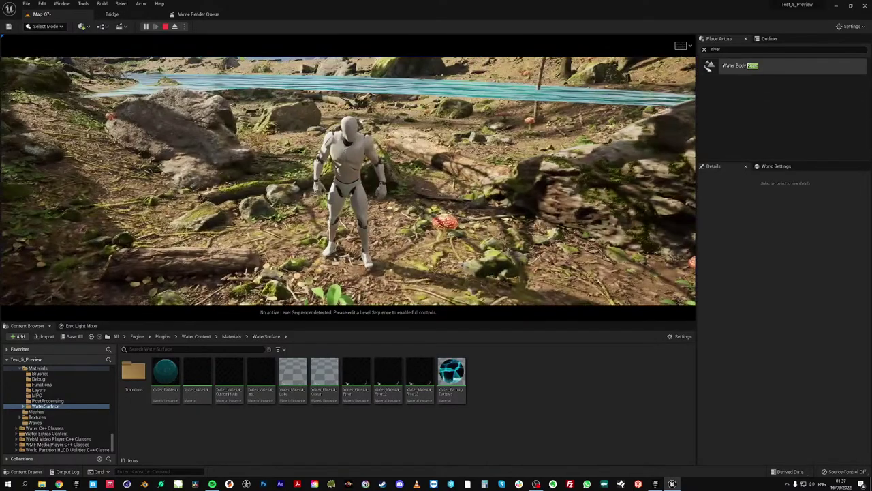
pyautogui.press('w')
pyautogui.press('w')
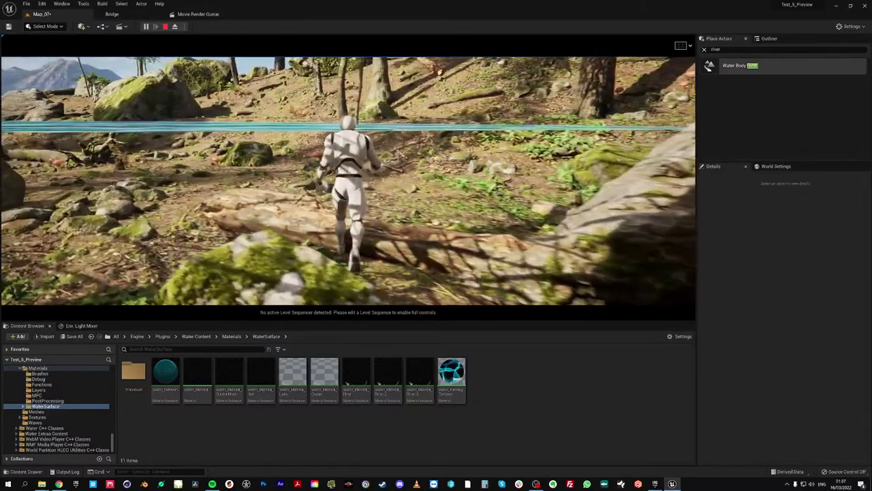
pyautogui.press('w')
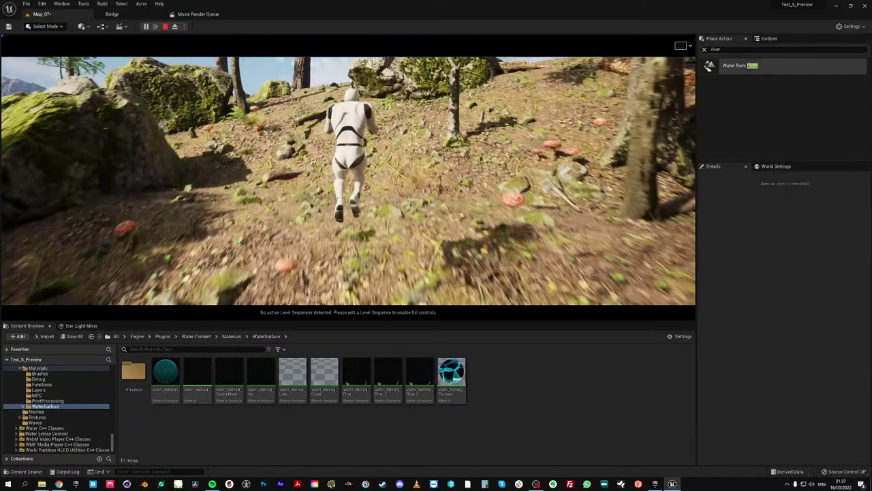
pyautogui.press('w')
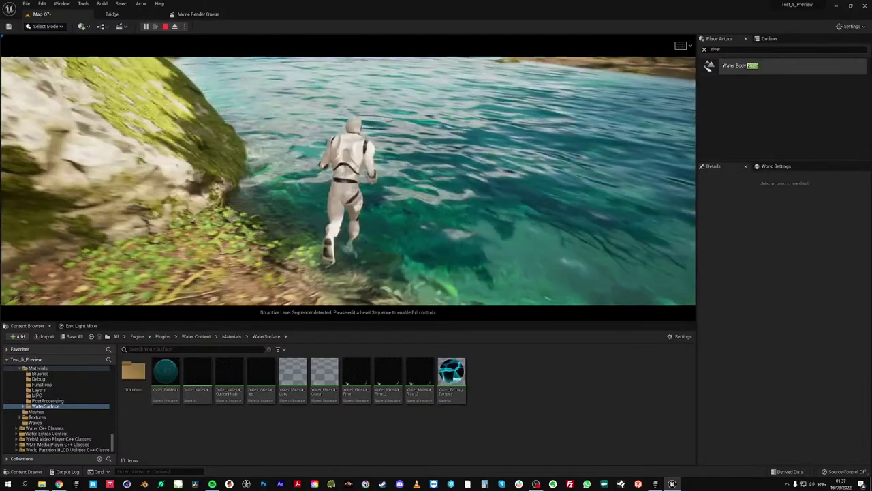
pyautogui.press('Escape')
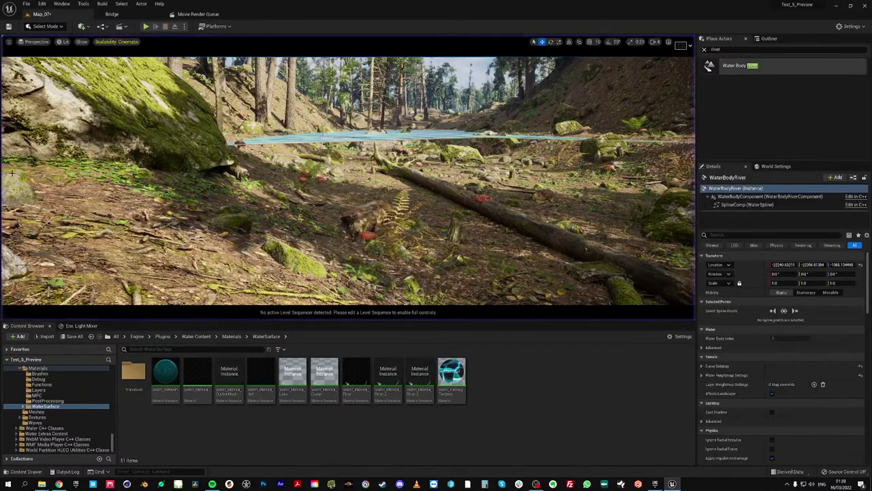
# Create a new Empty Level and discard the unsaved changes to Map_07
pyautogui.click(25, 4)
pyautogui.click(39, 21)
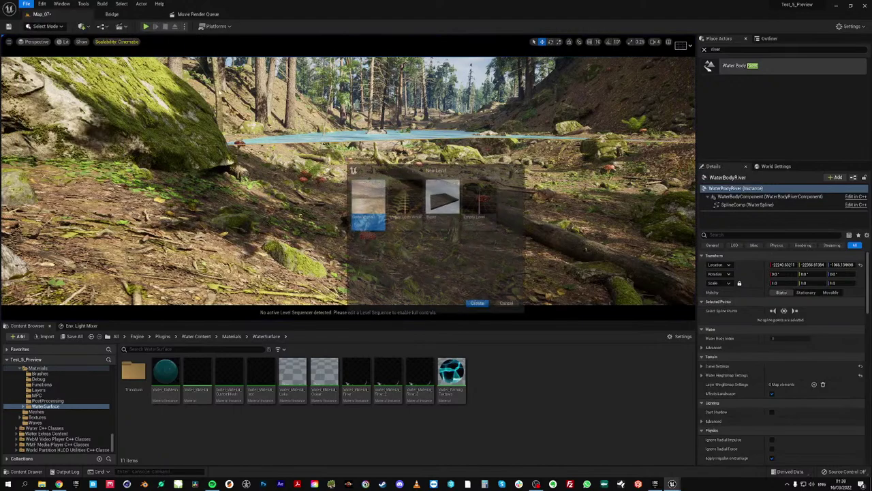
pyautogui.click(478, 197)
pyautogui.click(478, 305)
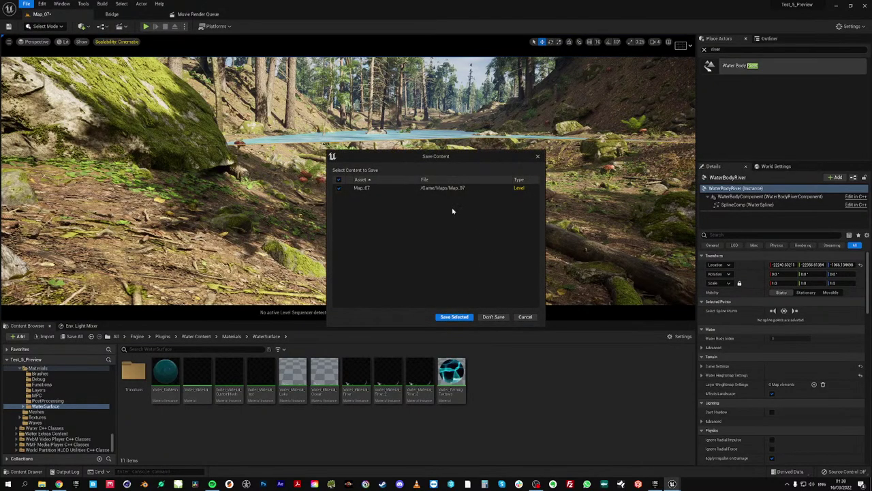
pyautogui.click(493, 317)
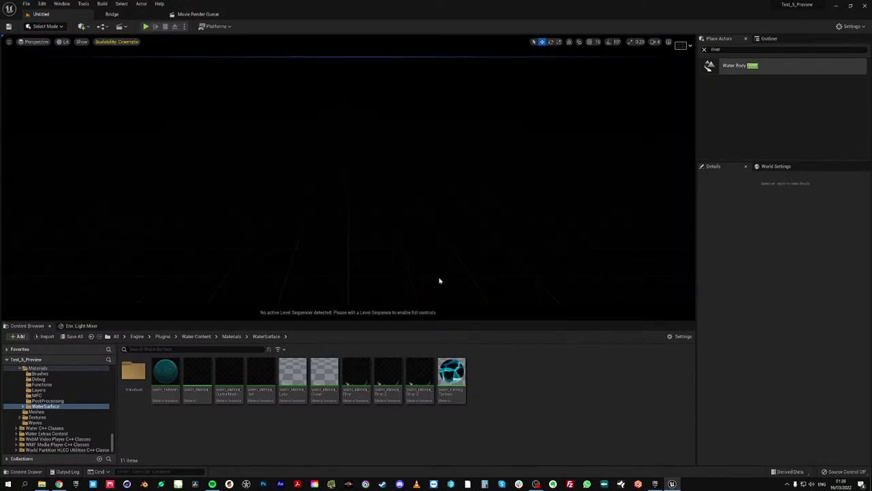
# Create a new landscape with the conifer biome material and edit layers disabled
pyautogui.click(34, 26)
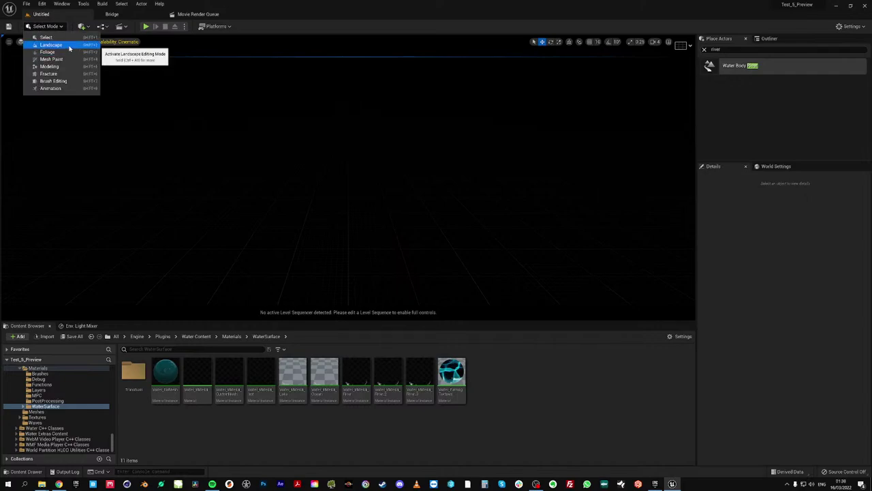
pyautogui.click(69, 47)
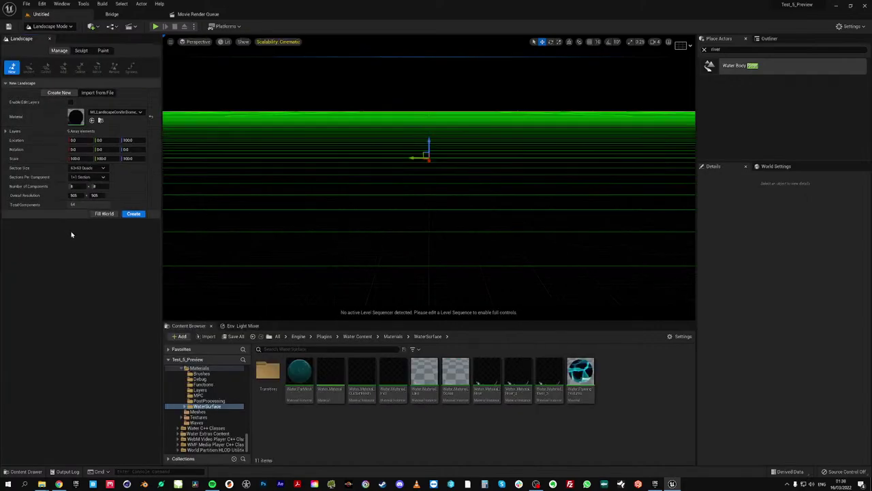
pyautogui.click(130, 215)
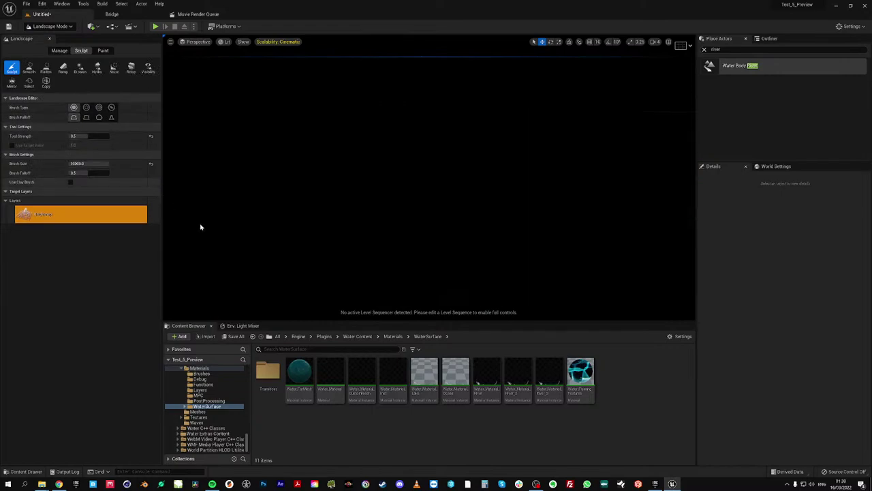
# Light the level by adding a sky light, atmospheric light, sky atmosphere, volumetric cloud and height fog
pyautogui.click(251, 327)
pyautogui.click(297, 338)
pyautogui.click(323, 340)
pyautogui.click(354, 340)
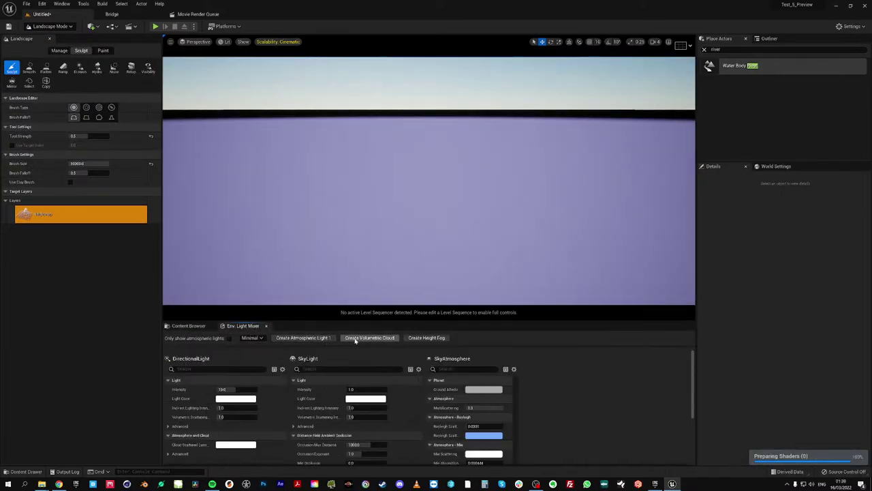
pyautogui.click(357, 340)
pyautogui.click(364, 337)
# Place a Water Body River on the landscape without edit layers and inspect it in Select mode
pyautogui.moveTo(422, 189)
pyautogui.mouseDown(button='right')
pyautogui.moveTo(416, 204)
pyautogui.moveTo(413, 176)
pyautogui.mouseUp(button='right')
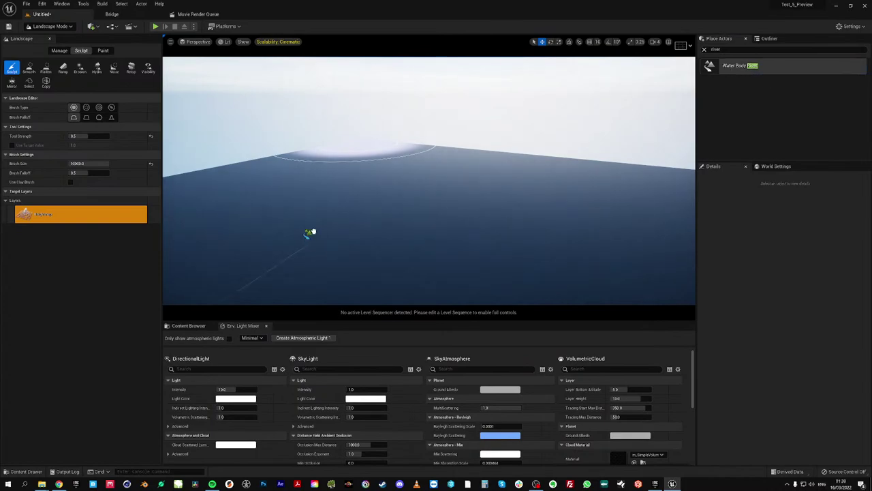
pyautogui.moveTo(314, 232); pyautogui.dragTo(319, 222)
pyautogui.moveTo(354, 184)
pyautogui.mouseDown(button='right')
pyautogui.moveTo(273, 186)
pyautogui.moveTo(275, 196)
pyautogui.moveTo(311, 204)
pyautogui.moveTo(314, 220)
pyautogui.moveTo(255, 218)
pyautogui.mouseUp(button='right')
pyautogui.press('w')
pyautogui.press('d')
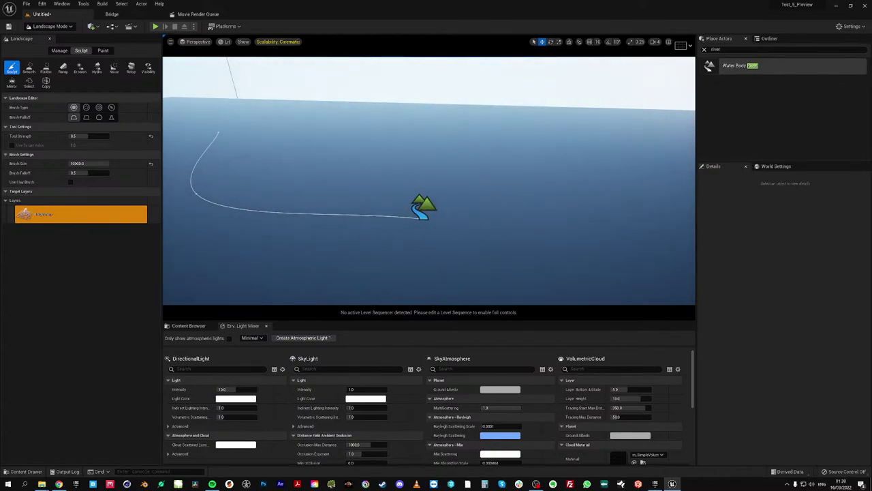
pyautogui.moveTo(323, 191); pyautogui.dragTo(325, 191, button='right')
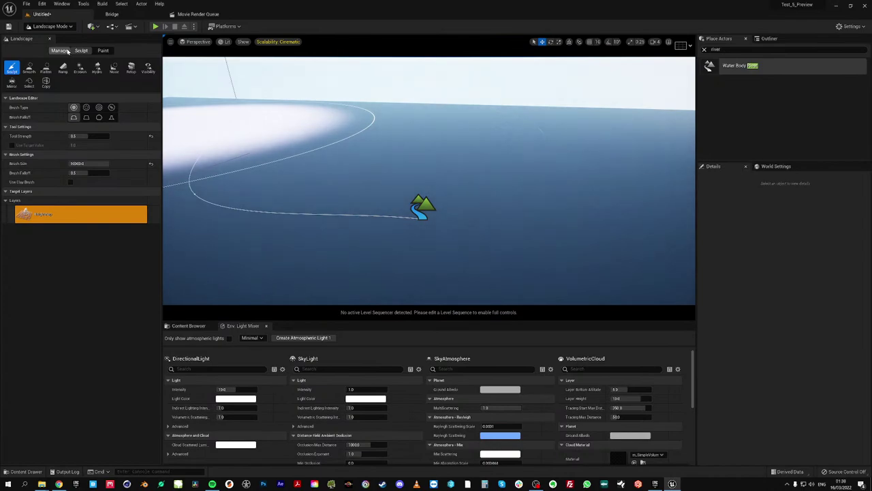
pyautogui.click(52, 27)
pyautogui.click(45, 37)
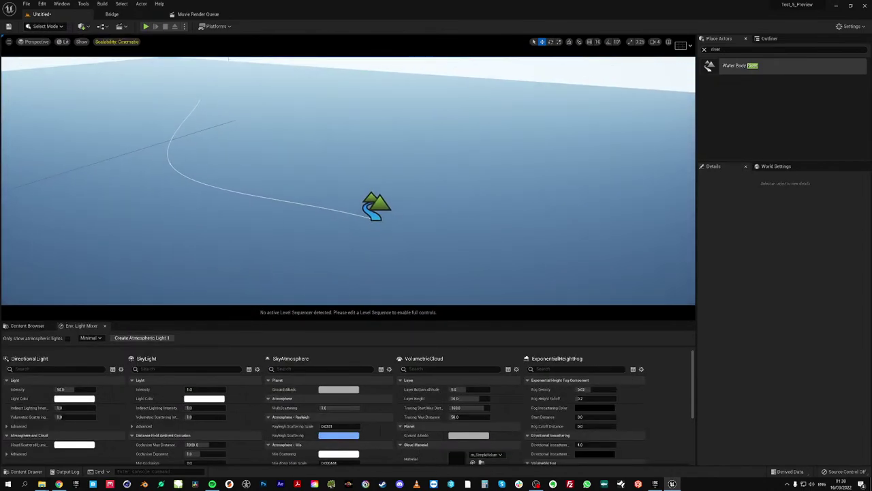
pyautogui.press('w')
pyautogui.moveTo(349, 180)
pyautogui.mouseDown(button='right')
pyautogui.moveTo(341, 164)
pyautogui.moveTo(361, 140)
pyautogui.moveTo(341, 198)
pyautogui.moveTo(344, 160)
pyautogui.moveTo(346, 198)
pyautogui.moveTo(347, 184)
pyautogui.mouseUp(button='right')
pyautogui.press('s')
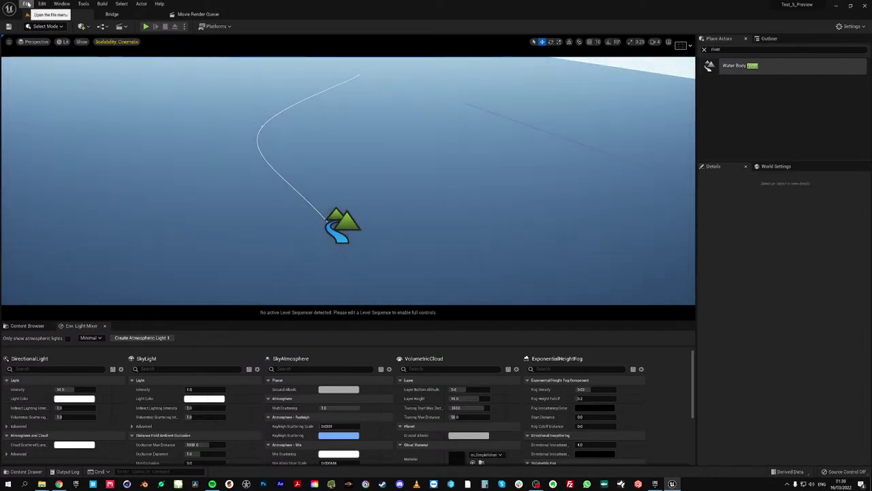
# Replace the untitled test level with another new Empty Level without saving it
pyautogui.click(26, 4)
pyautogui.click(42, 22)
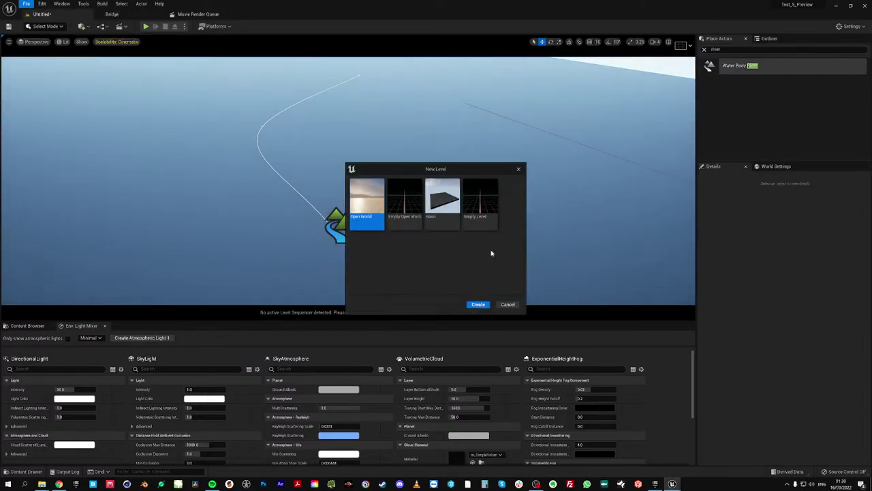
pyautogui.click(486, 306)
pyautogui.click(493, 318)
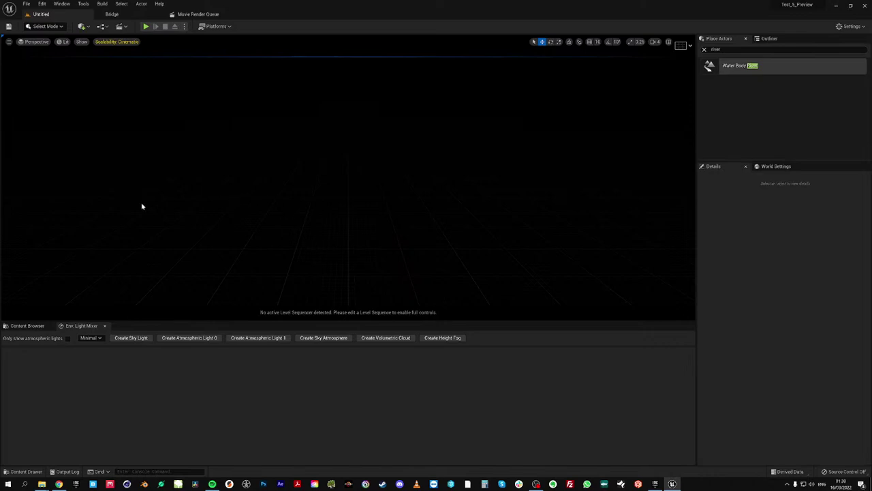
# Add a sky light, atmospheric light 0, sky atmosphere, volumetric cloud and height fog to the empty level
pyautogui.click(117, 340)
pyautogui.click(141, 340)
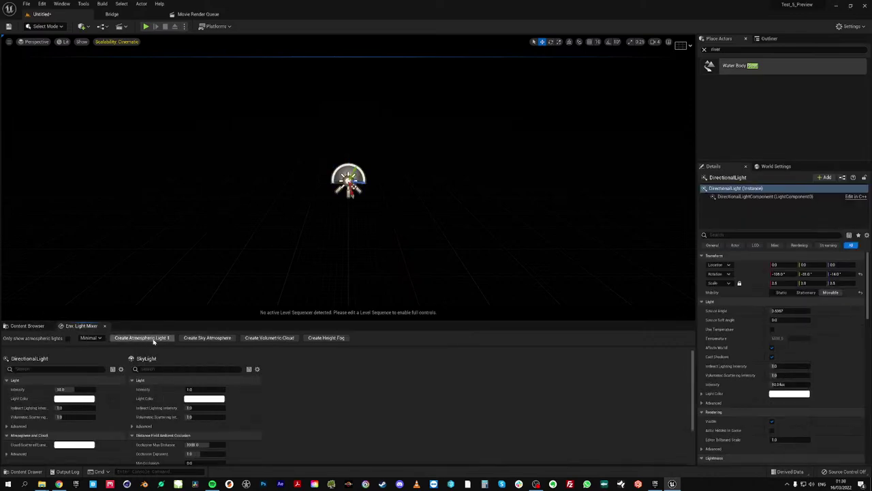
pyautogui.click(206, 338)
pyautogui.click(211, 338)
pyautogui.click(208, 338)
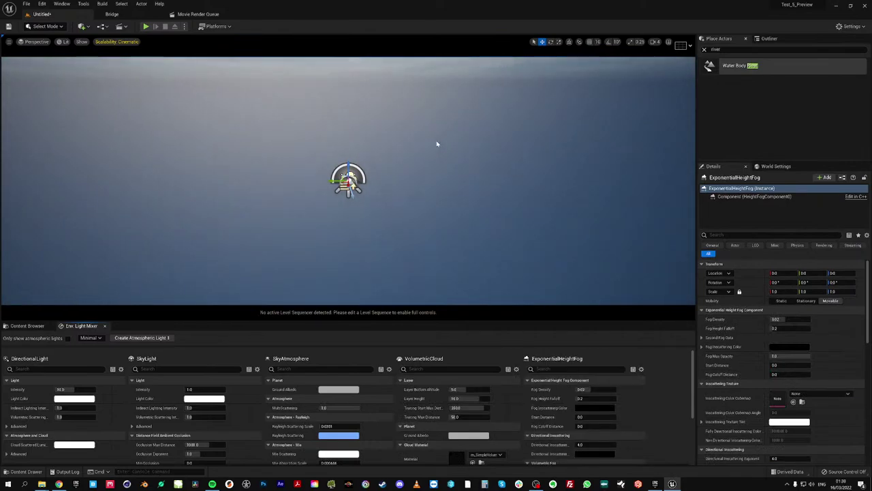
# Create a new landscape with Enable Edit Layers turned on and the conifer biome material
pyautogui.click(46, 27)
pyautogui.click(52, 45)
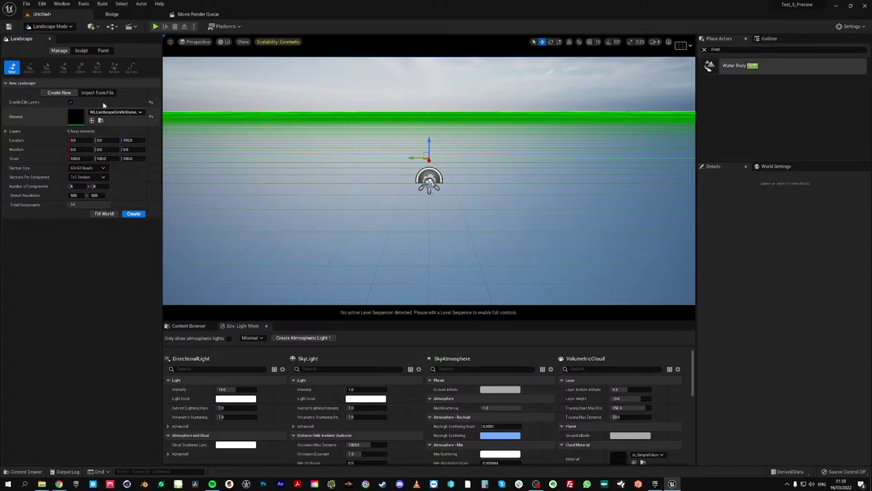
pyautogui.click(134, 214)
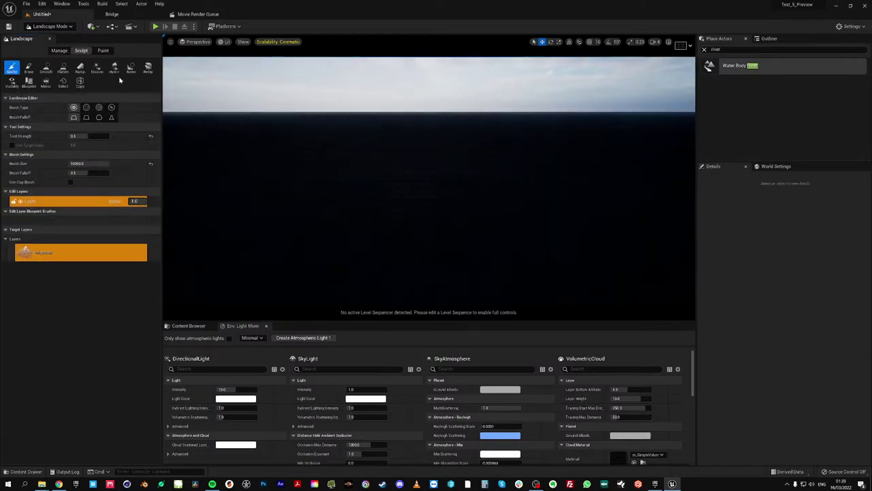
# Assign the matching layer info assets to the landscape's Mulch, Moss, Grass, MudLeaves and Path paint layers
pyautogui.click(68, 251)
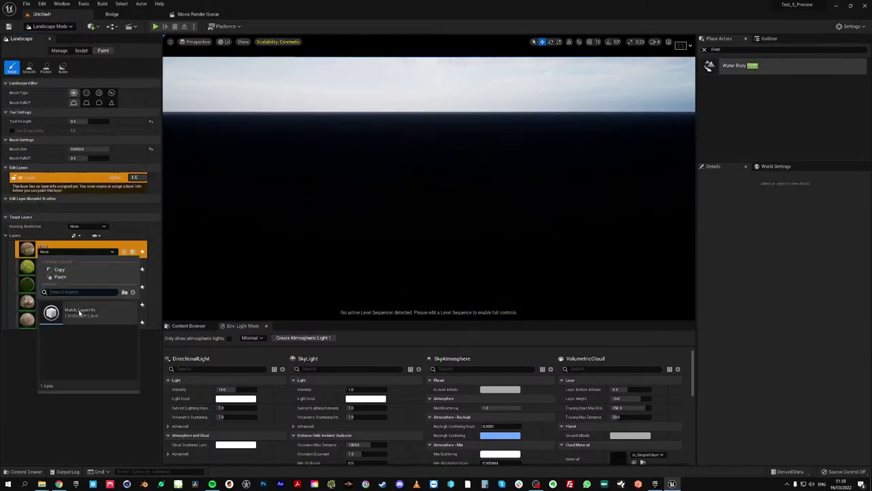
pyautogui.click(78, 315)
pyautogui.click(75, 261)
pyautogui.click(78, 321)
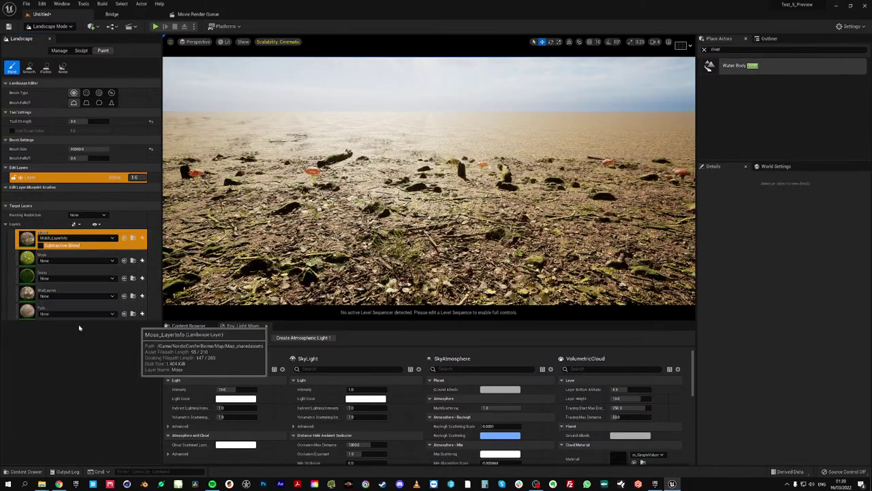
pyautogui.click(75, 278)
pyautogui.click(79, 342)
pyautogui.click(60, 301)
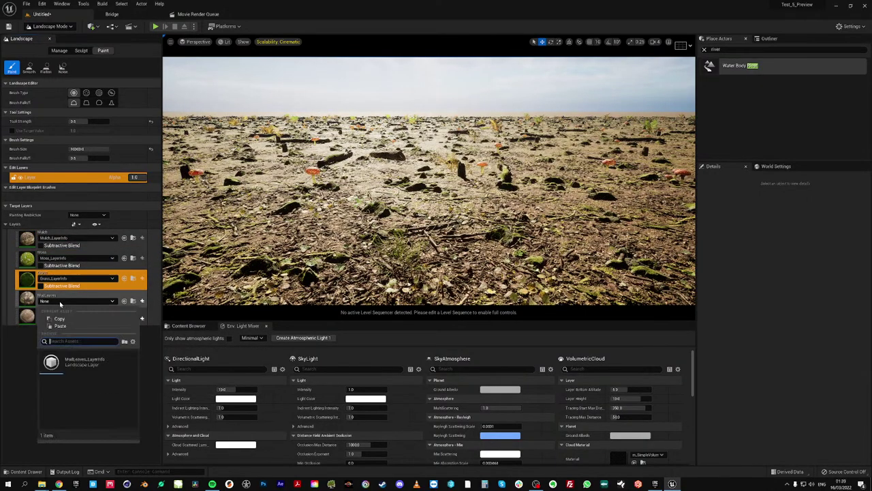
pyautogui.click(76, 361)
pyautogui.click(60, 322)
pyautogui.click(78, 382)
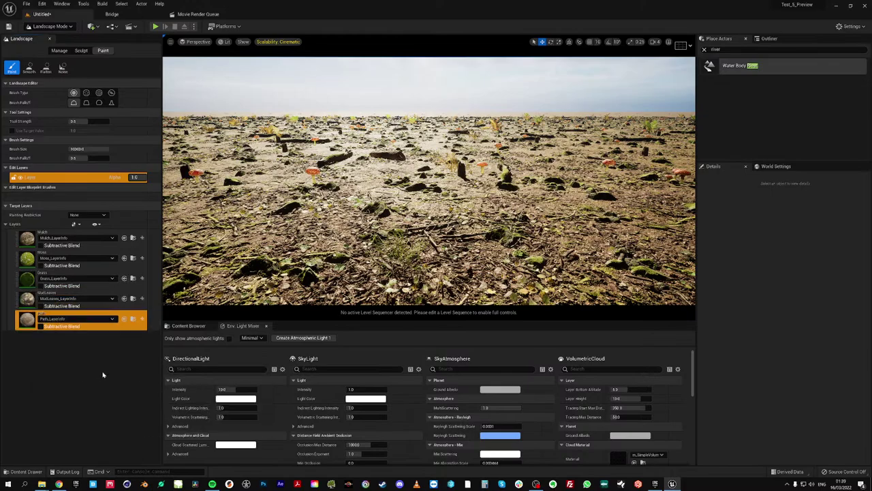
# Place a Water Body River on the landscape in Select mode and move it near a corner of the terrain
pyautogui.moveTo(345, 151)
pyautogui.mouseDown(button='right')
pyautogui.moveTo(374, 167)
pyautogui.moveTo(344, 151)
pyautogui.mouseUp(button='right')
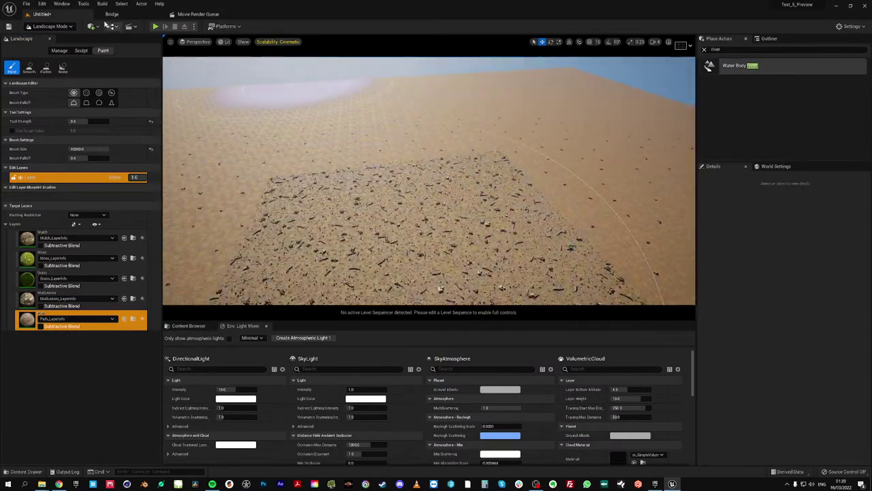
pyautogui.click(58, 26)
pyautogui.click(47, 37)
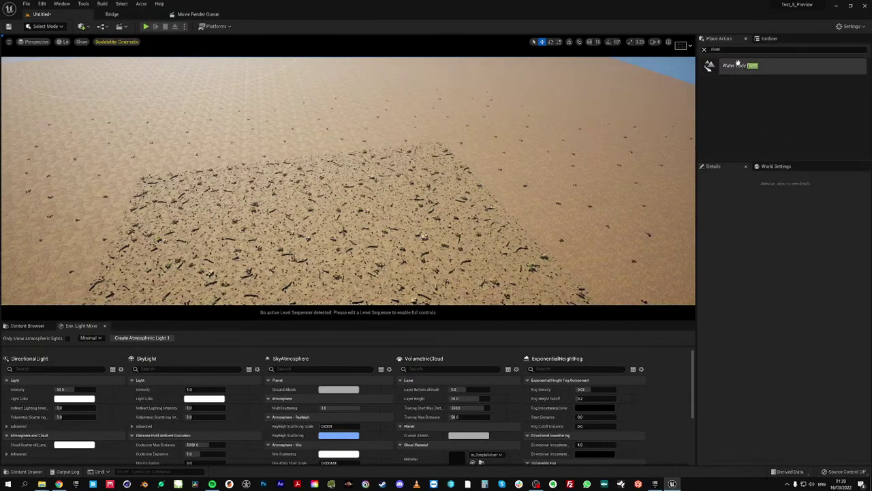
pyautogui.moveTo(411, 178); pyautogui.dragTo(398, 179)
pyautogui.moveTo(414, 213)
pyautogui.mouseDown(button='right')
pyautogui.moveTo(421, 262)
pyautogui.moveTo(392, 268)
pyautogui.moveTo(388, 285)
pyautogui.moveTo(414, 212)
pyautogui.mouseUp(button='right')
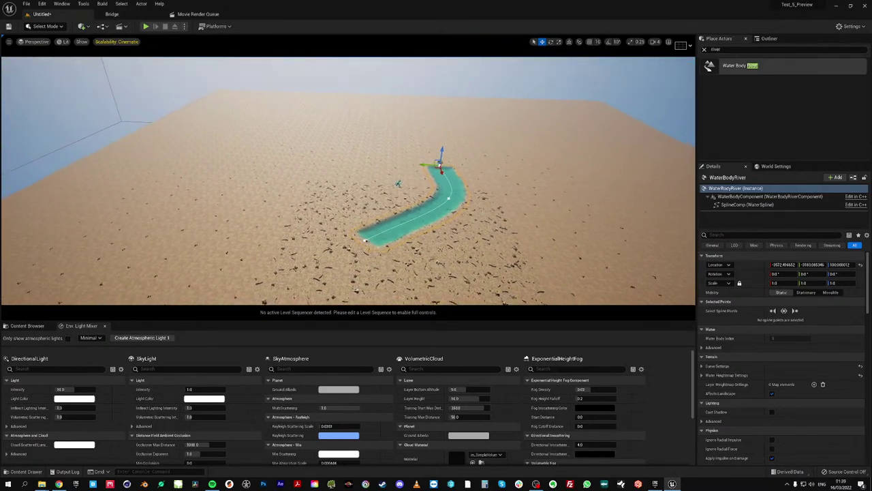
pyautogui.moveTo(414, 212); pyautogui.dragTo(414, 213, button='right')
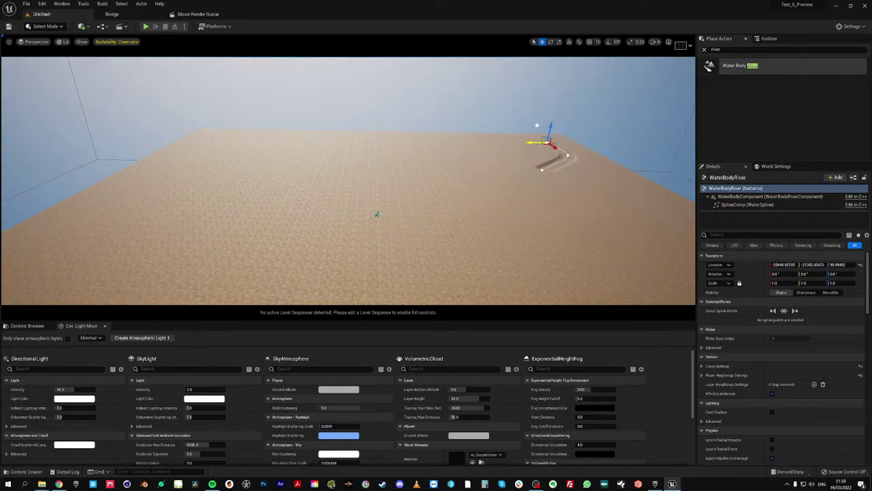
pyautogui.moveTo(414, 212); pyautogui.dragTo(413, 213, button='right')
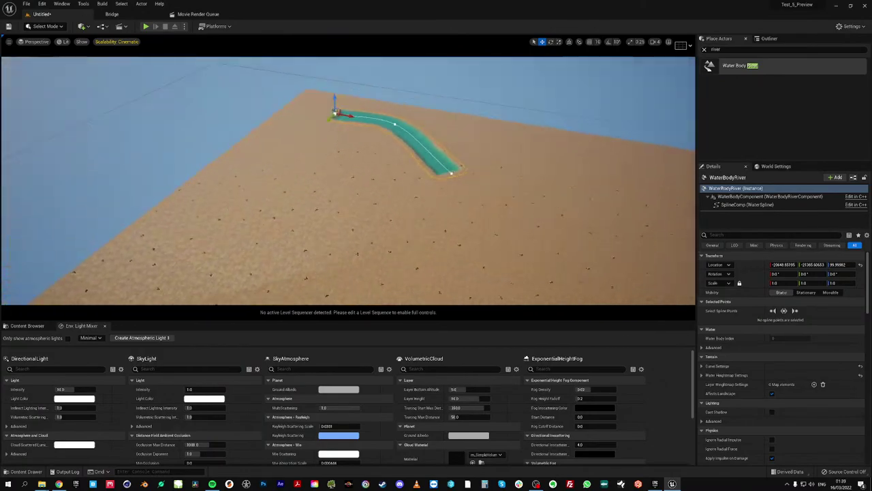
# Delete the river from the landscape and frame the whole terrain from above
pyautogui.moveTo(387, 167)
pyautogui.mouseDown(button='right')
pyautogui.moveTo(356, 184)
pyautogui.moveTo(399, 189)
pyautogui.moveTo(393, 176)
pyautogui.mouseUp(button='right')
pyautogui.press('Delete')
pyautogui.click(46, 26)
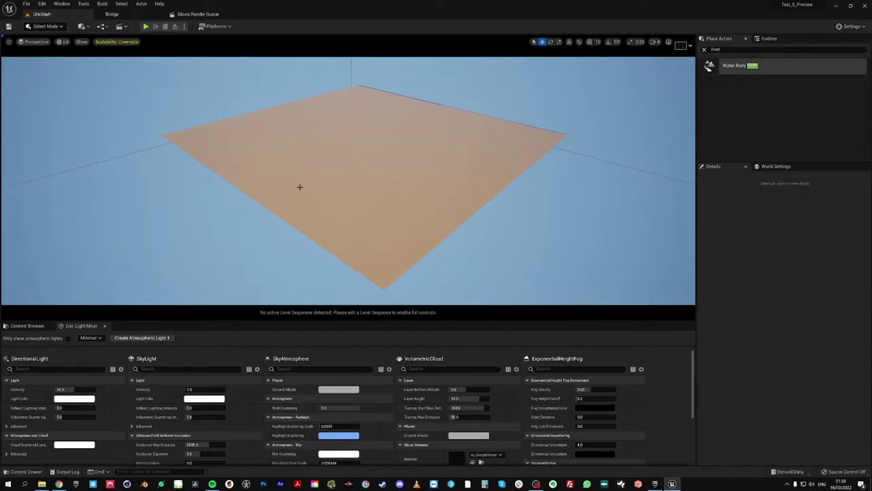
pyautogui.moveTo(393, 176); pyautogui.dragTo(398, 163, button='right')
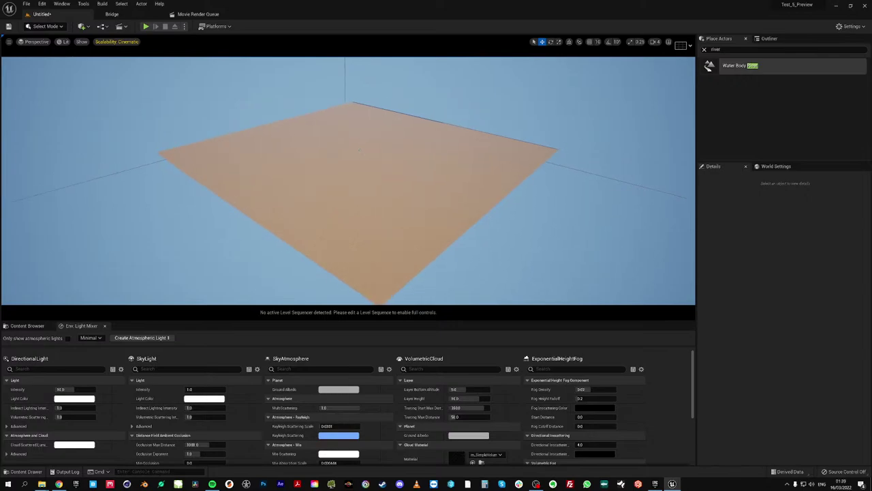
# Switch to Landscape mode and sculpt mountains along the terrain's outer edges on the Layer edit layer using the alpha texture brush
pyautogui.click(47, 28)
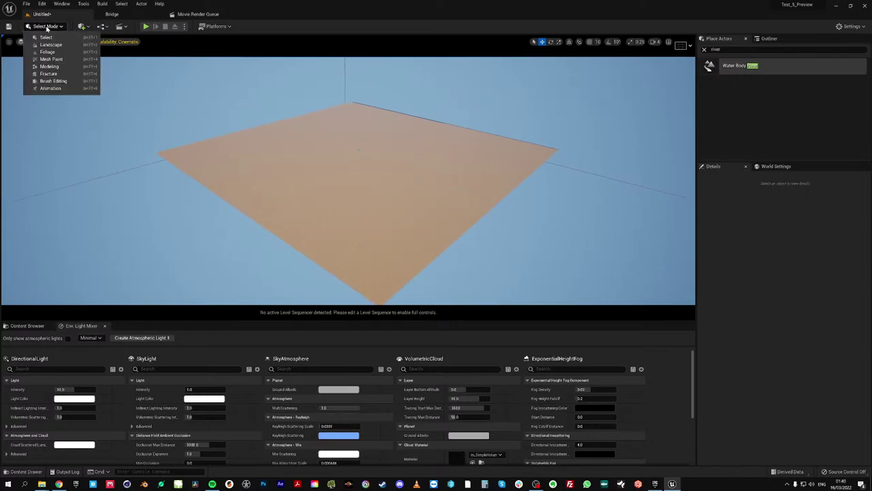
pyautogui.click(54, 46)
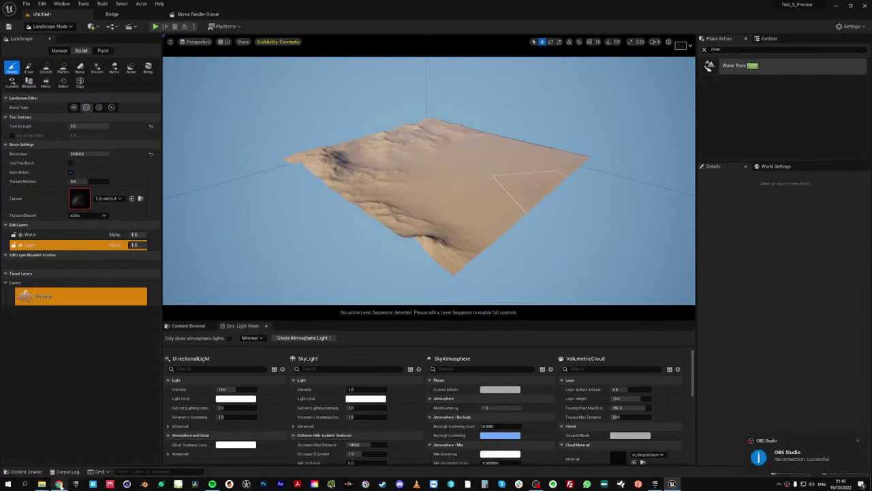
# Check the live stream's status in YouTube Studio and OBS, and return to the Unreal level
pyautogui.moveTo(59, 485)
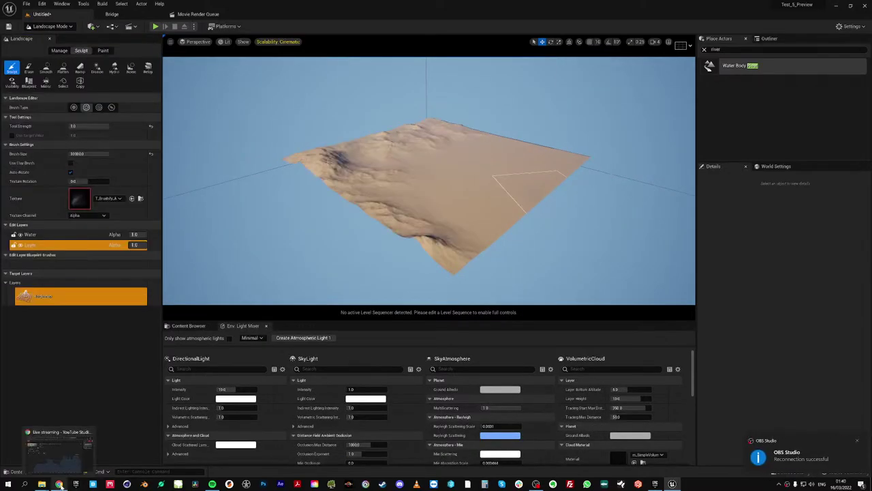
pyautogui.click(60, 484)
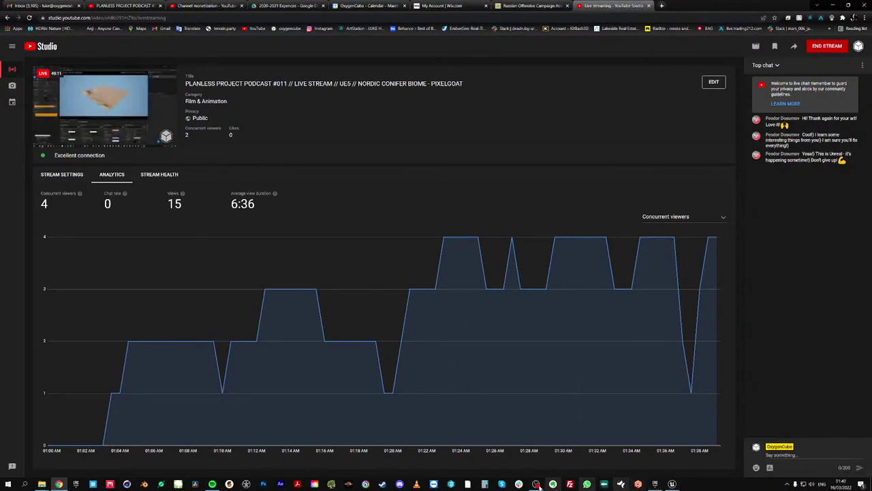
pyautogui.click(536, 485)
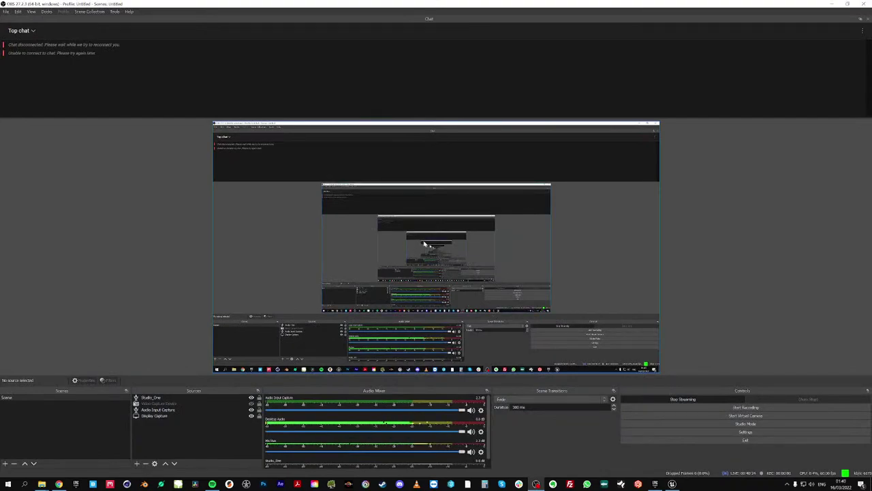
pyautogui.click(831, 6)
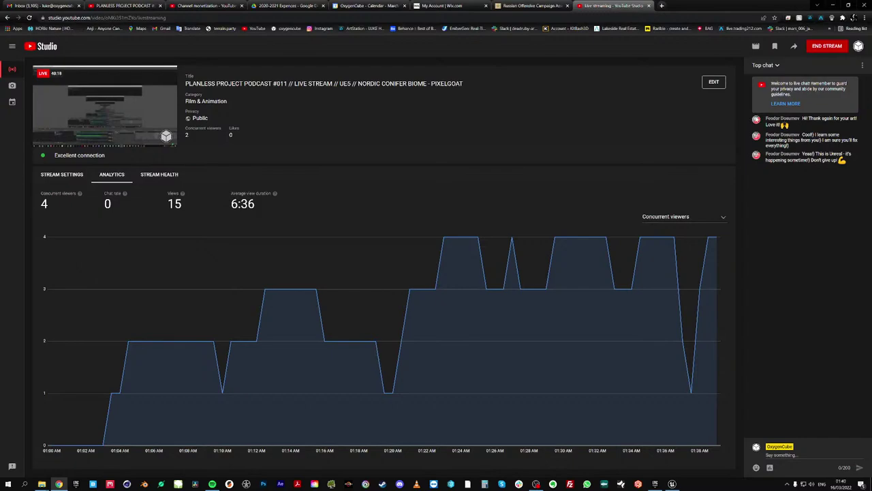
pyautogui.click(837, 6)
# Set the brush's texture channel to Red and sculpt a mountain ridge along the side edge beside the existing mountains, redoing the first stroke
pyautogui.press('w')
pyautogui.moveTo(435, 219); pyautogui.dragTo(471, 219, button='right')
pyautogui.moveTo(430, 181); pyautogui.dragTo(352, 176, button='right')
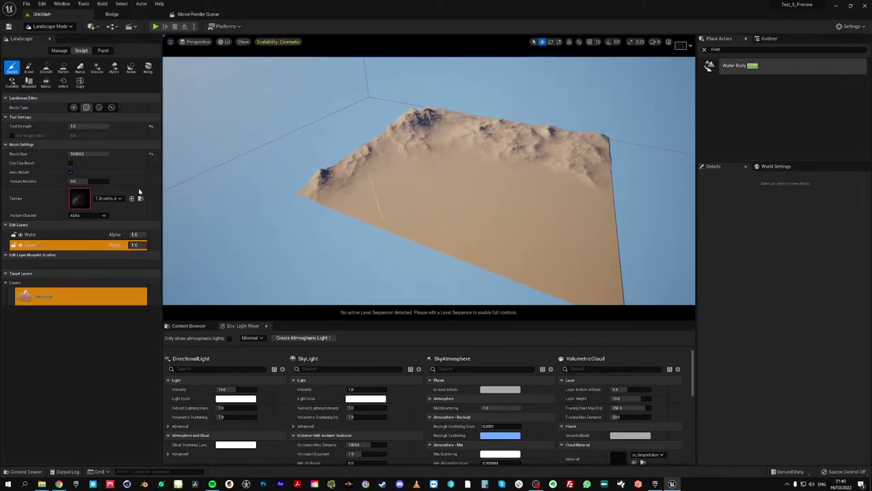
pyautogui.click(96, 199)
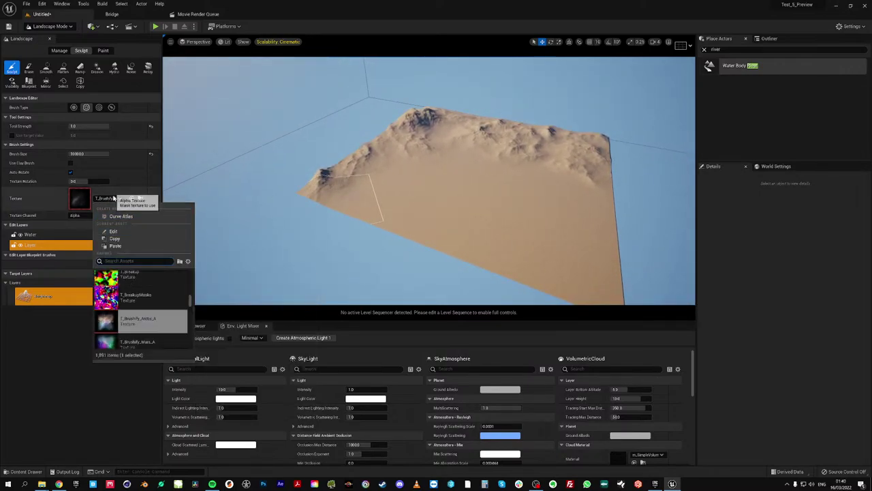
pyautogui.click(88, 215)
pyautogui.click(87, 216)
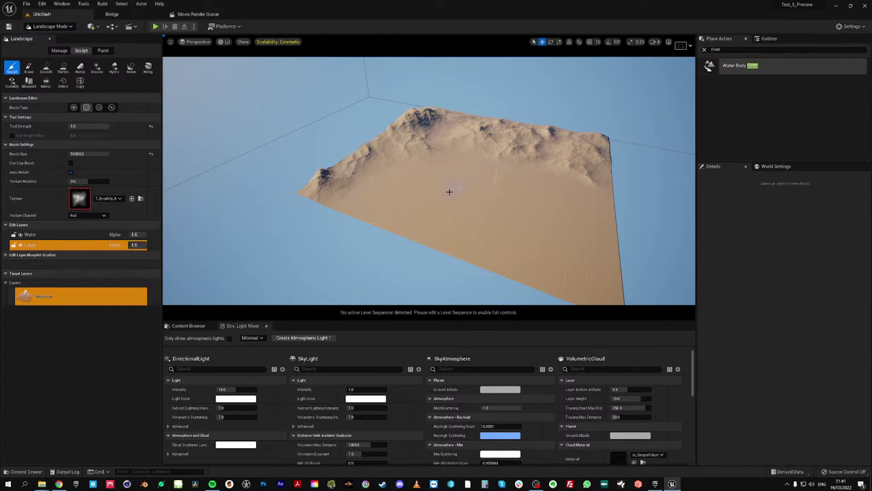
pyautogui.moveTo(357, 194); pyautogui.dragTo(412, 155)
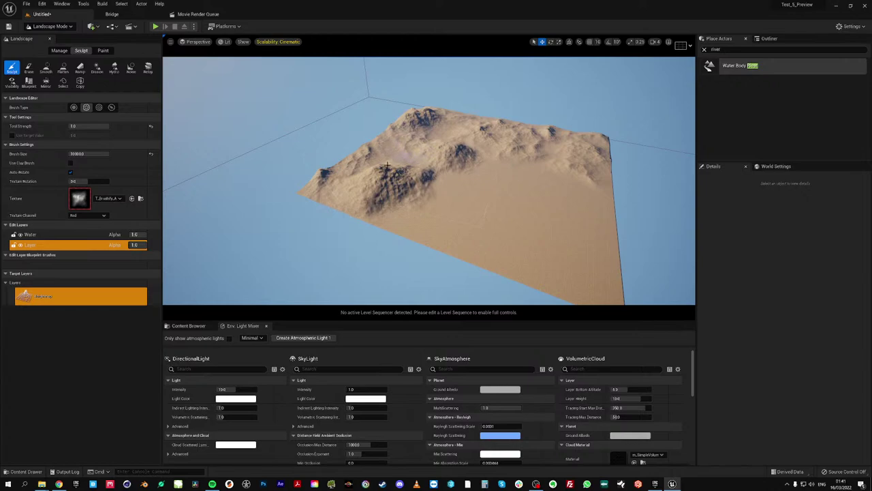
pyautogui.hotkey('ctrl', 'z')
pyautogui.moveTo(365, 160); pyautogui.dragTo(355, 213)
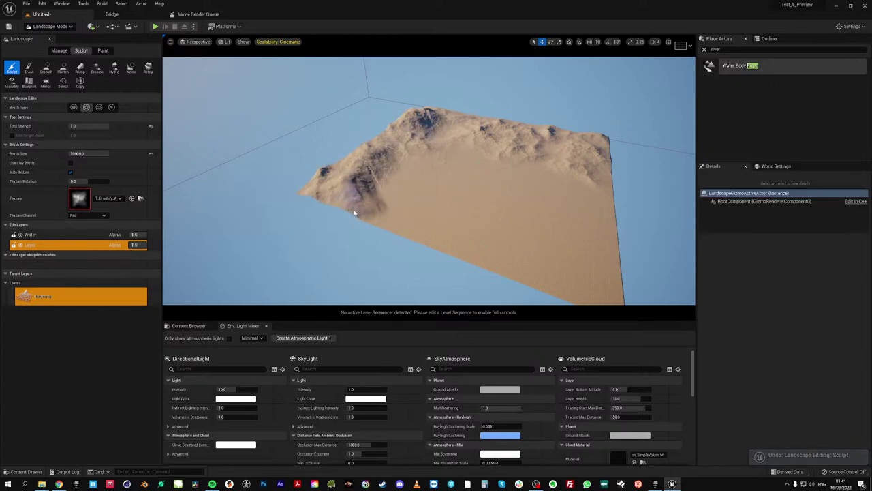
# Lower the tool strength, set the texture channel to Blue, and sculpt hills over the remaining flat terrain
pyautogui.moveTo(77, 127); pyautogui.dragTo(73, 128)
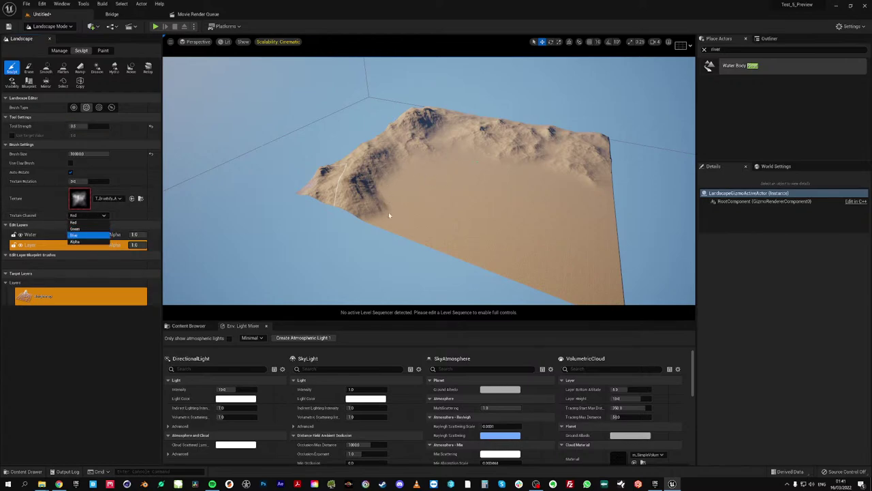
pyautogui.moveTo(389, 215); pyautogui.dragTo(618, 294)
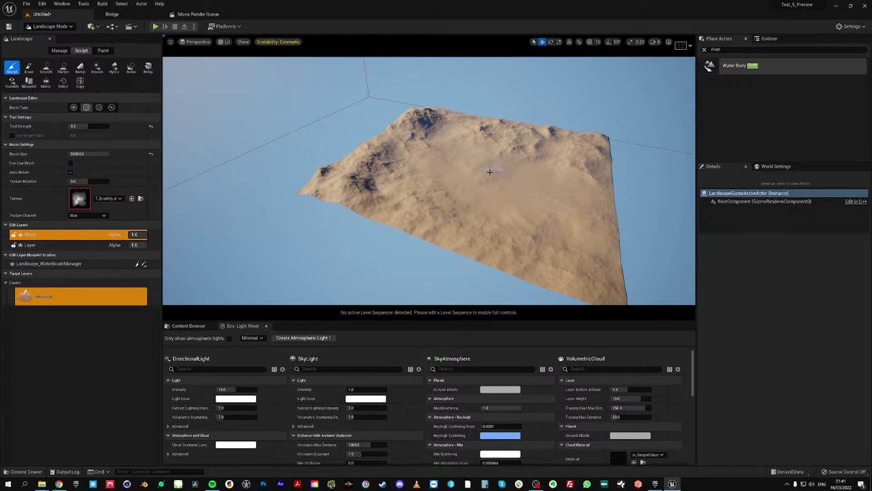
# Examine the sculpted hills, slopes and edges of the landscape from close up and from above
pyautogui.press('w')
pyautogui.moveTo(471, 204); pyautogui.dragTo(476, 163, button='right')
pyautogui.moveTo(387, 168); pyautogui.dragTo(387, 175, button='right')
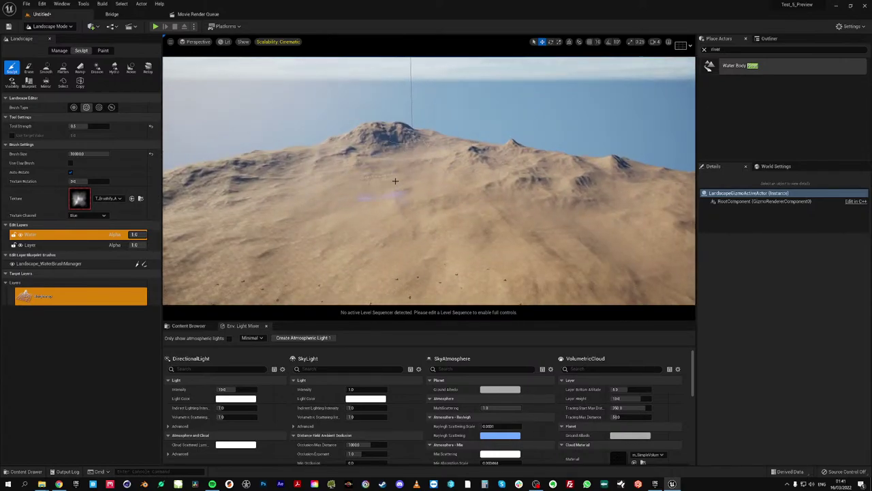
pyautogui.moveTo(389, 210); pyautogui.dragTo(409, 230, button='right')
pyautogui.press('s')
pyautogui.press('s')
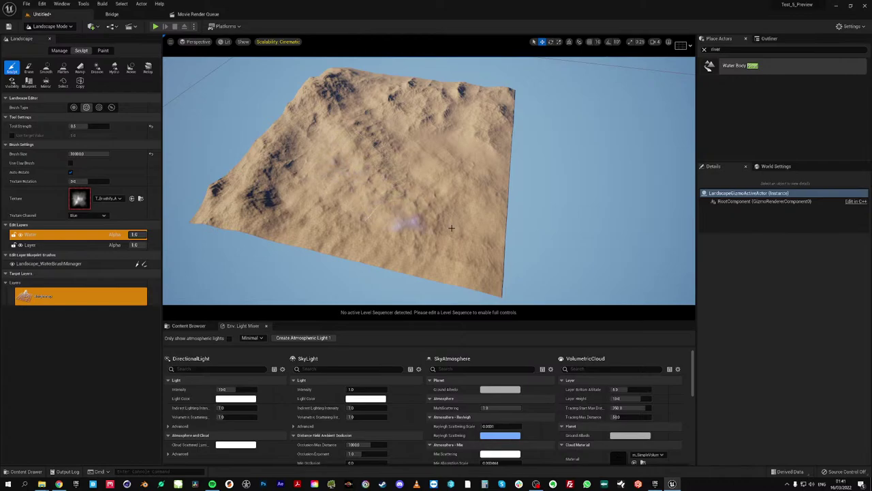
pyautogui.press('w')
pyautogui.moveTo(409, 212); pyautogui.dragTo(373, 171, button='right')
pyautogui.click(431, 191)
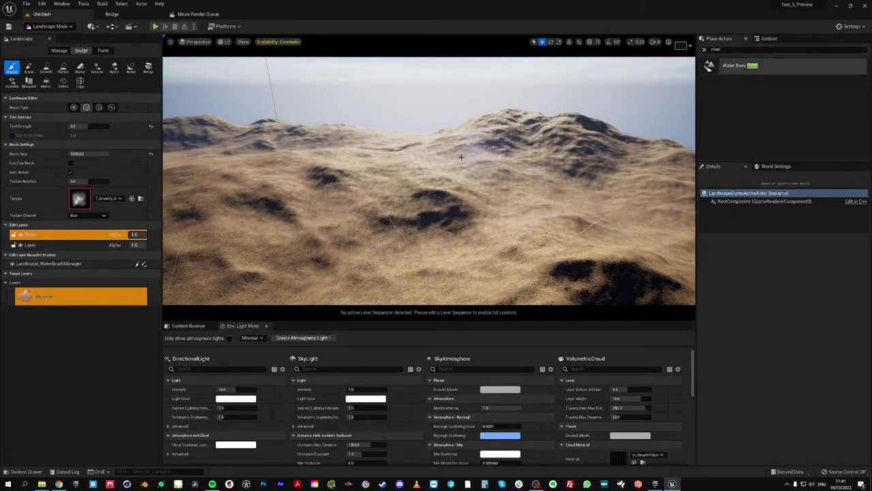
pyautogui.moveTo(431, 191); pyautogui.dragTo(416, 213, button='right')
pyautogui.moveTo(373, 195); pyautogui.dragTo(474, 160, button='right')
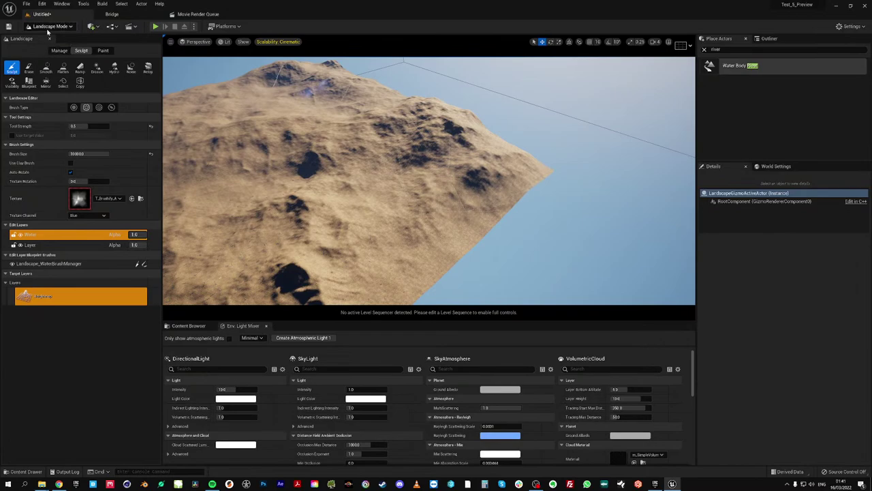
# Place a Water Body River on the sculpted landscape in Select mode and move it closer to the terrain's corner
pyautogui.click(50, 27)
pyautogui.click(49, 38)
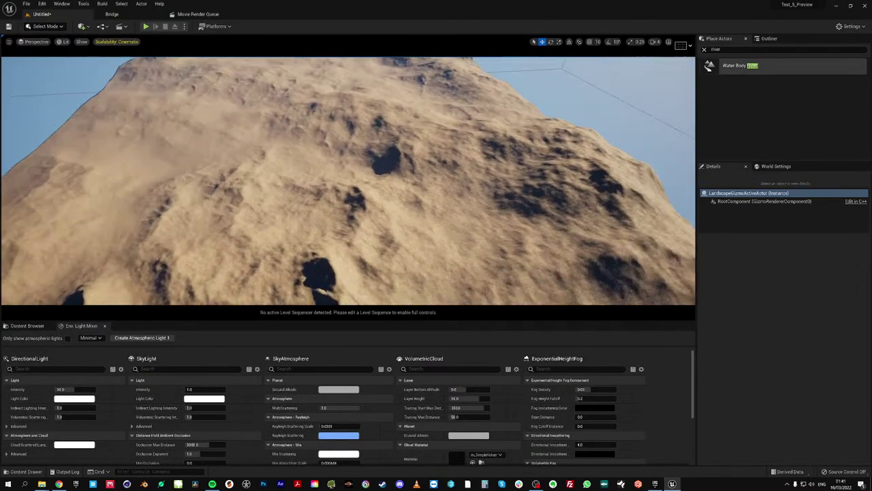
pyautogui.moveTo(298, 155); pyautogui.dragTo(333, 144, button='right')
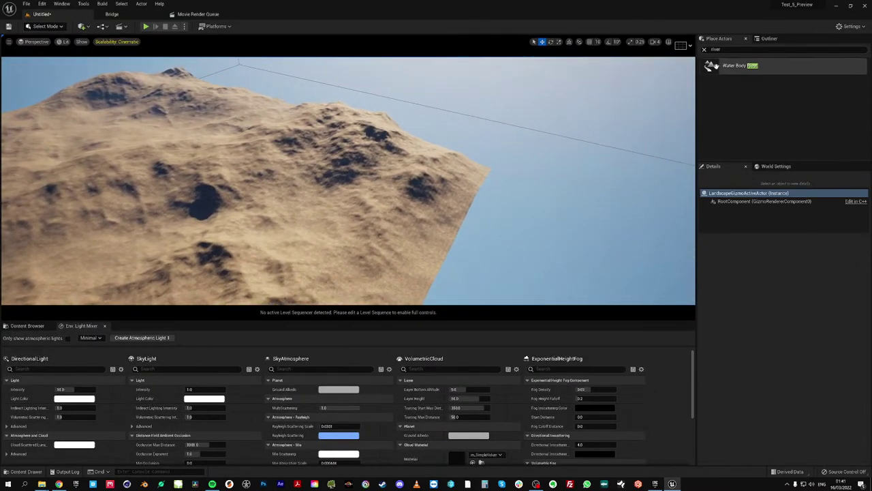
pyautogui.moveTo(712, 65); pyautogui.dragTo(416, 165)
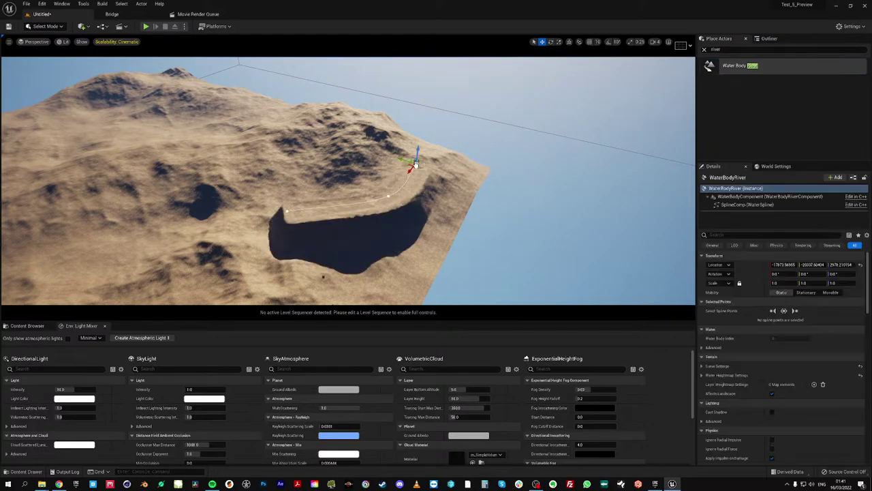
pyautogui.moveTo(372, 197)
pyautogui.mouseDown(button='right')
pyautogui.moveTo(403, 208)
pyautogui.moveTo(354, 198)
pyautogui.moveTo(368, 252)
pyautogui.moveTo(372, 197)
pyautogui.mouseUp(button='right')
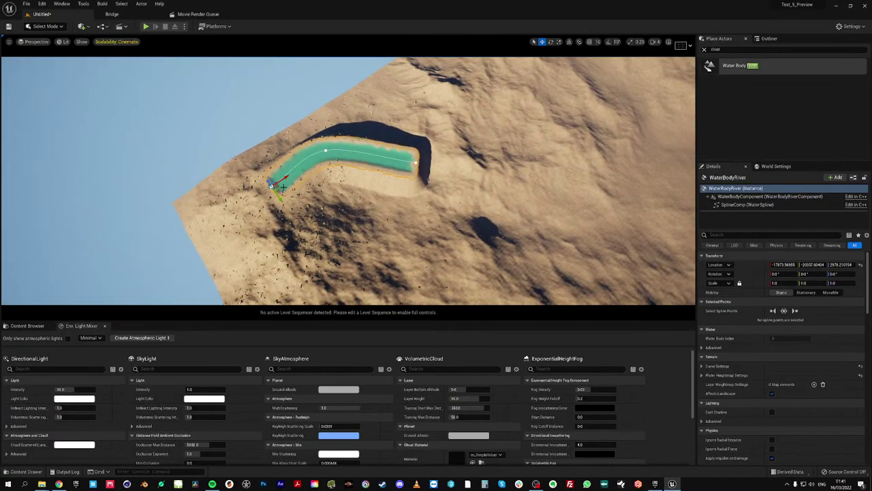
pyautogui.moveTo(275, 187); pyautogui.dragTo(240, 226)
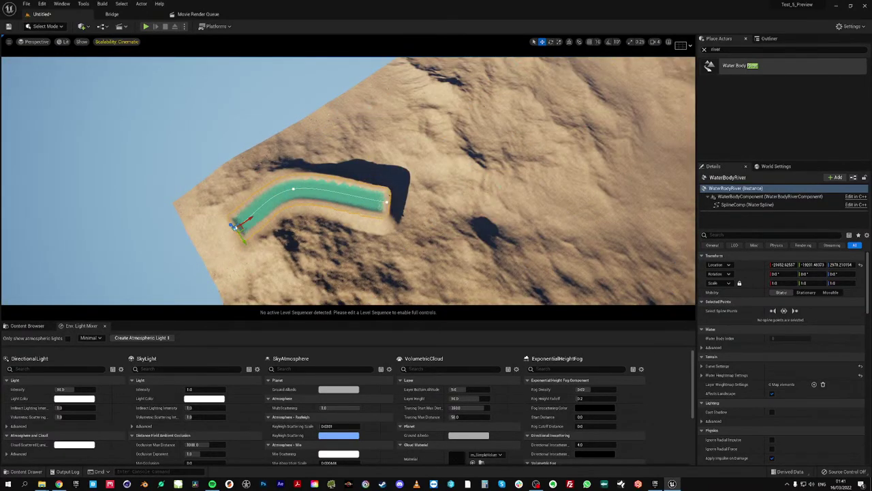
# Extend the river from its end point with additional spline points, winding it across the terrain to the opposite corner
pyautogui.moveTo(276, 226); pyautogui.dragTo(253, 232, button='right')
pyautogui.moveTo(299, 204); pyautogui.dragTo(299, 204, button='right')
pyautogui.click(255, 150)
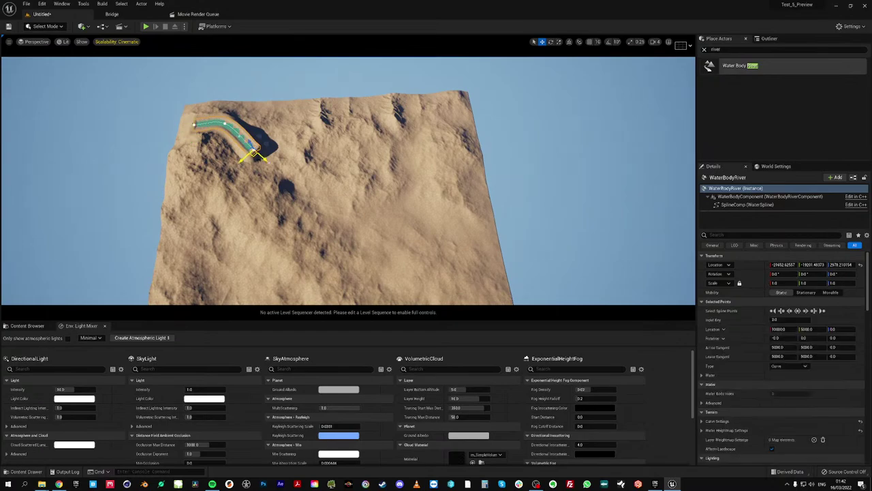
pyautogui.keyDown('alt'); pyautogui.moveTo(263, 158); pyautogui.dragTo(250, 192); pyautogui.keyUp('alt')
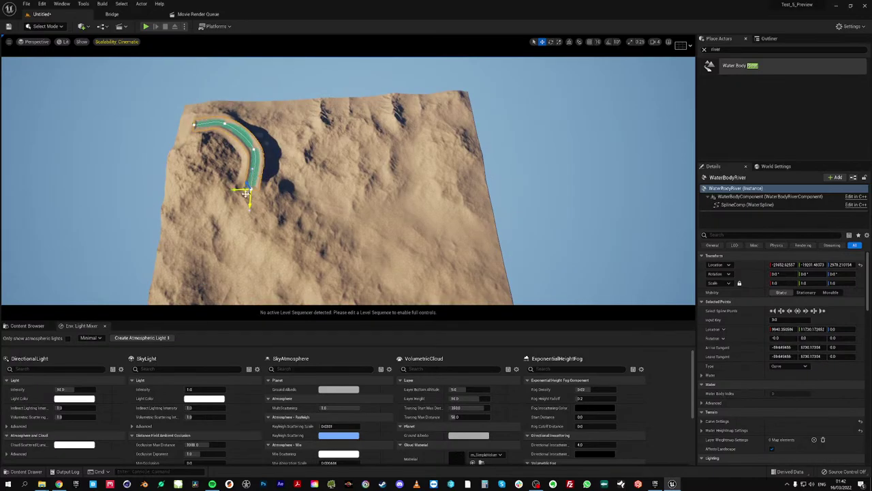
pyautogui.moveTo(275, 238); pyautogui.dragTo(342, 225)
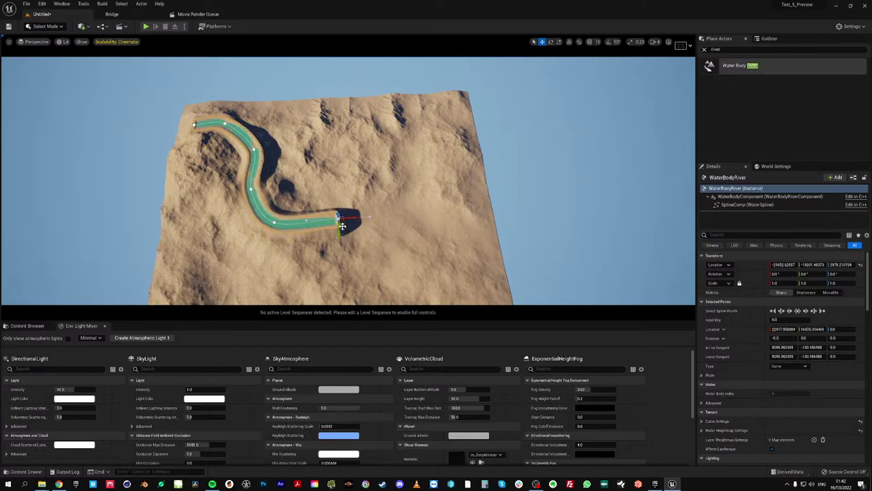
pyautogui.moveTo(341, 221); pyautogui.dragTo(337, 147, button='right')
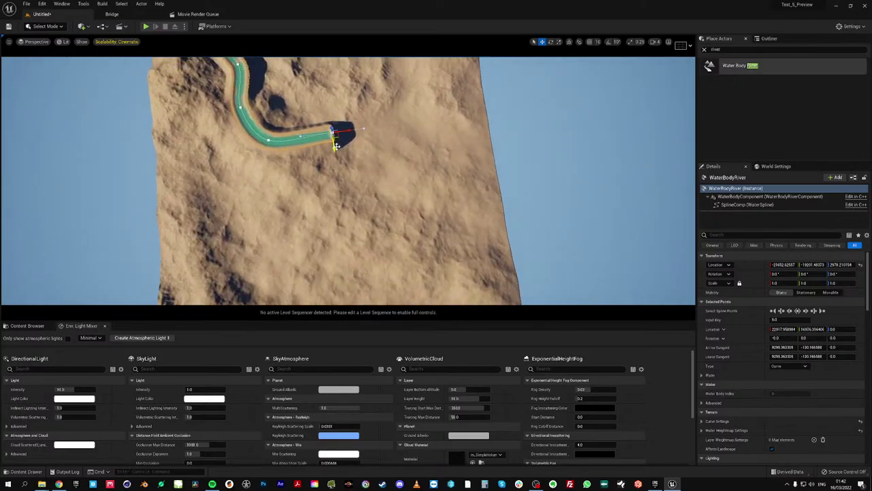
pyautogui.moveTo(337, 137); pyautogui.dragTo(391, 210)
pyautogui.moveTo(390, 210); pyautogui.dragTo(489, 255, button='right')
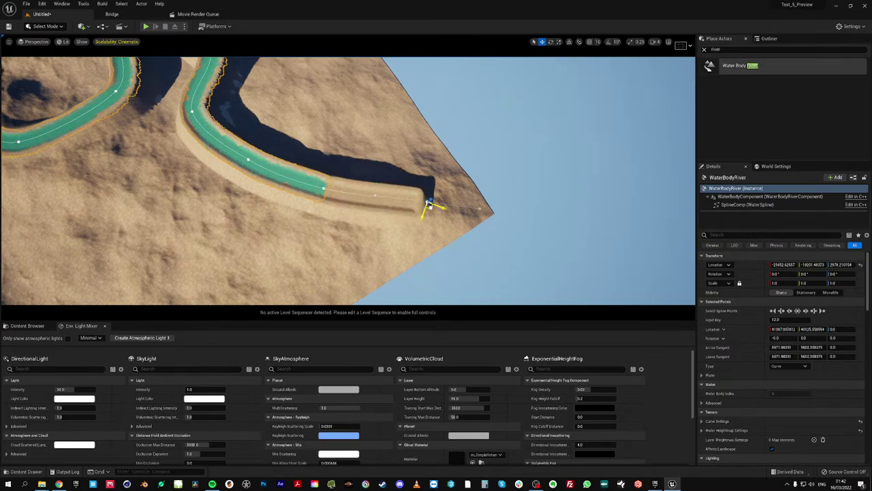
pyautogui.moveTo(430, 191); pyautogui.dragTo(429, 175)
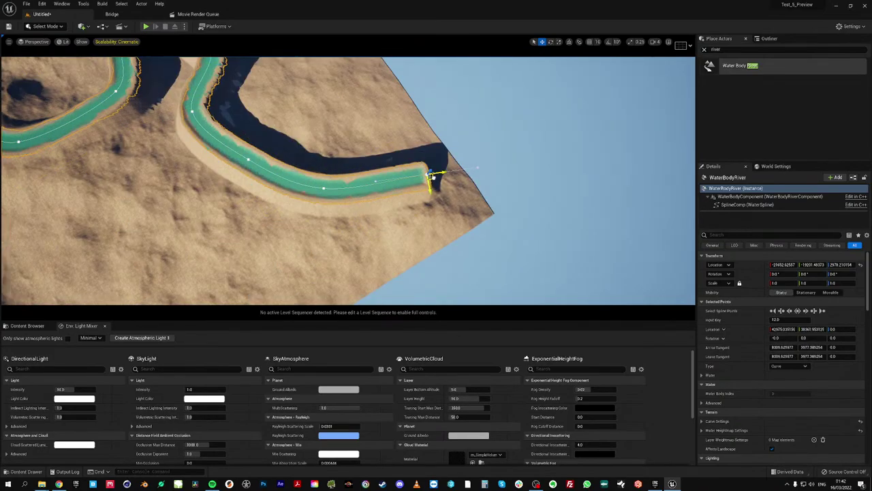
pyautogui.moveTo(454, 203); pyautogui.dragTo(455, 204)
# Try lowering the river's last spline point at the far corner, and undo the height change
pyautogui.moveTo(456, 204); pyautogui.dragTo(435, 206, button='right')
pyautogui.press('s')
pyautogui.press('w')
pyautogui.press('w')
pyautogui.press('w')
pyautogui.press('d')
pyautogui.press('s')
pyautogui.press('s')
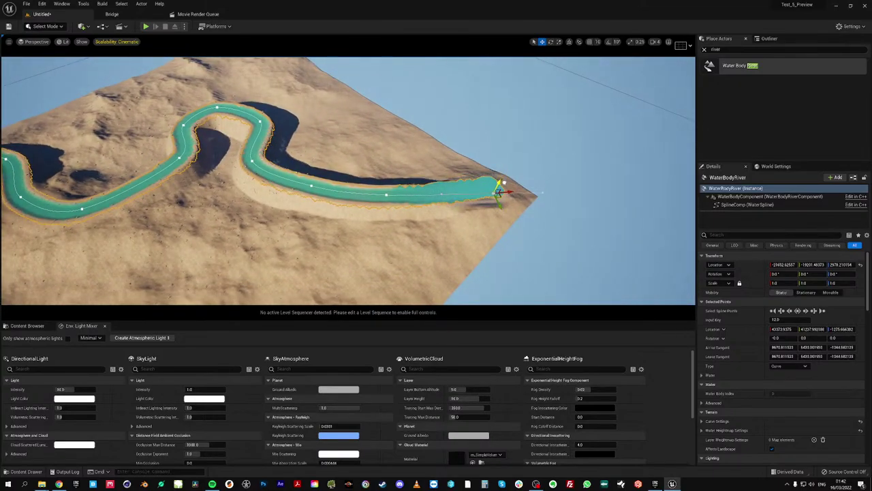
pyautogui.moveTo(501, 182); pyautogui.dragTo(501, 197)
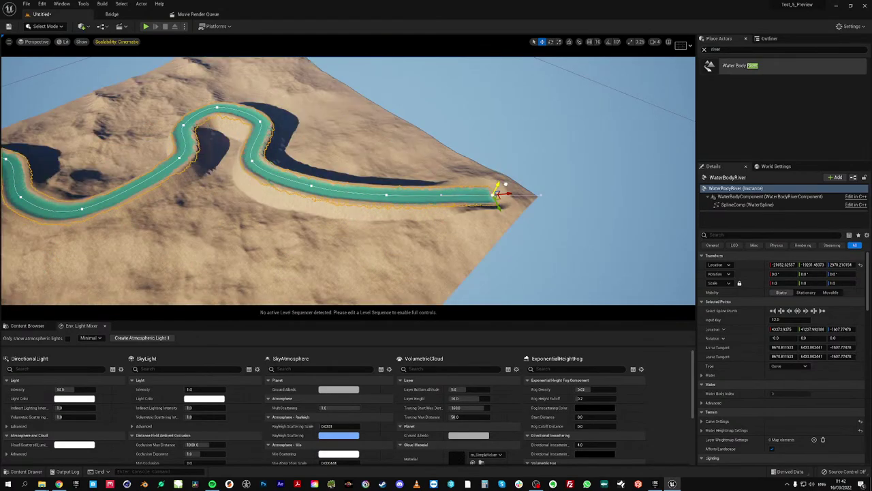
pyautogui.hotkey('ctrl', 'z')
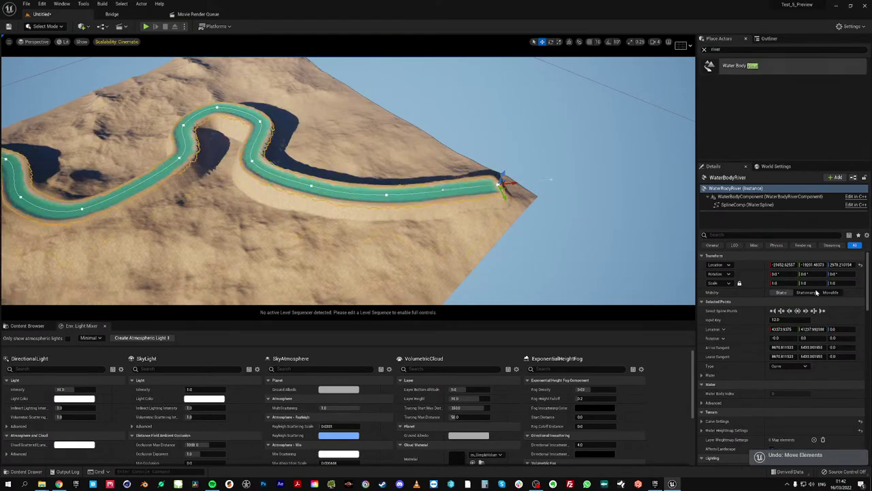
# Select WaterBodyRiver together with WaterZone in the Outliner and lower both vertically into the terrain
pyautogui.moveTo(553, 206); pyautogui.dragTo(494, 204, button='right')
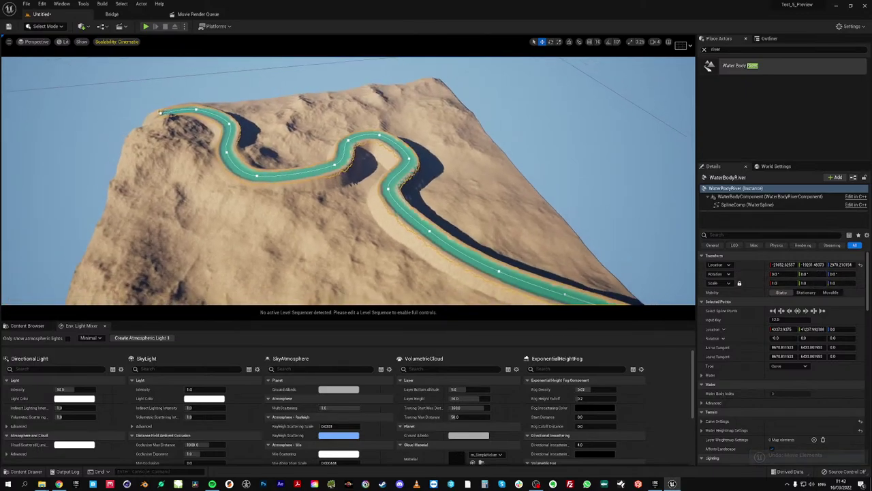
pyautogui.click(770, 39)
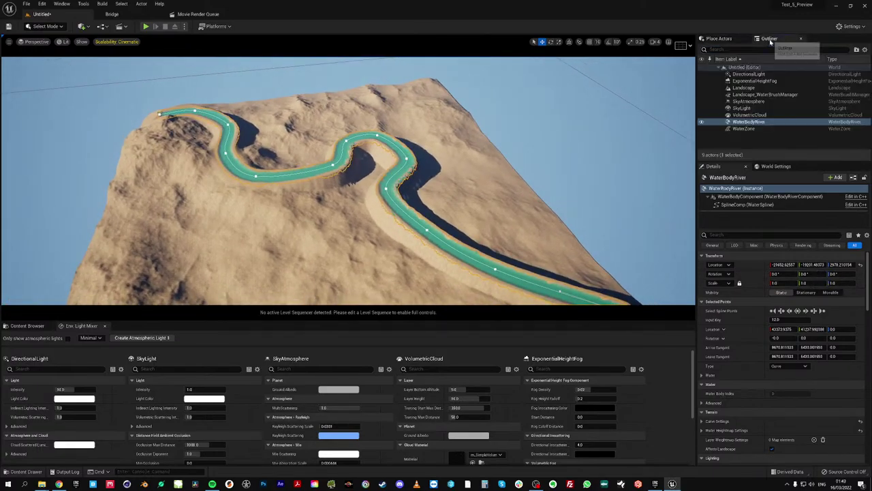
pyautogui.keyDown('ctrl'); pyautogui.click(745, 129); pyautogui.keyUp('ctrl')
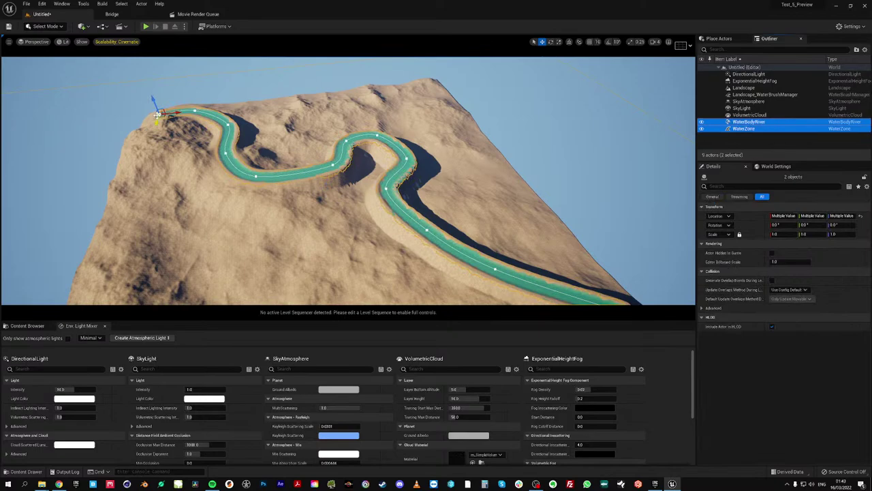
pyautogui.moveTo(154, 103); pyautogui.dragTo(158, 120)
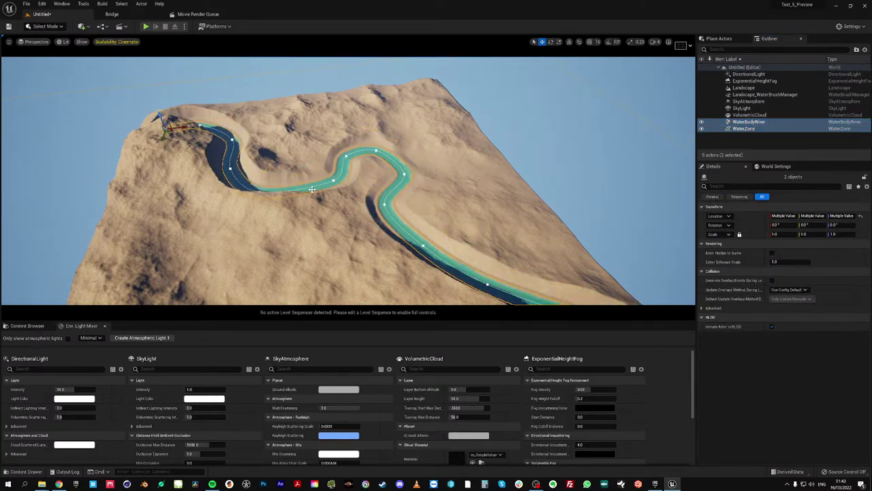
# Smooth the terrain on both sides of the river with the landscape Smooth tool
pyautogui.moveTo(312, 190); pyautogui.dragTo(334, 168, button='right')
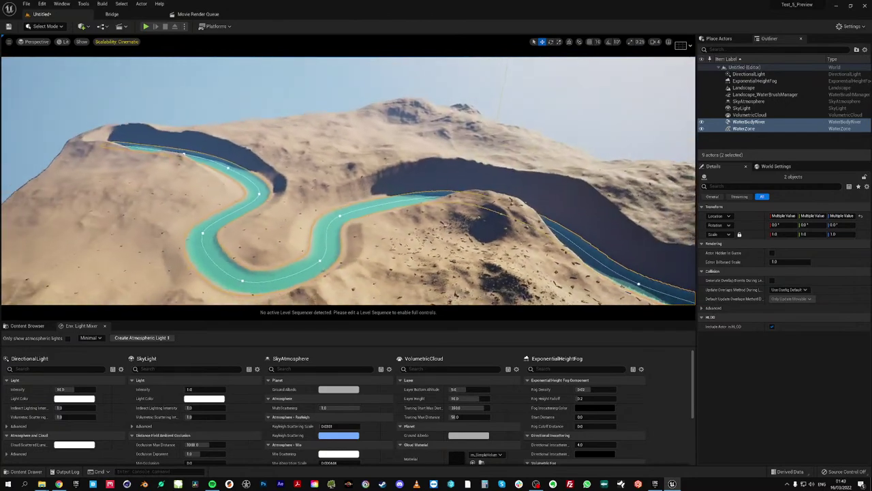
pyautogui.moveTo(458, 172); pyautogui.dragTo(464, 174, button='right')
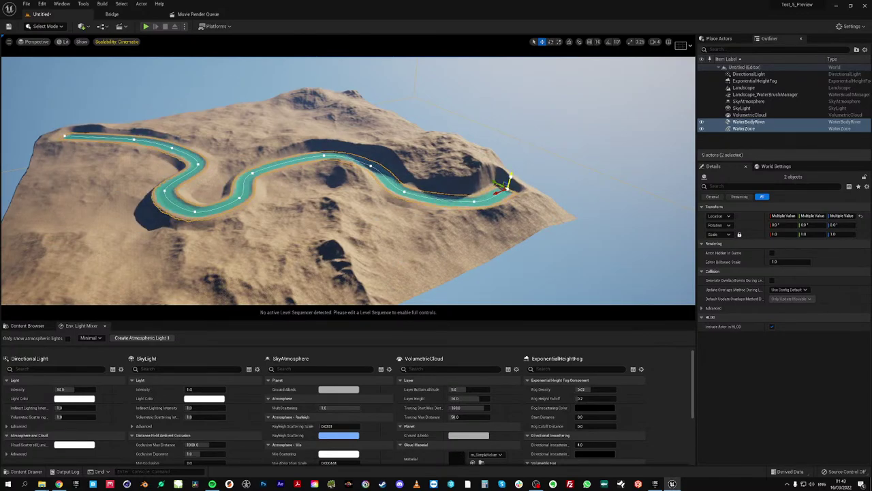
pyautogui.click(43, 27)
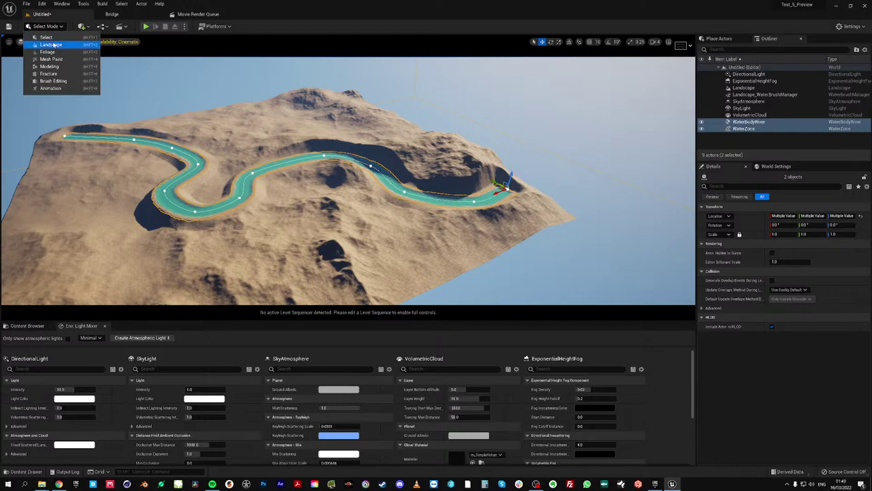
pyautogui.click(53, 45)
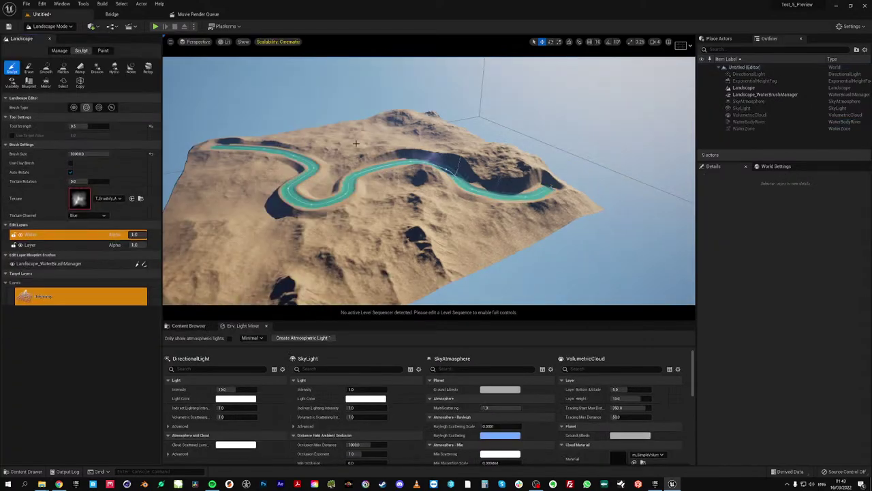
pyautogui.click(45, 70)
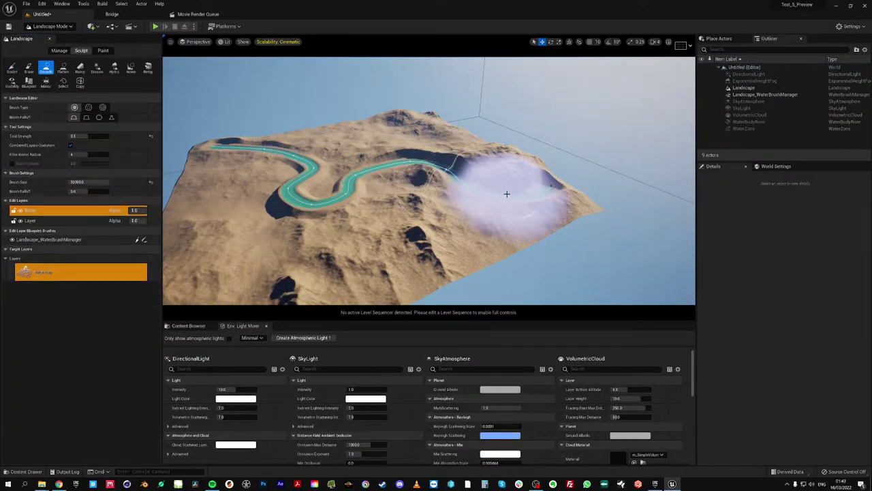
pyautogui.moveTo(431, 184)
pyautogui.mouseDown()
pyautogui.moveTo(516, 185)
pyautogui.moveTo(419, 175)
pyautogui.moveTo(539, 190)
pyautogui.moveTo(402, 170)
pyautogui.moveTo(555, 195)
pyautogui.moveTo(402, 172)
pyautogui.moveTo(272, 266)
pyautogui.moveTo(272, 188)
pyautogui.moveTo(257, 205)
pyautogui.moveTo(225, 198)
pyautogui.mouseUp()
# Sculpt rough detail back into the smoothed ground along the river banks with the textured Sculpt brush
pyautogui.click(13, 67)
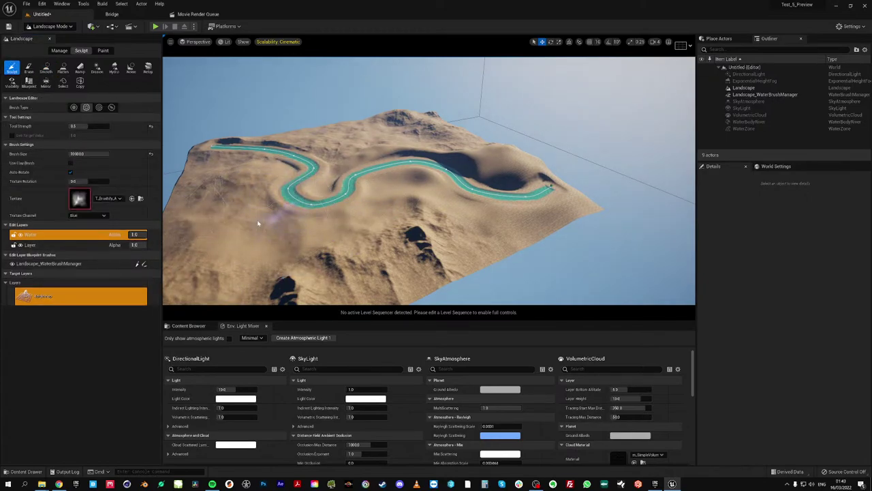
pyautogui.moveTo(258, 223); pyautogui.dragTo(327, 224)
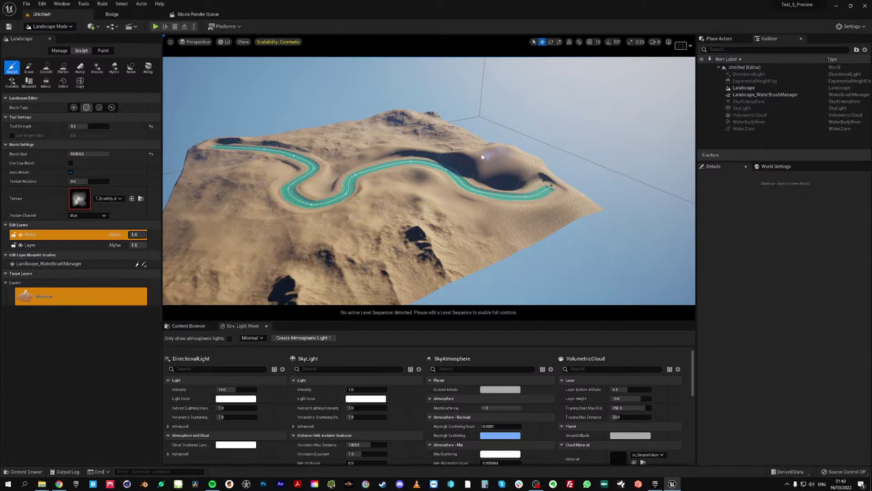
pyautogui.moveTo(482, 156); pyautogui.dragTo(553, 180)
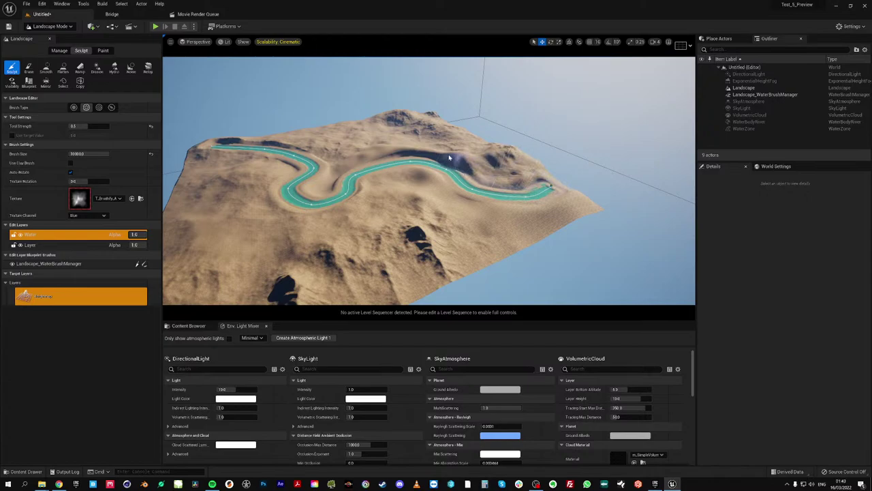
pyautogui.moveTo(449, 158); pyautogui.dragTo(547, 183)
pyautogui.moveTo(485, 173); pyautogui.dragTo(491, 184)
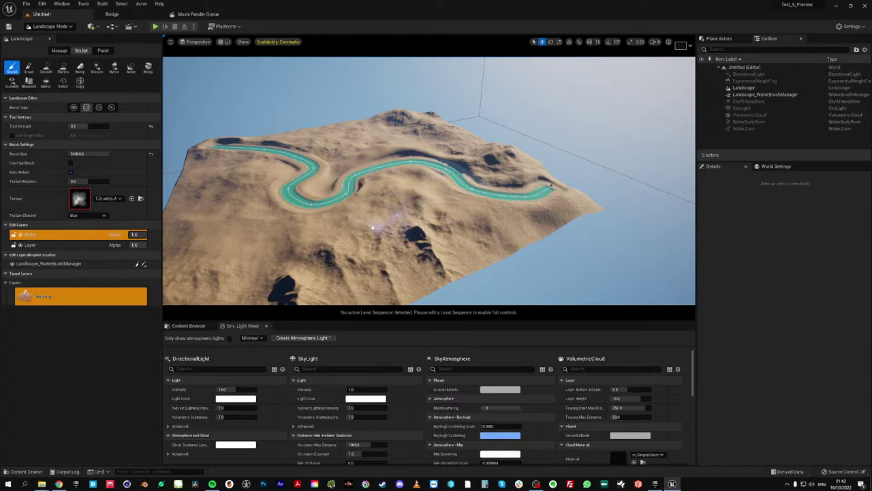
# Sculpt the terrain around the open end of the river at the landscape's corner
pyautogui.moveTo(450, 178)
pyautogui.mouseDown(button='right')
pyautogui.moveTo(409, 197)
pyautogui.moveTo(470, 186)
pyautogui.moveTo(472, 198)
pyautogui.moveTo(436, 199)
pyautogui.moveTo(447, 197)
pyautogui.mouseUp(button='right')
pyautogui.press('w')
pyautogui.press('d')
pyautogui.moveTo(446, 197); pyautogui.dragTo(422, 219)
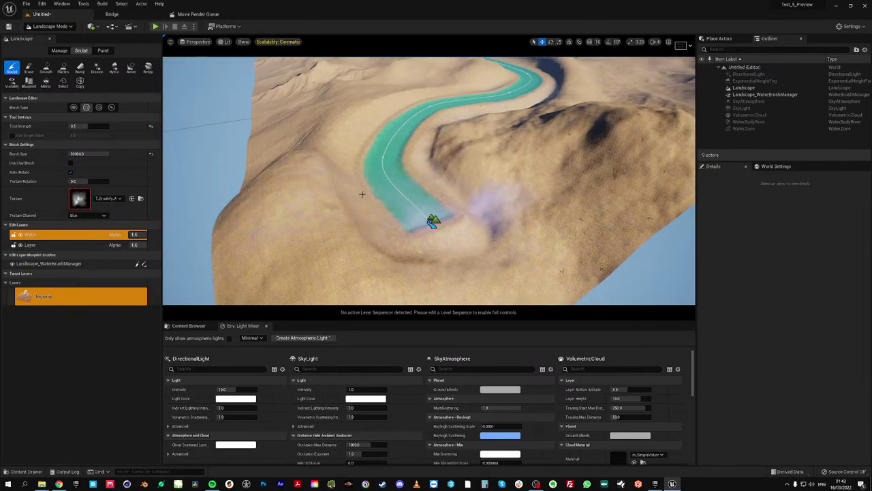
# Examine the river channel and its sculpted banks up close and from above the landscape
pyautogui.press('w')
pyautogui.moveTo(452, 109); pyautogui.dragTo(453, 97, button='right')
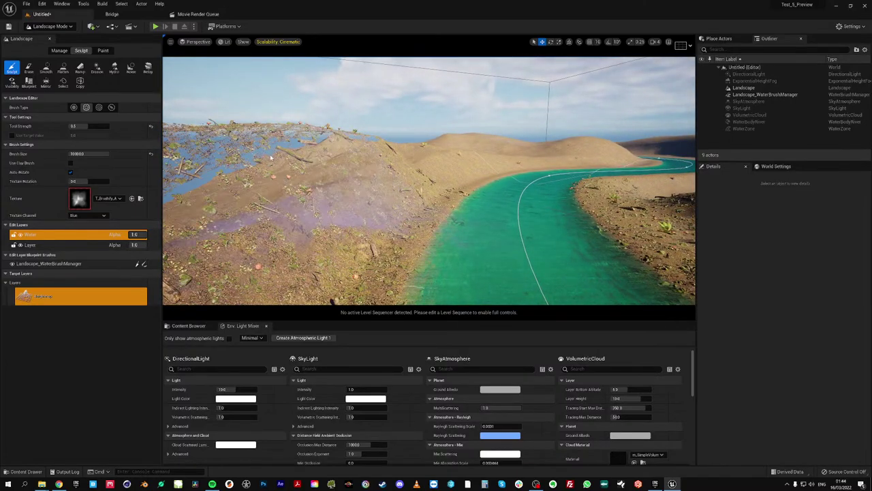
pyautogui.press('w')
pyautogui.moveTo(367, 156)
pyautogui.mouseDown(button='right')
pyautogui.moveTo(444, 149)
pyautogui.moveTo(452, 172)
pyautogui.moveTo(437, 177)
pyautogui.mouseUp(button='right')
pyautogui.press('e')
pyautogui.press('w')
pyautogui.moveTo(350, 150)
pyautogui.mouseDown(button='right')
pyautogui.moveTo(365, 149)
pyautogui.moveTo(366, 172)
pyautogui.moveTo(348, 153)
pyautogui.mouseUp(button='right')
pyautogui.press('d')
pyautogui.press('a')
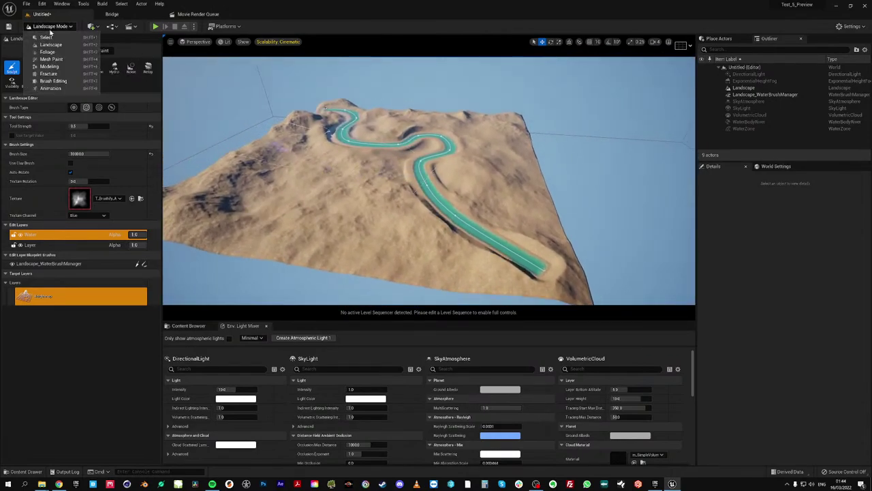
# Return to Select mode and playtest the level, running the character into the river before stopping the session
pyautogui.click(46, 37)
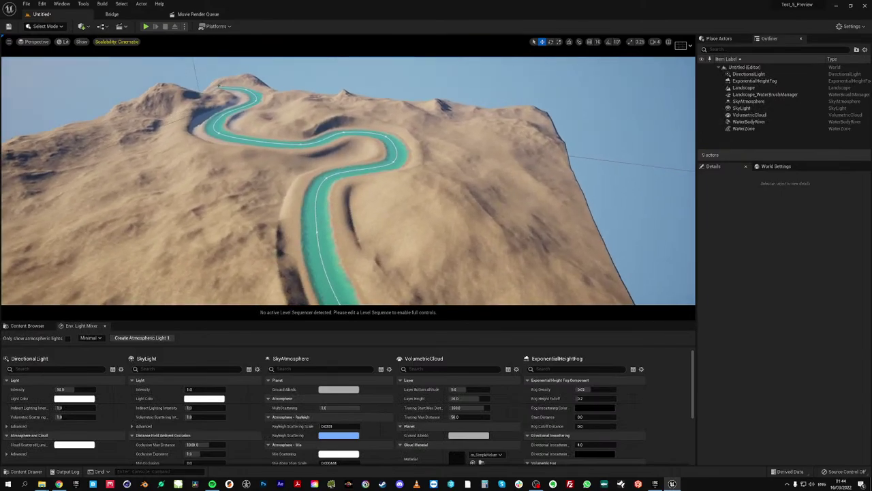
pyautogui.click(145, 26)
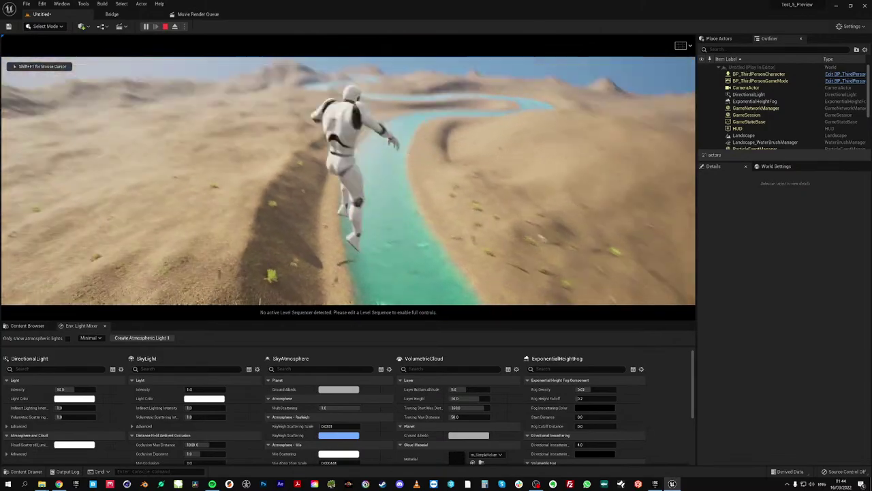
pyautogui.press('w')
pyautogui.press('w')
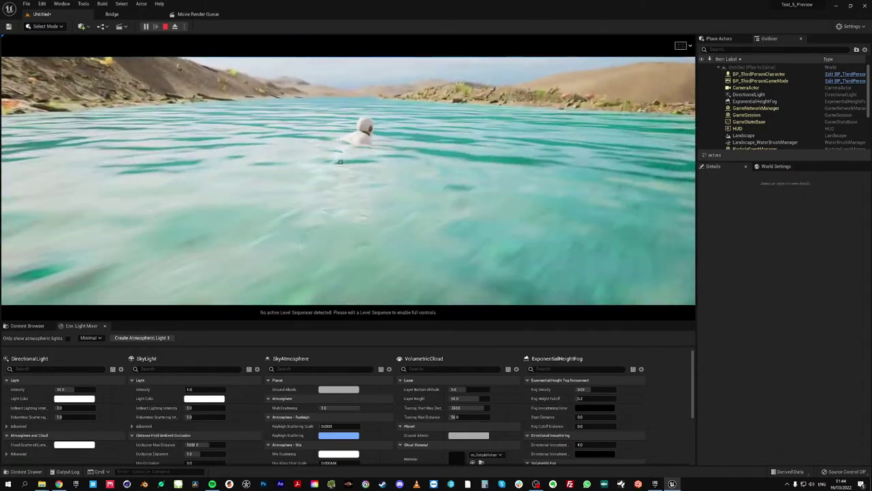
pyautogui.press('Escape')
# Find the ProceduralFoliageVolume actor by searching for "folia" and place one on the landscape beside the river
pyautogui.press('s')
pyautogui.moveTo(214, 183)
pyautogui.mouseDown(button='right')
pyautogui.moveTo(214, 212)
pyautogui.moveTo(214, 182)
pyautogui.mouseUp(button='right')
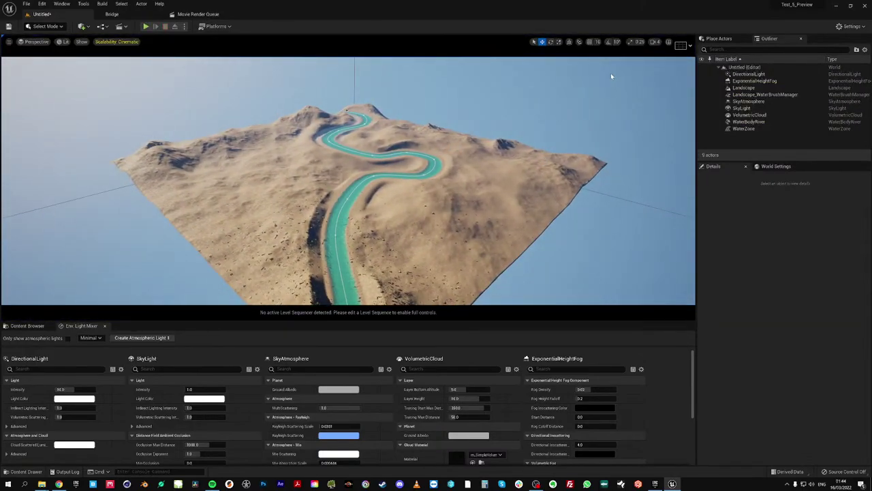
pyautogui.click(719, 39)
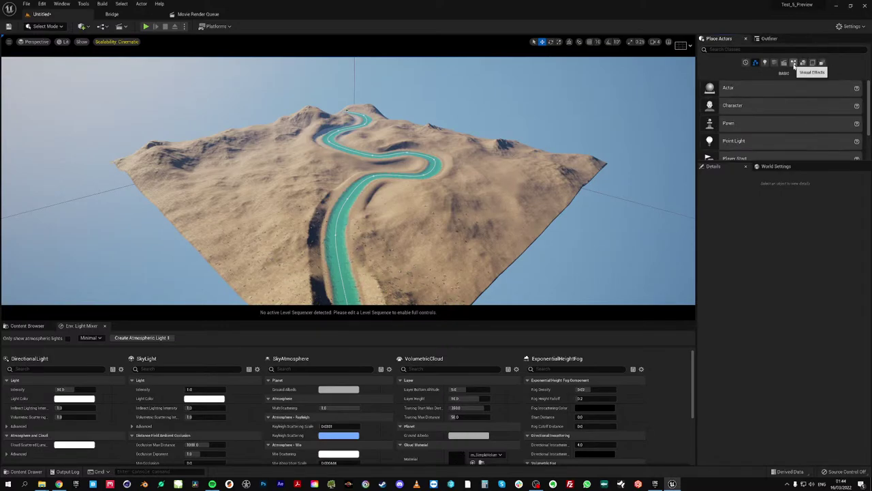
pyautogui.click(711, 49)
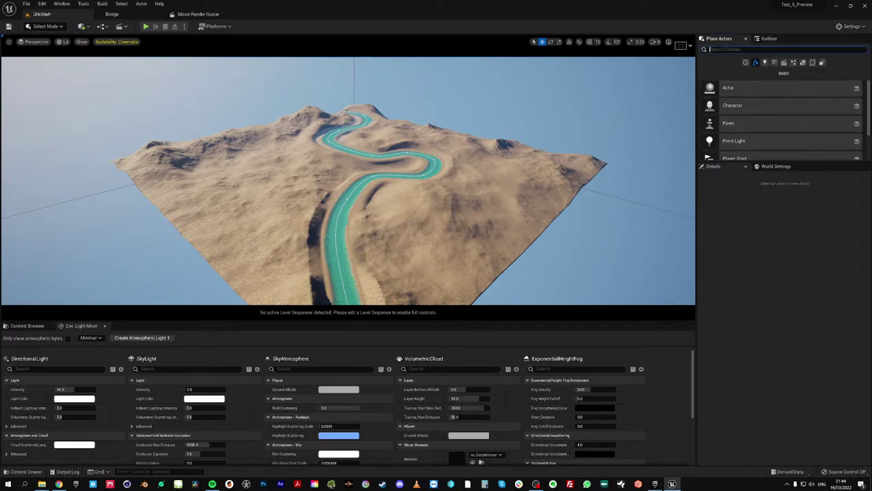
pyautogui.write('pro')
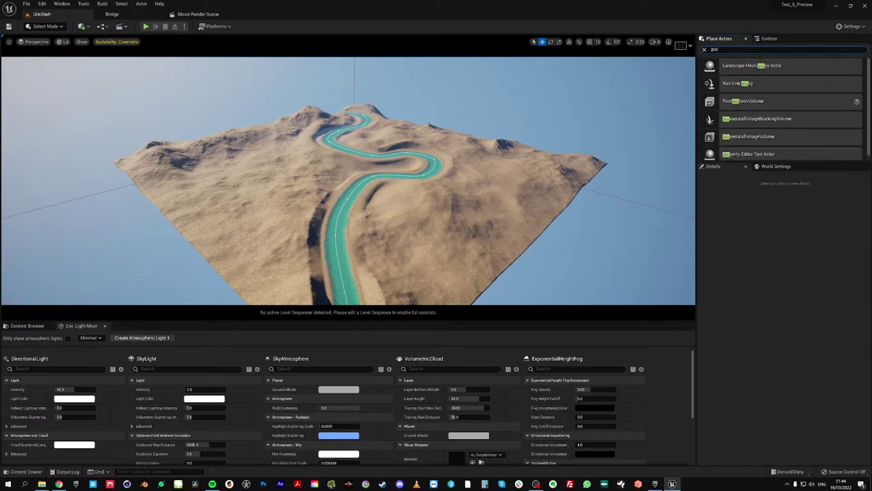
pyautogui.hotkey('ctrl', 'a')
pyautogui.write('folia')
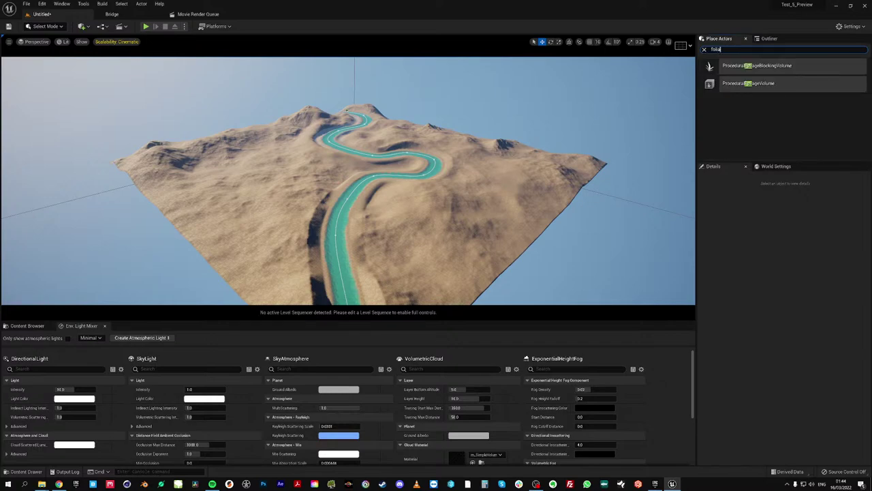
pyautogui.moveTo(756, 83); pyautogui.dragTo(470, 161)
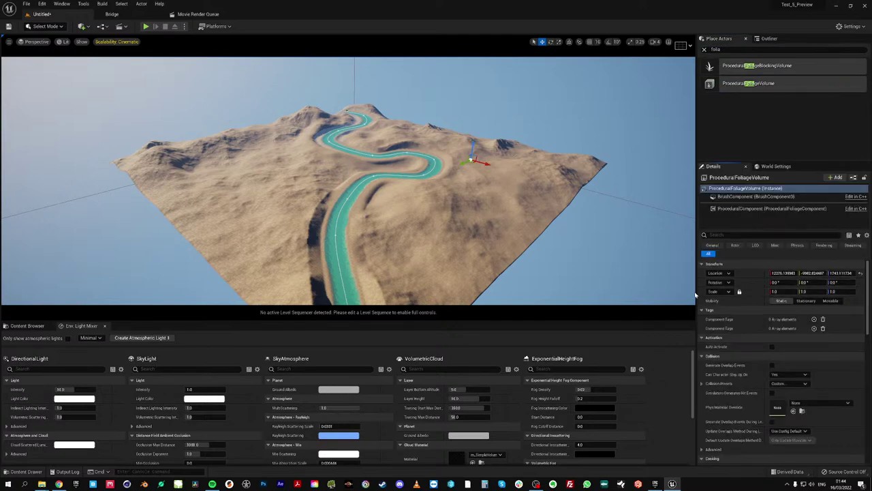
# Reset the foliage volume's location to the world origin and set its uniform scale to 250
pyautogui.click(860, 273)
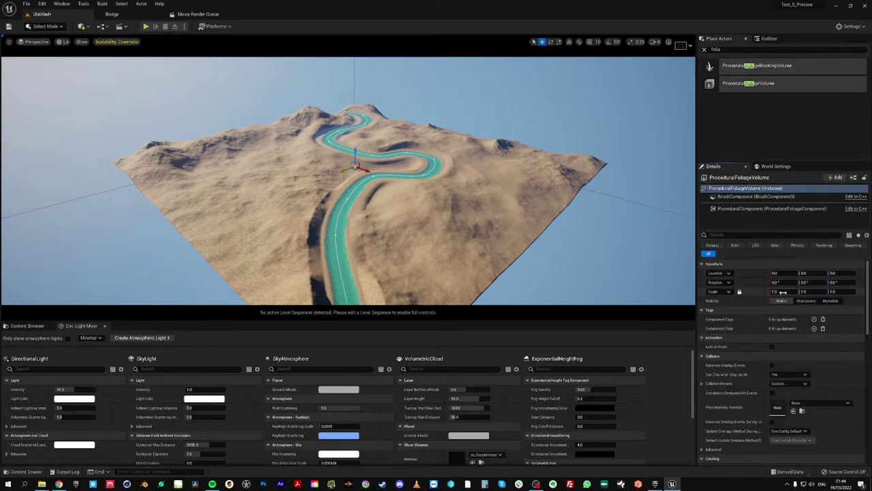
pyautogui.click(777, 291)
pyautogui.write('250')
pyautogui.press('Return')
# Duplicate the ProceduralFoliageVolume six times in the Outliner
pyautogui.click(769, 38)
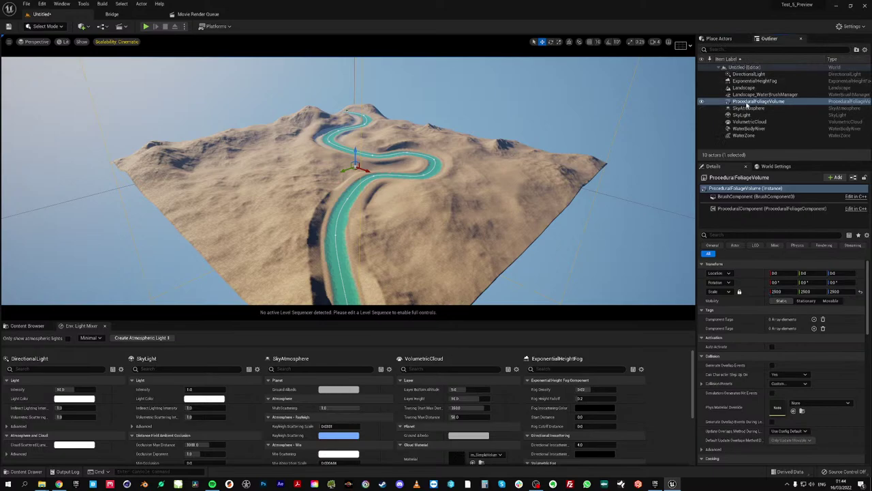
pyautogui.click(757, 101)
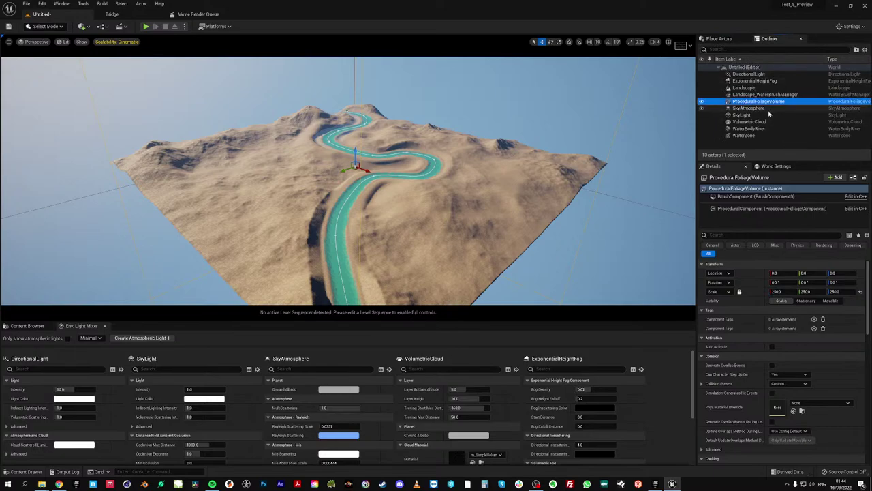
pyautogui.hotkey('ctrl', 'd')
pyautogui.hotkey('ctrl', 'd')
pyautogui.hotkey('ctrl', 'd')
pyautogui.hotkey('ctrl', 'd')
pyautogui.hotkey('ctrl', 'd')
pyautogui.hotkey('ctrl', 'd')
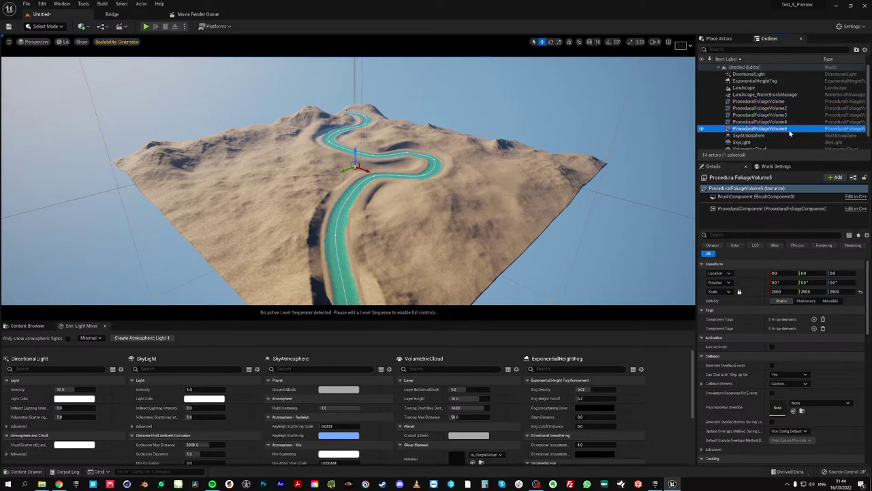
# Select the original ProceduralFoliageVolume and open the ProceduralFoliage folder of NordicConiferBiome in the Content Browser
pyautogui.click(772, 102)
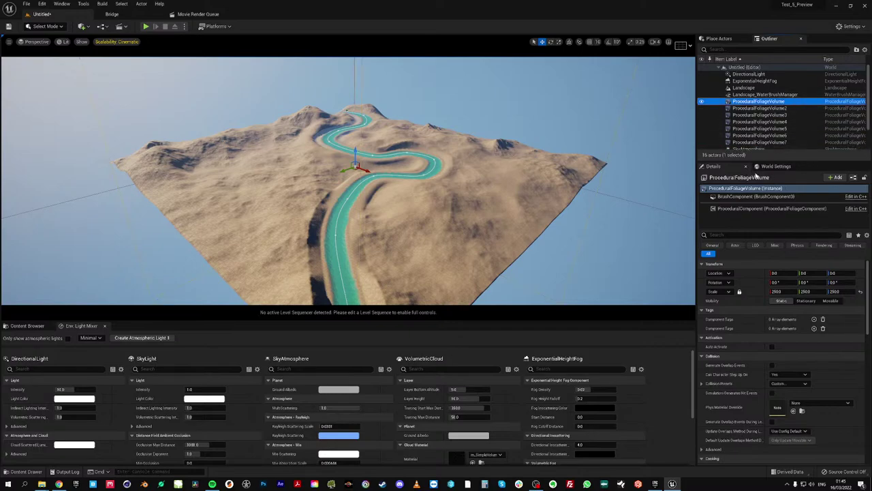
pyautogui.moveTo(763, 163); pyautogui.dragTo(765, 258)
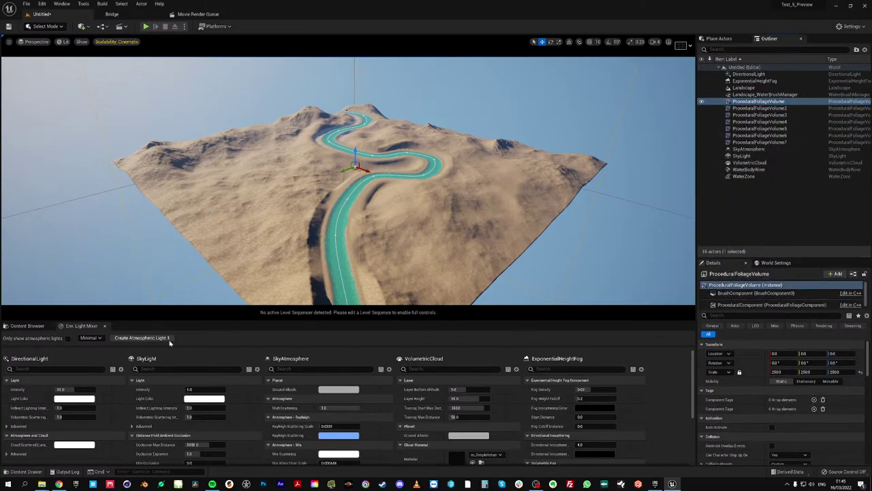
pyautogui.click(27, 326)
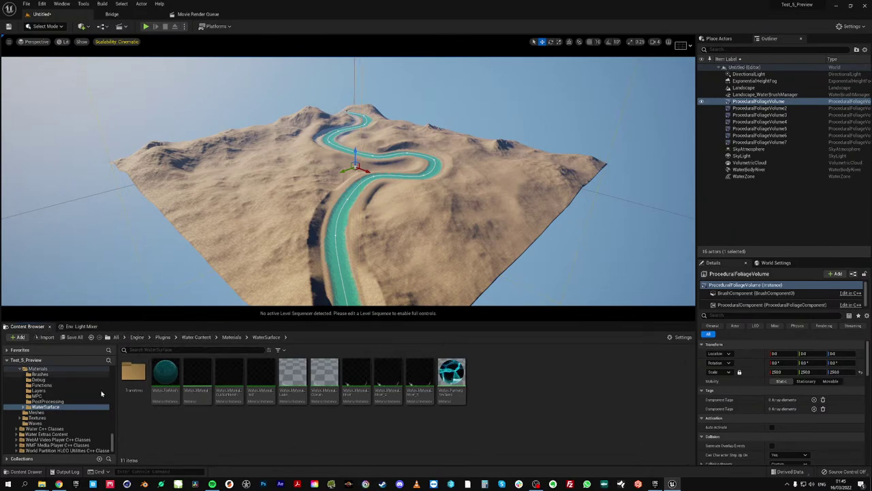
pyautogui.scroll(4, 41, 396)
pyautogui.scroll(5, 40, 396)
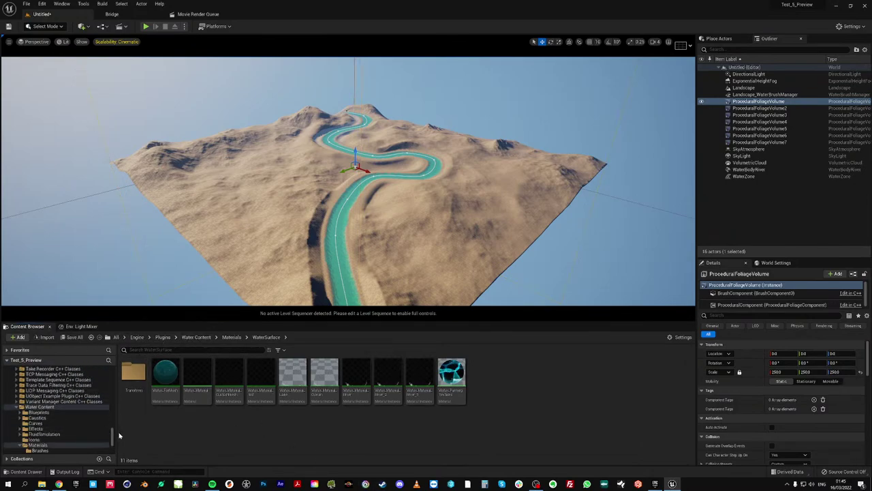
pyautogui.scroll(5, 35, 382)
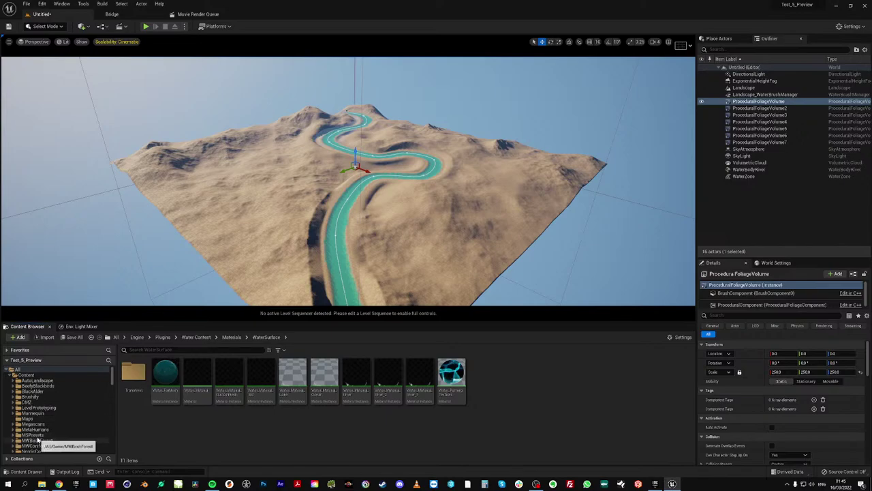
pyautogui.scroll(-2, 34, 439)
pyautogui.click(17, 419)
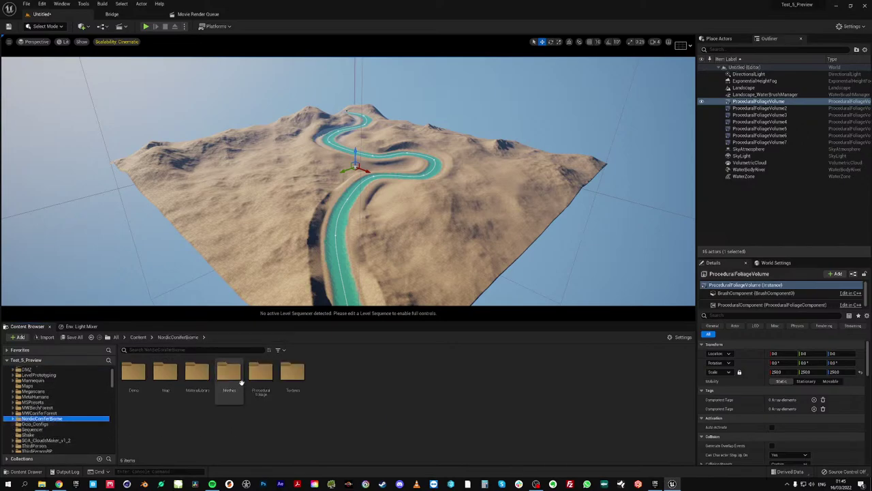
pyautogui.doubleClick(262, 374)
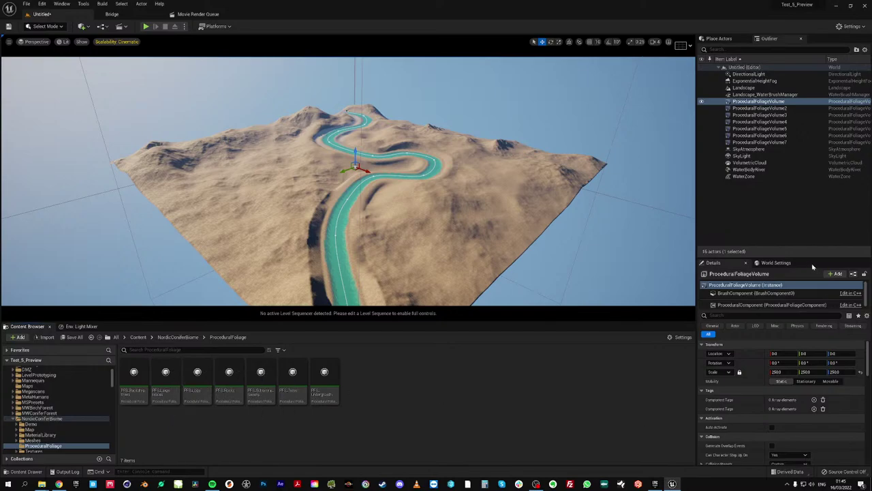
# Assign the large rocks procedural foliage asset as the Foliage Spawner of the first ProceduralFoliageVolume
pyautogui.moveTo(804, 256); pyautogui.dragTo(799, 151)
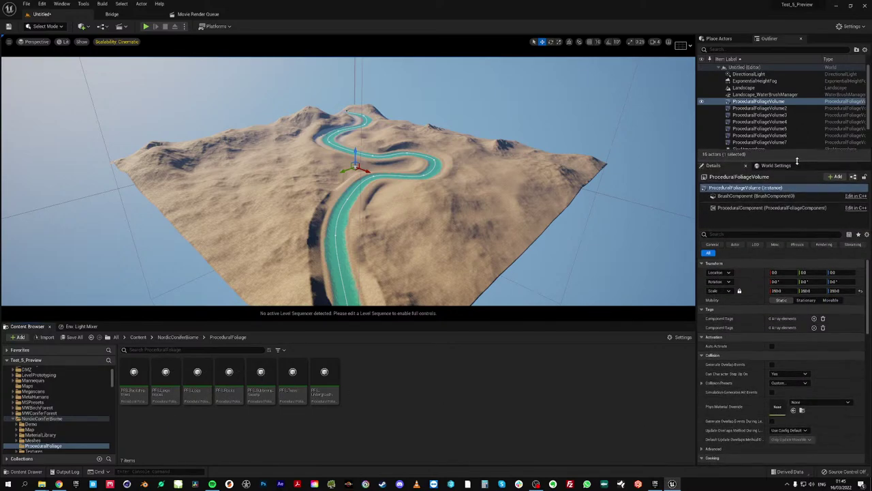
pyautogui.moveTo(868, 314); pyautogui.dragTo(870, 404)
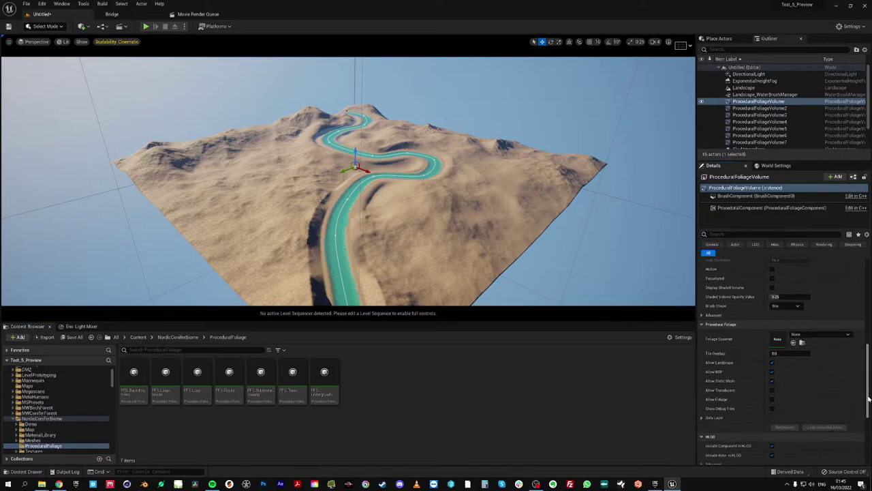
pyautogui.moveTo(166, 380); pyautogui.dragTo(801, 339)
# Assign PFS_Logs, PFS_Rocks and PFS_Subbiome_Swamp as the Foliage Spawners of ProceduralFoliageVolume2, 3 and 4 respectively
pyautogui.click(767, 108)
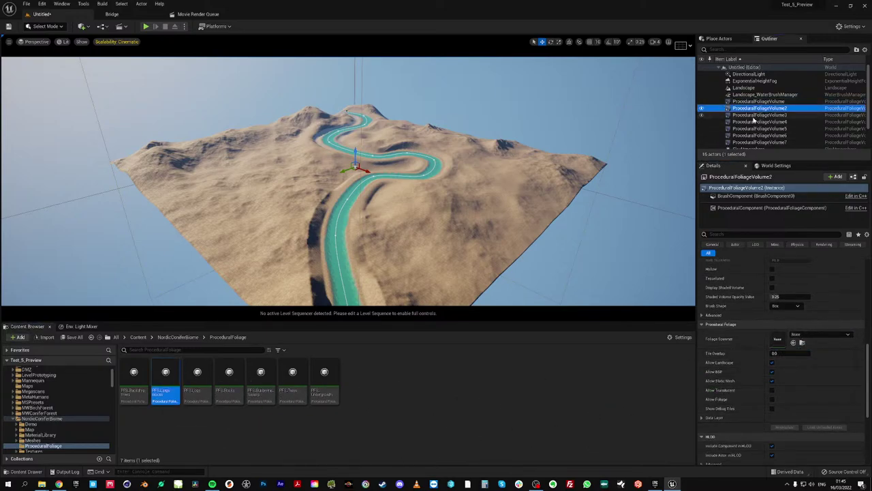
pyautogui.moveTo(197, 379); pyautogui.dragTo(777, 339)
pyautogui.click(759, 115)
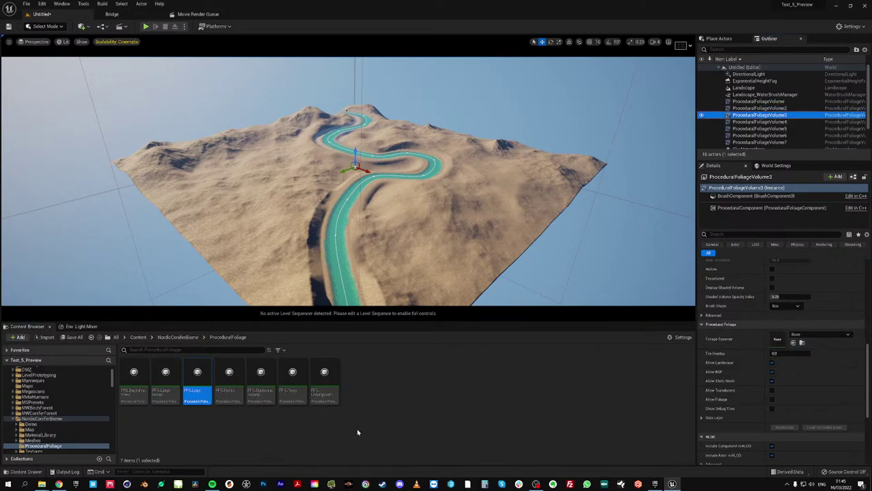
pyautogui.moveTo(229, 379); pyautogui.dragTo(777, 339)
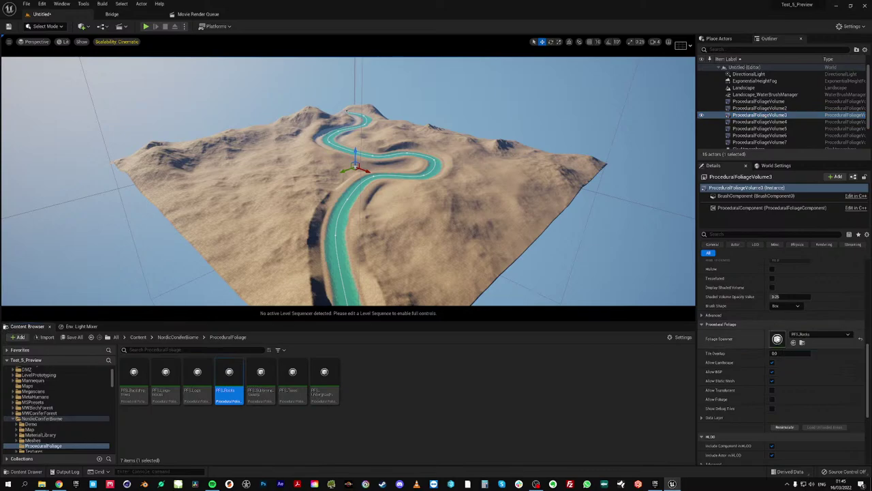
pyautogui.click(759, 122)
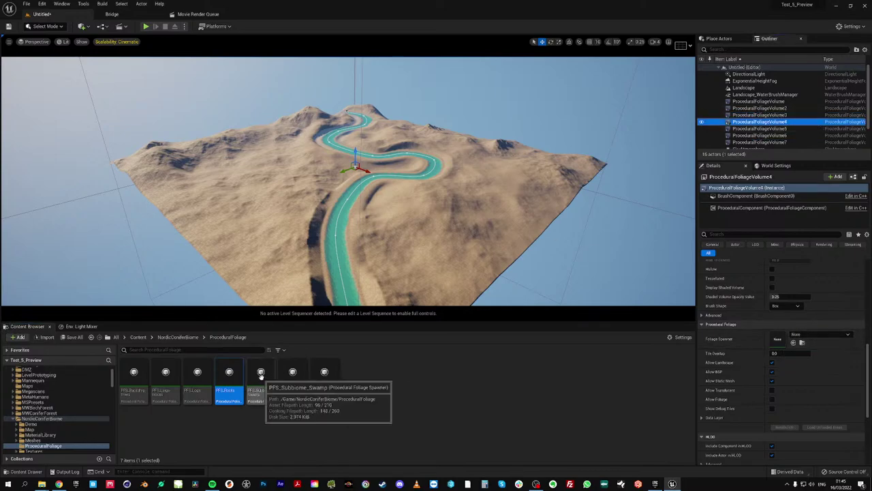
pyautogui.moveTo(260, 379); pyautogui.dragTo(777, 339)
# Assign PFS_Trees to ProceduralFoliageVolume5 and PFS_Undergrowth to ProceduralFoliageVolume6, and delete the spare ProceduralFoliageVolume7
pyautogui.click(760, 128)
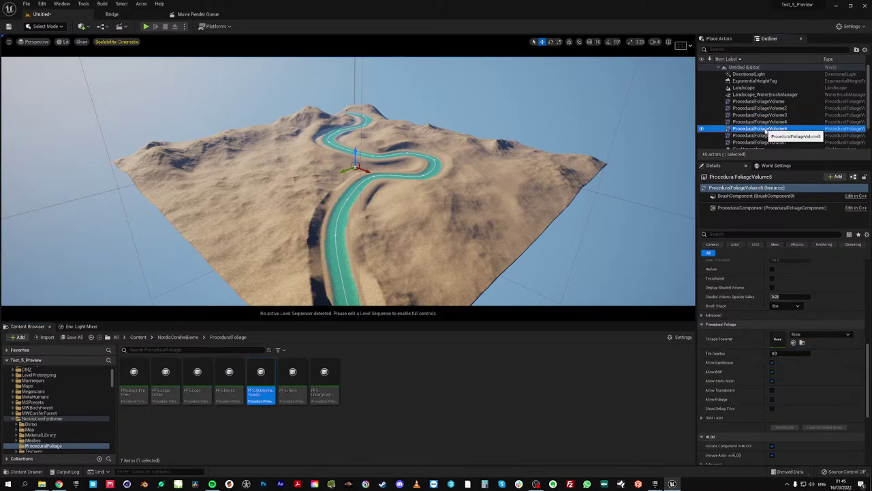
pyautogui.moveTo(292, 378); pyautogui.dragTo(778, 341)
pyautogui.click(762, 136)
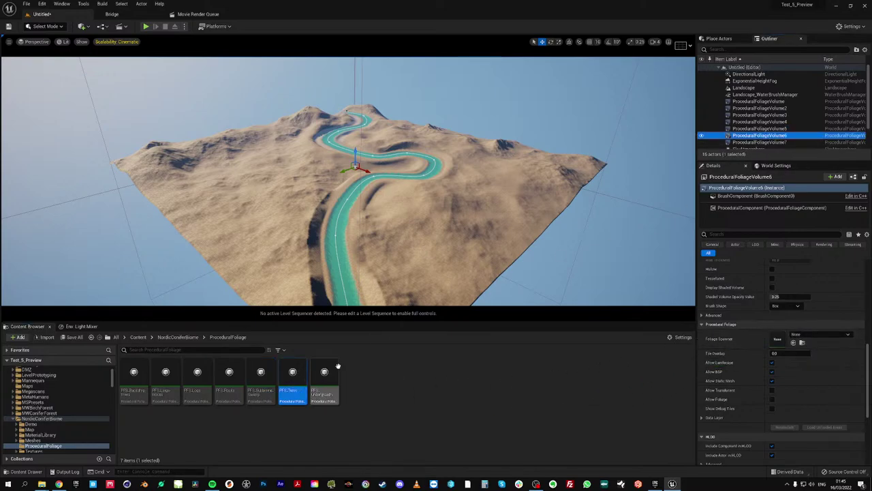
pyautogui.moveTo(325, 378); pyautogui.dragTo(777, 340)
pyautogui.click(762, 142)
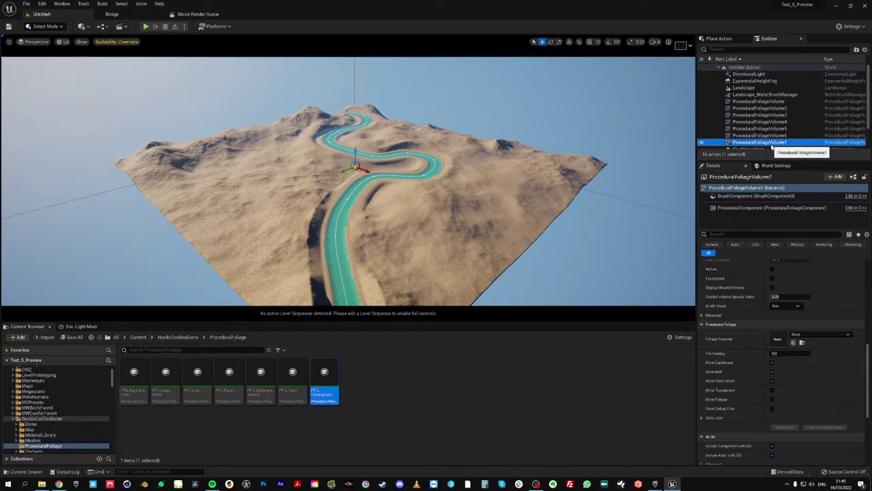
# Disable Allow BSP and Allow Static Mesh on all six procedural foliage volumes together and resimulate them
pyautogui.click(762, 100)
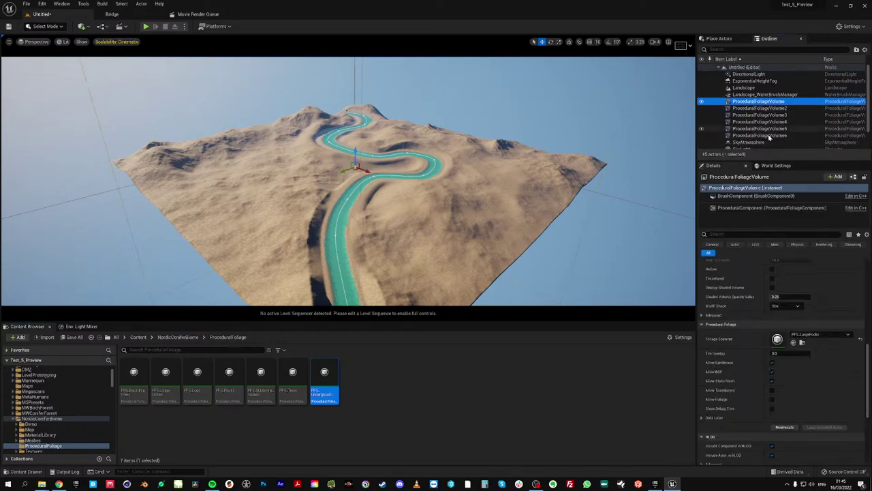
pyautogui.keyDown('ctrl'); pyautogui.click(762, 136); pyautogui.keyUp('ctrl')
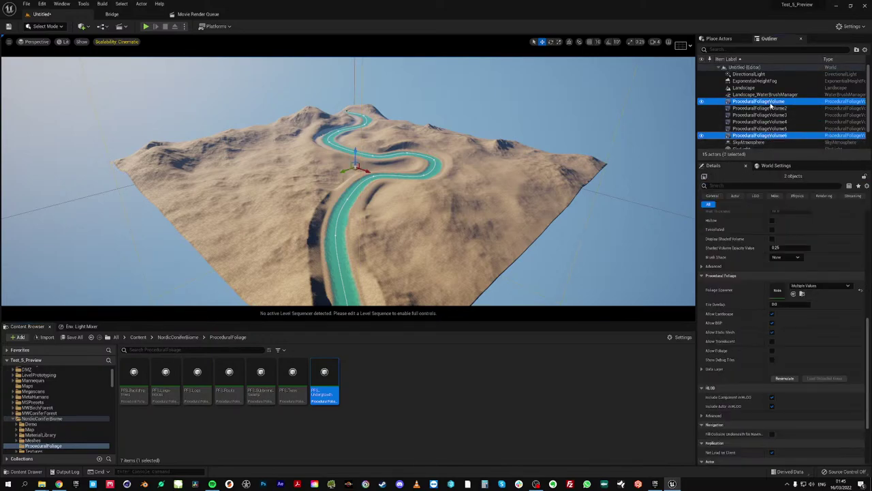
pyautogui.keyDown('ctrl'); pyautogui.click(771, 136); pyautogui.keyUp('ctrl')
pyautogui.keyDown('shift'); pyautogui.click(771, 136); pyautogui.keyUp('shift')
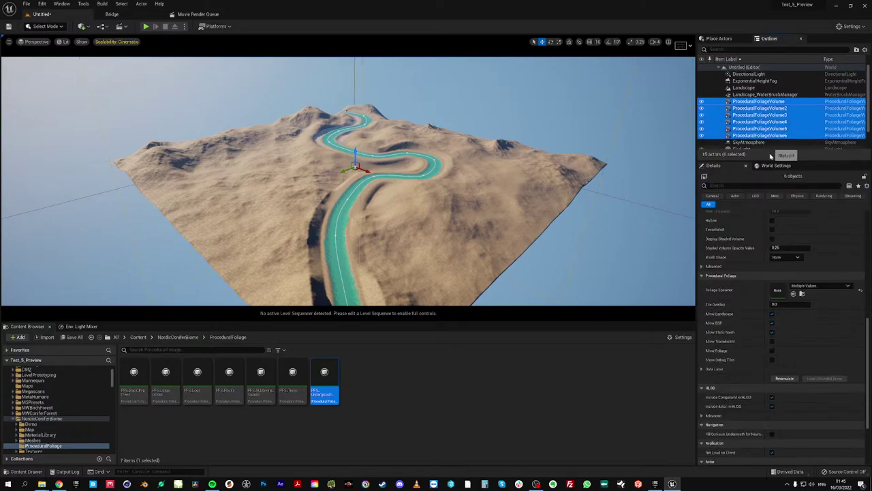
pyautogui.click(773, 332)
pyautogui.click(772, 322)
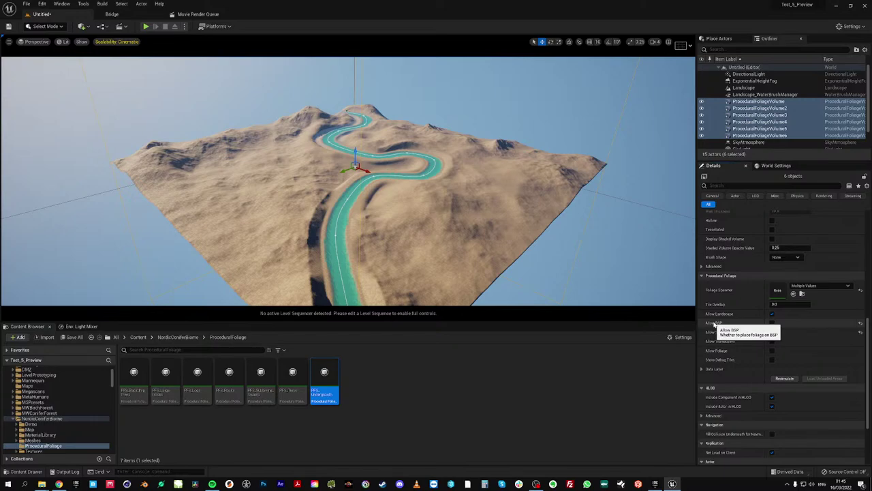
pyautogui.click(773, 325)
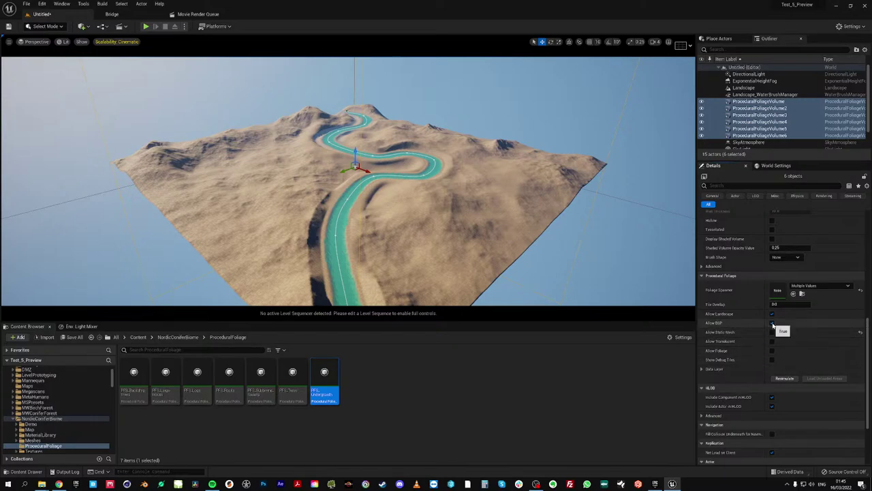
pyautogui.click(773, 324)
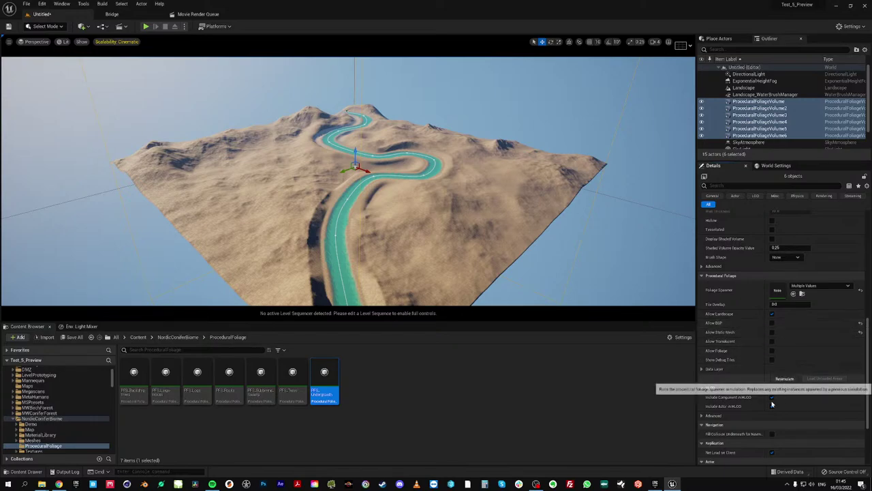
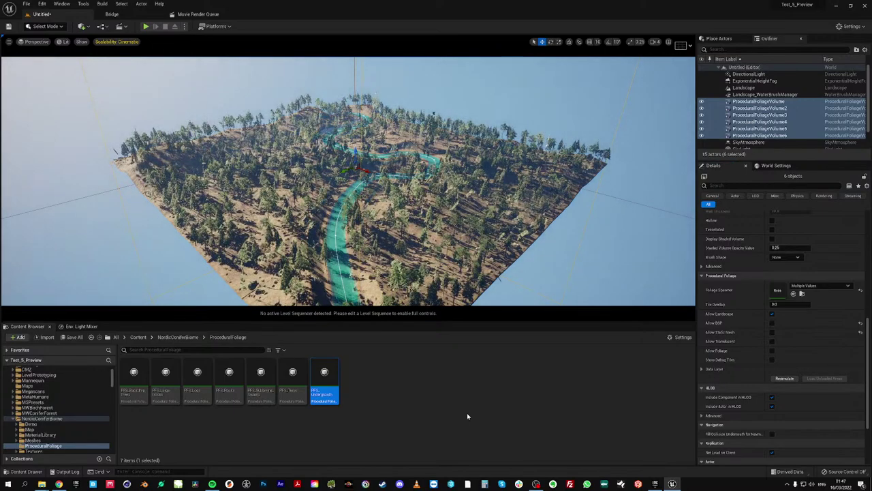
# Save the level as Map_08 in the Maps folder
pyautogui.moveTo(483, 286)
pyautogui.mouseDown(button='right')
pyautogui.moveTo(467, 317)
pyautogui.moveTo(466, 286)
pyautogui.mouseUp(button='right')
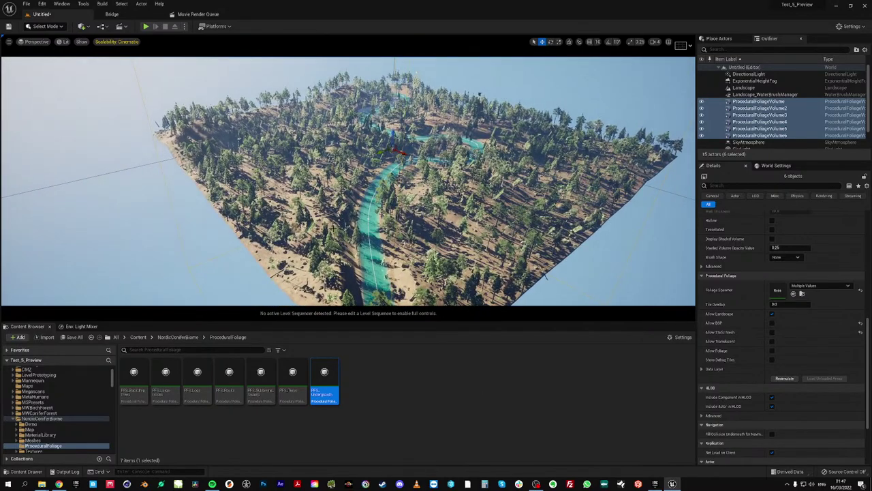
pyautogui.hotkey('ctrl', 's')
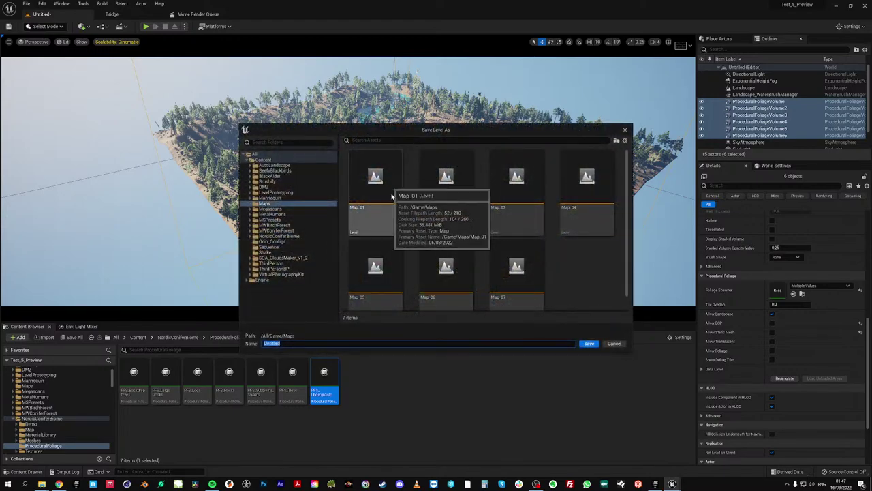
pyautogui.click(524, 279)
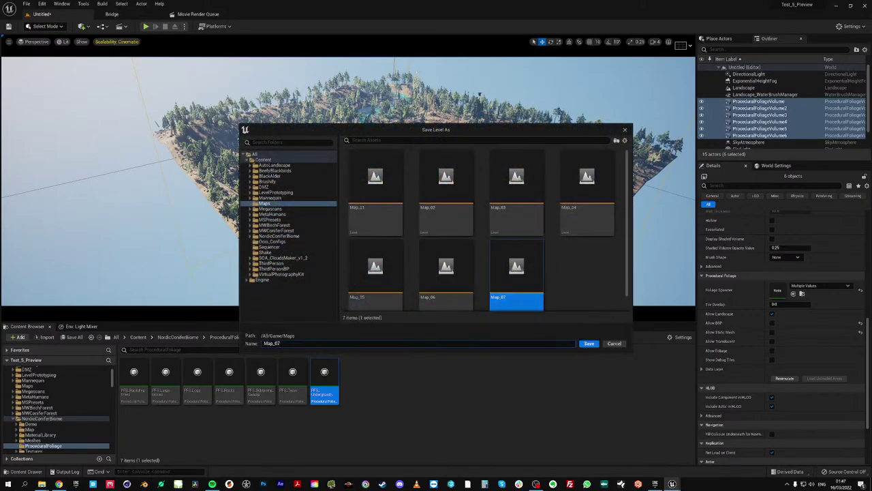
pyautogui.press('Return')
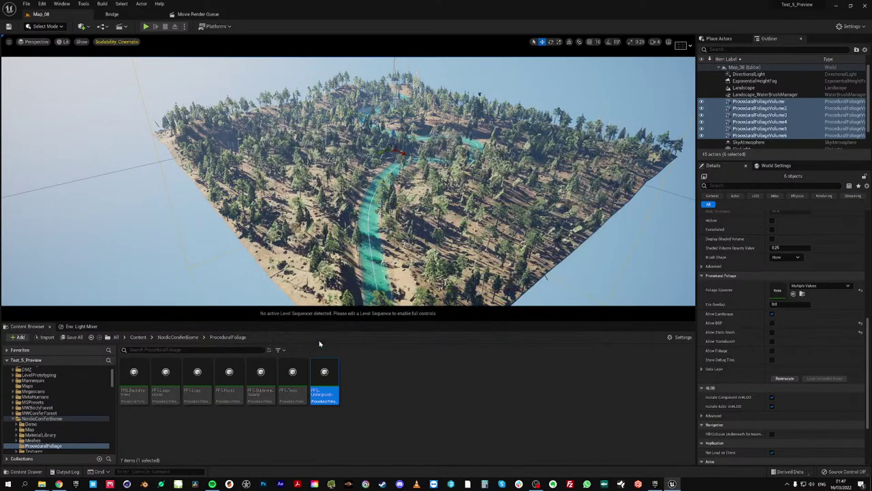
# Play the level from within the forest and run the character through the river and along its bank, and end the play session
pyautogui.press('w')
pyautogui.moveTo(402, 217); pyautogui.dragTo(402, 199, button='right')
pyautogui.moveTo(335, 149); pyautogui.dragTo(368, 135, button='right')
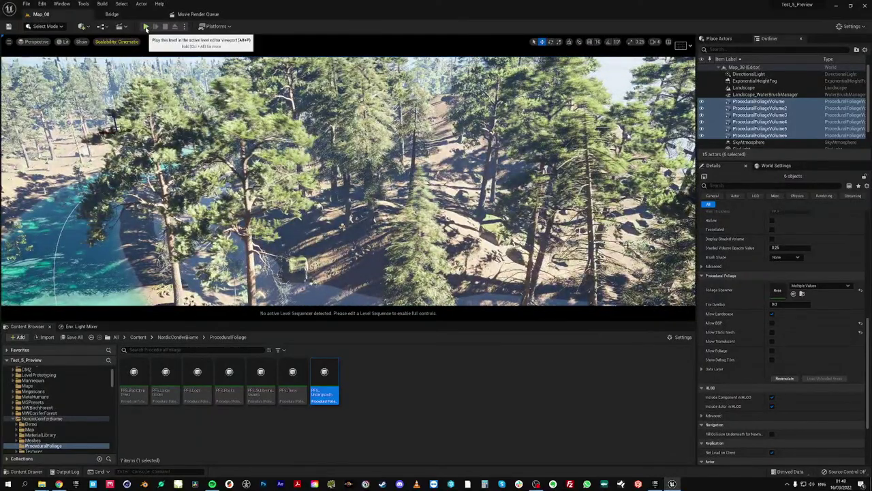
pyautogui.click(146, 26)
pyautogui.press('w')
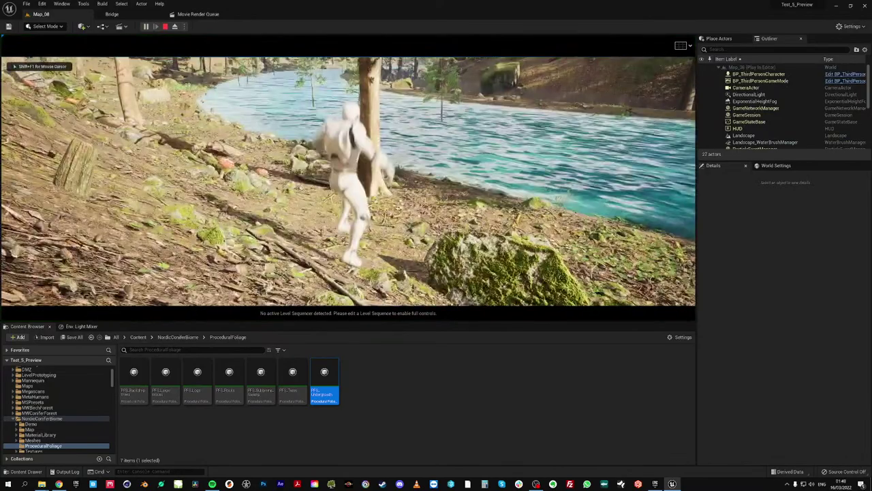
pyautogui.press('w')
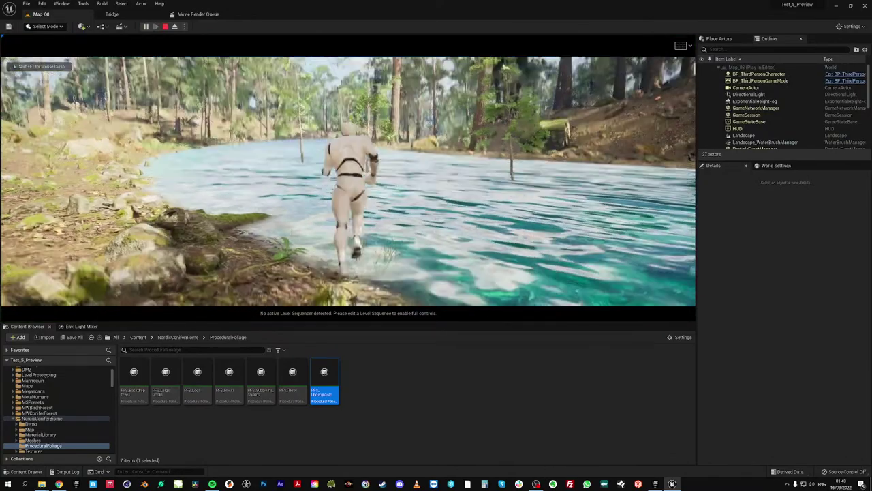
pyautogui.press('w')
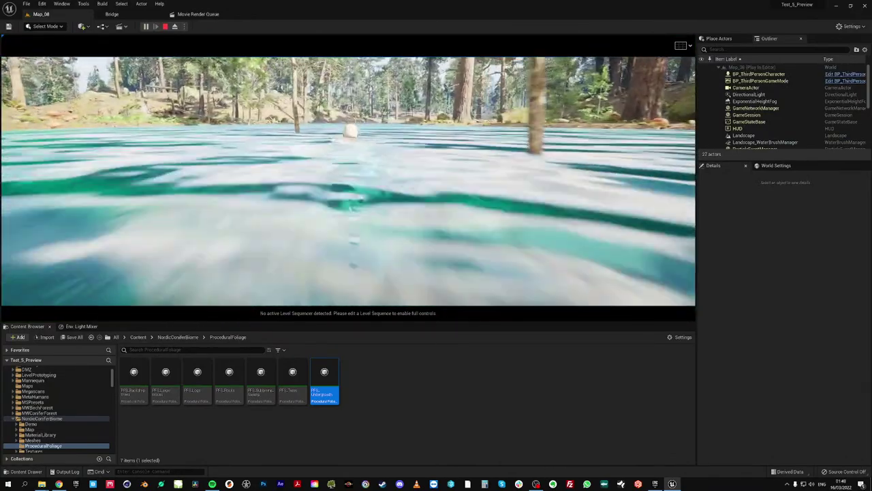
pyautogui.press('w')
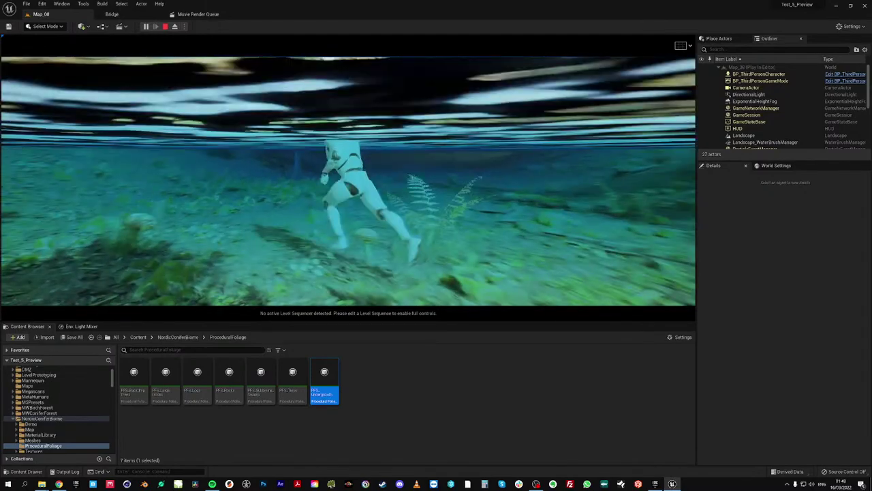
pyautogui.press('w')
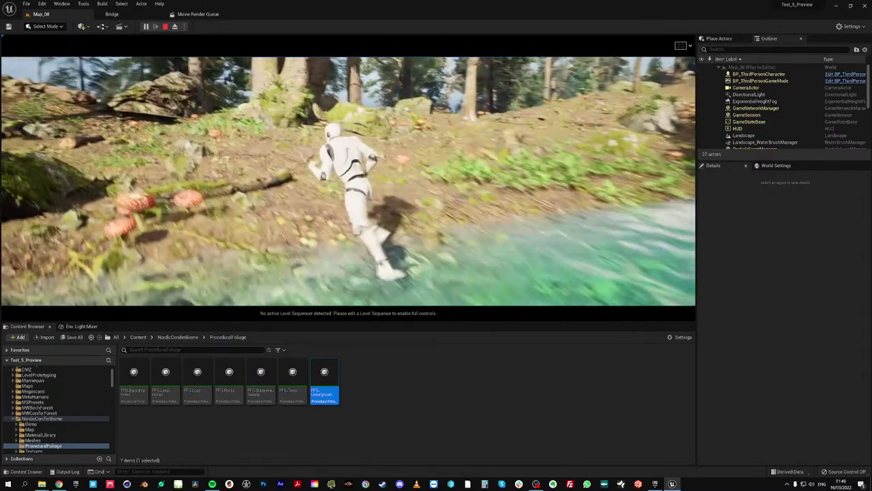
pyautogui.press('w')
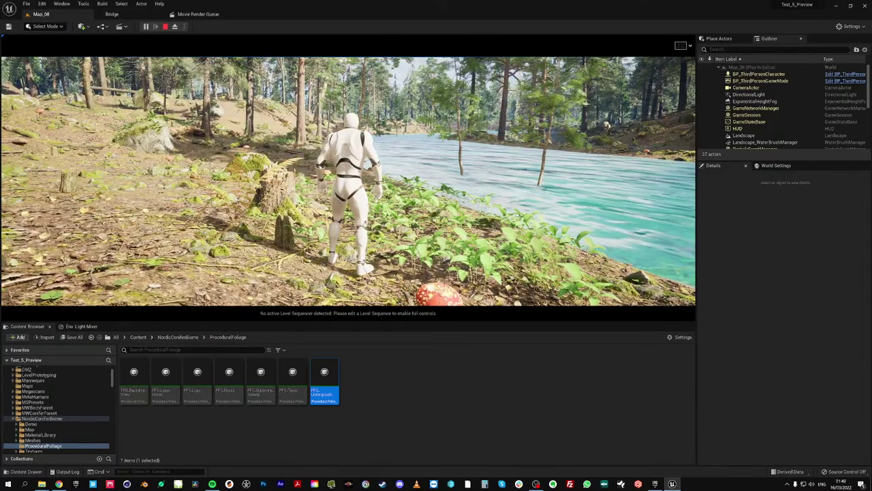
pyautogui.press('Escape')
# Switch to Foliage mode and select the last 17 foliage types in the foliage list
pyautogui.moveTo(370, 138); pyautogui.dragTo(340, 123, button='right')
pyautogui.press('e')
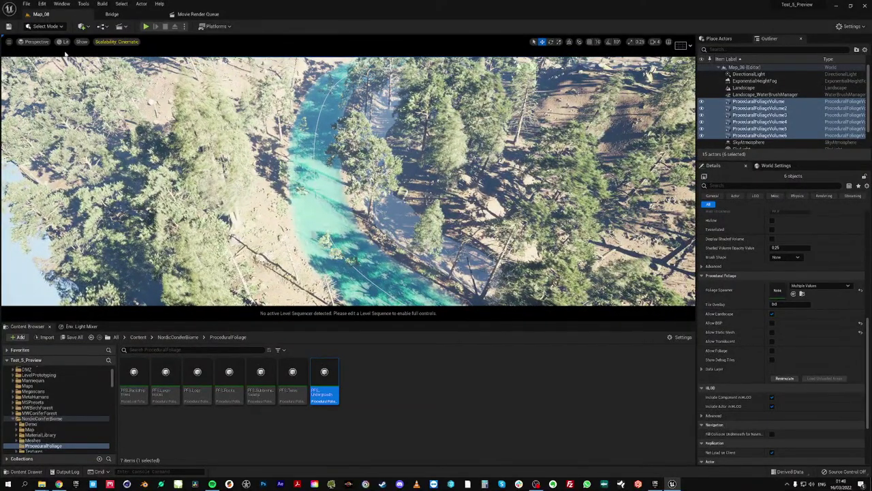
pyautogui.click(45, 26)
pyautogui.click(48, 54)
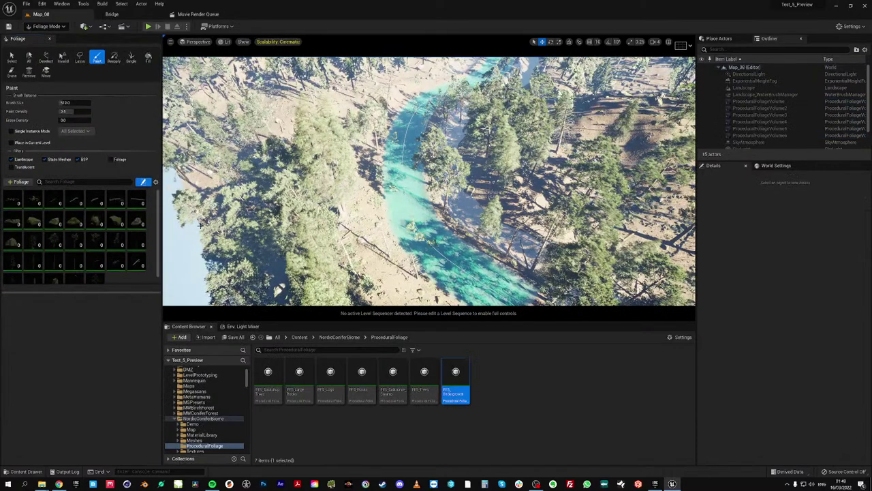
pyautogui.scroll(-1, 68, 235)
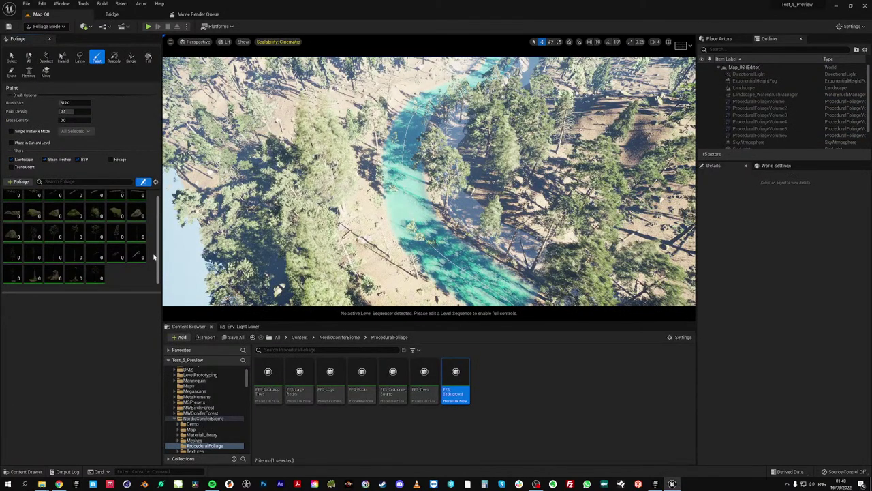
pyautogui.click(95, 272)
pyautogui.keyDown('shift'); pyautogui.click(53, 232); pyautogui.keyUp('shift')
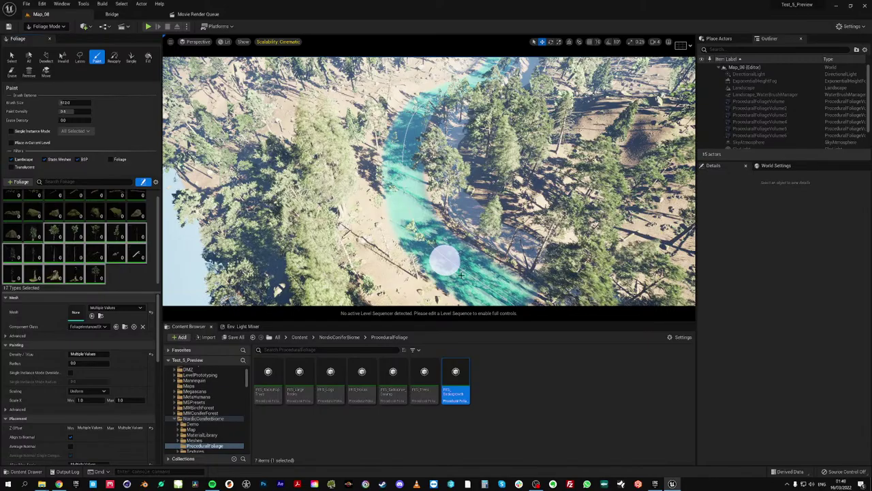
# Erase the selected foliage types from the river water, working downstream along the channel with the 512 brush
pyautogui.press('w')
pyautogui.moveTo(461, 276)
pyautogui.mouseDown(button='right')
pyautogui.moveTo(525, 276)
pyautogui.moveTo(463, 283)
pyautogui.moveTo(444, 273)
pyautogui.moveTo(450, 237)
pyautogui.moveTo(445, 272)
pyautogui.mouseUp(button='right')
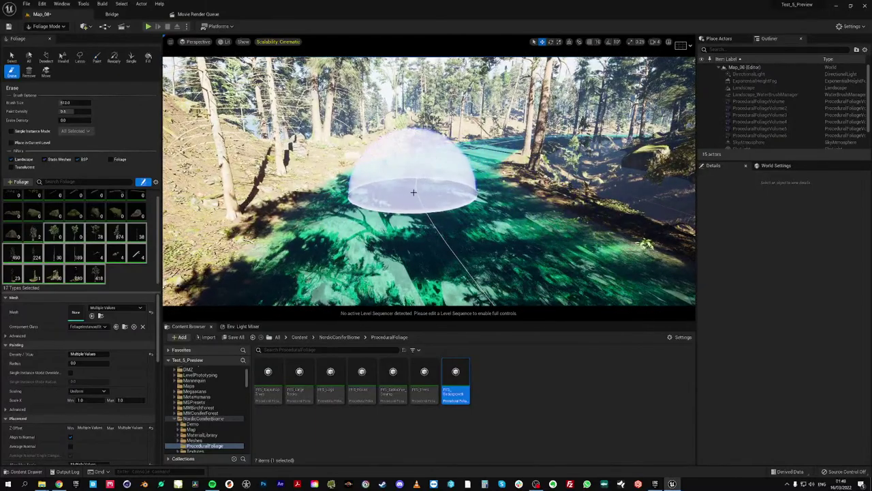
pyautogui.press('w')
pyautogui.moveTo(444, 187); pyautogui.dragTo(424, 187, button='right')
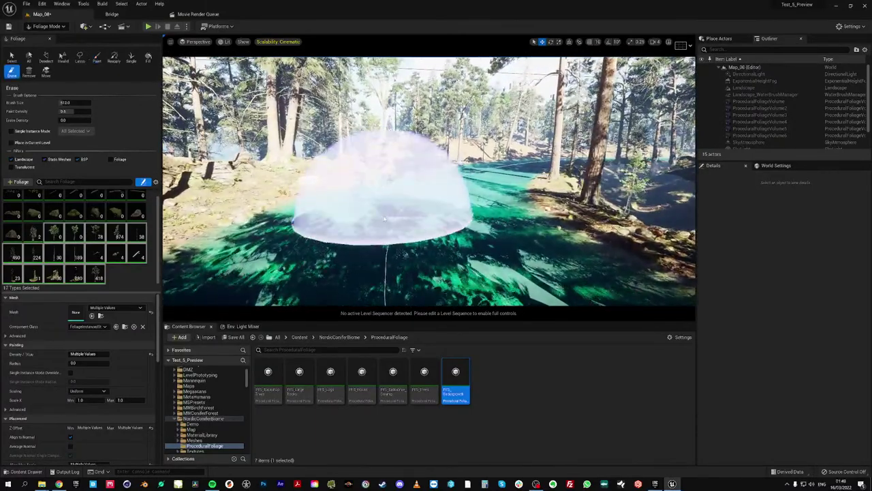
pyautogui.moveTo(385, 219); pyautogui.dragTo(384, 219, button='right')
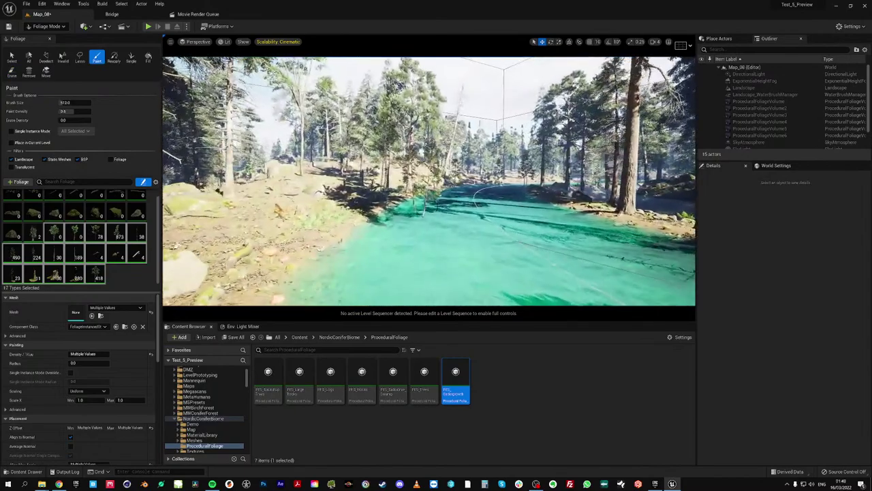
pyautogui.moveTo(451, 225); pyautogui.dragTo(452, 225, button='right')
pyautogui.moveTo(294, 237)
pyautogui.keyDown('shift'); pyautogui.mouseDown()
pyautogui.moveTo(384, 235)
pyautogui.moveTo(478, 196)
pyautogui.moveTo(463, 228)
pyautogui.moveTo(444, 197)
pyautogui.moveTo(437, 205)
pyautogui.mouseUp(); pyautogui.keyUp('shift')
pyautogui.click(443, 197)
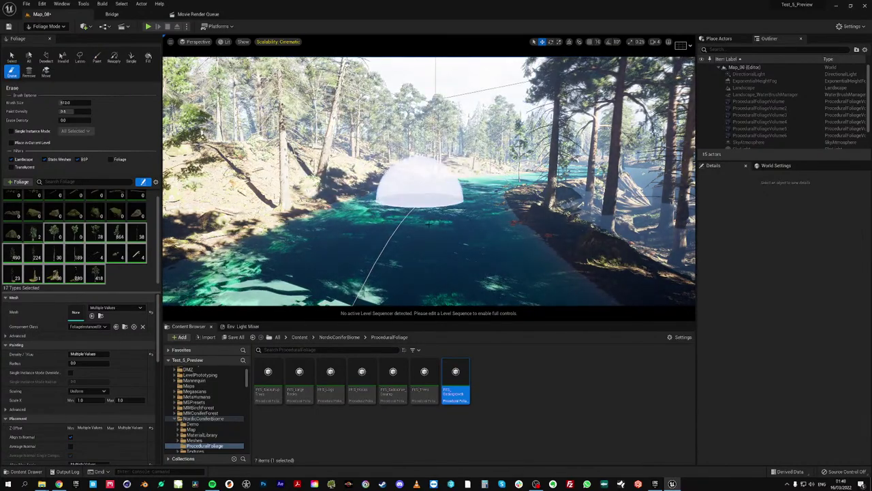
pyautogui.moveTo(429, 226); pyautogui.dragTo(428, 225, button='right')
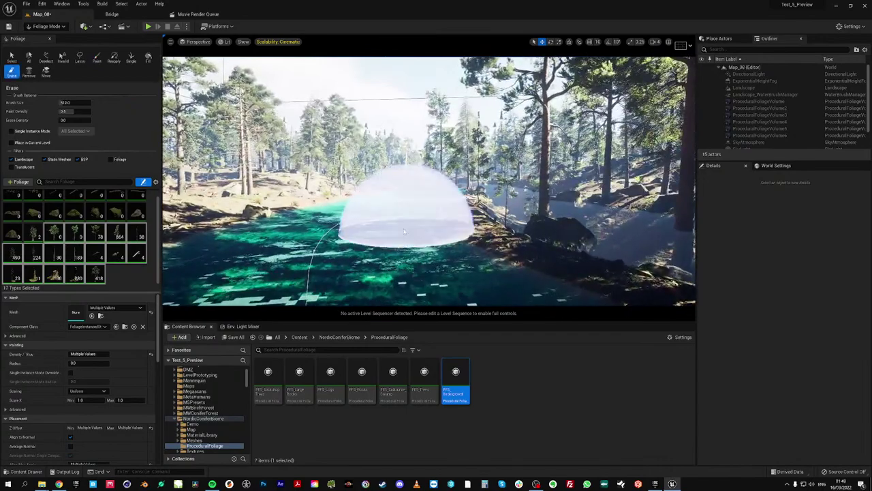
pyautogui.moveTo(404, 231)
pyautogui.keyDown('shift'); pyautogui.mouseDown()
pyautogui.moveTo(292, 218)
pyautogui.moveTo(358, 218)
pyautogui.mouseUp(); pyautogui.keyUp('shift')
pyautogui.moveTo(388, 215); pyautogui.dragTo(388, 215, button='right')
pyautogui.keyDown('shift'); pyautogui.moveTo(405, 219); pyautogui.dragTo(419, 193); pyautogui.keyUp('shift')
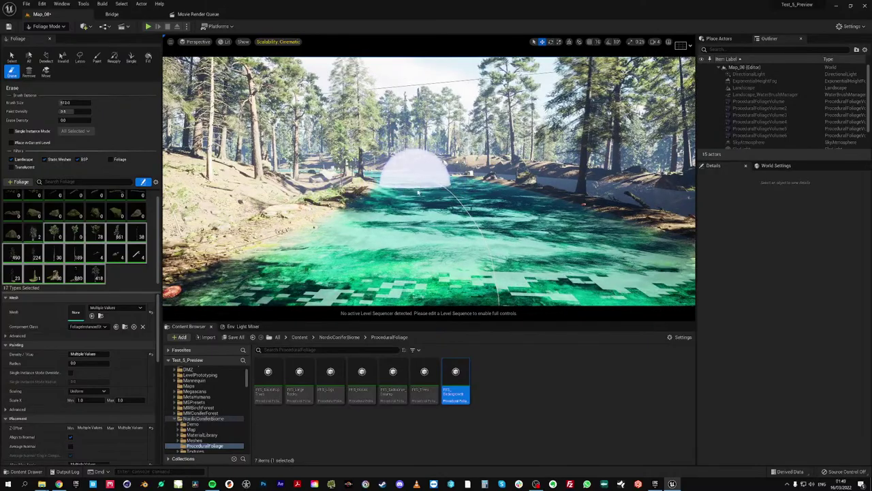
pyautogui.moveTo(417, 193); pyautogui.dragTo(391, 203, button='right')
pyautogui.keyDown('shift'); pyautogui.moveTo(438, 210); pyautogui.dragTo(466, 237); pyautogui.keyUp('shift')
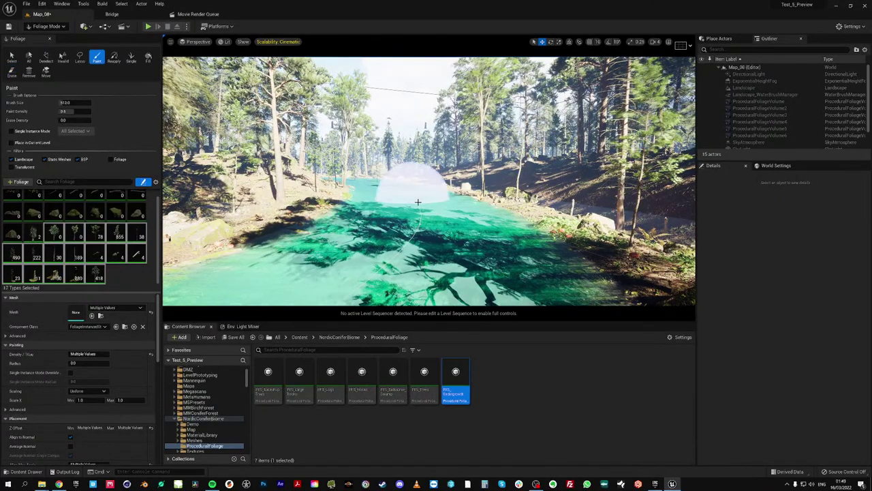
pyautogui.keyDown('shift'); pyautogui.moveTo(420, 204); pyautogui.dragTo(425, 213); pyautogui.keyUp('shift')
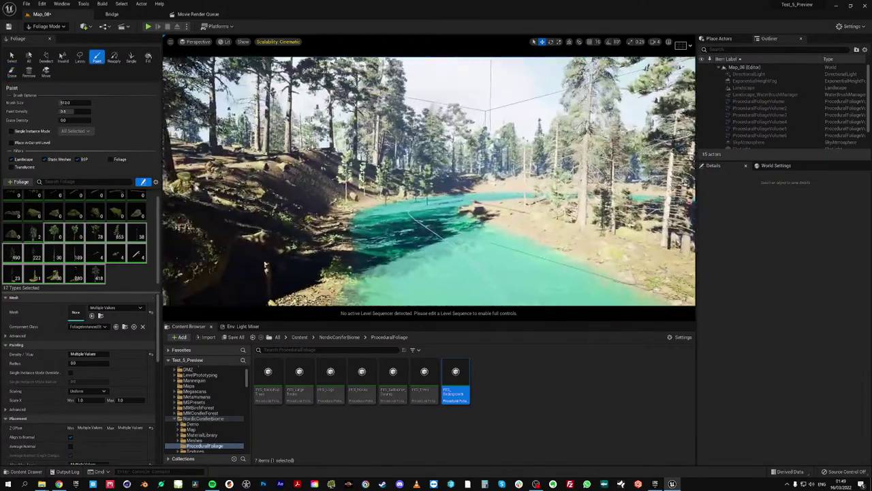
pyautogui.keyDown('shift'); pyautogui.click(418, 217); pyautogui.keyUp('shift')
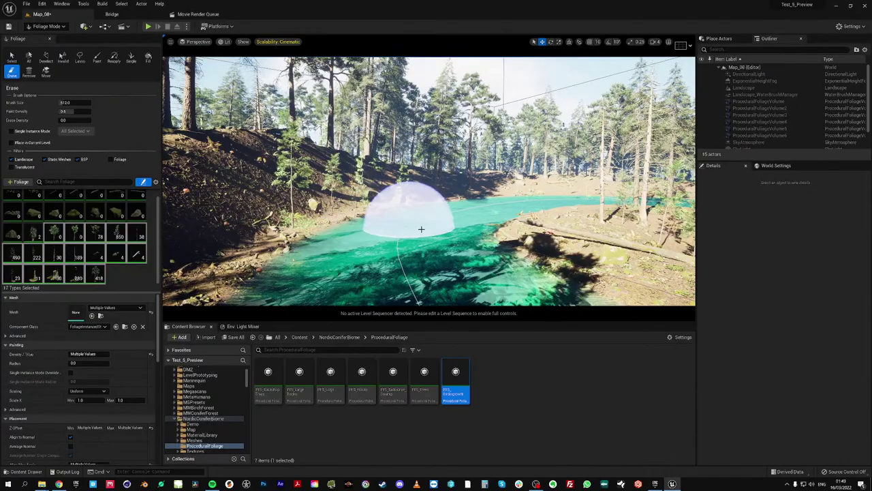
pyautogui.moveTo(421, 229); pyautogui.dragTo(453, 221, button='right')
pyautogui.press('w')
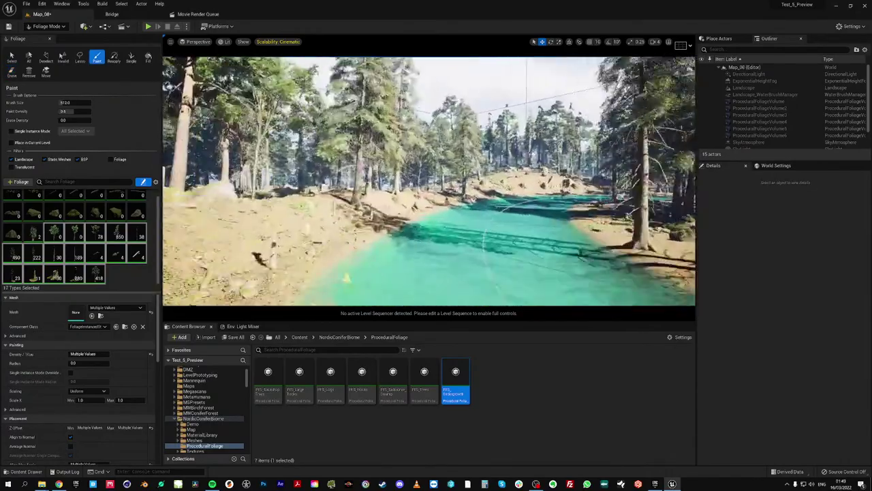
pyautogui.press('shift')
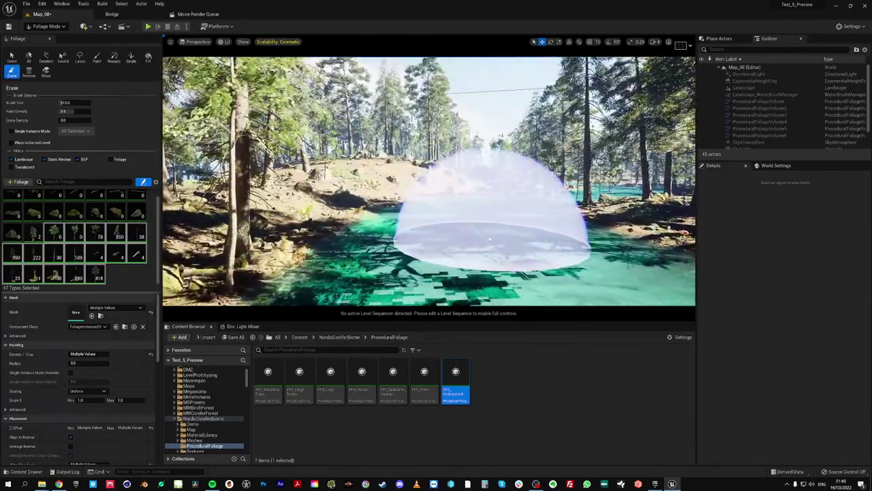
pyautogui.moveTo(495, 227); pyautogui.dragTo(470, 229, button='right')
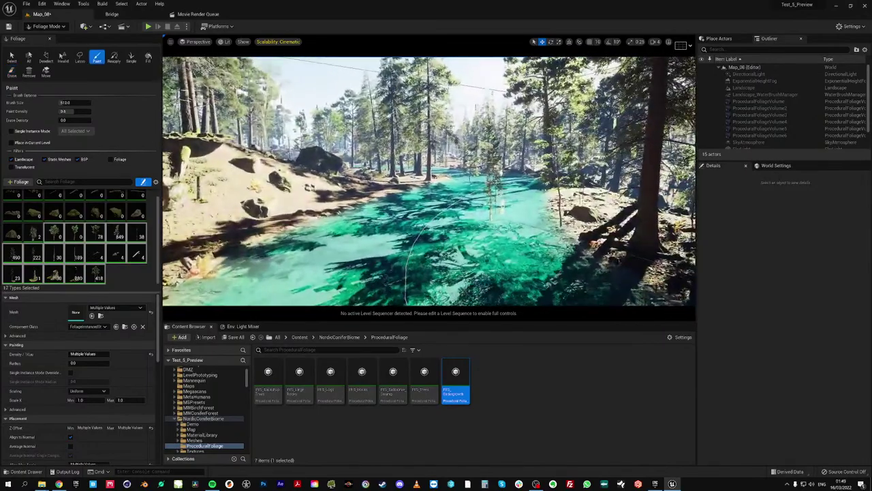
pyautogui.press('shift')
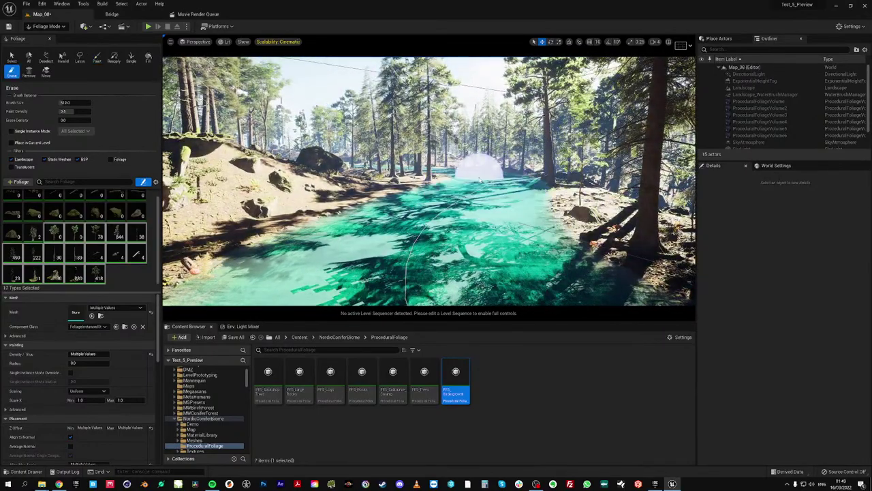
pyautogui.moveTo(481, 178); pyautogui.dragTo(477, 164, button='right')
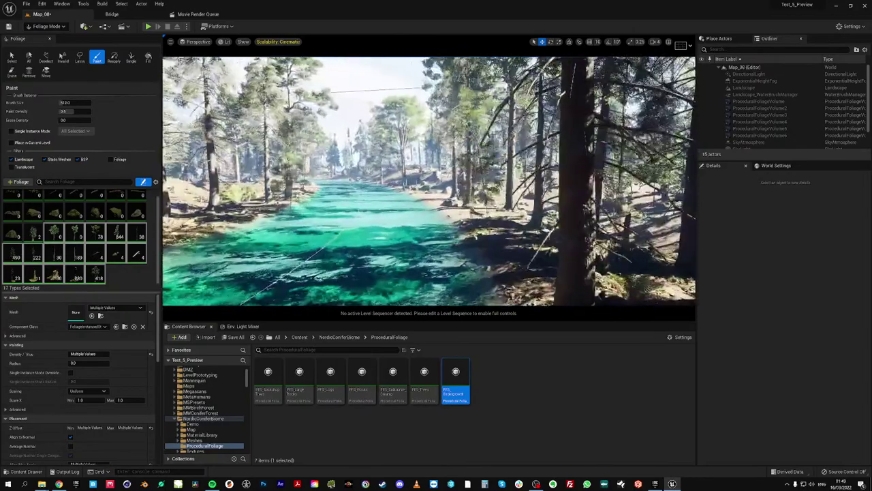
pyautogui.press('shift')
pyautogui.moveTo(433, 200); pyautogui.dragTo(427, 197, button='right')
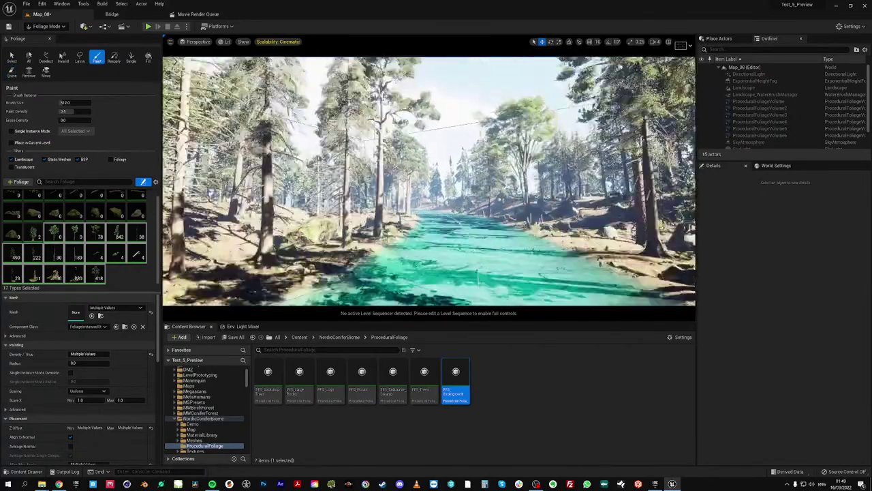
pyautogui.press('shift')
pyautogui.moveTo(407, 233)
pyautogui.mouseDown(button='right')
pyautogui.moveTo(388, 220)
pyautogui.moveTo(380, 234)
pyautogui.moveTo(413, 246)
pyautogui.moveTo(407, 251)
pyautogui.mouseUp(button='right')
pyautogui.press('shift')
pyautogui.keyDown('shift'); pyautogui.click(423, 242); pyautogui.keyUp('shift')
pyautogui.press('shift')
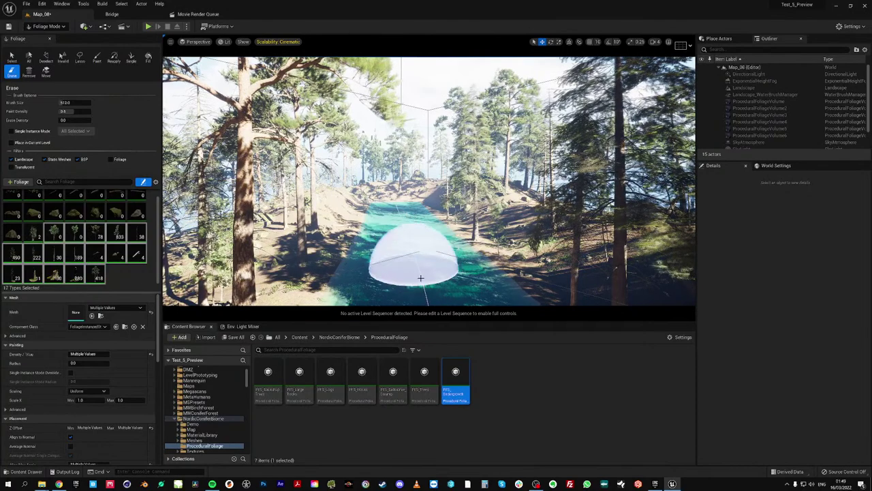
pyautogui.click(409, 266)
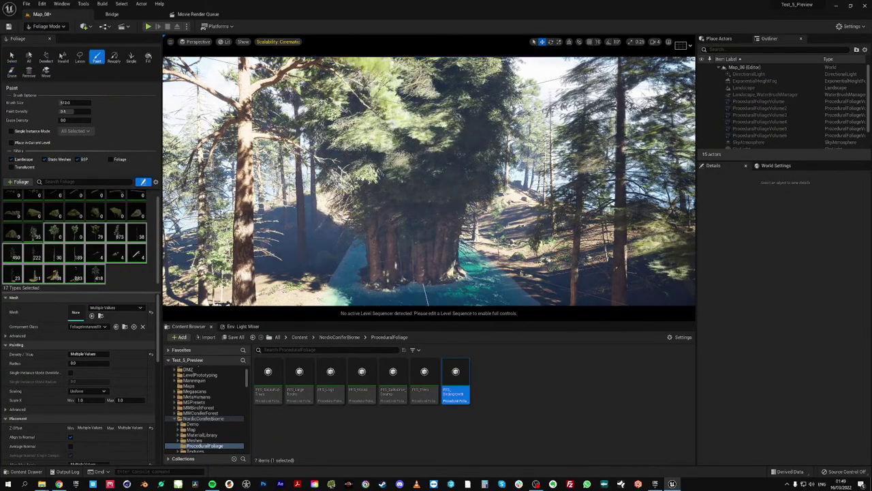
pyautogui.press('shift')
pyautogui.keyDown('shift'); pyautogui.click(386, 266); pyautogui.keyUp('shift')
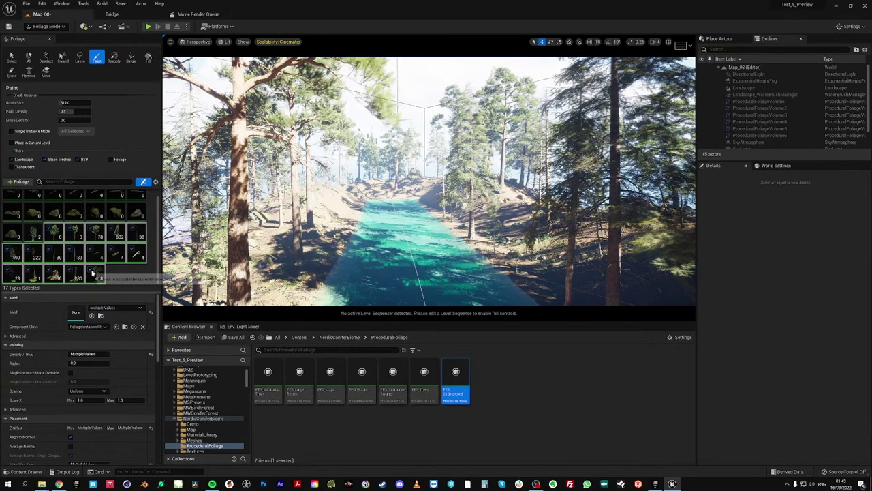
# Clear the foliage type selection, return to Selection mode, and play-test the level along the riverbank
pyautogui.click(128, 278)
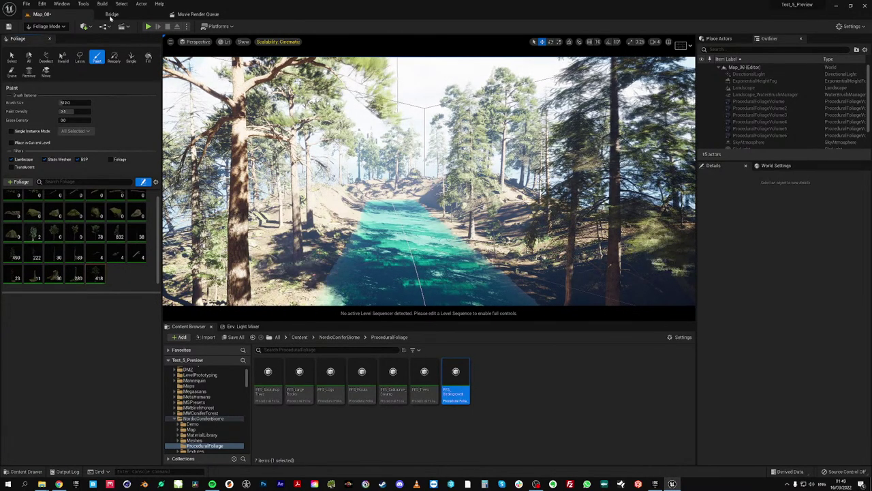
pyautogui.click(47, 26)
pyautogui.click(58, 37)
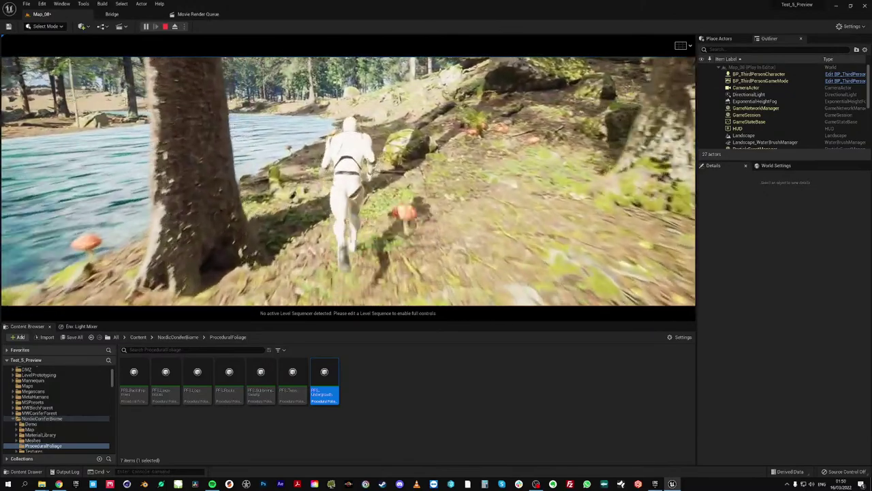
pyautogui.press('Escape')
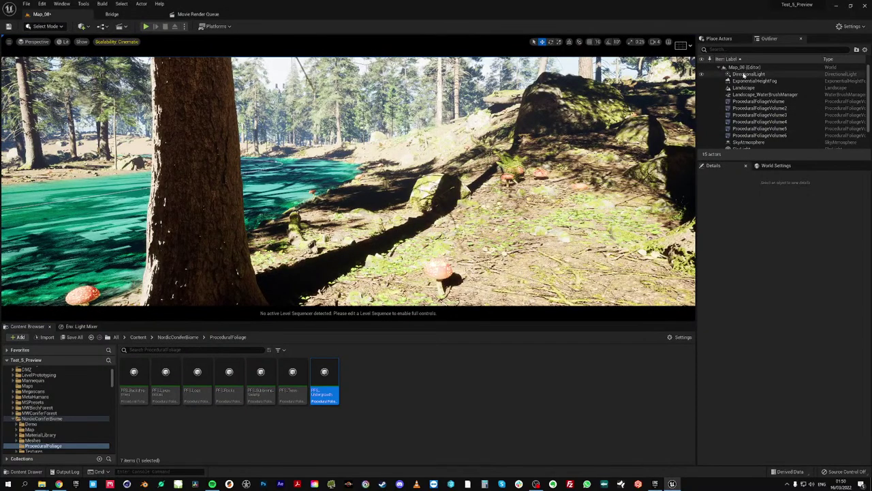
# Group DirectionalLight, ExponentialHeightFog, SkyAtmosphere, SkyLight and VolumetricCloud into a new Outliner folder named Lights
pyautogui.click(749, 74)
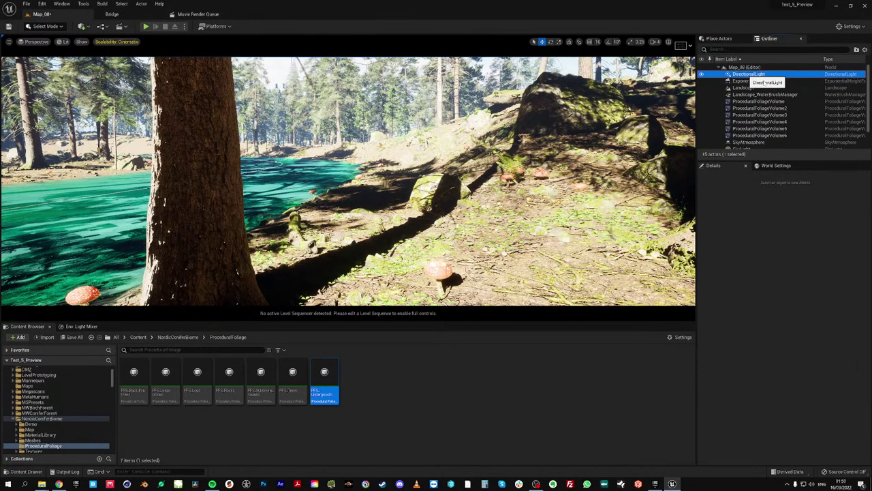
pyautogui.keyDown('shift'); pyautogui.click(766, 81); pyautogui.keyUp('shift')
pyautogui.scroll(-2, 805, 109)
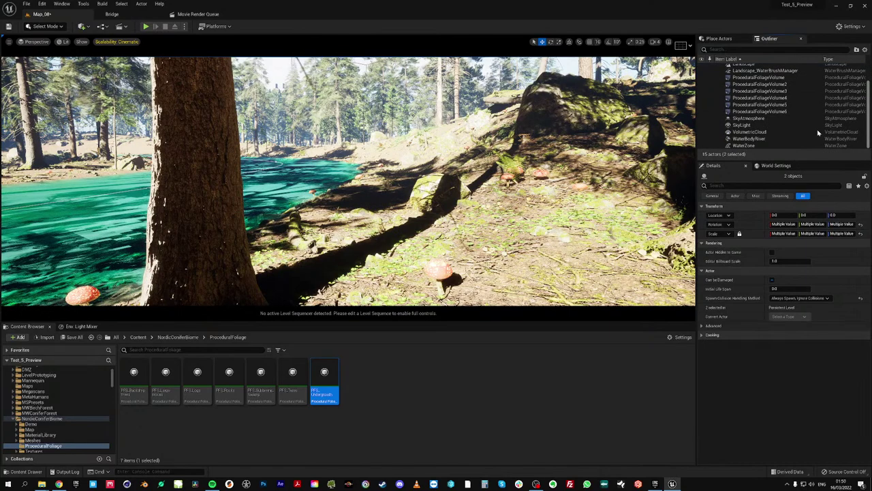
pyautogui.keyDown('ctrl'); pyautogui.click(751, 120); pyautogui.keyUp('ctrl')
pyautogui.keyDown('ctrl'); pyautogui.click(751, 126); pyautogui.keyUp('ctrl')
pyautogui.keyDown('ctrl'); pyautogui.click(750, 132); pyautogui.keyUp('ctrl')
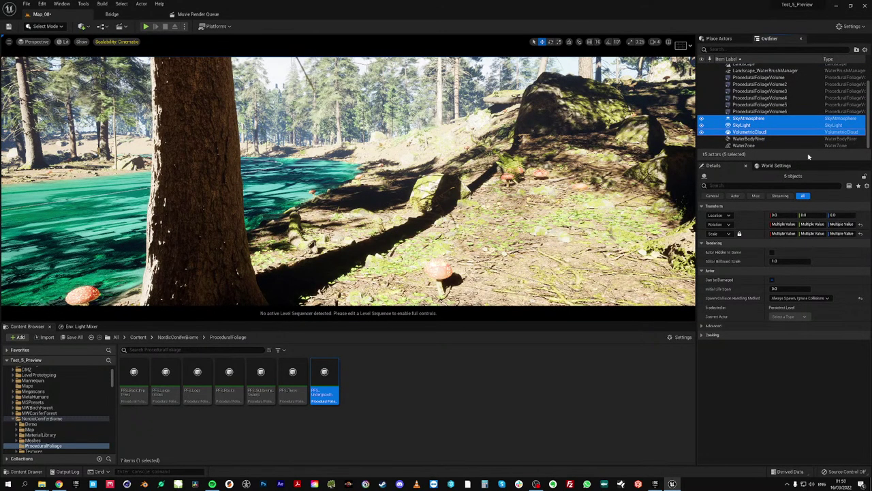
pyautogui.click(856, 49)
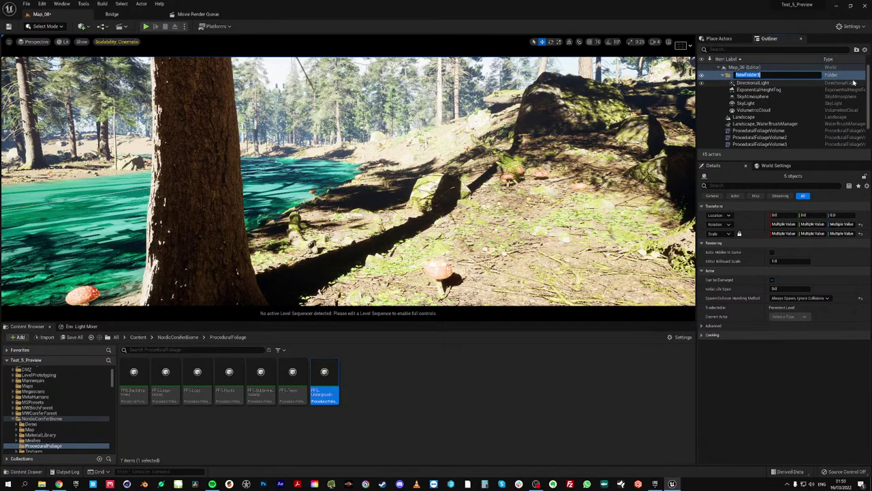
pyautogui.write('Lights')
pyautogui.press('Return')
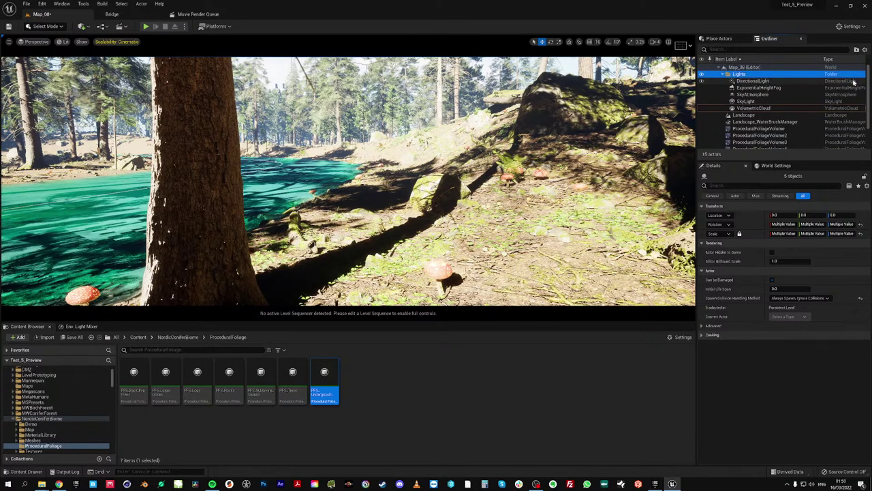
# Group the Landscape, its water brush manager, the six procedural foliage volumes and the water actors into a new folder named Landscape
pyautogui.click(744, 115)
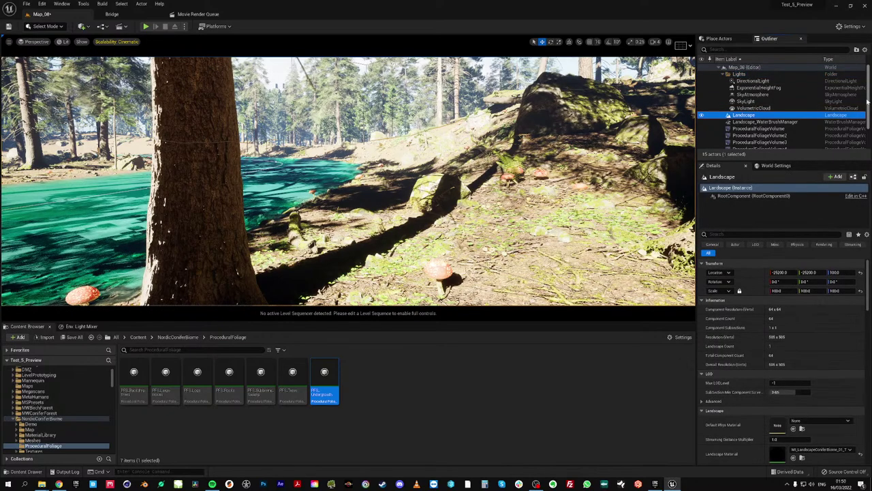
pyautogui.hotkey('shift', 'End')
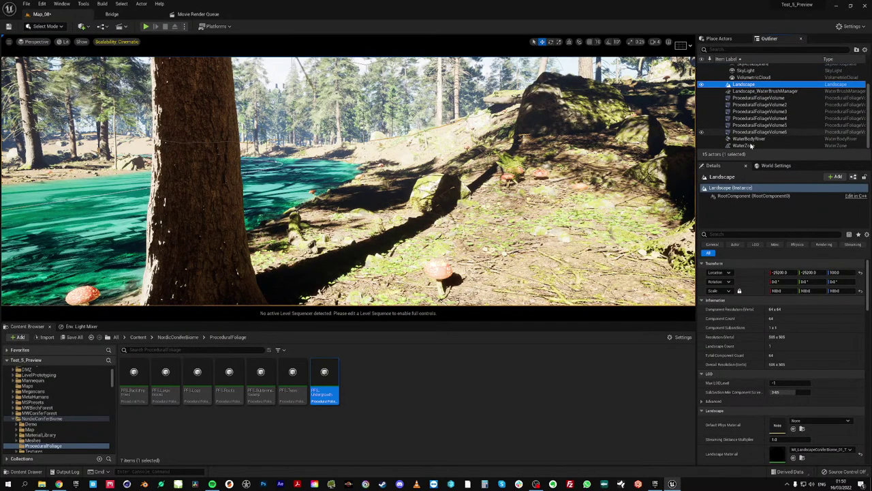
pyautogui.click(856, 49)
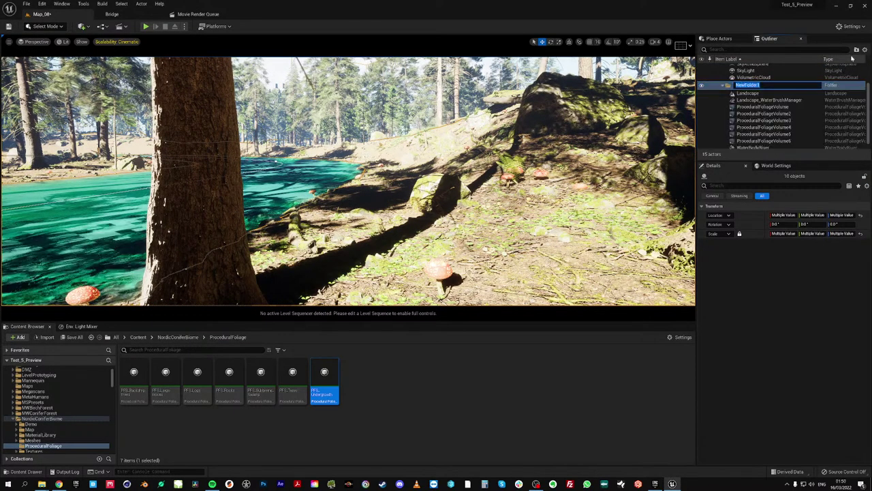
pyautogui.write('Landscape')
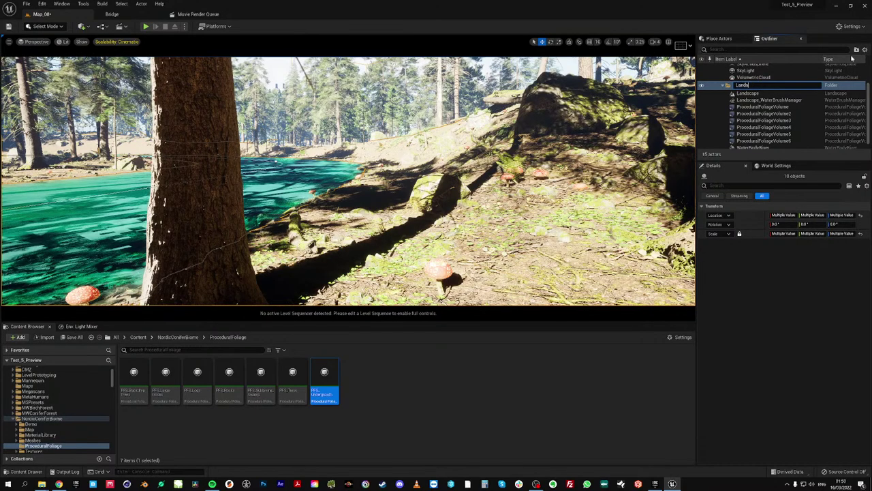
pyautogui.press('Return')
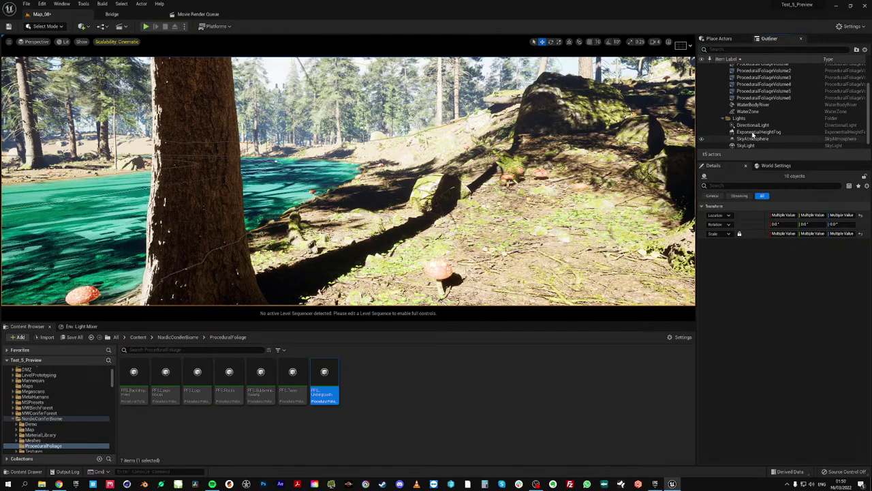
# Enable Real Time Capture on the SkyLight in the Lights folder
pyautogui.scroll(-1, 754, 140)
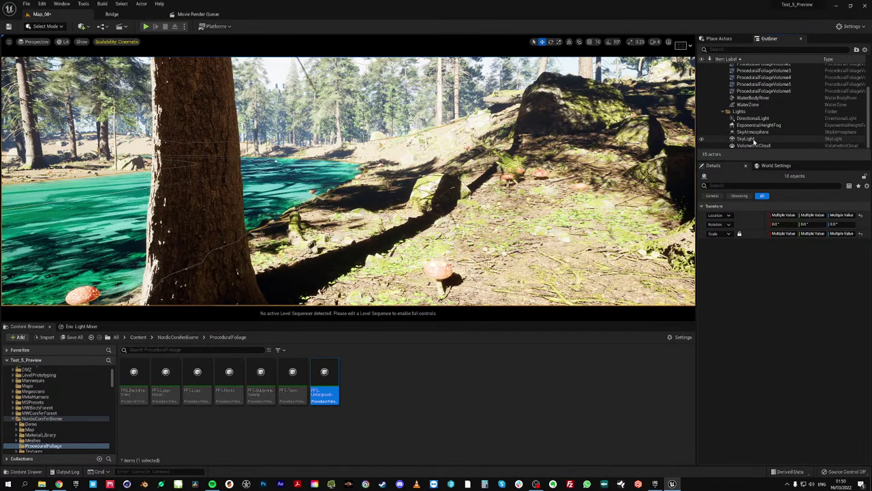
pyautogui.click(746, 139)
pyautogui.click(772, 310)
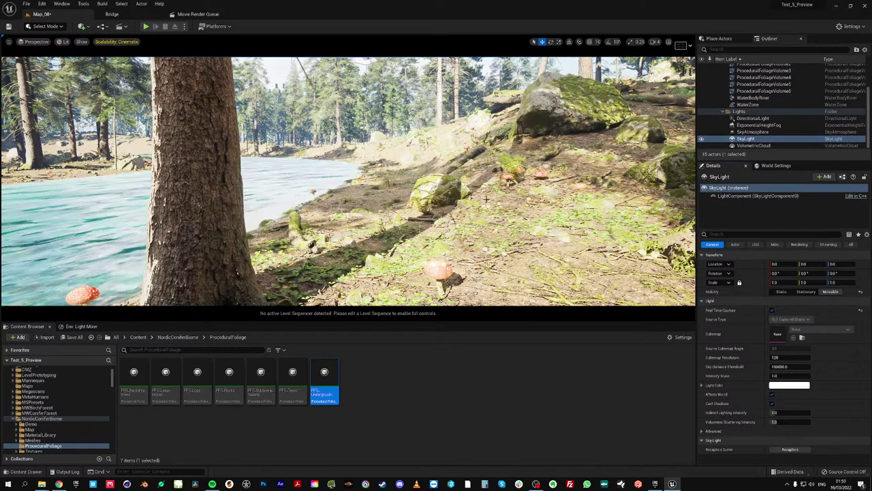
# Lower the sun by setting the DirectionalLight's Y rotation (pitch) to 0°
pyautogui.click(752, 119)
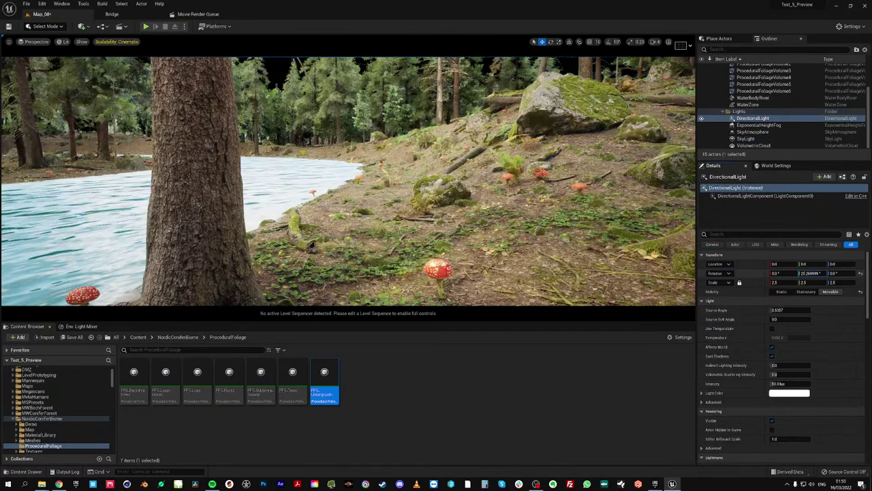
pyautogui.moveTo(811, 274)
pyautogui.mouseDown()
pyautogui.moveTo(777, 273)
pyautogui.moveTo(802, 274)
pyautogui.mouseUp()
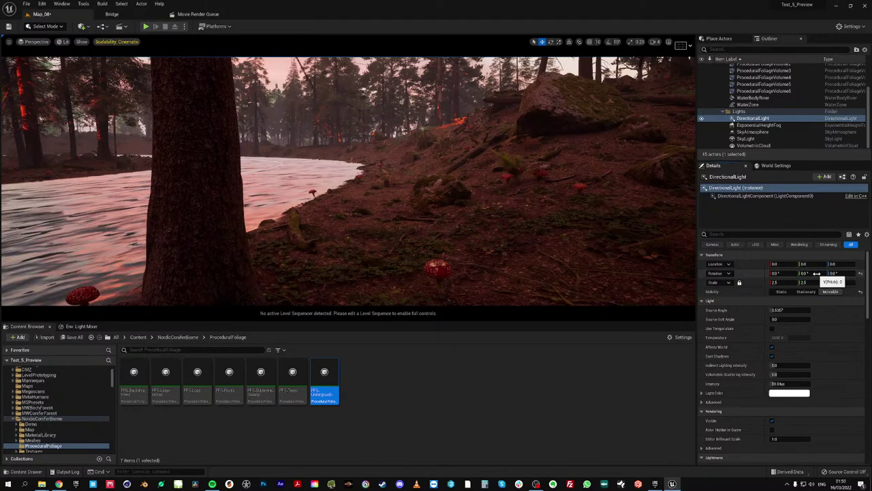
# Set the DirectionalLight's Y rotation to 345° and turn its Z rotation to about 19.6°
pyautogui.click(811, 274)
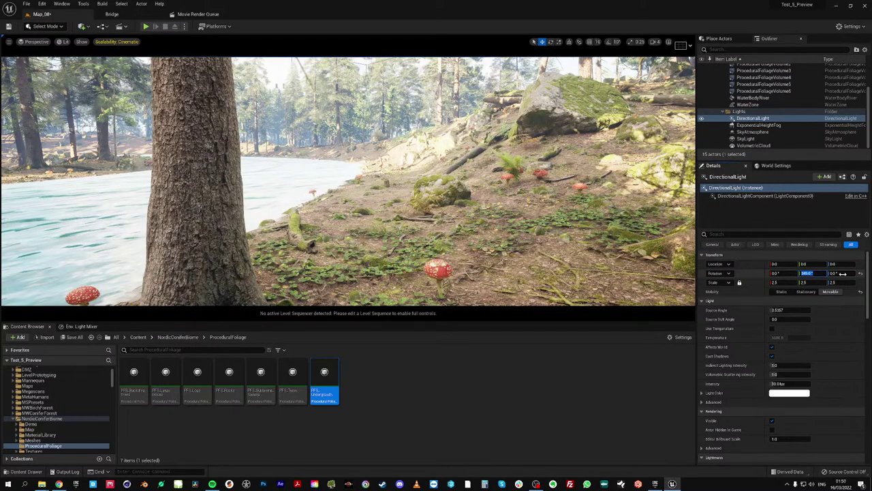
pyautogui.moveTo(843, 274); pyautogui.dragTo(857, 274)
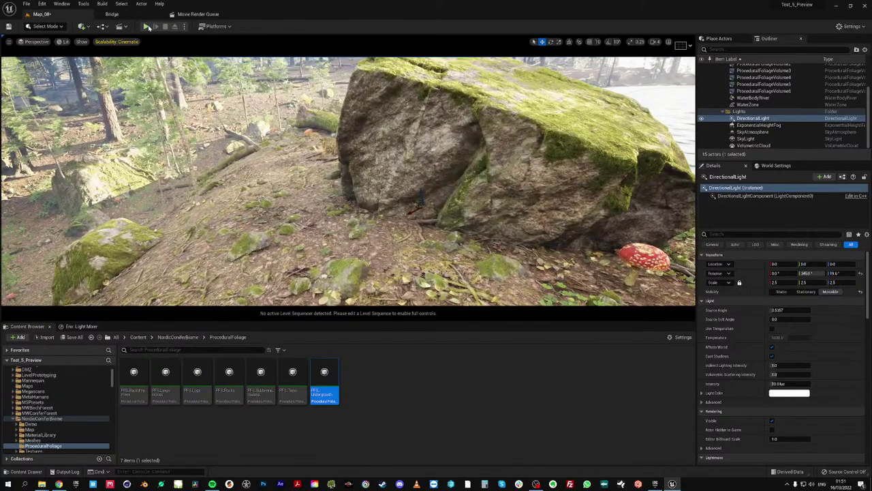
# Play the level, walk the character through the forest near the river, and stop the playtest
pyautogui.hotkey('alt', 'p')
pyautogui.press('w')
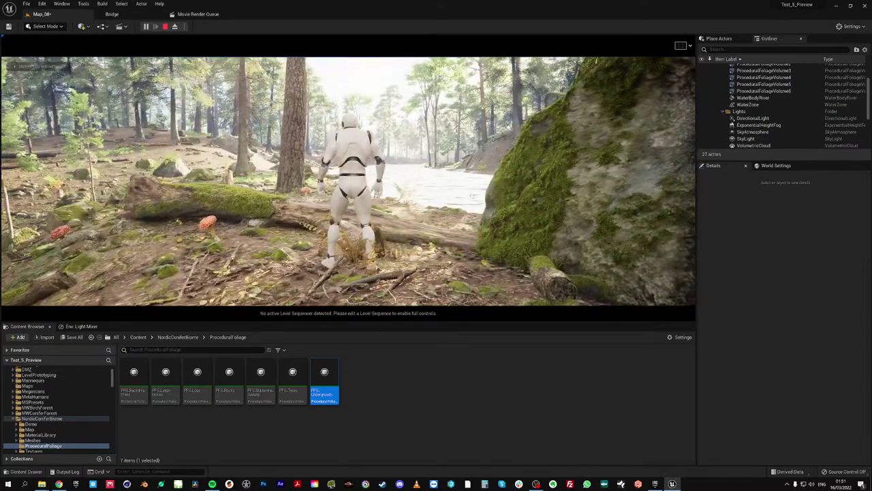
pyautogui.press('Escape')
# Place a PostProcessVolume from the Visual Effects actors in the scene and enable its Infinite Extent (Unbound) option
pyautogui.click(723, 39)
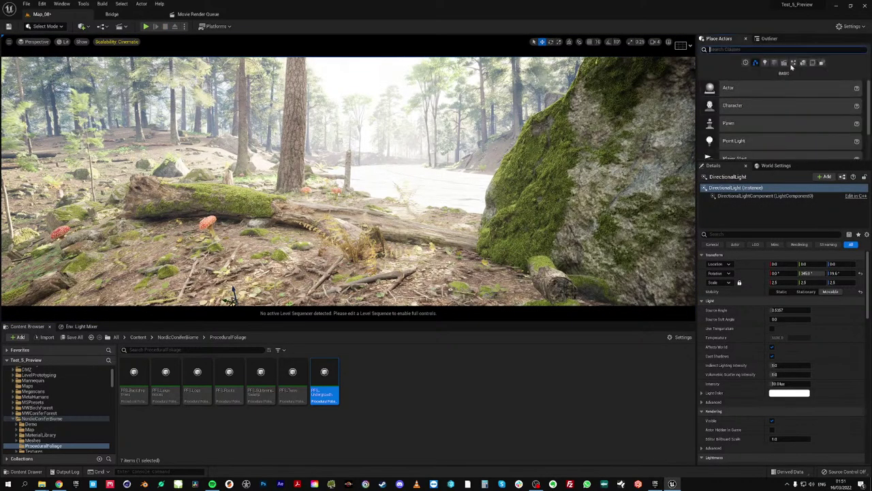
pyautogui.click(794, 62)
pyautogui.moveTo(743, 87); pyautogui.dragTo(343, 156)
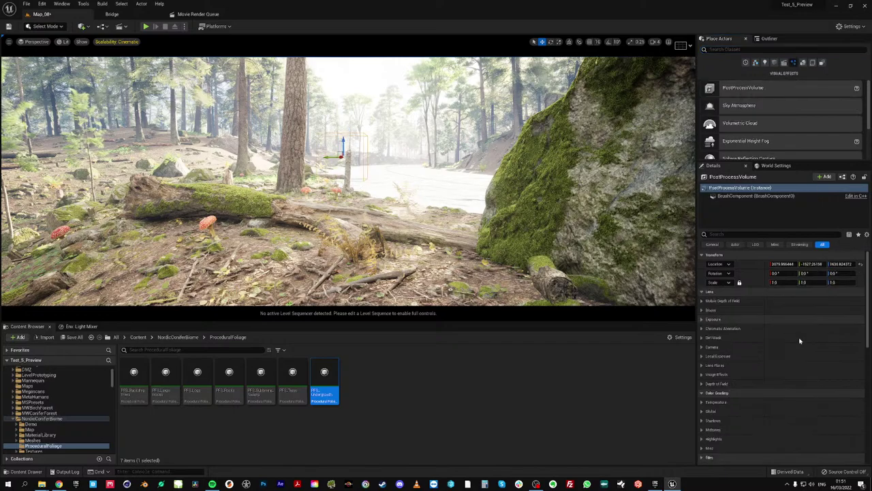
pyautogui.moveTo(868, 322); pyautogui.dragTo(870, 442)
pyautogui.click(771, 339)
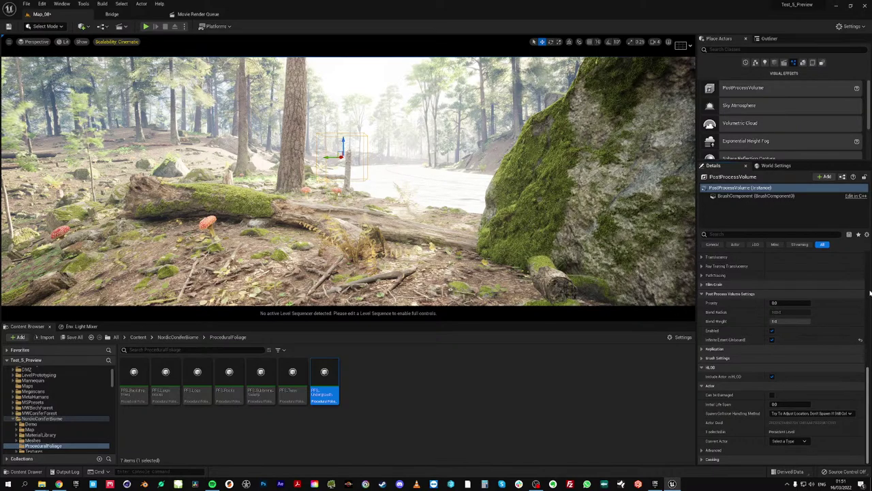
# Enable the PostProcessVolume's Exposure Compensation, Min Brightness and Max Brightness overrides, setting both brightness limits to 1
pyautogui.moveTo(870, 388); pyautogui.dragTo(869, 274)
pyautogui.click(702, 320)
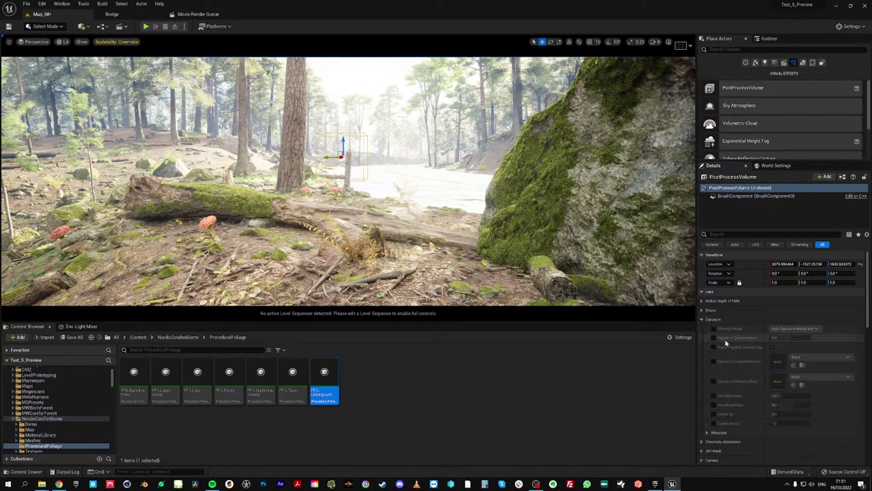
pyautogui.click(714, 338)
pyautogui.click(713, 396)
pyautogui.click(713, 405)
pyautogui.click(777, 395)
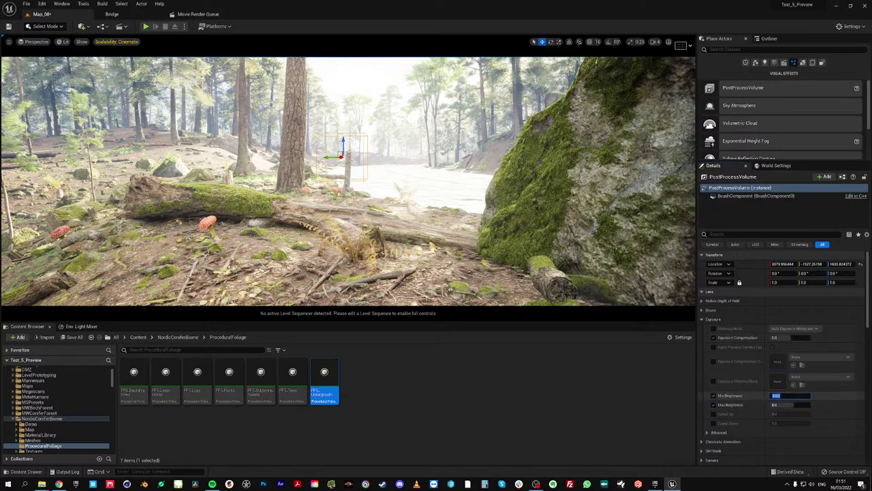
pyautogui.write('1')
pyautogui.press('Tab')
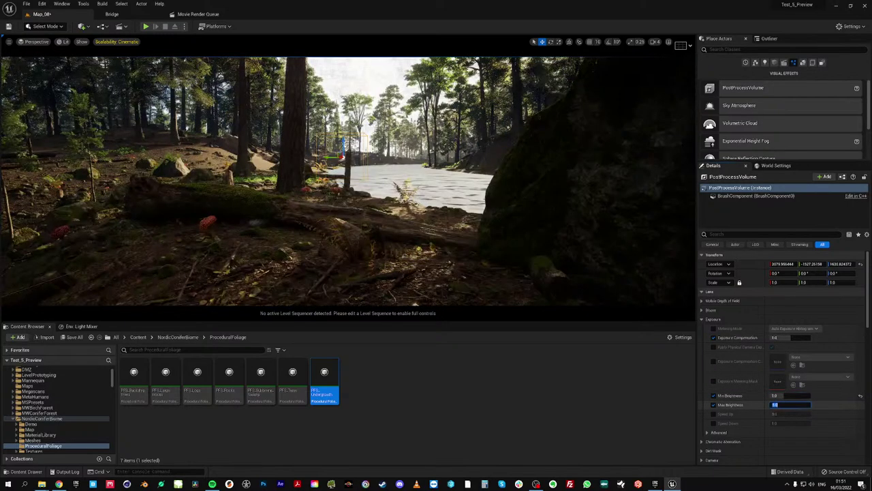
pyautogui.write('1')
pyautogui.press('Return')
# Save the current map
pyautogui.click(334, 183)
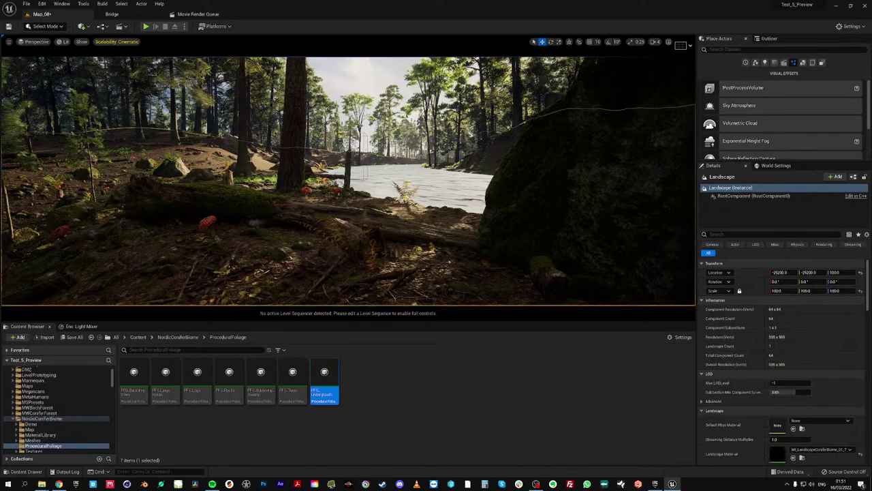
pyautogui.press('h')
pyautogui.hotkey('ctrl', 'z')
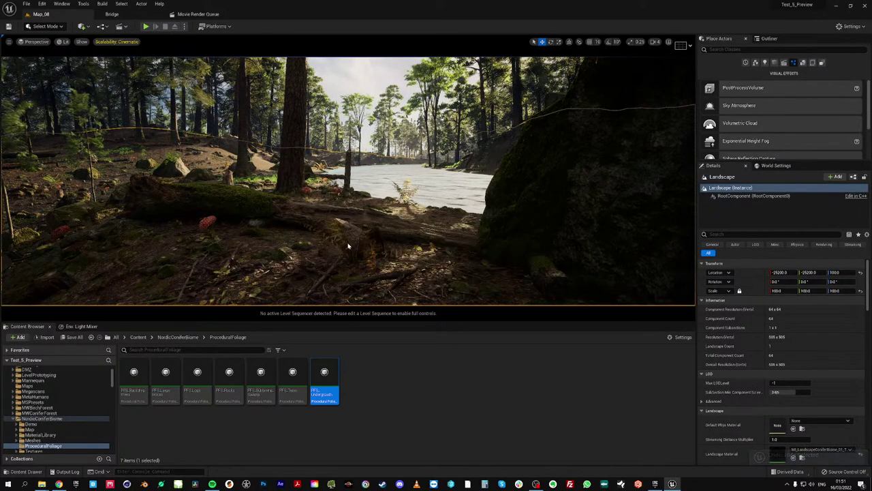
# Playtest the level along the riverbank to check the new exposure, and stop the session
pyautogui.press('w')
pyautogui.moveTo(348, 181); pyautogui.dragTo(362, 168, button='right')
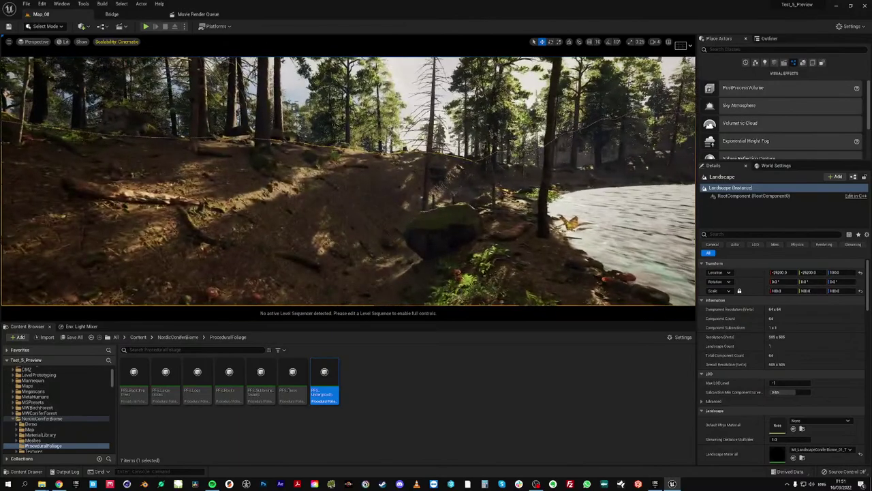
pyautogui.click(146, 26)
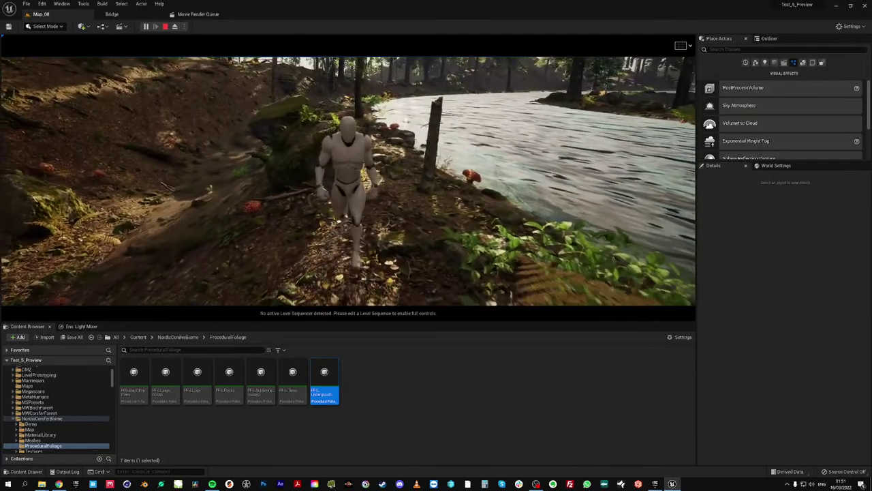
pyautogui.press('Escape')
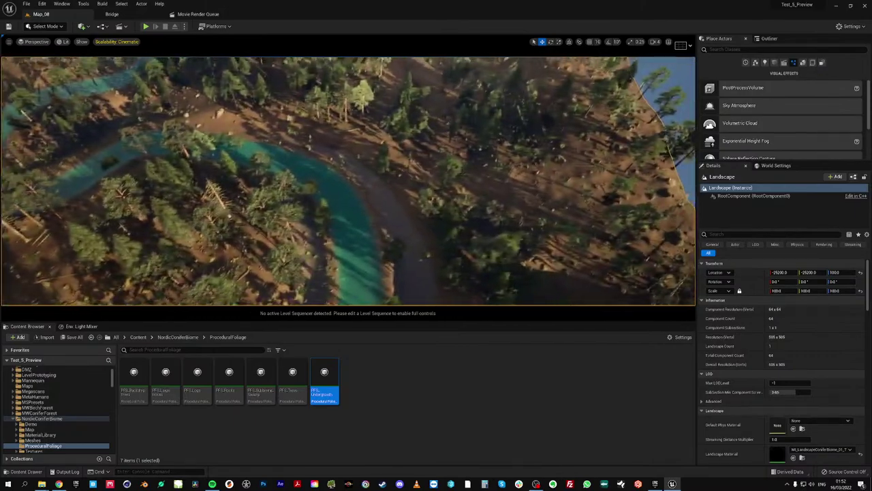
# Select WaterBodyRiver and WaterZone together and lower them along the Z axis
pyautogui.moveTo(348, 180); pyautogui.dragTo(380, 203, button='right')
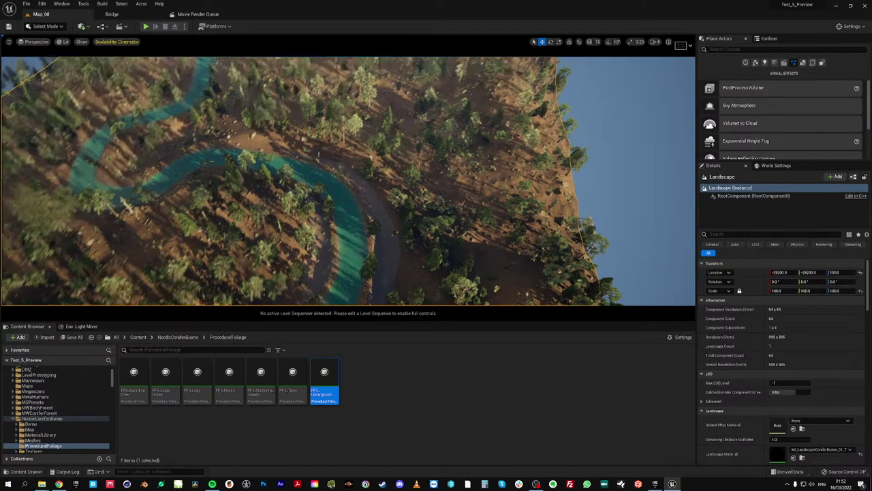
pyautogui.click(769, 39)
pyautogui.click(753, 138)
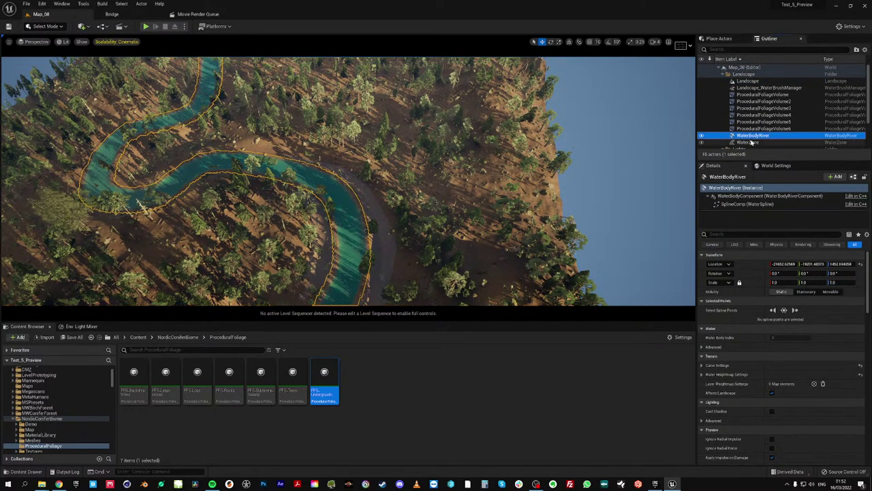
pyautogui.keyDown('shift'); pyautogui.click(753, 143); pyautogui.keyUp('shift')
pyautogui.moveTo(246, 156); pyautogui.dragTo(250, 167)
pyautogui.press('w')
pyautogui.moveTo(348, 181); pyautogui.dragTo(344, 133, button='right')
pyautogui.moveTo(254, 154); pyautogui.dragTo(272, 162, button='right')
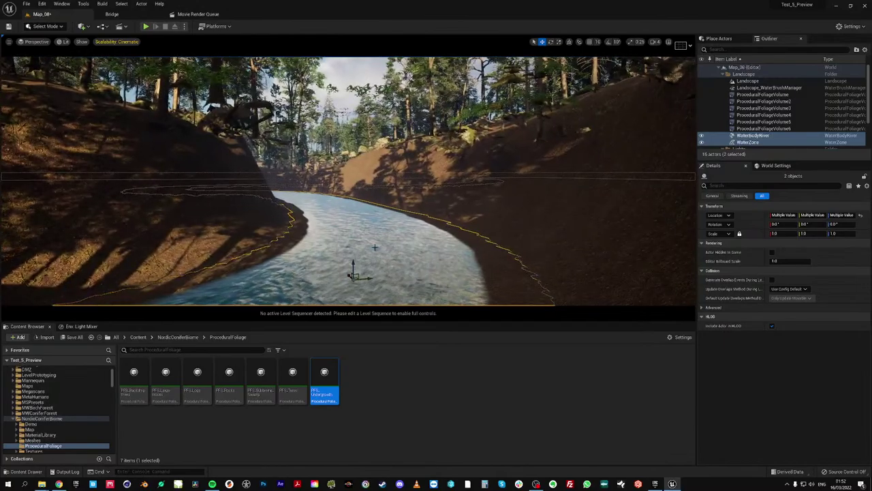
# Raise the WaterBodyRiver and WaterZone along Z, and fine-tune their height slightly downward within the banks
pyautogui.moveTo(352, 262); pyautogui.dragTo(353, 218)
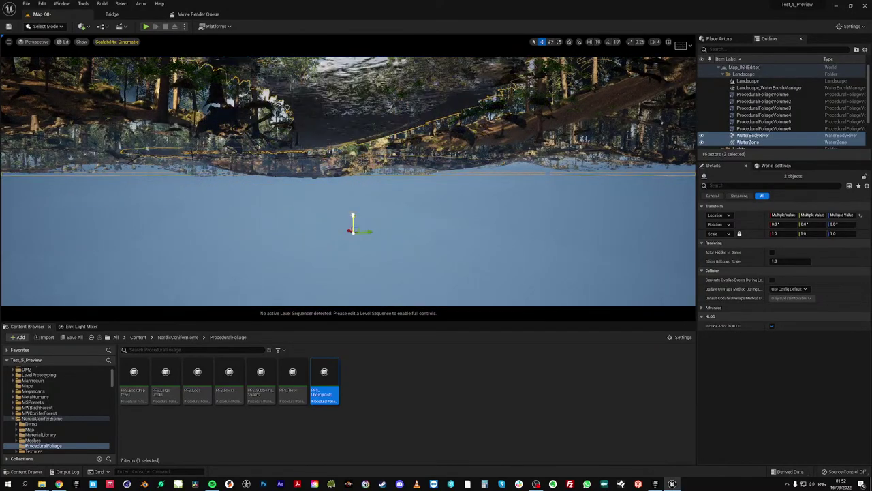
pyautogui.moveTo(352, 218); pyautogui.dragTo(362, 239, button='right')
pyautogui.moveTo(259, 156); pyautogui.dragTo(297, 178, button='right')
pyautogui.moveTo(297, 176); pyautogui.dragTo(299, 197)
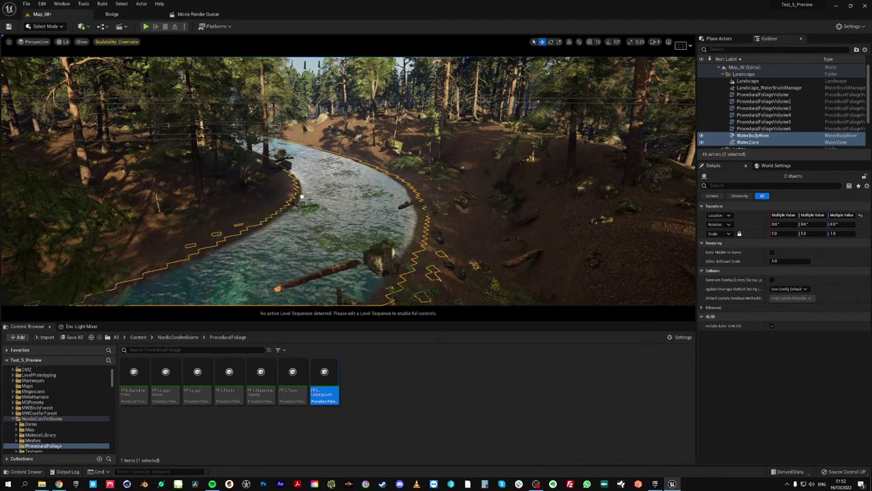
pyautogui.moveTo(302, 197); pyautogui.dragTo(211, 206, button='right')
pyautogui.moveTo(682, 292); pyautogui.dragTo(545, 290, button='right')
pyautogui.moveTo(661, 283)
pyautogui.mouseDown(button='right')
pyautogui.moveTo(656, 289)
pyautogui.moveTo(650, 280)
pyautogui.mouseUp(button='right')
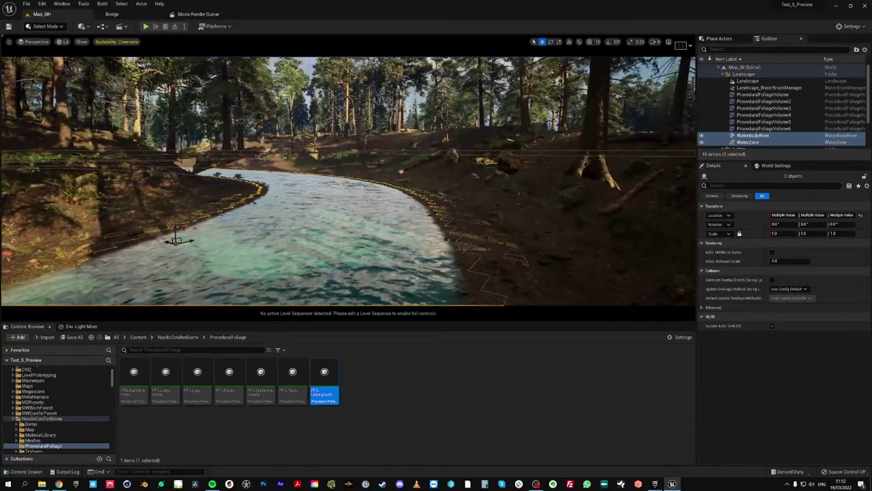
# Playtest the level by running along the water's edge to check the adjusted river height
pyautogui.click(145, 26)
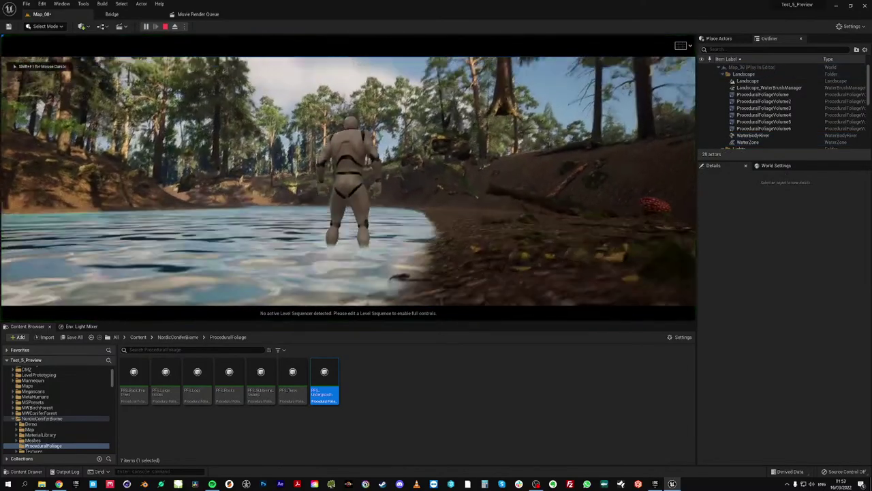
pyautogui.press('w')
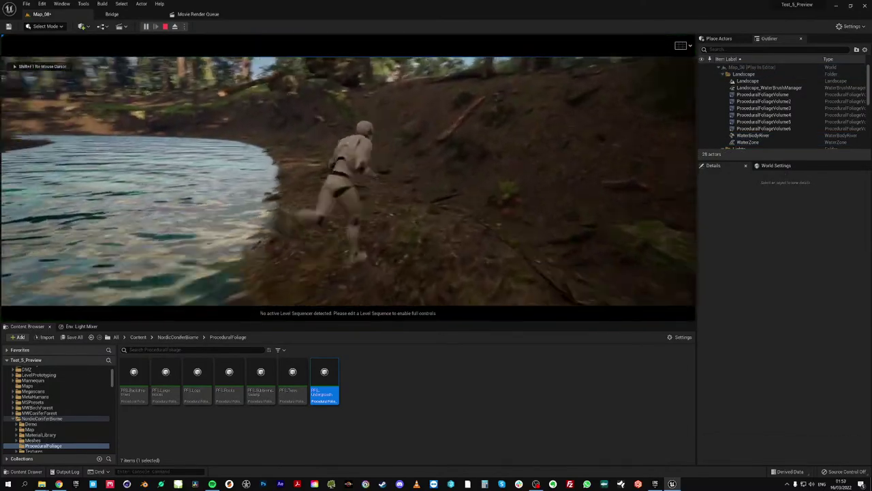
pyautogui.press('w')
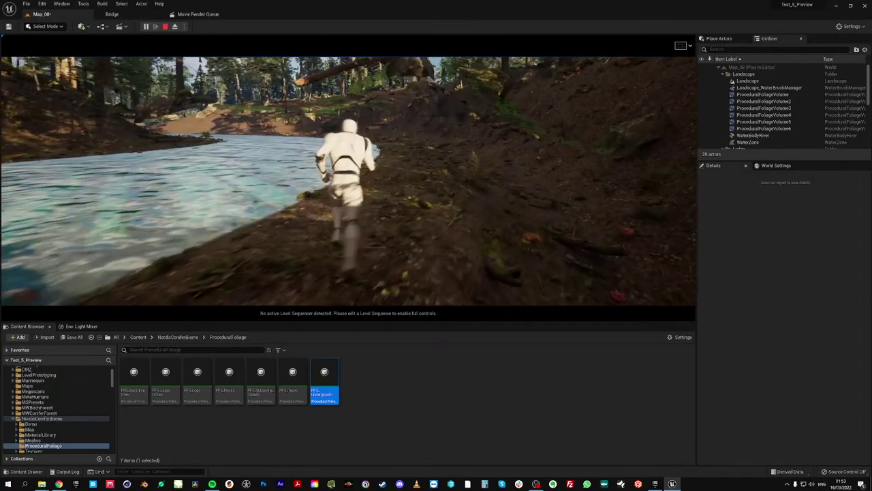
pyautogui.press('w')
pyautogui.press('Escape')
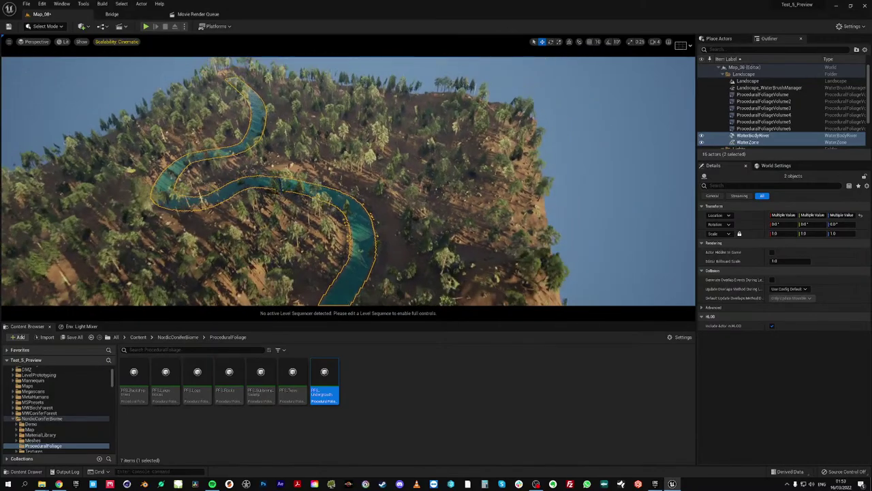
# Select all six ProceduralFoliageVolume actors and resimulate their foliage for the reshaped terrain
pyautogui.press('w')
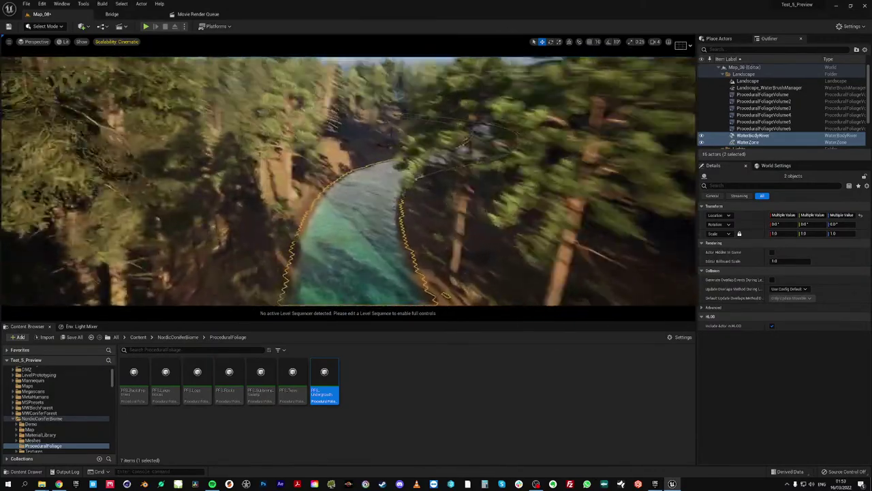
pyautogui.press('w')
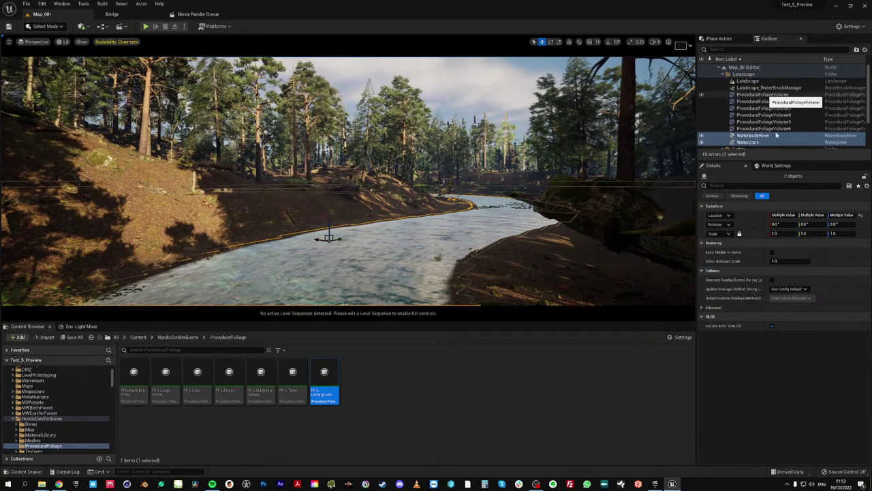
pyautogui.click(765, 94)
pyautogui.keyDown('shift'); pyautogui.click(777, 129); pyautogui.keyUp('shift')
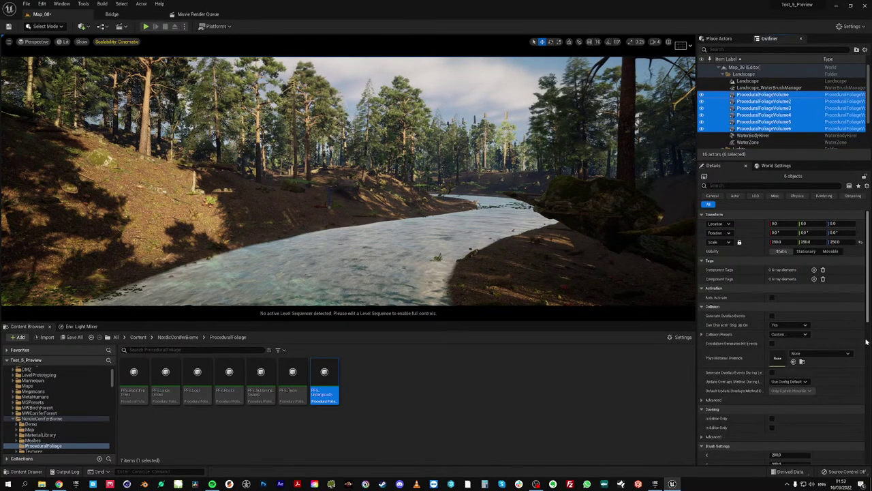
pyautogui.scroll(-5, 818, 354)
pyautogui.scroll(-1, 859, 375)
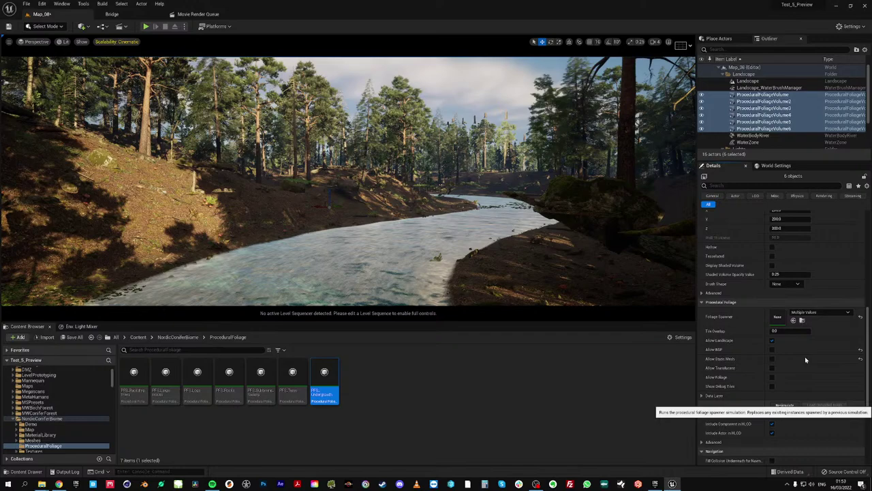
pyautogui.click(785, 405)
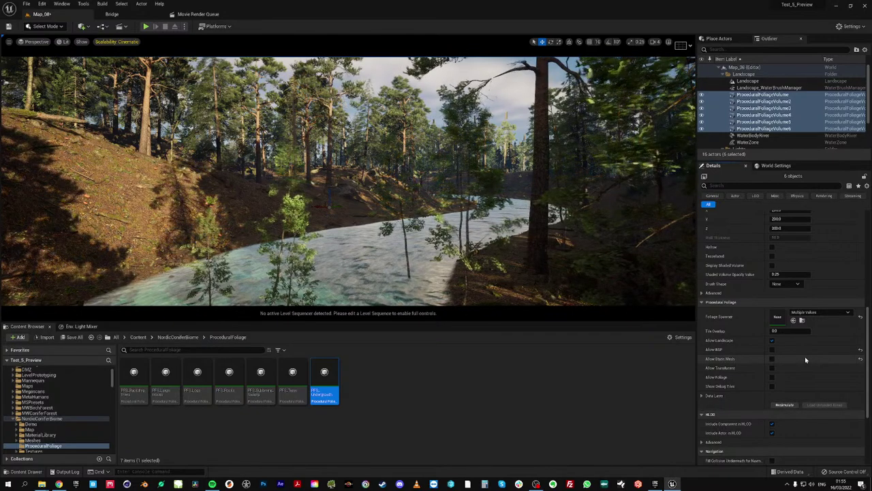
# Enter Foliage mode and select the 18 foliage types from PF_The_Elder_Fir_01 through the last one in the list
pyautogui.press('s')
pyautogui.moveTo(348, 180); pyautogui.dragTo(303, 220, button='right')
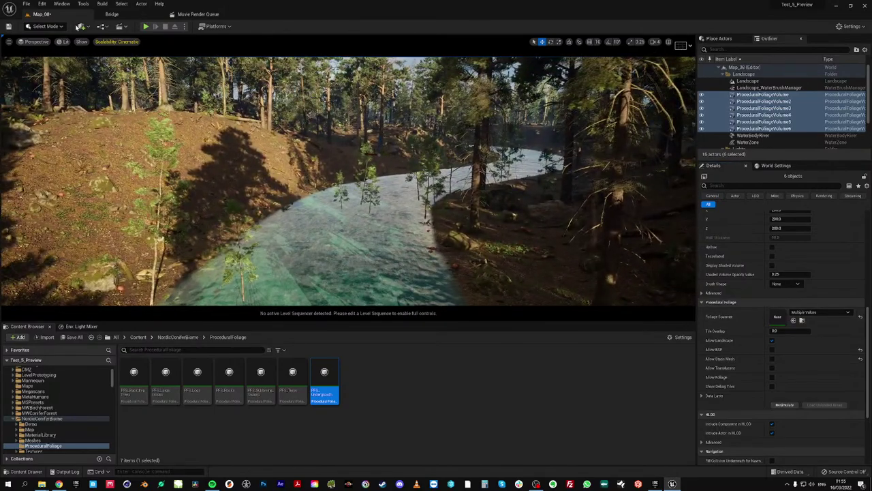
pyautogui.click(45, 26)
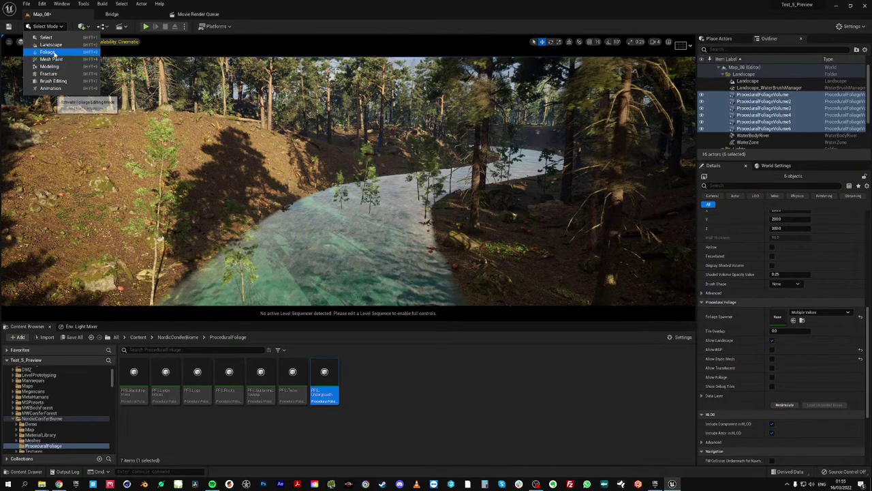
pyautogui.click(63, 58)
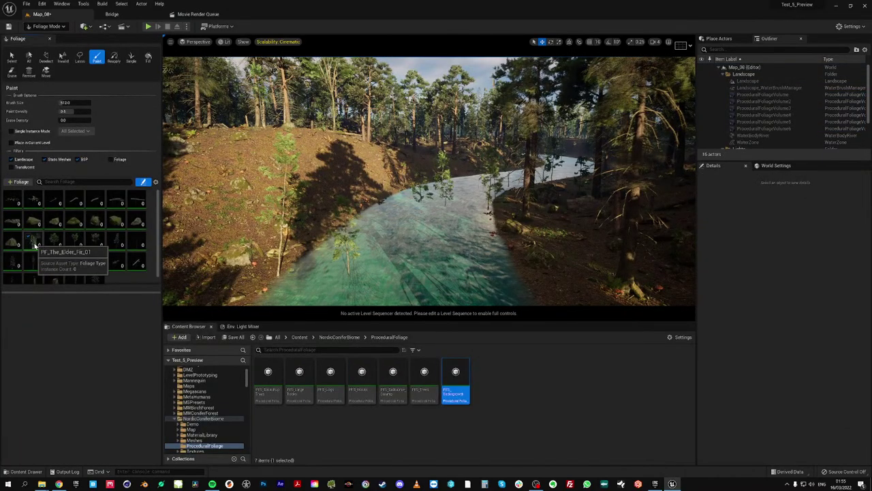
pyautogui.click(34, 242)
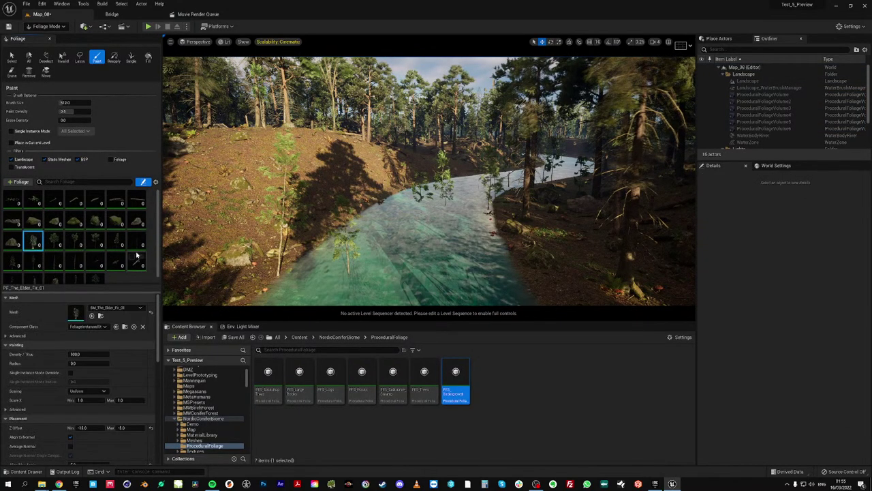
pyautogui.scroll(-1, 99, 280)
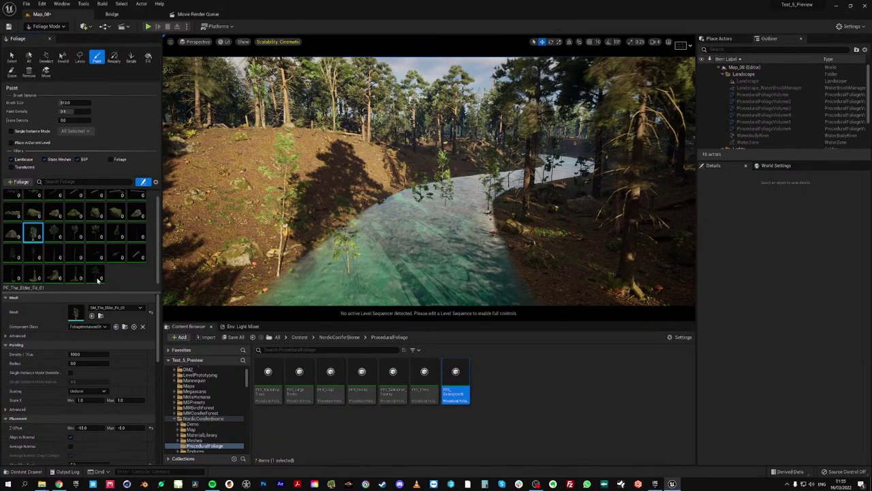
pyautogui.keyDown('shift'); pyautogui.click(94, 273); pyautogui.keyUp('shift')
# Erase the selected foliage types from the water along the nearest stretch of the river
pyautogui.moveTo(372, 265)
pyautogui.keyDown('shift'); pyautogui.mouseDown()
pyautogui.moveTo(432, 204)
pyautogui.moveTo(465, 207)
pyautogui.moveTo(450, 209)
pyautogui.mouseUp(); pyautogui.keyUp('shift')
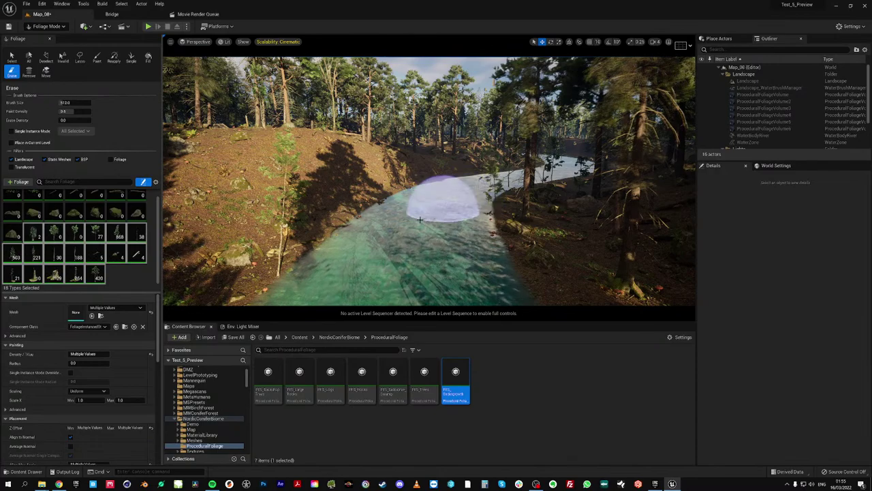
pyautogui.moveTo(450, 208)
pyautogui.mouseDown(button='right')
pyautogui.moveTo(458, 222)
pyautogui.moveTo(586, 228)
pyautogui.moveTo(435, 211)
pyautogui.mouseUp(button='right')
pyautogui.press('s')
pyautogui.moveTo(434, 211)
pyautogui.keyDown('shift'); pyautogui.mouseDown()
pyautogui.moveTo(450, 198)
pyautogui.moveTo(461, 235)
pyautogui.moveTo(432, 206)
pyautogui.mouseUp(); pyautogui.keyUp('shift')
pyautogui.moveTo(432, 205)
pyautogui.mouseDown(button='right')
pyautogui.moveTo(382, 199)
pyautogui.moveTo(390, 204)
pyautogui.moveTo(272, 222)
pyautogui.moveTo(191, 216)
pyautogui.moveTo(434, 199)
pyautogui.moveTo(432, 182)
pyautogui.mouseUp(button='right')
pyautogui.press('w')
pyautogui.press('w')
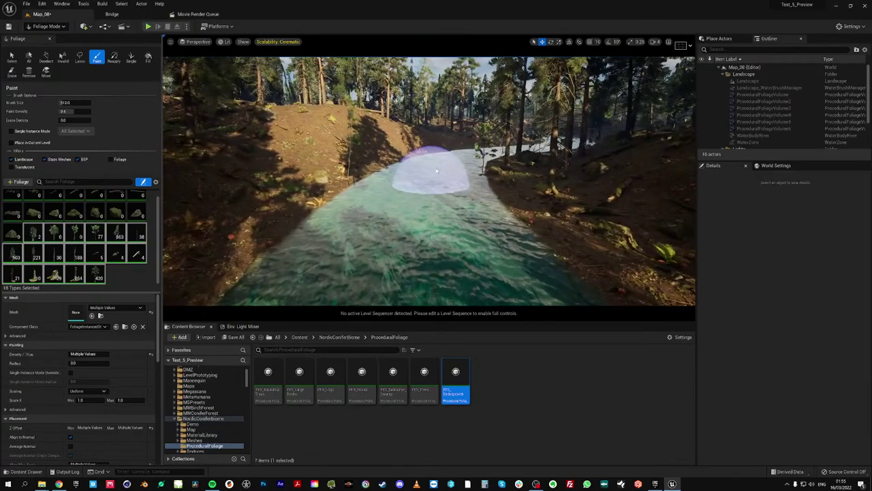
pyautogui.moveTo(432, 181)
pyautogui.keyDown('shift'); pyautogui.mouseDown()
pyautogui.moveTo(457, 164)
pyautogui.moveTo(455, 178)
pyautogui.mouseUp(); pyautogui.keyUp('shift')
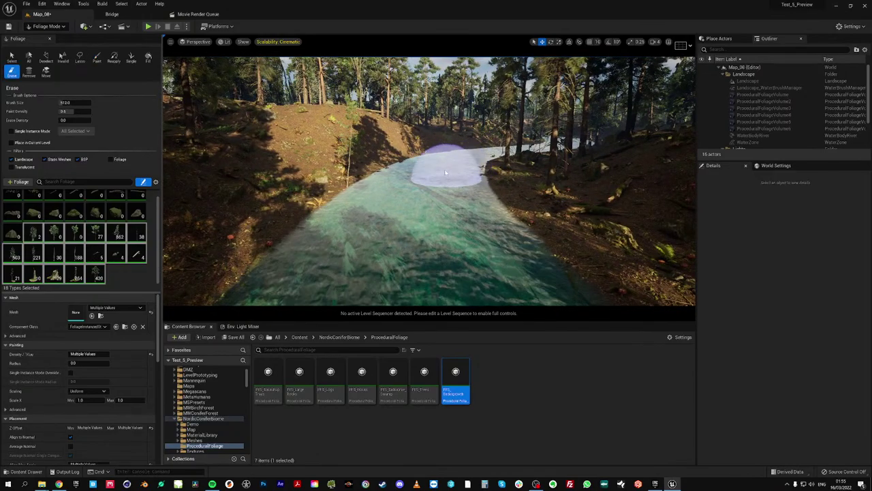
pyautogui.moveTo(454, 179); pyautogui.dragTo(454, 179, button='right')
pyautogui.keyDown('shift'); pyautogui.moveTo(534, 163); pyautogui.dragTo(514, 175); pyautogui.keyUp('shift')
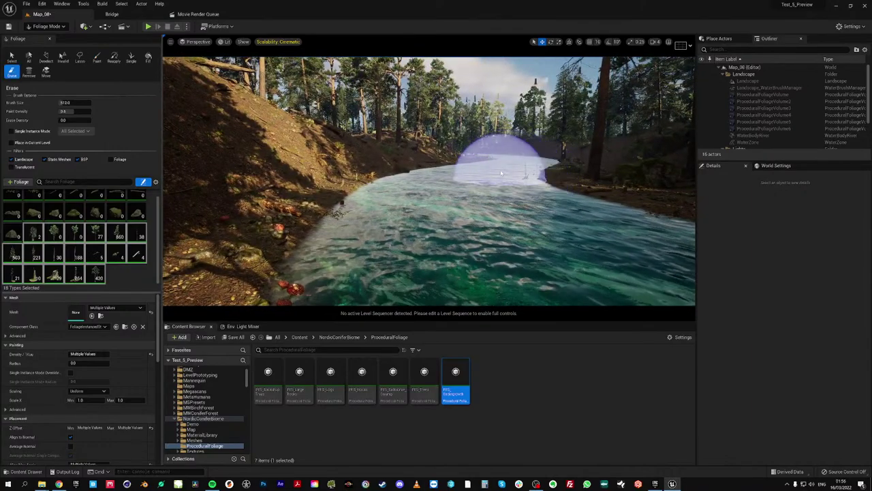
# Continue upriver and erase the saplings and plants standing in the water through the middle bends
pyautogui.press('w')
pyautogui.moveTo(510, 166); pyautogui.dragTo(511, 166, button='right')
pyautogui.keyDown('shift'); pyautogui.moveTo(451, 202); pyautogui.dragTo(447, 217); pyautogui.keyUp('shift')
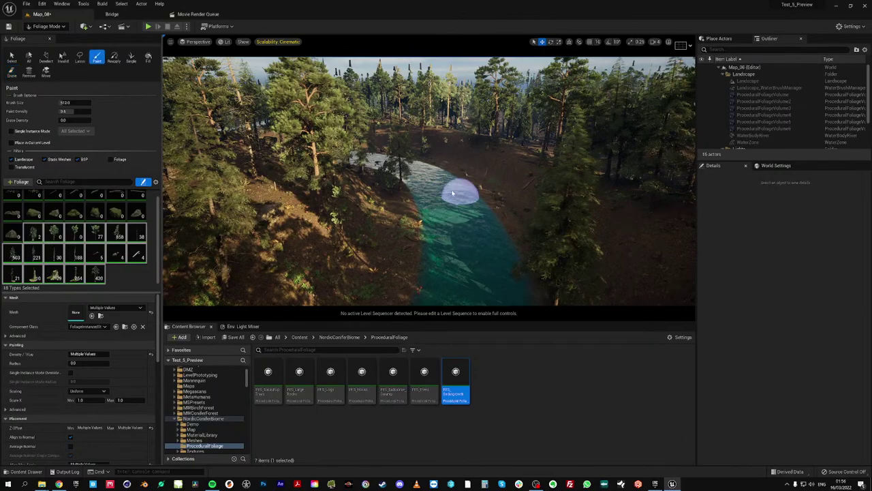
pyautogui.press('w')
pyautogui.moveTo(453, 192); pyautogui.dragTo(452, 192, button='right')
pyautogui.keyDown('shift'); pyautogui.moveTo(450, 190); pyautogui.dragTo(441, 200); pyautogui.keyUp('shift')
pyautogui.press('w')
pyautogui.moveTo(470, 198); pyautogui.dragTo(470, 197, button='right')
pyautogui.press('d')
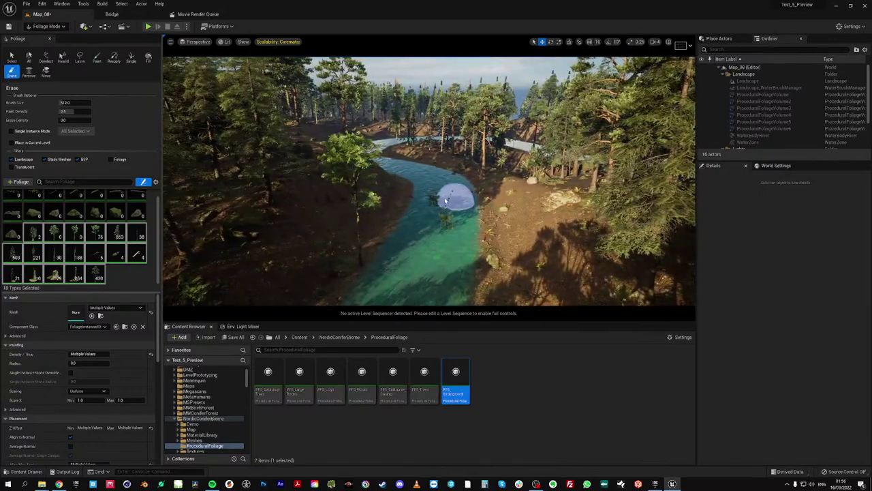
pyautogui.moveTo(446, 202)
pyautogui.keyDown('shift'); pyautogui.mouseDown()
pyautogui.moveTo(443, 241)
pyautogui.moveTo(445, 202)
pyautogui.mouseUp(); pyautogui.keyUp('shift')
pyautogui.press('w')
pyautogui.moveTo(446, 201); pyautogui.dragTo(445, 200, button='right')
pyautogui.moveTo(413, 150)
pyautogui.keyDown('shift'); pyautogui.mouseDown()
pyautogui.moveTo(375, 162)
pyautogui.moveTo(374, 151)
pyautogui.mouseUp(); pyautogui.keyUp('shift')
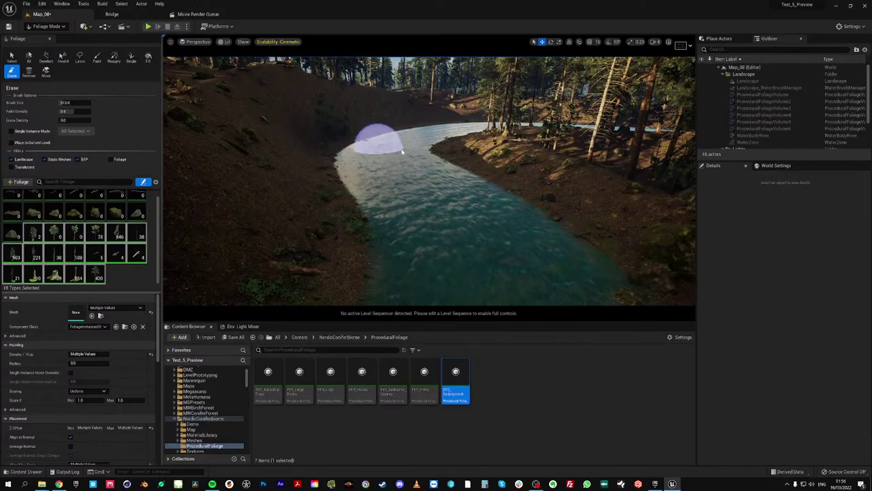
# Erase the remaining vegetation from the water along the far bends of the river
pyautogui.moveTo(374, 151); pyautogui.dragTo(361, 143, button='right')
pyautogui.press('w')
pyautogui.moveTo(409, 149)
pyautogui.keyDown('shift'); pyautogui.mouseDown()
pyautogui.moveTo(450, 150)
pyautogui.moveTo(427, 231)
pyautogui.moveTo(448, 113)
pyautogui.moveTo(426, 221)
pyautogui.mouseUp(); pyautogui.keyUp('shift')
pyautogui.moveTo(427, 221); pyautogui.dragTo(420, 217, button='right')
pyautogui.moveTo(436, 177); pyautogui.dragTo(453, 147, button='right')
pyautogui.keyDown('shift'); pyautogui.moveTo(453, 147); pyautogui.dragTo(449, 203); pyautogui.keyUp('shift')
pyautogui.moveTo(448, 204)
pyautogui.mouseDown(button='right')
pyautogui.moveTo(429, 195)
pyautogui.moveTo(470, 198)
pyautogui.moveTo(450, 201)
pyautogui.moveTo(442, 228)
pyautogui.mouseUp(button='right')
pyautogui.moveTo(441, 160)
pyautogui.keyDown('shift'); pyautogui.mouseDown()
pyautogui.moveTo(460, 185)
pyautogui.moveTo(436, 198)
pyautogui.mouseUp(); pyautogui.keyUp('shift')
pyautogui.moveTo(436, 198); pyautogui.dragTo(408, 165, button='right')
pyautogui.moveTo(413, 171)
pyautogui.keyDown('shift'); pyautogui.mouseDown()
pyautogui.moveTo(404, 176)
pyautogui.moveTo(414, 187)
pyautogui.mouseUp(); pyautogui.keyUp('shift')
pyautogui.moveTo(409, 184)
pyautogui.mouseDown(button='right')
pyautogui.moveTo(417, 184)
pyautogui.moveTo(401, 181)
pyautogui.moveTo(419, 183)
pyautogui.mouseUp(button='right')
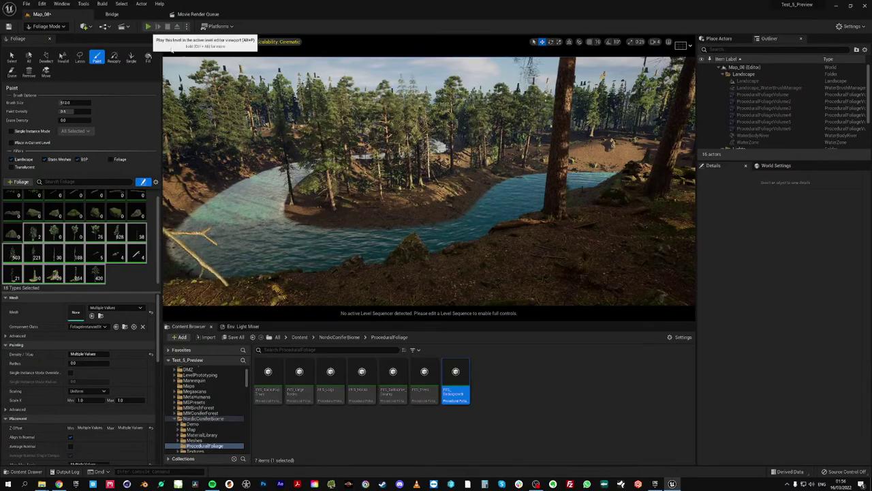
# Playtest the level by running down the bank and through the river to inspect the cleared water and far shore
pyautogui.click(148, 26)
pyautogui.press('w')
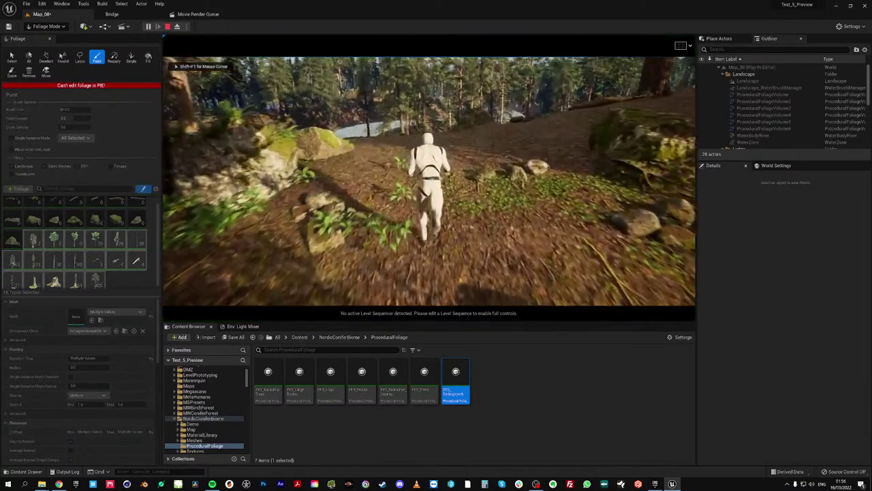
pyautogui.press('w')
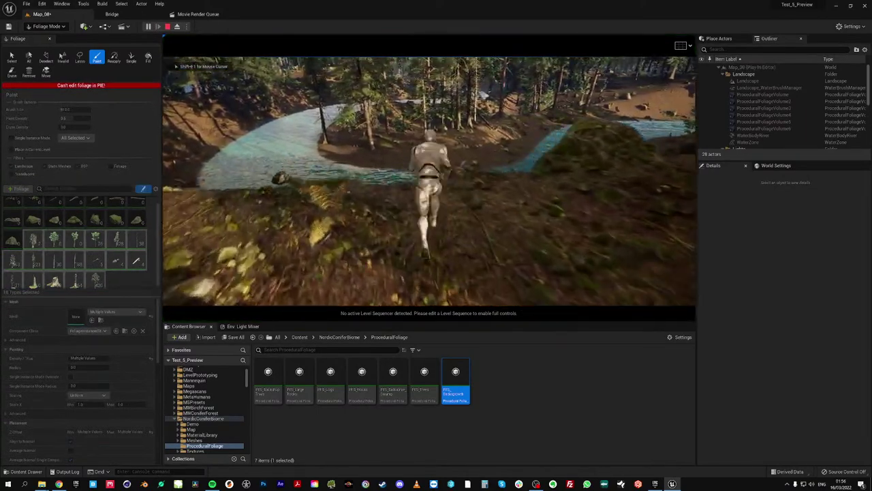
pyautogui.press('w')
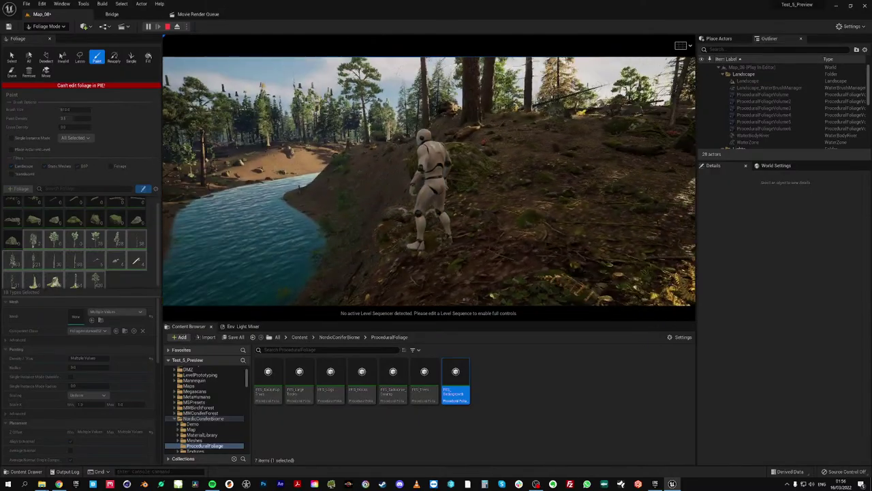
pyautogui.press('w')
pyautogui.press('space')
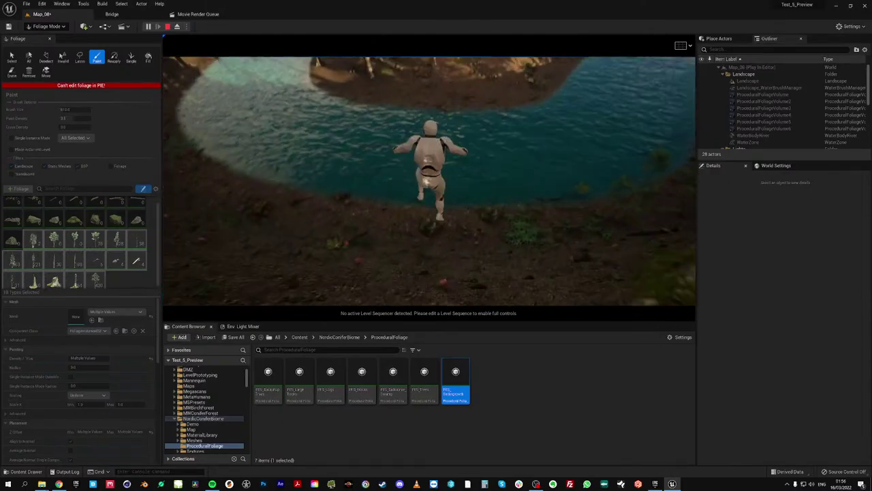
pyautogui.press('w')
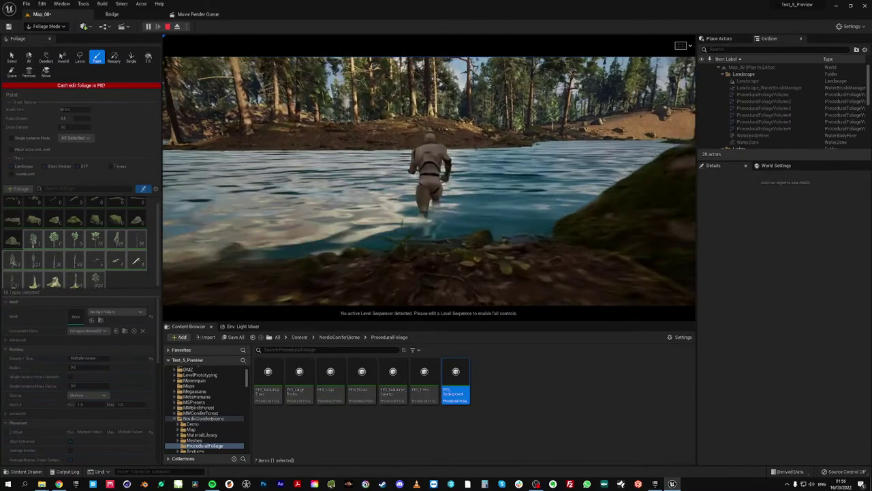
pyautogui.press('w')
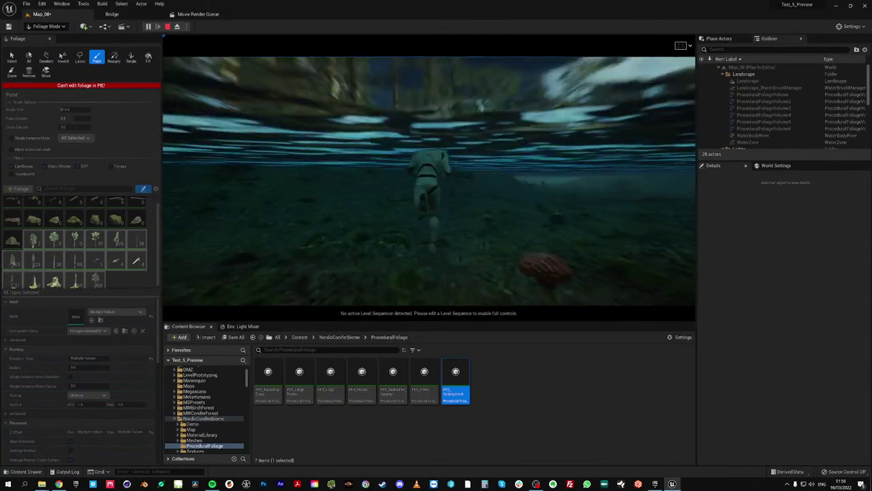
pyautogui.press('w')
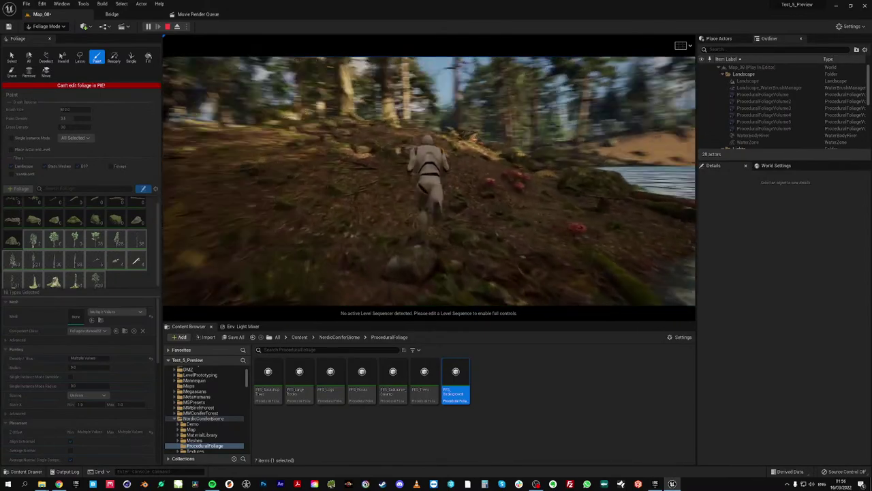
pyautogui.press('w')
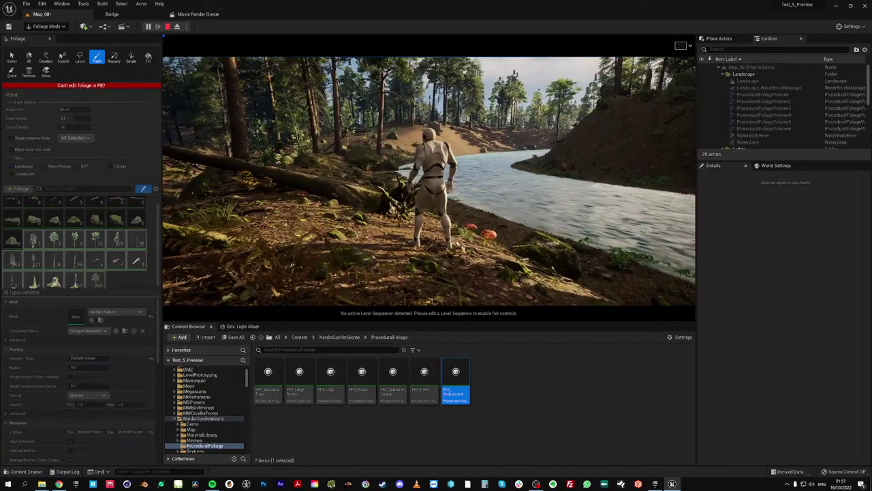
pyautogui.press('Escape')
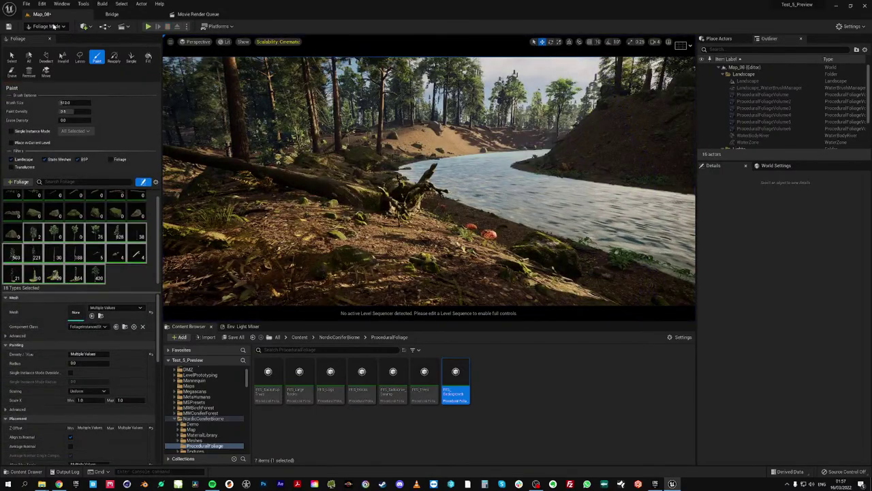
# Return to Selection mode and save the Map_08 level
pyautogui.click(53, 26)
pyautogui.click(60, 36)
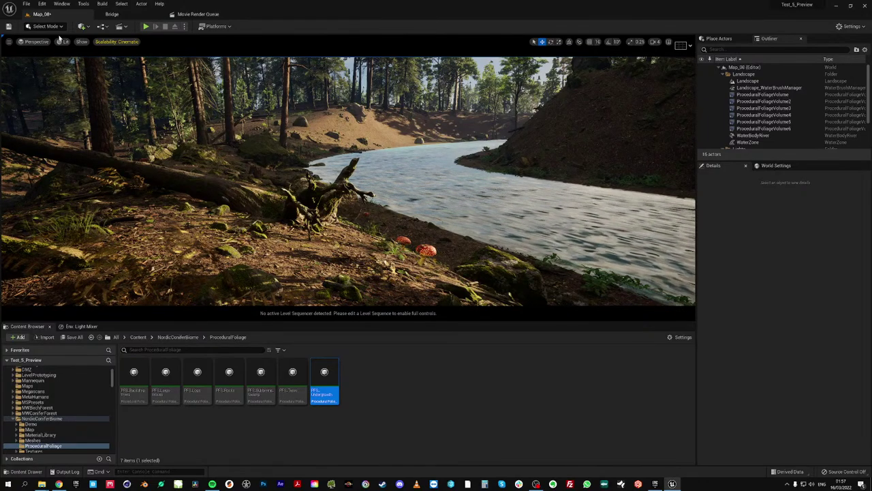
pyautogui.hotkey('ctrl', 's')
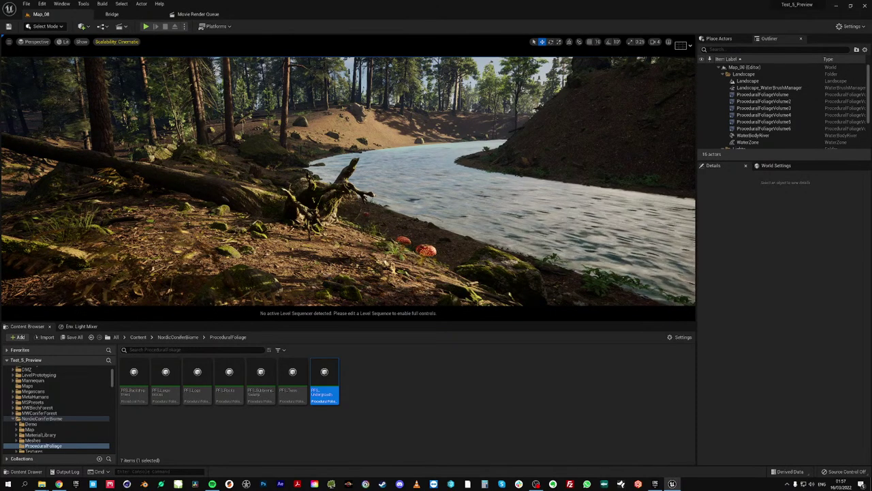
# Open the Cliff_Moss_01 asset folder within the Rocks meshes of NordicConiferBiome
pyautogui.click(137, 336)
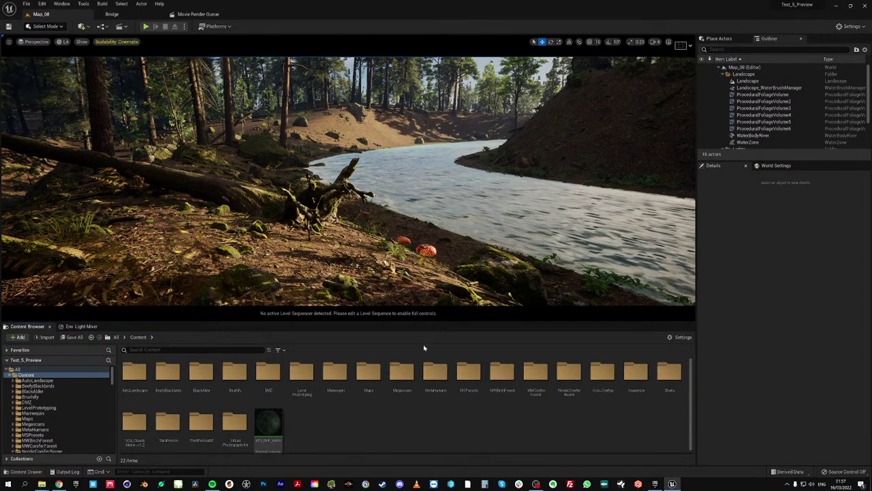
pyautogui.moveTo(395, 266); pyautogui.dragTo(422, 252, button='right')
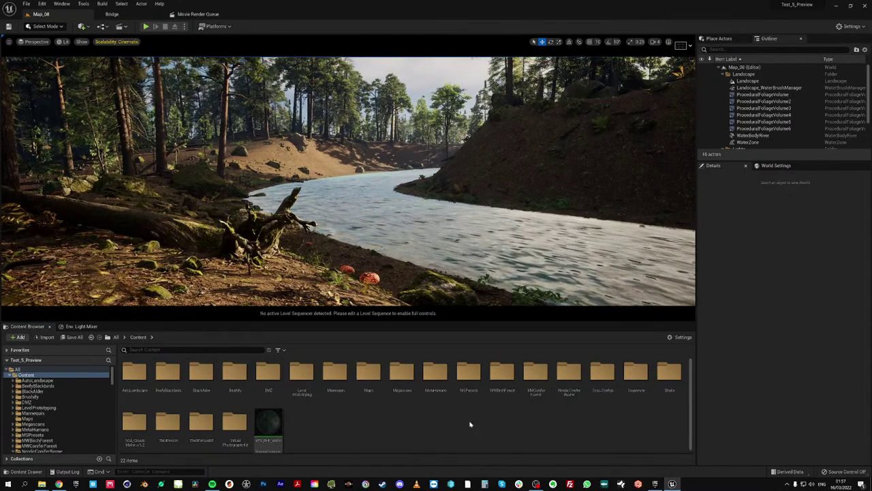
pyautogui.doubleClick(565, 378)
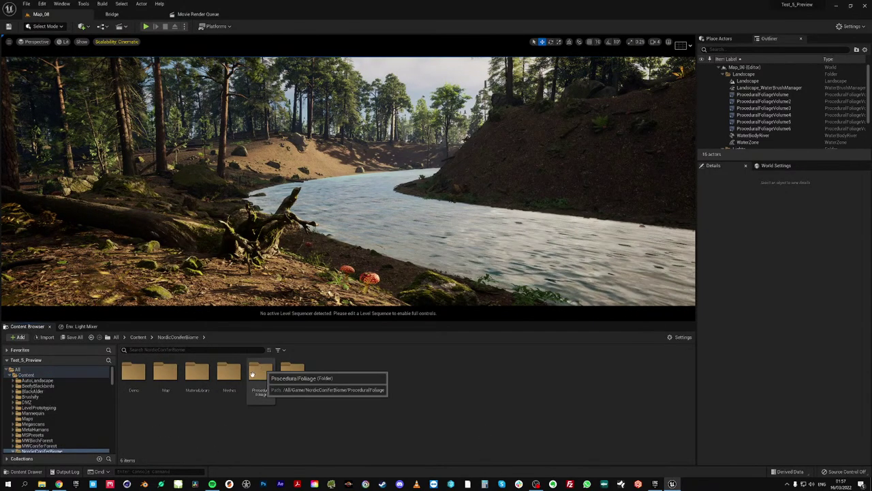
pyautogui.doubleClick(229, 373)
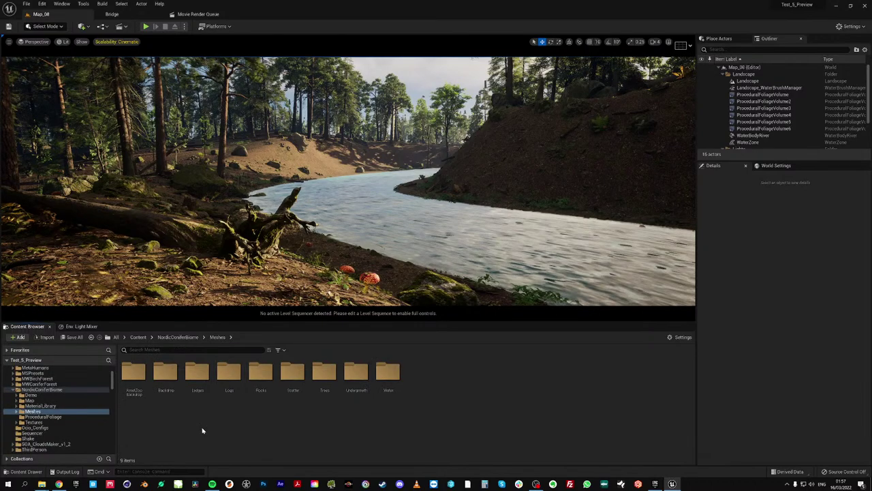
pyautogui.click(259, 373)
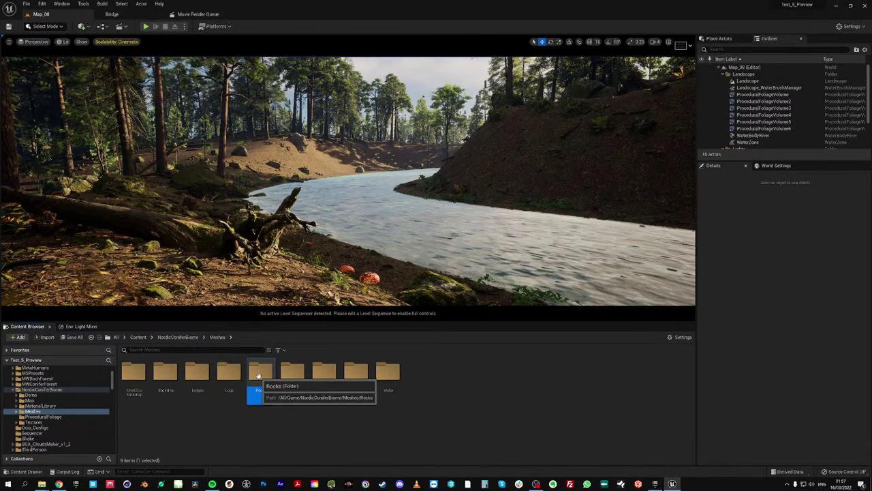
pyautogui.doubleClick(259, 374)
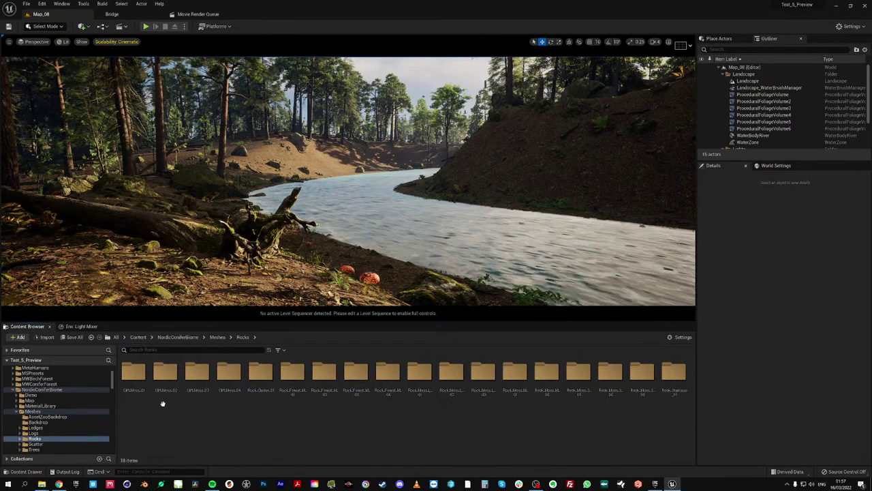
pyautogui.doubleClick(135, 373)
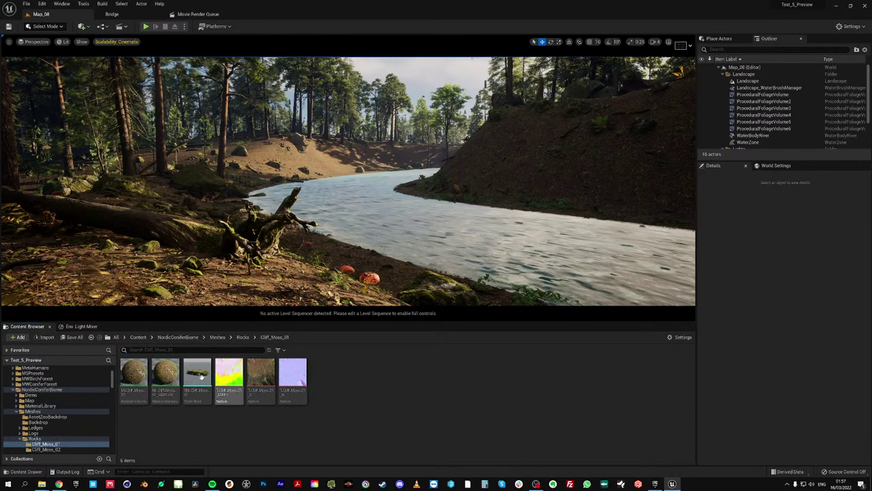
# Place the SM_Cliff_Moss_01 static mesh on the riverbank and frame it in the view
pyautogui.moveTo(201, 377); pyautogui.dragTo(280, 371)
pyautogui.moveTo(357, 304); pyautogui.dragTo(302, 166)
pyautogui.press('w')
pyautogui.moveTo(302, 165); pyautogui.dragTo(294, 167, button='right')
pyautogui.press('s')
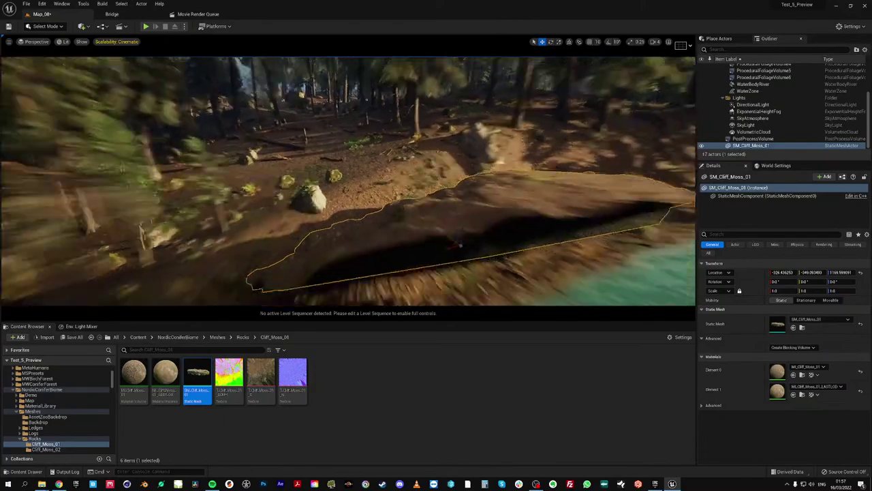
# Rotate SM_Cliff_Moss_01 about 180° around Z and tilt it about -14° around X so its mossy rock face looks toward the river
pyautogui.click(552, 43)
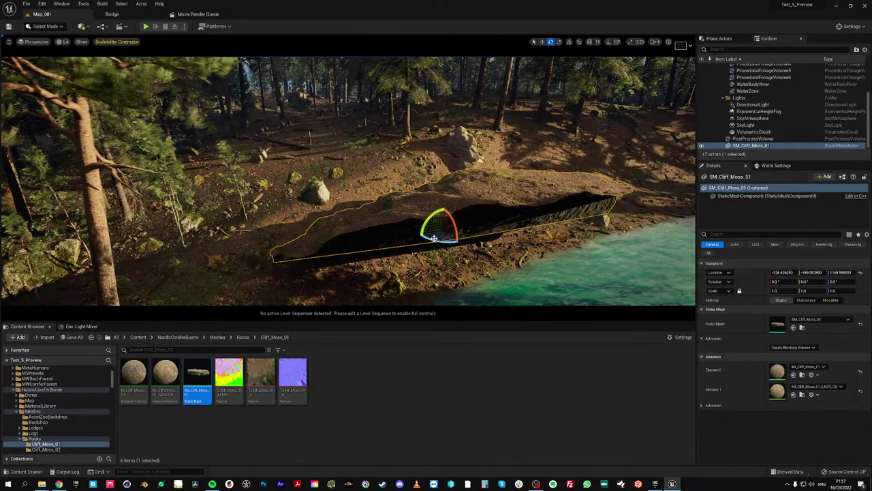
pyautogui.moveTo(434, 238); pyautogui.dragTo(438, 206)
pyautogui.moveTo(436, 238); pyautogui.dragTo(447, 236)
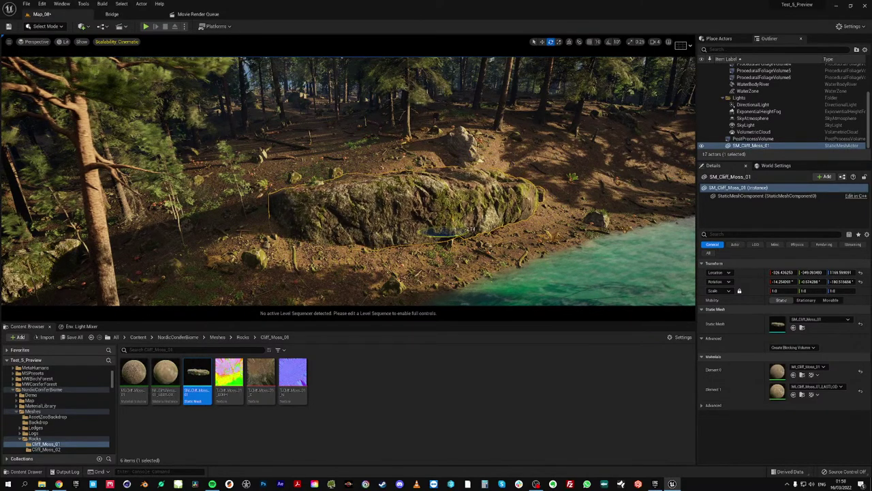
pyautogui.click(542, 42)
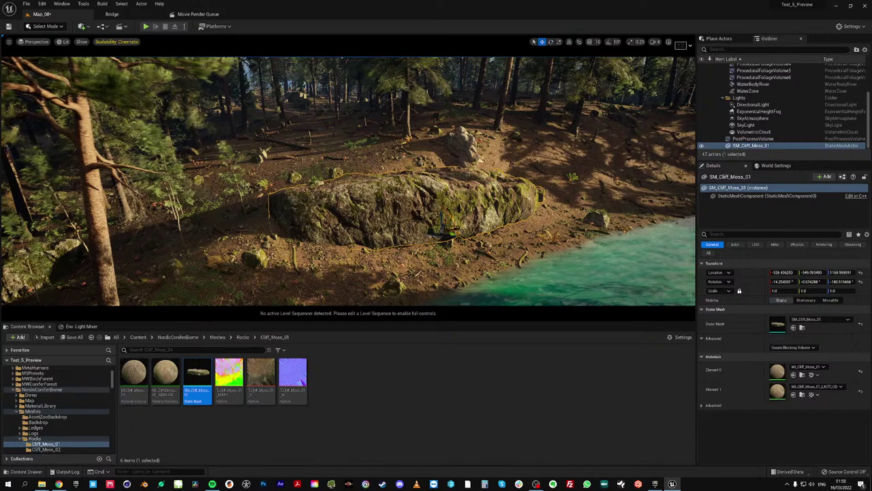
# Move SM_Cliff_Moss_01 along the riverbank to about X -1515, Y -206, Z 1022, partly sinking it into the ground
pyautogui.moveTo(453, 231); pyautogui.dragTo(536, 224)
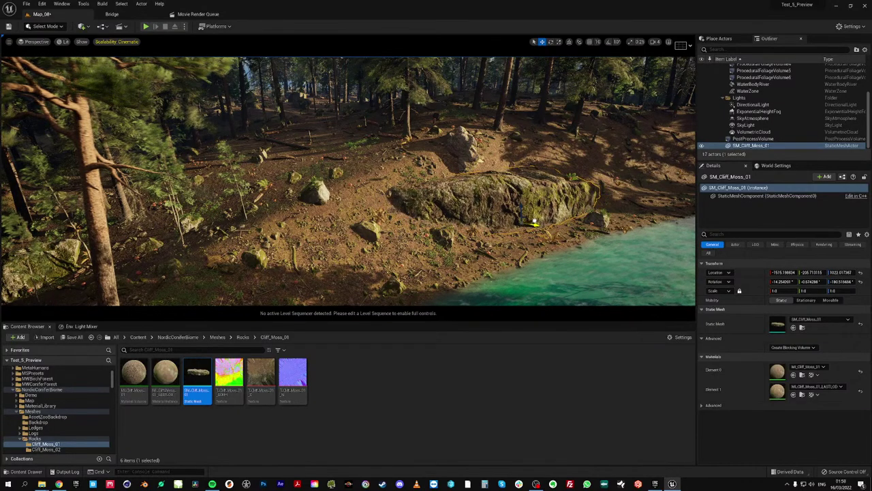
pyautogui.moveTo(535, 223)
pyautogui.mouseDown(button='right')
pyautogui.moveTo(540, 205)
pyautogui.moveTo(545, 222)
pyautogui.moveTo(559, 216)
pyautogui.moveTo(545, 219)
pyautogui.mouseUp(button='right')
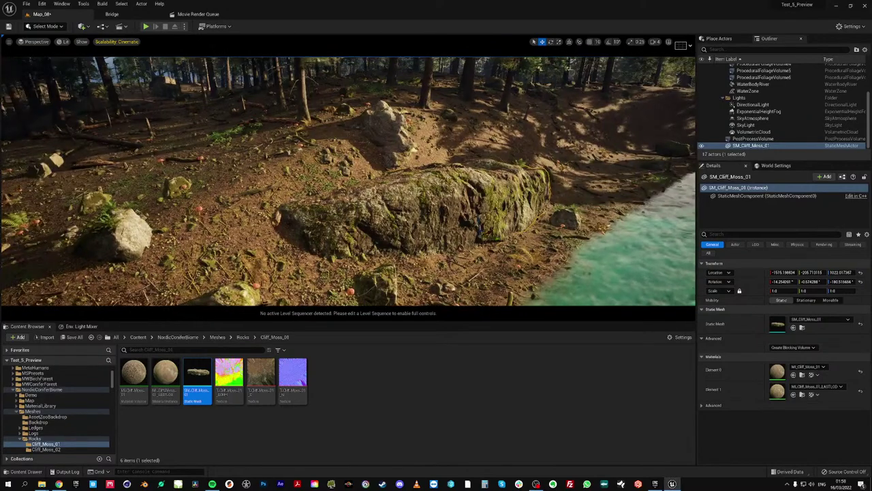
# Place SM_Cliff_Moss_02 from the Rocks meshes on the slope behind the first cliff, rotated about -16° around X and -178° around Z
pyautogui.click(243, 337)
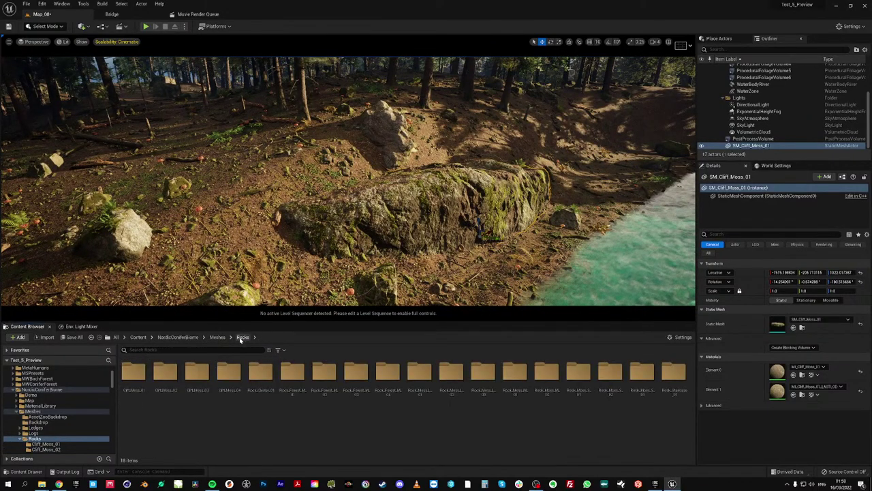
pyautogui.doubleClick(167, 368)
pyautogui.moveTo(197, 375); pyautogui.dragTo(488, 140)
pyautogui.click(551, 42)
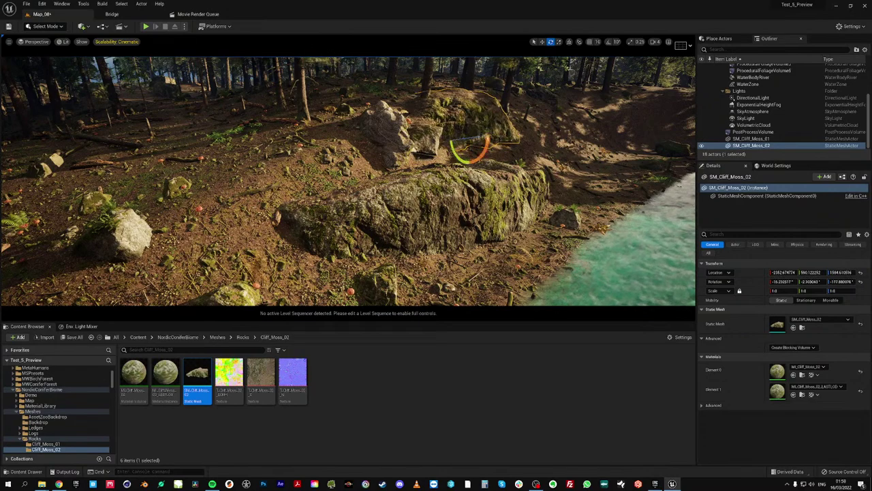
pyautogui.press('space')
pyautogui.press('space')
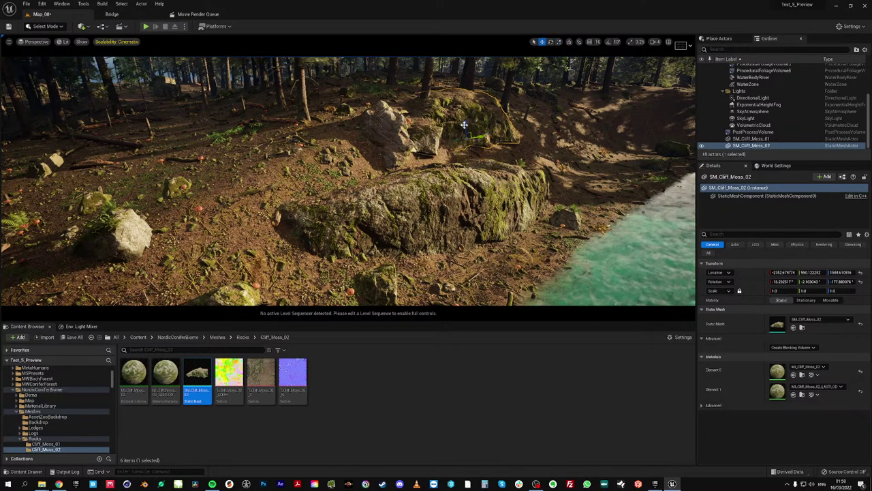
# Lower SM_Cliff_Moss_02 into the slope and shift it to about X -2436, Y 493, Z 1424
pyautogui.moveTo(467, 123); pyautogui.dragTo(482, 154)
pyautogui.press('w')
pyautogui.moveTo(483, 154); pyautogui.dragTo(515, 159, button='right')
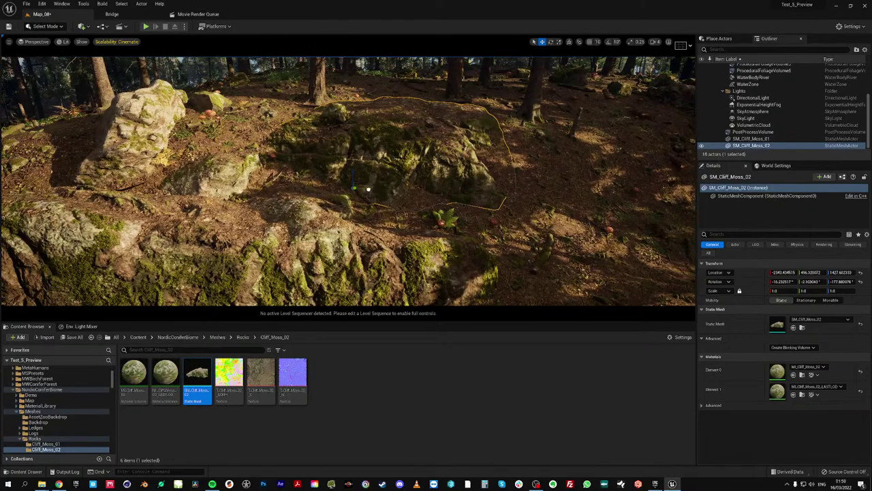
pyautogui.moveTo(353, 187); pyautogui.dragTo(385, 181)
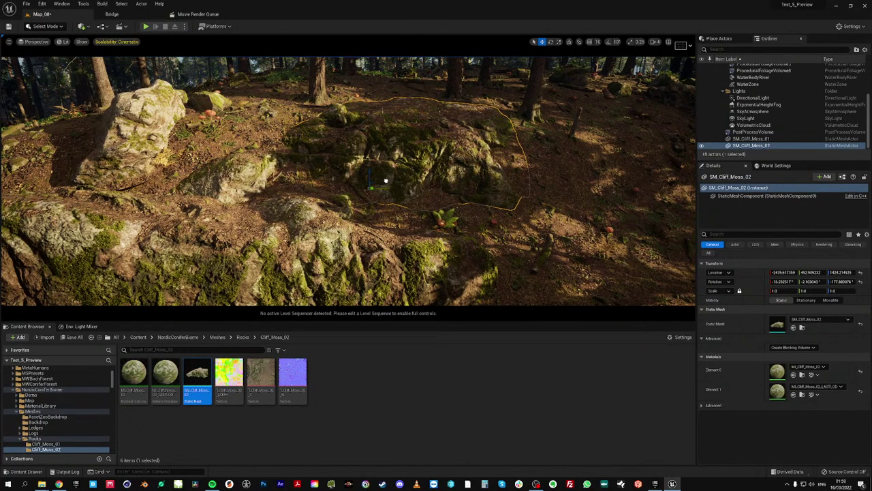
pyautogui.click(341, 249)
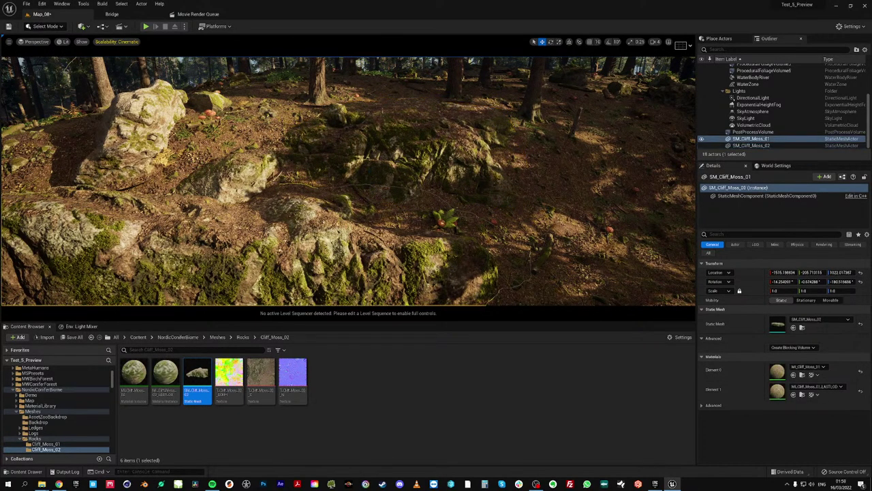
pyautogui.moveTo(340, 249)
pyautogui.mouseDown(button='right')
pyautogui.moveTo(262, 240)
pyautogui.moveTo(249, 259)
pyautogui.moveTo(204, 262)
pyautogui.moveTo(354, 256)
pyautogui.mouseUp(button='right')
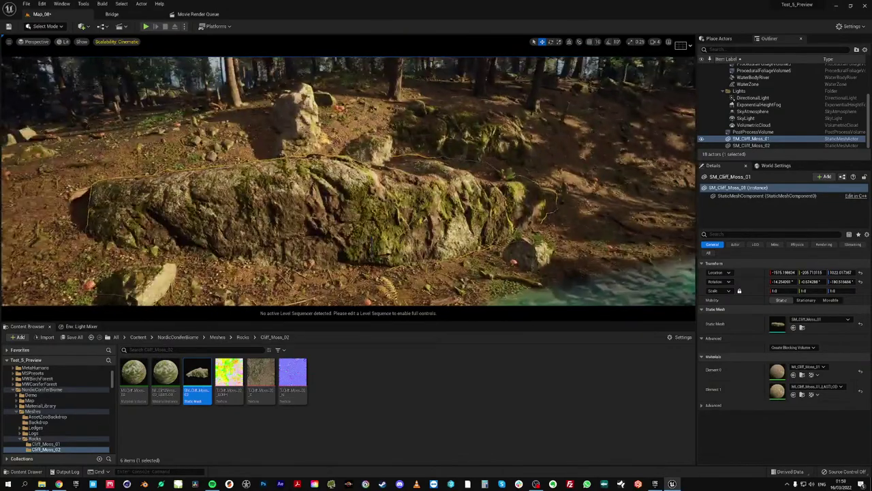
# Open the The_Elder_Fir_01 asset folder within the Trees meshes of NordicConiferBiome
pyautogui.click(217, 336)
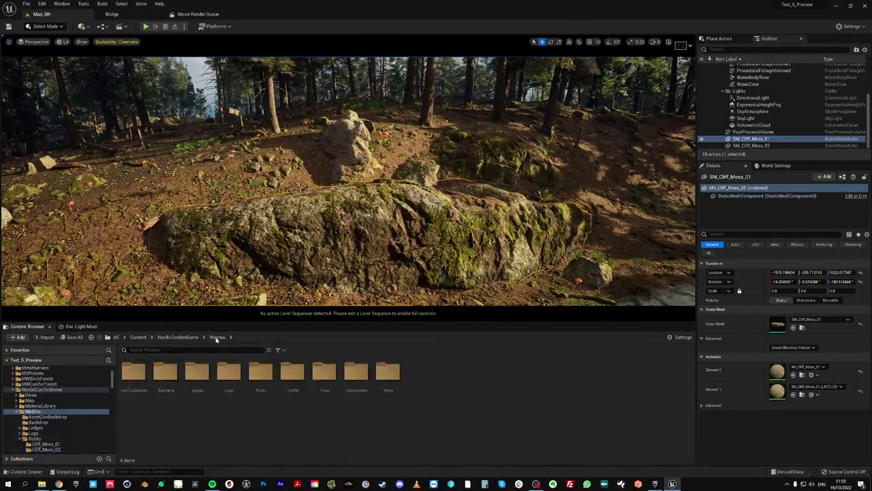
pyautogui.doubleClick(230, 381)
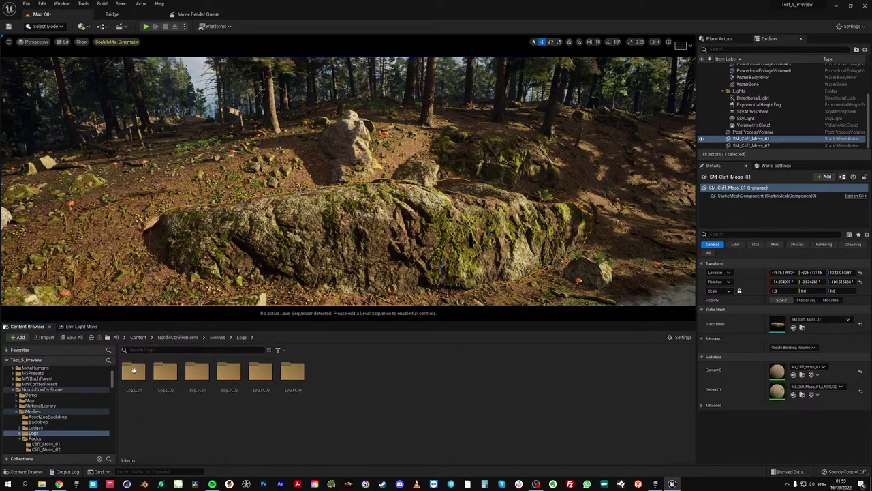
pyautogui.click(218, 337)
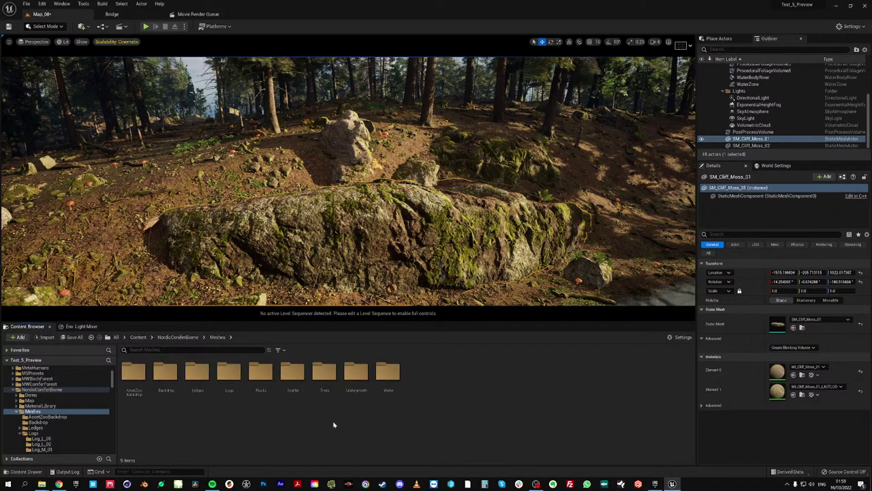
pyautogui.doubleClick(325, 374)
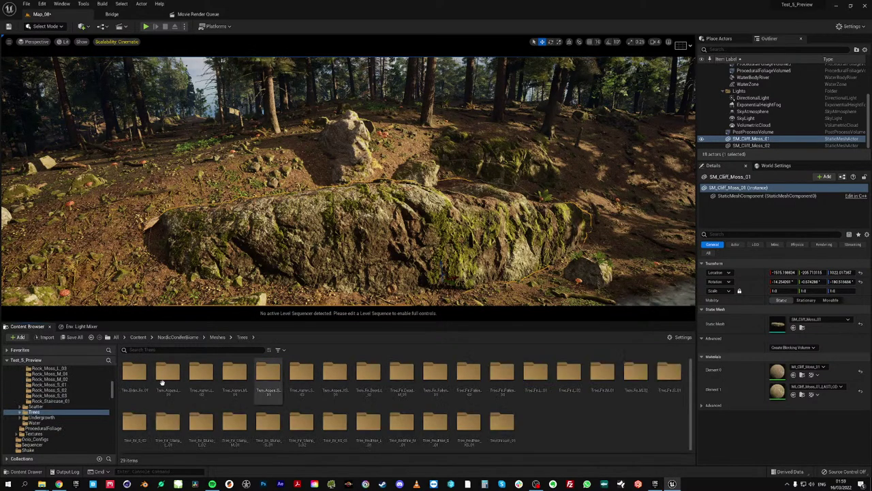
pyautogui.doubleClick(139, 376)
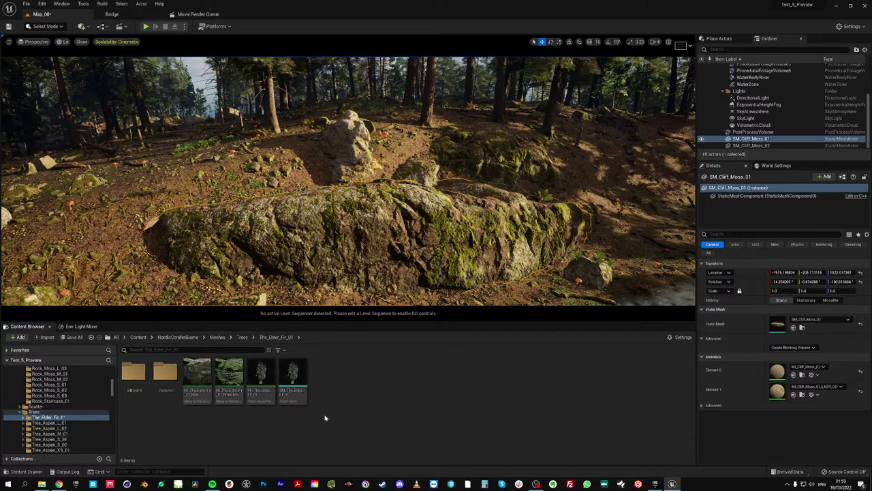
# Place the SM_The_Elder_Fir_01 static mesh at the water's edge on the river bend's wooded bank
pyautogui.moveTo(334, 272); pyautogui.dragTo(69, 252, button='right')
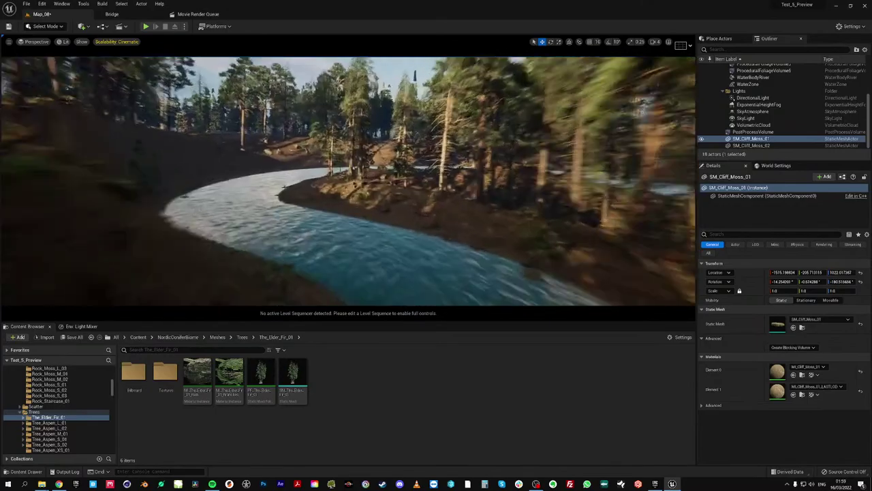
pyautogui.moveTo(297, 203); pyautogui.dragTo(232, 206, button='right')
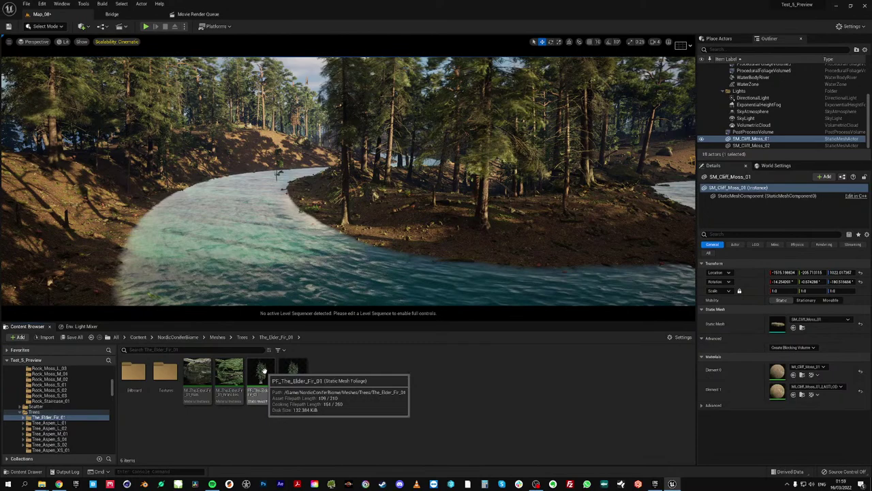
pyautogui.moveTo(293, 374); pyautogui.dragTo(407, 238)
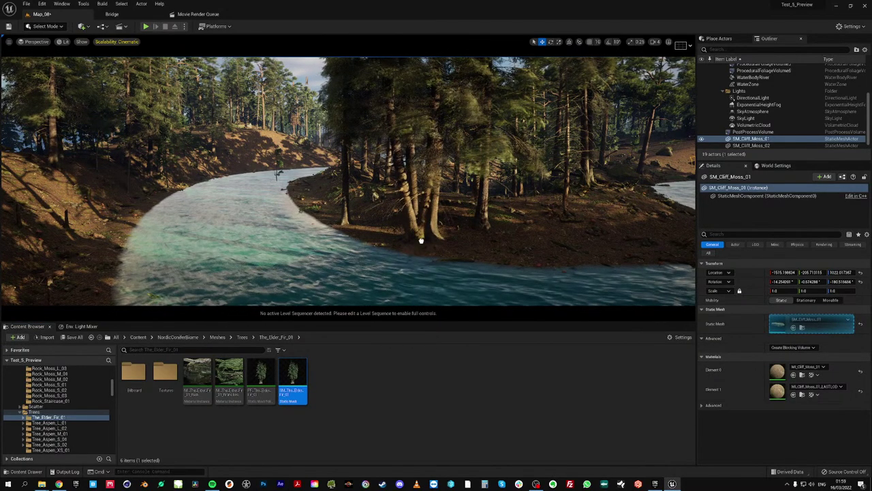
pyautogui.moveTo(420, 240); pyautogui.dragTo(427, 241)
pyautogui.click(504, 238)
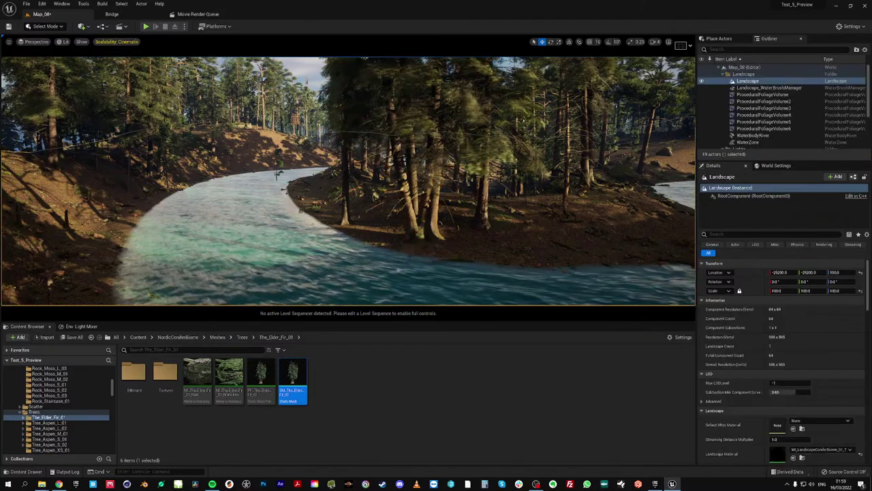
pyautogui.moveTo(504, 238); pyautogui.dragTo(501, 272, button='right')
# Move the elder fir inland from the water to about Y -5606 and tilt it about -4° around X
pyautogui.click(419, 150)
pyautogui.moveTo(392, 179); pyautogui.dragTo(396, 164)
pyautogui.moveTo(395, 179); pyautogui.dragTo(446, 176, button='right')
pyautogui.moveTo(260, 171); pyautogui.dragTo(476, 158)
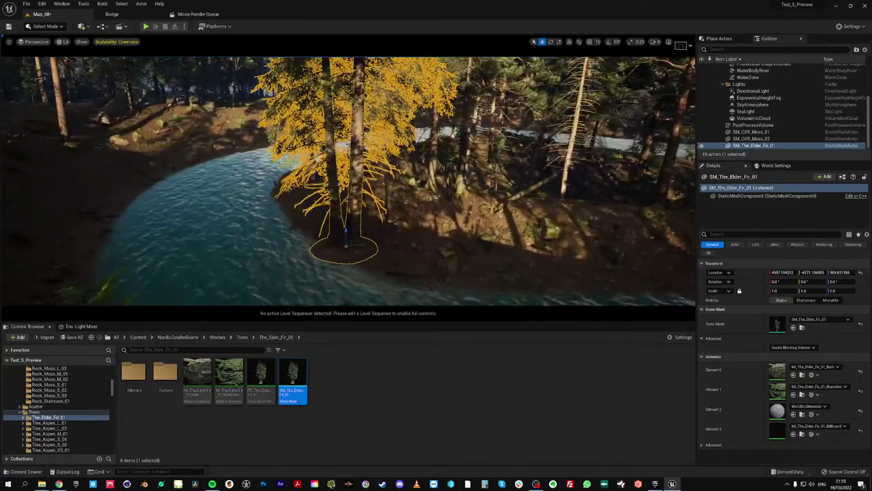
pyautogui.moveTo(362, 243); pyautogui.dragTo(401, 216)
pyautogui.click(455, 253)
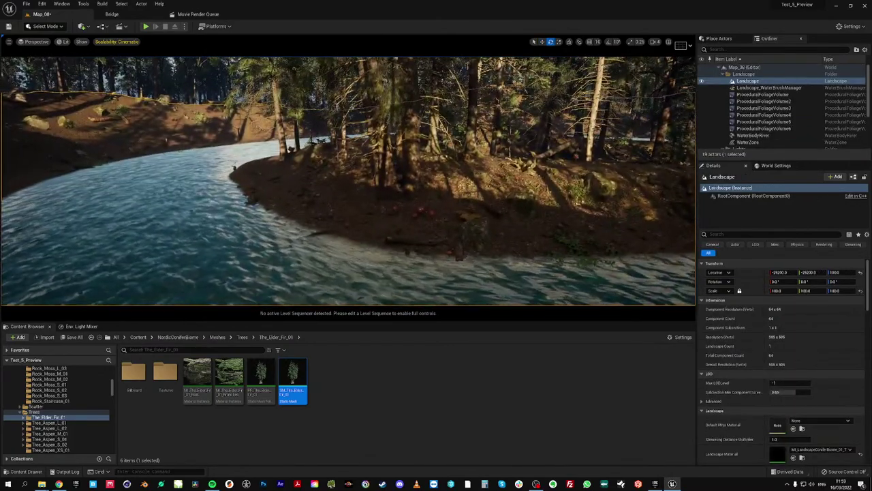
# Raise the elder fir to about Z 1033 so its trunks meet the bank, and inspect its base up close
pyautogui.click(398, 191)
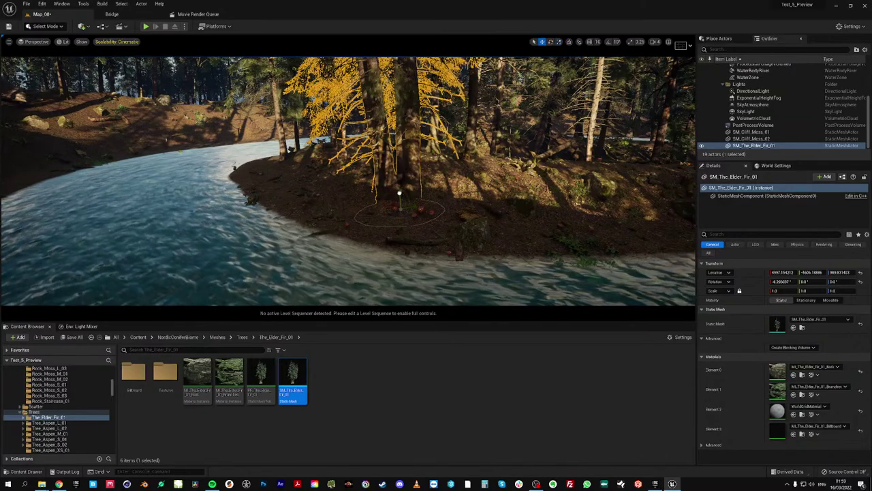
pyautogui.moveTo(399, 193); pyautogui.dragTo(400, 188)
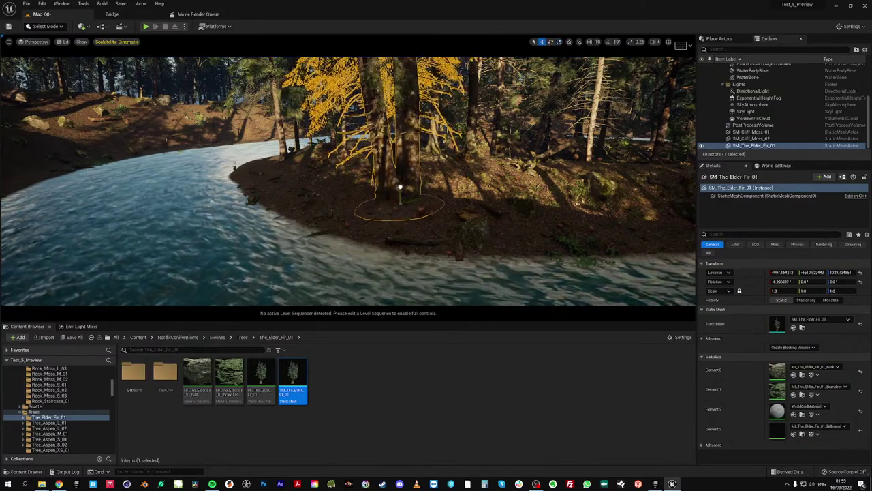
pyautogui.click(381, 232)
pyautogui.moveTo(381, 232); pyautogui.dragTo(382, 204, button='right')
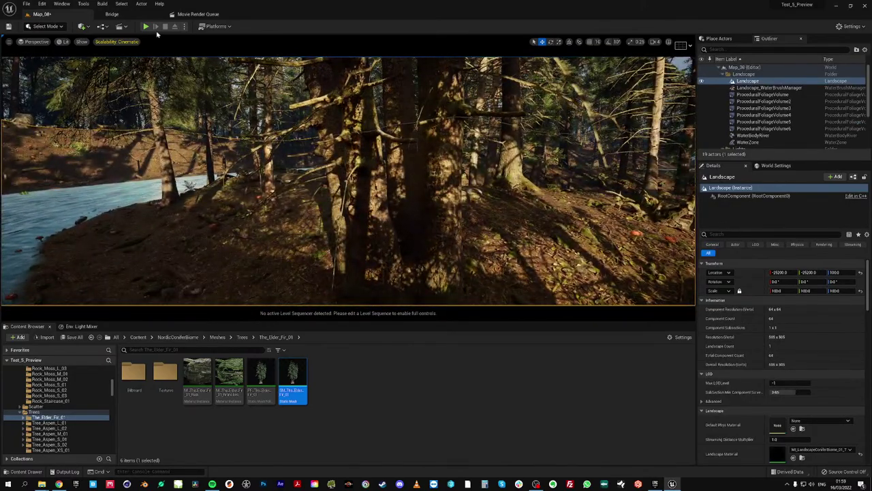
# Play-test the level by running the character along the riverbank, and end the play session
pyautogui.click(146, 26)
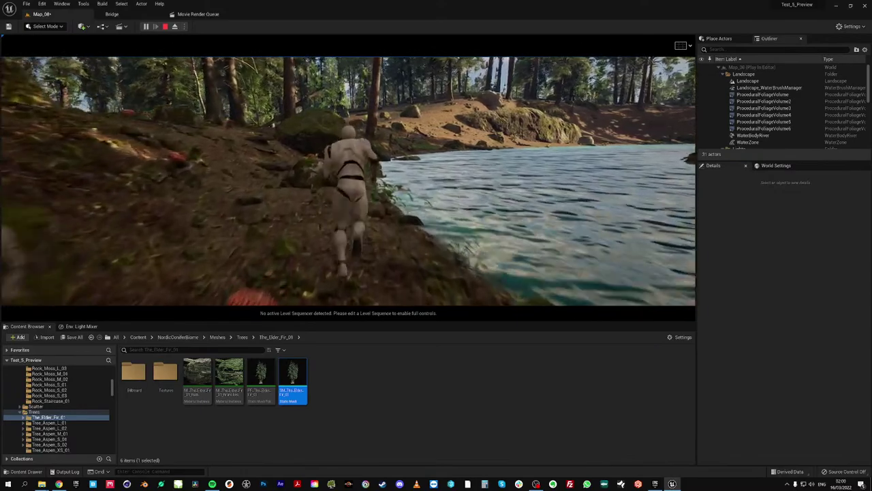
pyautogui.press('Escape')
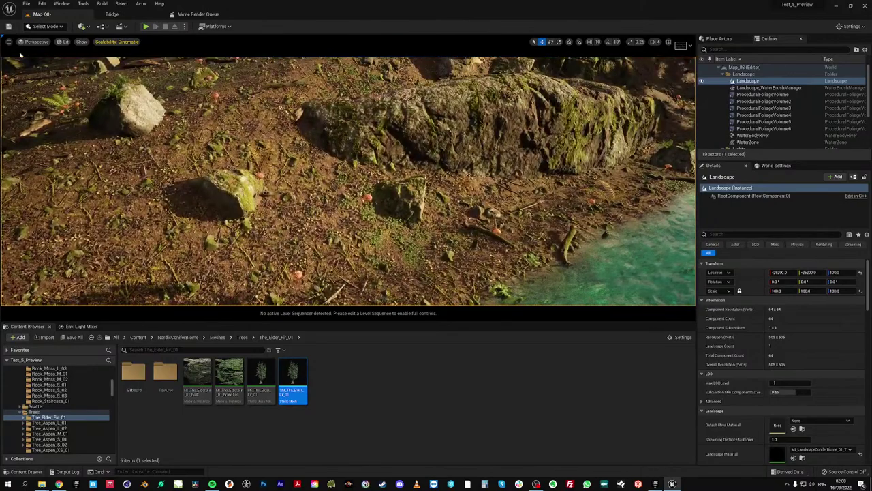
# Paint the Moss landscape layer over the ground around the riverside cliff, using a much smaller brush
pyautogui.click(51, 26)
pyautogui.click(50, 45)
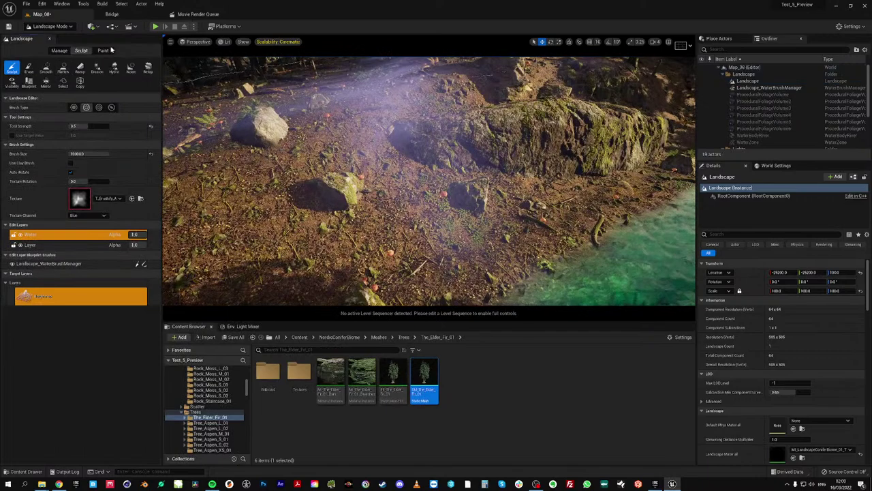
pyautogui.click(102, 50)
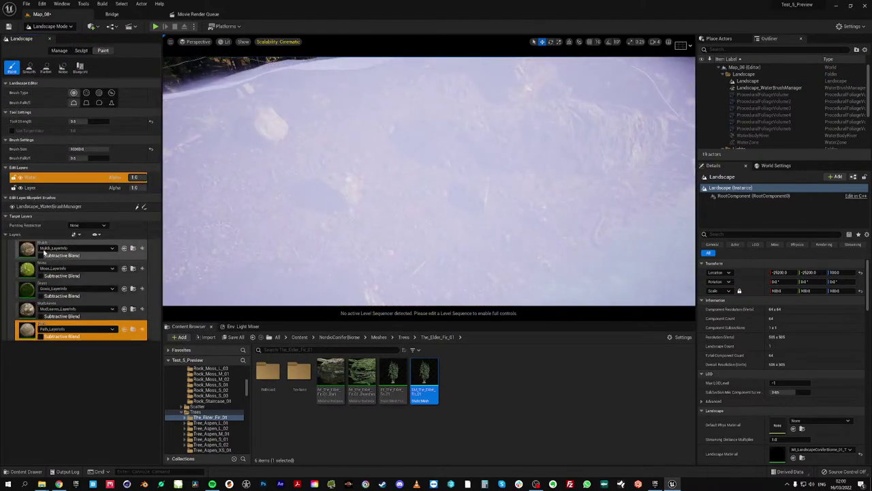
pyautogui.click(62, 268)
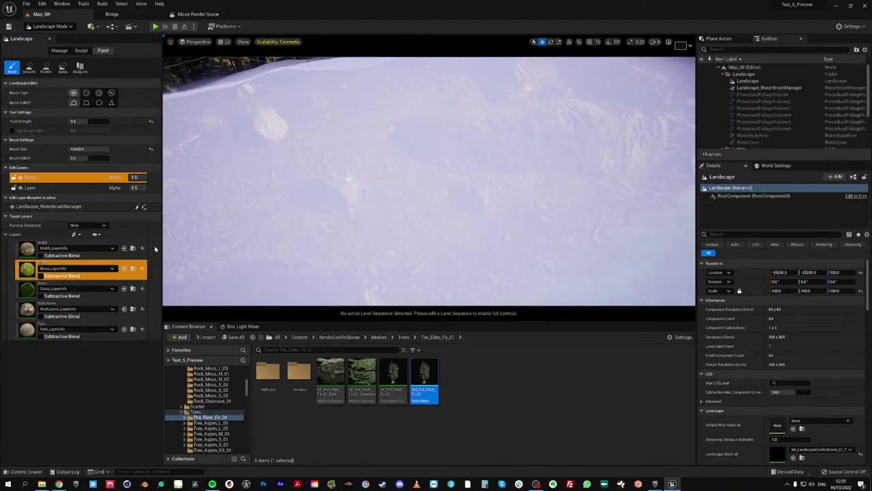
pyautogui.click(79, 149)
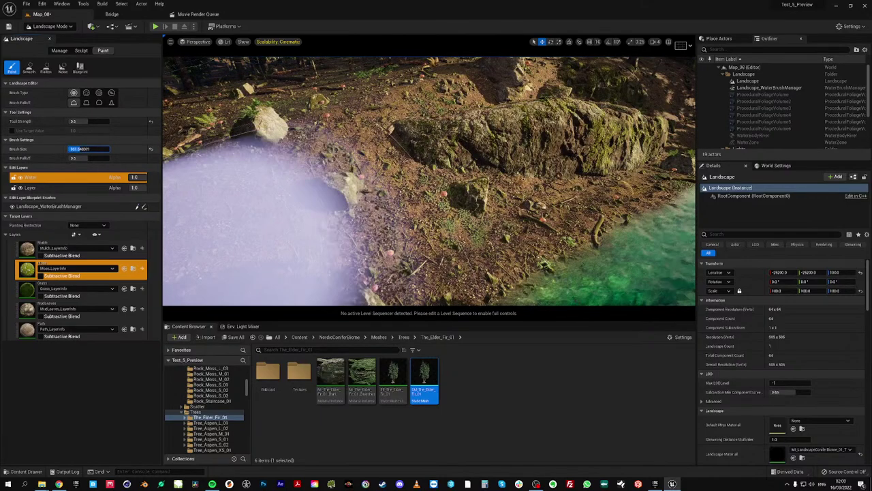
pyautogui.press('Return')
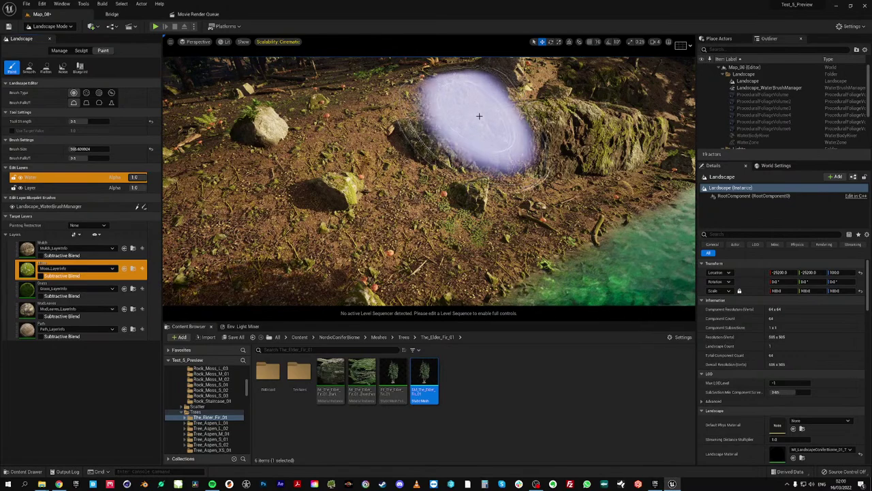
pyautogui.moveTo(532, 111)
pyautogui.mouseDown()
pyautogui.moveTo(422, 136)
pyautogui.moveTo(528, 158)
pyautogui.mouseUp()
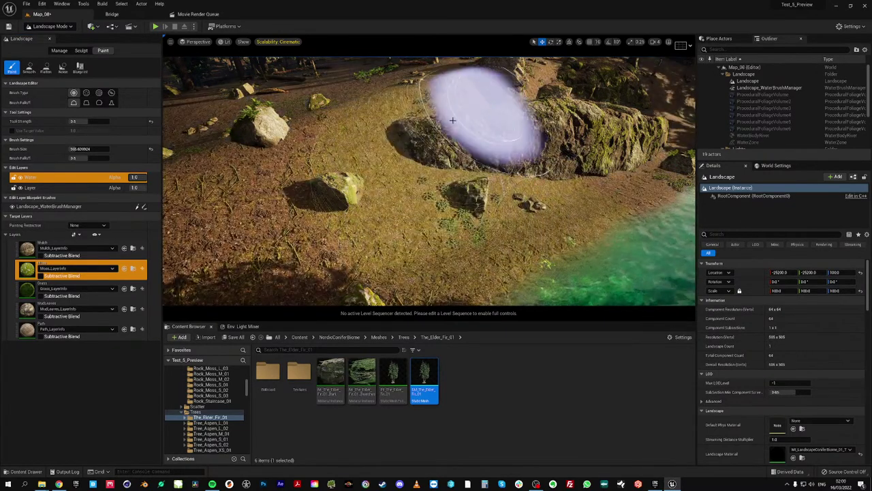
# Inspect the moss-painted ground up close, play-test the character walking across it, and end the play session
pyautogui.moveTo(498, 169)
pyautogui.mouseDown(button='right')
pyautogui.moveTo(493, 150)
pyautogui.moveTo(509, 158)
pyautogui.moveTo(503, 182)
pyautogui.moveTo(493, 161)
pyautogui.mouseUp(button='right')
pyautogui.press('w')
pyautogui.press('s')
pyautogui.press('s')
pyautogui.press('w')
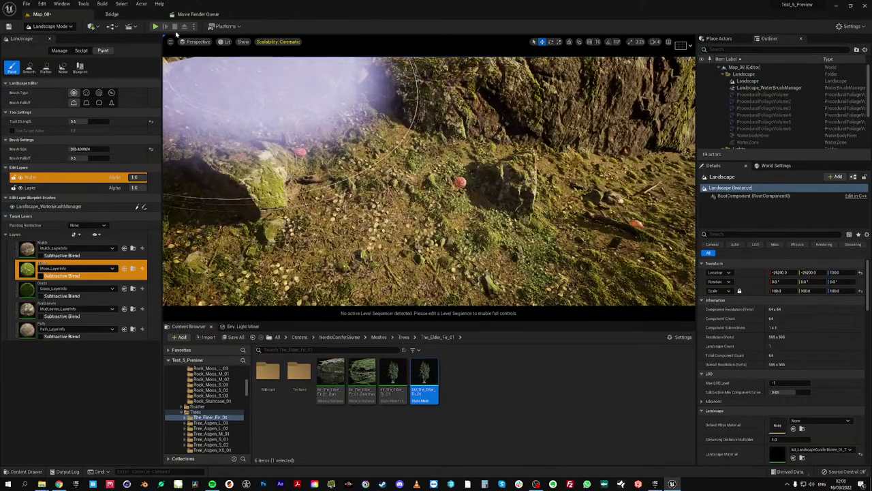
pyautogui.hotkey('alt', 'p')
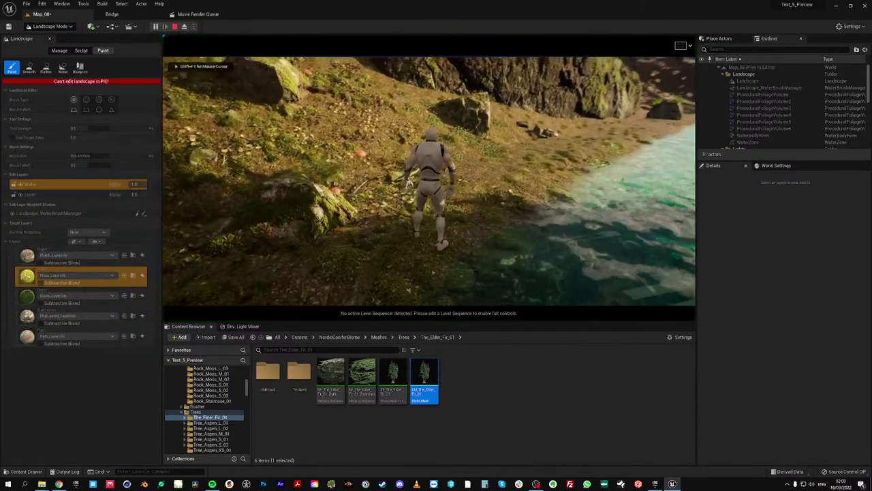
pyautogui.press('w')
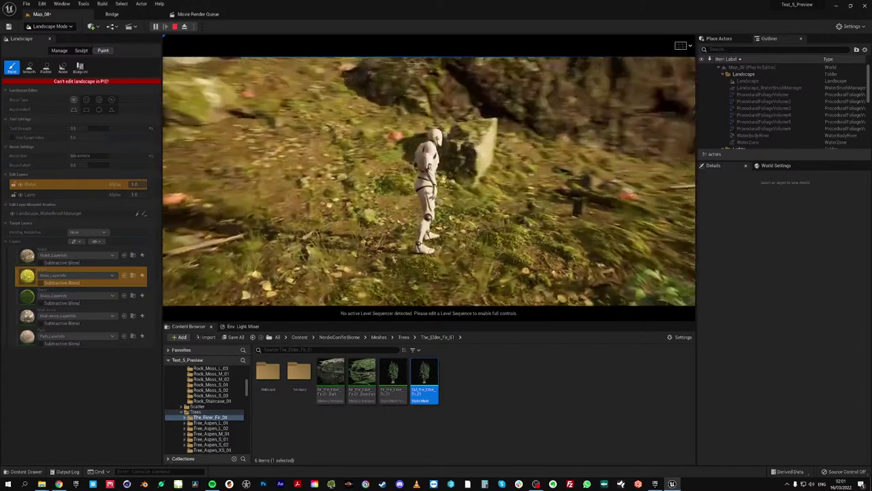
pyautogui.press('Escape')
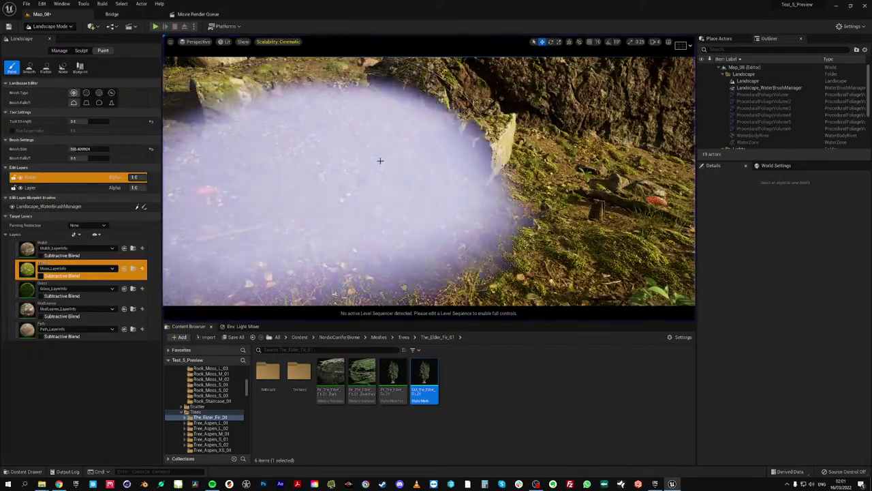
# Leave landscape painting and place a second elder fir on the bank beside the mossy cliff, lowering it to about Z 936 to root its trunk
pyautogui.moveTo(468, 196)
pyautogui.mouseDown(button='right')
pyautogui.moveTo(474, 160)
pyautogui.moveTo(503, 165)
pyautogui.mouseUp(button='right')
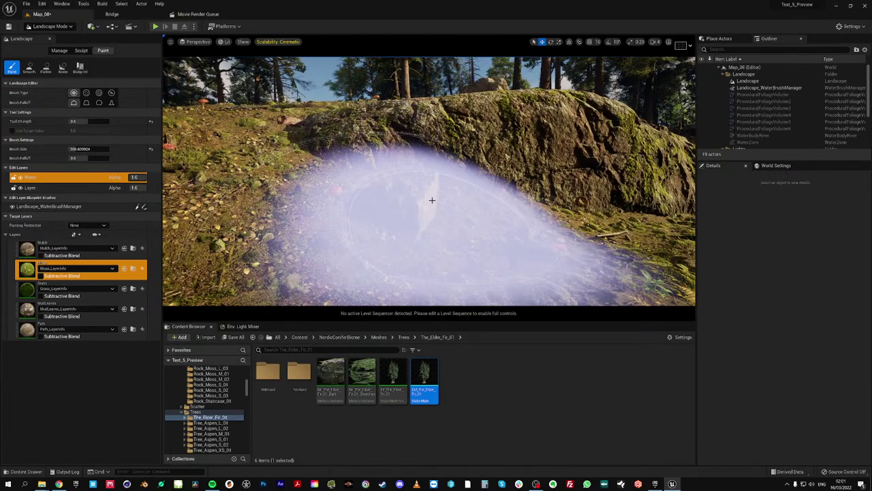
pyautogui.moveTo(435, 171)
pyautogui.mouseDown(button='right')
pyautogui.moveTo(453, 183)
pyautogui.moveTo(503, 177)
pyautogui.moveTo(443, 173)
pyautogui.mouseUp(button='right')
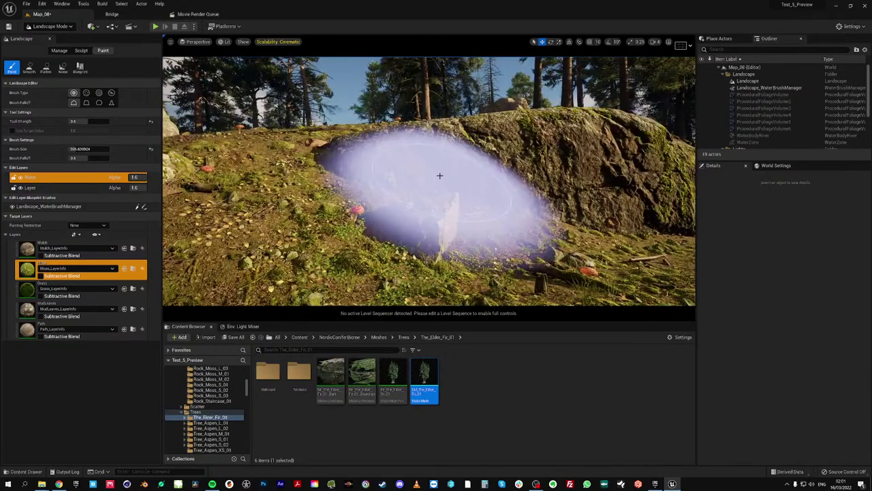
pyautogui.click(62, 27)
pyautogui.click(57, 39)
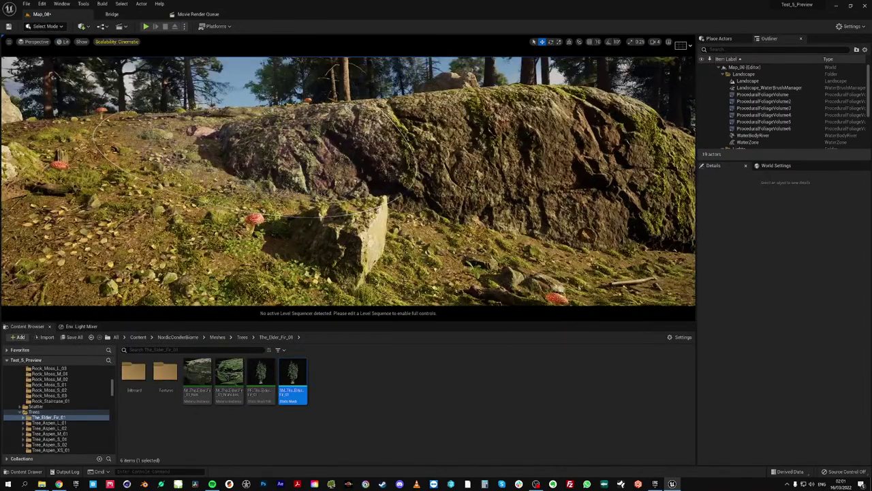
pyautogui.click(640, 235)
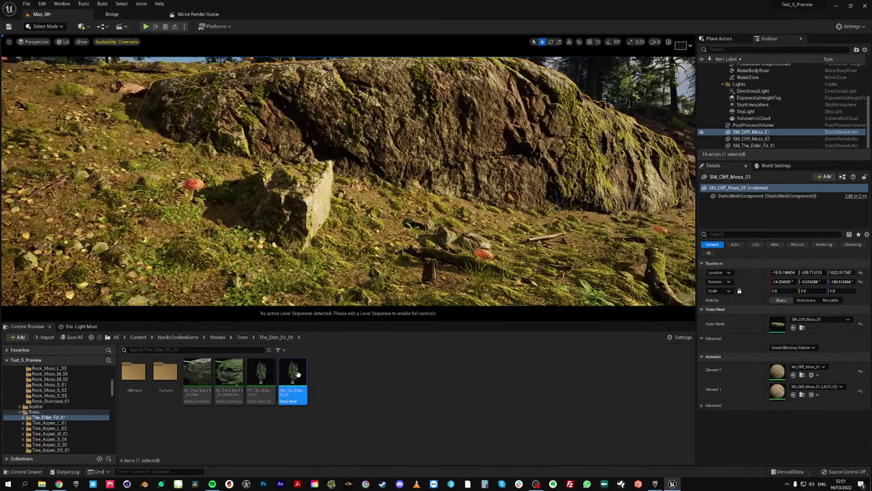
pyautogui.moveTo(298, 374); pyautogui.dragTo(447, 240)
pyautogui.moveTo(447, 240)
pyautogui.mouseDown(button='right')
pyautogui.moveTo(458, 257)
pyautogui.moveTo(491, 253)
pyautogui.moveTo(443, 244)
pyautogui.moveTo(441, 223)
pyautogui.mouseUp(button='right')
pyautogui.moveTo(383, 183); pyautogui.dragTo(394, 218)
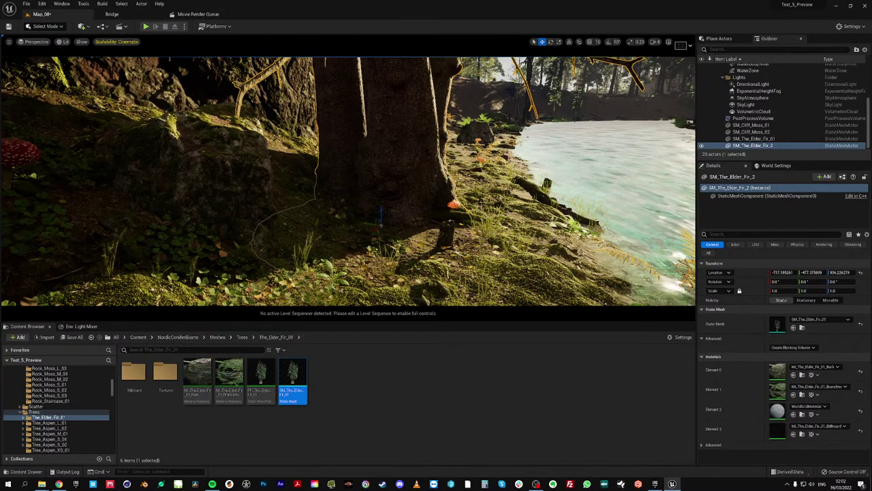
pyautogui.press('Escape')
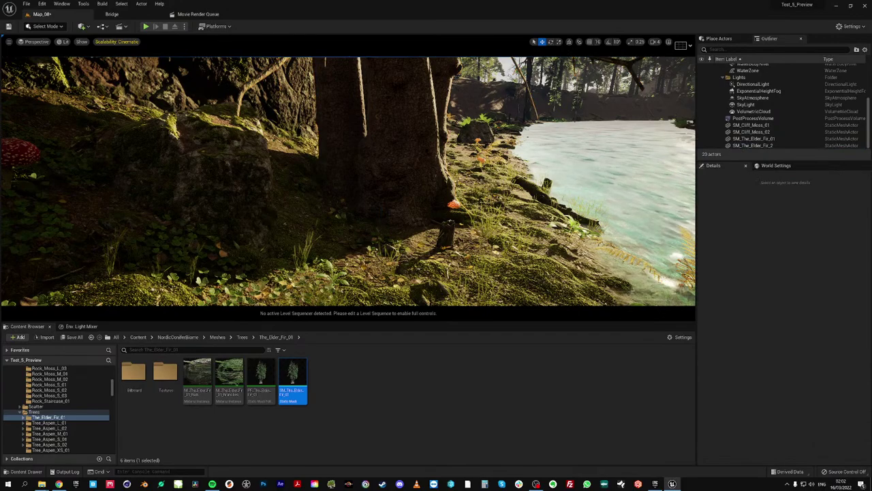
# Paint the Grass landscape layer over the slope around the rocks behind the cliff, using a smaller brush
pyautogui.moveTo(349, 181)
pyautogui.mouseDown(button='right')
pyautogui.moveTo(299, 179)
pyautogui.moveTo(295, 171)
pyautogui.moveTo(348, 181)
pyautogui.moveTo(320, 190)
pyautogui.moveTo(348, 181)
pyautogui.mouseUp(button='right')
pyautogui.press('s')
pyautogui.click(142, 337)
pyautogui.click(53, 25)
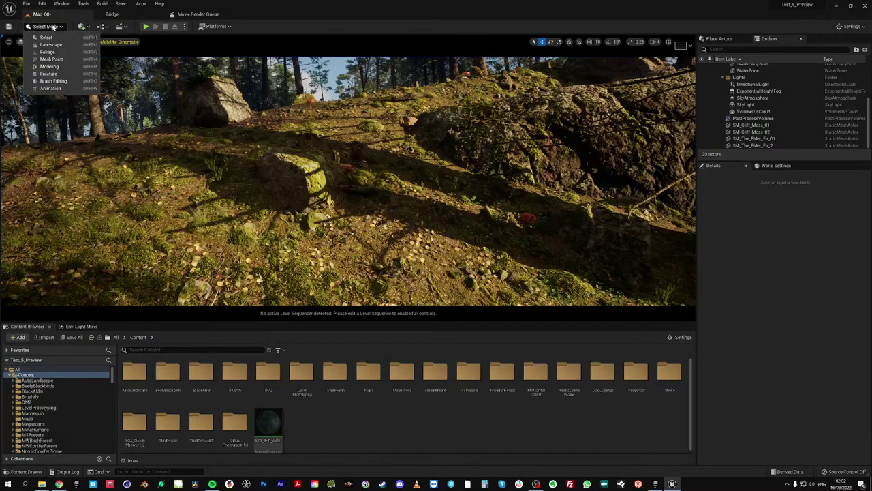
pyautogui.click(61, 46)
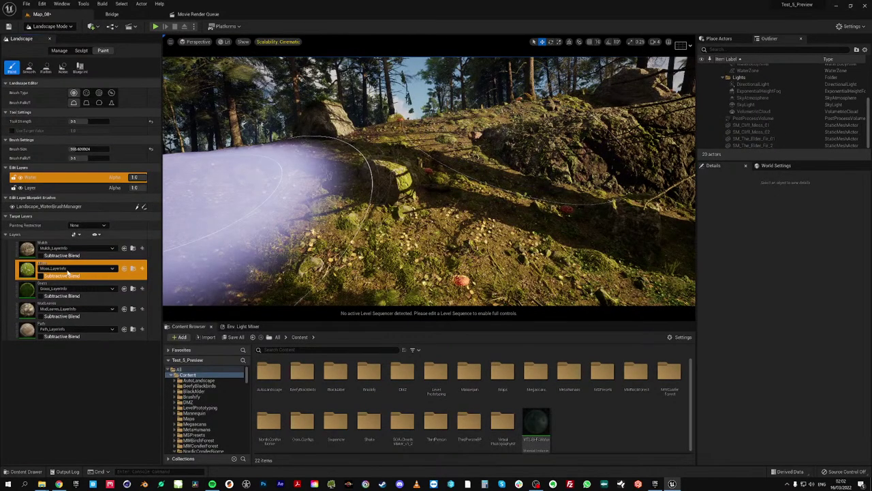
pyautogui.click(68, 290)
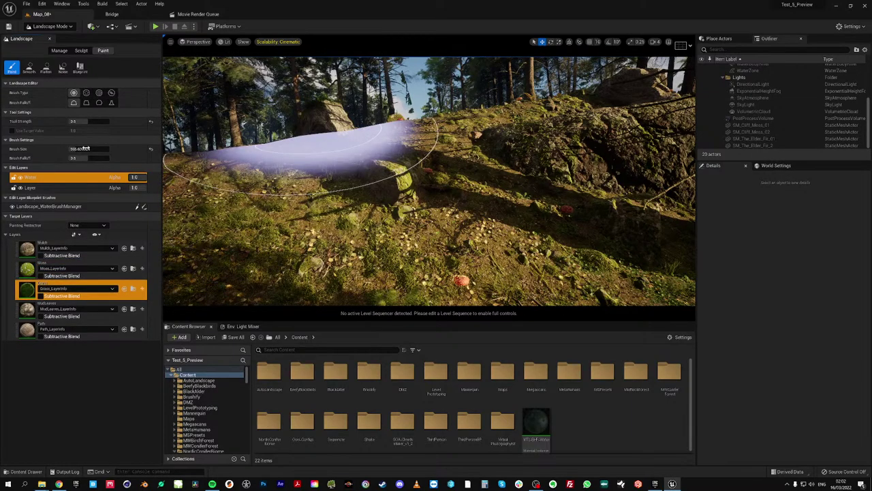
pyautogui.moveTo(87, 149); pyautogui.dragTo(81, 149)
pyautogui.moveTo(307, 184)
pyautogui.mouseDown(button='right')
pyautogui.moveTo(382, 239)
pyautogui.moveTo(404, 239)
pyautogui.mouseUp(button='right')
pyautogui.press('w')
pyautogui.moveTo(443, 104)
pyautogui.mouseDown()
pyautogui.moveTo(376, 178)
pyautogui.moveTo(275, 193)
pyautogui.moveTo(340, 193)
pyautogui.mouseUp()
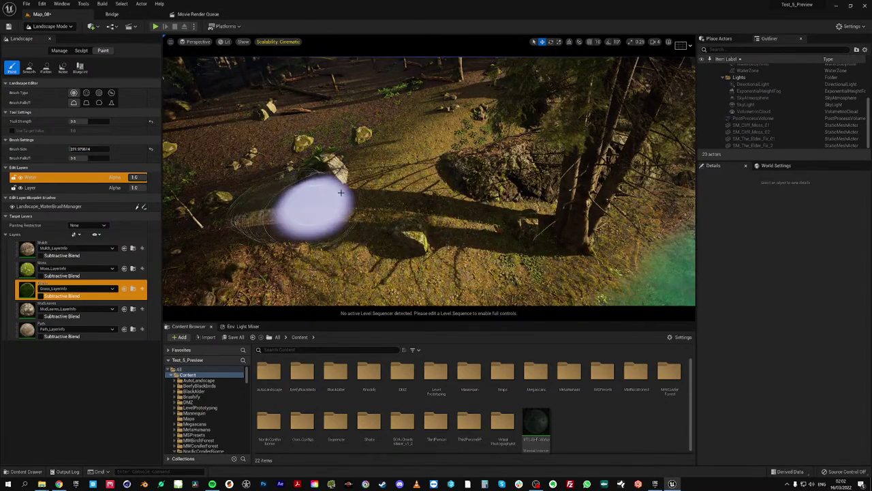
pyautogui.moveTo(340, 193); pyautogui.dragTo(382, 148, button='right')
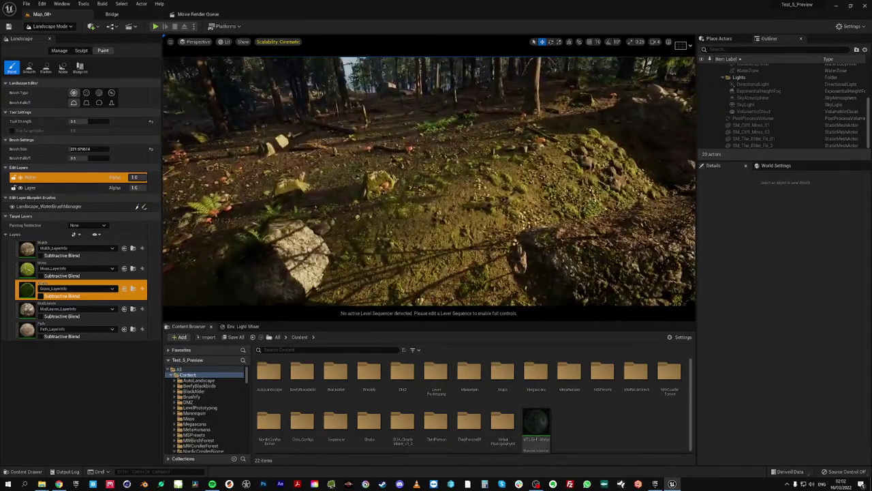
# Set the paint tool strength to 5 and paint more of the Grass layer across the slope toward the forest
pyautogui.click(83, 121)
pyautogui.write('5')
pyautogui.press('Return')
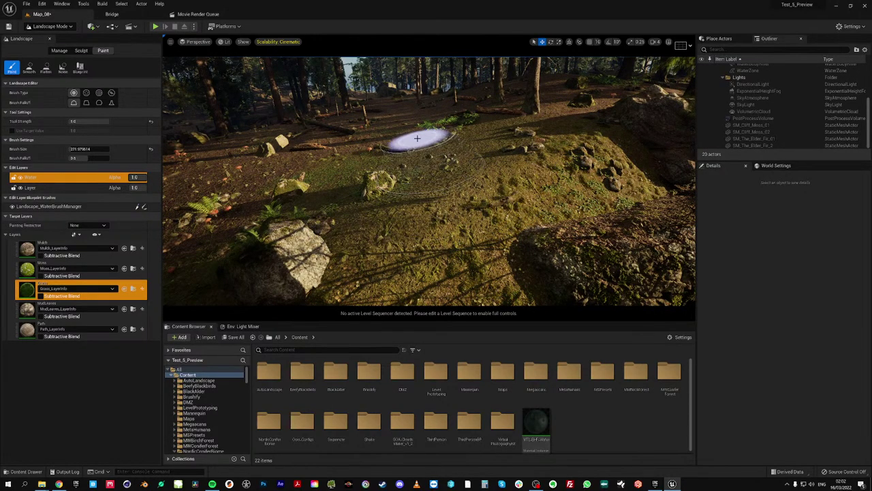
pyautogui.moveTo(417, 138); pyautogui.dragTo(417, 139, button='right')
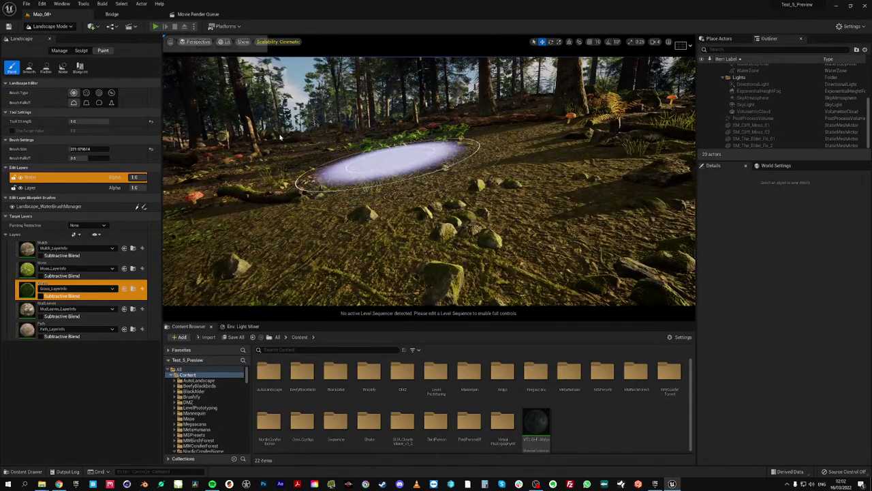
# Play-test the character on the grass-painted slope, look around the forest floor, and end the play session
pyautogui.click(155, 26)
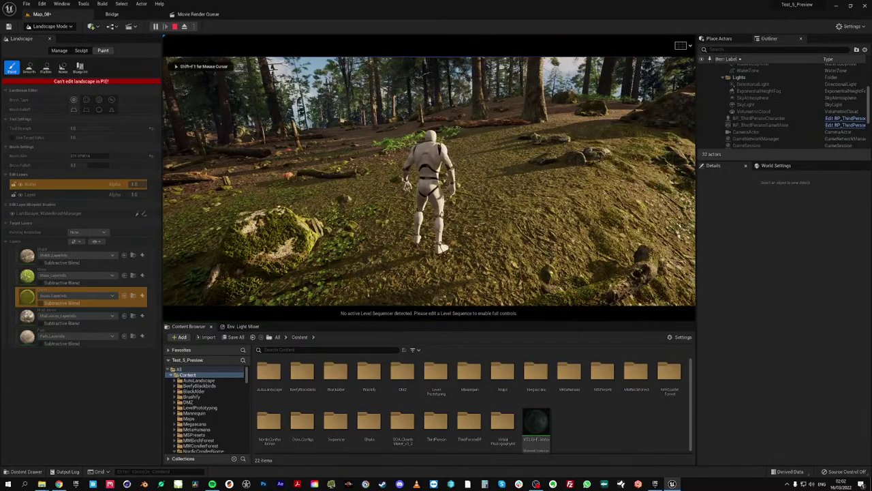
pyautogui.press('w')
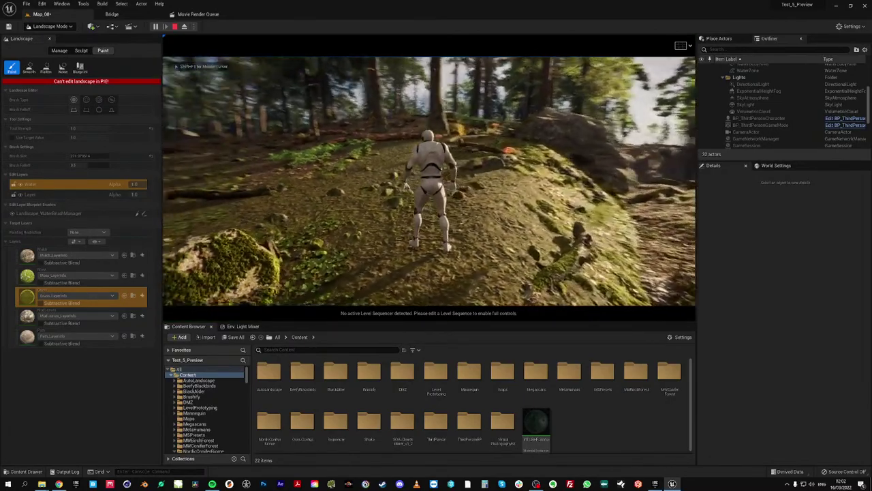
pyautogui.press('d')
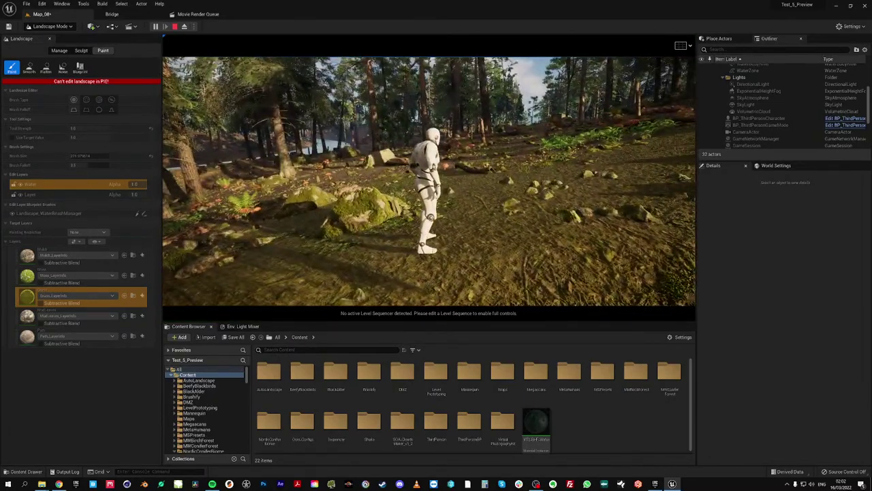
pyautogui.press('Escape')
# Enlarge the brush well beyond its previous size, paint the Grass layer across the wider forest floor, and view the painted ground up close
pyautogui.click(79, 149)
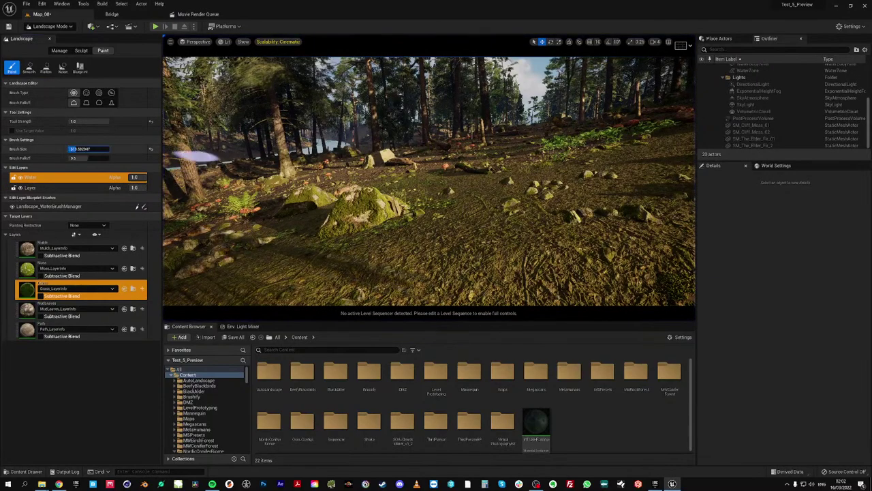
pyautogui.moveTo(76, 149); pyautogui.dragTo(82, 149)
pyautogui.press('s')
pyautogui.moveTo(207, 185); pyautogui.dragTo(229, 265, button='right')
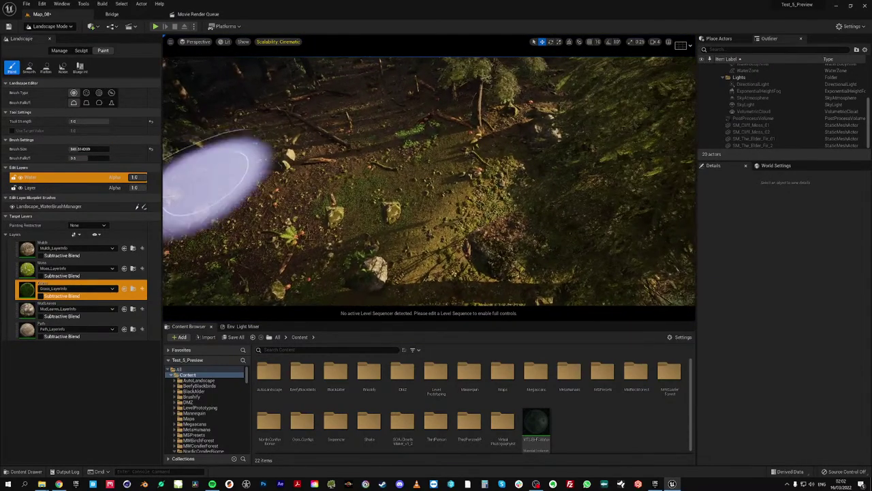
pyautogui.moveTo(228, 184)
pyautogui.mouseDown()
pyautogui.moveTo(326, 193)
pyautogui.moveTo(287, 202)
pyautogui.moveTo(316, 262)
pyautogui.moveTo(372, 165)
pyautogui.moveTo(332, 181)
pyautogui.mouseUp()
pyautogui.moveTo(331, 181)
pyautogui.mouseDown(button='right')
pyautogui.moveTo(310, 175)
pyautogui.moveTo(327, 179)
pyautogui.mouseUp(button='right')
pyautogui.press('w')
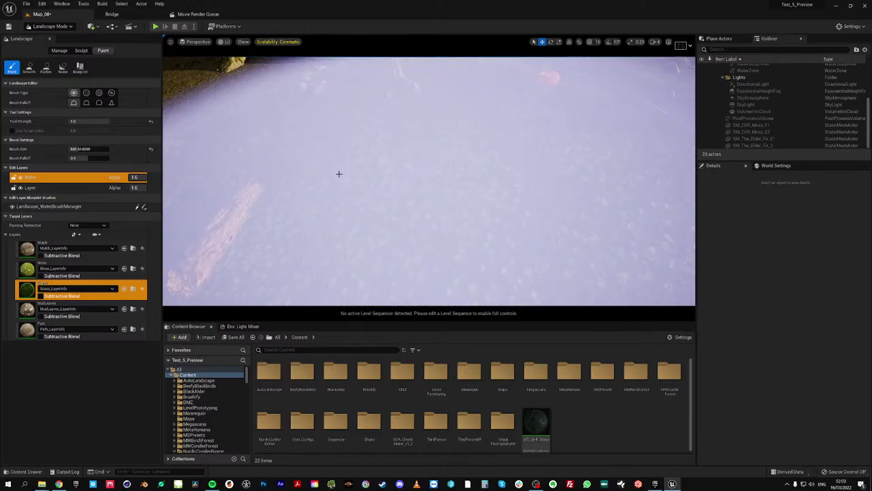
# Play-test the level by running the character through the forest, over the lakeside rocks and across the clearing, then end the session
pyautogui.click(312, 140)
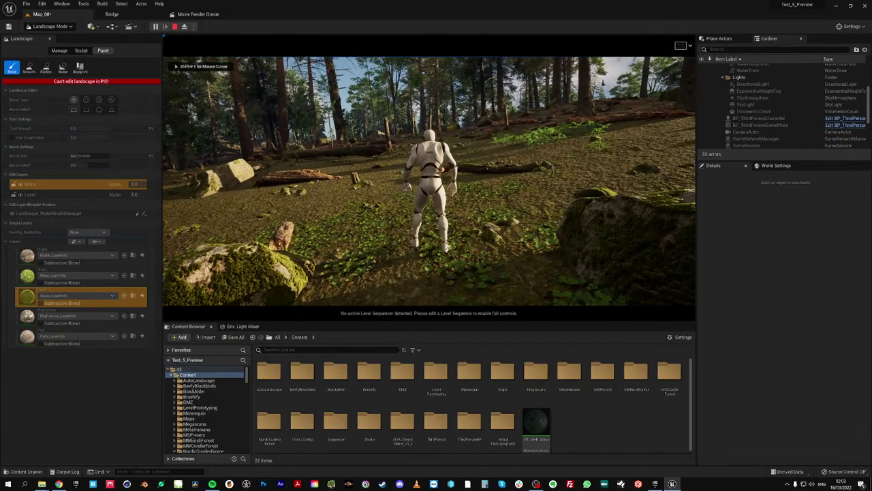
pyautogui.press('s')
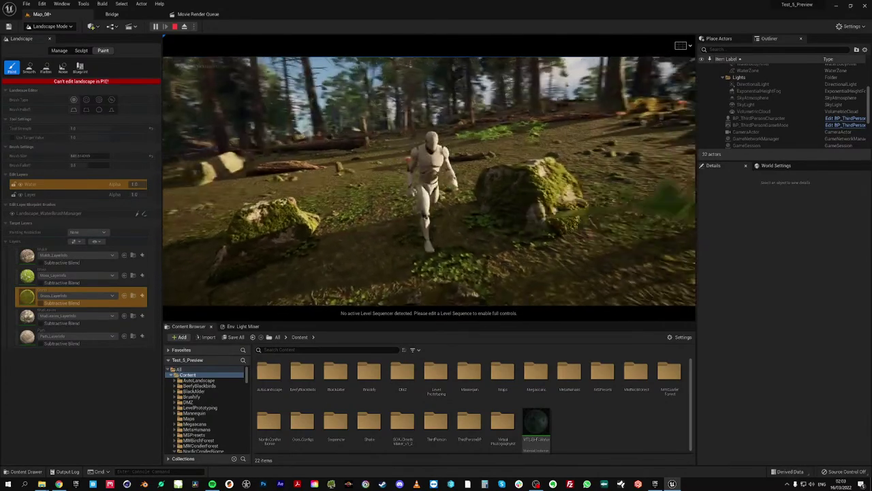
pyautogui.press('d')
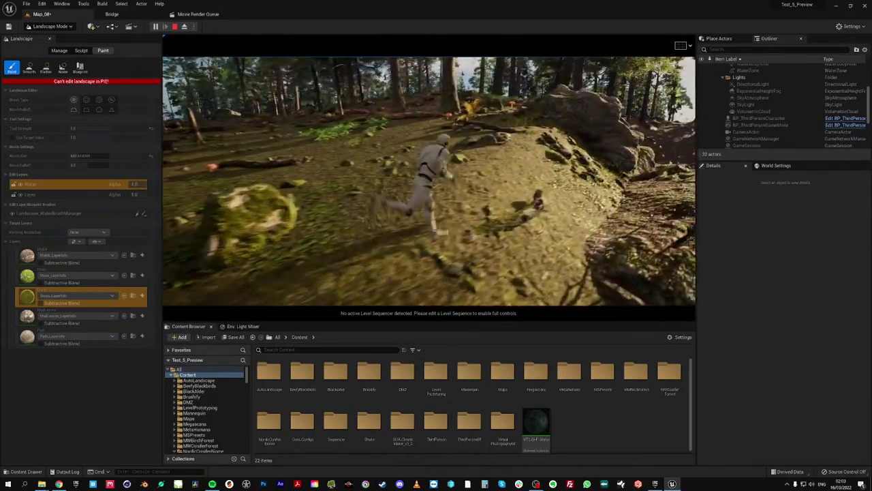
pyautogui.press('w')
pyautogui.press('w')
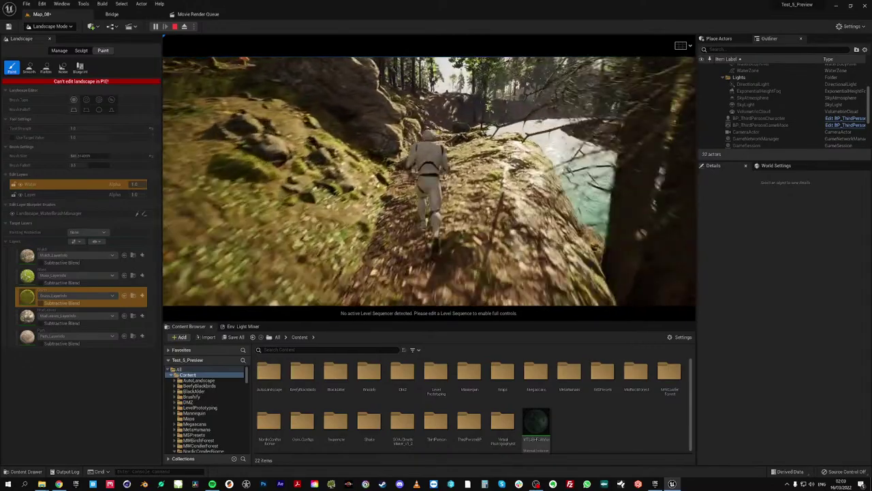
pyautogui.press('w')
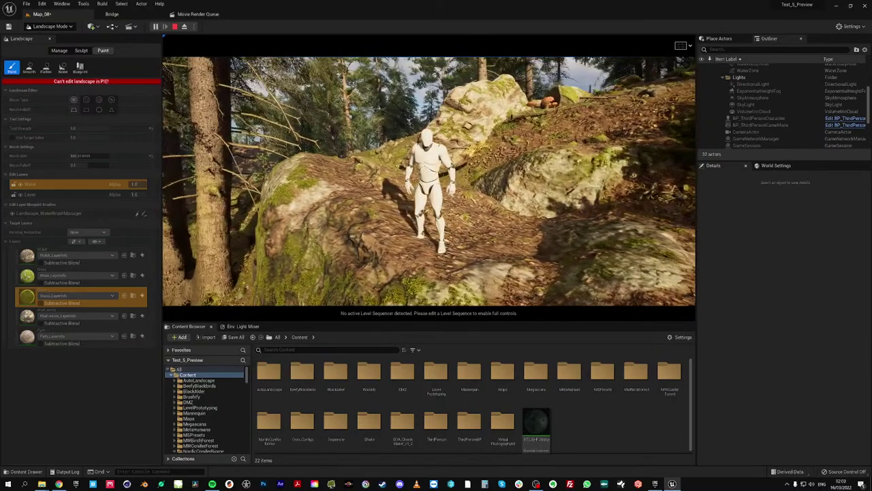
pyautogui.press('w')
pyautogui.press('w')
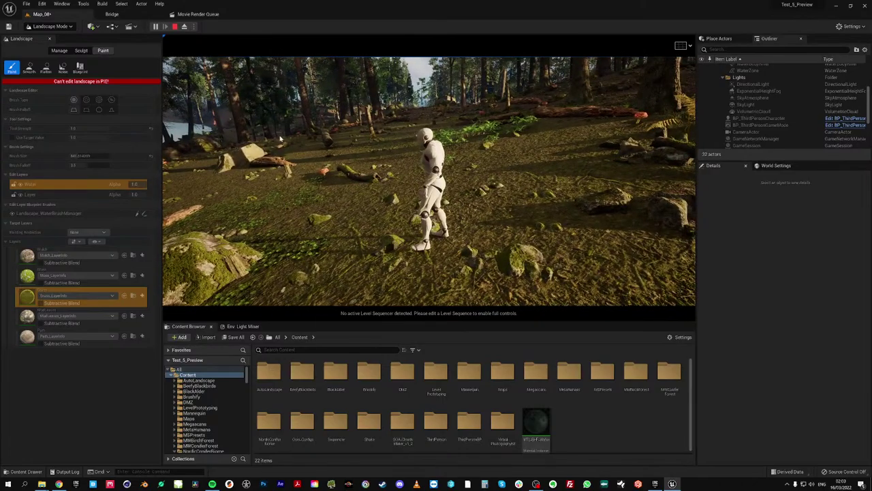
pyautogui.press('Escape')
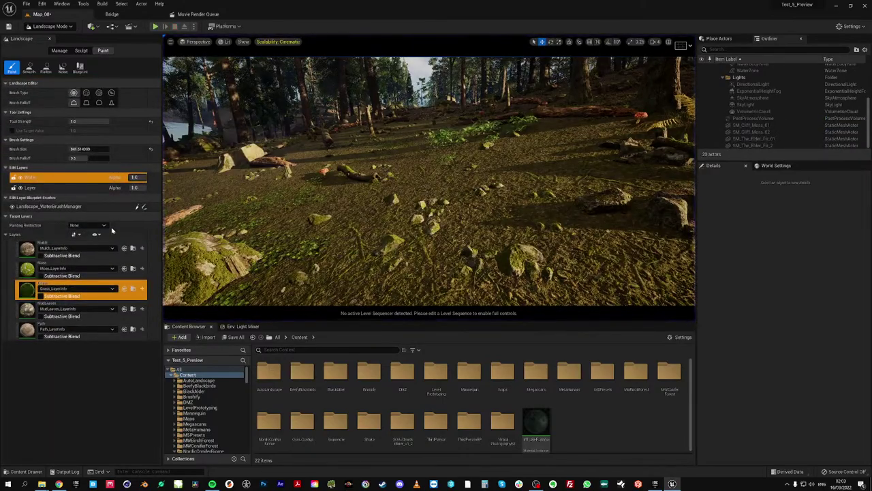
# Paint the MudLeaves layer along the lake shore below the mossy cliff with a smaller brush, and play-test the level
pyautogui.click(75, 310)
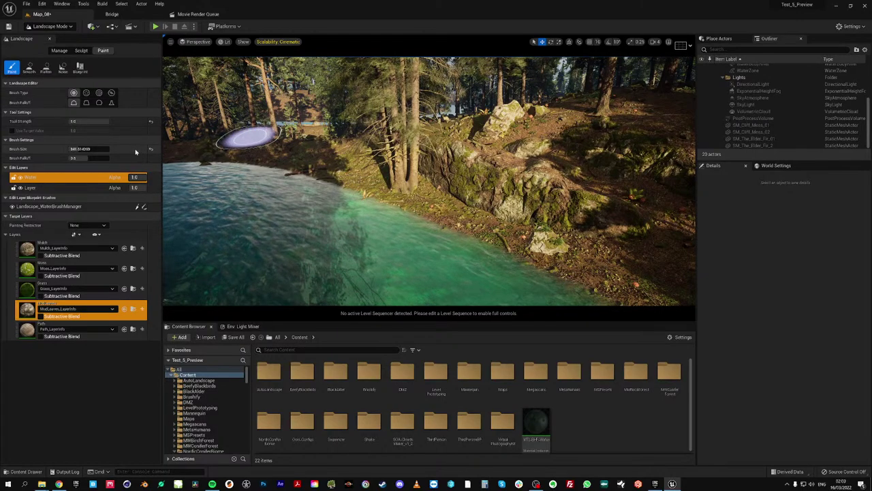
pyautogui.click(59, 314)
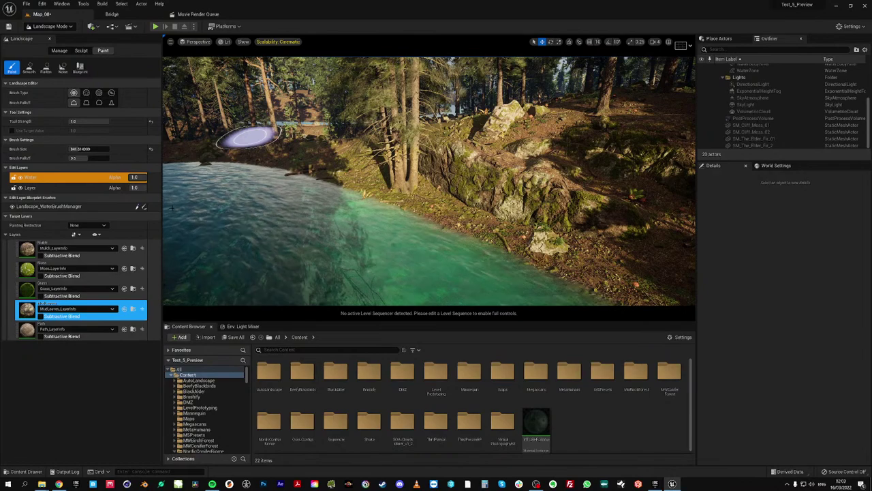
pyautogui.moveTo(90, 150); pyautogui.dragTo(82, 149)
pyautogui.press('w')
pyautogui.moveTo(382, 191); pyautogui.dragTo(416, 208, button='right')
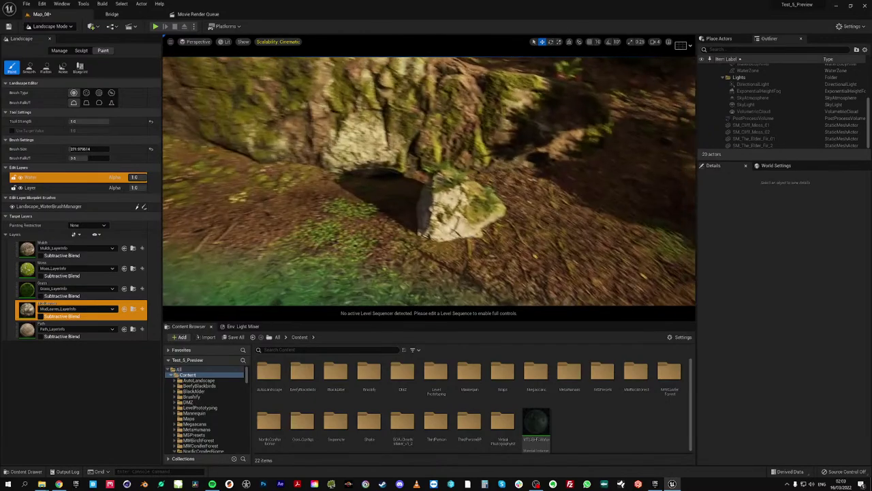
pyautogui.moveTo(491, 200); pyautogui.dragTo(490, 199, button='right')
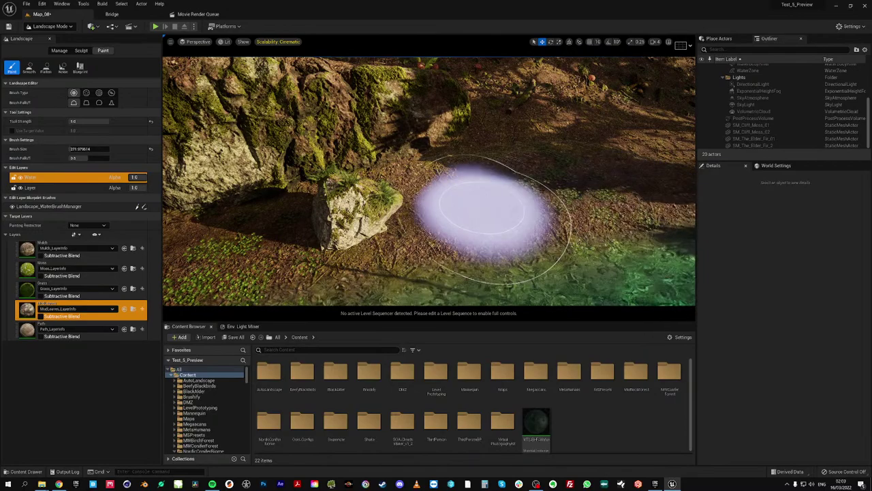
pyautogui.press('w')
pyautogui.moveTo(491, 200); pyautogui.dragTo(529, 194, button='right')
pyautogui.moveTo(481, 215); pyautogui.dragTo(499, 216, button='right')
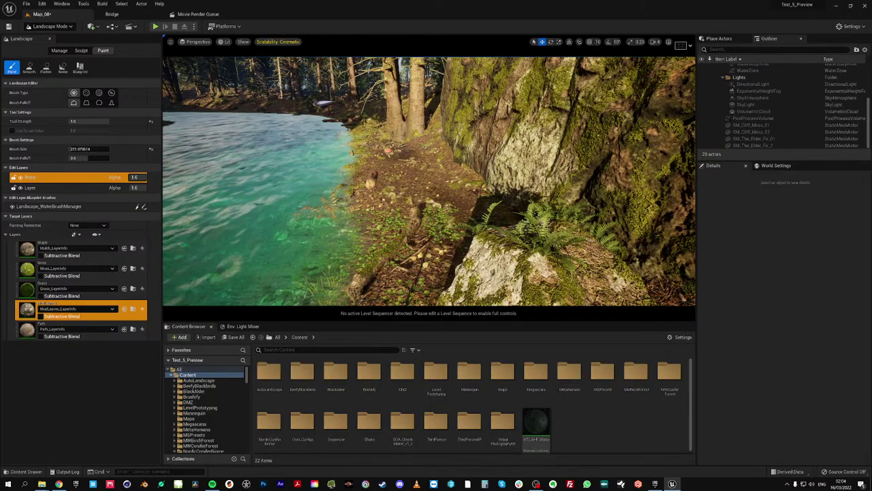
pyautogui.click(156, 26)
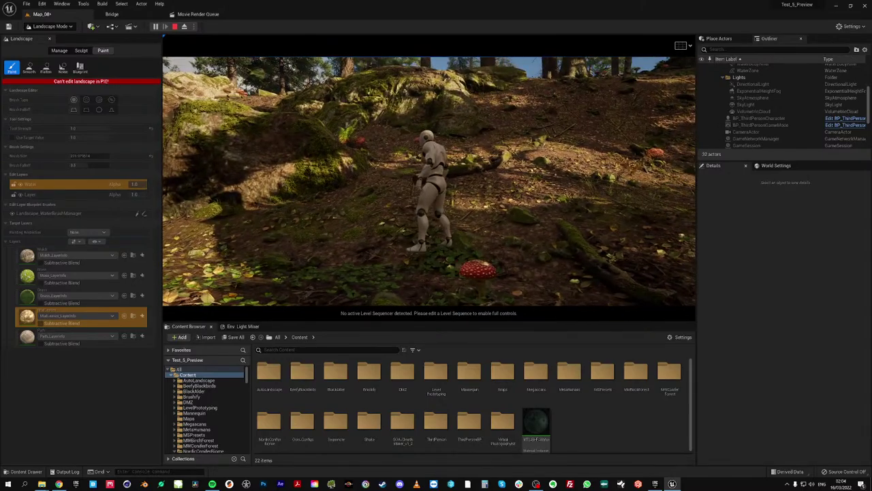
pyautogui.press('Escape')
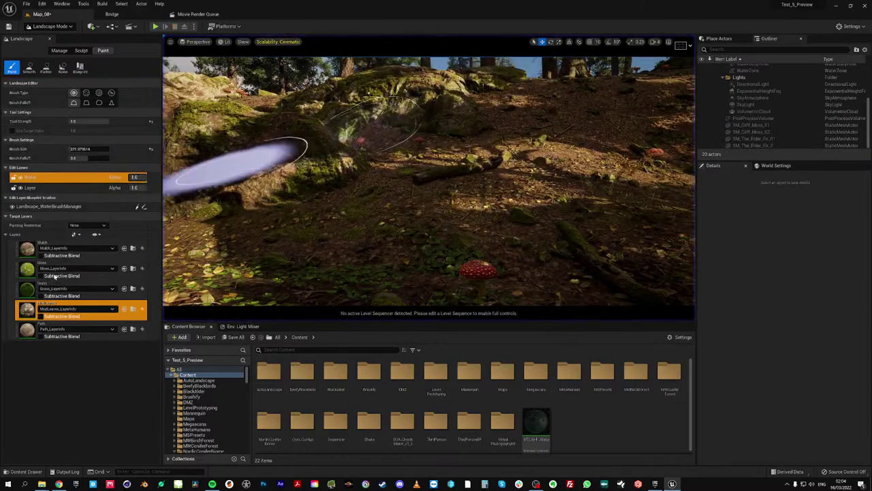
# Paint the Path layer as a trail running between the mossy rocks in the forest clearing
pyautogui.click(57, 333)
pyautogui.moveTo(276, 224); pyautogui.dragTo(225, 187, button='right')
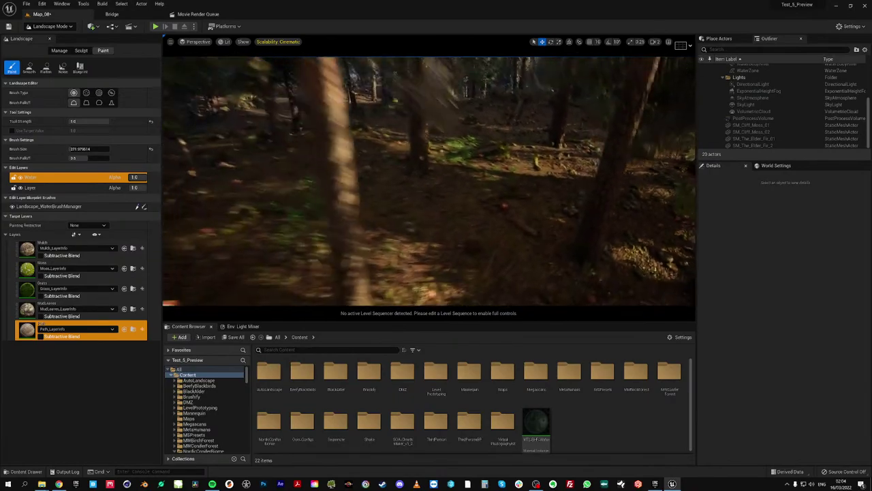
pyautogui.press('w')
pyautogui.moveTo(429, 181); pyautogui.dragTo(361, 184, button='right')
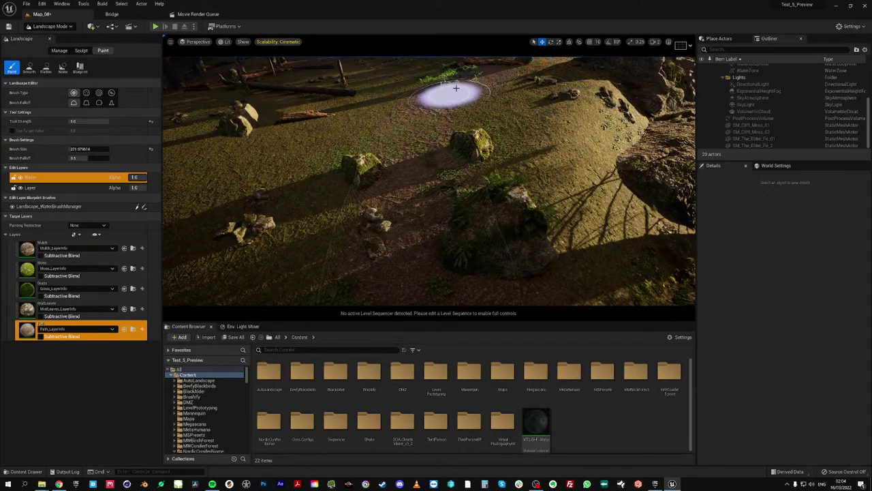
pyautogui.moveTo(456, 88)
pyautogui.mouseDown()
pyautogui.moveTo(475, 71)
pyautogui.moveTo(438, 111)
pyautogui.moveTo(406, 244)
pyautogui.moveTo(432, 95)
pyautogui.mouseUp()
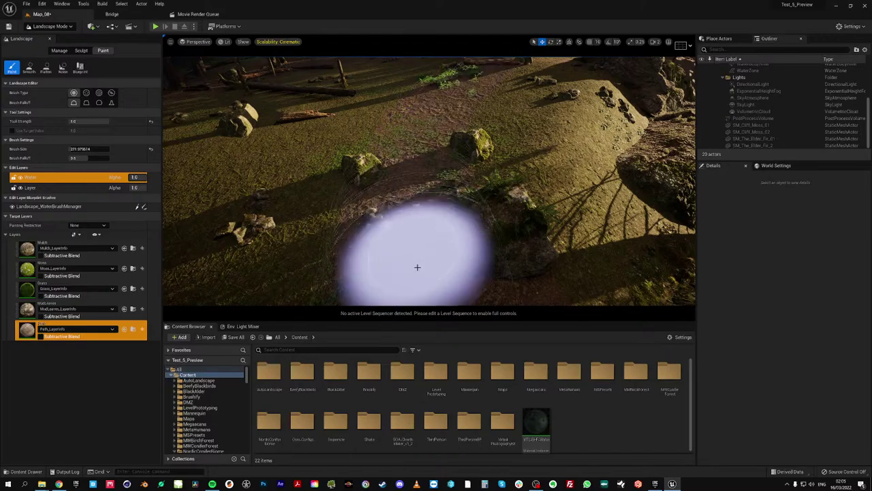
pyautogui.moveTo(400, 216)
pyautogui.mouseDown(button='right')
pyautogui.moveTo(382, 187)
pyautogui.moveTo(381, 150)
pyautogui.moveTo(386, 188)
pyautogui.mouseUp(button='right')
pyautogui.moveTo(413, 159); pyautogui.dragTo(414, 164, button='right')
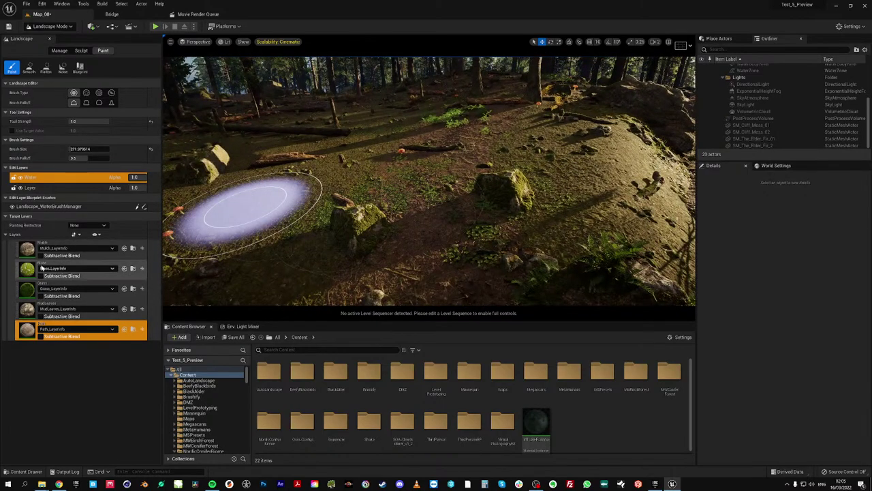
# Paint the Moss layer on the ground around the rocks beside the trail, and play-test the level
pyautogui.click(75, 270)
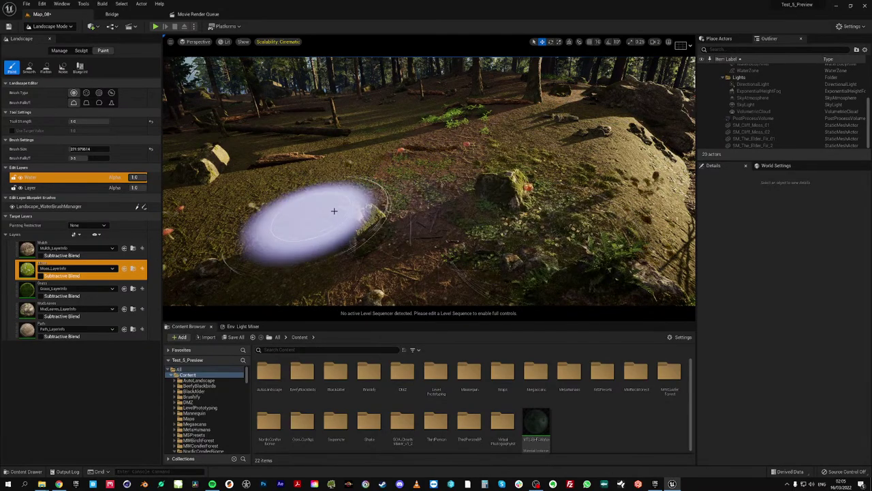
pyautogui.moveTo(333, 210)
pyautogui.mouseDown(button='right')
pyautogui.moveTo(332, 183)
pyautogui.moveTo(326, 193)
pyautogui.mouseUp(button='right')
pyautogui.press('w')
pyautogui.press('w')
pyautogui.moveTo(251, 233); pyautogui.dragTo(335, 212, button='right')
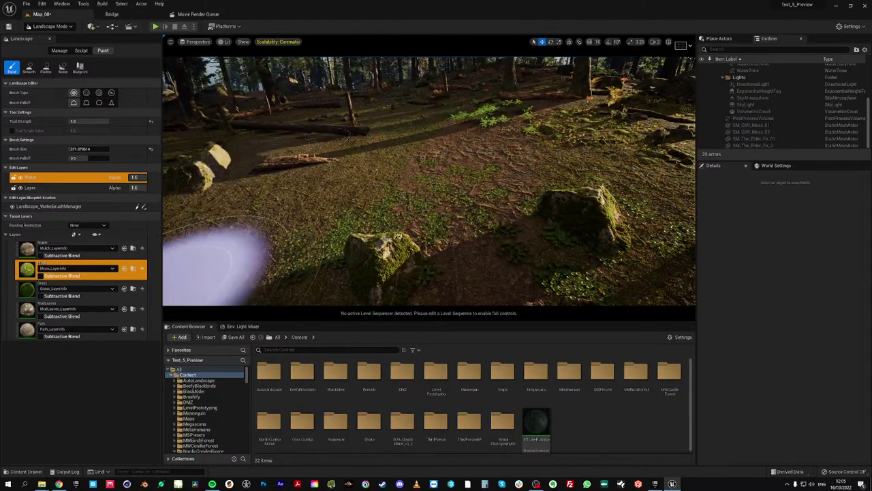
pyautogui.moveTo(344, 256); pyautogui.dragTo(334, 229, button='right')
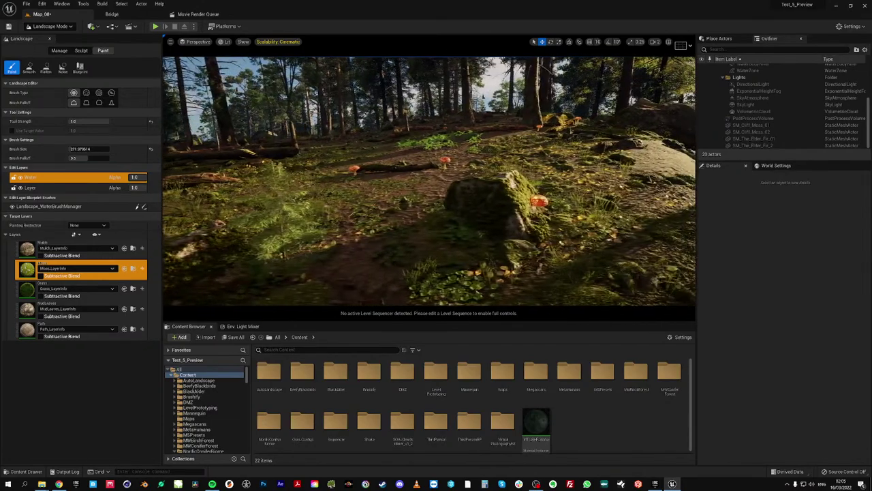
pyautogui.click(156, 27)
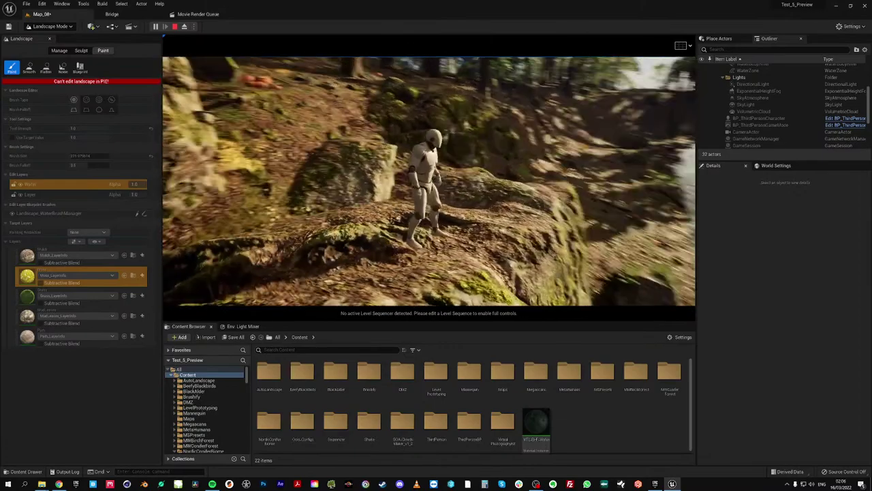
pyautogui.press('Escape')
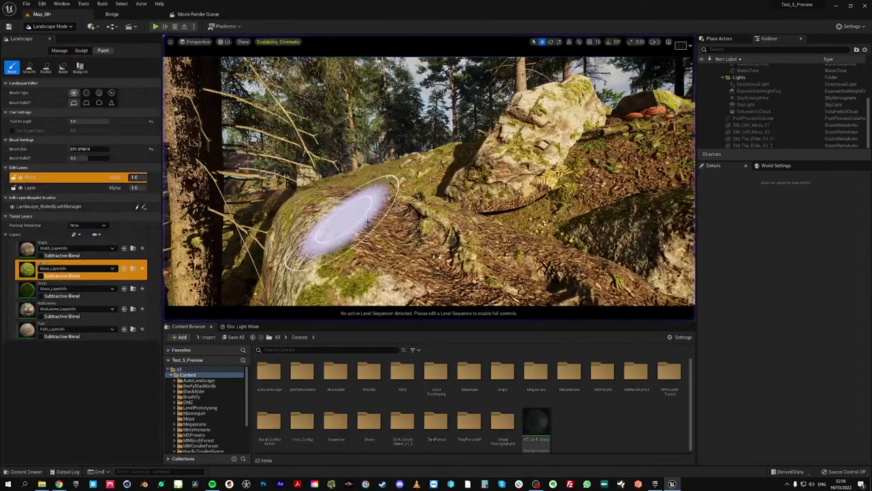
# Assign Grass_LayerInfo to the Grass layer and paint grass over the forest ground with a larger brush
pyautogui.click(54, 286)
pyautogui.click(69, 288)
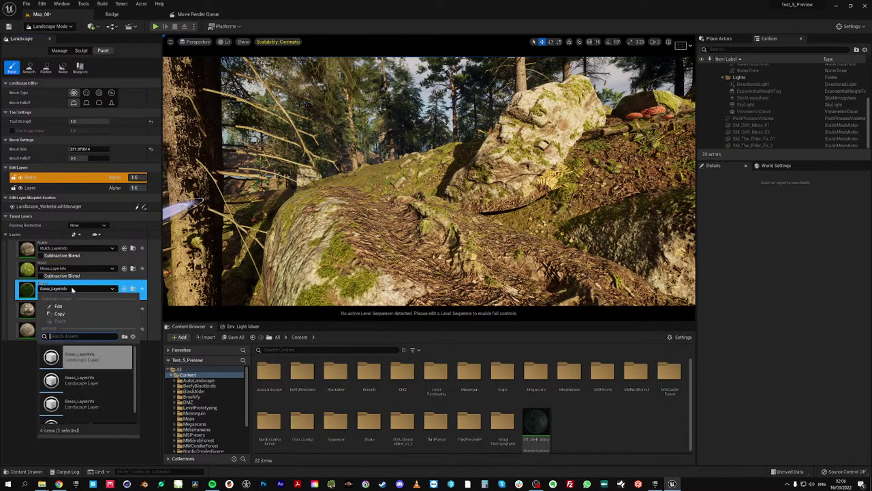
pyautogui.click(86, 358)
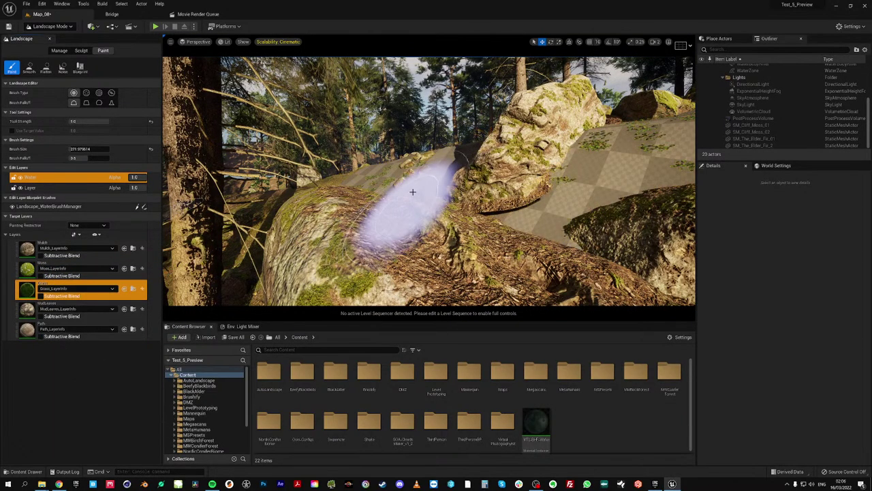
pyautogui.moveTo(412, 191); pyautogui.dragTo(422, 198, button='right')
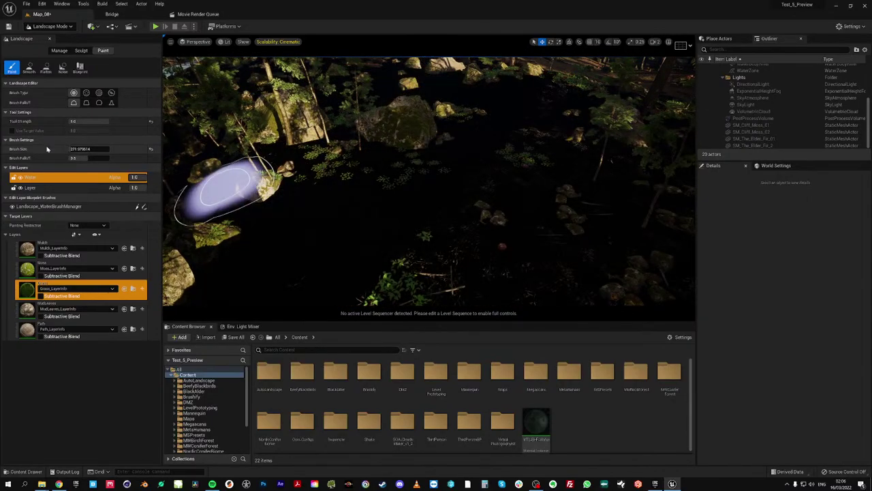
pyautogui.moveTo(93, 152); pyautogui.dragTo(136, 154)
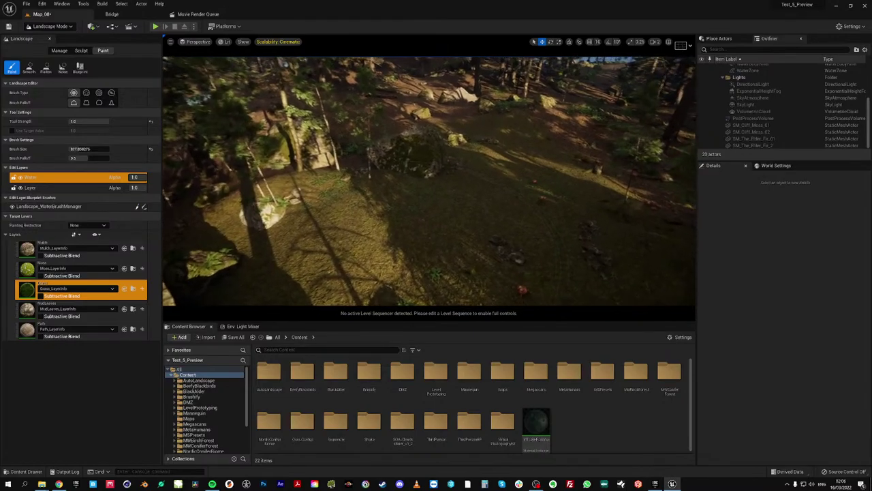
pyautogui.press('w')
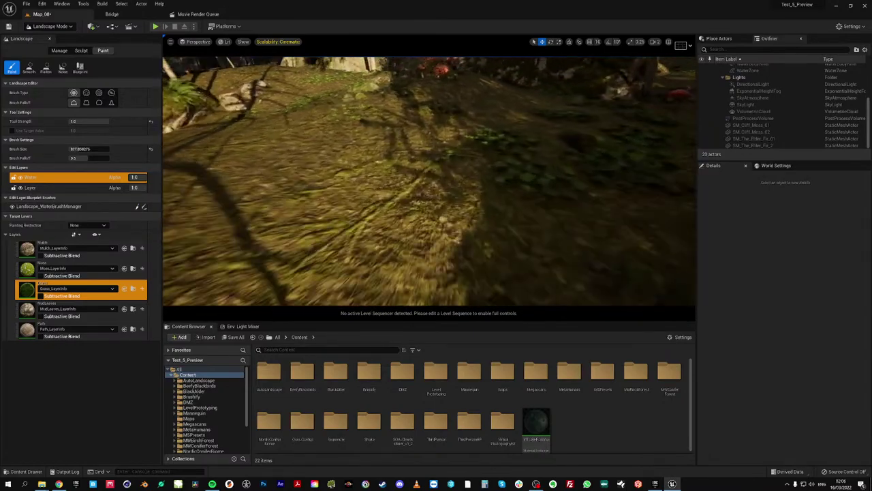
pyautogui.press('w')
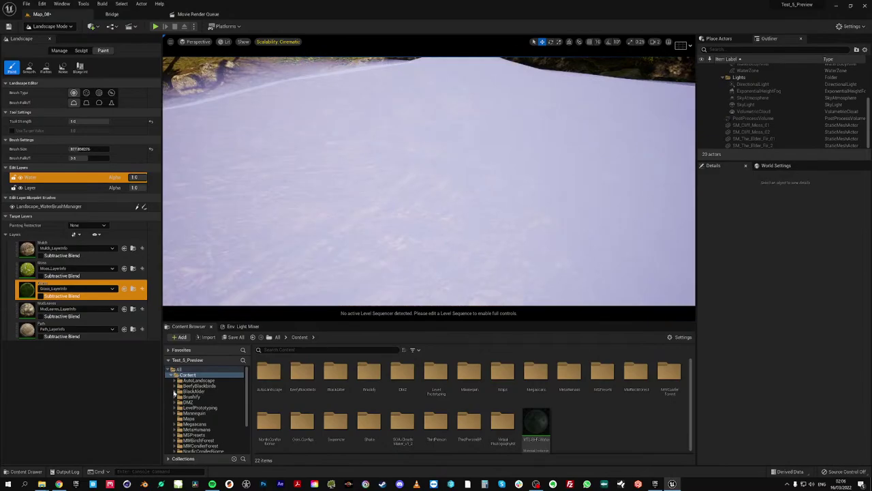
# Switch to Selection mode, run the grass.FlushCache console command to refresh the forest ground's grass, and save Map_08
pyautogui.click(141, 472)
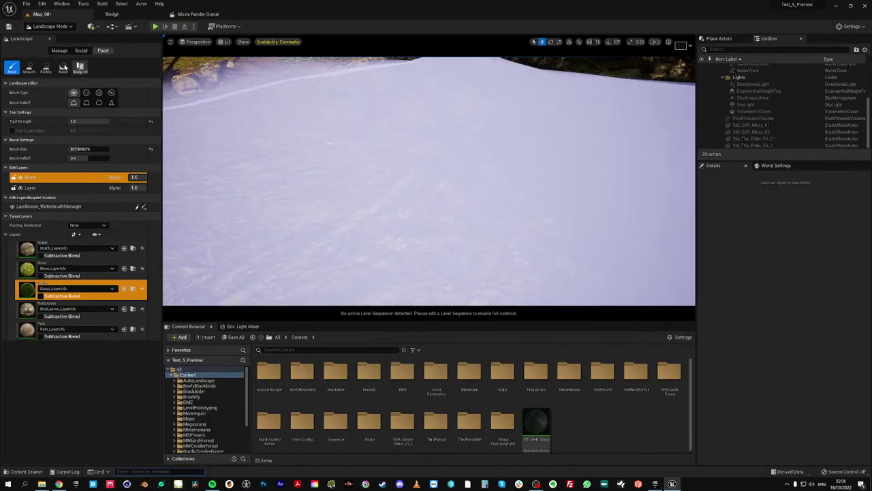
pyautogui.click(49, 26)
pyautogui.click(48, 37)
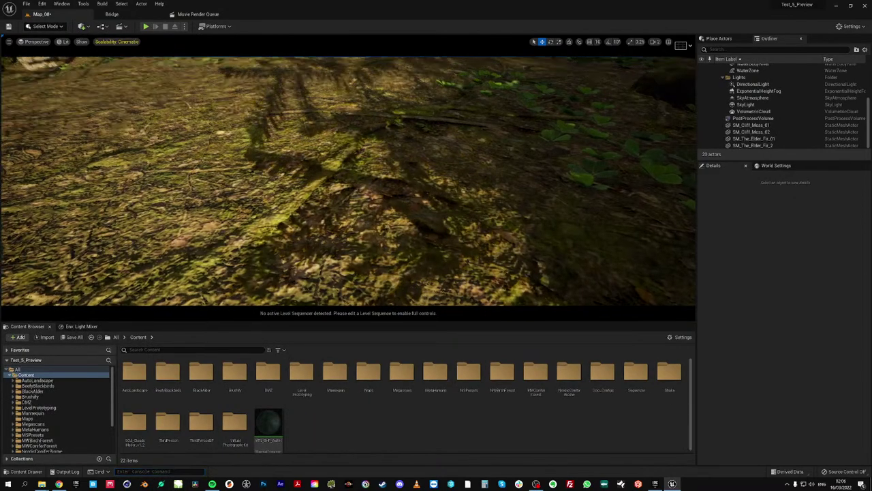
pyautogui.press('w')
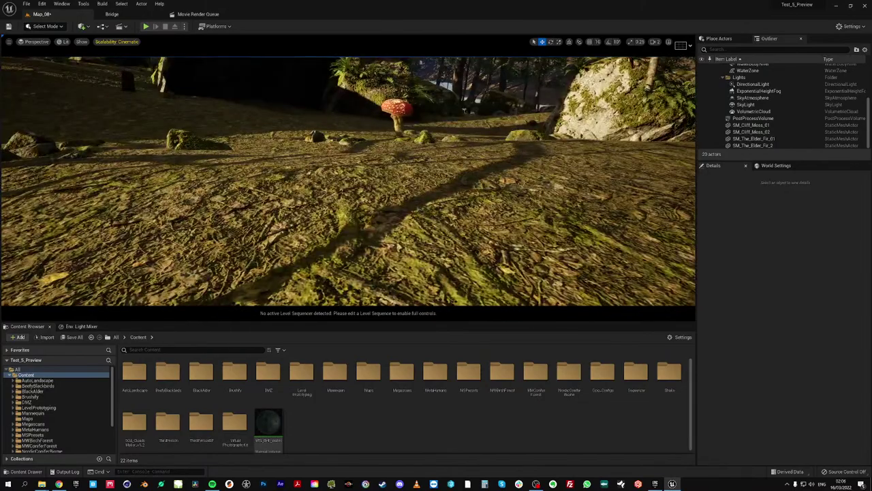
pyautogui.moveTo(350, 174); pyautogui.dragTo(300, 174, button='right')
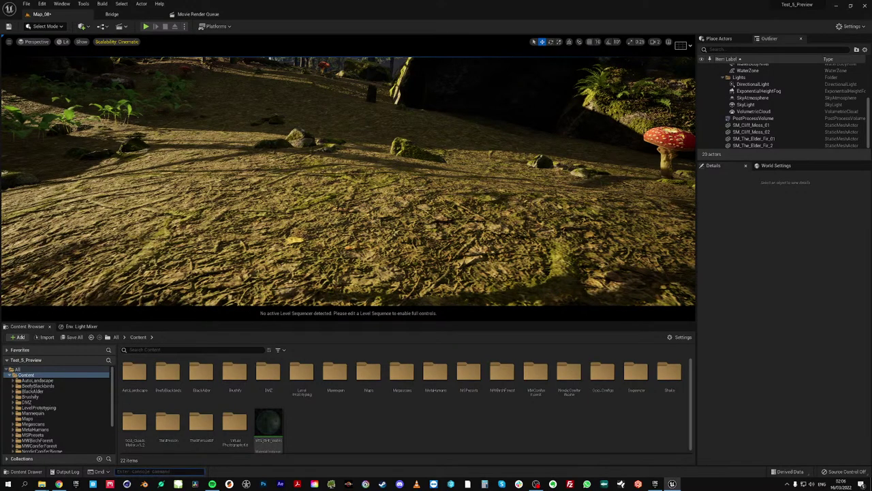
pyautogui.write('flush')
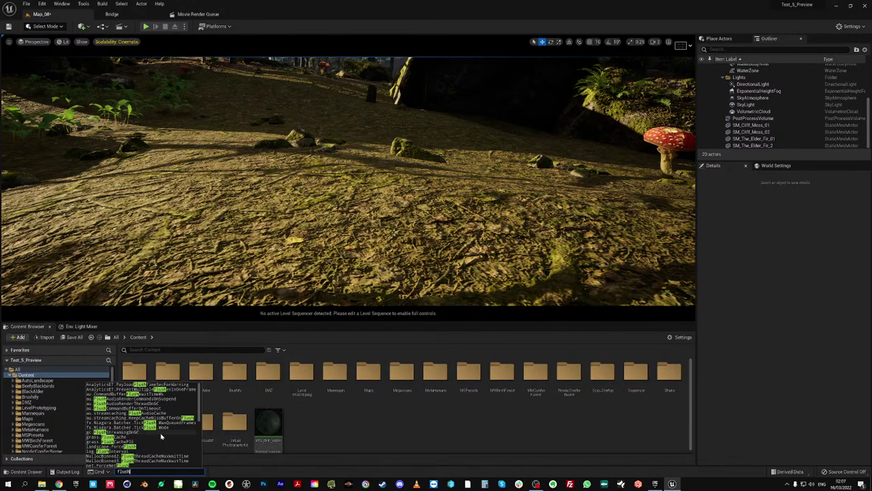
pyautogui.click(133, 438)
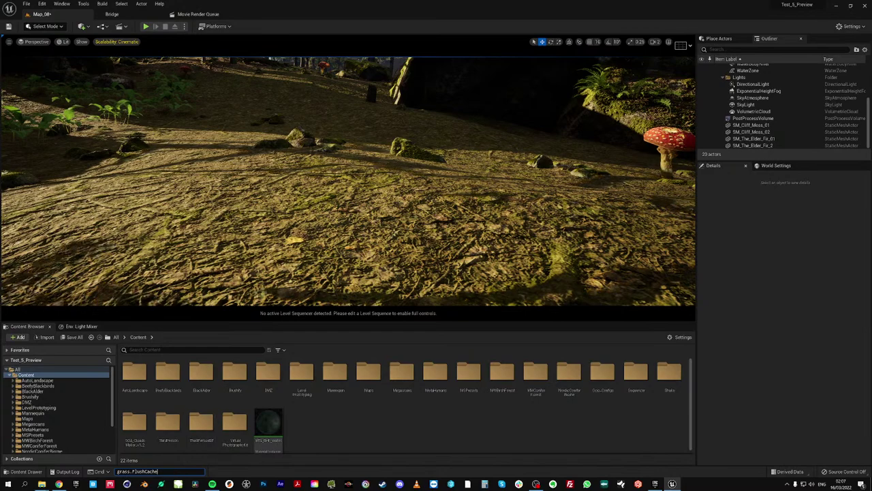
pyautogui.press('Return')
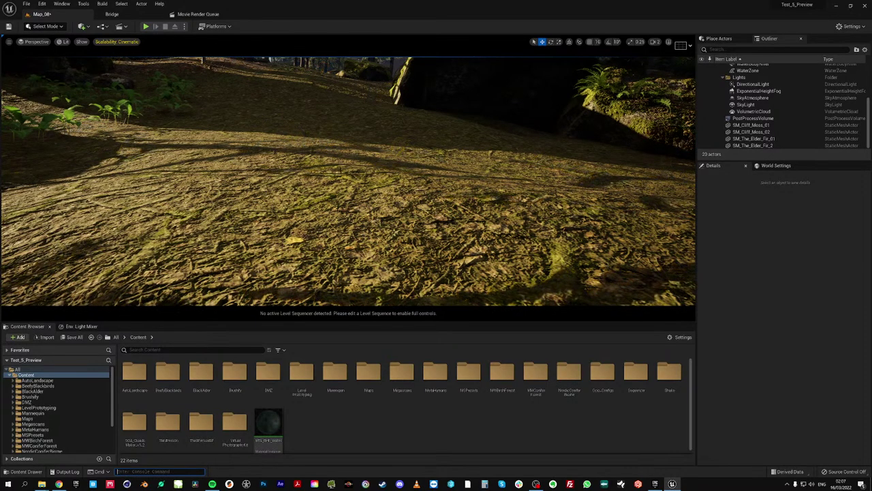
pyautogui.moveTo(348, 181); pyautogui.dragTo(366, 173, button='right')
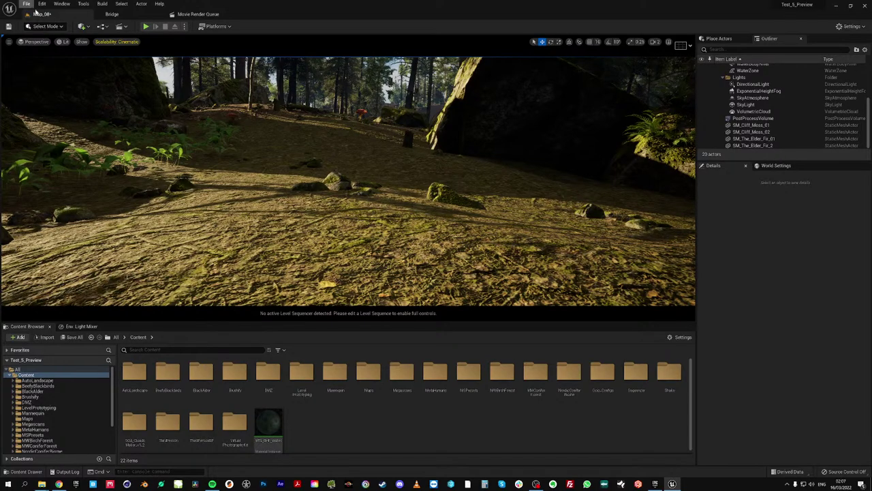
pyautogui.hotkey('ctrl', 's')
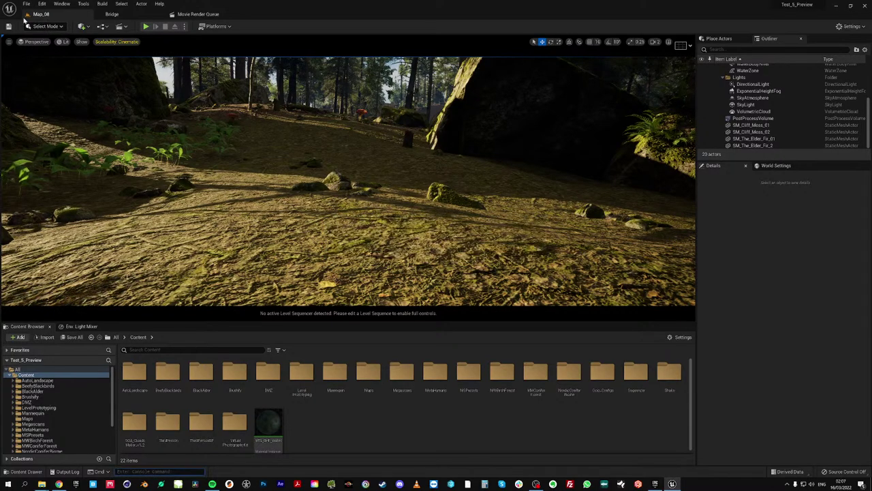
# Create a new level from the Empty Level template
pyautogui.click(26, 4)
pyautogui.click(41, 20)
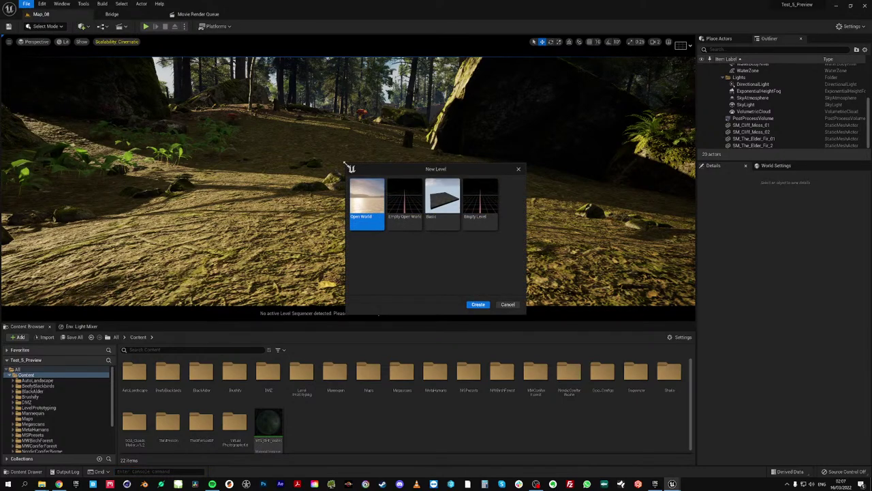
pyautogui.click(480, 201)
pyautogui.click(483, 306)
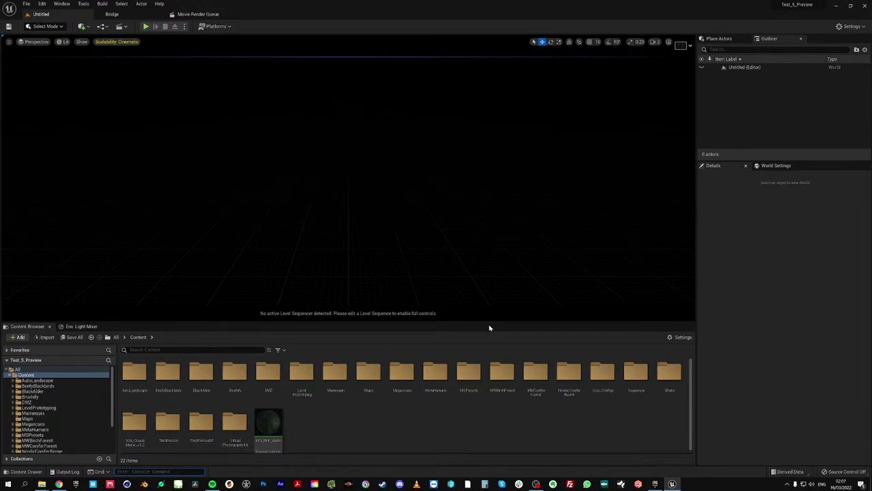
# Add a sky light, atmospheric directional light, sky atmosphere, volumetric cloud and height fog to the empty level
pyautogui.click(80, 327)
pyautogui.click(128, 338)
pyautogui.click(142, 338)
pyautogui.click(199, 338)
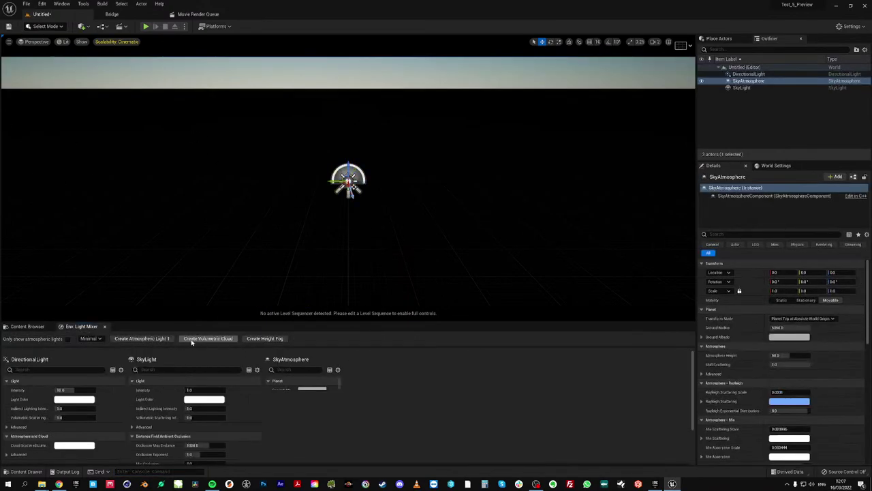
pyautogui.click(209, 339)
pyautogui.click(205, 338)
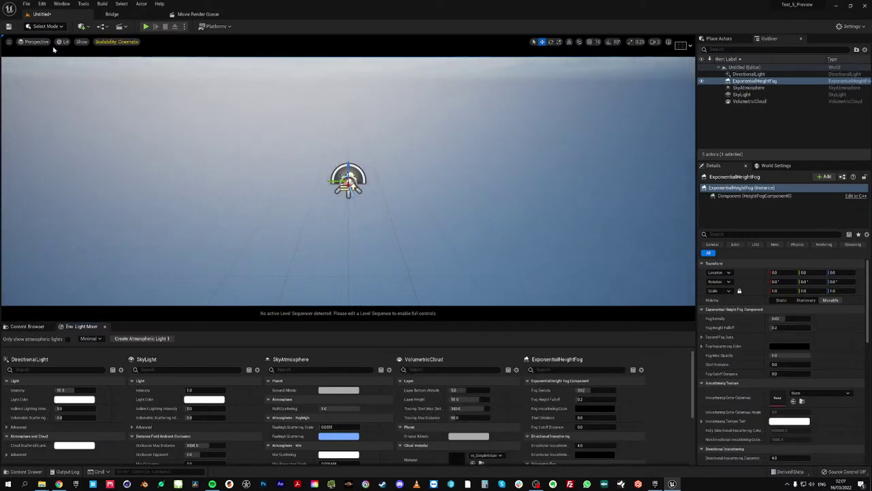
# Create a new landscape with edit layers enabled and the conifer biome landscape material
pyautogui.click(46, 26)
pyautogui.click(53, 47)
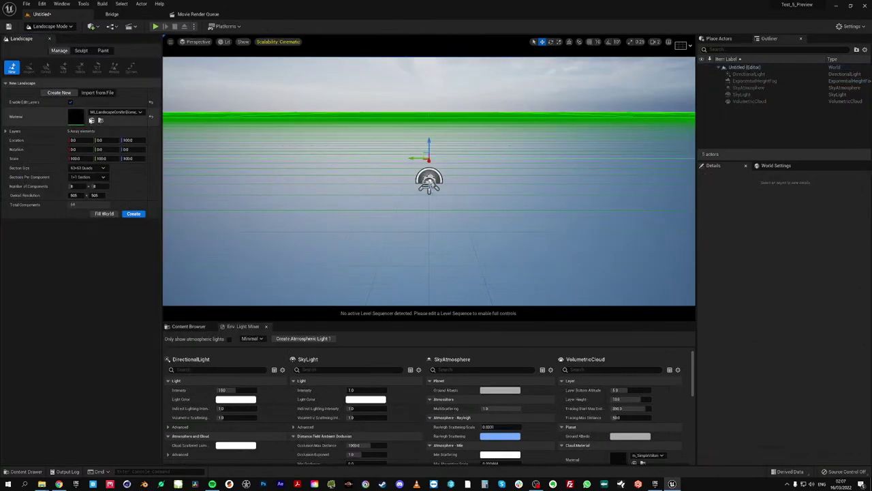
pyautogui.click(133, 214)
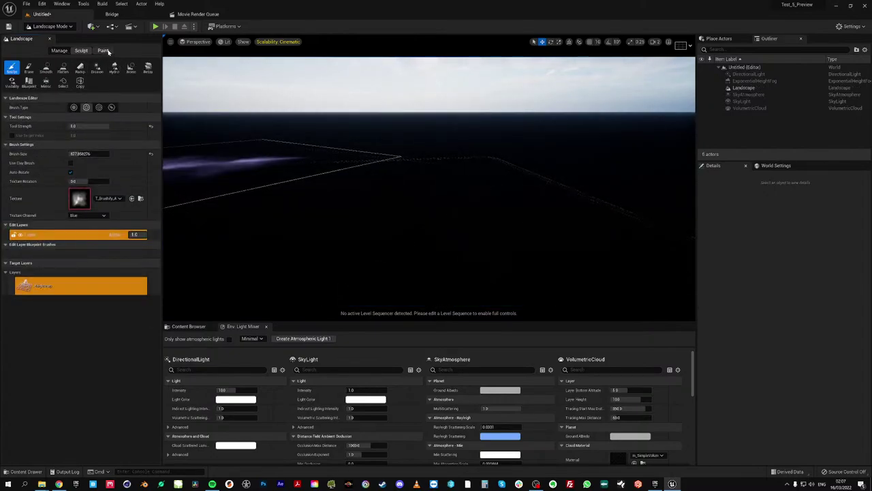
# Assign Grass_LayerInfo to the new landscape's Grass paint layer
pyautogui.click(103, 51)
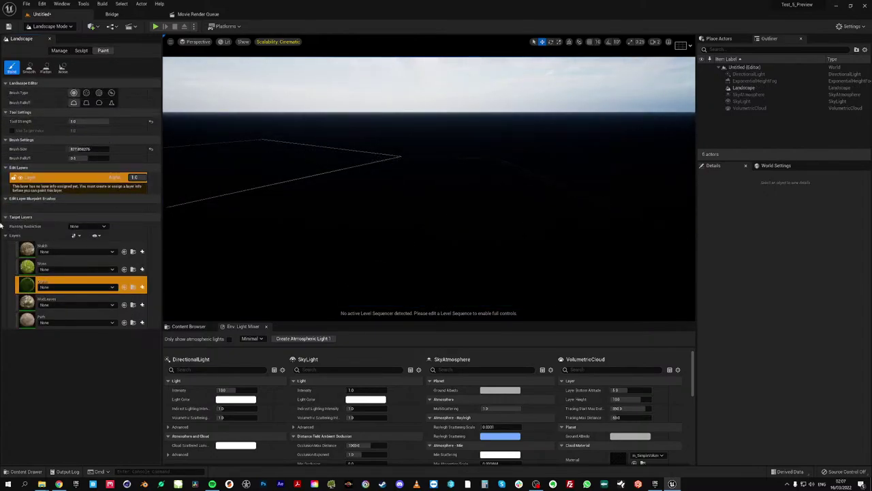
pyautogui.click(51, 288)
pyautogui.click(76, 342)
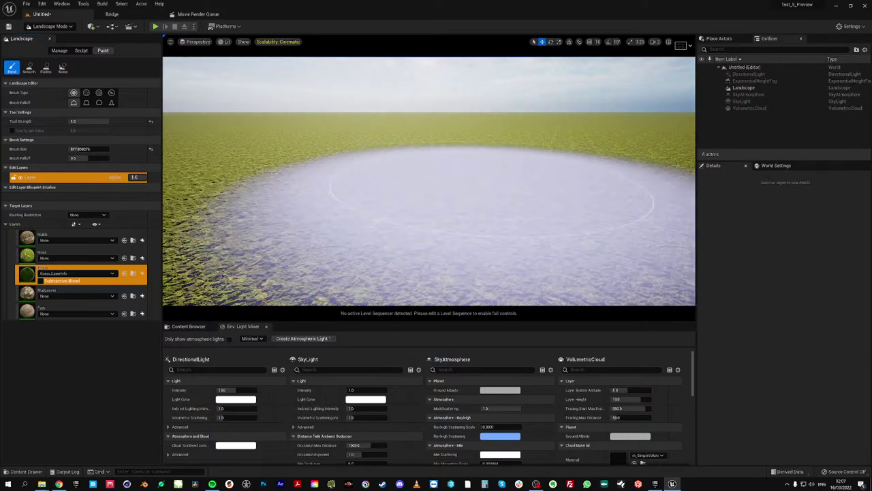
pyautogui.moveTo(508, 221); pyautogui.dragTo(614, 201, button='right')
pyautogui.moveTo(468, 170); pyautogui.dragTo(467, 251, button='right')
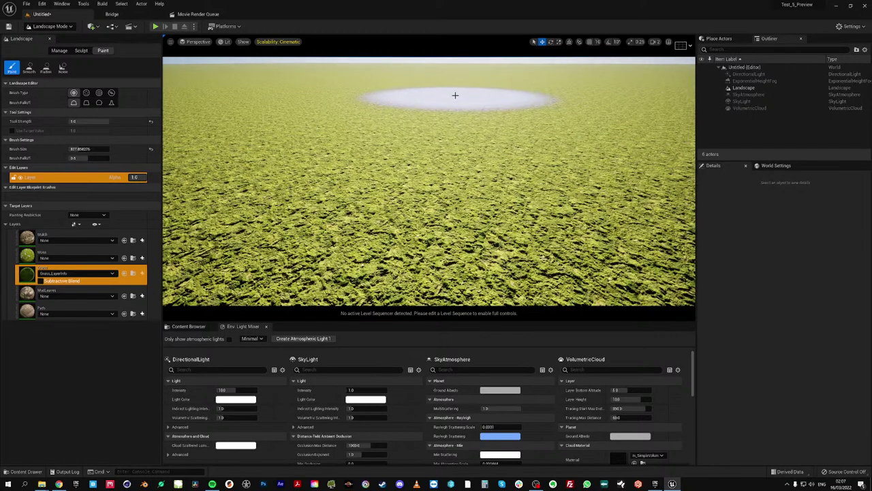
# Assign Mulch_LayerInfo to the Mulch layer and paint mulch broadly across the flat test landscape
pyautogui.click(58, 241)
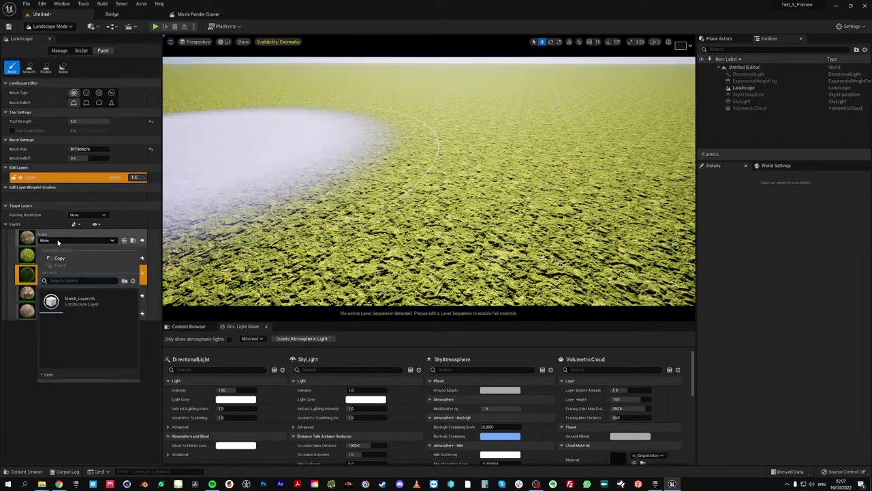
pyautogui.click(80, 300)
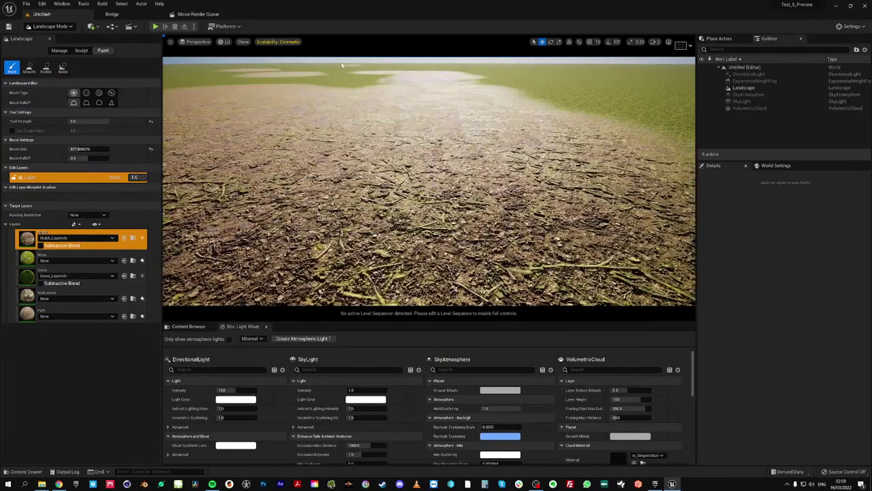
pyautogui.moveTo(342, 65)
pyautogui.mouseDown()
pyautogui.moveTo(470, 113)
pyautogui.moveTo(467, 152)
pyautogui.moveTo(508, 86)
pyautogui.mouseUp()
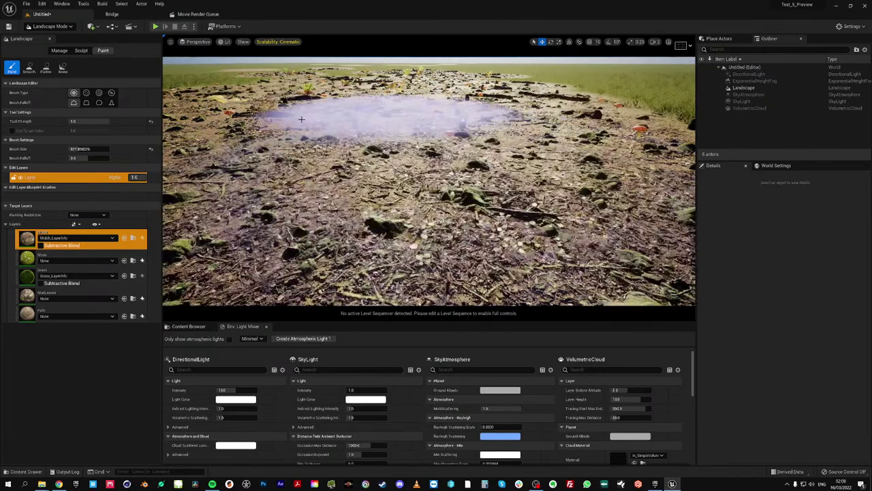
pyautogui.moveTo(301, 119); pyautogui.dragTo(455, 115)
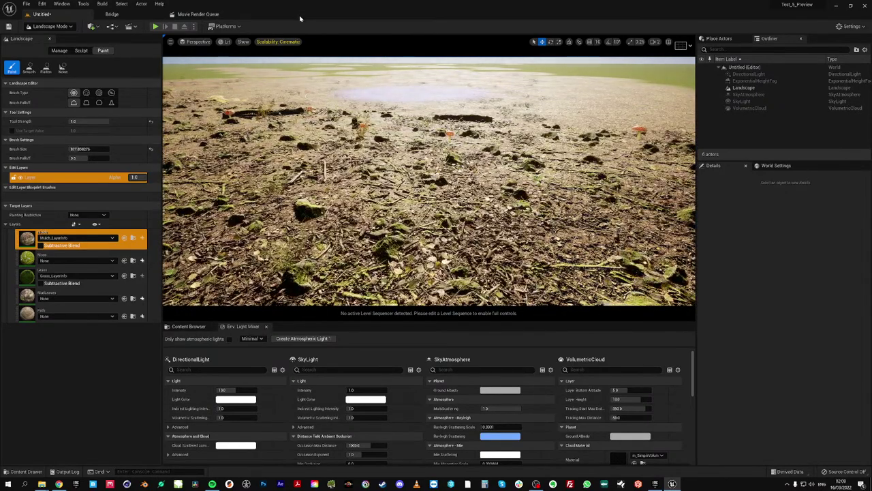
# Assign Moss_LayerInfo to the Moss layer and paint moss over the mulch-covered ground
pyautogui.click(52, 260)
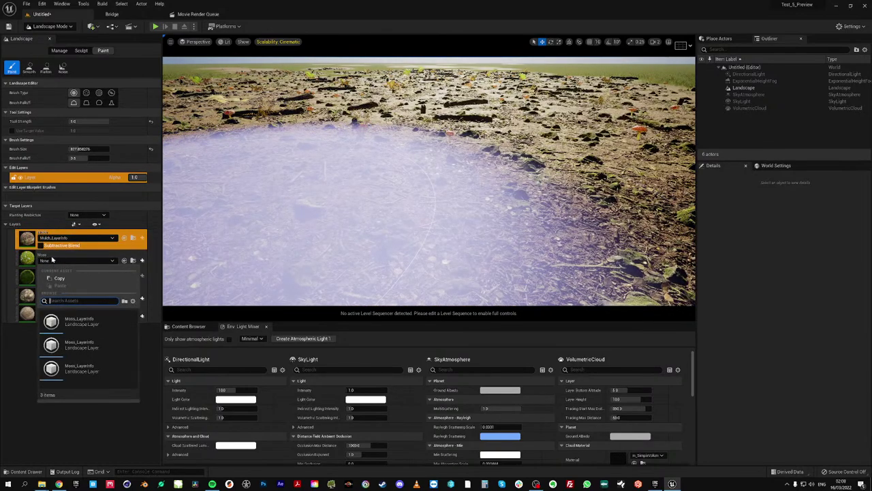
pyautogui.click(52, 259)
pyautogui.click(52, 255)
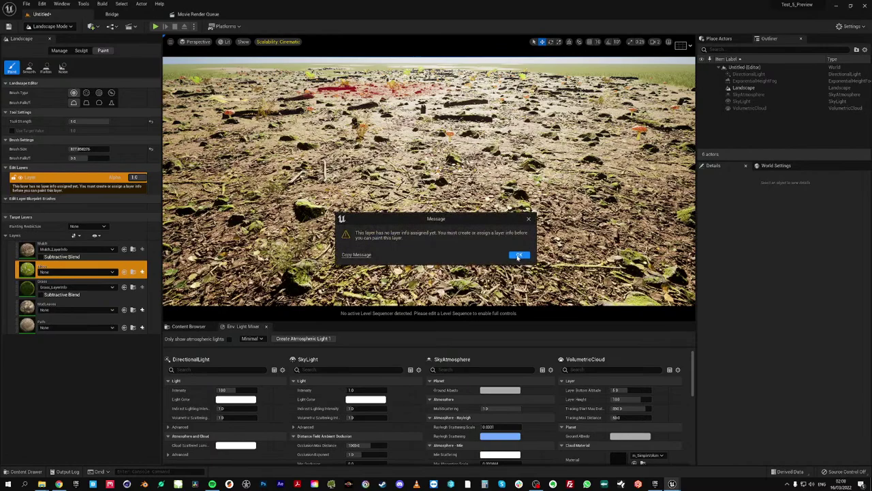
pyautogui.click(519, 256)
pyautogui.click(52, 271)
pyautogui.click(94, 336)
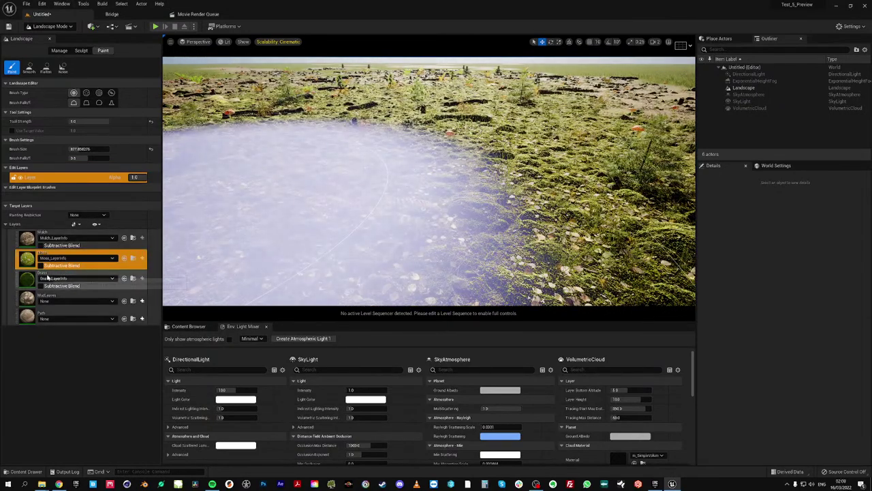
# Paint the Grass layer in wide strokes over the mossy ground of the test landscape
pyautogui.click(68, 278)
pyautogui.click(22, 278)
pyautogui.click(22, 279)
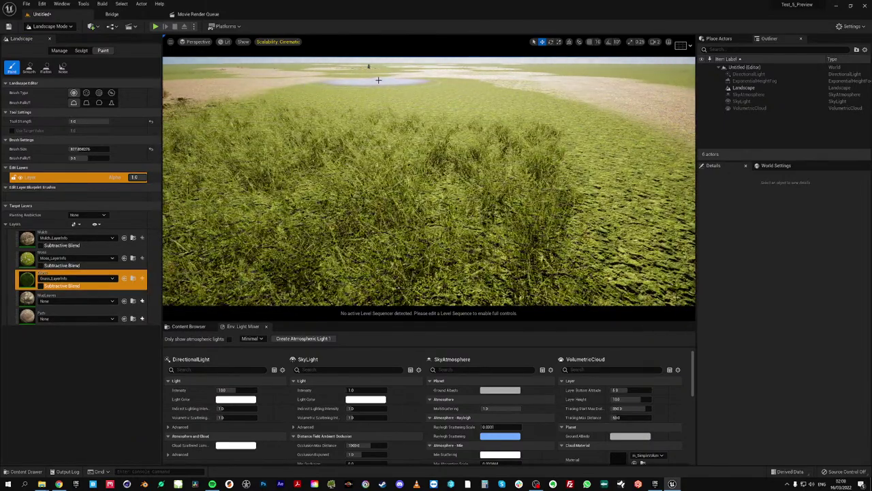
pyautogui.moveTo(424, 94); pyautogui.dragTo(404, 94, button='right')
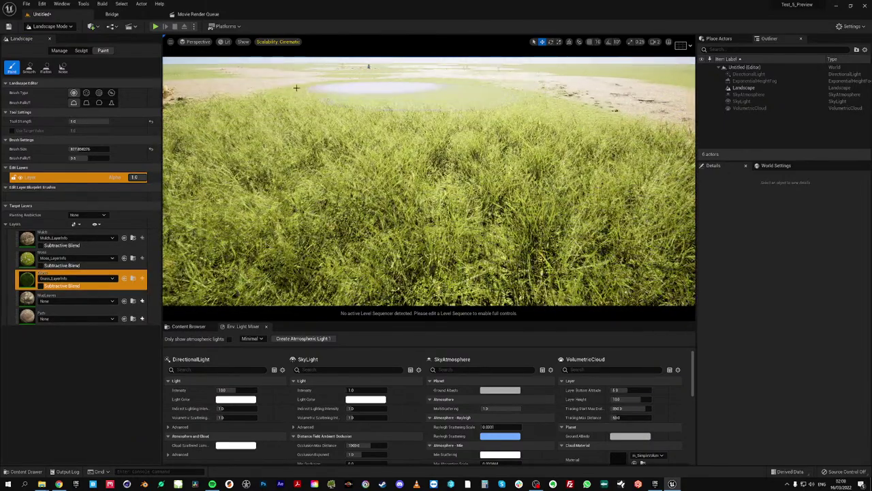
pyautogui.moveTo(492, 148)
pyautogui.mouseDown()
pyautogui.moveTo(511, 87)
pyautogui.moveTo(565, 101)
pyautogui.moveTo(312, 84)
pyautogui.mouseUp()
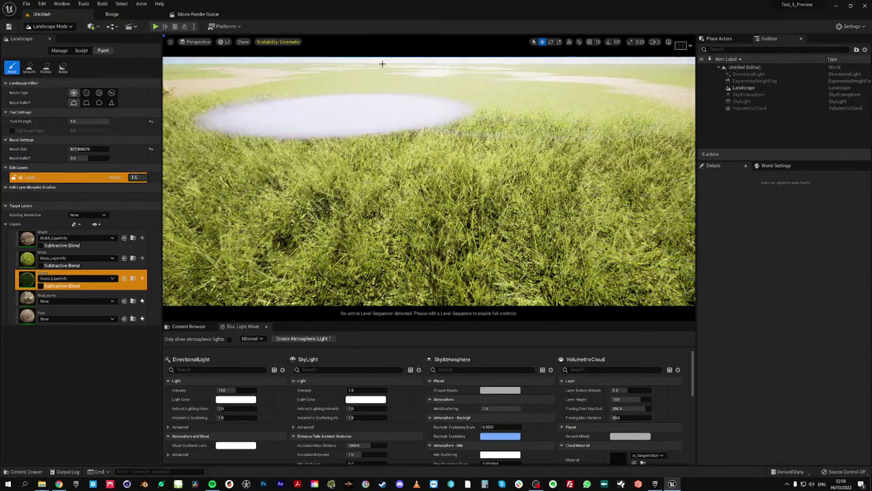
pyautogui.moveTo(382, 64)
pyautogui.mouseDown()
pyautogui.moveTo(358, 109)
pyautogui.moveTo(430, 91)
pyautogui.mouseUp()
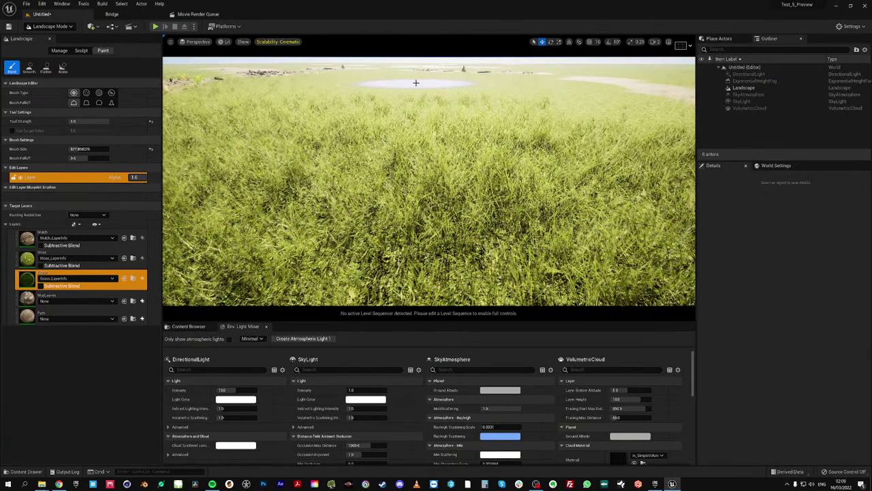
# Reopen the recent level Map_08 and discard the untitled test level without saving it
pyautogui.click(26, 3)
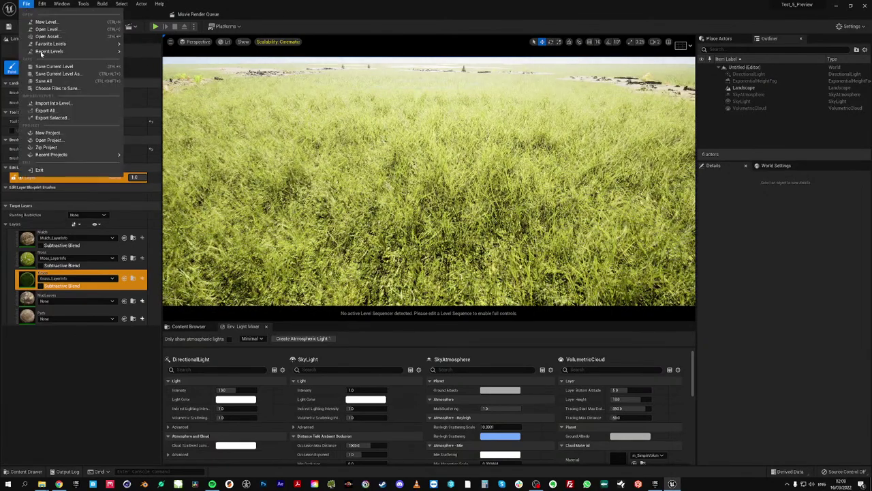
pyautogui.moveTo(85, 54)
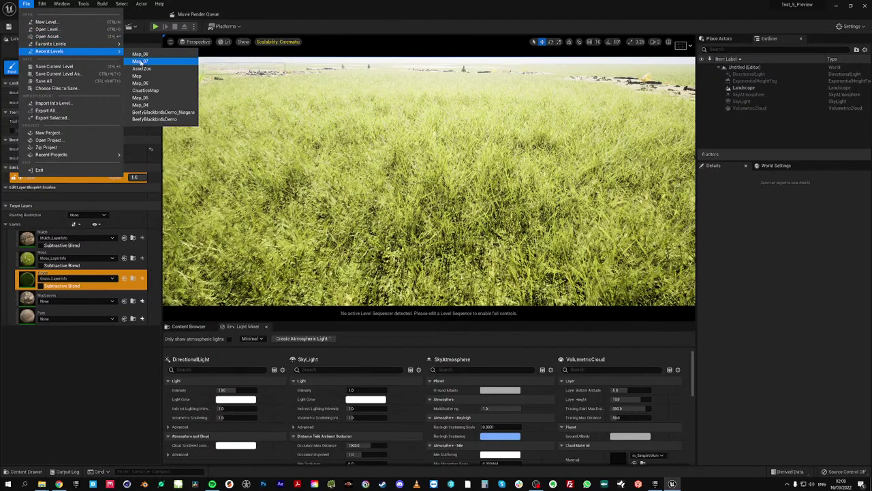
pyautogui.click(141, 62)
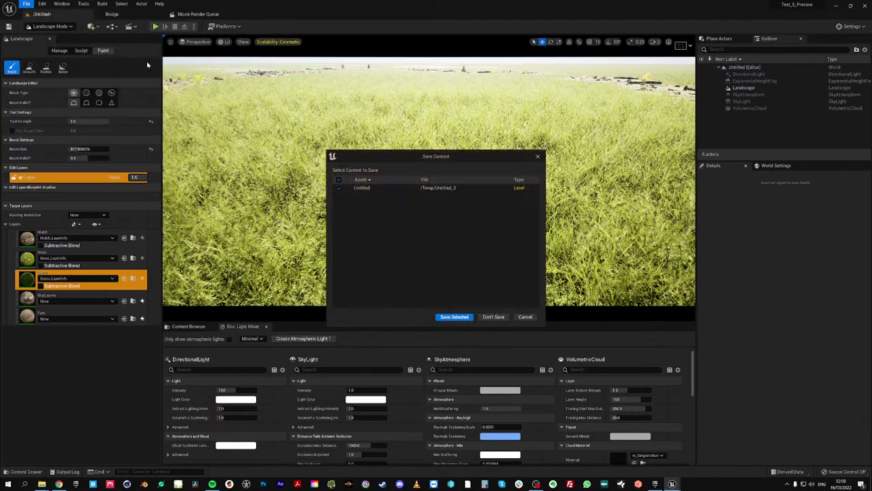
pyautogui.click(526, 318)
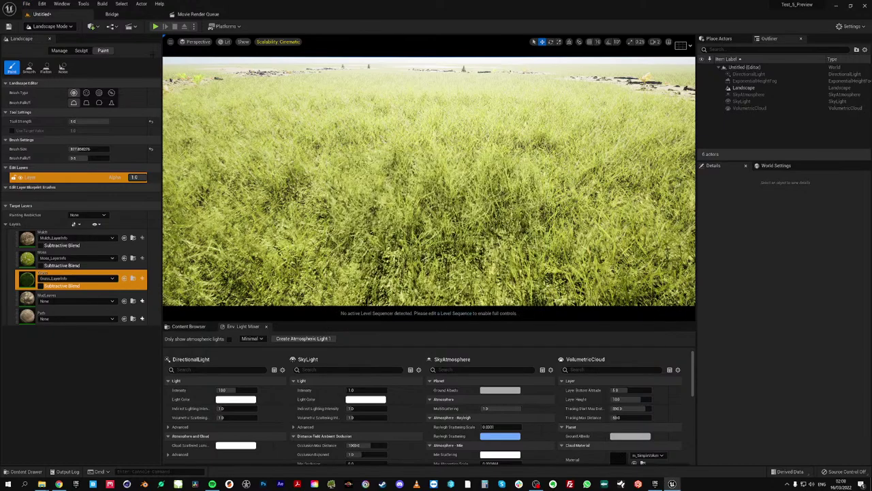
pyautogui.click(25, 4)
pyautogui.moveTo(93, 54)
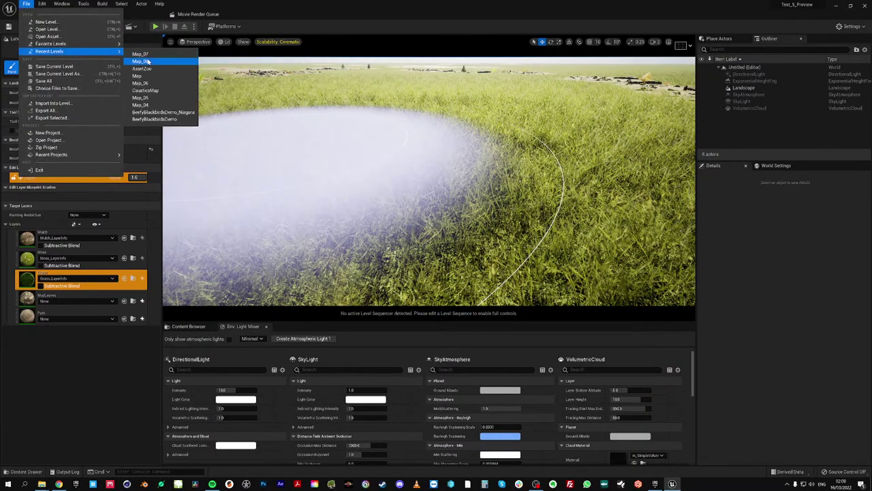
pyautogui.click(140, 61)
pyautogui.click(494, 317)
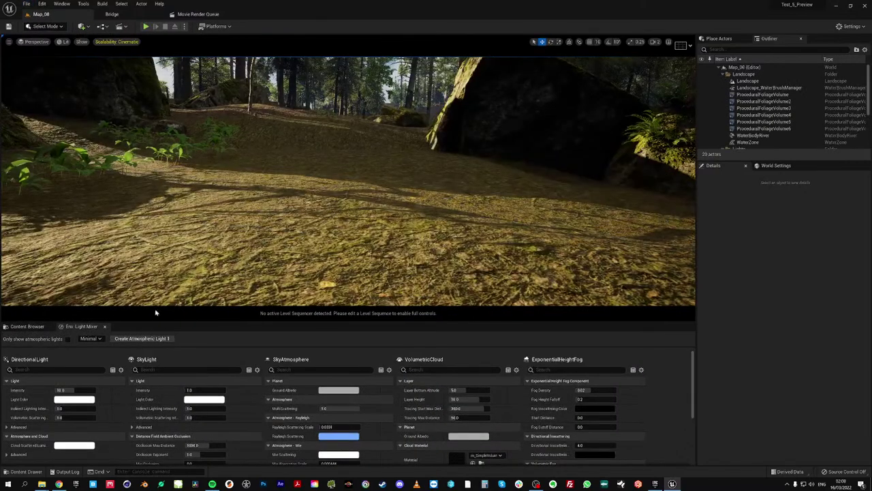
# Enter landscape editing mode and assign the first listed Grass_LayerInfo asset to the Grass layer
pyautogui.click(45, 26)
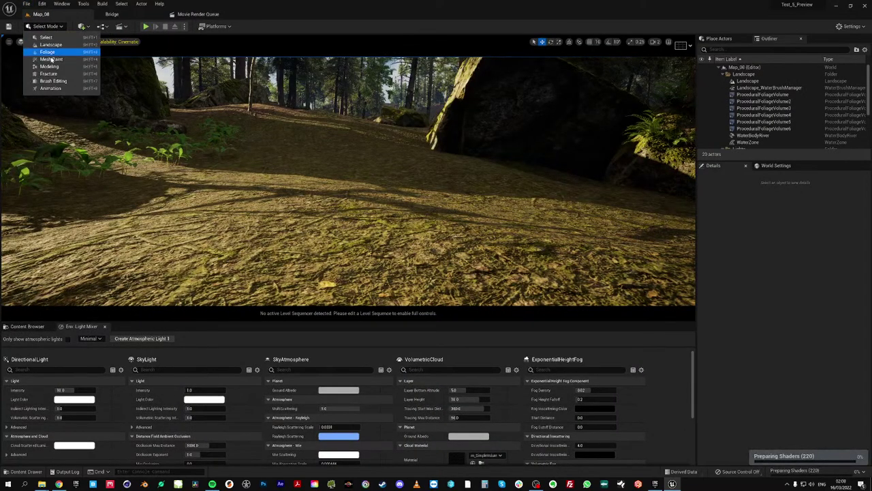
pyautogui.click(53, 46)
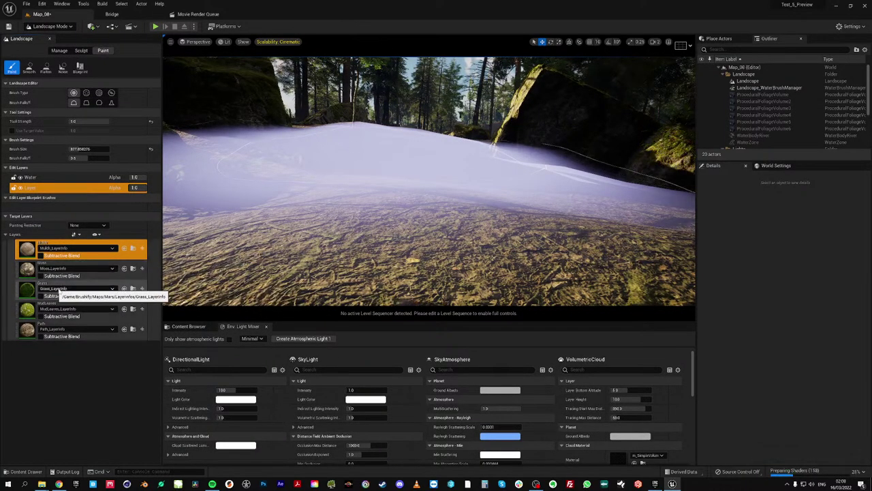
pyautogui.click(62, 289)
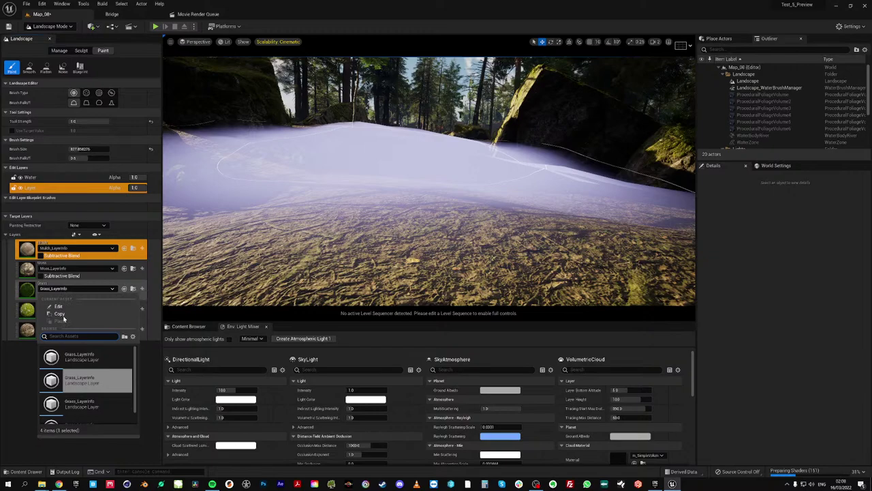
pyautogui.click(88, 359)
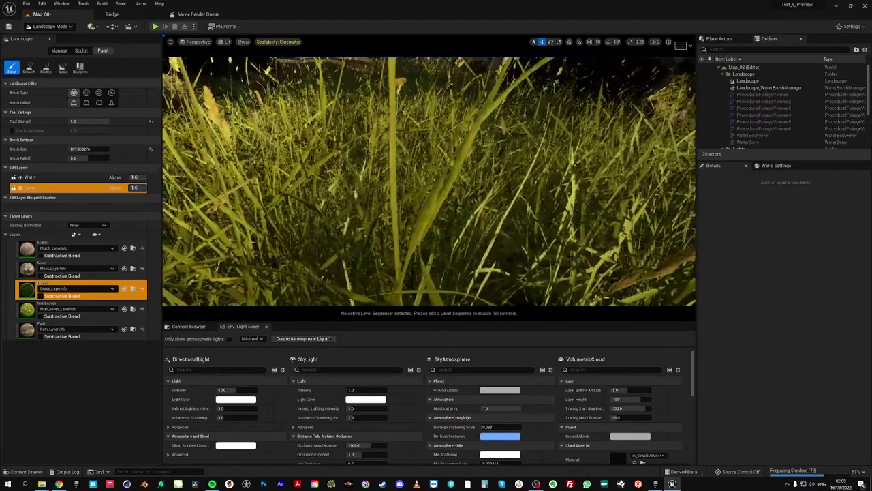
# Inspect the grass cover around the lake and forest, and play-test the level by running through the trees
pyautogui.press('s')
pyautogui.moveTo(429, 181); pyautogui.dragTo(523, 168, button='right')
pyautogui.press('w')
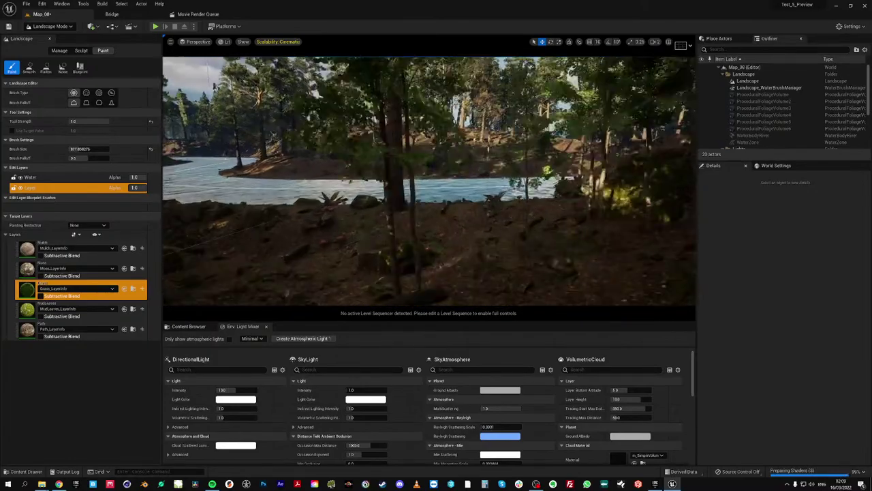
pyautogui.press('w')
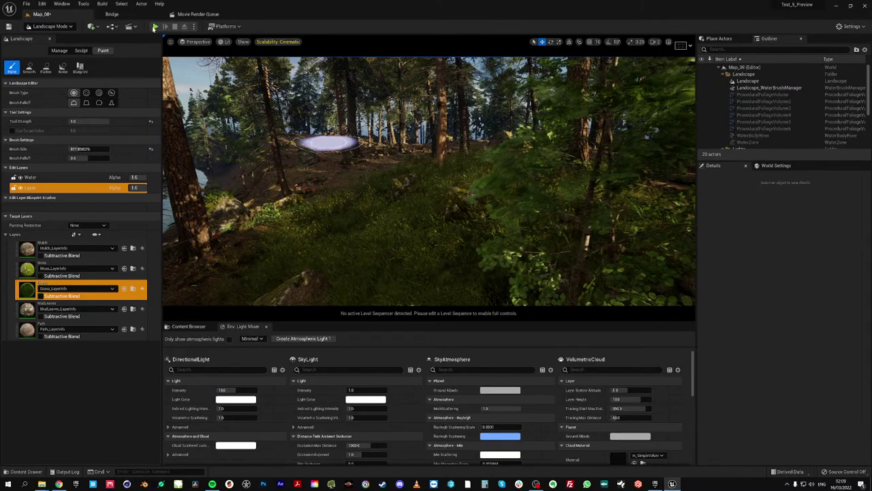
pyautogui.hotkey('alt', 'p')
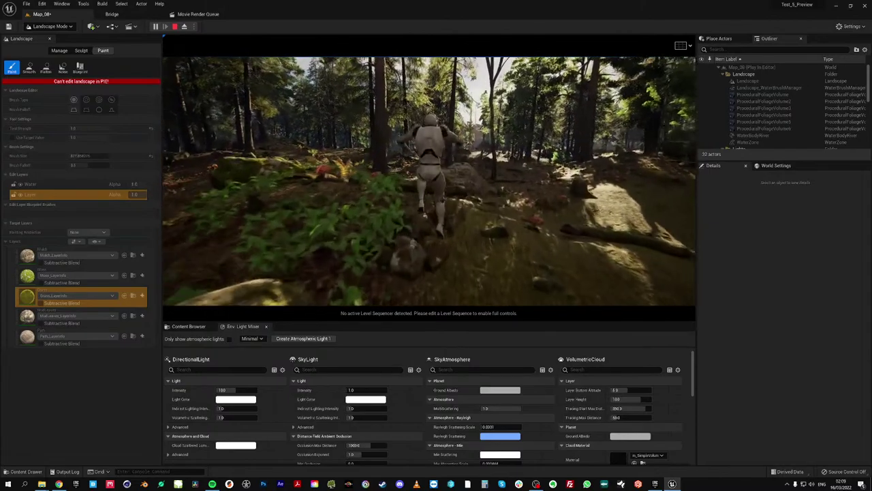
pyautogui.press('Escape')
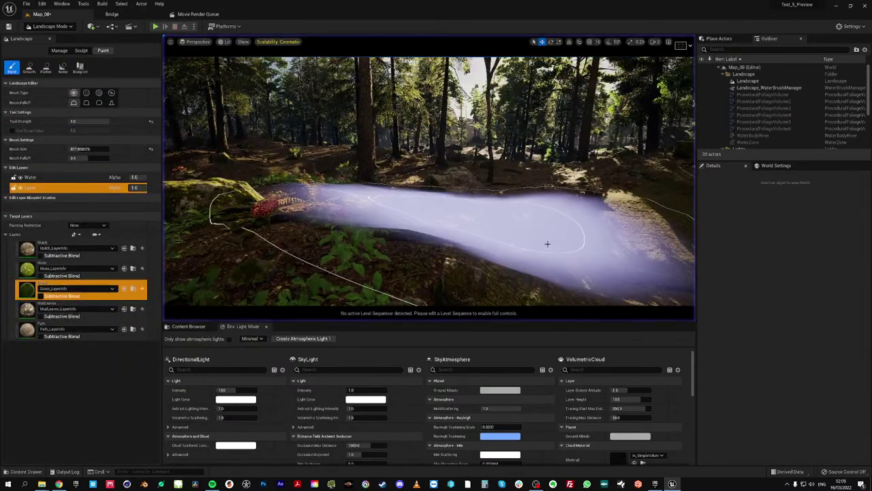
# Switch to the Epic Games Launcher, view the Nordic Conifer Biome product page, and return to the level editor
pyautogui.hotkey('alt', 'Tab')
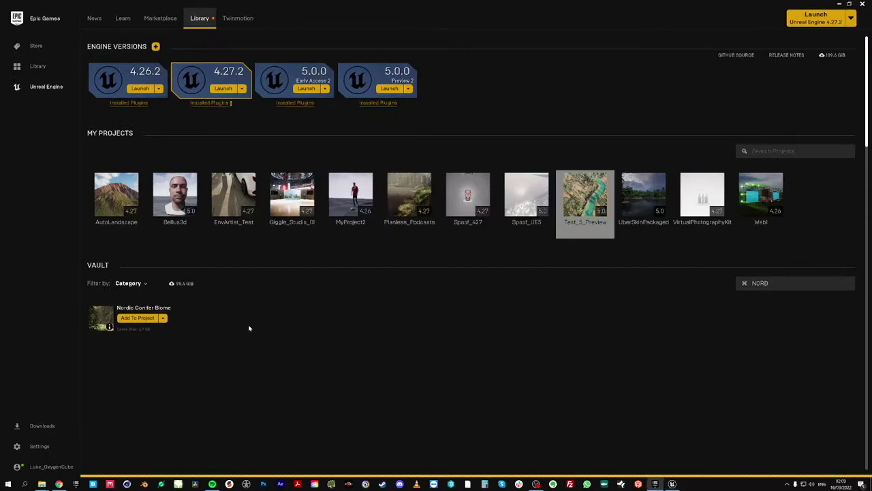
pyautogui.click(101, 318)
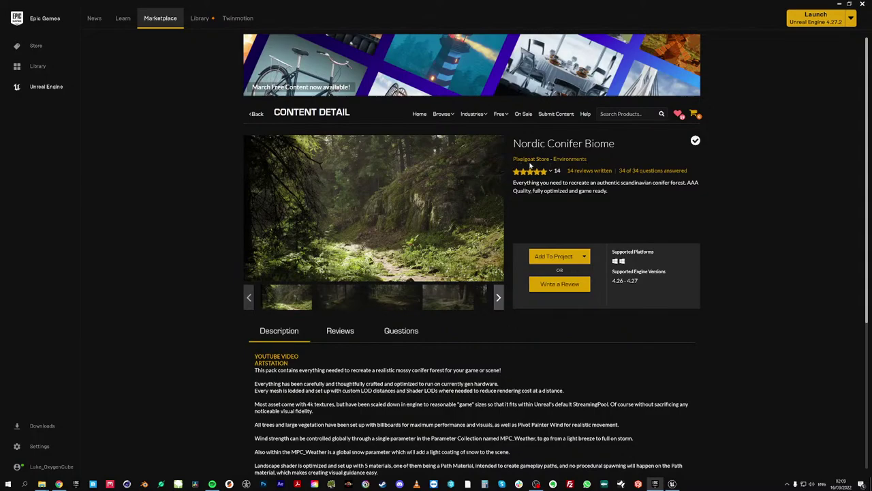
pyautogui.click(839, 4)
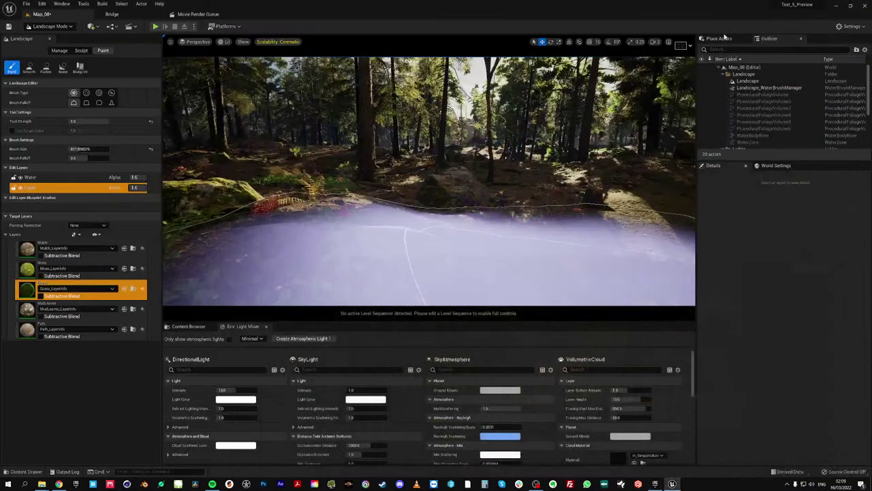
# Return to selection mode and delete the VolumetricCloud actor from the Lights folder
pyautogui.click(48, 26)
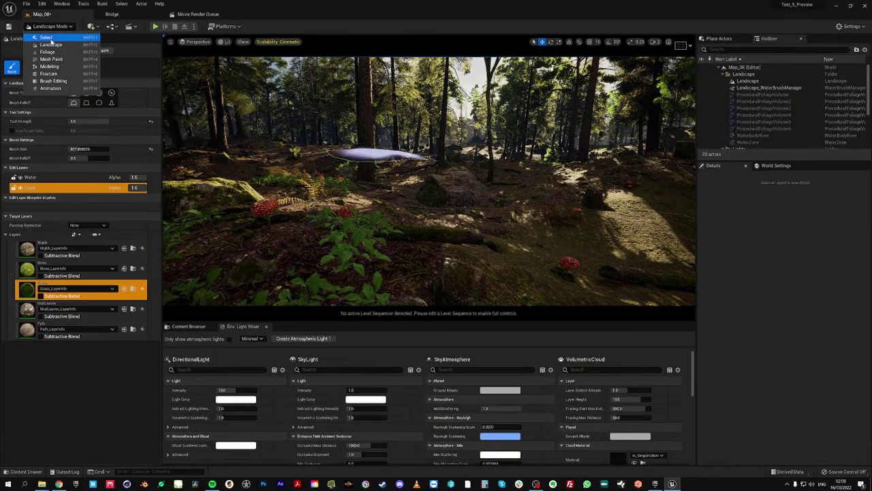
pyautogui.click(41, 36)
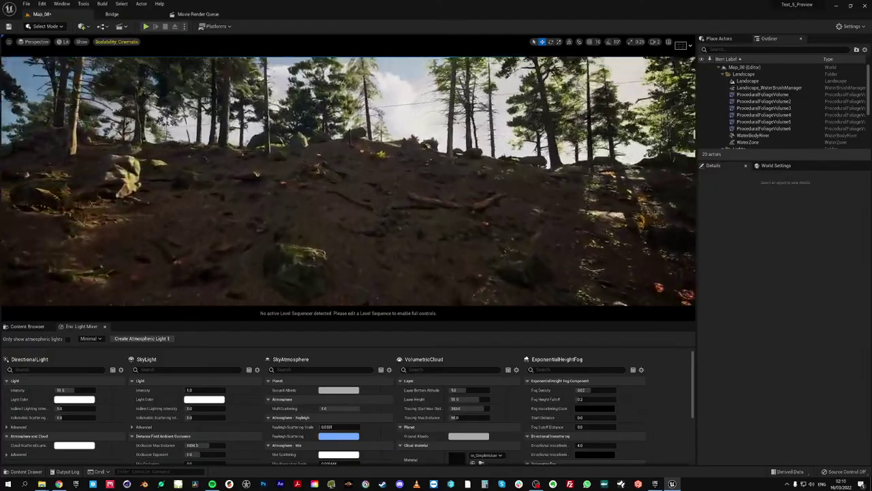
pyautogui.press('w')
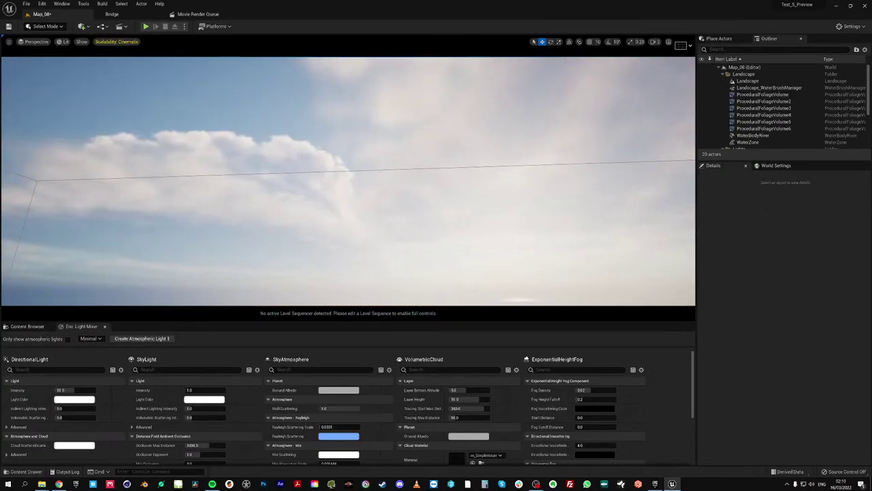
pyautogui.click(724, 73)
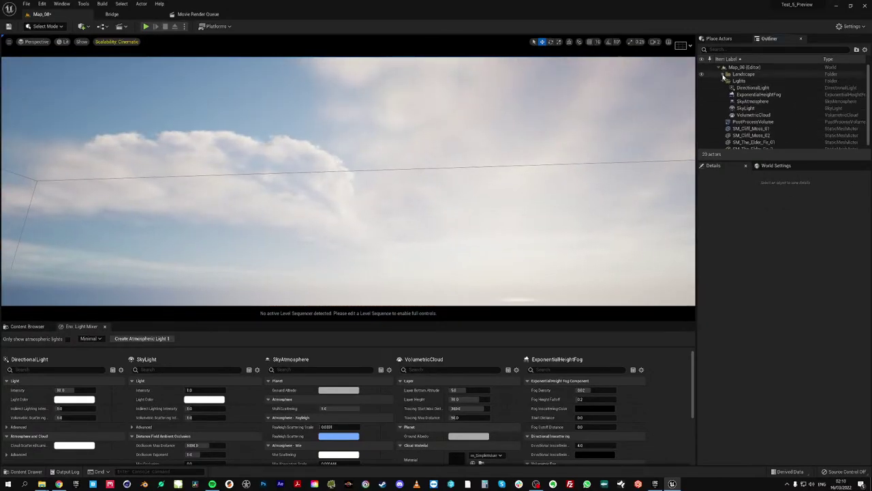
pyautogui.click(753, 115)
pyautogui.press('Delete')
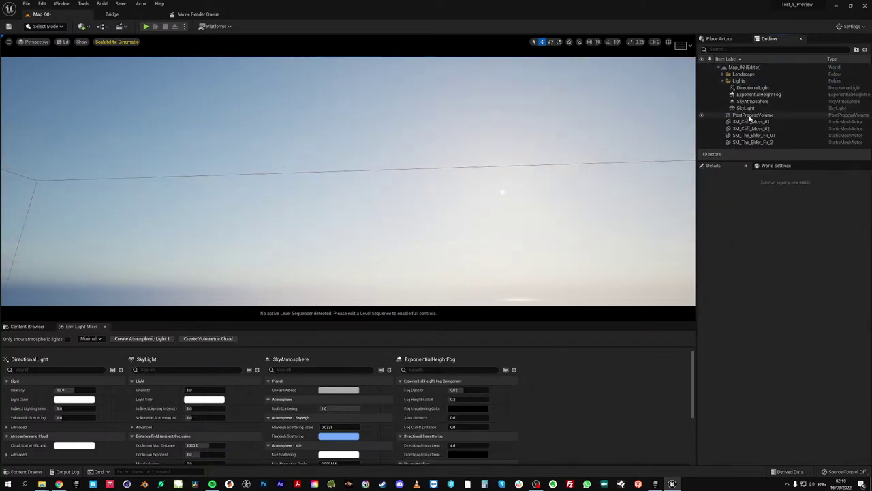
# Place the SOA_CloudsMaker blueprint from SOA_CloudsMaker_v1_2 in the level and set its layer bottom altitude to about 13.9
pyautogui.click(32, 326)
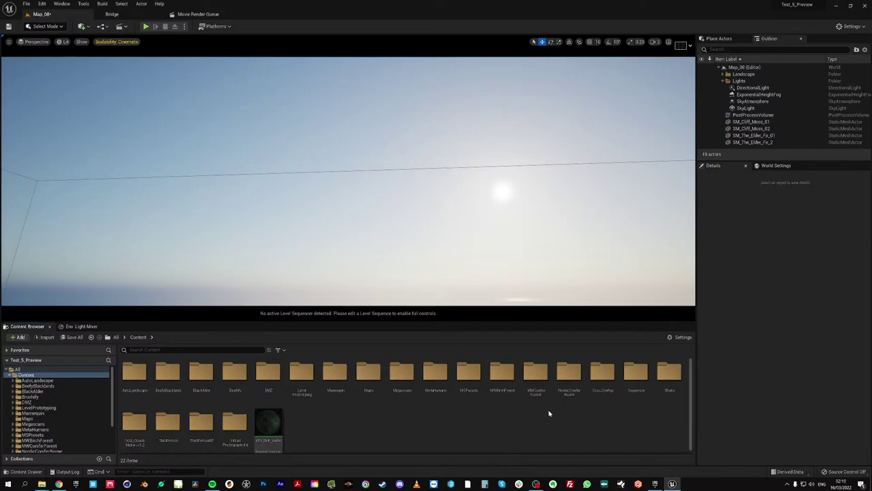
pyautogui.doubleClick(135, 426)
pyautogui.doubleClick(133, 372)
pyautogui.moveTo(197, 378); pyautogui.dragTo(398, 217)
pyautogui.moveTo(415, 227); pyautogui.dragTo(447, 271, button='right')
pyautogui.click(783, 309)
pyautogui.moveTo(783, 309)
pyautogui.mouseDown()
pyautogui.moveTo(809, 309)
pyautogui.moveTo(799, 318)
pyautogui.moveTo(810, 319)
pyautogui.moveTo(778, 309)
pyautogui.moveTo(797, 310)
pyautogui.mouseUp()
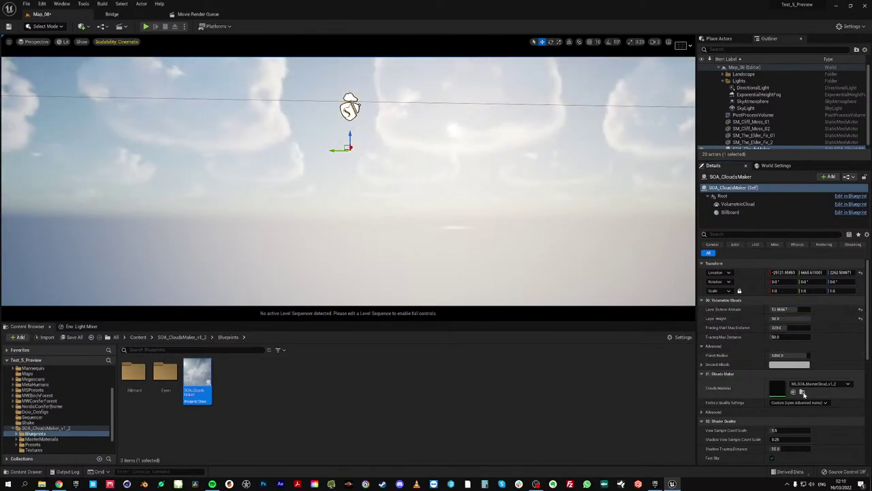
# Assign the Luke_Test material instance from SOA_Presets as the clouds material of SOA_CloudsMaker
pyautogui.click(802, 392)
pyautogui.doubleClick(140, 378)
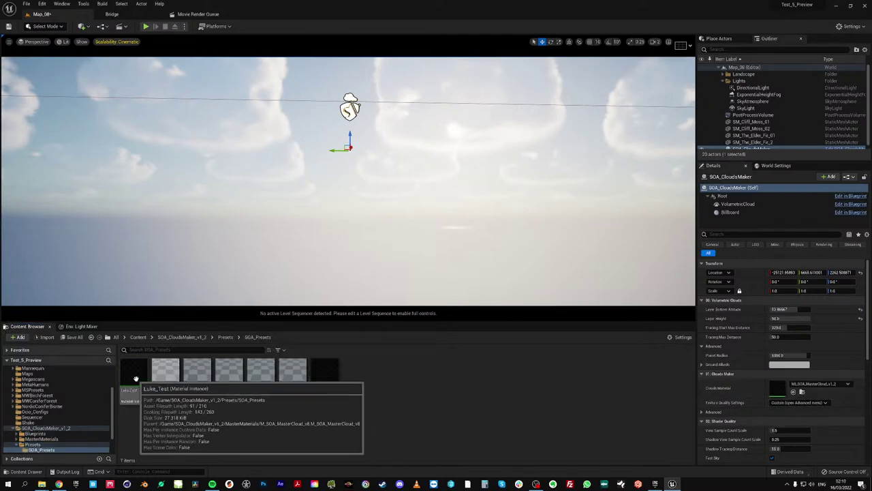
pyautogui.moveTo(136, 382); pyautogui.dragTo(781, 389)
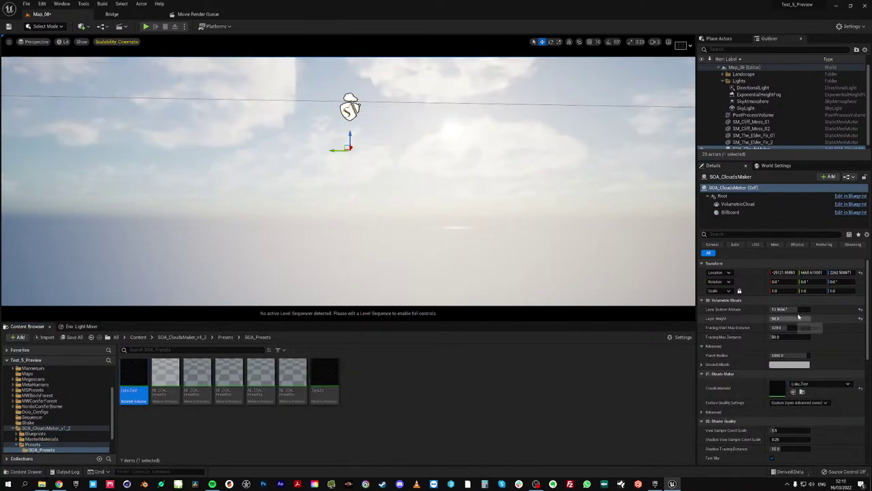
# Set the clouds' layer bottom altitude to about 6.83, and adjust their layer height and tracing distances
pyautogui.moveTo(796, 311); pyautogui.dragTo(811, 310)
pyautogui.moveTo(790, 318)
pyautogui.mouseDown()
pyautogui.moveTo(774, 318)
pyautogui.moveTo(809, 318)
pyautogui.moveTo(809, 337)
pyautogui.moveTo(805, 310)
pyautogui.moveTo(772, 310)
pyautogui.moveTo(796, 318)
pyautogui.mouseUp()
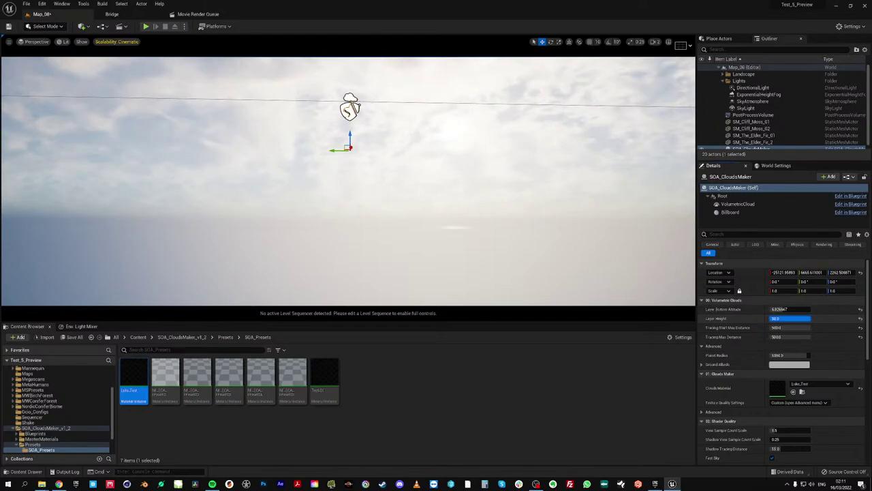
pyautogui.write('0')
pyautogui.press('Return')
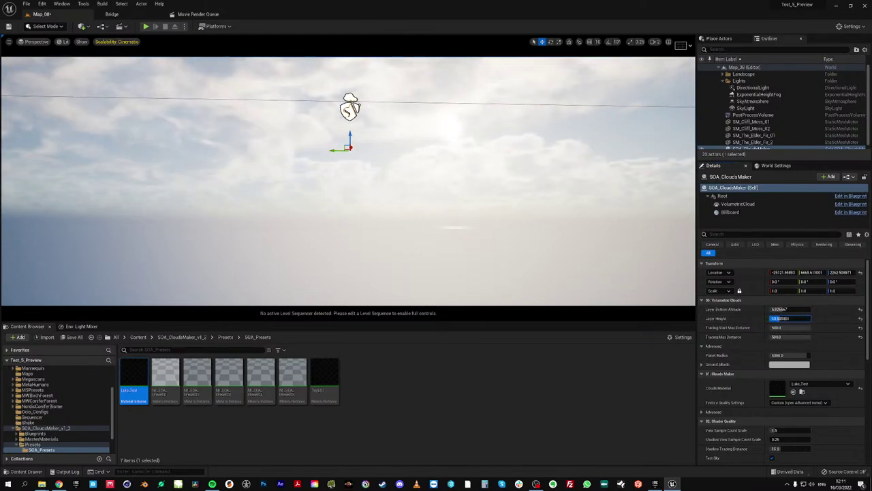
# Rotate the DirectionalLight to about 357.2° on Y and 11.2° on Z, and set its source angle to 5
pyautogui.click(752, 88)
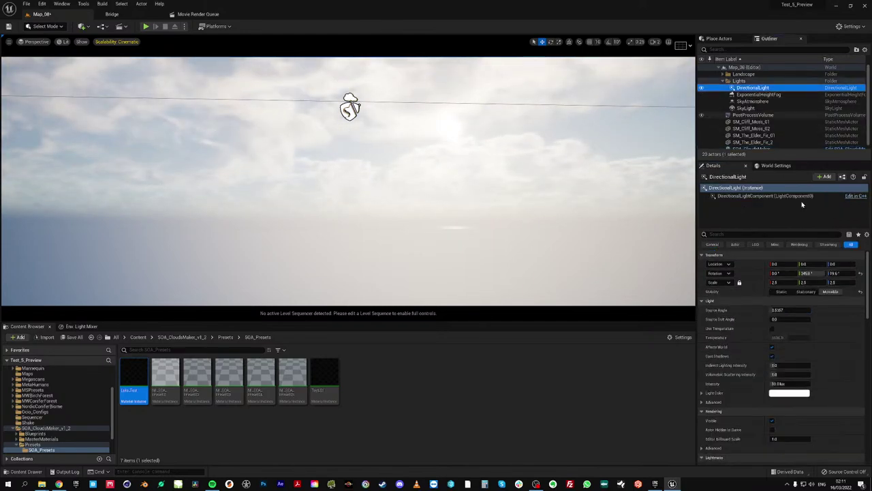
pyautogui.click(860, 273)
pyautogui.moveTo(808, 273); pyautogui.dragTo(819, 274)
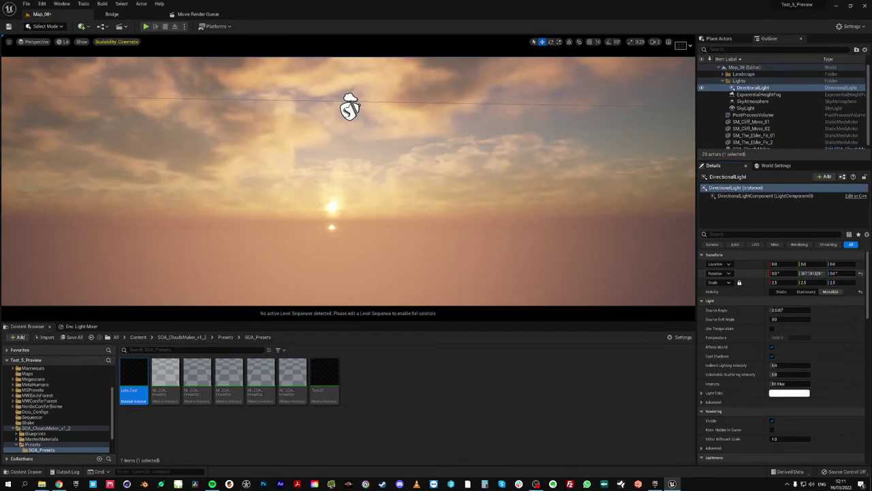
pyautogui.moveTo(840, 273); pyautogui.dragTo(790, 310)
pyautogui.click(790, 310)
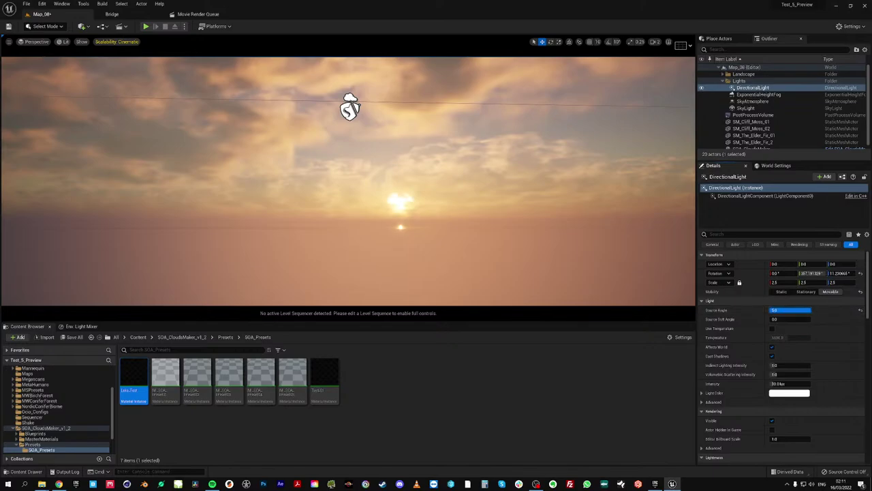
pyautogui.write('5')
pyautogui.press('Return')
# Raise the sun slightly by setting the DirectionalLight's Y rotation to about 354.4°
pyautogui.moveTo(411, 229); pyautogui.dragTo(638, 230, button='right')
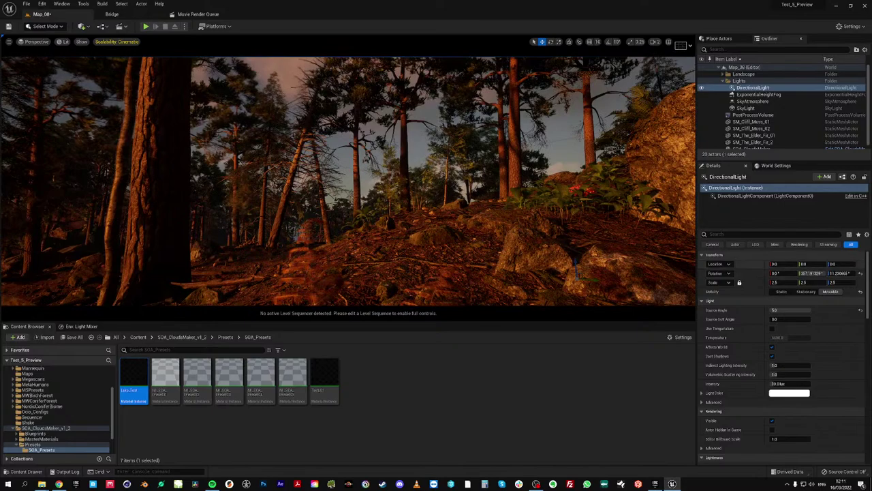
pyautogui.moveTo(469, 264); pyautogui.dragTo(464, 191, button='right')
pyautogui.moveTo(807, 272)
pyautogui.mouseDown()
pyautogui.moveTo(838, 272)
pyautogui.moveTo(819, 274)
pyautogui.mouseUp()
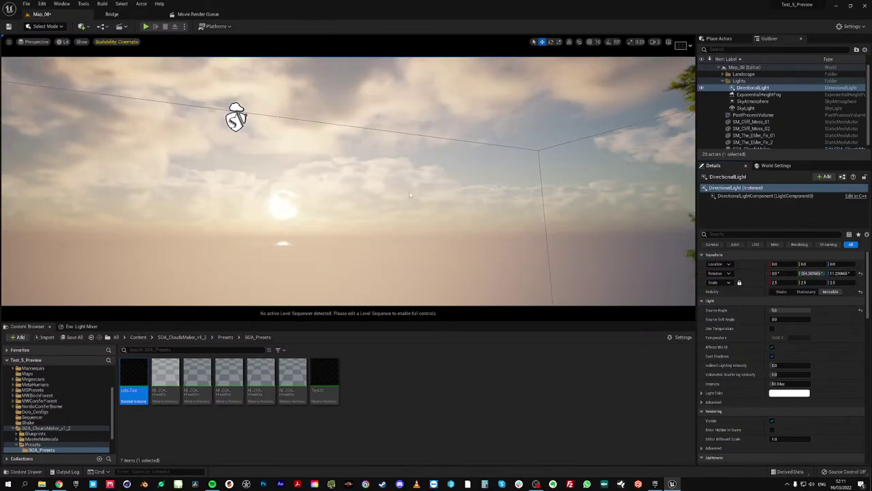
pyautogui.moveTo(463, 191); pyautogui.dragTo(551, 260, button='right')
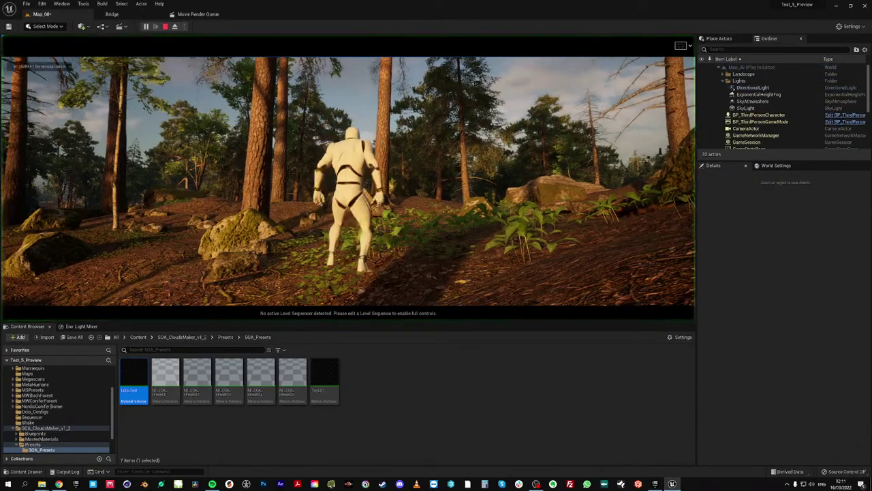
# Play-test the level in the low sunlight by running the character through the forest to the river
pyautogui.click(382, 241)
pyautogui.press('w')
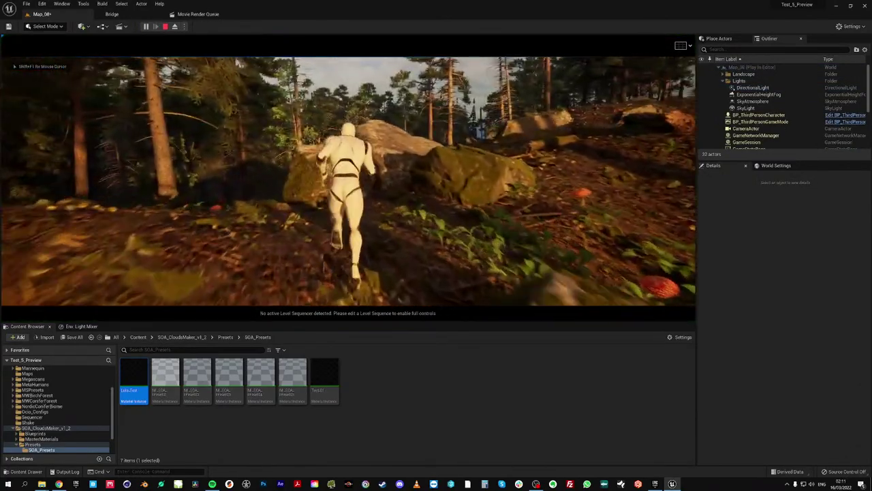
pyautogui.press('space')
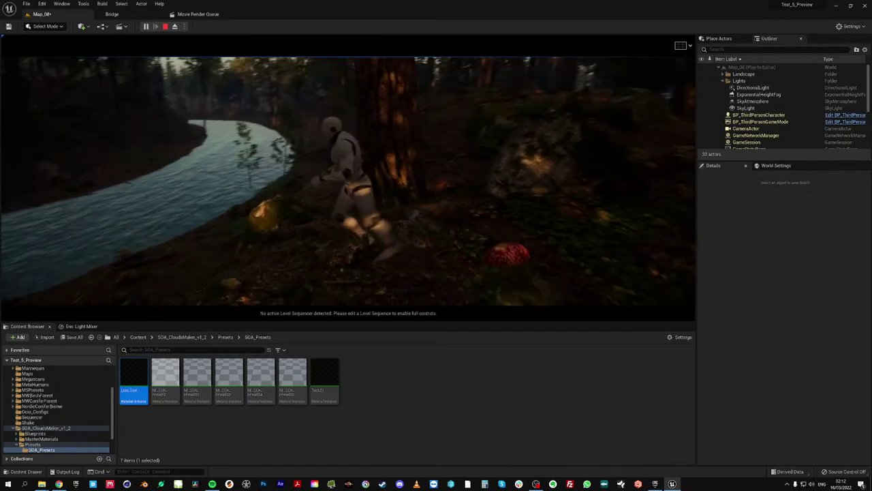
pyautogui.press('Escape')
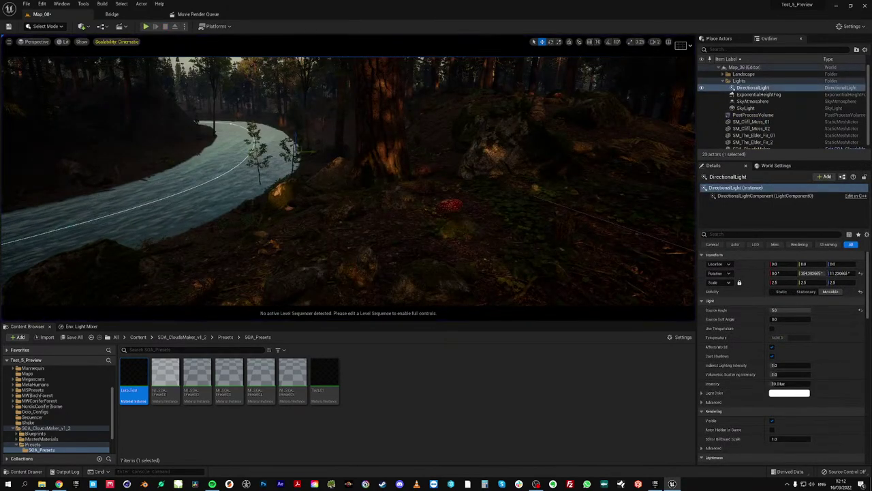
# Move the PostProcessVolume into the Lights folder
pyautogui.moveTo(349, 181); pyautogui.dragTo(157, 163, button='right')
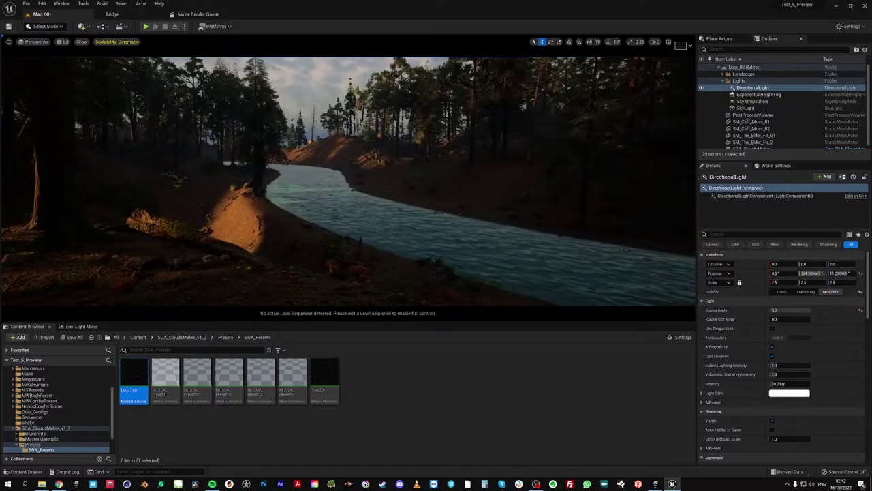
pyautogui.moveTo(349, 180); pyautogui.dragTo(314, 160, button='right')
pyautogui.press('w')
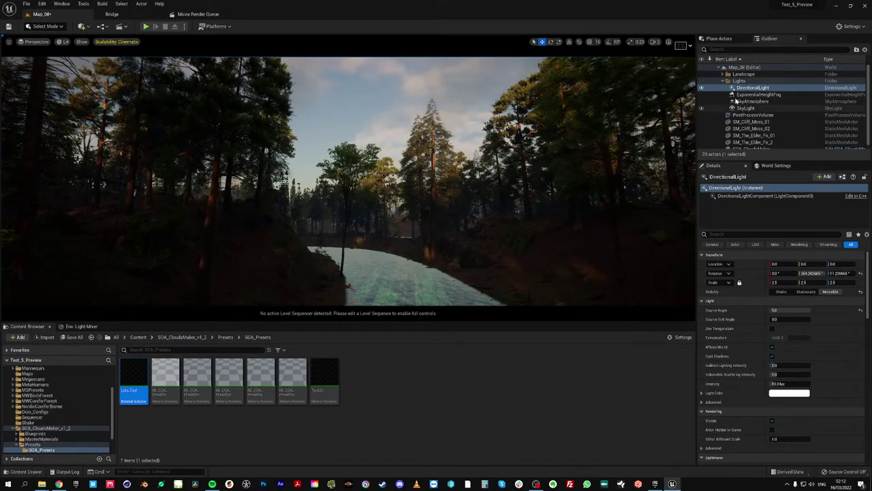
pyautogui.moveTo(743, 115); pyautogui.dragTo(735, 85)
pyautogui.moveTo(518, 171); pyautogui.dragTo(517, 170, button='right')
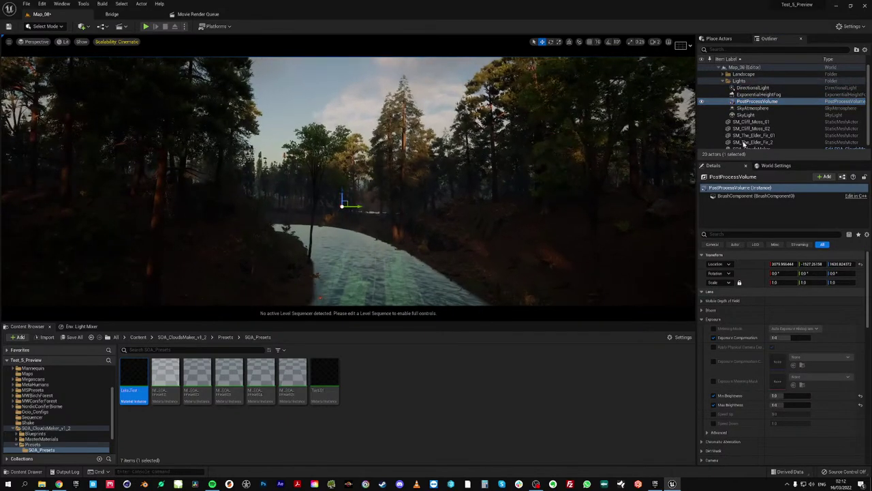
# Reset the DirectionalLight's rotation to its default
pyautogui.click(754, 88)
pyautogui.click(861, 273)
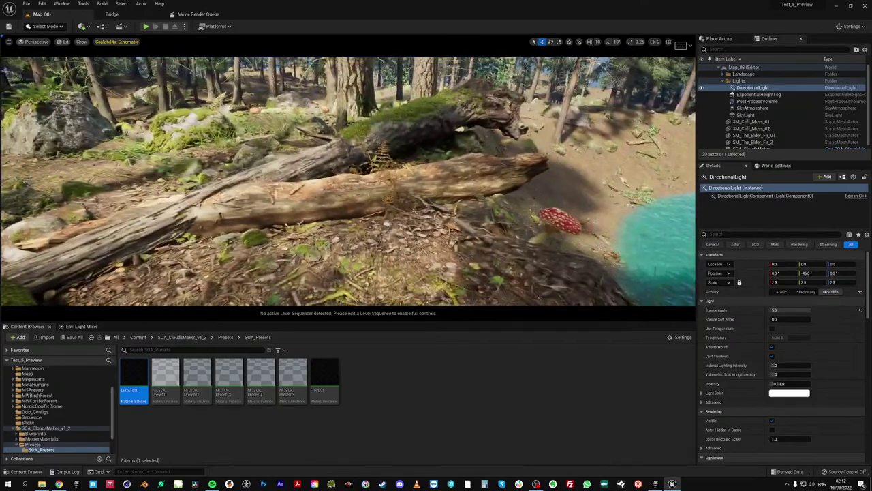
# Play-test the level by running the character across the forest floor to the mossy slope, and end the session
pyautogui.click(146, 27)
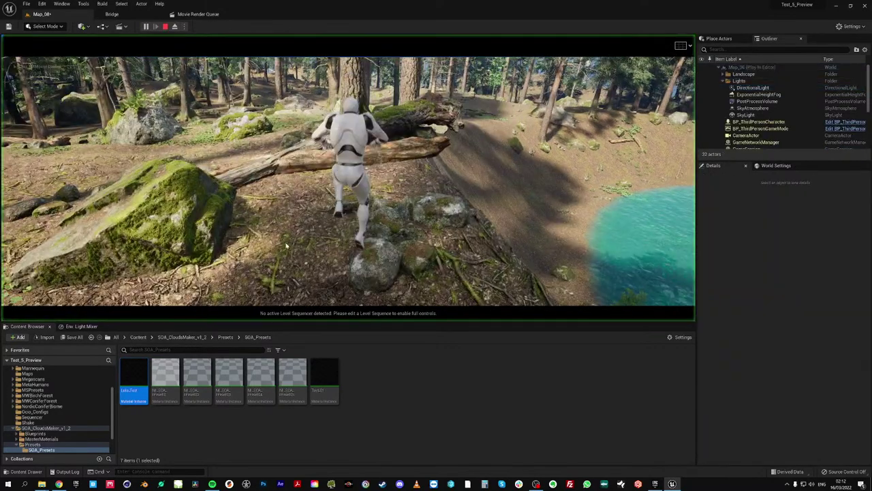
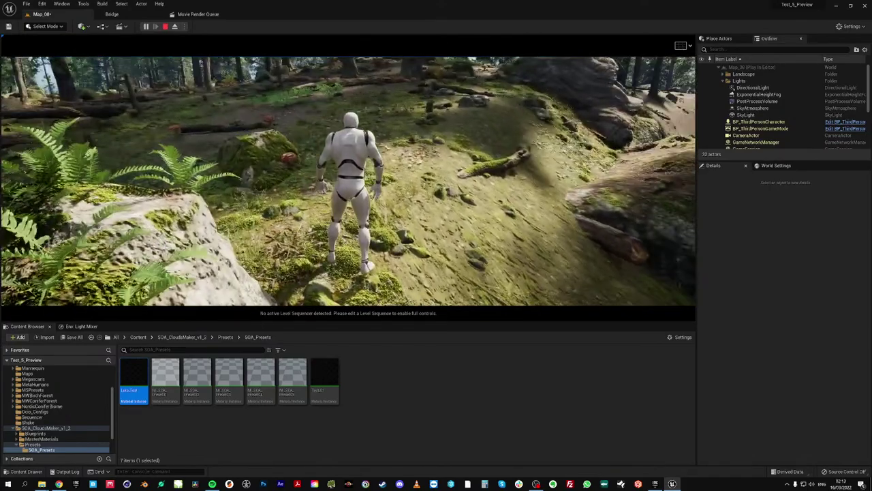
pyautogui.press('Escape')
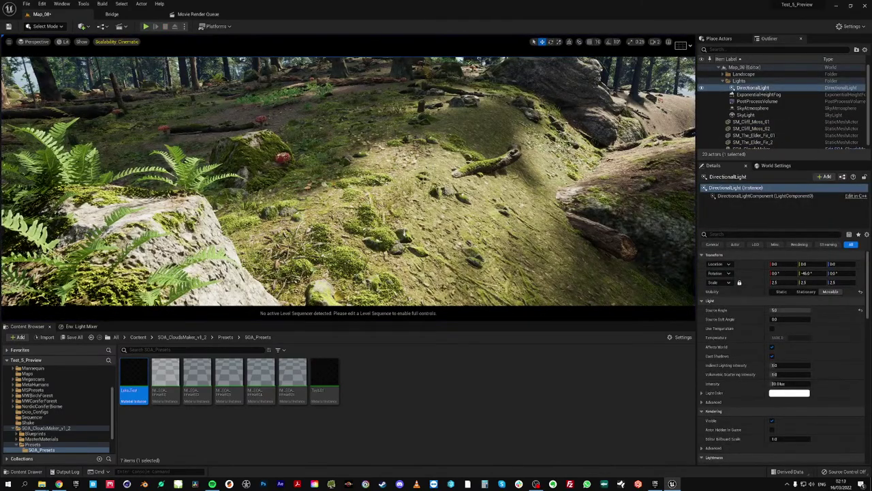
# In Landscape paint mode, reduce the brush size and paint the Moss layer over the slope beside the large rock above the water
pyautogui.click(49, 26)
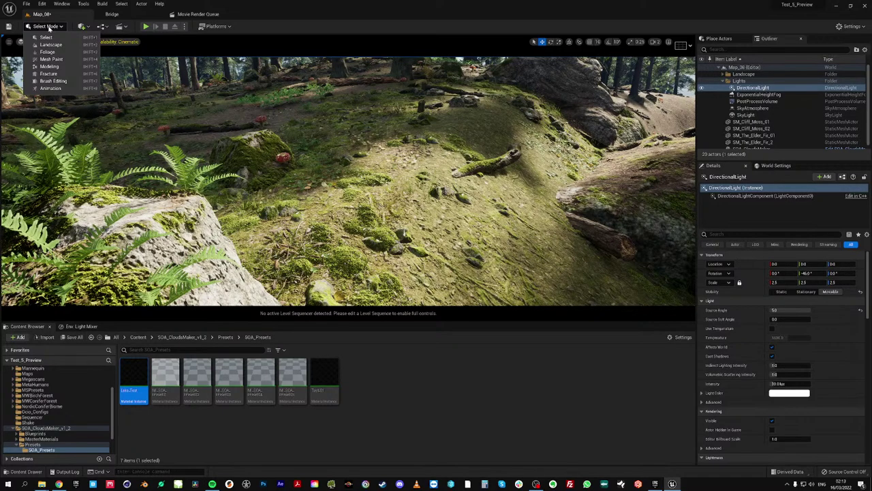
pyautogui.click(49, 27)
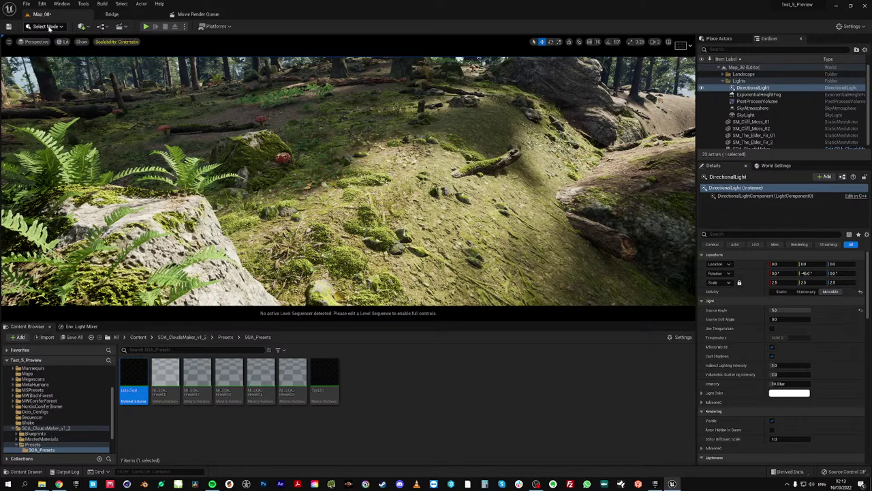
pyautogui.click(49, 28)
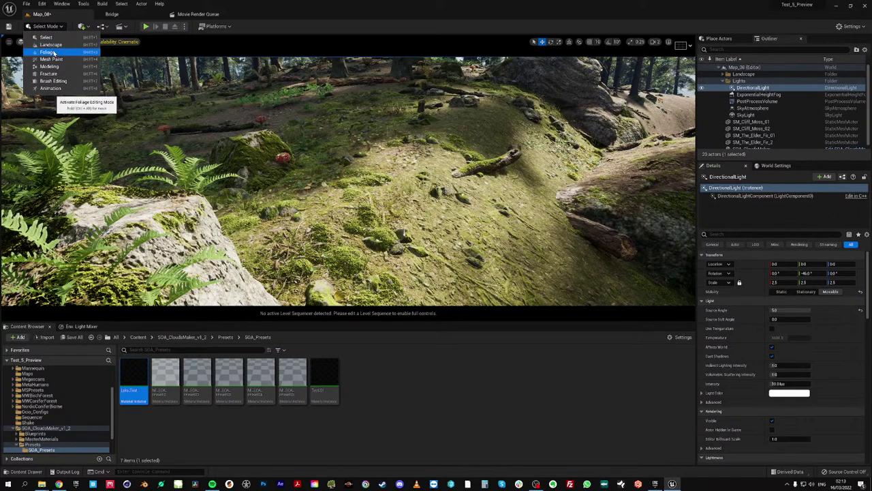
pyautogui.click(51, 45)
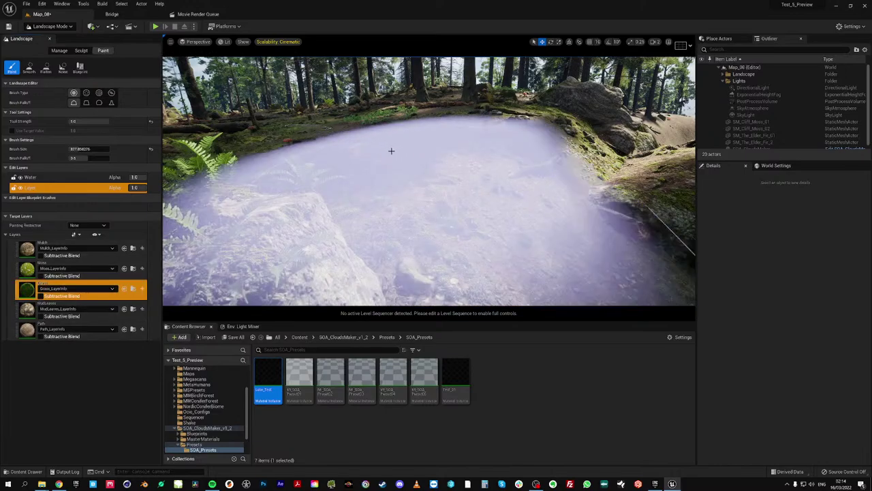
pyautogui.click(75, 268)
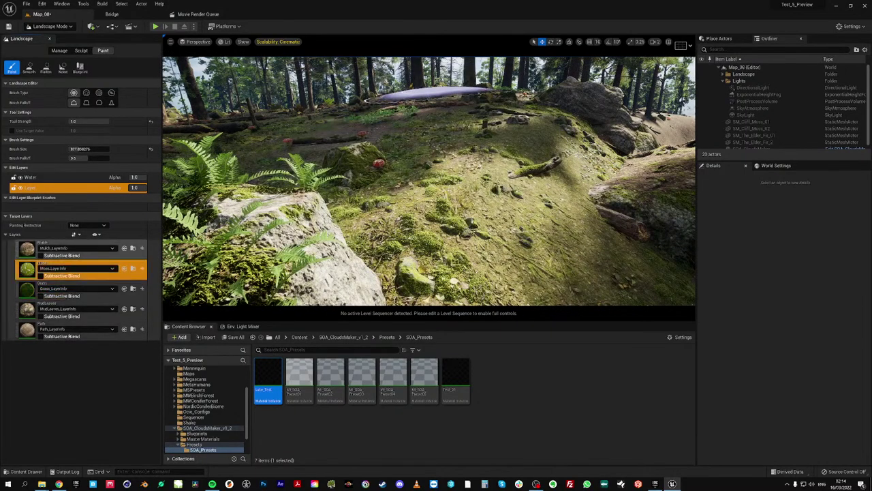
pyautogui.moveTo(437, 94)
pyautogui.mouseDown(button='right')
pyautogui.moveTo(498, 130)
pyautogui.moveTo(565, 126)
pyautogui.mouseUp(button='right')
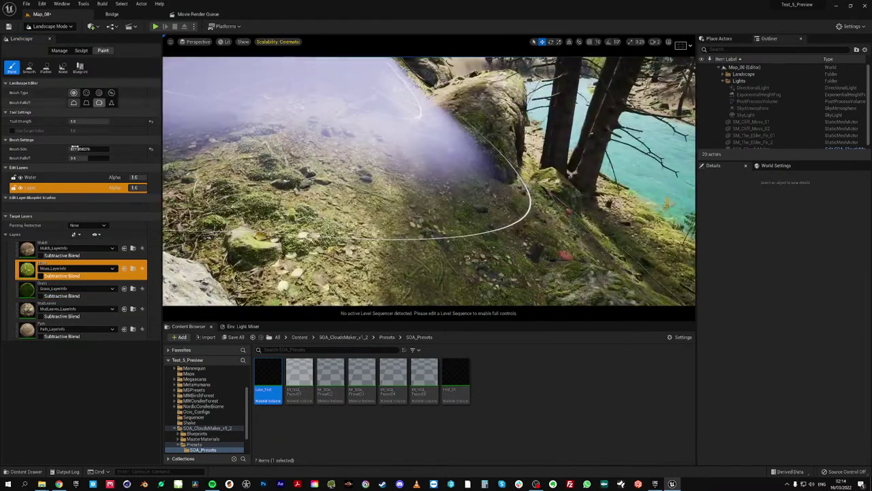
pyautogui.moveTo(87, 148); pyautogui.dragTo(72, 148)
pyautogui.moveTo(422, 234)
pyautogui.mouseDown()
pyautogui.moveTo(440, 174)
pyautogui.moveTo(437, 103)
pyautogui.moveTo(432, 177)
pyautogui.moveTo(491, 181)
pyautogui.mouseUp()
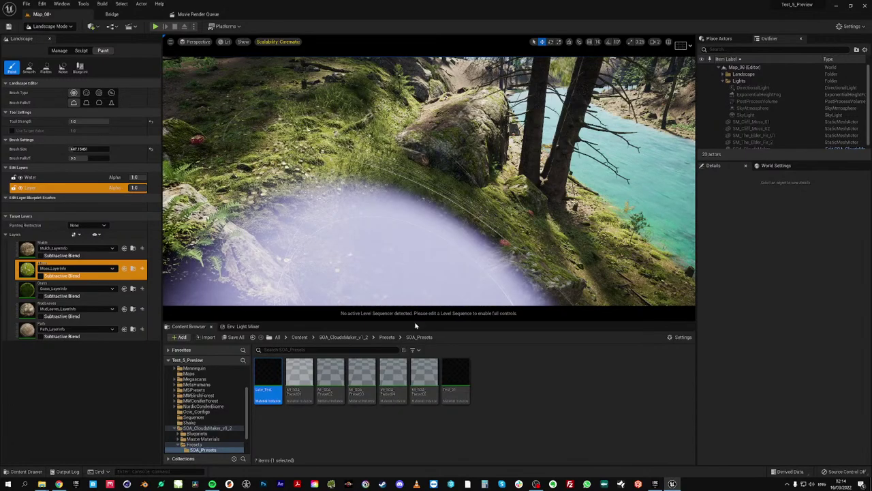
# Enlarge the viewport by shrinking the surrounding panels and paint more of the Moss layer over the slope beside the fern-covered boulder
pyautogui.moveTo(418, 322); pyautogui.dragTo(409, 396)
pyautogui.moveTo(161, 172); pyautogui.dragTo(83, 172)
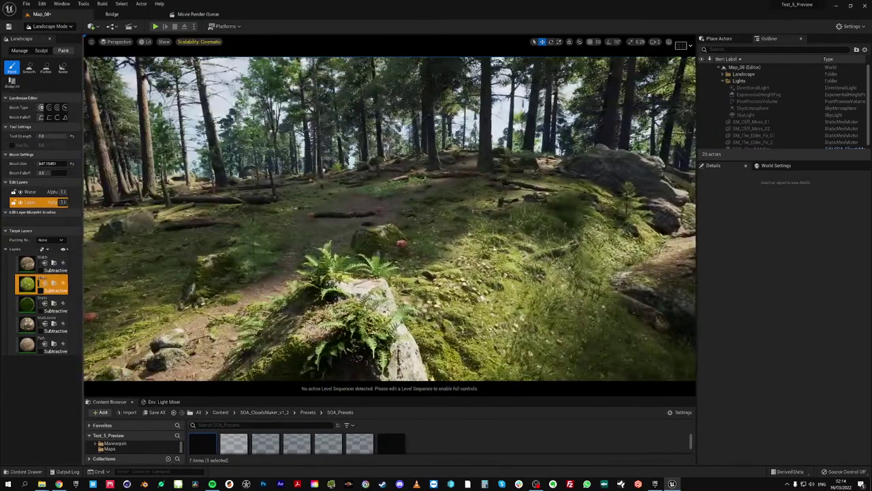
pyautogui.moveTo(390, 218); pyautogui.dragTo(390, 244, button='right')
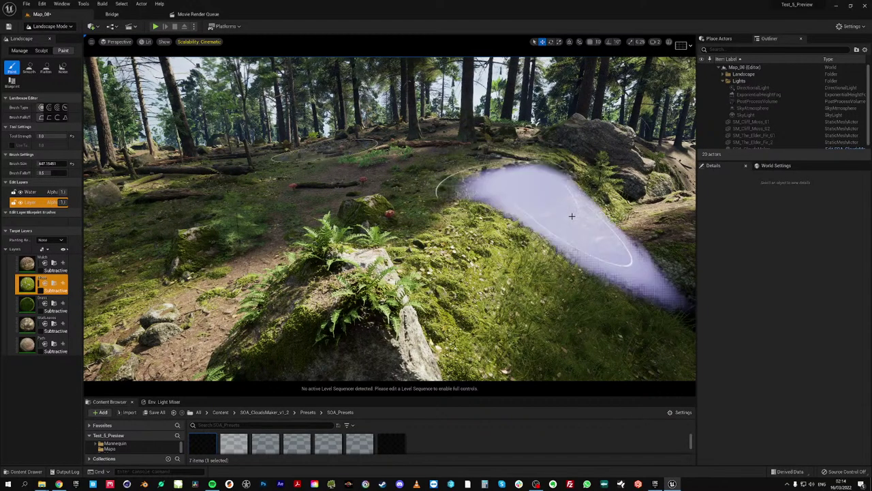
pyautogui.moveTo(571, 217); pyautogui.dragTo(654, 279, button='right')
pyautogui.moveTo(472, 358)
pyautogui.mouseDown()
pyautogui.moveTo(477, 263)
pyautogui.moveTo(465, 128)
pyautogui.moveTo(483, 102)
pyautogui.moveTo(465, 218)
pyautogui.moveTo(497, 102)
pyautogui.mouseUp()
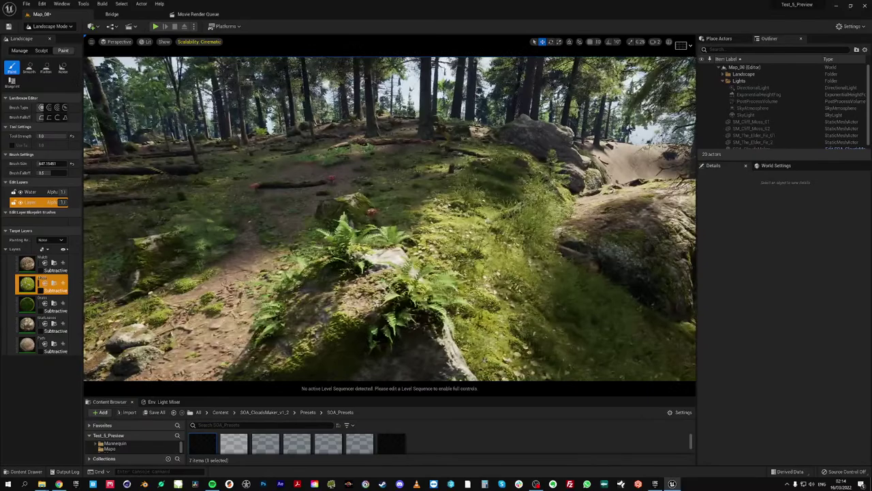
# Paint the Grass layer across the sunlit clearing between the tree and the small ring of stones
pyautogui.press('a')
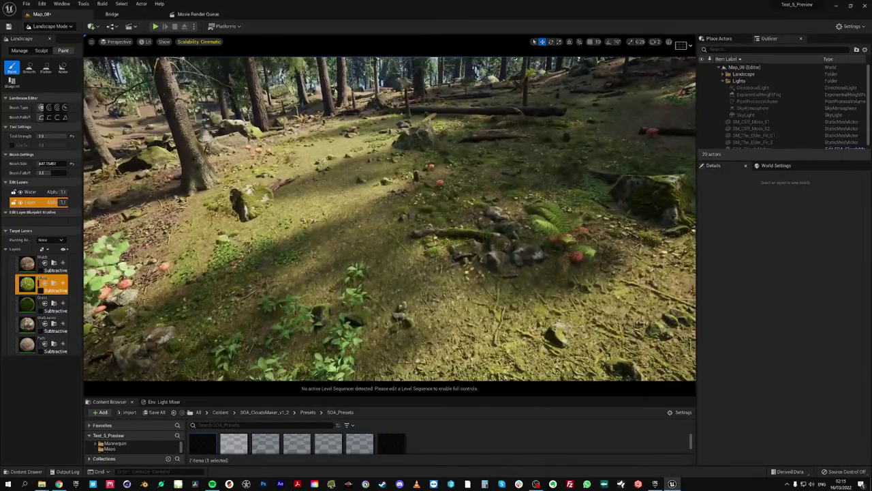
pyautogui.click(30, 305)
pyautogui.moveTo(304, 242)
pyautogui.mouseDown()
pyautogui.moveTo(312, 302)
pyautogui.moveTo(300, 170)
pyautogui.mouseUp()
pyautogui.moveTo(317, 129)
pyautogui.mouseDown()
pyautogui.moveTo(312, 279)
pyautogui.moveTo(341, 282)
pyautogui.moveTo(347, 156)
pyautogui.moveTo(305, 142)
pyautogui.moveTo(370, 93)
pyautogui.mouseUp()
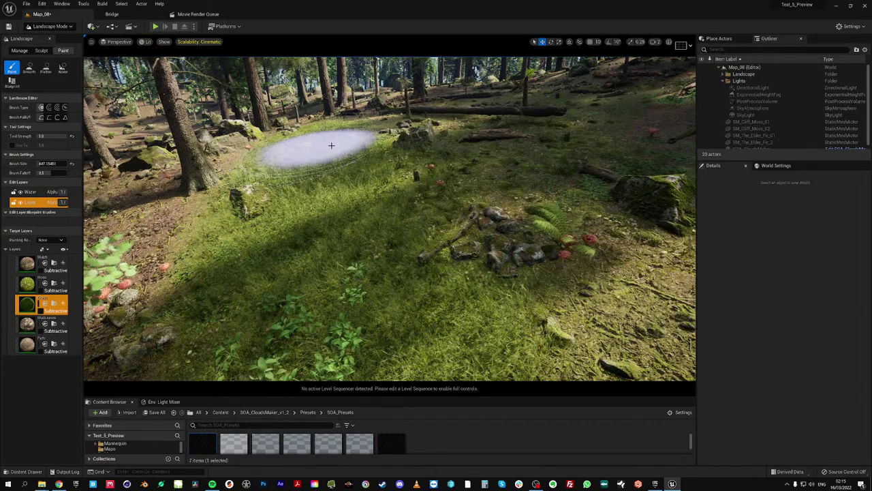
# Paint the MudLeaves layer along the clearing's edge near the tree, lowering the tool strength to soften the transition into the grass
pyautogui.click(28, 324)
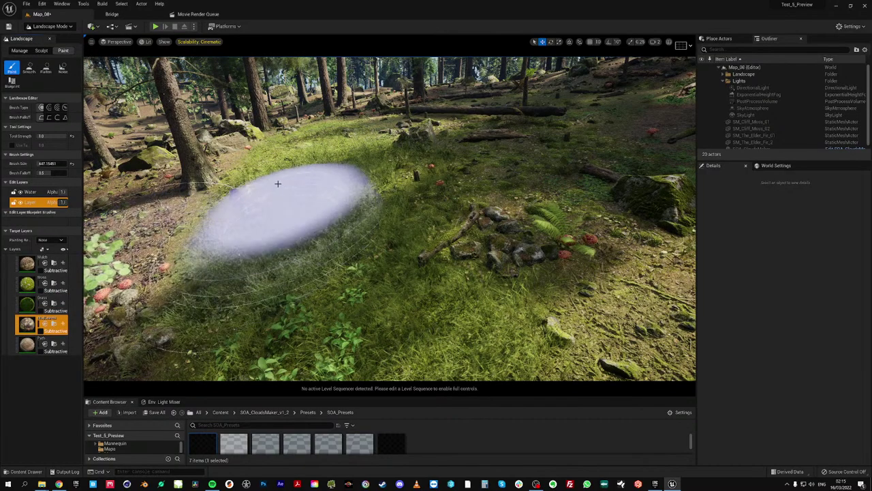
pyautogui.moveTo(161, 235)
pyautogui.mouseDown()
pyautogui.moveTo(175, 189)
pyautogui.moveTo(164, 223)
pyautogui.mouseUp()
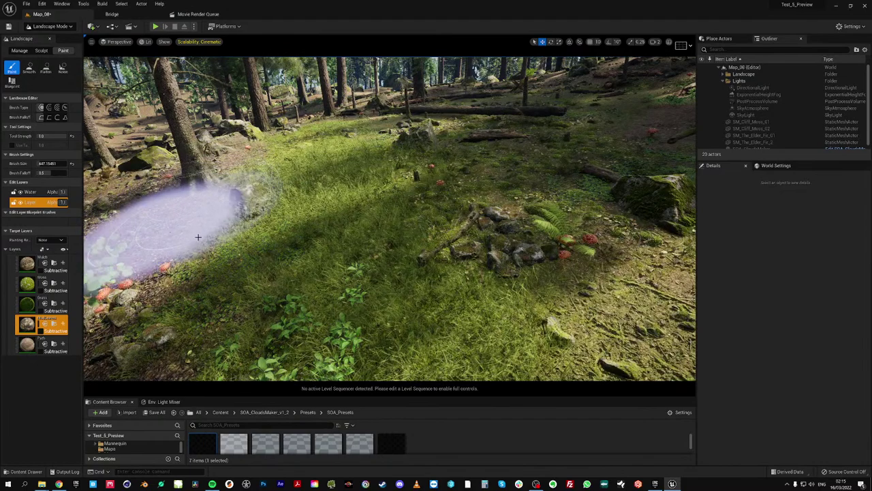
pyautogui.click(65, 139)
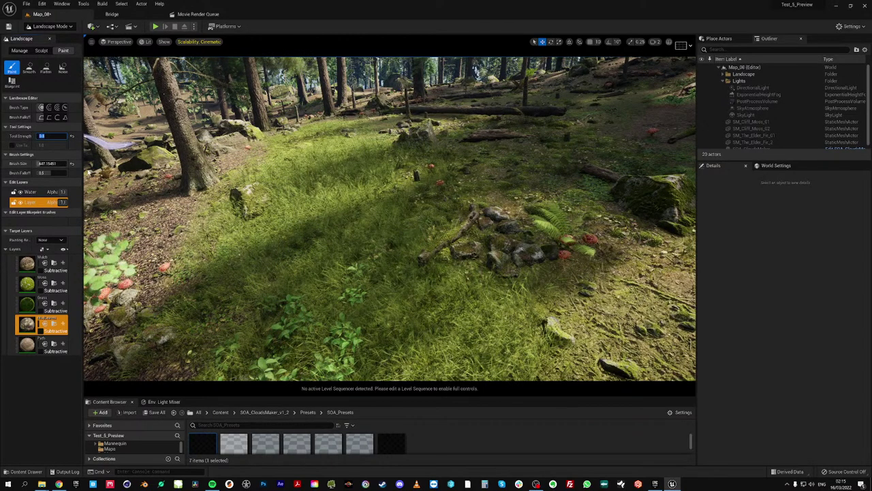
pyautogui.moveTo(164, 282); pyautogui.dragTo(191, 179)
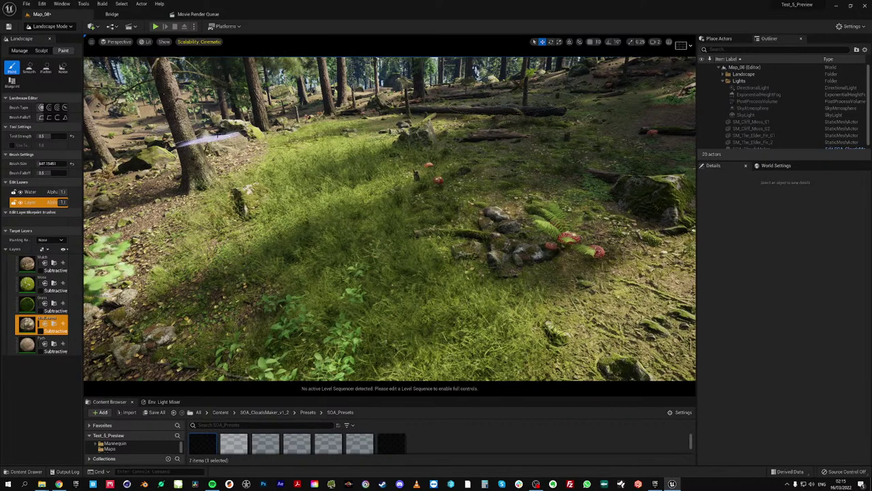
# Return to Select mode and play-test the repainted clearing by walking the character along the dirt path, and end the session
pyautogui.moveTo(347, 156)
pyautogui.mouseDown(button='right')
pyautogui.moveTo(402, 133)
pyautogui.moveTo(426, 136)
pyautogui.moveTo(398, 145)
pyautogui.moveTo(372, 132)
pyautogui.mouseUp(button='right')
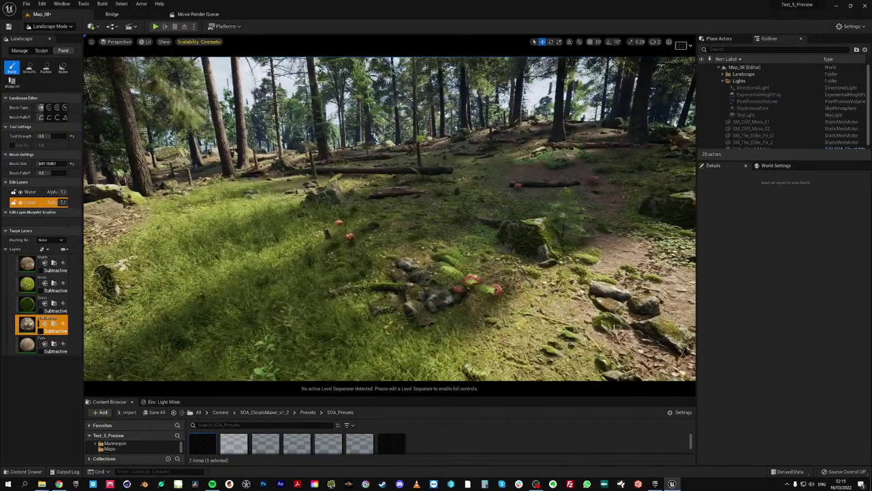
pyautogui.click(65, 28)
pyautogui.click(51, 35)
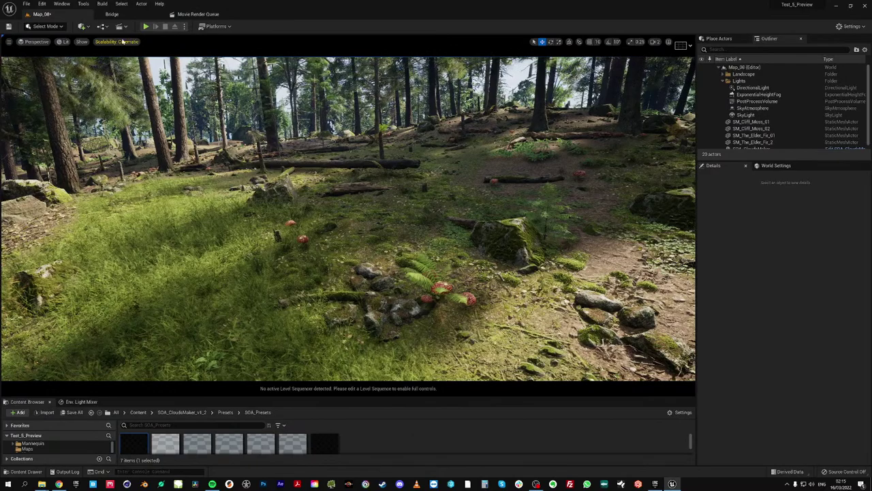
pyautogui.hotkey('alt', 'p')
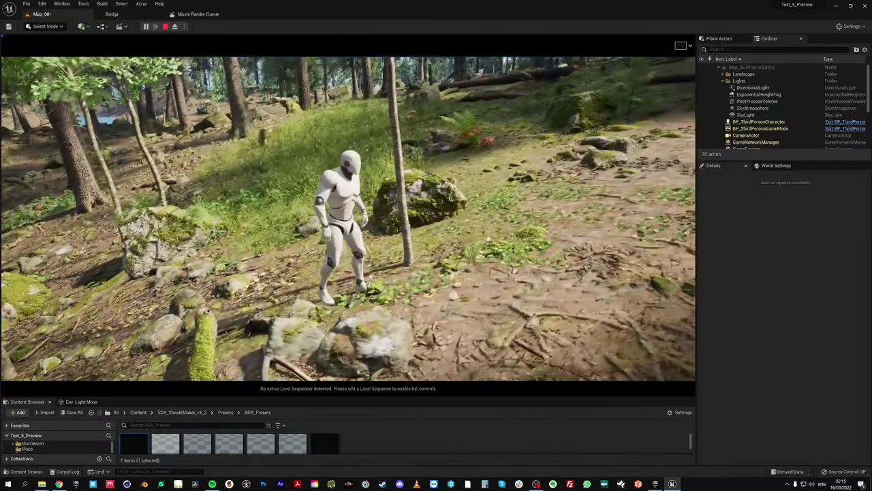
pyautogui.press('s')
pyautogui.press('d')
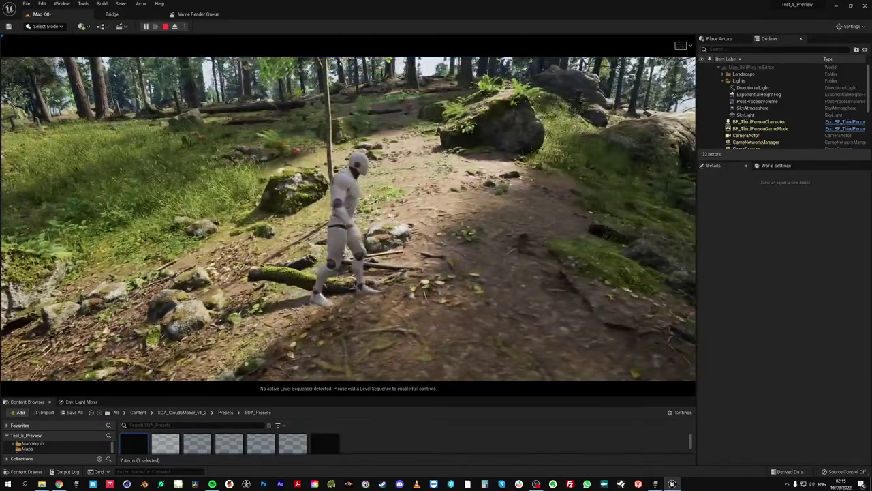
pyautogui.press('w')
pyautogui.press('w')
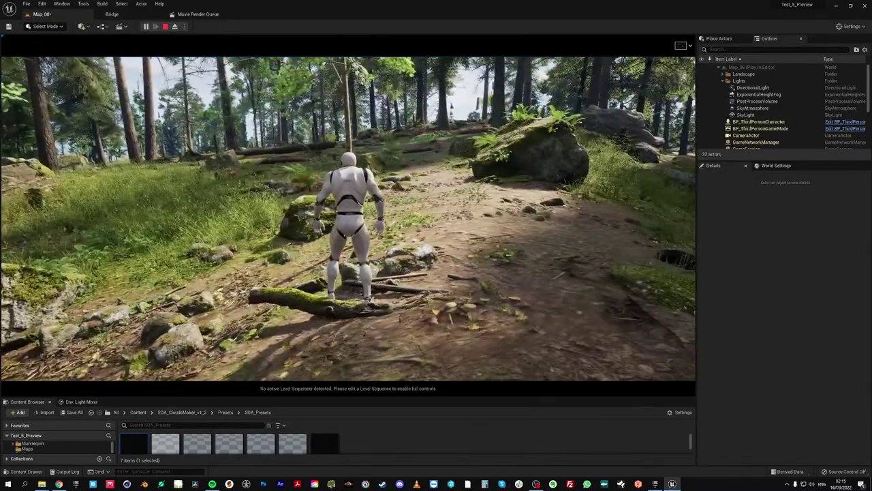
pyautogui.press('s')
pyautogui.press('Escape')
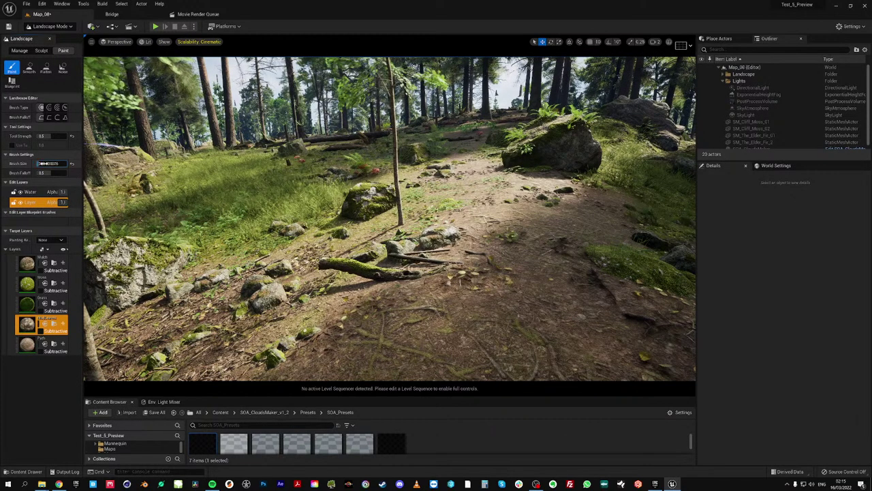
# Sculpt a raised mound with the landscape Sculpt tool along the dirt path's edge by the mossy log, undoing the last stroke
pyautogui.press('Return')
pyautogui.click(41, 51)
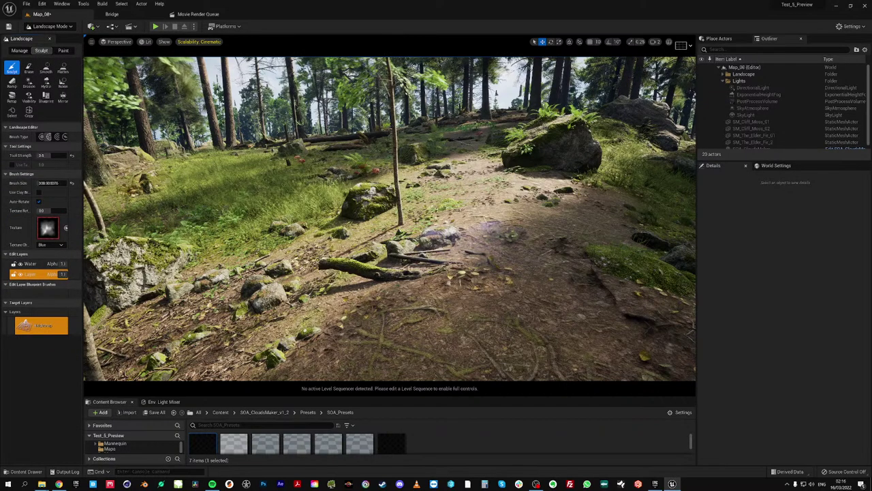
pyautogui.moveTo(409, 235)
pyautogui.mouseDown()
pyautogui.moveTo(439, 221)
pyautogui.moveTo(272, 286)
pyautogui.moveTo(170, 354)
pyautogui.moveTo(252, 348)
pyautogui.moveTo(300, 273)
pyautogui.moveTo(369, 221)
pyautogui.mouseUp()
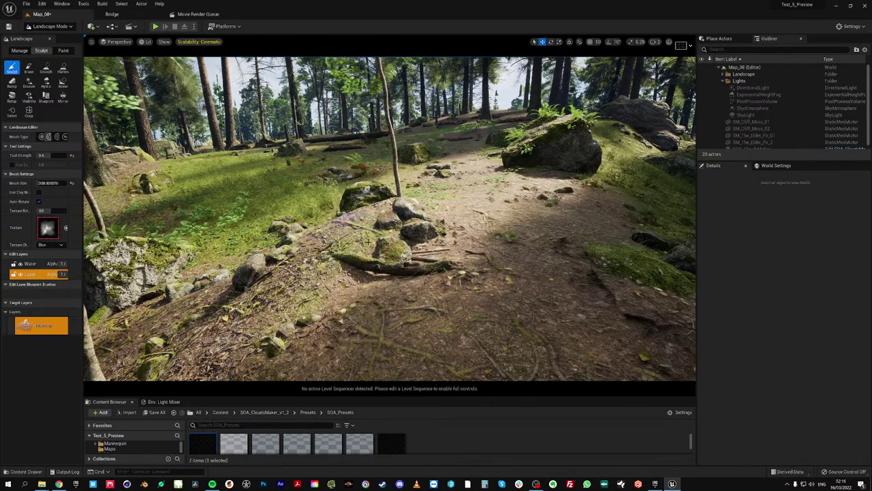
pyautogui.moveTo(371, 254); pyautogui.dragTo(402, 295)
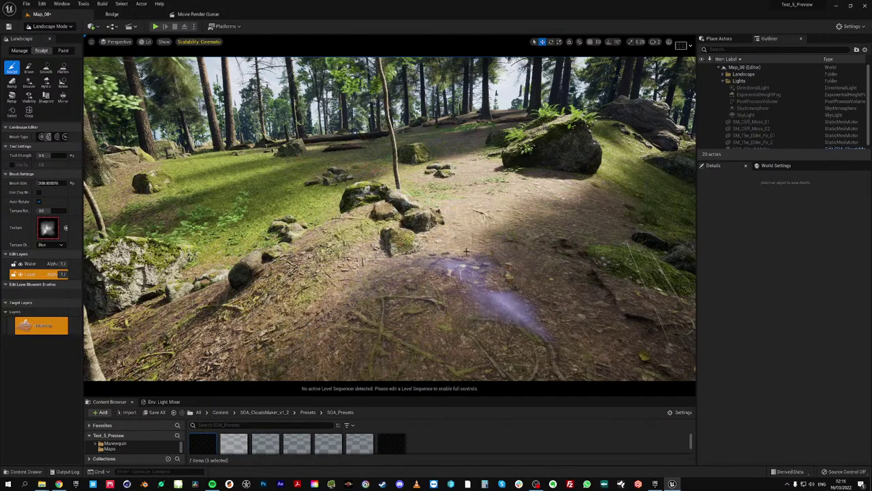
pyautogui.hotkey('ctrl', 'z')
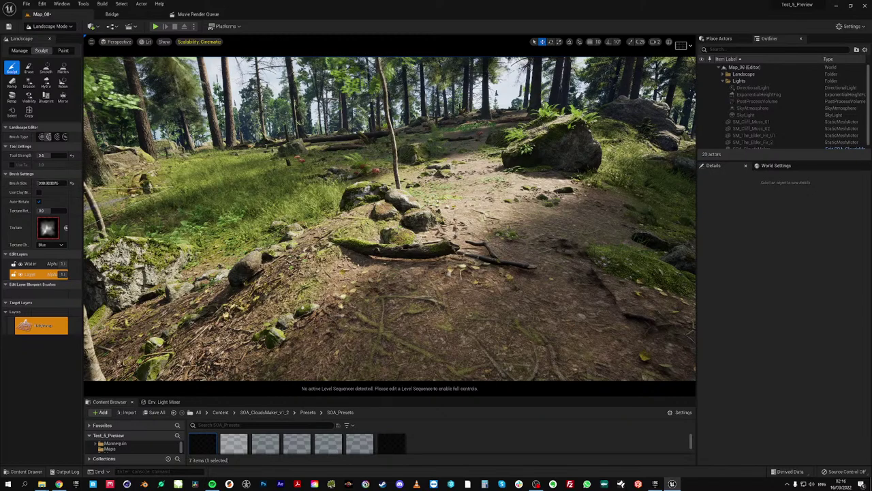
# Sculpt additional raised ground around the stone cluster between the dirt path and the fern-topped boulder
pyautogui.moveTo(352, 231)
pyautogui.mouseDown(button='right')
pyautogui.moveTo(327, 237)
pyautogui.moveTo(317, 280)
pyautogui.moveTo(320, 269)
pyautogui.mouseUp(button='right')
pyautogui.press('w')
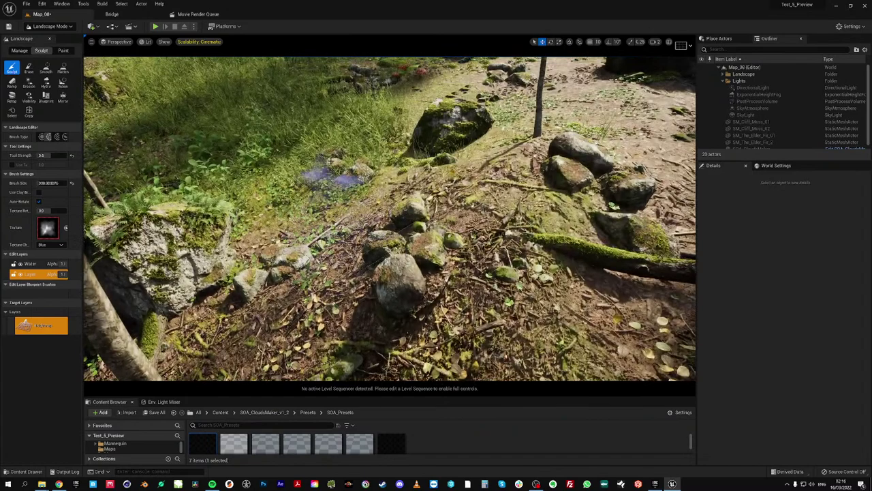
pyautogui.moveTo(334, 179)
pyautogui.mouseDown()
pyautogui.moveTo(302, 167)
pyautogui.moveTo(282, 186)
pyautogui.moveTo(292, 210)
pyautogui.moveTo(306, 212)
pyautogui.mouseUp()
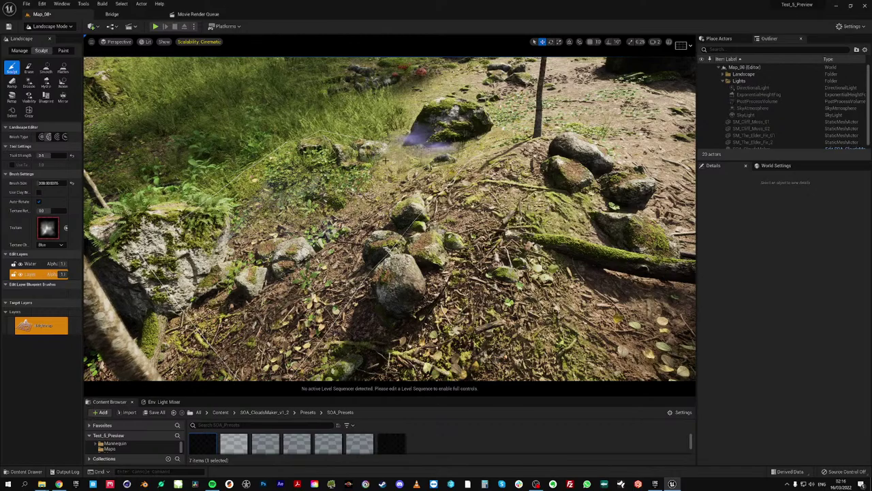
pyautogui.moveTo(374, 171)
pyautogui.mouseDown()
pyautogui.moveTo(318, 222)
pyautogui.moveTo(310, 253)
pyautogui.mouseUp()
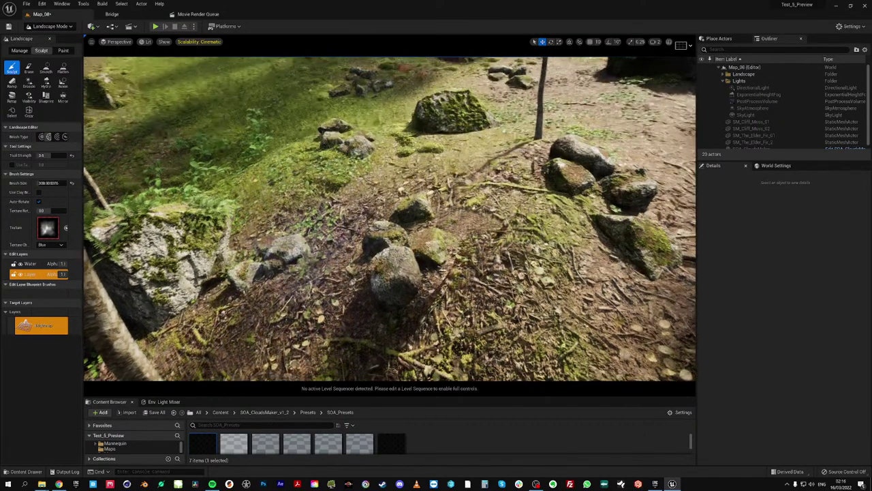
pyautogui.press('s')
pyautogui.moveTo(310, 254); pyautogui.dragTo(382, 262, button='right')
pyautogui.moveTo(299, 280)
pyautogui.mouseDown()
pyautogui.moveTo(363, 278)
pyautogui.moveTo(314, 188)
pyautogui.mouseUp()
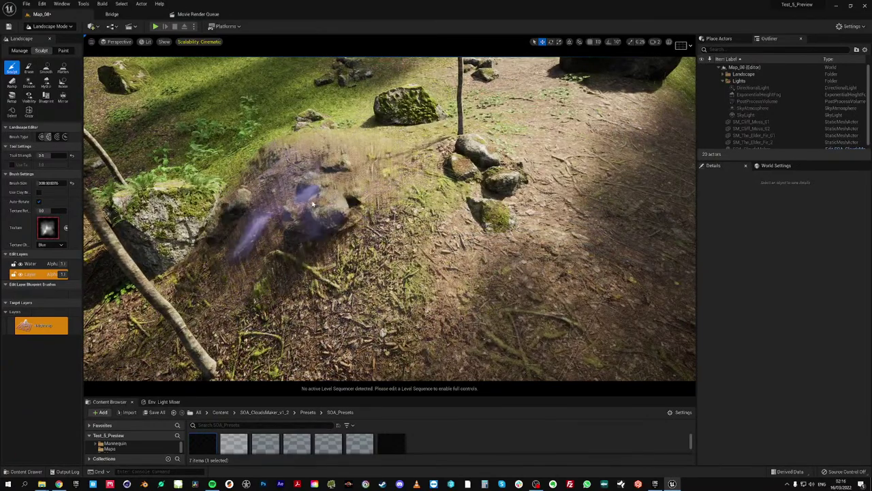
pyautogui.moveTo(339, 197); pyautogui.dragTo(341, 195, button='right')
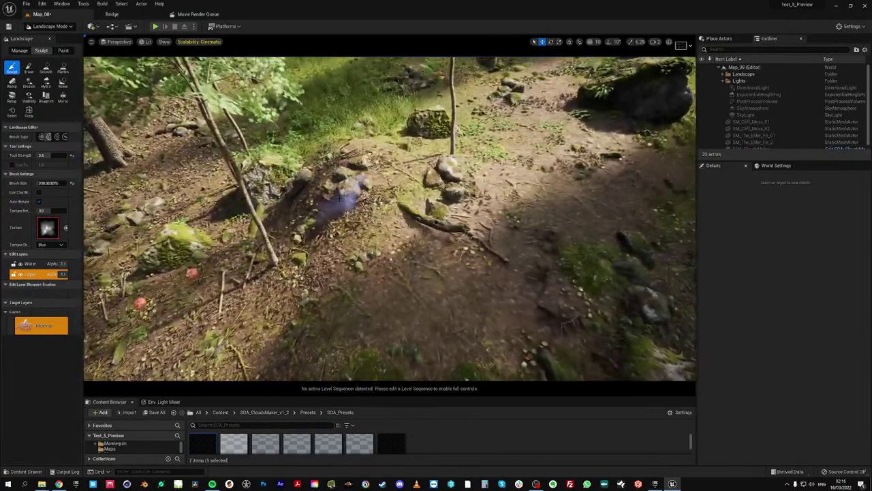
# Smooth the sculpted mound around the stones between the path and the grassy clearing
pyautogui.click(45, 68)
pyautogui.moveTo(350, 195); pyautogui.dragTo(370, 147)
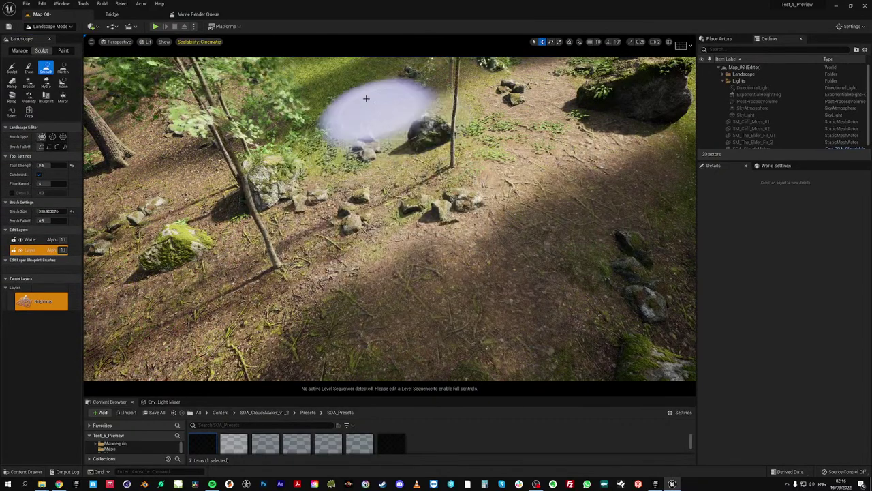
# Paint the MudLeaves landscape layer over the dirt path beside the mossy boulder and stone cluster
pyautogui.moveTo(370, 111); pyautogui.dragTo(419, 205, button='right')
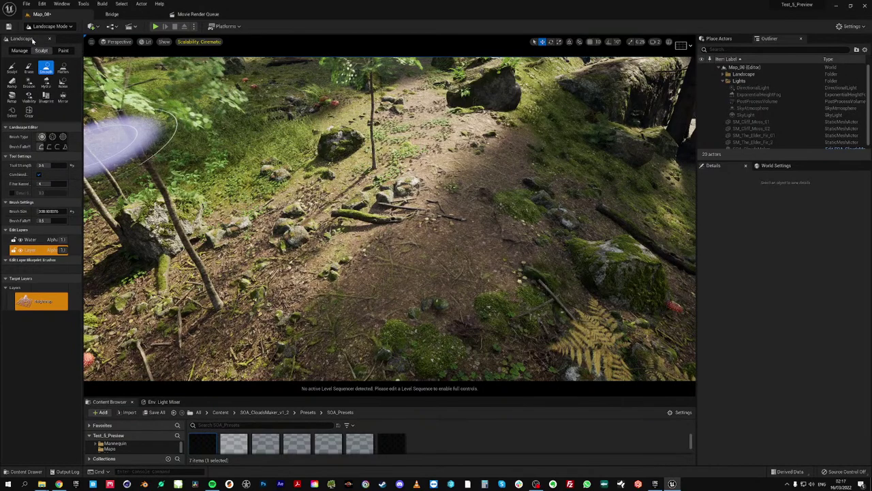
pyautogui.click(63, 51)
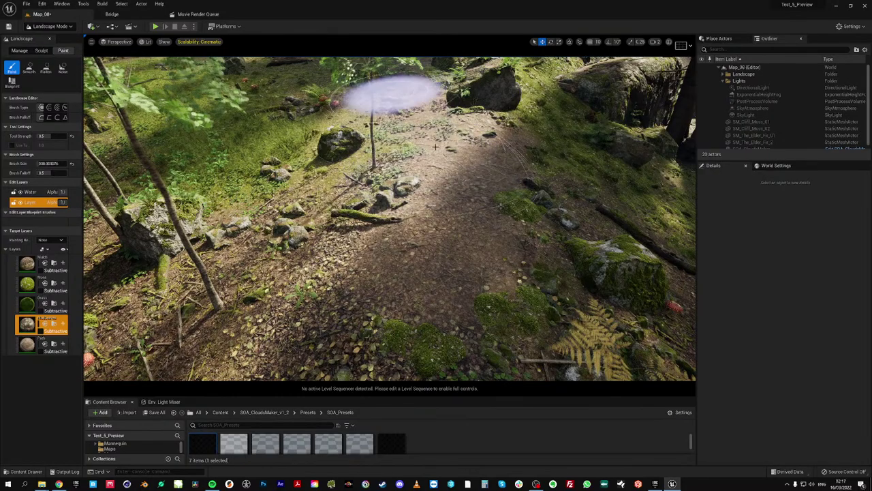
pyautogui.moveTo(437, 147)
pyautogui.mouseDown(button='right')
pyautogui.moveTo(434, 120)
pyautogui.moveTo(481, 130)
pyautogui.moveTo(483, 162)
pyautogui.moveTo(452, 167)
pyautogui.moveTo(447, 110)
pyautogui.moveTo(454, 140)
pyautogui.moveTo(453, 126)
pyautogui.mouseUp(button='right')
pyautogui.press('w')
pyautogui.press('s')
pyautogui.press('w')
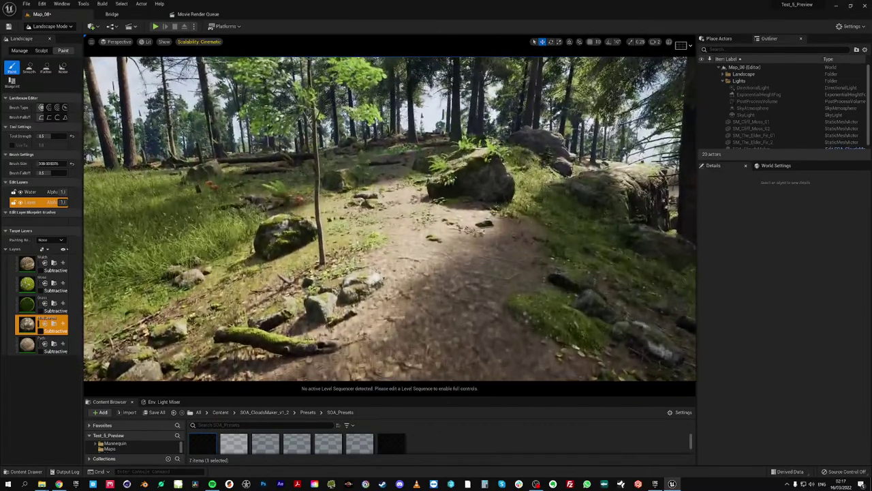
# Switch to Foliage mode, reduce the brush size to about 55, and erase the thin sapling beside the path
pyautogui.click(51, 26)
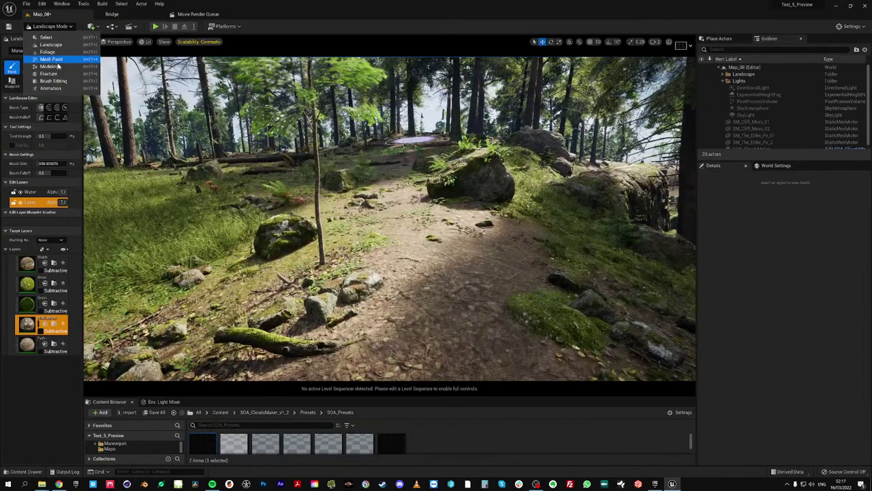
pyautogui.click(41, 57)
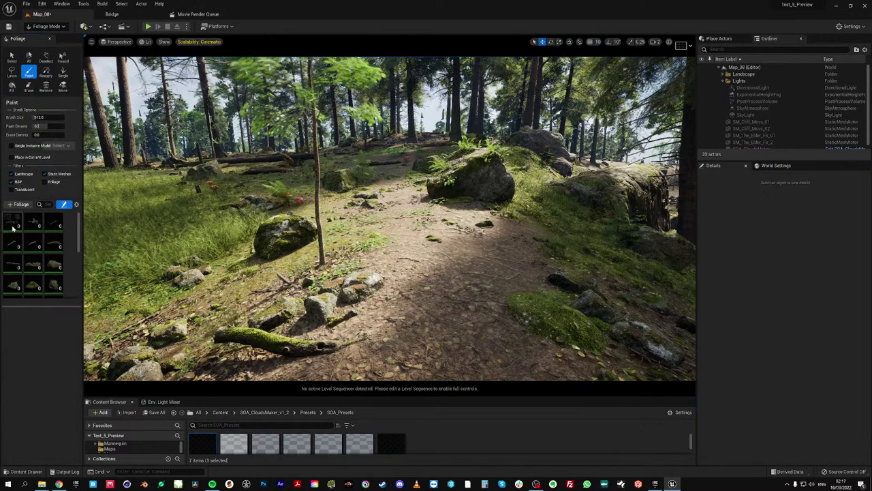
pyautogui.scroll(-3, 68, 273)
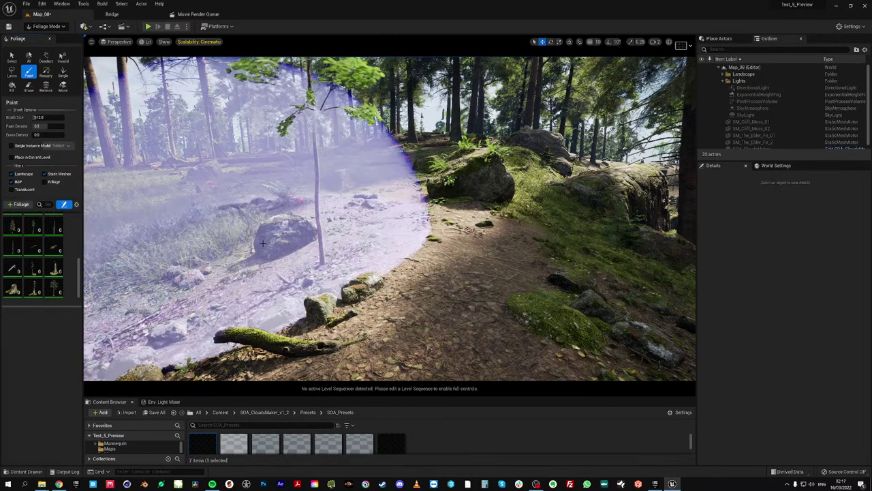
pyautogui.moveTo(39, 118); pyautogui.dragTo(33, 118)
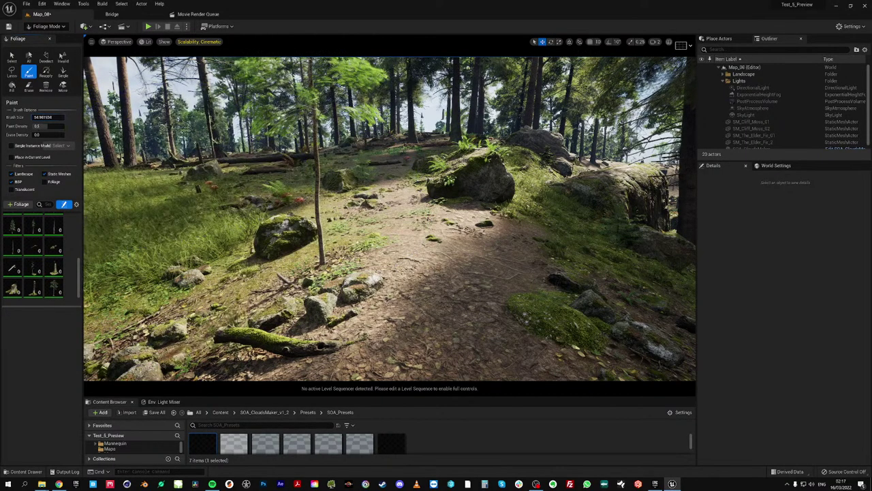
pyautogui.keyDown('shift'); pyautogui.click(332, 259); pyautogui.keyUp('shift')
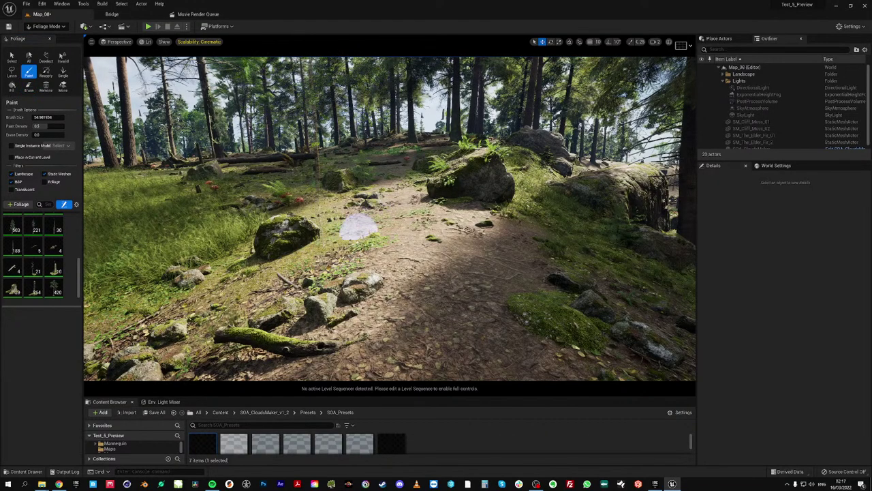
# Play-test the level by walking the character past the red mushrooms on the forest floor, and end the session
pyautogui.moveTo(359, 227)
pyautogui.mouseDown(button='right')
pyautogui.moveTo(364, 208)
pyautogui.moveTo(348, 232)
pyautogui.mouseUp(button='right')
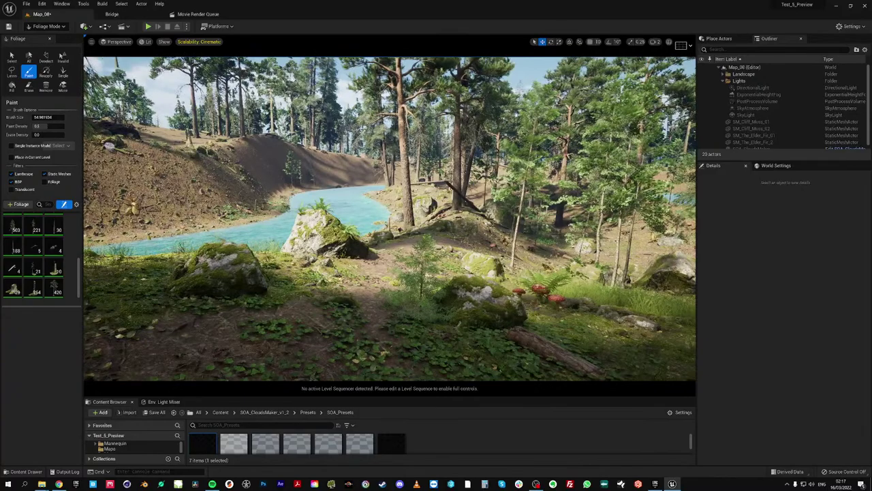
pyautogui.hotkey('alt', 'p')
pyautogui.press('w')
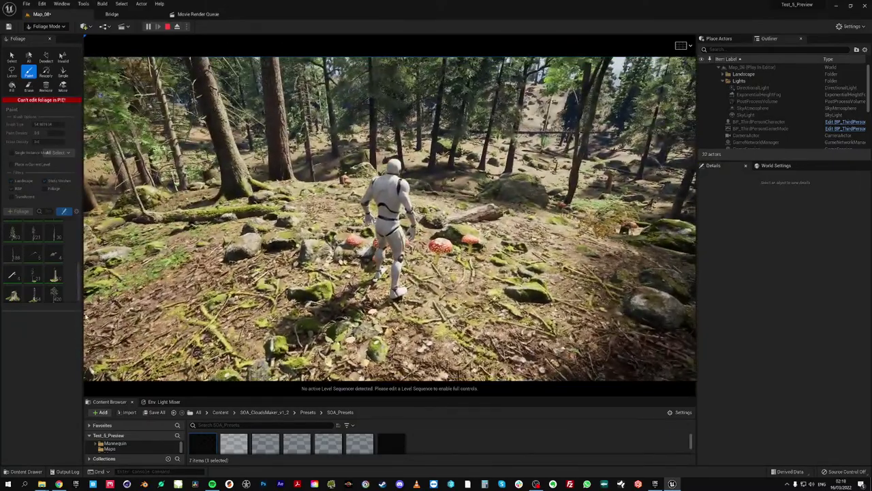
pyautogui.press('Escape')
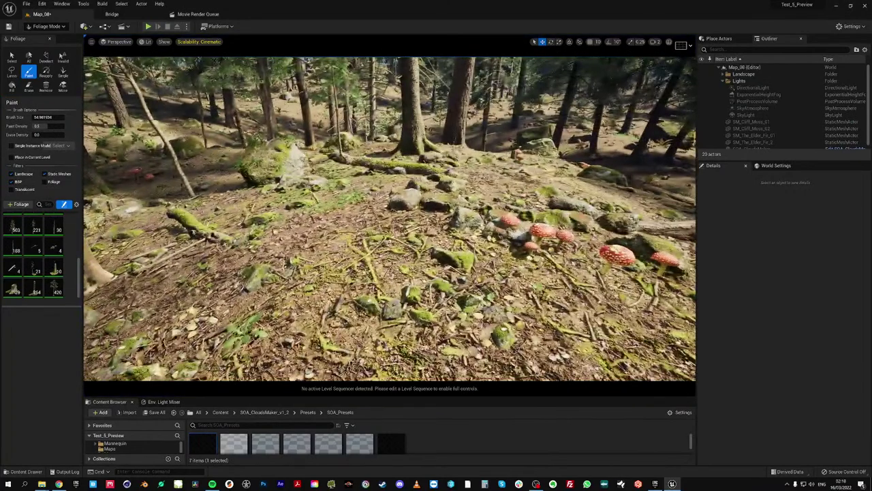
# Switch to Landscape mode, dock the Landscape panel beside Place Actors and Outliner, and enlarge it to reach the target layers
pyautogui.click(49, 28)
pyautogui.click(52, 45)
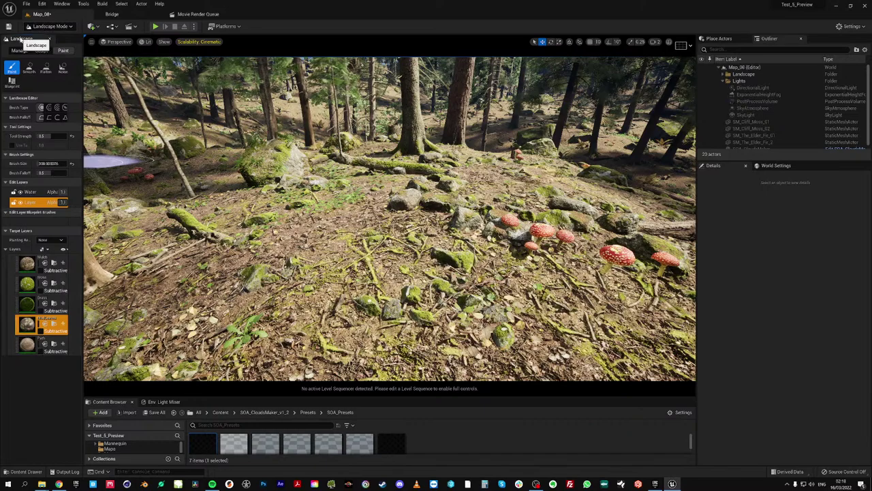
pyautogui.moveTo(31, 40); pyautogui.dragTo(721, 47)
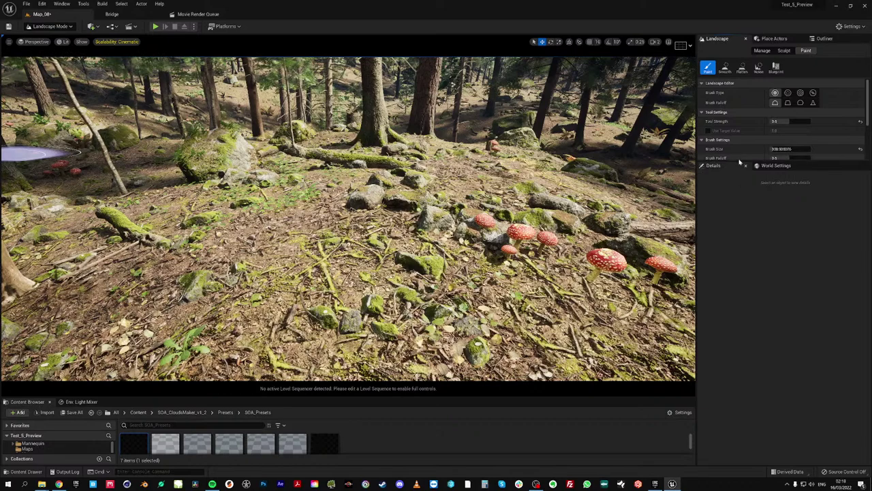
pyautogui.moveTo(740, 163); pyautogui.dragTo(748, 232)
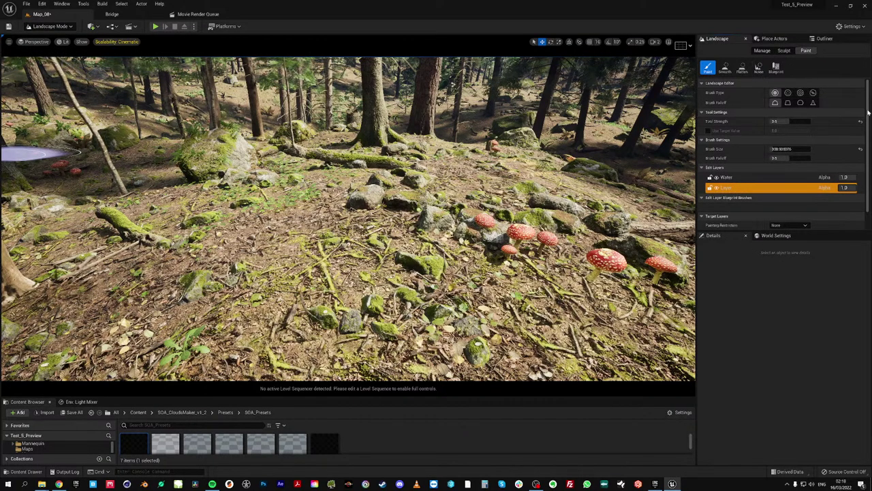
pyautogui.moveTo(868, 112); pyautogui.dragTo(866, 208)
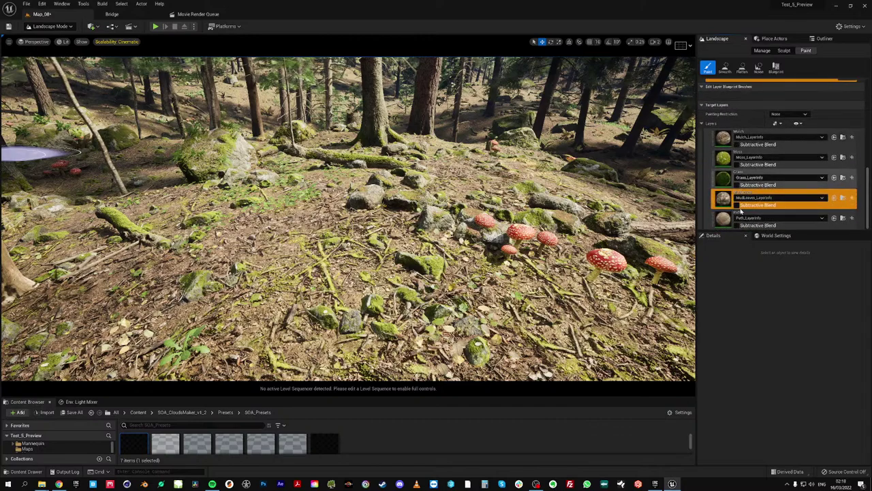
# Paint the Moss layer around the red-mushroom clearing, covering the slope by the boulder and the ground near the large trunk
pyautogui.click(741, 154)
pyautogui.moveTo(184, 199); pyautogui.dragTo(262, 167)
pyautogui.moveTo(199, 195)
pyautogui.mouseDown()
pyautogui.moveTo(68, 245)
pyautogui.moveTo(274, 154)
pyautogui.mouseUp()
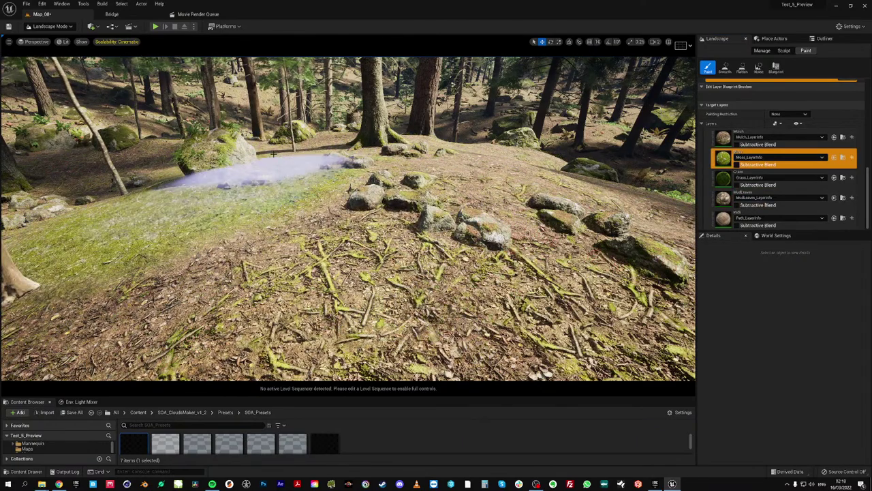
pyautogui.press('s')
pyautogui.moveTo(336, 151)
pyautogui.mouseDown(button='right')
pyautogui.moveTo(324, 169)
pyautogui.moveTo(406, 163)
pyautogui.mouseUp(button='right')
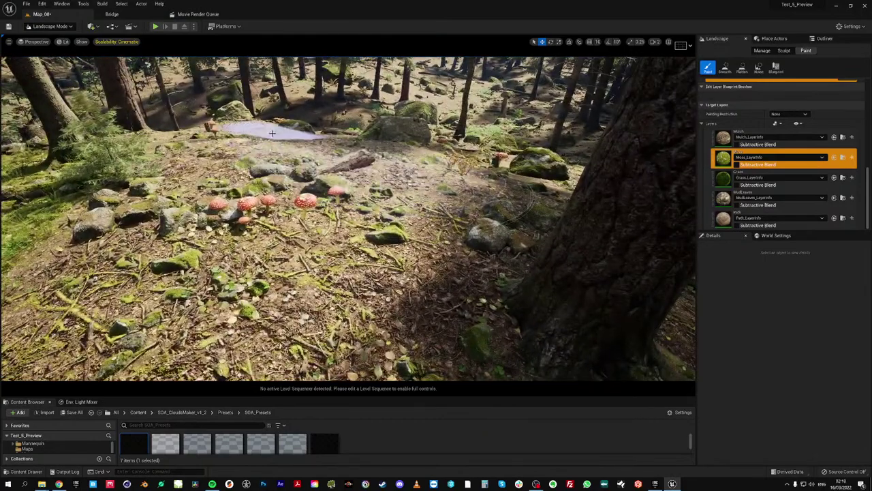
pyautogui.moveTo(382, 163)
pyautogui.mouseDown()
pyautogui.moveTo(423, 170)
pyautogui.moveTo(392, 161)
pyautogui.mouseUp()
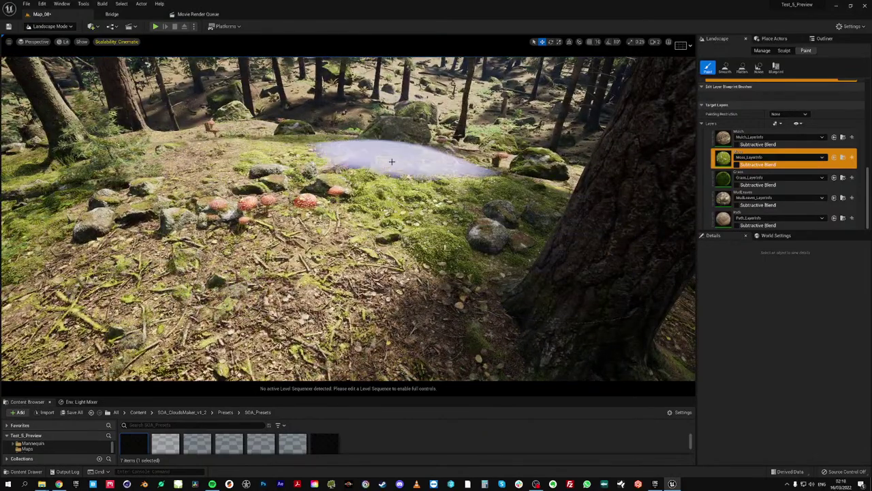
pyautogui.moveTo(520, 275); pyautogui.dragTo(500, 205)
pyautogui.moveTo(500, 204)
pyautogui.mouseDown(button='right')
pyautogui.moveTo(498, 163)
pyautogui.moveTo(514, 220)
pyautogui.moveTo(409, 184)
pyautogui.moveTo(246, 205)
pyautogui.moveTo(504, 207)
pyautogui.mouseUp(button='right')
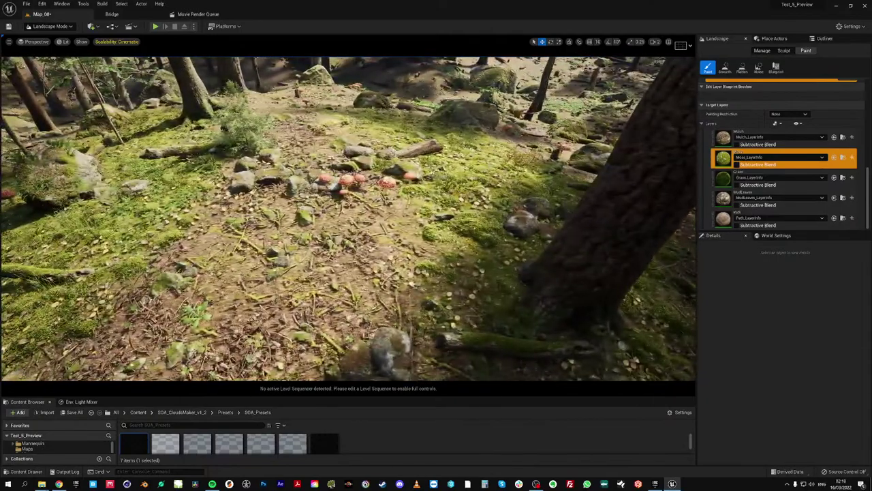
# Paint the Grass layer over the mossy sides of the clearing and the MudLeaves layer through its centre
pyautogui.click(750, 179)
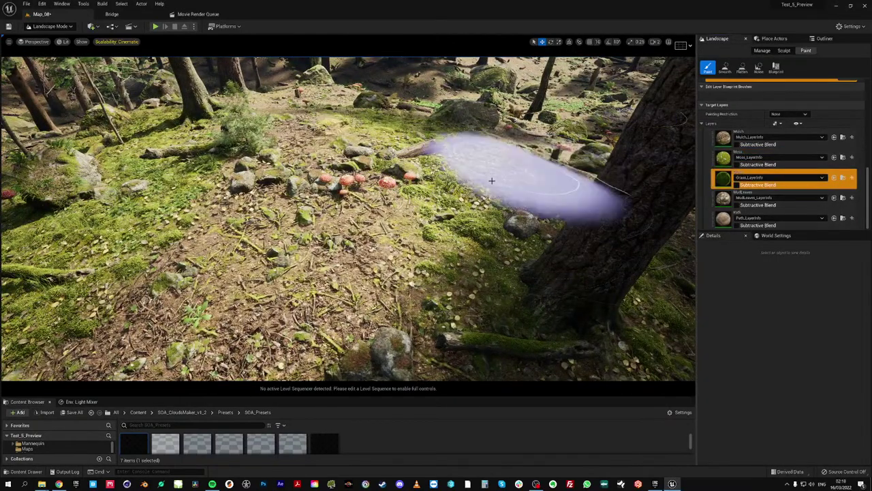
pyautogui.moveTo(491, 171)
pyautogui.mouseDown()
pyautogui.moveTo(499, 170)
pyautogui.moveTo(452, 120)
pyautogui.moveTo(405, 91)
pyautogui.moveTo(418, 96)
pyautogui.mouseUp()
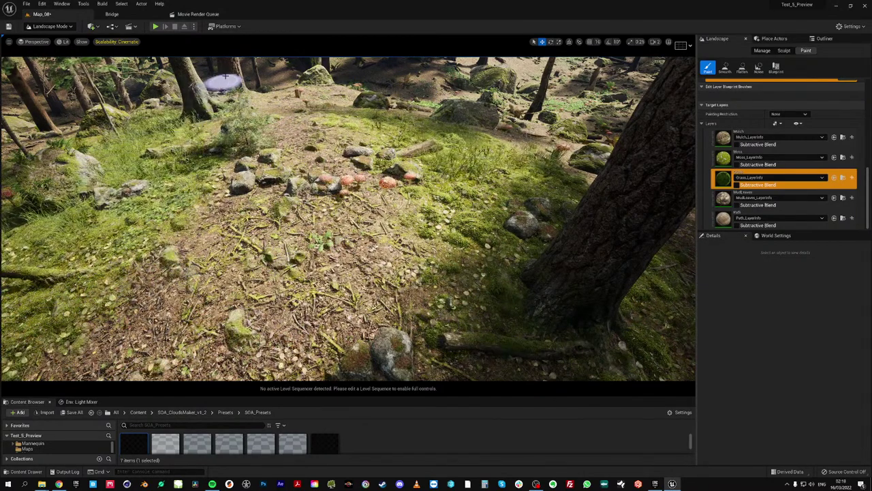
pyautogui.click(729, 199)
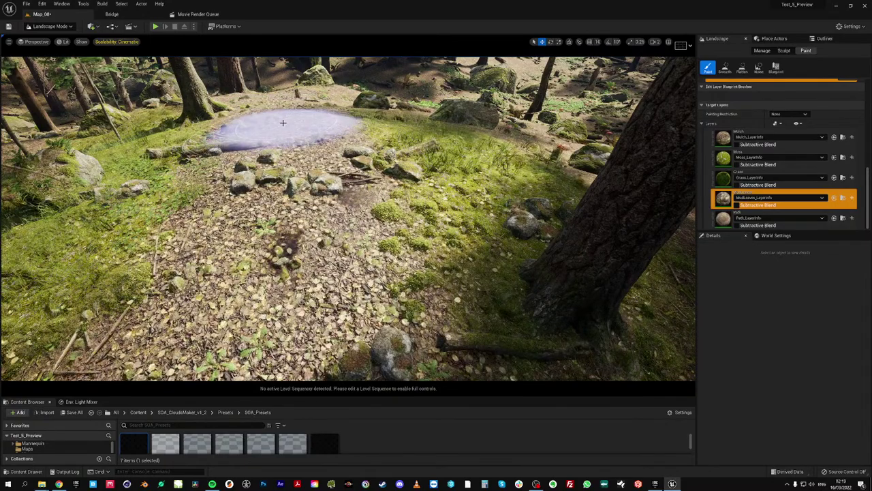
pyautogui.moveTo(283, 123)
pyautogui.mouseDown(button='right')
pyautogui.moveTo(280, 102)
pyautogui.moveTo(280, 112)
pyautogui.mouseUp(button='right')
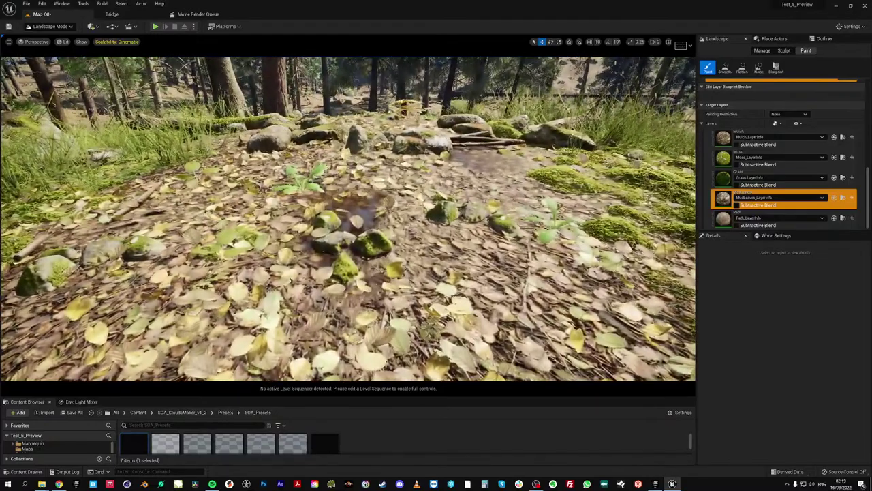
pyautogui.press('s')
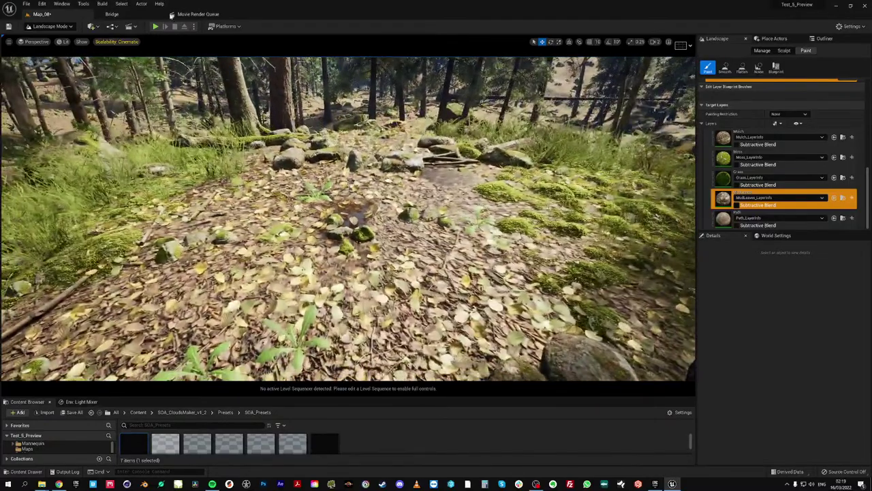
# Play-test the level, end the session, and frame a low view of the large mossy log and nearby boulders
pyautogui.click(154, 26)
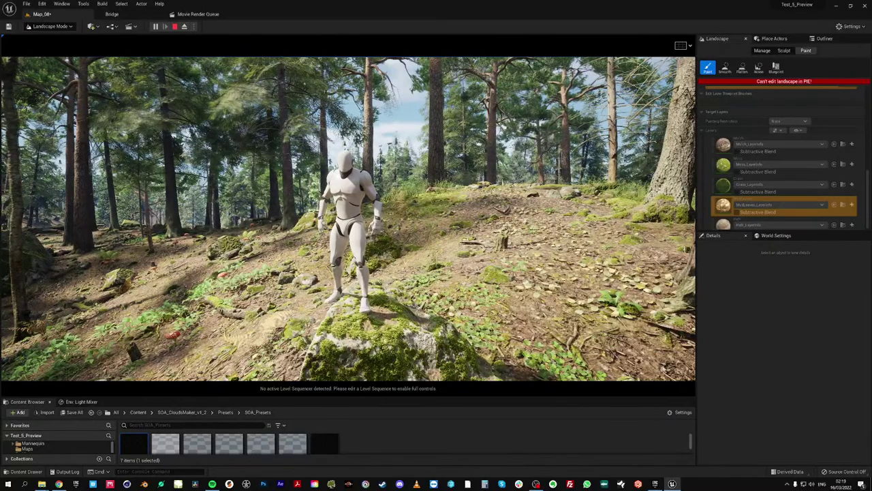
pyautogui.press('Escape')
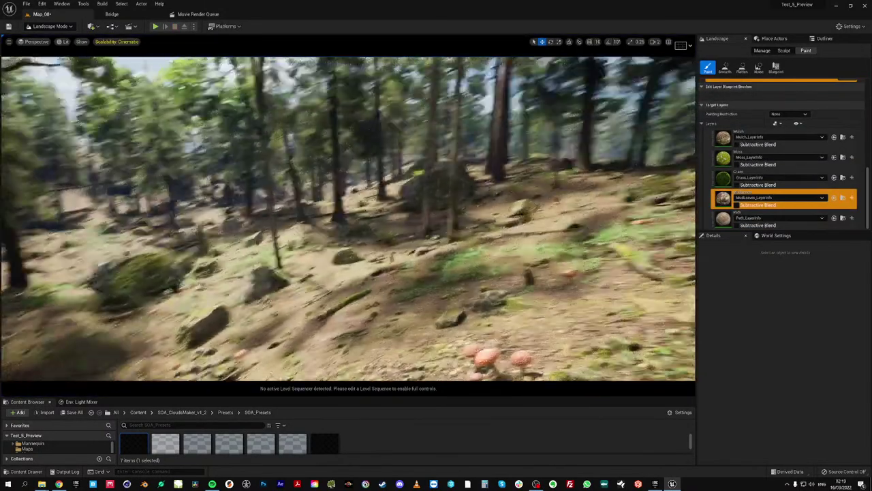
pyautogui.moveTo(348, 218); pyautogui.dragTo(374, 199, button='right')
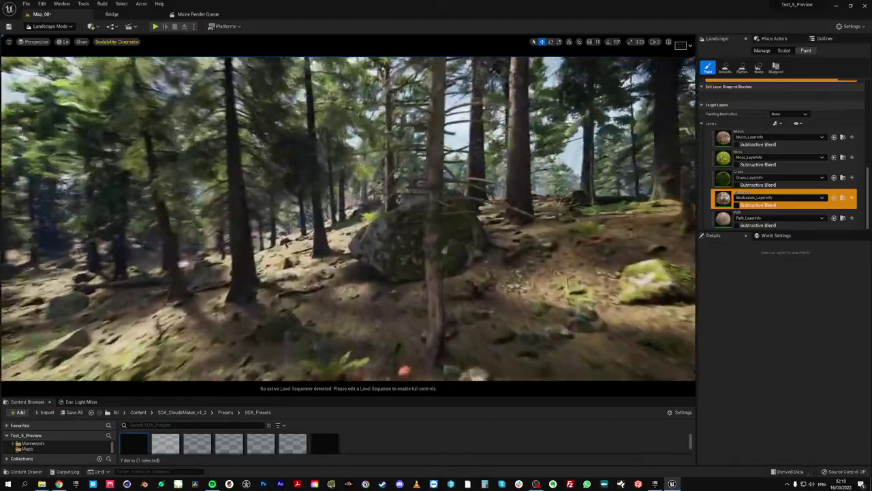
pyautogui.press('w')
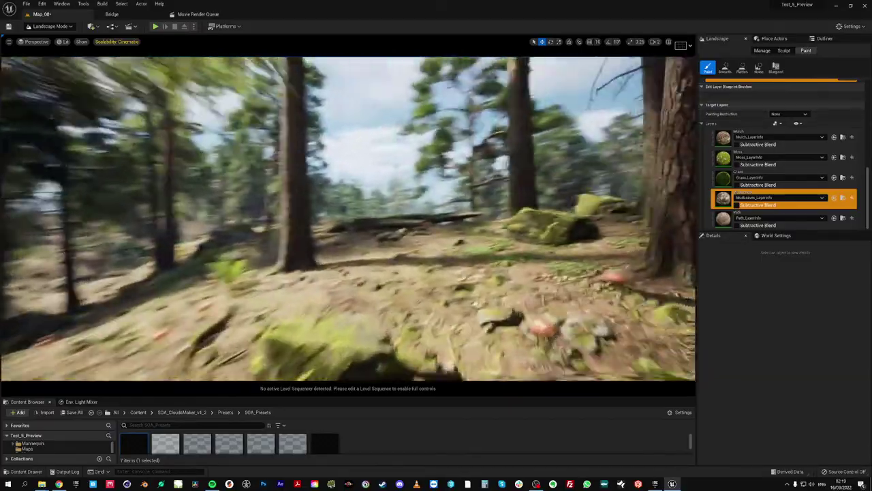
pyautogui.press('w')
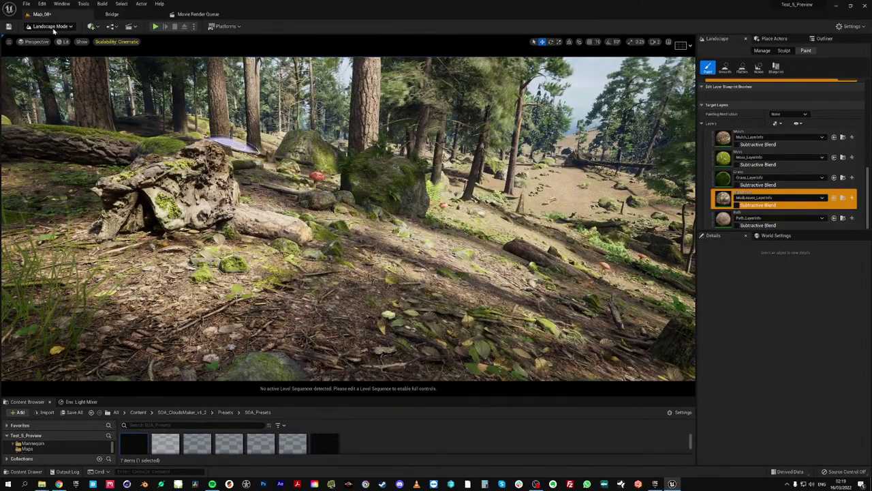
pyautogui.moveTo(221, 141); pyautogui.dragTo(250, 114, button='right')
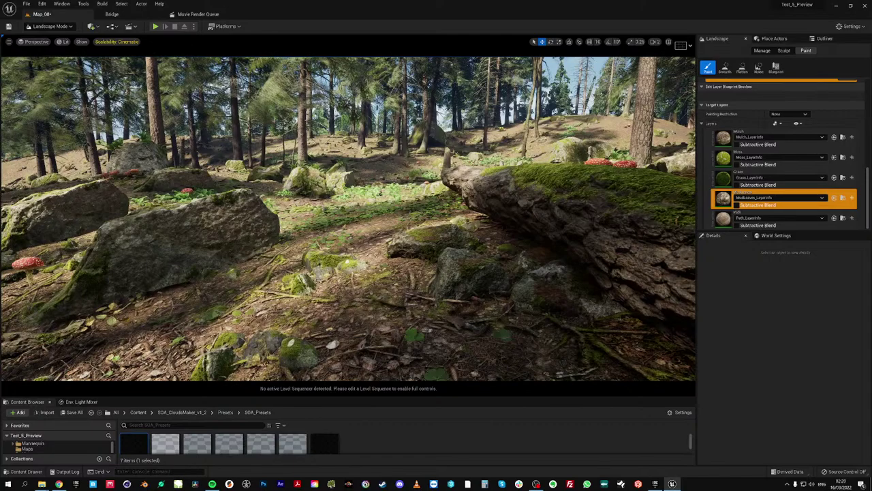
pyautogui.moveTo(349, 218); pyautogui.dragTo(375, 199, button='right')
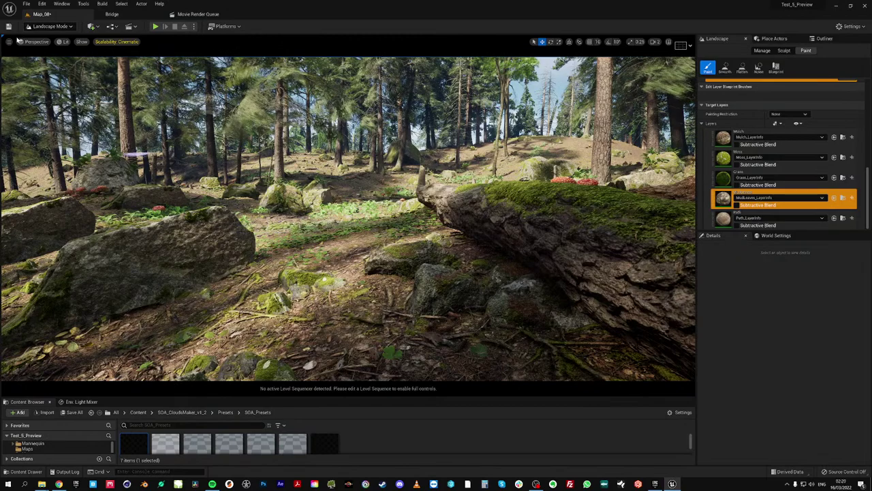
# Add a new level sequence and save it as map_08 in the Sequencer folder
pyautogui.click(131, 27)
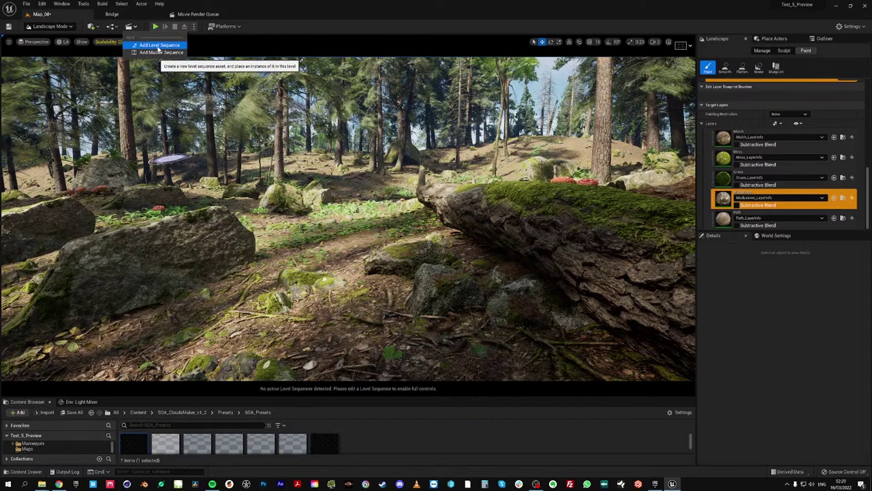
pyautogui.click(158, 47)
pyautogui.scroll(-5, 623, 176)
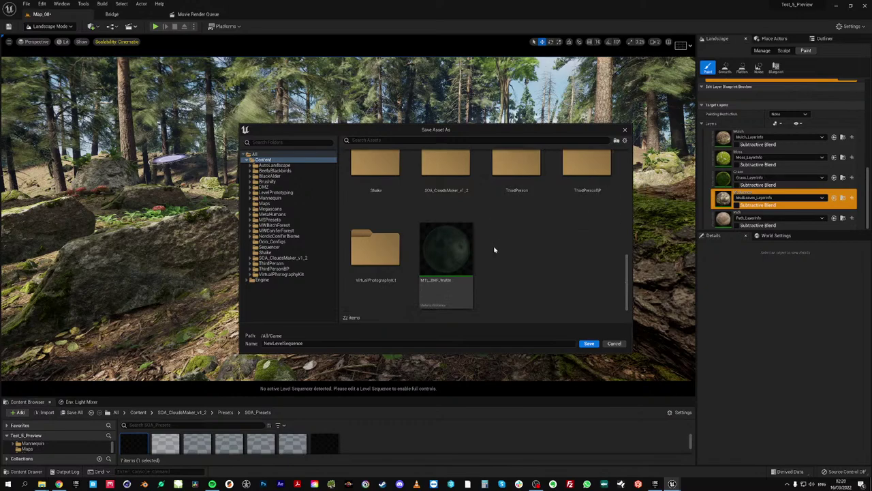
pyautogui.scroll(1, 530, 254)
pyautogui.doubleClick(586, 174)
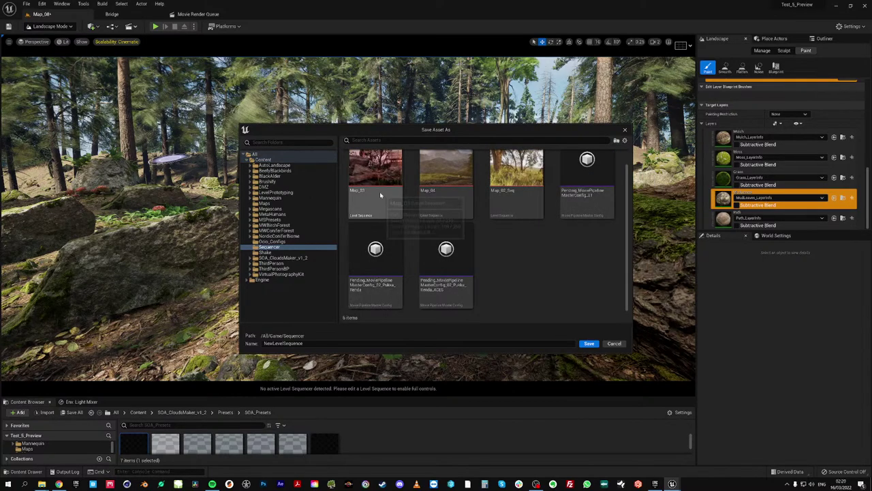
pyautogui.click(318, 344)
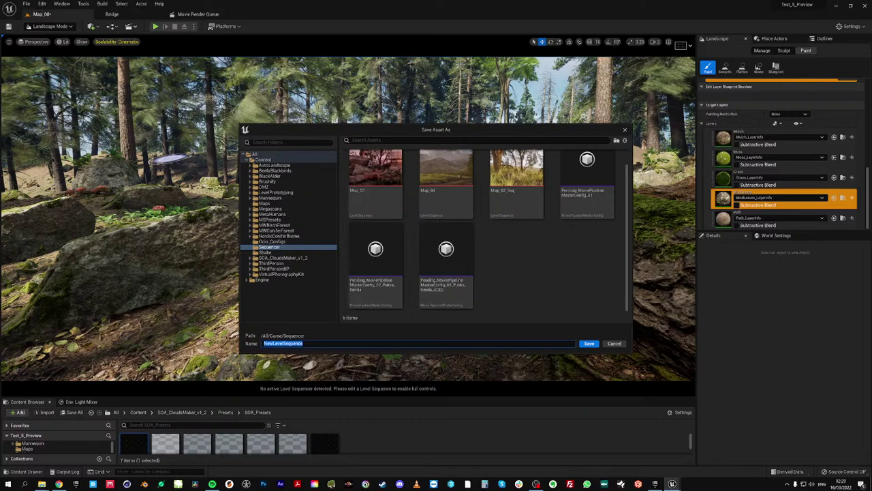
pyautogui.write('map_+0808')
pyautogui.press('Return')
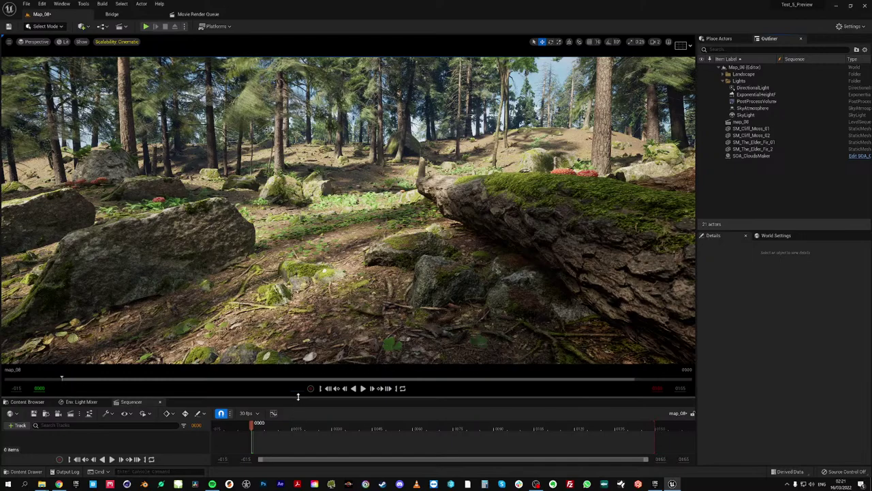
# Enlarge the Sequencer area, add a cine camera to the sequence, and pilot it to a low view of the pale rocks between the mossy boulders
pyautogui.moveTo(297, 396); pyautogui.dragTo(297, 345)
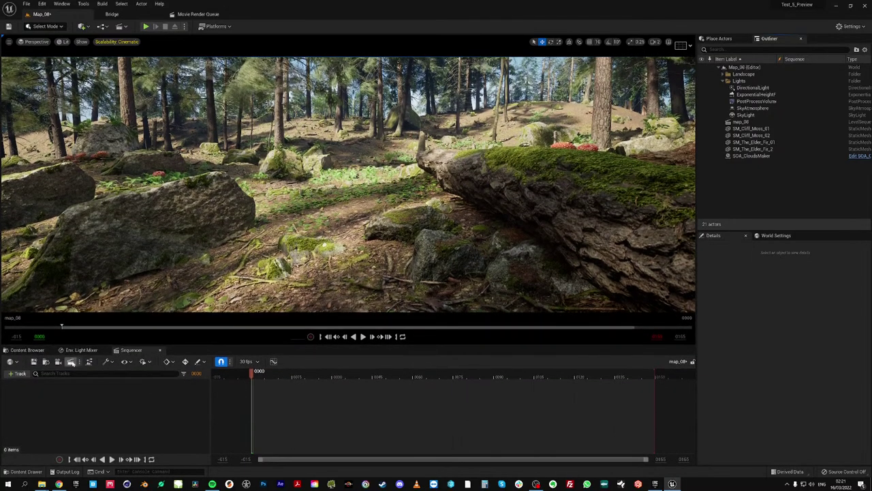
pyautogui.click(59, 361)
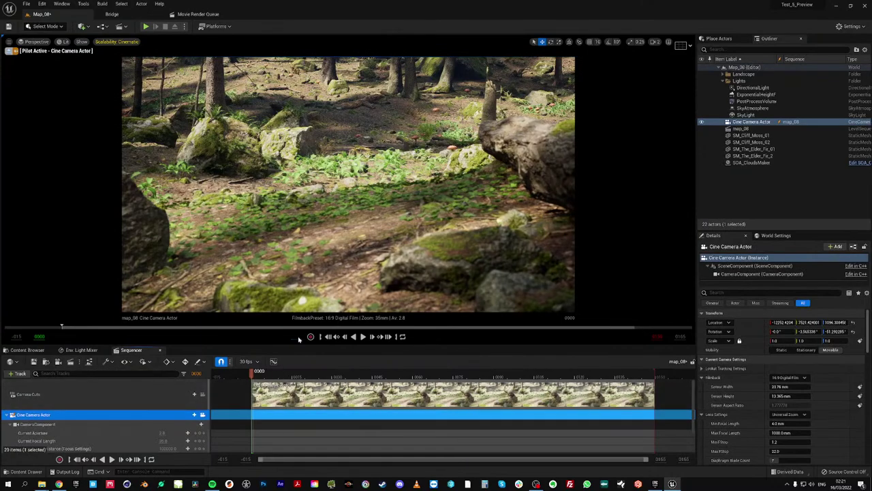
pyautogui.moveTo(347, 186)
pyautogui.mouseDown(button='right')
pyautogui.moveTo(348, 173)
pyautogui.moveTo(360, 176)
pyautogui.mouseUp(button='right')
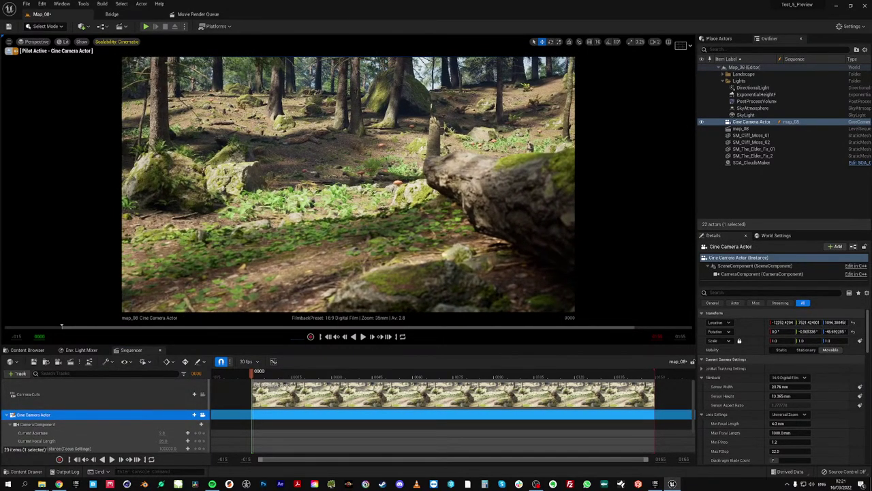
pyautogui.press('s')
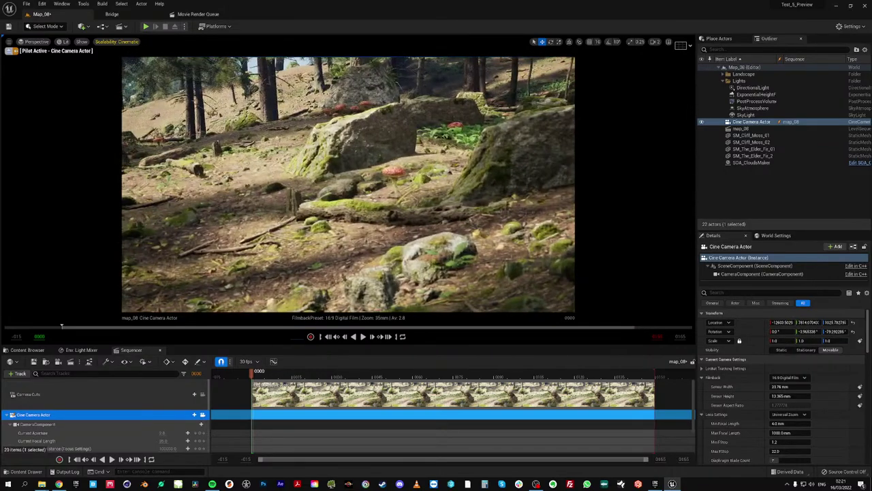
pyautogui.press('w')
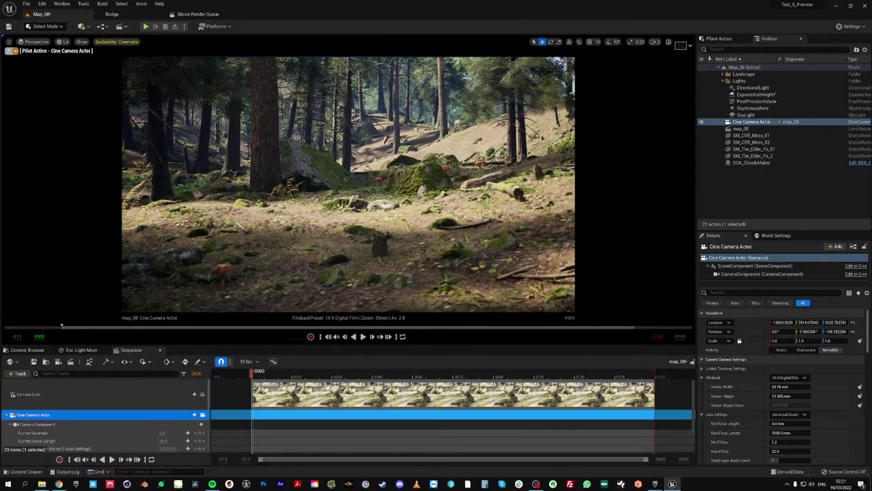
pyautogui.press('w')
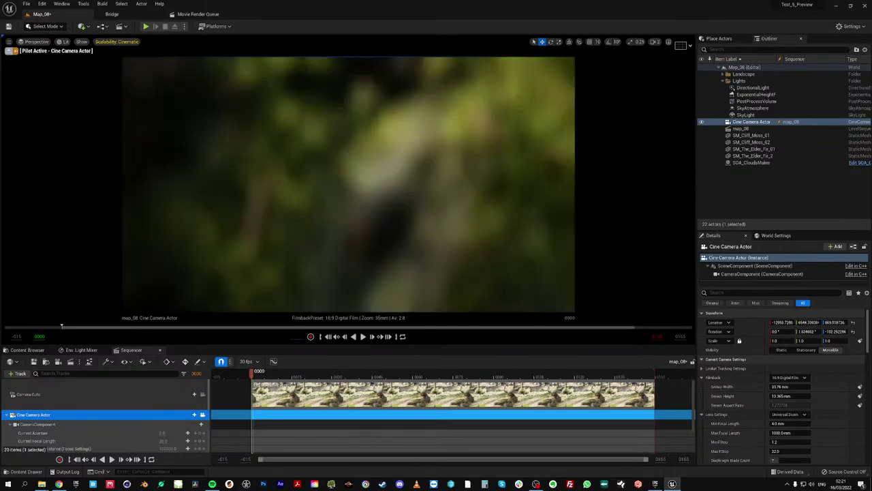
pyautogui.press('s')
pyautogui.press('w')
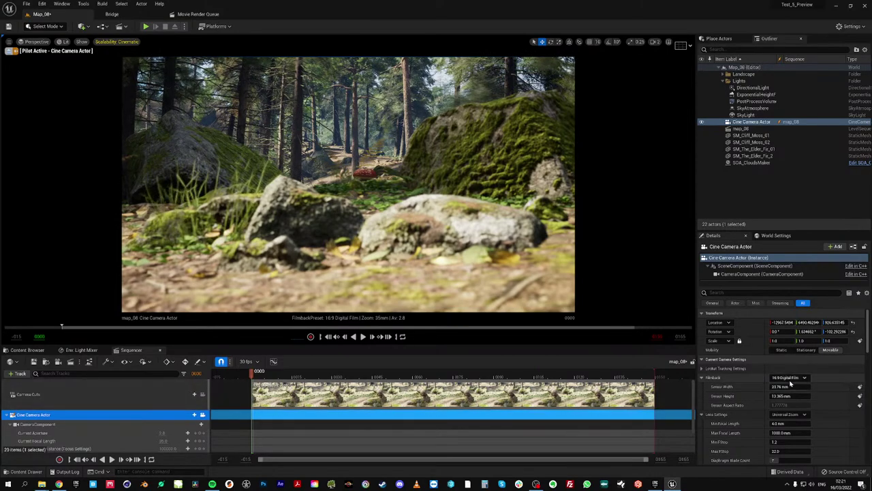
# Widen the cine camera's sensor to about 29.4 mm and set its manual focus distance by sampling the foreground rocks
pyautogui.moveTo(787, 386); pyautogui.dragTo(810, 387)
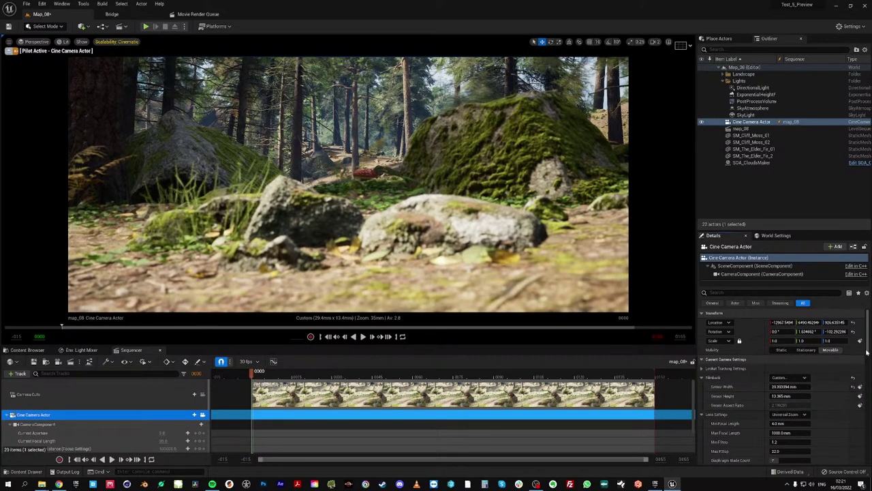
pyautogui.scroll(-2, 868, 339)
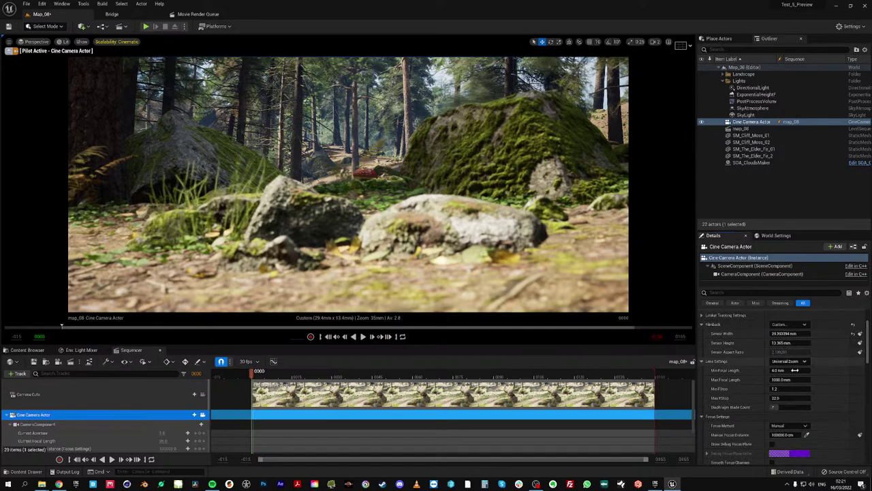
pyautogui.click(808, 435)
pyautogui.click(428, 226)
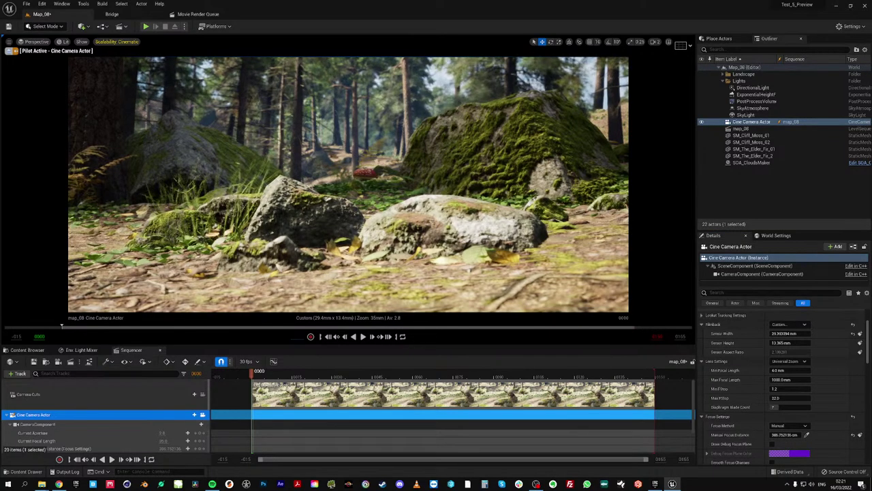
# Reframe the cine camera slightly so the focused rocks sit centrally, with the large mossy boulders and tree trunk behind
pyautogui.press('w')
pyautogui.moveTo(428, 226)
pyautogui.mouseDown(button='right')
pyautogui.moveTo(428, 213)
pyautogui.moveTo(418, 213)
pyautogui.mouseUp(button='right')
pyautogui.press('s')
pyautogui.press('s')
pyautogui.scroll(3, 348, 184)
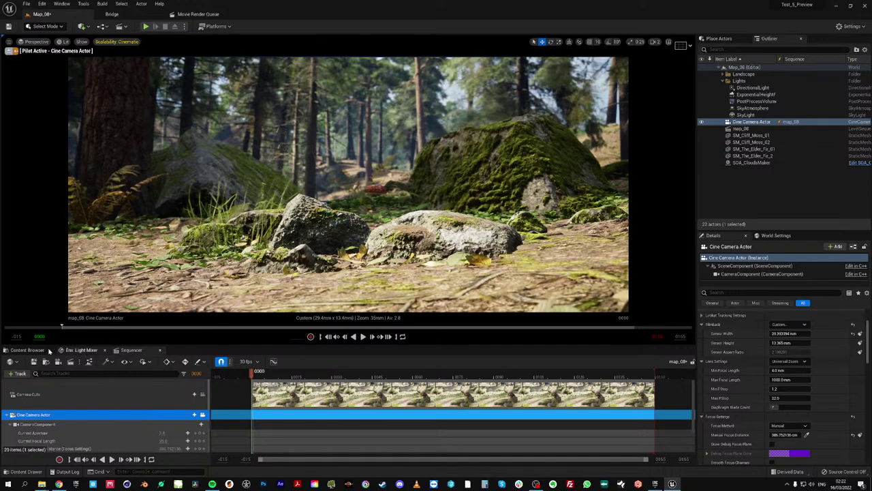
# Switch to Landscape mode, reduce the brush size, and paint the MudLeaves layer over the ground around the foreground rocks
pyautogui.click(41, 27)
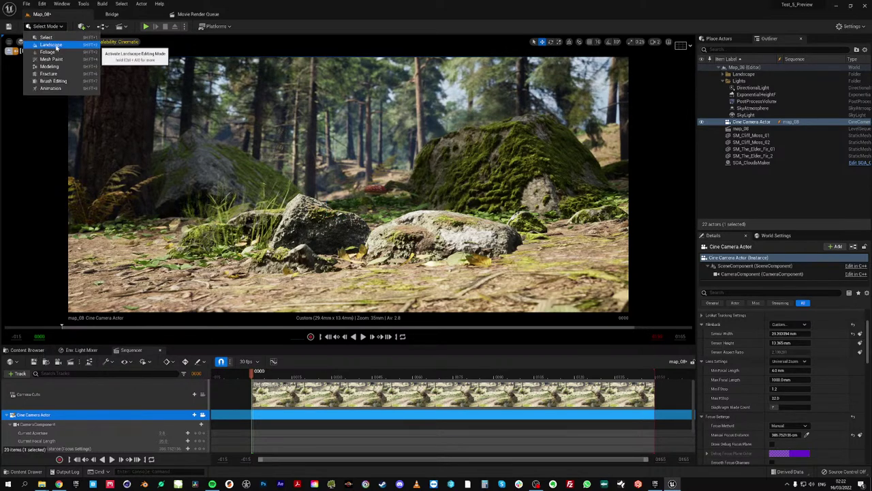
pyautogui.click(54, 46)
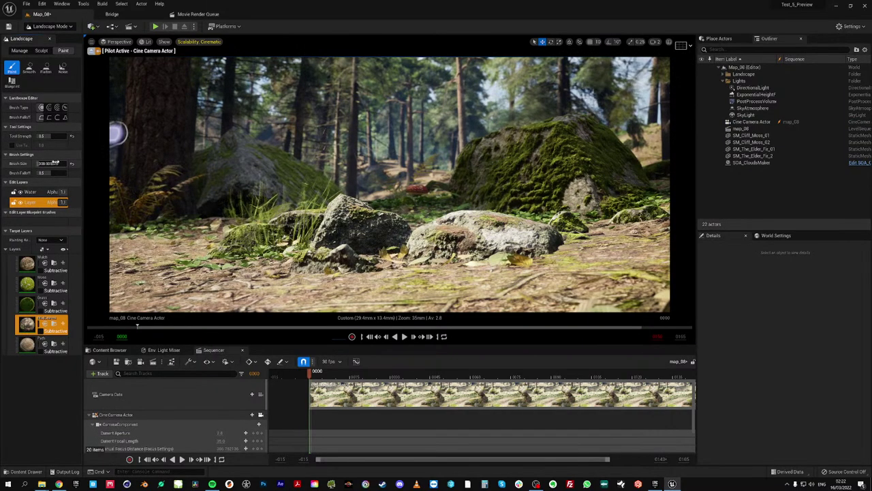
pyautogui.moveTo(55, 163); pyautogui.dragTo(48, 163)
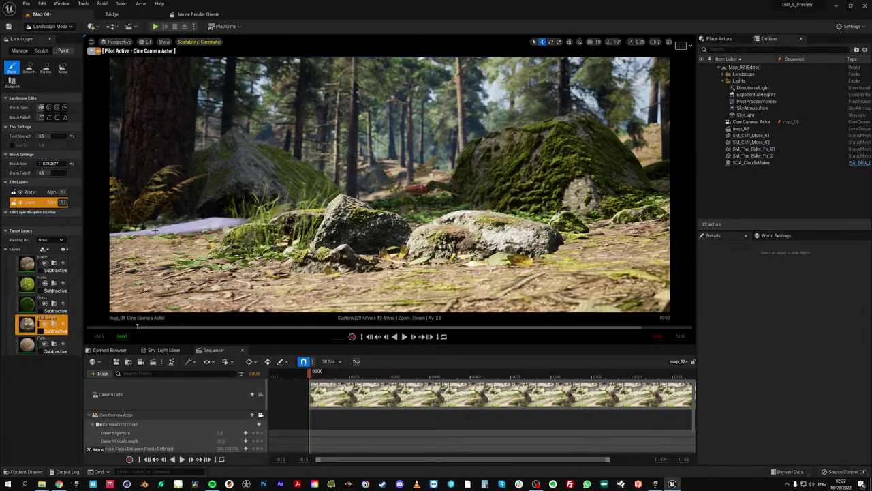
pyautogui.moveTo(169, 222)
pyautogui.mouseDown()
pyautogui.moveTo(162, 275)
pyautogui.moveTo(163, 224)
pyautogui.moveTo(204, 281)
pyautogui.mouseUp()
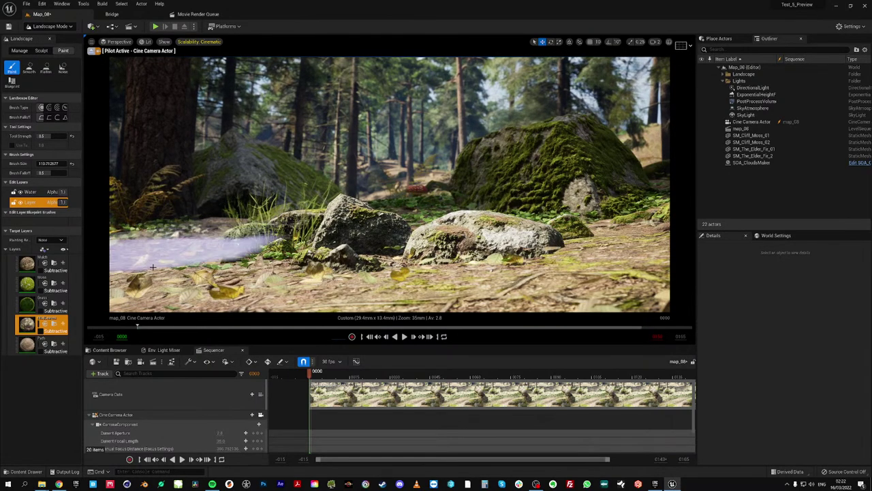
pyautogui.moveTo(153, 267); pyautogui.dragTo(150, 278)
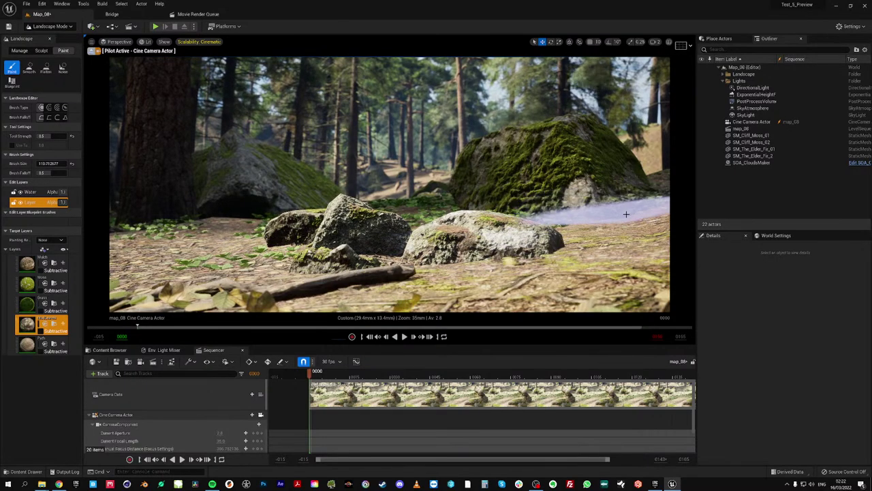
pyautogui.moveTo(630, 235)
pyautogui.mouseDown()
pyautogui.moveTo(591, 288)
pyautogui.moveTo(632, 201)
pyautogui.moveTo(588, 283)
pyautogui.mouseUp()
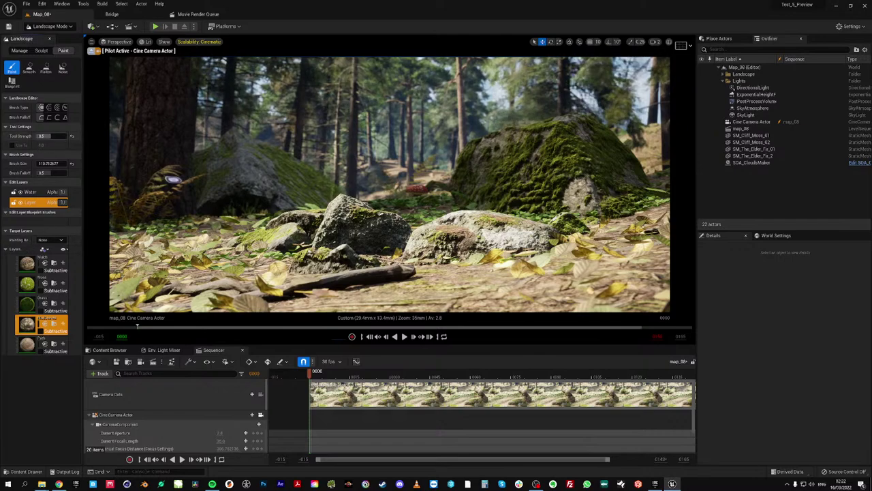
pyautogui.moveTo(194, 233)
pyautogui.mouseDown()
pyautogui.moveTo(211, 235)
pyautogui.moveTo(199, 228)
pyautogui.mouseUp()
pyautogui.moveTo(266, 232)
pyautogui.mouseDown()
pyautogui.moveTo(164, 296)
pyautogui.moveTo(218, 256)
pyautogui.moveTo(191, 307)
pyautogui.moveTo(204, 235)
pyautogui.moveTo(522, 293)
pyautogui.moveTo(312, 292)
pyautogui.moveTo(603, 223)
pyautogui.moveTo(600, 194)
pyautogui.moveTo(518, 239)
pyautogui.moveTo(375, 213)
pyautogui.moveTo(600, 199)
pyautogui.mouseUp()
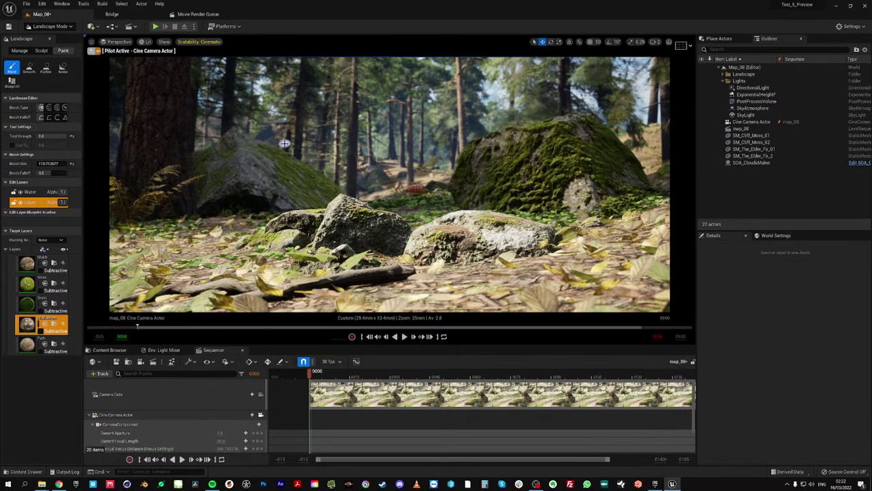
# Paint the Moss layer over the ground beside and in front of the rocks, undoing and redoing the last stroke
pyautogui.click(28, 282)
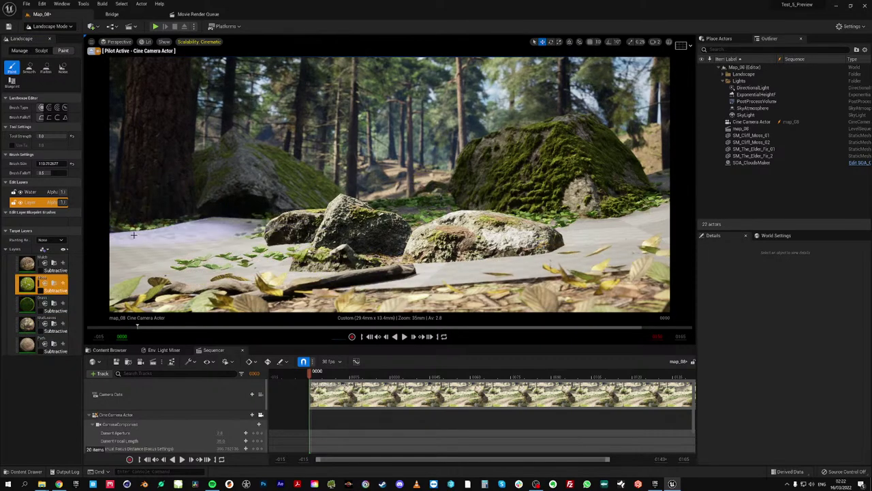
pyautogui.moveTo(218, 240); pyautogui.dragTo(187, 233)
pyautogui.moveTo(619, 211)
pyautogui.mouseDown()
pyautogui.moveTo(653, 241)
pyautogui.moveTo(640, 196)
pyautogui.moveTo(644, 235)
pyautogui.moveTo(648, 175)
pyautogui.mouseUp()
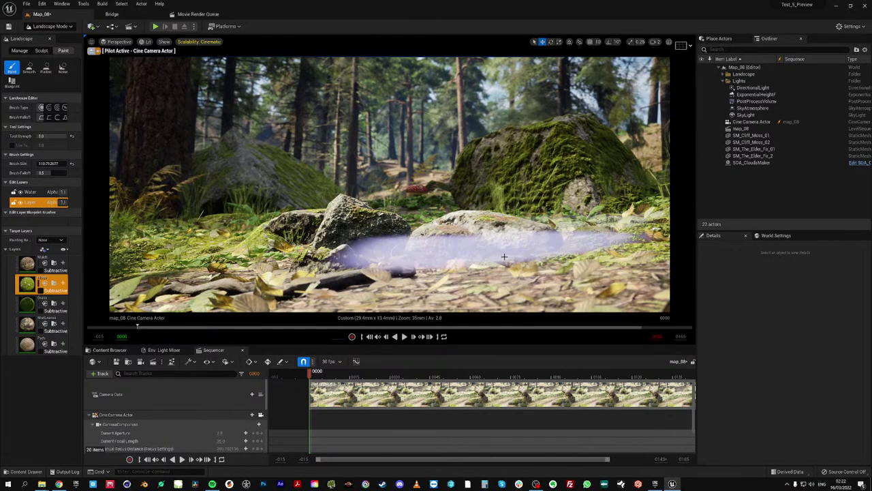
pyautogui.moveTo(505, 257)
pyautogui.mouseDown()
pyautogui.moveTo(584, 272)
pyautogui.moveTo(195, 243)
pyautogui.moveTo(599, 279)
pyautogui.mouseUp()
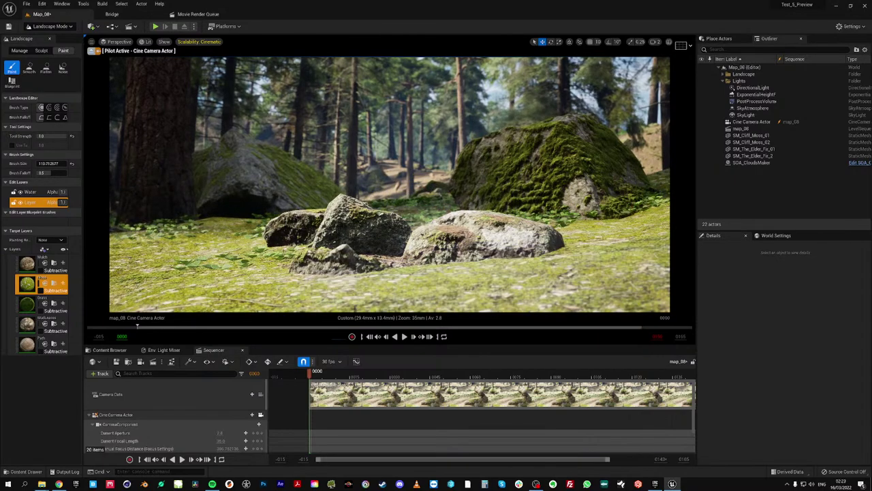
pyautogui.hotkey('ctrl', 'z')
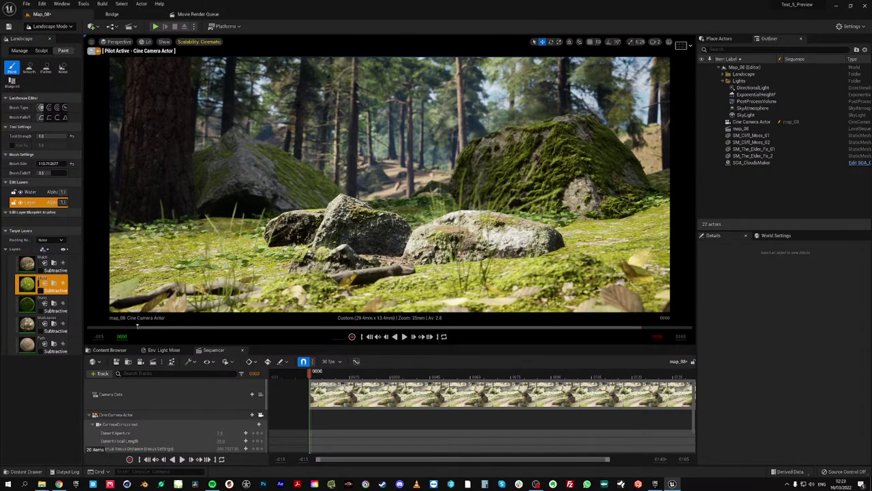
pyautogui.hotkey('ctrl', 'y')
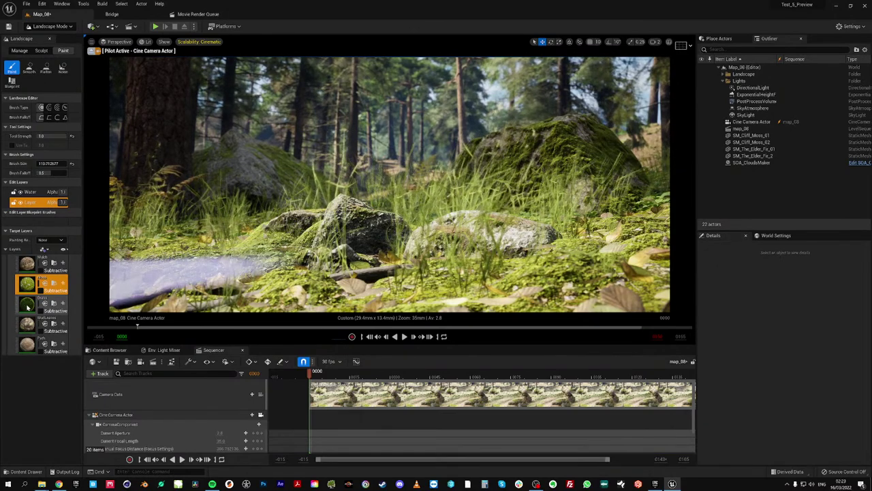
# Paint the Mulch layer behind, between and in front of the rocks to clear the grass and moss from the shot's centre
pyautogui.click(27, 263)
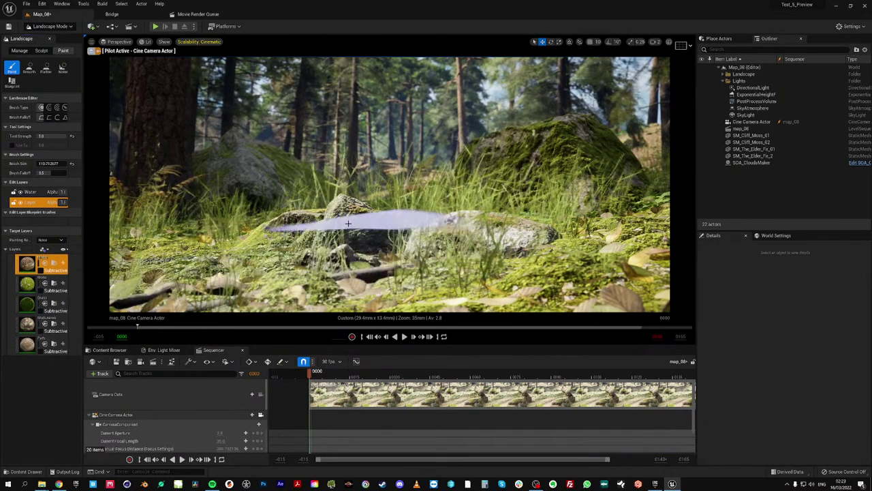
pyautogui.moveTo(348, 222); pyautogui.dragTo(441, 231)
pyautogui.moveTo(363, 251)
pyautogui.mouseDown()
pyautogui.moveTo(401, 217)
pyautogui.moveTo(350, 240)
pyautogui.moveTo(361, 205)
pyautogui.mouseUp()
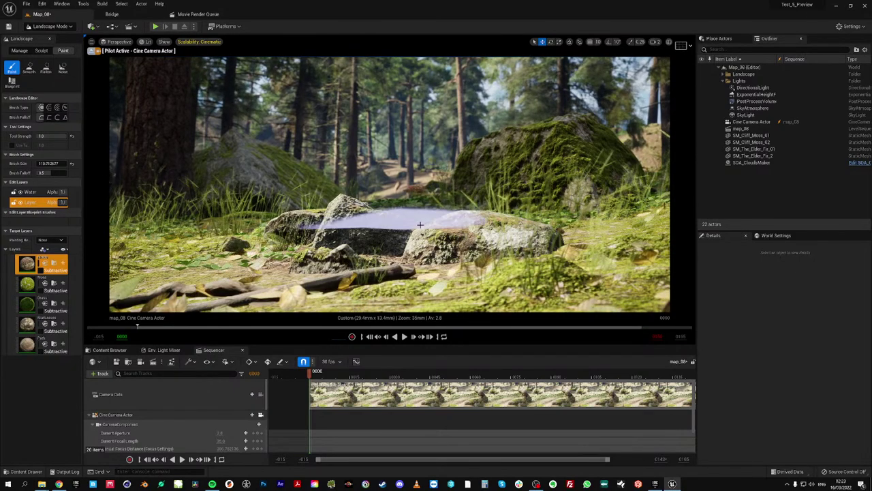
pyautogui.moveTo(420, 224)
pyautogui.mouseDown()
pyautogui.moveTo(477, 269)
pyautogui.moveTo(436, 281)
pyautogui.moveTo(473, 201)
pyautogui.moveTo(440, 203)
pyautogui.mouseUp()
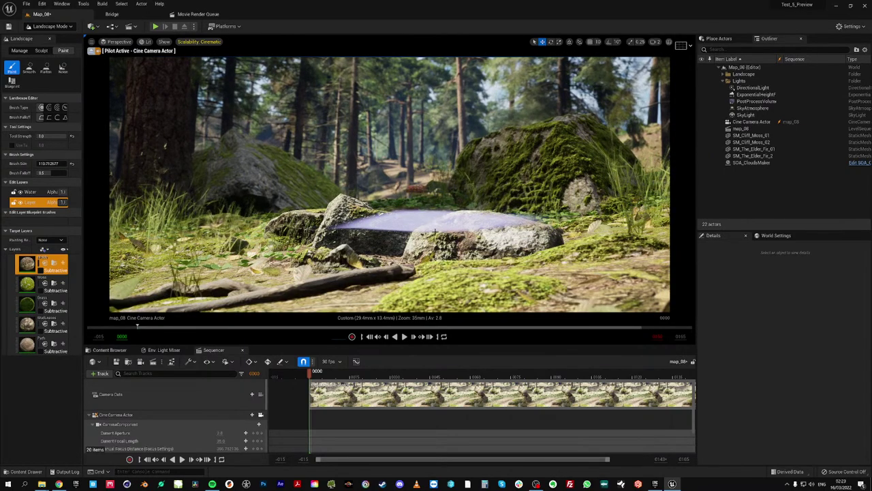
pyautogui.moveTo(409, 263)
pyautogui.mouseDown()
pyautogui.moveTo(362, 271)
pyautogui.moveTo(487, 269)
pyautogui.moveTo(411, 231)
pyautogui.mouseUp()
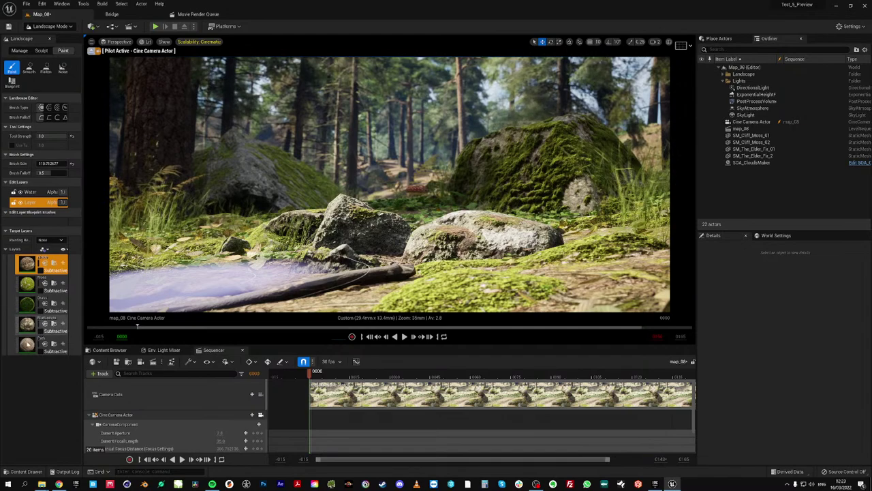
pyautogui.moveTo(423, 284); pyautogui.dragTo(453, 202)
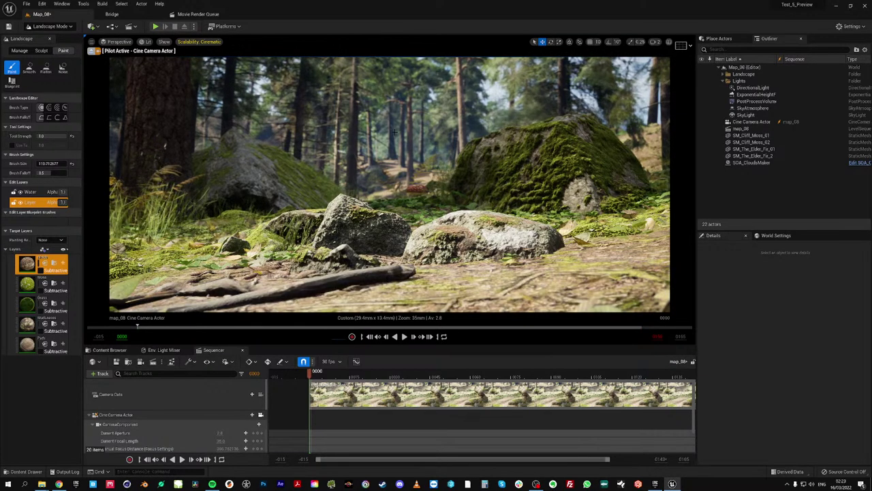
# Pilot the cine camera away from the rocks to a low close-up of the red mushrooms on the shaded ground
pyautogui.moveTo(390, 184); pyautogui.dragTo(402, 151, button='right')
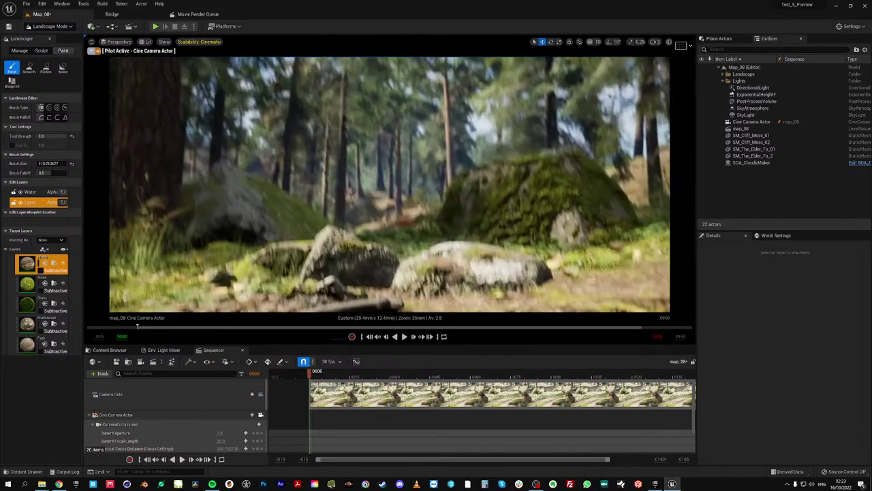
pyautogui.press('s')
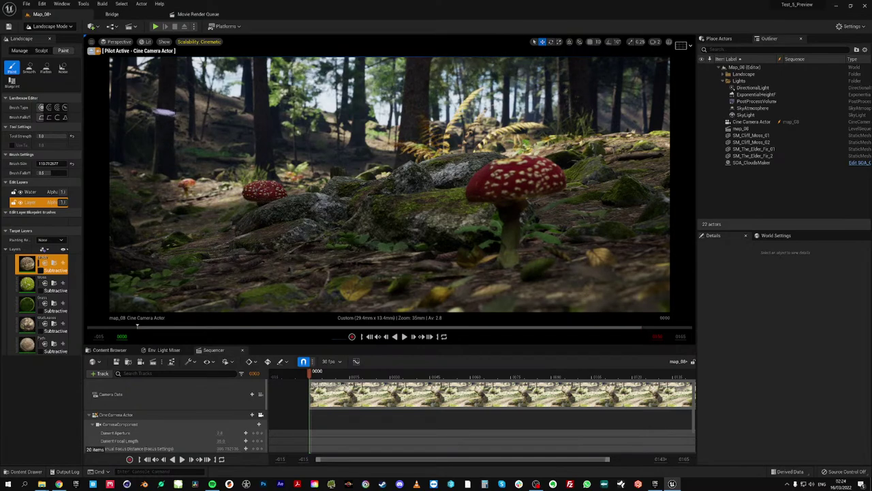
# Paint the Moss layer over the ground beside the rocks and around the small background mushroom
pyautogui.click(27, 283)
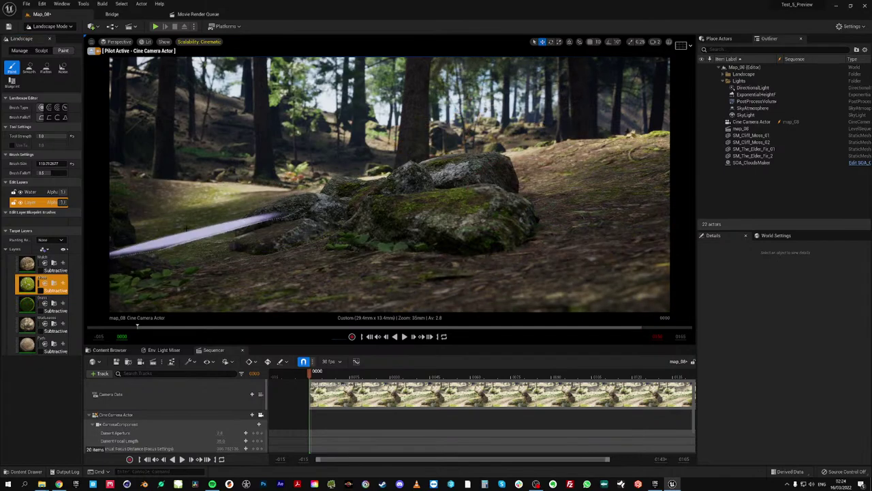
pyautogui.moveTo(200, 190); pyautogui.dragTo(259, 135)
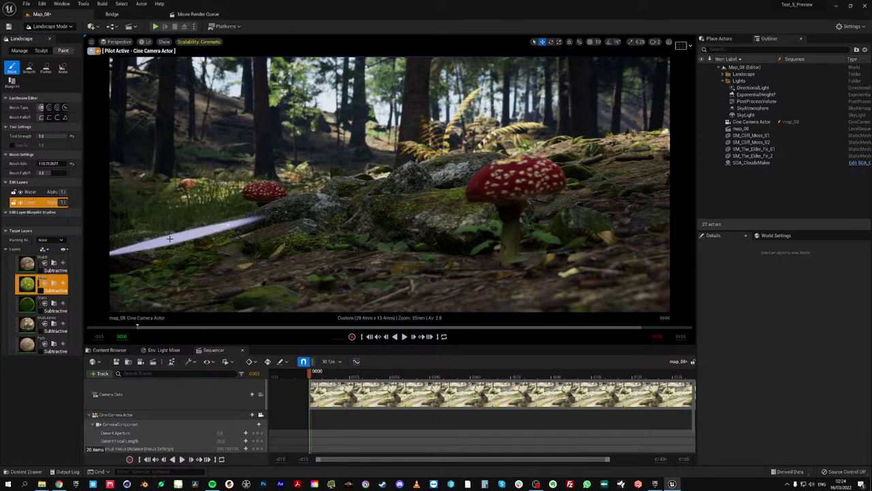
pyautogui.moveTo(169, 242)
pyautogui.mouseDown()
pyautogui.moveTo(162, 228)
pyautogui.moveTo(176, 257)
pyautogui.moveTo(157, 230)
pyautogui.moveTo(192, 238)
pyautogui.moveTo(193, 222)
pyautogui.mouseUp()
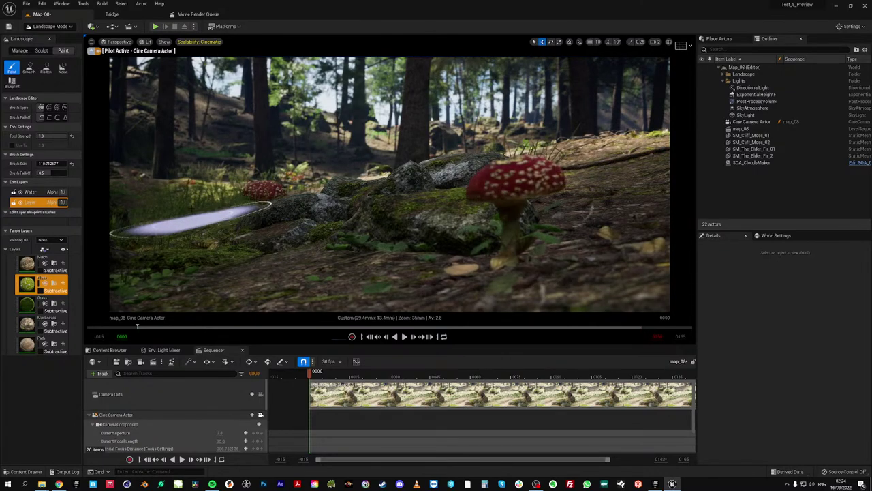
# Paint the Mulch layer over the mossy ground next to the rocks to thin out the grass there
pyautogui.click(36, 262)
pyautogui.scroll(5, 169, 227)
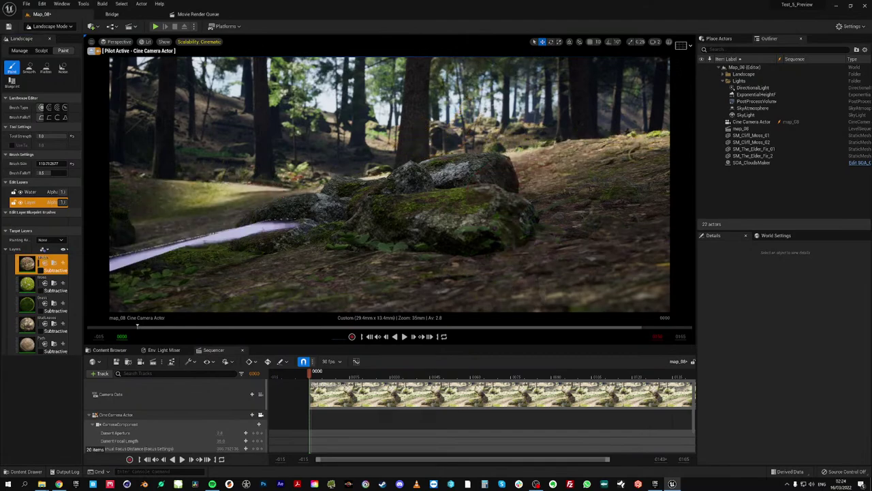
pyautogui.scroll(-5, 172, 133)
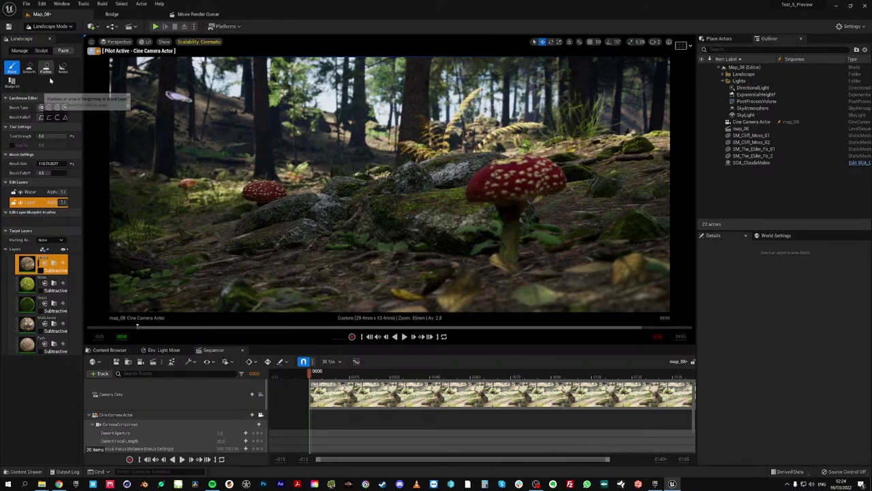
# Return to Selection mode and set the Cine Camera Actor's manual focus distance to about 212.8 cm, focusing on the large mushroom
pyautogui.click(49, 26)
pyautogui.click(46, 38)
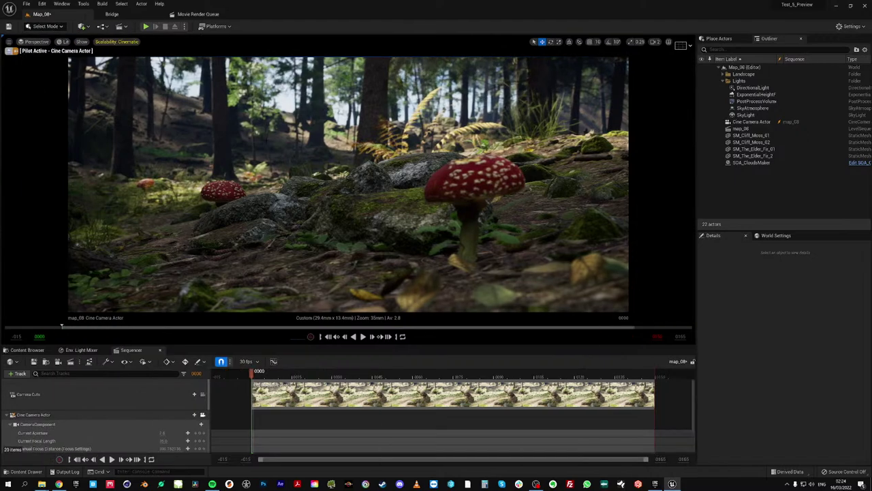
pyautogui.click(161, 416)
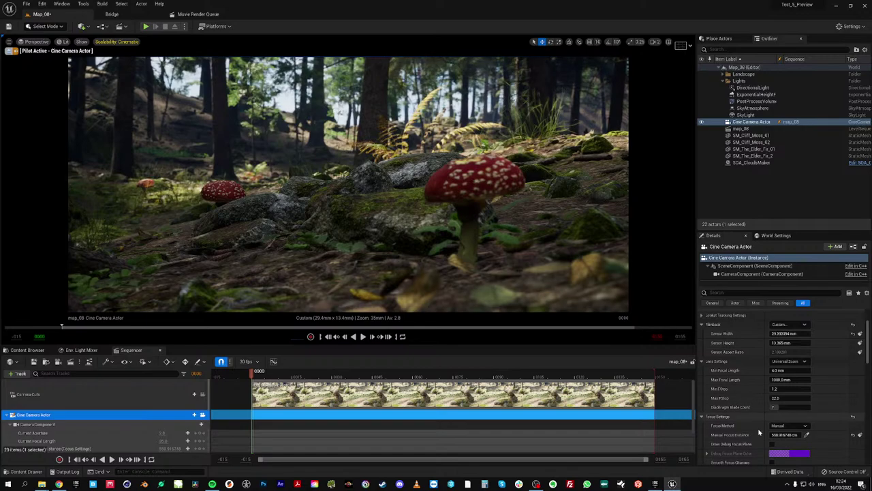
pyautogui.click(772, 443)
pyautogui.moveTo(803, 434); pyautogui.dragTo(759, 434)
pyautogui.click(773, 445)
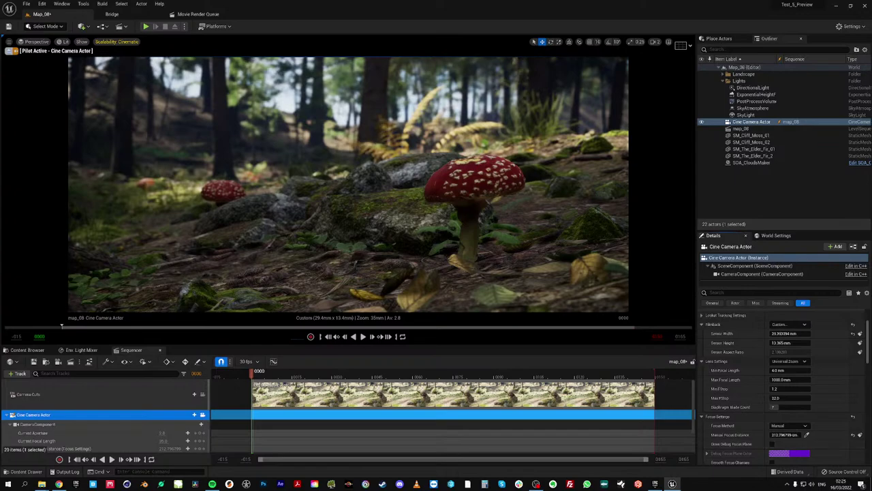
# Lower the camera speed to 1, pilot the cine camera to frame the mossy tree trunk with the mushrooms, and hide the selection outlines
pyautogui.rightClick(490, 208)
pyautogui.click(654, 42)
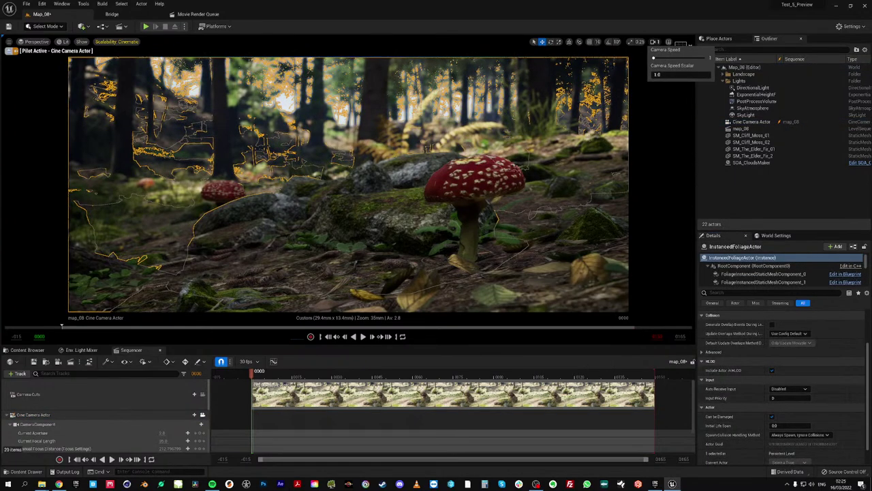
pyautogui.press('w')
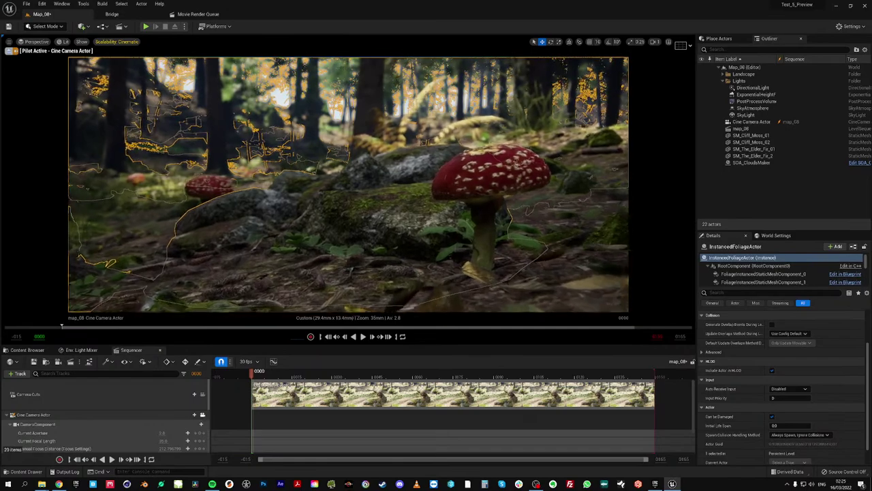
pyautogui.moveTo(348, 184); pyautogui.dragTo(348, 184, button='right')
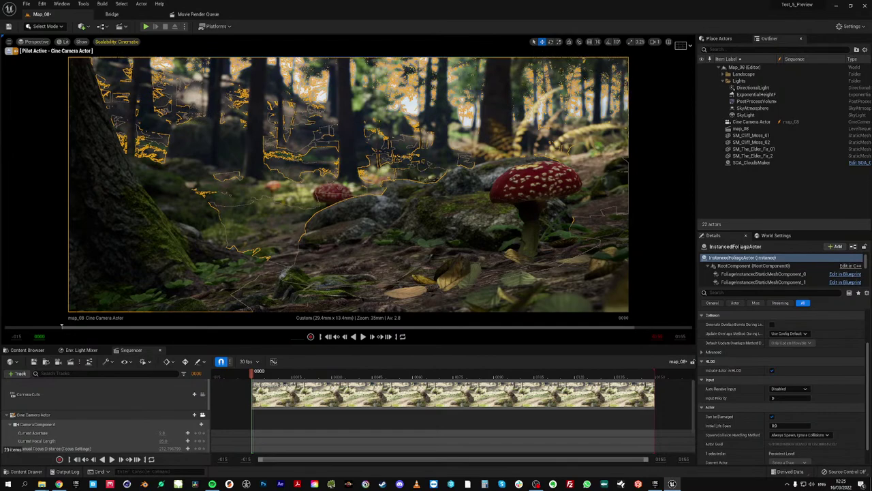
pyautogui.press('g')
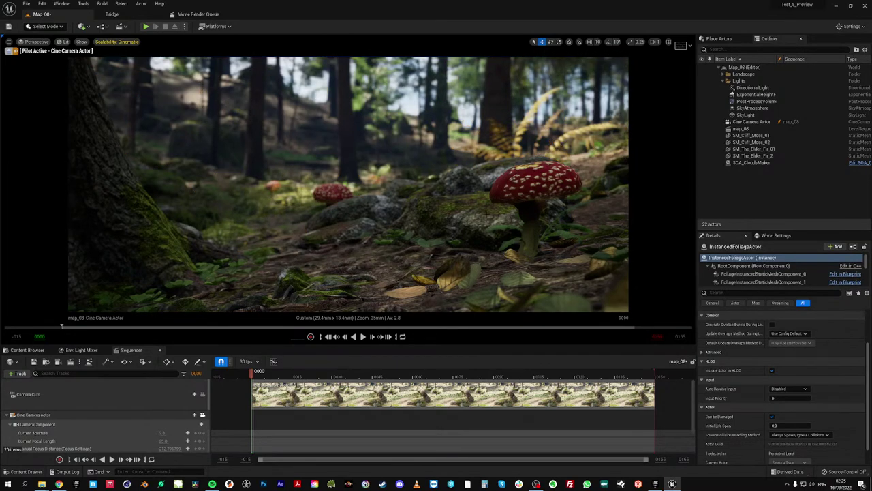
# Select the DirectionalLight and reframe the cine camera slightly farther back and higher above the large mushroom
pyautogui.click(754, 88)
pyautogui.moveTo(867, 326); pyautogui.dragTo(864, 311)
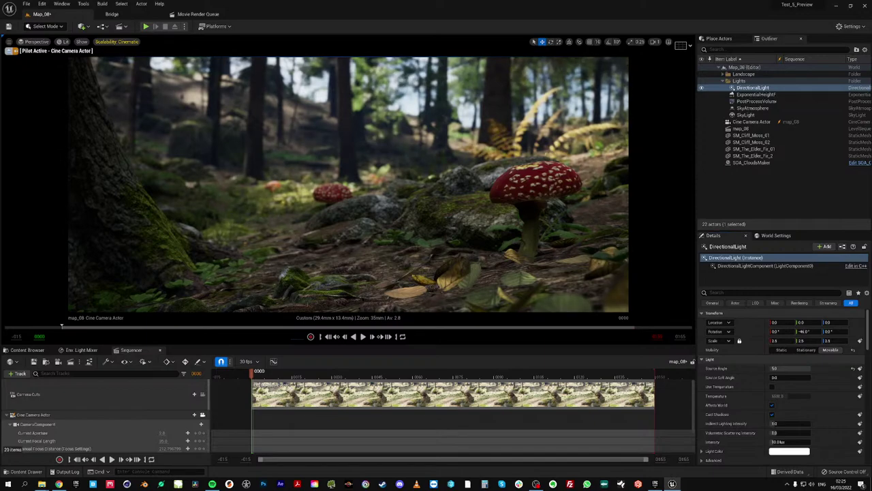
pyautogui.moveTo(348, 184); pyautogui.dragTo(342, 183, button='right')
pyautogui.press('s')
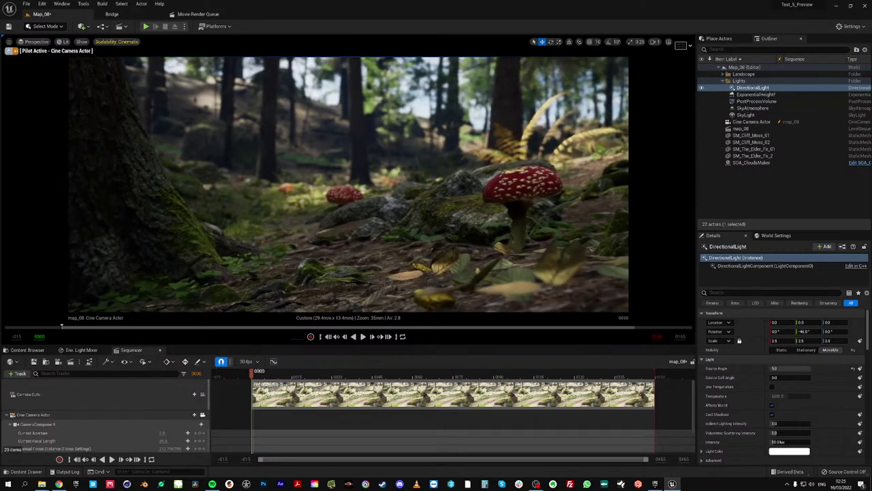
pyautogui.press('e')
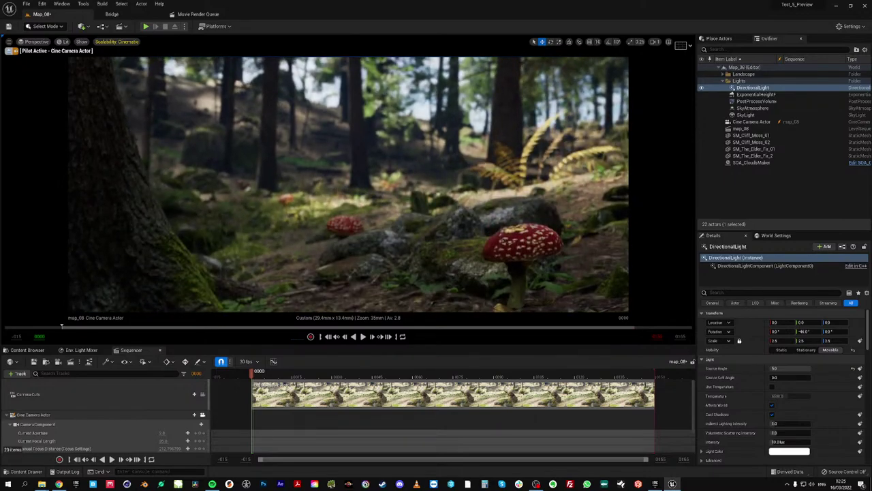
pyautogui.moveTo(349, 184)
pyautogui.mouseDown(button='right')
pyautogui.moveTo(347, 193)
pyautogui.moveTo(283, 184)
pyautogui.moveTo(282, 194)
pyautogui.moveTo(344, 199)
pyautogui.mouseUp(button='right')
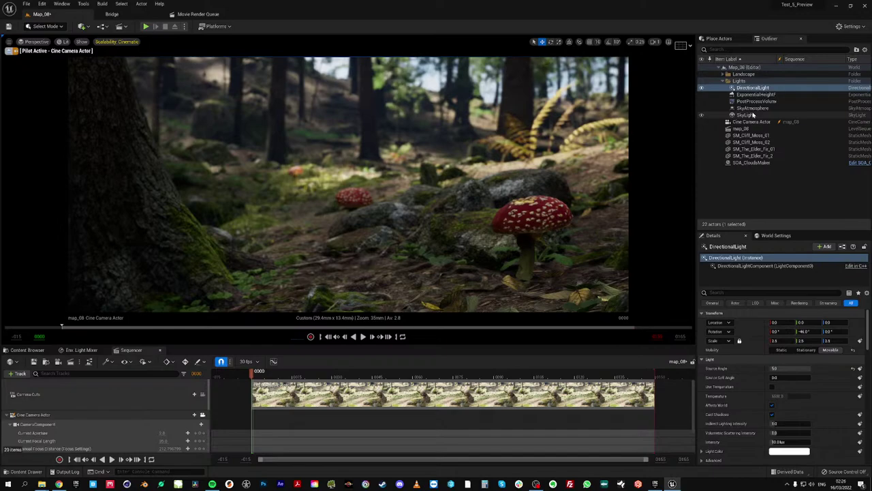
# Move the SOA_CloudsMaker actor into the Lights folder
pyautogui.click(750, 164)
pyautogui.moveTo(749, 164); pyautogui.dragTo(741, 81)
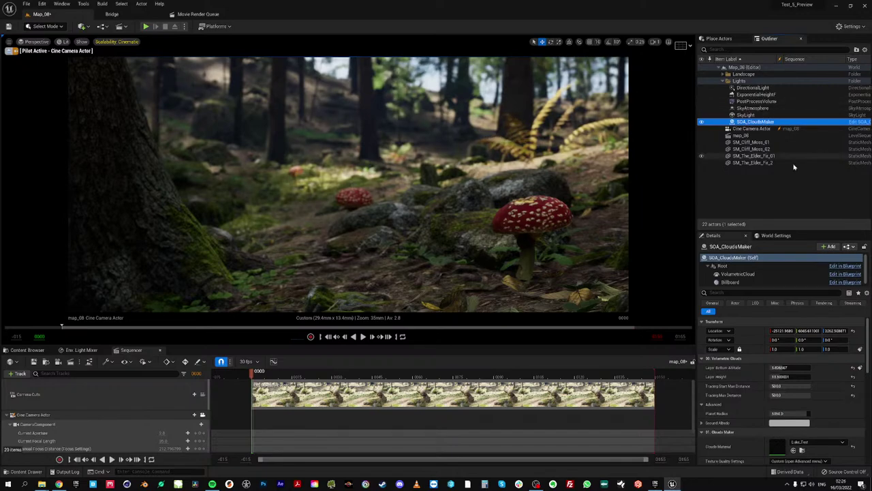
# Rotate the DirectionalLight to a pitch of about 242.6° and adjust its yaw so sunlight falls on the large mushroom and foreground ground
pyautogui.click(755, 88)
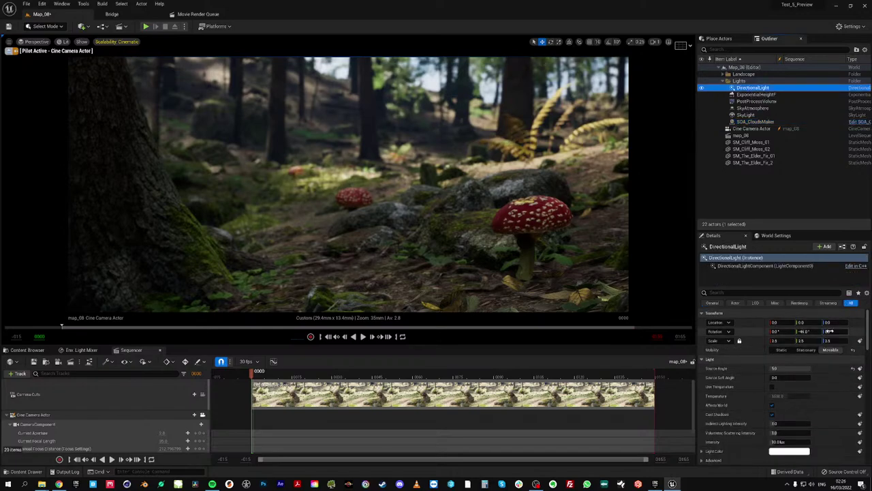
pyautogui.moveTo(829, 331); pyautogui.dragTo(859, 331)
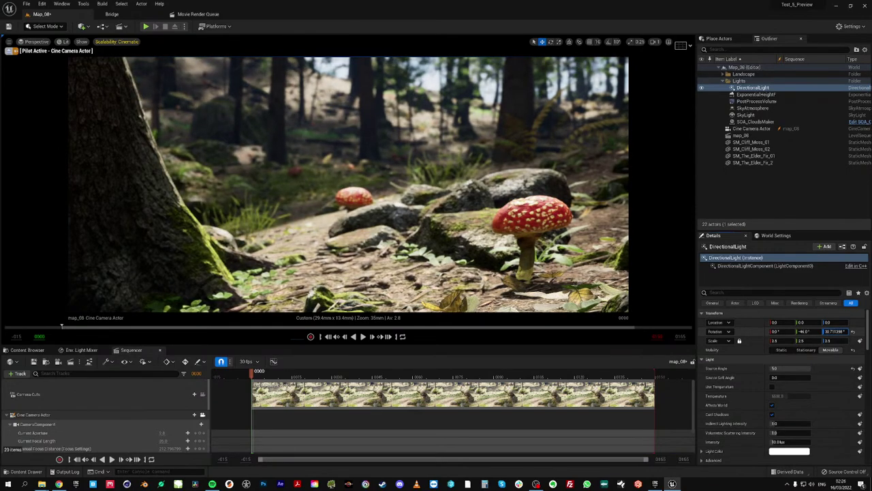
pyautogui.click(831, 331)
pyautogui.write('0')
pyautogui.press('Return')
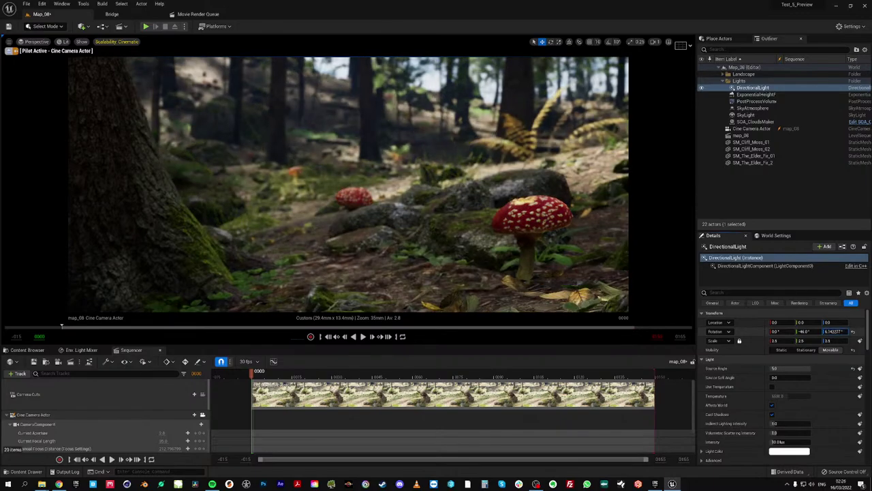
pyautogui.moveTo(831, 331)
pyautogui.mouseDown()
pyautogui.moveTo(868, 331)
pyautogui.moveTo(838, 332)
pyautogui.moveTo(848, 331)
pyautogui.mouseUp()
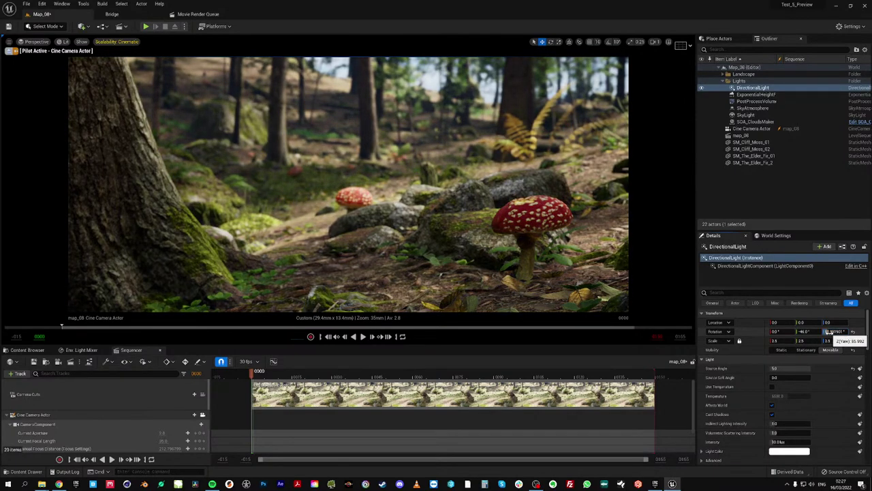
pyautogui.click(833, 332)
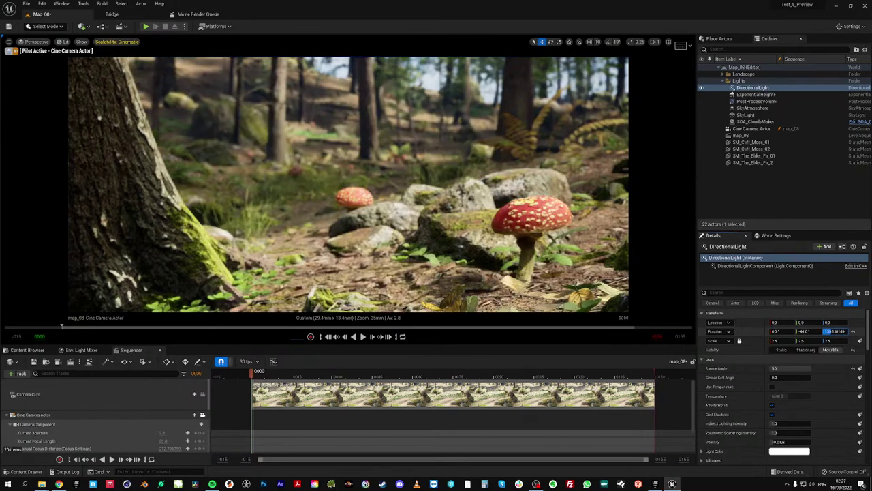
pyautogui.click(833, 331)
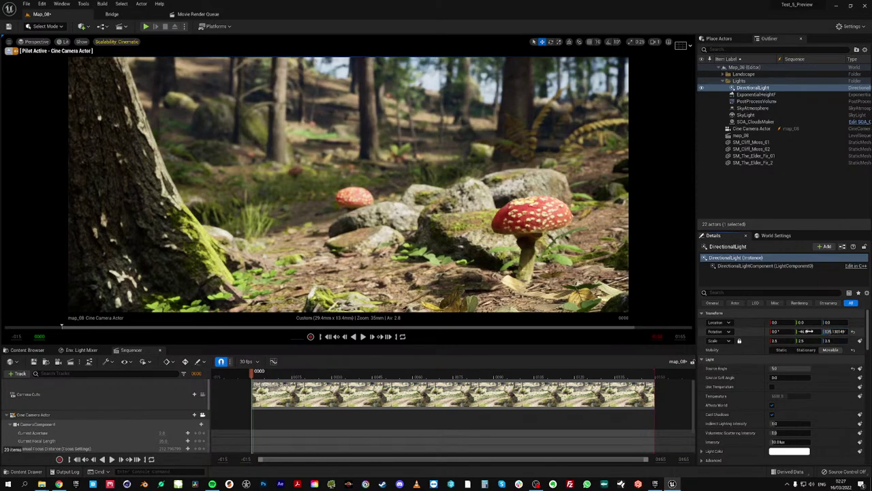
pyautogui.moveTo(807, 331); pyautogui.dragTo(867, 331)
pyautogui.moveTo(835, 331)
pyautogui.mouseDown()
pyautogui.moveTo(863, 331)
pyautogui.moveTo(835, 331)
pyautogui.mouseUp()
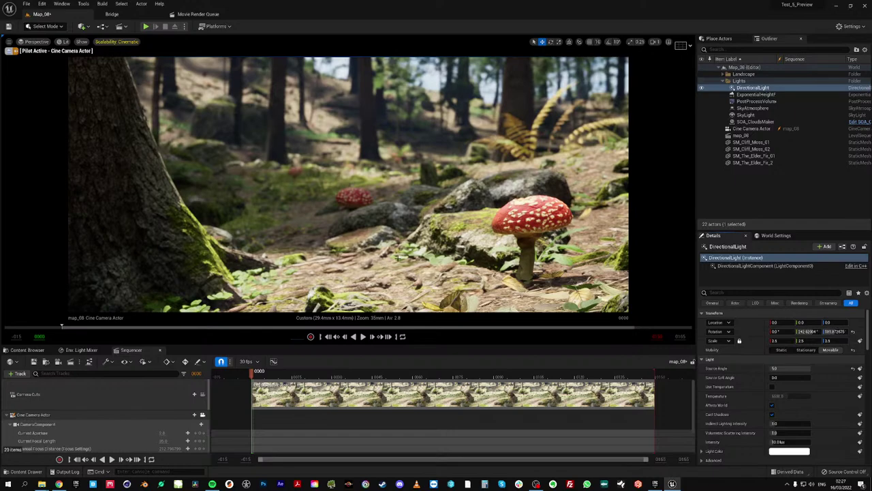
# Set the PostProcessVolume's vignette intensity to about 0.74
pyautogui.click(757, 101)
pyautogui.scroll(-6, 750, 382)
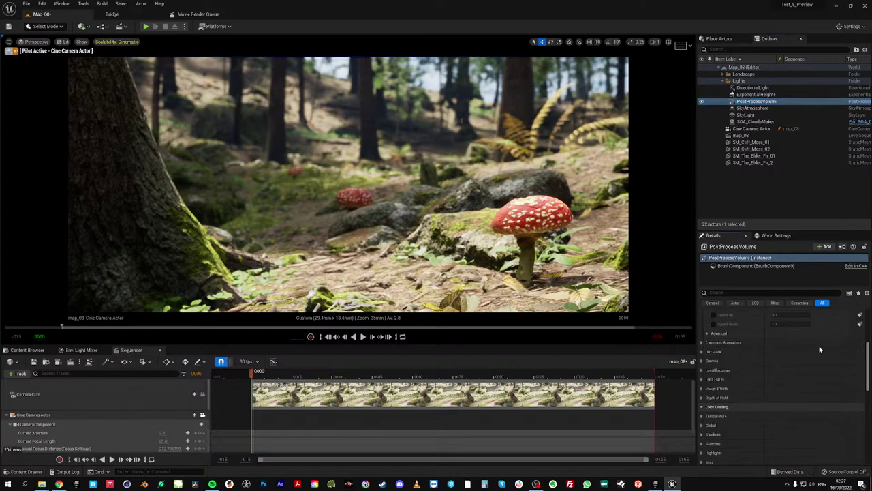
pyautogui.click(714, 388)
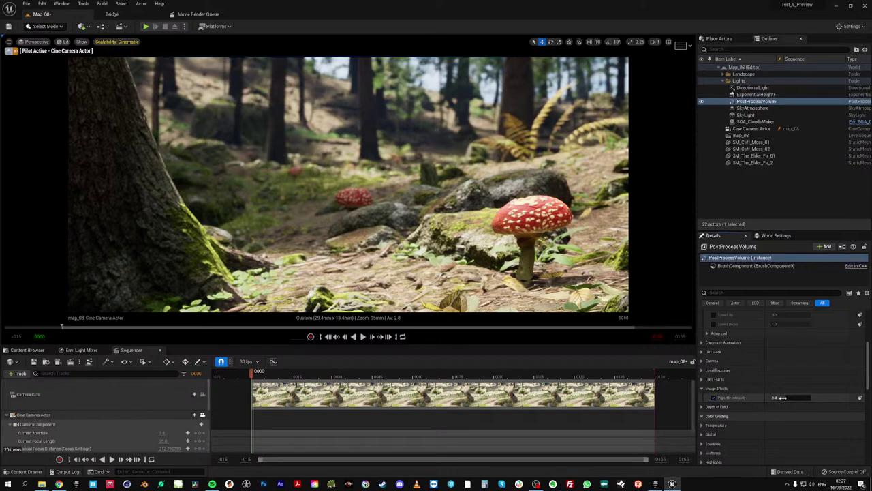
pyautogui.moveTo(783, 397)
pyautogui.mouseDown()
pyautogui.moveTo(807, 398)
pyautogui.moveTo(800, 398)
pyautogui.mouseUp()
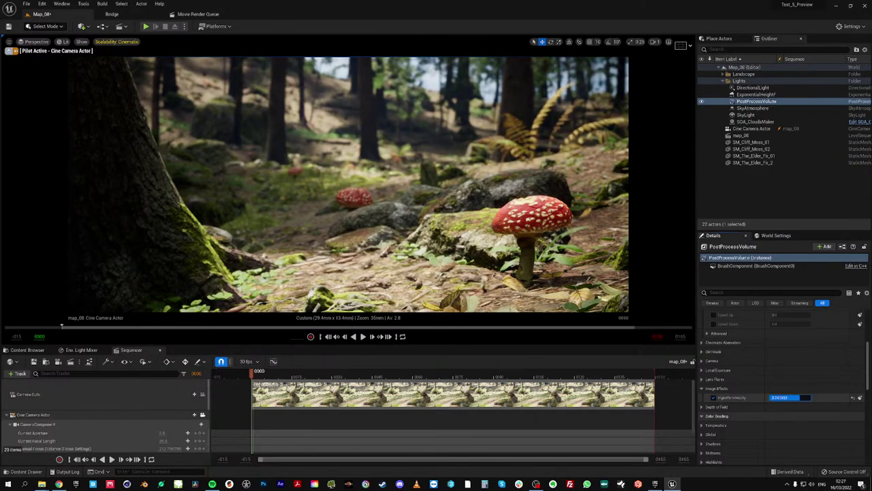
pyautogui.click(702, 388)
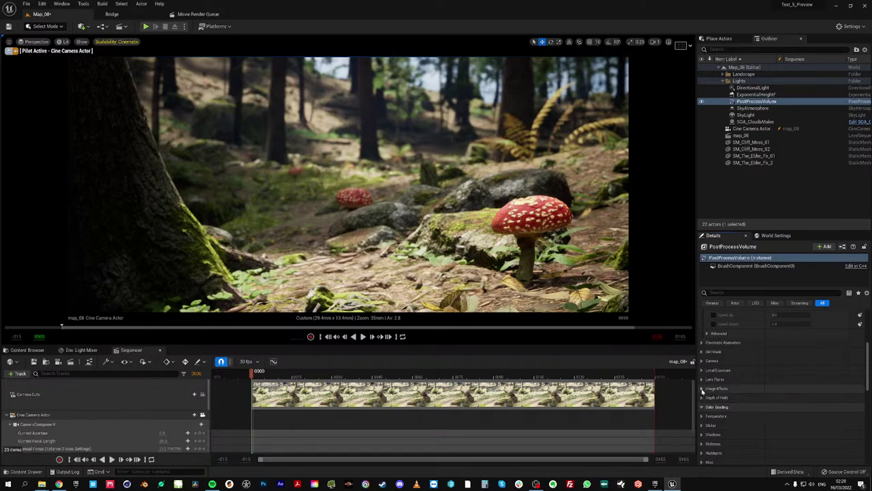
# Enable the PostProcessVolume's dirt mask settings and assign the TEX_MW_PostDirt texture as the dirt mask
pyautogui.click(703, 352)
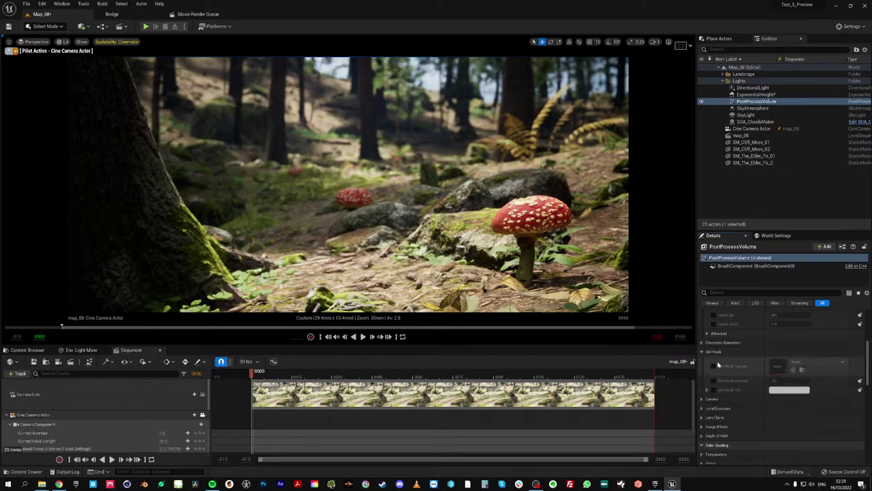
pyautogui.click(806, 362)
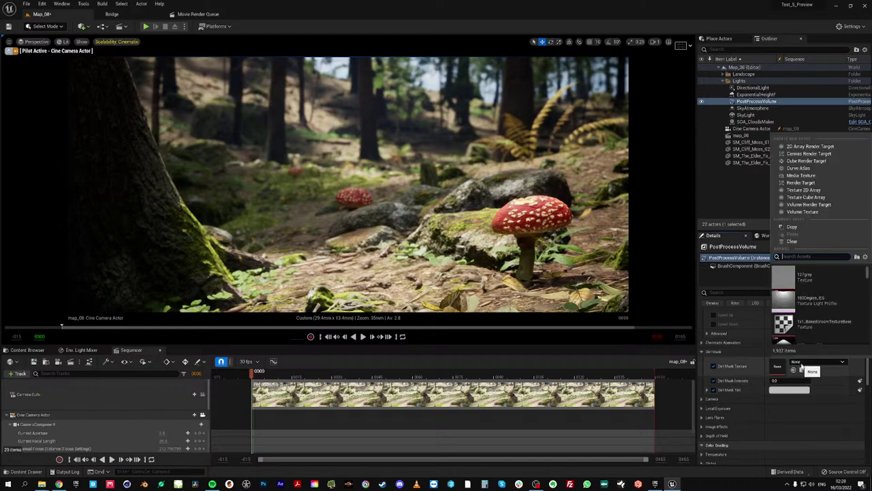
pyautogui.write('dirt')
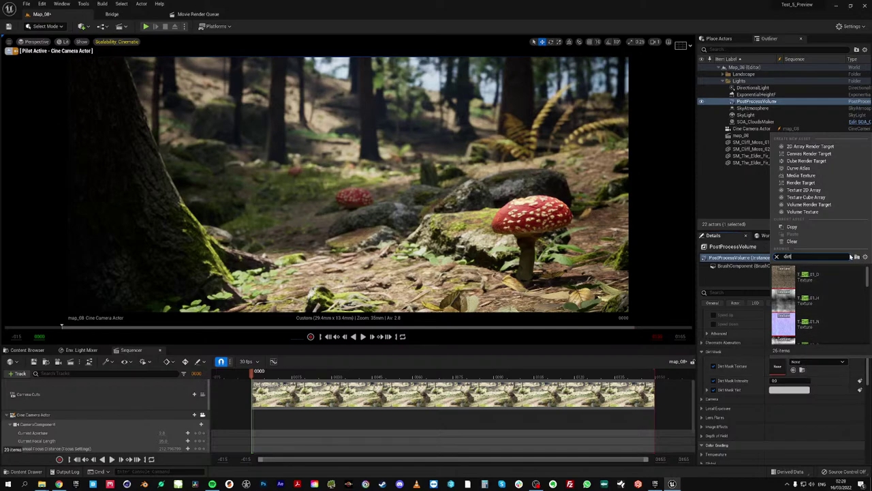
pyautogui.scroll(-6, 821, 316)
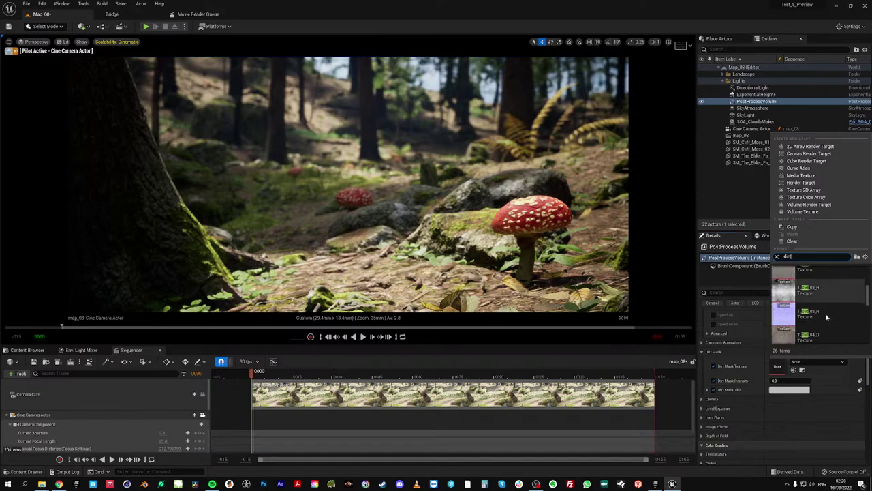
pyautogui.scroll(-5, 827, 317)
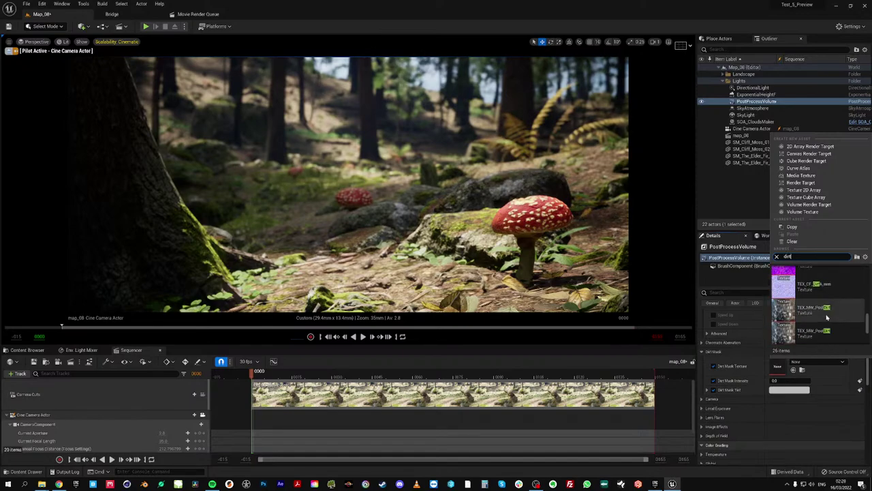
pyautogui.scroll(1, 786, 291)
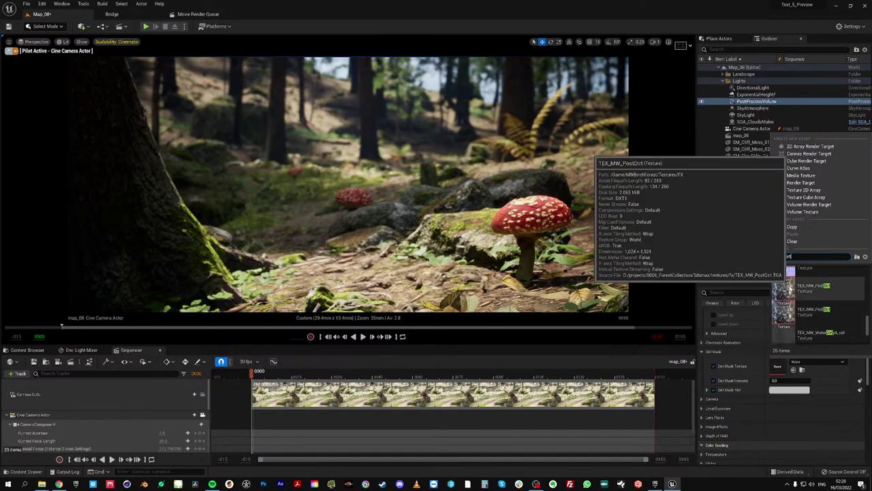
pyautogui.click(785, 290)
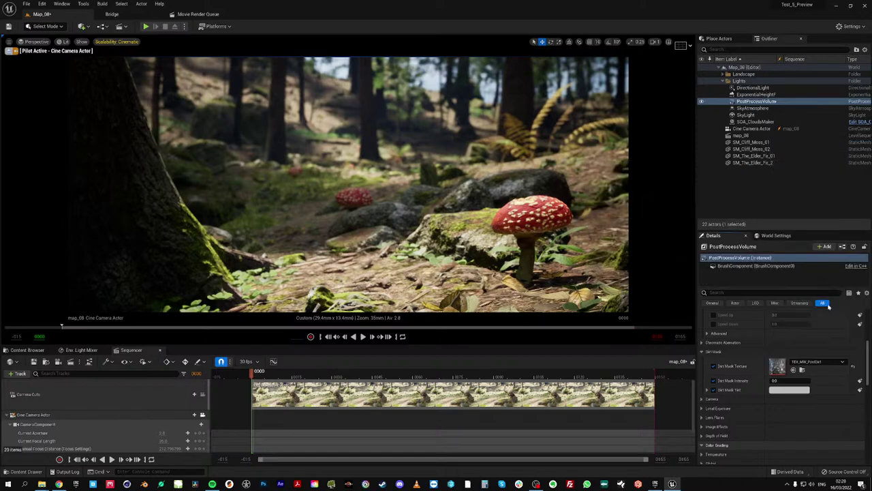
# Try a dirt mask intensity of 20 on the PostProcessVolume, and settle on an intensity of 1
pyautogui.click(785, 381)
pyautogui.write('20')
pyautogui.press('Return')
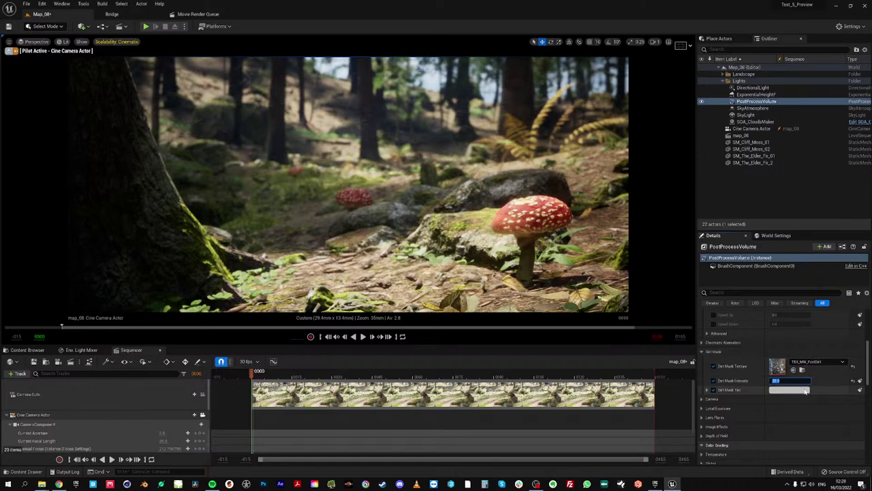
pyautogui.write('1')
pyautogui.press('Return')
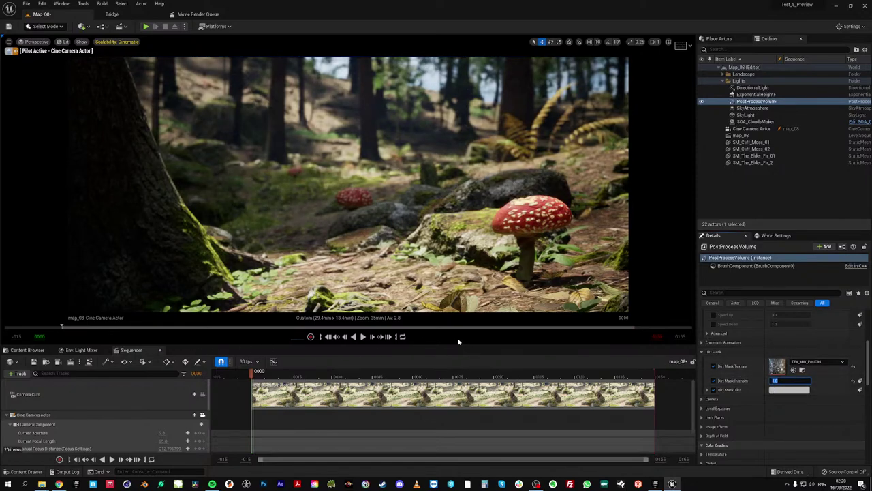
# Raise the SkyAtmosphere's Mie scattering scale to about 0.136, reset it to its default and adjust it again for light haze
pyautogui.click(748, 115)
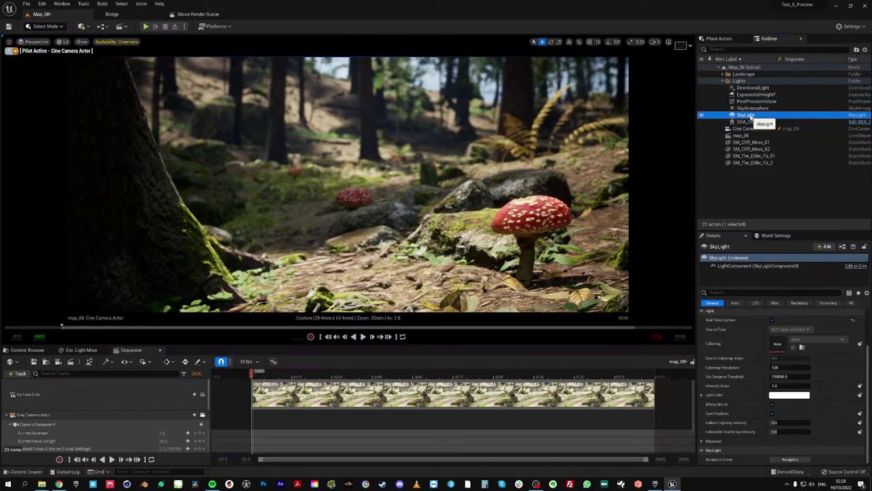
pyautogui.click(750, 108)
pyautogui.scroll(-5, 845, 365)
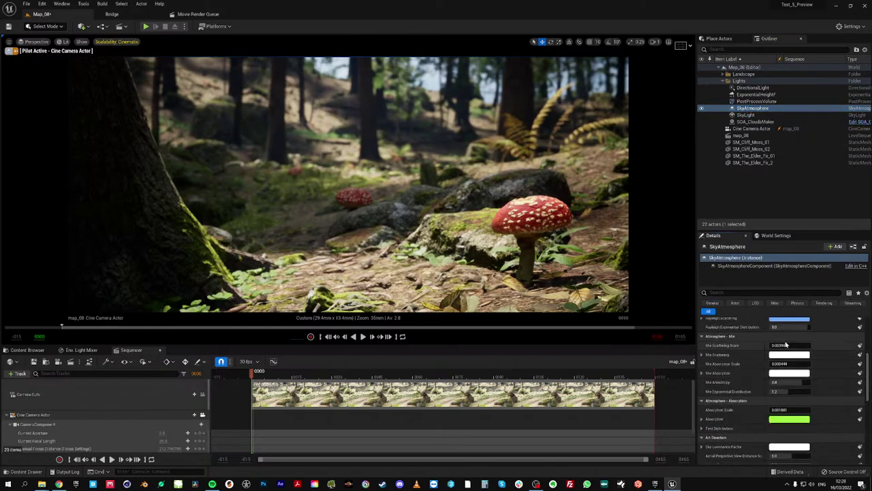
pyautogui.moveTo(786, 345)
pyautogui.mouseDown()
pyautogui.moveTo(796, 346)
pyautogui.moveTo(773, 345)
pyautogui.mouseUp()
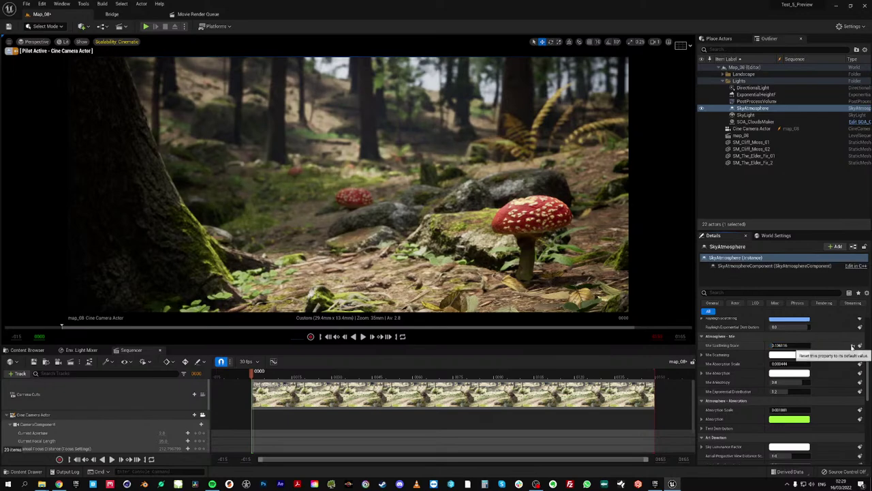
pyautogui.click(853, 346)
pyautogui.moveTo(793, 345); pyautogui.dragTo(799, 346)
# Raise the ExponentialHeightFog's fog density to 0.05 and reset its fog height falloff to the default
pyautogui.click(756, 95)
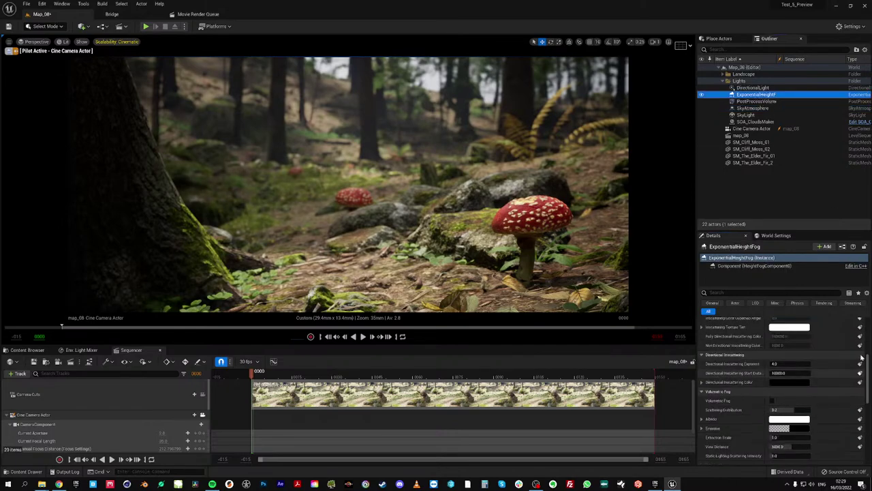
pyautogui.scroll(3, 852, 336)
pyautogui.moveTo(784, 376); pyautogui.dragTo(811, 377)
pyautogui.click(854, 386)
# Enable volumetric fog on the ExponentialHeightFog and set its fog height falloff to 0.001
pyautogui.scroll(-6, 868, 356)
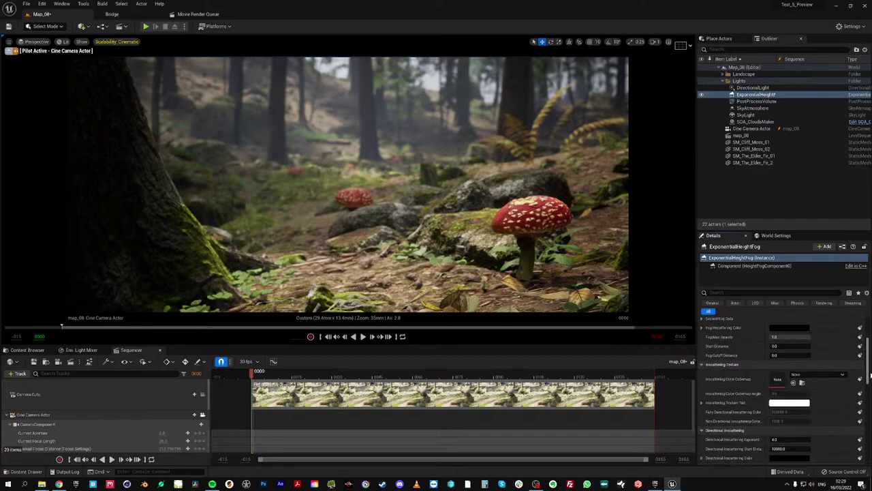
pyautogui.click(773, 386)
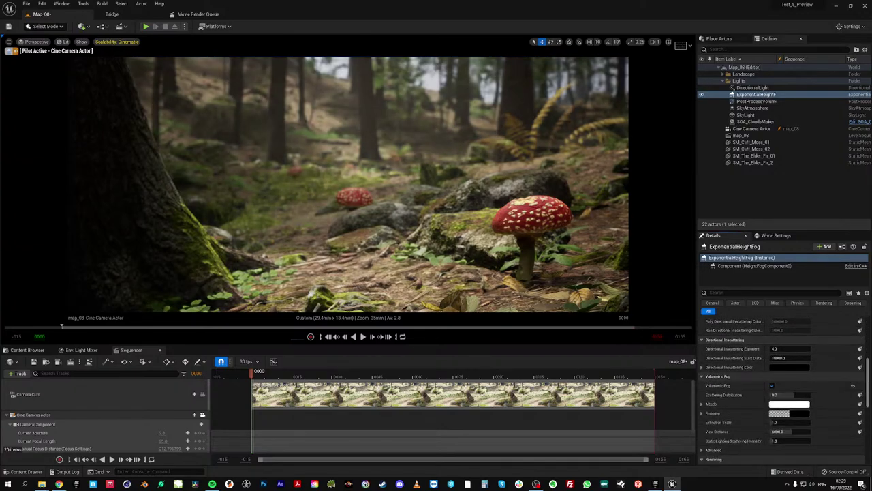
pyautogui.scroll(6, 827, 370)
pyautogui.moveTo(773, 387); pyautogui.dragTo(806, 387)
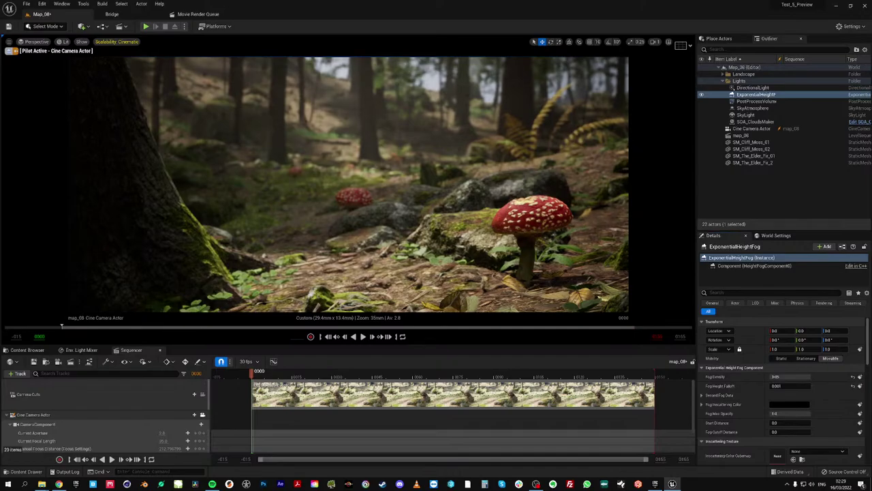
# Reframe the cine camera on the mushroom and mossy trunk, and capture a high resolution screenshot with a size multiplier of 1.0
pyautogui.moveTo(501, 137); pyautogui.dragTo(541, 128, button='right')
pyautogui.moveTo(358, 228); pyautogui.dragTo(396, 212, button='right')
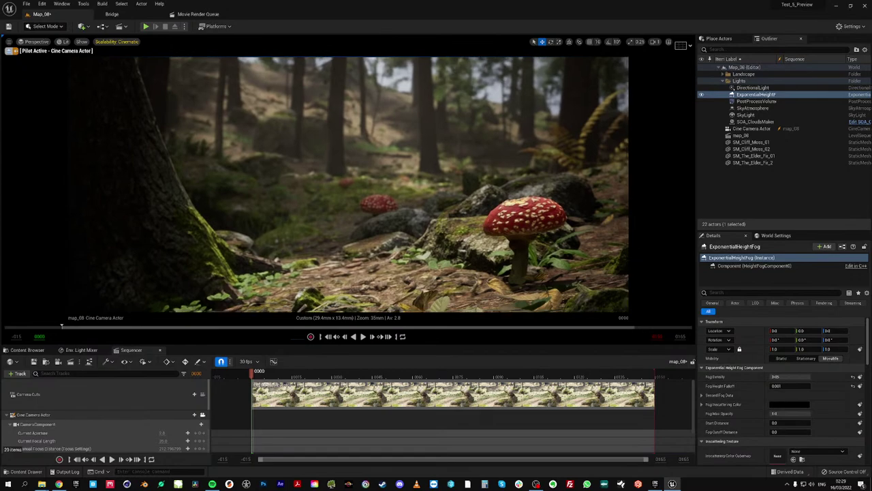
pyautogui.click(9, 42)
pyautogui.click(54, 184)
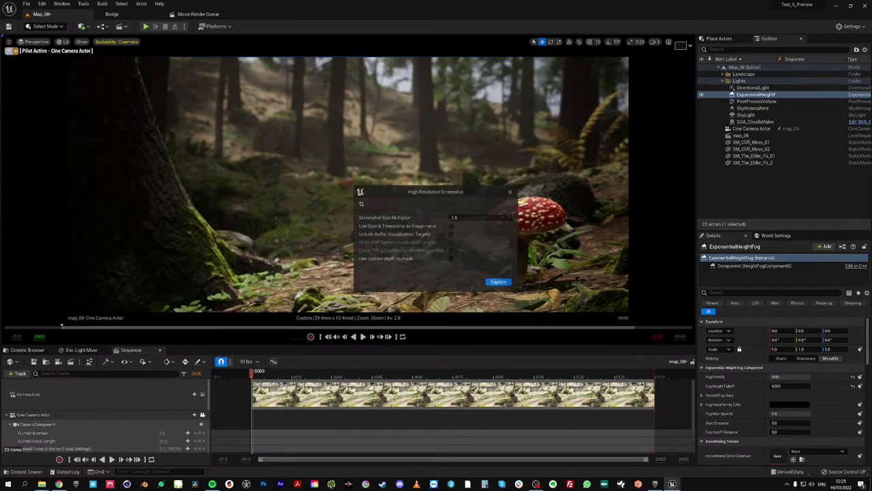
pyautogui.click(498, 282)
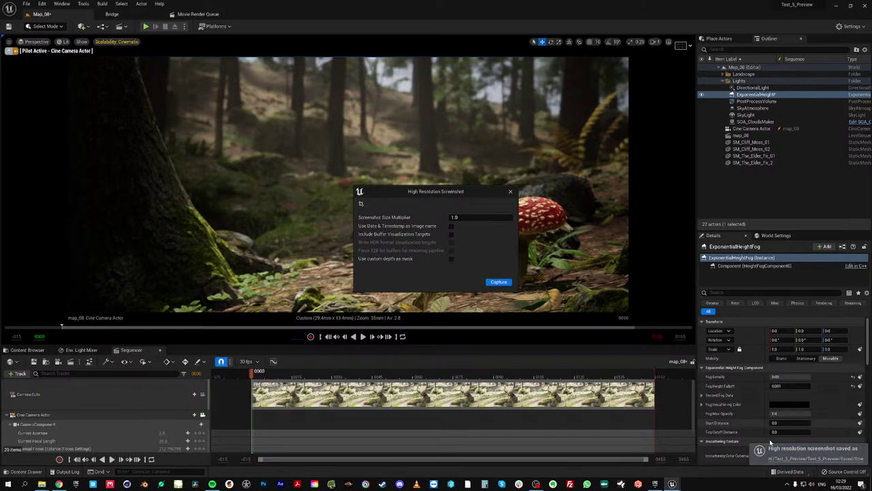
# Open the saved HighresScreenshot00002 image from the WindowsEditor folder for review, and close the screenshot dialog on returning to the editor
pyautogui.click(797, 461)
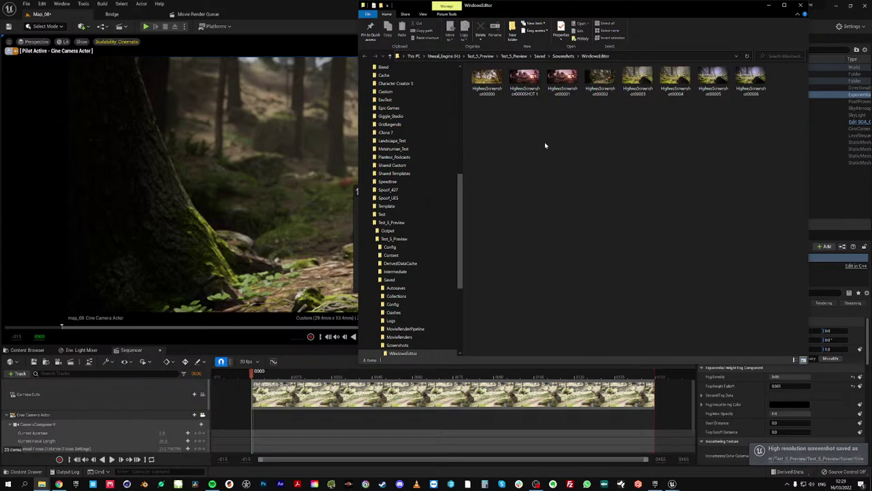
pyautogui.click(602, 85)
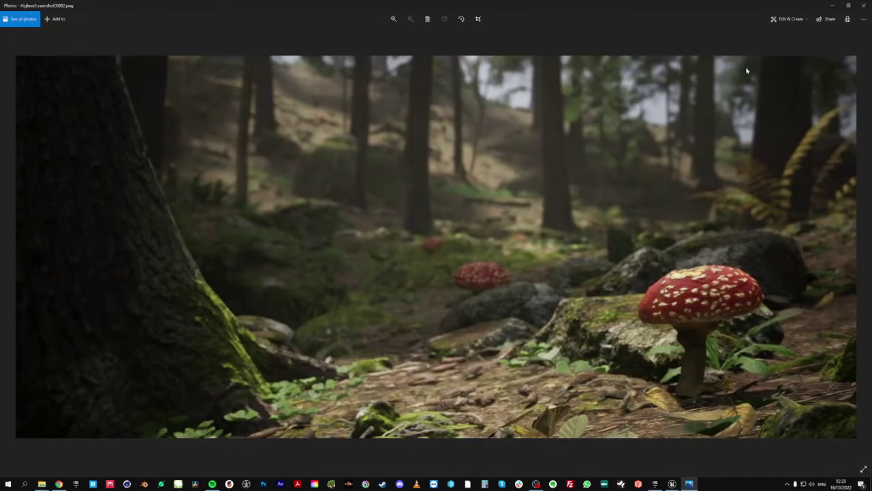
pyautogui.click(833, 5)
pyautogui.click(770, 5)
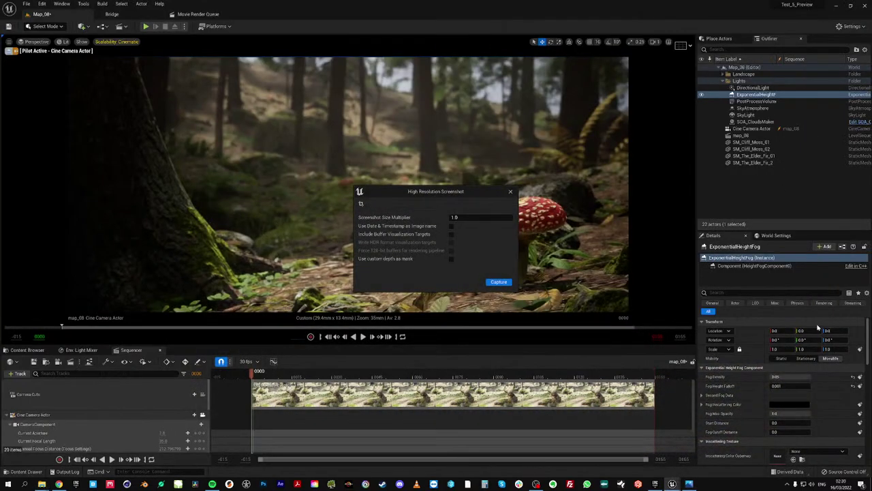
pyautogui.click(511, 191)
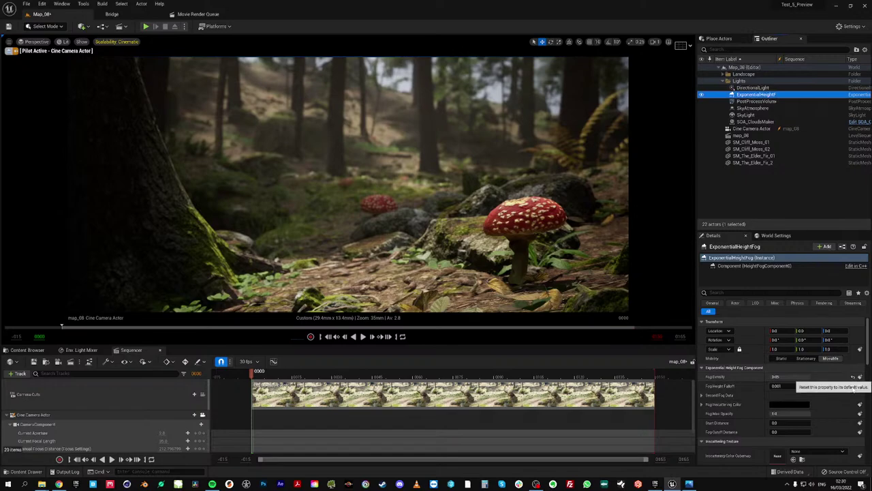
# Reset the ExponentialHeightFog's fog density and fog height falloff to their defaults
pyautogui.click(853, 377)
pyautogui.click(853, 386)
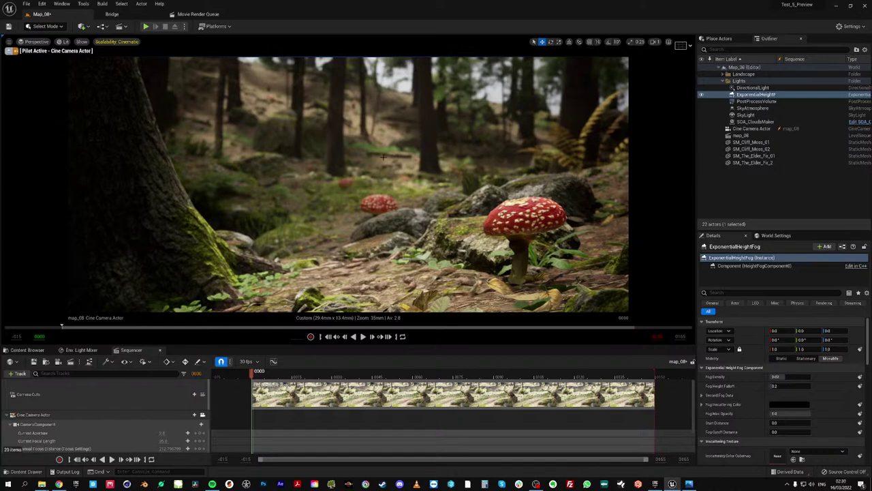
# Pull the cine camera back and shift it sideways to frame the mushroom with the mossy rocks and leaves in front
pyautogui.press('s')
pyautogui.moveTo(383, 157); pyautogui.dragTo(392, 156, button='right')
pyautogui.press('d')
pyautogui.press('w')
pyautogui.press('s')
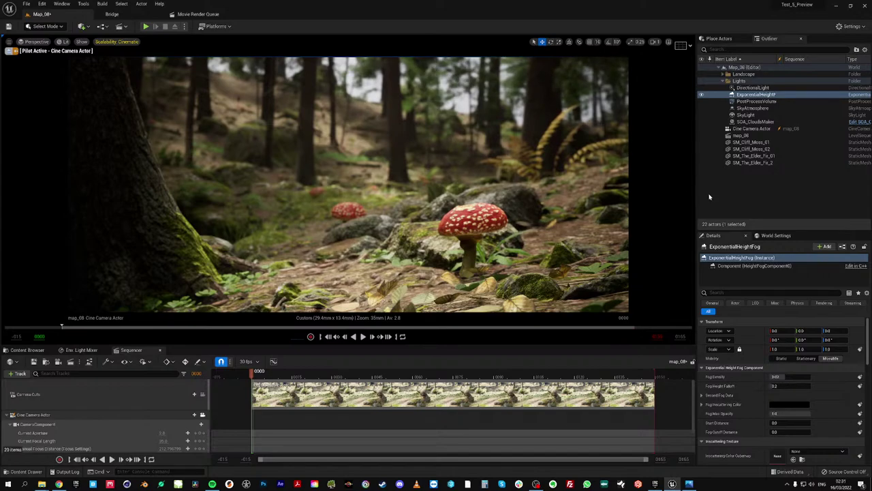
pyautogui.click(724, 81)
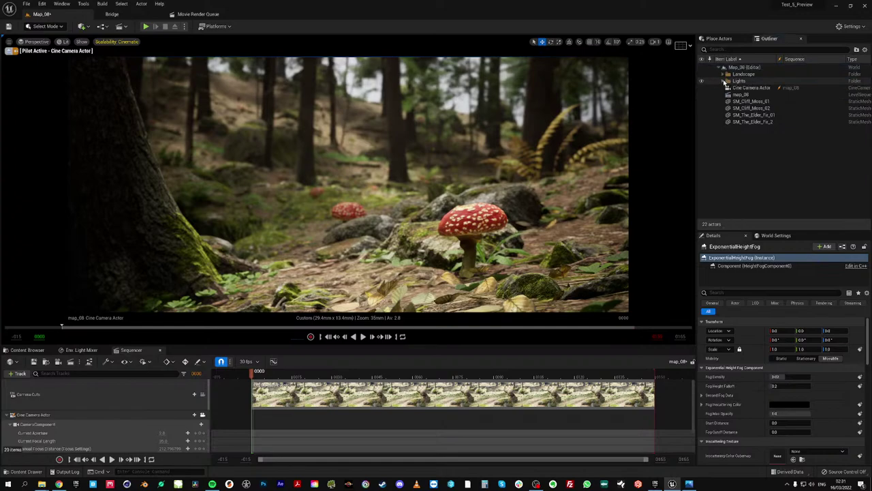
pyautogui.click(725, 81)
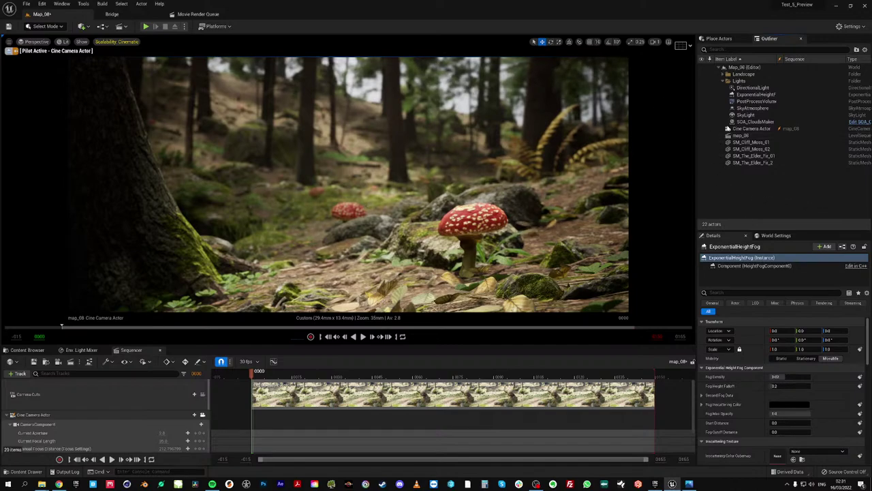
pyautogui.click(723, 81)
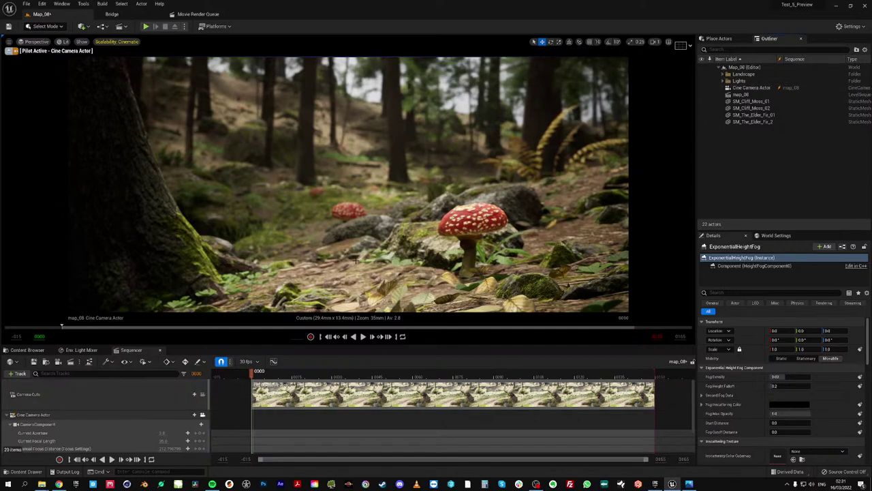
# Fly the piloted cine camera through the forest, clear the actor selection and stop piloting the camera
pyautogui.press('w')
pyautogui.moveTo(360, 259); pyautogui.dragTo(361, 259, button='right')
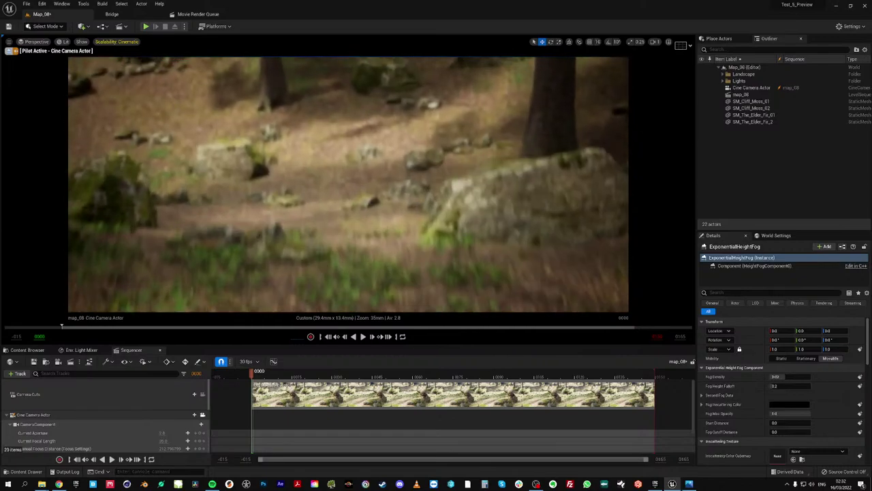
pyautogui.press('Escape')
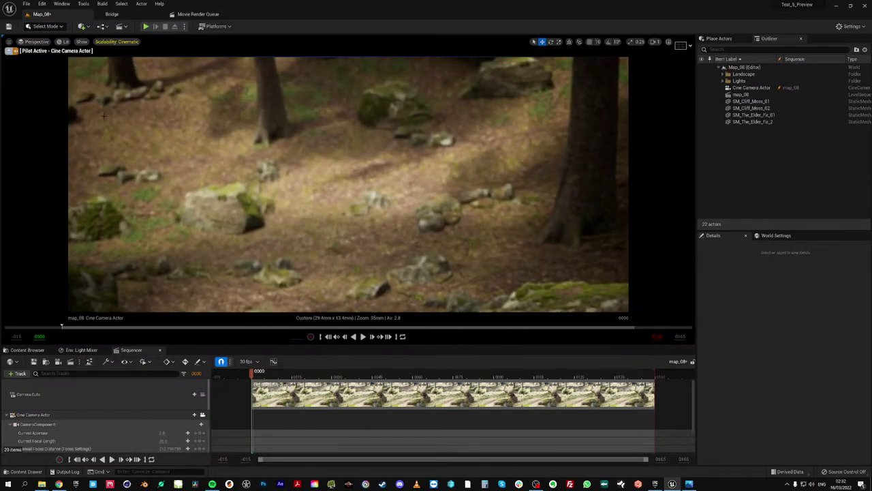
pyautogui.click(9, 51)
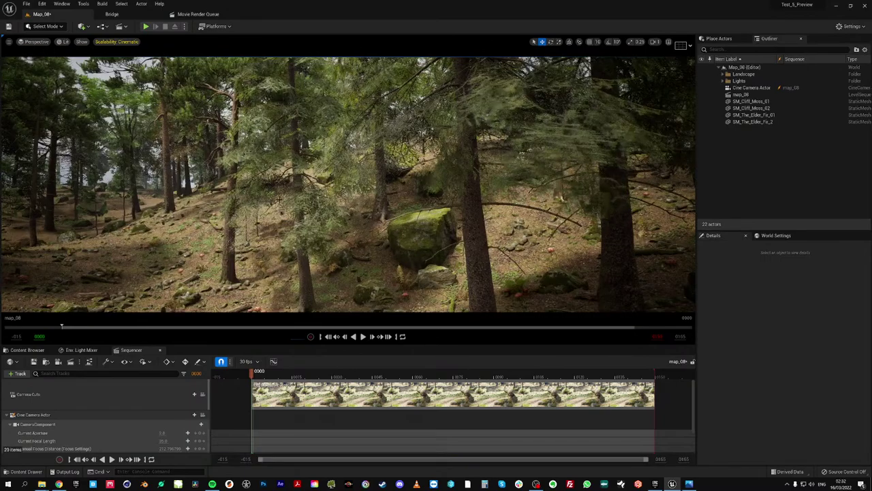
# Move to the clearing with mossy boulders and play-test the forest twice with the third-person character, ending each session
pyautogui.moveTo(348, 184); pyautogui.dragTo(233, 212, button='right')
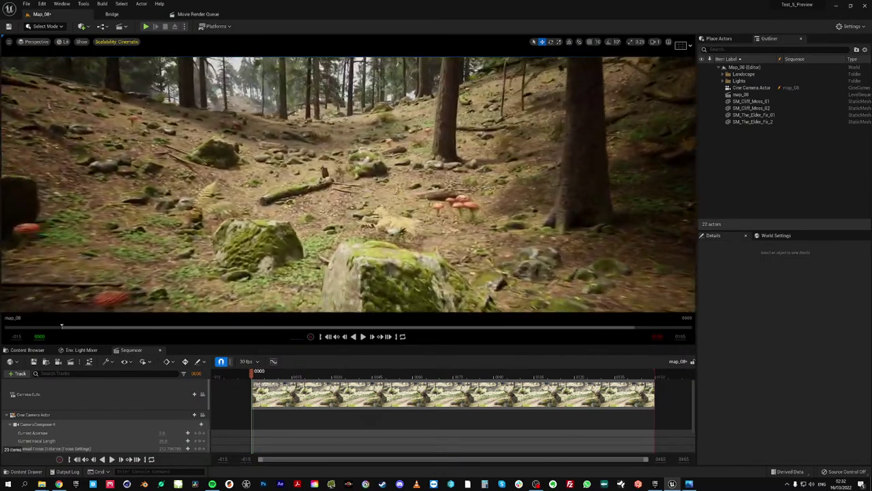
pyautogui.moveTo(296, 194); pyautogui.dragTo(280, 203, button='right')
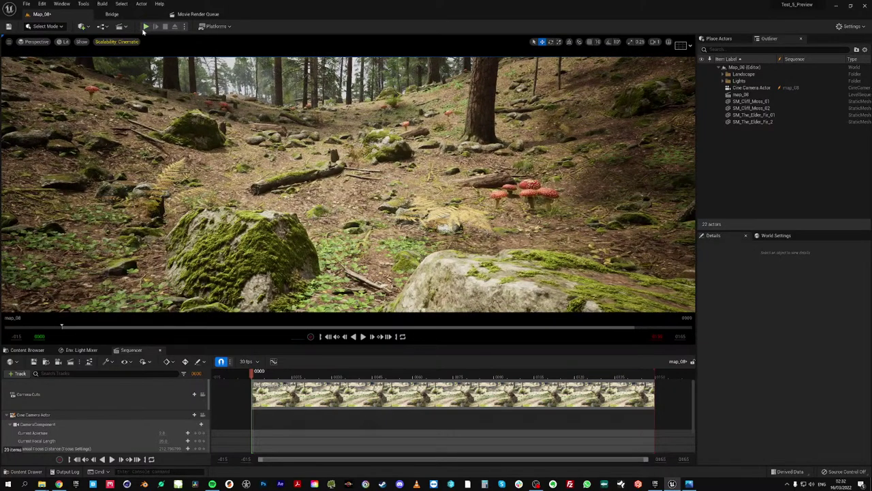
pyautogui.click(146, 27)
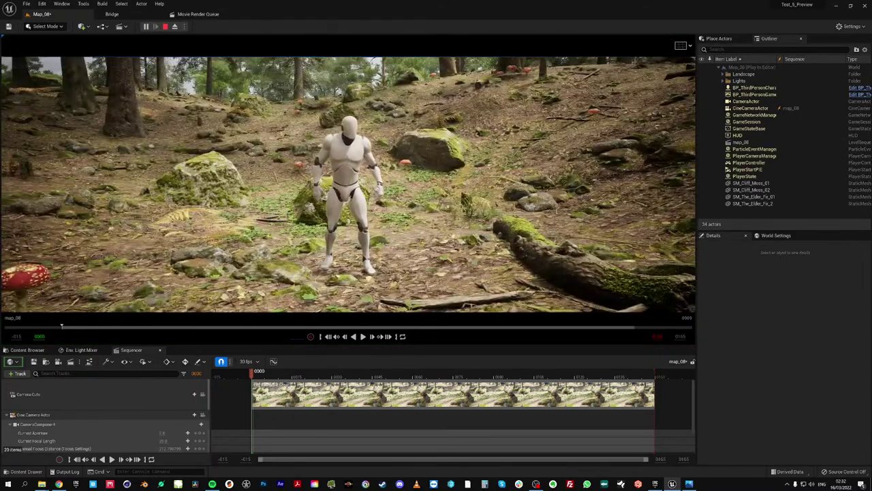
pyautogui.press('Escape')
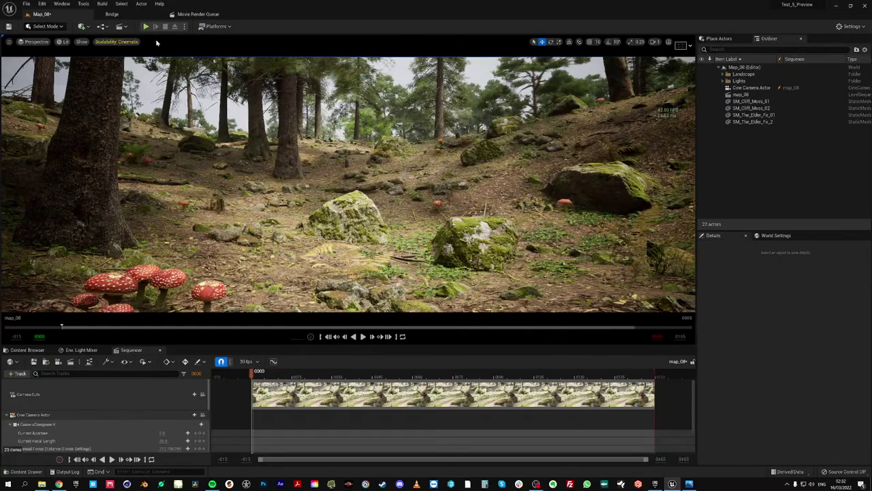
pyautogui.hotkey('alt', 'p')
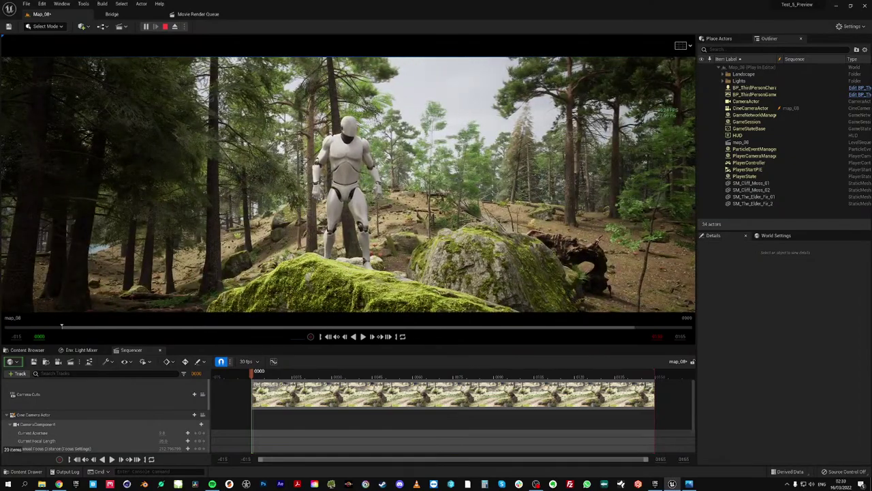
pyautogui.press('Escape')
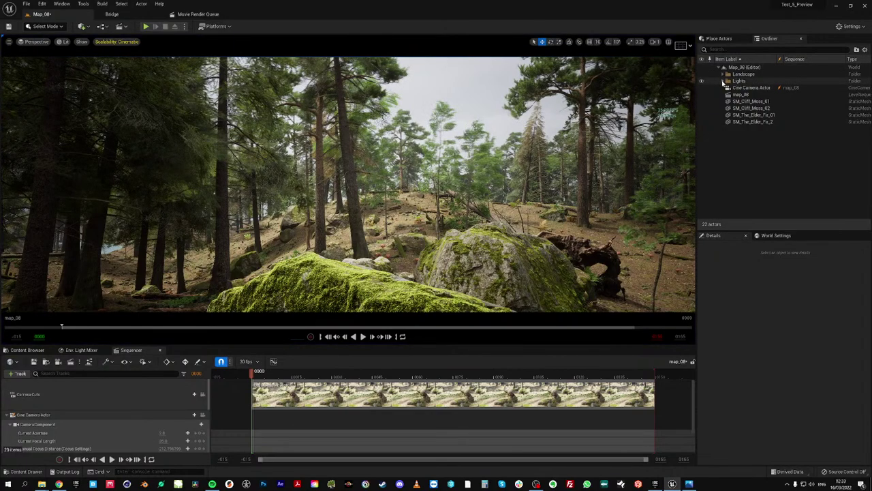
# Expand the Lights folder, explore the woods around the mossy boulder and fallen logs, and play-test the level from there
pyautogui.click(724, 81)
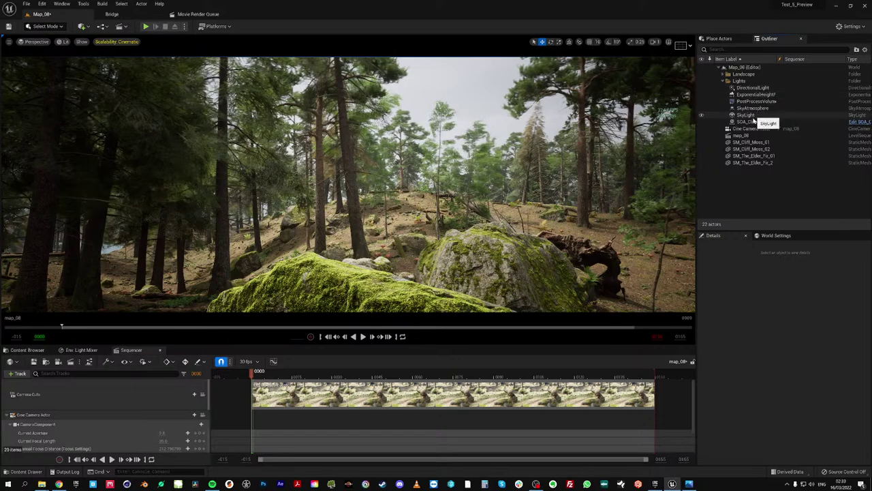
pyautogui.moveTo(518, 177); pyautogui.dragTo(464, 216, button='right')
pyautogui.moveTo(317, 207); pyautogui.dragTo(360, 208, button='right')
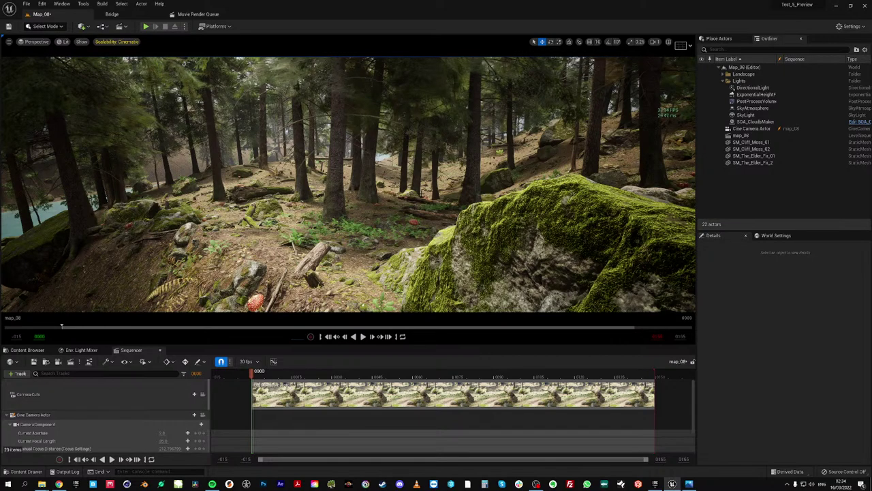
pyautogui.press('w')
pyautogui.moveTo(429, 188); pyautogui.dragTo(459, 177, button='right')
pyautogui.press('e')
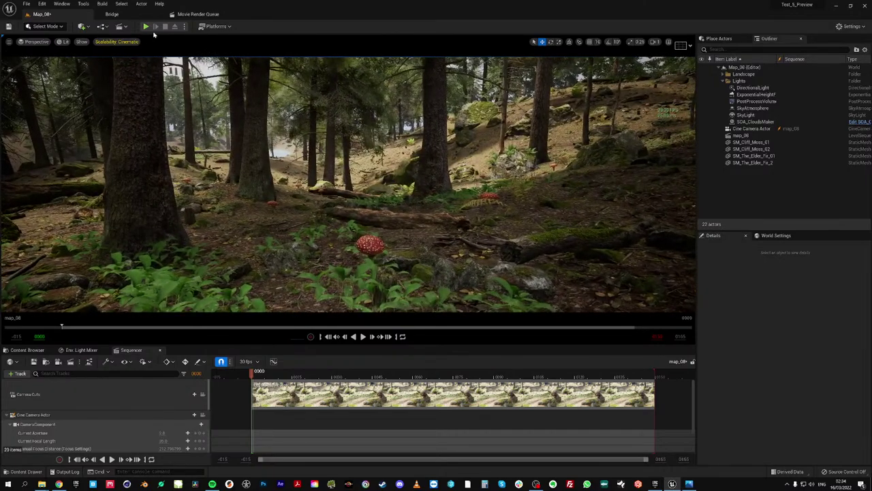
pyautogui.click(148, 28)
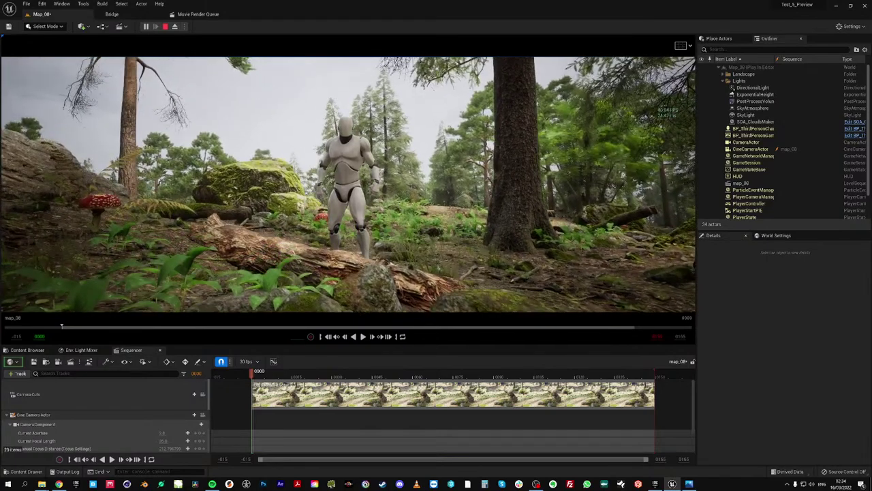
pyautogui.press('Escape')
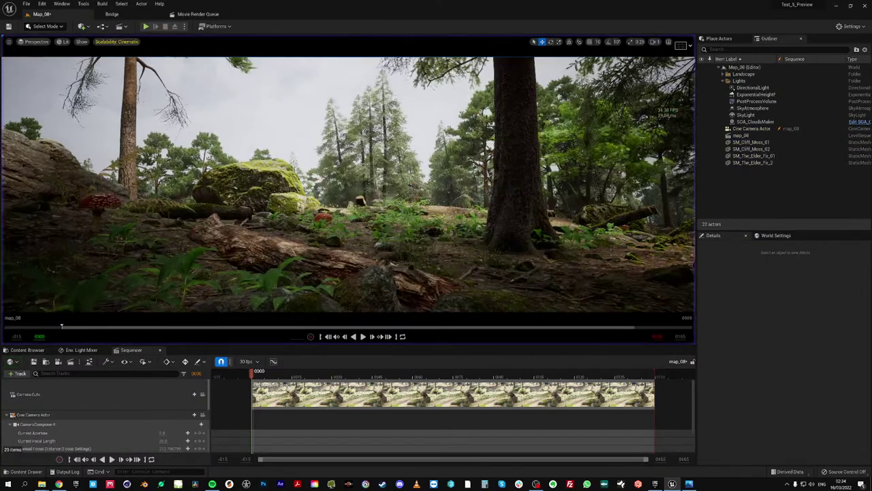
# Reset the SkyAtmosphere's Mie Scattering Scale to its default and briefly play-test the forest
pyautogui.click(749, 109)
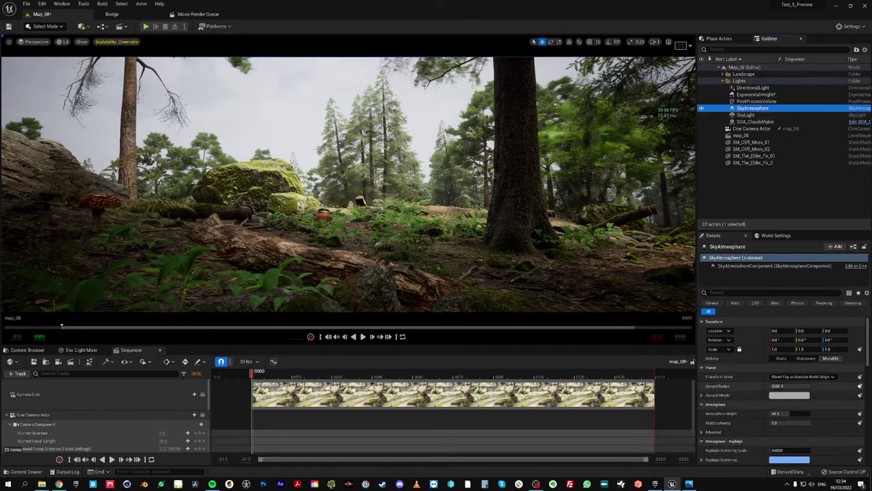
pyautogui.scroll(-3, 845, 396)
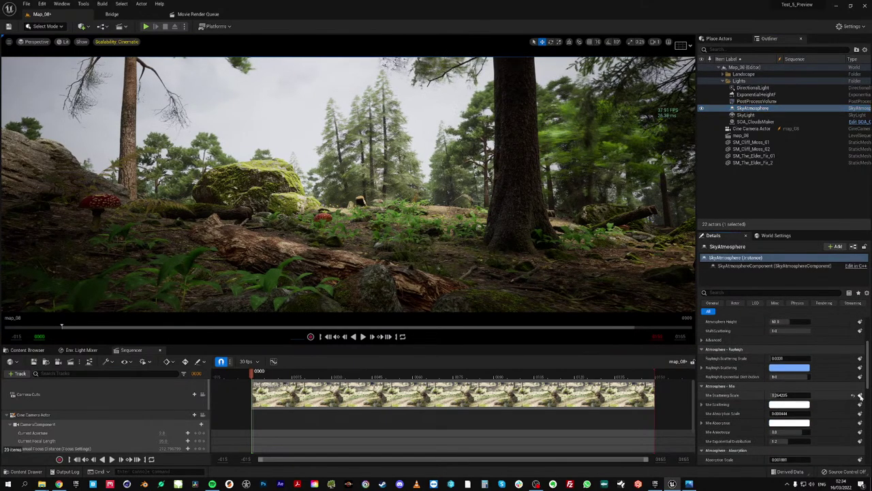
pyautogui.click(855, 396)
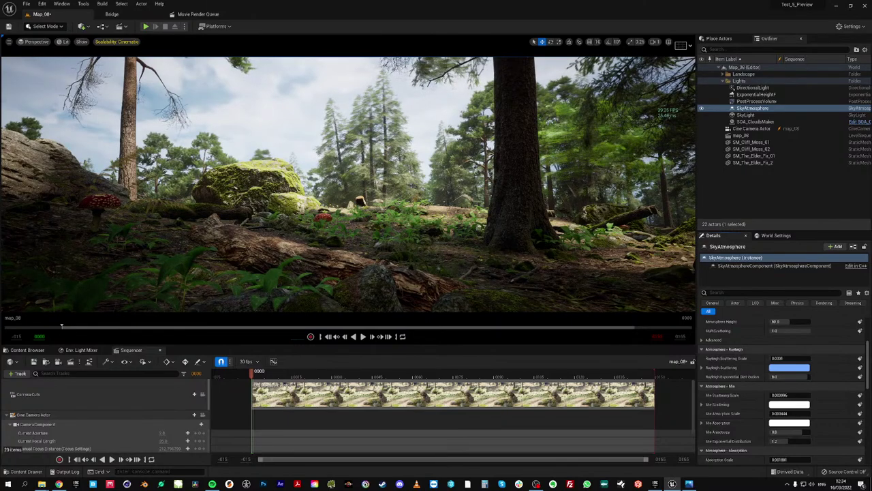
pyautogui.click(146, 27)
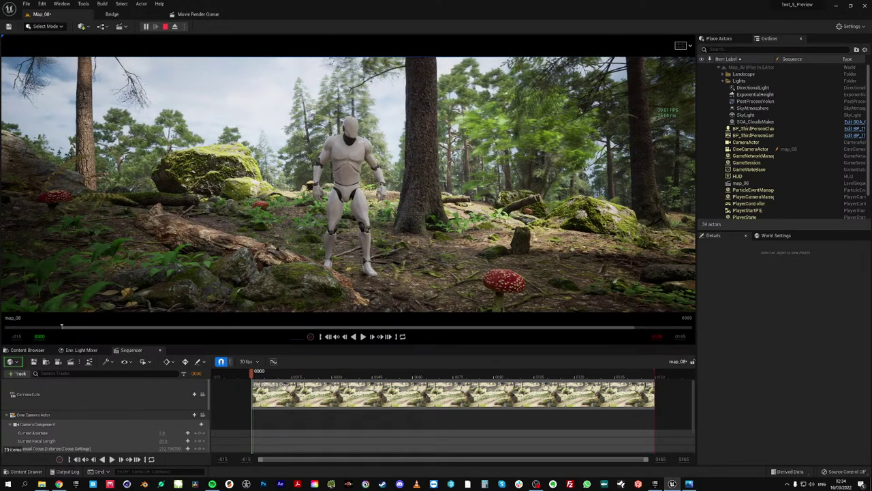
pyautogui.press('Escape')
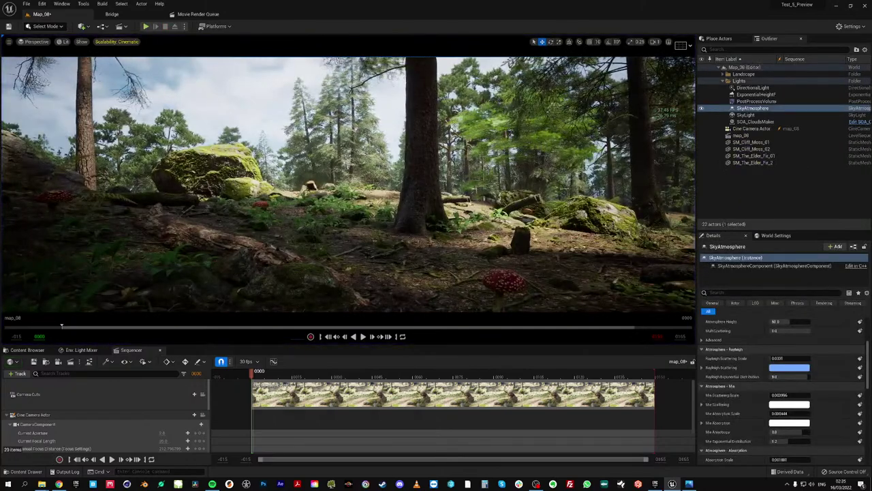
# Collapse the Lights folder, travel past the mossy boulder to the bare slope beside the river, and clear the selection
pyautogui.click(723, 82)
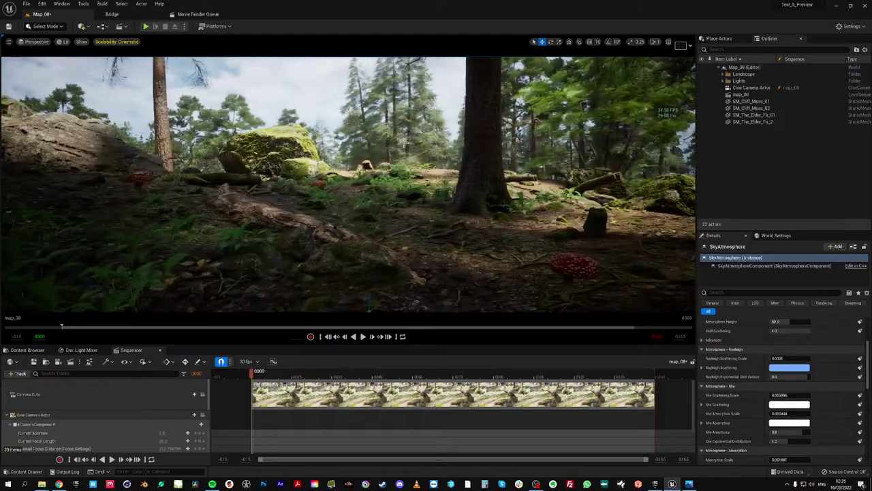
pyautogui.press('w')
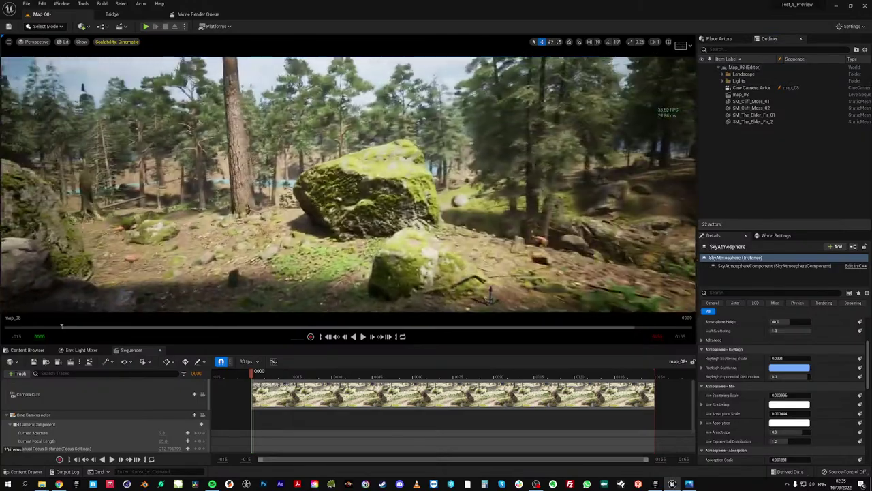
pyautogui.press('w')
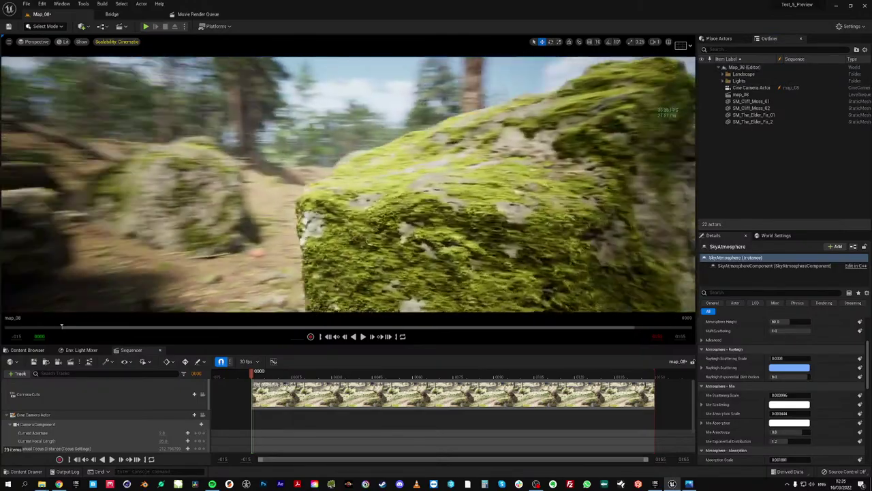
pyautogui.press('s')
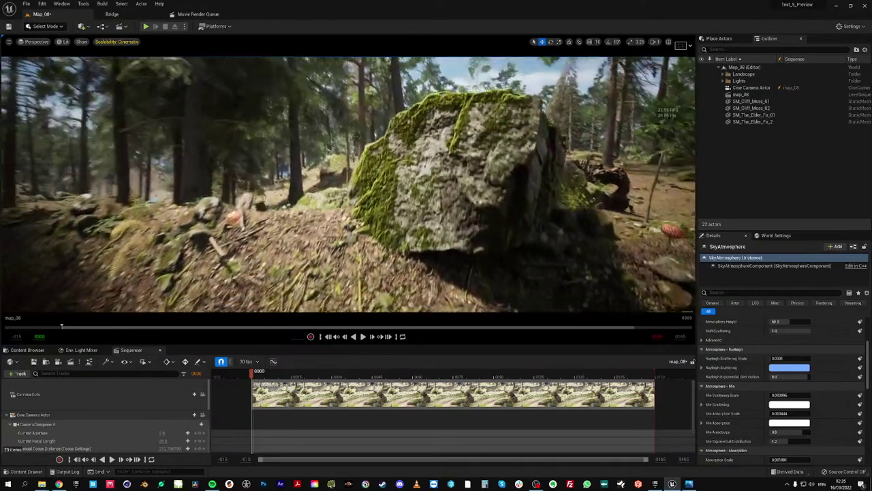
pyautogui.press('w')
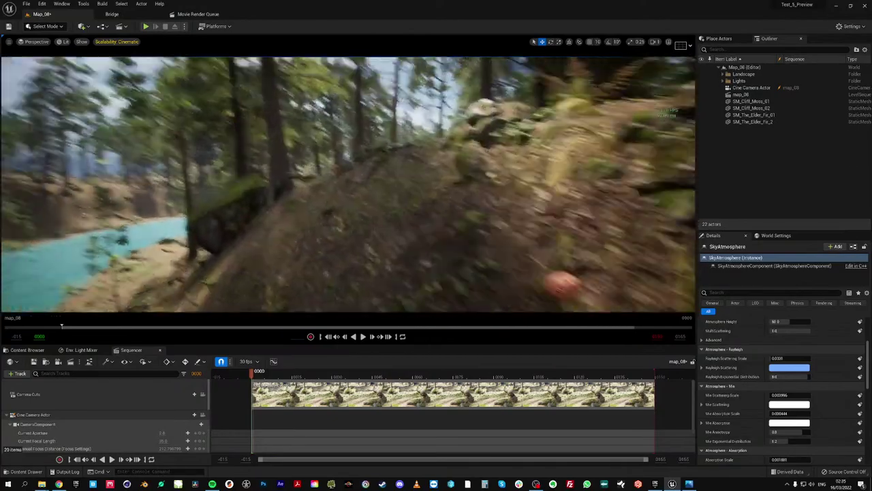
pyautogui.press('w')
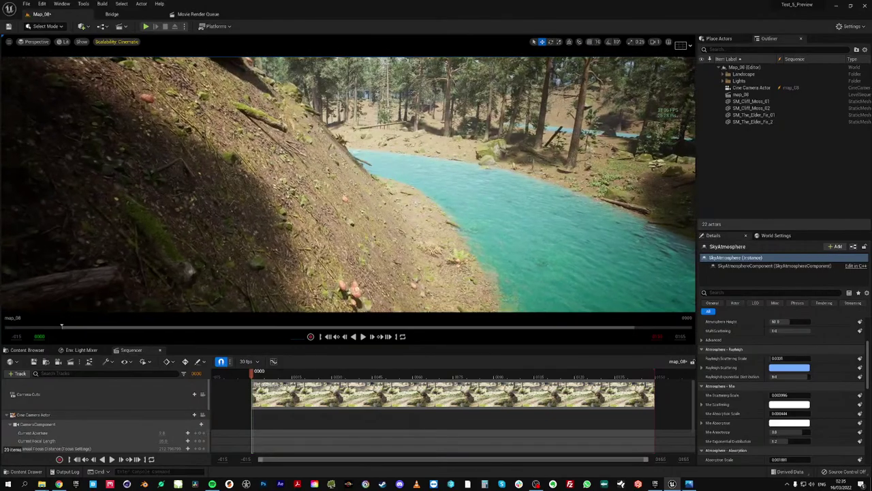
pyautogui.press('s')
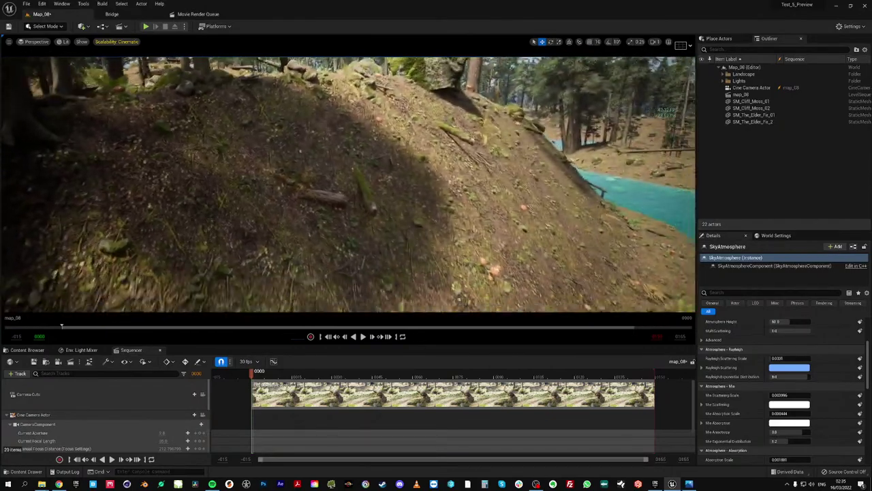
pyautogui.press('Escape')
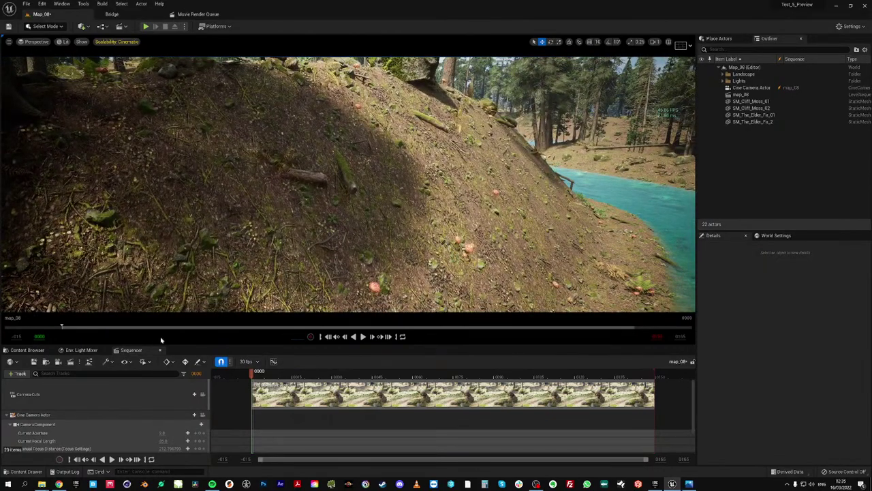
# Open the NordicConiferBiome Meshes folder in the Content Browser
pyautogui.click(35, 350)
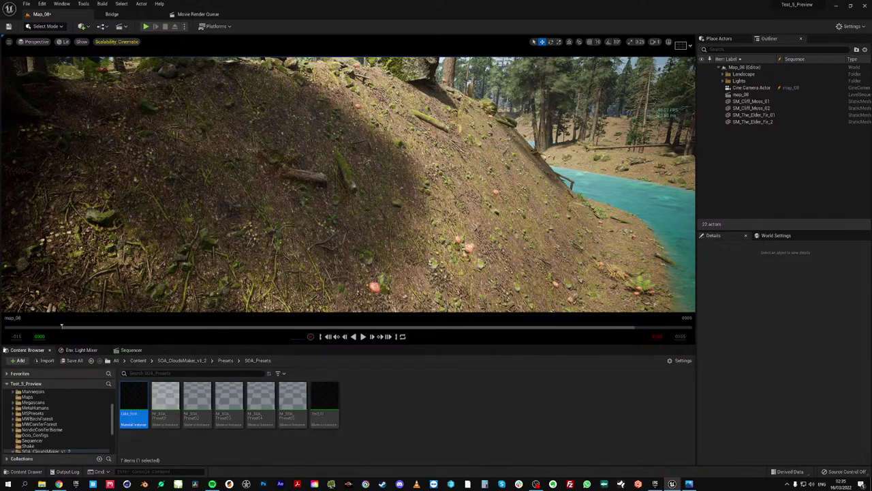
pyautogui.click(139, 361)
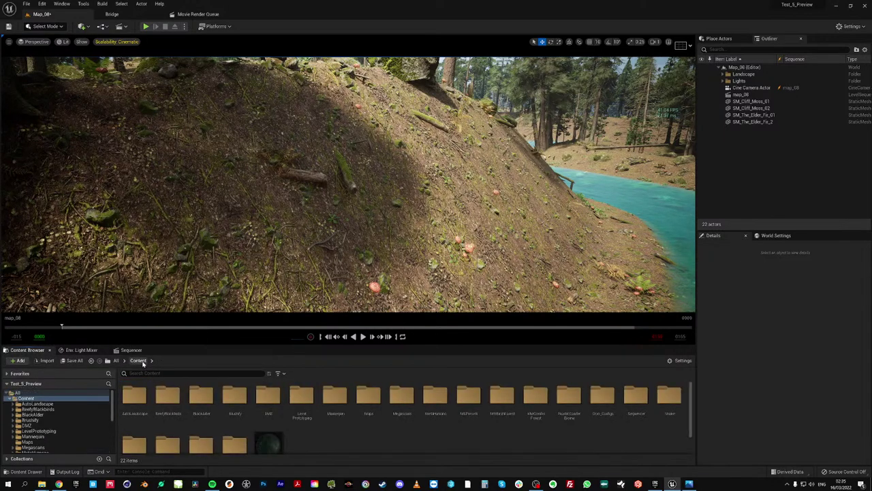
pyautogui.doubleClick(565, 398)
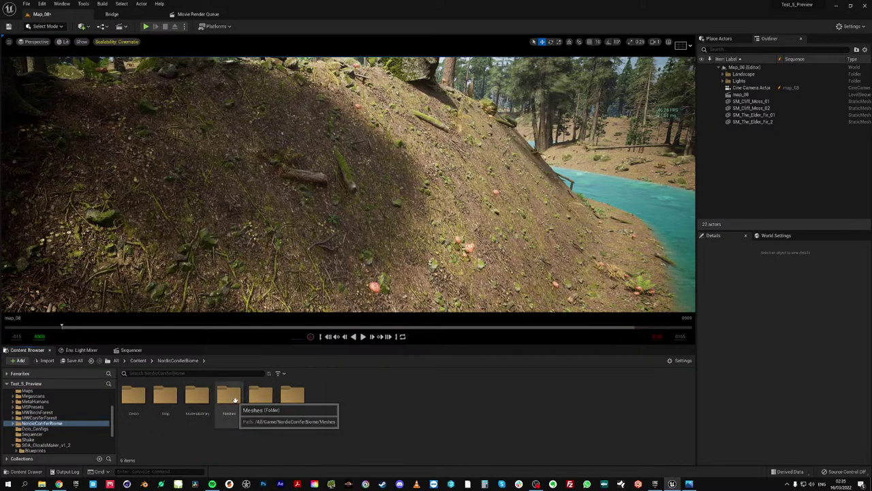
pyautogui.doubleClick(234, 399)
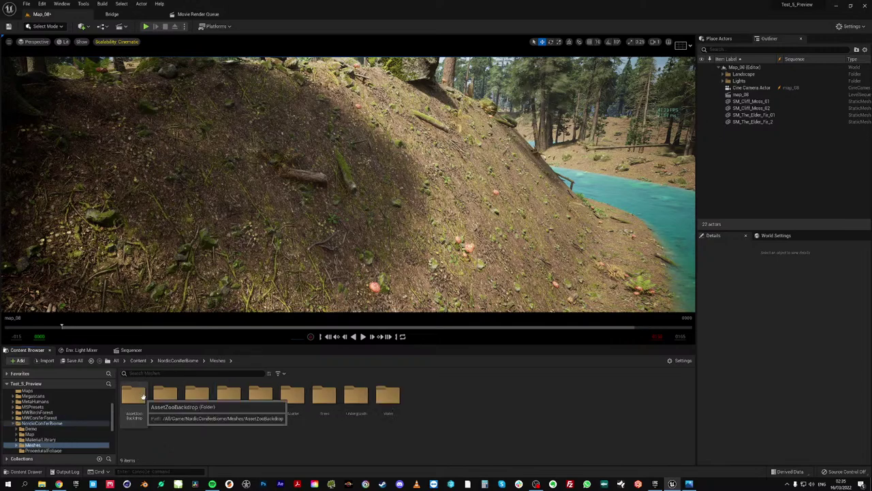
# Try the SM_Root_Ledge_M_01 mesh from the Ledges folder on the bare slope and delete it
pyautogui.doubleClick(198, 406)
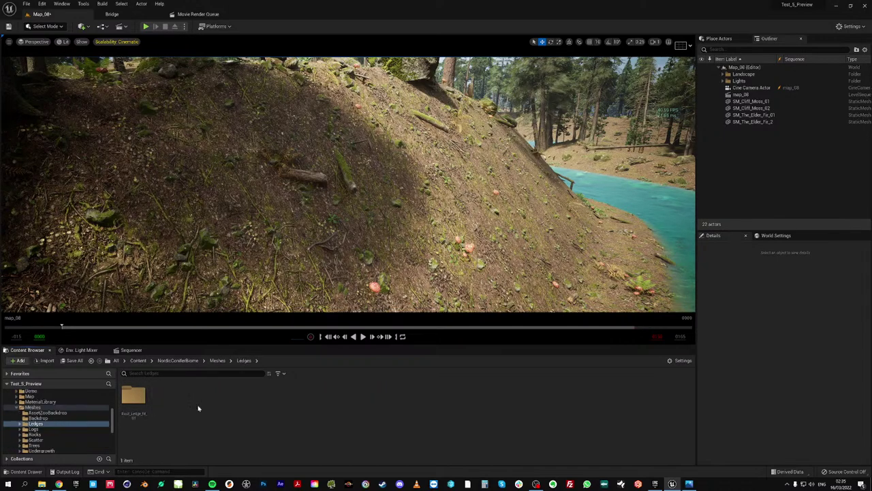
pyautogui.doubleClick(140, 405)
pyautogui.moveTo(197, 401); pyautogui.dragTo(380, 234)
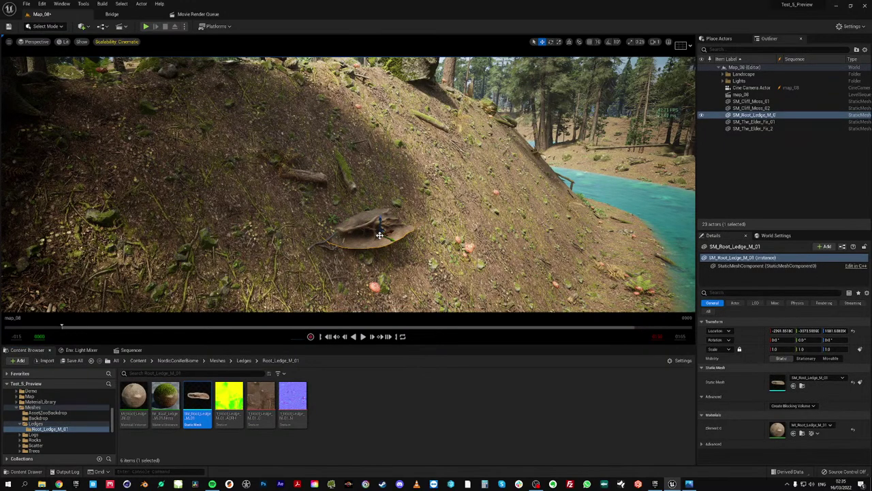
pyautogui.press('Delete')
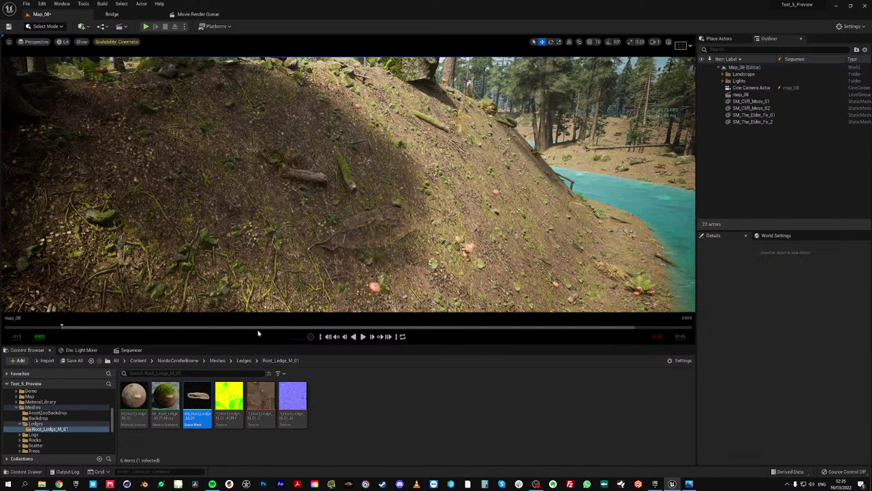
# Place the SM_Cliff_Moss_04 mesh from the Rocks folder on the river slope, turn it along the hillside and tilt it about 2.5°
pyautogui.click(217, 360)
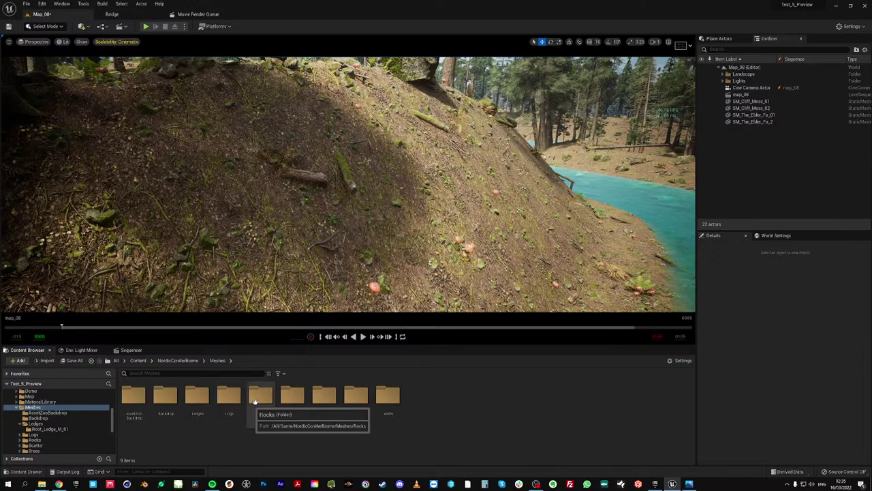
pyautogui.doubleClick(257, 399)
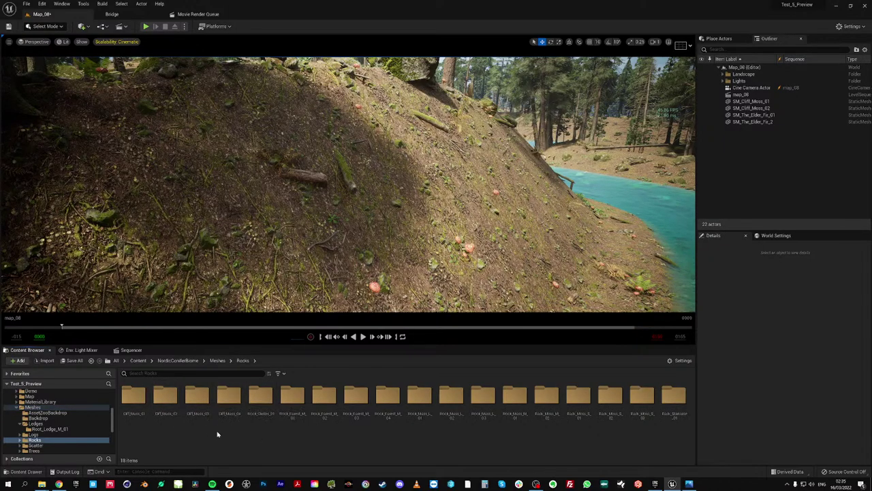
pyautogui.doubleClick(232, 399)
pyautogui.moveTo(197, 401); pyautogui.dragTo(449, 178)
pyautogui.moveTo(448, 178); pyautogui.dragTo(486, 222, button='right')
pyautogui.moveTo(348, 119); pyautogui.dragTo(401, 122, button='right')
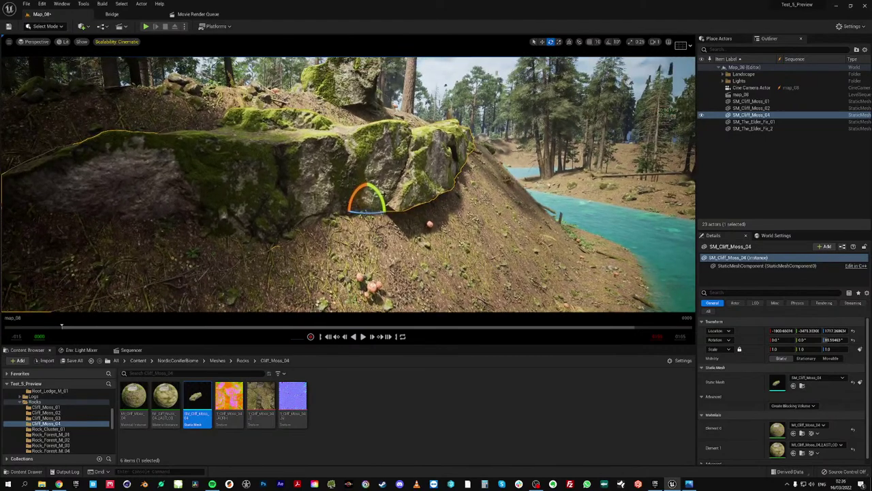
pyautogui.moveTo(371, 205); pyautogui.dragTo(385, 208)
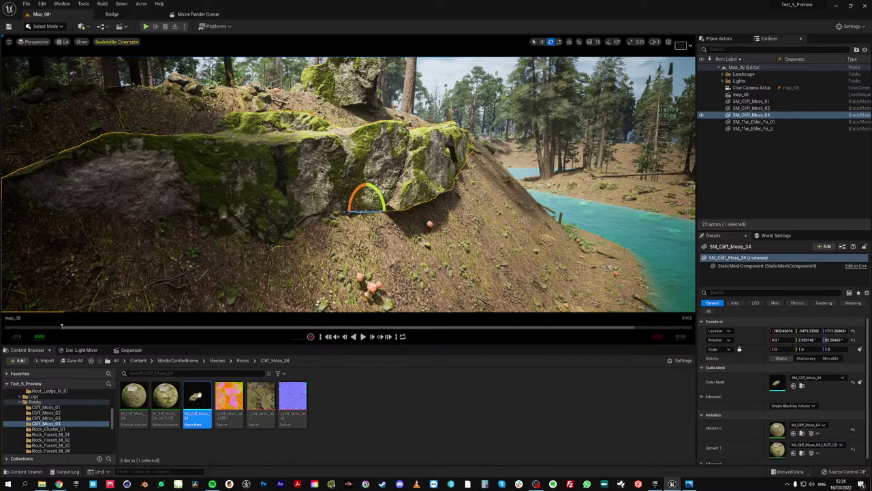
# Place the SM_Cliff_Moss_03 mesh below the first cliff, scale it uniformly to about 1.99 and lower it into the slope
pyautogui.click(243, 360)
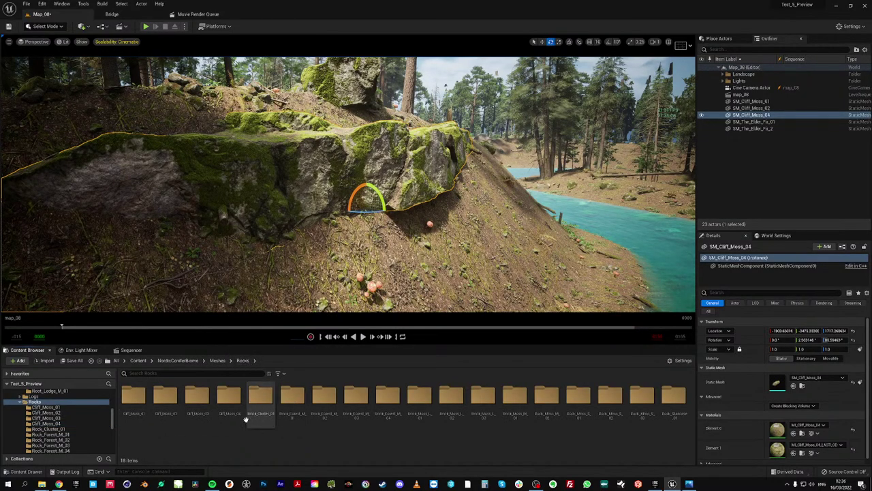
pyautogui.doubleClick(204, 405)
pyautogui.moveTo(197, 402); pyautogui.dragTo(423, 236)
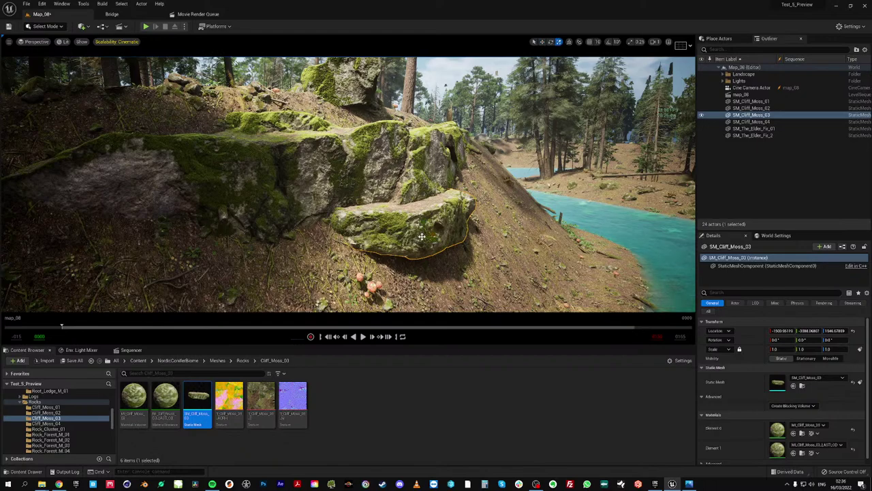
pyautogui.moveTo(421, 236); pyautogui.dragTo(412, 270)
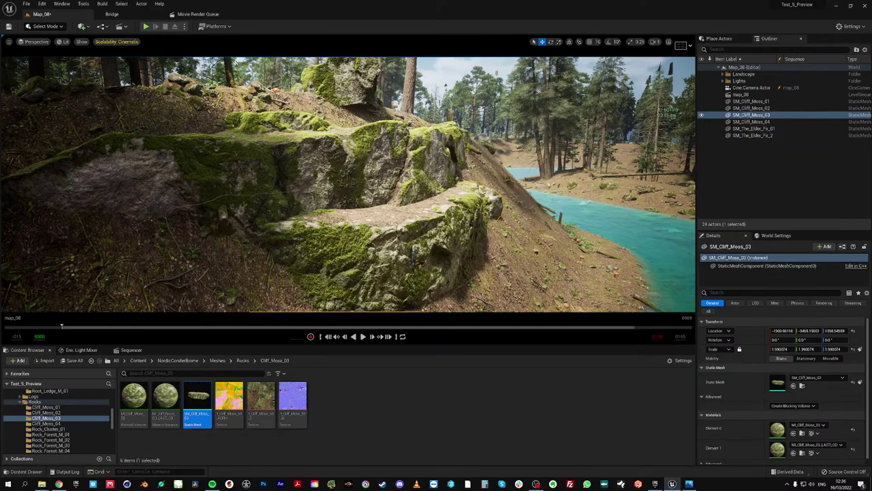
# Nudge SM_Cliff_Moss_03 along its Y axis to about -3438 so it sits against the hillside
pyautogui.moveTo(412, 267); pyautogui.dragTo(388, 294, button='right')
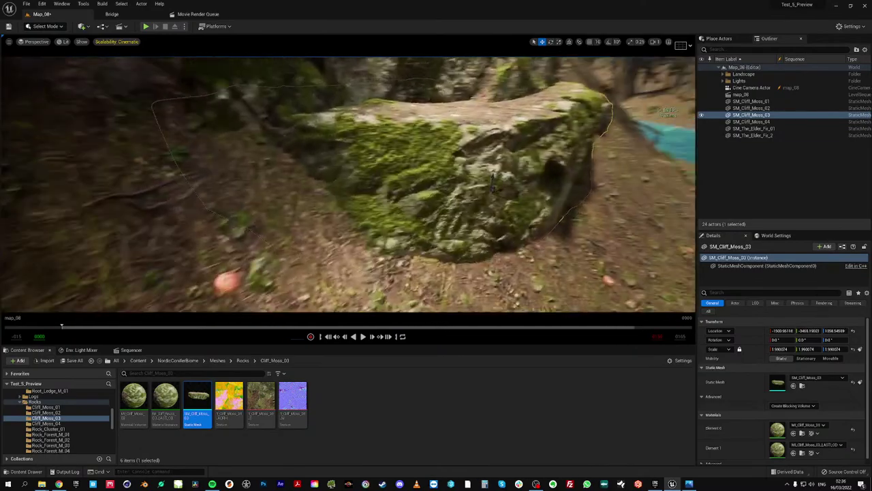
pyautogui.moveTo(492, 179); pyautogui.dragTo(615, 223, button='right')
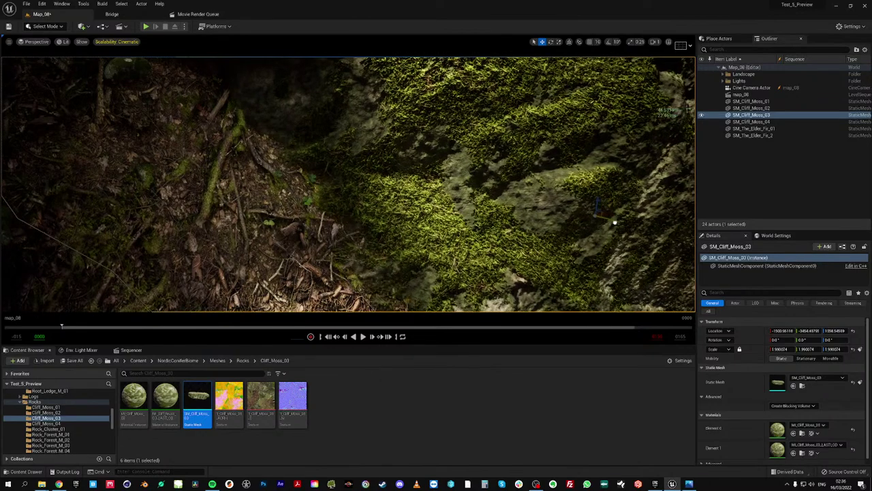
pyautogui.moveTo(615, 222); pyautogui.dragTo(610, 222)
pyautogui.moveTo(610, 221); pyautogui.dragTo(618, 218, button='right')
pyautogui.moveTo(619, 218); pyautogui.dragTo(623, 220)
pyautogui.moveTo(623, 220); pyautogui.dragTo(668, 226, button='right')
pyautogui.moveTo(486, 179); pyautogui.dragTo(447, 165, button='right')
# Open the MI_Cliff_Moss_03 material instance of the lower cliff, search its parameters for "virt" and clear the search
pyautogui.click(447, 166)
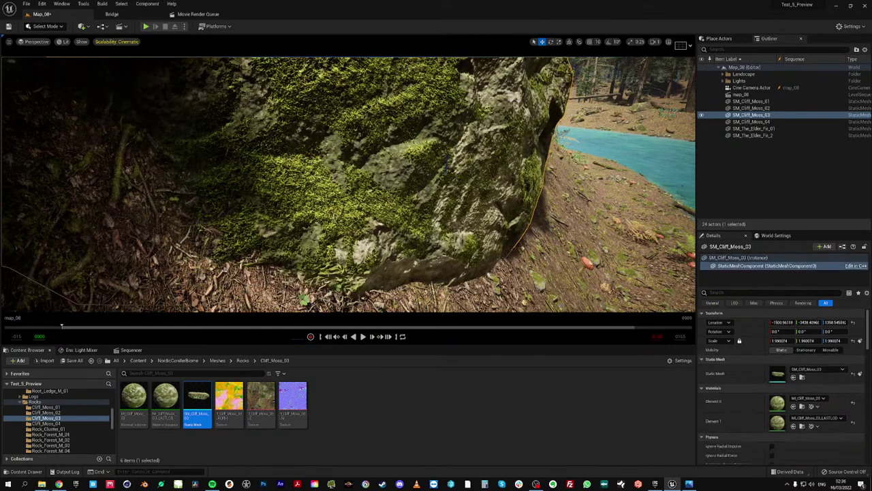
pyautogui.doubleClick(777, 402)
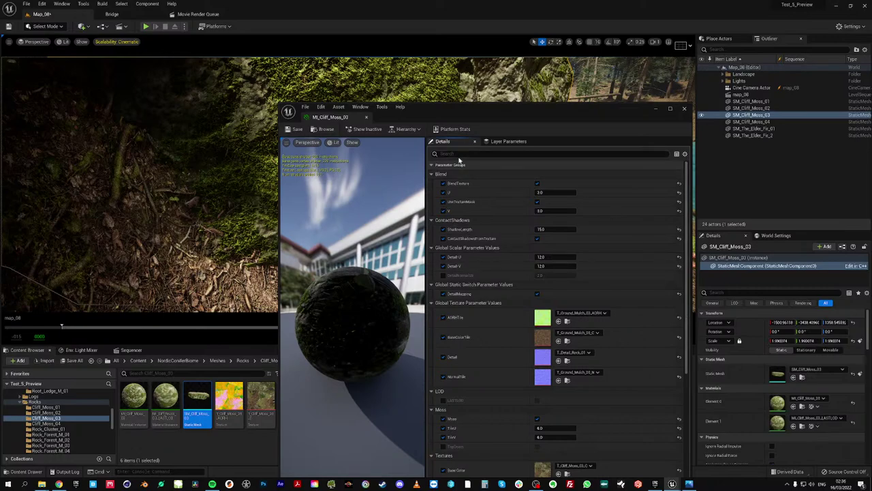
pyautogui.write('virt')
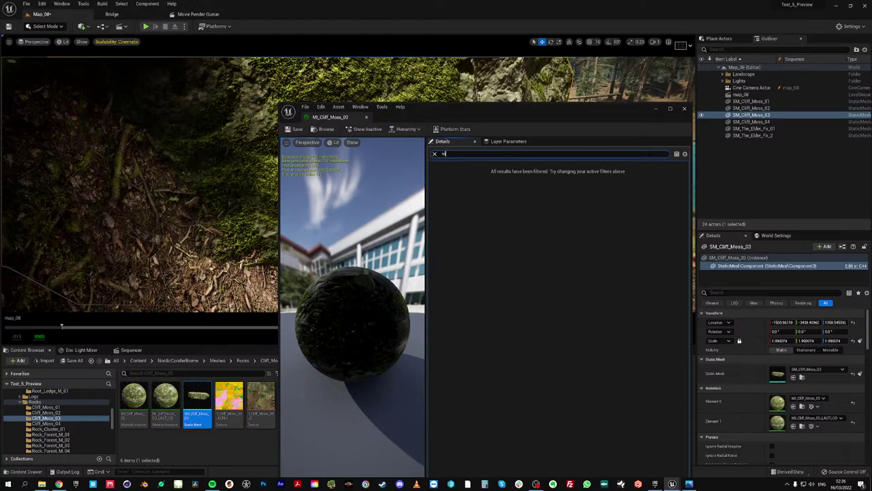
pyautogui.press('BackSpace')
pyautogui.write('v')
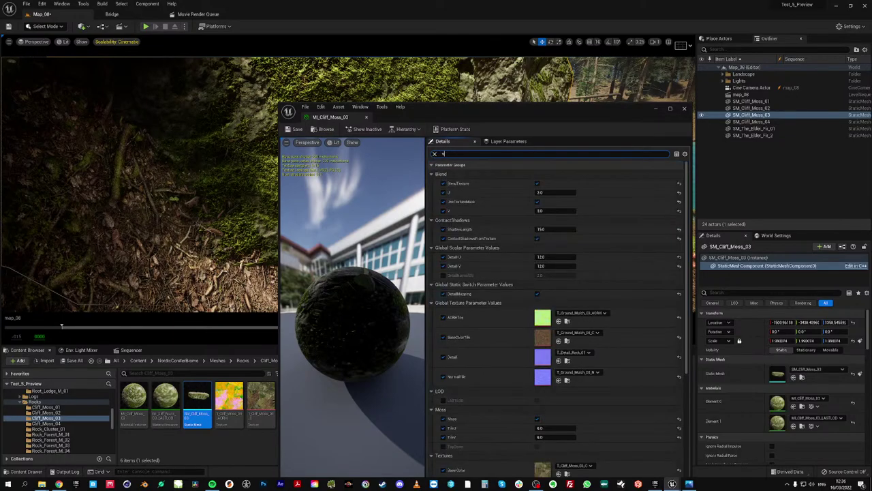
pyautogui.write('t')
pyautogui.press('BackSpace')
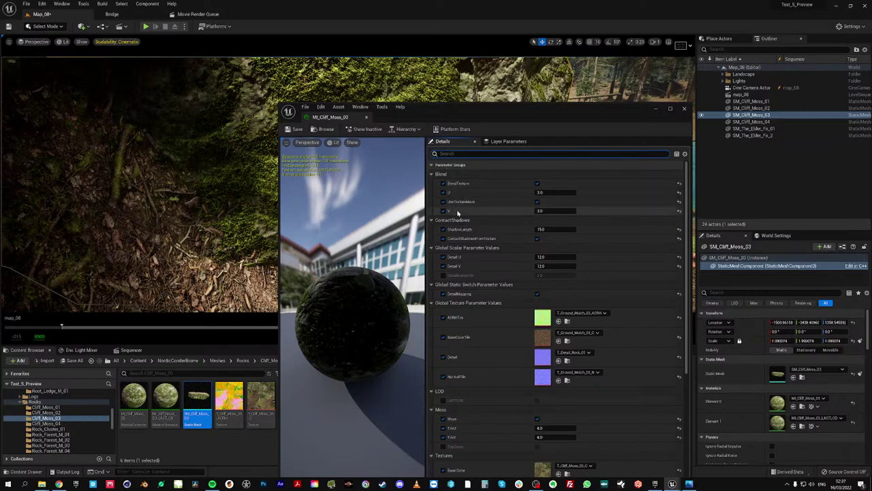
# Move the material editor aside, set the Blend U and V values to 10, and inspect the base of the mossy cliff
pyautogui.moveTo(528, 112); pyautogui.dragTo(798, 130)
pyautogui.moveTo(483, 196); pyautogui.dragTo(515, 187, button='right')
pyautogui.moveTo(395, 169)
pyautogui.mouseDown(button='right')
pyautogui.moveTo(421, 192)
pyautogui.moveTo(407, 178)
pyautogui.mouseUp(button='right')
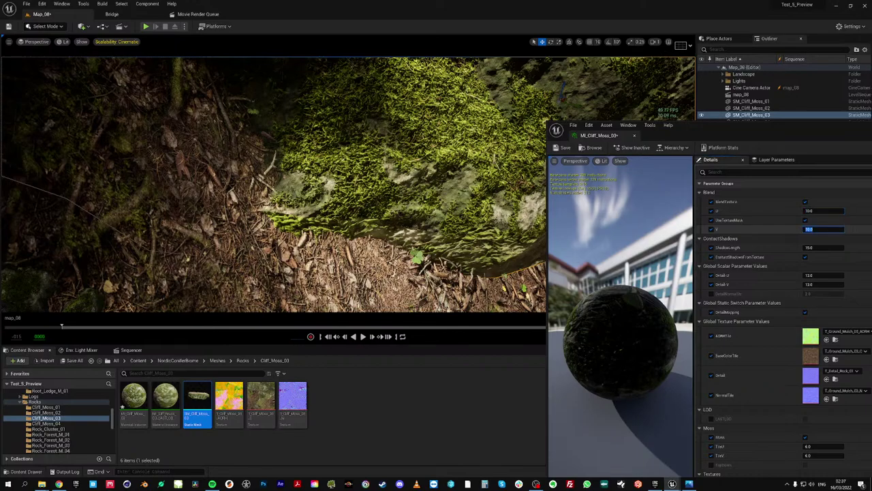
# Nudge SM_Cliff_Moss_03 slightly along its Y axis while checking how its base meets the ground
pyautogui.moveTo(382, 177)
pyautogui.mouseDown(button='right')
pyautogui.moveTo(409, 176)
pyautogui.moveTo(392, 175)
pyautogui.mouseUp(button='right')
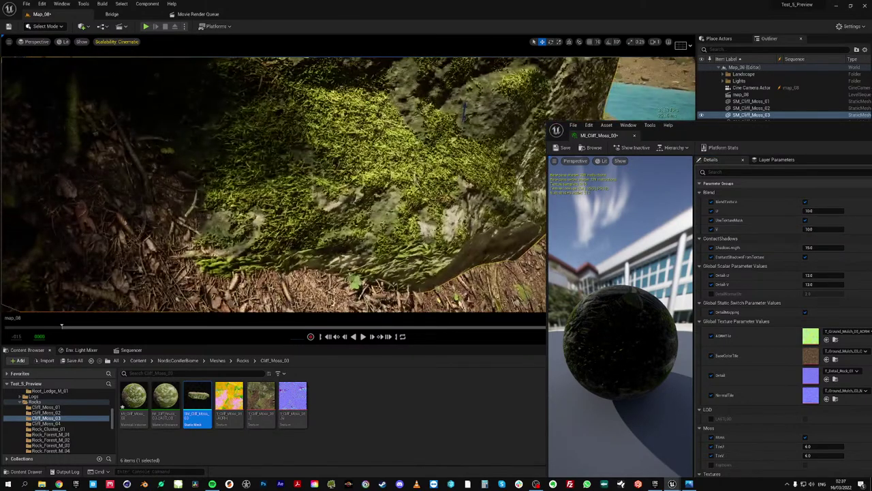
pyautogui.moveTo(478, 124)
pyautogui.mouseDown()
pyautogui.moveTo(451, 124)
pyautogui.moveTo(466, 123)
pyautogui.mouseUp()
pyautogui.moveTo(467, 124); pyautogui.dragTo(475, 124, button='right')
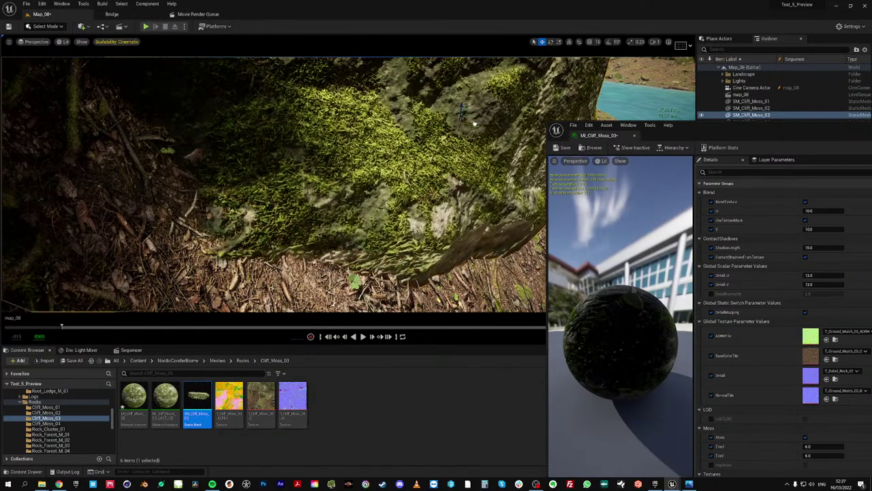
# Move the material editor fully into view and reset the Blend U and V values to their defaults
pyautogui.moveTo(780, 132); pyautogui.dragTo(627, 137)
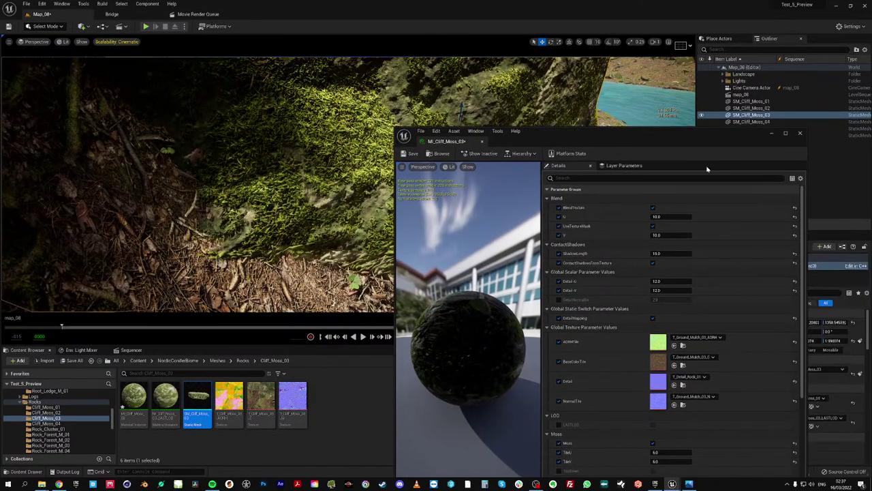
pyautogui.click(795, 217)
pyautogui.click(795, 236)
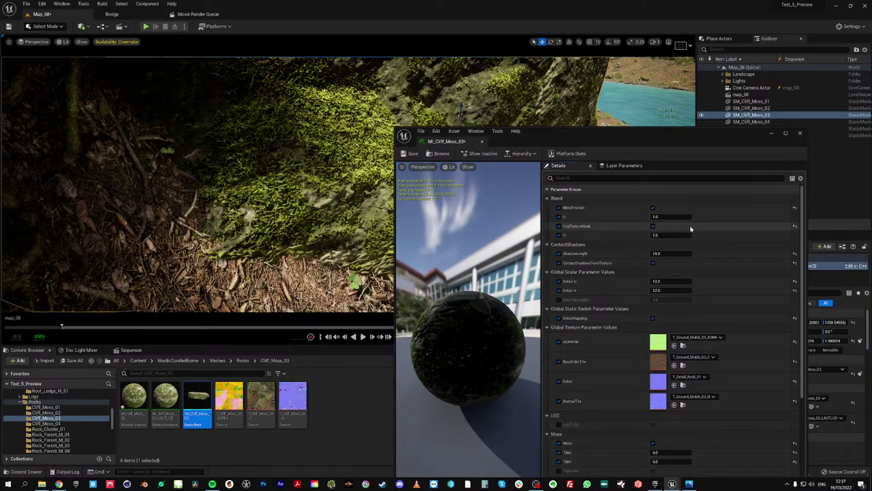
# Undo the recent Blend U and V changes together with the cliff nudge, and close the MI_Cliff_Moss_03 editor
pyautogui.hotkey('ctrl', 'z')
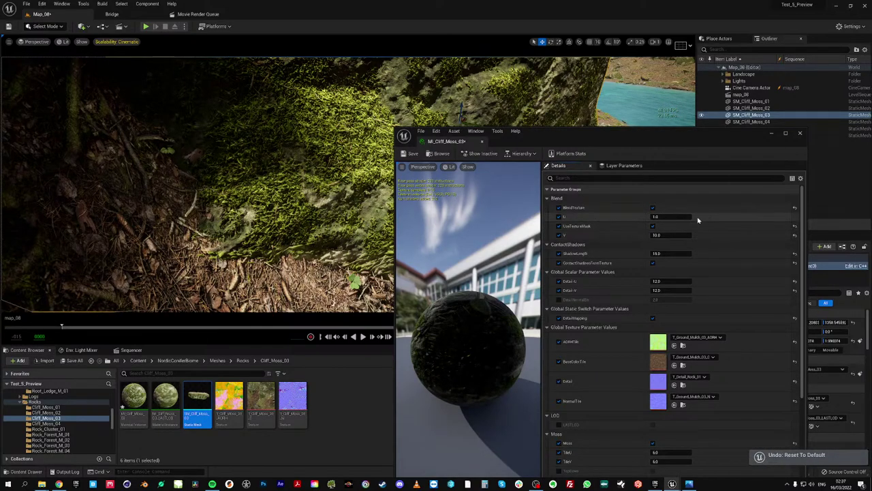
pyautogui.hotkey('ctrl', 'z')
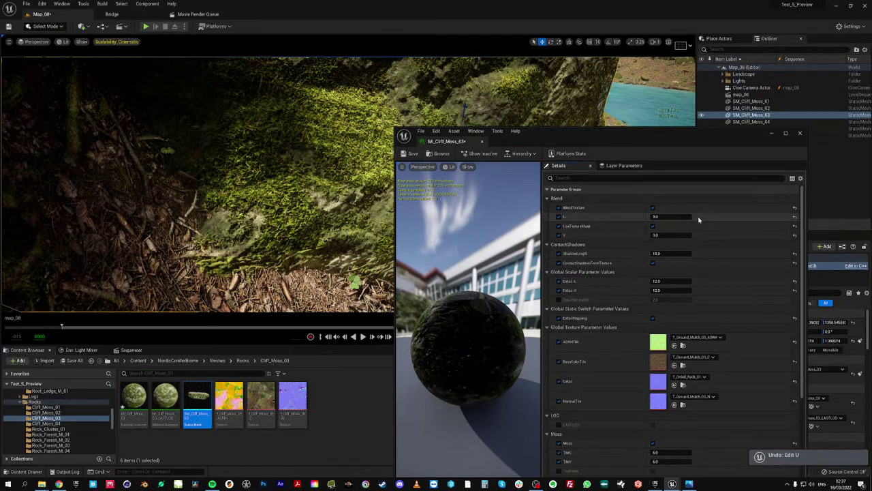
pyautogui.click(801, 133)
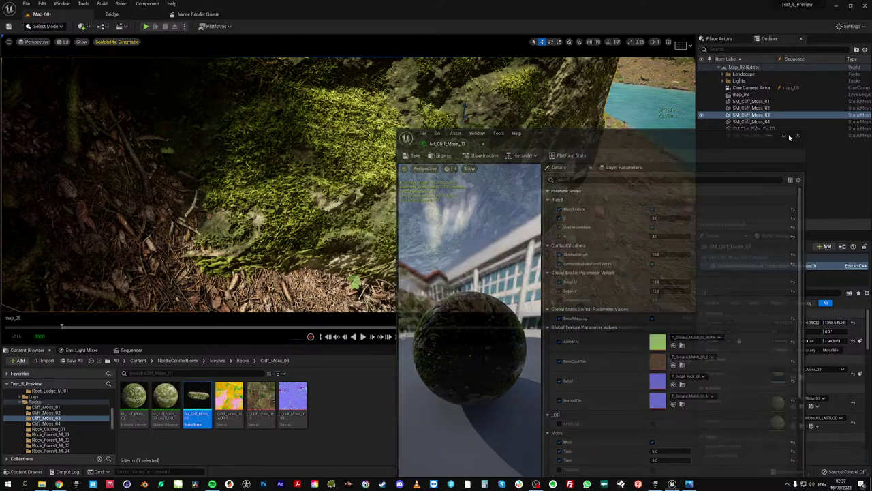
pyautogui.moveTo(545, 177); pyautogui.dragTo(525, 178, button='right')
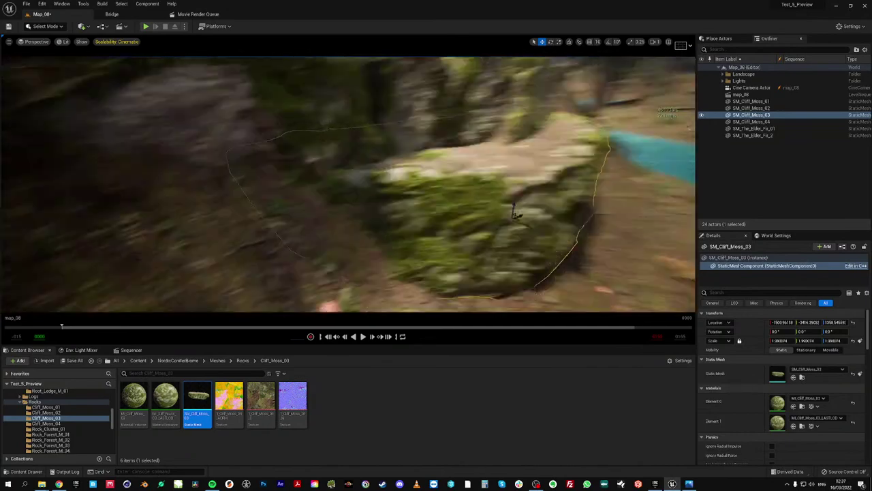
# Place the SM_Cliff_Moss_02 mesh from the Rocks folder on the slope beside the lower cliff and snap it to the ground
pyautogui.click(217, 359)
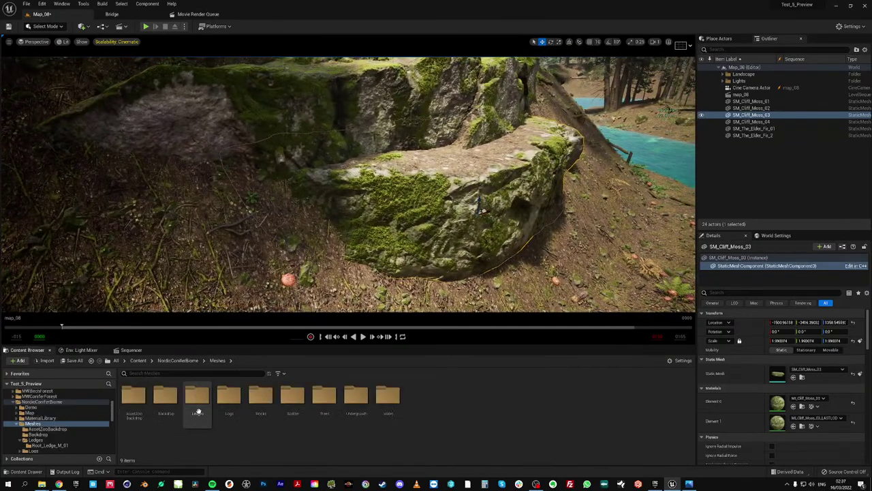
pyautogui.doubleClick(260, 399)
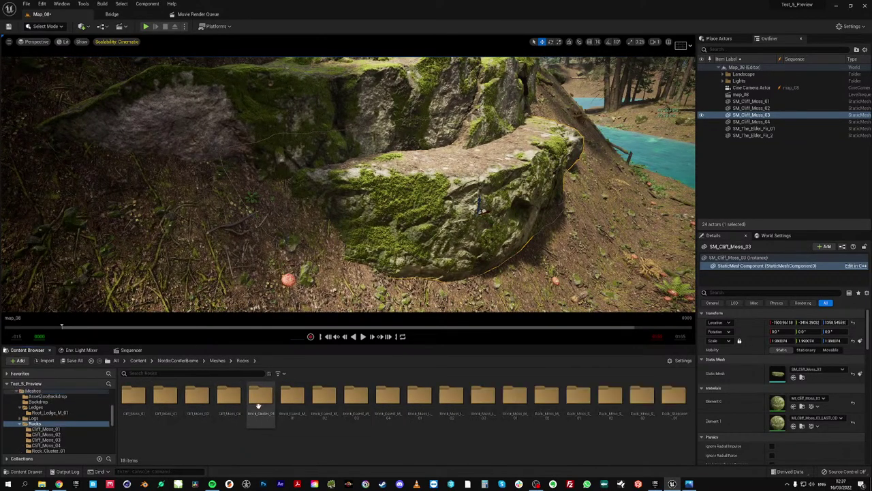
pyautogui.doubleClick(167, 404)
pyautogui.moveTo(197, 401); pyautogui.dragTo(409, 205)
pyautogui.moveTo(423, 242)
pyautogui.mouseDown(button='right')
pyautogui.moveTo(450, 239)
pyautogui.moveTo(426, 228)
pyautogui.moveTo(424, 242)
pyautogui.mouseUp(button='right')
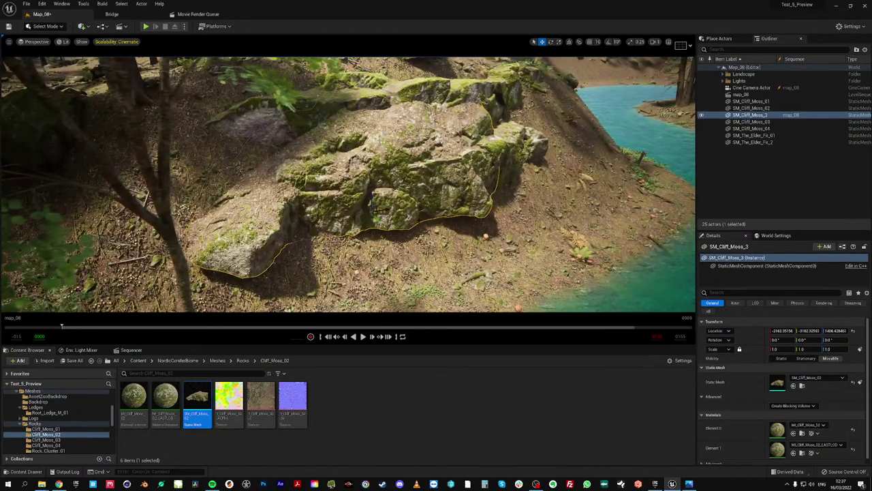
pyautogui.press('End')
# Move the new cliff beside the lower ledge to about X -2823, Y -3007, Z 1152
pyautogui.moveTo(386, 245); pyautogui.dragTo(388, 237)
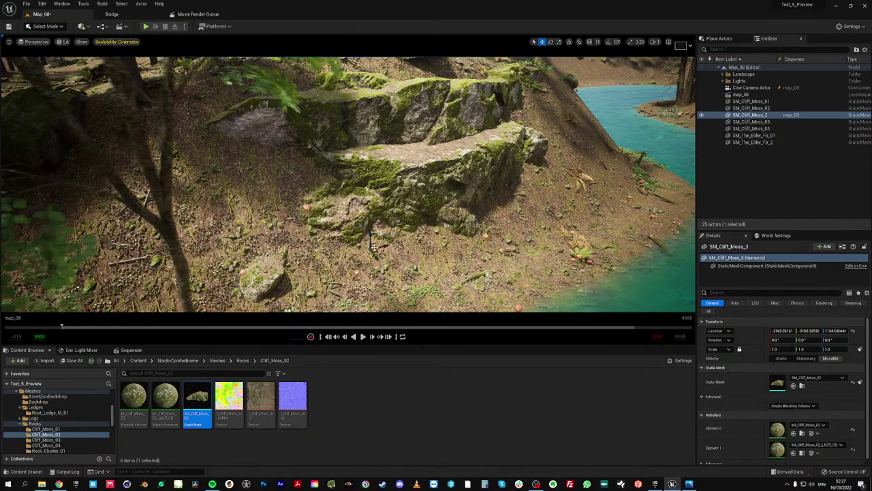
pyautogui.moveTo(383, 247); pyautogui.dragTo(282, 253)
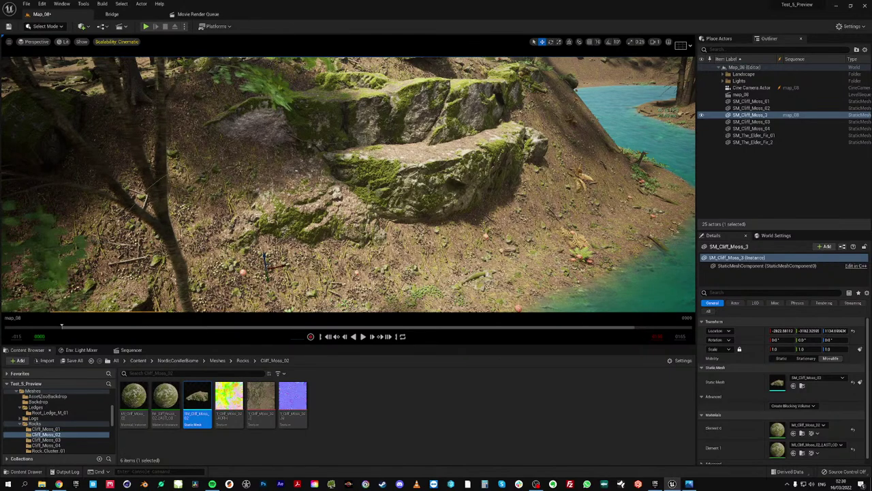
pyautogui.moveTo(266, 280); pyautogui.dragTo(272, 302)
pyautogui.moveTo(286, 272); pyautogui.dragTo(262, 270, button='right')
pyautogui.keyDown('alt'); pyautogui.moveTo(358, 302); pyautogui.dragTo(375, 302); pyautogui.keyUp('alt')
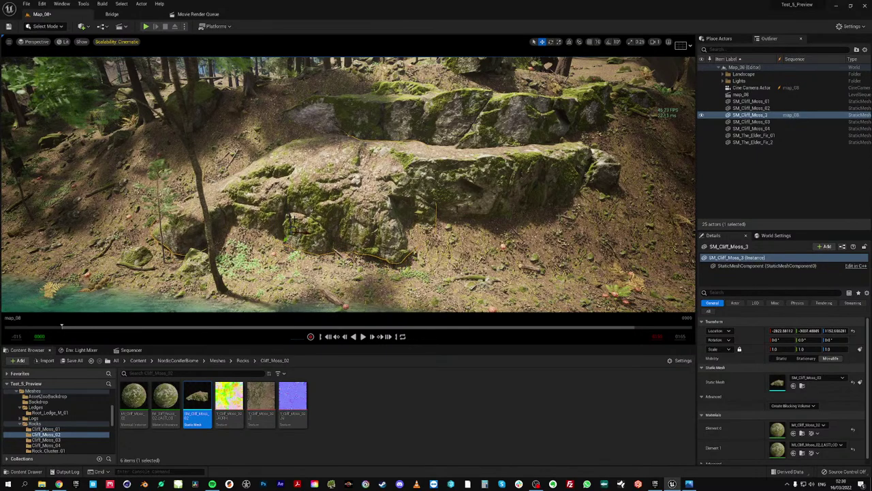
# Tilt the new cliff about 5.2° around X and 4.9° around Y to follow the slope
pyautogui.press('e')
pyautogui.moveTo(301, 219)
pyautogui.mouseDown()
pyautogui.moveTo(315, 233)
pyautogui.moveTo(295, 225)
pyautogui.mouseUp()
pyautogui.press('r')
pyautogui.press('w')
pyautogui.moveTo(295, 226); pyautogui.dragTo(356, 240, button='right')
pyautogui.press('e')
# Duplicate the tilted cliff along the riverbank to about X -1171, in front of the lower ledge
pyautogui.moveTo(237, 205); pyautogui.dragTo(471, 233)
pyautogui.press('r')
pyautogui.press('w')
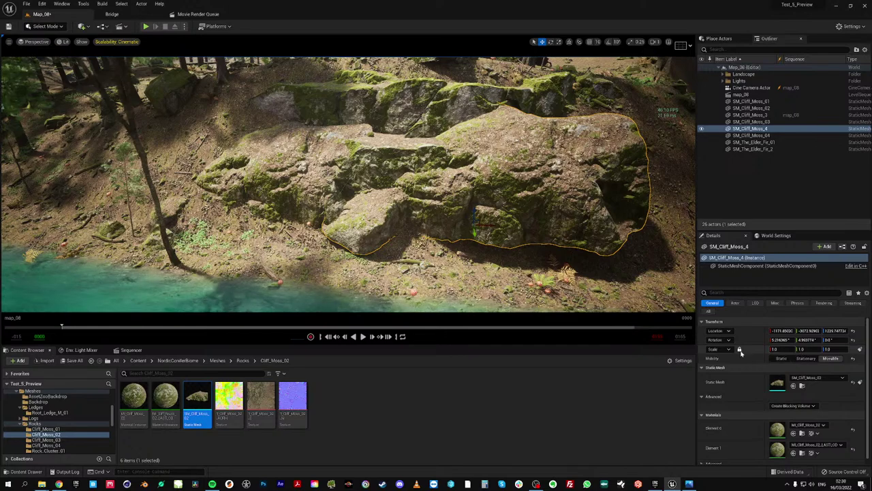
# Open the X scale of the duplicated cliff for editing
pyautogui.click(778, 350)
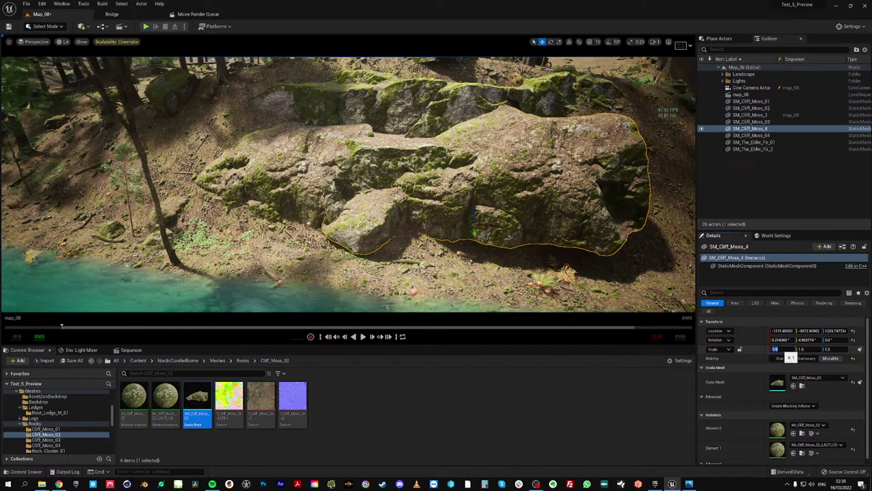
# Mirror the selected mossy cliff rock by setting its X scale to -1
pyautogui.write('-1')
pyautogui.press('Return')
pyautogui.write('-1')
pyautogui.press('Return')
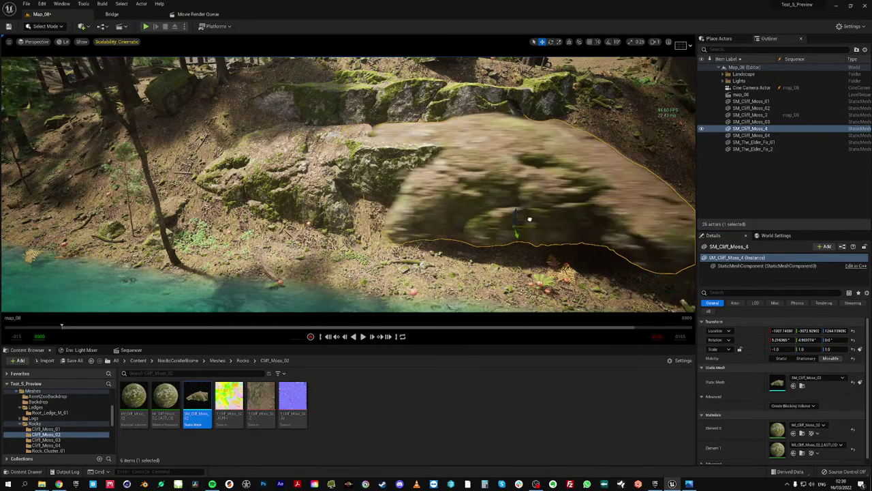
# Move the mirrored cliff rock along the slope and back into the hillside beside the neighbouring ledge
pyautogui.press('s')
pyautogui.moveTo(349, 184); pyautogui.dragTo(375, 184, button='right')
pyautogui.press('w')
pyautogui.press('w')
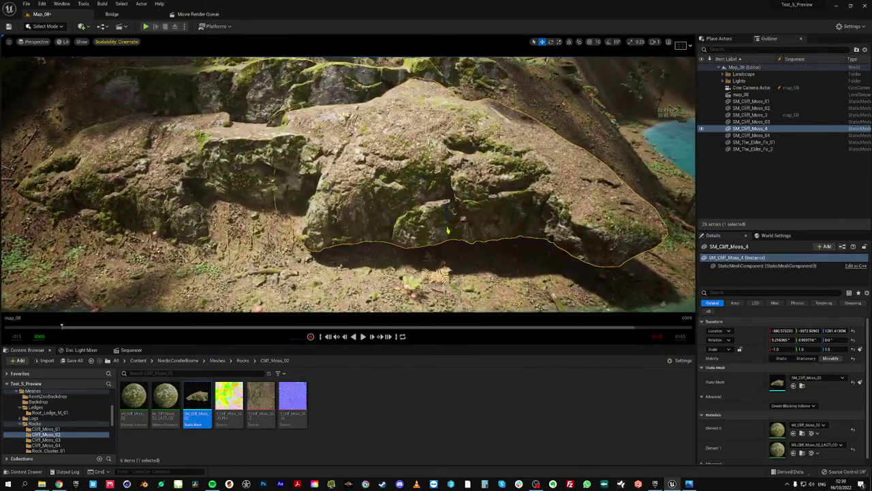
pyautogui.moveTo(448, 231); pyautogui.dragTo(442, 198)
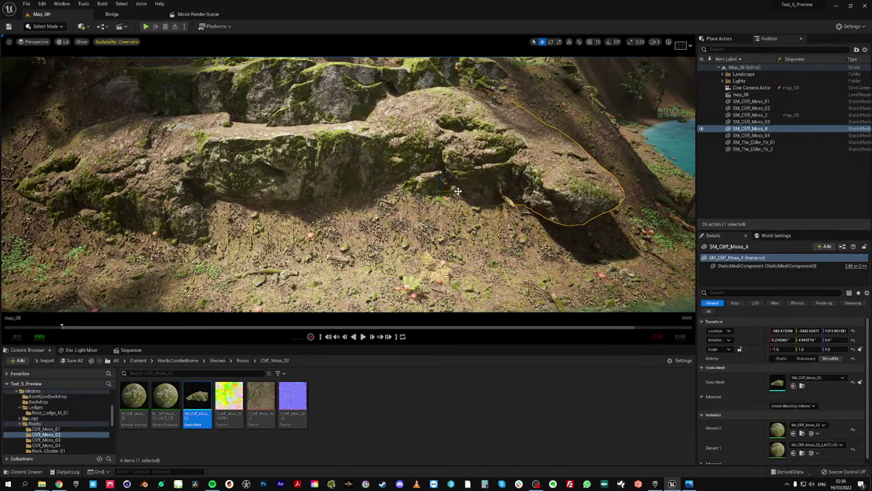
# Rotate the mirrored rock to about 10.6°, -13.1°, -1.7° and reduce its Z scale to about 0.97
pyautogui.press('e')
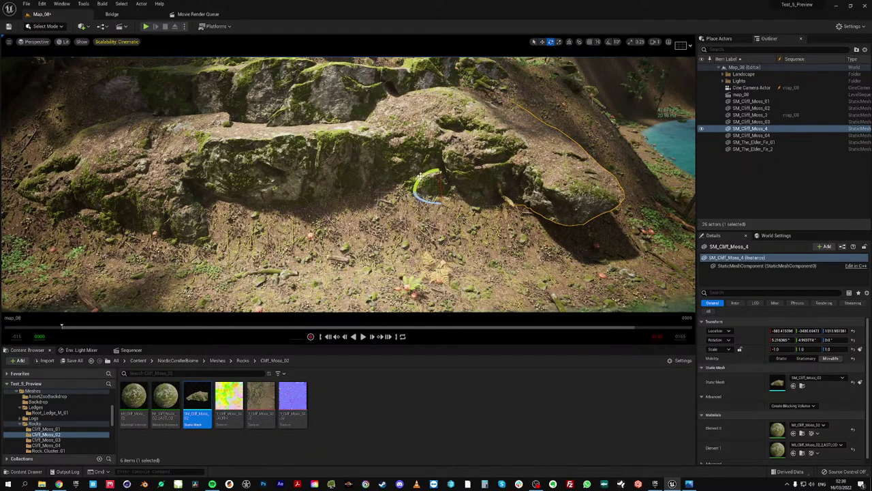
pyautogui.moveTo(421, 176); pyautogui.dragTo(448, 165)
pyautogui.moveTo(448, 171)
pyautogui.mouseDown(button='right')
pyautogui.moveTo(446, 156)
pyautogui.moveTo(451, 165)
pyautogui.mouseUp(button='right')
pyautogui.moveTo(451, 207); pyautogui.dragTo(450, 212)
pyautogui.moveTo(828, 349); pyautogui.dragTo(830, 349)
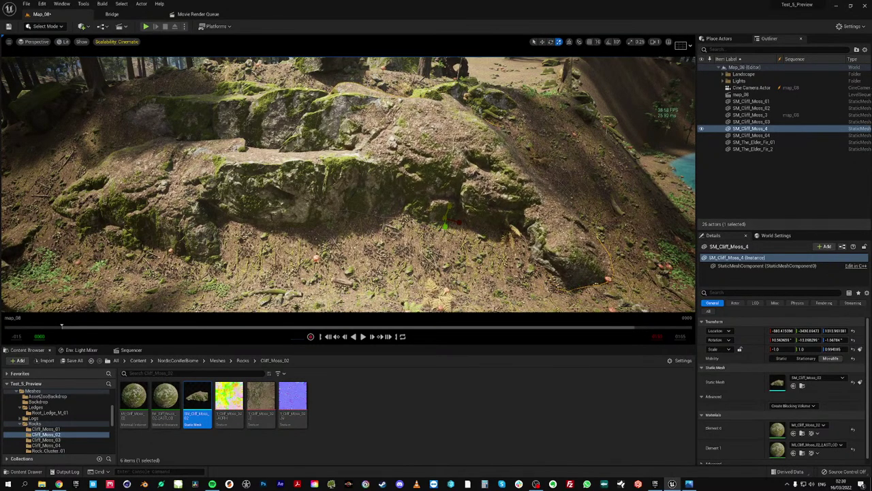
# Sink the mirrored rock into the slope as a descending continuation of the lower ledge, and deselect it
pyautogui.press('w')
pyautogui.moveTo(444, 226); pyautogui.dragTo(452, 211)
pyautogui.moveTo(402, 217); pyautogui.dragTo(460, 217, button='right')
pyautogui.moveTo(354, 201); pyautogui.dragTo(366, 218)
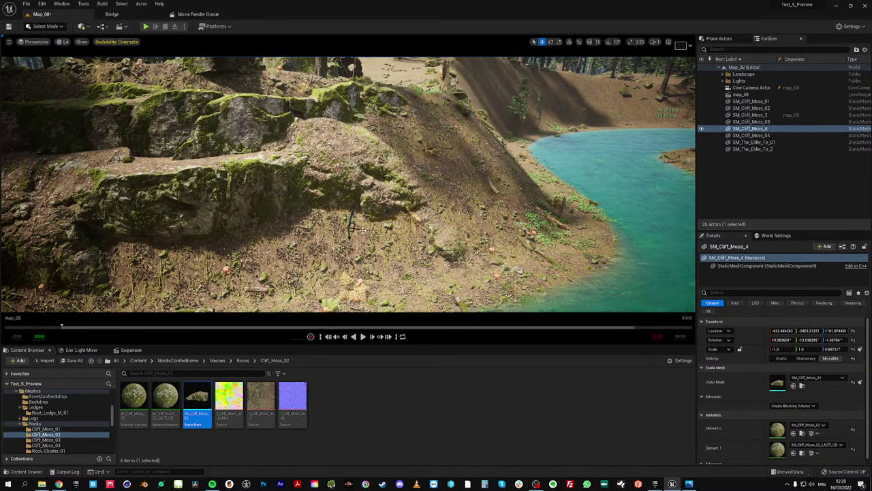
pyautogui.moveTo(429, 233); pyautogui.dragTo(415, 232)
pyautogui.moveTo(416, 231)
pyautogui.mouseDown(button='right')
pyautogui.moveTo(388, 231)
pyautogui.moveTo(403, 244)
pyautogui.moveTo(417, 235)
pyautogui.mouseUp(button='right')
pyautogui.moveTo(518, 224); pyautogui.dragTo(535, 223, button='right')
pyautogui.click(371, 246)
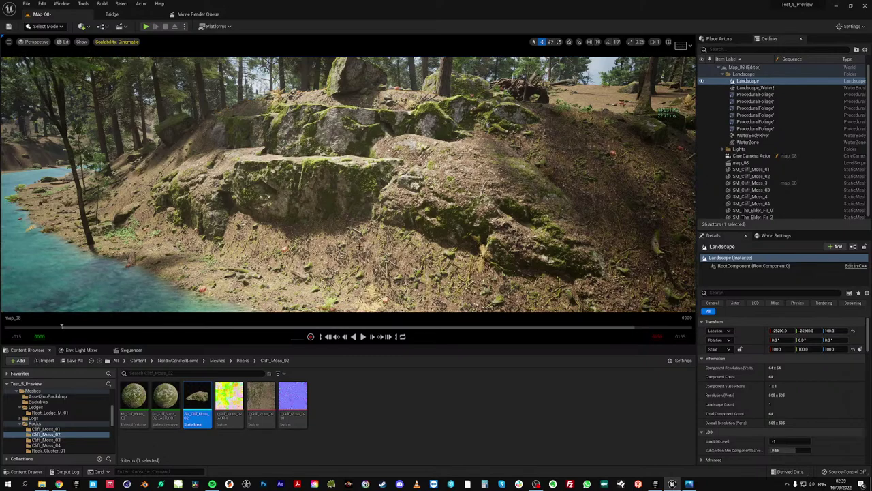
pyautogui.moveTo(371, 244)
pyautogui.mouseDown(button='right')
pyautogui.moveTo(375, 266)
pyautogui.moveTo(385, 243)
pyautogui.mouseUp(button='right')
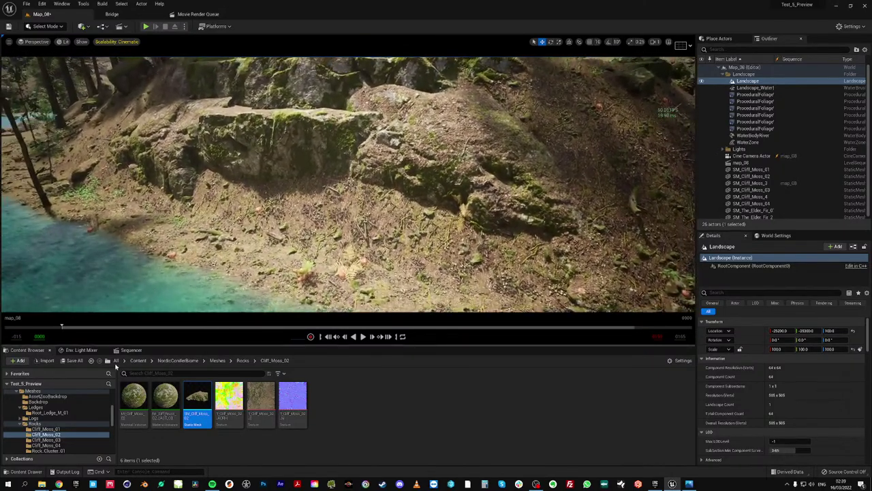
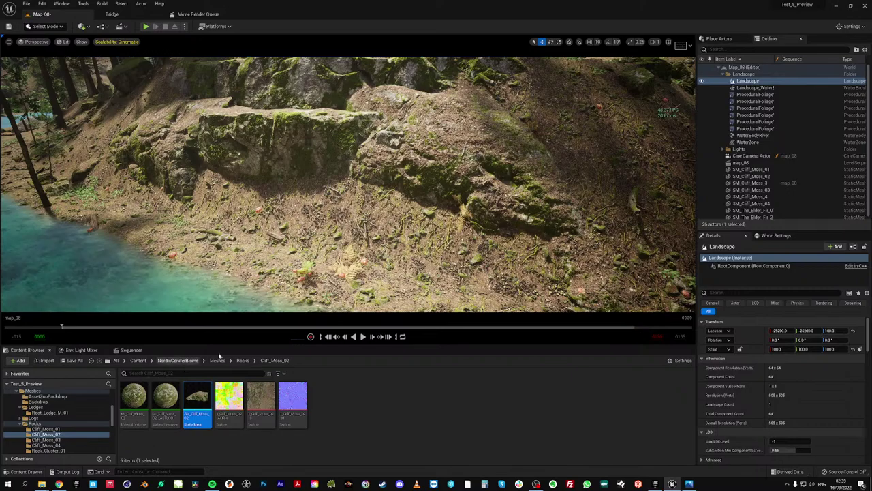
# Place the cliff static mesh from the Rocks/Cliff_Moss_01 folder on the slope beside the mirrored rock
pyautogui.moveTo(349, 184); pyautogui.dragTo(405, 165, button='right')
pyautogui.moveTo(262, 233); pyautogui.dragTo(262, 233, button='right')
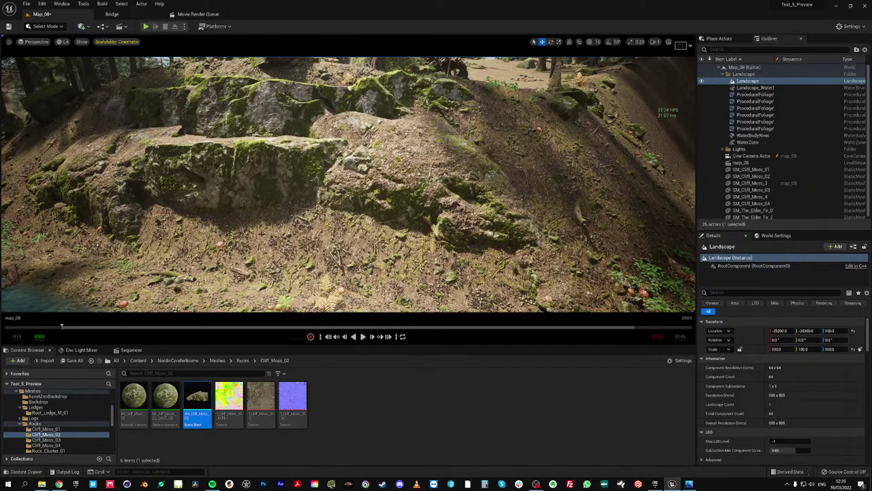
pyautogui.click(217, 361)
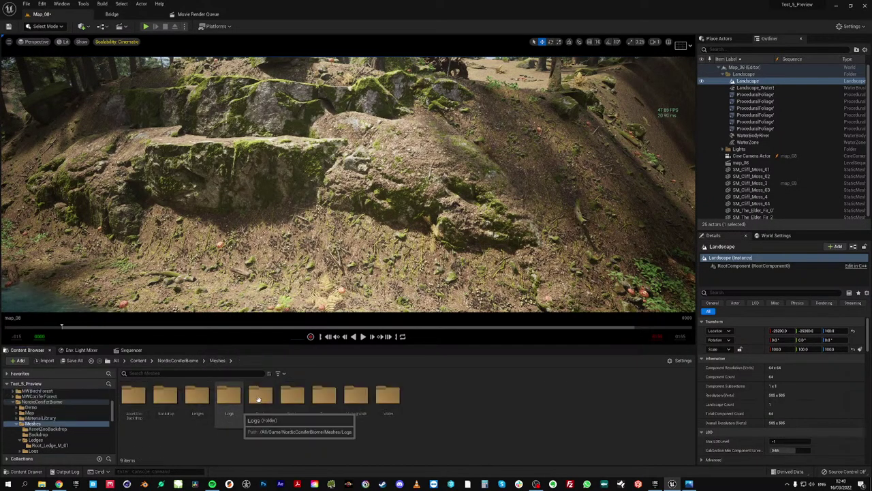
pyautogui.doubleClick(259, 397)
pyautogui.doubleClick(136, 397)
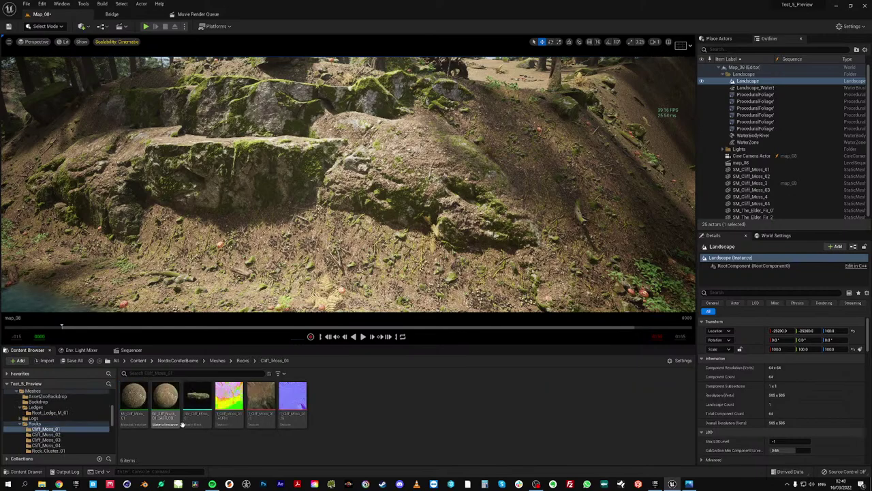
pyautogui.click(197, 398)
pyautogui.moveTo(415, 251); pyautogui.dragTo(432, 242)
pyautogui.moveTo(432, 242); pyautogui.dragTo(488, 206, button='right')
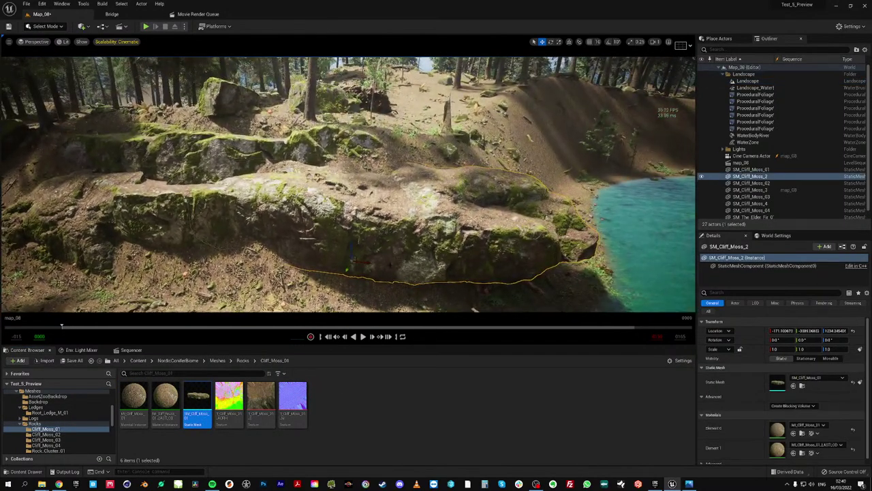
# Rotate the newly placed cliff to about -39° around Z
pyautogui.press('e')
pyautogui.press('r')
pyautogui.press('w')
pyautogui.press('e')
pyautogui.moveTo(364, 271); pyautogui.dragTo(355, 274)
pyautogui.press('r')
pyautogui.press('w')
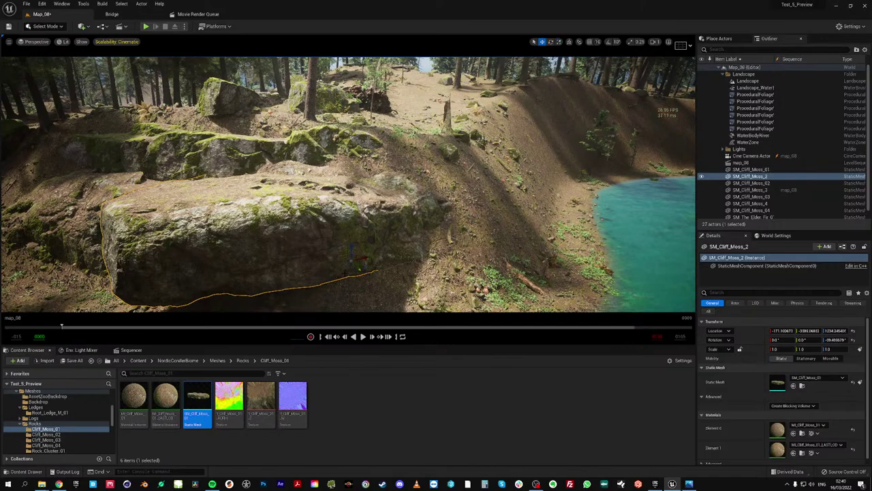
# Move the new cliff across the hillside towards the water and turn it to about -58° around Z
pyautogui.moveTo(357, 266)
pyautogui.mouseDown(button='right')
pyautogui.moveTo(415, 266)
pyautogui.moveTo(340, 266)
pyautogui.mouseUp(button='right')
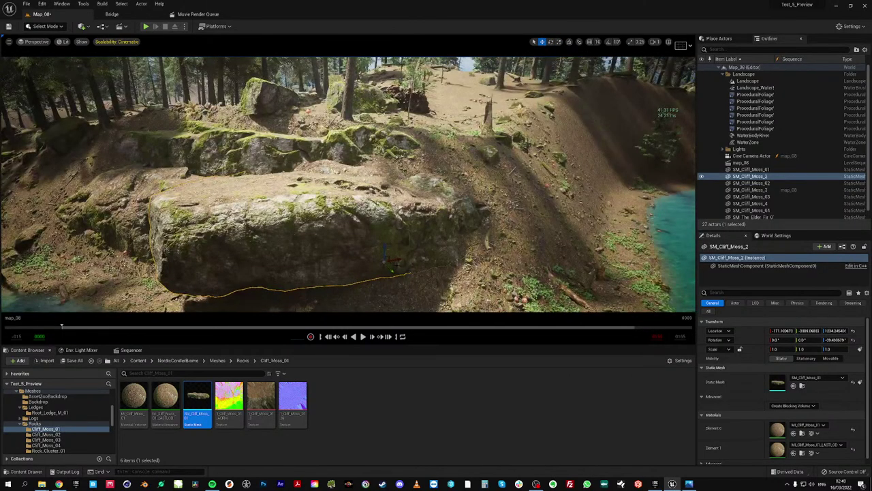
pyautogui.moveTo(392, 266); pyautogui.dragTo(565, 197)
pyautogui.press('e')
pyautogui.press('w')
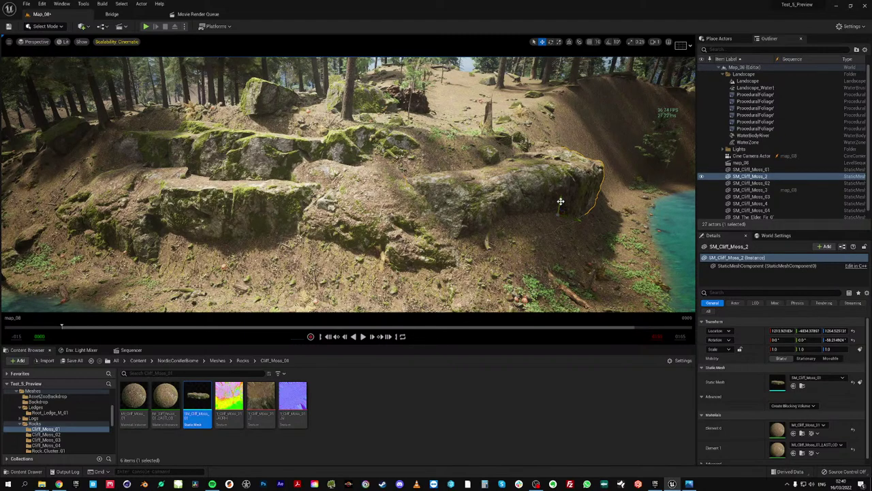
# Duplicate the cliff near the water and place the copy just in front of and below it
pyautogui.press('e')
pyautogui.press('r')
pyautogui.press('w')
pyautogui.press('e')
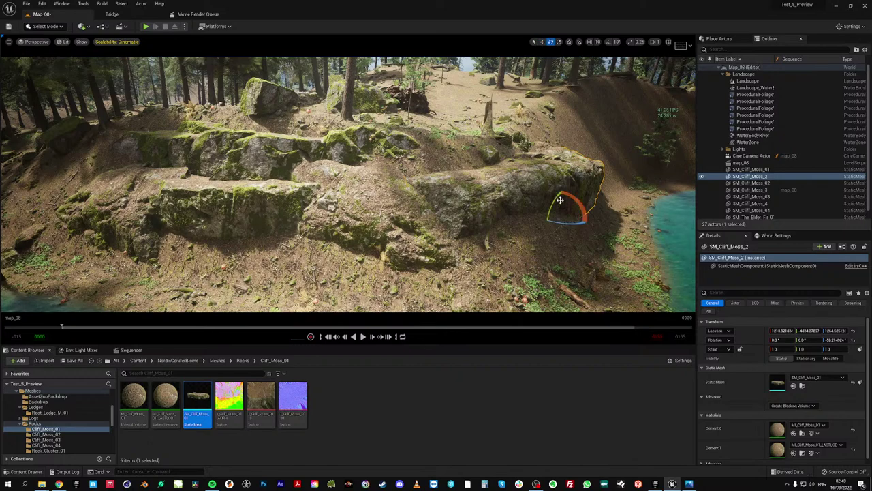
pyautogui.press('w')
pyautogui.keyDown('alt'); pyautogui.moveTo(560, 199); pyautogui.dragTo(608, 253); pyautogui.keyUp('alt')
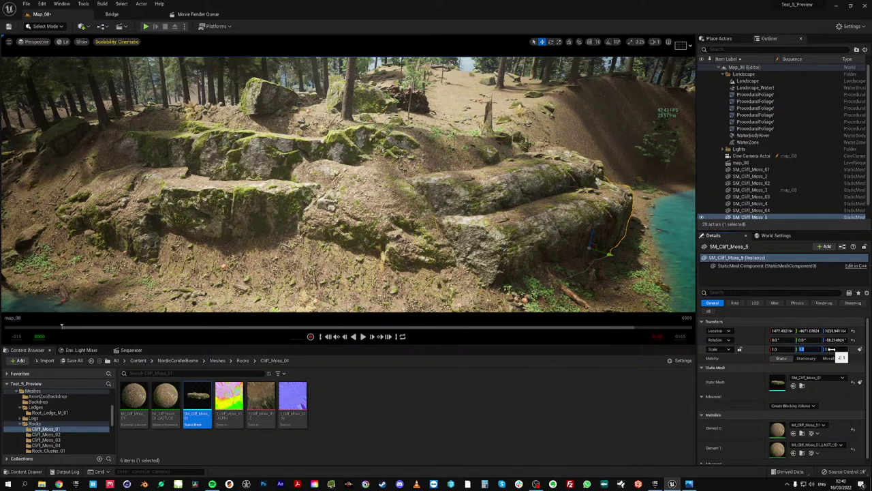
# Try mirroring the duplicated cliff by setting its Y scale to -1
pyautogui.write('-1')
pyautogui.press('Return')
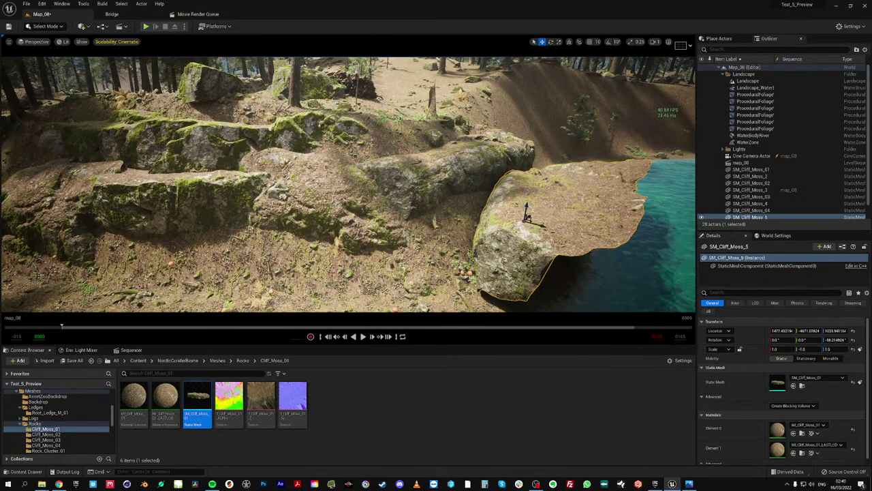
pyautogui.hotkey('ctrl', 'z')
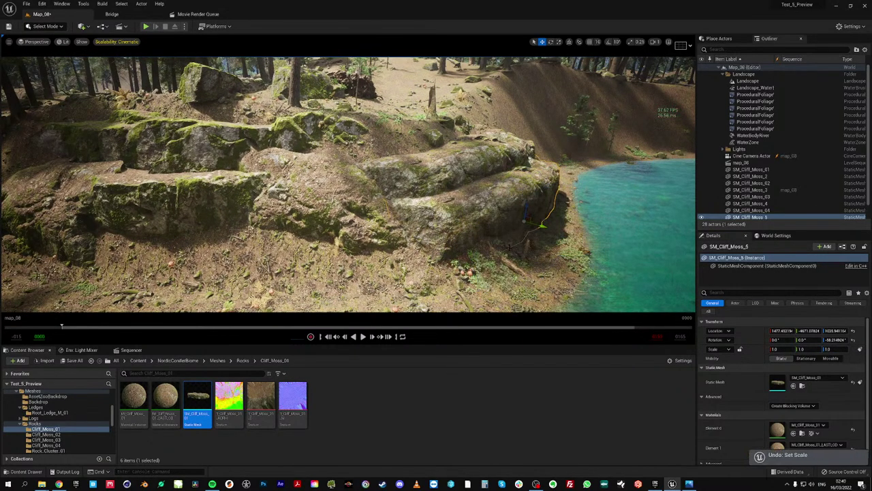
# Mirror the duplicated cliff with an X scale of -1 and lower it into the slope near the shoreline
pyautogui.click(779, 349)
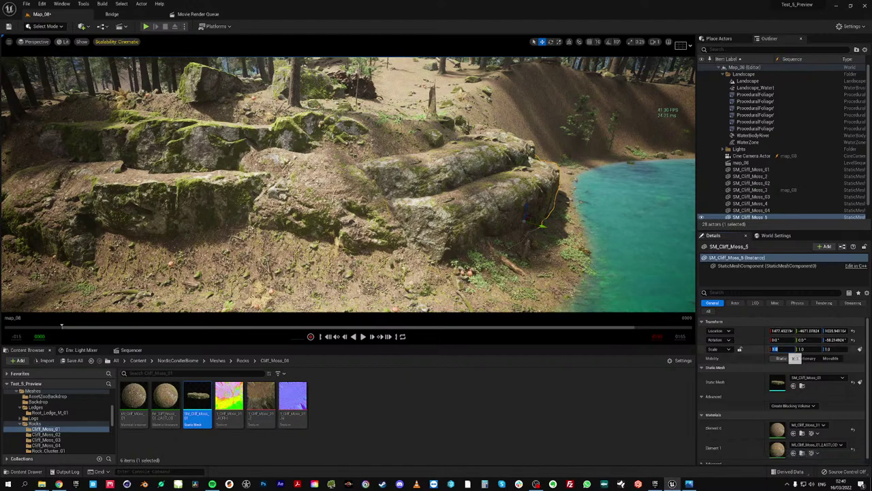
pyautogui.write('-1')
pyautogui.press('Return')
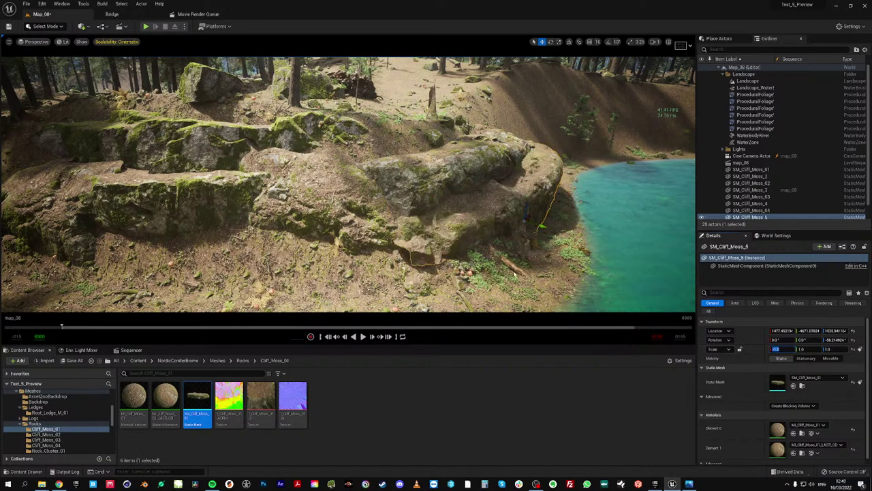
pyautogui.moveTo(525, 209); pyautogui.dragTo(524, 220)
pyautogui.moveTo(522, 222); pyautogui.dragTo(544, 251)
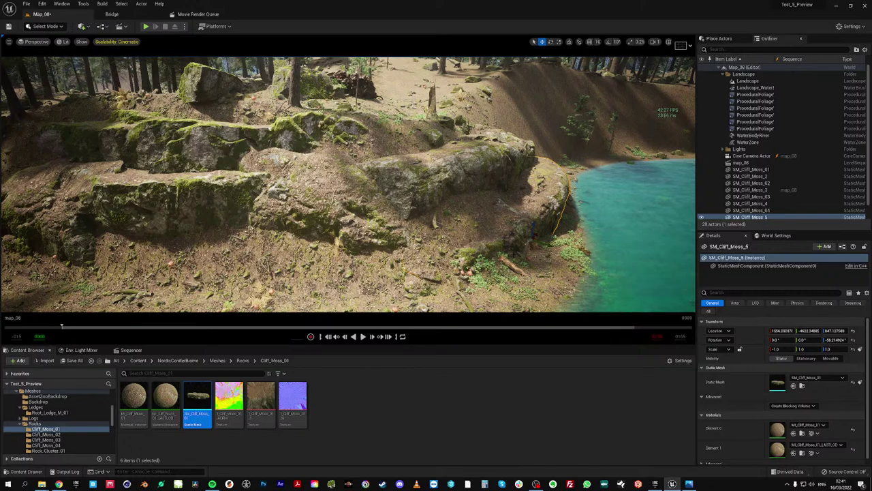
# Rotate the mirrored rock SM_Cliff_Moss_4 between the ledges to nearly level, with about -6° around Z, and deselect it
pyautogui.moveTo(440, 242)
pyautogui.mouseDown(button='right')
pyautogui.moveTo(422, 251)
pyautogui.moveTo(426, 242)
pyautogui.mouseUp(button='right')
pyautogui.click(395, 257)
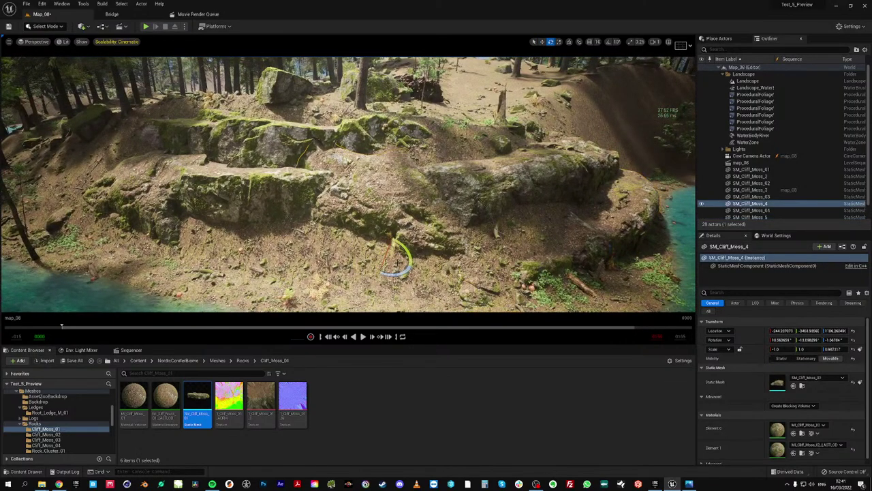
pyautogui.moveTo(400, 270); pyautogui.dragTo(385, 229)
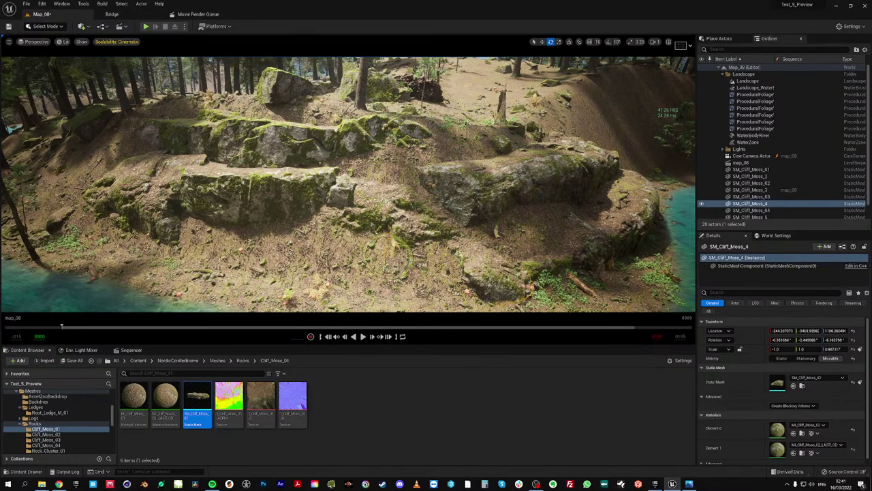
pyautogui.click(379, 275)
pyautogui.moveTo(379, 276); pyautogui.dragTo(379, 253, button='right')
# Save the map with the arranged cliff rocks
pyautogui.press('w')
pyautogui.click(47, 27)
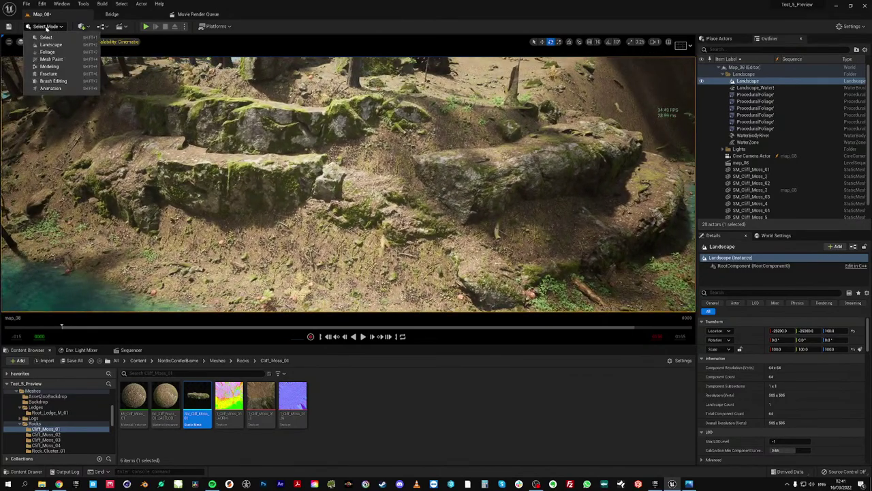
pyautogui.click(51, 52)
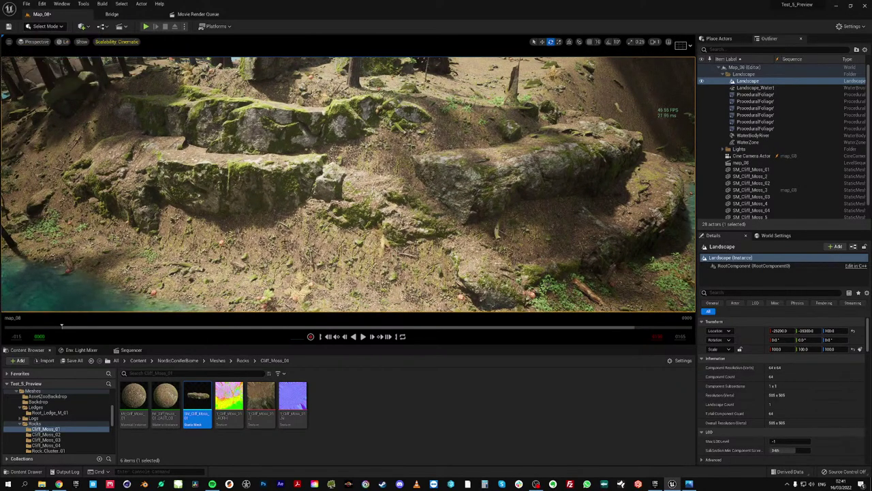
pyautogui.hotkey('ctrl', 's')
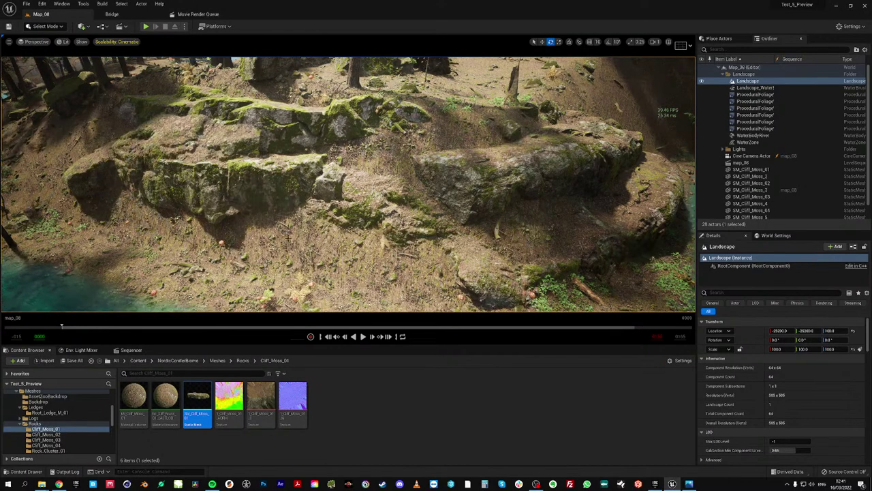
# In Landscape paint mode, paint the Moss layer over the ground around the cliffs with a brush size of about 500
pyautogui.moveTo(349, 184); pyautogui.dragTo(364, 179, button='right')
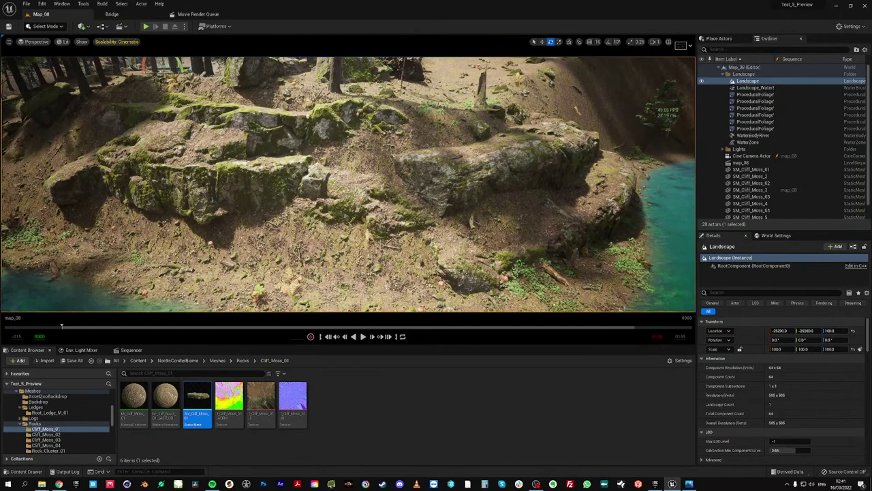
pyautogui.click(44, 27)
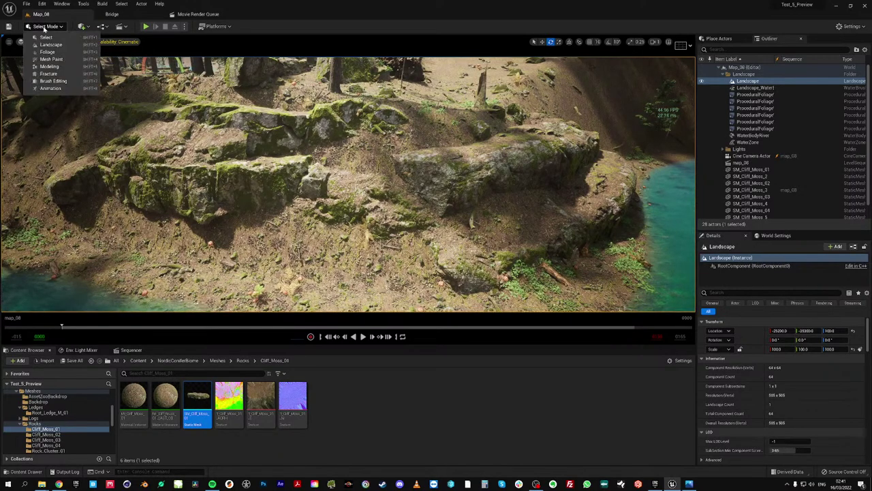
pyautogui.click(48, 45)
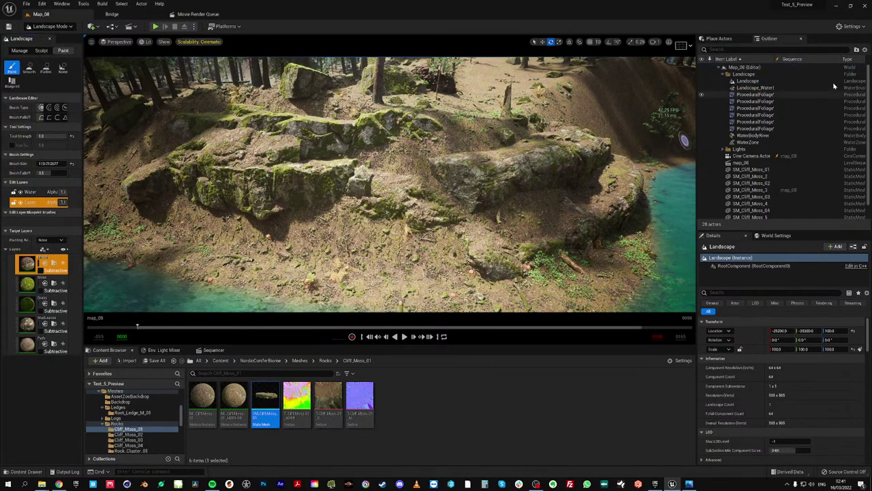
pyautogui.click(30, 287)
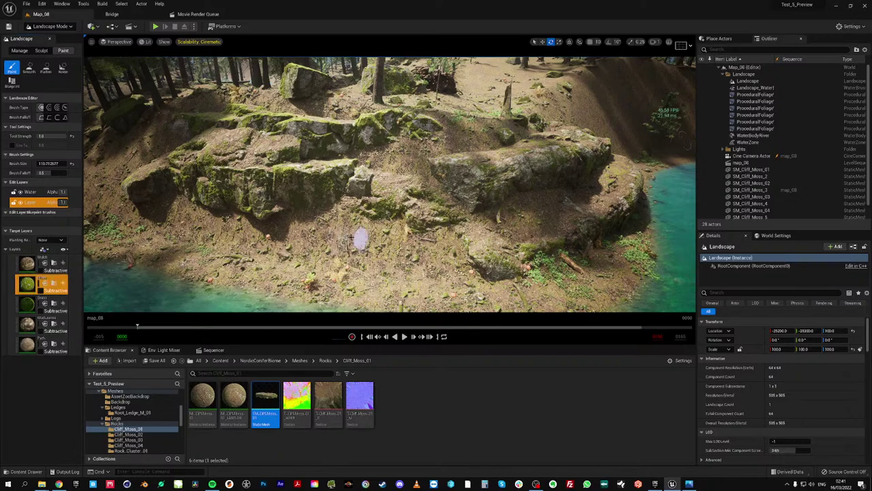
pyautogui.moveTo(47, 163)
pyautogui.mouseDown()
pyautogui.moveTo(76, 164)
pyautogui.moveTo(48, 164)
pyautogui.mouseUp()
pyautogui.moveTo(194, 222)
pyautogui.mouseDown()
pyautogui.moveTo(312, 220)
pyautogui.moveTo(485, 152)
pyautogui.moveTo(443, 170)
pyautogui.moveTo(545, 184)
pyautogui.moveTo(380, 215)
pyautogui.moveTo(209, 119)
pyautogui.moveTo(147, 127)
pyautogui.moveTo(126, 75)
pyautogui.moveTo(179, 156)
pyautogui.moveTo(171, 156)
pyautogui.moveTo(234, 175)
pyautogui.moveTo(166, 156)
pyautogui.moveTo(119, 170)
pyautogui.mouseUp()
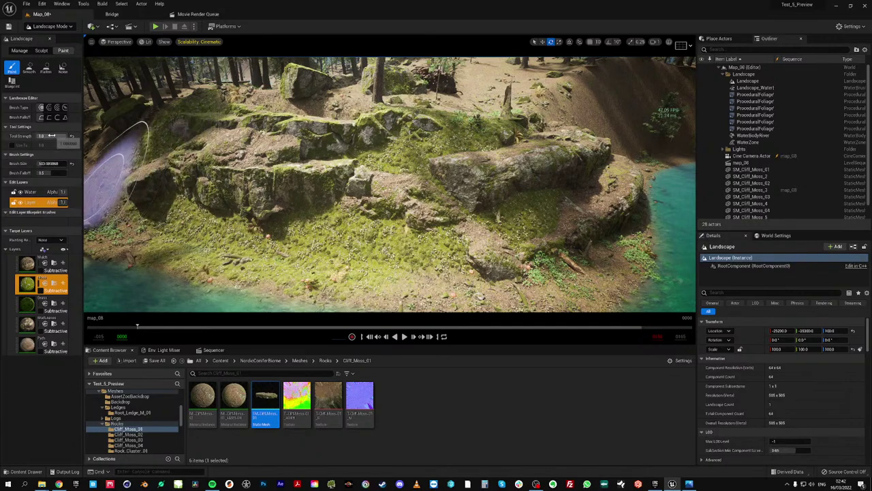
# Lower the paint tool strength and paint the pebbly ground layer along the shoreline below the cliffs
pyautogui.moveTo(52, 136); pyautogui.dragTo(48, 135)
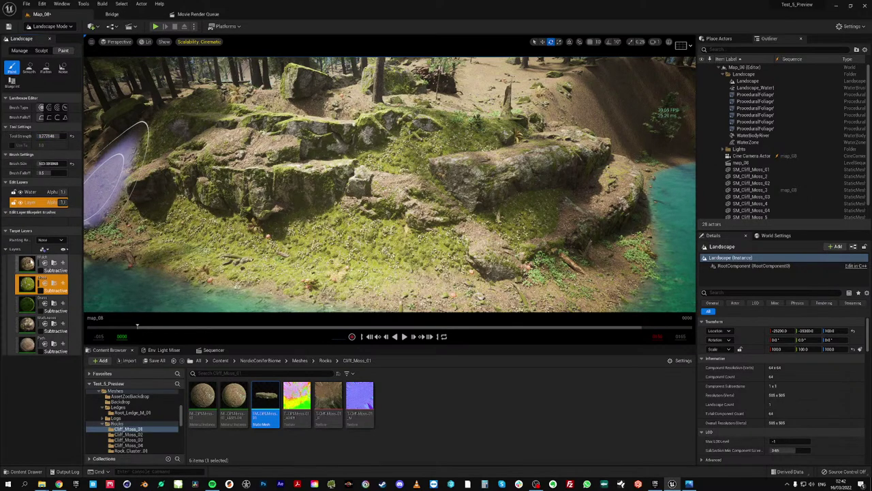
pyautogui.click(29, 326)
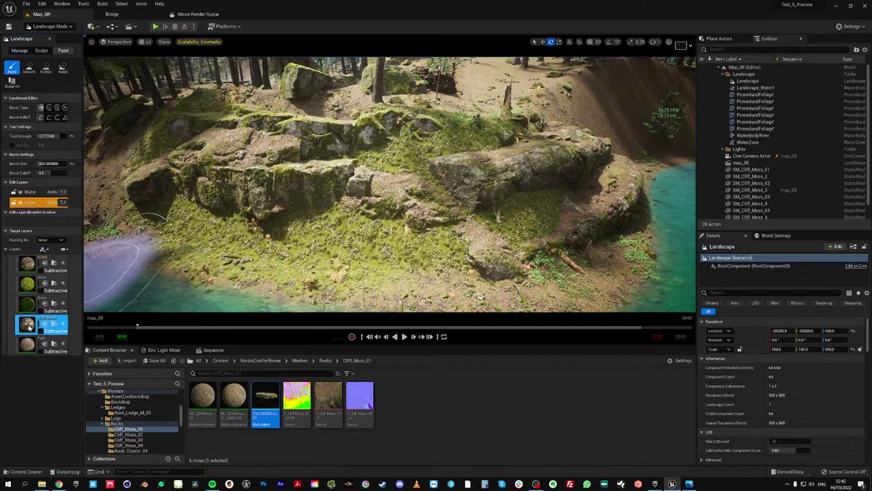
pyautogui.moveTo(256, 249)
pyautogui.mouseDown()
pyautogui.moveTo(126, 256)
pyautogui.moveTo(232, 296)
pyautogui.moveTo(530, 286)
pyautogui.moveTo(468, 263)
pyautogui.mouseUp()
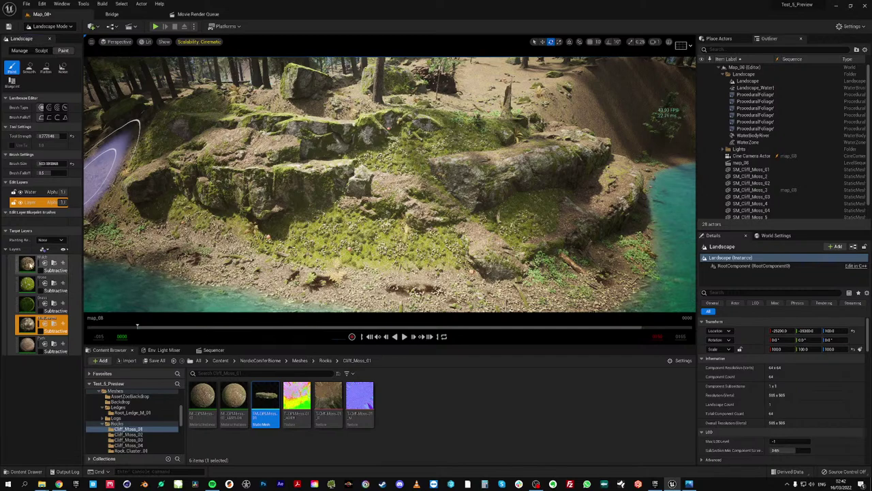
# Paint the Mulch layer in patches over the mossy ground between the cliffs with a brush size of about 90
pyautogui.click(30, 265)
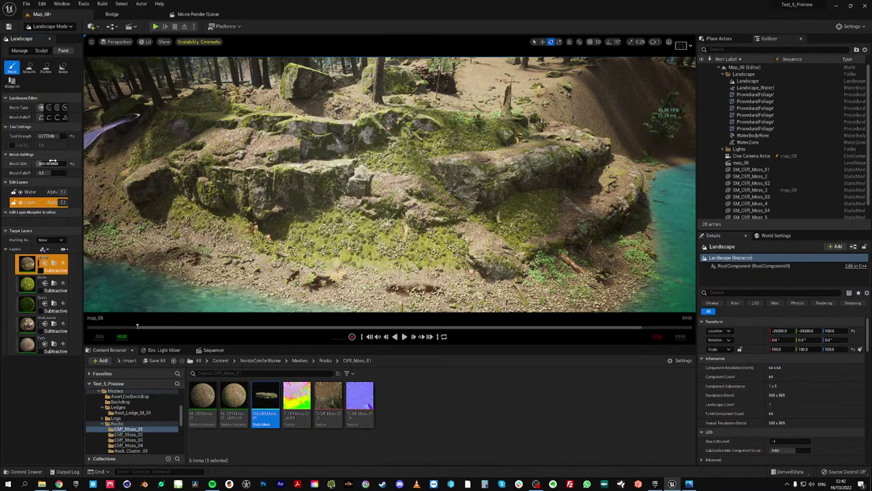
pyautogui.moveTo(53, 161); pyautogui.dragTo(36, 162)
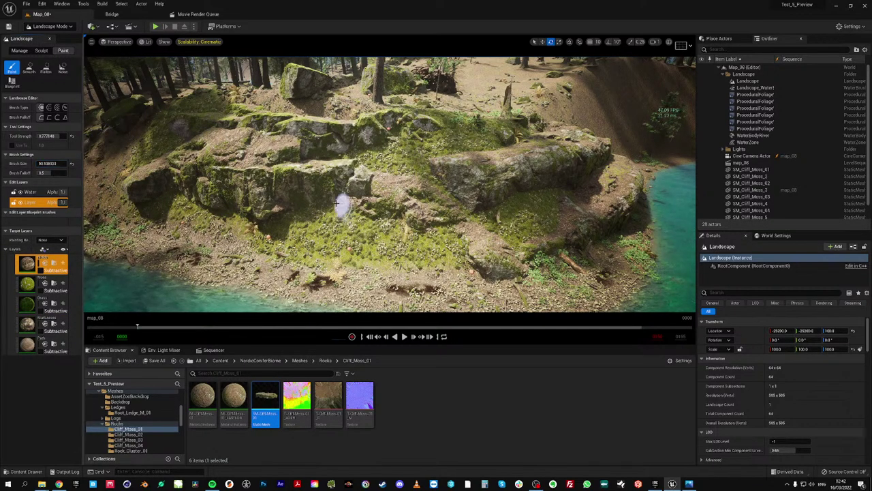
pyautogui.moveTo(341, 214)
pyautogui.mouseDown()
pyautogui.moveTo(399, 220)
pyautogui.moveTo(359, 172)
pyautogui.moveTo(424, 189)
pyautogui.moveTo(464, 220)
pyautogui.moveTo(307, 182)
pyautogui.moveTo(421, 205)
pyautogui.moveTo(388, 225)
pyautogui.moveTo(416, 225)
pyautogui.moveTo(351, 208)
pyautogui.moveTo(538, 238)
pyautogui.moveTo(498, 257)
pyautogui.moveTo(335, 270)
pyautogui.mouseUp()
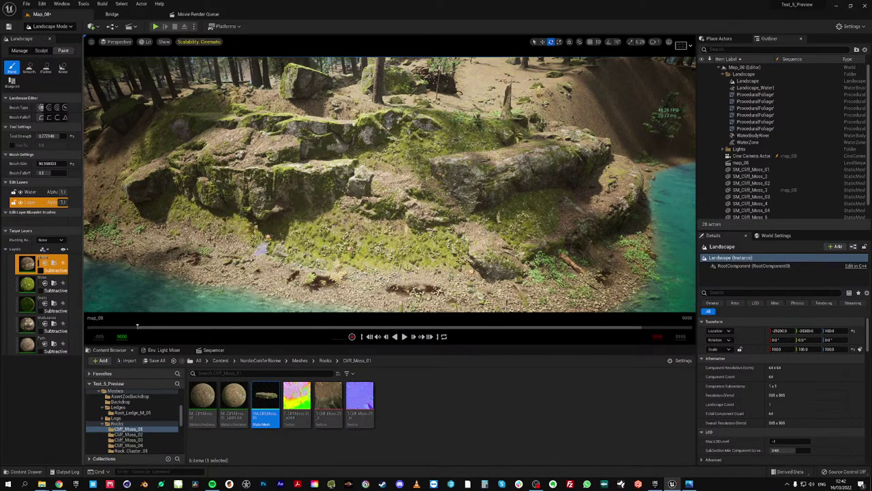
pyautogui.moveTo(263, 248)
pyautogui.mouseDown()
pyautogui.moveTo(167, 220)
pyautogui.moveTo(438, 181)
pyautogui.moveTo(464, 144)
pyautogui.moveTo(516, 135)
pyautogui.moveTo(512, 234)
pyautogui.moveTo(525, 234)
pyautogui.moveTo(554, 228)
pyautogui.moveTo(610, 167)
pyautogui.moveTo(591, 202)
pyautogui.moveTo(565, 221)
pyautogui.moveTo(519, 228)
pyautogui.moveTo(406, 208)
pyautogui.moveTo(435, 190)
pyautogui.moveTo(368, 172)
pyautogui.moveTo(267, 179)
pyautogui.moveTo(396, 263)
pyautogui.moveTo(326, 268)
pyautogui.moveTo(232, 250)
pyautogui.moveTo(305, 265)
pyautogui.moveTo(238, 233)
pyautogui.moveTo(164, 235)
pyautogui.moveTo(133, 224)
pyautogui.moveTo(388, 274)
pyautogui.moveTo(380, 275)
pyautogui.moveTo(457, 258)
pyautogui.mouseUp()
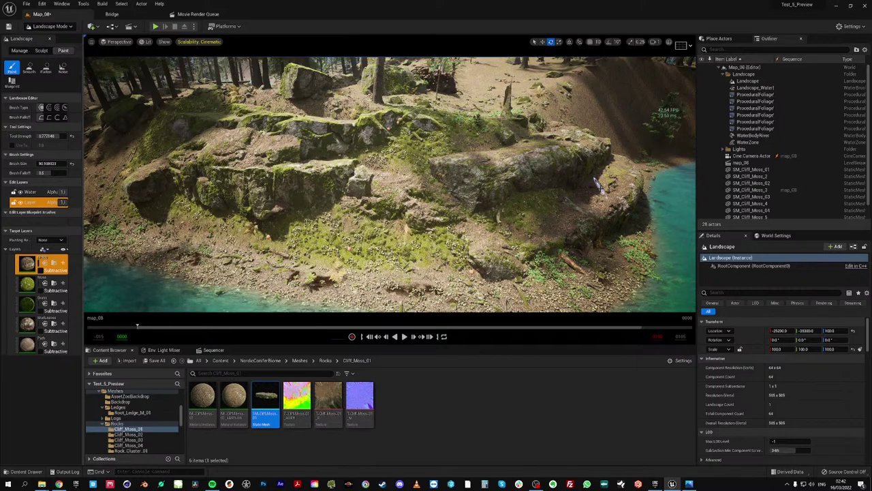
# Return to Select mode and delete the WaterZone actor from the level
pyautogui.moveTo(469, 225)
pyautogui.mouseDown(button='right')
pyautogui.moveTo(523, 231)
pyautogui.moveTo(546, 213)
pyautogui.moveTo(498, 209)
pyautogui.moveTo(460, 237)
pyautogui.moveTo(474, 240)
pyautogui.moveTo(446, 238)
pyautogui.mouseUp(button='right')
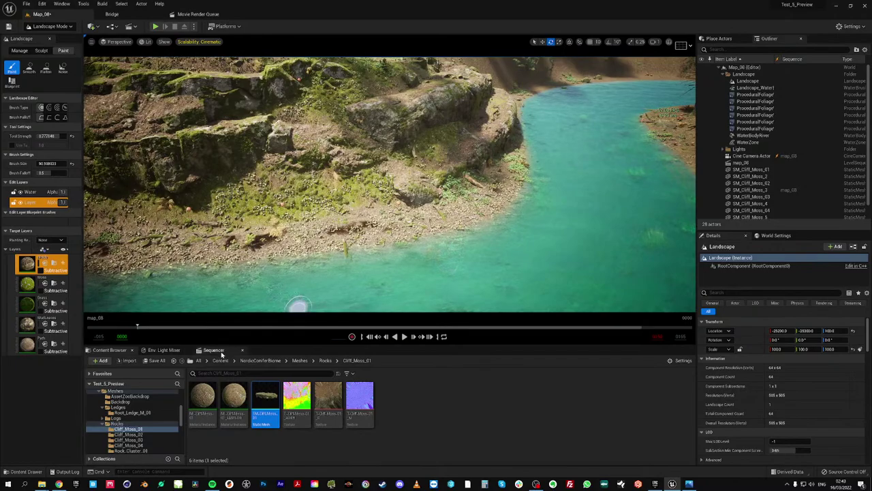
pyautogui.moveTo(432, 159)
pyautogui.mouseDown(button='right')
pyautogui.moveTo(350, 165)
pyautogui.moveTo(441, 168)
pyautogui.mouseUp(button='right')
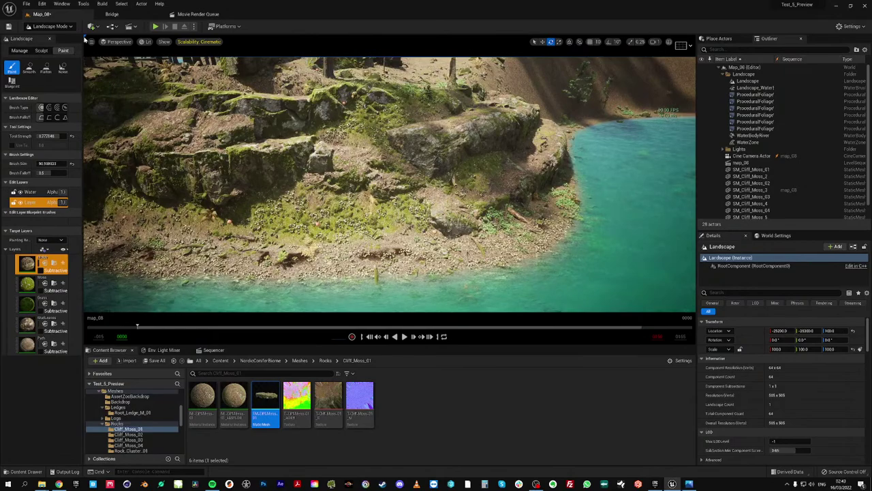
pyautogui.click(50, 26)
pyautogui.click(39, 33)
pyautogui.moveTo(382, 171)
pyautogui.mouseDown(button='right')
pyautogui.moveTo(368, 170)
pyautogui.moveTo(382, 165)
pyautogui.moveTo(397, 175)
pyautogui.mouseUp(button='right')
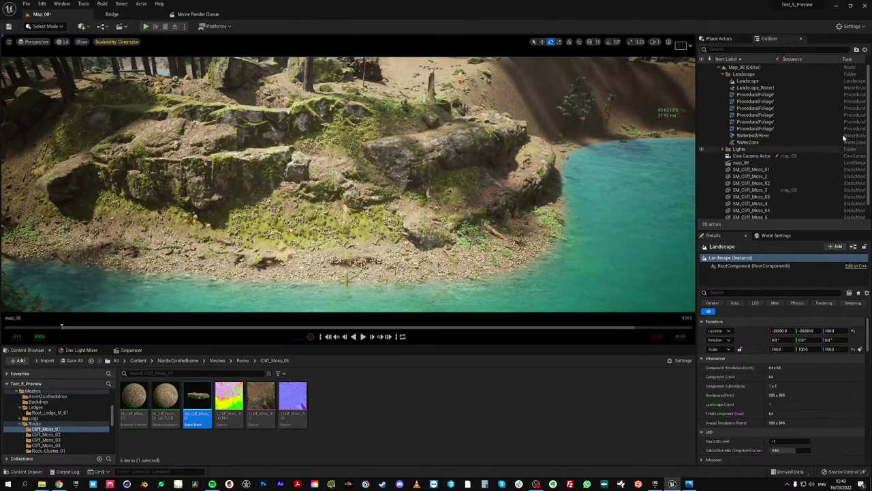
pyautogui.click(748, 143)
pyautogui.press('Delete')
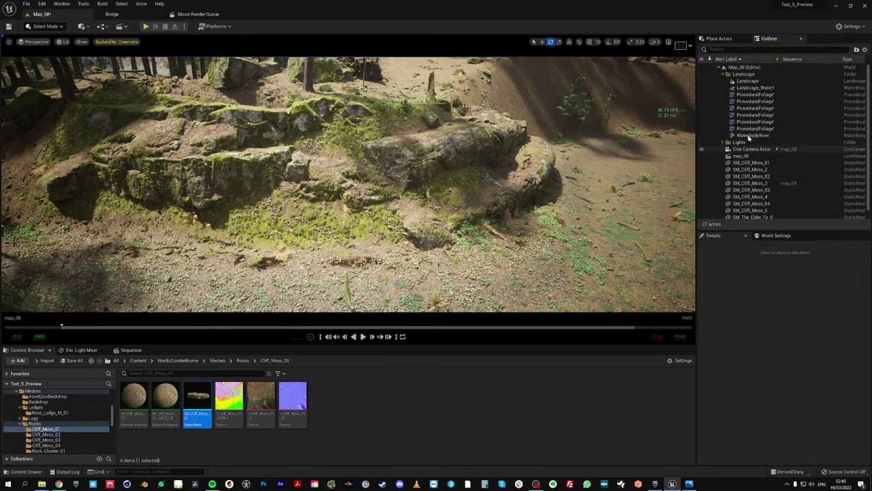
# Try to delete the WaterBodyRiver actor and undo the deletion
pyautogui.click(748, 136)
pyautogui.press('Delete')
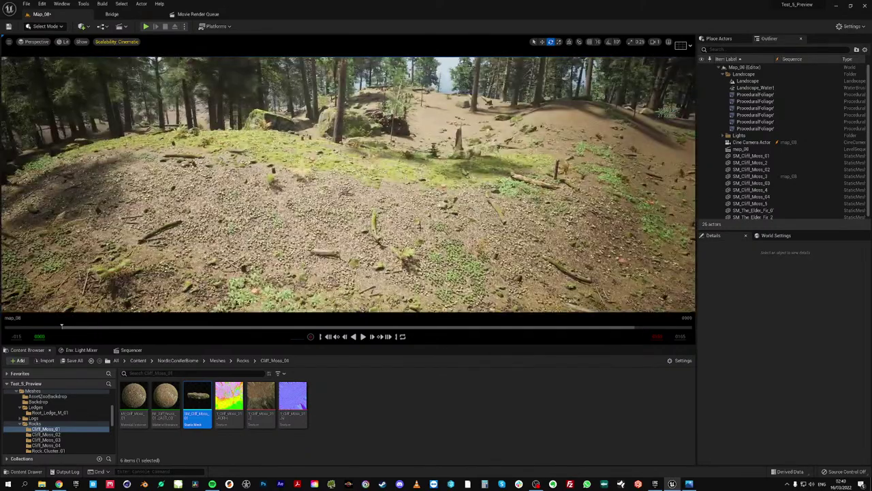
pyautogui.hotkey('ctrl', 'z')
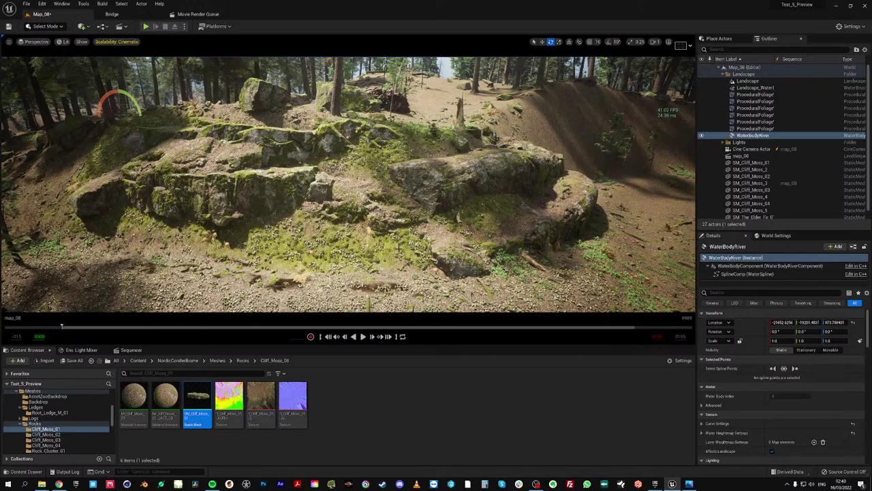
# Place a Plane shape on the dry riverbed, scale it uniformly to 1000 and raise it to fill the channel
pyautogui.moveTo(417, 226)
pyautogui.mouseDown(button='right')
pyautogui.moveTo(428, 235)
pyautogui.moveTo(413, 234)
pyautogui.mouseUp(button='right')
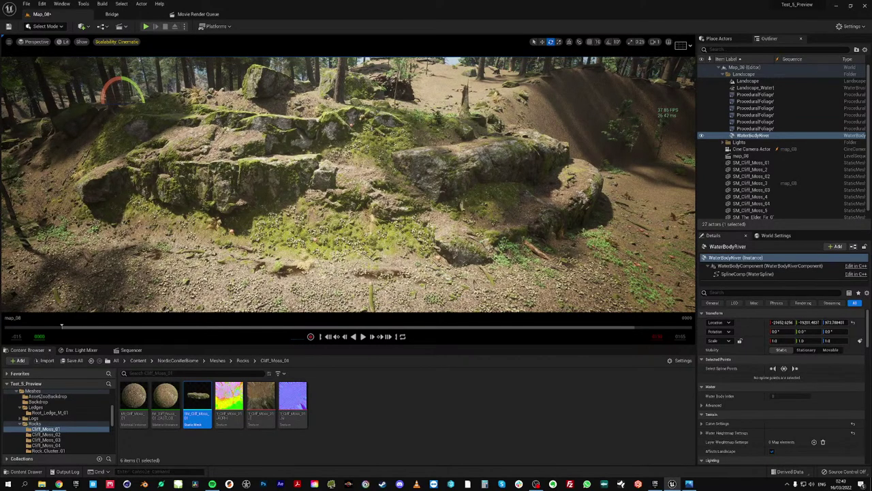
pyautogui.moveTo(374, 262); pyautogui.dragTo(416, 273, button='right')
pyautogui.moveTo(441, 221); pyautogui.dragTo(450, 220, button='right')
pyautogui.click(717, 39)
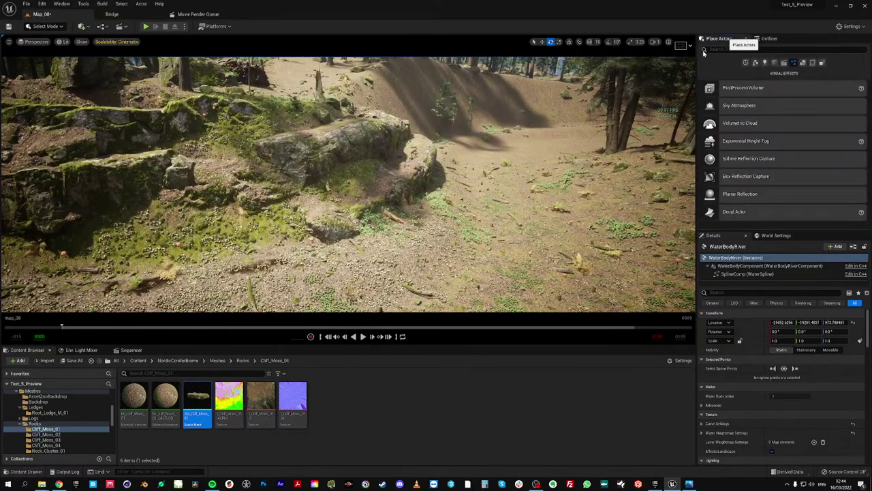
pyautogui.click(774, 63)
pyautogui.moveTo(728, 158); pyautogui.dragTo(472, 248)
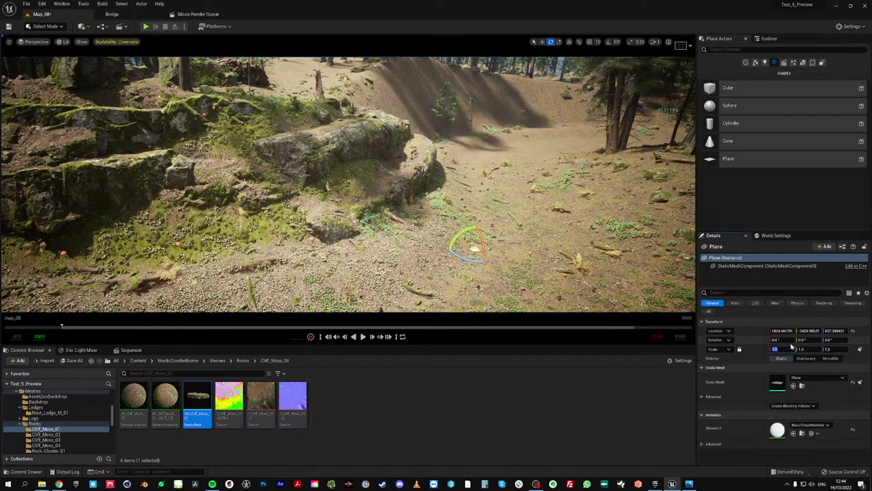
pyautogui.press('Return')
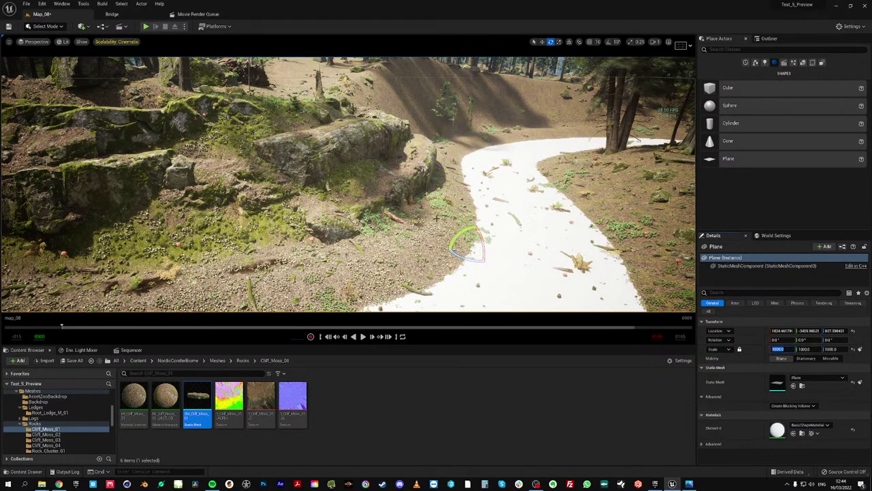
pyautogui.click(542, 43)
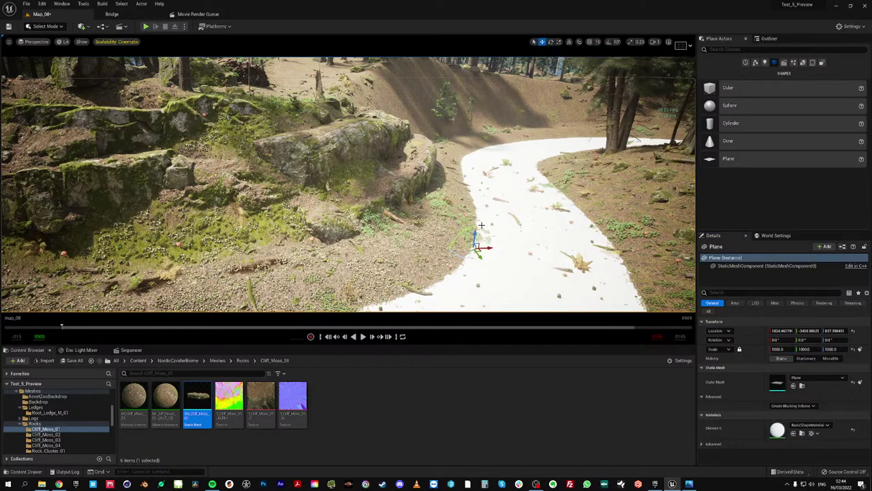
pyautogui.moveTo(475, 237)
pyautogui.mouseDown()
pyautogui.moveTo(475, 212)
pyautogui.moveTo(473, 223)
pyautogui.mouseUp()
# Search the project content for "water" and apply the forest water material instance to the plane
pyautogui.click(138, 360)
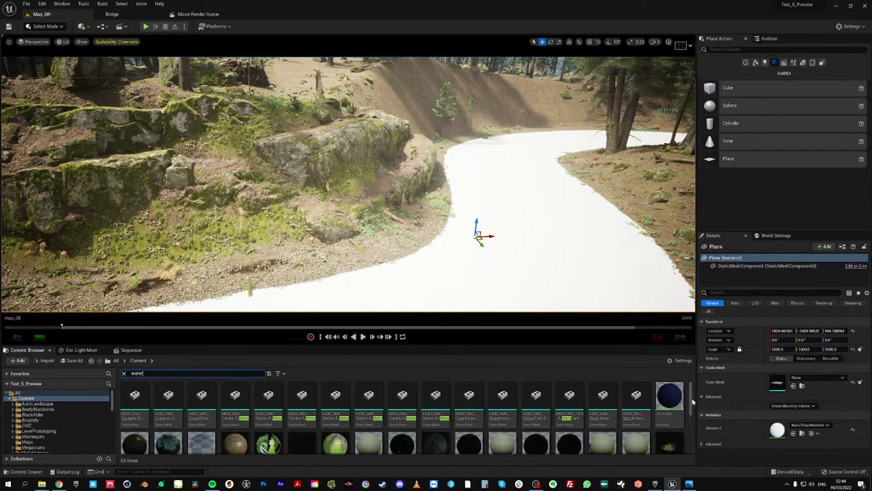
pyautogui.scroll(-2, 690, 402)
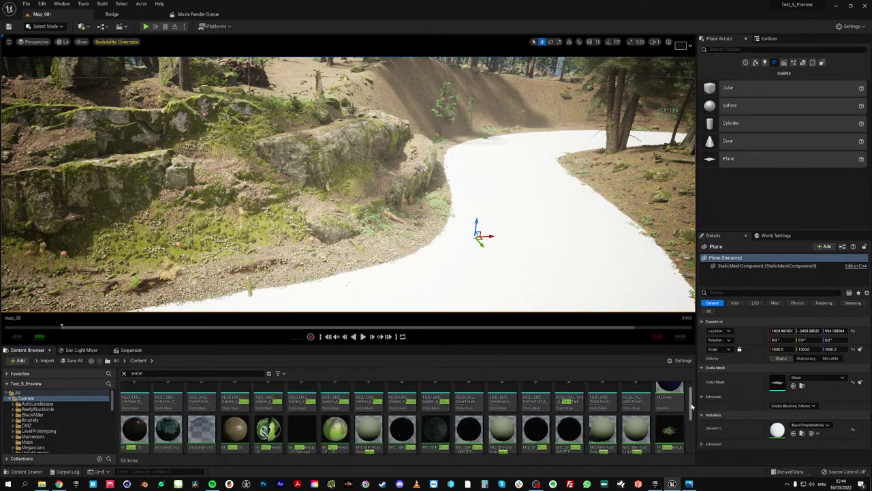
pyautogui.moveTo(171, 427); pyautogui.dragTo(777, 430)
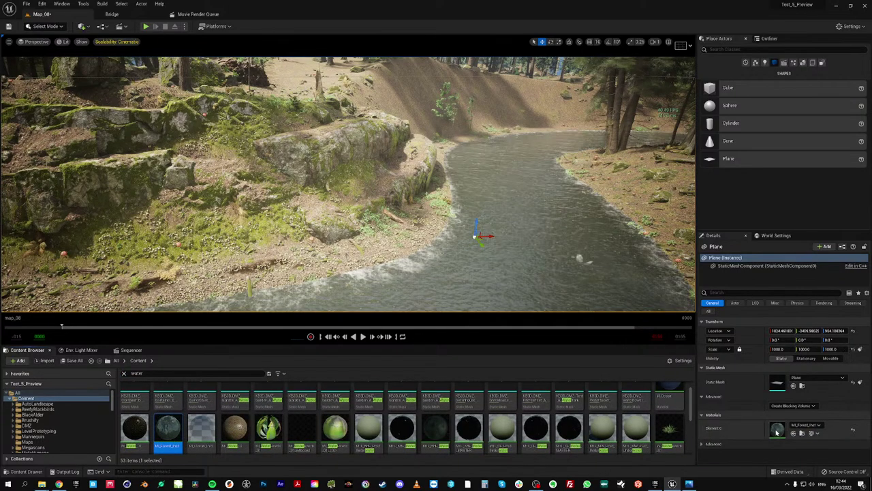
# Raise the water plane slightly against the shoreline and toggle game view to check it without overlays
pyautogui.click(428, 235)
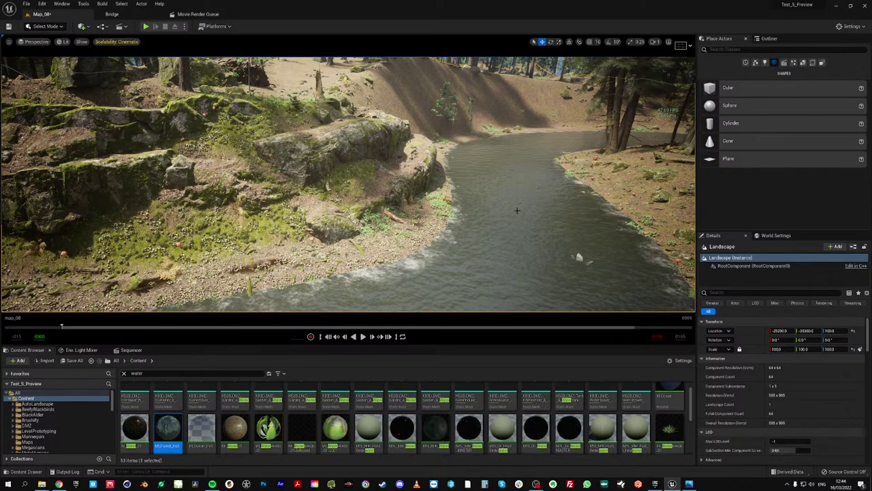
pyautogui.click(486, 223)
pyautogui.moveTo(476, 224)
pyautogui.mouseDown()
pyautogui.moveTo(477, 213)
pyautogui.moveTo(477, 221)
pyautogui.mouseUp()
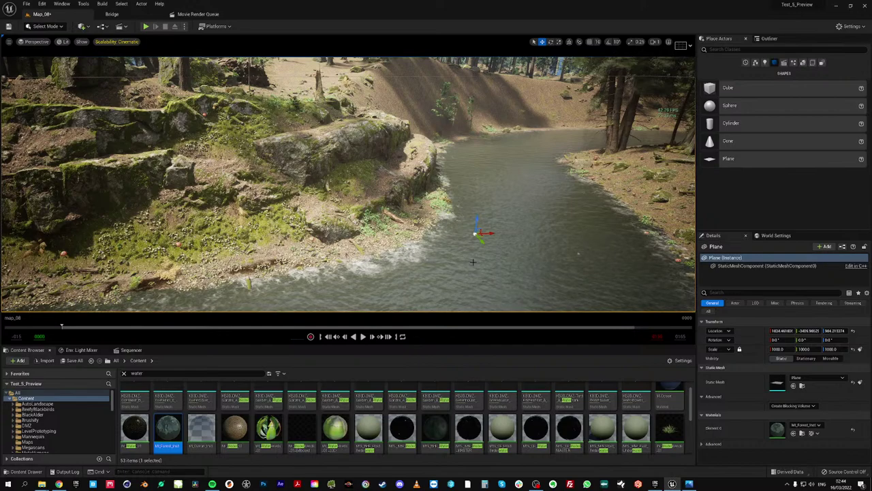
pyautogui.press('g')
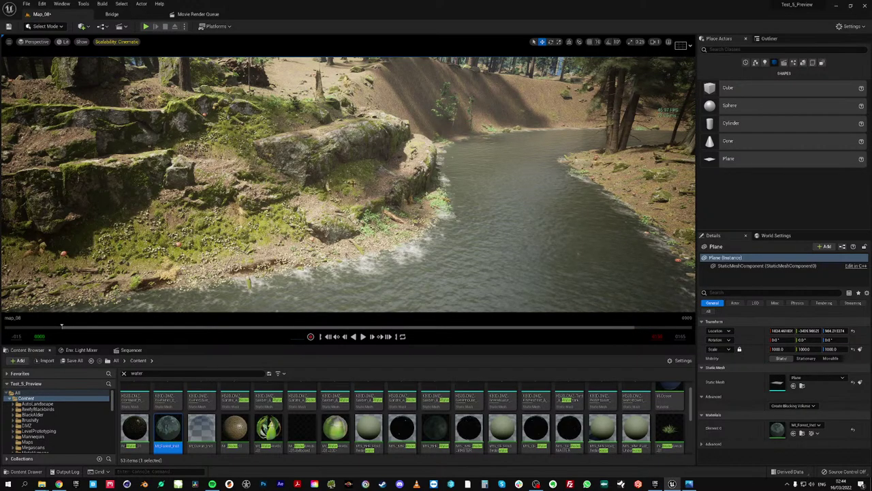
# In Landscape Sculpt mode, lower the steep bank across the water with tool strength 1.0 and a brush size of about 1250
pyautogui.moveTo(413, 134); pyautogui.dragTo(403, 100, button='right')
pyautogui.press('e')
pyautogui.click(44, 29)
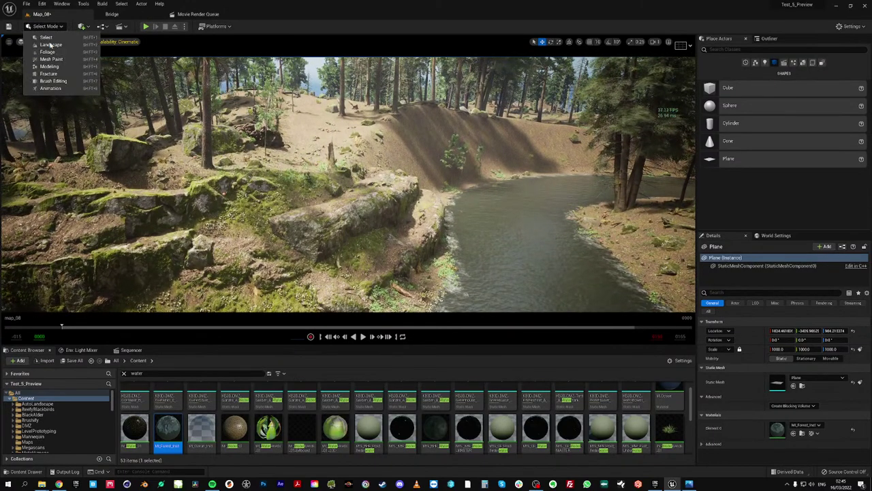
pyautogui.click(51, 45)
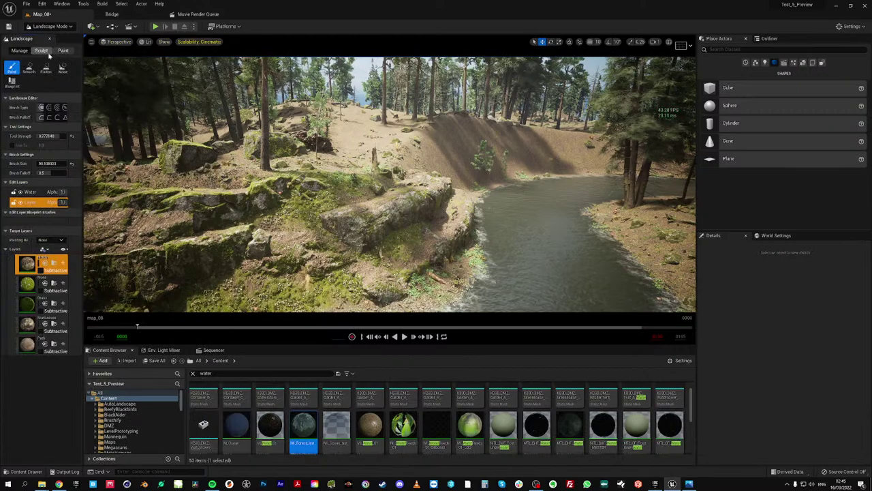
pyautogui.click(41, 51)
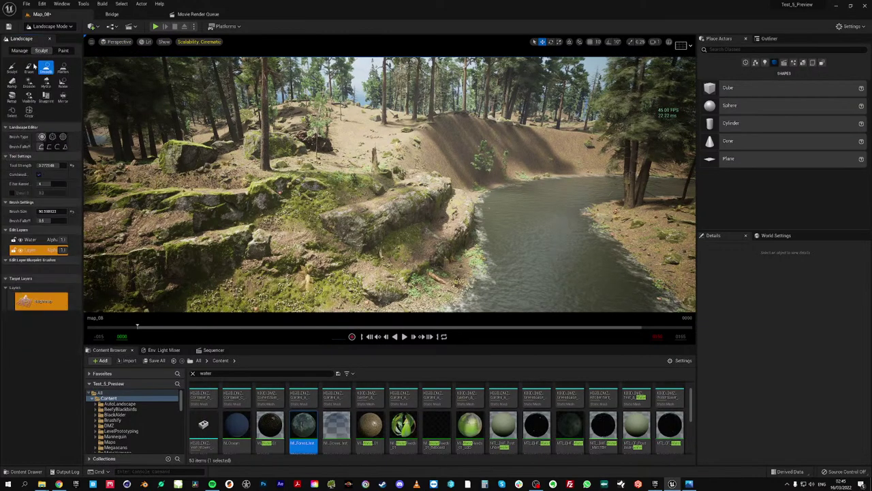
pyautogui.click(13, 67)
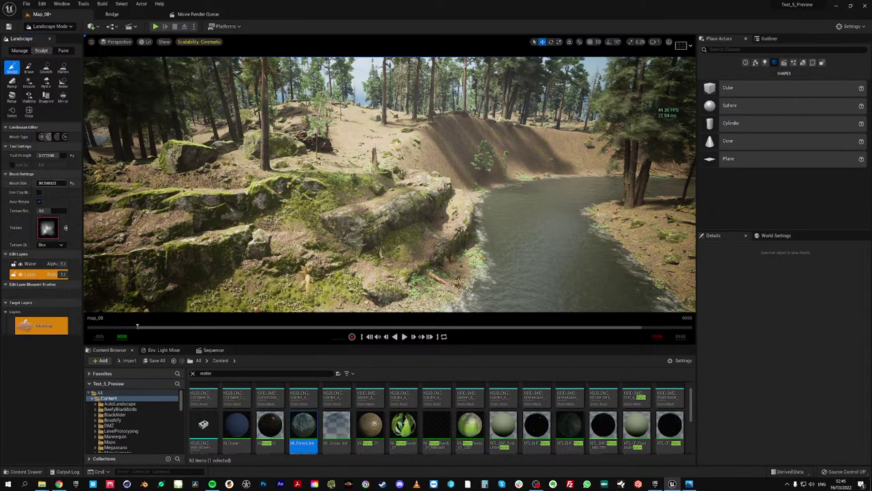
pyautogui.click(455, 130)
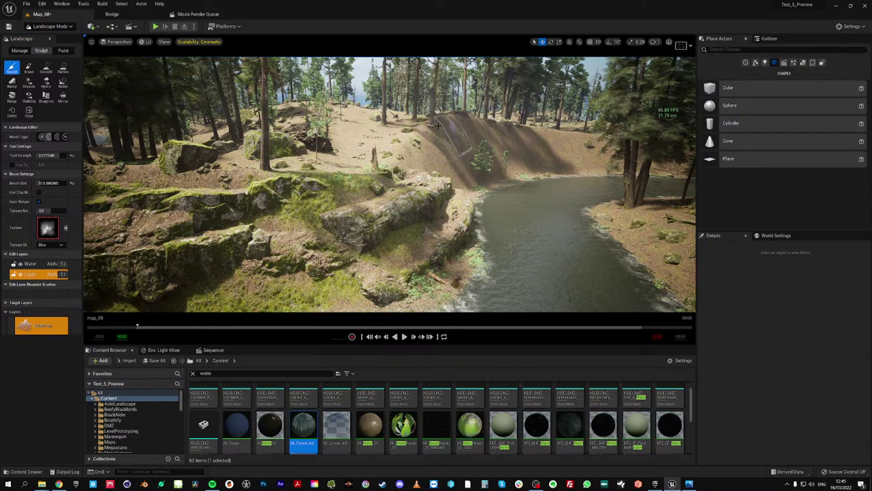
pyautogui.moveTo(58, 156); pyautogui.dragTo(74, 156)
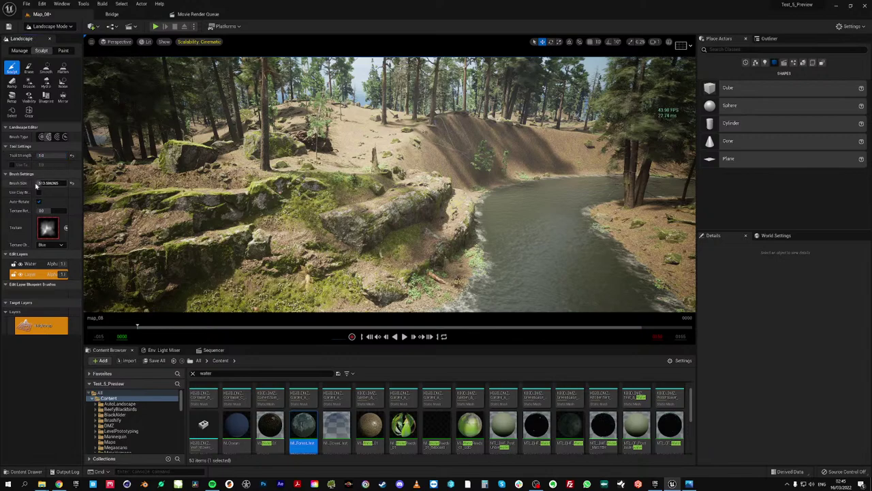
pyautogui.moveTo(48, 183); pyautogui.dragTo(51, 184)
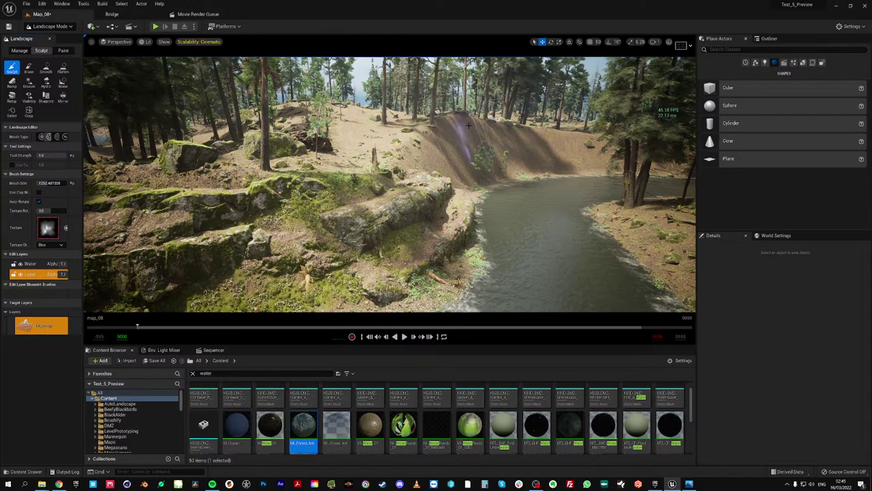
pyautogui.moveTo(471, 124)
pyautogui.mouseDown()
pyautogui.moveTo(451, 139)
pyautogui.moveTo(477, 140)
pyautogui.moveTo(485, 126)
pyautogui.moveTo(419, 140)
pyautogui.moveTo(582, 142)
pyautogui.moveTo(453, 163)
pyautogui.moveTo(531, 153)
pyautogui.moveTo(464, 173)
pyautogui.mouseUp()
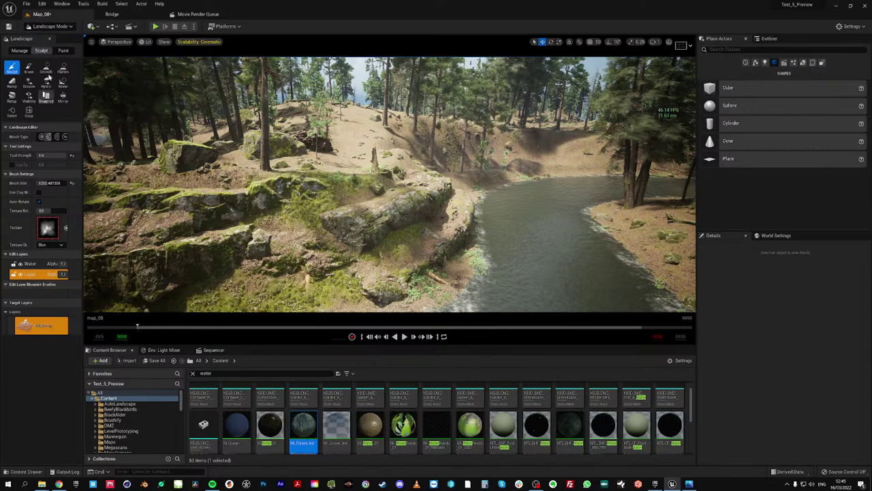
# Smooth the sculpted far bank and the hilltop behind the cliffs with the Smooth tool
pyautogui.click(47, 72)
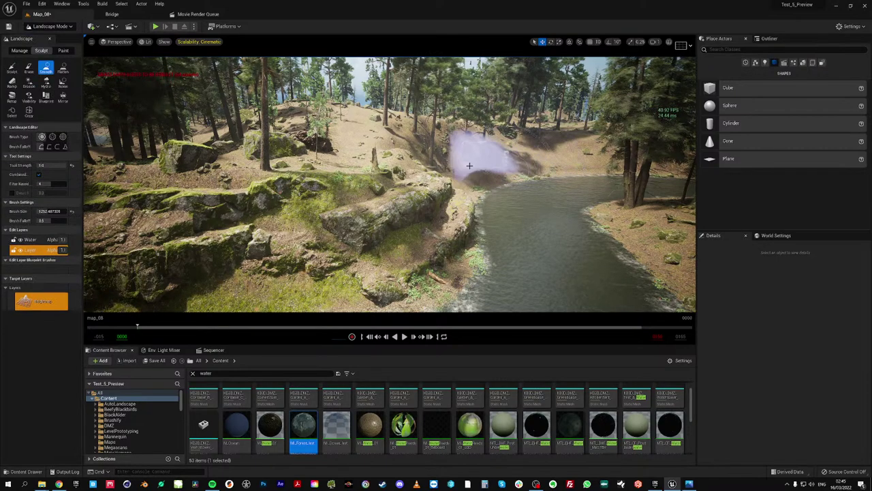
pyautogui.moveTo(469, 165)
pyautogui.mouseDown()
pyautogui.moveTo(502, 152)
pyautogui.moveTo(448, 166)
pyautogui.moveTo(565, 146)
pyautogui.moveTo(503, 116)
pyautogui.moveTo(392, 140)
pyautogui.moveTo(387, 127)
pyautogui.moveTo(448, 133)
pyautogui.moveTo(321, 146)
pyautogui.moveTo(386, 120)
pyautogui.mouseUp()
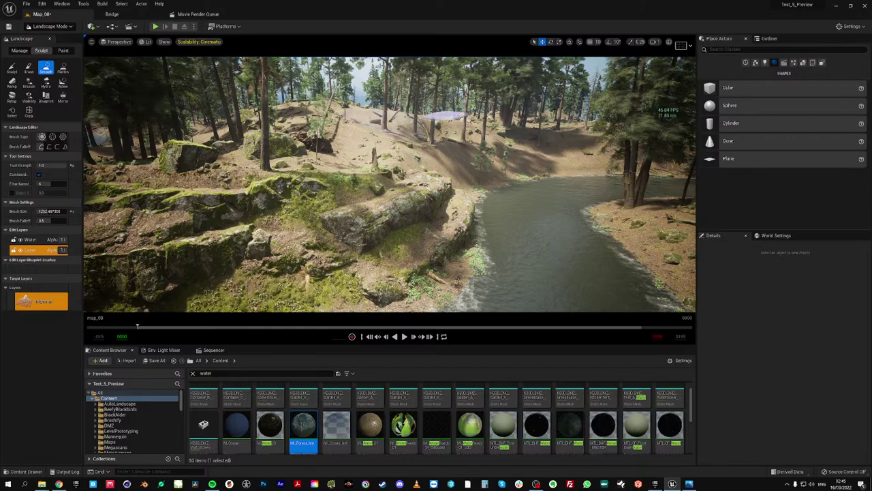
pyautogui.moveTo(374, 154)
pyautogui.mouseDown(button='right')
pyautogui.moveTo(388, 159)
pyautogui.moveTo(303, 169)
pyautogui.mouseUp(button='right')
pyautogui.press('d')
pyautogui.moveTo(402, 150)
pyautogui.mouseDown(button='right')
pyautogui.moveTo(459, 157)
pyautogui.moveTo(374, 155)
pyautogui.mouseUp(button='right')
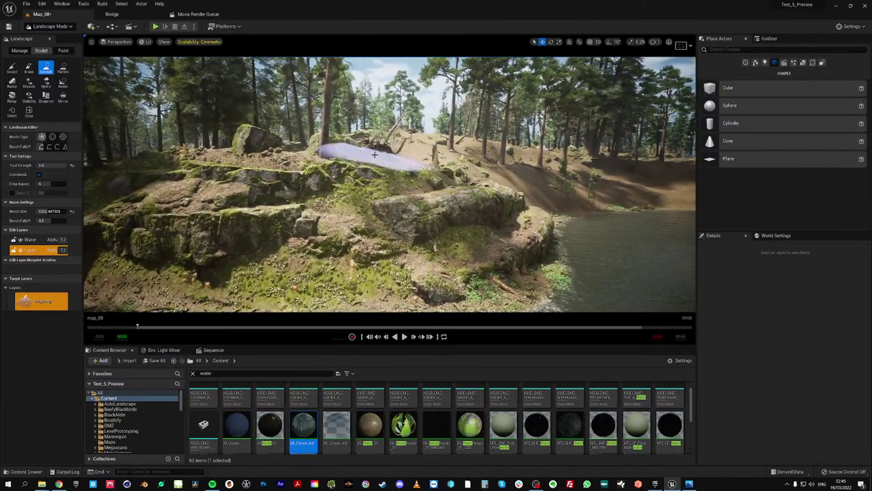
# Paint the Mulch layer over the hilltop behind the mossy cliffs, then return to Select mode
pyautogui.click(62, 50)
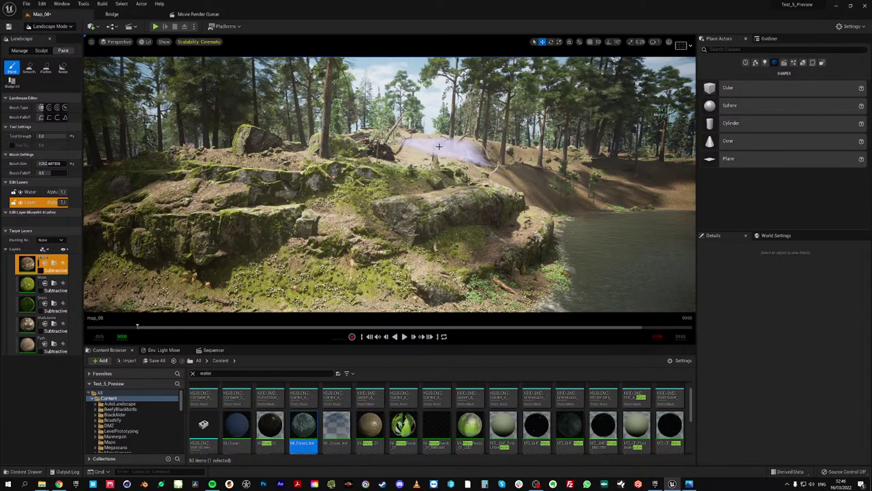
pyautogui.moveTo(417, 145); pyautogui.dragTo(406, 150)
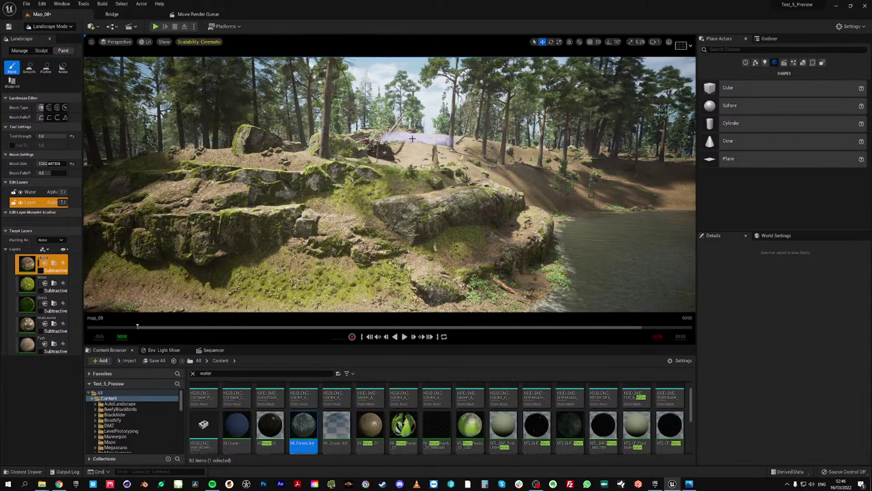
pyautogui.click(68, 29)
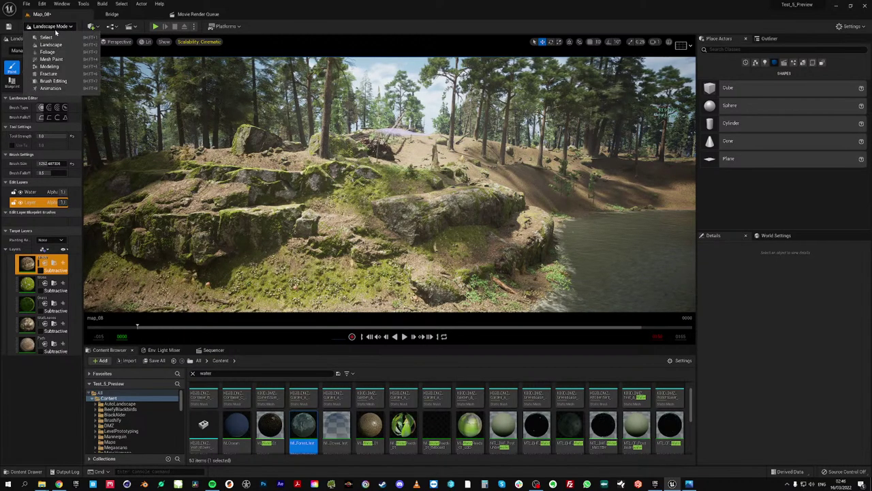
pyautogui.click(53, 34)
# In Landscape Paint mode, cover the hilltop clearing beside the fallen tree with the Grass layer
pyautogui.moveTo(349, 184); pyautogui.dragTo(356, 189, button='right')
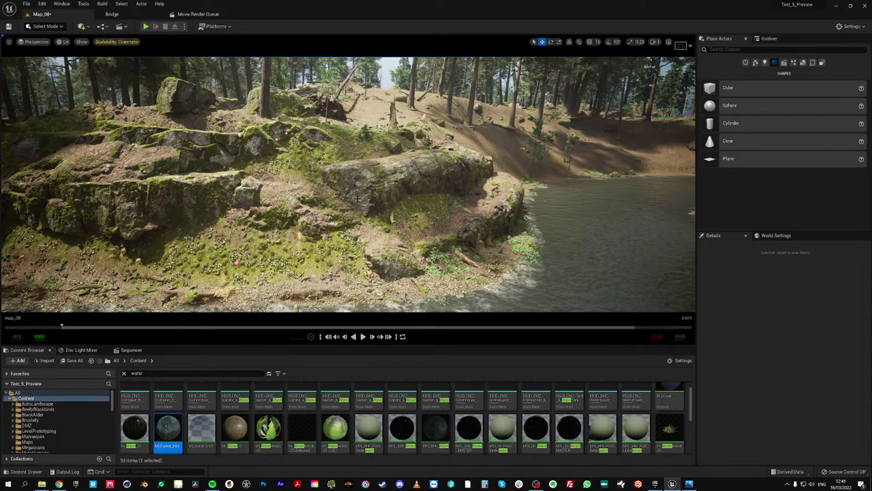
pyautogui.moveTo(411, 193); pyautogui.dragTo(441, 180, button='right')
pyautogui.press('w')
pyautogui.press('w')
pyautogui.press('w')
pyautogui.press('w')
pyautogui.press('w')
pyautogui.press('w')
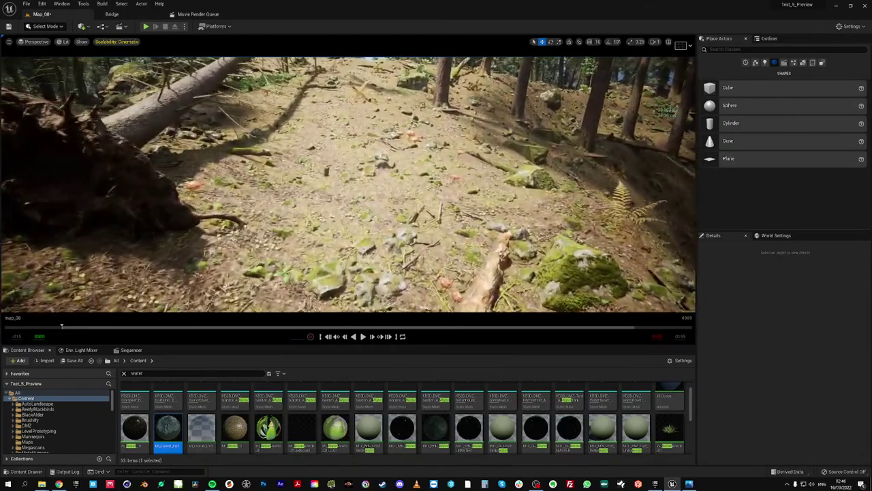
pyautogui.click(41, 27)
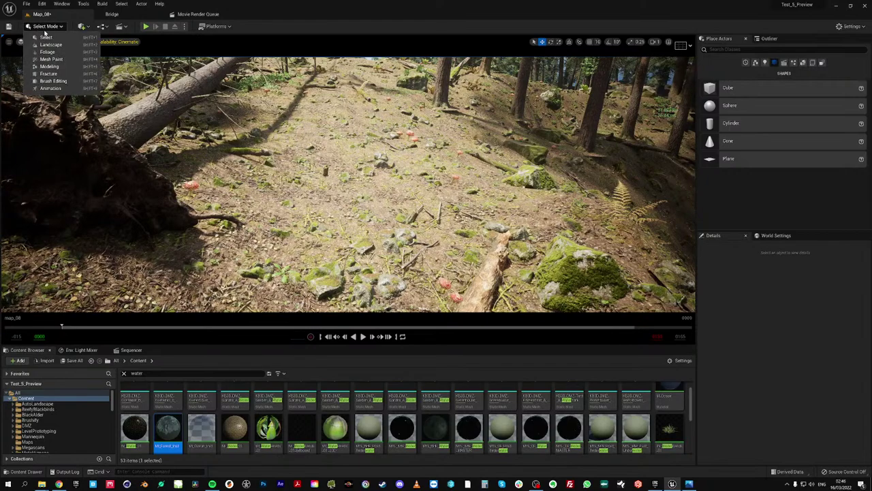
pyautogui.click(53, 48)
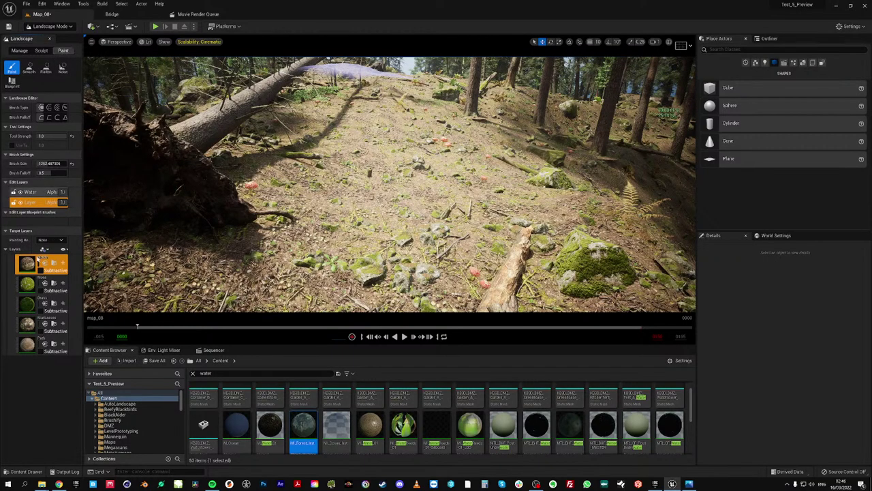
pyautogui.click(28, 307)
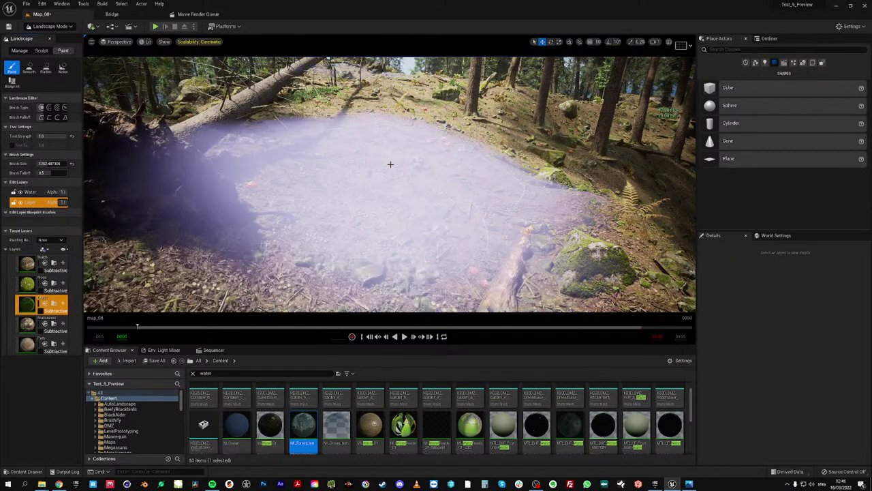
pyautogui.moveTo(389, 163)
pyautogui.mouseDown()
pyautogui.moveTo(374, 210)
pyautogui.moveTo(432, 87)
pyautogui.moveTo(406, 107)
pyautogui.moveTo(356, 212)
pyautogui.moveTo(379, 128)
pyautogui.moveTo(418, 78)
pyautogui.moveTo(425, 197)
pyautogui.moveTo(386, 141)
pyautogui.moveTo(409, 88)
pyautogui.mouseUp()
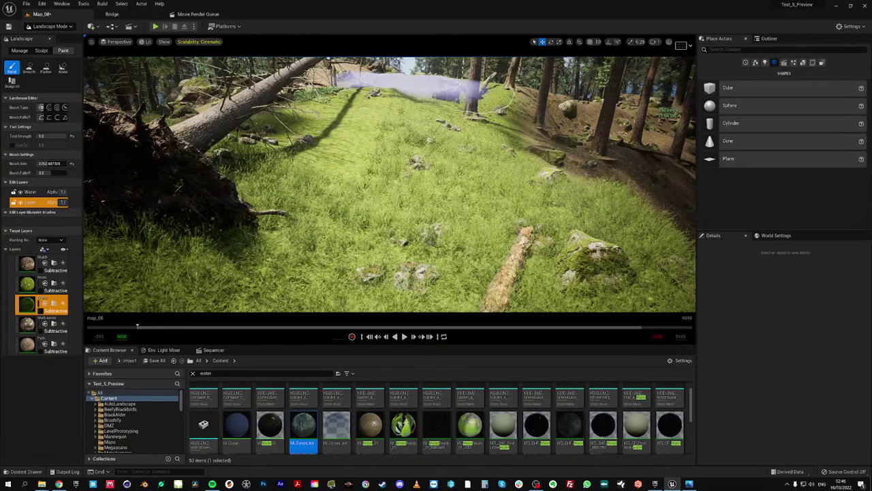
# Paint the Moss layer over the hilltop clearing and its slope, finishing with a smaller brush at tool strength 1.0
pyautogui.press('s')
pyautogui.moveTo(468, 124); pyautogui.dragTo(464, 146, button='right')
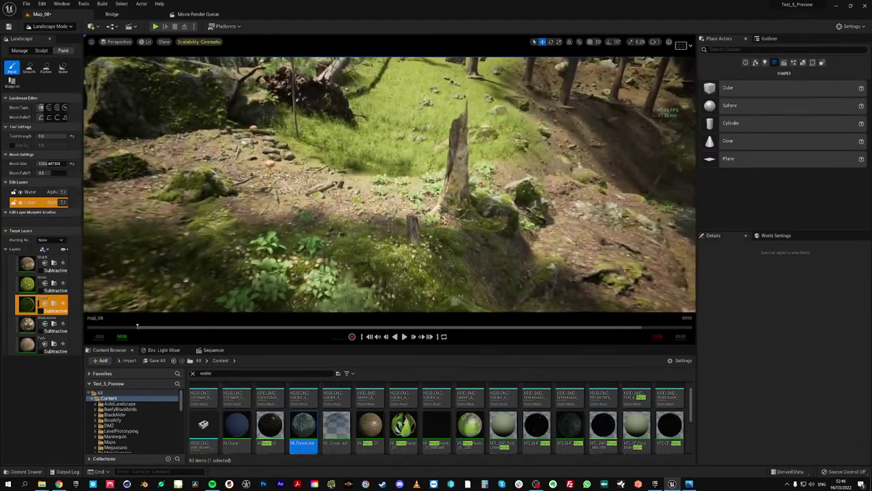
pyautogui.moveTo(405, 84); pyautogui.dragTo(419, 88, button='right')
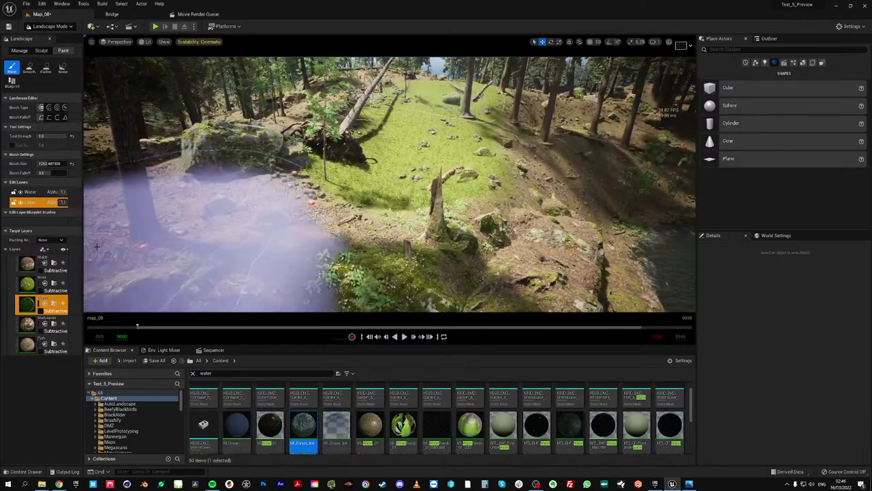
pyautogui.click(27, 285)
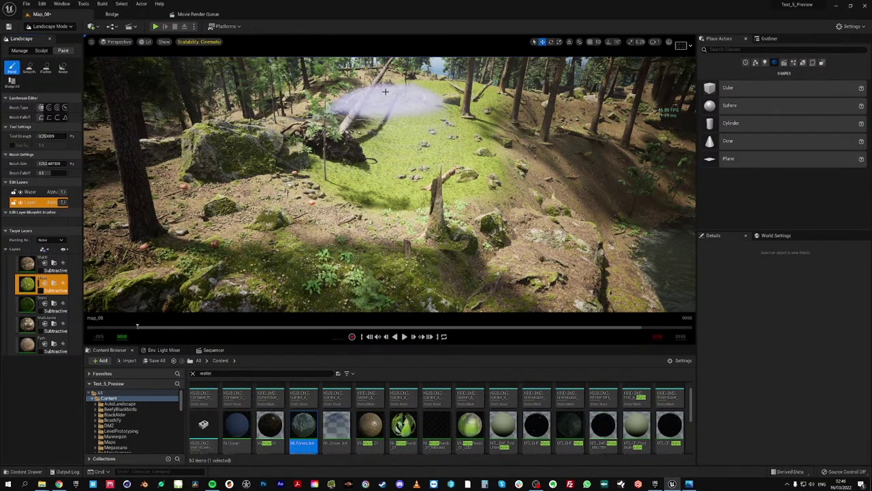
pyautogui.moveTo(333, 126); pyautogui.dragTo(351, 93)
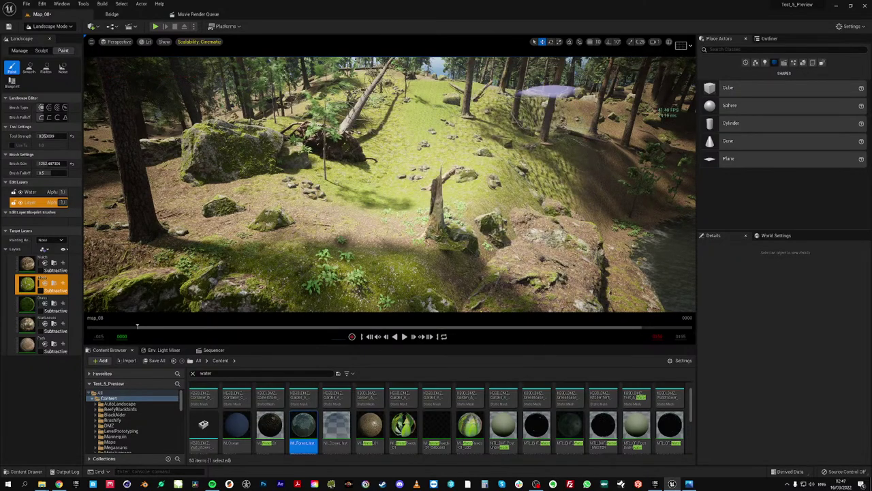
pyautogui.moveTo(546, 92)
pyautogui.mouseDown(button='right')
pyautogui.moveTo(528, 74)
pyautogui.moveTo(516, 71)
pyautogui.moveTo(518, 79)
pyautogui.mouseUp(button='right')
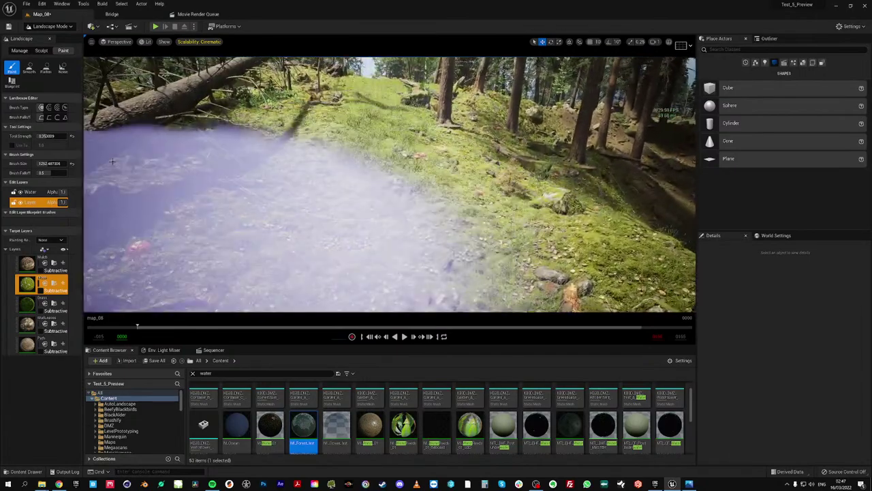
pyautogui.moveTo(54, 163); pyautogui.dragTo(48, 163)
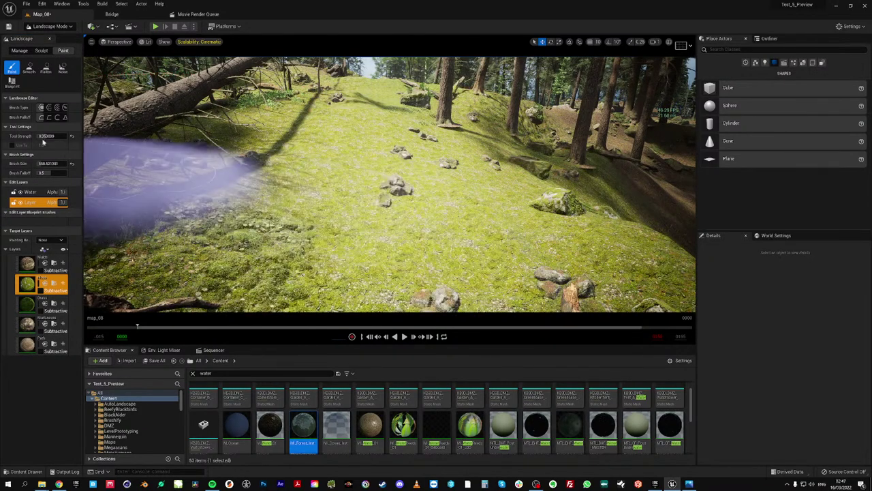
pyautogui.moveTo(45, 137); pyautogui.dragTo(67, 137)
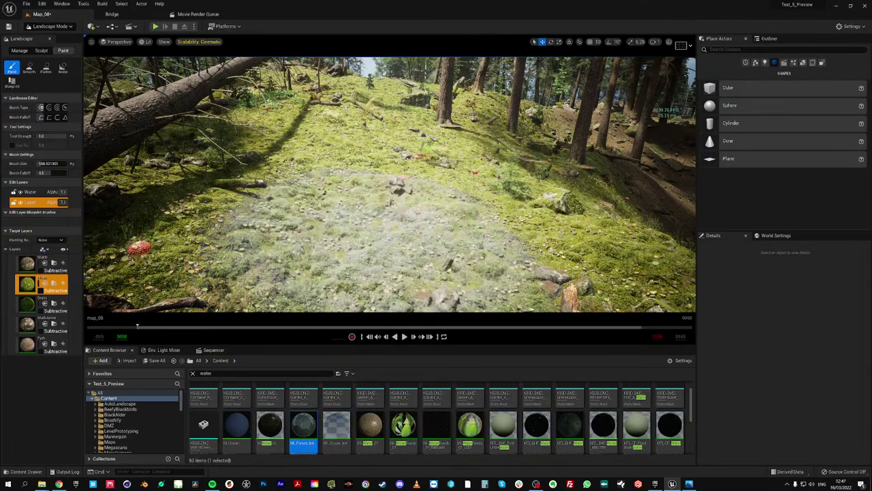
# Paint a trail with the Path layer through the moss from the hilltop down to the near end of the clearing
pyautogui.press('s')
pyautogui.moveTo(400, 247)
pyautogui.mouseDown(button='right')
pyautogui.moveTo(401, 280)
pyautogui.moveTo(395, 272)
pyautogui.moveTo(396, 256)
pyautogui.moveTo(409, 274)
pyautogui.mouseUp(button='right')
pyautogui.press('s')
pyautogui.moveTo(378, 234); pyautogui.dragTo(212, 276, button='right')
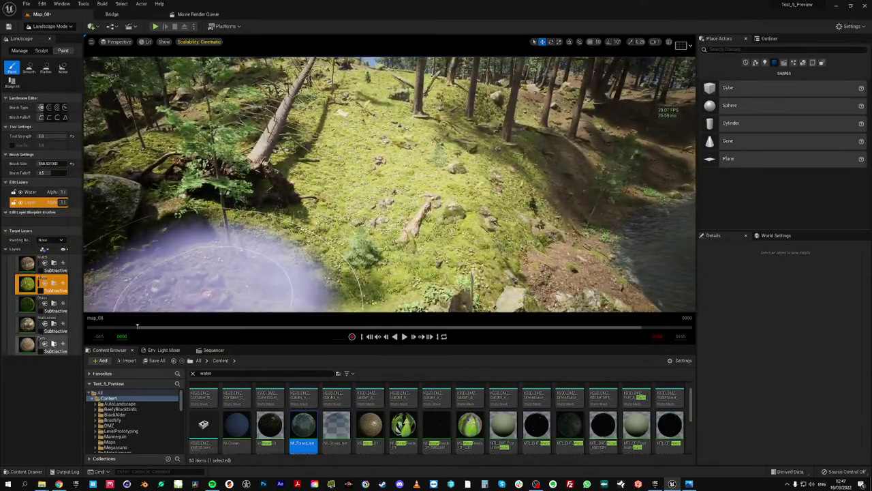
pyautogui.click(48, 339)
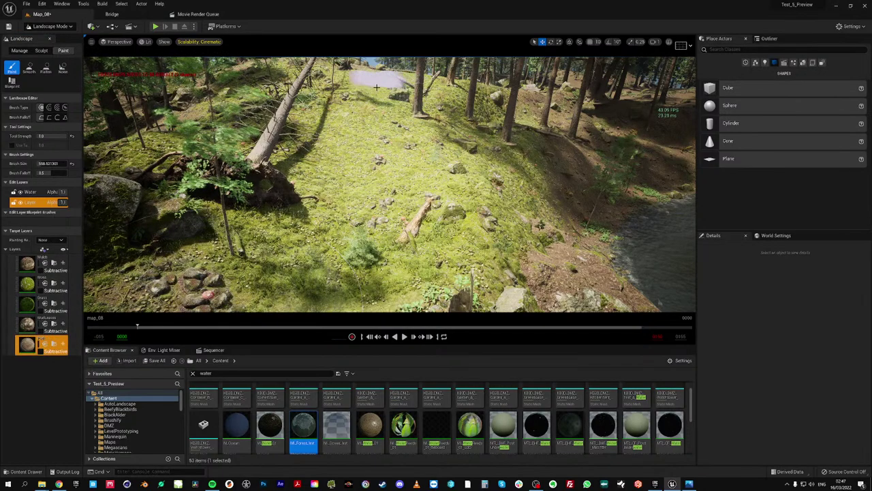
pyautogui.moveTo(377, 154); pyautogui.dragTo(376, 217)
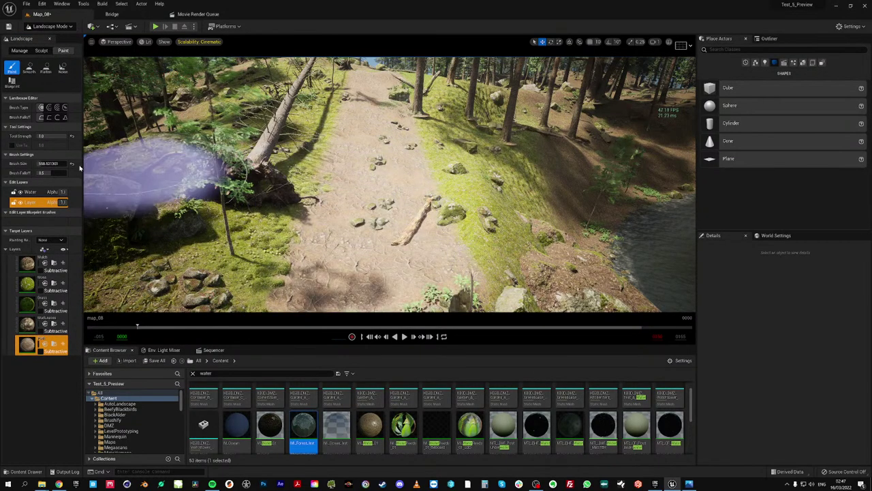
# Paint the Grass layer along both sides of the trail with a brush size of about 275, narrowing the path
pyautogui.moveTo(54, 164); pyautogui.dragTo(49, 165)
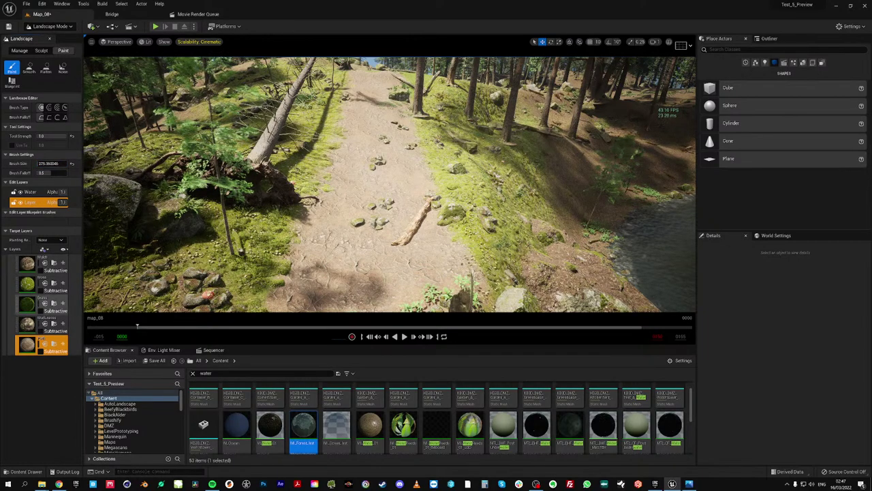
pyautogui.click(32, 305)
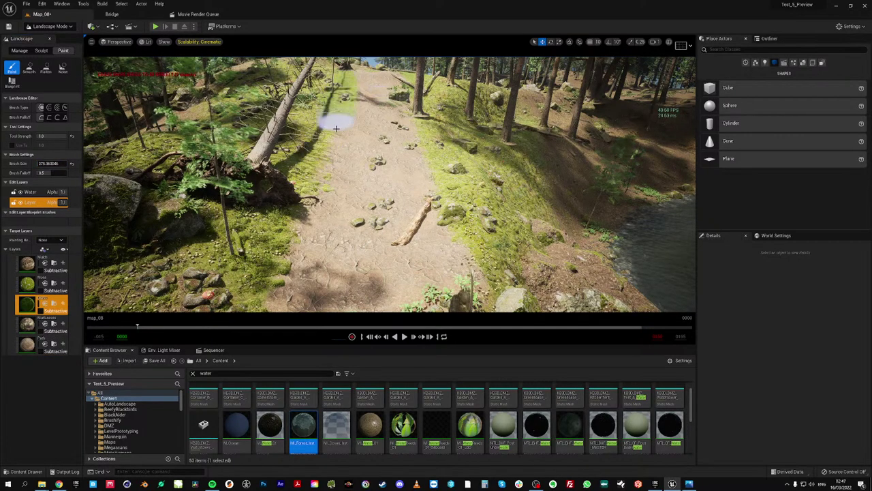
pyautogui.moveTo(327, 143)
pyautogui.mouseDown()
pyautogui.moveTo(317, 181)
pyautogui.moveTo(292, 220)
pyautogui.moveTo(300, 218)
pyautogui.mouseUp()
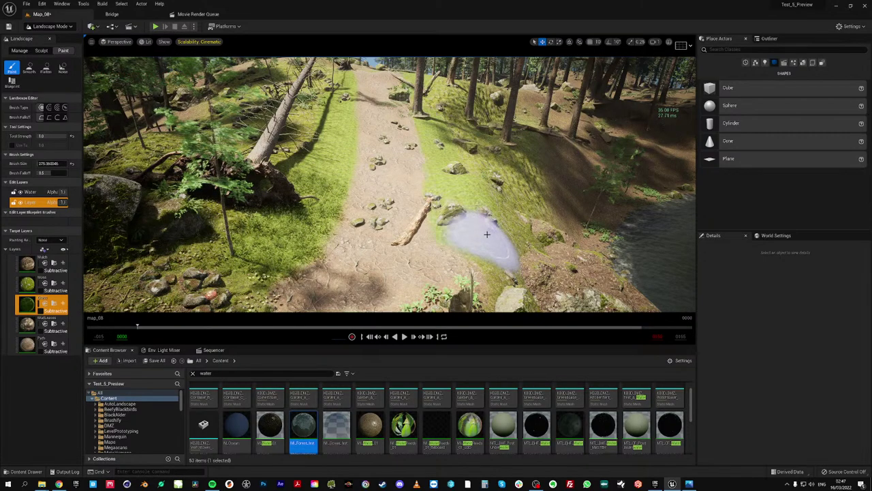
pyautogui.moveTo(345, 81)
pyautogui.mouseDown()
pyautogui.moveTo(362, 115)
pyautogui.moveTo(326, 195)
pyautogui.mouseUp()
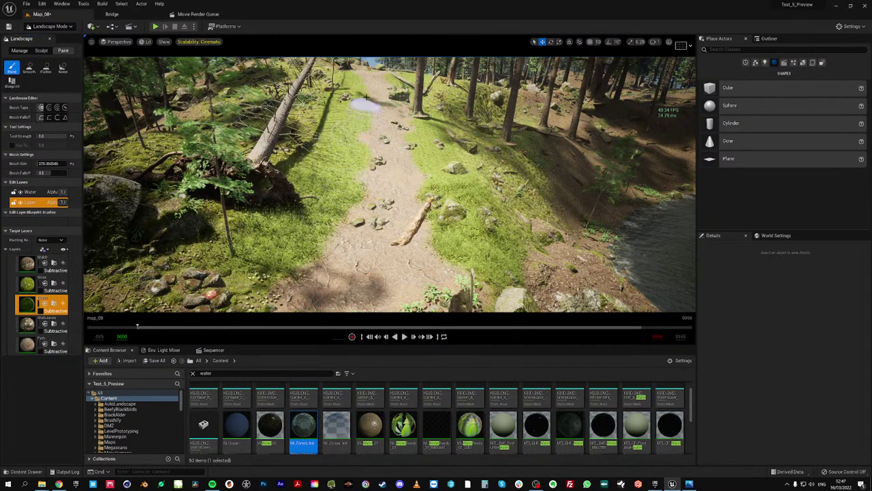
pyautogui.moveTo(344, 188)
pyautogui.mouseDown()
pyautogui.moveTo(302, 283)
pyautogui.moveTo(308, 254)
pyautogui.mouseUp()
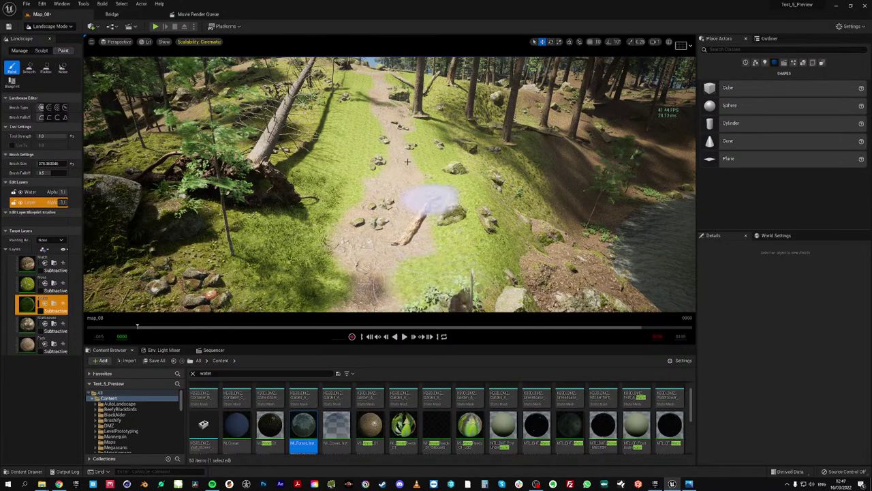
# Paint the Mulch layer on the ground around the fallen tree and touch up the edge of the trail
pyautogui.press('s')
pyautogui.moveTo(386, 79); pyautogui.dragTo(401, 87, button='right')
pyautogui.press('w')
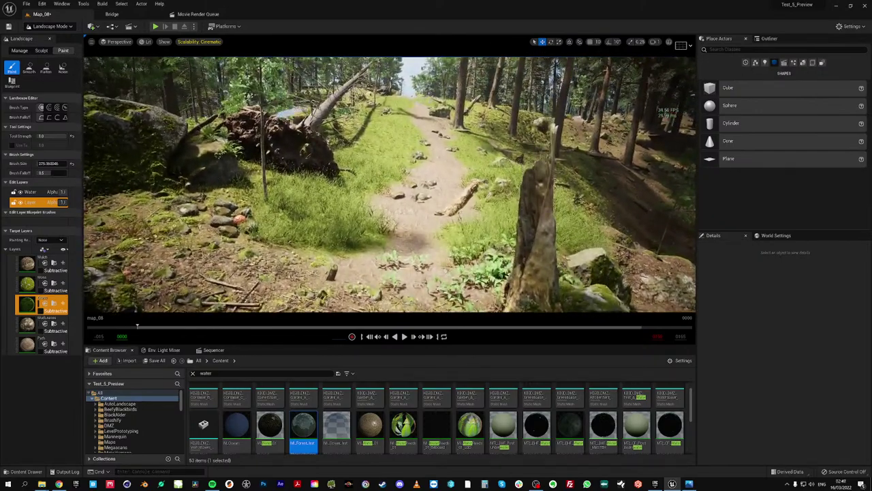
pyautogui.click(27, 265)
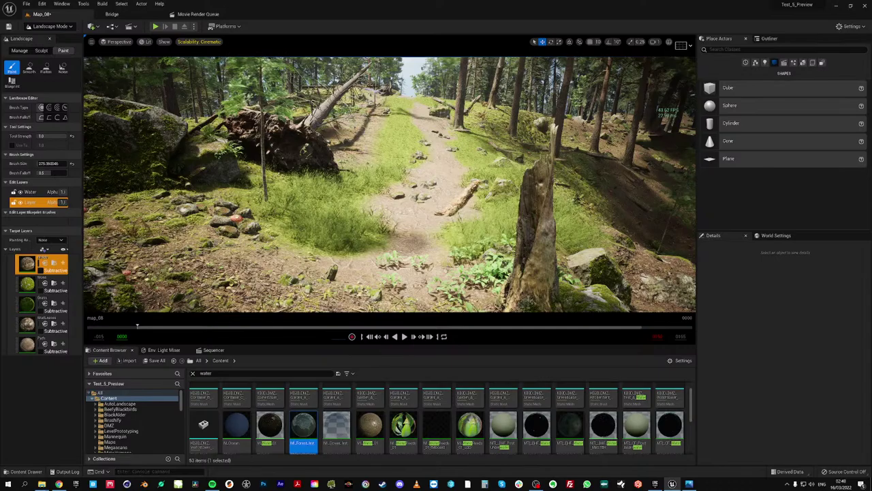
pyautogui.press('w')
pyautogui.moveTo(363, 118); pyautogui.dragTo(392, 98, button='right')
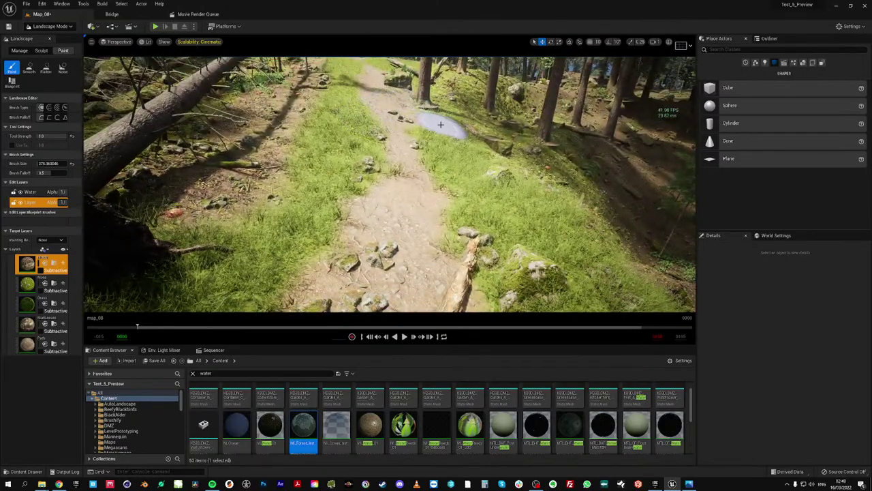
pyautogui.moveTo(398, 101); pyautogui.dragTo(403, 94)
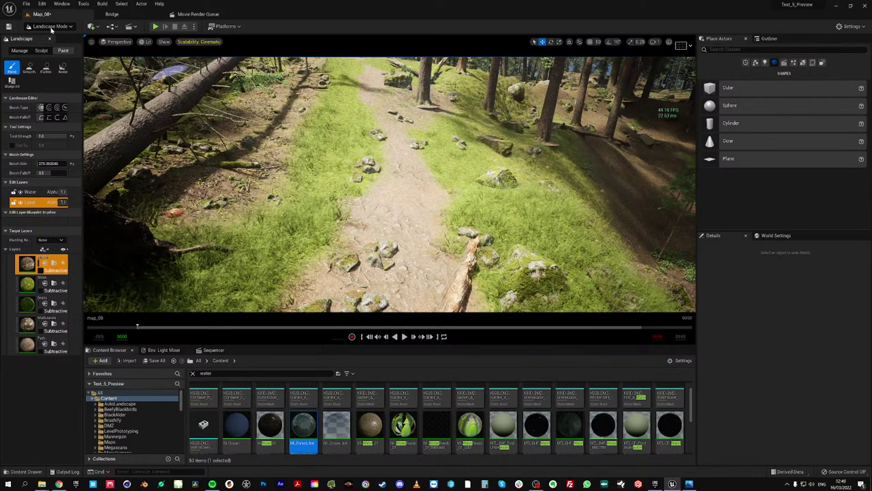
# Sculpt the ground on the lake side of the trail with the Sculpt tool and a brush size of about 275
pyautogui.click(49, 26)
pyautogui.click(25, 61)
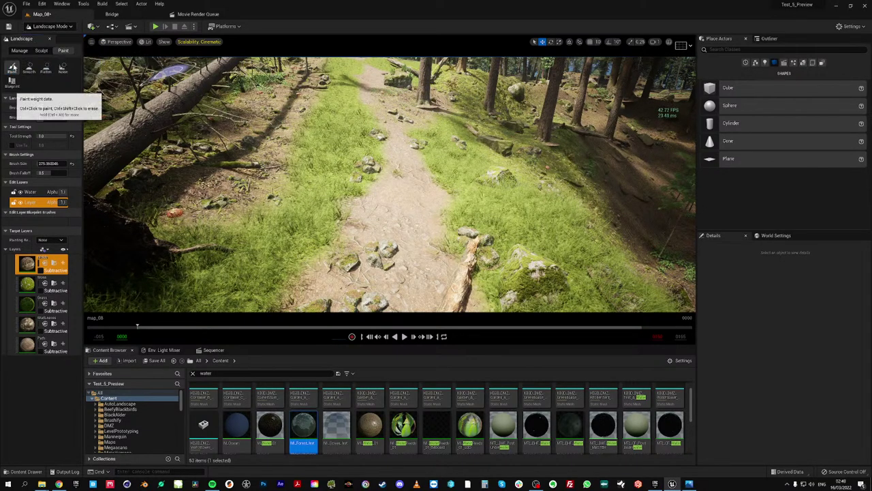
pyautogui.click(41, 50)
pyautogui.click(13, 68)
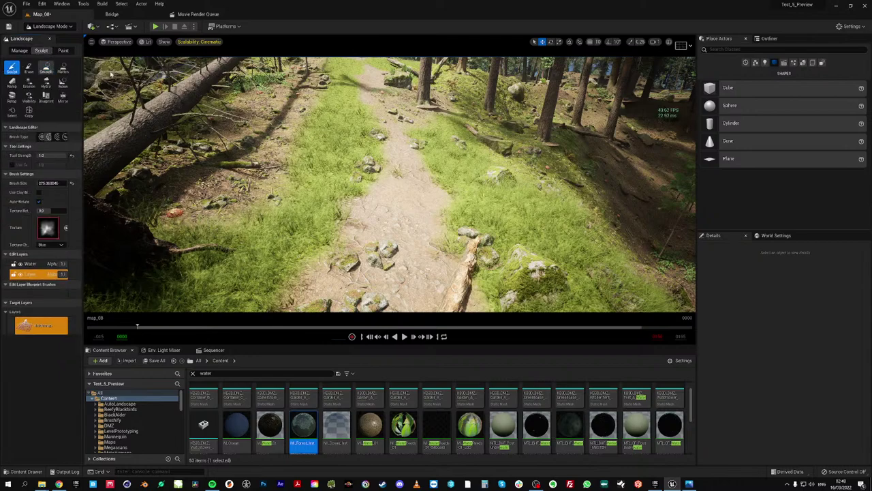
pyautogui.moveTo(431, 116); pyautogui.dragTo(441, 101)
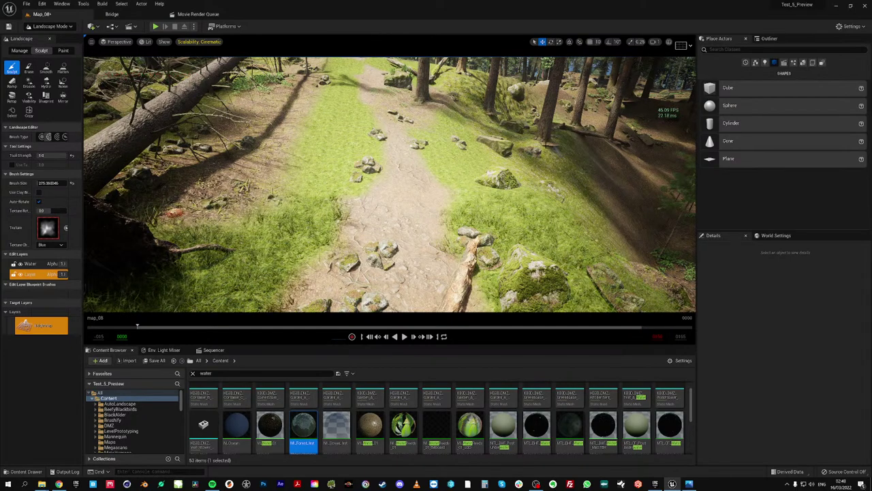
pyautogui.moveTo(530, 143); pyautogui.dragTo(560, 147)
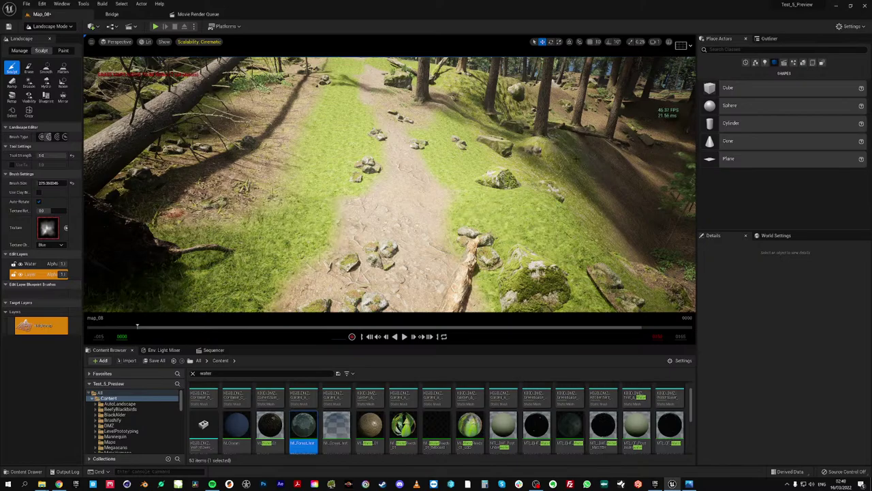
pyautogui.moveTo(534, 163)
pyautogui.mouseDown(button='right')
pyautogui.moveTo(572, 161)
pyautogui.moveTo(576, 150)
pyautogui.moveTo(534, 161)
pyautogui.mouseUp(button='right')
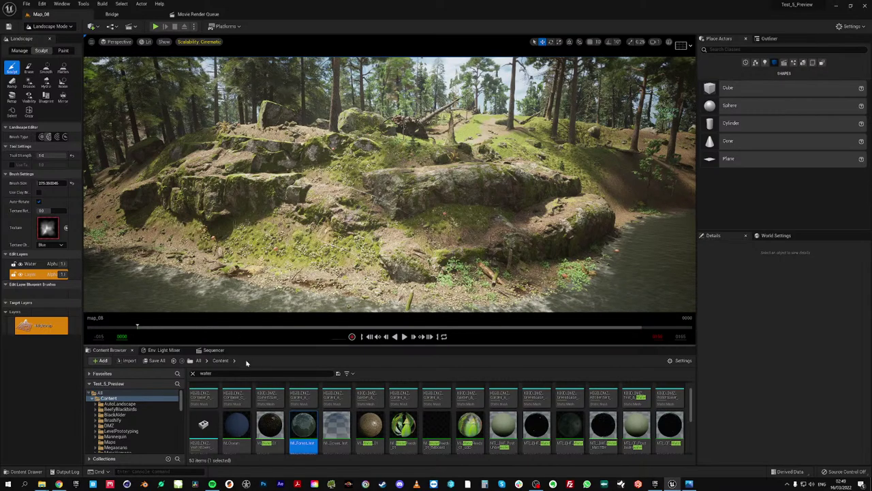
# Clear the project content search and search the placeable actors for "water"
pyautogui.click(193, 374)
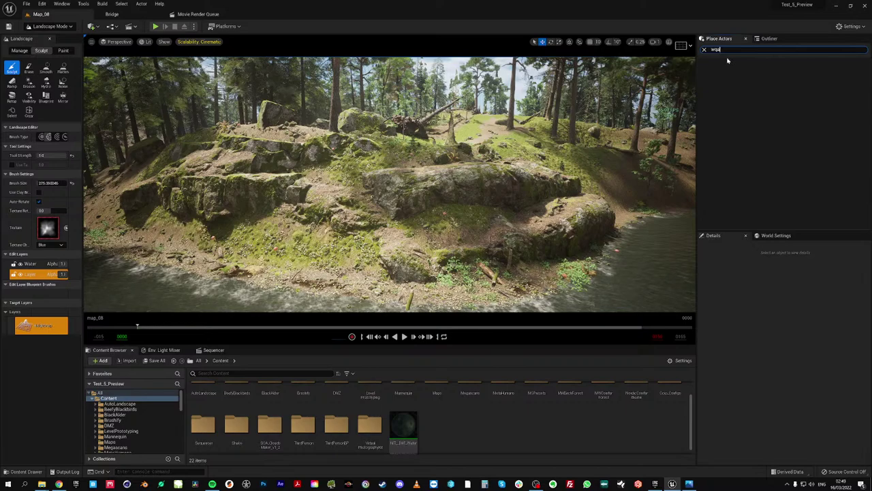
pyautogui.write('a')
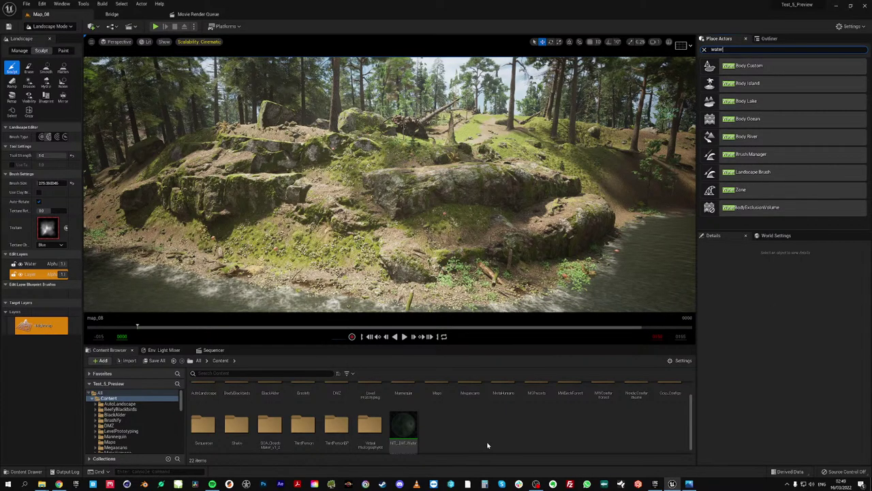
# Look through the FX and Trees mesh folders of MWConiferForest in the project content
pyautogui.scroll(1, 486, 445)
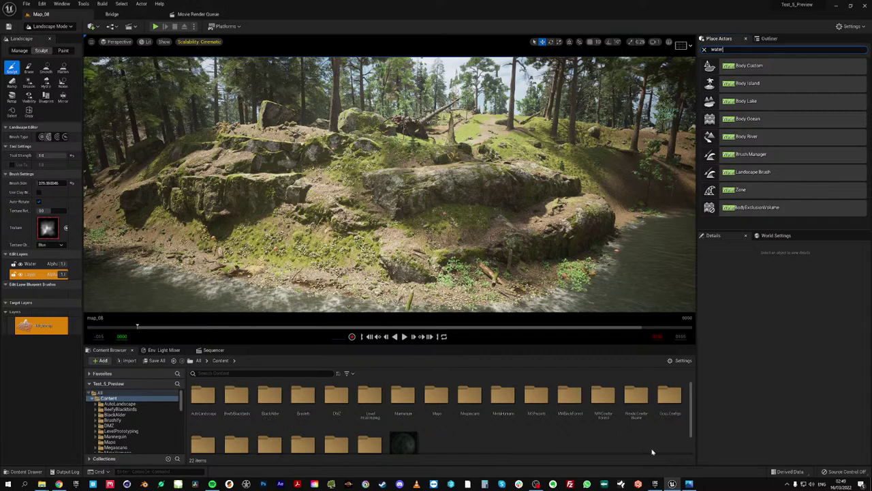
pyautogui.doubleClick(603, 399)
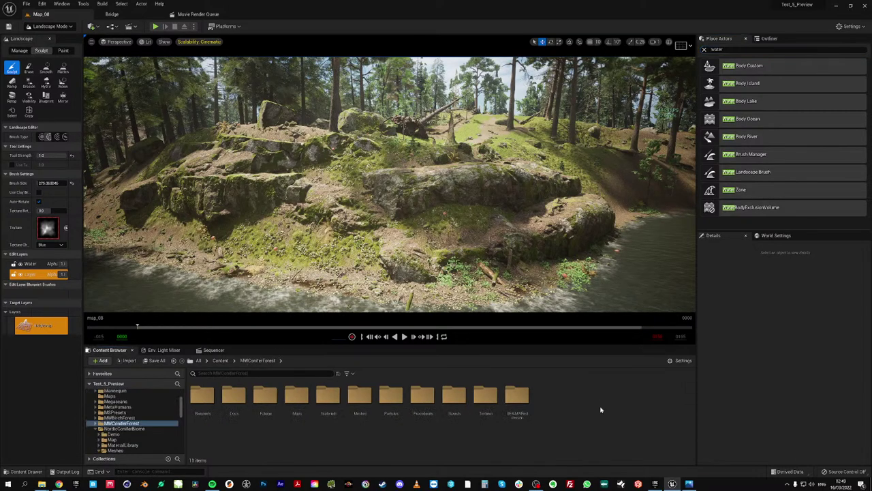
pyautogui.doubleClick(360, 399)
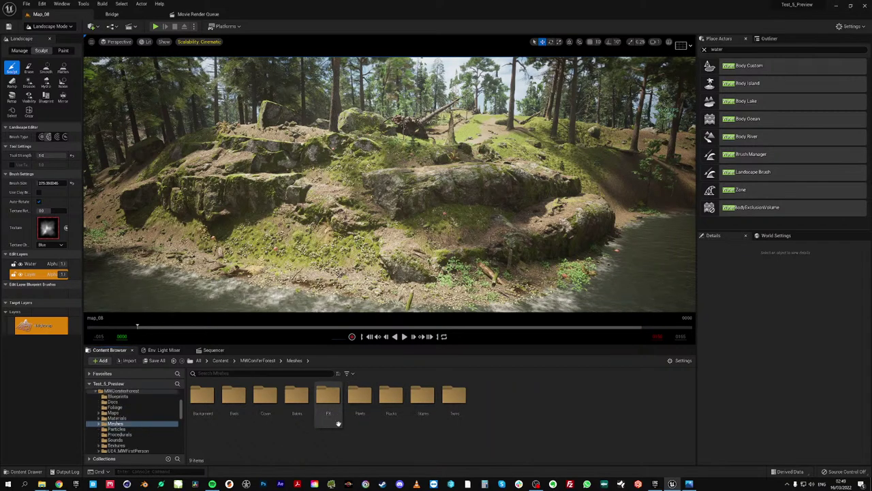
pyautogui.doubleClick(328, 399)
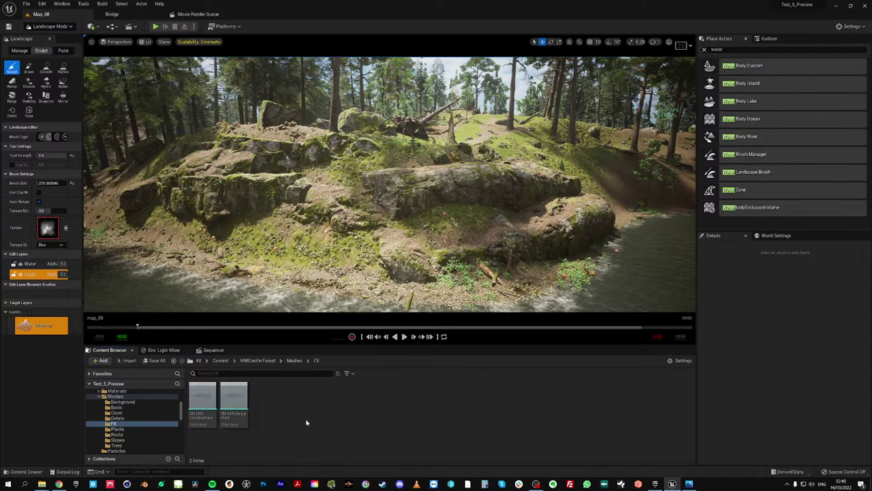
pyautogui.click(293, 361)
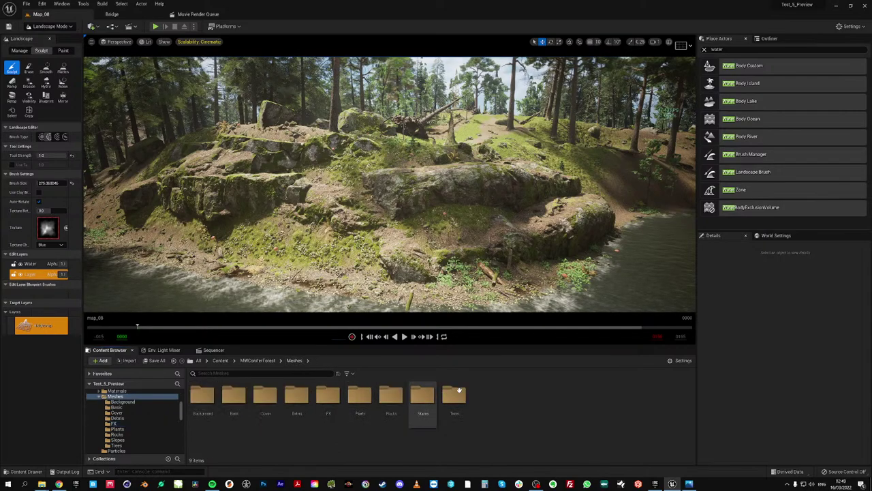
pyautogui.doubleClick(454, 399)
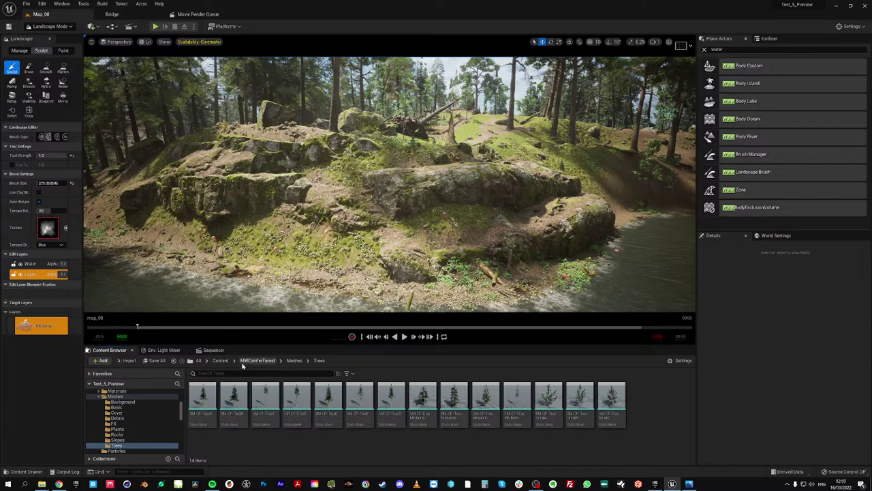
# Place the SM_The_Elder_Fir_01 mesh from the NordicConiferBiome tree meshes on the hilltop beside the trail
pyautogui.click(217, 361)
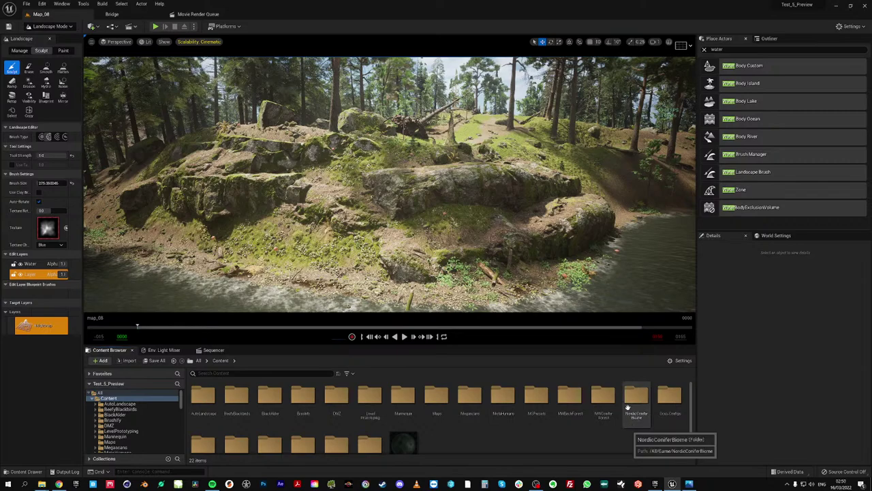
pyautogui.doubleClick(631, 422)
pyautogui.doubleClick(298, 417)
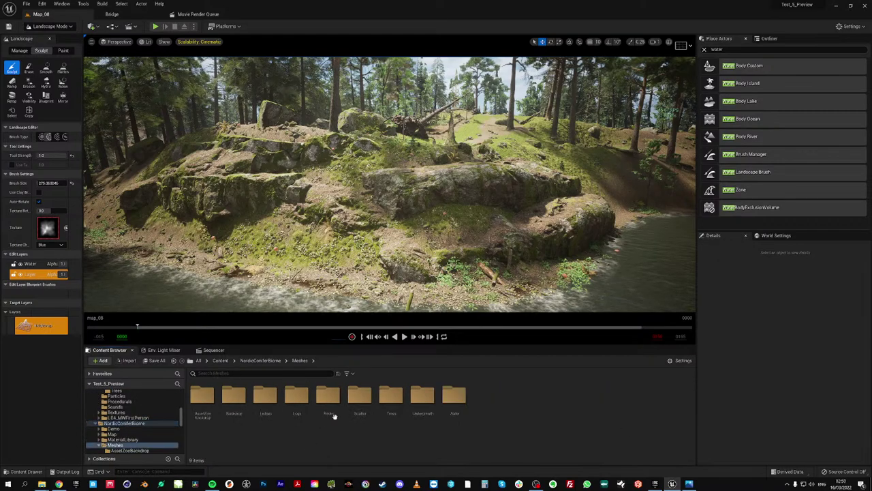
pyautogui.doubleClick(391, 399)
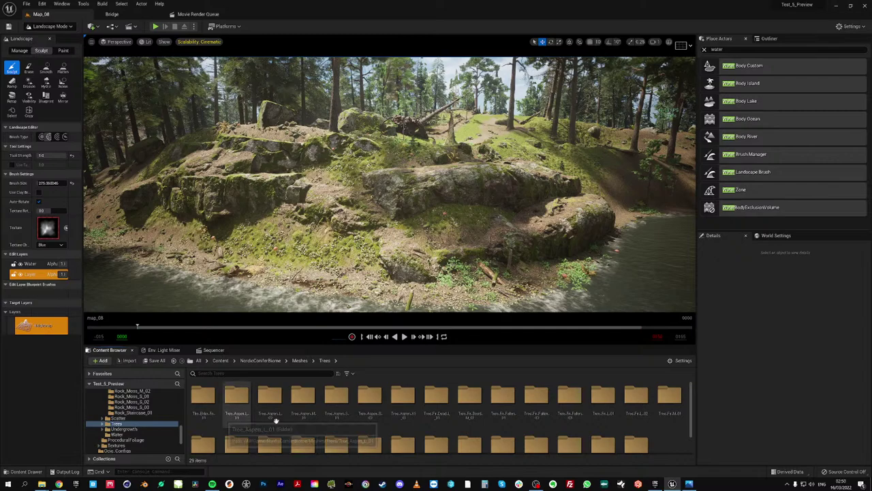
pyautogui.doubleClick(203, 401)
pyautogui.moveTo(364, 408)
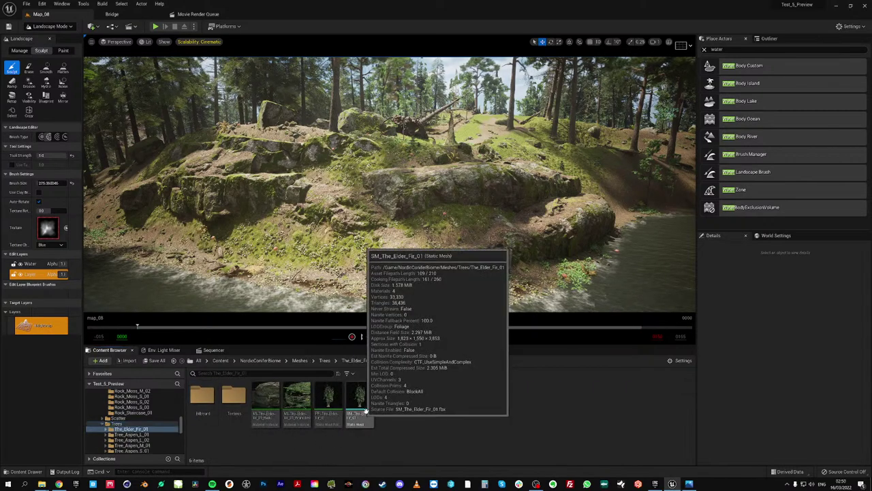
pyautogui.moveTo(361, 402); pyautogui.dragTo(463, 129)
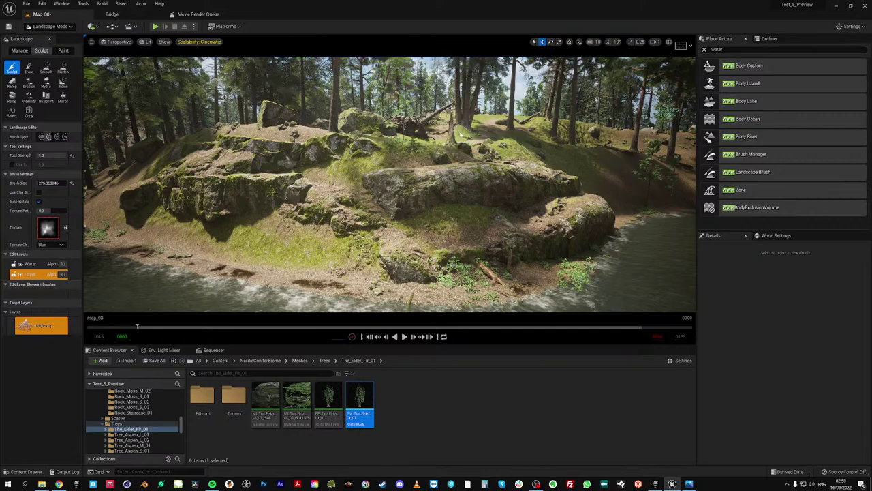
# Paint the Moss layer on the ground around the base of the newly placed fir, next to the fallen tree
pyautogui.press('w')
pyautogui.moveTo(472, 130); pyautogui.dragTo(473, 110, button='right')
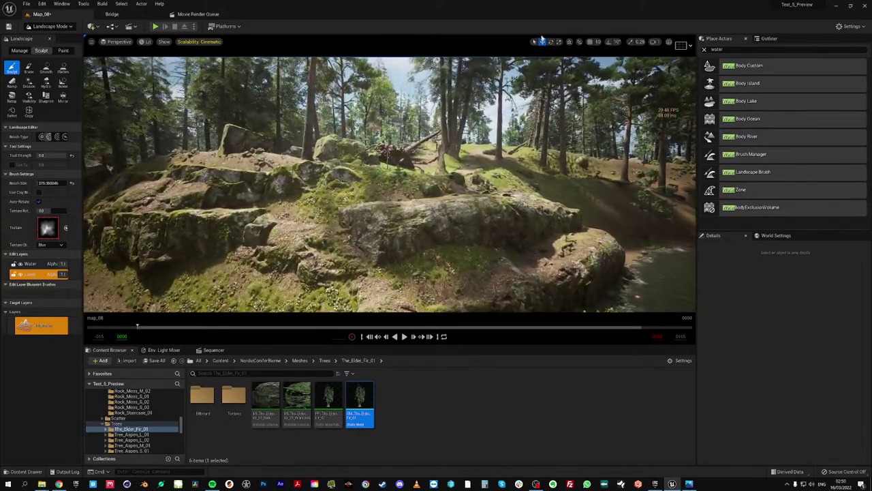
pyautogui.click(654, 41)
pyautogui.press('w')
pyautogui.moveTo(438, 184); pyautogui.dragTo(465, 195, button='right')
pyautogui.press('s')
pyautogui.moveTo(390, 184); pyautogui.dragTo(386, 192, button='right')
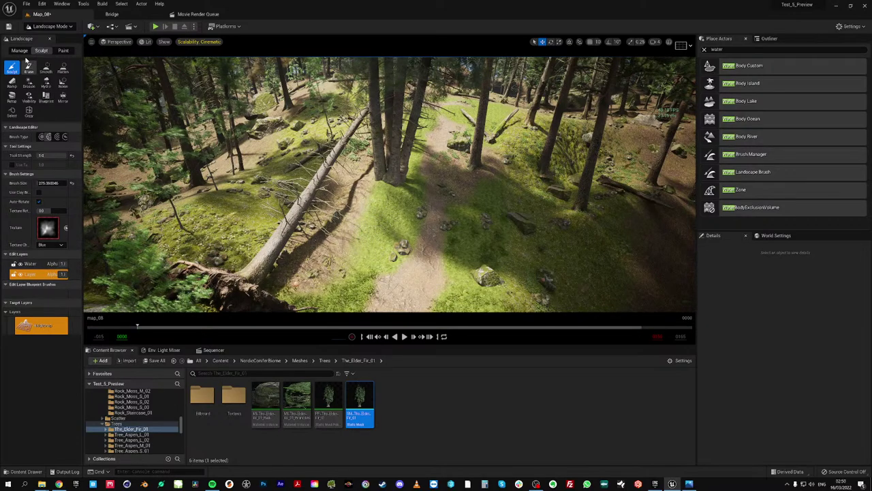
pyautogui.click(46, 70)
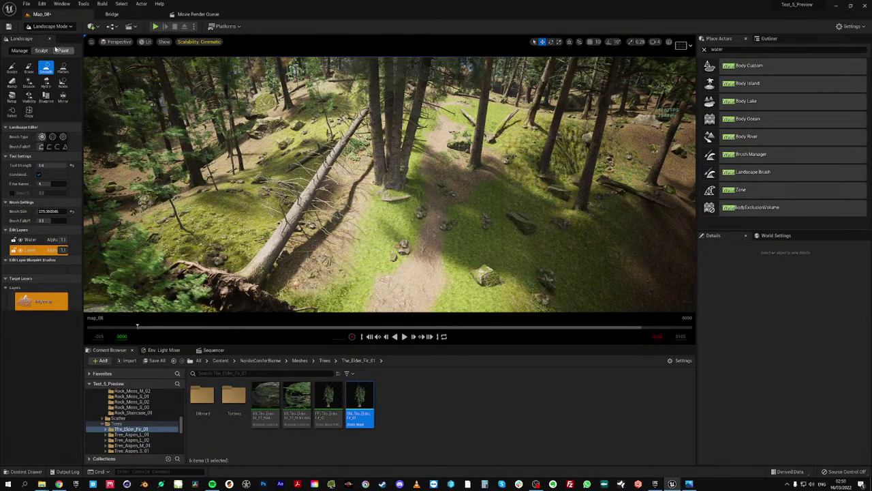
pyautogui.click(20, 52)
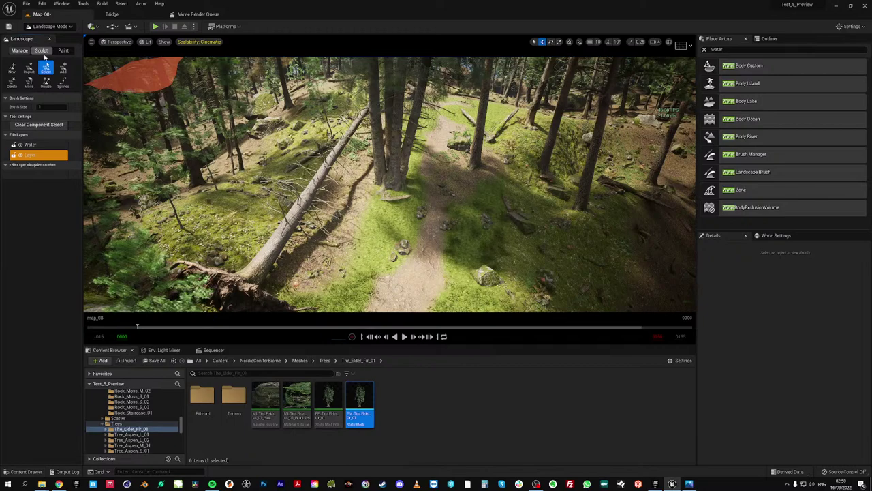
pyautogui.click(63, 50)
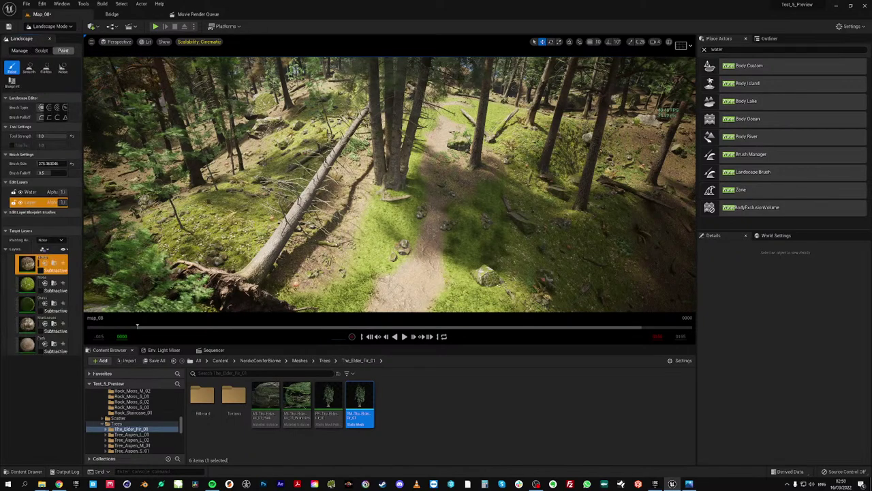
pyautogui.click(29, 284)
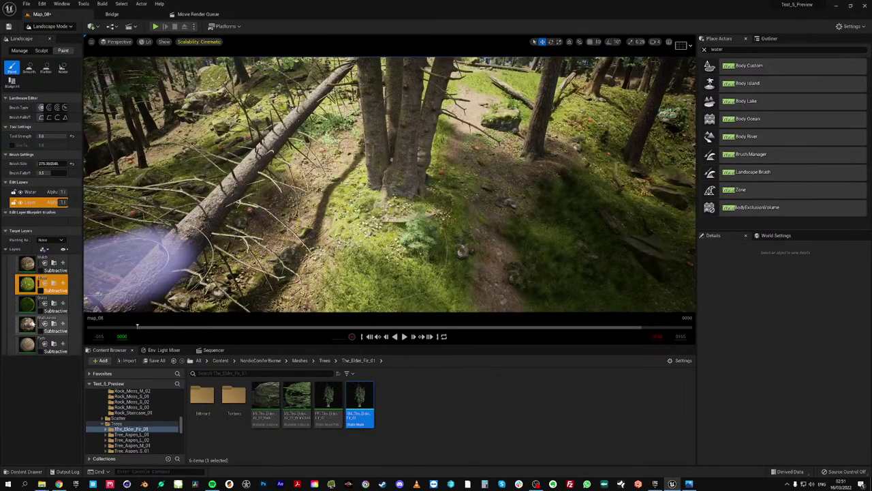
pyautogui.moveTo(380, 169)
pyautogui.mouseDown()
pyautogui.moveTo(350, 200)
pyautogui.moveTo(390, 186)
pyautogui.mouseUp()
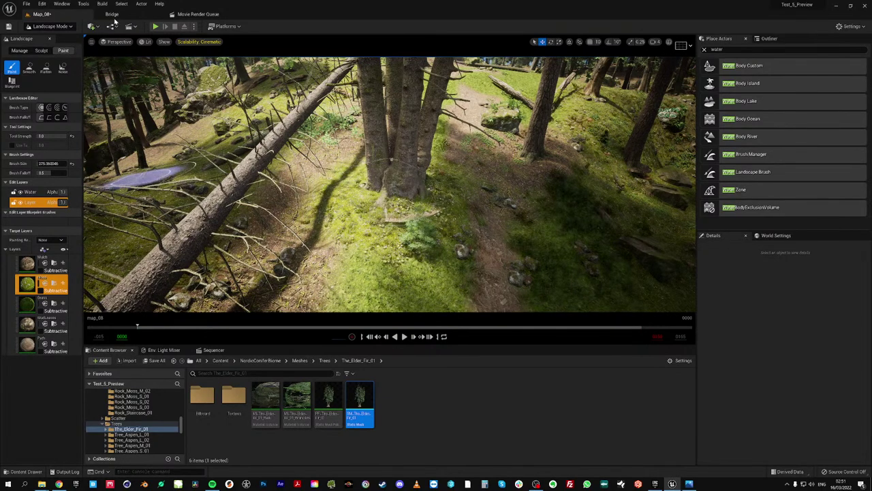
# Select the elder fir beside the trail, tilt it by about 3° and nudge its position slightly
pyautogui.click(49, 26)
pyautogui.click(41, 38)
pyautogui.click(356, 180)
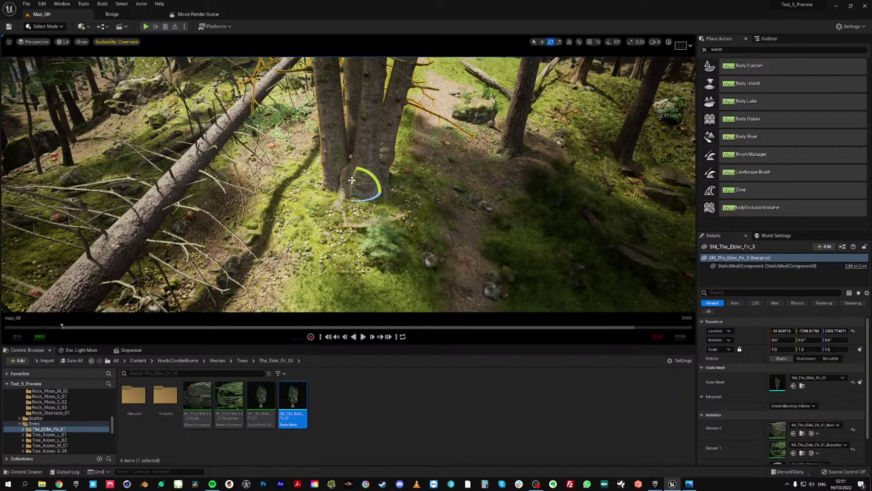
pyautogui.moveTo(352, 180)
pyautogui.mouseDown()
pyautogui.moveTo(353, 159)
pyautogui.moveTo(363, 167)
pyautogui.moveTo(352, 157)
pyautogui.moveTo(358, 178)
pyautogui.mouseUp()
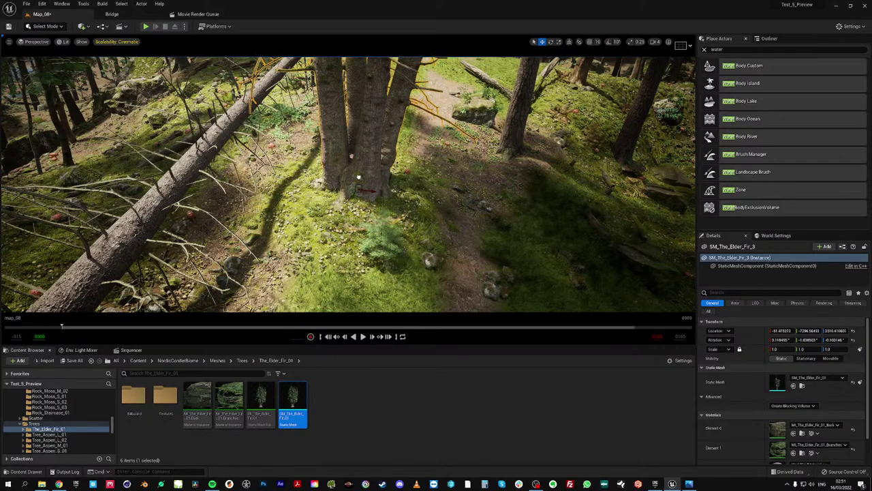
# Sculpt the ground at the foot of the dead stump above the rocks, using a brush size of about 275
pyautogui.press('s')
pyautogui.moveTo(358, 178); pyautogui.dragTo(341, 184, button='right')
pyautogui.press('s')
pyautogui.press('w')
pyautogui.press('e')
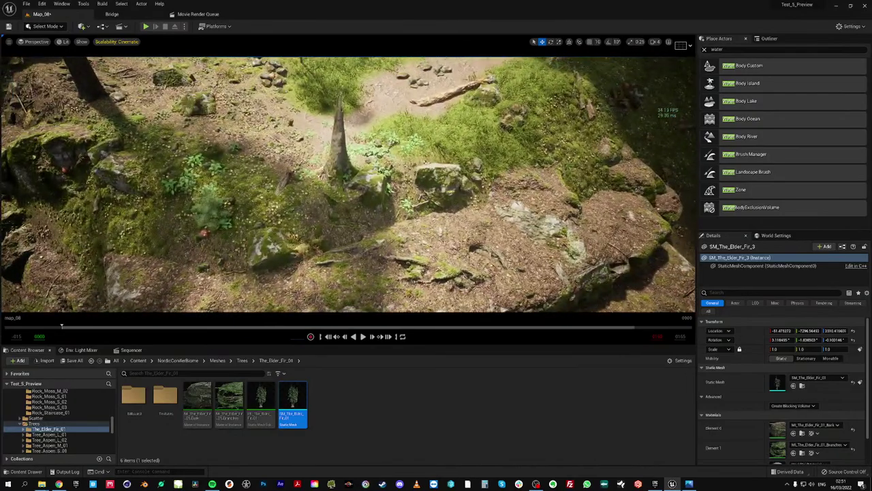
pyautogui.click(45, 27)
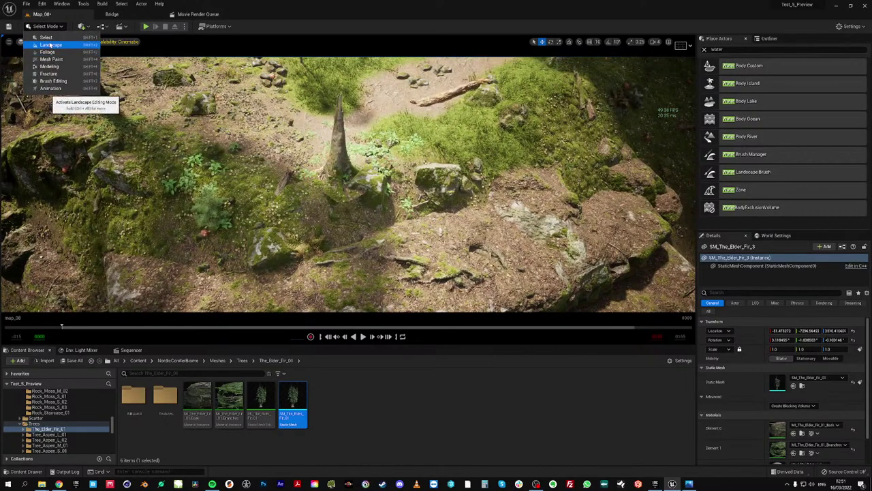
pyautogui.click(52, 45)
pyautogui.hotkey('shift', '2')
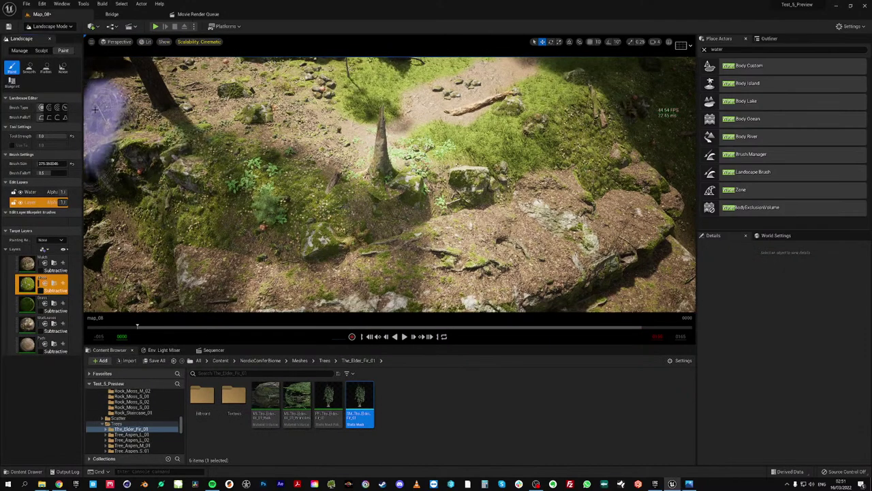
pyautogui.click(42, 51)
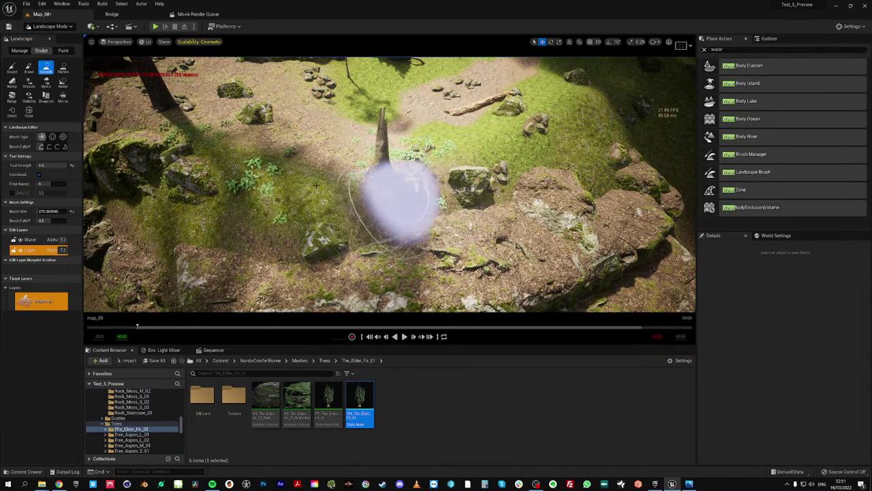
pyautogui.click(12, 68)
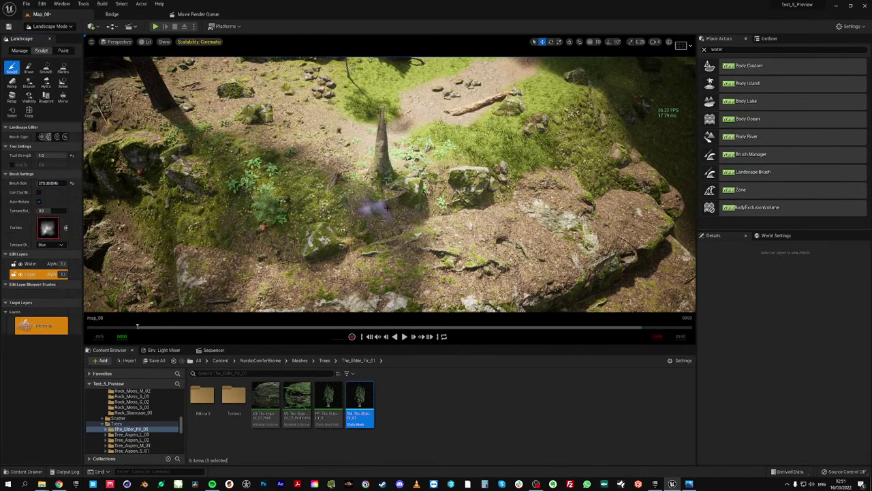
pyautogui.moveTo(387, 208); pyautogui.dragTo(382, 201)
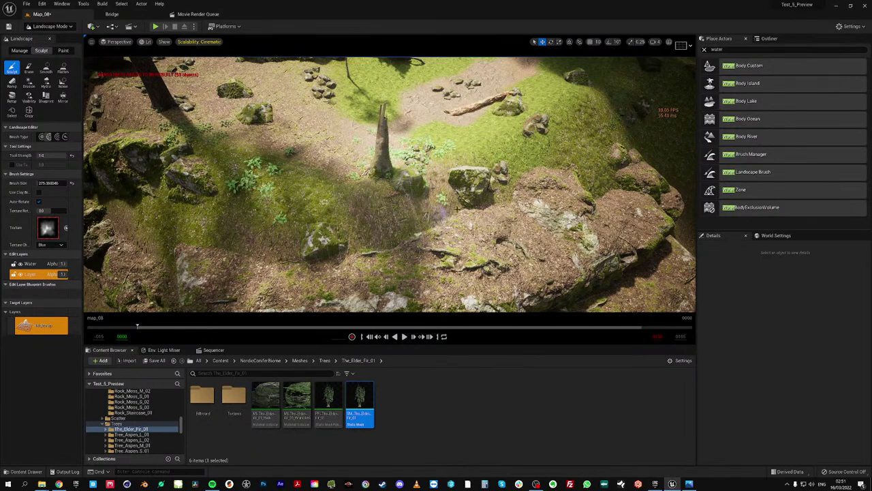
# Sculpt the hillside above the lake with an enlarged brush and the brush texture channel set to Alpha
pyautogui.moveTo(342, 208)
pyautogui.mouseDown(button='right')
pyautogui.moveTo(286, 203)
pyautogui.moveTo(351, 194)
pyautogui.moveTo(337, 196)
pyautogui.moveTo(354, 203)
pyautogui.moveTo(348, 211)
pyautogui.moveTo(320, 209)
pyautogui.moveTo(346, 206)
pyautogui.moveTo(341, 193)
pyautogui.moveTo(342, 208)
pyautogui.mouseUp(button='right')
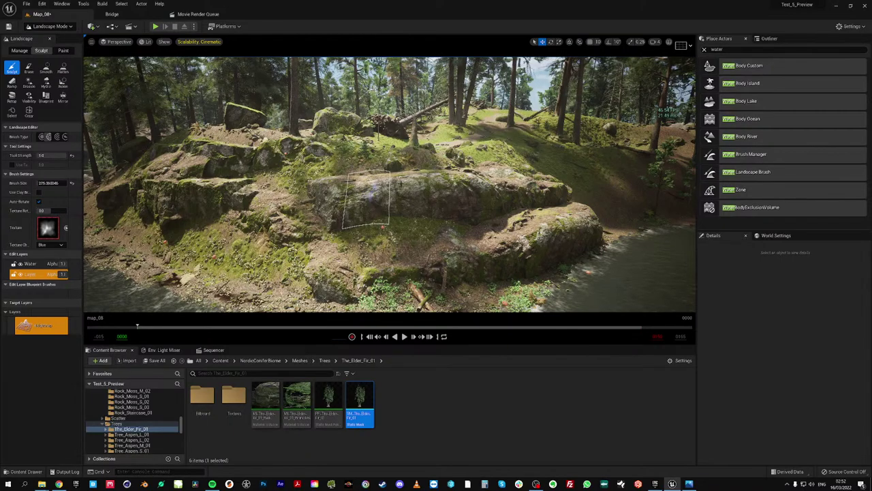
pyautogui.moveTo(400, 184)
pyautogui.mouseDown(button='right')
pyautogui.moveTo(400, 168)
pyautogui.moveTo(400, 182)
pyautogui.moveTo(421, 185)
pyautogui.moveTo(405, 183)
pyautogui.mouseUp(button='right')
pyautogui.press('s')
pyautogui.press('w')
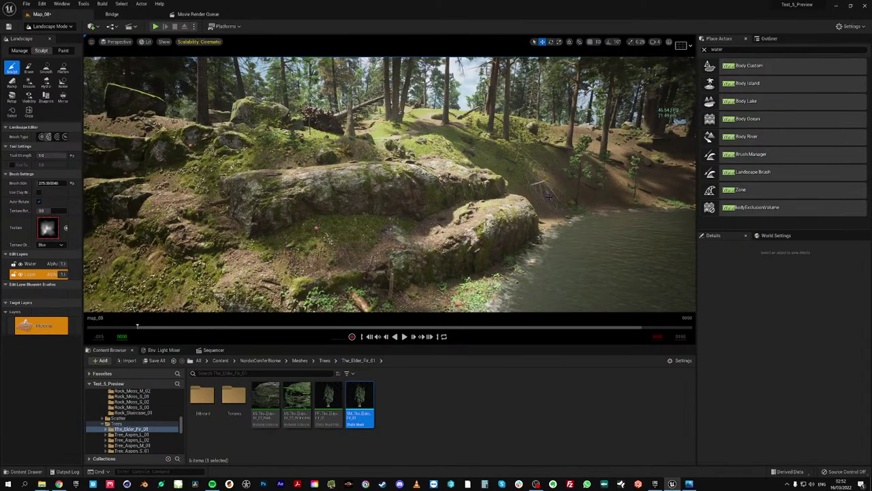
pyautogui.moveTo(51, 182); pyautogui.dragTo(68, 183)
pyautogui.click(51, 244)
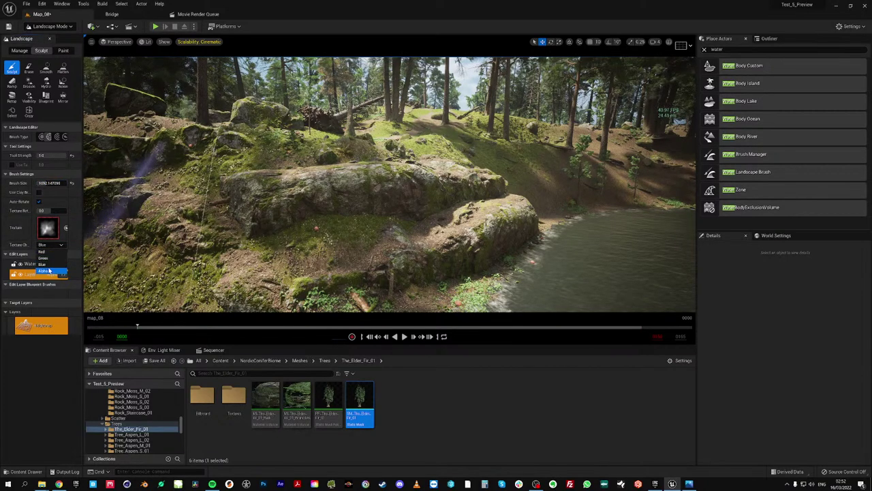
pyautogui.click(42, 271)
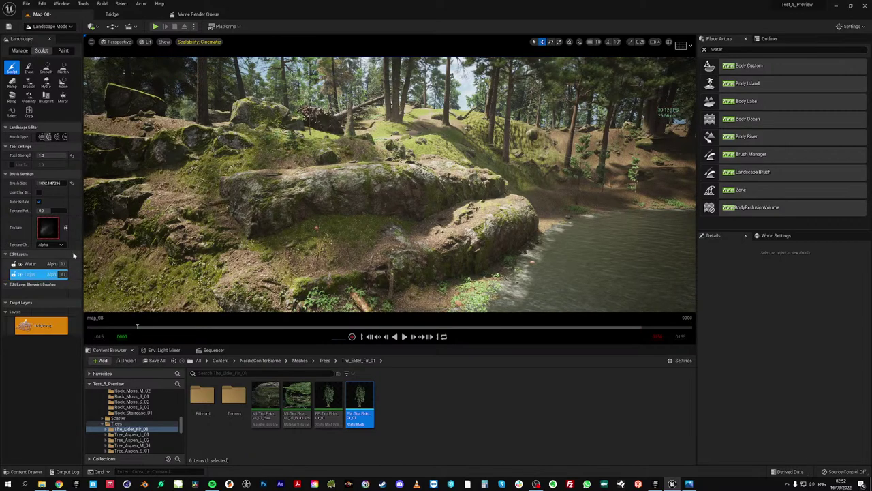
# Paint the Mulch layer over the hillside between the trail and the lake
pyautogui.click(63, 51)
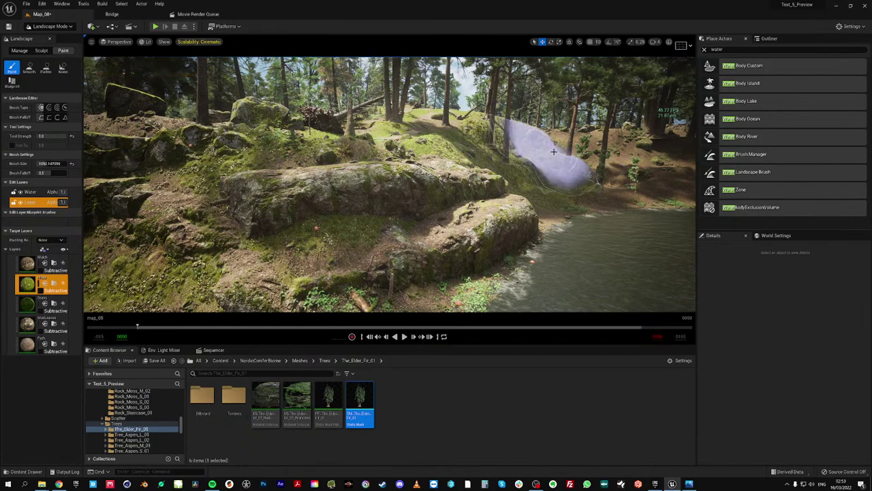
pyautogui.click(41, 263)
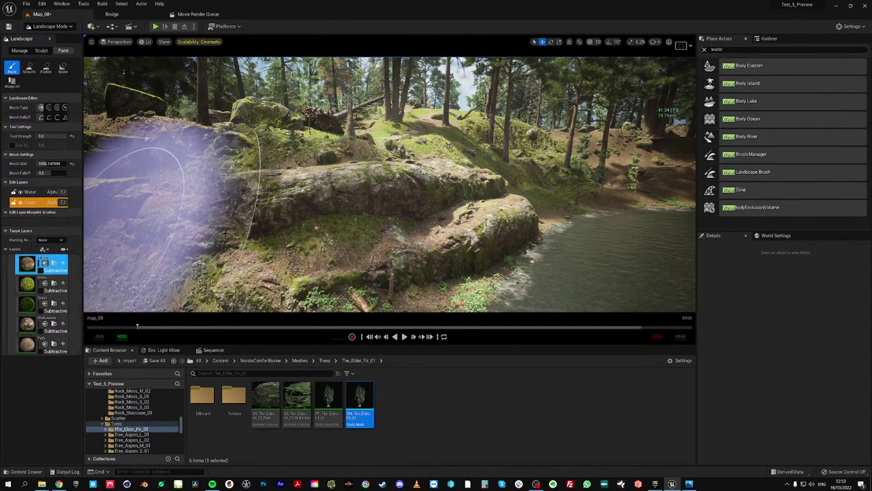
pyautogui.moveTo(553, 159)
pyautogui.mouseDown()
pyautogui.moveTo(507, 160)
pyautogui.moveTo(567, 187)
pyautogui.moveTo(527, 175)
pyautogui.mouseUp()
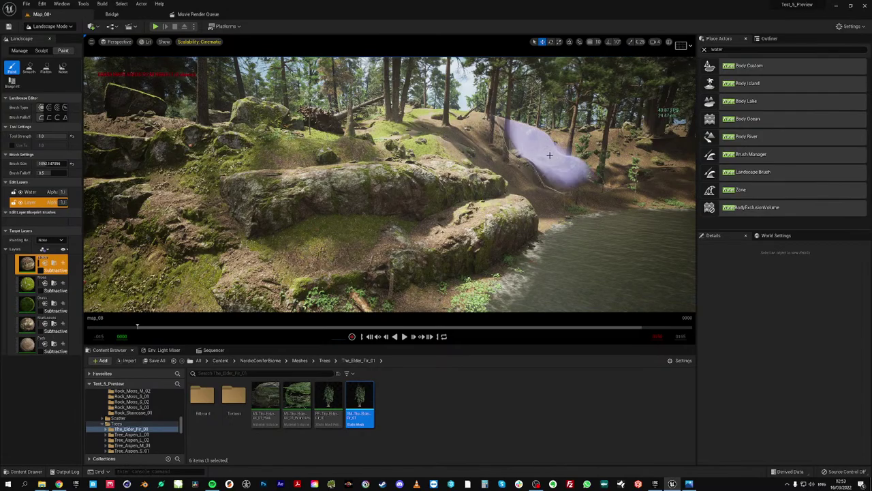
# Try flattening the hillside between the trail and the lake with the Flatten tool and a smaller brush of about 647
pyautogui.moveTo(550, 156)
pyautogui.mouseDown(button='right')
pyautogui.moveTo(525, 150)
pyautogui.moveTo(654, 160)
pyautogui.mouseUp(button='right')
pyautogui.moveTo(474, 179)
pyautogui.mouseDown(button='right')
pyautogui.moveTo(451, 183)
pyautogui.moveTo(516, 170)
pyautogui.mouseUp(button='right')
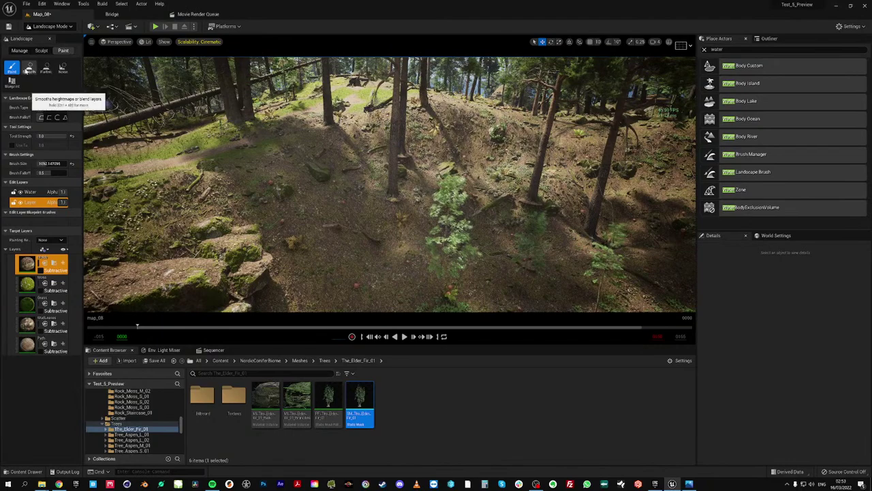
pyautogui.click(41, 50)
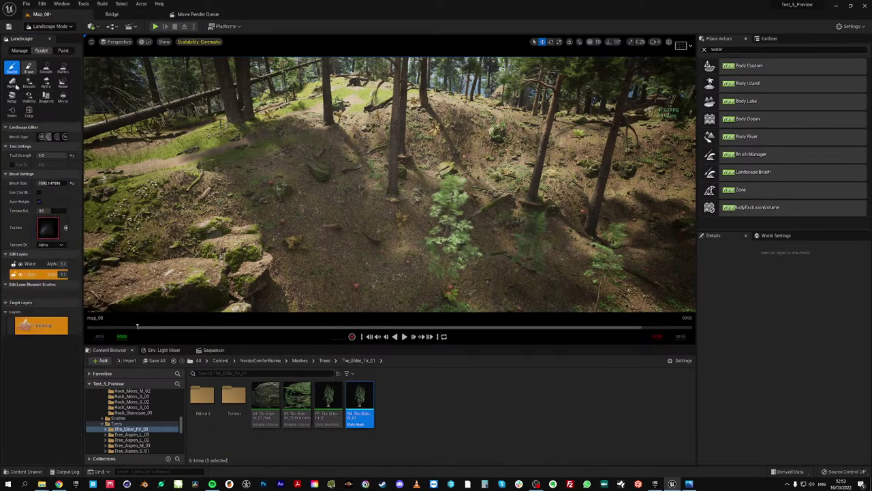
pyautogui.click(63, 67)
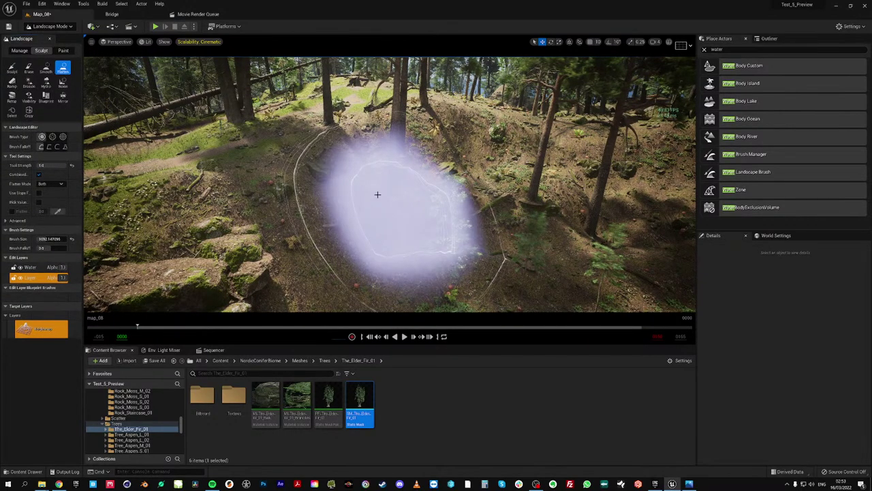
pyautogui.moveTo(48, 239); pyautogui.dragTo(39, 240)
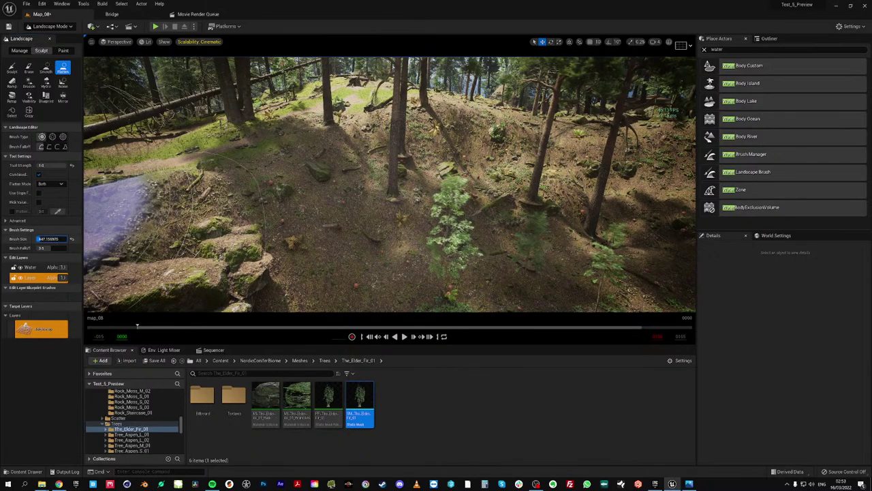
pyautogui.moveTo(356, 193)
pyautogui.mouseDown()
pyautogui.moveTo(400, 165)
pyautogui.moveTo(467, 195)
pyautogui.moveTo(418, 175)
pyautogui.mouseUp()
pyautogui.hotkey('ctrl', 'z')
# Flatten the hillside around the tree bases at a tool strength of about 0.055, undoing the last stroke
pyautogui.click(39, 174)
pyautogui.moveTo(47, 165); pyautogui.dragTo(28, 165)
pyautogui.moveTo(362, 193)
pyautogui.mouseDown()
pyautogui.moveTo(366, 200)
pyautogui.moveTo(585, 219)
pyautogui.moveTo(633, 230)
pyautogui.moveTo(607, 239)
pyautogui.moveTo(631, 228)
pyautogui.moveTo(625, 238)
pyautogui.moveTo(639, 238)
pyautogui.mouseUp()
pyautogui.moveTo(368, 208)
pyautogui.mouseDown()
pyautogui.moveTo(360, 191)
pyautogui.moveTo(404, 176)
pyautogui.moveTo(485, 186)
pyautogui.moveTo(414, 179)
pyautogui.mouseUp()
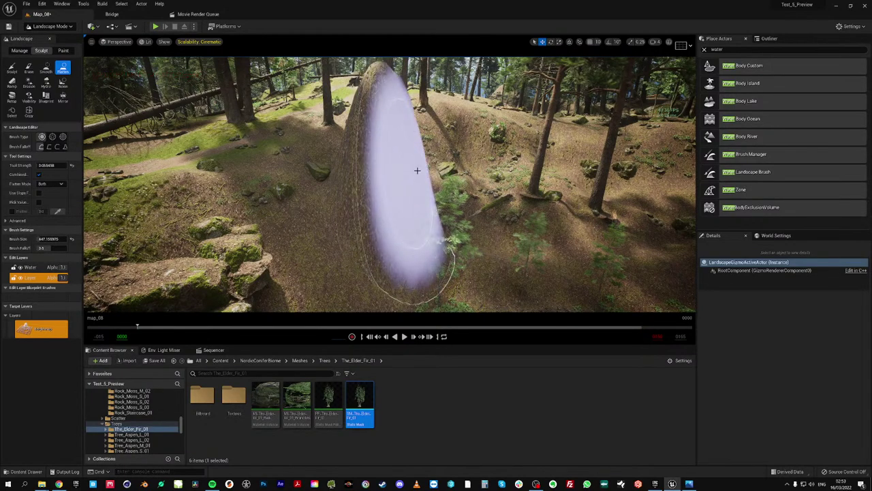
pyautogui.hotkey('ctrl', 'z')
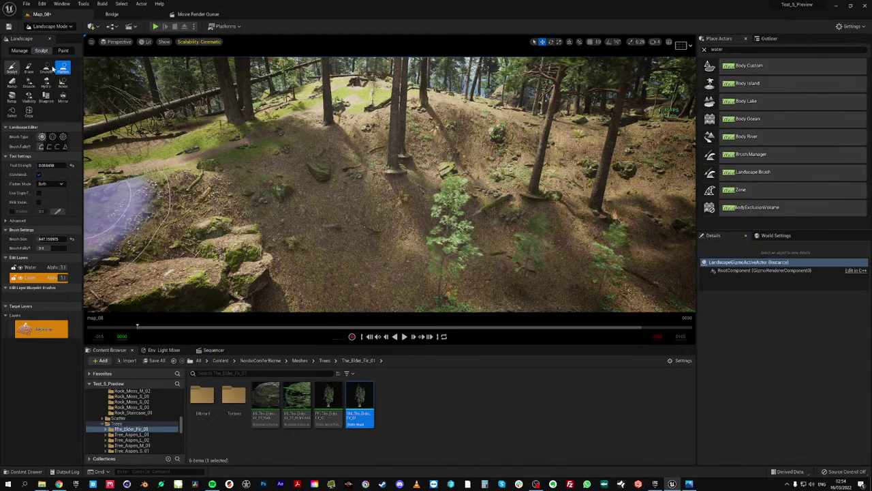
# Sculpt the ground at the foot of the central tree on the slope with the brush texture channel set to Red
pyautogui.click(12, 68)
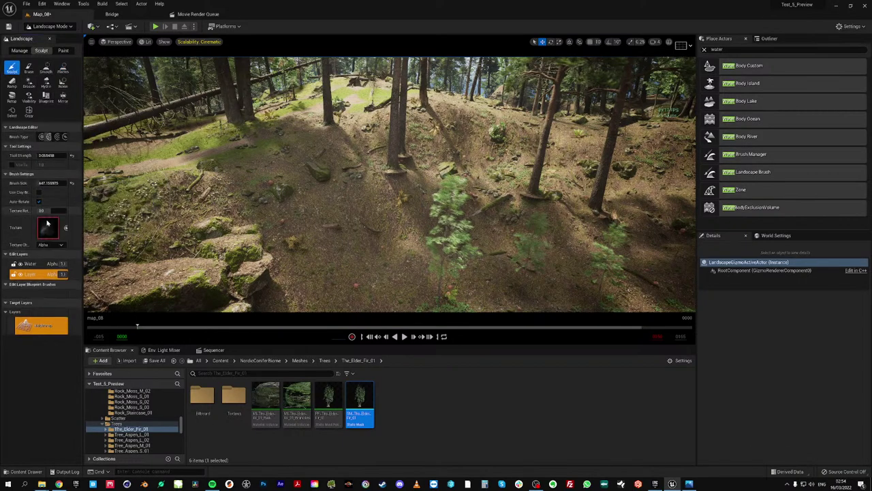
pyautogui.click(47, 245)
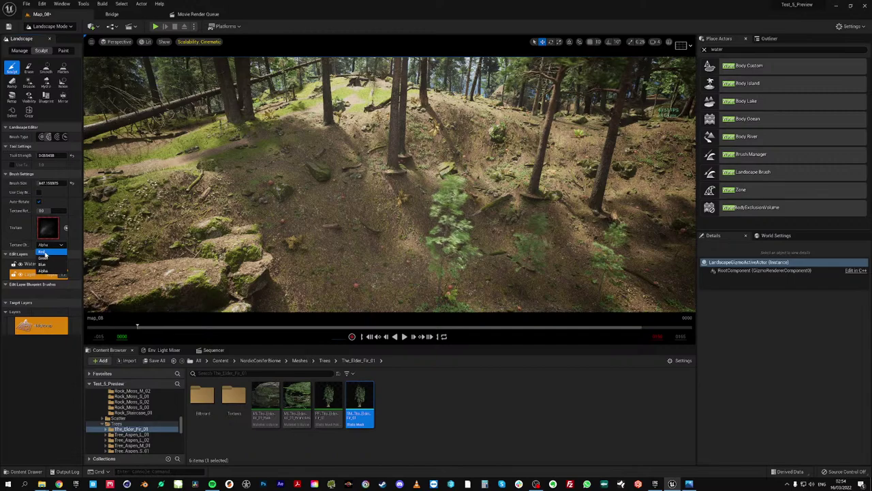
pyautogui.click(42, 251)
pyautogui.moveTo(387, 186); pyautogui.dragTo(397, 182)
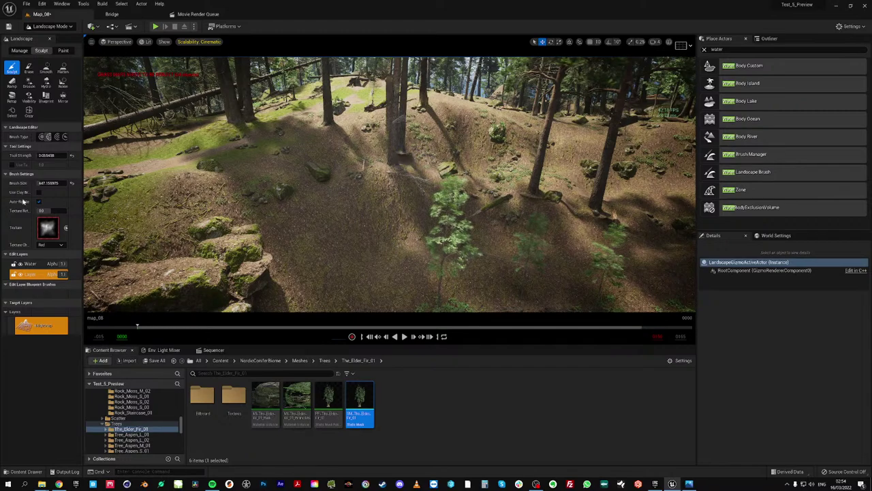
# Sculpt mounds across the lakeside slope with a brush size of about 750 and a tool strength of about 0.22
pyautogui.moveTo(43, 183); pyautogui.dragTo(50, 183)
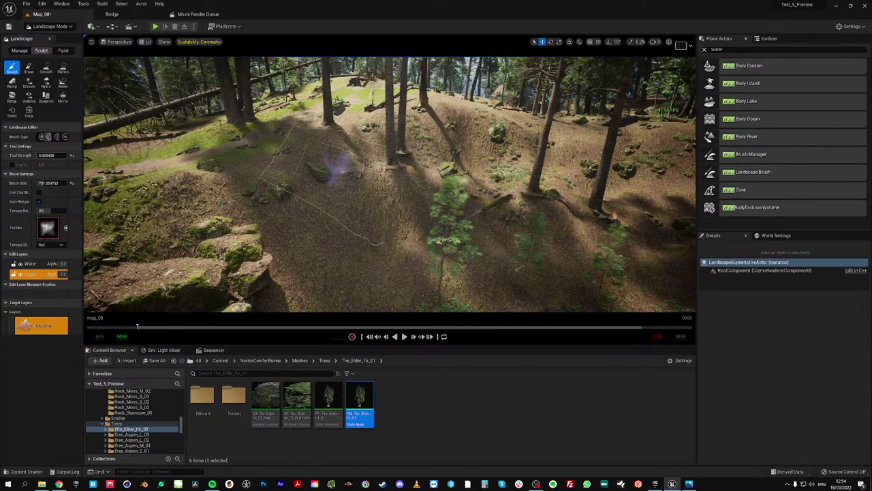
pyautogui.click(47, 155)
pyautogui.click(442, 162)
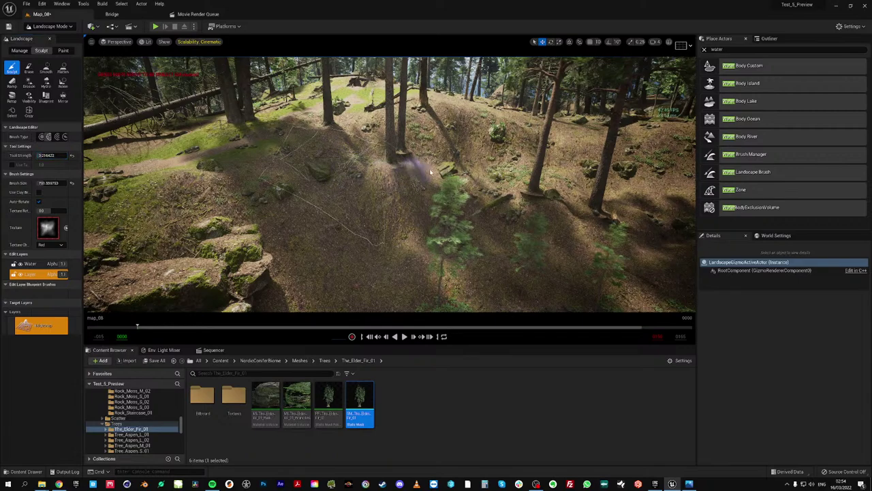
pyautogui.moveTo(452, 199)
pyautogui.mouseDown()
pyautogui.moveTo(560, 199)
pyautogui.moveTo(519, 232)
pyautogui.moveTo(424, 230)
pyautogui.moveTo(401, 196)
pyautogui.moveTo(419, 156)
pyautogui.moveTo(406, 147)
pyautogui.moveTo(335, 180)
pyautogui.moveTo(331, 208)
pyautogui.moveTo(391, 242)
pyautogui.moveTo(380, 228)
pyautogui.moveTo(391, 216)
pyautogui.mouseUp()
pyautogui.moveTo(529, 206); pyautogui.dragTo(555, 207, button='right')
pyautogui.moveTo(409, 228); pyautogui.dragTo(405, 219, button='right')
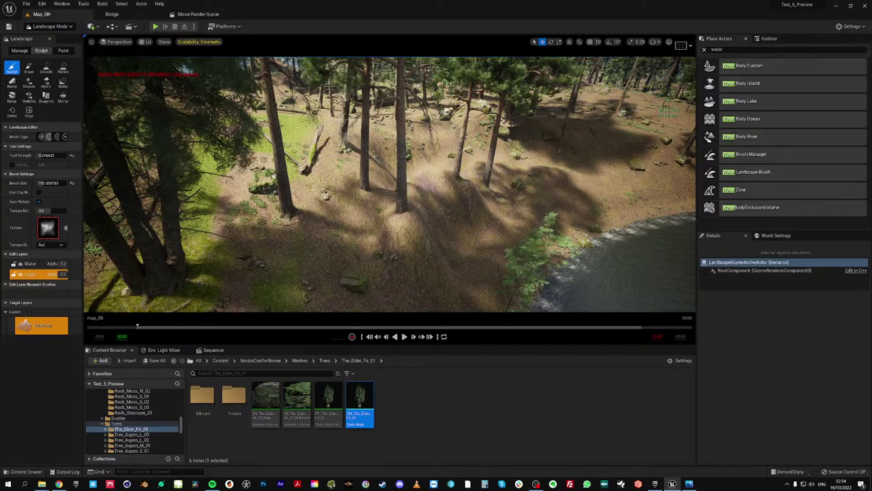
# Raise the ground around the tree bases along the hill's crest beside the trail with further Sculpt strokes
pyautogui.moveTo(423, 214)
pyautogui.mouseDown(button='right')
pyautogui.moveTo(402, 221)
pyautogui.moveTo(395, 239)
pyautogui.mouseUp(button='right')
pyautogui.moveTo(355, 214)
pyautogui.mouseDown()
pyautogui.moveTo(335, 217)
pyautogui.moveTo(337, 204)
pyautogui.moveTo(451, 197)
pyautogui.moveTo(490, 208)
pyautogui.moveTo(409, 215)
pyautogui.moveTo(525, 216)
pyautogui.moveTo(491, 167)
pyautogui.moveTo(543, 209)
pyautogui.moveTo(425, 189)
pyautogui.moveTo(399, 234)
pyautogui.moveTo(477, 253)
pyautogui.moveTo(477, 187)
pyautogui.mouseUp()
pyautogui.moveTo(477, 187)
pyautogui.mouseDown(button='right')
pyautogui.moveTo(470, 249)
pyautogui.moveTo(474, 194)
pyautogui.moveTo(409, 199)
pyautogui.moveTo(410, 181)
pyautogui.mouseUp(button='right')
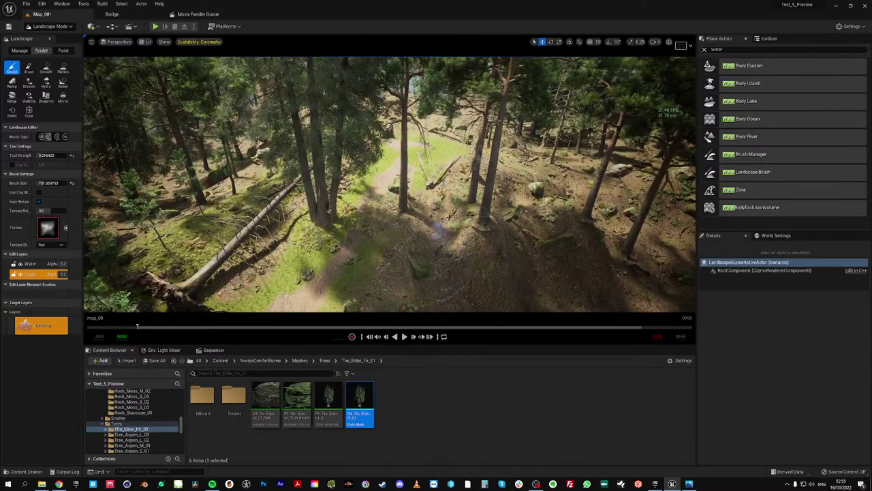
pyautogui.moveTo(438, 230)
pyautogui.mouseDown()
pyautogui.moveTo(444, 225)
pyautogui.moveTo(444, 236)
pyautogui.moveTo(442, 226)
pyautogui.mouseUp()
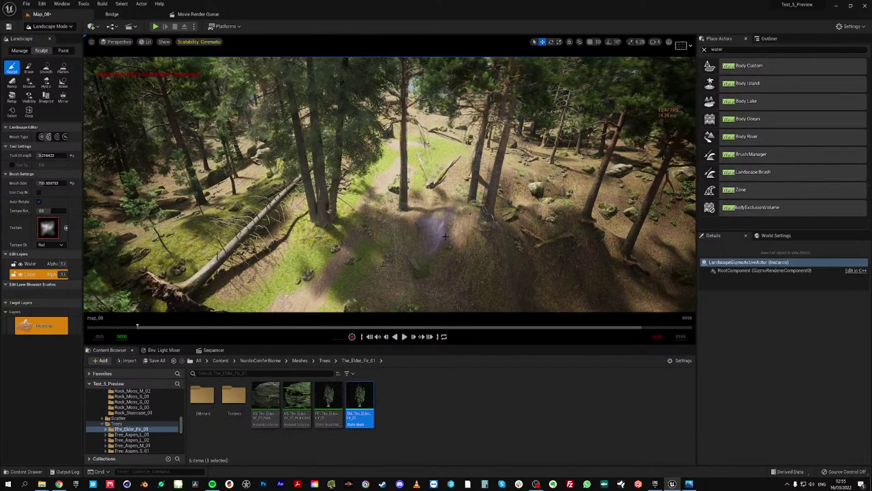
pyautogui.moveTo(444, 243)
pyautogui.mouseDown(button='right')
pyautogui.moveTo(436, 239)
pyautogui.moveTo(461, 234)
pyautogui.moveTo(436, 238)
pyautogui.mouseUp(button='right')
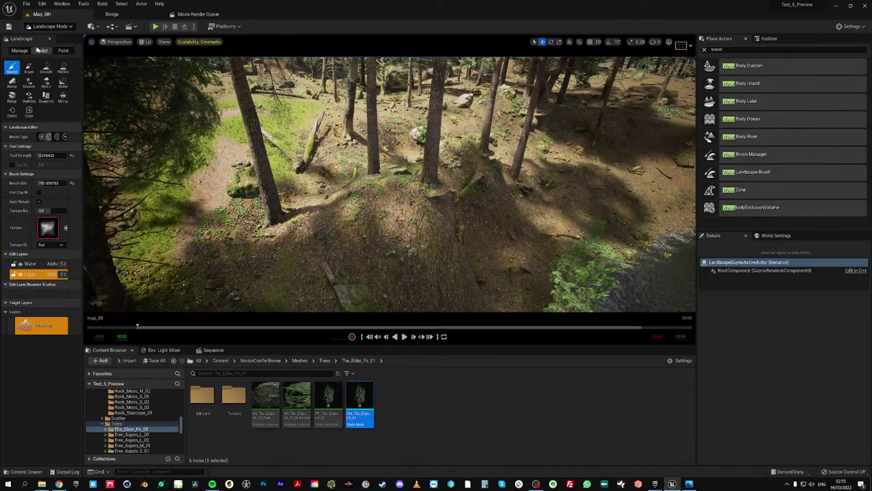
# Switch to foliage selection and shift the front tree on the crest sideways toward its neighbouring tree
pyautogui.click(50, 26)
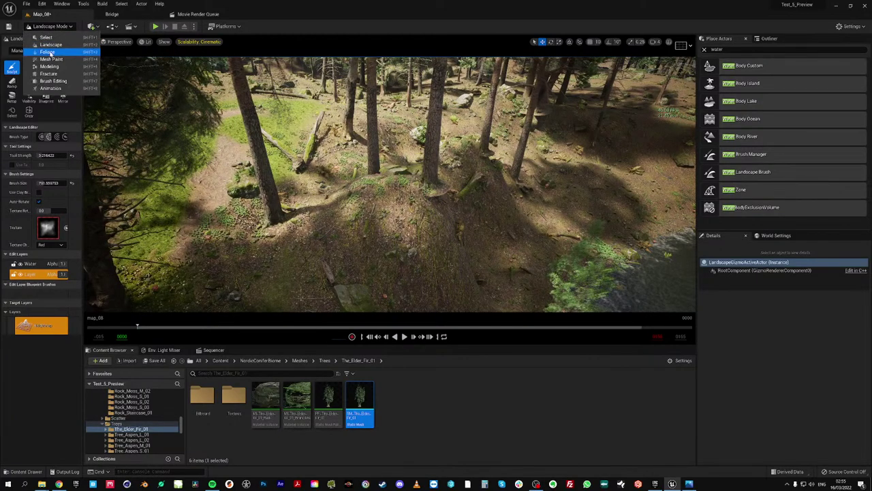
pyautogui.click(48, 52)
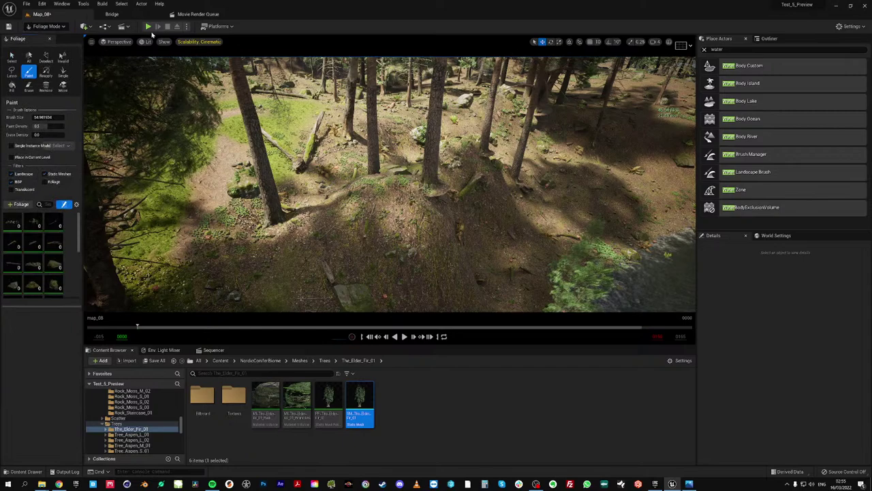
pyautogui.click(11, 59)
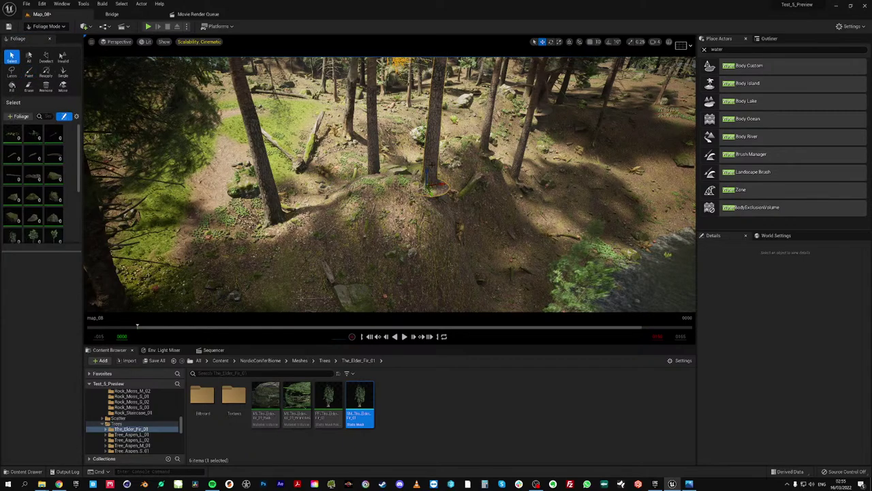
pyautogui.moveTo(430, 188); pyautogui.dragTo(406, 185)
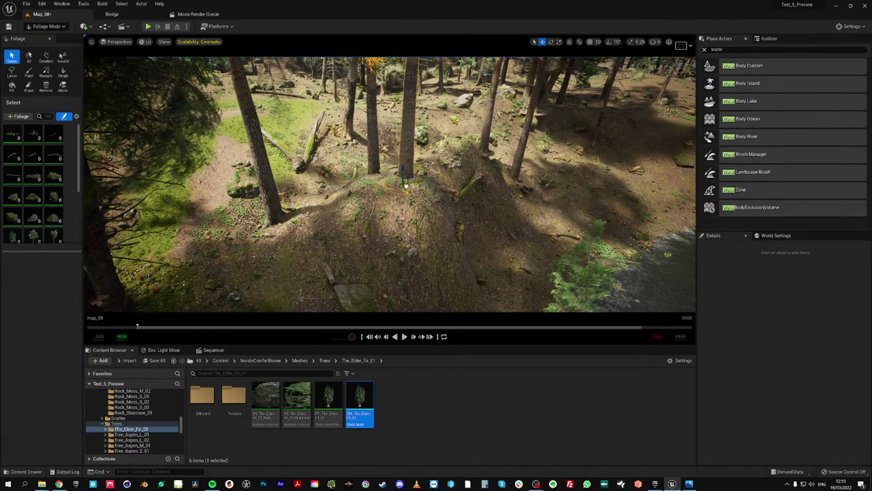
# Move the foliage tree behind the mossy log to the higher ground further back on the hillside
pyautogui.press('w')
pyautogui.moveTo(402, 182); pyautogui.dragTo(471, 175, button='right')
pyautogui.press('s')
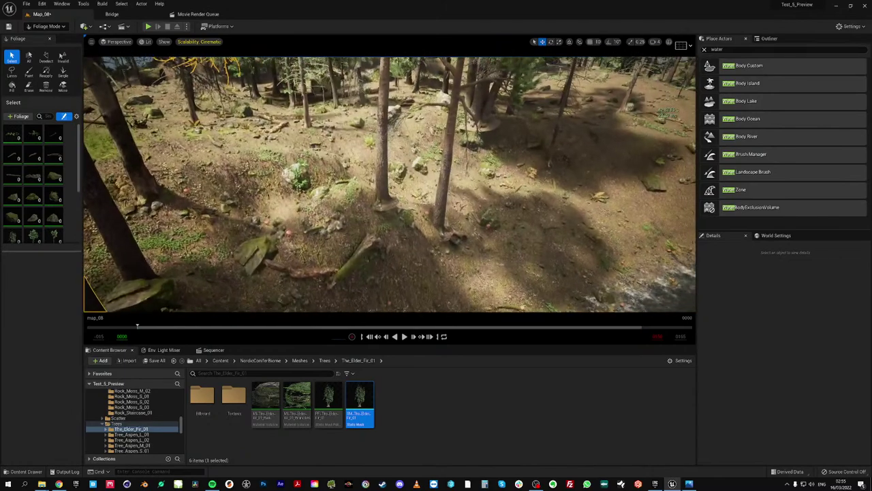
pyautogui.click(383, 181)
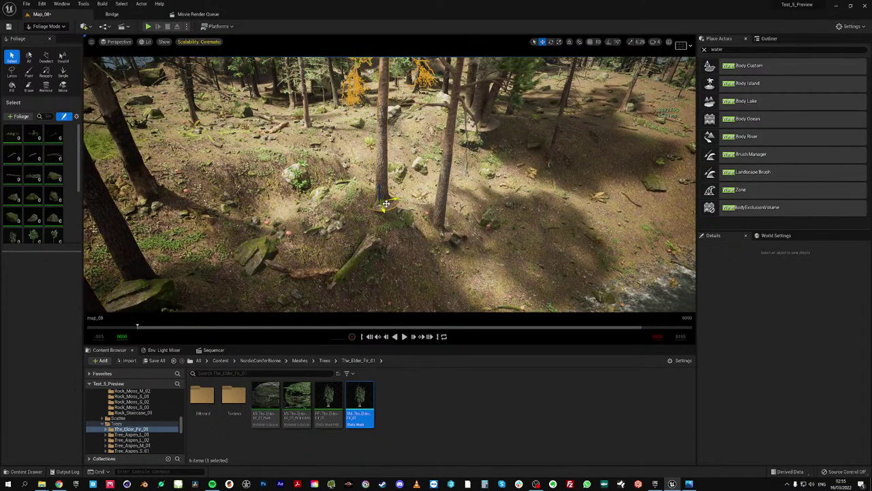
pyautogui.moveTo(389, 205); pyautogui.dragTo(247, 166)
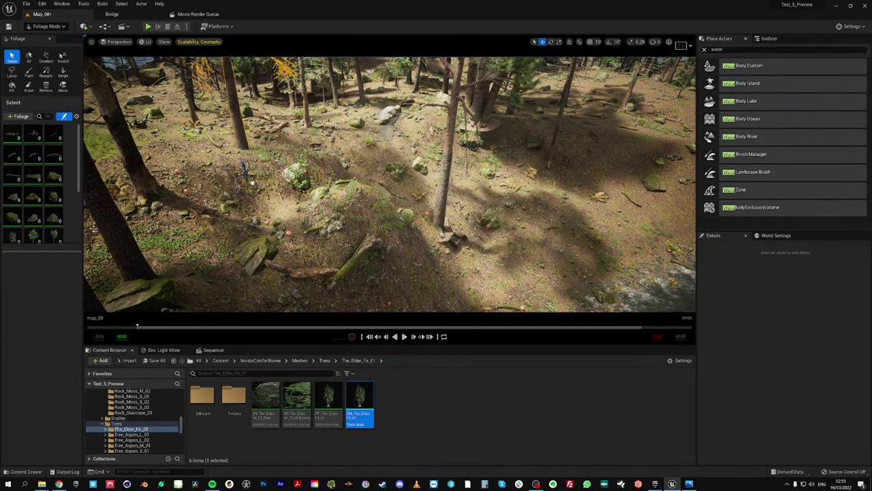
pyautogui.click(233, 144)
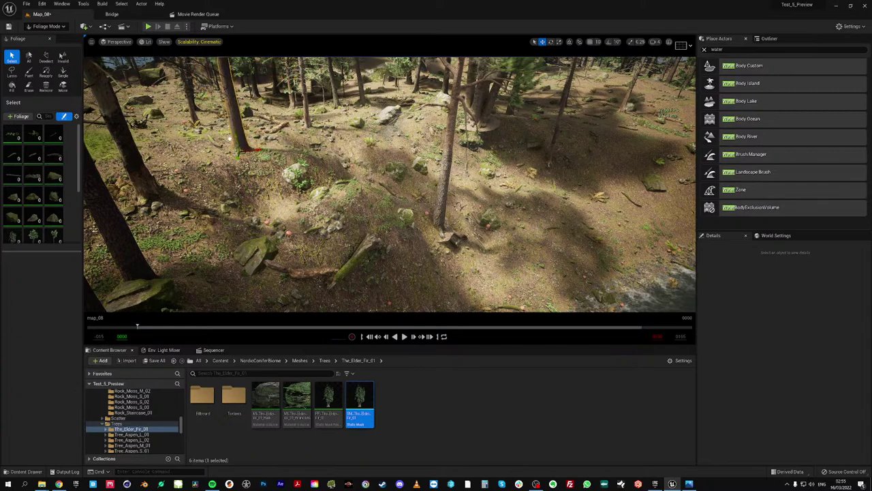
# Relocate the remaining tree on the lower slope uphill beside the rocks and adjust its height to the ground
pyautogui.click(445, 213)
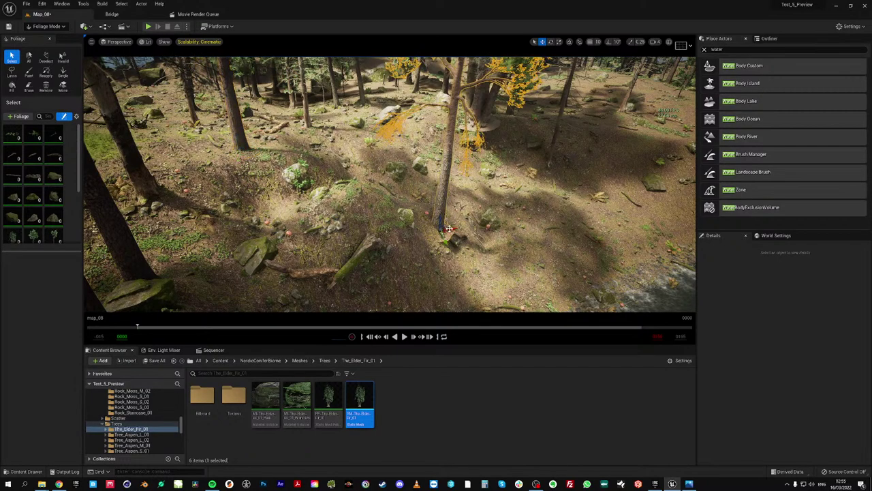
pyautogui.press('e')
pyautogui.moveTo(445, 222); pyautogui.dragTo(401, 128)
pyautogui.press('r')
pyautogui.press('w')
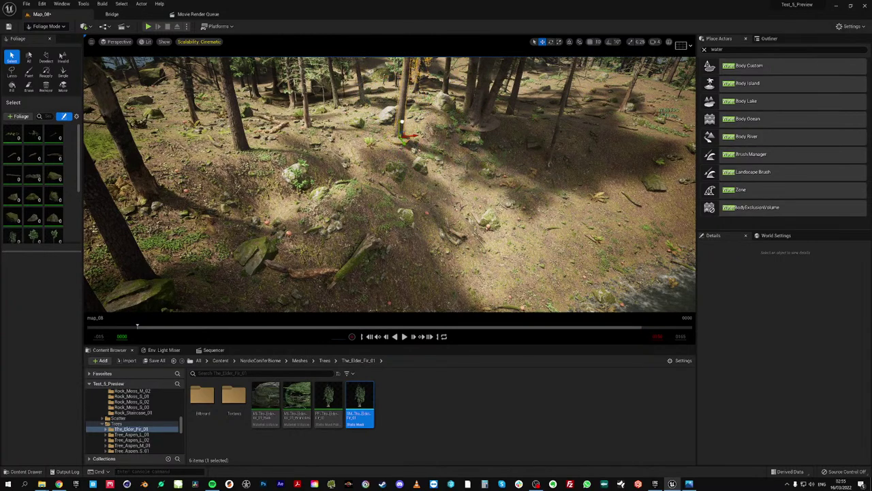
# Select the front tree on the crest of the mound and delete it
pyautogui.moveTo(402, 137); pyautogui.dragTo(385, 130, button='right')
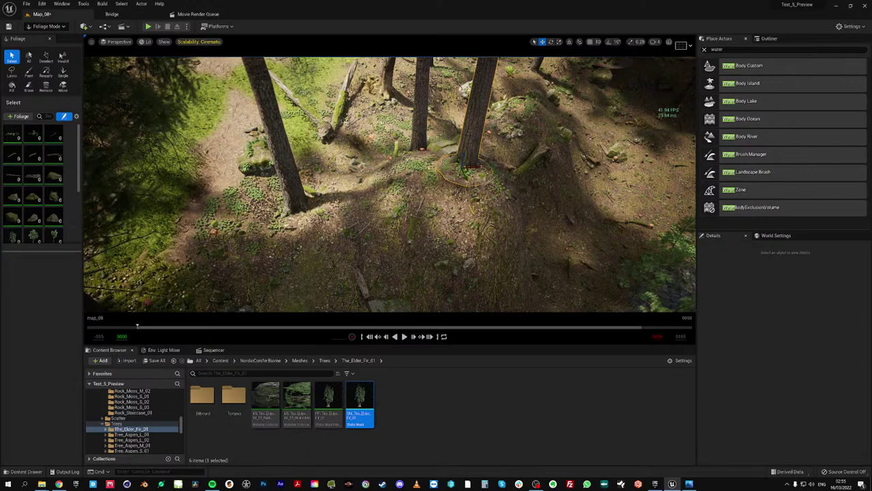
pyautogui.moveTo(445, 157); pyautogui.dragTo(468, 171)
pyautogui.moveTo(469, 171); pyautogui.dragTo(472, 189, button='right')
pyautogui.press('Delete')
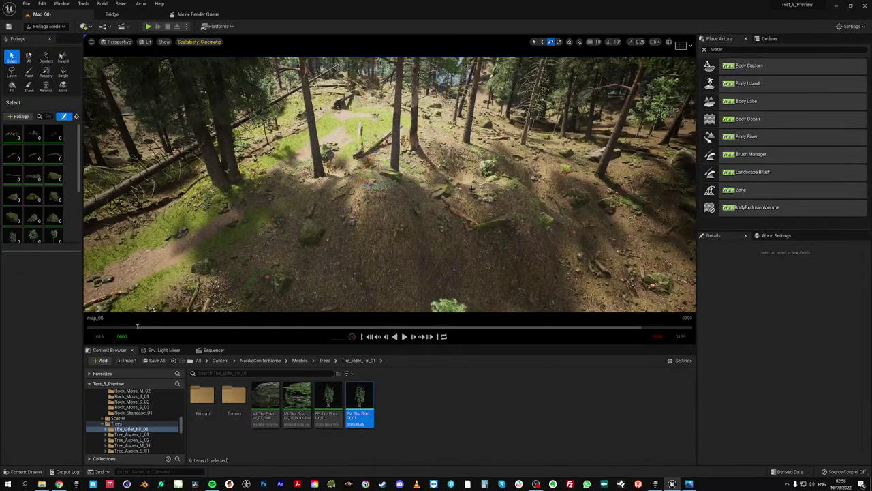
# Duplicate the two layered mossy cliffs onto the adjoining bank, rotated by nearly 60° and raised to continue the shoreline ledge
pyautogui.moveTo(391, 188); pyautogui.dragTo(375, 207, button='right')
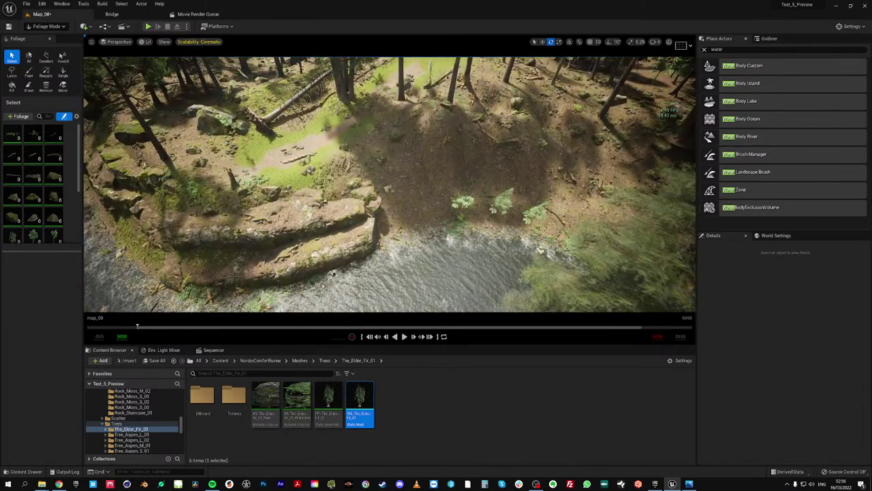
pyautogui.click(45, 26)
pyautogui.click(42, 36)
pyautogui.click(231, 279)
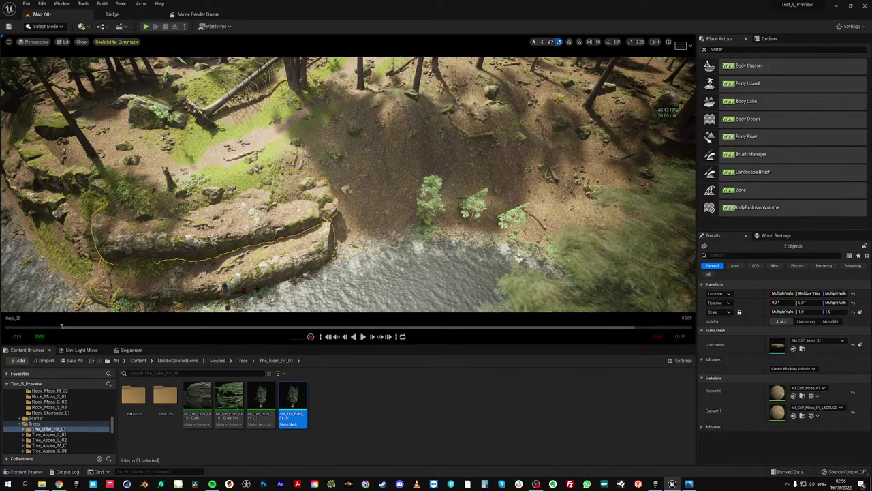
pyautogui.moveTo(232, 299); pyautogui.dragTo(356, 229)
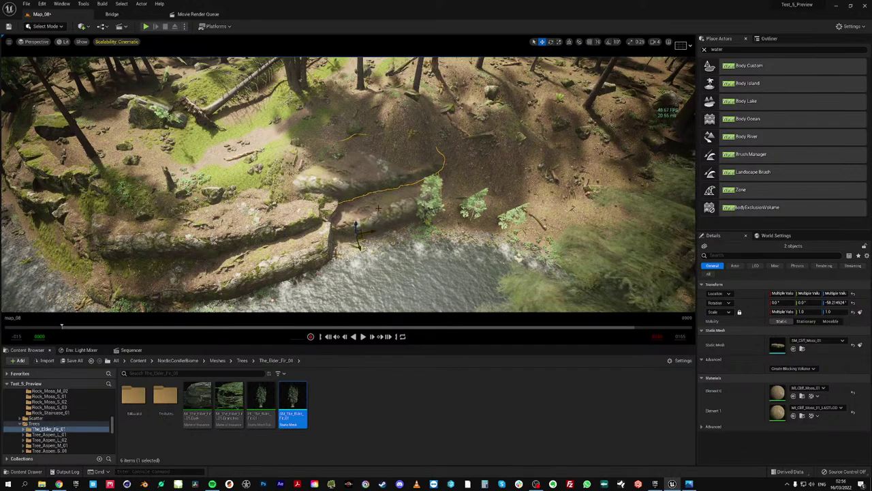
pyautogui.moveTo(355, 224); pyautogui.dragTo(368, 206)
# Mirror the upper copied cliff with an X scale of -1 and rotate it to about -80° around Z
pyautogui.click(357, 161)
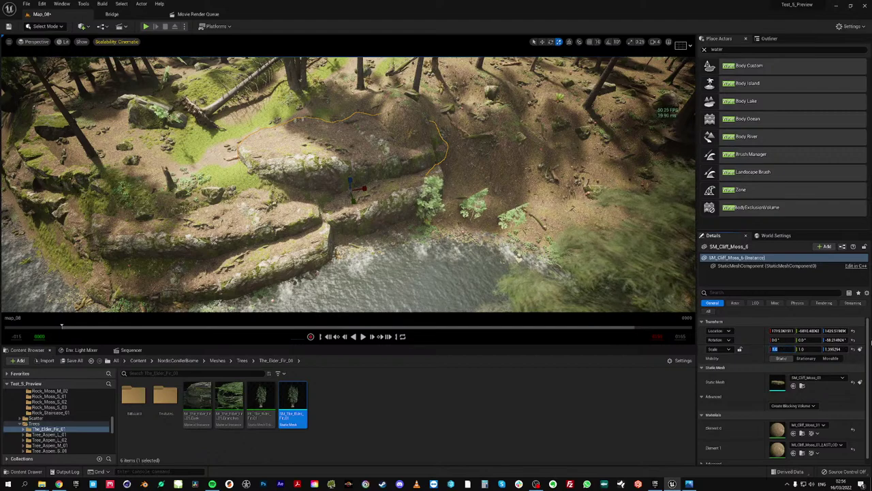
pyautogui.write('-1')
pyautogui.press('Return')
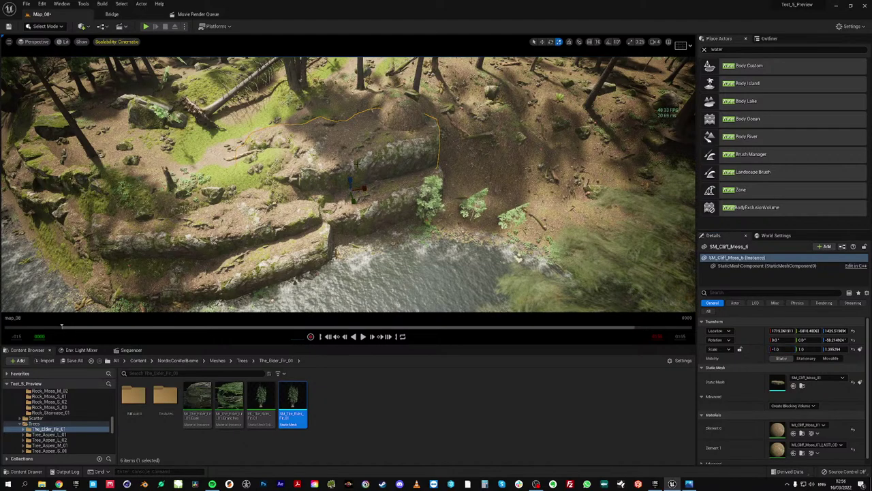
pyautogui.press('e')
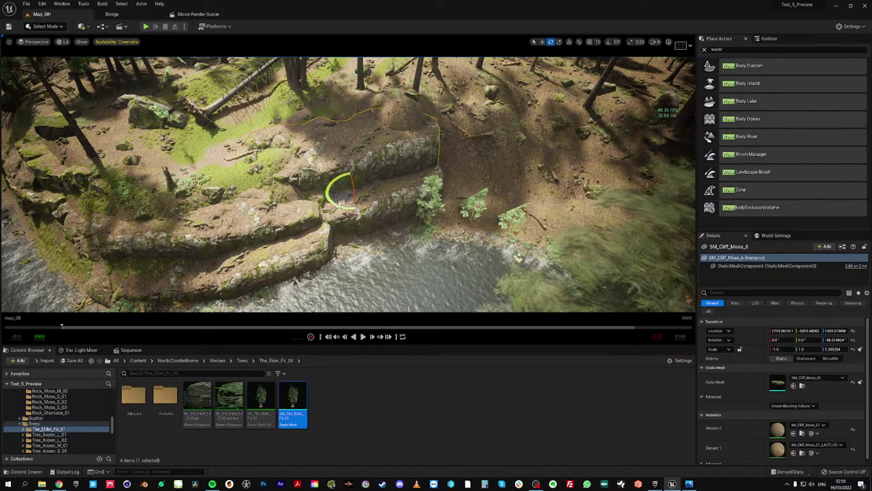
pyautogui.moveTo(344, 176); pyautogui.dragTo(374, 183)
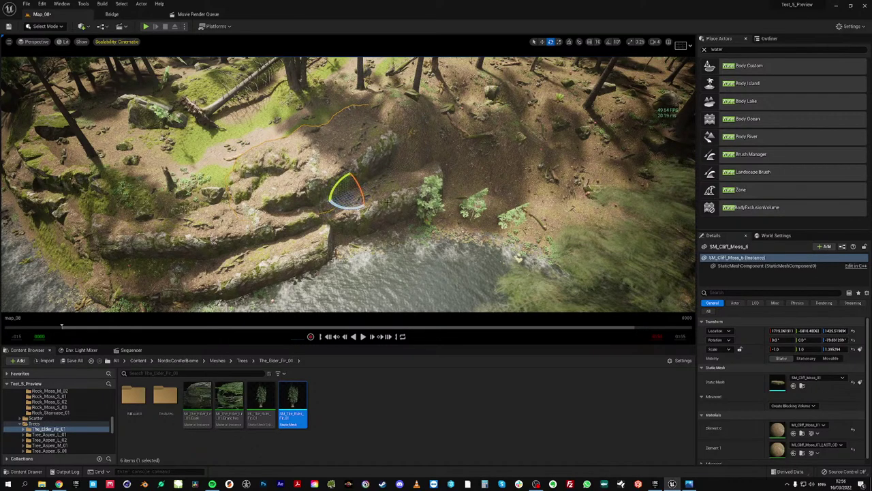
pyautogui.press('r')
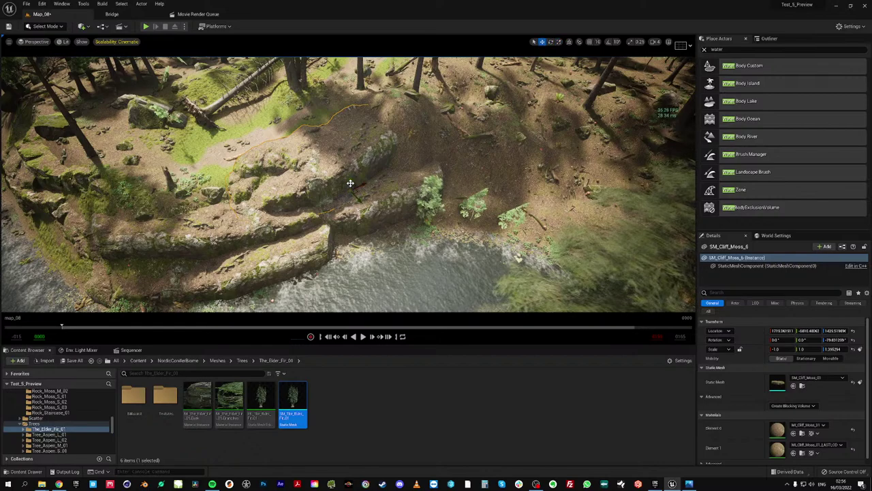
# Shift the lower copied cliff farther along the shore, scaled to about -1.53 in X and 1.65 in Z and rotated to about -83°
pyautogui.moveTo(349, 181); pyautogui.dragTo(353, 194)
pyautogui.click(397, 204)
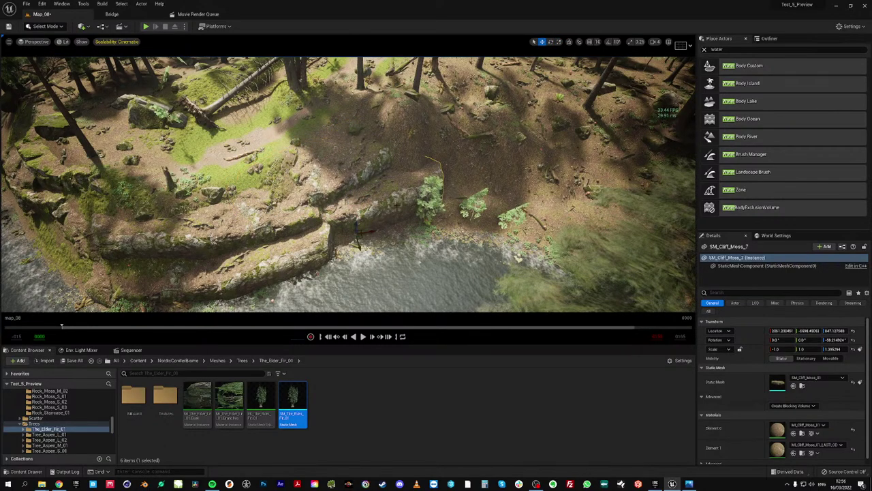
pyautogui.moveTo(347, 252); pyautogui.dragTo(426, 206)
pyautogui.press('r')
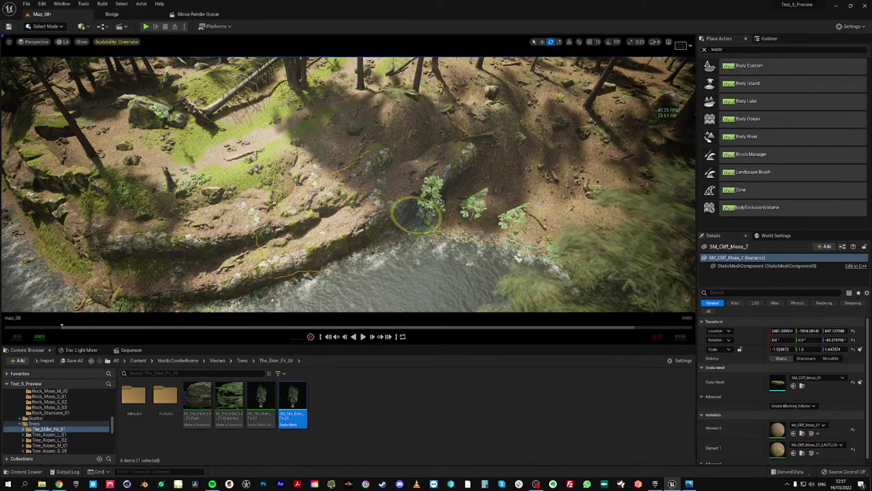
pyautogui.press('w')
pyautogui.moveTo(336, 216); pyautogui.dragTo(327, 173, button='right')
pyautogui.press('s')
pyautogui.press('w')
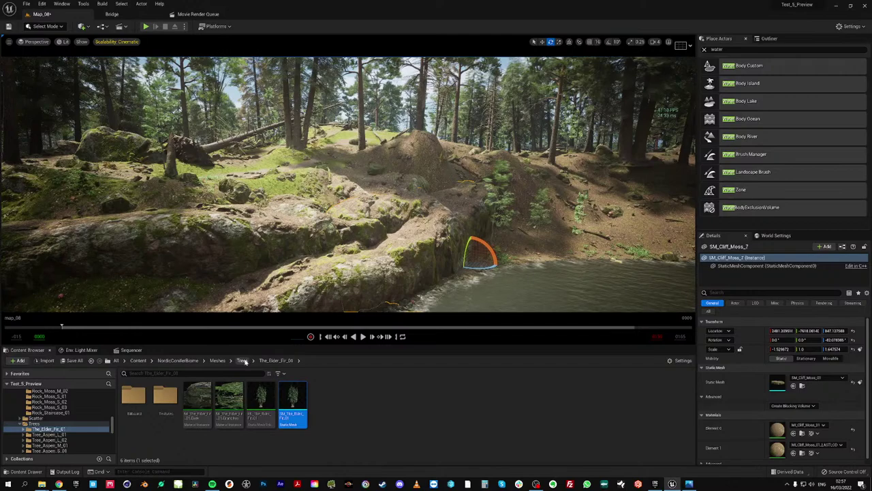
# Browse the conifer biome meshes to the Rocks folder and open its Cliff_Moss_04 assets
pyautogui.click(243, 361)
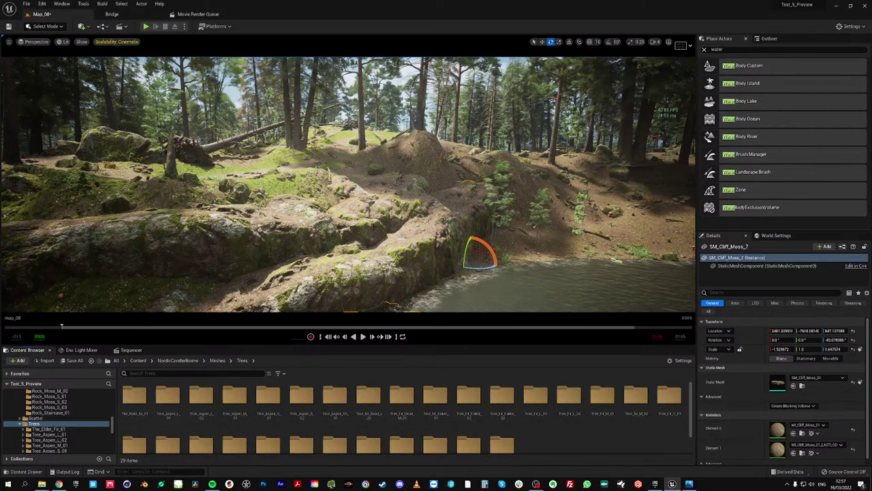
pyautogui.press('w')
pyautogui.moveTo(373, 227); pyautogui.dragTo(353, 200, button='right')
pyautogui.press('s')
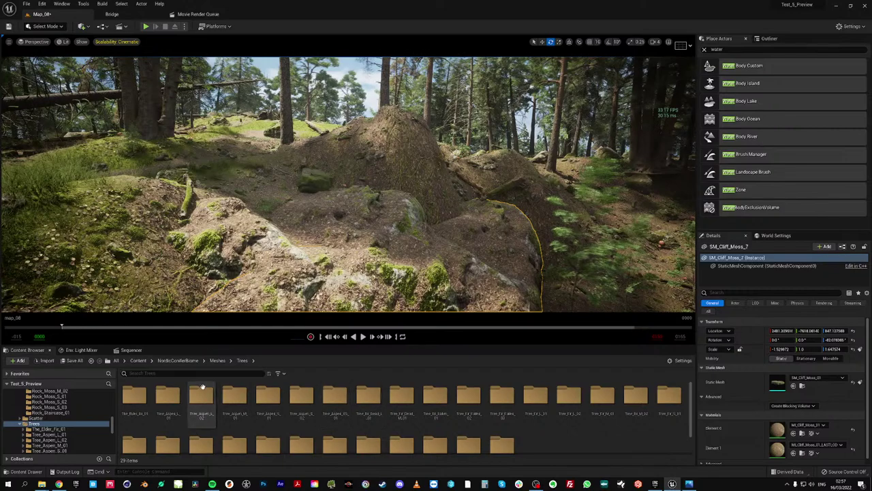
pyautogui.click(217, 361)
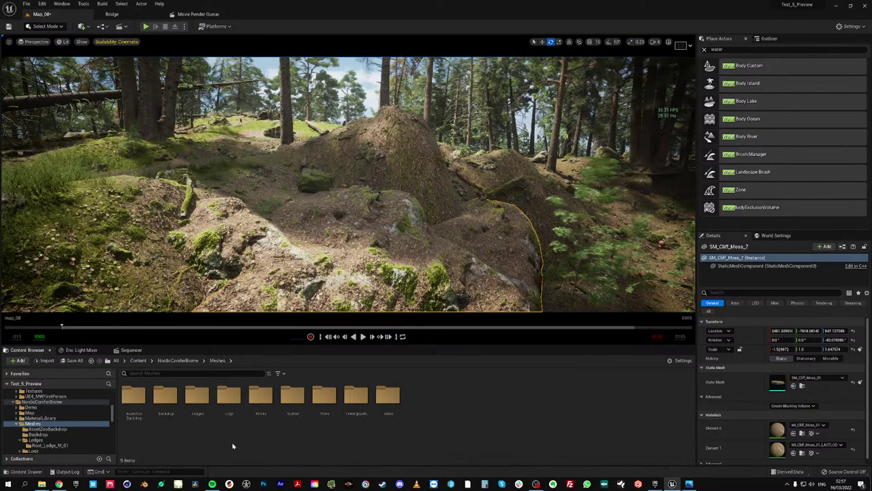
pyautogui.doubleClick(260, 395)
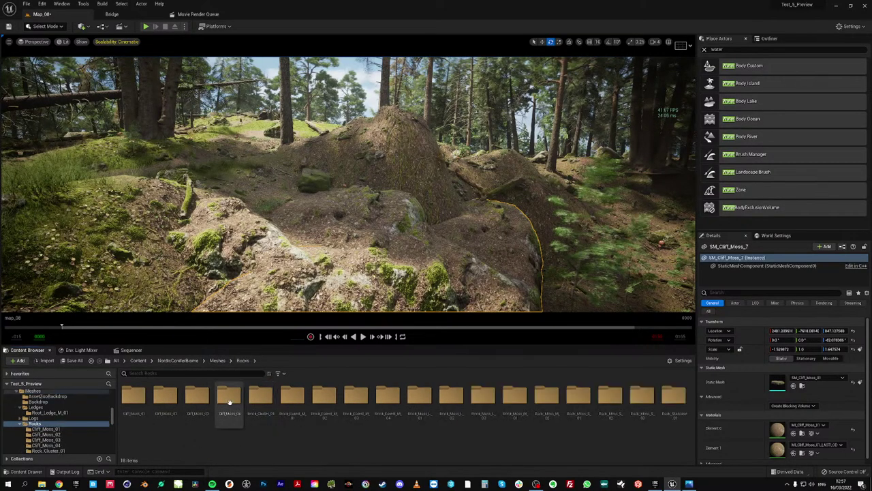
pyautogui.doubleClick(264, 408)
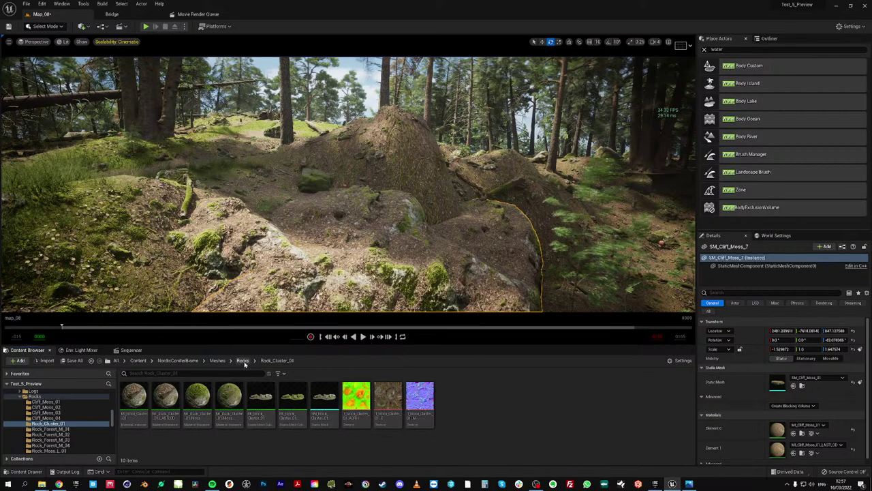
pyautogui.click(244, 362)
pyautogui.doubleClick(228, 399)
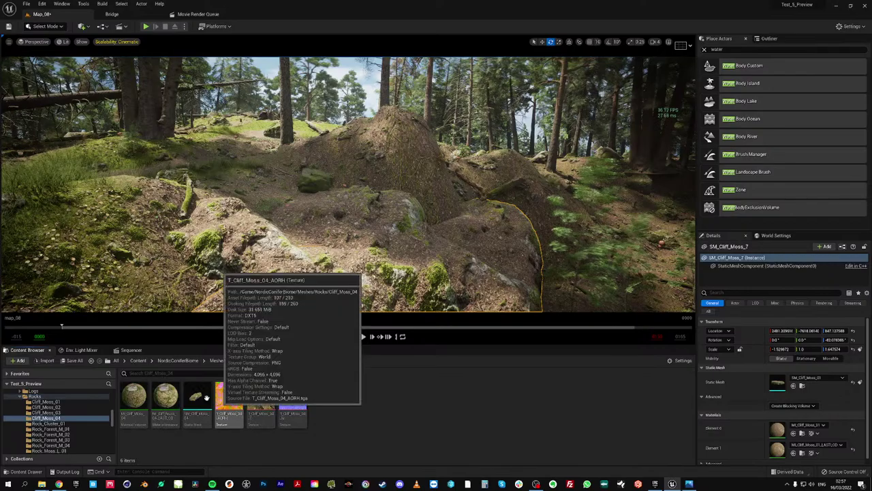
# Place the SM_Cliff_Moss_04 mesh on the mound above the shoreline cliffs and sink it into the ground
pyautogui.moveTo(207, 398); pyautogui.dragTo(414, 194)
pyautogui.moveTo(414, 194); pyautogui.dragTo(440, 265, button='right')
pyautogui.press('r')
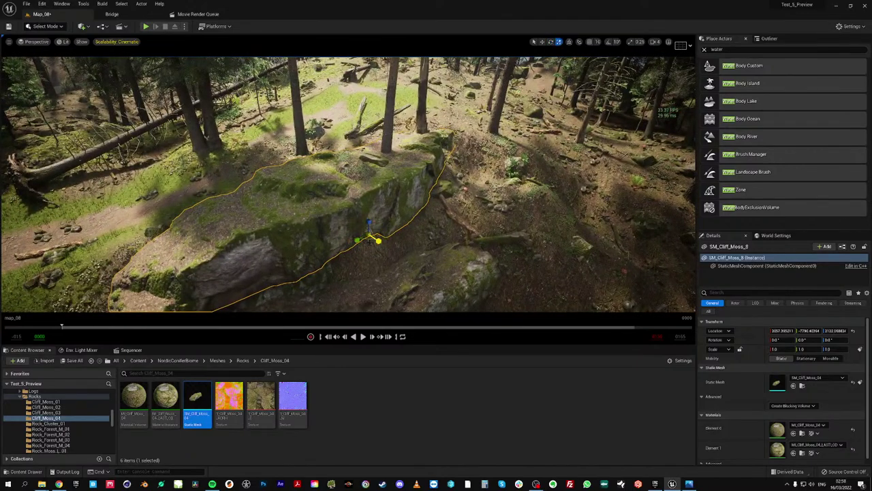
pyautogui.moveTo(369, 236); pyautogui.dragTo(482, 207)
pyautogui.press('e')
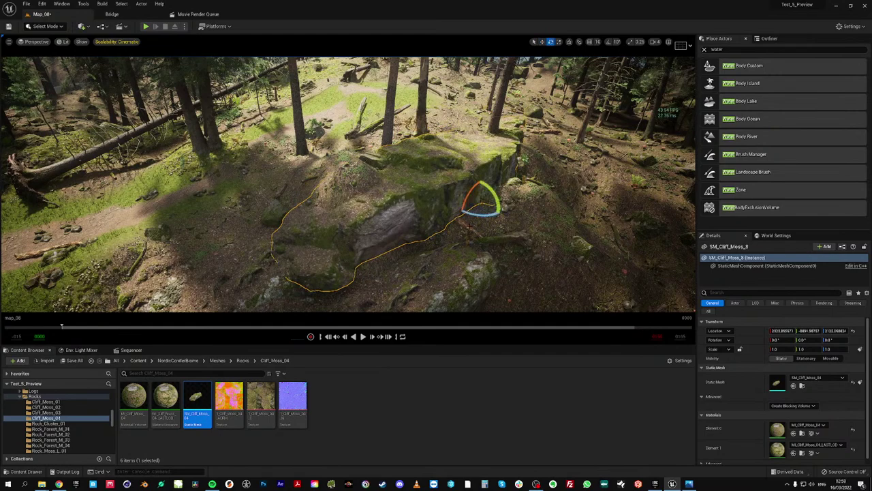
pyautogui.press('r')
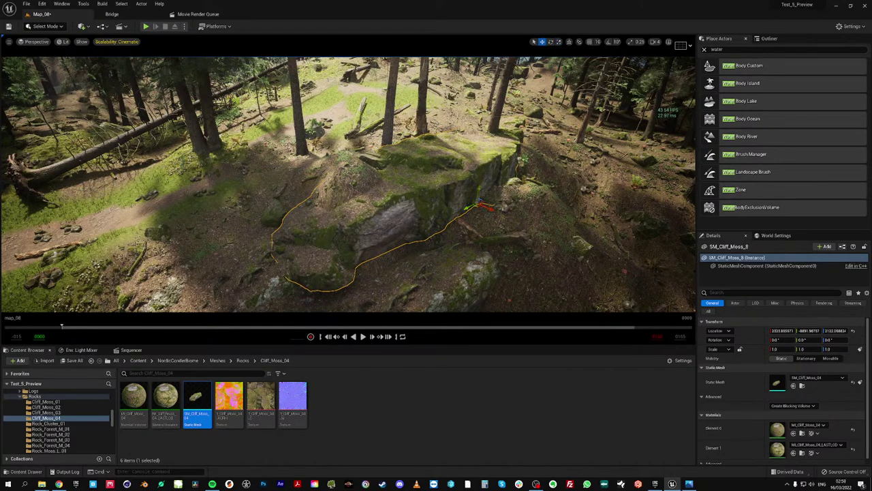
pyautogui.moveTo(479, 199)
pyautogui.mouseDown()
pyautogui.moveTo(475, 216)
pyautogui.moveTo(475, 208)
pyautogui.mouseUp()
pyautogui.press('s')
pyautogui.moveTo(328, 236); pyautogui.dragTo(321, 254, button='right')
pyautogui.press('w')
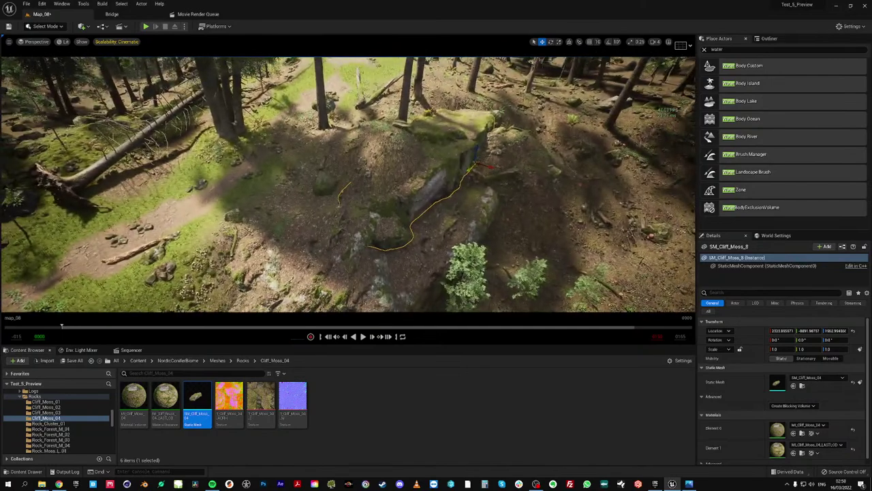
# Sculpt the landscape on the mound beside the newly placed cliff to blend the ground with the rock
pyautogui.click(45, 26)
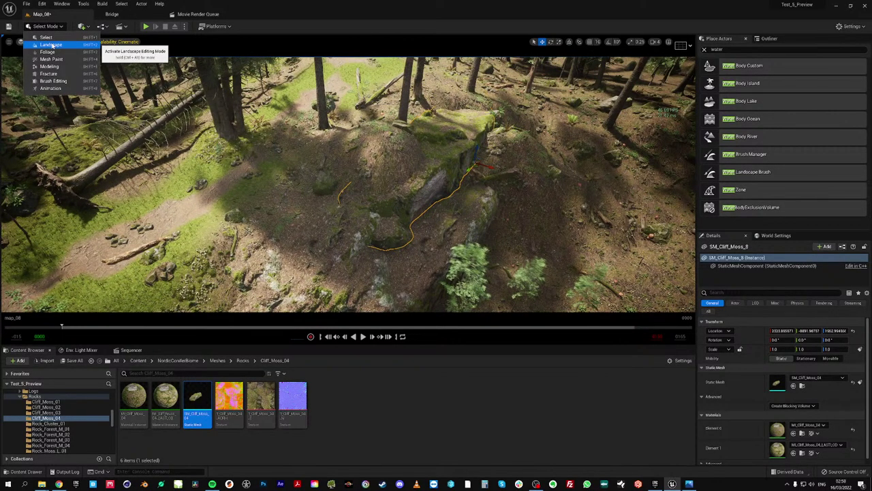
pyautogui.click(52, 45)
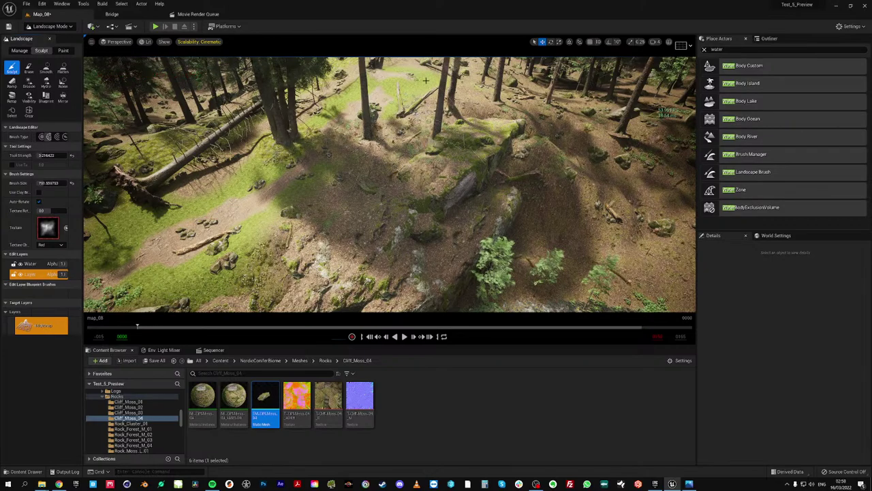
pyautogui.moveTo(418, 131)
pyautogui.mouseDown(button='right')
pyautogui.moveTo(418, 123)
pyautogui.moveTo(402, 129)
pyautogui.moveTo(419, 140)
pyautogui.mouseUp(button='right')
pyautogui.press('w')
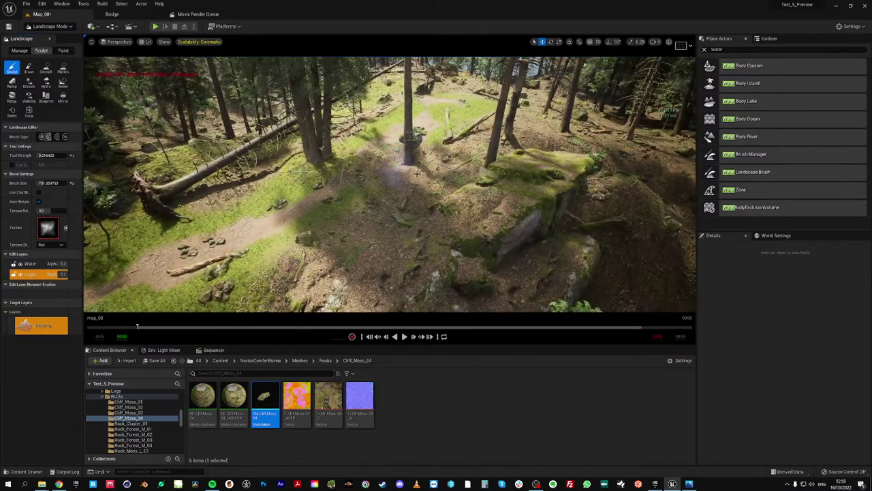
# Select the tree growing through the new cliff as foliage and move it back onto the ground behind the rock
pyautogui.click(49, 26)
pyautogui.click(52, 60)
pyautogui.click(48, 26)
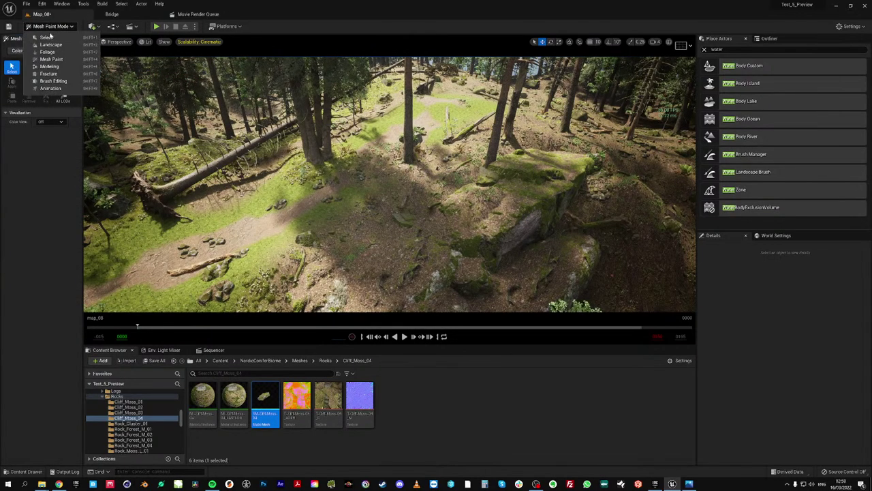
pyautogui.click(47, 51)
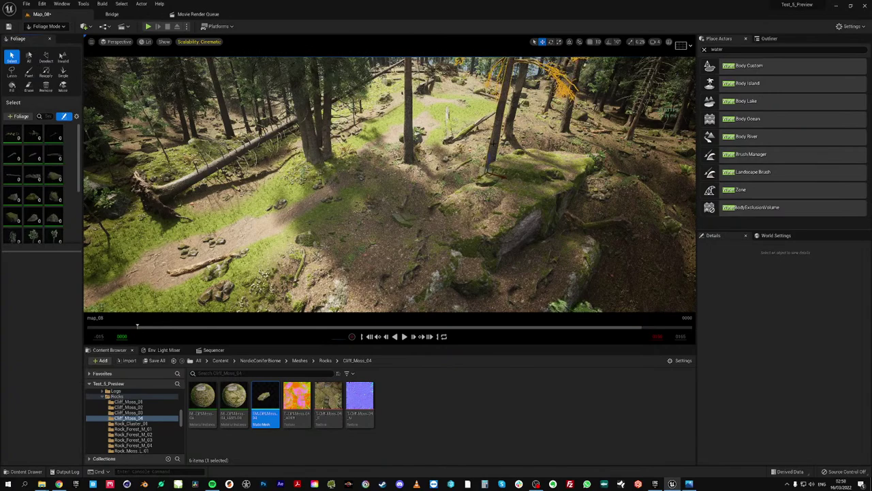
pyautogui.moveTo(501, 178); pyautogui.dragTo(474, 165)
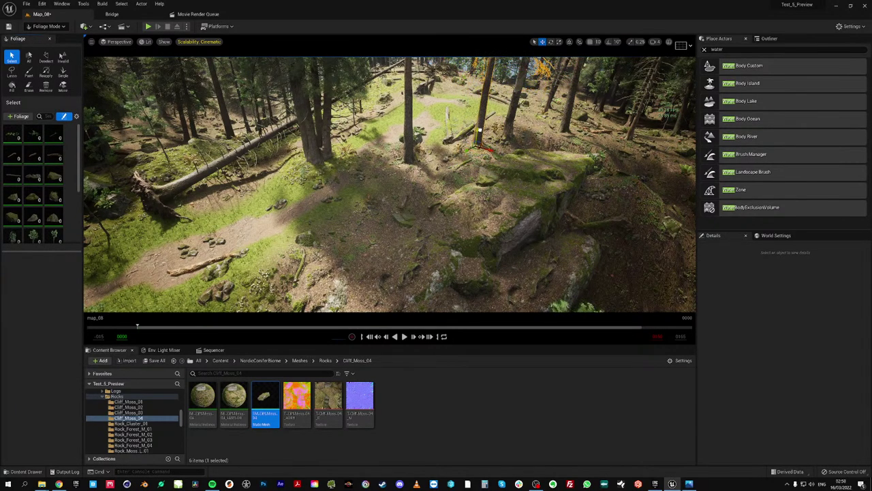
pyautogui.press('w')
pyautogui.moveTo(469, 173)
pyautogui.mouseDown(button='right')
pyautogui.moveTo(486, 173)
pyautogui.moveTo(477, 186)
pyautogui.mouseUp(button='right')
pyautogui.press('s')
pyautogui.press('s')
pyautogui.moveTo(386, 119); pyautogui.dragTo(375, 117, button='right')
pyautogui.press('a')
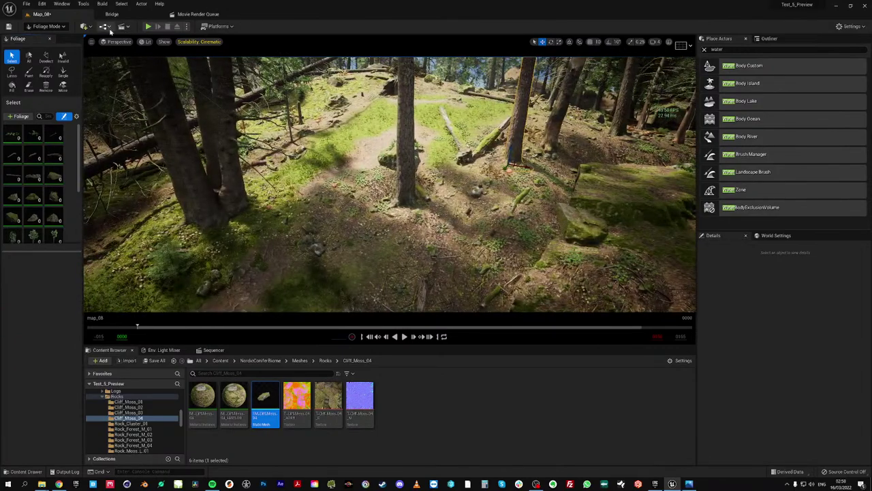
# Return to selection mode and play-test the level, running the character up the rocks toward the mound
pyautogui.click(49, 26)
pyautogui.click(40, 34)
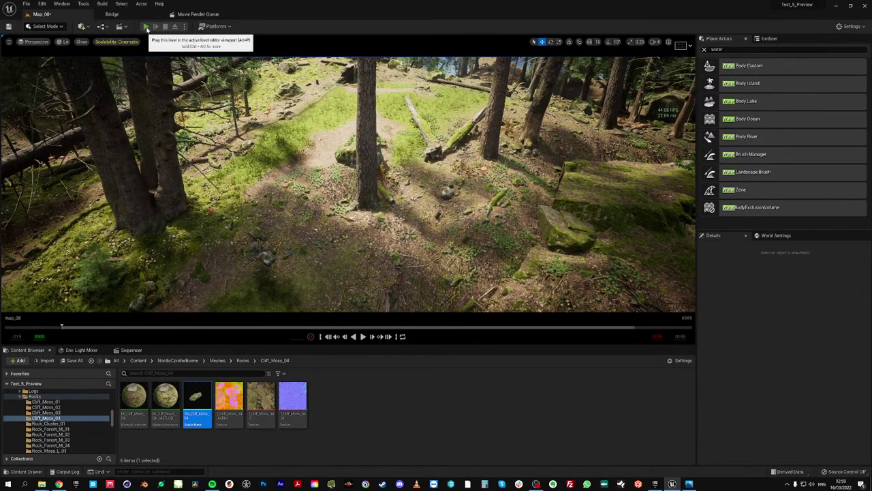
pyautogui.click(146, 26)
pyautogui.click(274, 193)
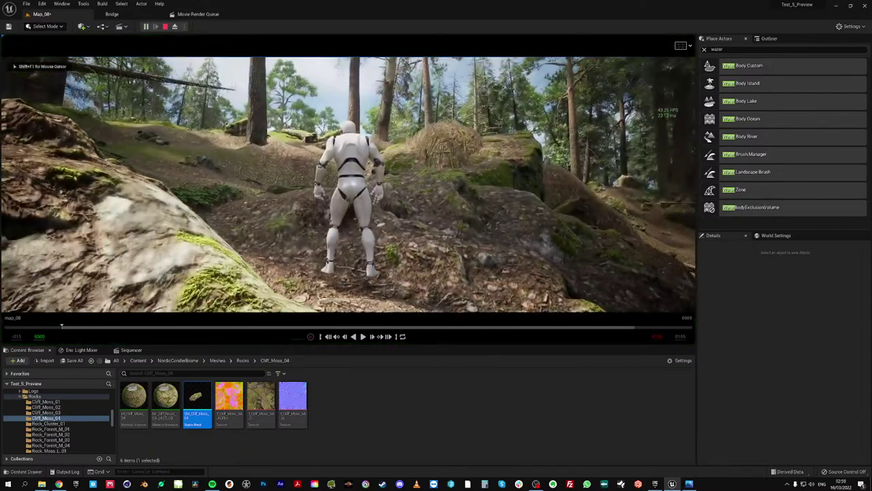
pyautogui.press('w')
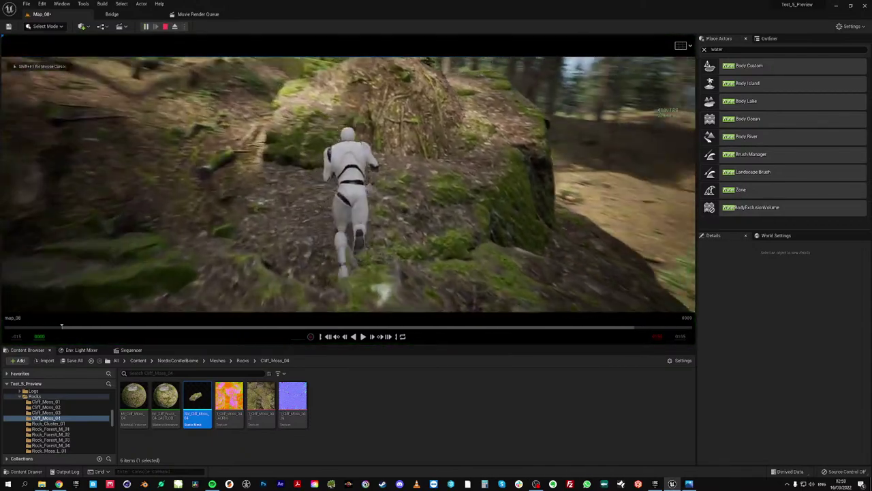
pyautogui.press('Escape')
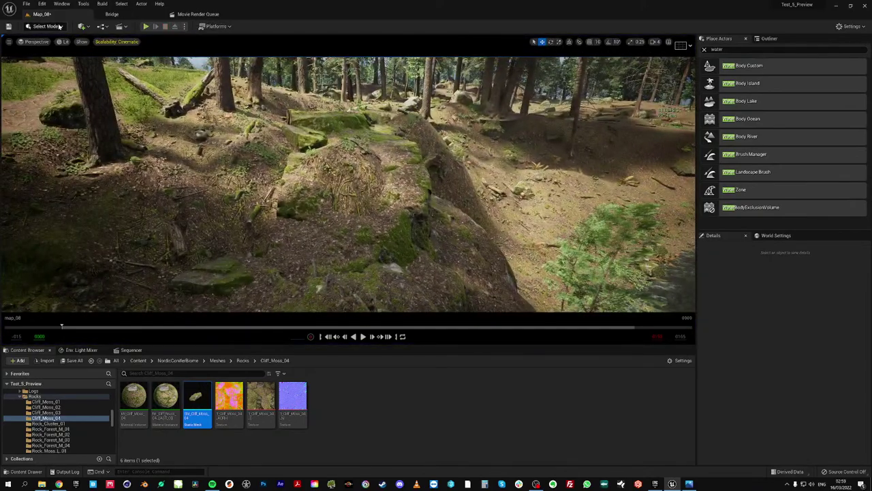
# Sculpt the landscape along the inland edge of the cliff on the mound
pyautogui.click(60, 26)
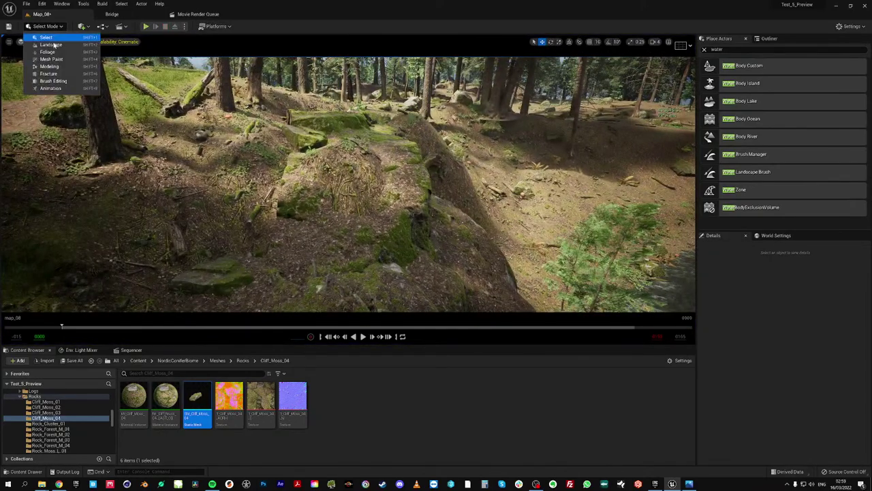
pyautogui.click(57, 49)
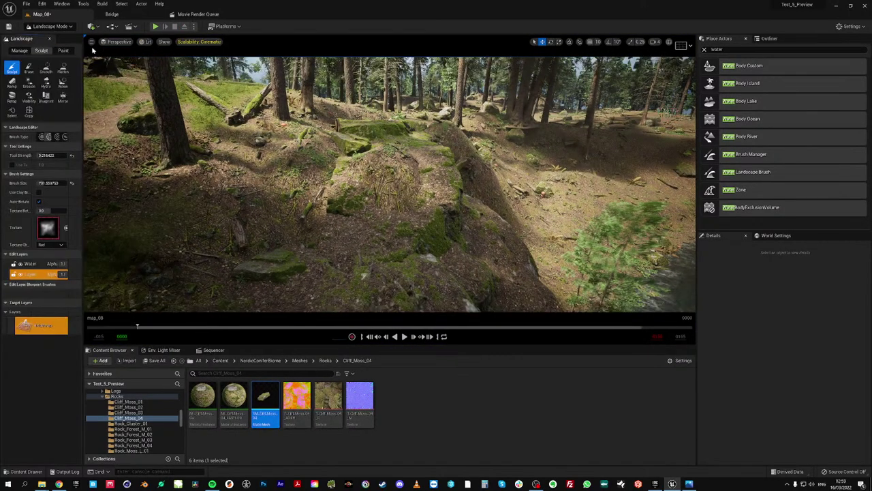
pyautogui.moveTo(321, 184)
pyautogui.mouseDown()
pyautogui.moveTo(400, 197)
pyautogui.moveTo(334, 167)
pyautogui.moveTo(366, 166)
pyautogui.mouseUp()
pyautogui.moveTo(407, 199)
pyautogui.mouseDown(button='right')
pyautogui.moveTo(368, 193)
pyautogui.moveTo(413, 205)
pyautogui.mouseUp(button='right')
pyautogui.scroll(-6, 386, 179)
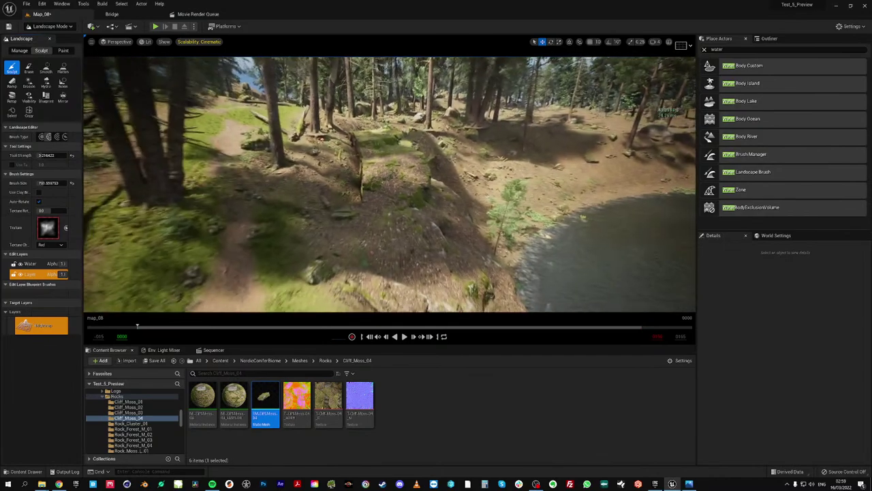
pyautogui.scroll(5, 386, 179)
# Widen the cliff on the mound to an X scale of about 1.32 and duplicate it slightly lower beside the original
pyautogui.click(49, 26)
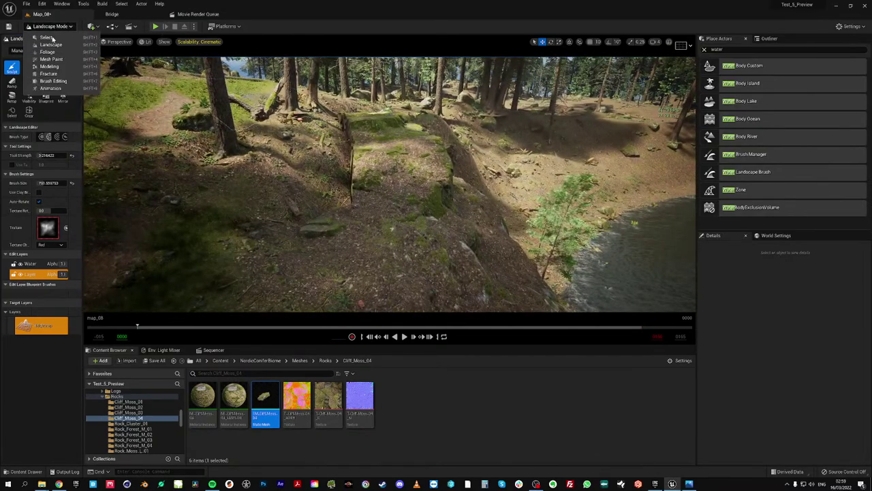
pyautogui.click(48, 38)
pyautogui.click(372, 141)
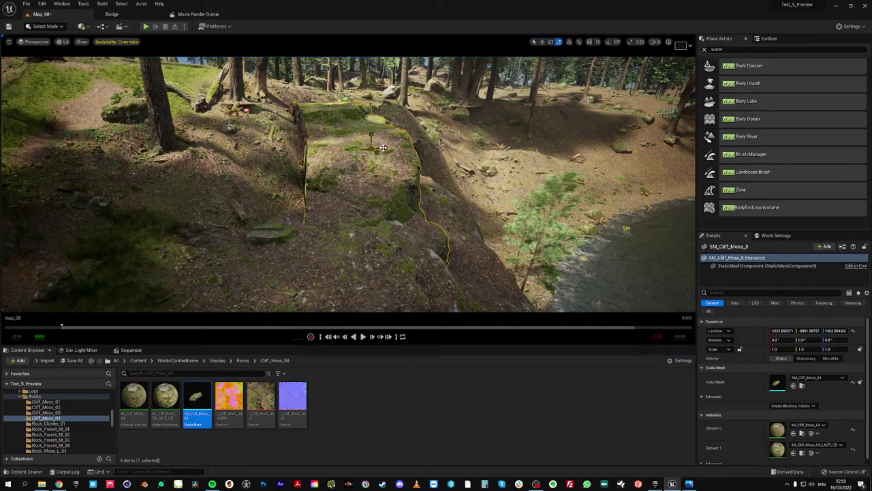
pyautogui.moveTo(383, 148); pyautogui.dragTo(403, 148)
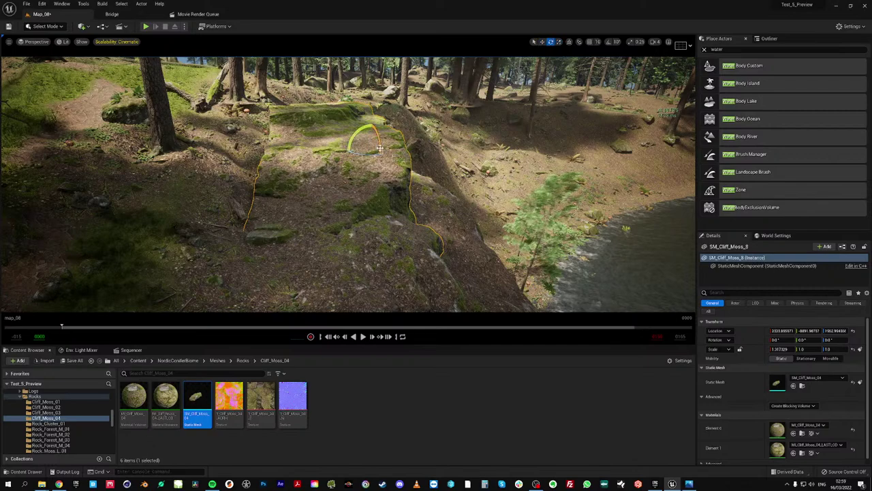
pyautogui.moveTo(378, 146); pyautogui.dragTo(356, 149)
pyautogui.moveTo(356, 152); pyautogui.dragTo(351, 126, button='right')
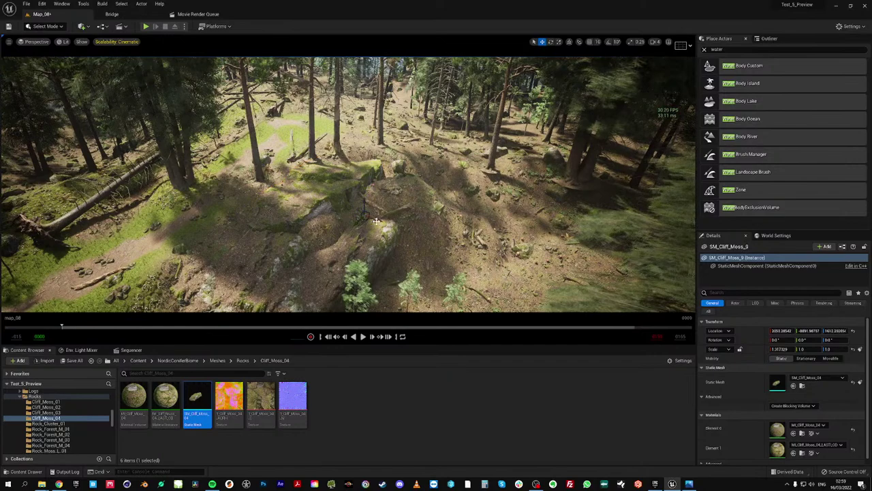
pyautogui.moveTo(372, 215); pyautogui.dragTo(391, 200)
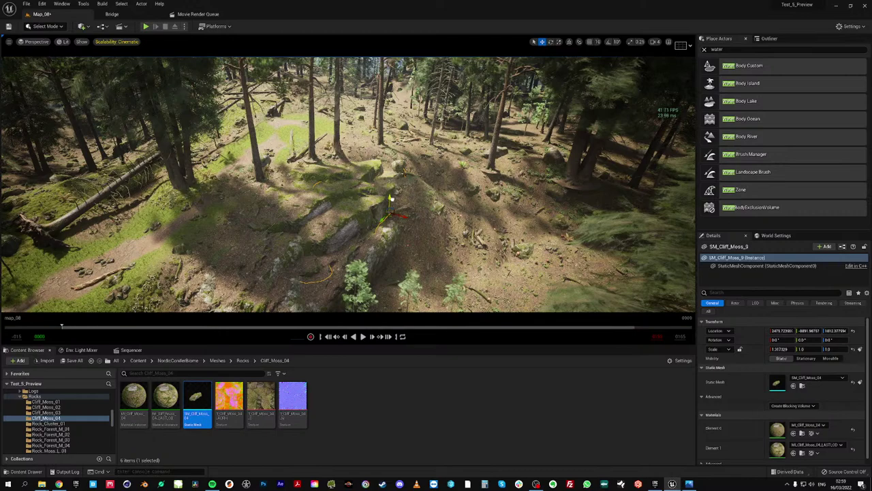
# Try to mirror the duplicated cliff by locking its scale proportions and entering an X scale of -1, and undo it
pyautogui.click(740, 349)
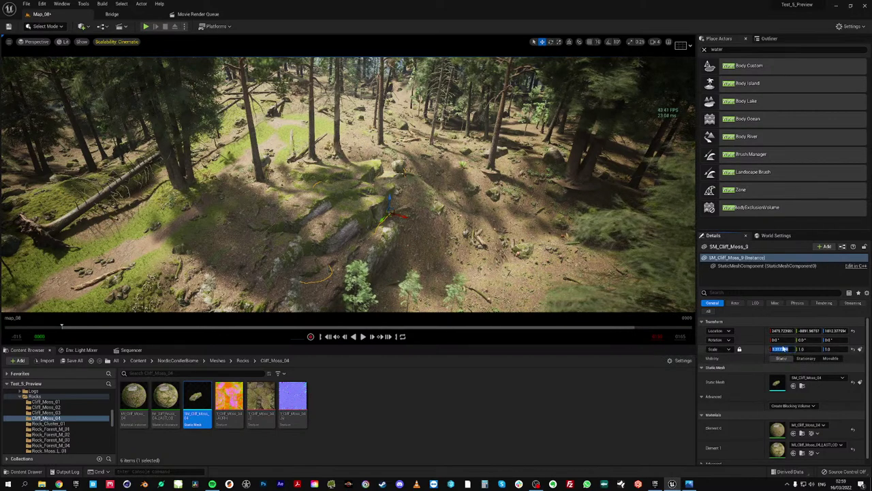
pyautogui.click(783, 349)
pyautogui.write('-1')
pyautogui.press('Return')
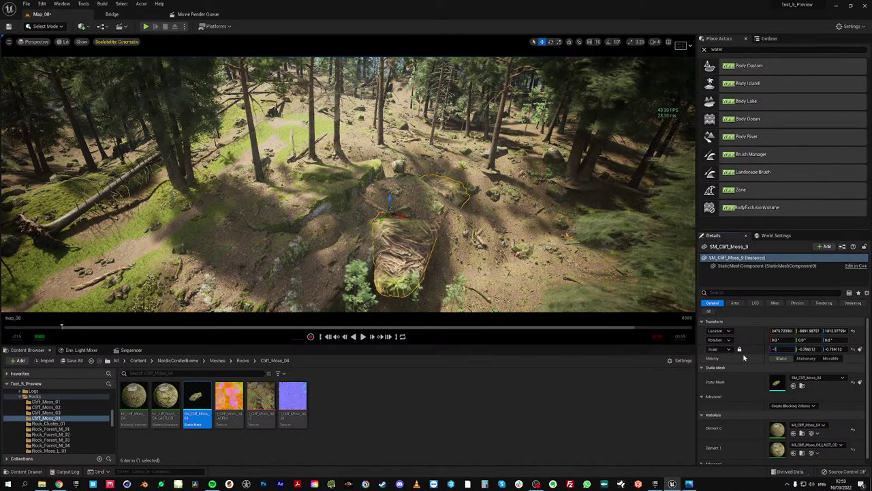
pyautogui.press('Return')
pyautogui.hotkey('ctrl', 'z')
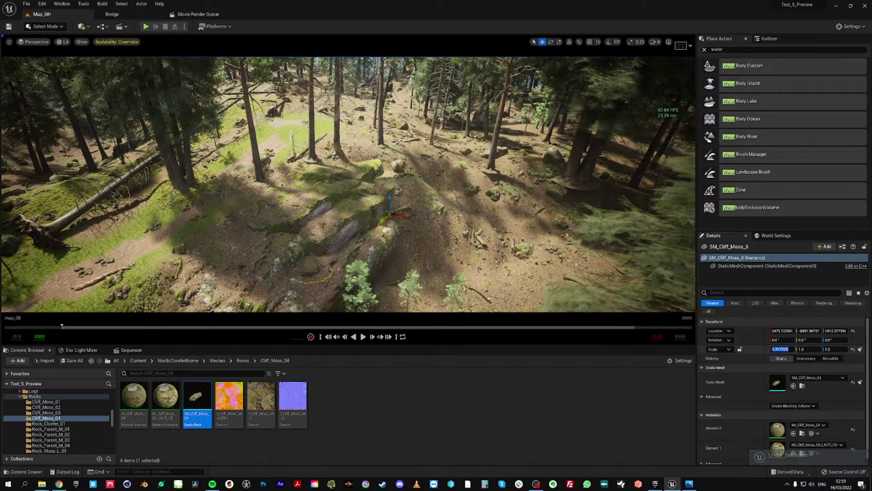
# Mirror the duplicated cliff by setting its X scale to -1, and shift it along X back over the mound
pyautogui.press('Return')
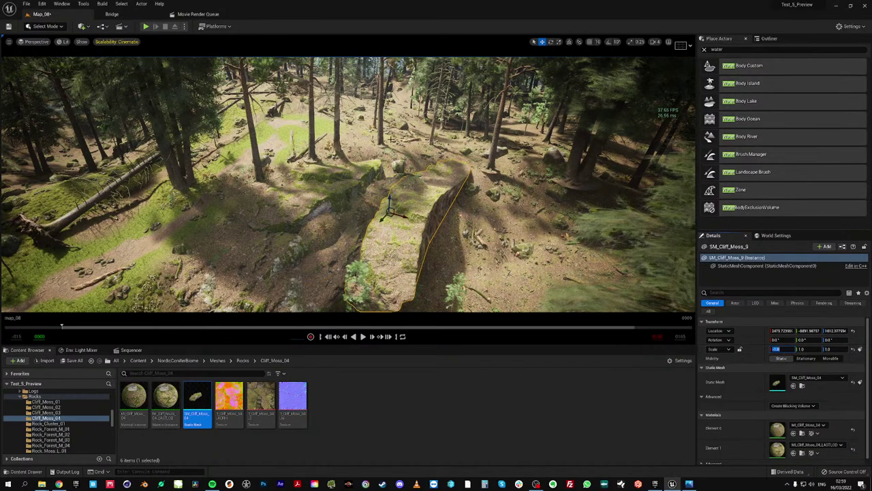
pyautogui.moveTo(406, 216); pyautogui.dragTo(355, 211)
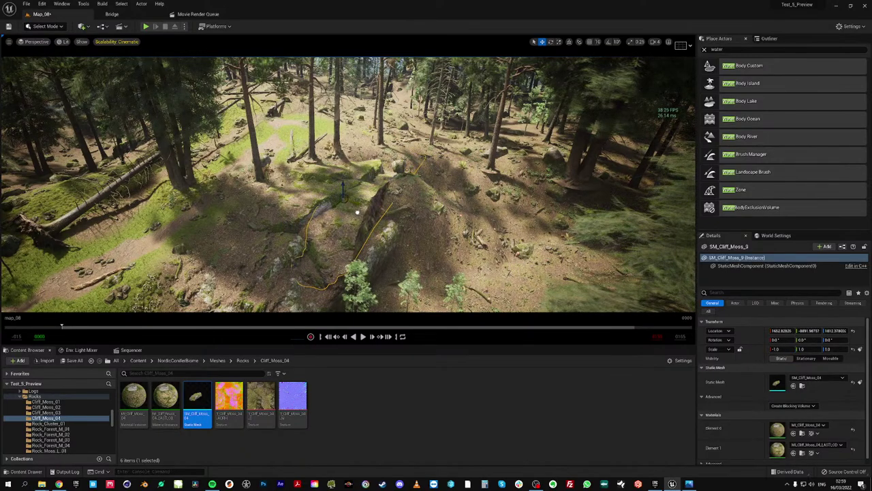
pyautogui.press('w')
pyautogui.moveTo(357, 212); pyautogui.dragTo(297, 218, button='right')
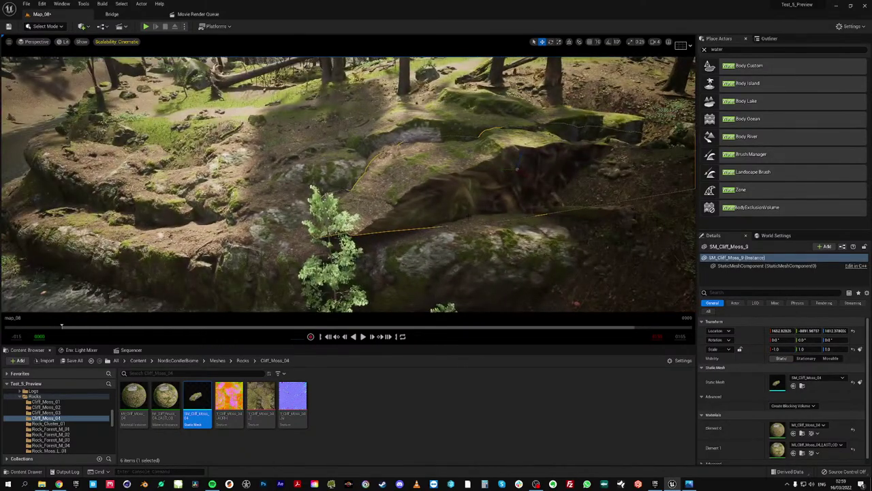
# Rotate the mirrored cliff so its rocky face follows the lakeward slope of the mound
pyautogui.press('e')
pyautogui.press('r')
pyautogui.press('e')
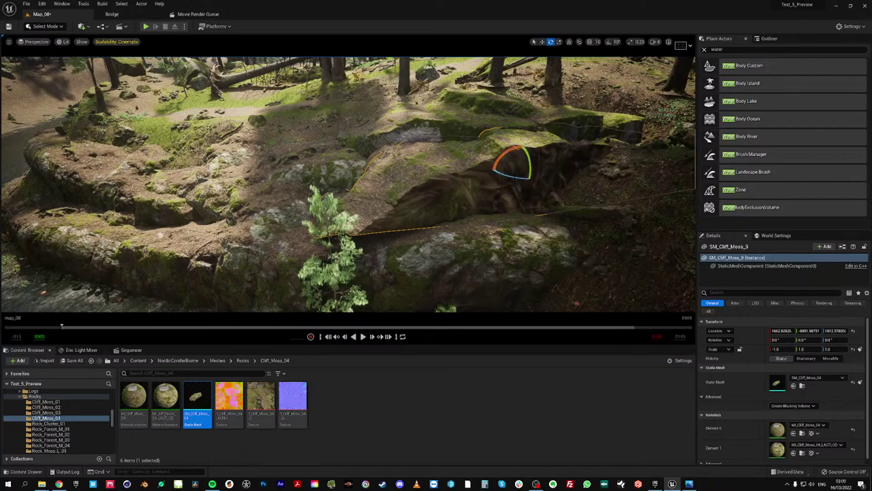
pyautogui.moveTo(513, 176); pyautogui.dragTo(586, 175)
pyautogui.press('w')
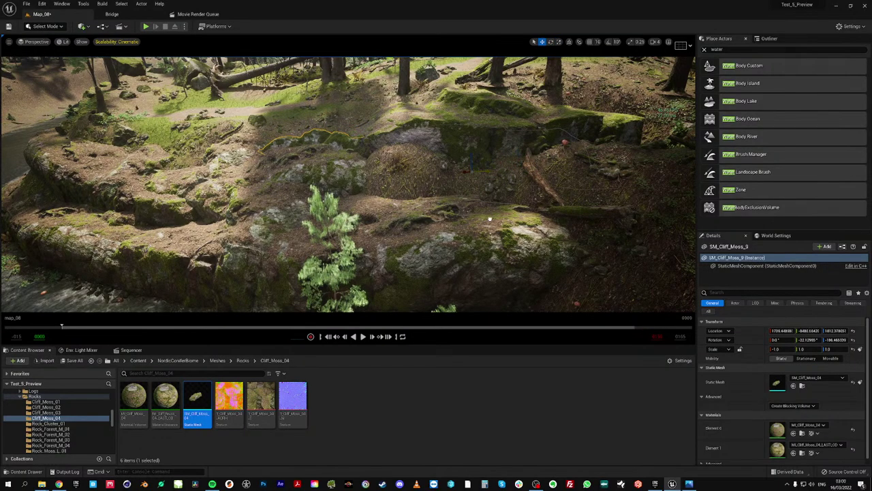
# Move the mirrored cliff down in front of the original cliff, adjust its rotation and stretch its Z scale to about 1.36
pyautogui.moveTo(491, 218)
pyautogui.mouseDown(button='right')
pyautogui.moveTo(559, 236)
pyautogui.moveTo(504, 228)
pyautogui.mouseUp(button='right')
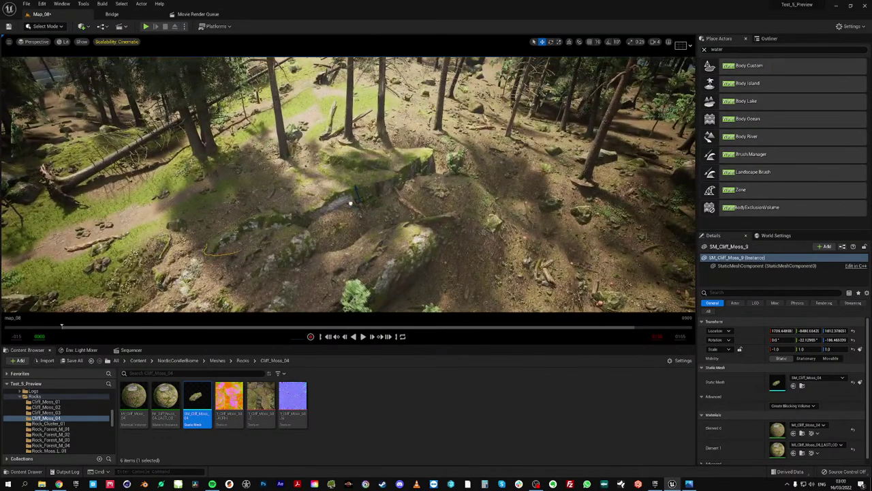
pyautogui.moveTo(350, 202); pyautogui.dragTo(396, 236)
pyautogui.press('r')
pyautogui.press('e')
pyautogui.press('r')
pyautogui.press('w')
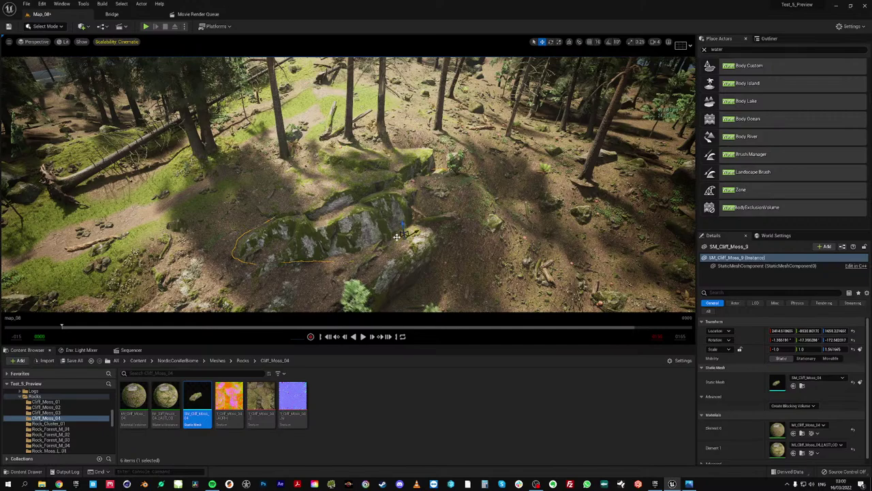
# Rotate the mirrored cliff slightly further and raise it against the original cliff's edge
pyautogui.moveTo(375, 240); pyautogui.dragTo(418, 220, button='right')
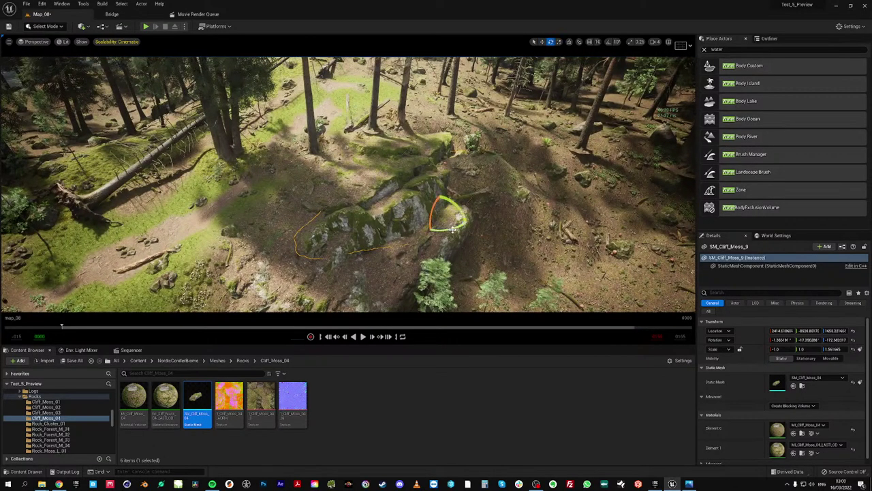
pyautogui.moveTo(452, 230); pyautogui.dragTo(441, 218)
pyautogui.press('r')
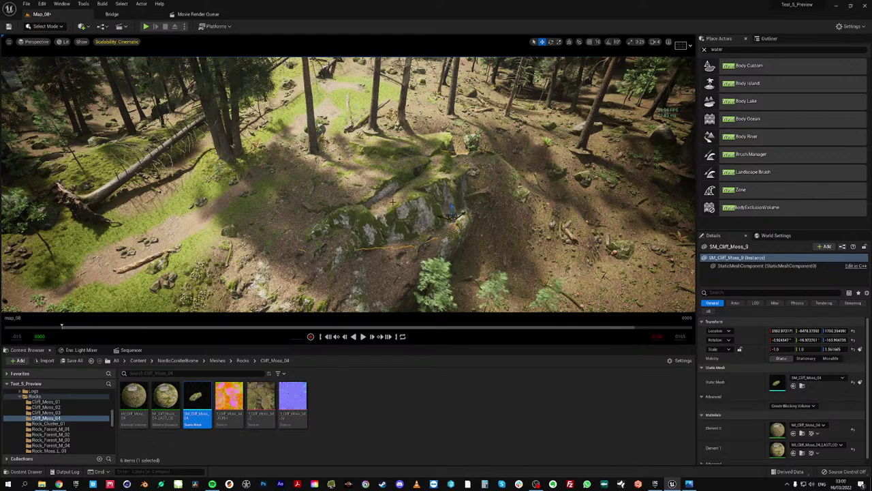
# Select the original upper cliff on the mound, raise it slightly and shift it along X above the mirrored cliff
pyautogui.click(428, 176)
pyautogui.moveTo(434, 170); pyautogui.dragTo(430, 170, button='right')
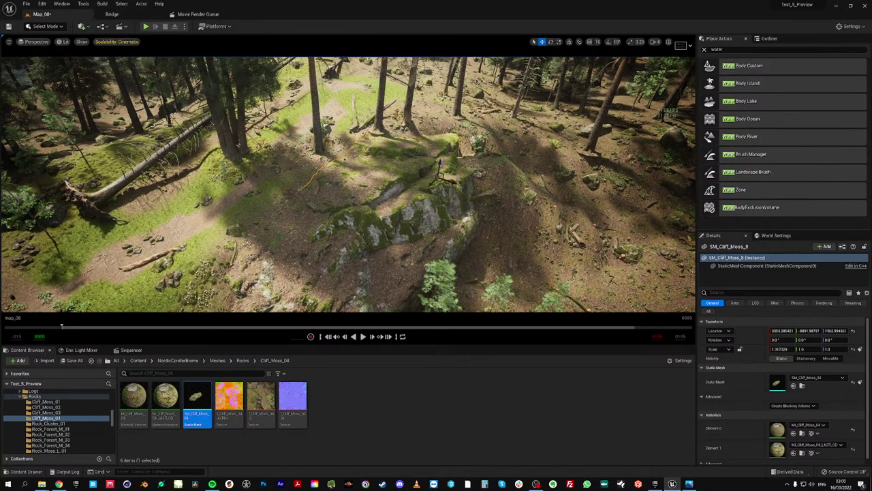
pyautogui.moveTo(442, 163); pyautogui.dragTo(463, 188)
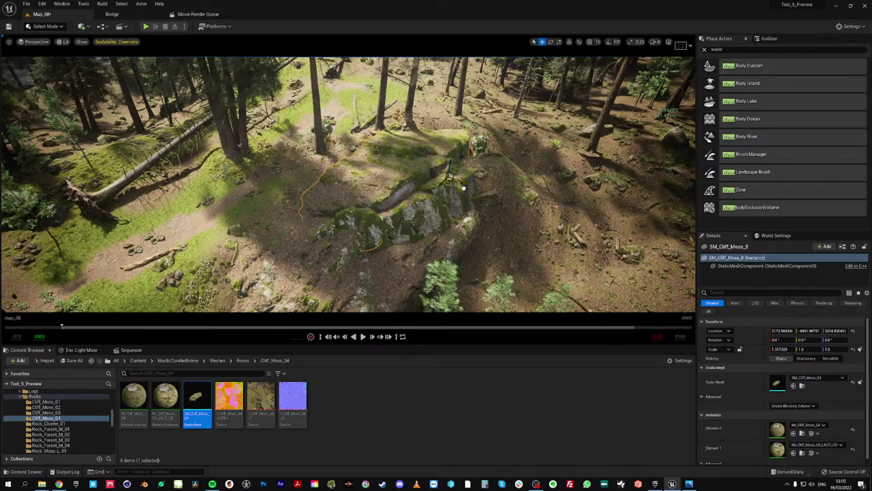
# Place the SM_Rock_Cluster_01 static mesh from the Rocks library on the ground at the inland side of the cliff
pyautogui.moveTo(371, 182); pyautogui.dragTo(409, 165, button='right')
pyautogui.moveTo(347, 184)
pyautogui.mouseDown(button='right')
pyautogui.moveTo(341, 205)
pyautogui.moveTo(368, 218)
pyautogui.moveTo(358, 198)
pyautogui.mouseUp(button='right')
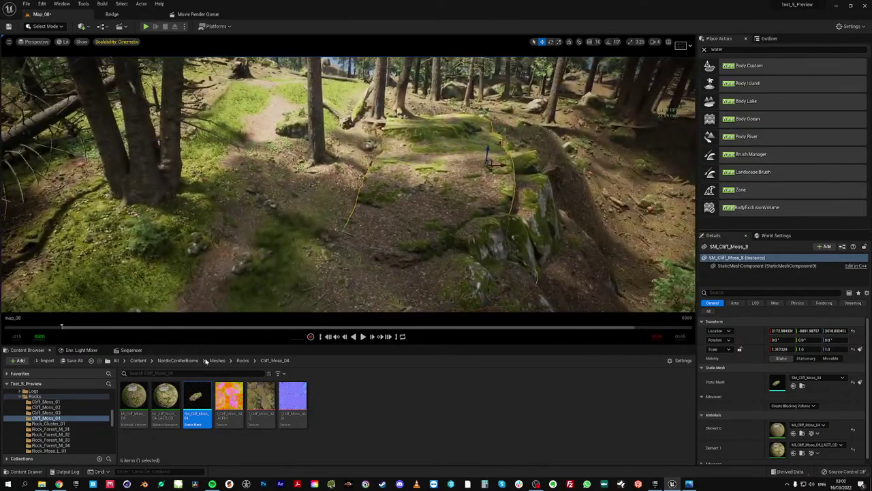
pyautogui.click(243, 360)
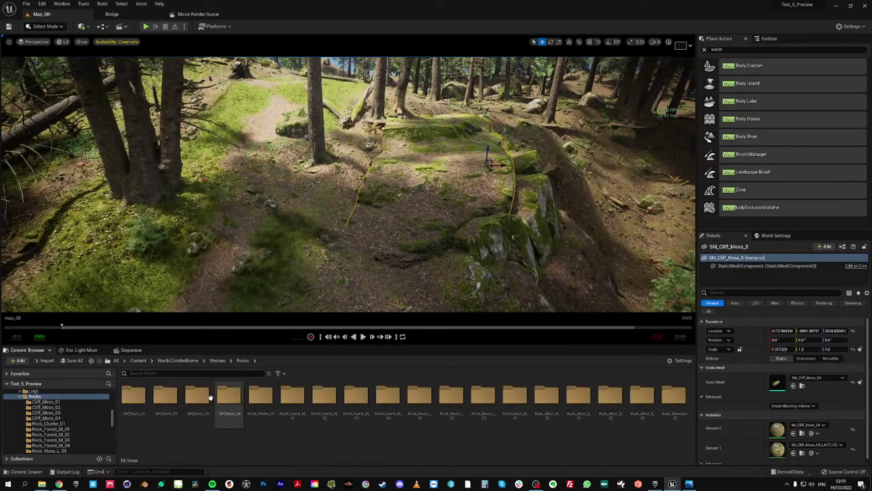
pyautogui.doubleClick(263, 398)
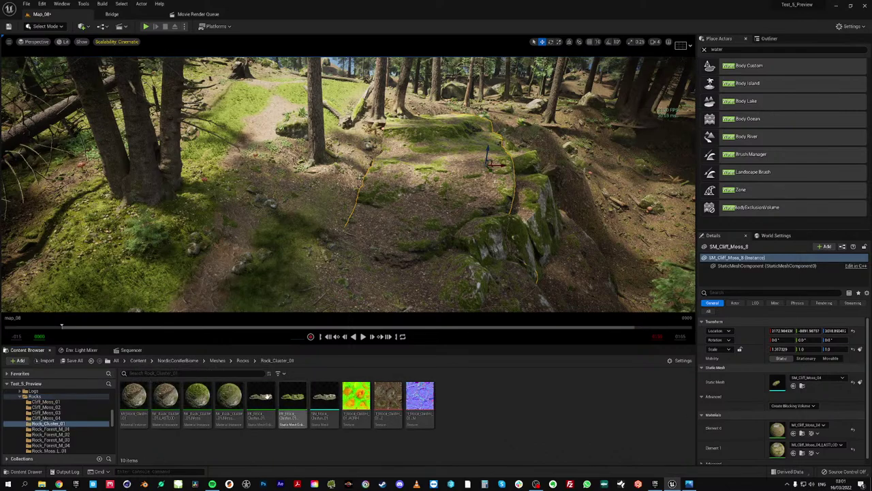
pyautogui.moveTo(267, 403)
pyautogui.mouseDown()
pyautogui.moveTo(390, 222)
pyautogui.moveTo(383, 208)
pyautogui.moveTo(290, 396)
pyautogui.moveTo(269, 408)
pyautogui.mouseUp()
pyautogui.click(276, 434)
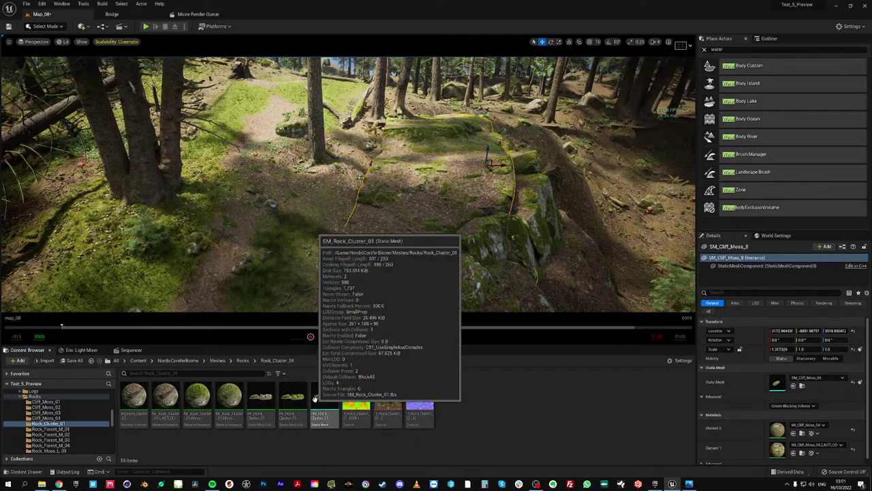
pyautogui.moveTo(315, 399); pyautogui.dragTo(360, 212)
# Lock the rock cluster's scale proportions and set its uniform scale to 6
pyautogui.click(740, 349)
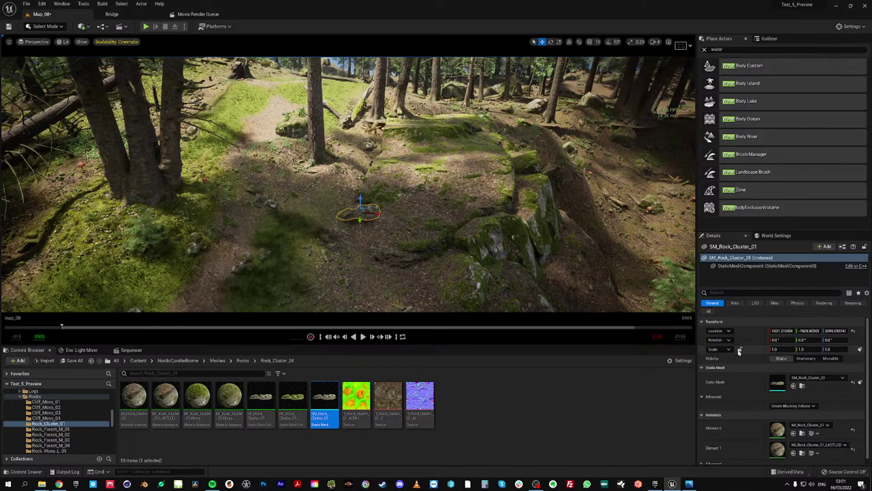
pyautogui.click(774, 349)
pyautogui.write('4')
pyautogui.press('Return')
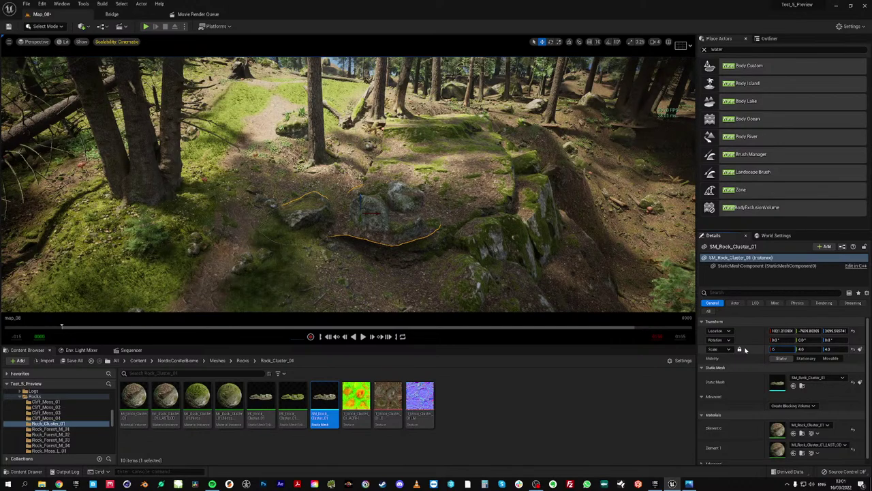
pyautogui.write('6')
pyautogui.press('Return')
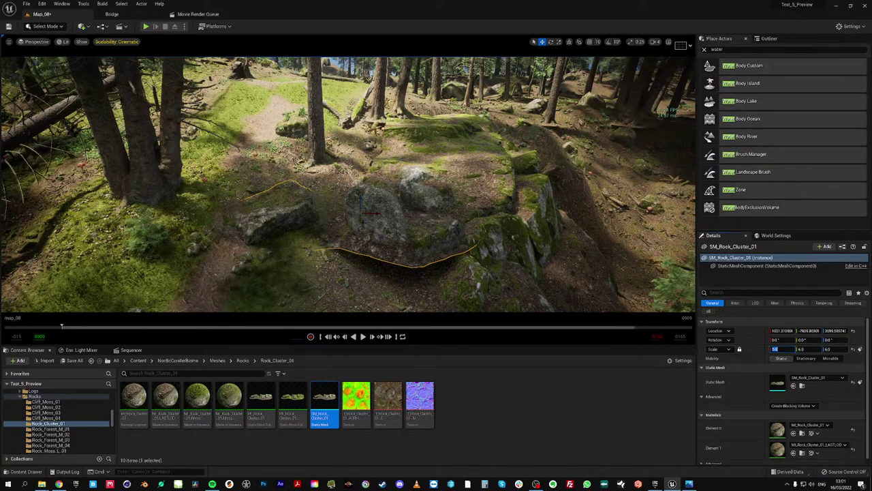
# Turn the rock cluster about its vertical axis so the large round boulder faces away from the cliff
pyautogui.press('e')
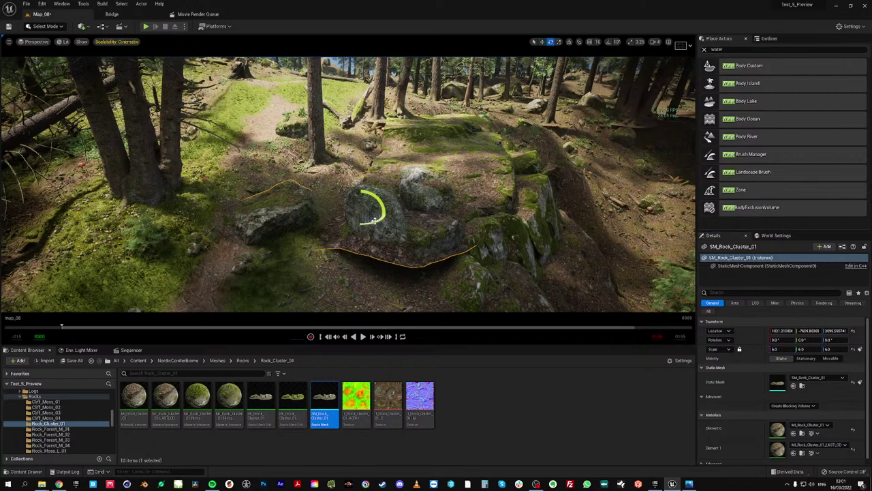
pyautogui.moveTo(376, 216); pyautogui.dragTo(437, 223)
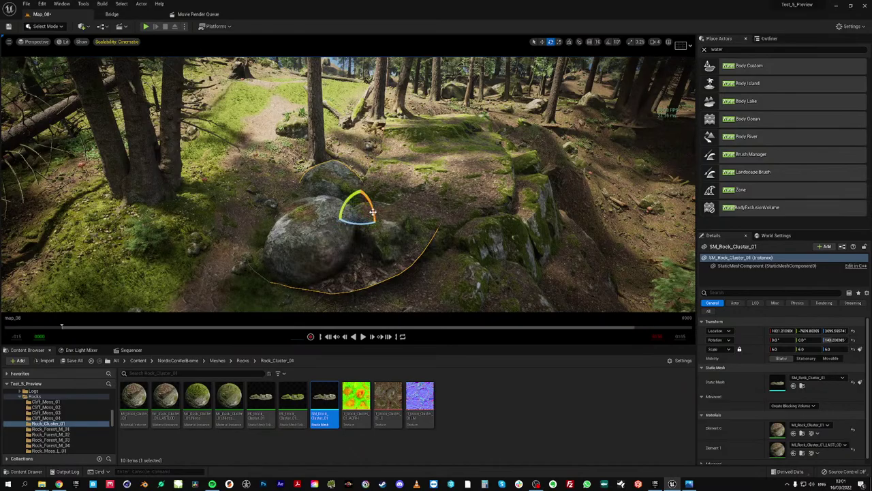
pyautogui.press('r')
pyautogui.press('w')
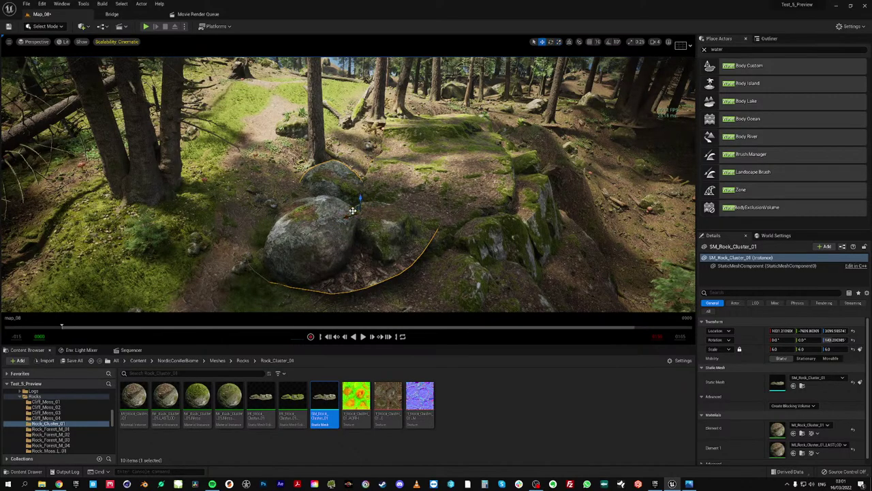
# Move the rock cluster along the cliff's inland edge to the base of the tree and raise it out of the ground
pyautogui.moveTo(352, 210); pyautogui.dragTo(371, 306)
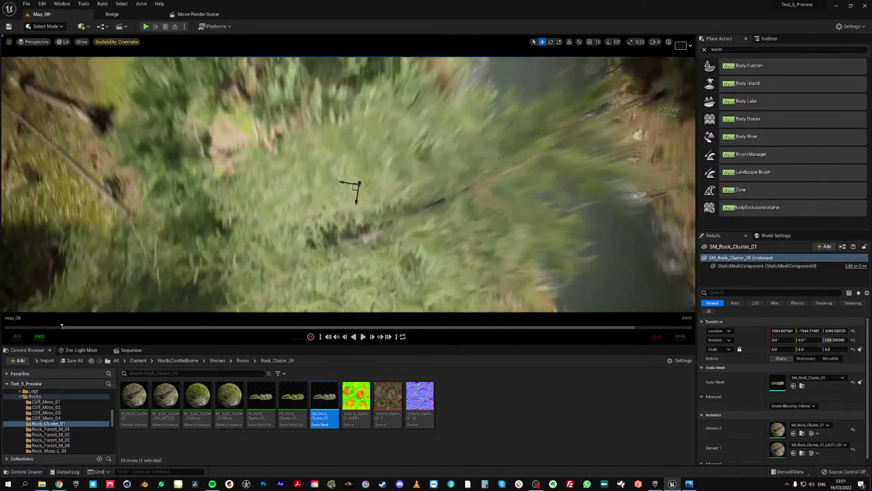
pyautogui.moveTo(360, 204); pyautogui.dragTo(381, 208, button='right')
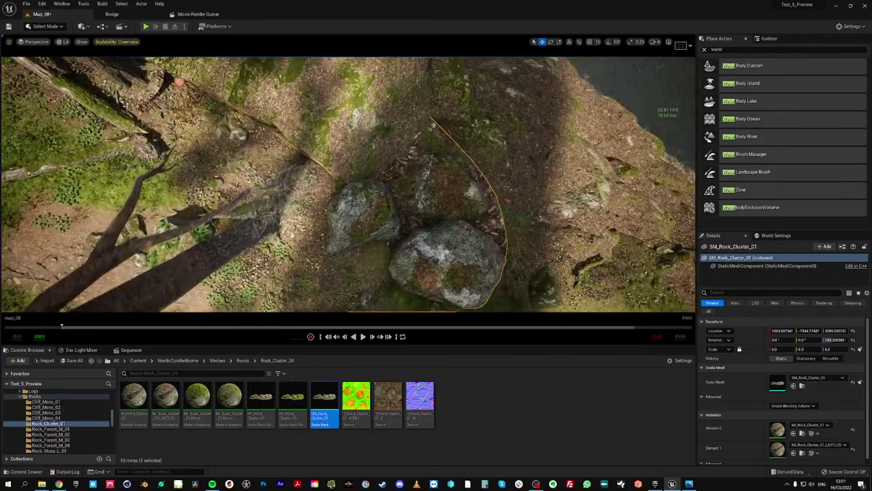
pyautogui.moveTo(384, 239)
pyautogui.mouseDown(button='right')
pyautogui.moveTo(384, 263)
pyautogui.moveTo(384, 247)
pyautogui.mouseUp(button='right')
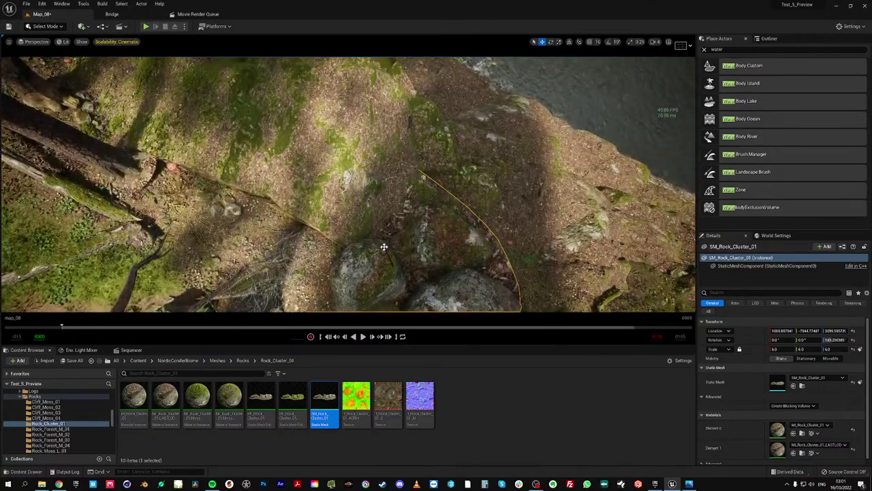
pyautogui.moveTo(384, 247); pyautogui.dragTo(274, 242)
pyautogui.moveTo(325, 239)
pyautogui.mouseDown(button='right')
pyautogui.moveTo(324, 191)
pyautogui.moveTo(325, 240)
pyautogui.mouseUp(button='right')
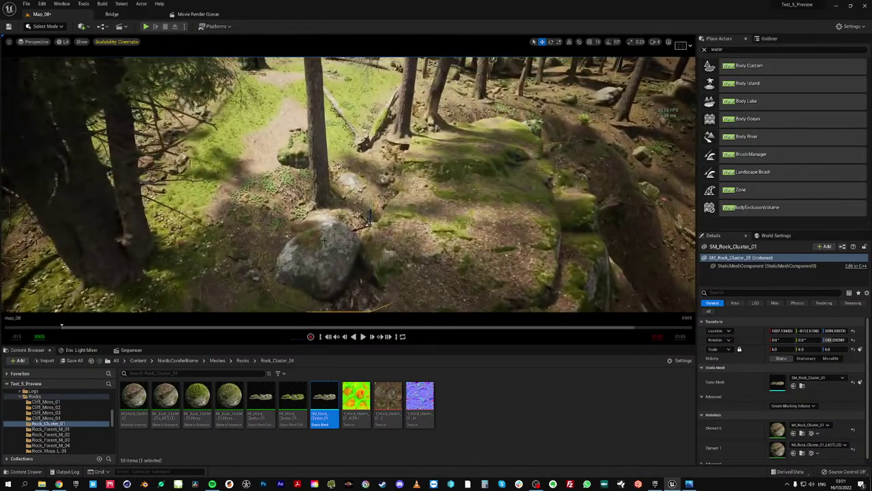
pyautogui.moveTo(370, 214); pyautogui.dragTo(370, 203)
pyautogui.moveTo(324, 232); pyautogui.dragTo(324, 242)
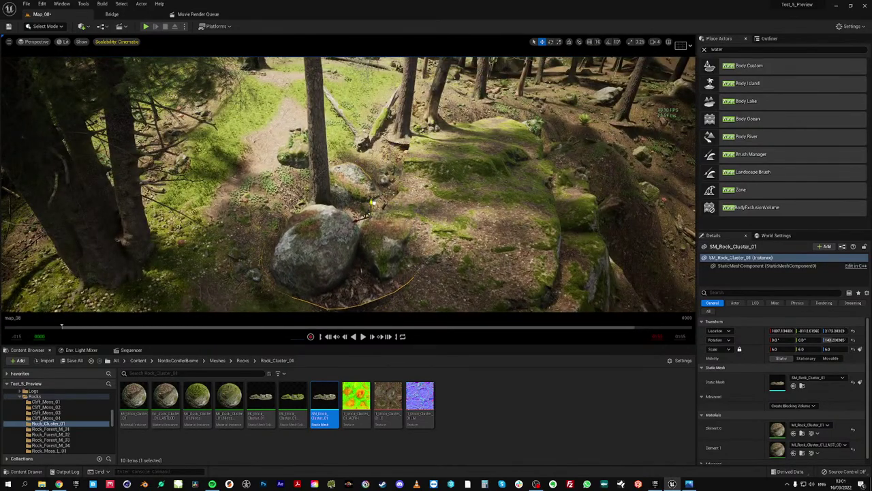
pyautogui.moveTo(363, 215); pyautogui.dragTo(387, 212)
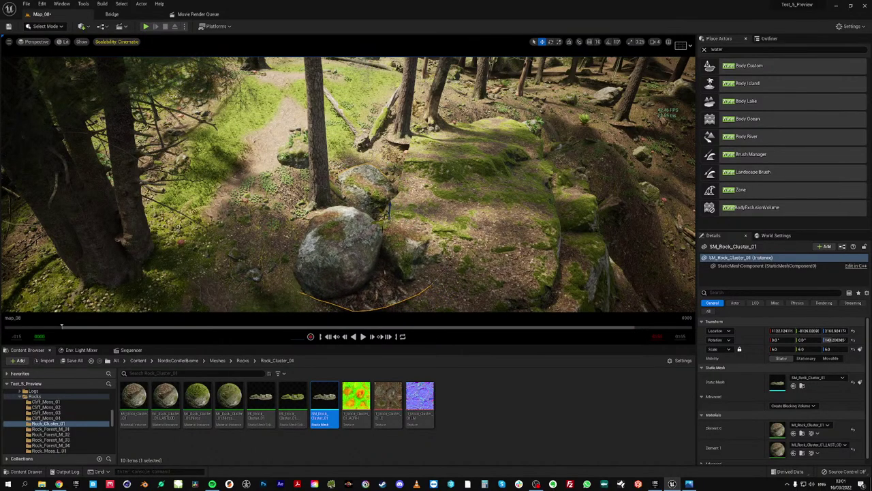
# Tilt the rock cluster slightly to fit the slope between the tree and the cliff
pyautogui.moveTo(383, 229)
pyautogui.mouseDown(button='right')
pyautogui.moveTo(386, 243)
pyautogui.moveTo(383, 232)
pyautogui.mouseUp(button='right')
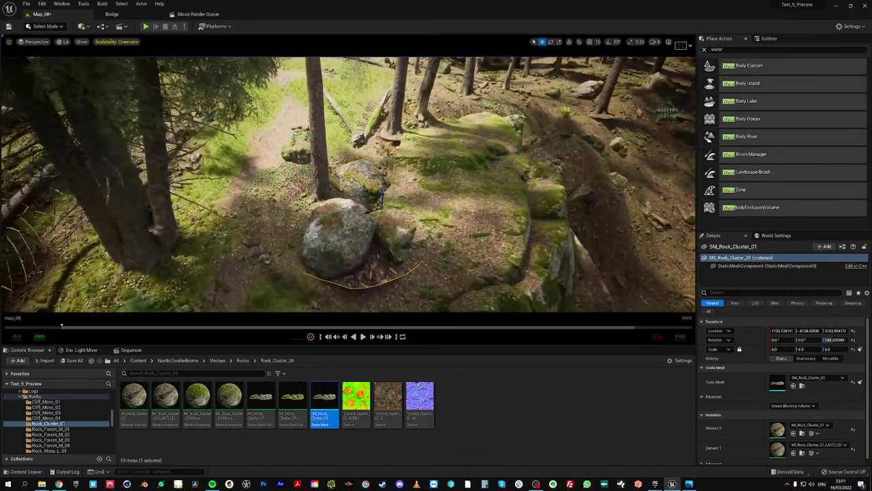
pyautogui.press('e')
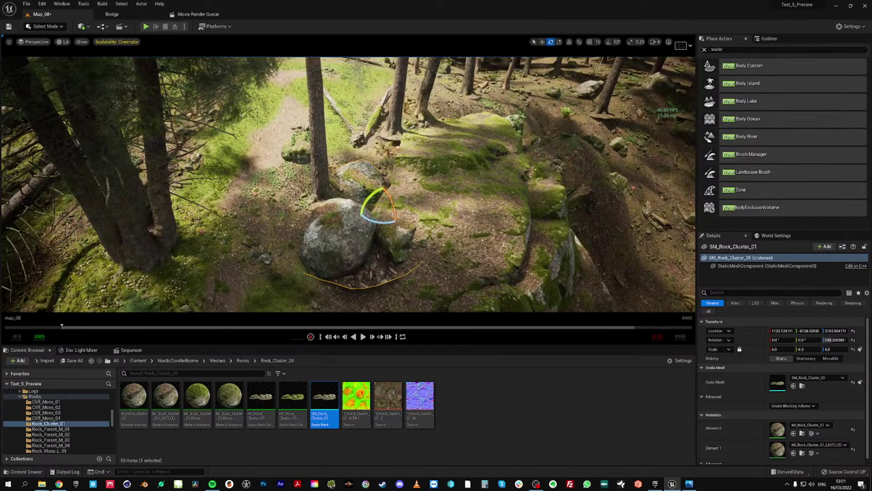
pyautogui.moveTo(366, 195); pyautogui.dragTo(385, 188)
# Place the SM_Rock_Forest_M_02 static mesh beside the rock cluster behind the fallen logs and scale it uniformly to about 1.76
pyautogui.press('w')
pyautogui.moveTo(385, 188); pyautogui.dragTo(484, 170, button='right')
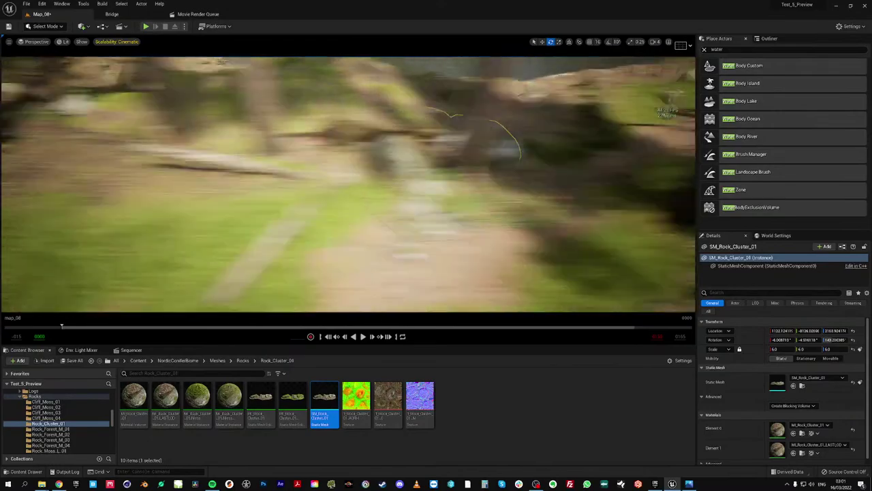
pyautogui.moveTo(390, 167); pyautogui.dragTo(403, 215, button='right')
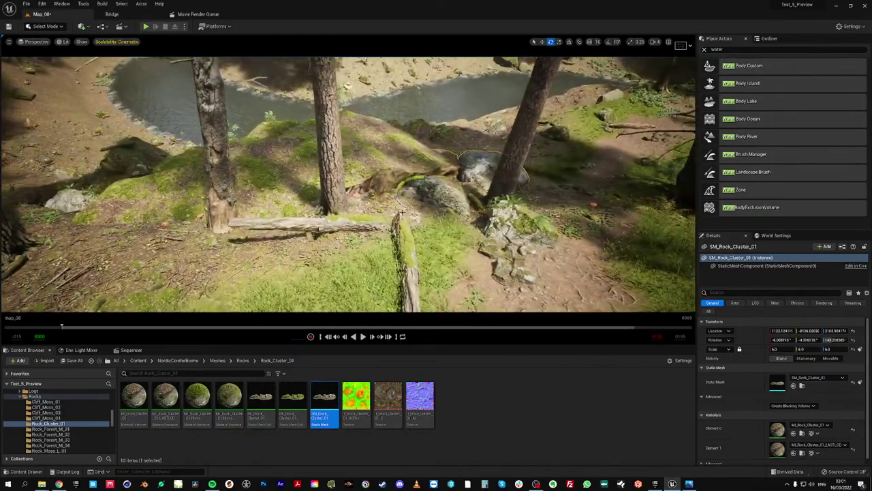
pyautogui.click(244, 360)
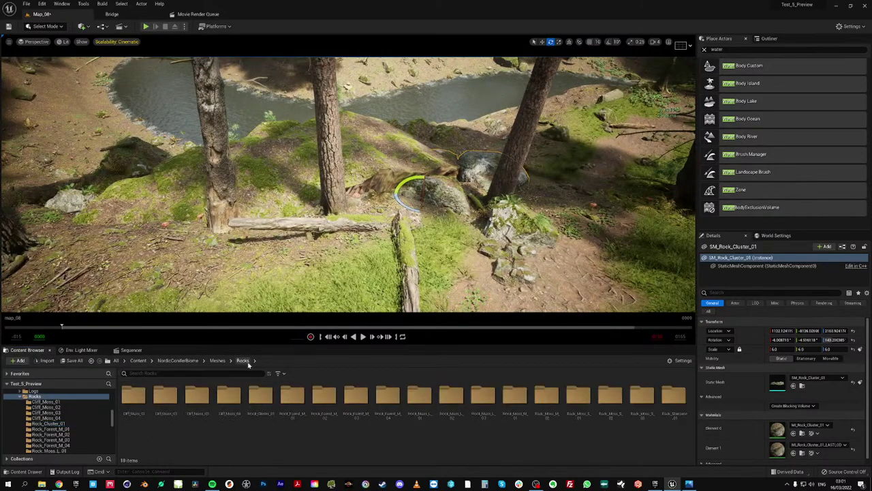
pyautogui.doubleClick(325, 396)
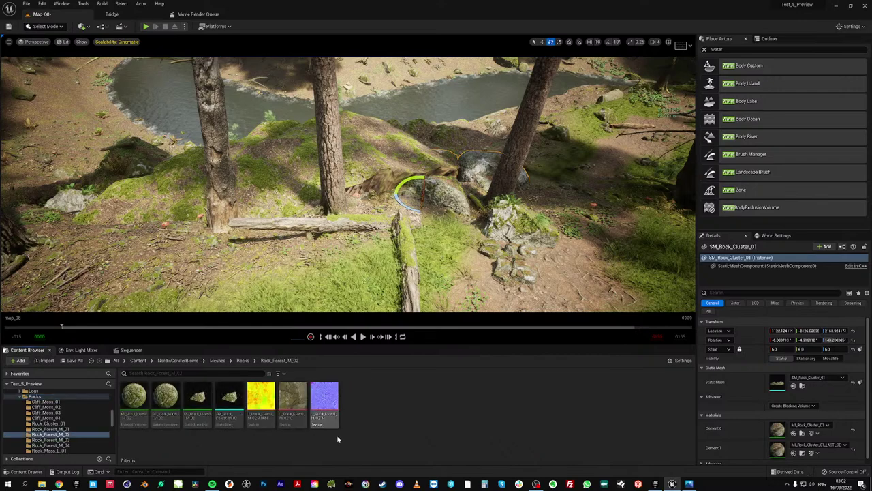
pyautogui.moveTo(230, 396); pyautogui.dragTo(386, 204)
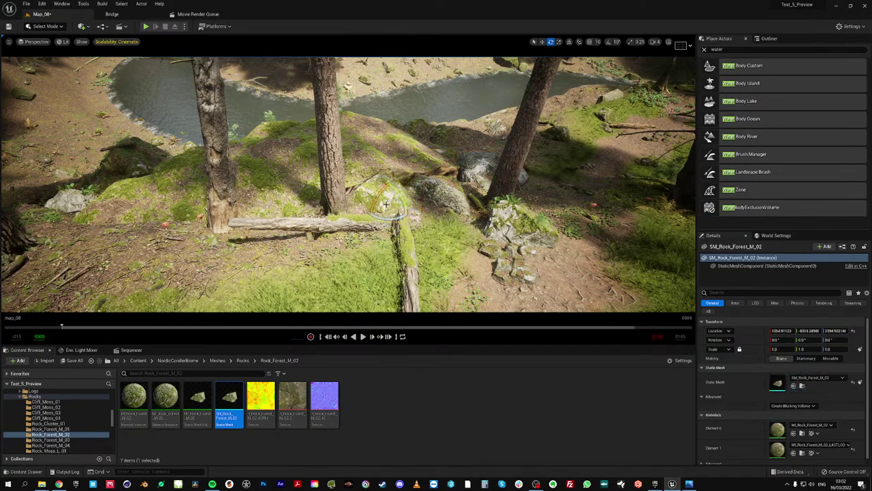
pyautogui.moveTo(784, 349); pyautogui.dragTo(821, 349)
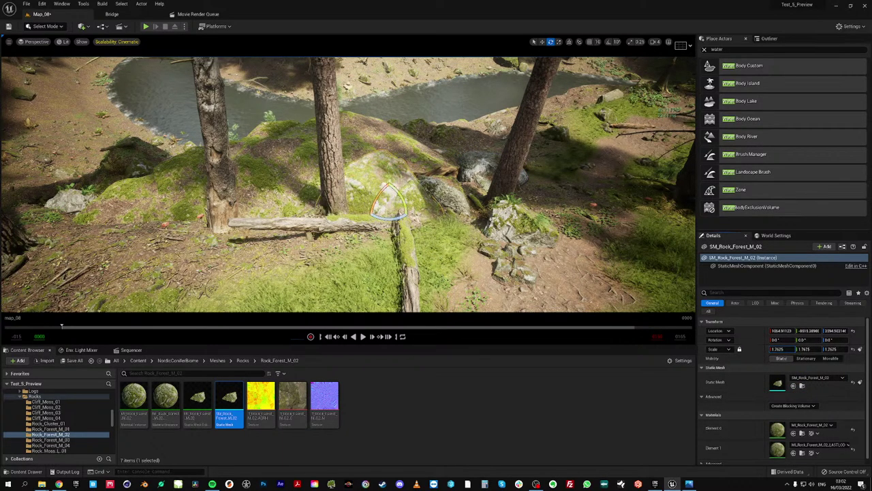
# Duplicate the mossy forest rock and place the copy across the rock cluster, beside the leaning tree
pyautogui.moveTo(409, 205); pyautogui.dragTo(477, 197, button='right')
pyautogui.moveTo(420, 264)
pyautogui.mouseDown(button='right')
pyautogui.moveTo(368, 286)
pyautogui.moveTo(402, 262)
pyautogui.moveTo(420, 264)
pyautogui.mouseUp(button='right')
pyautogui.press('w')
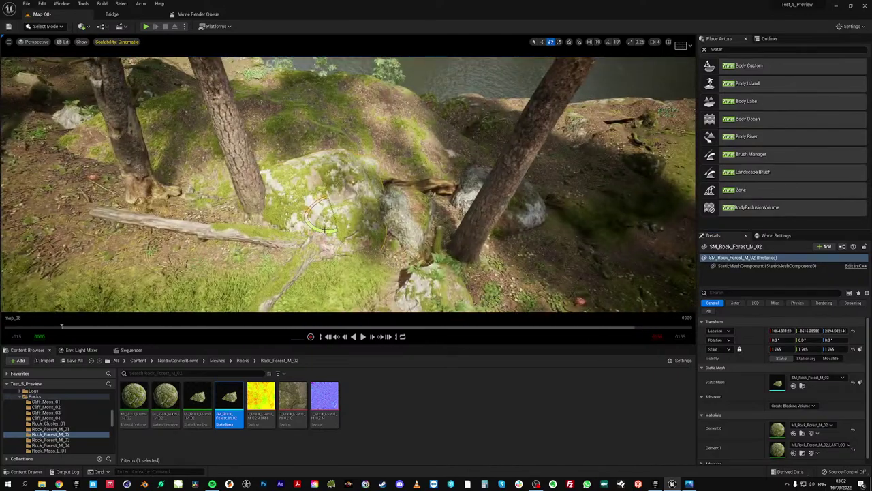
pyautogui.press('space')
pyautogui.press('space')
pyautogui.keyDown('alt'); pyautogui.moveTo(342, 207); pyautogui.dragTo(440, 197); pyautogui.keyUp('alt')
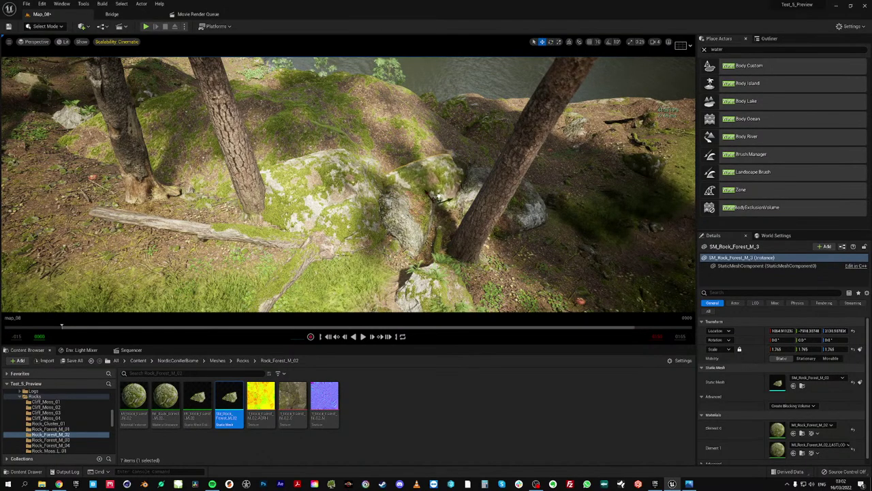
# Turn the rock copy about its vertical axis to about -132° and shift it into the gap between the cluster and the cliff
pyautogui.press('e')
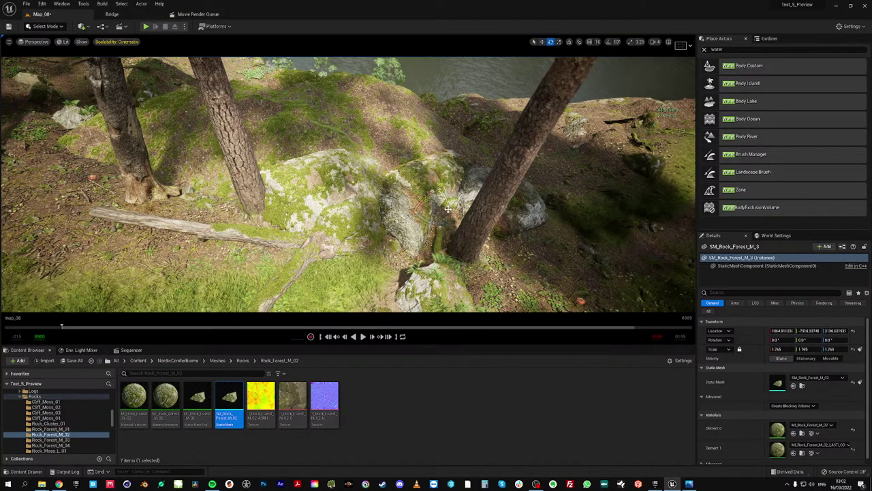
pyautogui.moveTo(430, 220); pyautogui.dragTo(404, 217)
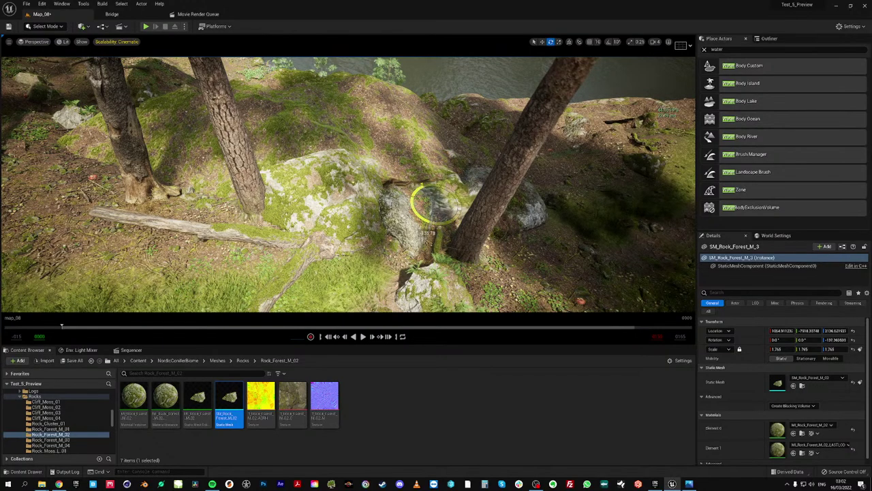
pyautogui.press('r')
pyautogui.press('w')
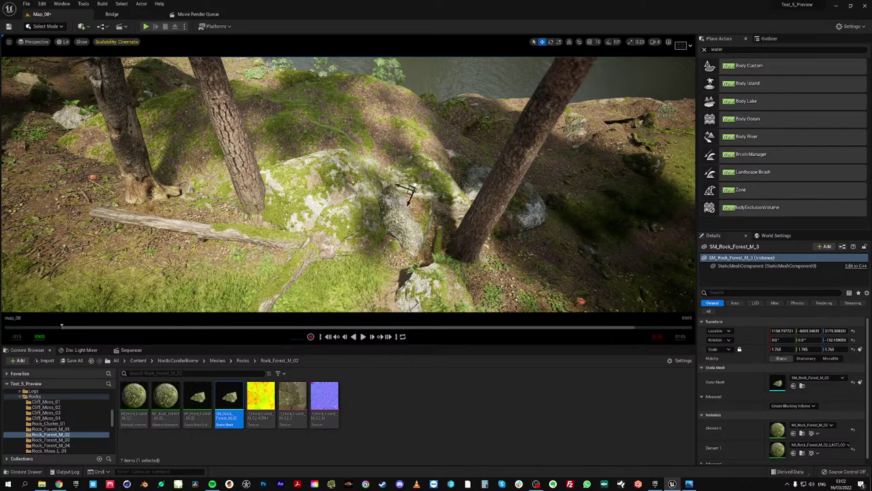
# Play-test the level twice, running the character over the mossy cliffs and boulders to examine their scale and blending
pyautogui.press('s')
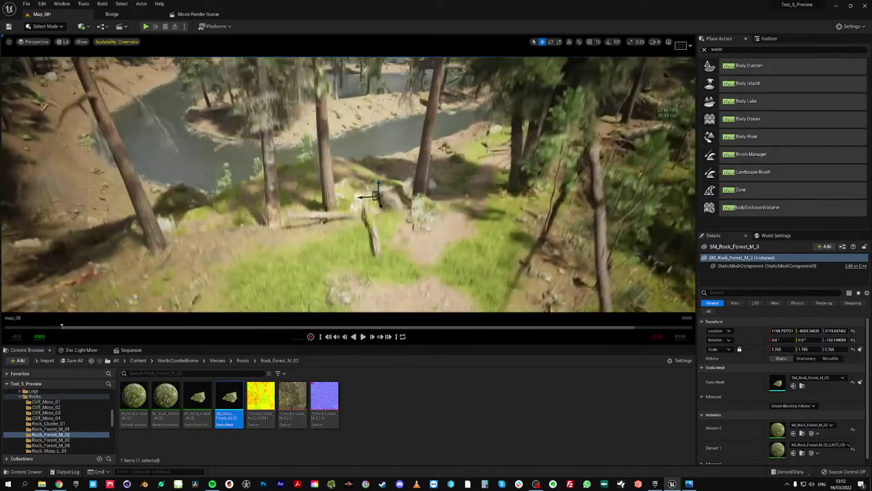
pyautogui.hotkey('alt', 'p')
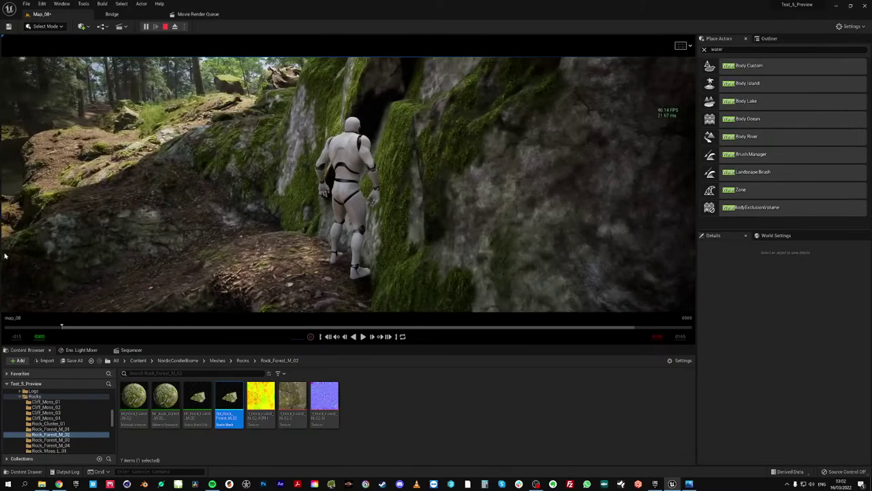
pyautogui.press('Escape')
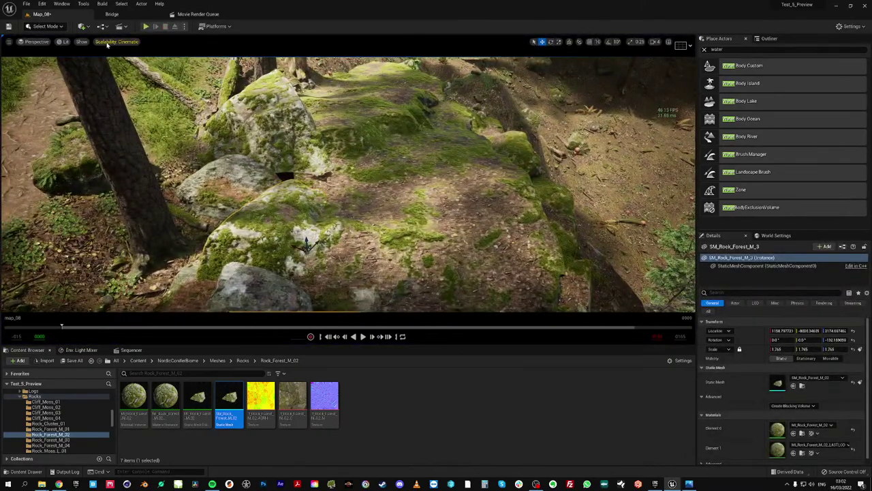
pyautogui.hotkey('alt', 'p')
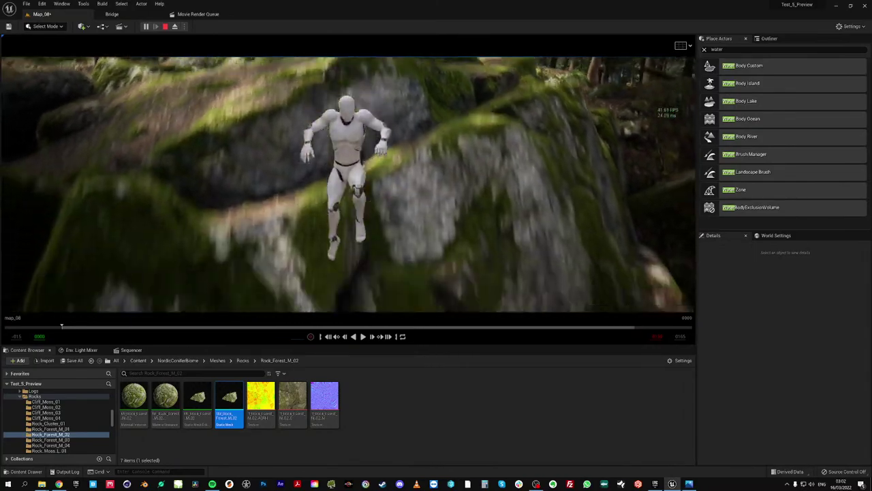
pyautogui.press('Escape')
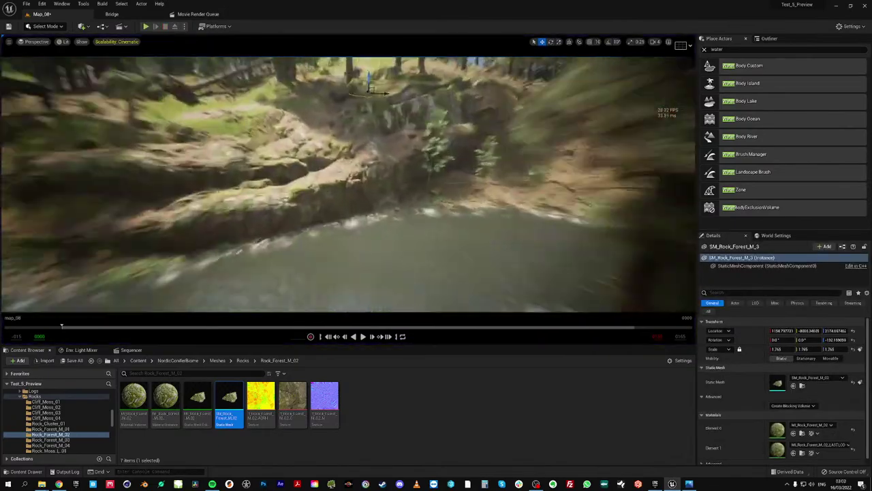
# Select the upper mossy cliff piece on the mound and raise it slightly out of the ground
pyautogui.moveTo(268, 195); pyautogui.dragTo(277, 254, button='right')
pyautogui.click(399, 200)
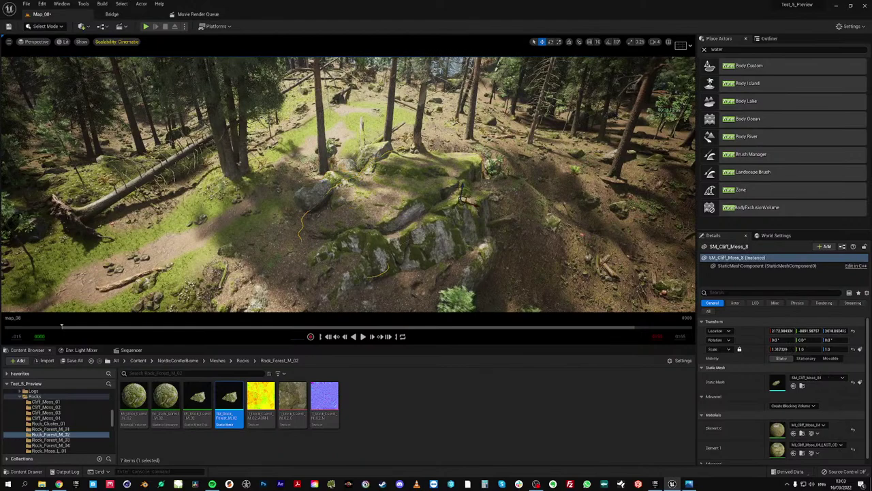
pyautogui.moveTo(462, 189); pyautogui.dragTo(469, 212)
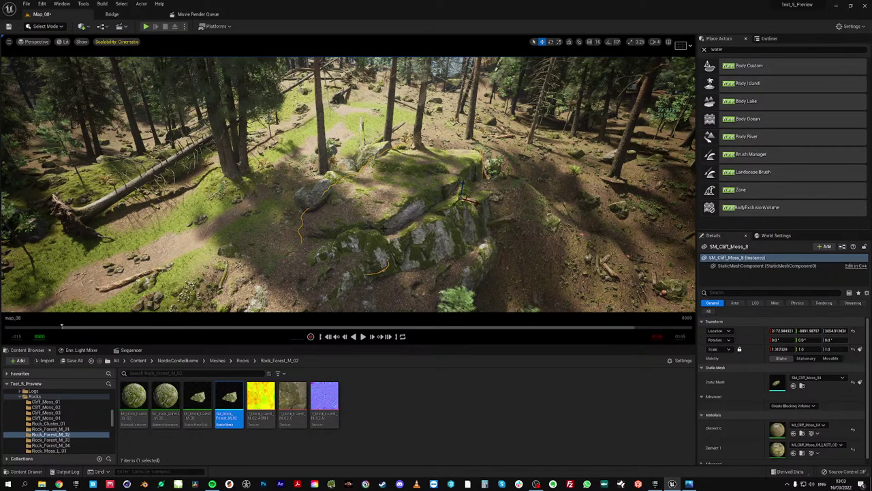
# Find the Cliff_Moss_01 static mesh among the rock meshes and place it on the bare lake bank beside the cliffs
pyautogui.moveTo(373, 216); pyautogui.dragTo(399, 213, button='right')
pyautogui.moveTo(398, 248); pyautogui.dragTo(406, 257, button='right')
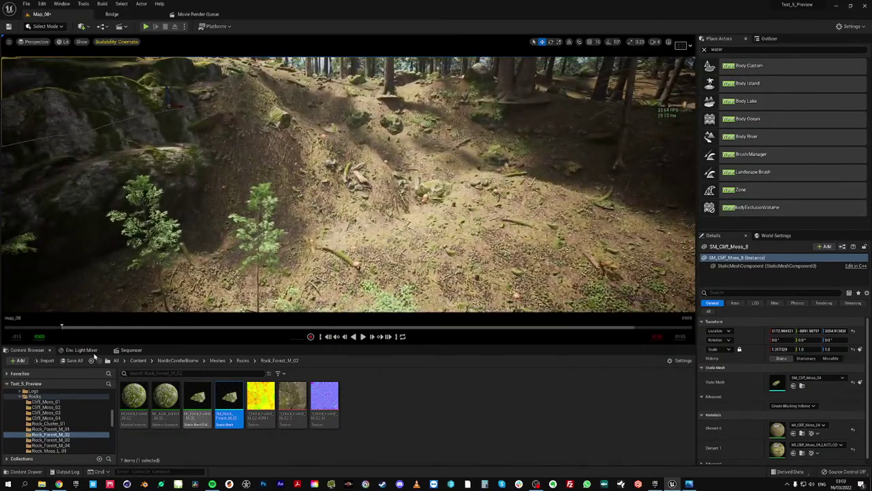
pyautogui.click(218, 360)
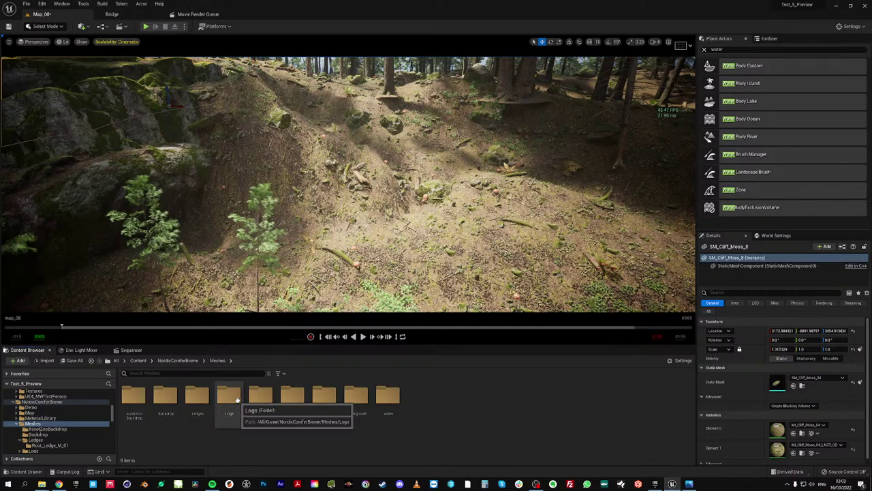
pyautogui.doubleClick(236, 399)
pyautogui.doubleClick(135, 397)
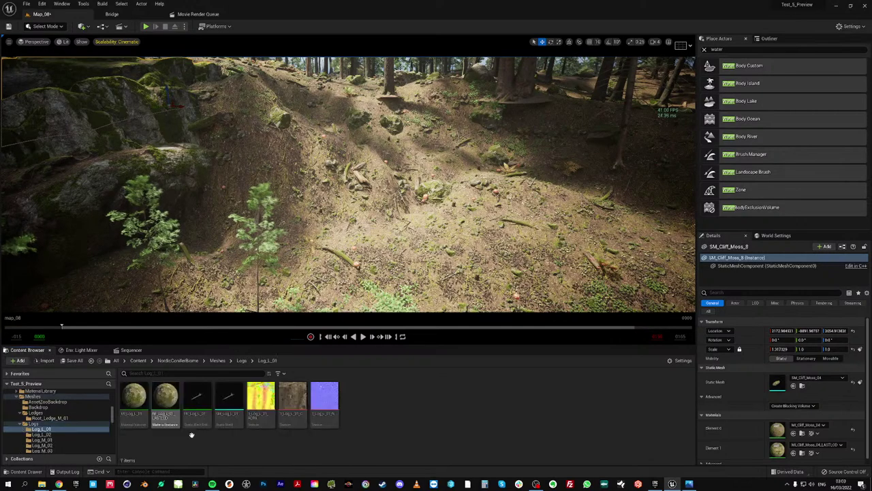
pyautogui.click(218, 361)
pyautogui.doubleClick(259, 402)
pyautogui.doubleClick(136, 399)
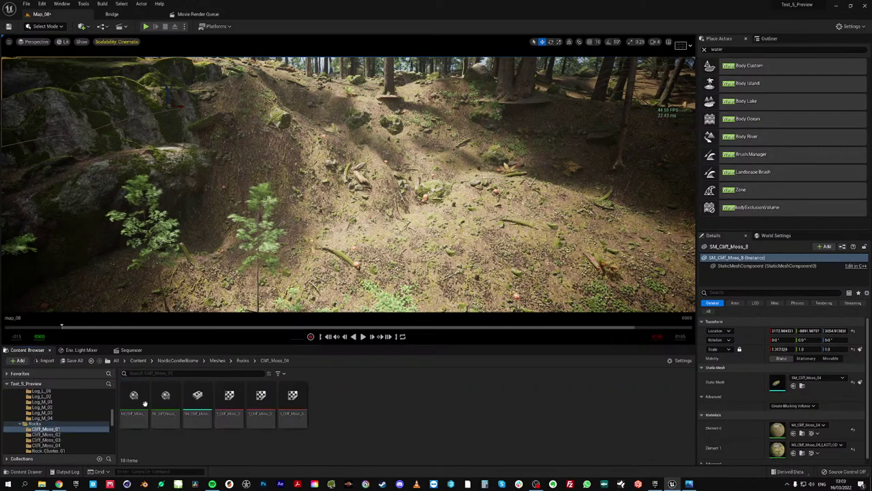
pyautogui.moveTo(197, 399); pyautogui.dragTo(306, 218)
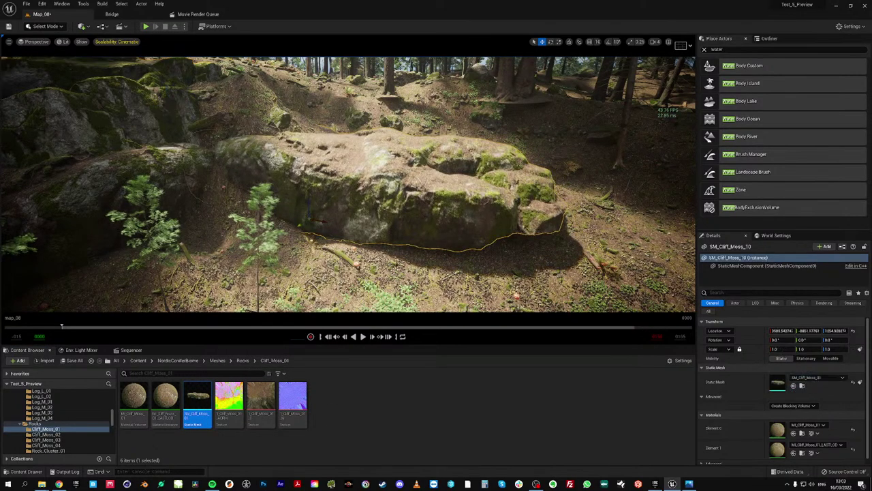
# Scale the new cliff uniformly to about 1.53, sink it into the bank and move it against the existing cliffs
pyautogui.press('e')
pyautogui.press('r')
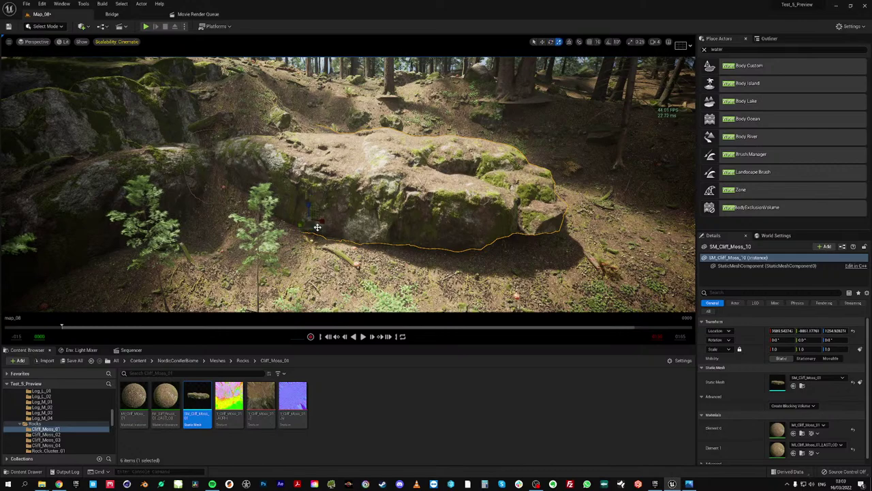
pyautogui.moveTo(311, 220); pyautogui.dragTo(312, 273)
pyautogui.press('w')
pyautogui.moveTo(312, 272); pyautogui.dragTo(326, 290, button='right')
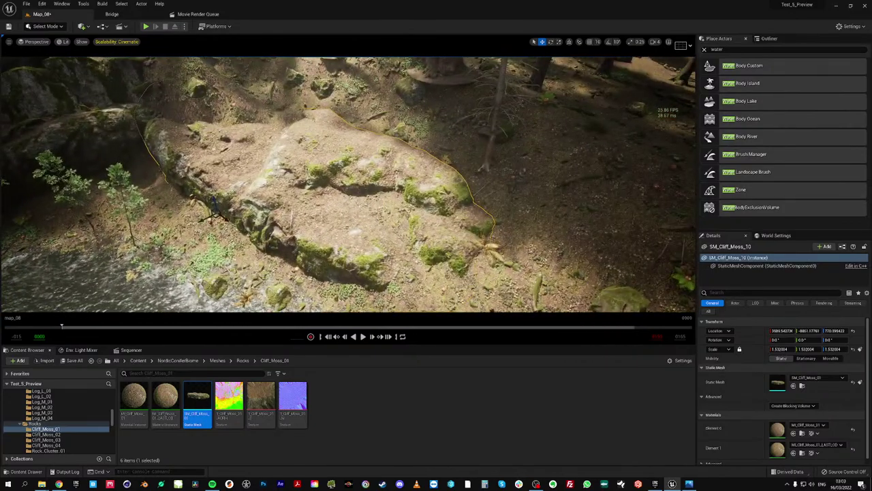
pyautogui.moveTo(210, 219); pyautogui.dragTo(170, 167)
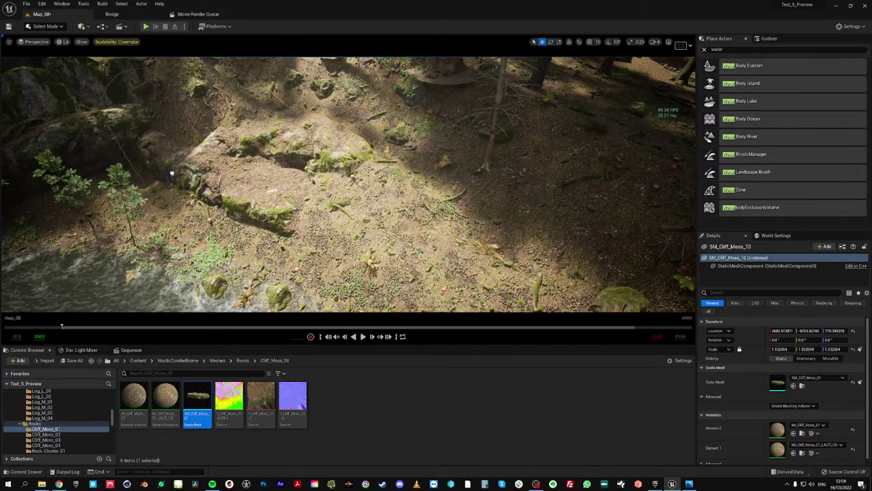
# Duplicate the cliff further along the lake bank and place another copy, set higher, over its inland side
pyautogui.keyDown('alt'); pyautogui.moveTo(181, 192); pyautogui.dragTo(283, 259); pyautogui.keyUp('alt')
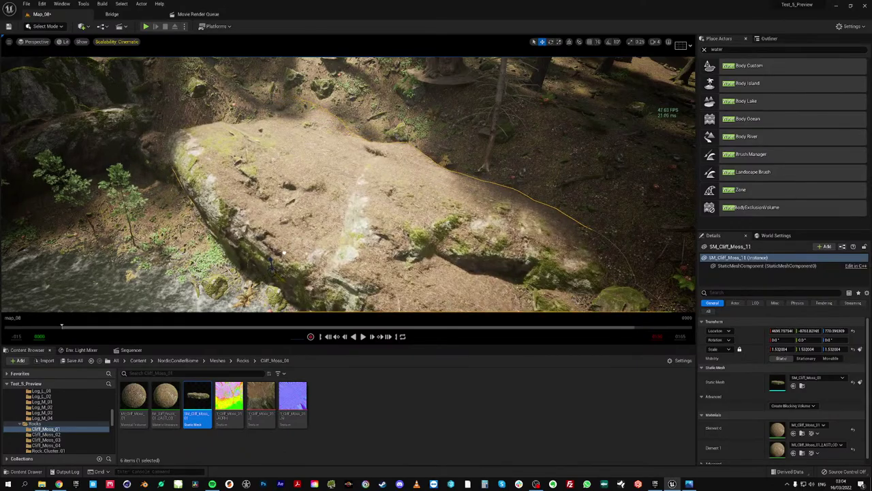
pyautogui.moveTo(282, 258)
pyautogui.mouseDown(button='right')
pyautogui.moveTo(307, 276)
pyautogui.moveTo(290, 272)
pyautogui.mouseUp(button='right')
pyautogui.moveTo(283, 195)
pyautogui.mouseDown()
pyautogui.moveTo(283, 159)
pyautogui.moveTo(295, 183)
pyautogui.mouseUp()
pyautogui.moveTo(295, 182); pyautogui.dragTo(276, 167, button='right')
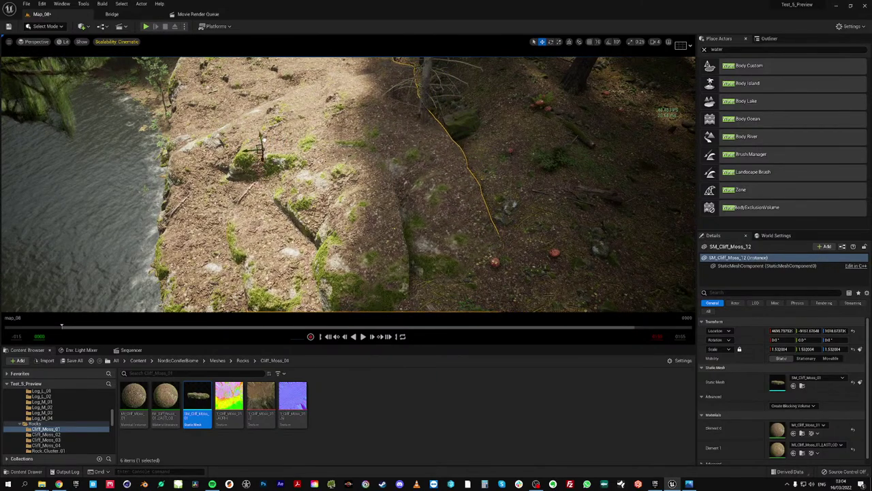
pyautogui.moveTo(264, 140); pyautogui.dragTo(290, 147, button='right')
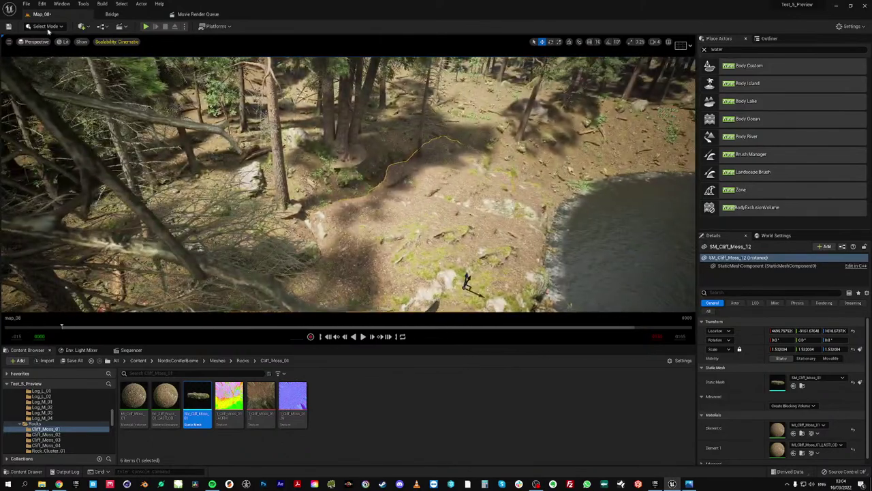
# Switch to landscape sculpting and raise the ground in the gap between the new cliffs and the trees
pyautogui.click(45, 26)
pyautogui.click(49, 45)
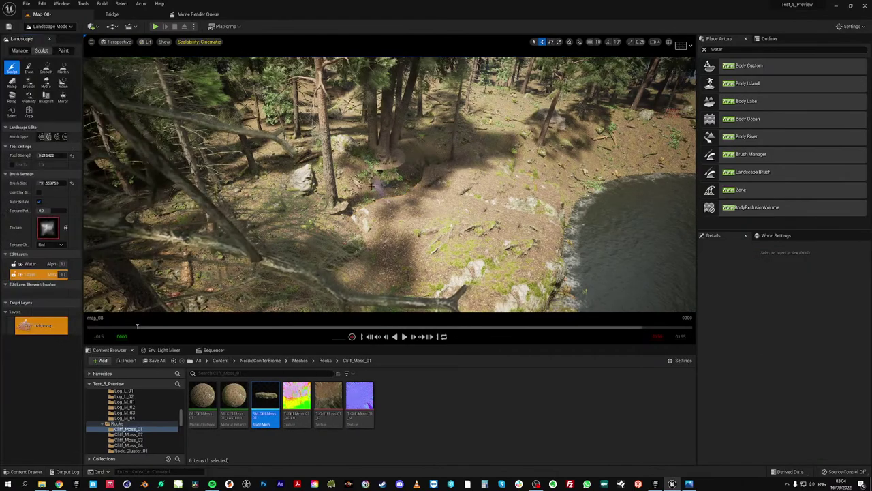
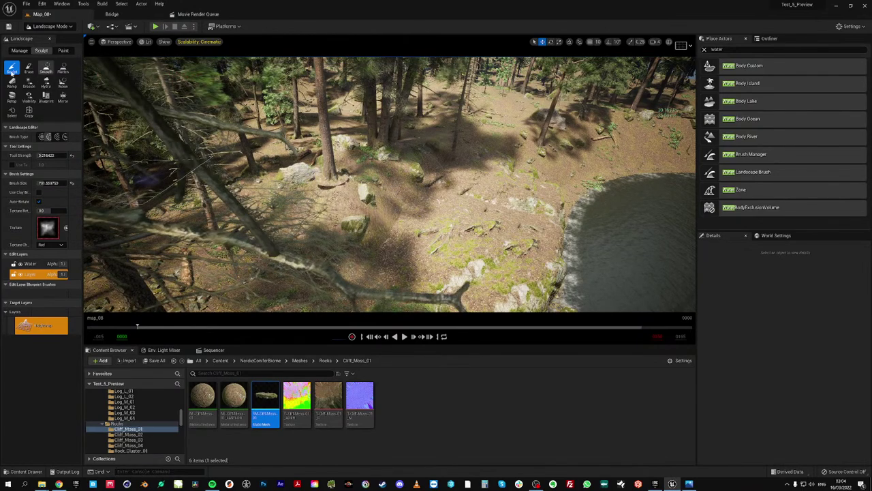
pyautogui.click(62, 67)
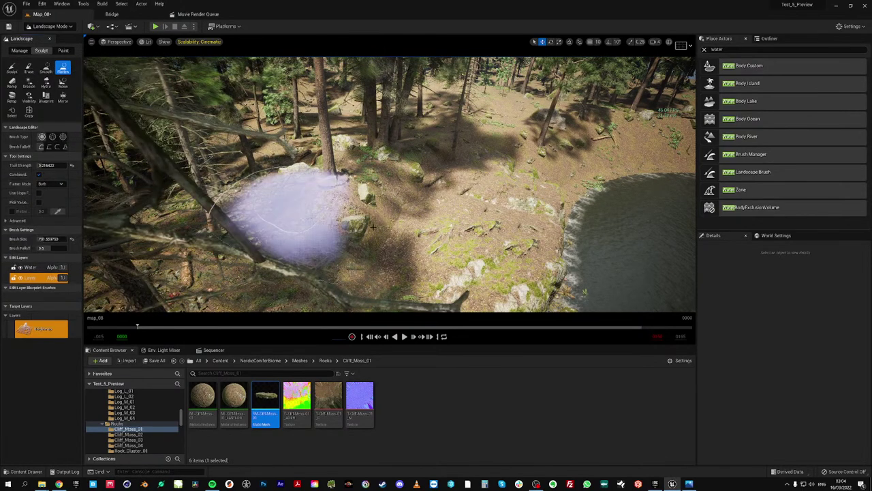
pyautogui.moveTo(373, 227)
pyautogui.mouseDown()
pyautogui.moveTo(358, 191)
pyautogui.moveTo(396, 165)
pyautogui.mouseUp()
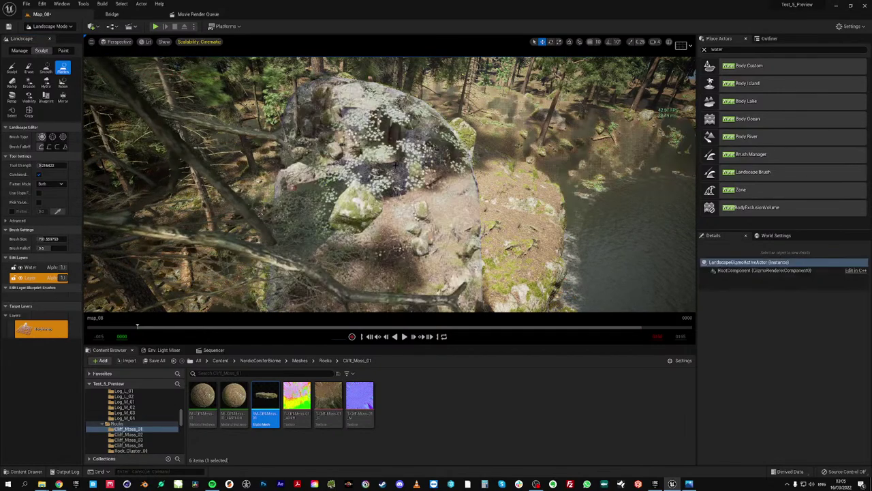
pyautogui.hotkey('ctrl', 'z')
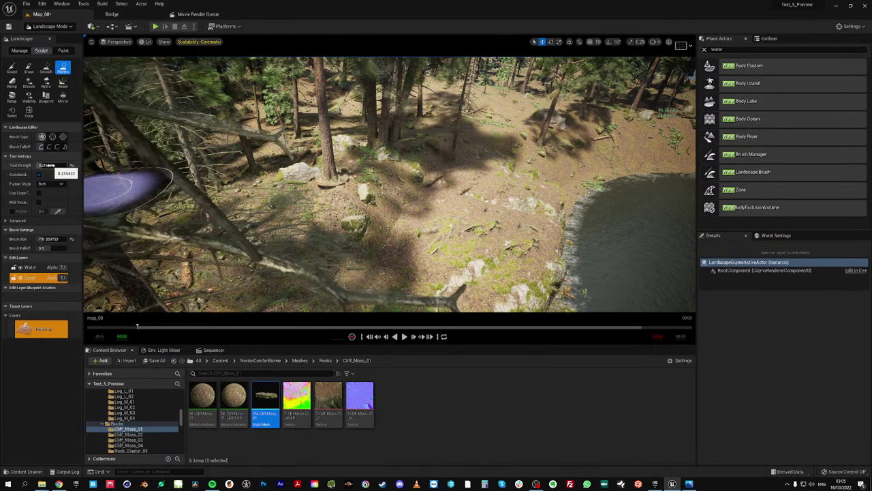
# Smooth the landscape around the tree bases and along the inland edge of the new lakeside cliffs
pyautogui.click(46, 68)
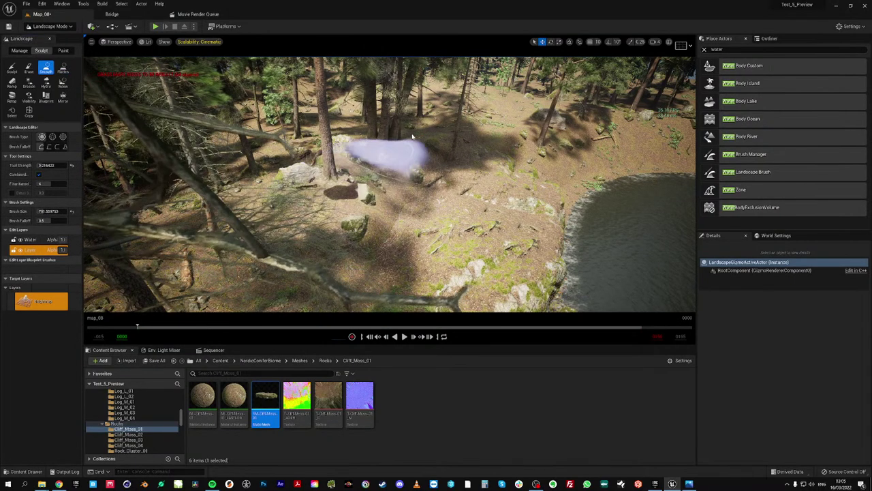
pyautogui.moveTo(390, 170); pyautogui.dragTo(358, 182)
pyautogui.moveTo(379, 185); pyautogui.dragTo(430, 147, button='right')
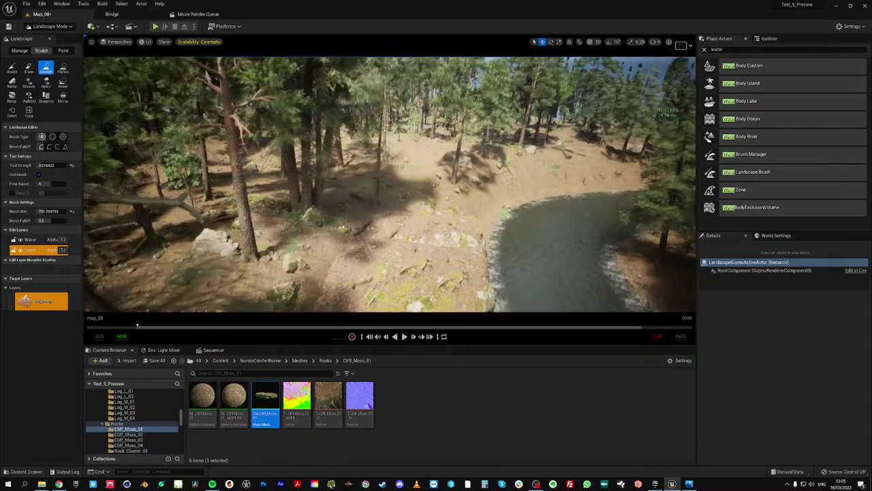
pyautogui.moveTo(409, 174); pyautogui.dragTo(386, 157, button='right')
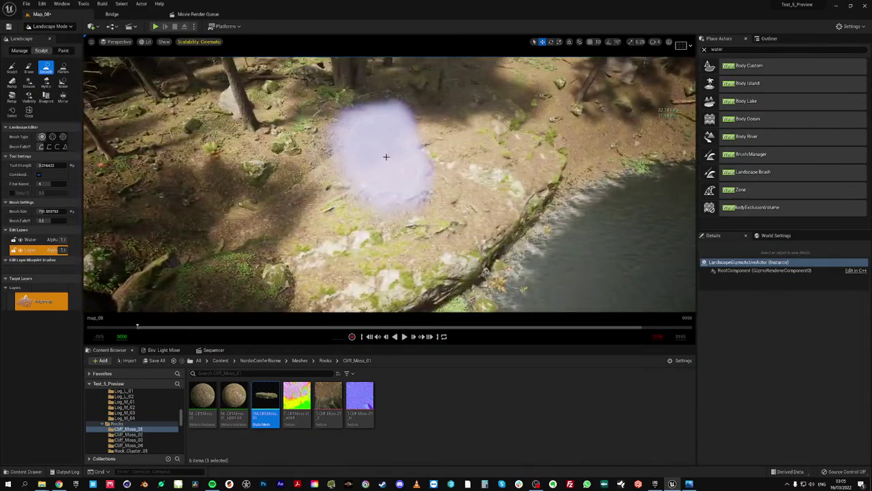
pyautogui.moveTo(386, 157); pyautogui.dragTo(275, 191)
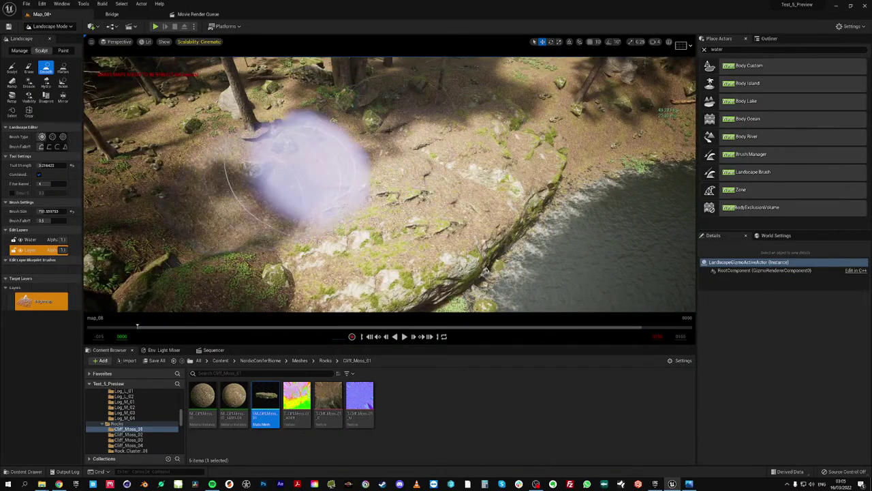
pyautogui.moveTo(415, 166); pyautogui.dragTo(409, 142, button='right')
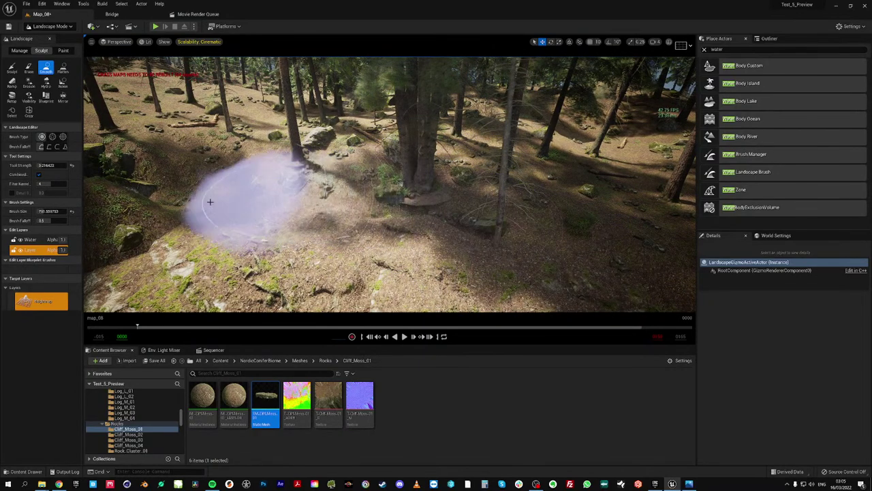
pyautogui.press('w')
pyautogui.moveTo(326, 203)
pyautogui.mouseDown(button='right')
pyautogui.moveTo(328, 212)
pyautogui.moveTo(307, 207)
pyautogui.mouseUp(button='right')
pyautogui.moveTo(490, 186); pyautogui.dragTo(457, 178, button='right')
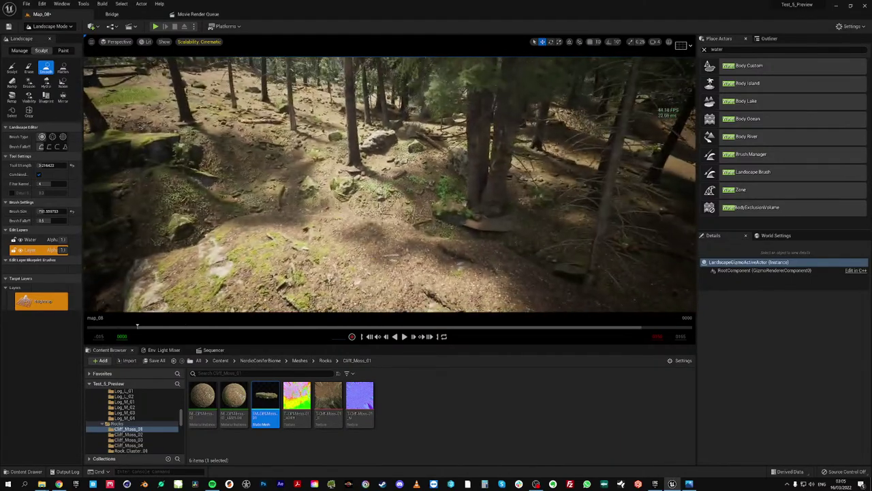
# Switch to foliage editing and move the large conifer cluster away from the new cliff's inland edge, further back into the forest
pyautogui.click(49, 25)
pyautogui.click(41, 53)
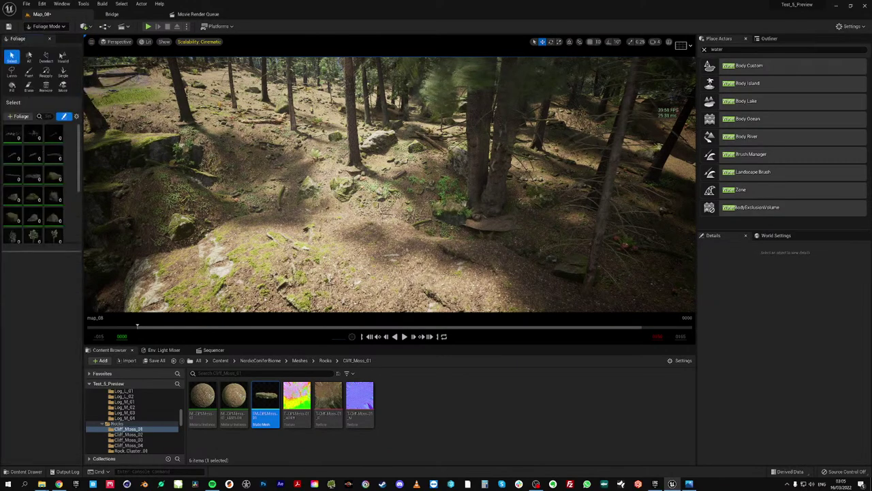
pyautogui.click(501, 197)
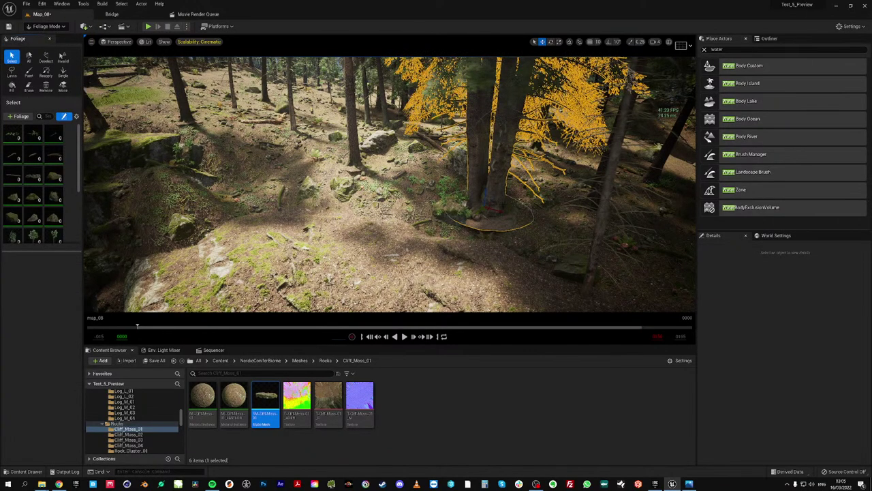
pyautogui.moveTo(497, 197); pyautogui.dragTo(507, 189)
# Reposition the bare dead conifer standing beside the inland edge of the new cliff
pyautogui.click(347, 146)
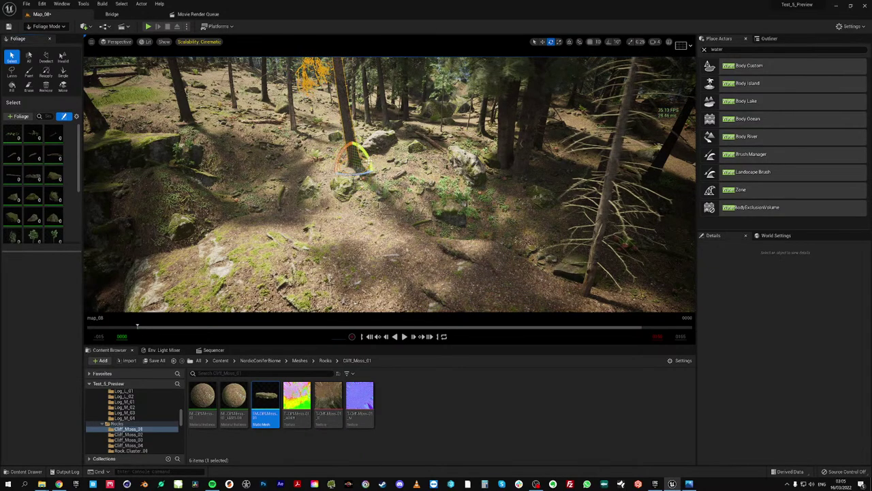
pyautogui.press('r')
pyautogui.press('w')
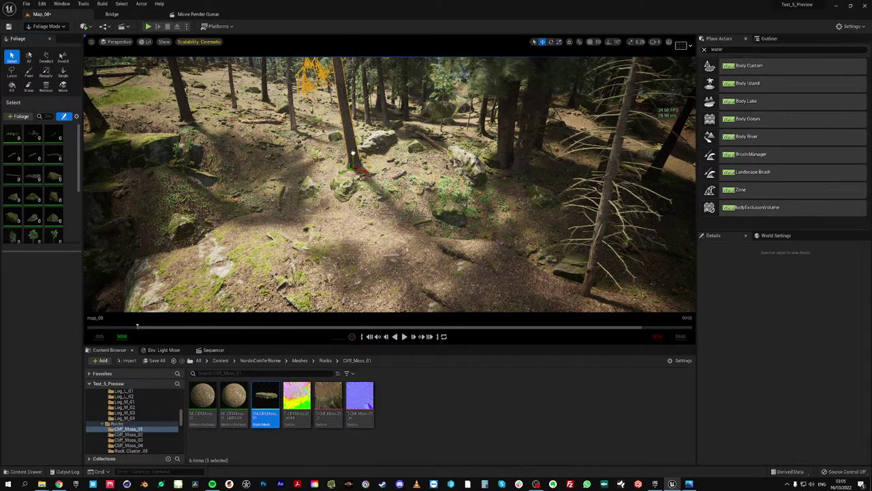
pyautogui.click(397, 210)
pyautogui.press('s')
pyautogui.moveTo(397, 211); pyautogui.dragTo(454, 237, button='right')
pyautogui.click(471, 199)
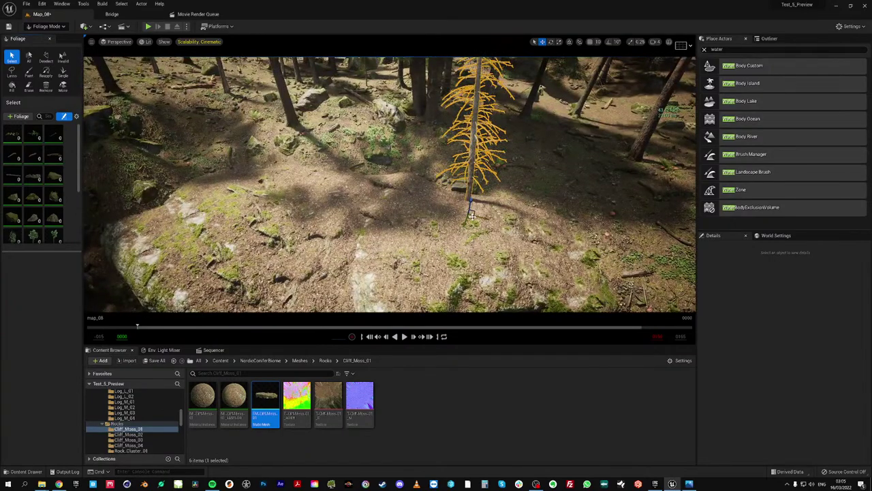
pyautogui.moveTo(469, 203); pyautogui.dragTo(509, 211)
pyautogui.click(444, 193)
# Switch to landscape sculpting and smooth the ground where it meets the inland side of the new cliff
pyautogui.moveTo(402, 184); pyautogui.dragTo(383, 192, button='right')
pyautogui.press('d')
pyautogui.press('s')
pyautogui.press('w')
pyautogui.moveTo(438, 219); pyautogui.dragTo(435, 217, button='right')
pyautogui.click(44, 27)
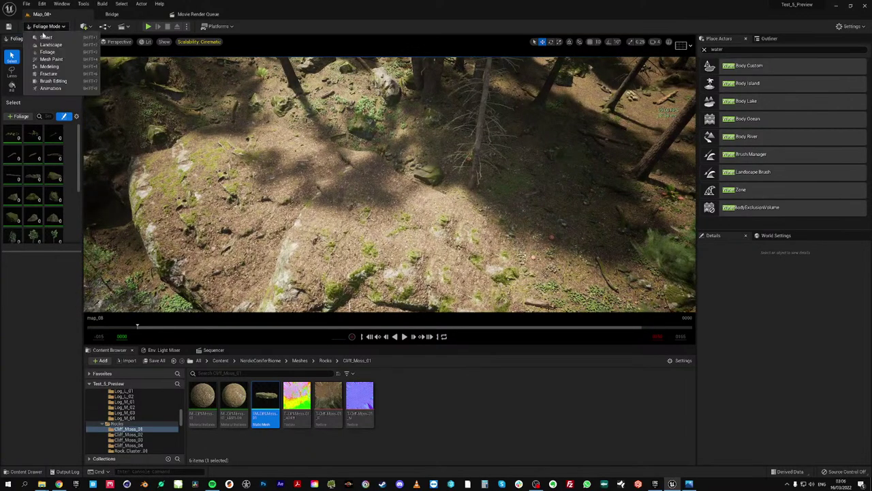
pyautogui.click(50, 47)
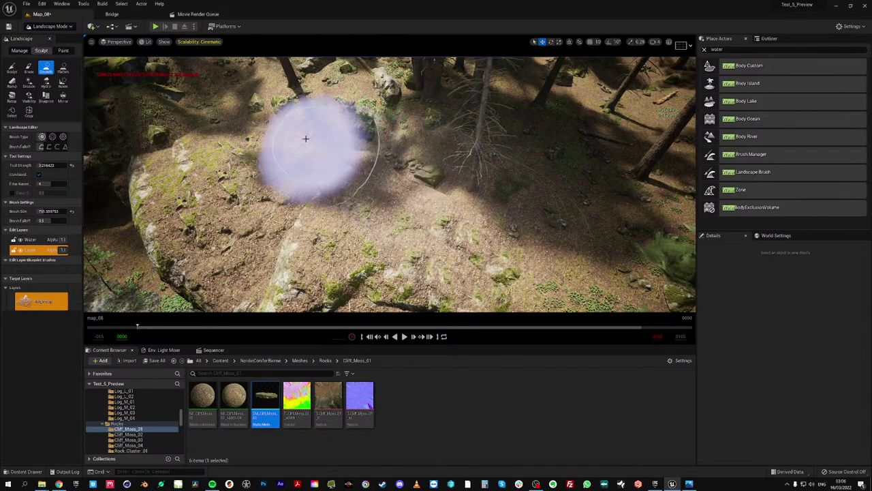
pyautogui.moveTo(359, 169)
pyautogui.mouseDown(button='right')
pyautogui.moveTo(320, 181)
pyautogui.moveTo(368, 190)
pyautogui.moveTo(351, 183)
pyautogui.moveTo(361, 185)
pyautogui.moveTo(351, 191)
pyautogui.moveTo(359, 184)
pyautogui.moveTo(341, 169)
pyautogui.moveTo(284, 162)
pyautogui.mouseUp(button='right')
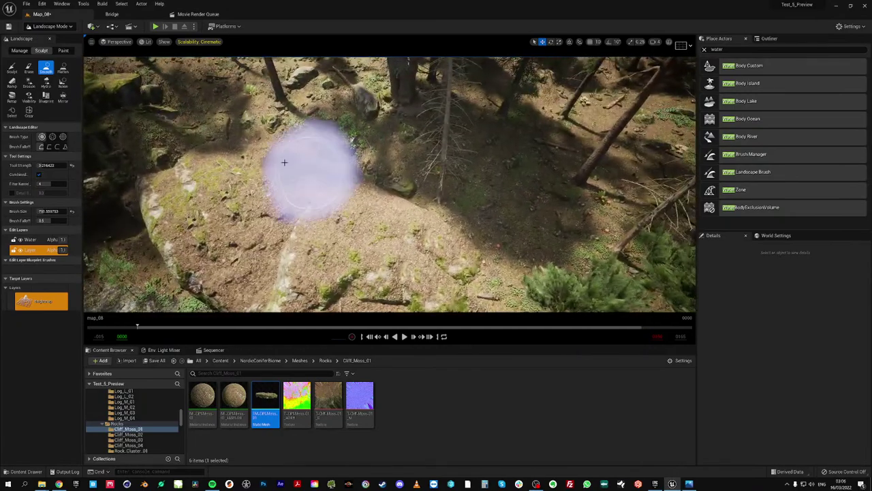
# Raise the ground with the Sculpt brush along the inland edge of the lakeside cliffs
pyautogui.click(9, 68)
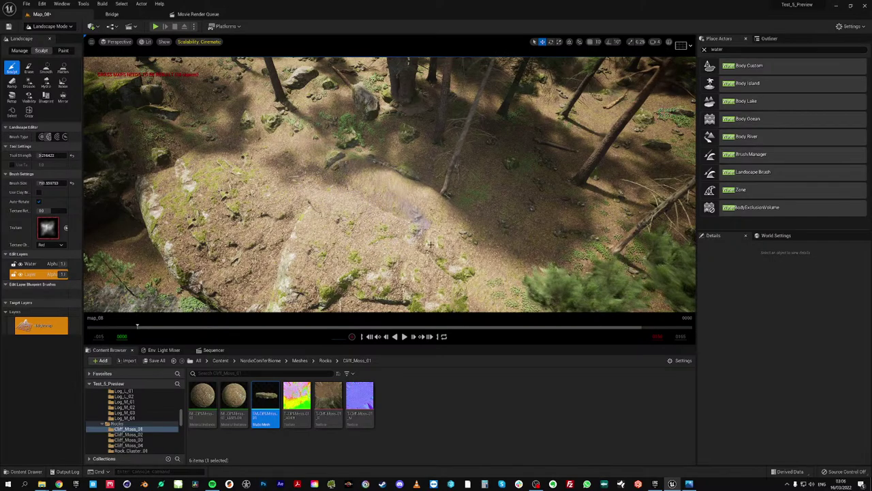
pyautogui.press('w')
pyautogui.moveTo(420, 212)
pyautogui.mouseDown(button='right')
pyautogui.moveTo(491, 208)
pyautogui.moveTo(436, 205)
pyautogui.moveTo(420, 218)
pyautogui.mouseUp(button='right')
pyautogui.press('s')
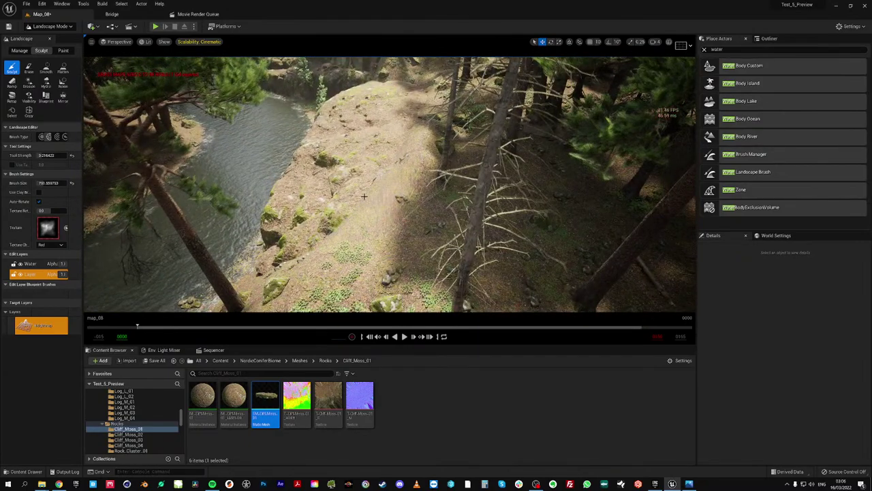
pyautogui.moveTo(364, 197); pyautogui.dragTo(364, 196, button='right')
pyautogui.press('w')
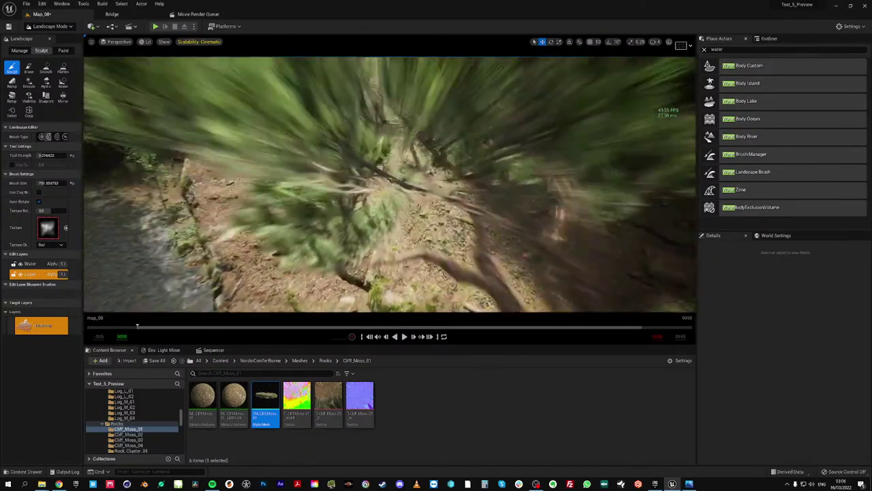
# Smooth the raised ground along the lakeside cliffs and play-test the level by walking the character across the clifftop
pyautogui.click(46, 67)
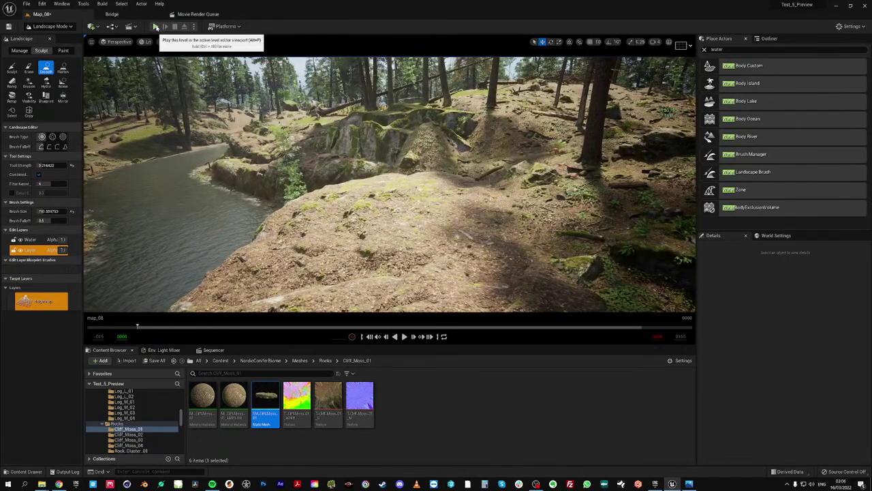
pyautogui.click(156, 27)
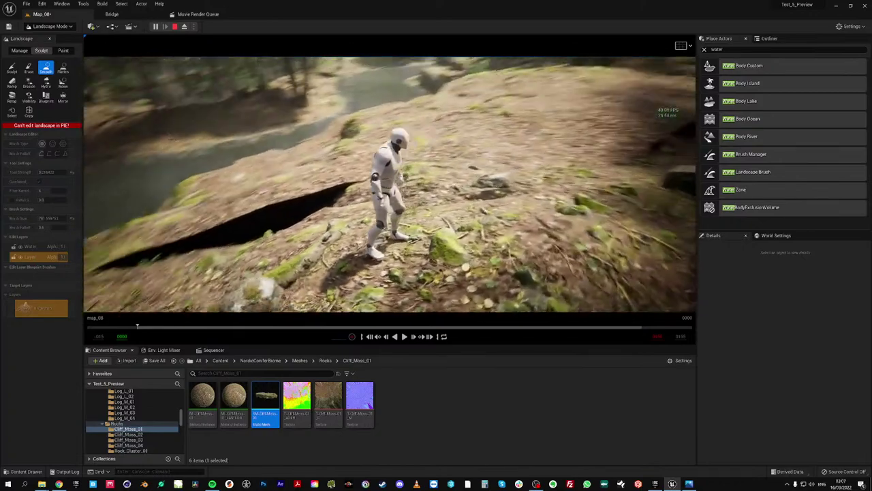
pyautogui.press('Escape')
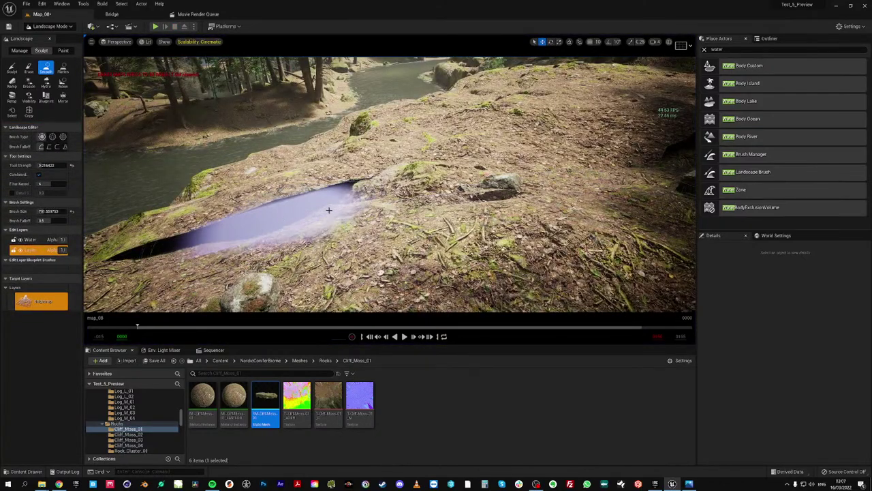
# Raise the landscape with the Sculpt brush to fill the open gap between the clifftop and the forest floor
pyautogui.click(11, 67)
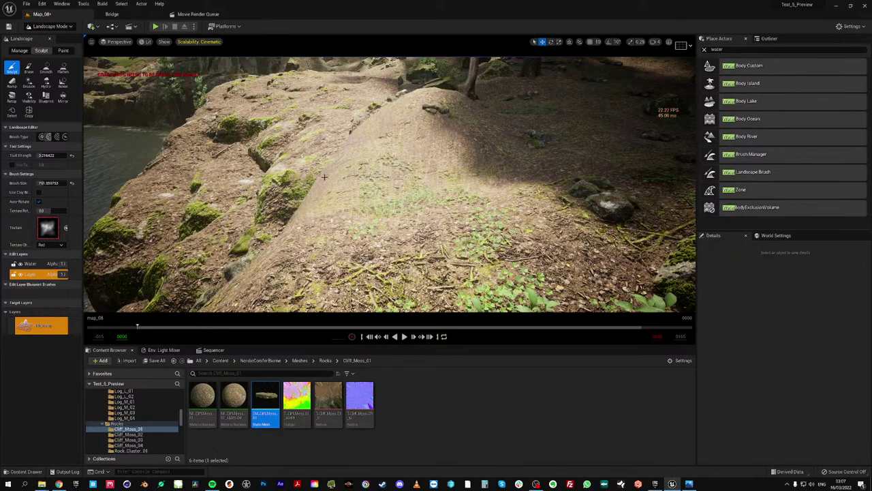
pyautogui.moveTo(324, 177); pyautogui.dragTo(265, 181, button='right')
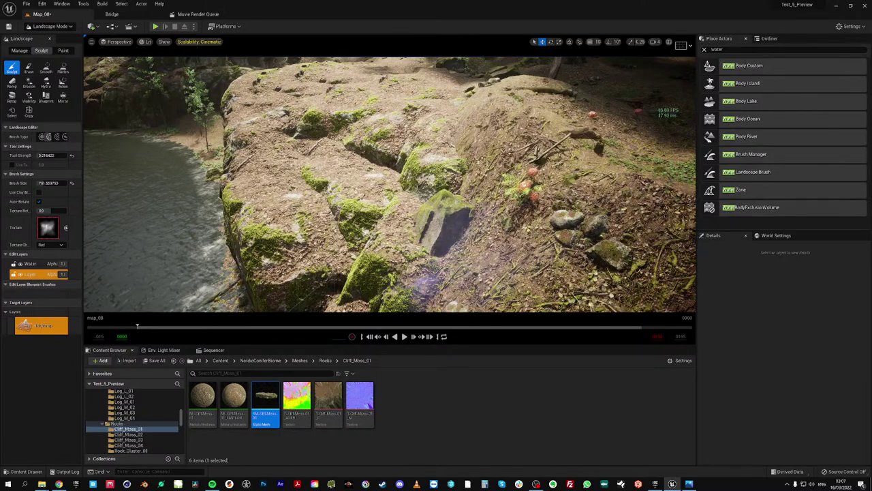
pyautogui.moveTo(389, 184); pyautogui.dragTo(532, 187, button='right')
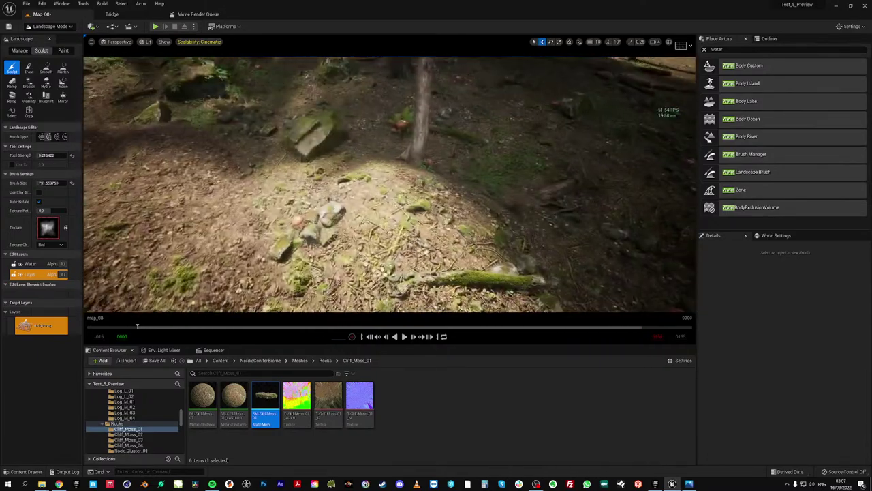
pyautogui.moveTo(302, 186); pyautogui.dragTo(298, 189, button='right')
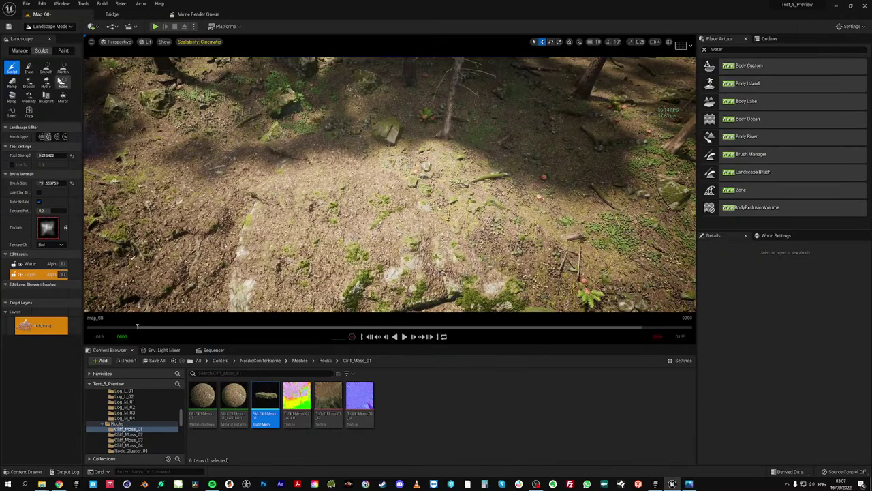
pyautogui.moveTo(471, 218); pyautogui.dragTo(479, 231)
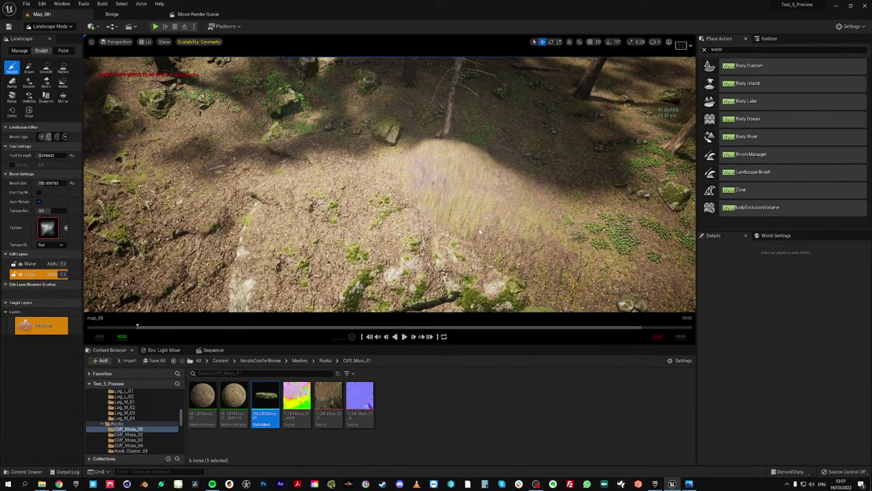
# Smooth the raised mound beside the clifftop and sculpt the ground up over the remaining hole at the cliff's edge
pyautogui.click(46, 67)
pyautogui.moveTo(263, 156); pyautogui.dragTo(531, 183)
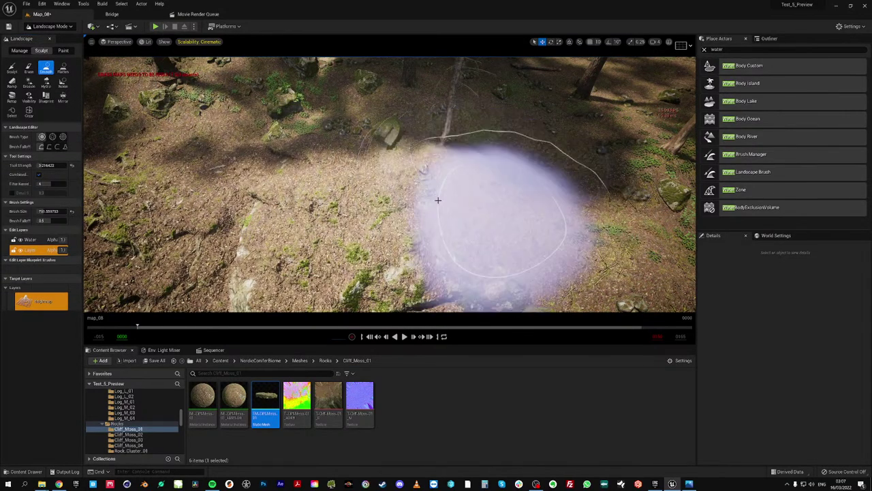
pyautogui.moveTo(438, 199); pyautogui.dragTo(427, 207, button='right')
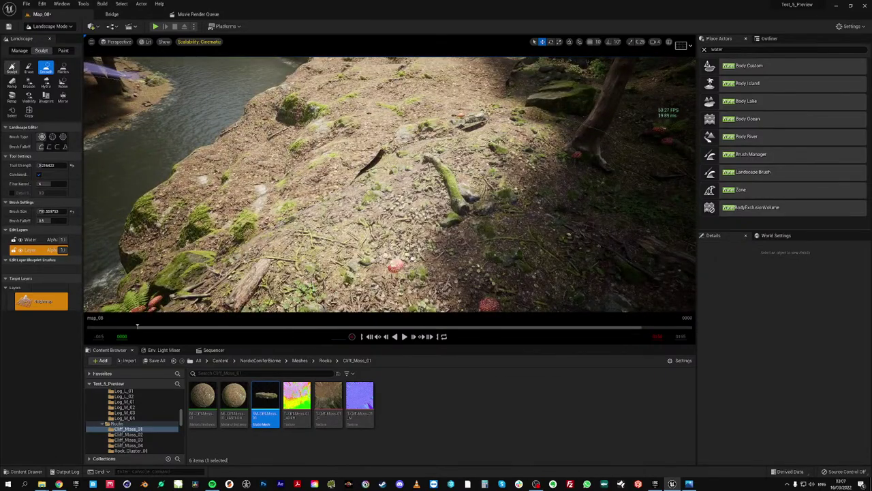
pyautogui.click(12, 67)
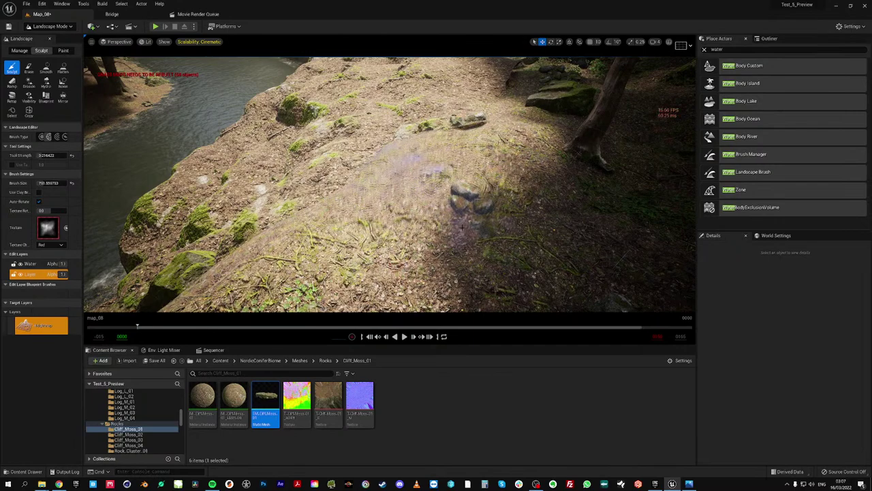
# Return to selection mode and play-test the level, walking the character from the clifftop along the lake bank
pyautogui.click(67, 27)
pyautogui.click(46, 38)
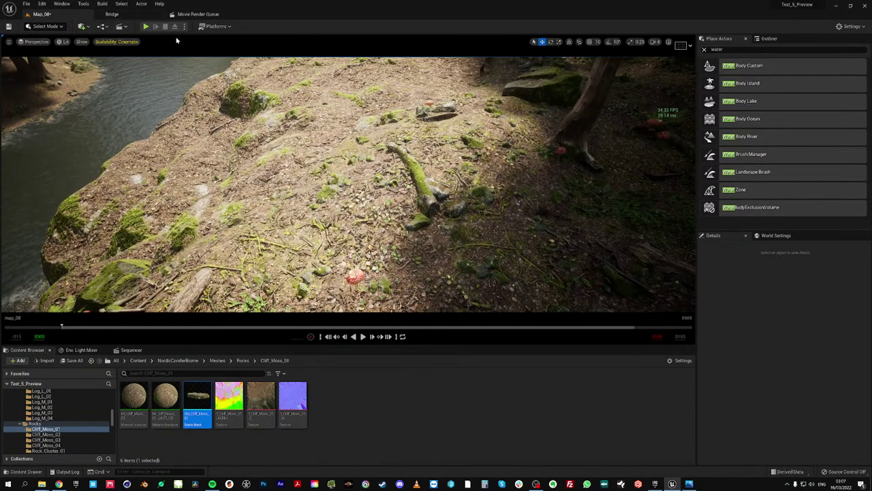
pyautogui.click(145, 26)
pyautogui.press('w')
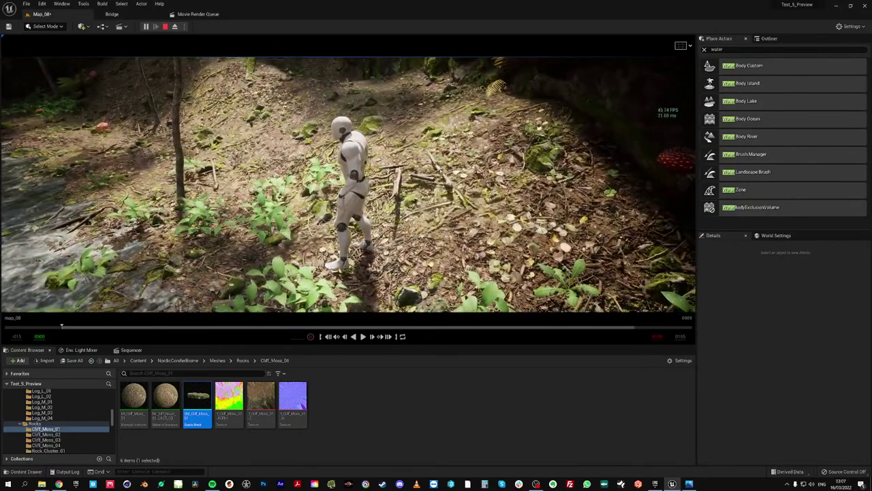
pyautogui.press('Escape')
# Switch to landscape painting and paint the leaves layer over the mound and bank beside the water
pyautogui.click(45, 26)
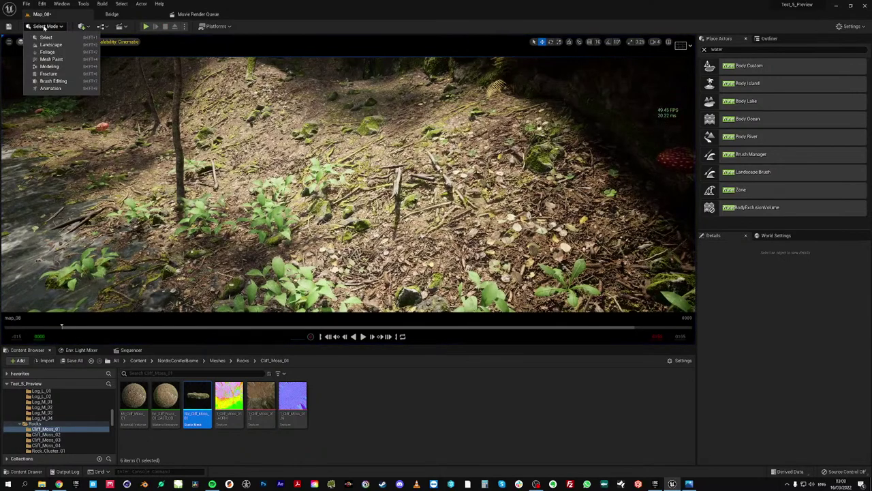
pyautogui.click(52, 45)
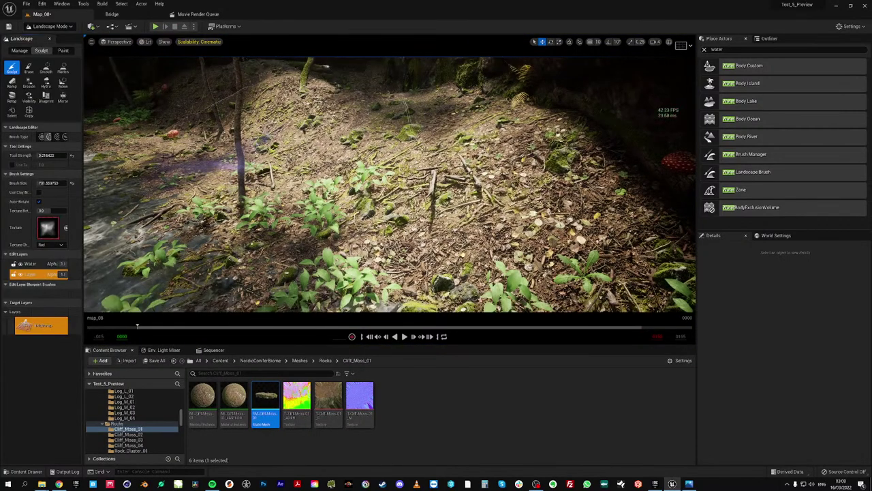
pyautogui.click(63, 50)
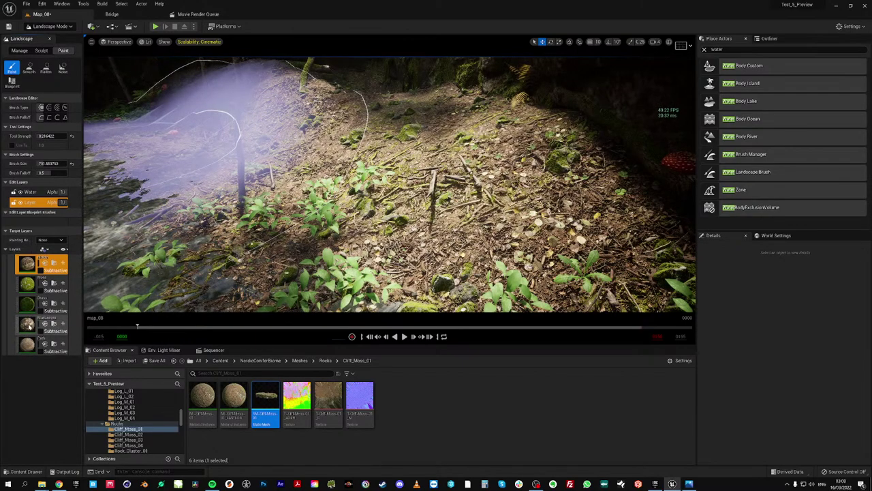
pyautogui.click(29, 329)
pyautogui.moveTo(371, 202)
pyautogui.mouseDown()
pyautogui.moveTo(263, 147)
pyautogui.moveTo(332, 182)
pyautogui.moveTo(269, 129)
pyautogui.mouseUp()
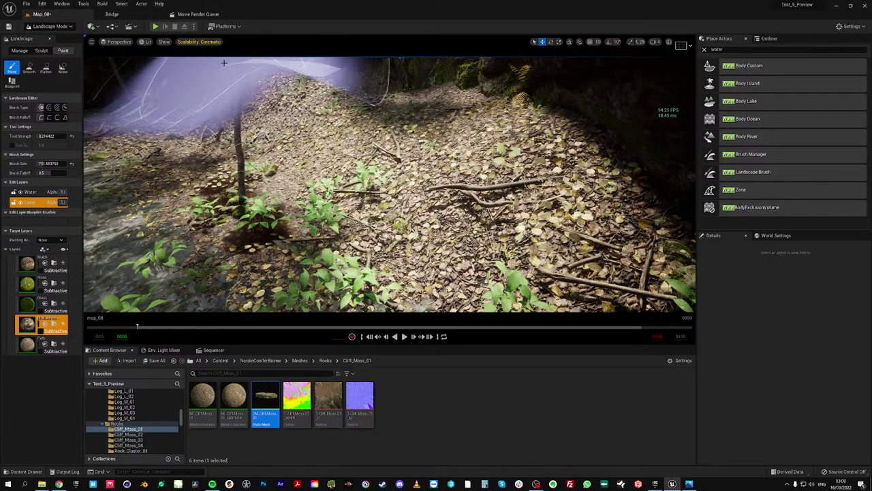
# Paint the moss layer with a brush size of about 296 on the shaded ground between the leafy mound and the cliff wall
pyautogui.click(30, 286)
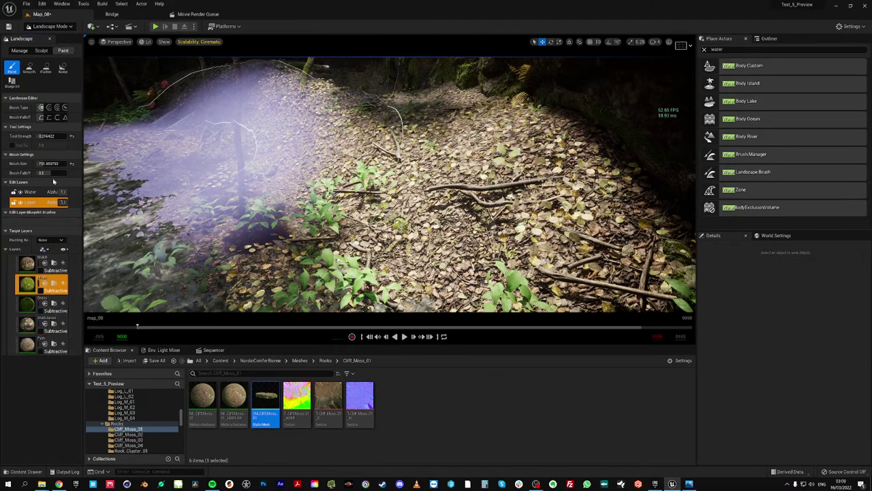
pyautogui.moveTo(53, 164); pyautogui.dragTo(50, 163)
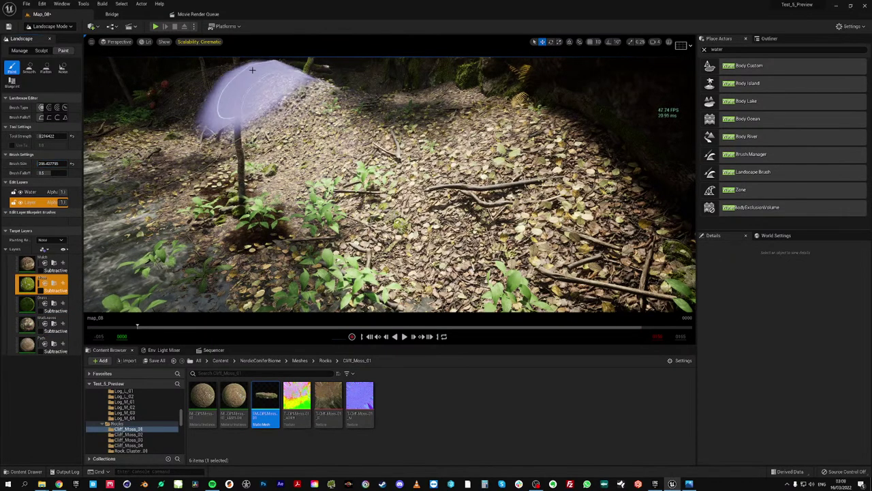
pyautogui.moveTo(290, 75)
pyautogui.mouseDown()
pyautogui.moveTo(402, 73)
pyautogui.moveTo(511, 137)
pyautogui.moveTo(431, 74)
pyautogui.mouseUp()
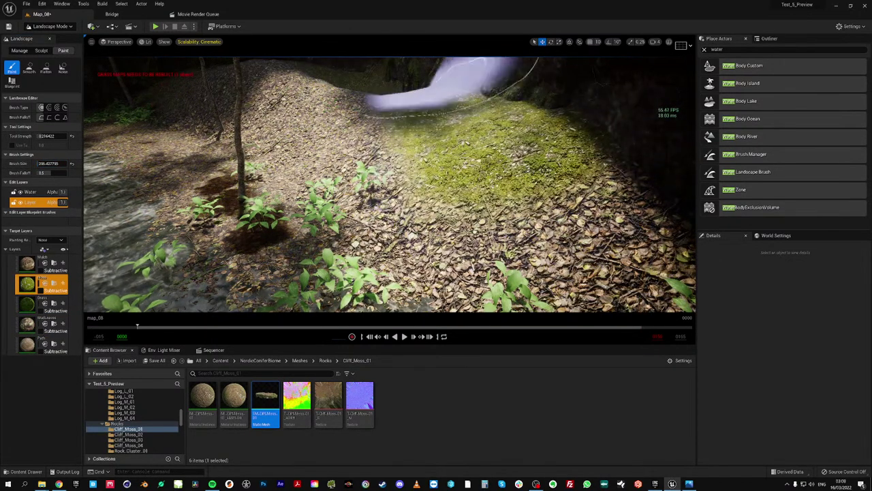
pyautogui.moveTo(392, 80)
pyautogui.mouseDown(button='right')
pyautogui.moveTo(272, 83)
pyautogui.moveTo(483, 99)
pyautogui.mouseUp(button='right')
pyautogui.moveTo(513, 123)
pyautogui.mouseDown()
pyautogui.moveTo(535, 128)
pyautogui.moveTo(506, 122)
pyautogui.moveTo(404, 67)
pyautogui.mouseUp()
pyautogui.moveTo(404, 67); pyautogui.dragTo(279, 75, button='right')
pyautogui.press('w')
pyautogui.moveTo(417, 88); pyautogui.dragTo(315, 70, button='right')
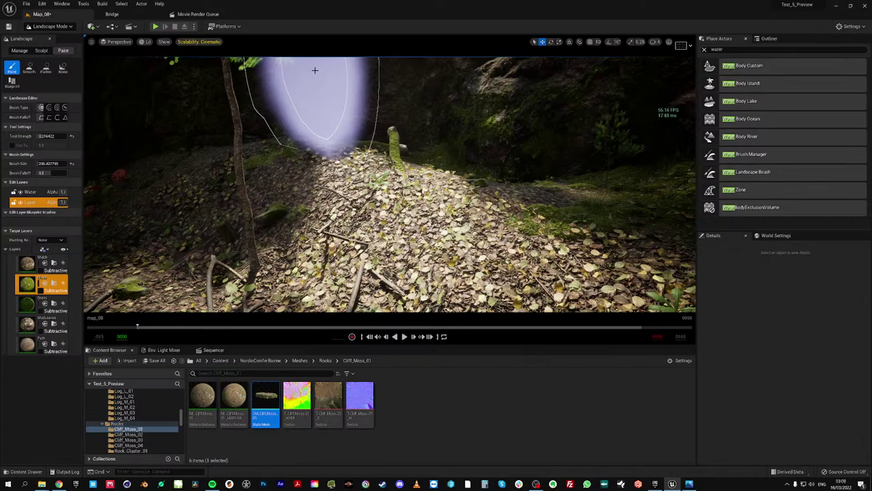
pyautogui.moveTo(329, 85); pyautogui.dragTo(329, 84, button='right')
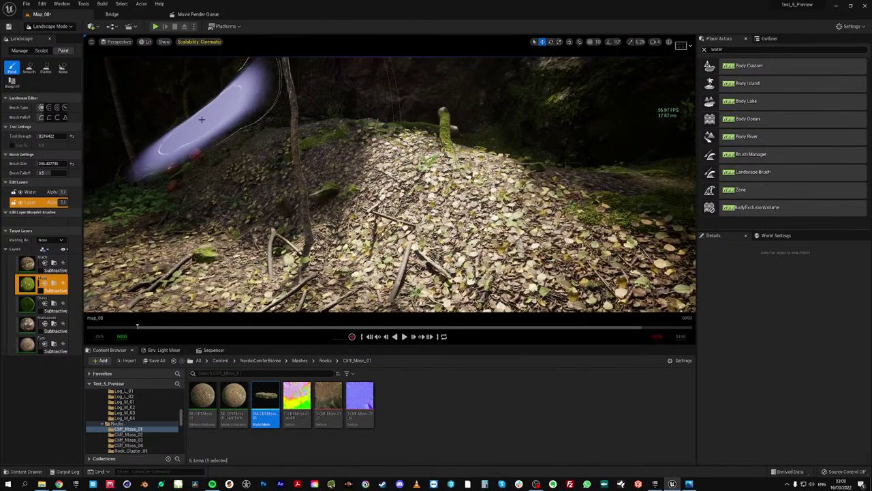
pyautogui.moveTo(202, 120)
pyautogui.mouseDown(button='right')
pyautogui.moveTo(325, 85)
pyautogui.moveTo(293, 85)
pyautogui.mouseUp(button='right')
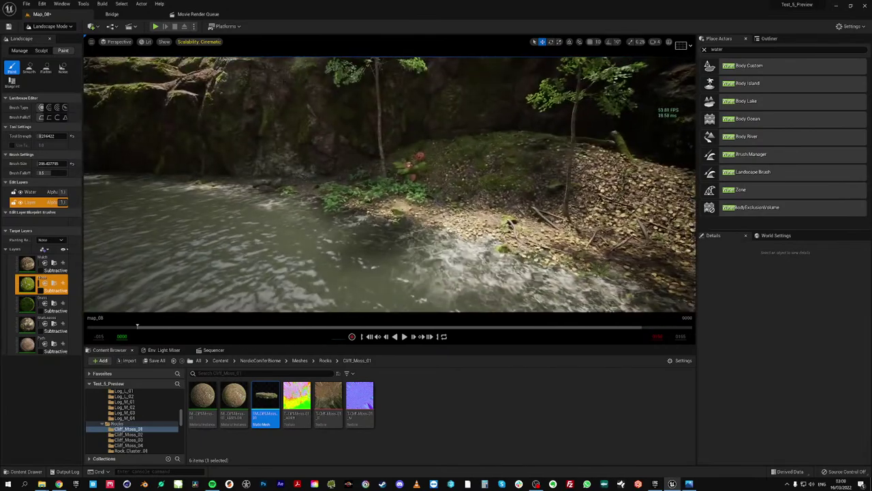
pyautogui.moveTo(405, 148); pyautogui.dragTo(404, 149, button='right')
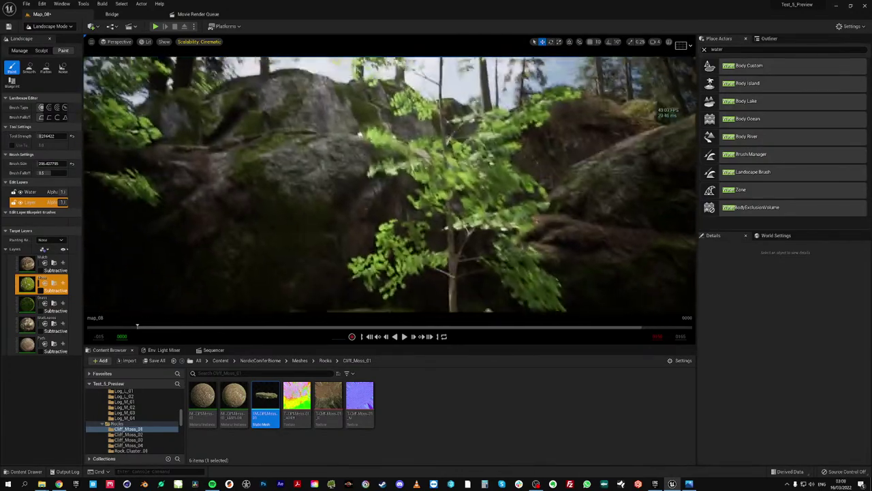
# Play-test the level at the lake beside the mossy cliff, end the test, and return to selection mode to inspect the shore
pyautogui.click(156, 27)
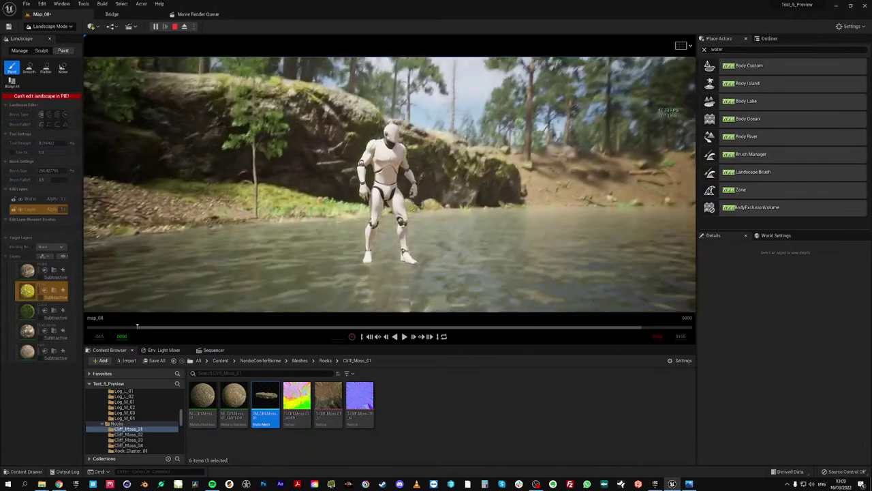
pyautogui.press('Escape')
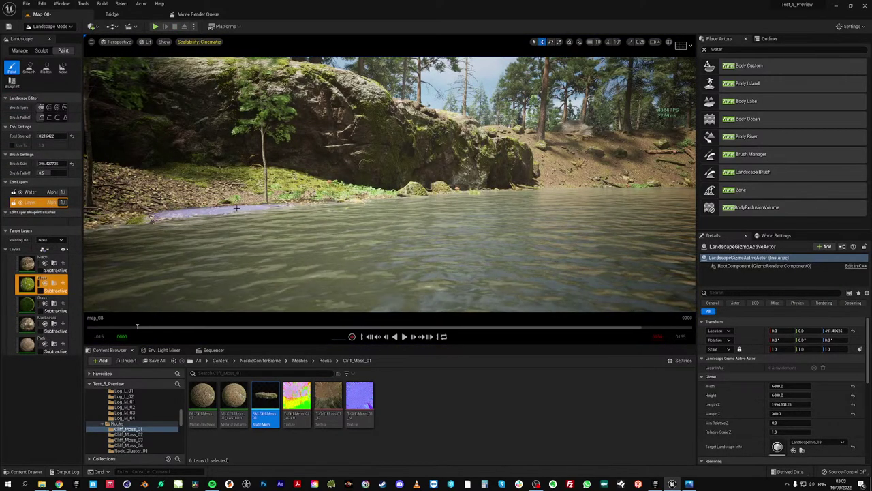
pyautogui.click(39, 26)
pyautogui.click(42, 36)
pyautogui.moveTo(348, 184); pyautogui.dragTo(321, 180, button='right')
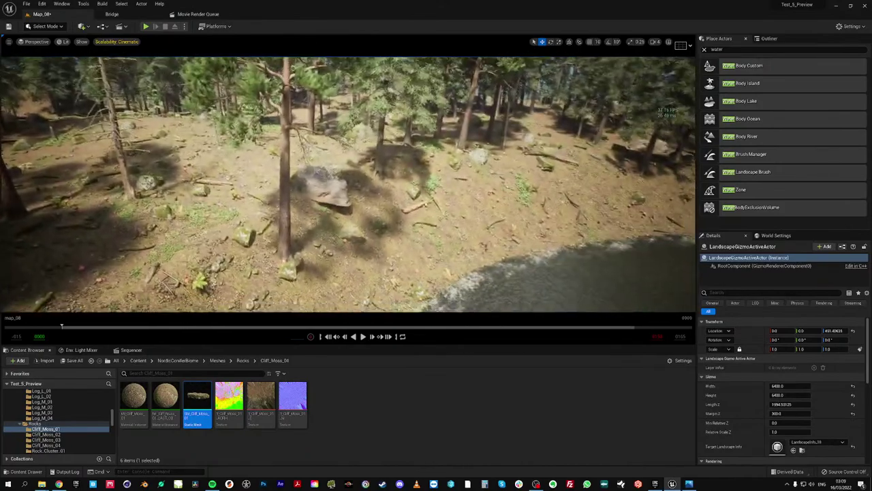
pyautogui.moveTo(348, 184); pyautogui.dragTo(327, 208, button='right')
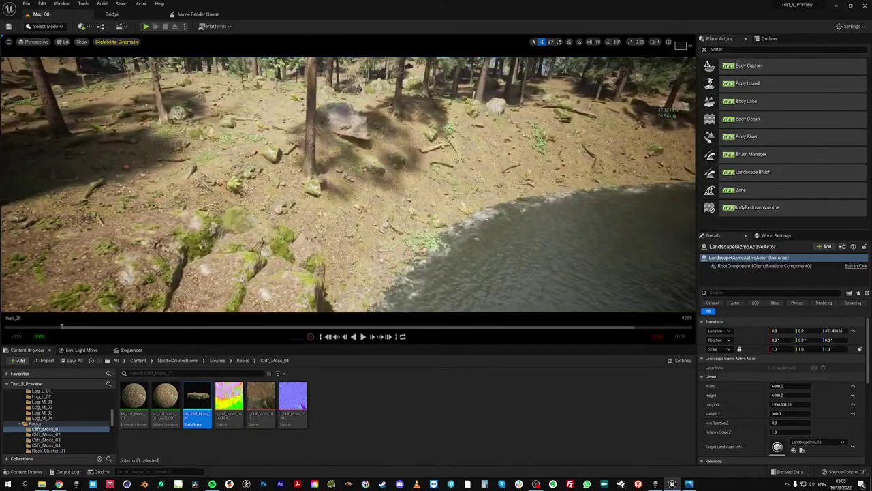
# Switch to landscape sculpting with a tool strength of 1.0
pyautogui.click(52, 28)
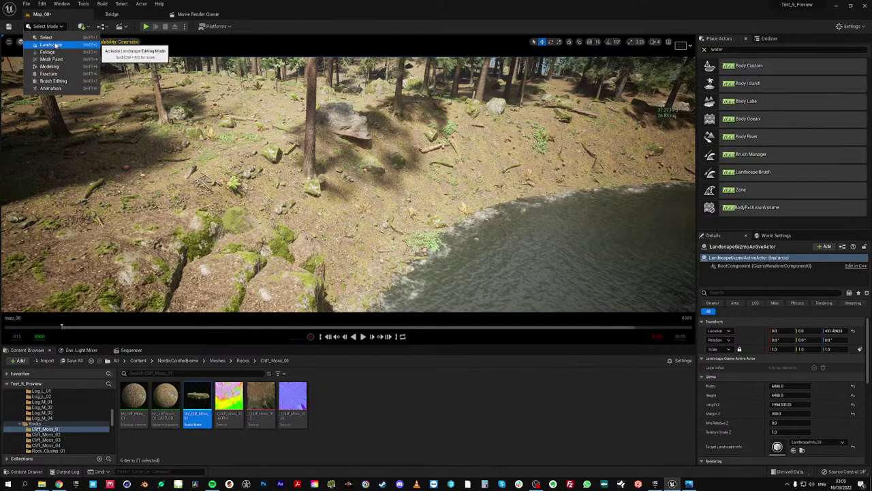
pyautogui.click(55, 45)
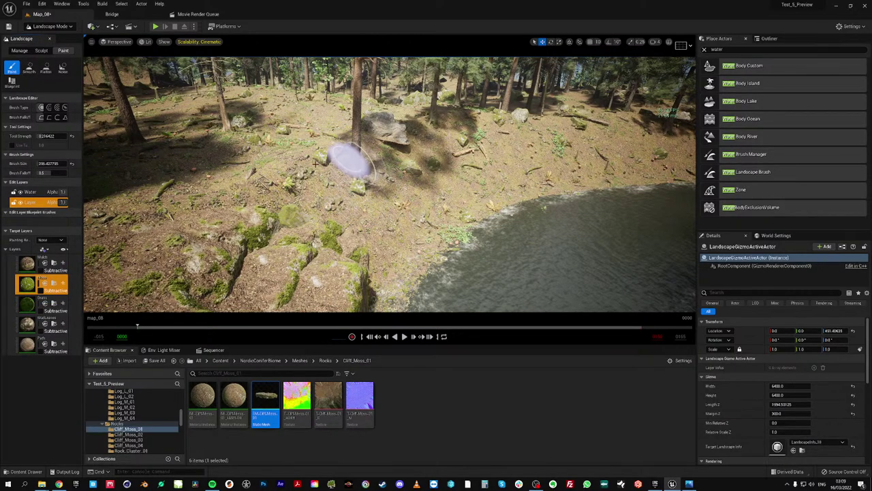
pyautogui.moveTo(37, 135); pyautogui.dragTo(68, 136)
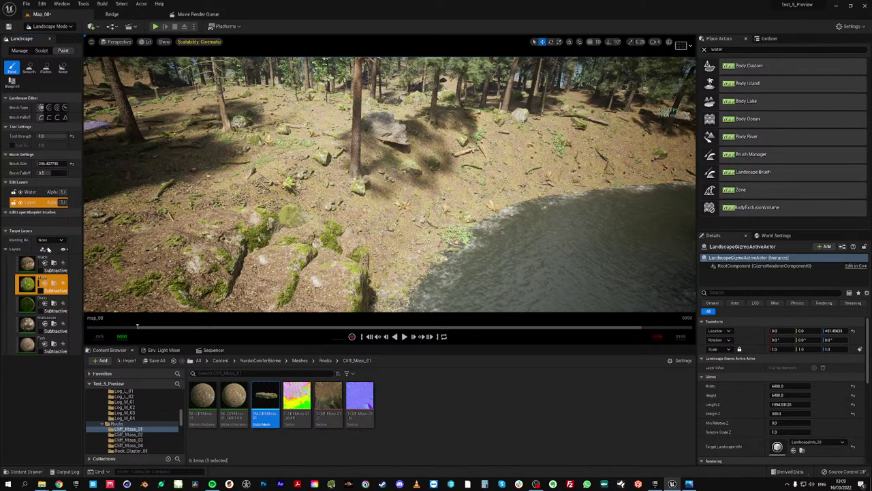
pyautogui.click(42, 51)
# Try to lower the forest slope behind the mossy rocks with a brush size of about 1784, and undo the stroke
pyautogui.moveTo(48, 183); pyautogui.dragTo(120, 193)
pyautogui.keyDown('shift'); pyautogui.moveTo(344, 167); pyautogui.dragTo(394, 158); pyautogui.keyUp('shift')
pyautogui.hotkey('ctrl', 'z')
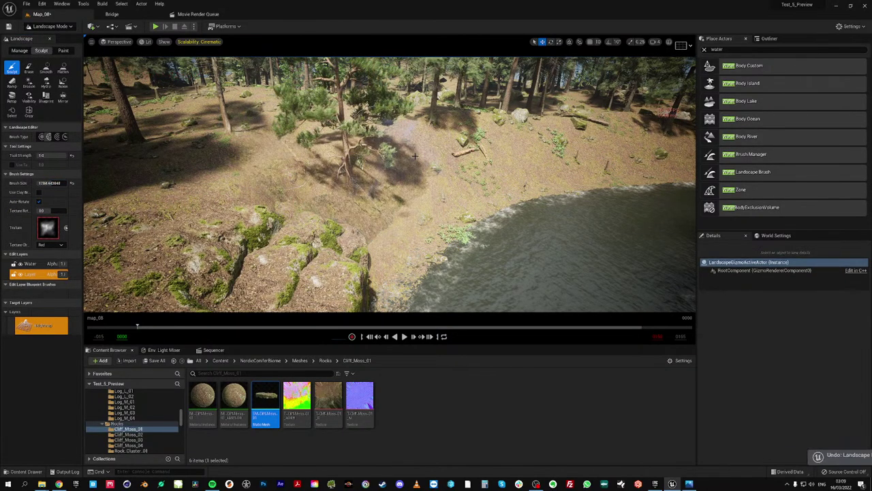
# Lower the forest slope between the mossy rocks and the lake shore using a larger brush and a tool strength of about 0.19
pyautogui.moveTo(55, 182)
pyautogui.mouseDown()
pyautogui.moveTo(45, 156)
pyautogui.moveTo(34, 156)
pyautogui.moveTo(42, 155)
pyautogui.mouseUp()
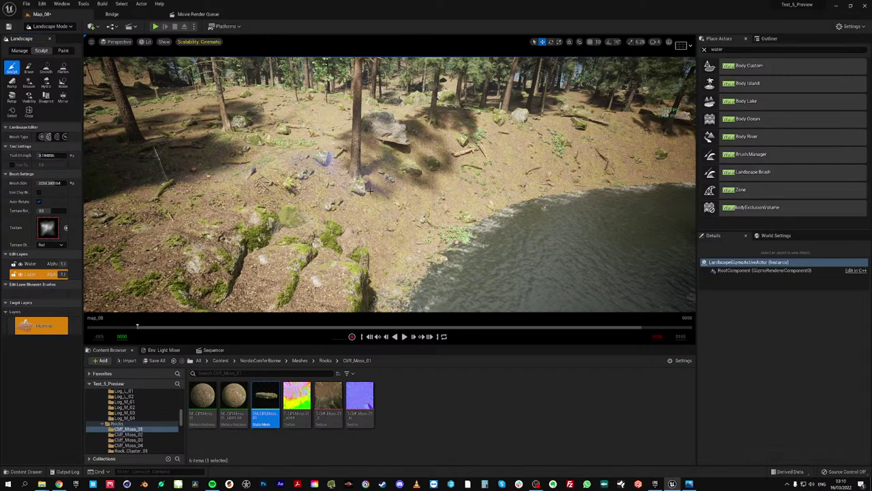
pyautogui.moveTo(354, 184); pyautogui.dragTo(376, 176)
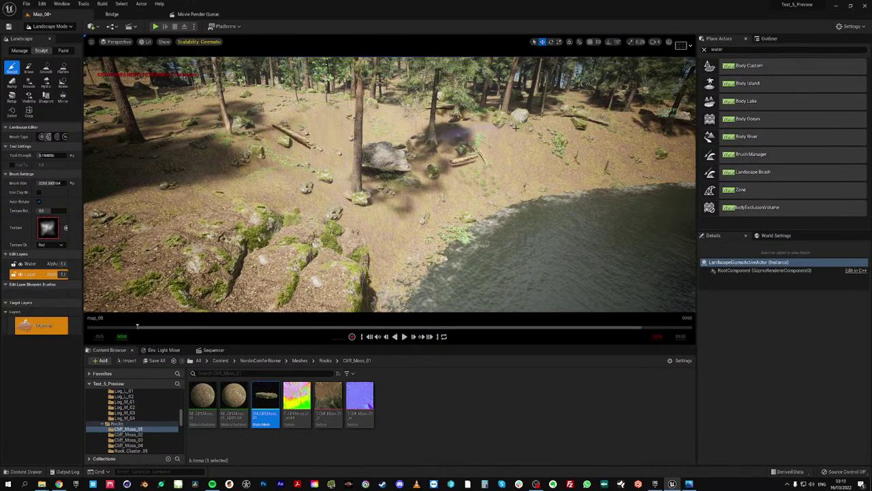
pyautogui.moveTo(516, 128)
pyautogui.mouseDown()
pyautogui.moveTo(382, 184)
pyautogui.moveTo(334, 194)
pyautogui.mouseUp()
pyautogui.press('w')
pyautogui.moveTo(346, 190); pyautogui.dragTo(323, 196, button='right')
pyautogui.press('s')
pyautogui.press('w')
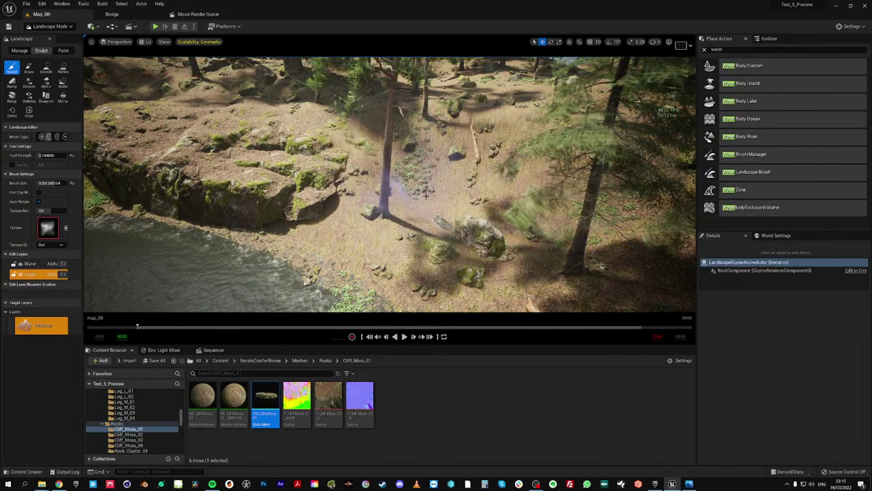
# Reduce the sculpt brush size and reshape the landscape slope between the mossy cliff and the tree, raising and lowering the ground
pyautogui.moveTo(323, 196); pyautogui.dragTo(437, 201, button='right')
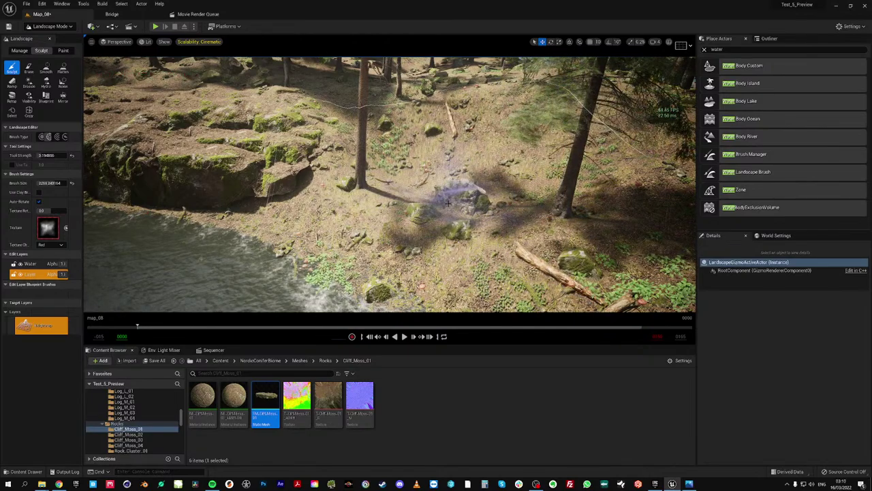
pyautogui.moveTo(453, 157); pyautogui.dragTo(454, 157, button='right')
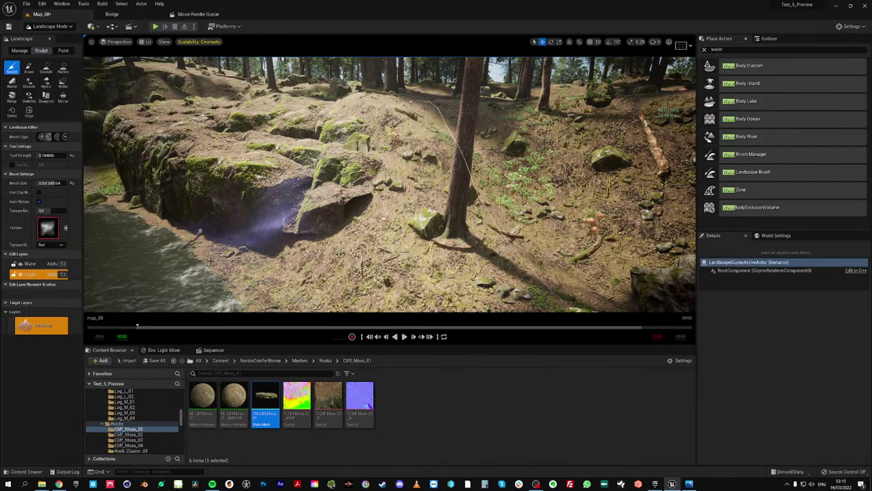
pyautogui.moveTo(57, 182); pyautogui.dragTo(46, 183)
pyautogui.moveTo(360, 223); pyautogui.dragTo(328, 213)
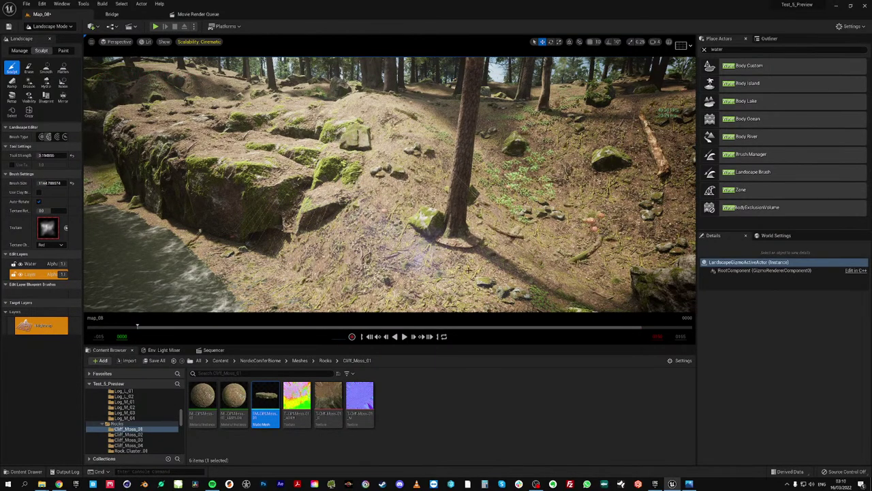
pyautogui.moveTo(472, 248)
pyautogui.mouseDown()
pyautogui.moveTo(468, 240)
pyautogui.moveTo(539, 231)
pyautogui.mouseUp()
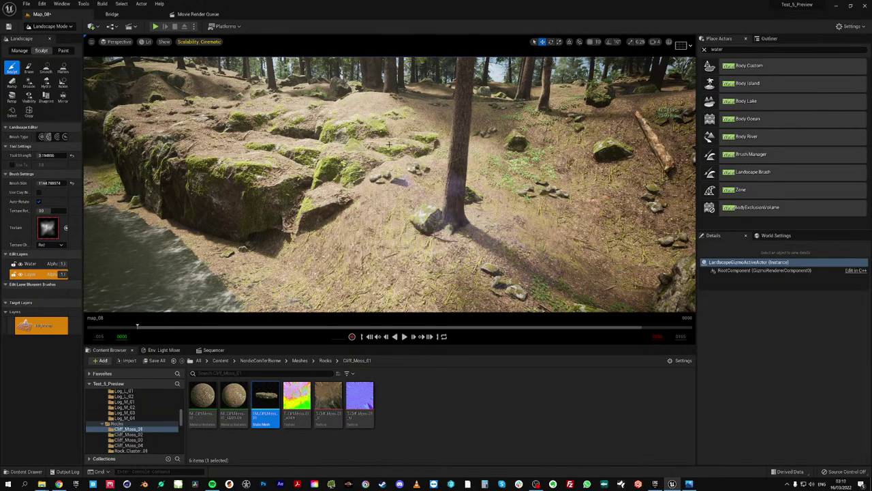
pyautogui.keyDown('shift'); pyautogui.moveTo(417, 206); pyautogui.dragTo(465, 235); pyautogui.keyUp('shift')
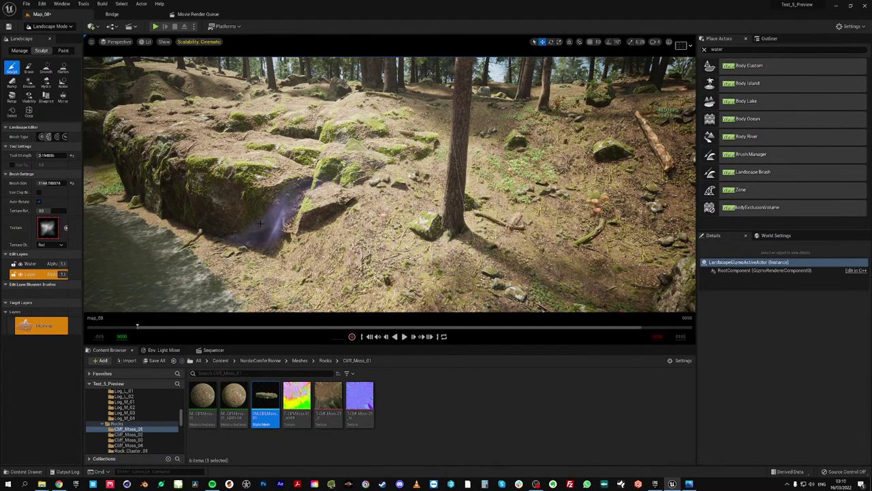
# Switch to Select mode, duplicate the large waterside cliff, and place the copy near the tree, rotated about -46° around Z
pyautogui.click(47, 26)
pyautogui.click(51, 34)
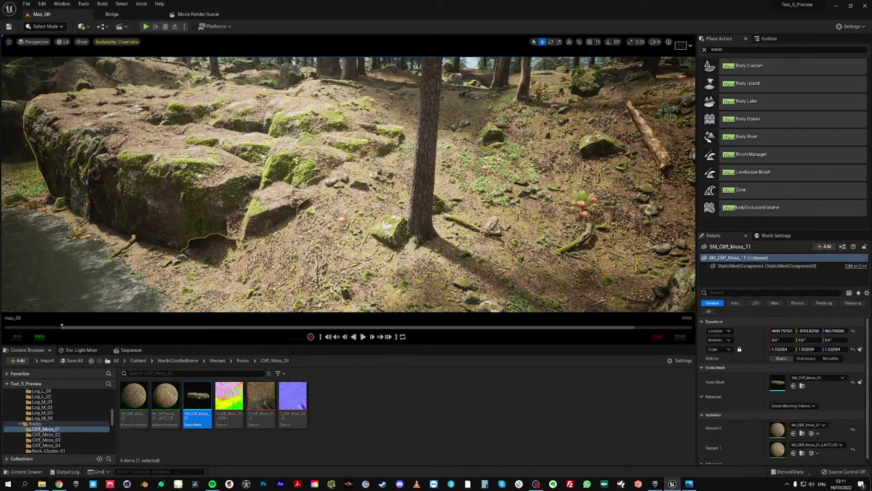
pyautogui.click(71, 197)
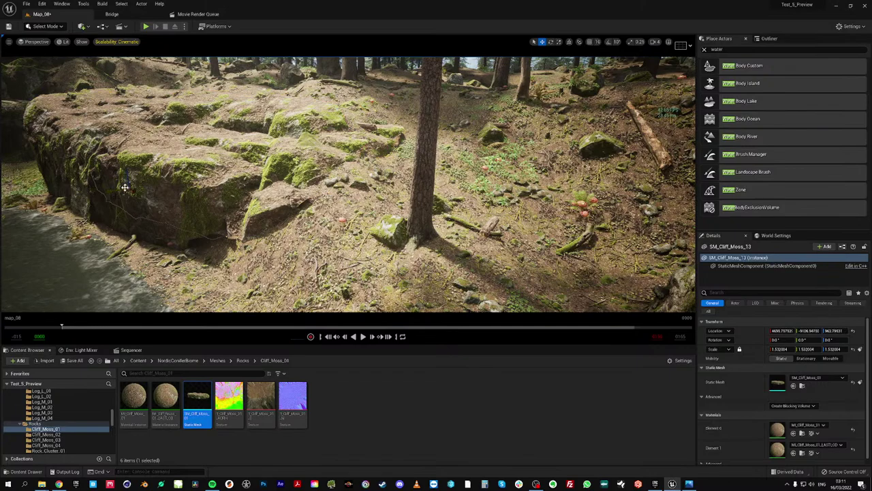
pyautogui.moveTo(125, 183); pyautogui.dragTo(116, 215, button='right')
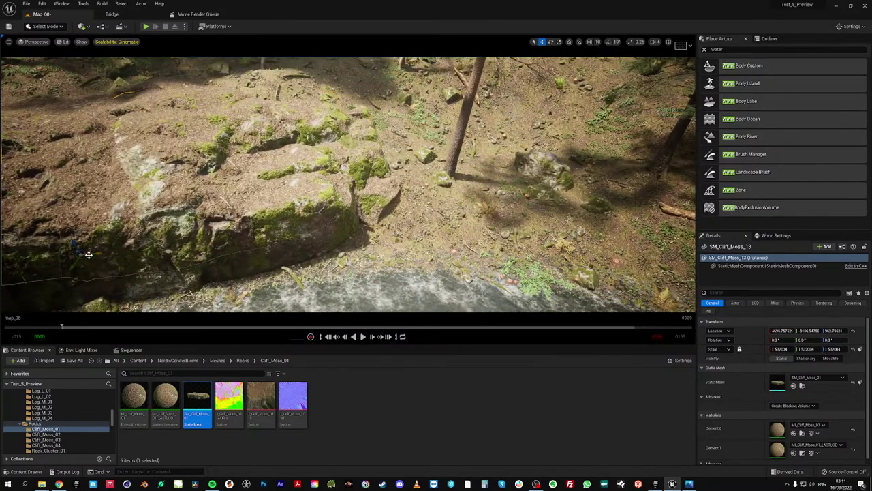
pyautogui.moveTo(85, 257); pyautogui.dragTo(424, 162)
pyautogui.press('e')
pyautogui.press('r')
pyautogui.press('w')
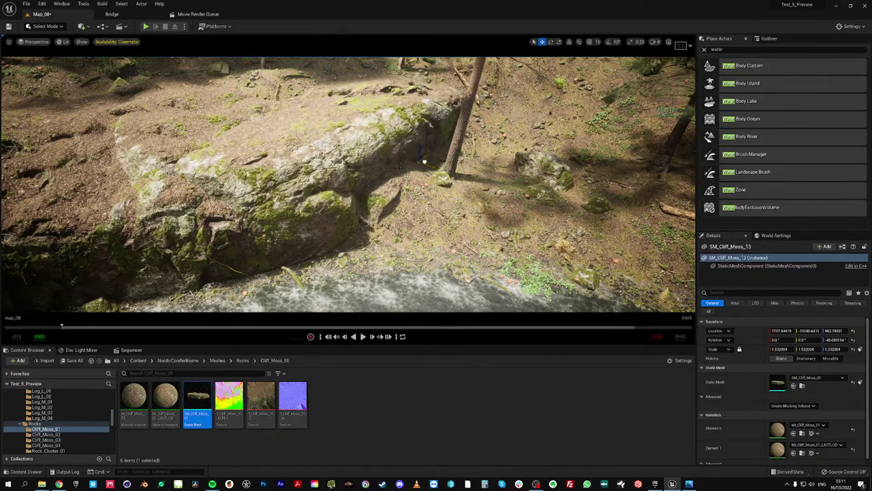
# Rotate the duplicated cliff to about -59° around Z and sink it into the slope around the tree
pyautogui.press('e')
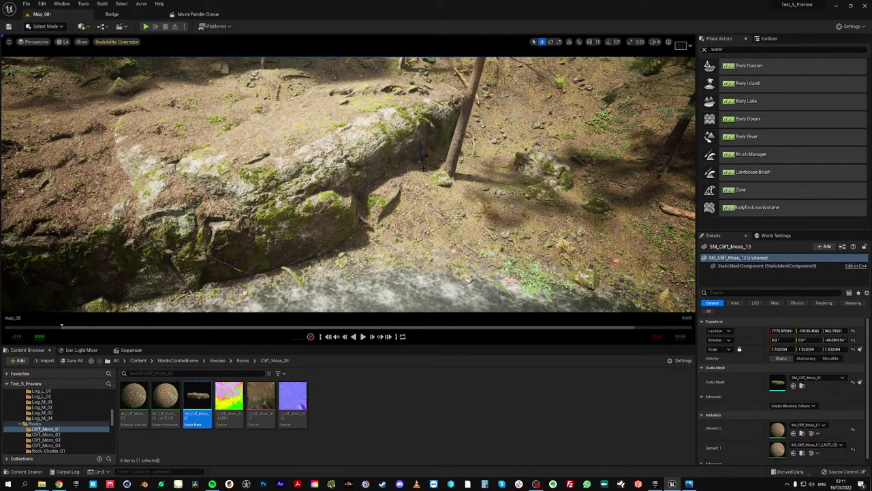
pyautogui.press('e')
pyautogui.moveTo(429, 173); pyautogui.dragTo(442, 146)
pyautogui.moveTo(436, 146)
pyautogui.mouseDown(button='right')
pyautogui.moveTo(368, 150)
pyautogui.moveTo(421, 146)
pyautogui.mouseUp(button='right')
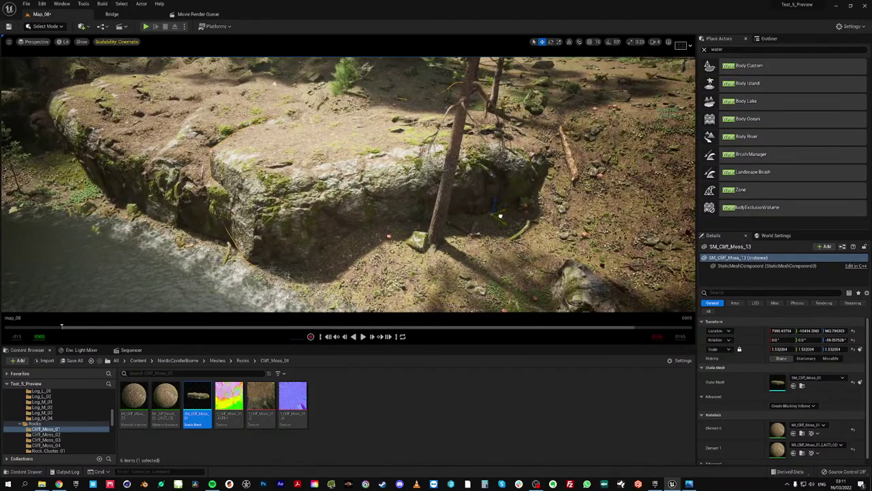
pyautogui.moveTo(500, 216); pyautogui.dragTo(546, 231)
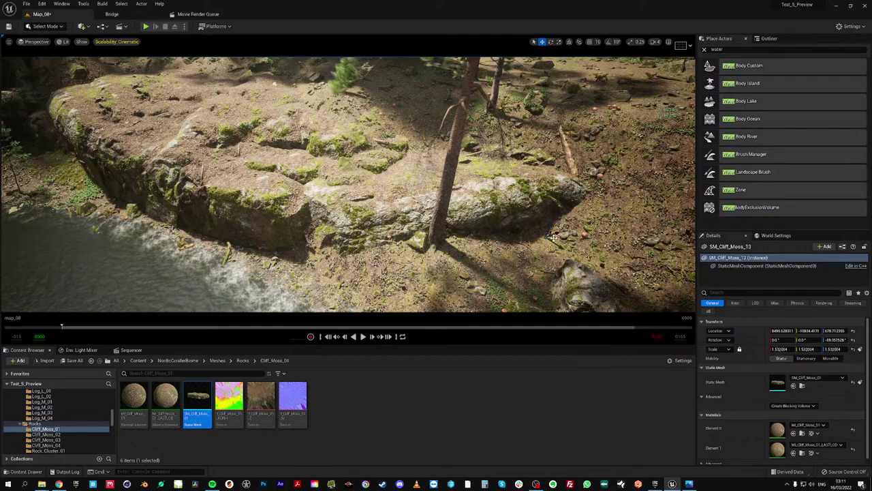
pyautogui.moveTo(548, 233); pyautogui.dragTo(531, 244)
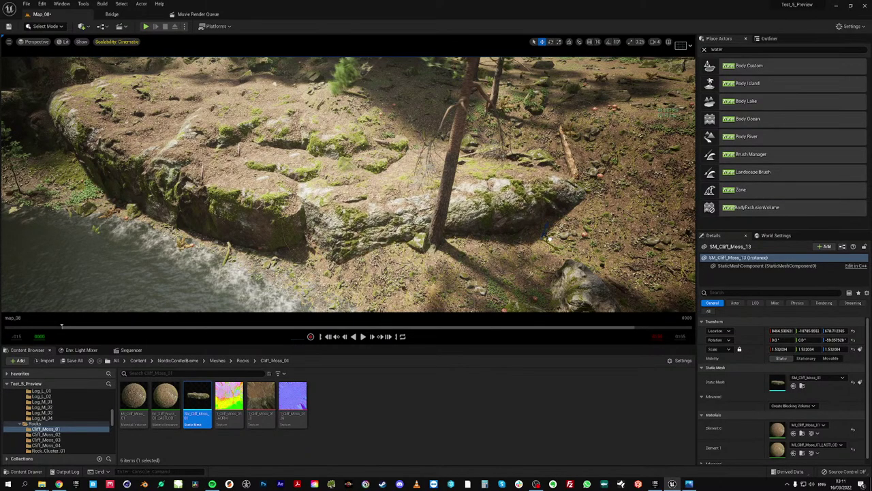
# Shift the duplicated cliff toward the water and lower it to about 410 on Z so only its top protrudes
pyautogui.moveTo(550, 238); pyautogui.dragTo(550, 196, button='right')
pyautogui.moveTo(602, 271); pyautogui.dragTo(576, 267, button='right')
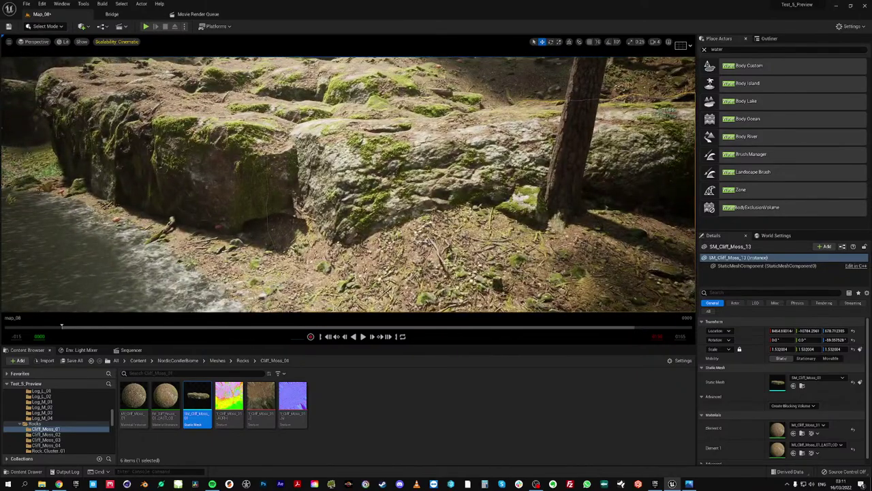
pyautogui.moveTo(373, 190); pyautogui.dragTo(301, 190)
pyautogui.press('g')
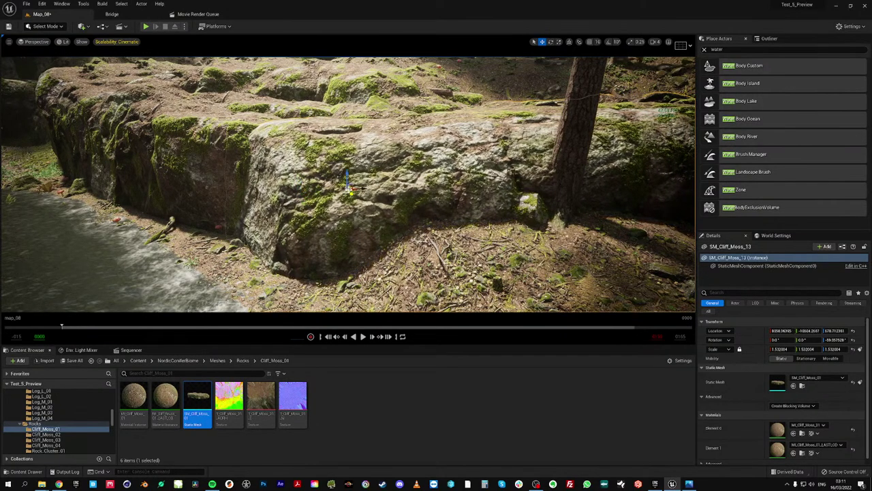
pyautogui.moveTo(346, 175); pyautogui.dragTo(342, 231)
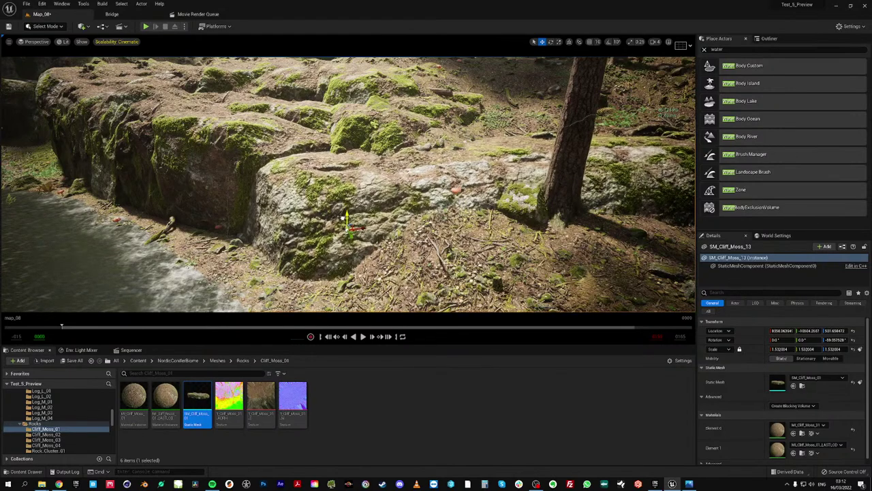
pyautogui.moveTo(345, 222); pyautogui.dragTo(346, 249)
pyautogui.press('w')
pyautogui.moveTo(384, 226); pyautogui.dragTo(389, 266, button='right')
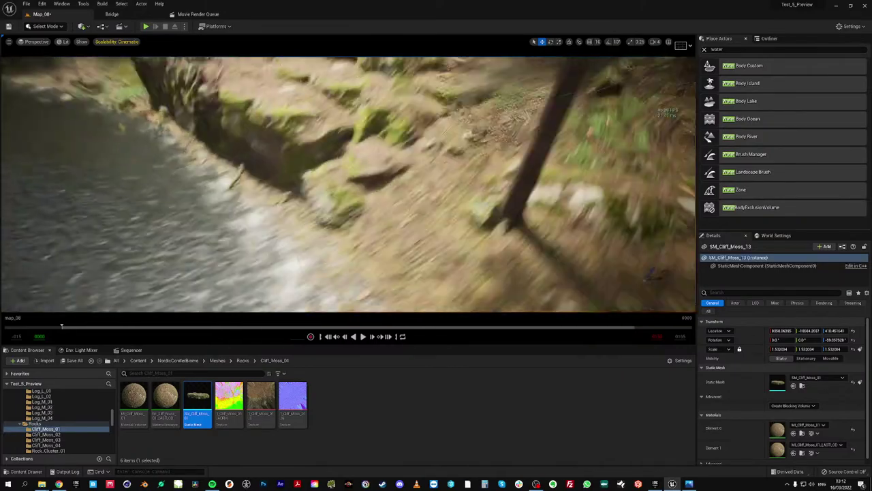
pyautogui.moveTo(349, 181); pyautogui.dragTo(353, 167, button='right')
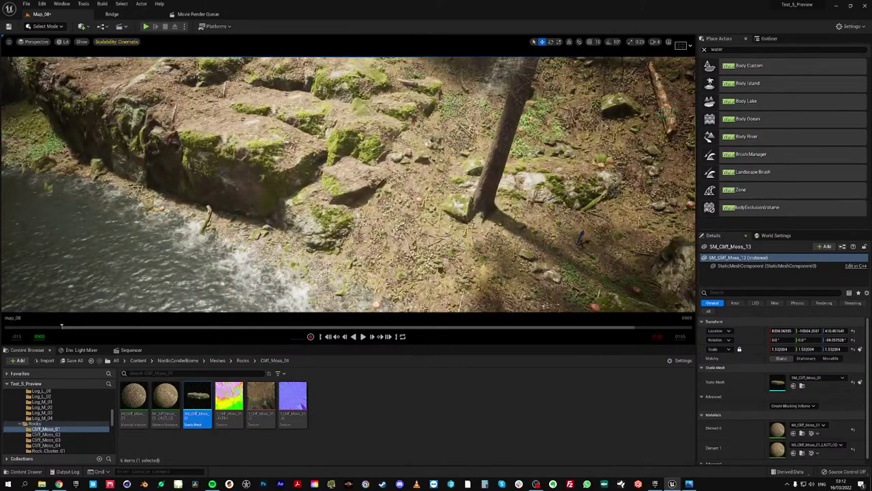
# Lower the original waterside cliff to about 841 on Z and nudge the upper cliff to about -9082 on Y
pyautogui.click(349, 181)
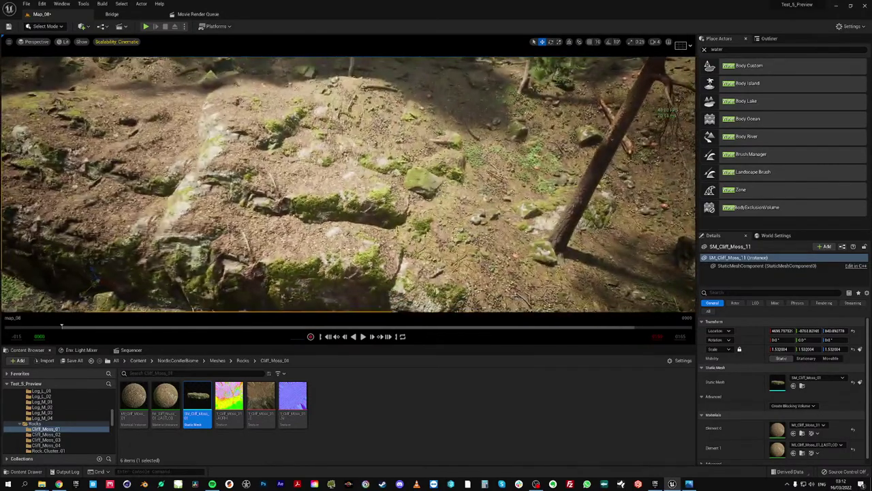
pyautogui.click(235, 146)
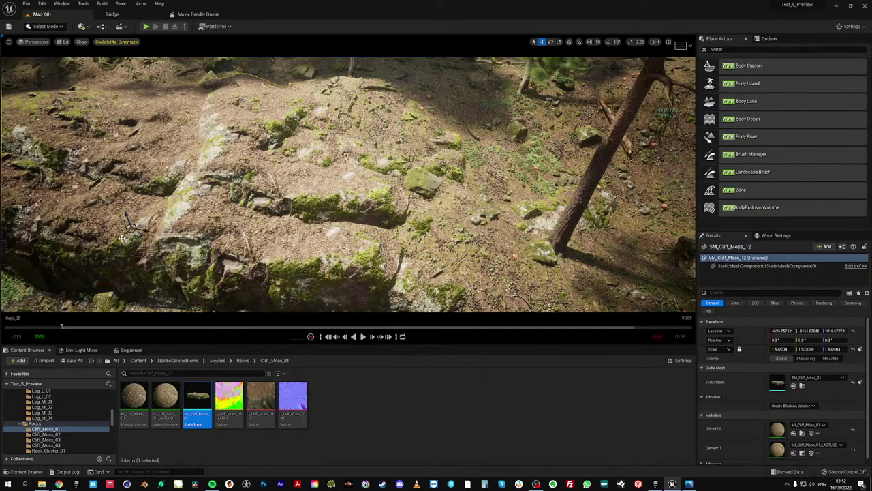
pyautogui.moveTo(122, 237); pyautogui.dragTo(102, 241)
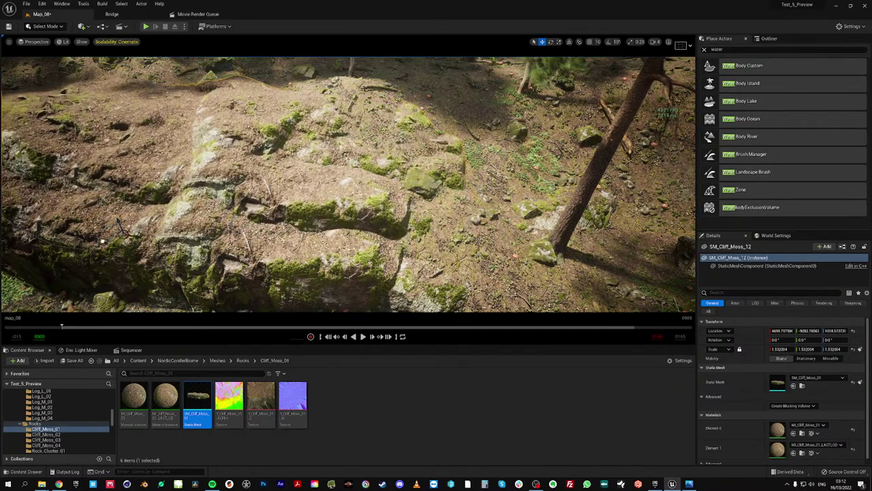
# Unlock the upper cliff's uniform scaling, set its X scale to -2, and slide it back to about 3640 on X
pyautogui.click(740, 349)
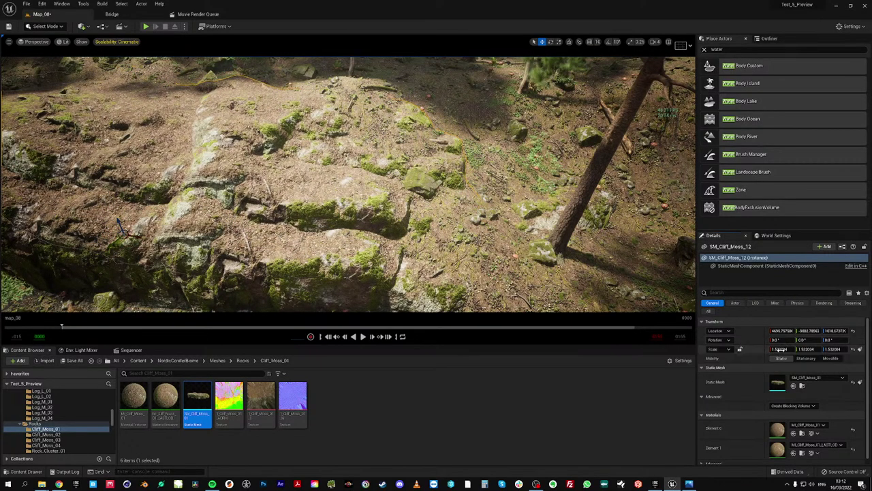
pyautogui.write('-')
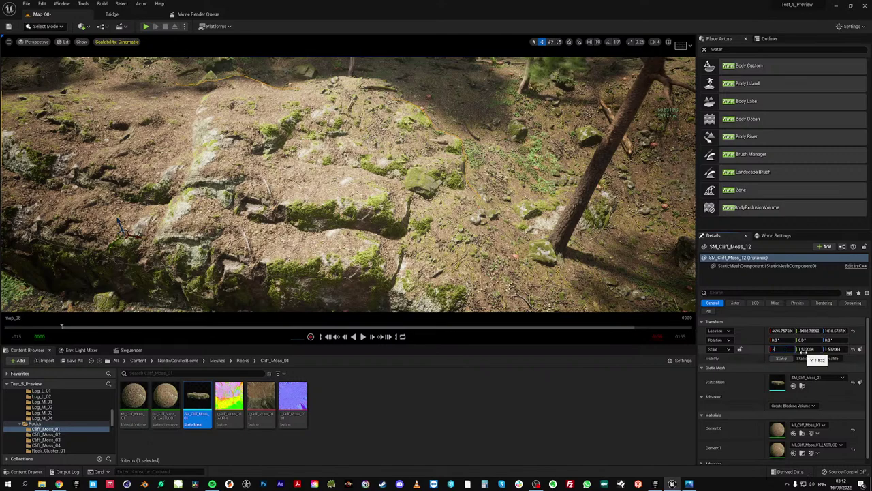
pyautogui.write('2')
pyautogui.press('Return')
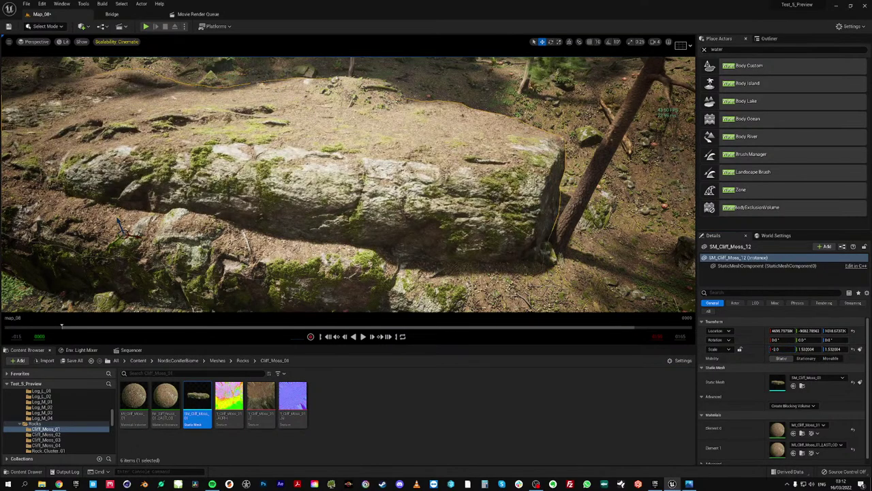
pyautogui.moveTo(385, 186); pyautogui.dragTo(199, 158)
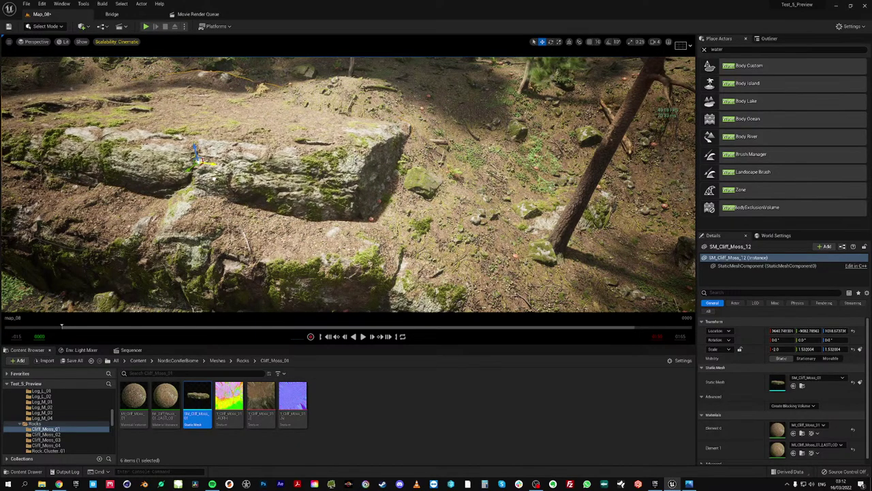
pyautogui.moveTo(199, 158); pyautogui.dragTo(255, 156, button='right')
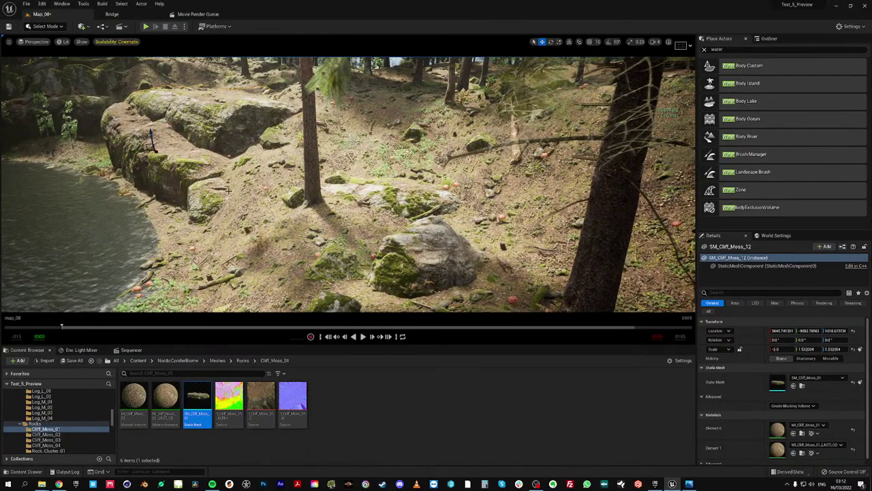
# Playtest the level by running the character along the shore to inspect the rearranged cliffs, and end the session
pyautogui.click(145, 26)
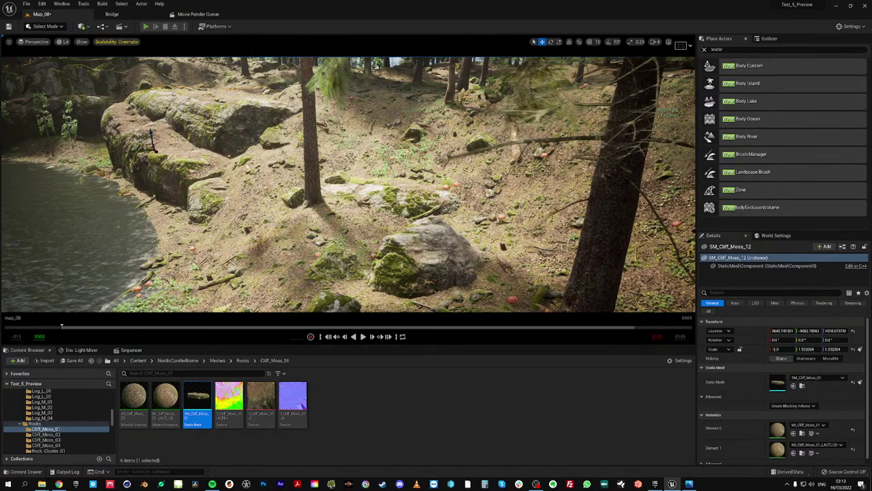
pyautogui.press('w')
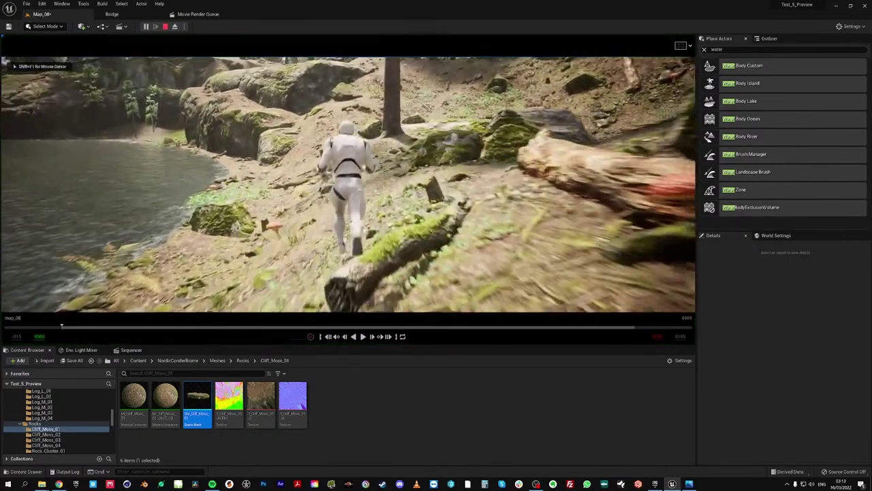
pyautogui.press('w')
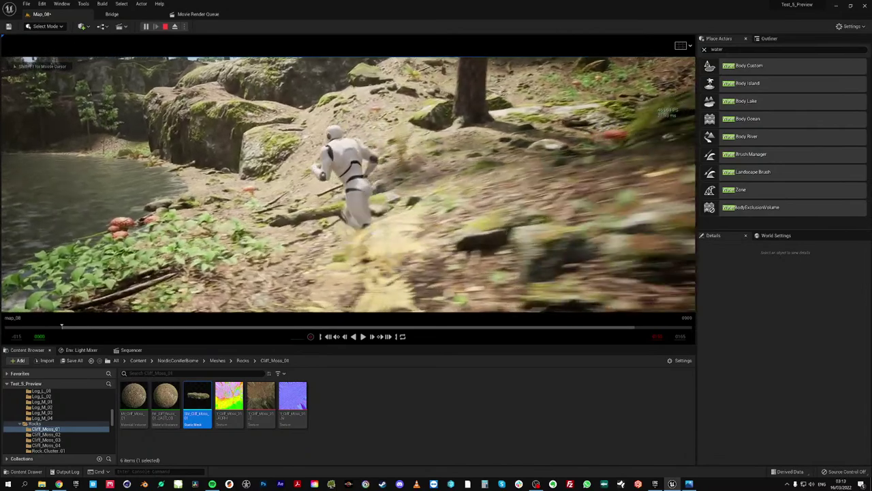
pyautogui.press('w')
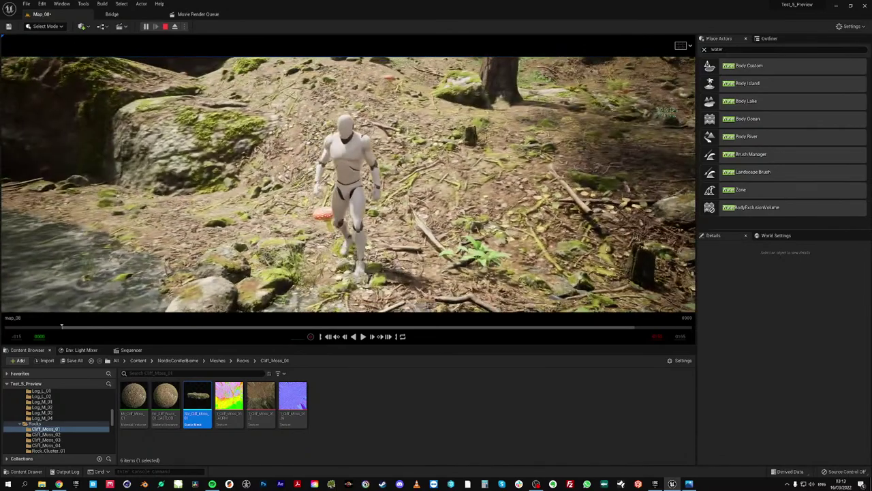
pyautogui.press('Escape')
# Paint the Moss landscape layer over the bare slope beside the shoreline cliff, using a brush size of about 360
pyautogui.click(45, 26)
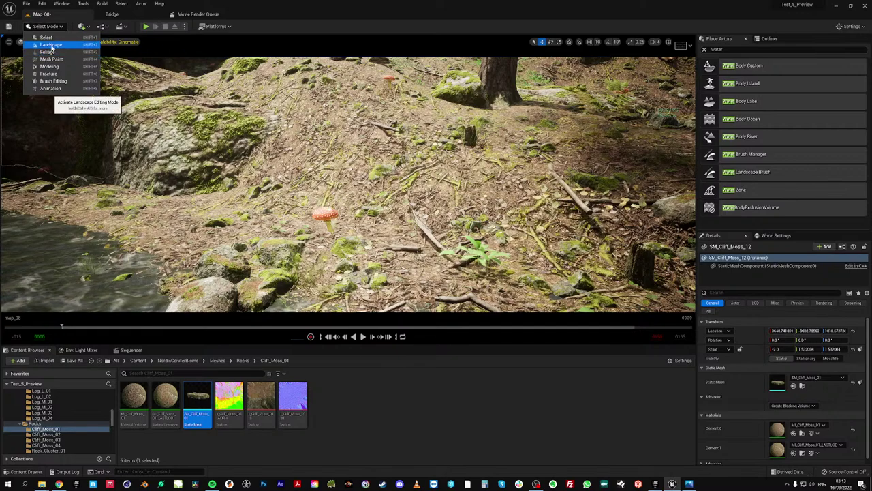
pyautogui.click(51, 46)
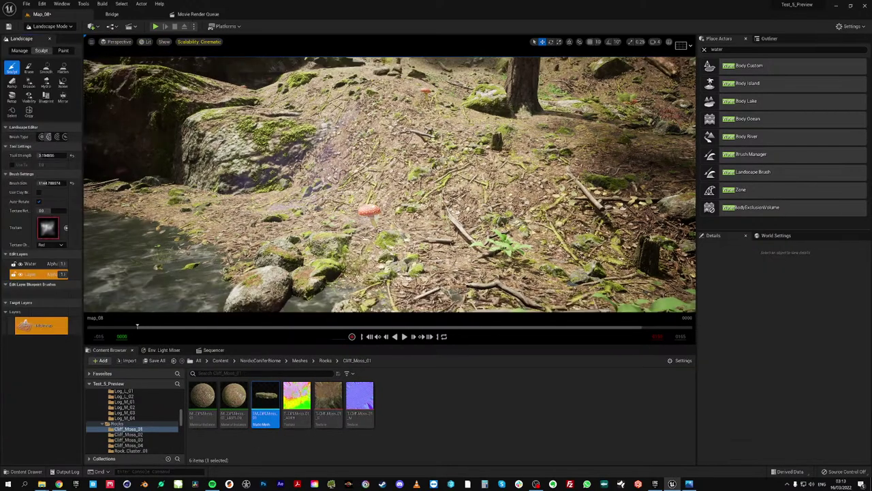
pyautogui.click(64, 51)
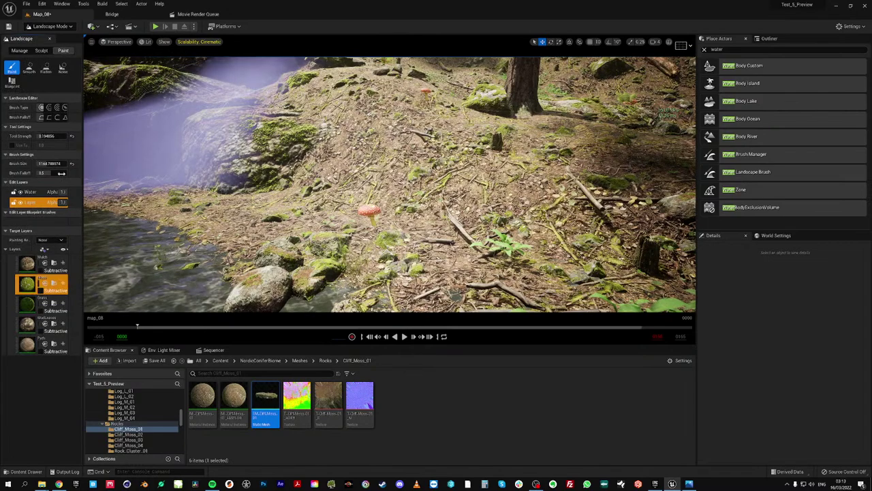
pyautogui.click(52, 283)
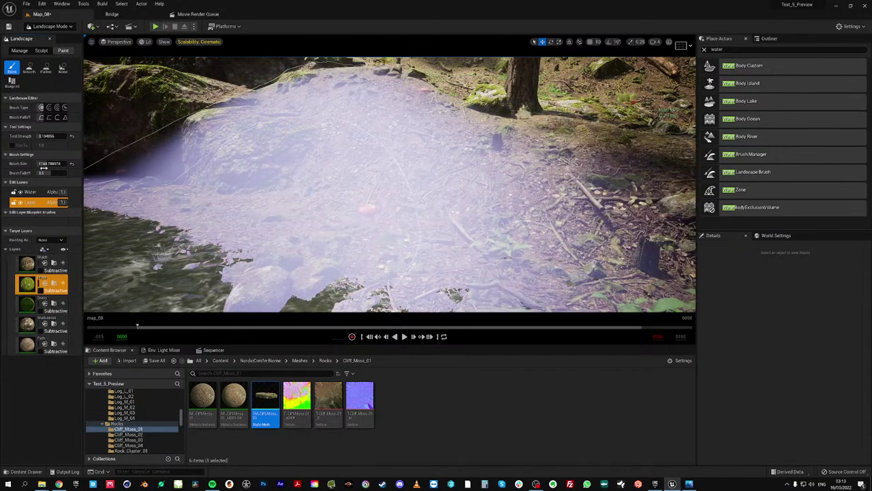
pyautogui.moveTo(45, 164); pyautogui.dragTo(30, 164)
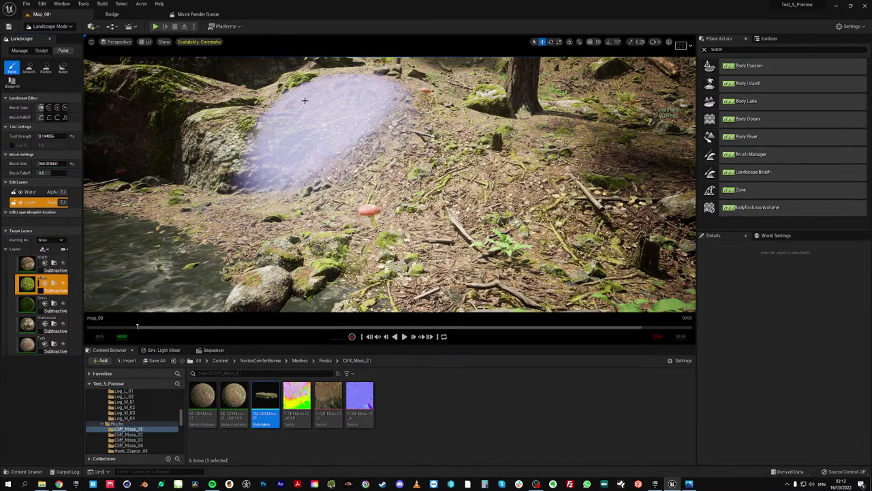
pyautogui.moveTo(298, 129)
pyautogui.mouseDown()
pyautogui.moveTo(350, 156)
pyautogui.moveTo(344, 121)
pyautogui.moveTo(302, 107)
pyautogui.moveTo(551, 77)
pyautogui.moveTo(277, 77)
pyautogui.moveTo(317, 78)
pyautogui.moveTo(322, 53)
pyautogui.mouseUp()
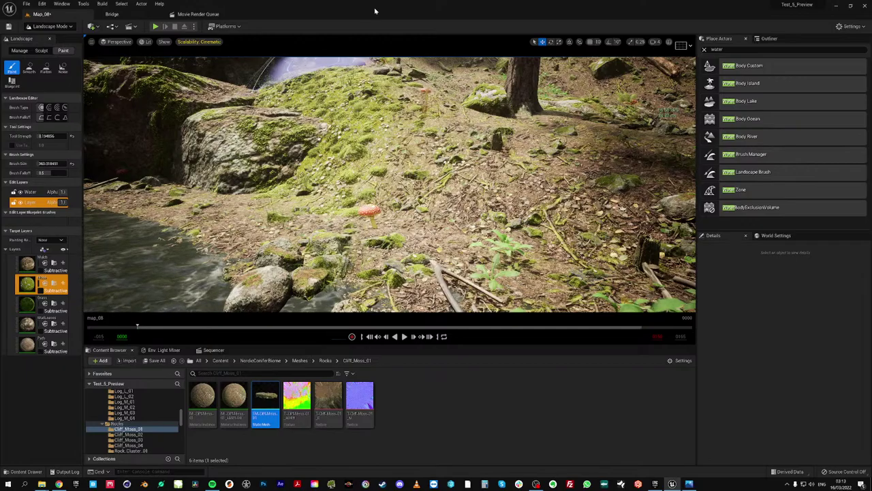
# Return to Select mode and open the Rock_Staircase_01 folder among the rock meshes of NordicConiferBiome
pyautogui.moveTo(379, 122)
pyautogui.mouseDown(button='right')
pyautogui.moveTo(376, 130)
pyautogui.moveTo(430, 95)
pyautogui.moveTo(262, 126)
pyautogui.mouseUp(button='right')
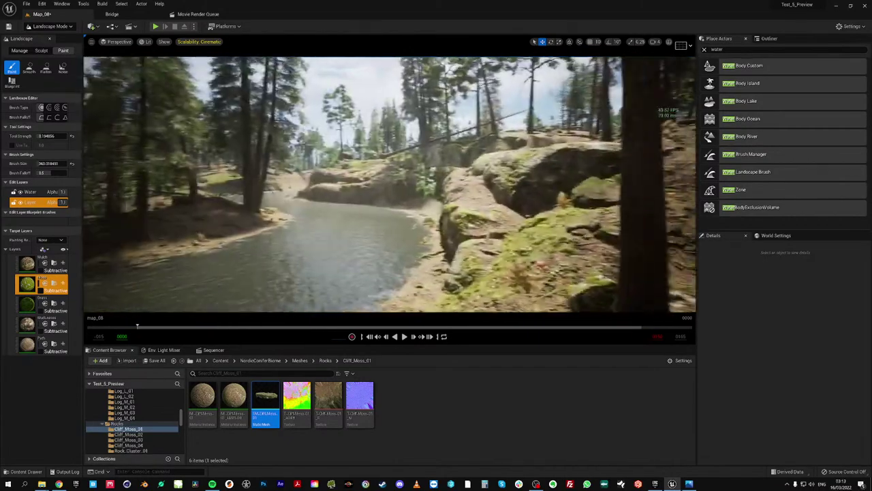
pyautogui.press('w')
pyautogui.moveTo(390, 184); pyautogui.dragTo(395, 208, button='right')
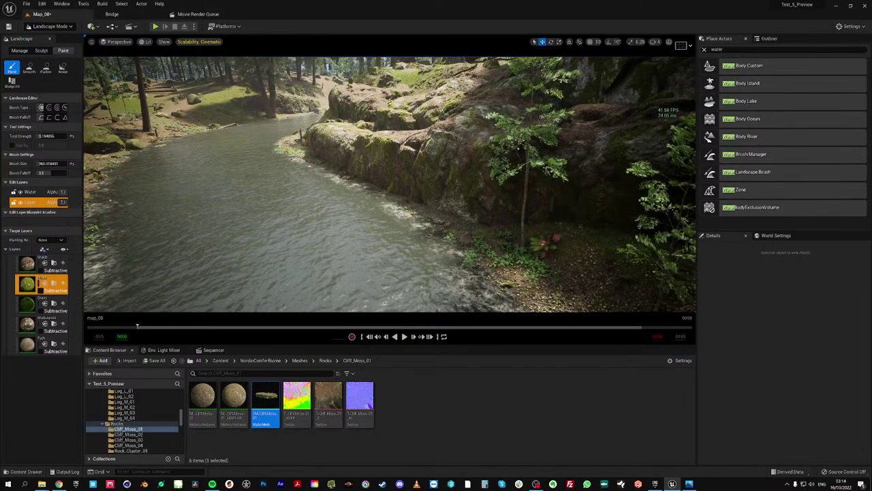
pyautogui.click(50, 26)
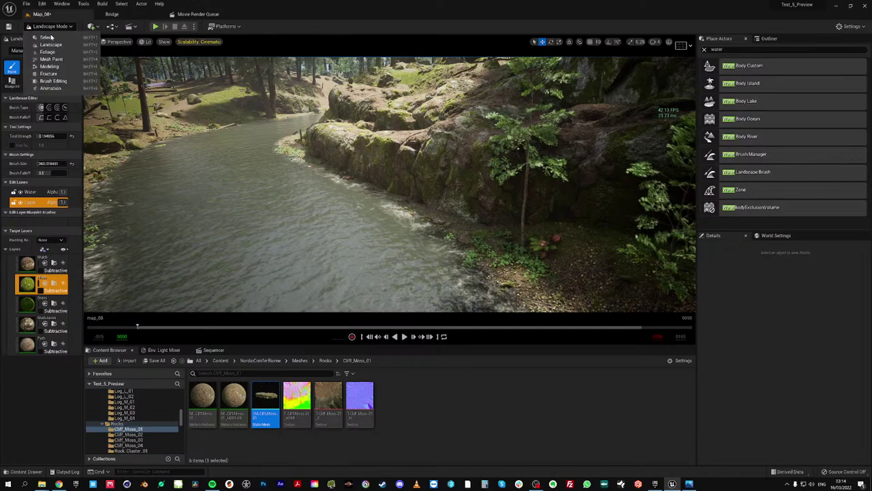
pyautogui.click(52, 40)
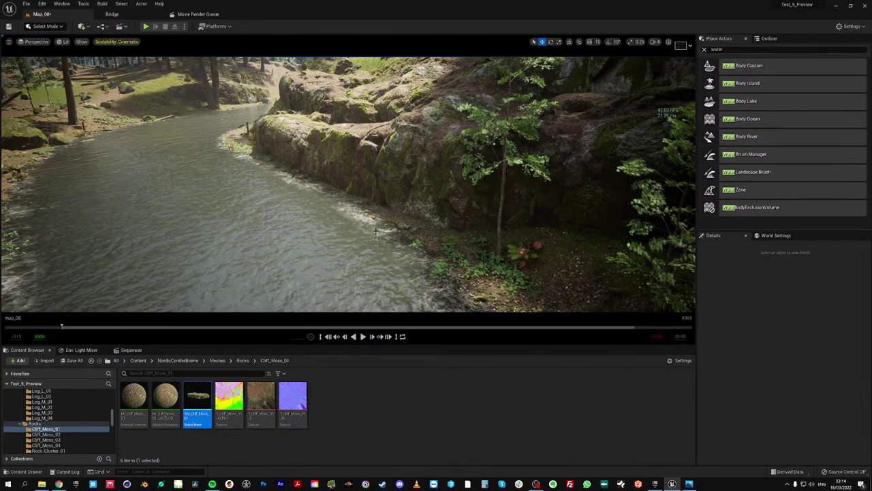
pyautogui.click(137, 359)
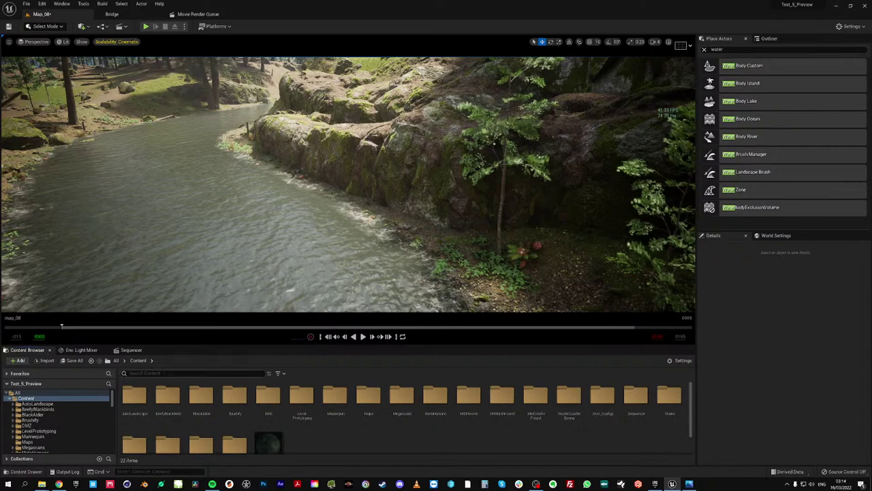
pyautogui.doubleClick(569, 398)
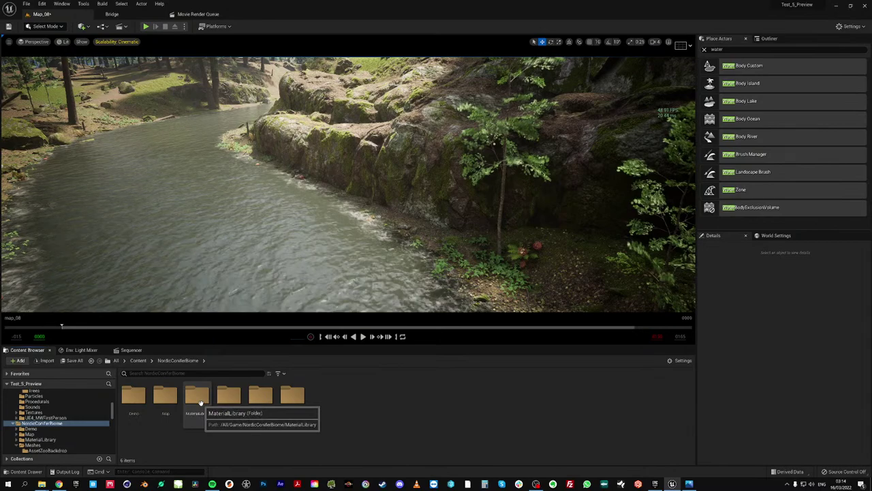
pyautogui.click(227, 400)
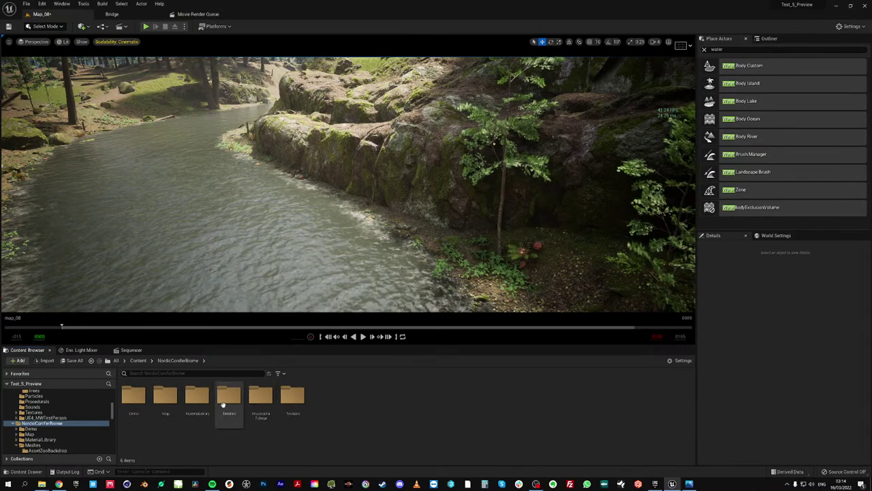
pyautogui.doubleClick(230, 401)
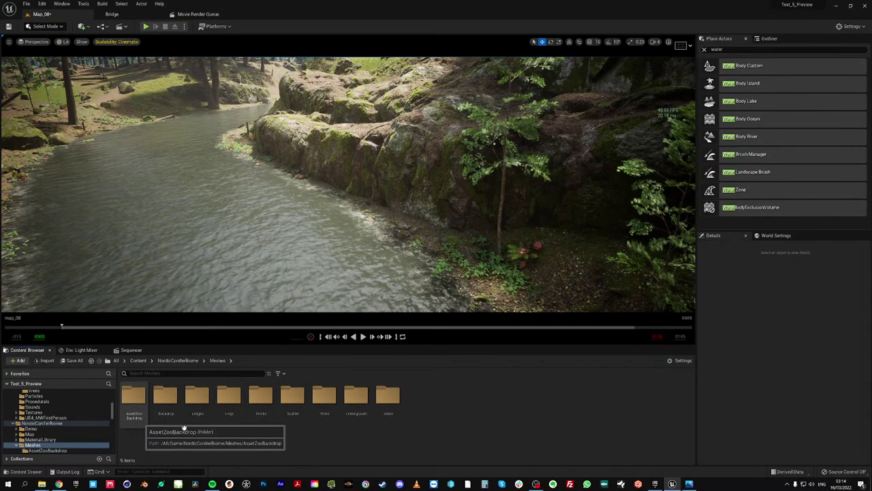
pyautogui.doubleClick(263, 396)
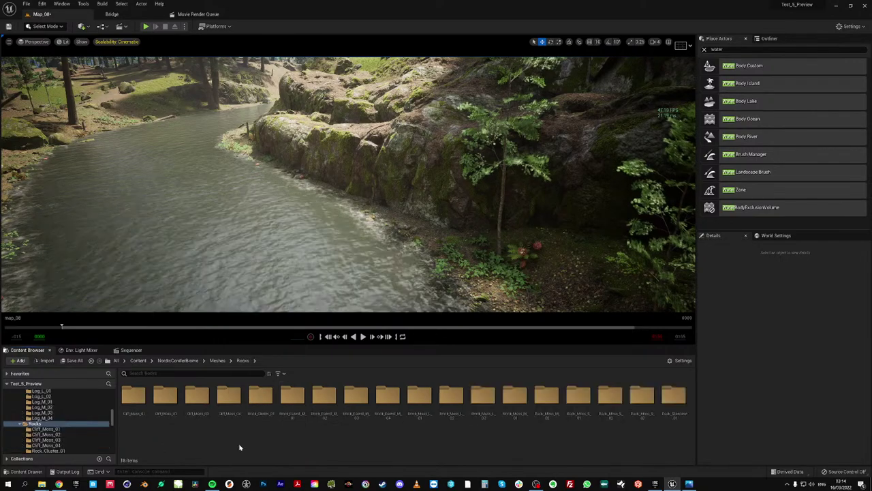
pyautogui.doubleClick(673, 396)
# Place the SM_Rock_Staircase_01 mesh at the water's edge below the cliffs and shift it along Y toward the bank
pyautogui.click(197, 401)
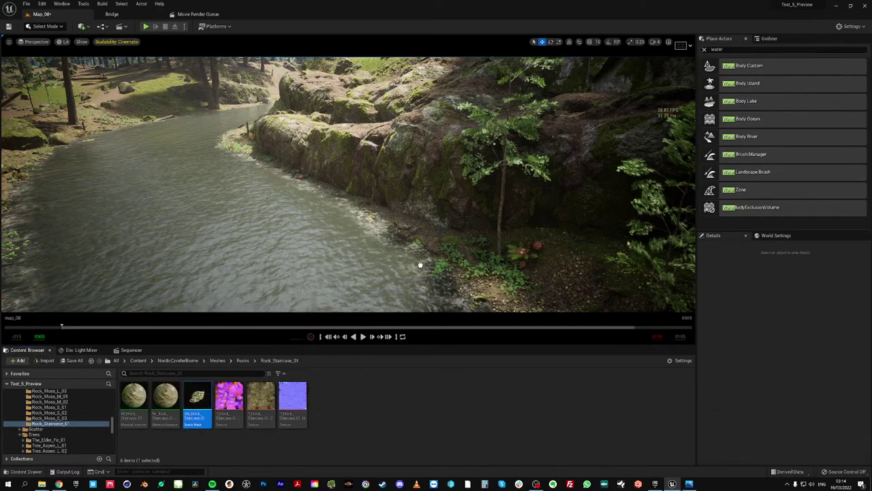
pyautogui.moveTo(420, 264); pyautogui.dragTo(420, 252)
pyautogui.moveTo(419, 252); pyautogui.dragTo(471, 252, button='right')
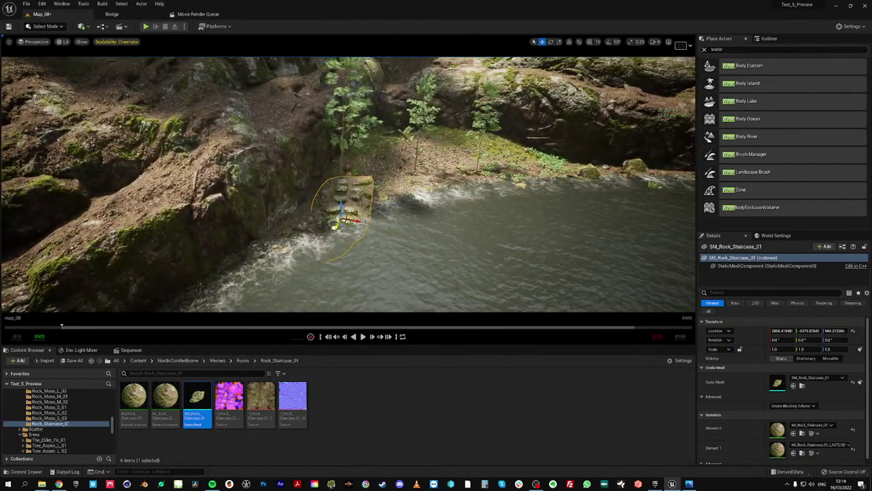
pyautogui.moveTo(337, 225); pyautogui.dragTo(354, 189)
pyautogui.moveTo(368, 197); pyautogui.dragTo(395, 173, button='right')
pyautogui.moveTo(333, 197); pyautogui.dragTo(330, 199, button='right')
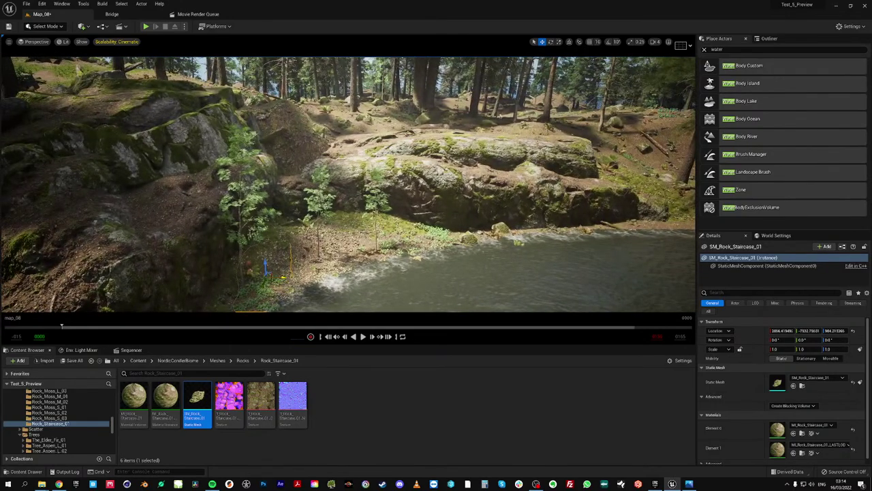
# Move the rock staircase to the foot of the mossy slope beside the cliff, at about 7397 on X and 1102 on Z
pyautogui.moveTo(267, 270); pyautogui.dragTo(631, 274)
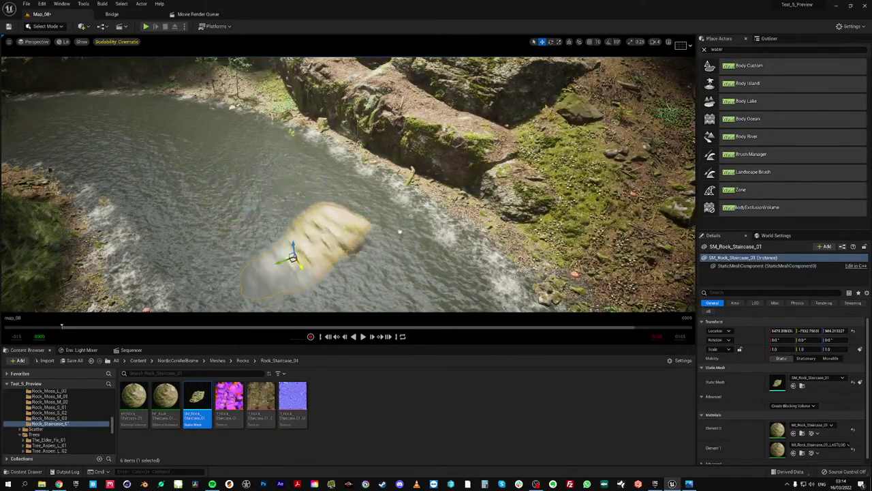
pyautogui.moveTo(400, 232); pyautogui.dragTo(457, 258)
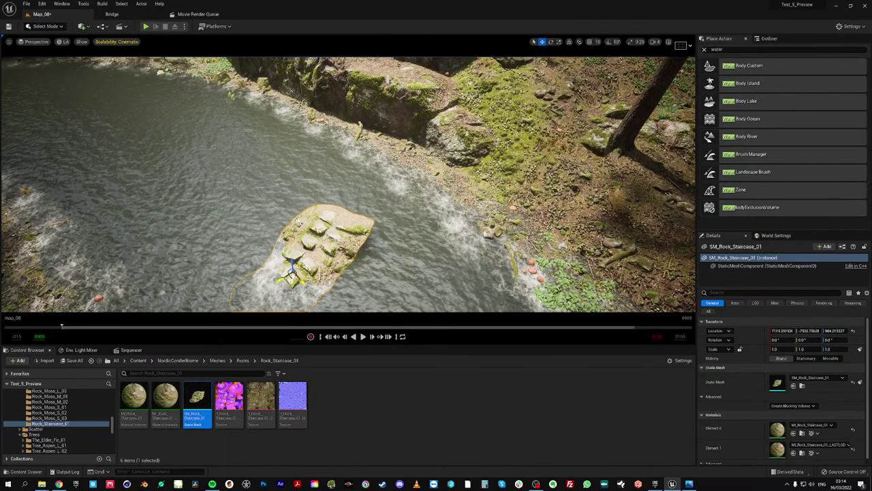
pyautogui.moveTo(293, 274); pyautogui.dragTo(502, 130)
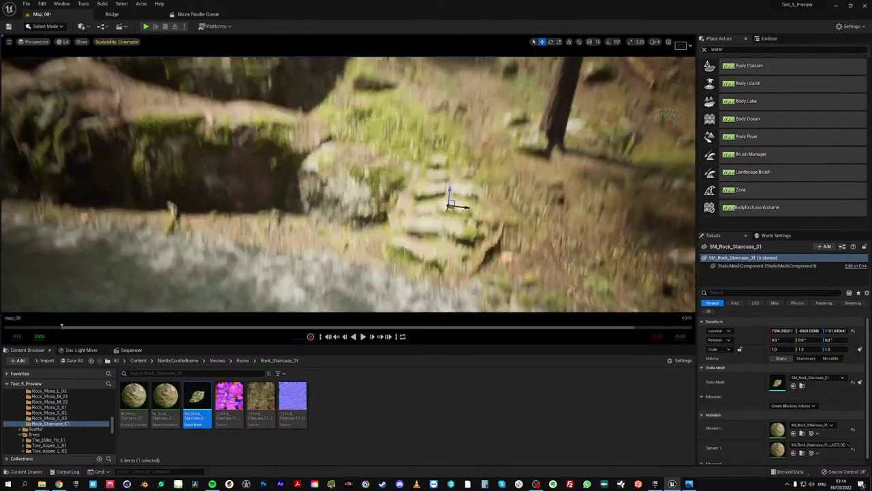
pyautogui.moveTo(436, 205); pyautogui.dragTo(432, 239, button='right')
pyautogui.moveTo(348, 191); pyautogui.dragTo(351, 191, button='right')
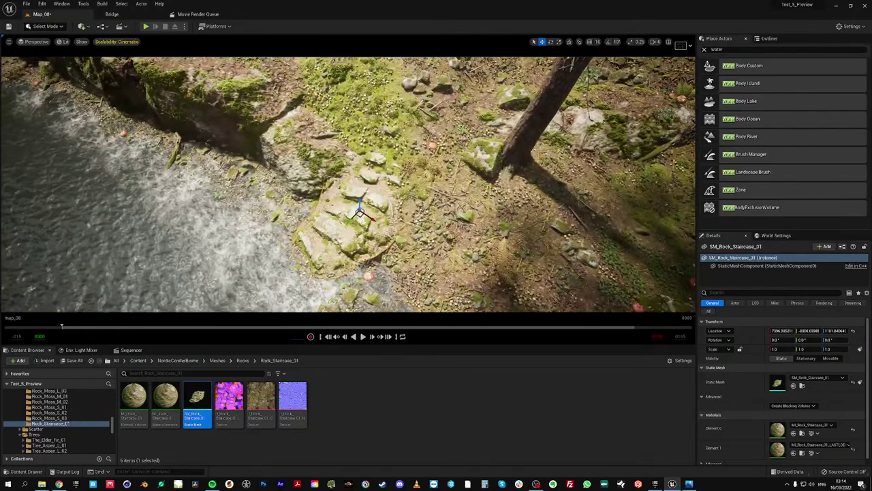
# Reduce the camera speed to 2 and sink the staircase into the slope to about 1092 on Z
pyautogui.click(655, 42)
pyautogui.click(663, 58)
pyautogui.moveTo(436, 191); pyautogui.dragTo(423, 146, button='right')
pyautogui.moveTo(348, 190); pyautogui.dragTo(469, 144, button='right')
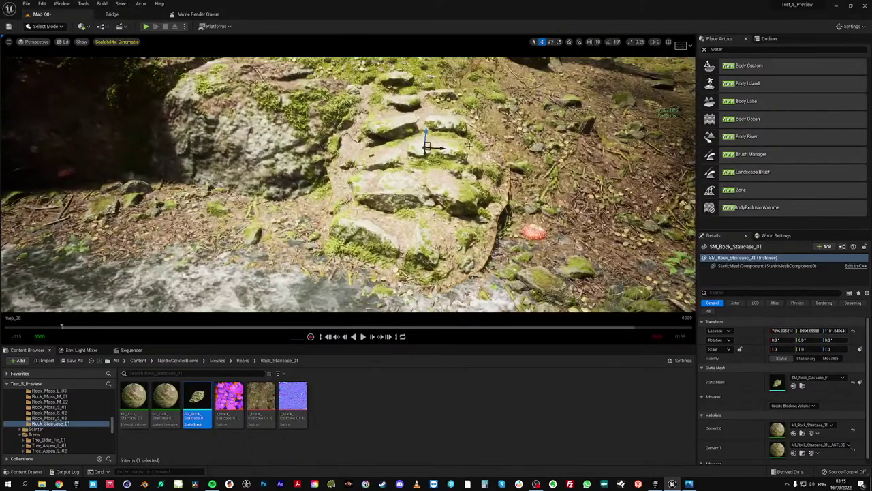
pyautogui.moveTo(424, 152); pyautogui.dragTo(424, 134)
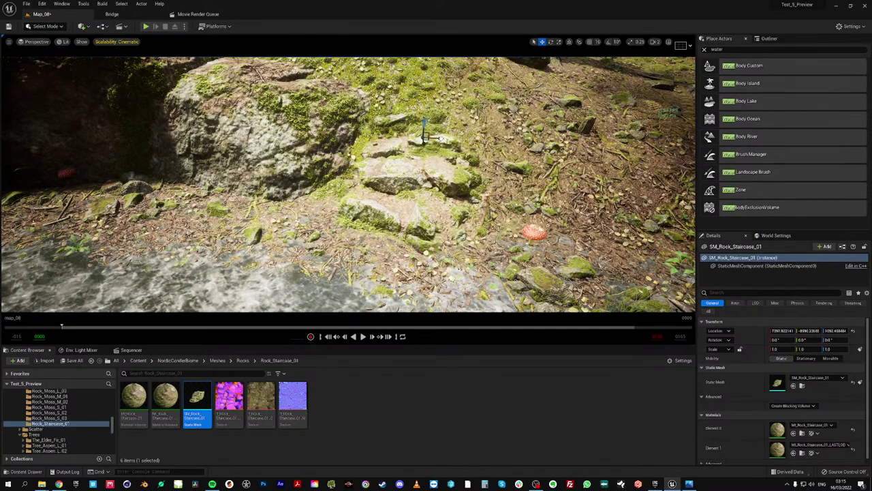
# Tilt the staircase to about -3.96° on Y and slide it sideways to about 7430 on X
pyautogui.press('e')
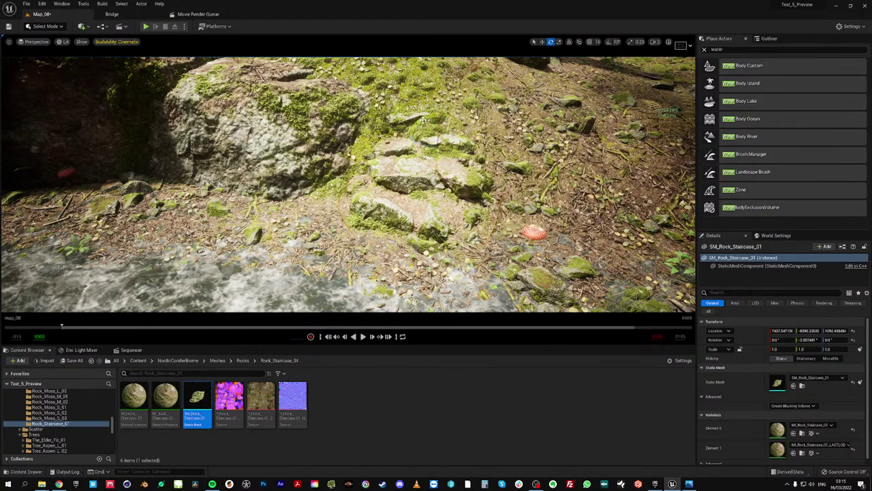
pyautogui.press('r')
pyautogui.press('w')
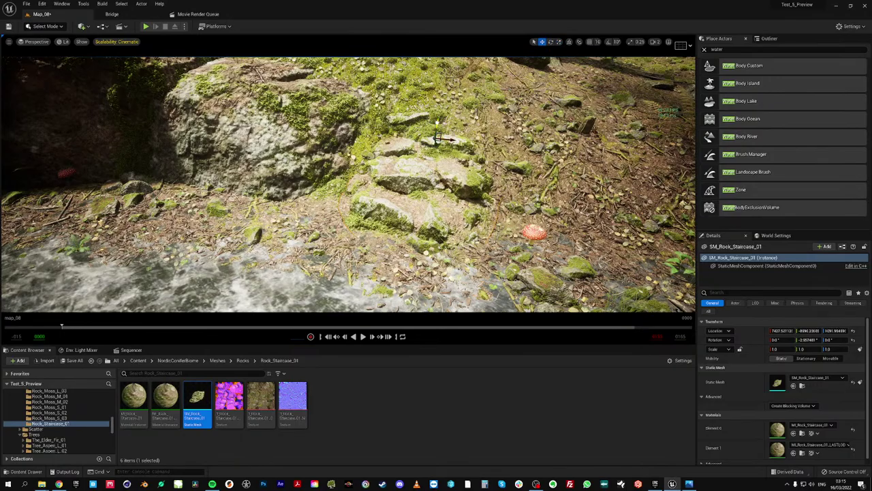
pyautogui.moveTo(437, 127); pyautogui.dragTo(437, 125)
pyautogui.moveTo(437, 125)
pyautogui.mouseDown(button='right')
pyautogui.moveTo(453, 89)
pyautogui.moveTo(454, 125)
pyautogui.mouseUp(button='right')
# Duplicate the staircase, raise the copy to about 1179 on Z, and move it uphill to about -9272 on Y
pyautogui.keyDown('alt'); pyautogui.moveTo(405, 166); pyautogui.dragTo(412, 127); pyautogui.keyUp('alt')
pyautogui.moveTo(412, 128)
pyautogui.mouseDown(button='right')
pyautogui.moveTo(412, 99)
pyautogui.moveTo(414, 112)
pyautogui.mouseUp(button='right')
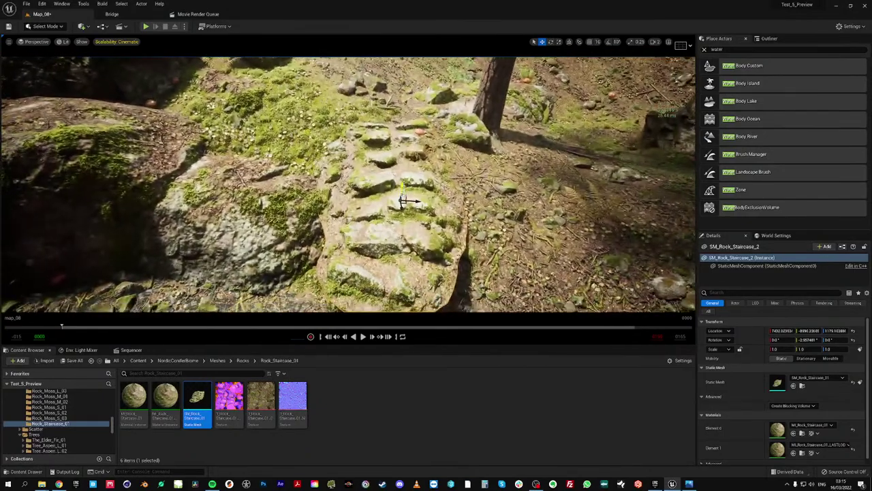
pyautogui.moveTo(403, 202); pyautogui.dragTo(393, 152)
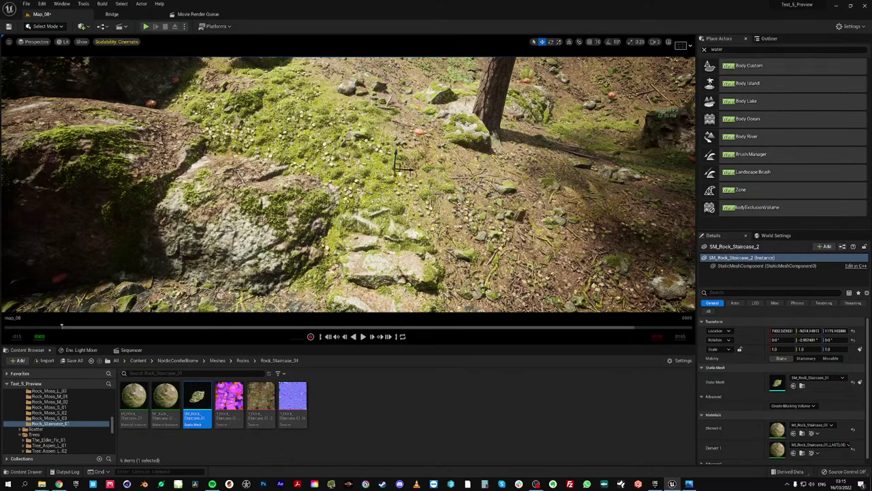
# Rotate the duplicated staircase to about 6.95° on X and raise it to about 1253 on Z to follow the slope
pyautogui.press('e')
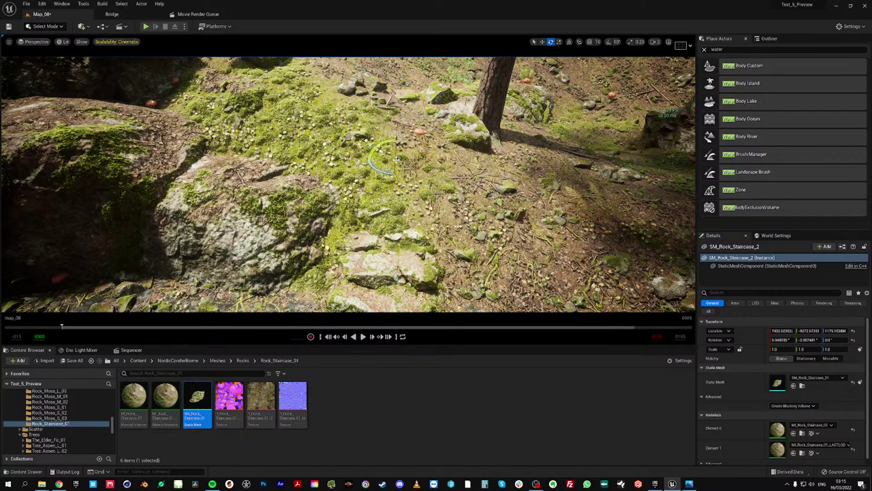
pyautogui.press('w')
pyautogui.moveTo(395, 149); pyautogui.dragTo(398, 130)
pyautogui.moveTo(398, 130)
pyautogui.mouseDown(button='right')
pyautogui.moveTo(398, 194)
pyautogui.moveTo(400, 129)
pyautogui.moveTo(402, 138)
pyautogui.mouseUp(button='right')
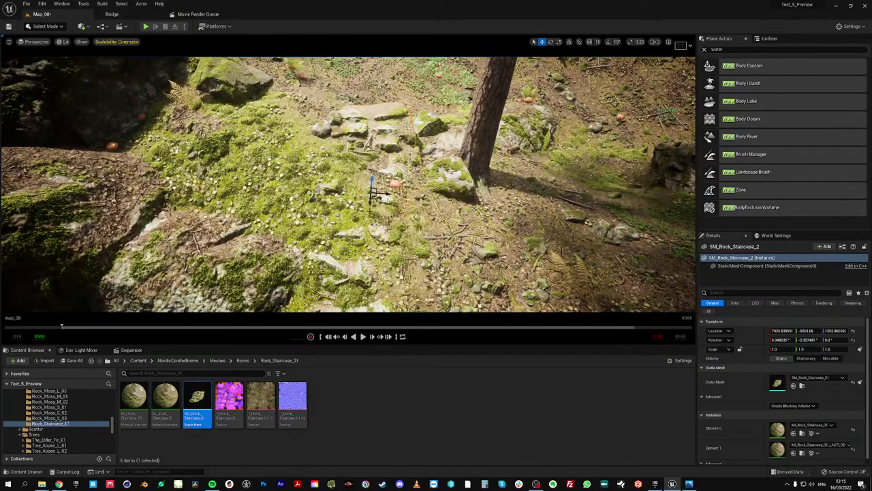
# Mirror the upper staircase with an X scale of -1 and reposition it at about 7394 on X, -9271 on Y and 1260 on Z
pyautogui.click(780, 349)
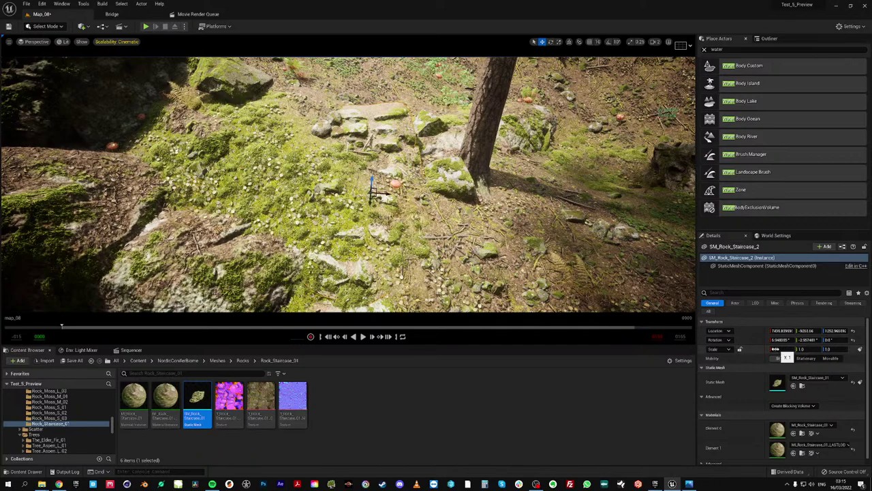
pyautogui.write('-')
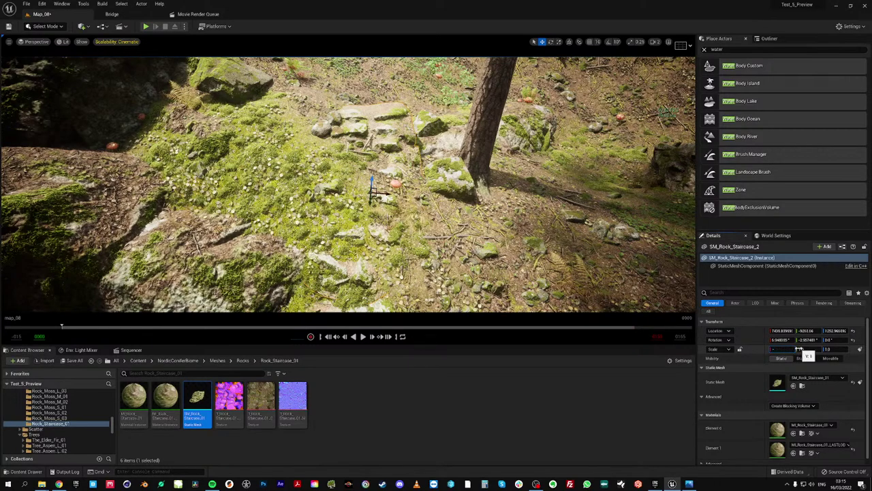
pyautogui.write('1')
pyautogui.press('Return')
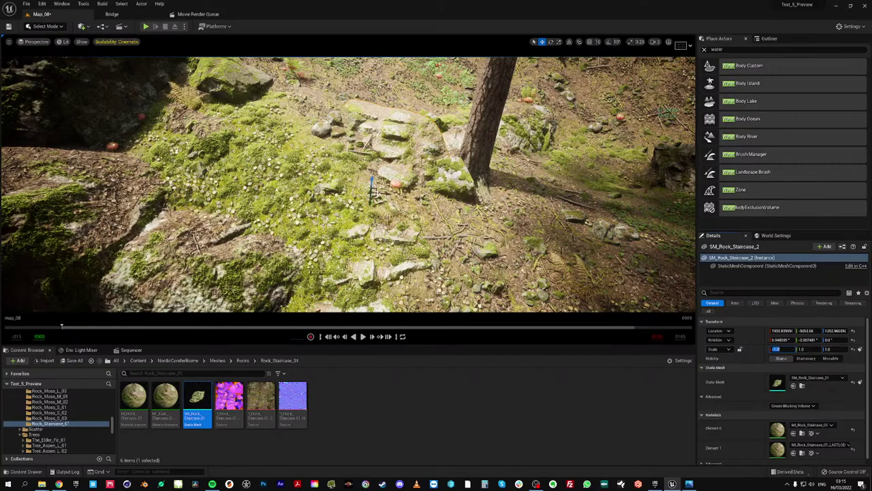
pyautogui.moveTo(383, 195); pyautogui.dragTo(373, 196)
pyautogui.moveTo(373, 196); pyautogui.dragTo(341, 201, button='right')
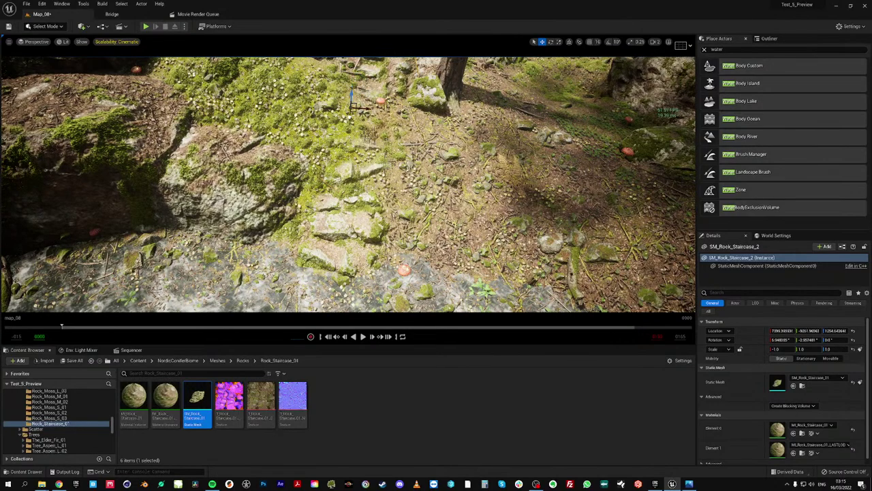
pyautogui.moveTo(352, 96); pyautogui.dragTo(350, 116)
pyautogui.moveTo(350, 116); pyautogui.dragTo(346, 80, button='right')
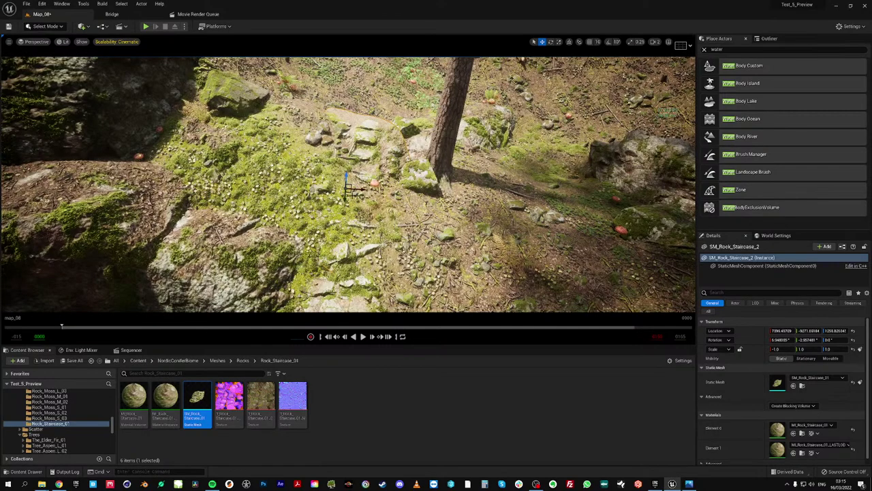
# Rotate the mirrored upper staircase to about -16.94° on Z and reposition it at about 7391 on X and 1264 on Z
pyautogui.press('e')
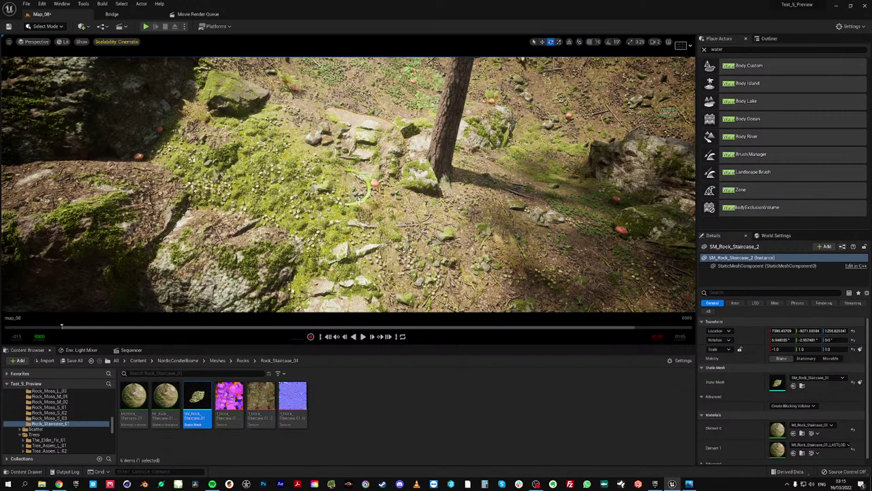
pyautogui.moveTo(360, 200); pyautogui.dragTo(347, 176)
pyautogui.press('w')
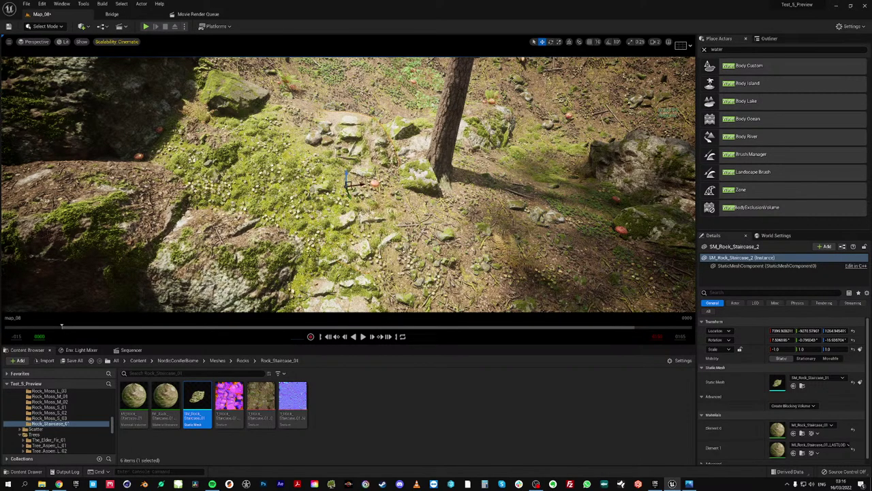
# Sculpt the landscape around the upper staircase with a circular brush at reduced tool strength so the ground meets the steps
pyautogui.click(48, 26)
pyautogui.click(54, 47)
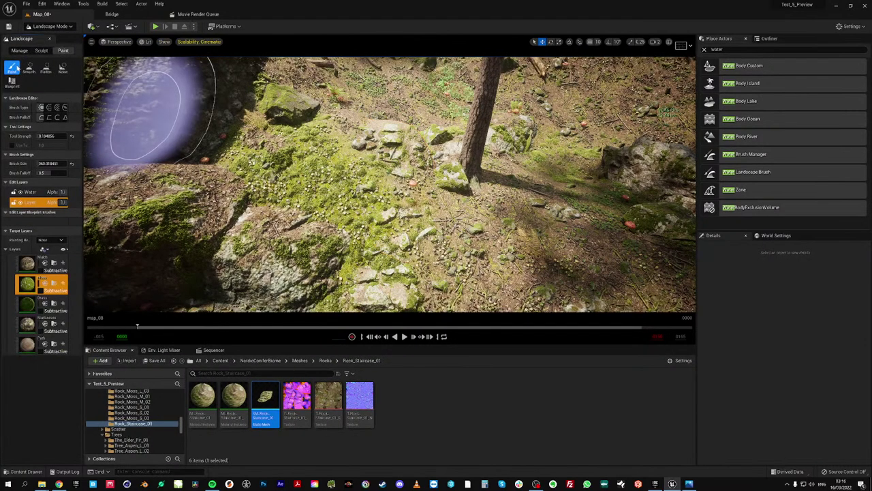
pyautogui.click(41, 50)
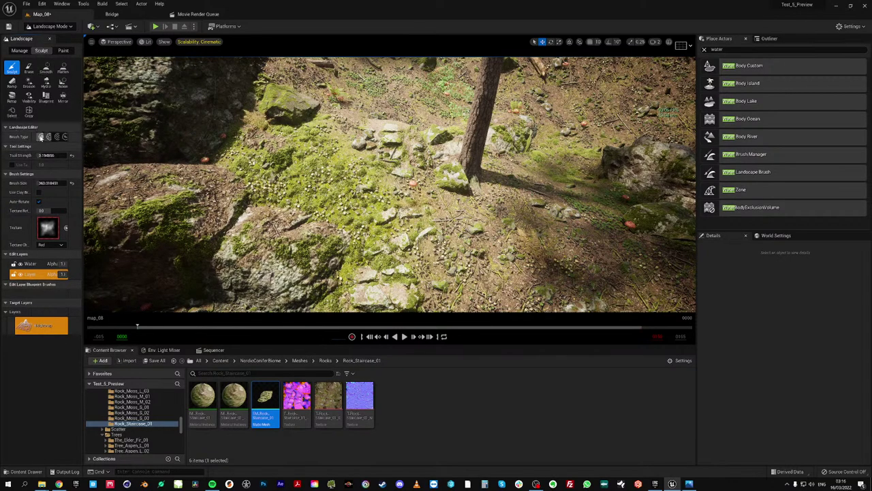
pyautogui.click(41, 137)
pyautogui.moveTo(45, 166); pyautogui.dragTo(41, 166)
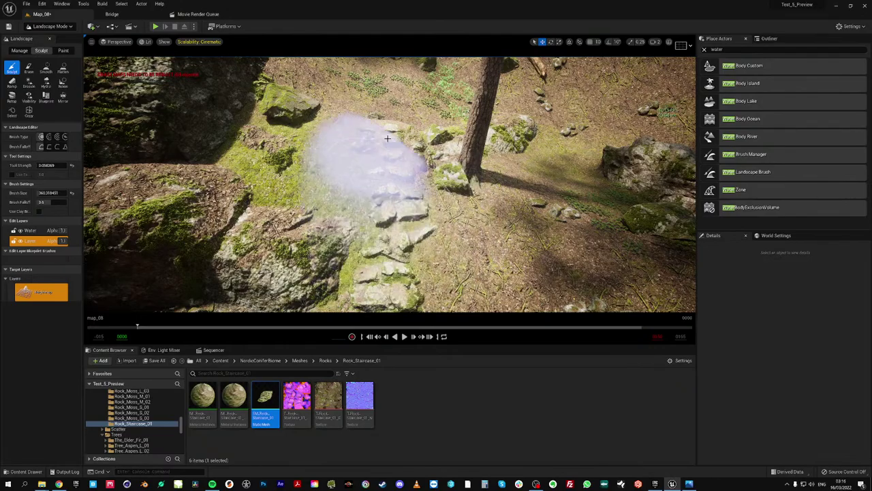
pyautogui.moveTo(408, 198)
pyautogui.mouseDown(button='right')
pyautogui.moveTo(422, 178)
pyautogui.moveTo(437, 197)
pyautogui.moveTo(431, 218)
pyautogui.moveTo(427, 208)
pyautogui.mouseUp(button='right')
pyautogui.moveTo(364, 171); pyautogui.dragTo(350, 235, button='right')
# Tilt the mirrored staircase to about 8.62° on X and reposition it at about 7391 on X, -9270 on Y and 1263 on Z
pyautogui.click(48, 26)
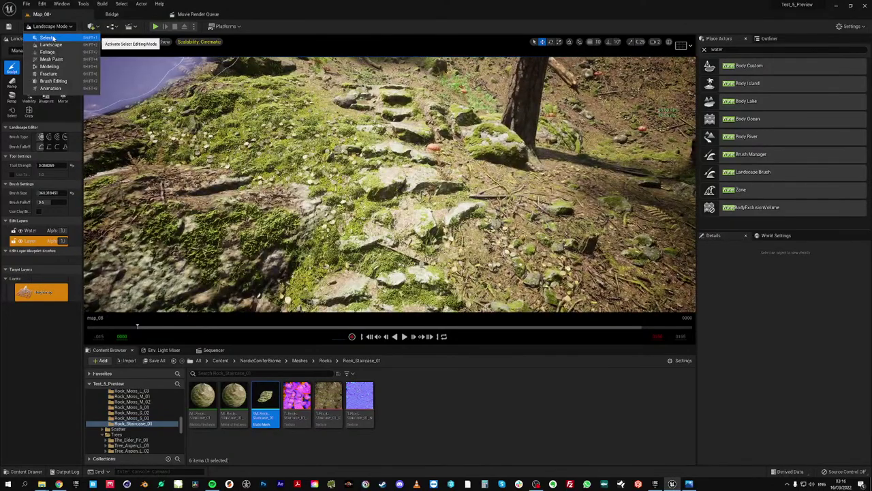
pyautogui.click(53, 37)
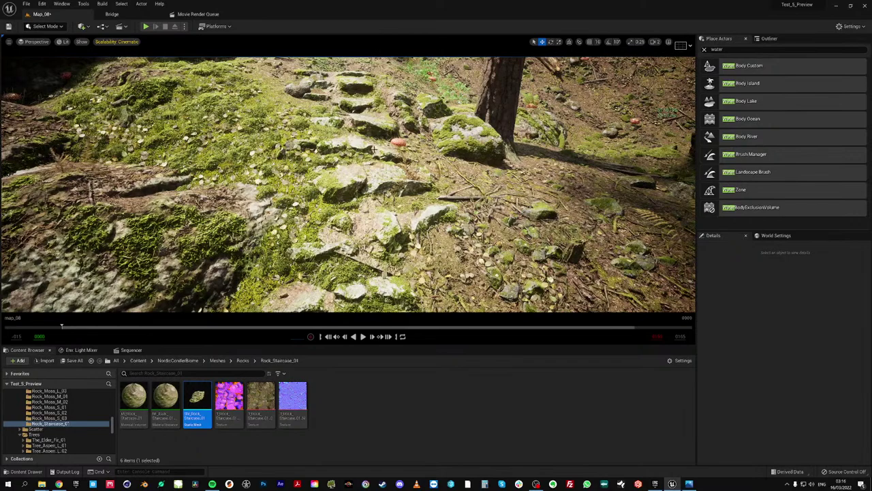
pyautogui.click(353, 140)
pyautogui.moveTo(349, 128); pyautogui.dragTo(353, 126)
pyautogui.press('e')
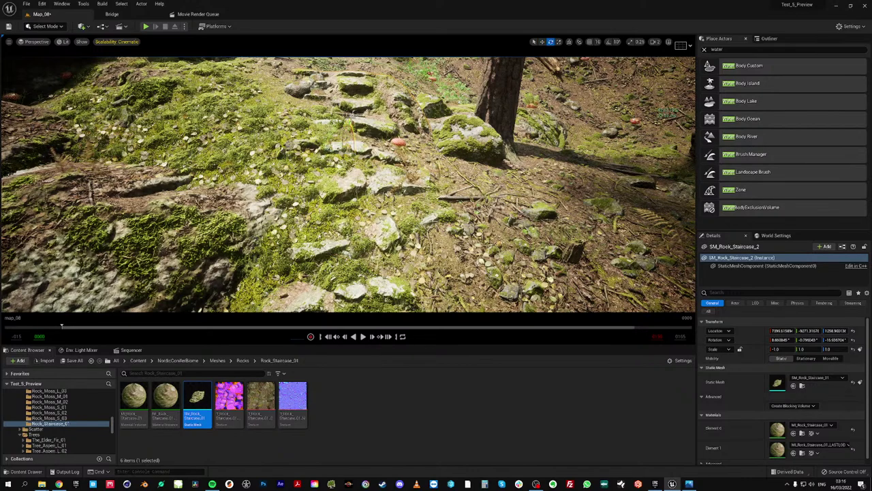
pyautogui.press('w')
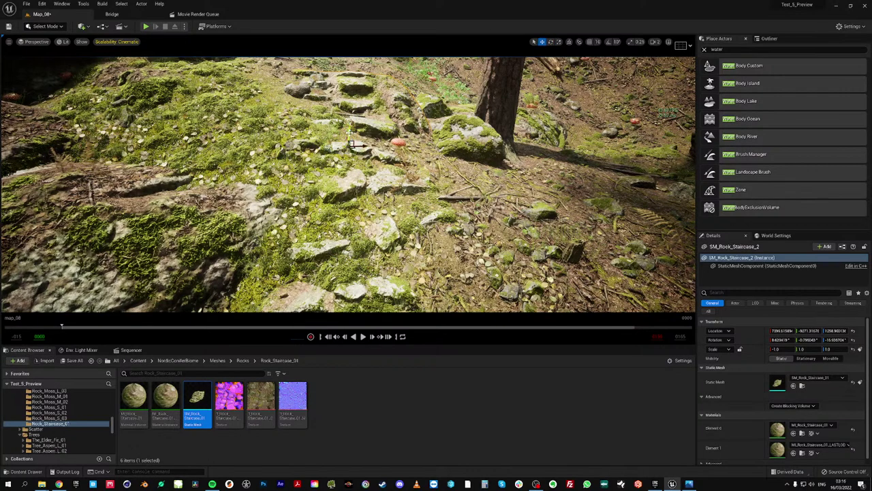
pyautogui.moveTo(352, 143); pyautogui.dragTo(354, 142)
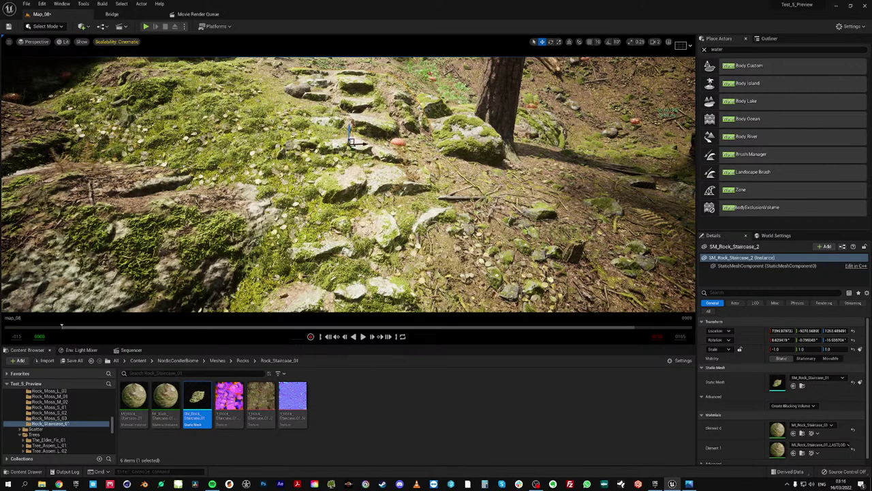
pyautogui.press('w')
# Duplicate the mirrored staircase uphill to about 7279 on X and -9679 on Y, unmirror the copy, and scale it uniformly to 1.1475
pyautogui.moveTo(352, 142); pyautogui.dragTo(376, 169, button='right')
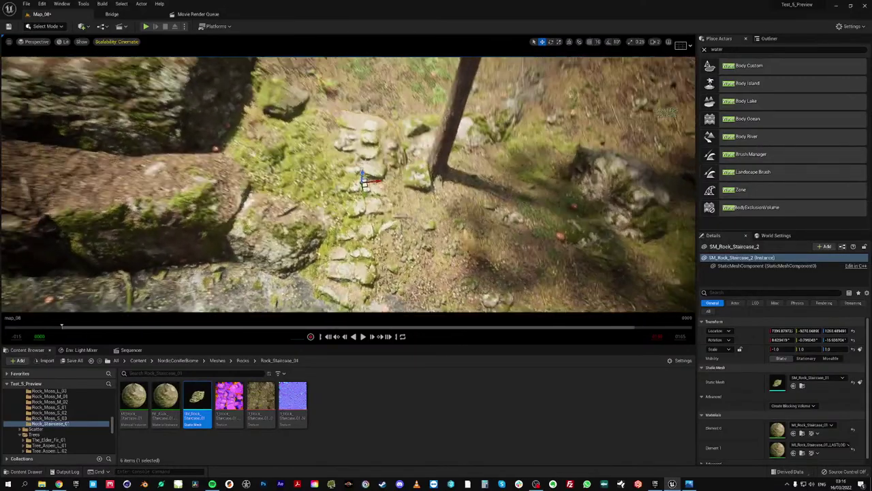
pyautogui.keyDown('alt'); pyautogui.moveTo(364, 196); pyautogui.dragTo(353, 90); pyautogui.keyUp('alt')
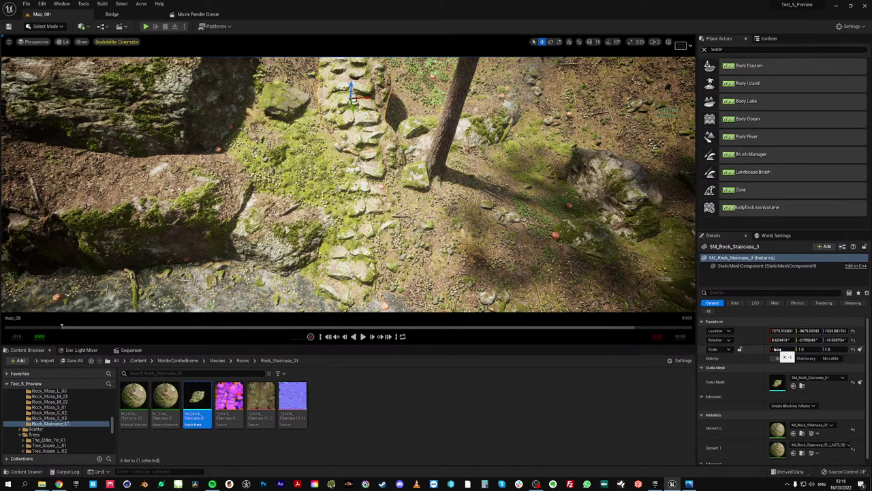
pyautogui.click(777, 350)
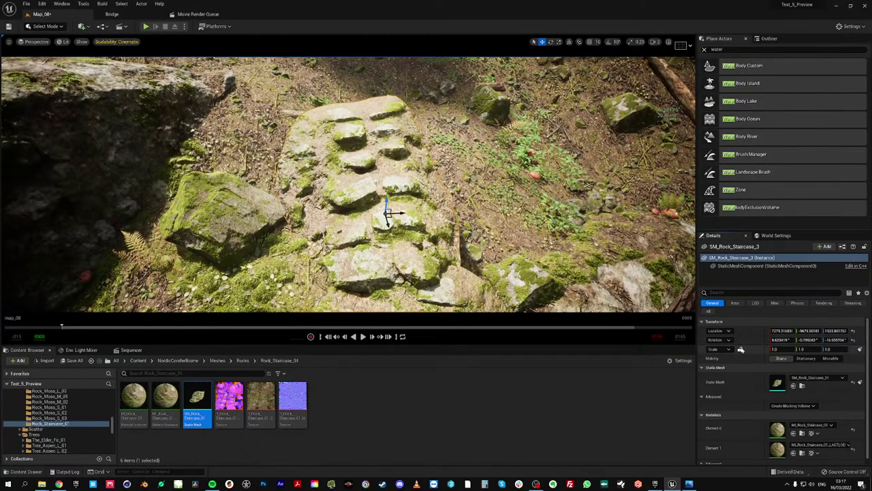
pyautogui.moveTo(784, 349); pyautogui.dragTo(800, 349)
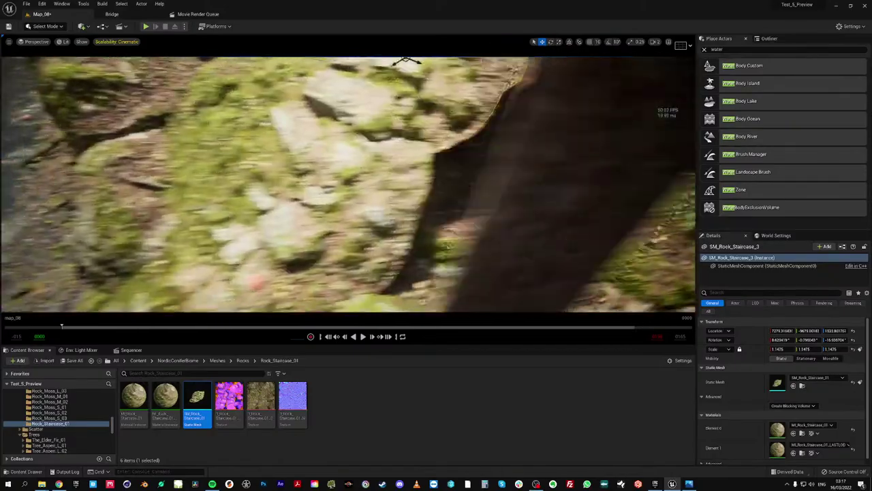
# Duplicate the enlarged staircase uphill to about 7116 on X and -10219 on Y, and scale the new copy uniformly to 1.5875
pyautogui.moveTo(349, 184); pyautogui.dragTo(317, 185, button='right')
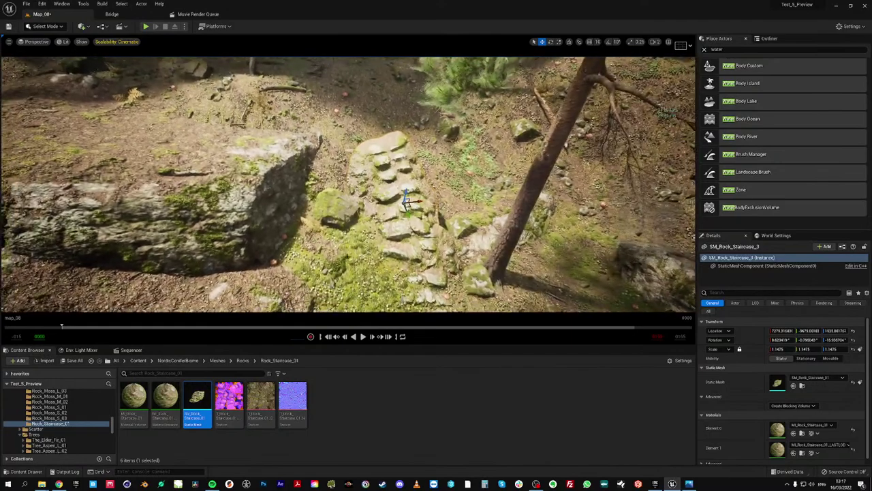
pyautogui.keyDown('alt'); pyautogui.moveTo(407, 217); pyautogui.dragTo(358, 152); pyautogui.keyUp('alt')
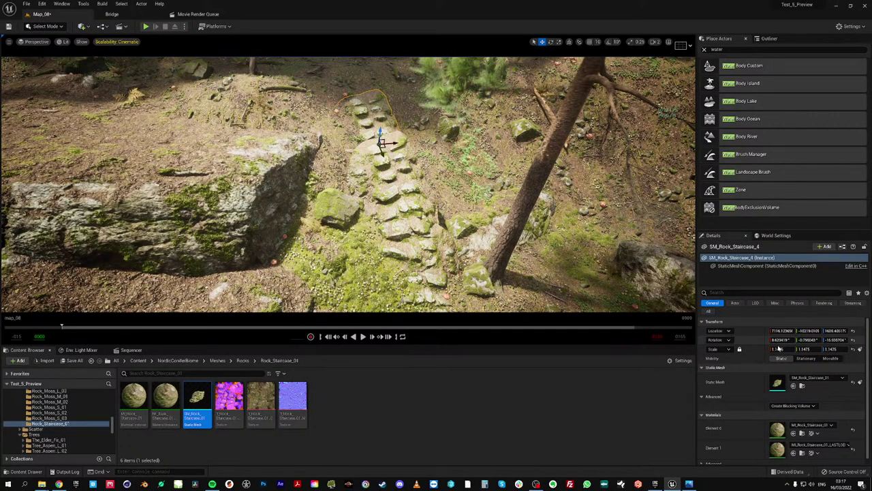
pyautogui.moveTo(779, 349); pyautogui.dragTo(808, 349)
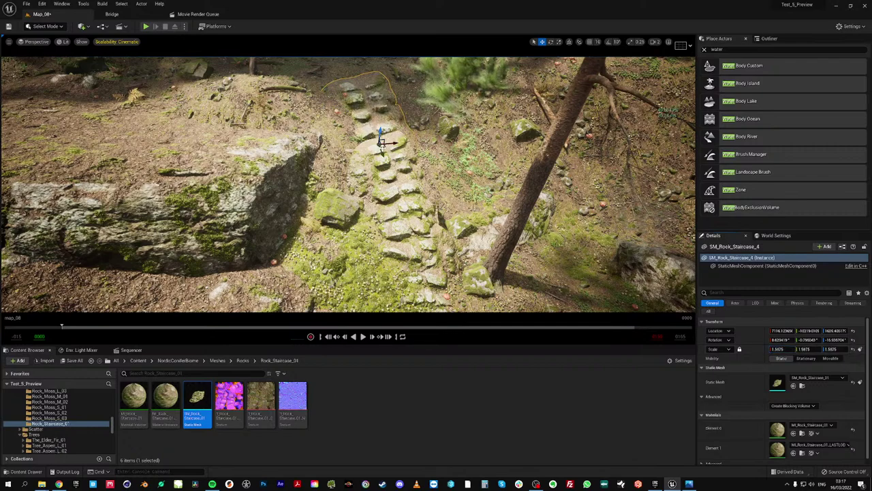
# Tilt the topmost staircase to about -4.19° on X and reposition it at about 6991 on X and -10370 on Y to join the steps below
pyautogui.moveTo(382, 143); pyautogui.dragTo(381, 116)
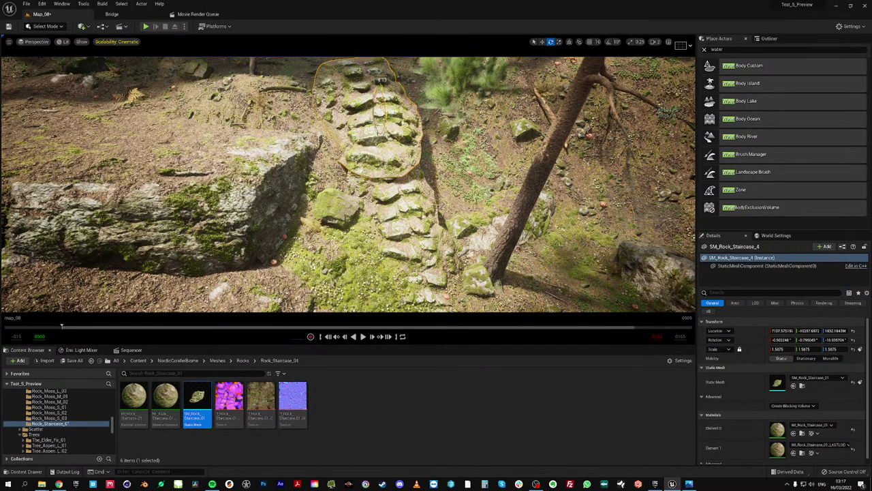
pyautogui.press('r')
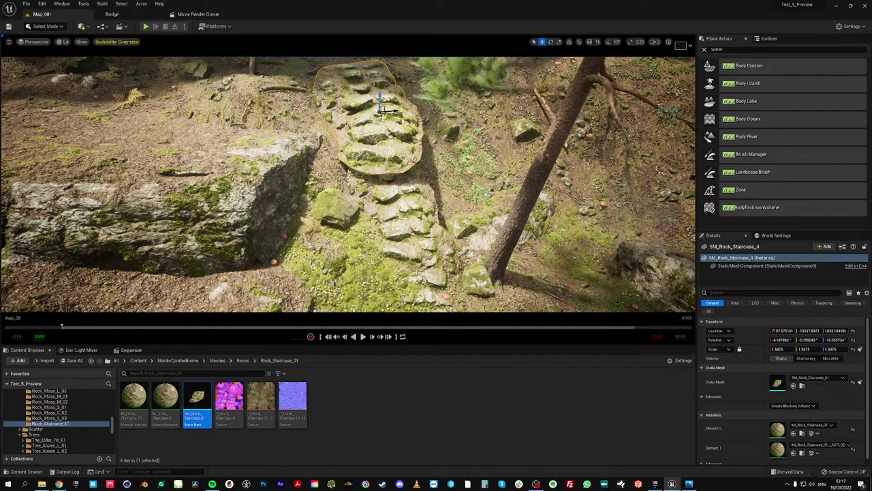
pyautogui.moveTo(382, 116); pyautogui.dragTo(379, 108)
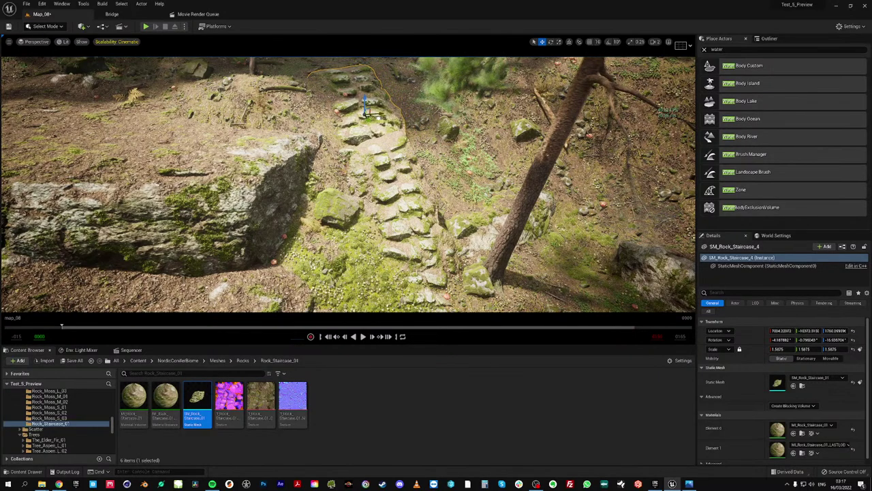
pyautogui.moveTo(376, 116)
pyautogui.mouseDown(button='right')
pyautogui.moveTo(377, 95)
pyautogui.moveTo(379, 108)
pyautogui.mouseUp(button='right')
pyautogui.press('w')
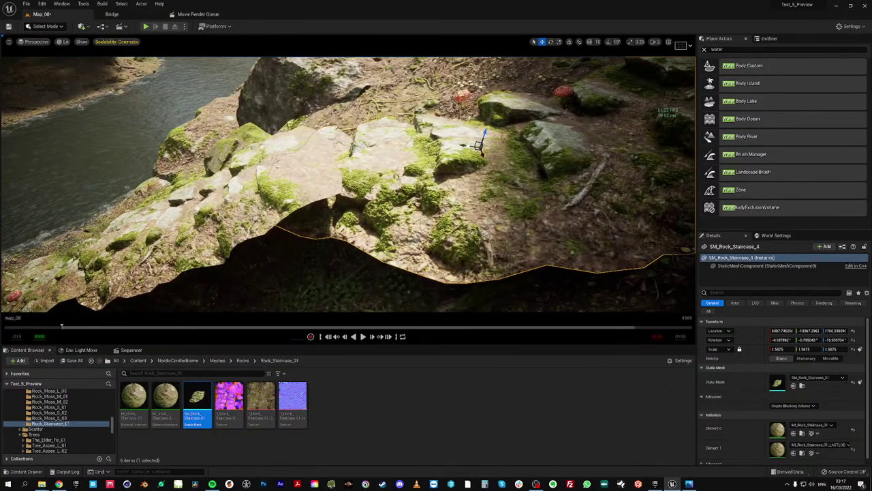
pyautogui.moveTo(466, 145); pyautogui.dragTo(496, 99)
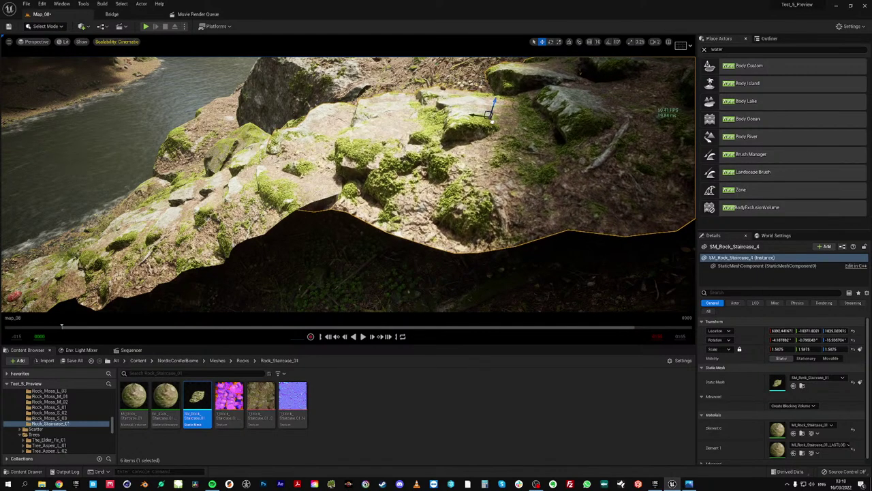
pyautogui.moveTo(488, 115)
pyautogui.mouseDown()
pyautogui.moveTo(499, 123)
pyautogui.moveTo(488, 118)
pyautogui.mouseUp()
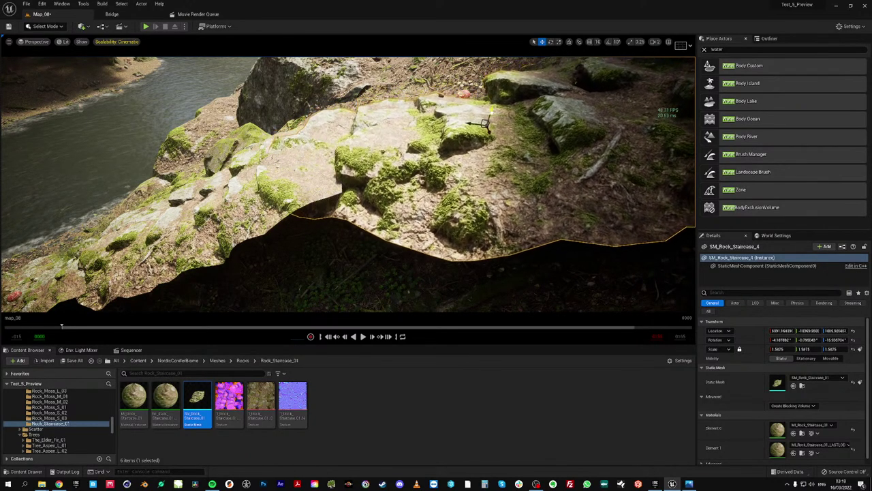
# Sculpt the ground up along the side of the upper staircases beside the mossy boulder, with a tool strength of about 0.19
pyautogui.moveTo(325, 170)
pyautogui.mouseDown(button='right')
pyautogui.moveTo(409, 177)
pyautogui.moveTo(286, 177)
pyautogui.moveTo(325, 170)
pyautogui.mouseUp(button='right')
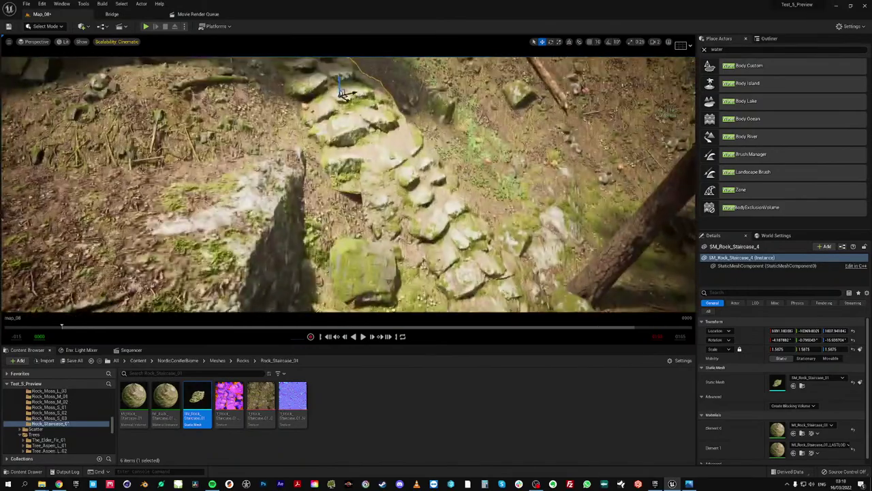
pyautogui.click(45, 26)
pyautogui.click(50, 46)
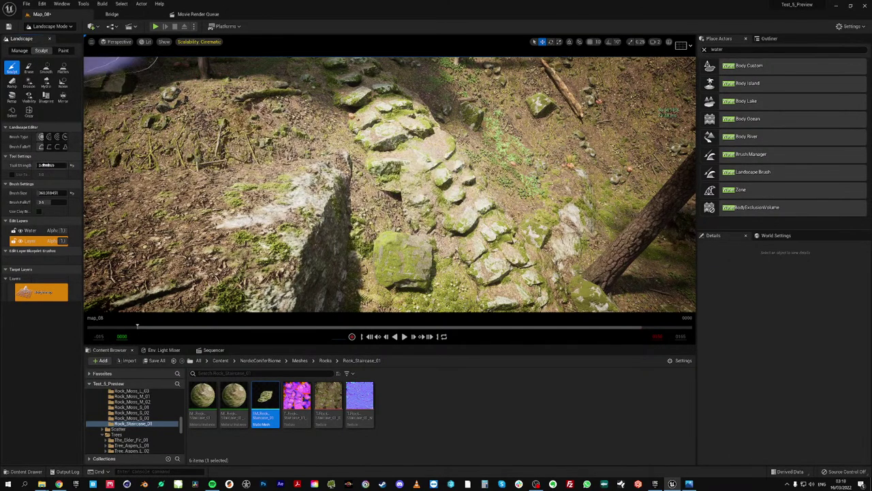
pyautogui.moveTo(390, 213)
pyautogui.mouseDown()
pyautogui.moveTo(422, 155)
pyautogui.moveTo(403, 179)
pyautogui.mouseUp()
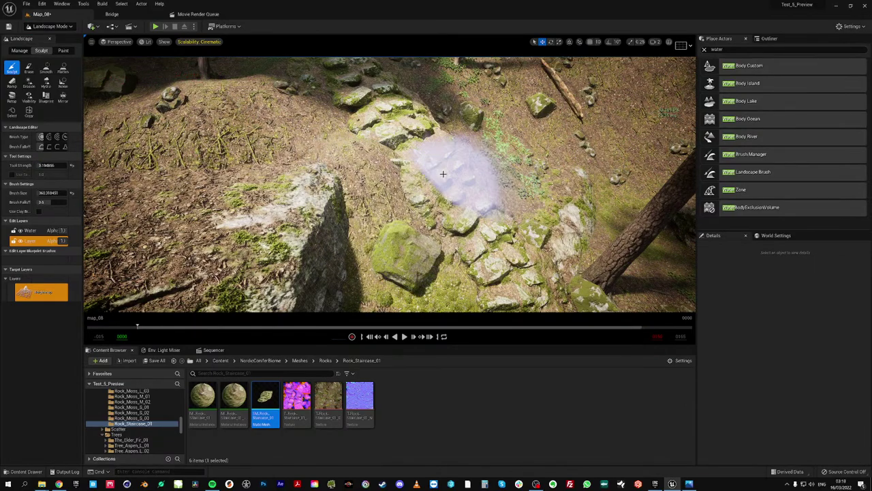
# Raise the landscape along the forest side of the staircases to close the gap beneath the rock meshes
pyautogui.moveTo(442, 171)
pyautogui.mouseDown(button='right')
pyautogui.moveTo(477, 208)
pyautogui.moveTo(311, 185)
pyautogui.mouseUp(button='right')
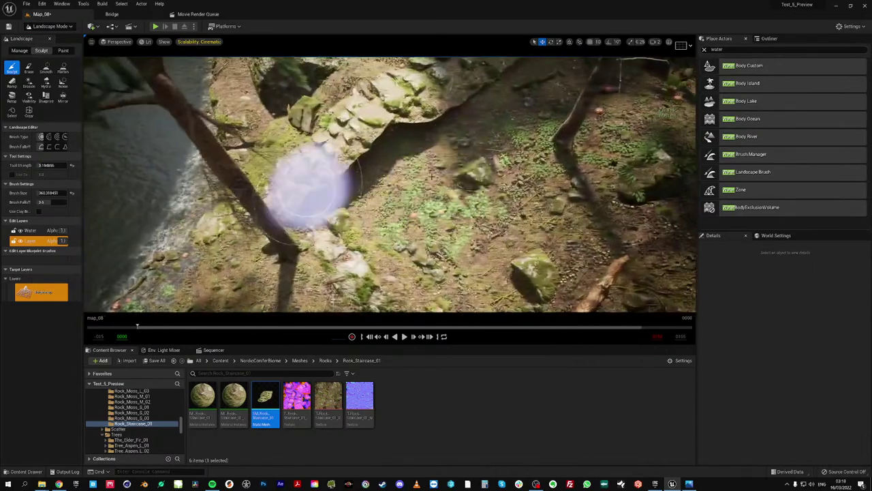
pyautogui.moveTo(364, 191)
pyautogui.mouseDown()
pyautogui.moveTo(323, 196)
pyautogui.moveTo(403, 180)
pyautogui.moveTo(414, 141)
pyautogui.moveTo(402, 142)
pyautogui.moveTo(432, 140)
pyautogui.moveTo(305, 215)
pyautogui.mouseUp()
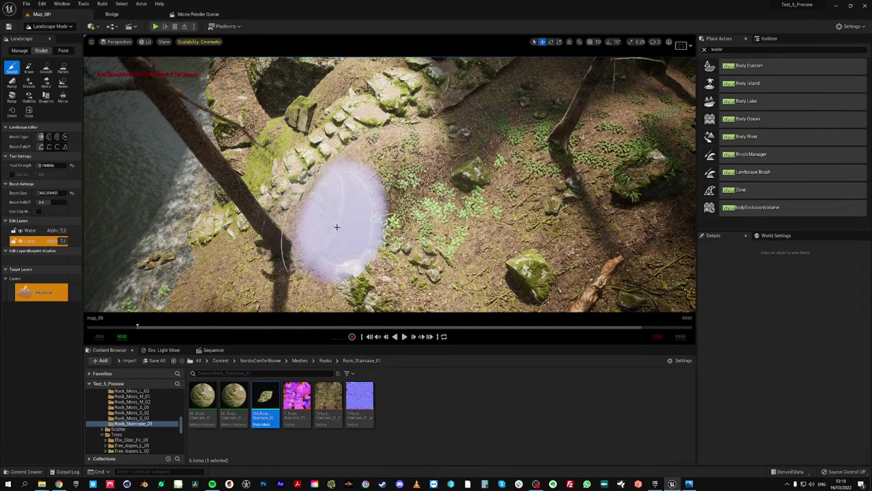
pyautogui.moveTo(418, 195); pyautogui.dragTo(458, 139, button='right')
pyautogui.press('w')
pyautogui.moveTo(361, 194)
pyautogui.mouseDown()
pyautogui.moveTo(427, 152)
pyautogui.moveTo(400, 165)
pyautogui.moveTo(438, 101)
pyautogui.moveTo(433, 120)
pyautogui.moveTo(447, 114)
pyautogui.moveTo(380, 228)
pyautogui.mouseUp()
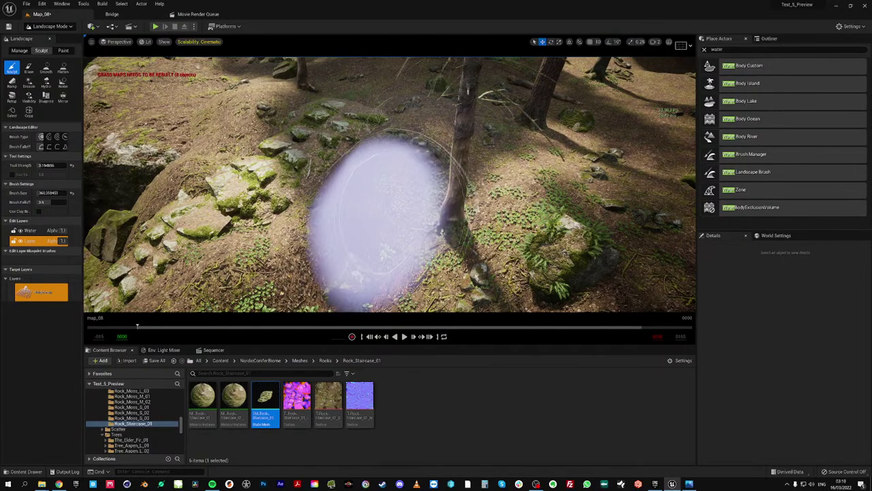
# Inspect the rock staircase, the tree base and the surrounding slope from several viewpoints
pyautogui.moveTo(380, 229)
pyautogui.mouseDown(button='right')
pyautogui.moveTo(334, 249)
pyautogui.moveTo(375, 249)
pyautogui.moveTo(390, 235)
pyautogui.moveTo(398, 167)
pyautogui.moveTo(394, 191)
pyautogui.moveTo(383, 191)
pyautogui.moveTo(374, 176)
pyautogui.moveTo(382, 147)
pyautogui.moveTo(379, 161)
pyautogui.mouseUp(button='right')
pyautogui.press('a')
pyautogui.press('s')
pyautogui.press('a')
pyautogui.press('w')
pyautogui.press('w')
pyautogui.press('w')
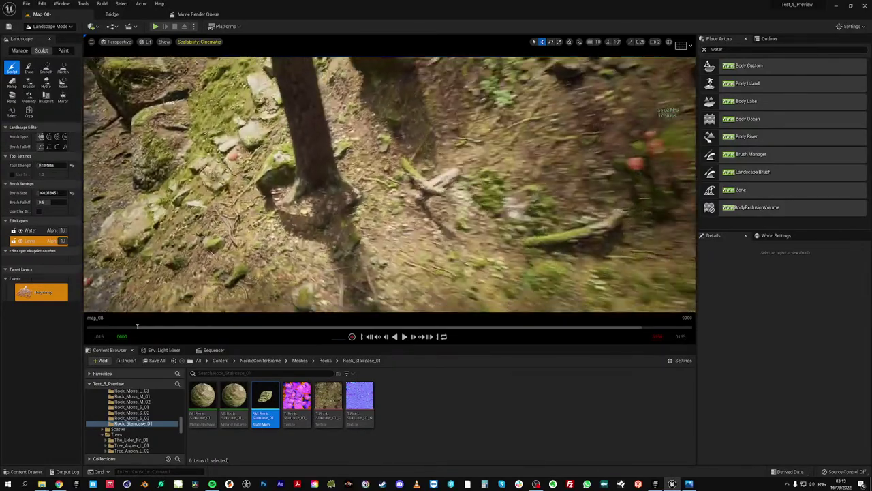
pyautogui.moveTo(390, 184); pyautogui.dragTo(450, 163, button='right')
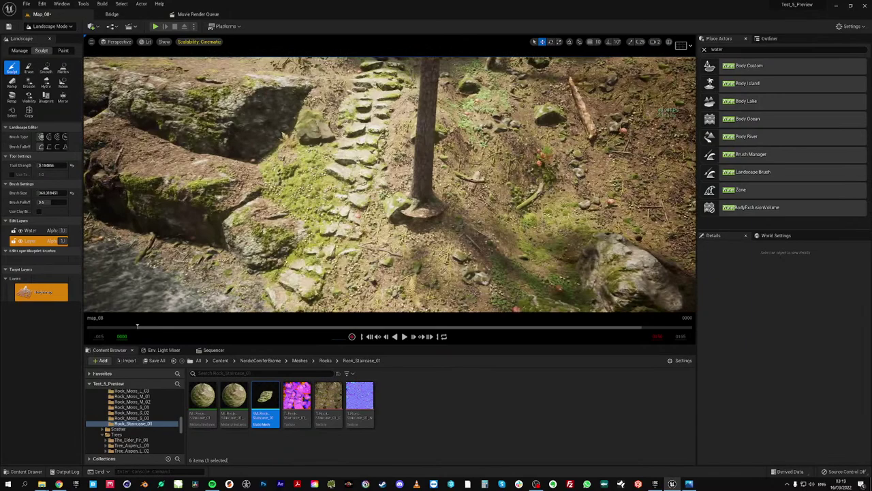
pyautogui.moveTo(389, 184); pyautogui.dragTo(401, 185, button='right')
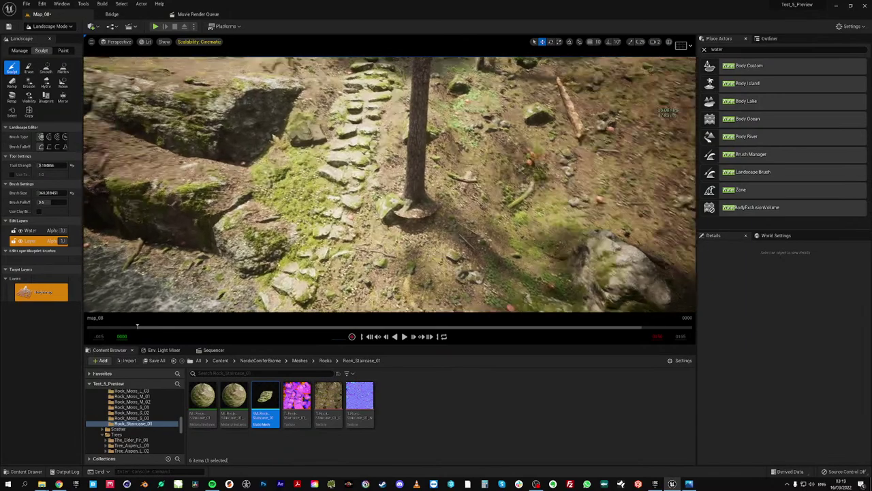
# Flatten the ground between the tree base and the large boulder with a tool strength of about 0.08
pyautogui.click(63, 67)
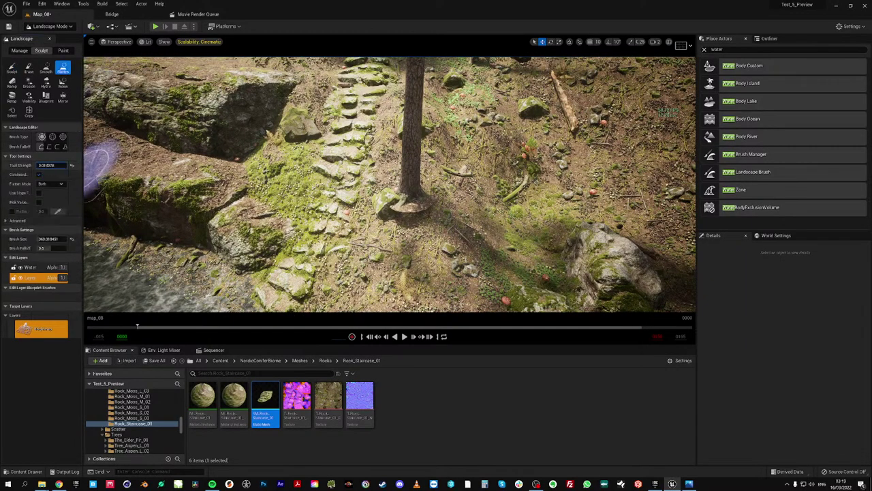
pyautogui.moveTo(439, 221)
pyautogui.mouseDown()
pyautogui.moveTo(584, 234)
pyautogui.moveTo(523, 237)
pyautogui.moveTo(543, 223)
pyautogui.mouseUp()
pyautogui.moveTo(542, 224)
pyautogui.mouseDown(button='right')
pyautogui.moveTo(565, 240)
pyautogui.moveTo(600, 236)
pyautogui.mouseUp(button='right')
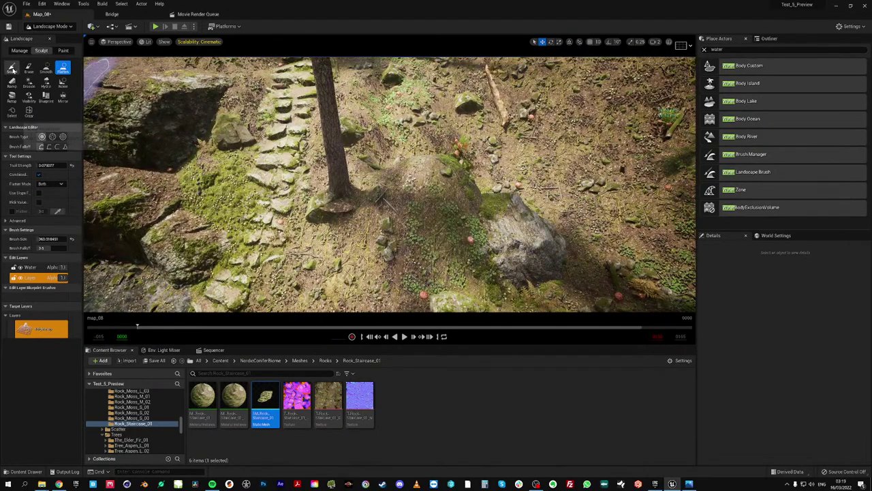
# Sculpt the ground between the tree base and the large boulder with an alpha brush at about 0.08 tool strength
pyautogui.click(12, 68)
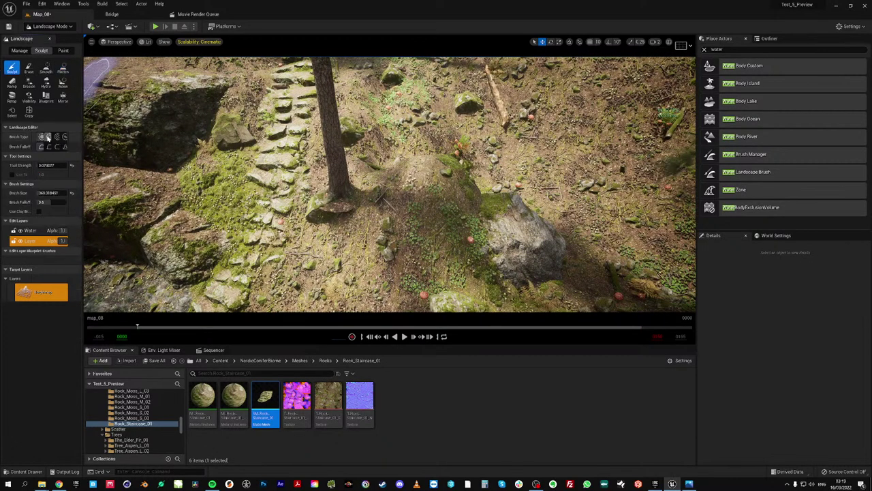
pyautogui.moveTo(431, 182); pyautogui.dragTo(431, 179)
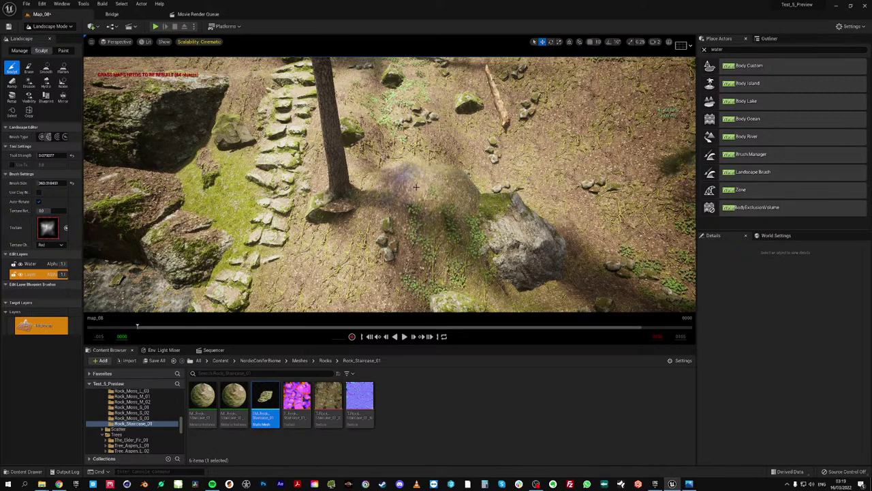
pyautogui.moveTo(436, 179); pyautogui.dragTo(441, 192)
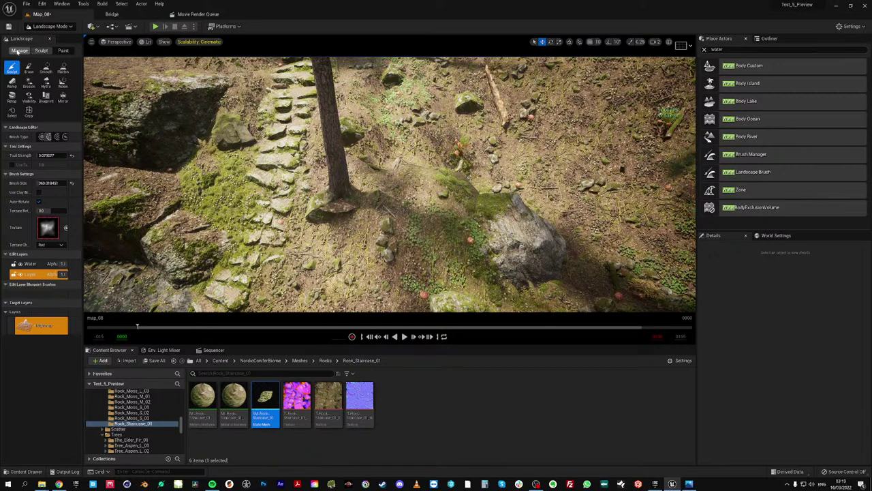
# Move the foliage tree away from the staircase onto the mound just above the large boulder
pyautogui.click(48, 26)
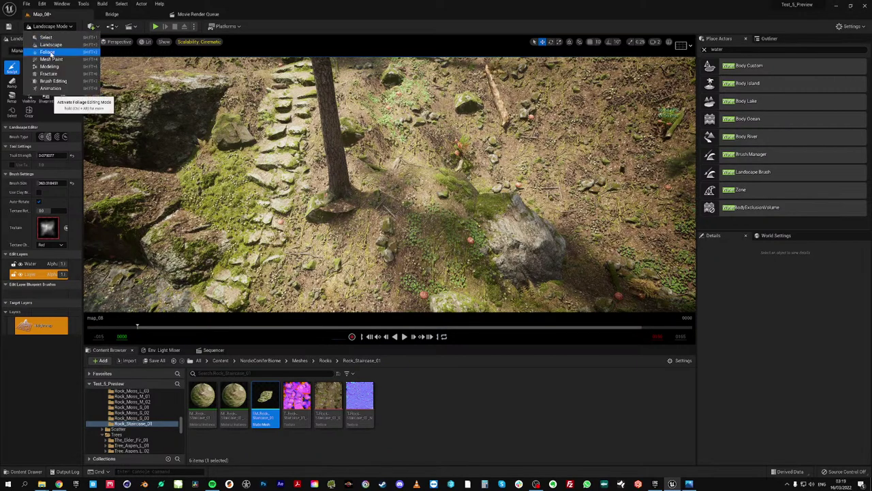
pyautogui.click(40, 53)
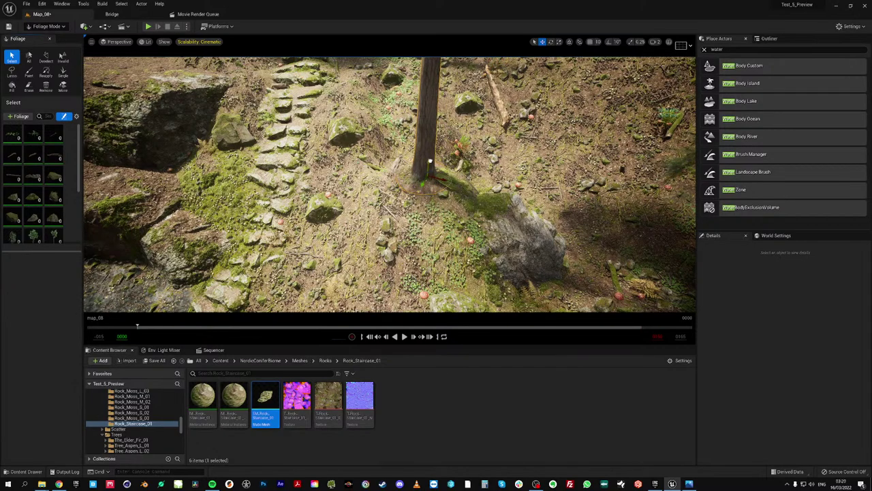
pyautogui.press('w')
pyautogui.moveTo(420, 197); pyautogui.dragTo(398, 205, button='right')
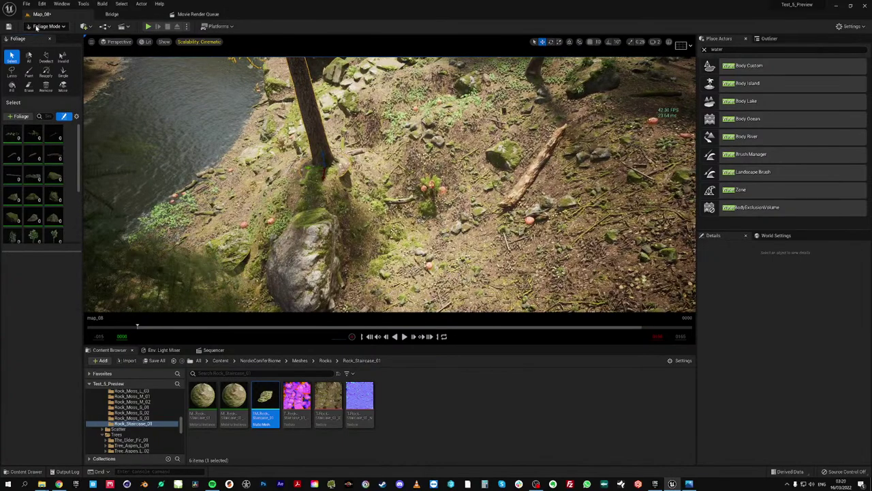
# Undo the last sculpt stroke by the tree, adjust the tool strength, and raise the ground above the large boulder
pyautogui.click(46, 26)
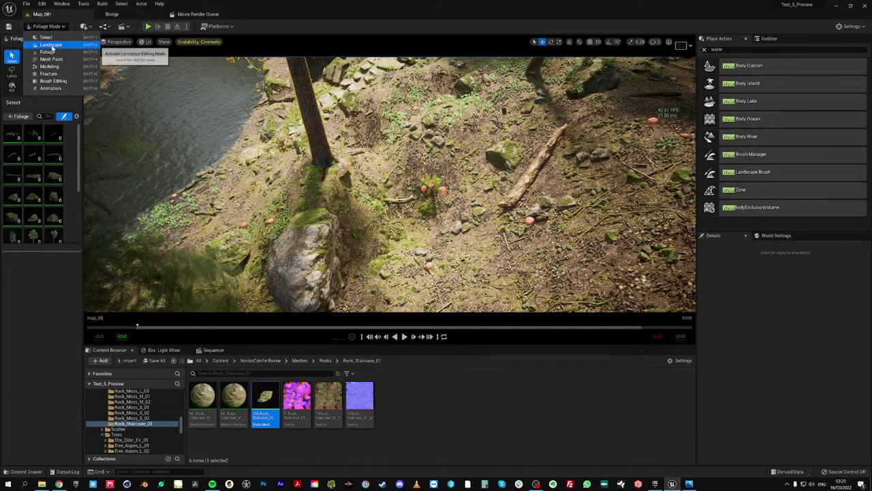
pyautogui.click(51, 46)
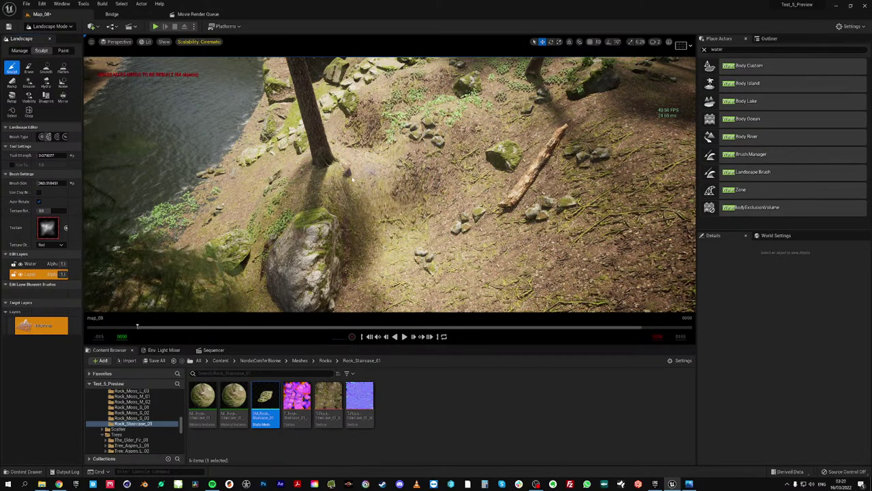
pyautogui.hotkey('ctrl', 'z')
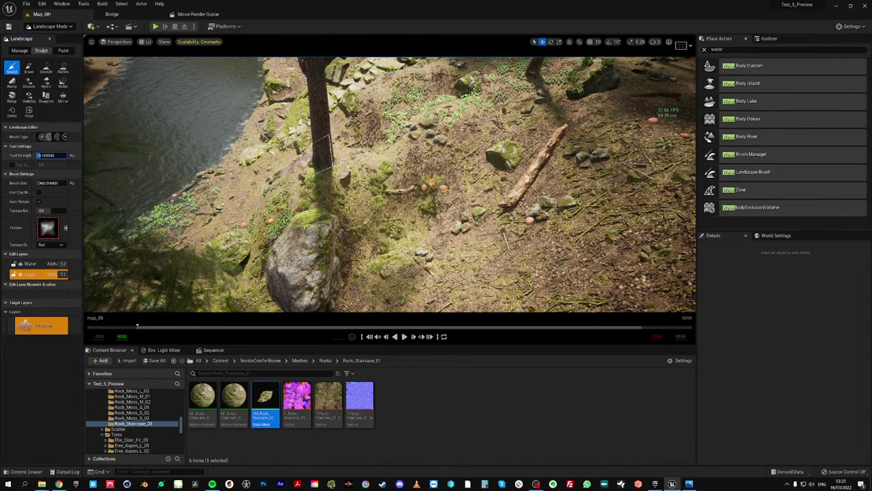
pyautogui.moveTo(43, 156); pyautogui.dragTo(45, 155)
pyautogui.moveTo(391, 181)
pyautogui.mouseDown()
pyautogui.moveTo(370, 190)
pyautogui.moveTo(384, 201)
pyautogui.moveTo(441, 179)
pyautogui.moveTo(394, 232)
pyautogui.moveTo(400, 260)
pyautogui.moveTo(499, 154)
pyautogui.moveTo(404, 182)
pyautogui.mouseUp()
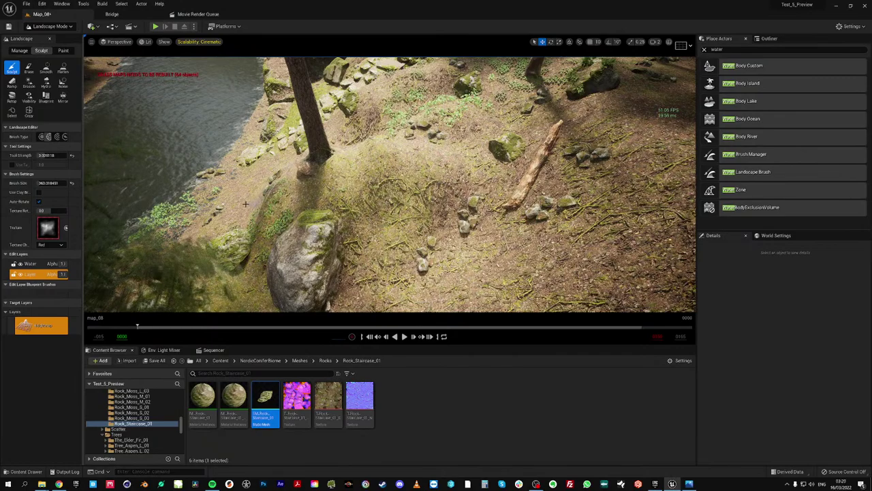
pyautogui.moveTo(281, 196)
pyautogui.mouseDown(button='right')
pyautogui.moveTo(266, 194)
pyautogui.moveTo(287, 178)
pyautogui.moveTo(323, 210)
pyautogui.mouseUp(button='right')
# Reposition the foliage tree above the large boulder so the base of its trunk sits in the raised ground
pyautogui.click(47, 26)
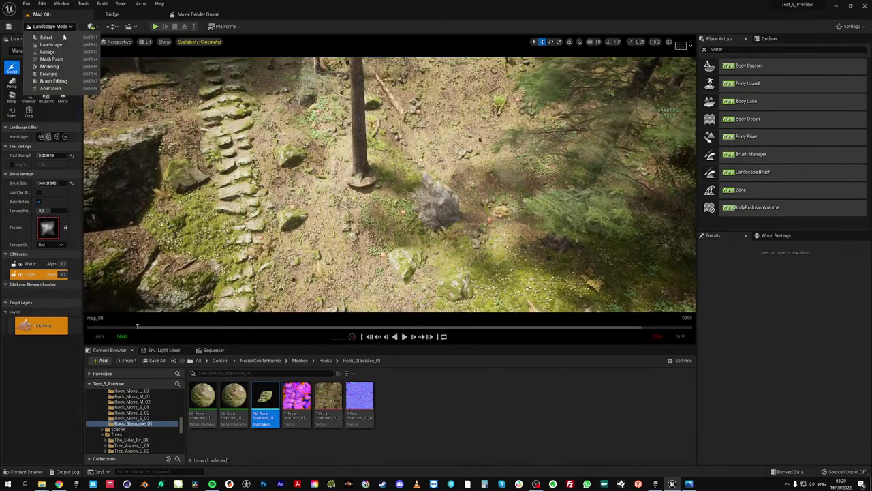
pyautogui.click(48, 37)
pyautogui.click(45, 25)
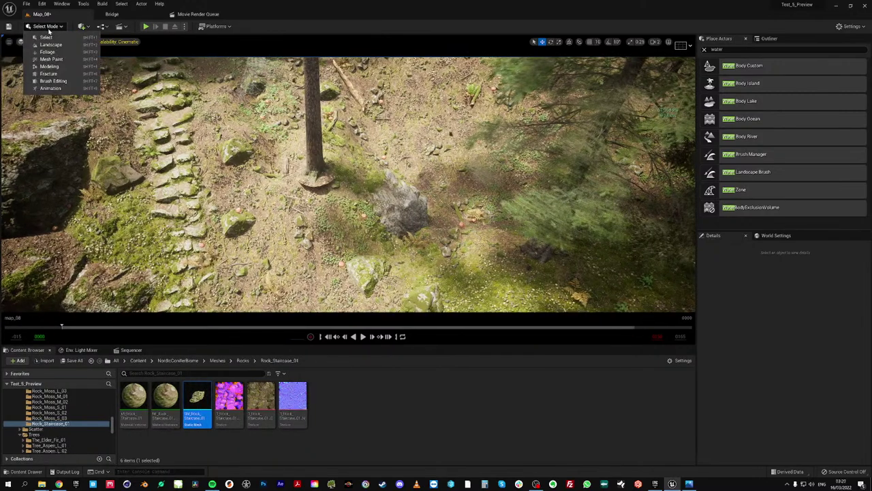
pyautogui.click(48, 59)
pyautogui.moveTo(363, 163); pyautogui.dragTo(365, 145)
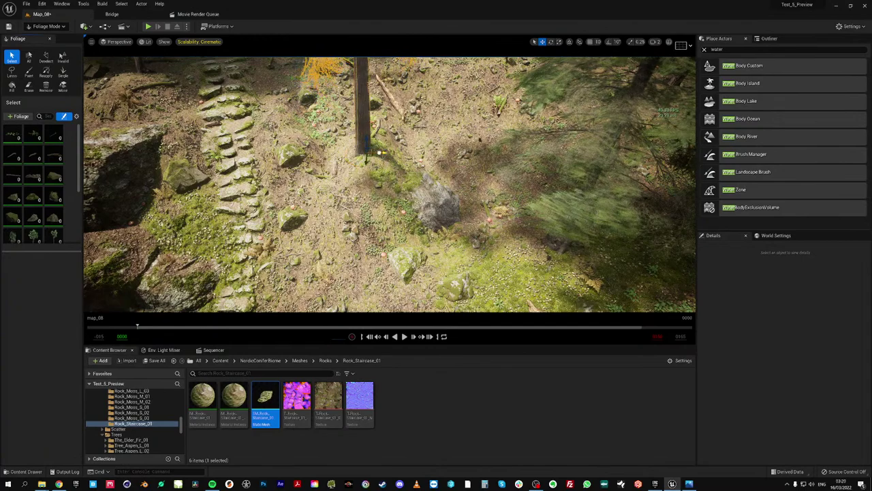
pyautogui.moveTo(379, 185); pyautogui.dragTo(353, 126, button='right')
pyautogui.press('a')
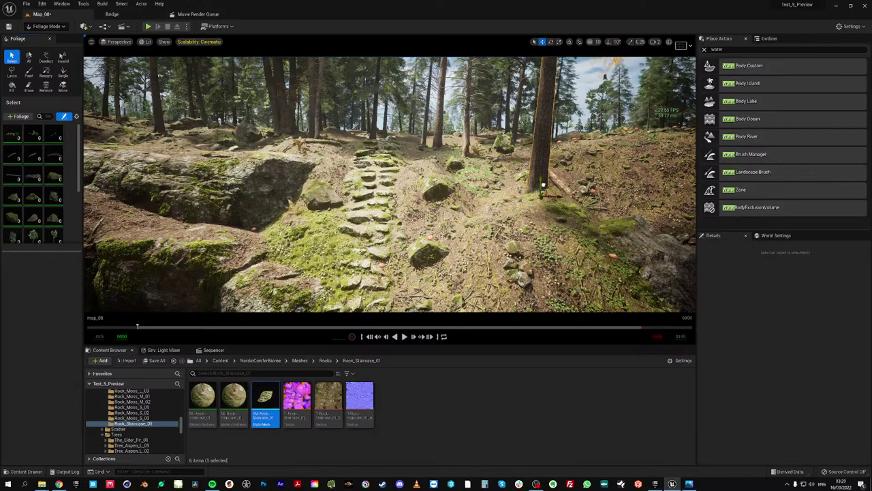
# Play-test the level by running the character up the rock staircase to the top of the slope
pyautogui.click(149, 27)
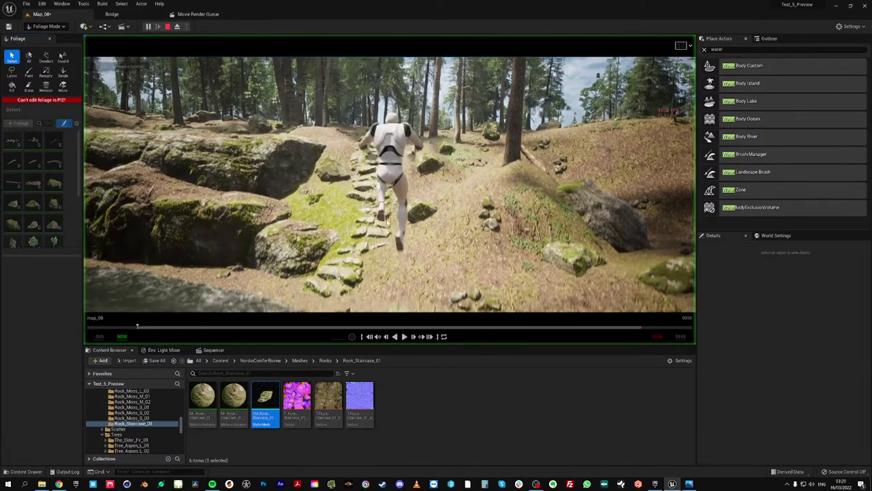
pyautogui.press('w')
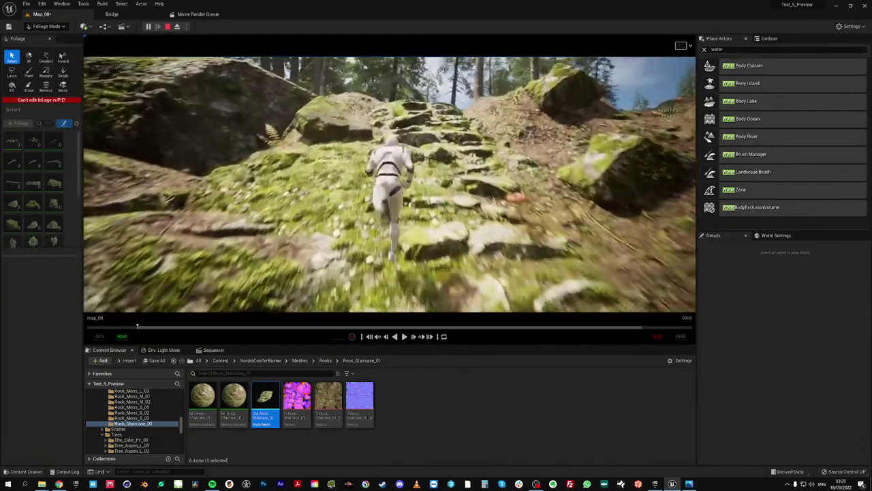
pyautogui.press('w')
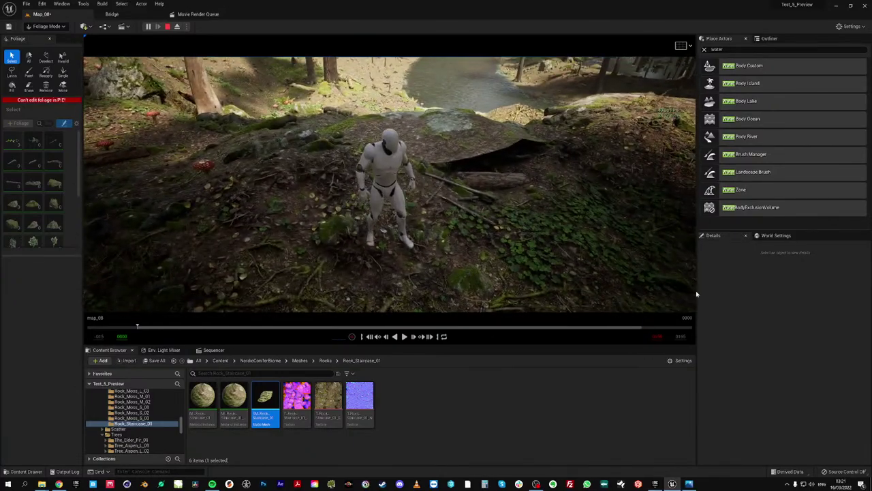
pyautogui.press('Escape')
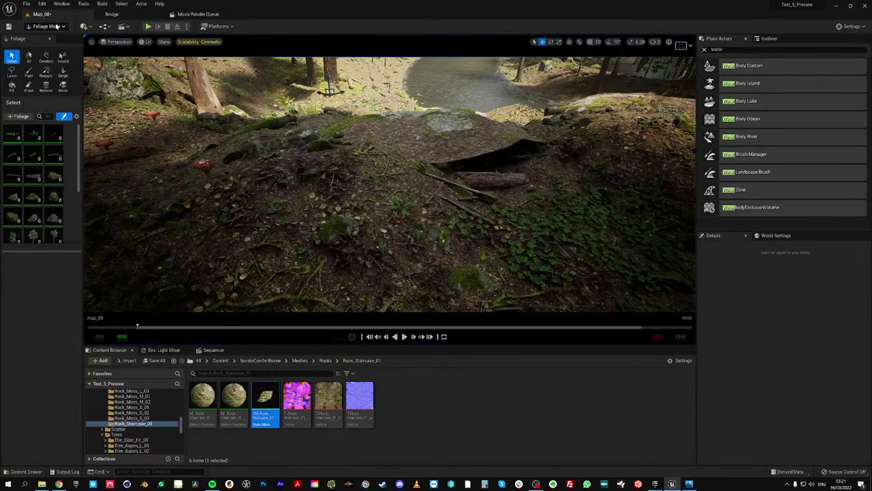
# Sculpt the landscape at the top of the slope to close the gap above the fallen log and fill beside the steps
pyautogui.click(58, 26)
pyautogui.click(46, 37)
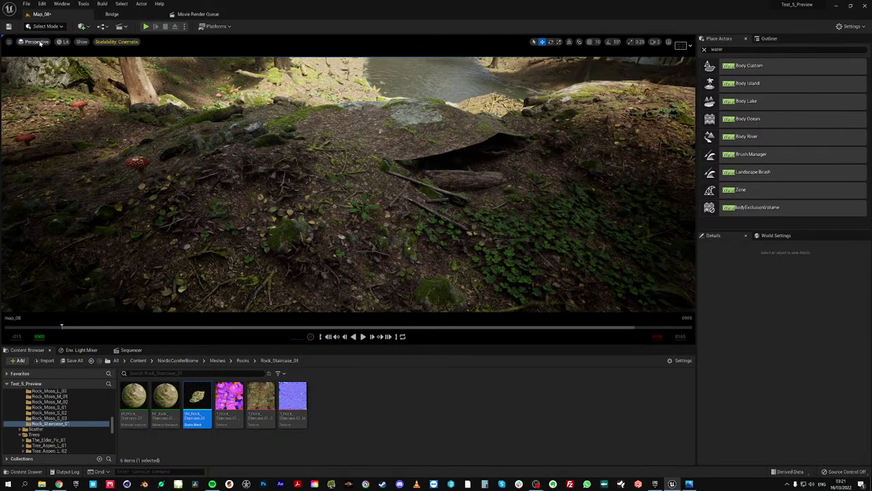
pyautogui.click(46, 26)
pyautogui.click(53, 45)
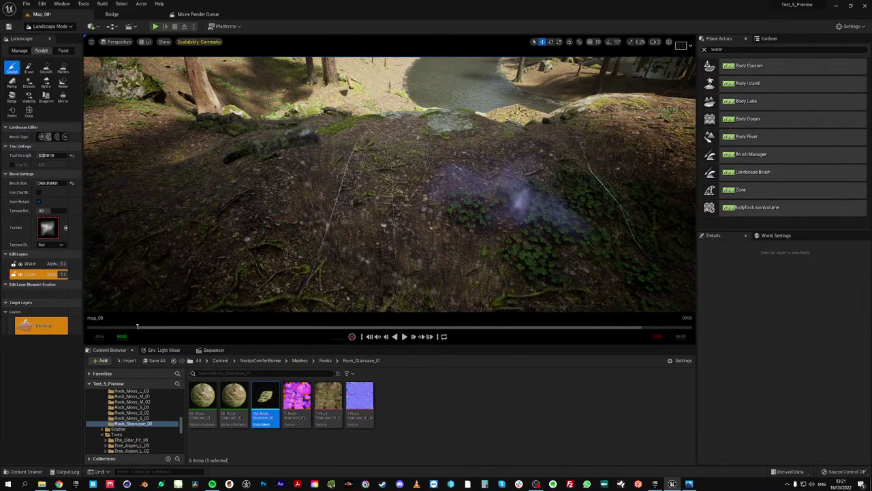
pyautogui.moveTo(483, 194)
pyautogui.mouseDown(button='right')
pyautogui.moveTo(538, 215)
pyautogui.moveTo(494, 197)
pyautogui.moveTo(500, 191)
pyautogui.mouseUp(button='right')
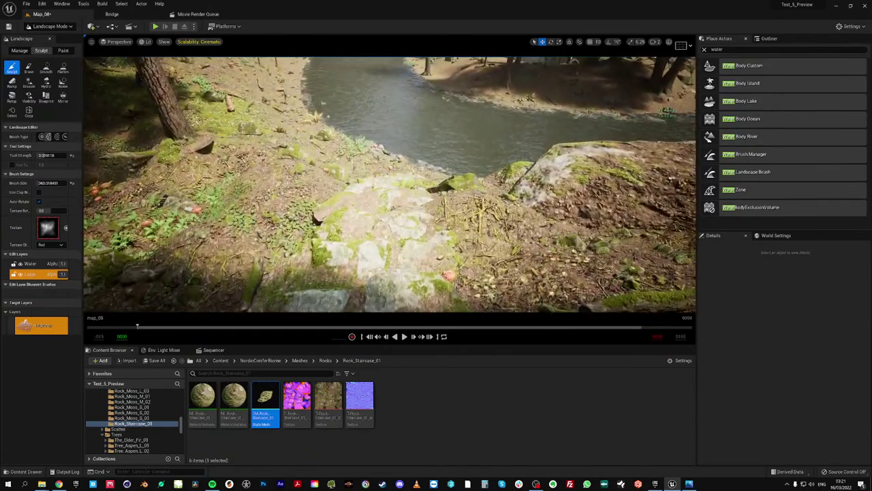
pyautogui.moveTo(477, 213)
pyautogui.mouseDown()
pyautogui.moveTo(509, 240)
pyautogui.moveTo(501, 237)
pyautogui.mouseUp()
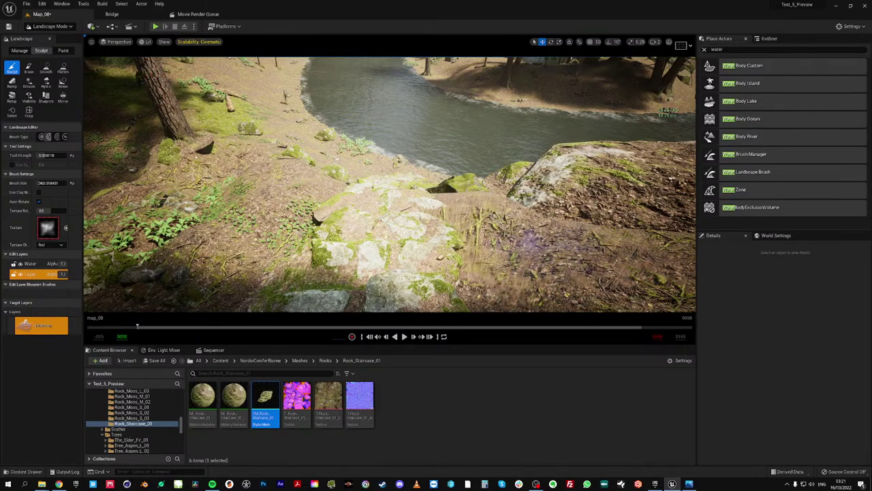
pyautogui.moveTo(530, 240)
pyautogui.mouseDown(button='right')
pyautogui.moveTo(593, 231)
pyautogui.moveTo(661, 235)
pyautogui.moveTo(501, 236)
pyautogui.moveTo(524, 233)
pyautogui.mouseUp(button='right')
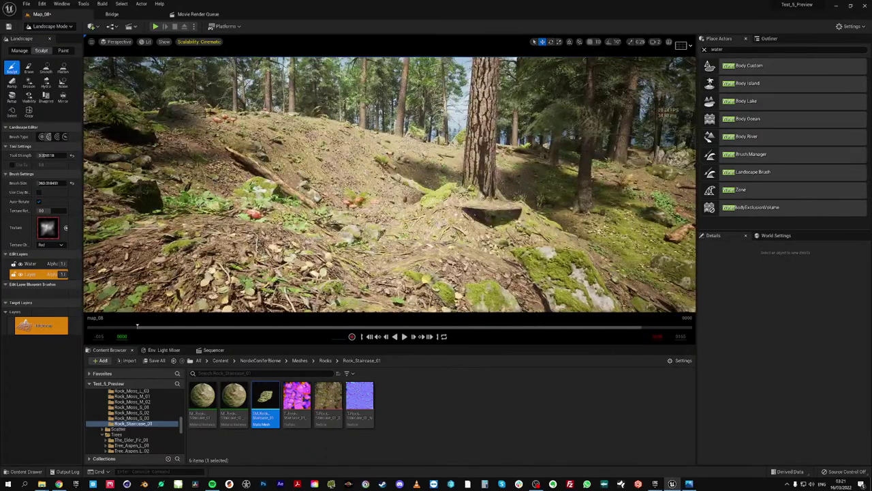
# Sink the floating tree's base into the mound beside the boulder and undo its removal
pyautogui.click(47, 26)
pyautogui.click(41, 51)
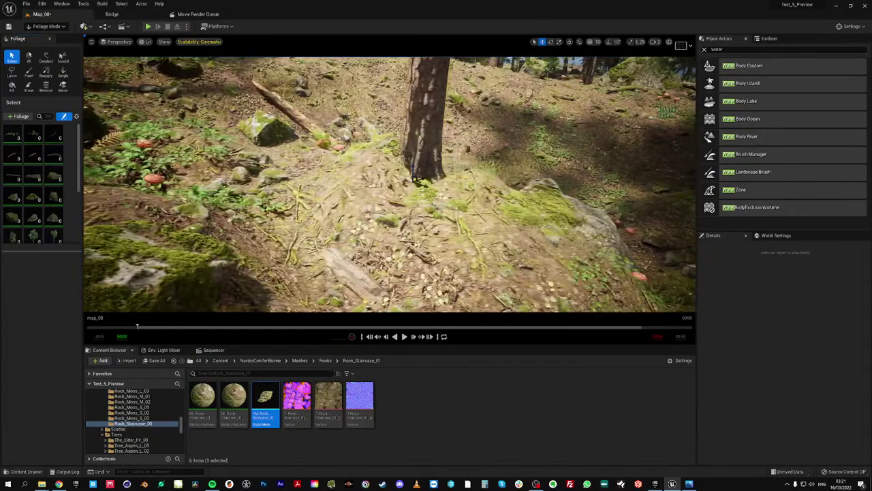
pyautogui.moveTo(445, 221); pyautogui.dragTo(449, 198, button='right')
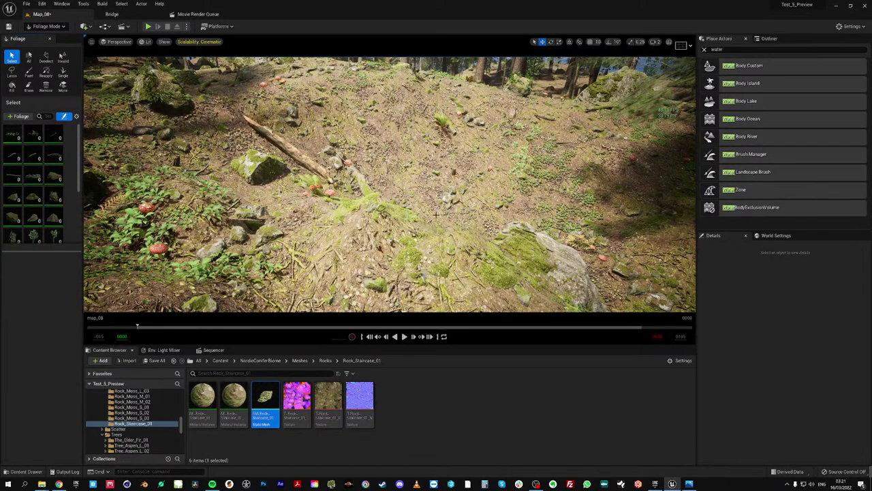
pyautogui.hotkey('ctrl', 'z')
pyautogui.moveTo(436, 215); pyautogui.dragTo(461, 250, button='right')
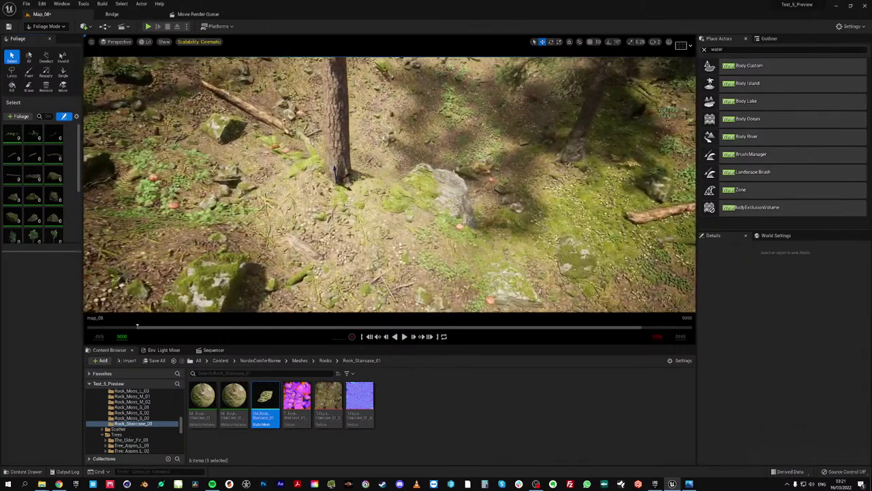
# Enlarge the alpha brush and sculpt the forest floor around the large boulder and the conifers beside it
pyautogui.click(34, 26)
pyautogui.click(55, 44)
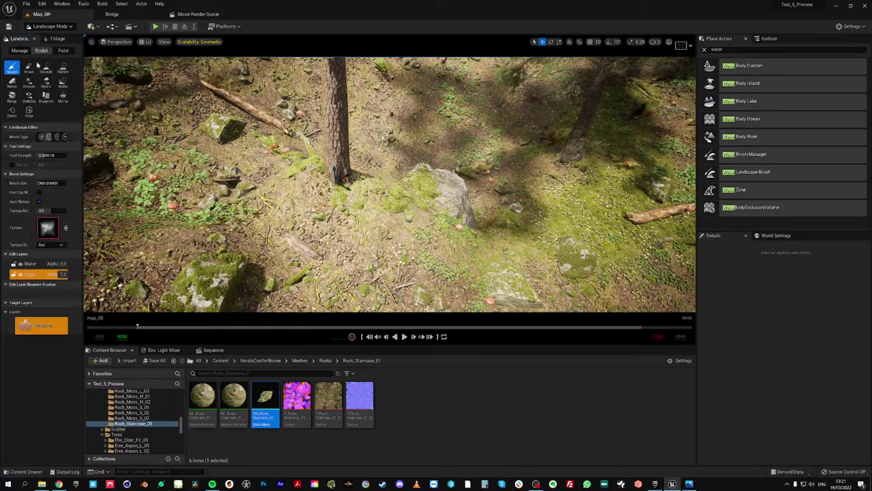
pyautogui.click(42, 183)
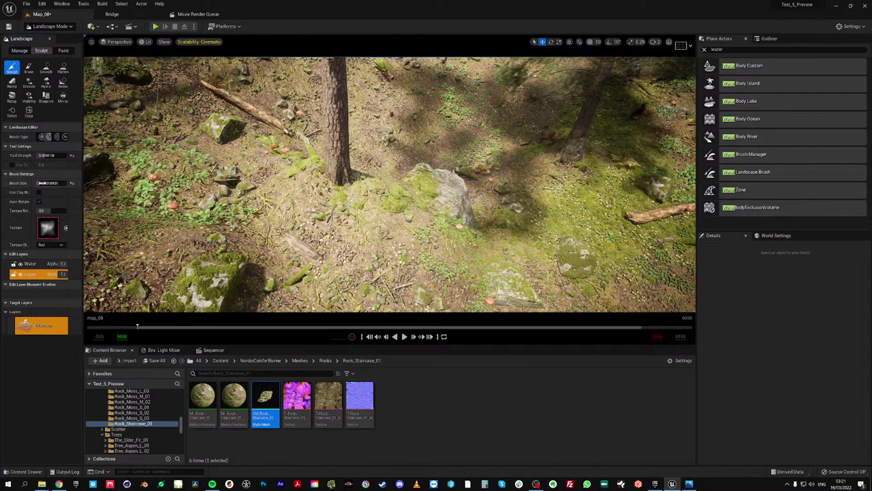
pyautogui.moveTo(55, 183); pyautogui.dragTo(59, 182)
pyautogui.moveTo(114, 184); pyautogui.dragTo(113, 184, button='right')
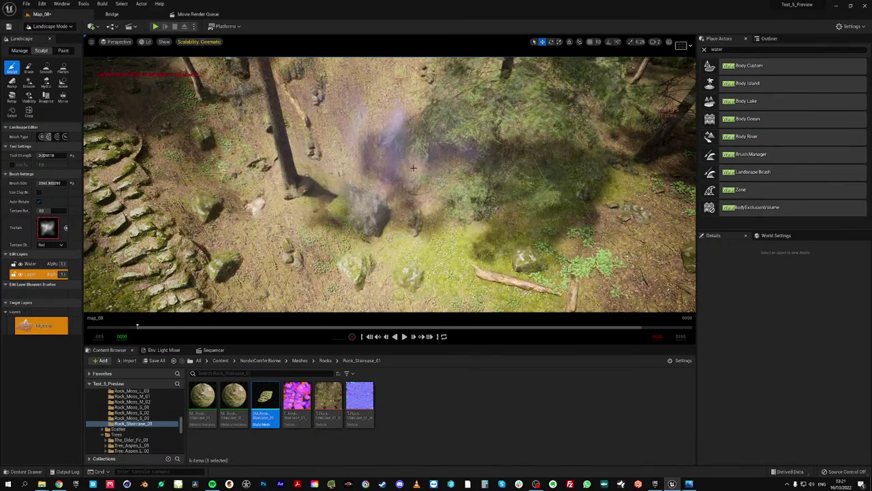
pyautogui.moveTo(345, 174); pyautogui.dragTo(322, 137, button='right')
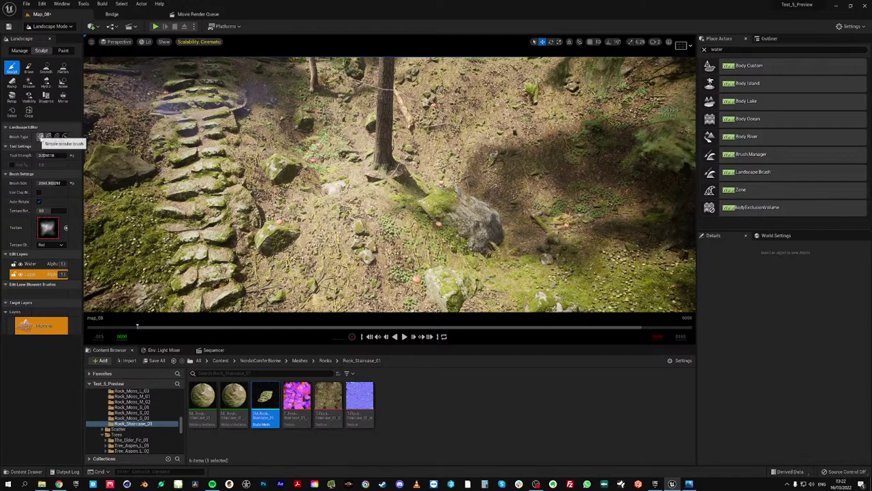
# Switch to a smaller simple circular brush and raise the ground around the tree and the large boulder
pyautogui.click(41, 136)
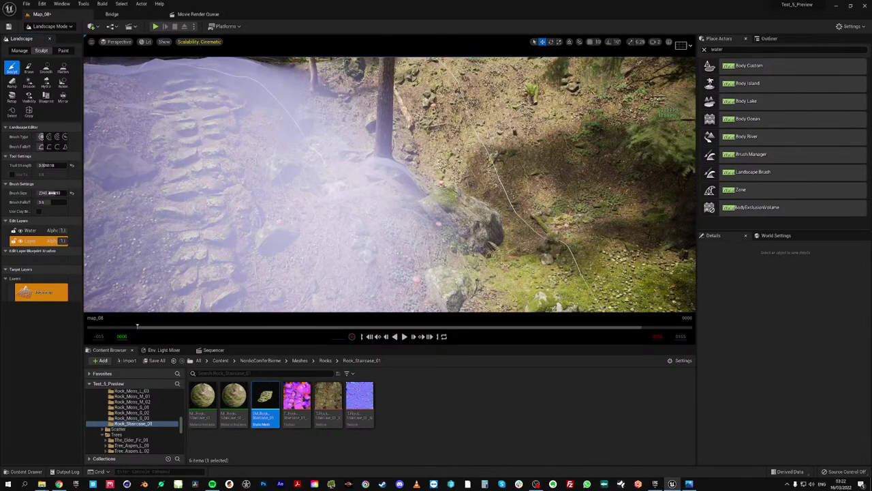
pyautogui.moveTo(51, 193); pyautogui.dragTo(41, 193)
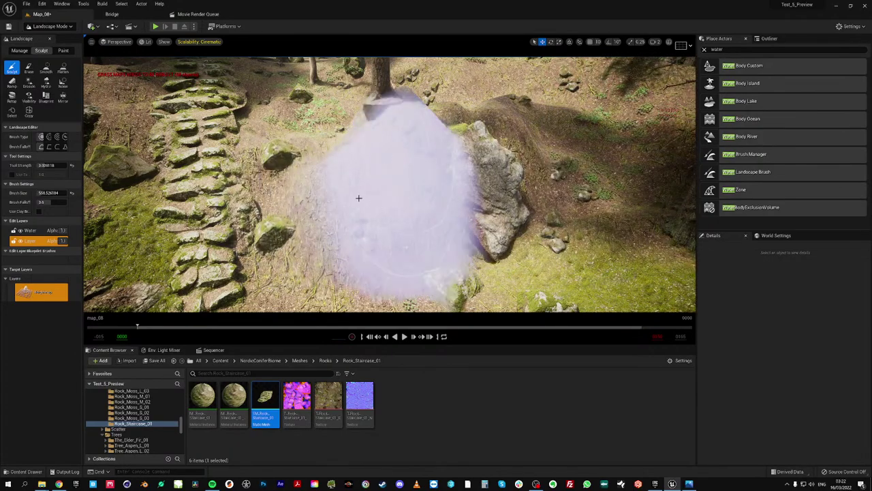
pyautogui.moveTo(359, 199)
pyautogui.mouseDown(button='right')
pyautogui.moveTo(372, 185)
pyautogui.moveTo(385, 204)
pyautogui.moveTo(239, 97)
pyautogui.moveTo(265, 108)
pyautogui.moveTo(265, 83)
pyautogui.mouseUp(button='right')
pyautogui.moveTo(264, 91); pyautogui.dragTo(302, 100)
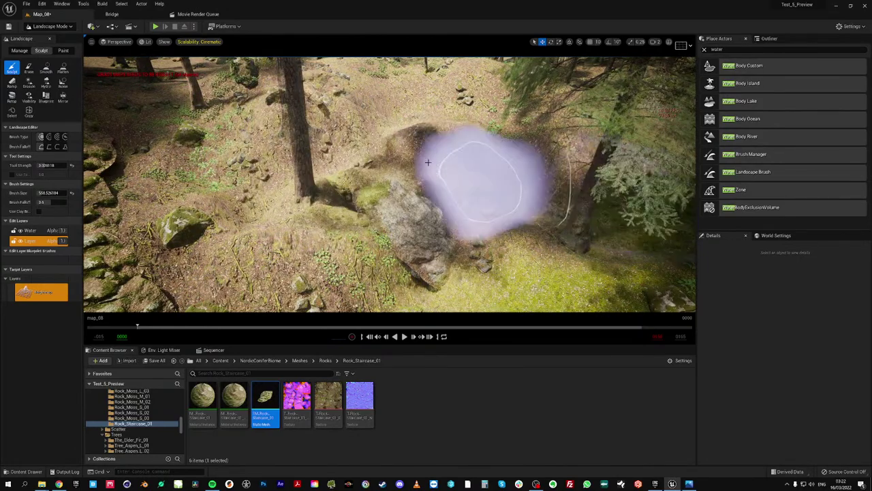
pyautogui.moveTo(402, 197); pyautogui.dragTo(407, 195, button='right')
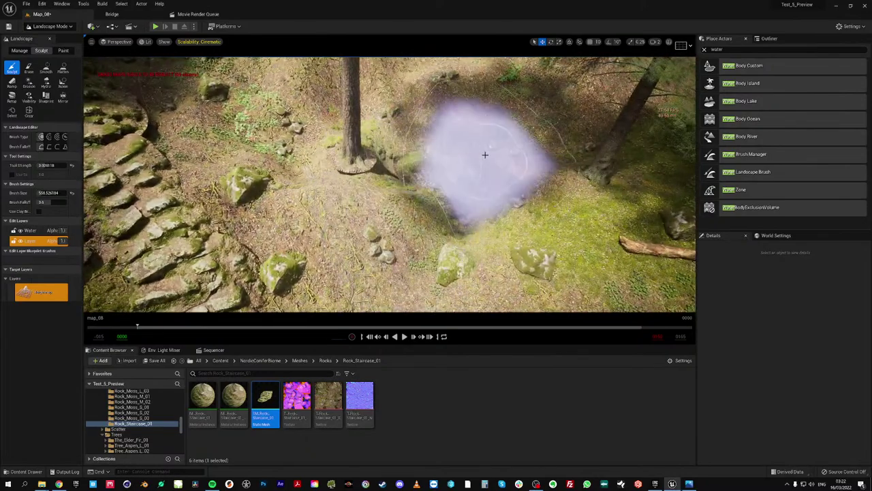
# Try the Flatten tool on the ground over the large boulder and undo the stroke
pyautogui.click(63, 67)
pyautogui.moveTo(449, 160); pyautogui.dragTo(396, 174)
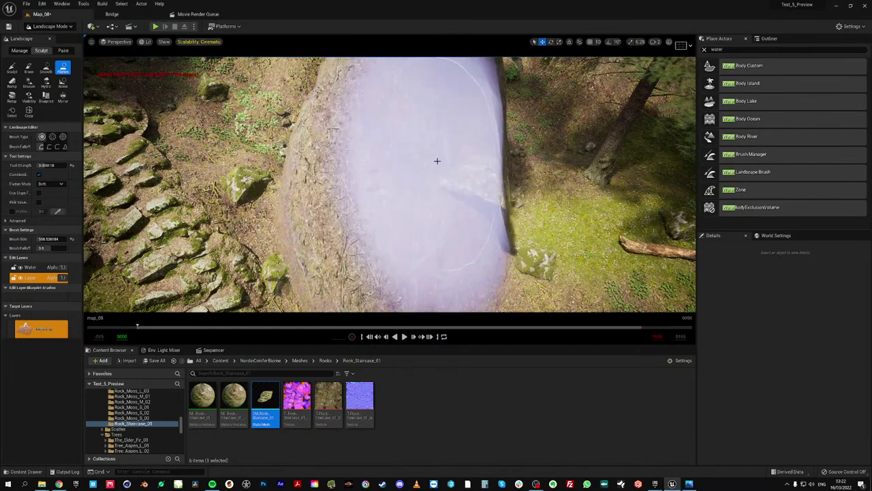
pyautogui.hotkey('ctrl', 'z')
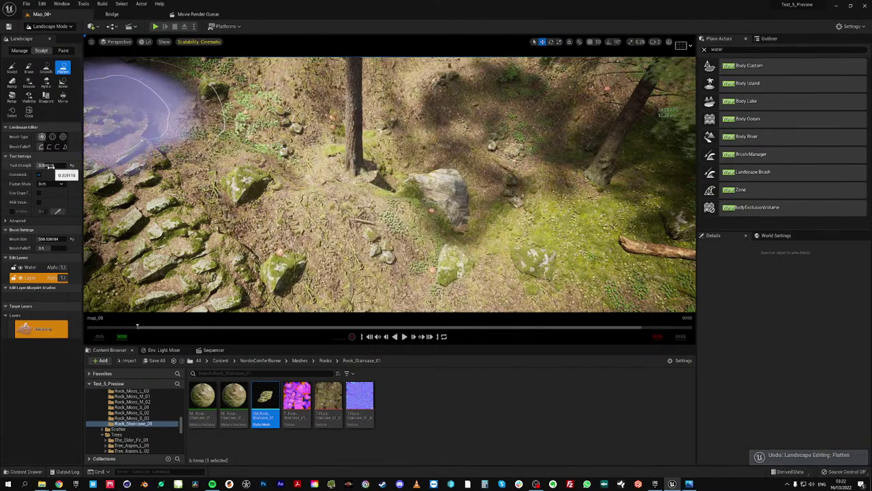
# Set the Flatten tool strength to 0.1 and flatten the ground around the large boulder, keeping the flatten mode on Both
pyautogui.click(47, 165)
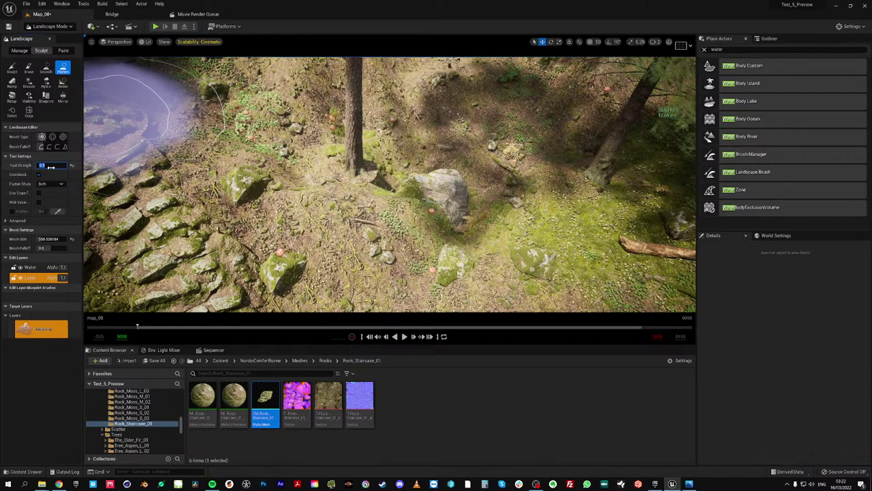
pyautogui.moveTo(490, 191)
pyautogui.mouseDown()
pyautogui.moveTo(392, 186)
pyautogui.moveTo(502, 165)
pyautogui.moveTo(424, 142)
pyautogui.moveTo(526, 146)
pyautogui.moveTo(592, 226)
pyautogui.moveTo(580, 257)
pyautogui.moveTo(473, 253)
pyautogui.moveTo(584, 234)
pyautogui.moveTo(529, 241)
pyautogui.mouseUp()
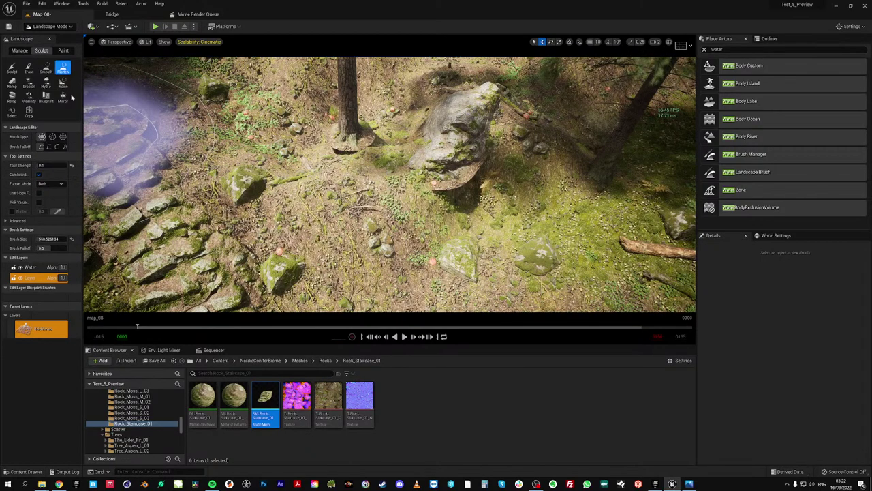
pyautogui.click(61, 185)
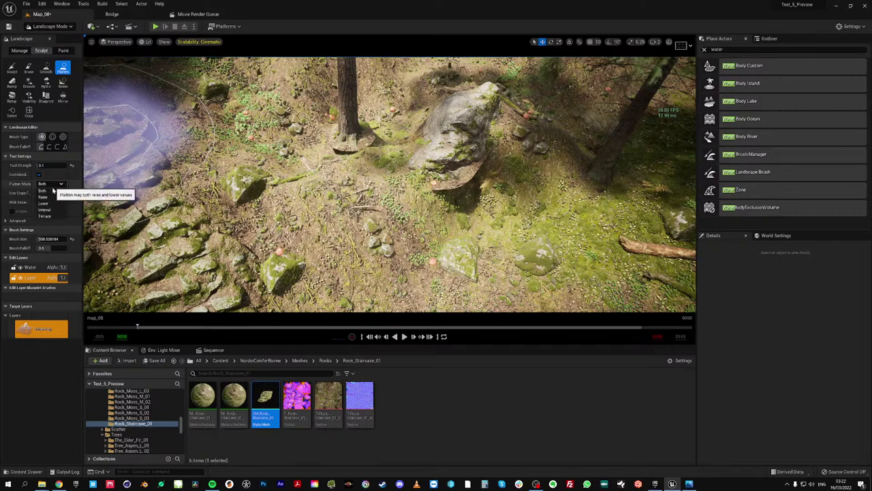
pyautogui.click(50, 193)
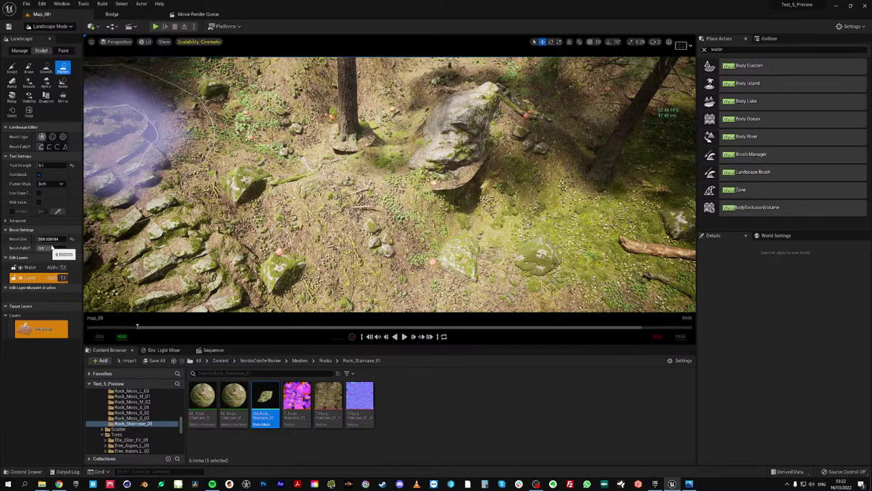
# Try flattening the ground between the tree and the large boulder, and undo the last two flatten strokes
pyautogui.moveTo(409, 158)
pyautogui.mouseDown(button='right')
pyautogui.moveTo(464, 152)
pyautogui.moveTo(456, 161)
pyautogui.moveTo(341, 159)
pyautogui.mouseUp(button='right')
pyautogui.moveTo(314, 157)
pyautogui.mouseDown()
pyautogui.moveTo(402, 189)
pyautogui.moveTo(460, 136)
pyautogui.mouseUp()
pyautogui.hotkey('ctrl', 'z')
pyautogui.hotkey('ctrl', 'z')
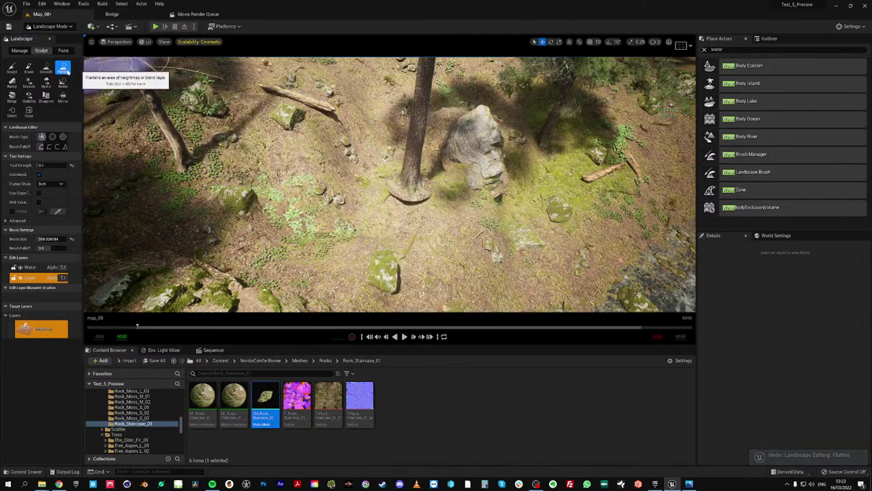
# Try flattening the slope from the tree past the boulder toward the lake shore, and undo these strokes
pyautogui.moveTo(504, 118); pyautogui.dragTo(607, 129, button='right')
pyautogui.moveTo(224, 199)
pyautogui.mouseDown()
pyautogui.moveTo(384, 93)
pyautogui.moveTo(212, 195)
pyautogui.moveTo(404, 94)
pyautogui.mouseUp()
pyautogui.moveTo(223, 173); pyautogui.dragTo(389, 91)
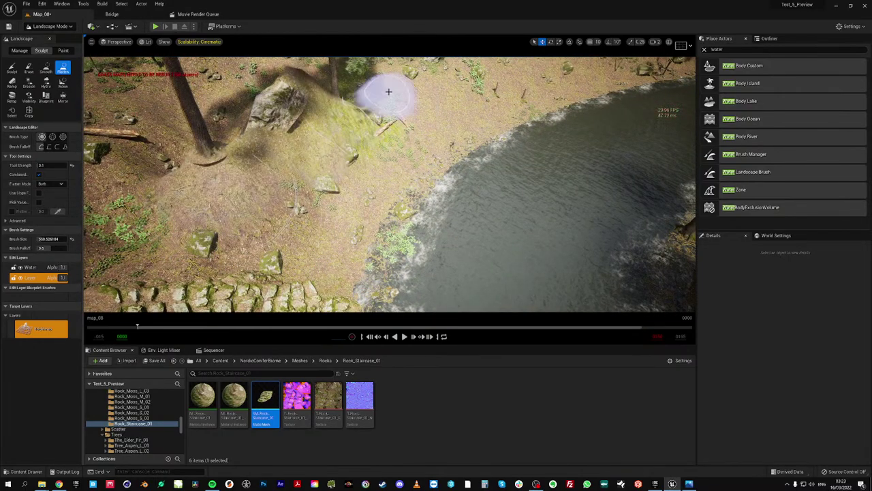
pyautogui.moveTo(205, 149); pyautogui.dragTo(295, 89)
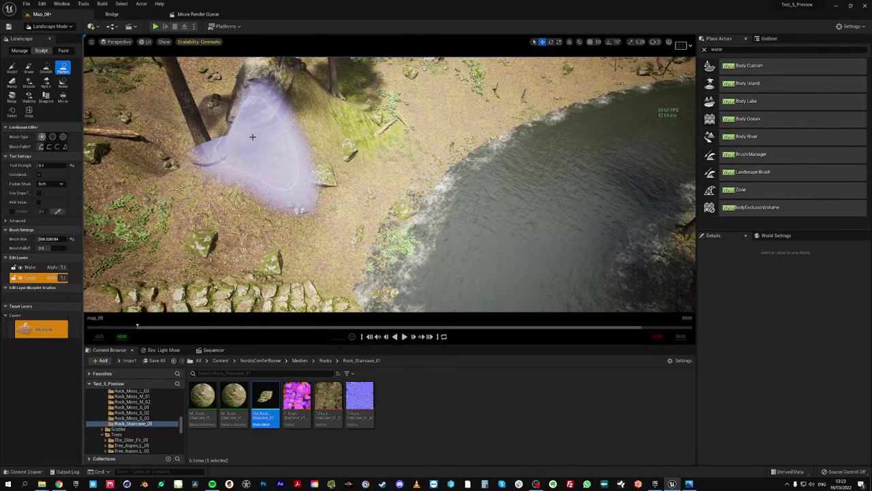
pyautogui.moveTo(310, 136); pyautogui.dragTo(241, 144, button='right')
pyautogui.hotkey('ctrl', 'z')
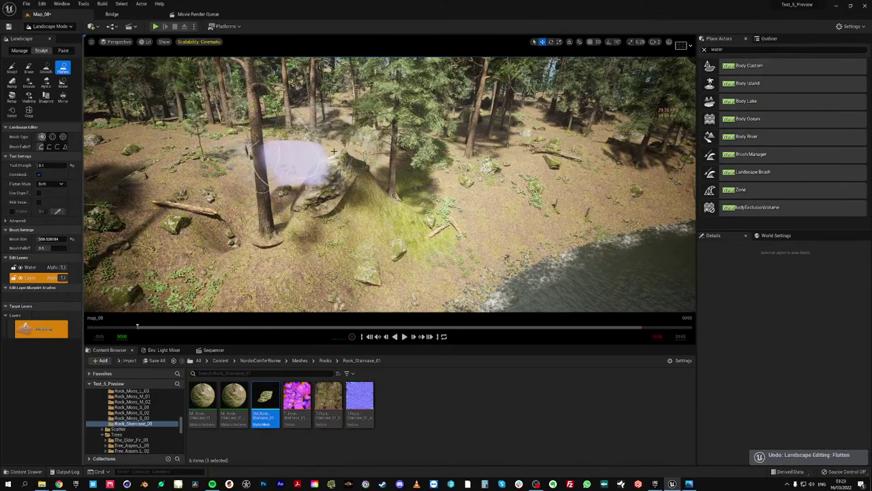
pyautogui.hotkey('ctrl', 'z')
pyautogui.hotkey('ctrl', 'z')
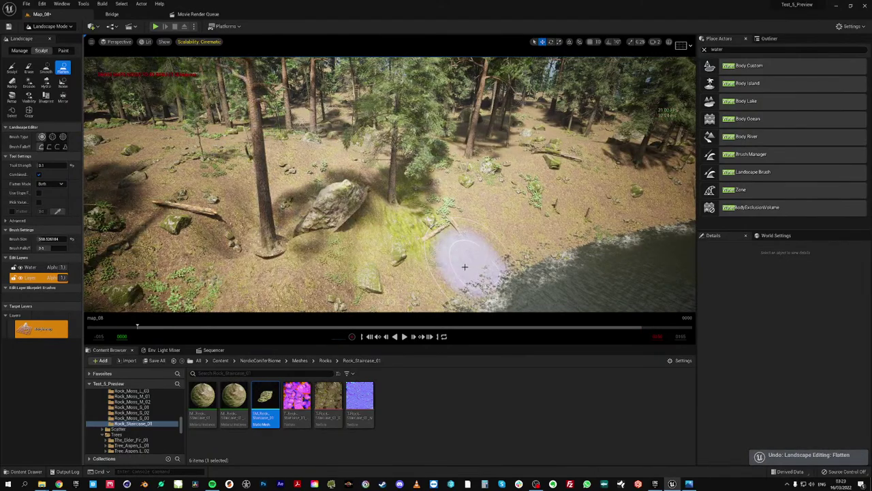
# Flatten the ground around the large boulder and smooth the uneven terrain beside it at tool strength 0.1
pyautogui.moveTo(443, 269)
pyautogui.mouseDown()
pyautogui.moveTo(360, 253)
pyautogui.moveTo(214, 253)
pyautogui.moveTo(110, 285)
pyautogui.mouseUp()
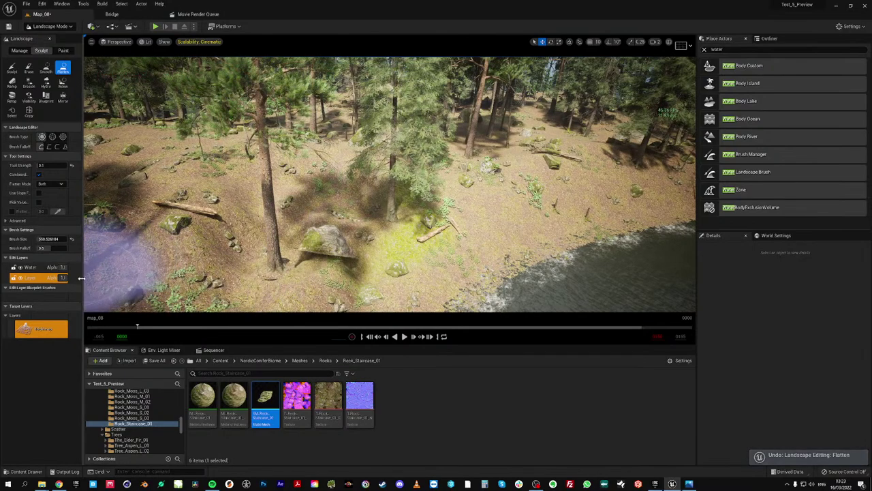
pyautogui.hotkey('ctrl', 'z')
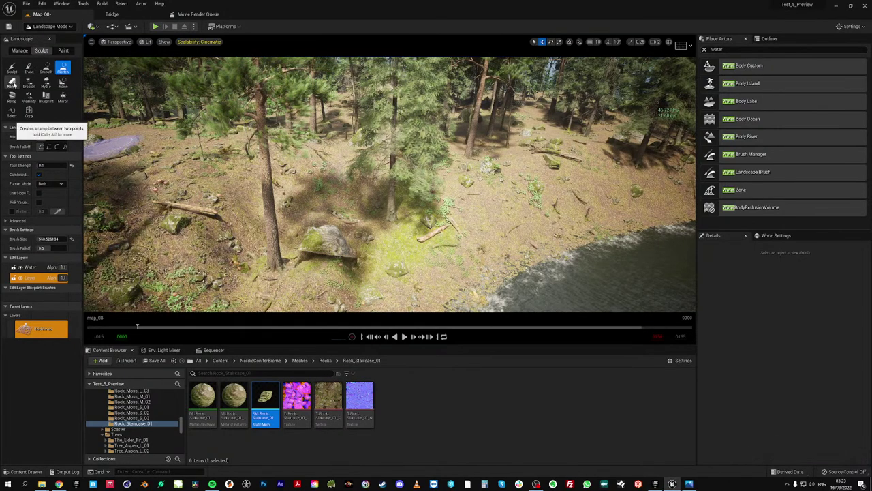
pyautogui.click(45, 67)
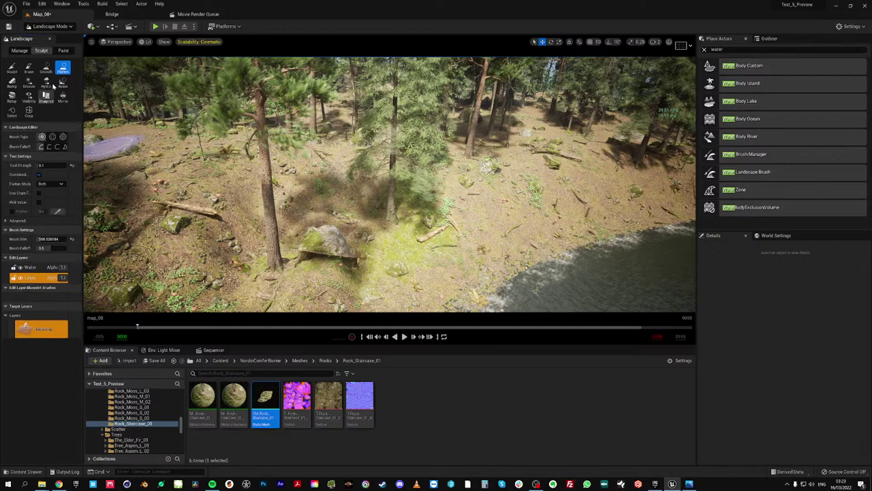
pyautogui.moveTo(307, 252)
pyautogui.mouseDown()
pyautogui.moveTo(301, 266)
pyautogui.moveTo(404, 253)
pyautogui.moveTo(375, 247)
pyautogui.moveTo(389, 244)
pyautogui.moveTo(400, 281)
pyautogui.mouseUp()
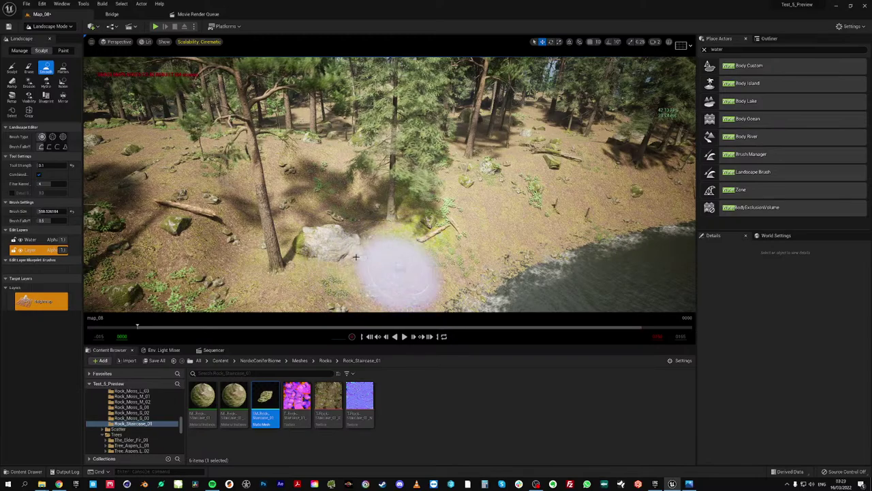
pyautogui.moveTo(417, 241)
pyautogui.mouseDown(button='right')
pyautogui.moveTo(365, 263)
pyautogui.moveTo(378, 269)
pyautogui.mouseUp(button='right')
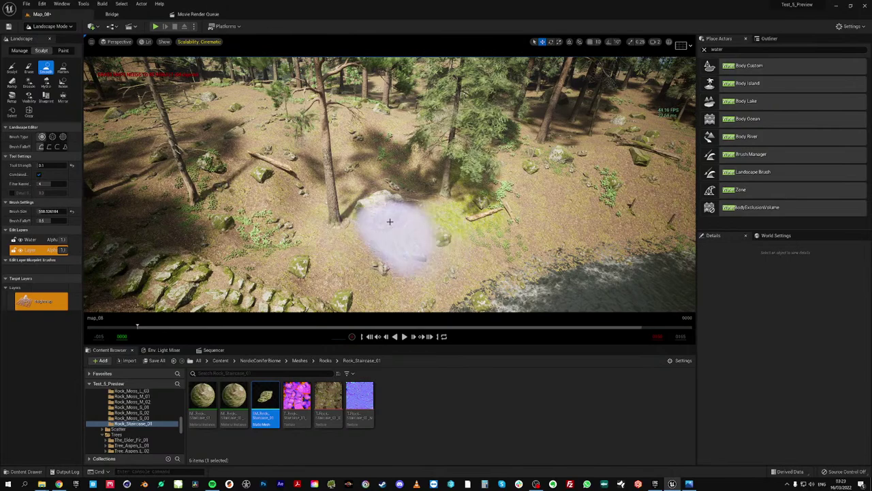
# Switch to foliage editing and enlarge the large boulder beside the tree
pyautogui.click(12, 68)
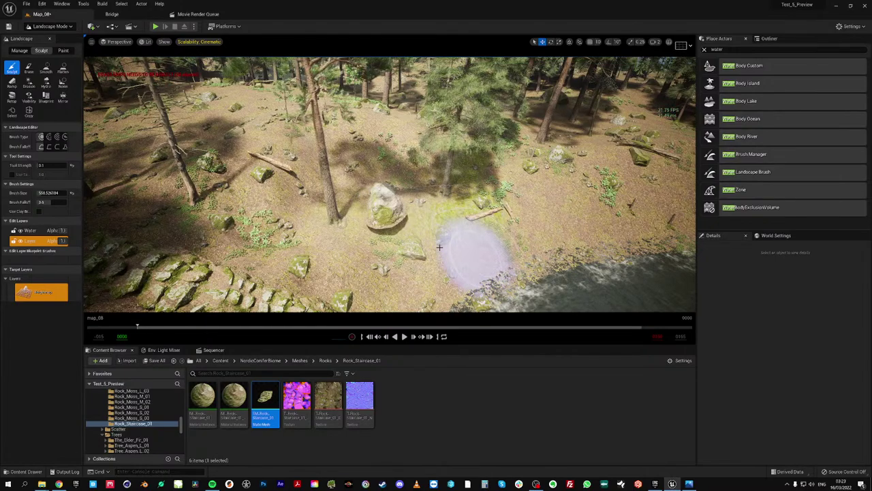
pyautogui.press('w')
pyautogui.moveTo(450, 261)
pyautogui.mouseDown(button='right')
pyautogui.moveTo(471, 261)
pyautogui.moveTo(422, 256)
pyautogui.moveTo(450, 261)
pyautogui.moveTo(450, 284)
pyautogui.mouseUp(button='right')
pyautogui.press('s')
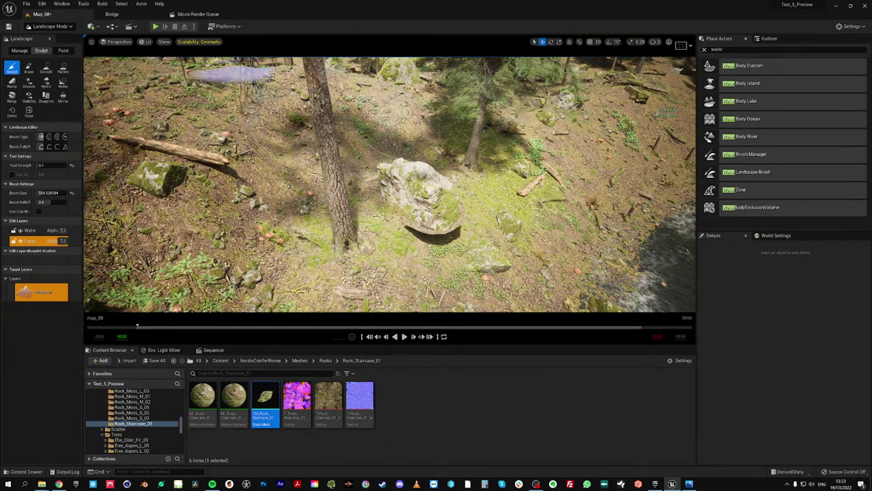
pyautogui.moveTo(234, 74)
pyautogui.mouseDown(button='right')
pyautogui.moveTo(246, 65)
pyautogui.moveTo(227, 81)
pyautogui.mouseUp(button='right')
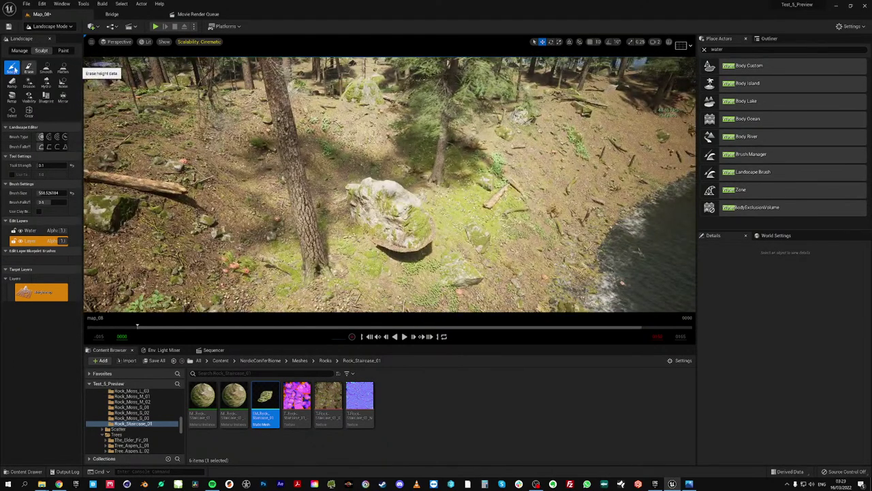
pyautogui.click(50, 26)
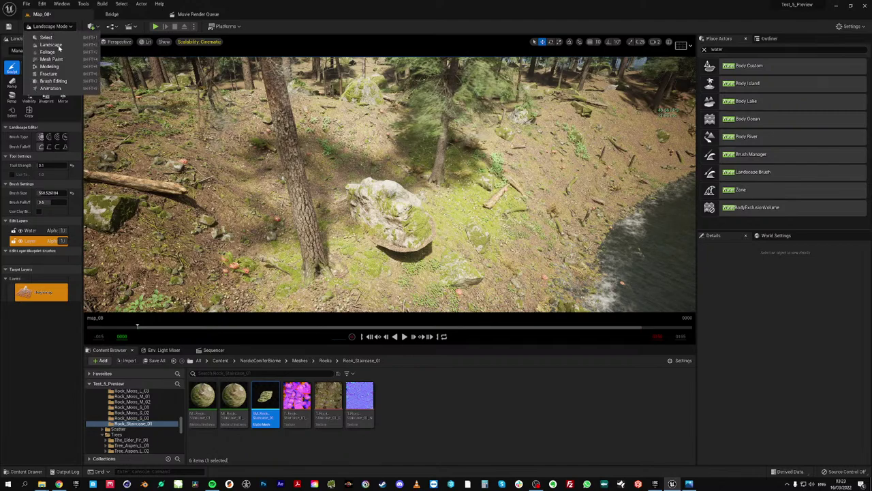
pyautogui.click(41, 49)
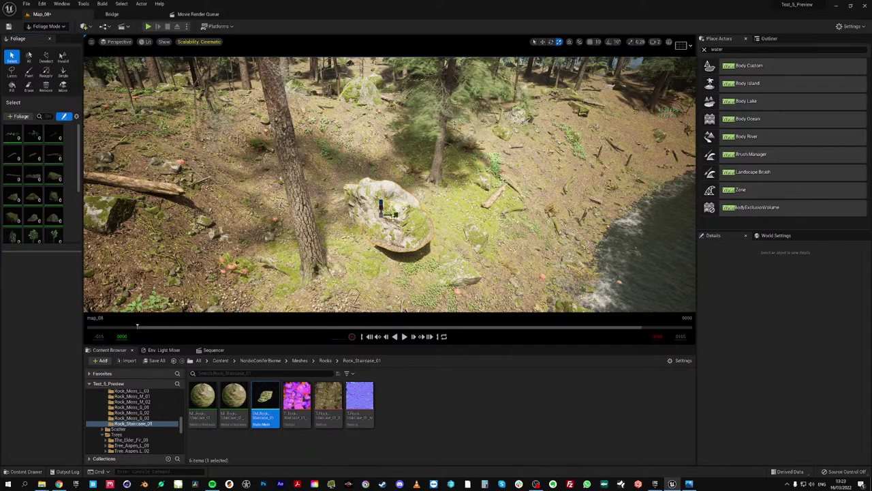
pyautogui.moveTo(382, 214)
pyautogui.mouseDown()
pyautogui.moveTo(424, 217)
pyautogui.moveTo(388, 218)
pyautogui.mouseUp()
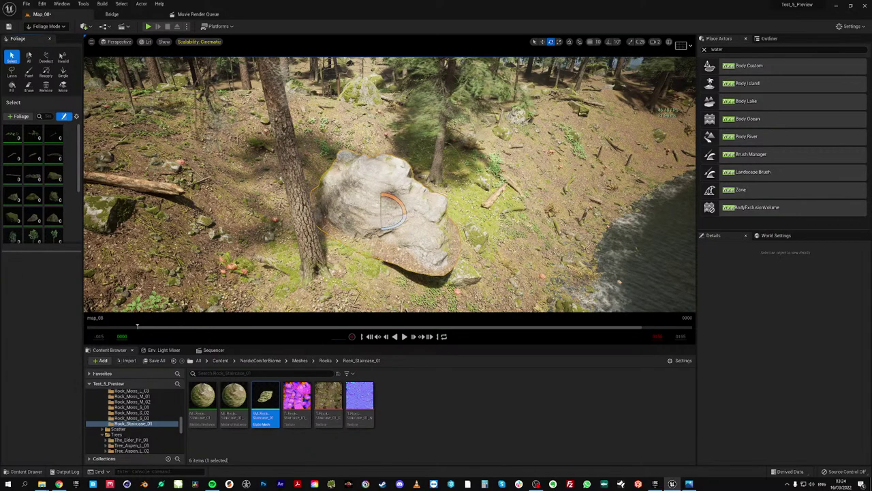
# Rotate the enlarged boulder and sink it lower into the ground
pyautogui.moveTo(381, 208); pyautogui.dragTo(388, 207, button='right')
pyautogui.moveTo(382, 208)
pyautogui.mouseDown()
pyautogui.moveTo(375, 213)
pyautogui.moveTo(390, 205)
pyautogui.mouseUp()
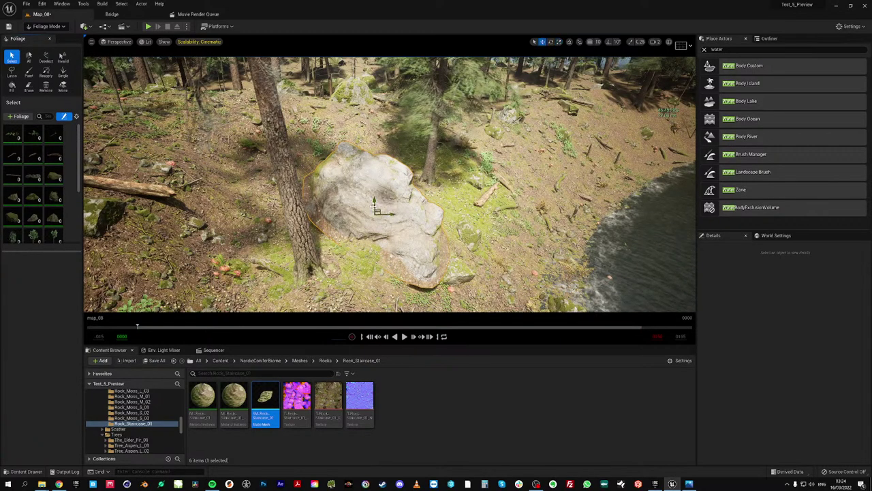
pyautogui.moveTo(375, 201); pyautogui.dragTo(377, 212)
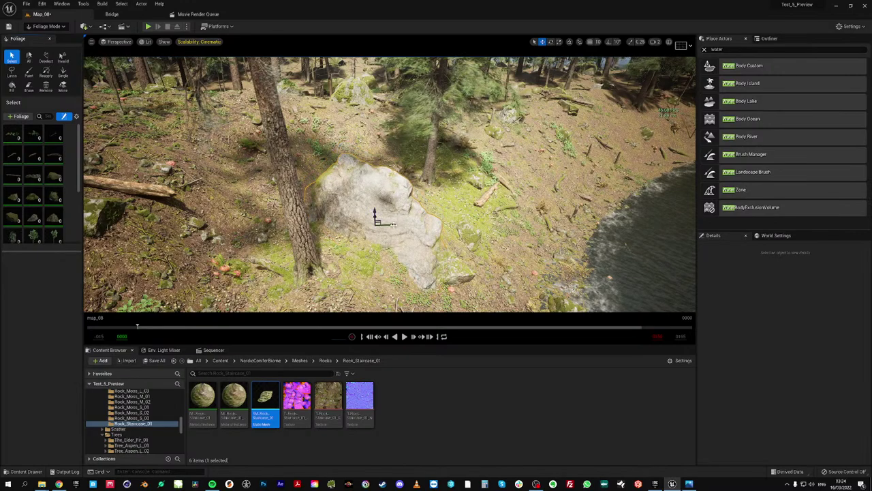
# Switch to landscape editing and sculpt the ground up against the exposed edge of the rock staircase
pyautogui.moveTo(417, 240); pyautogui.dragTo(293, 237, button='right')
pyautogui.moveTo(390, 184); pyautogui.dragTo(351, 160, button='right')
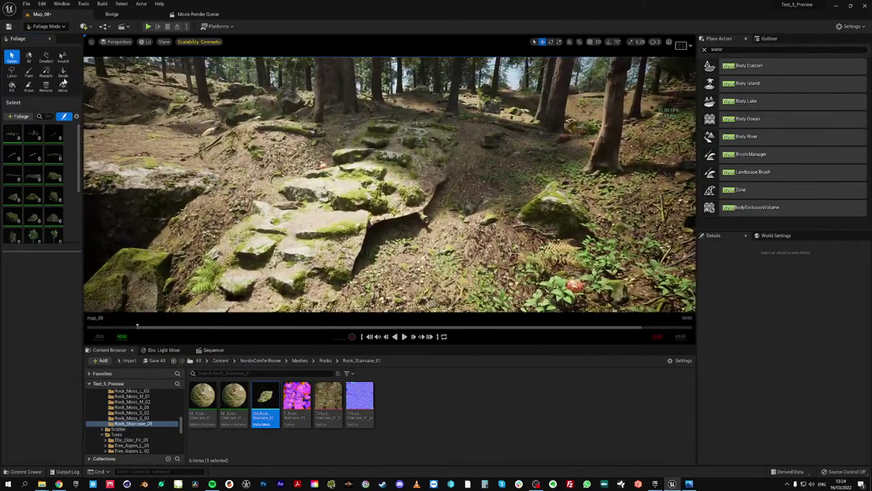
pyautogui.click(45, 27)
pyautogui.click(49, 44)
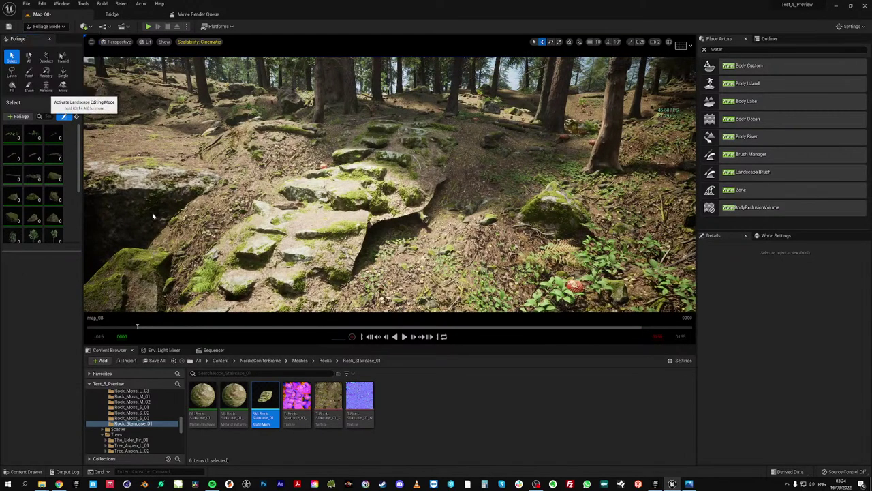
pyautogui.hotkey('shift', '2')
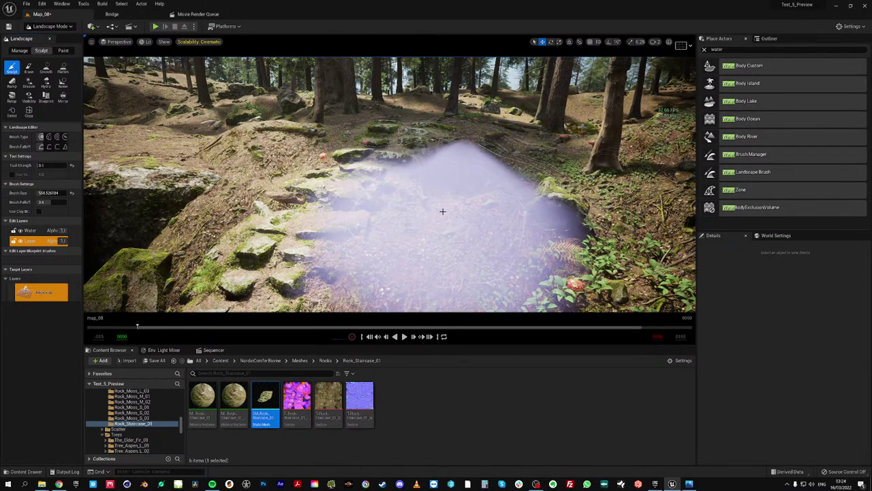
# Switch to foliage editing and delete the large overhanging boulder beside the tree
pyautogui.moveTo(478, 195)
pyautogui.mouseDown(button='right')
pyautogui.moveTo(504, 184)
pyautogui.moveTo(473, 201)
pyautogui.moveTo(464, 238)
pyautogui.moveTo(453, 215)
pyautogui.moveTo(478, 195)
pyautogui.mouseUp(button='right')
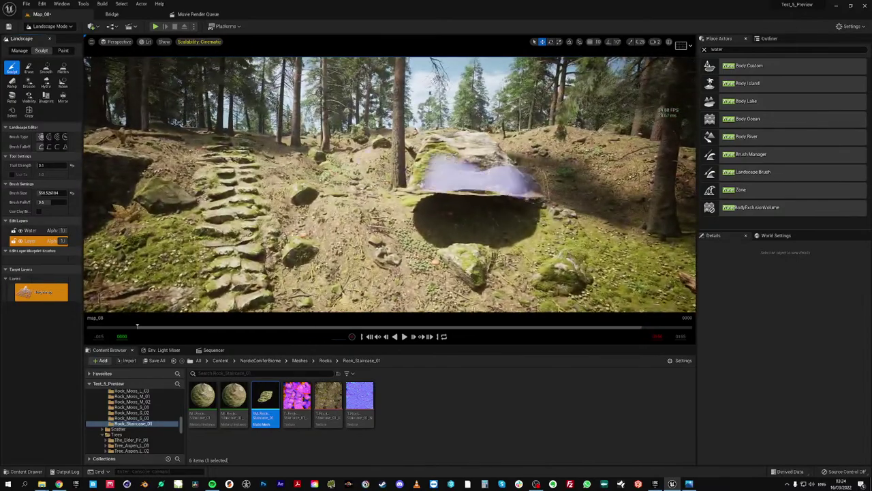
pyautogui.click(51, 26)
pyautogui.click(47, 51)
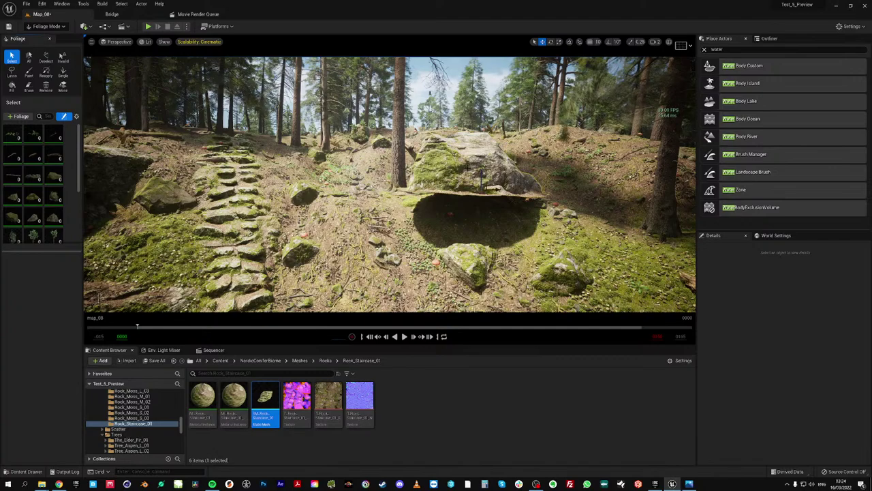
pyautogui.click(480, 176)
pyautogui.press('Delete')
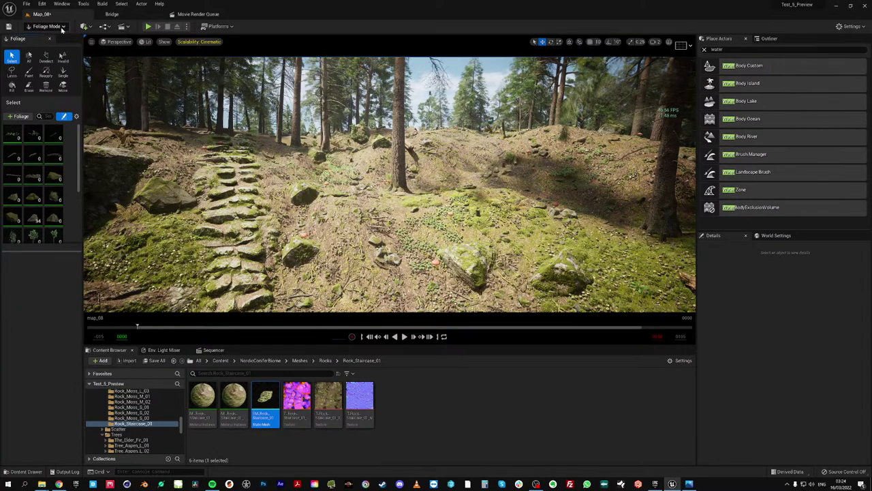
# Switch to selection mode, play-test the scene with the character at the lake shore, and stop the preview
pyautogui.click(60, 25)
pyautogui.click(43, 36)
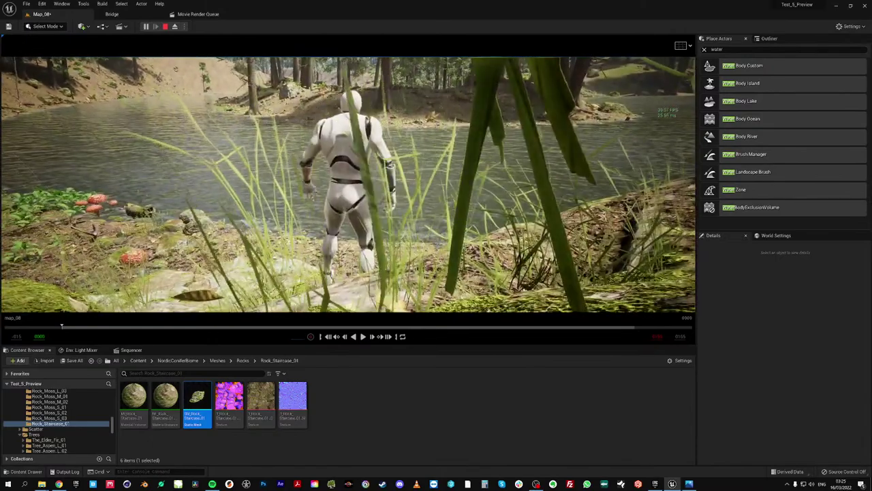
pyautogui.press('Escape')
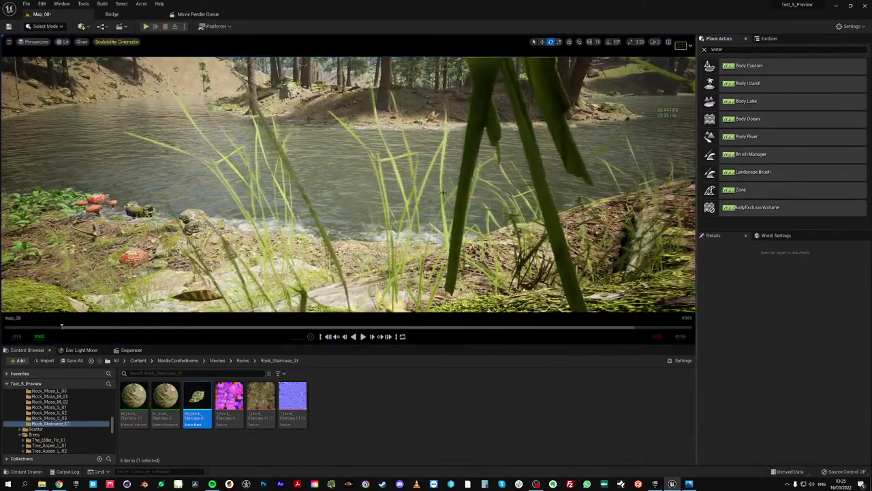
# Select the lake's water plane and lower it to a shallower level along the banks
pyautogui.click(333, 172)
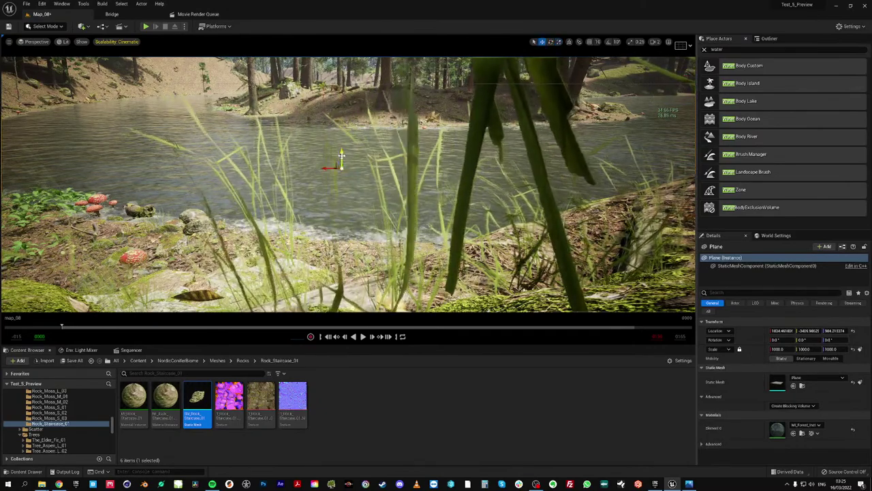
pyautogui.moveTo(342, 153); pyautogui.dragTo(343, 193)
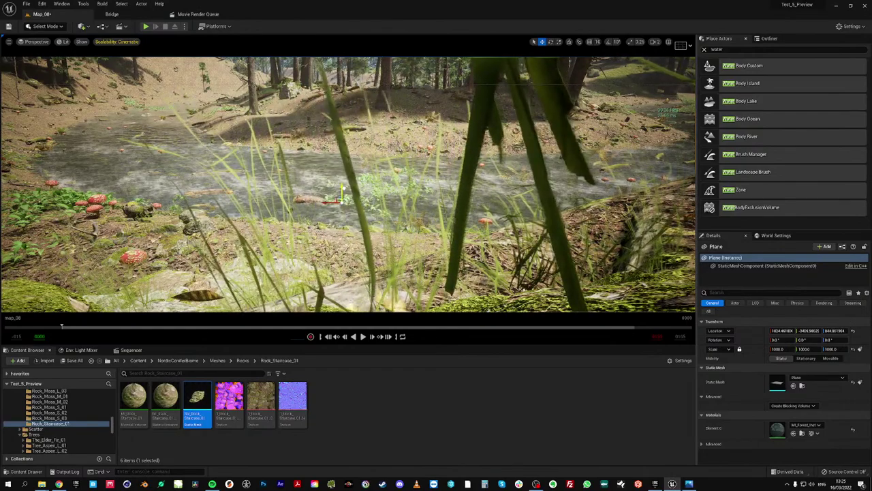
pyautogui.moveTo(327, 206); pyautogui.dragTo(277, 228, button='right')
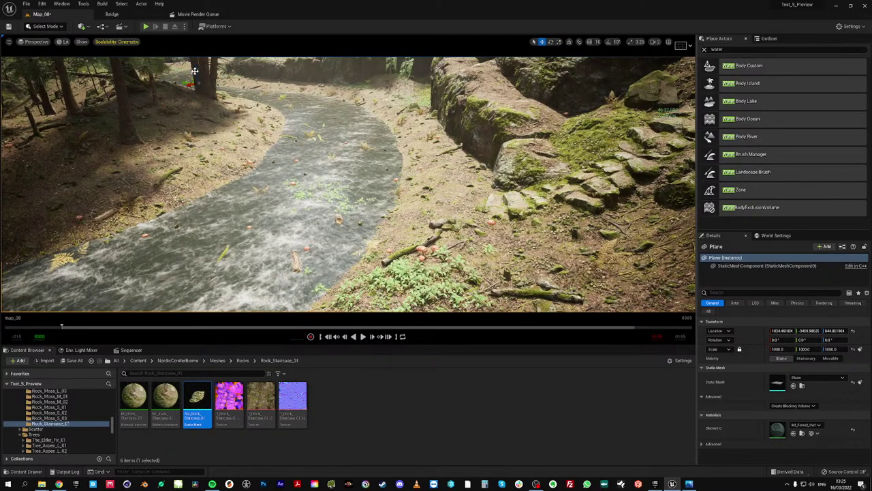
# Switch to landscape painting and paint the Moss layer over the bare slope beside the rock staircase
pyautogui.moveTo(277, 229); pyautogui.dragTo(281, 231, button='right')
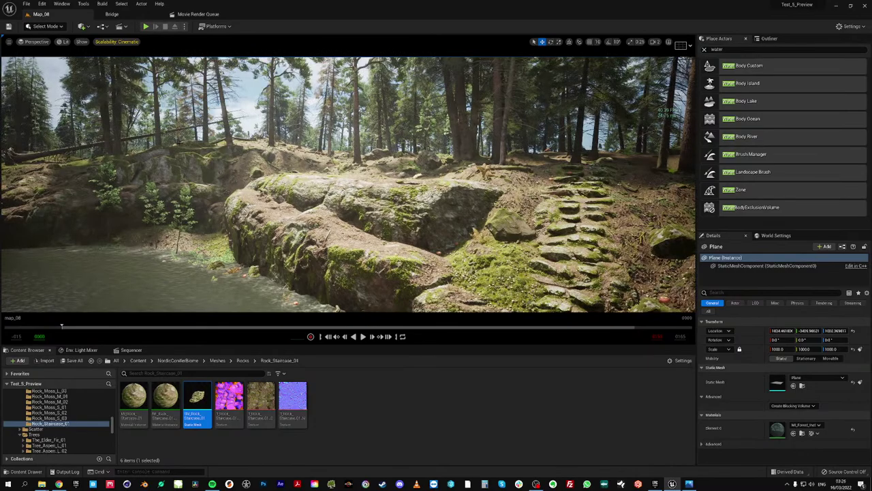
pyautogui.moveTo(349, 184); pyautogui.dragTo(361, 204, button='right')
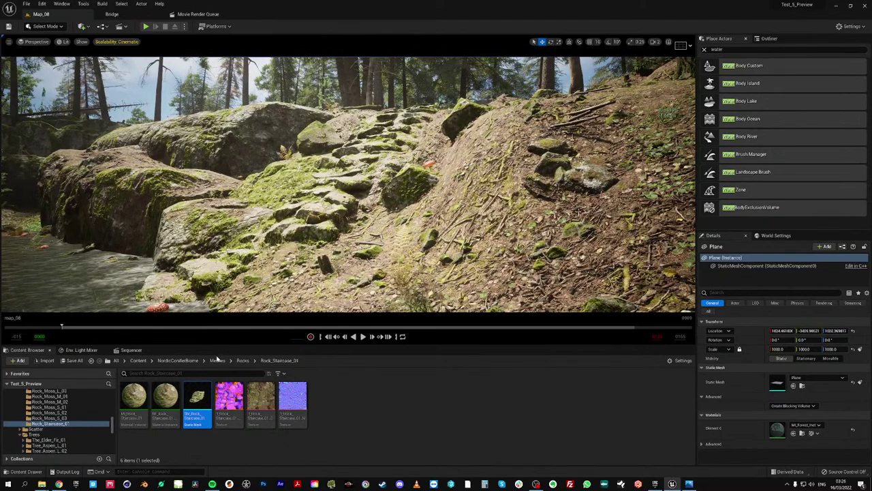
pyautogui.click(48, 27)
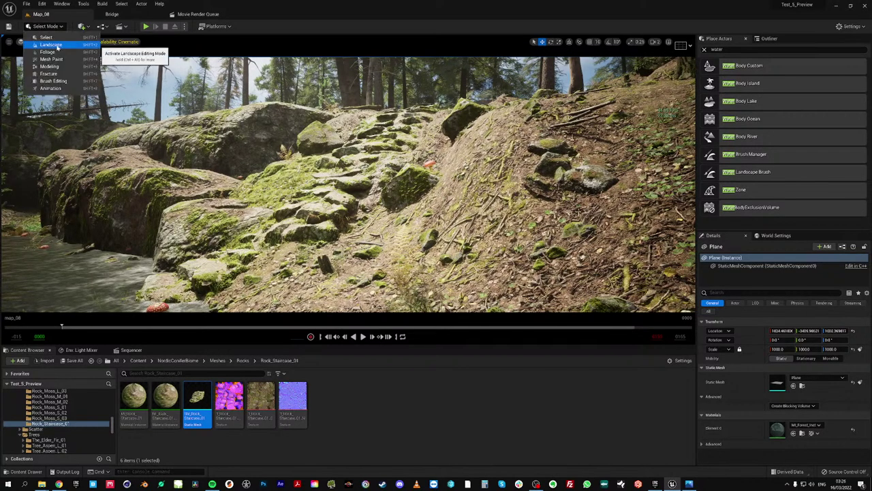
pyautogui.click(57, 46)
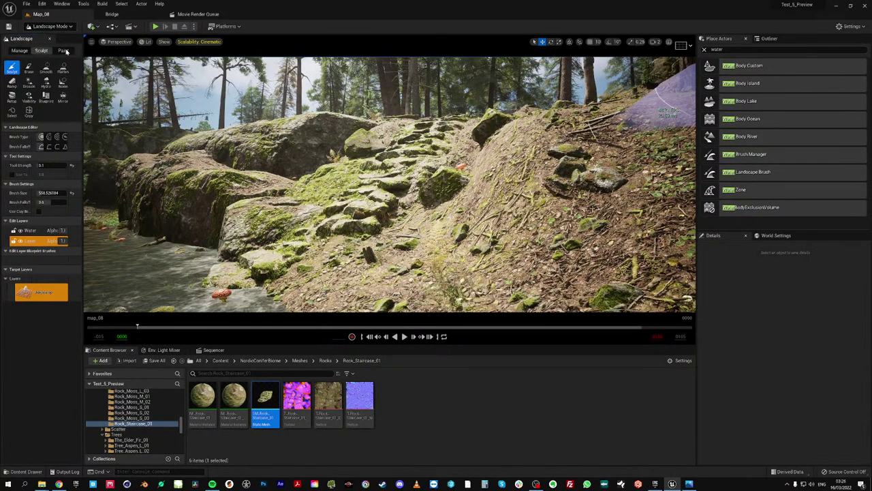
pyautogui.click(64, 51)
pyautogui.click(42, 282)
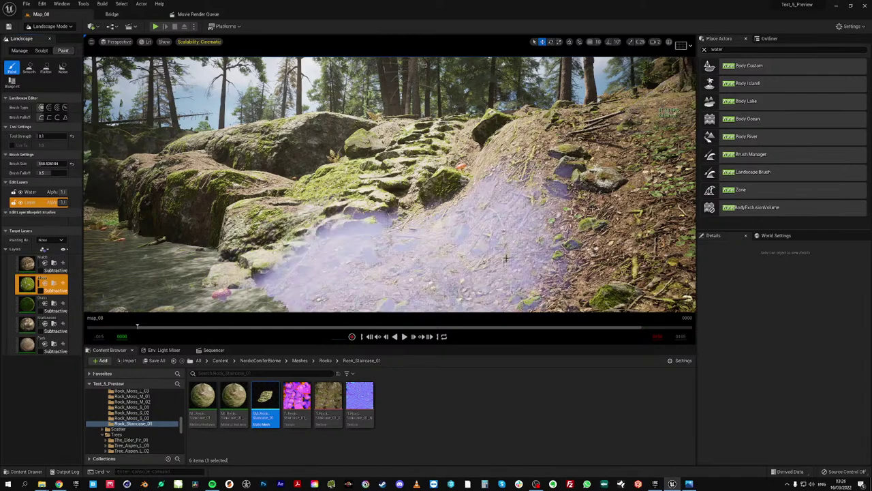
pyautogui.moveTo(510, 257)
pyautogui.mouseDown()
pyautogui.moveTo(522, 210)
pyautogui.moveTo(456, 184)
pyautogui.mouseUp()
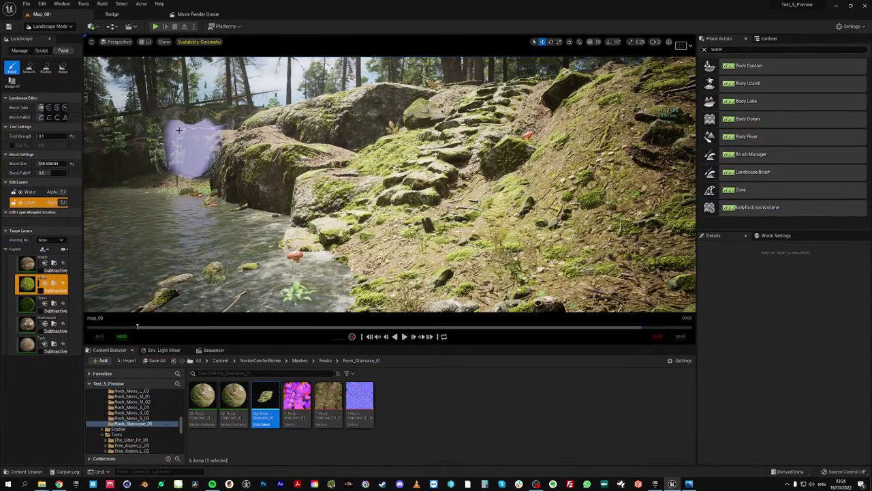
# Return to selection mode, lower the lake's water plane to a height of about 965, and hide the editor overlays
pyautogui.click(50, 26)
pyautogui.click(45, 37)
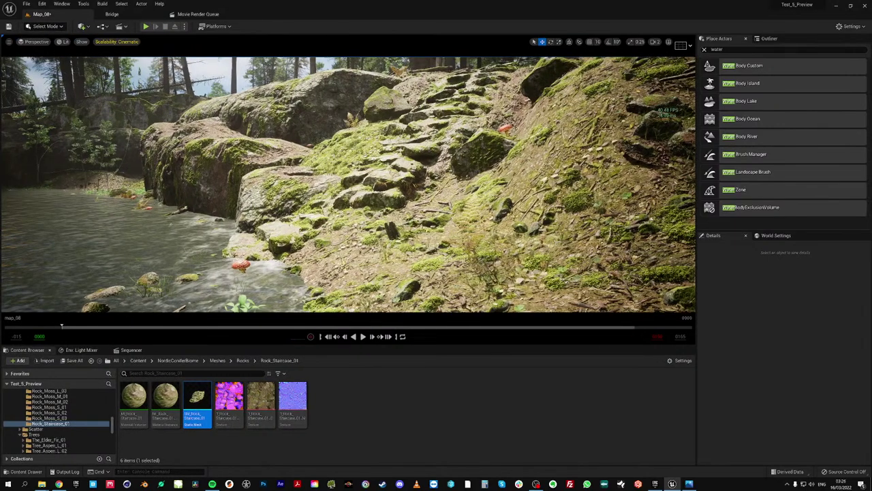
pyautogui.click(101, 211)
pyautogui.press('e')
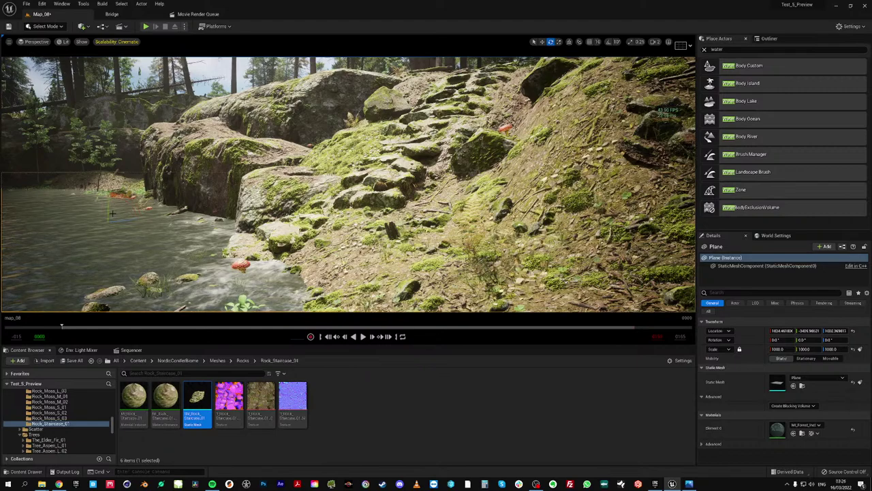
pyautogui.press('w')
pyautogui.moveTo(111, 205); pyautogui.dragTo(113, 207)
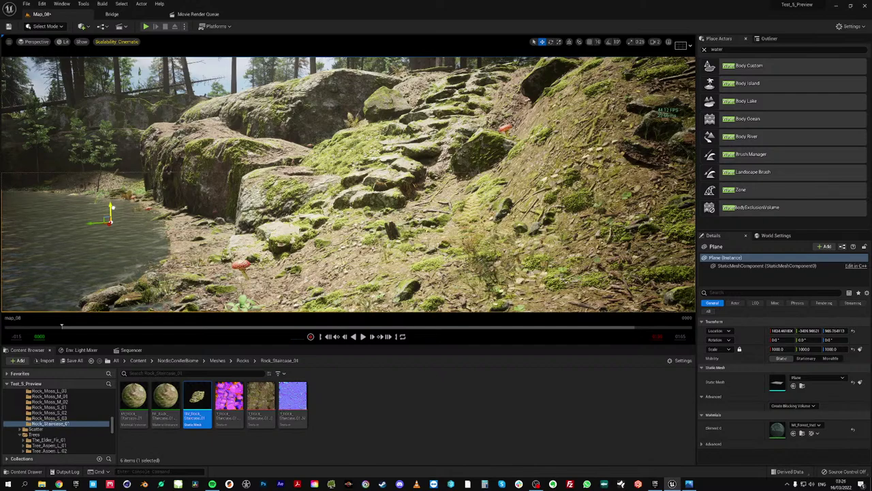
pyautogui.press('g')
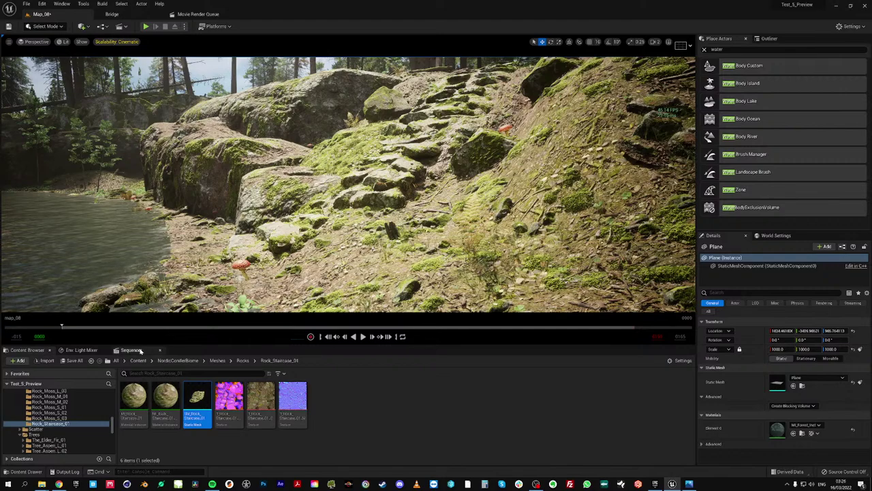
# Open the Sequencer, pilot the Cine Camera Actor, and frame the mossy rocks and staircase beside the lake
pyautogui.click(131, 349)
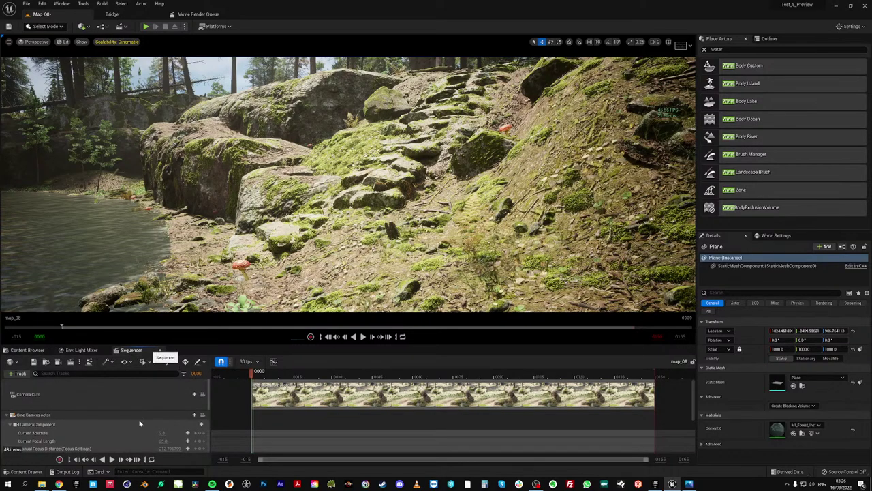
pyautogui.click(203, 415)
pyautogui.click(202, 414)
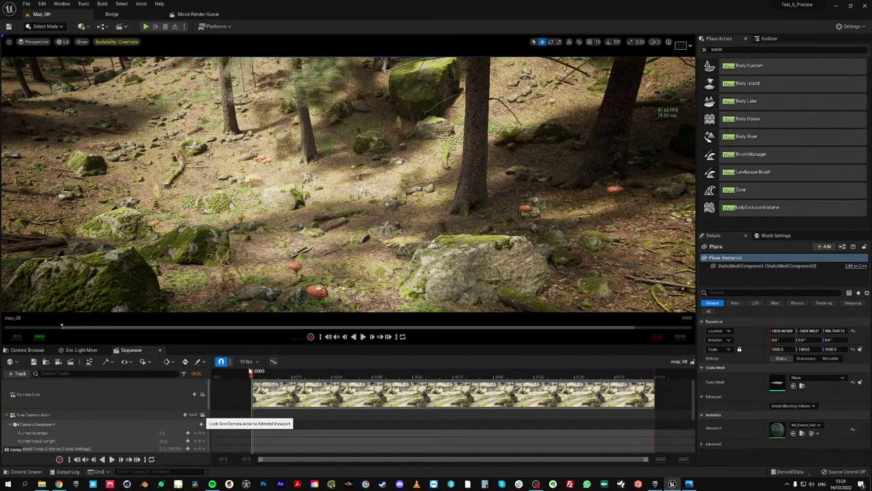
pyautogui.click(202, 415)
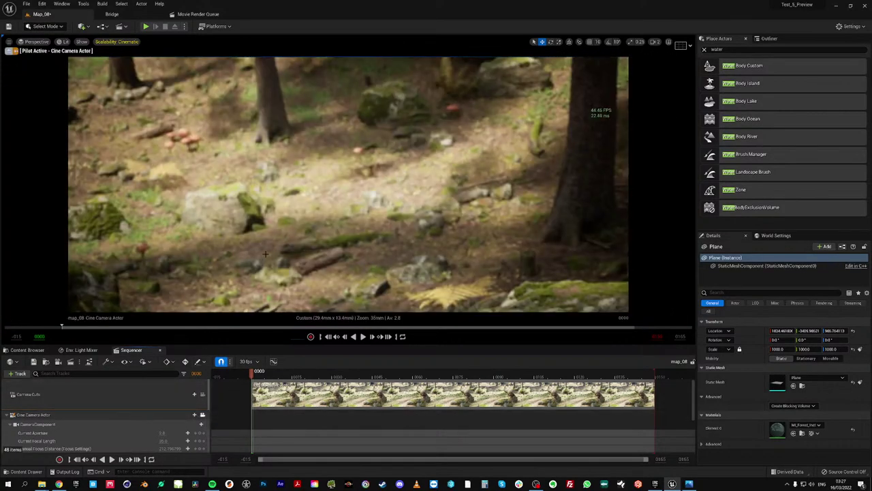
pyautogui.moveTo(525, 266); pyautogui.dragTo(592, 240, button='right')
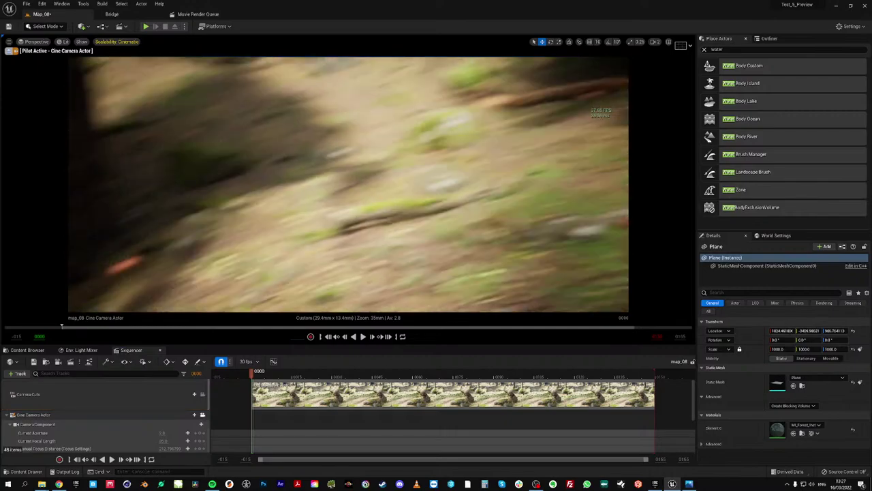
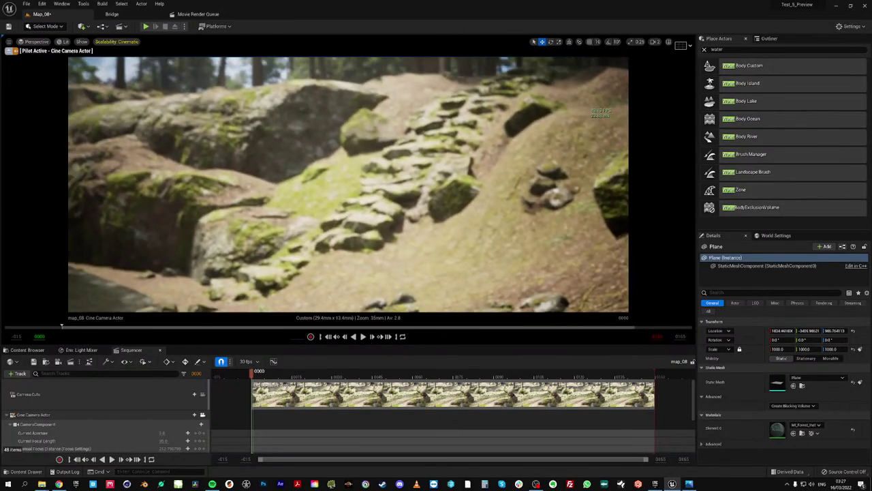
pyautogui.moveTo(302, 155); pyautogui.dragTo(296, 154, button='right')
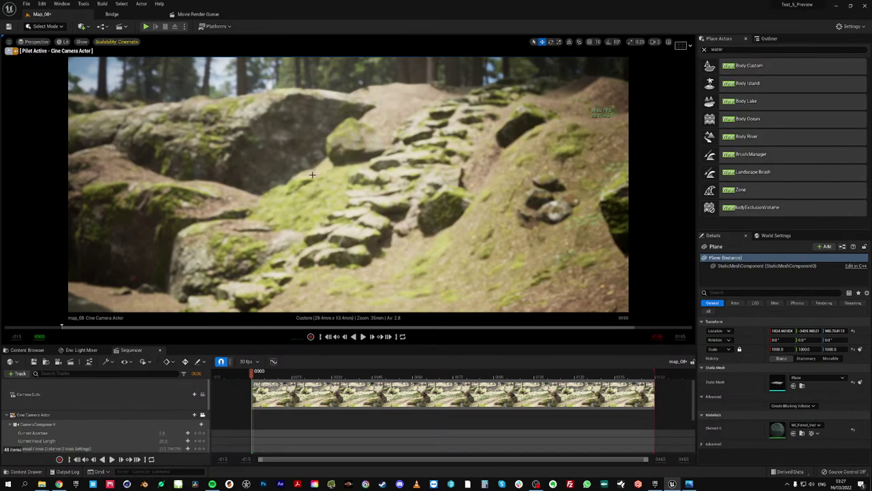
pyautogui.moveTo(348, 184); pyautogui.dragTo(267, 182, button='right')
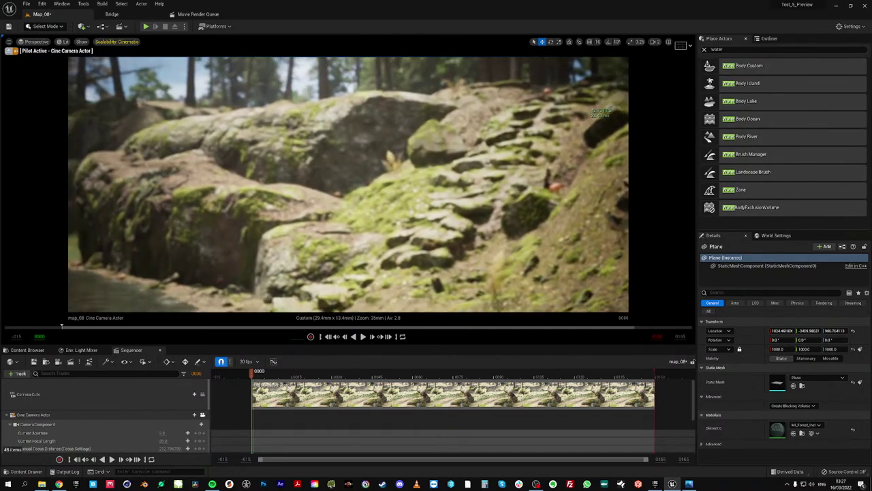
# Set the cine camera's filmback to the 16:9 DSLR preset and widen the sensor width to 44.5 mm
pyautogui.click(123, 413)
pyautogui.click(805, 379)
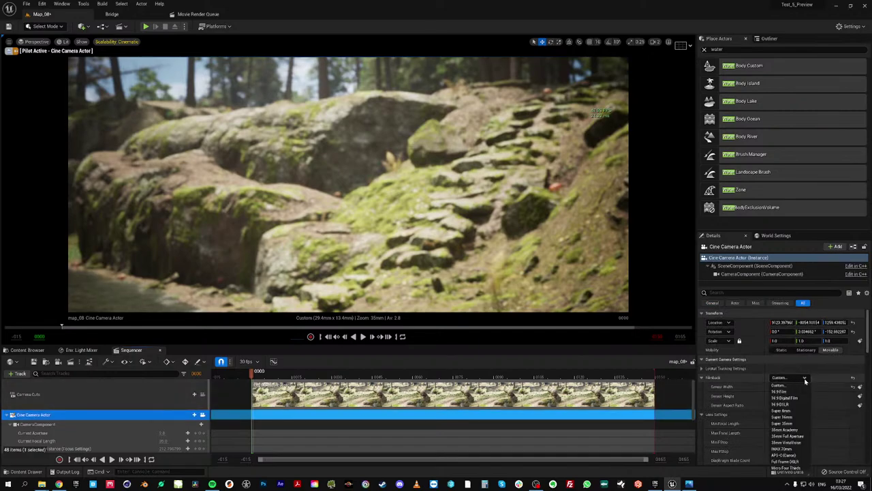
pyautogui.click(783, 404)
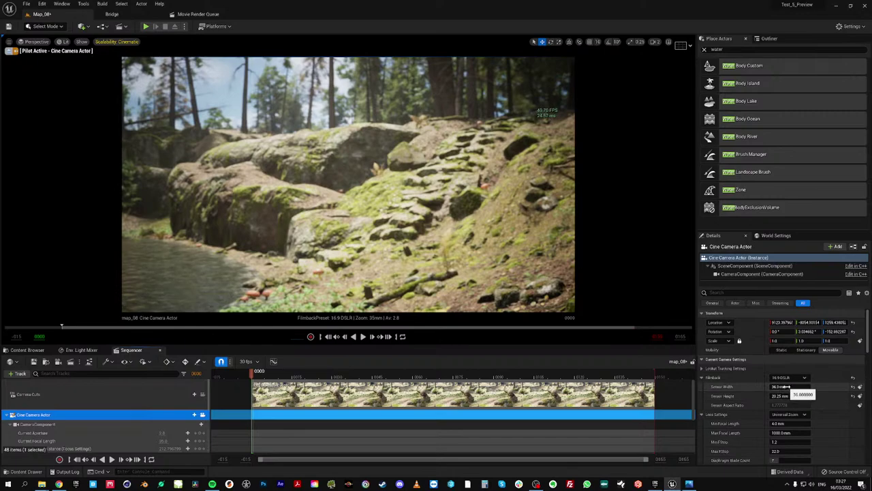
pyautogui.moveTo(784, 386); pyautogui.dragTo(787, 387)
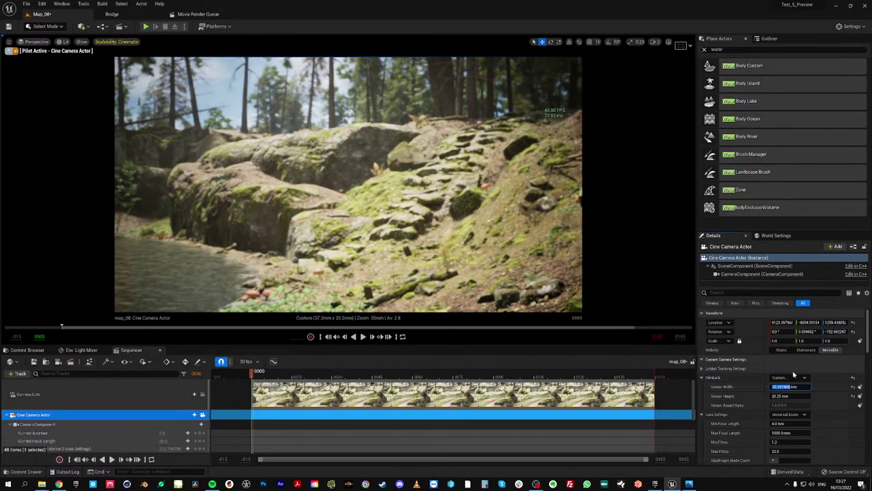
pyautogui.write('44.5')
pyautogui.press('Return')
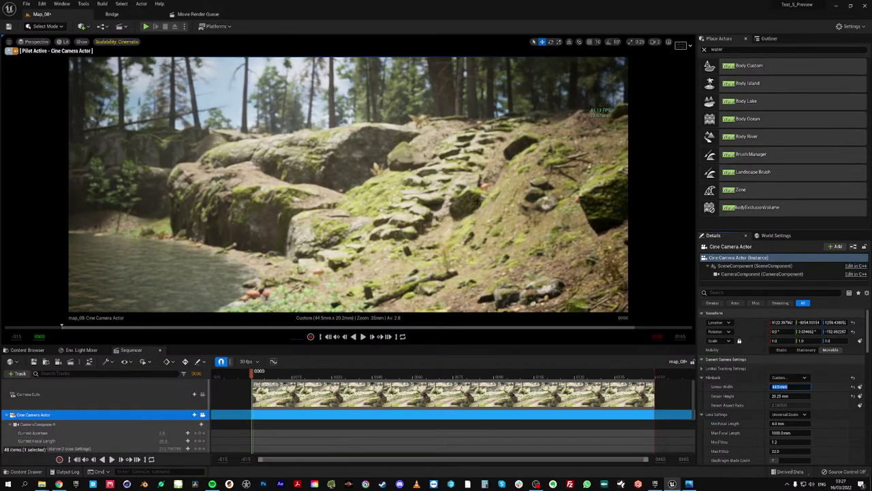
# Lower and reposition the piloted camera to frame the mossy boulder and red mushroom in front of the staircase
pyautogui.moveTo(491, 218); pyautogui.dragTo(474, 218, button='right')
pyautogui.press('q')
pyautogui.press('w')
pyautogui.press('q')
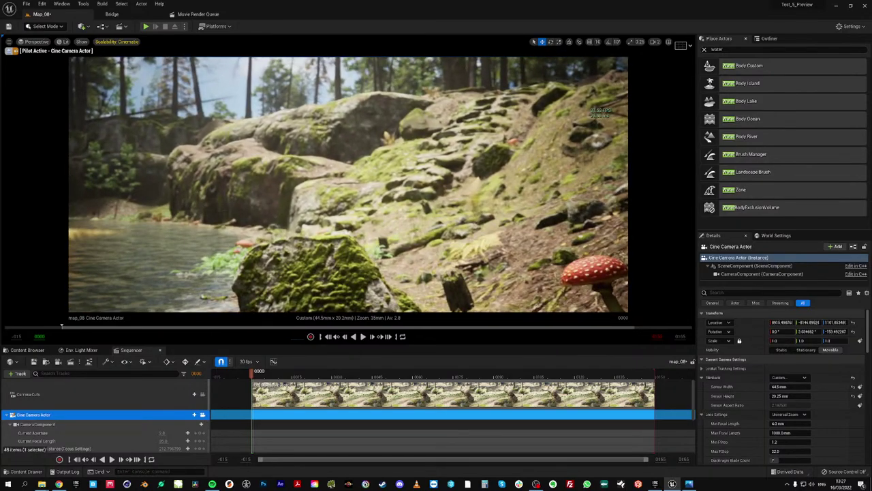
pyautogui.moveTo(349, 178); pyautogui.dragTo(326, 179, button='right')
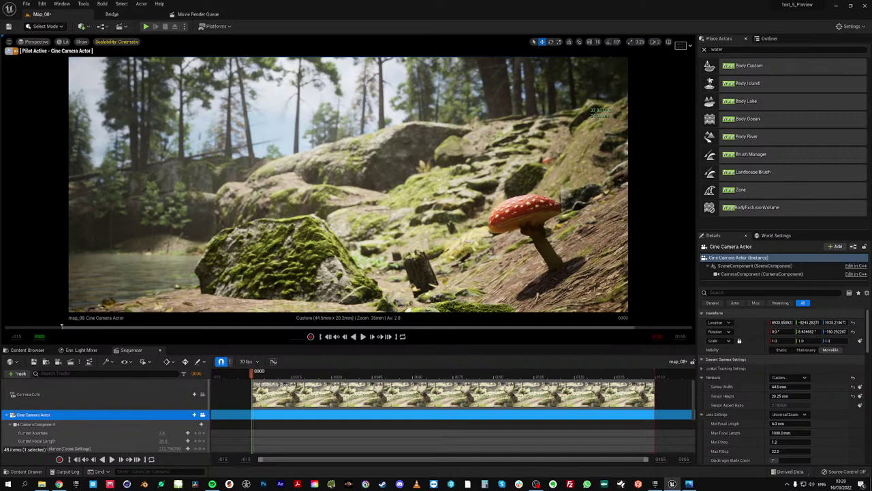
pyautogui.moveTo(326, 178); pyautogui.dragTo(325, 178, button='right')
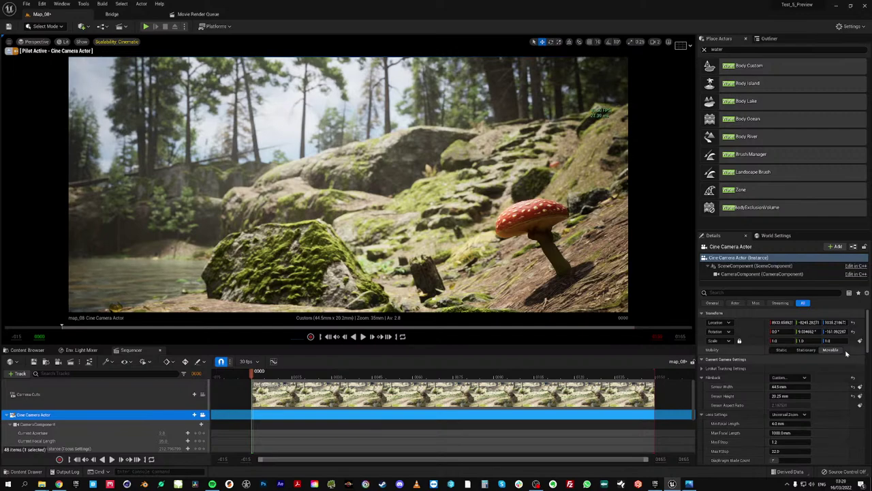
# Try the 85mm Prime f/1.8 lens preset on the cine camera, and settle on 30mm Prime f/1.4
pyautogui.scroll(-1, 861, 341)
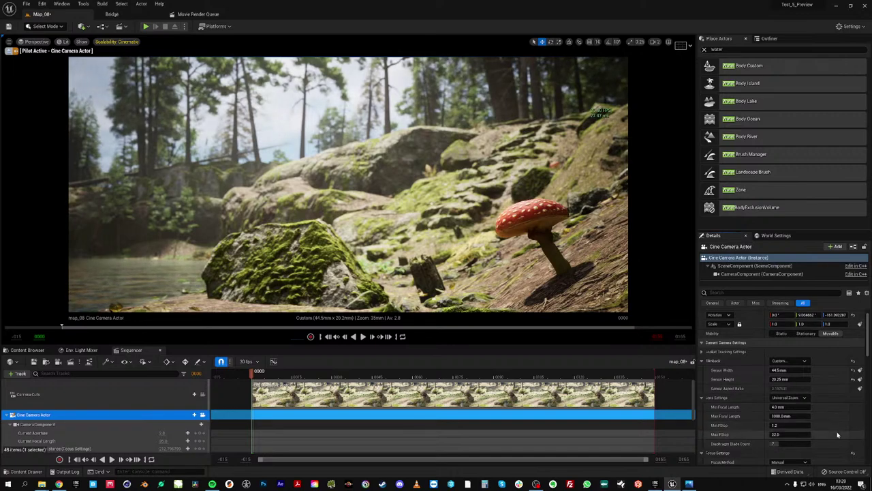
pyautogui.click(793, 398)
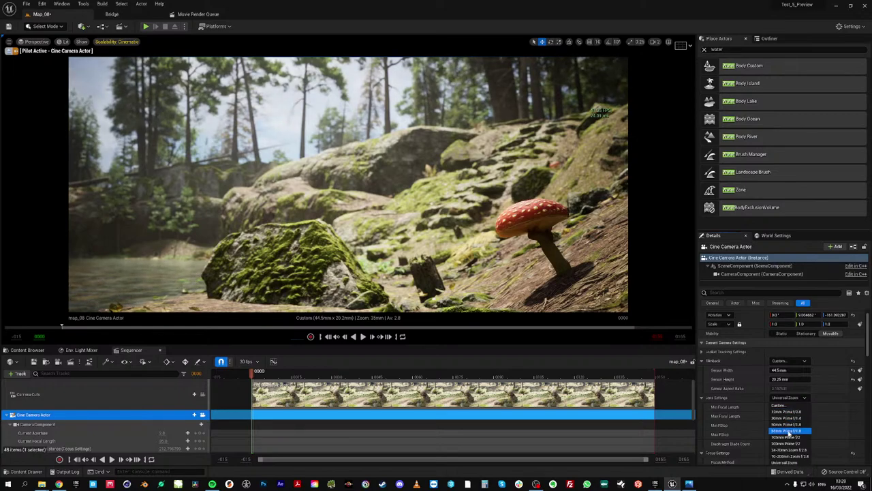
pyautogui.click(789, 432)
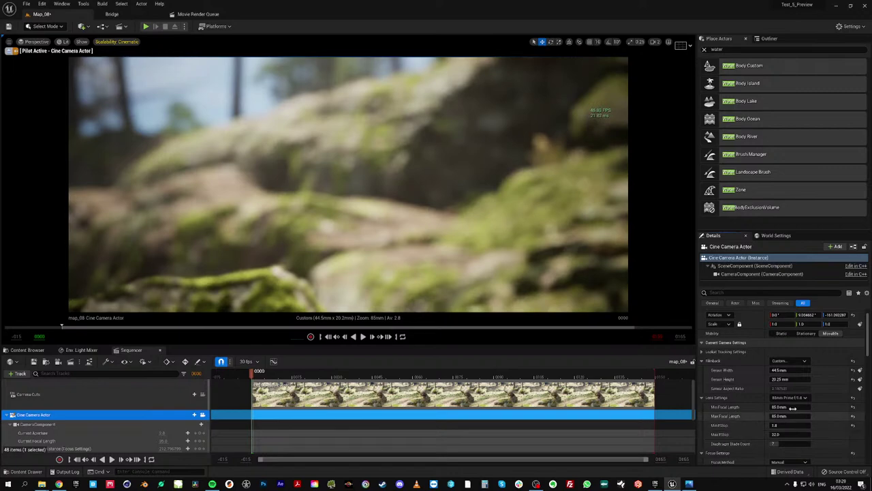
pyautogui.click(791, 397)
pyautogui.click(787, 417)
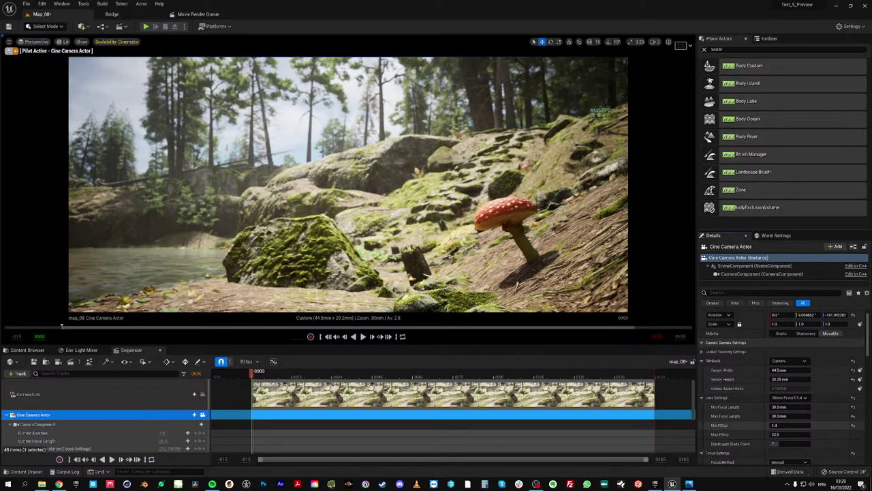
# Set the cine camera's minimum F-stop and current aperture to 1.2
pyautogui.moveTo(792, 426); pyautogui.dragTo(784, 425)
pyautogui.click(793, 426)
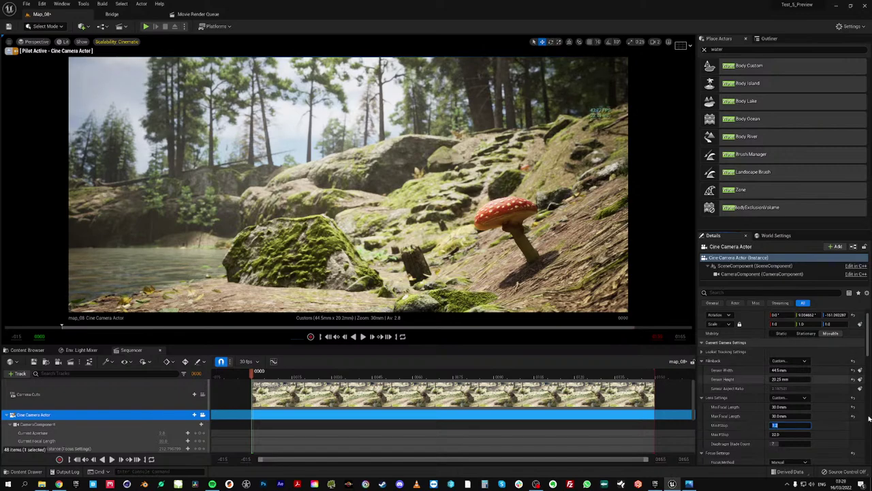
pyautogui.moveTo(868, 344); pyautogui.dragTo(868, 370)
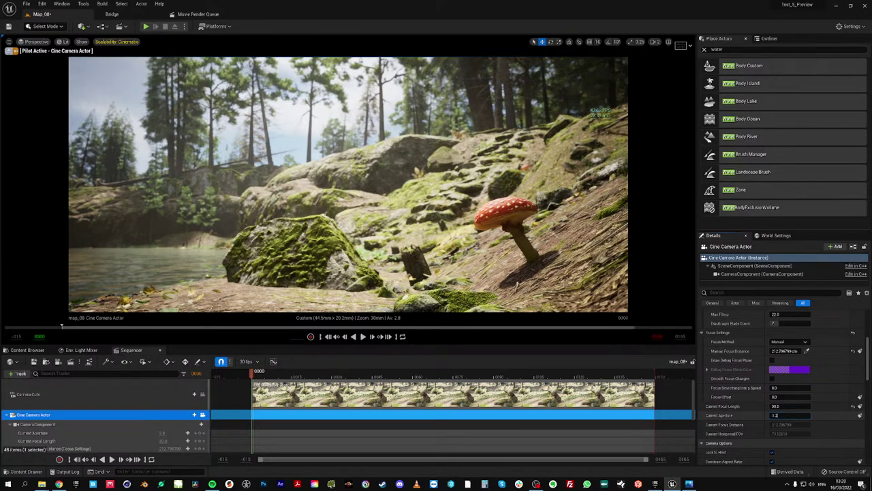
pyautogui.click(784, 415)
pyautogui.write('1.2')
pyautogui.press('Return')
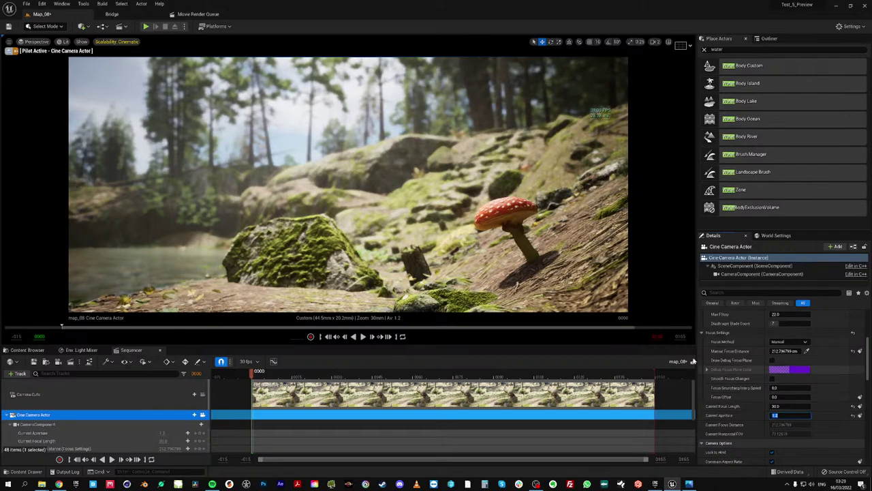
# Move the piloted camera closer to the mushroom and mossy boulder to refine the low foreground composition
pyautogui.press('w')
pyautogui.moveTo(440, 260)
pyautogui.mouseDown(button='right')
pyautogui.moveTo(457, 272)
pyautogui.moveTo(442, 273)
pyautogui.moveTo(453, 274)
pyautogui.moveTo(434, 271)
pyautogui.moveTo(469, 259)
pyautogui.moveTo(455, 264)
pyautogui.mouseUp(button='right')
pyautogui.press('d')
pyautogui.press('a')
pyautogui.press('q')
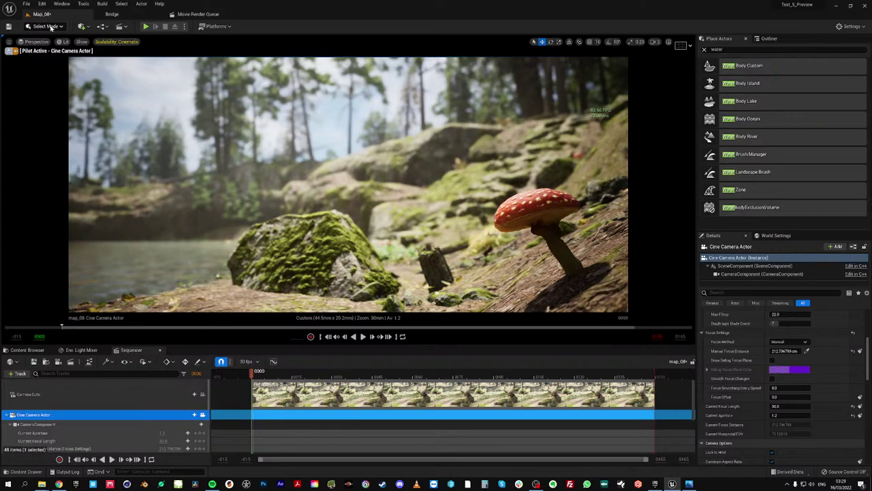
# Keep the editor in selection mode and open the Clovers folder under NordicConiferBiome, Meshes, Undergrowth
pyautogui.click(50, 27)
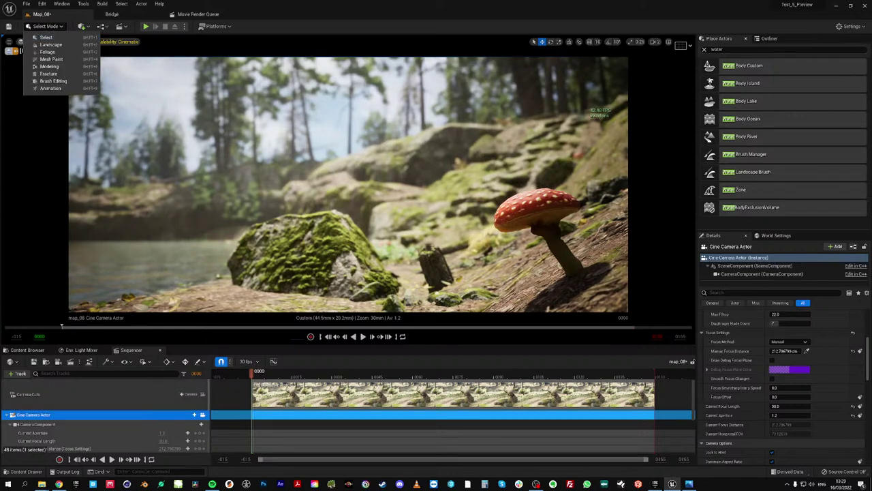
pyautogui.click(48, 36)
pyautogui.click(27, 349)
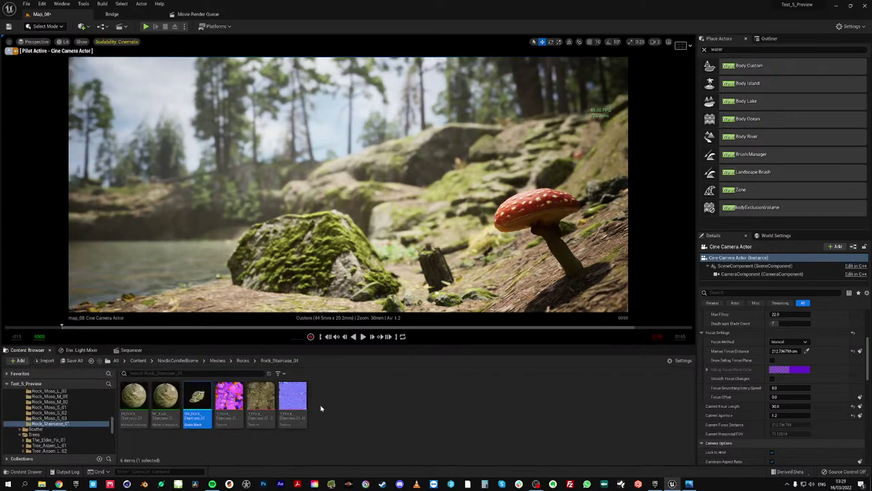
pyautogui.click(164, 361)
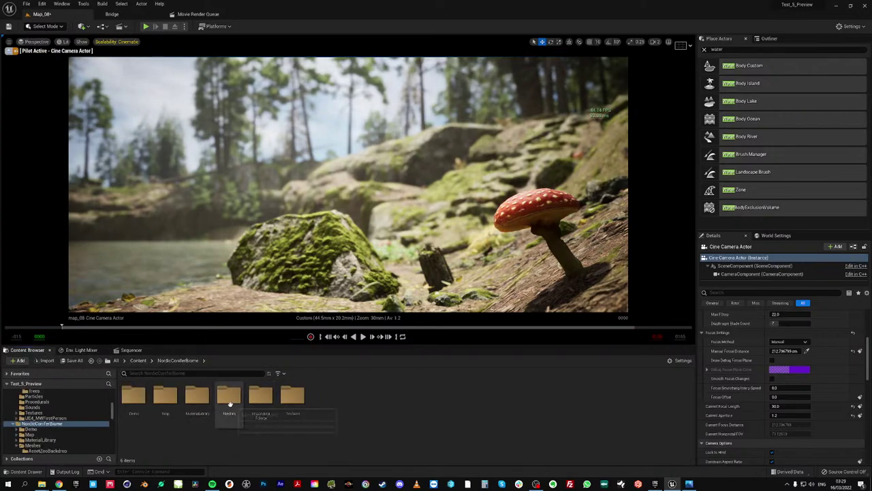
pyautogui.doubleClick(230, 397)
pyautogui.doubleClick(351, 402)
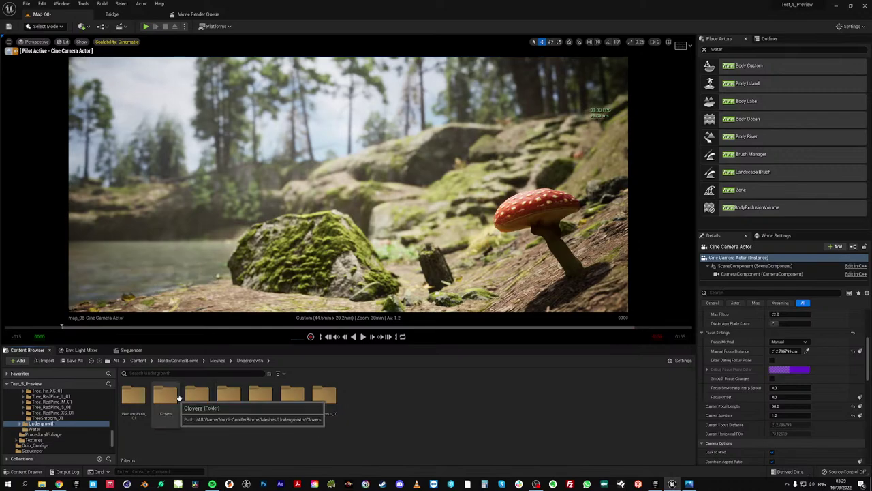
pyautogui.doubleClick(169, 398)
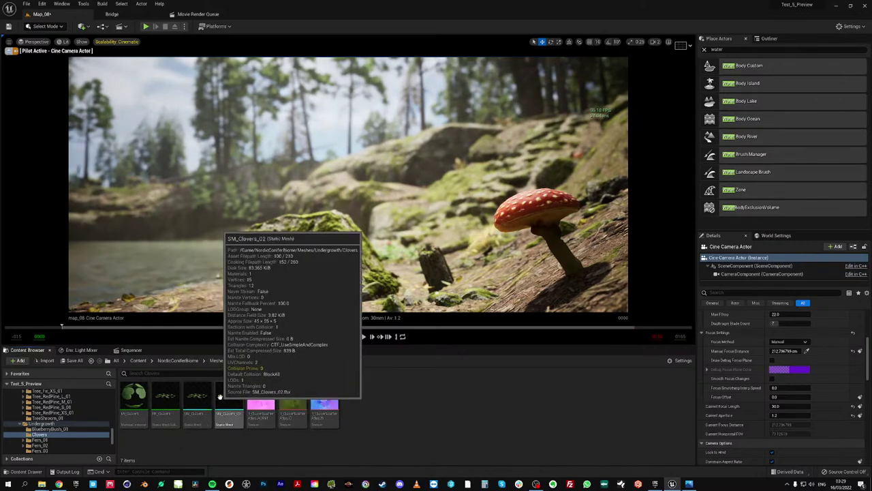
# Place SM_Clovers patches on the ground in front of the mossy boulder and beside it along the lakeshore
pyautogui.click(197, 399)
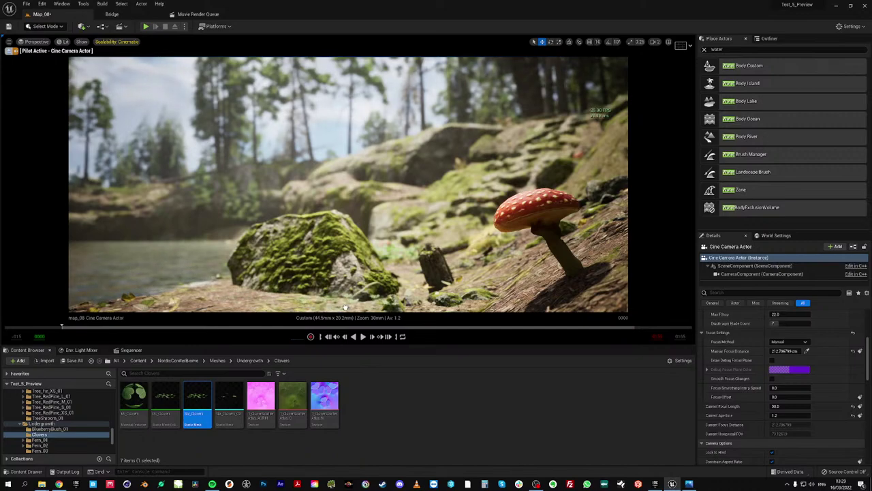
pyautogui.moveTo(346, 306); pyautogui.dragTo(346, 306)
pyautogui.moveTo(230, 399); pyautogui.dragTo(356, 304)
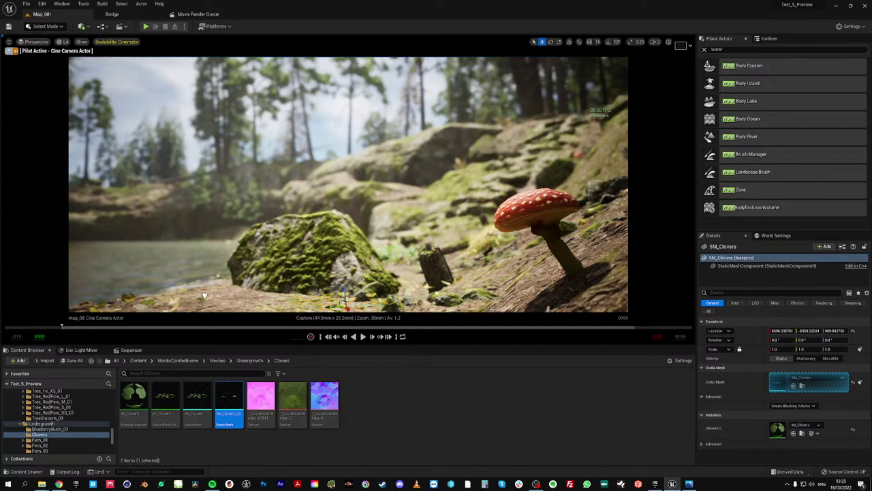
pyautogui.moveTo(205, 296); pyautogui.dragTo(205, 295)
pyautogui.moveTo(192, 403); pyautogui.dragTo(222, 292)
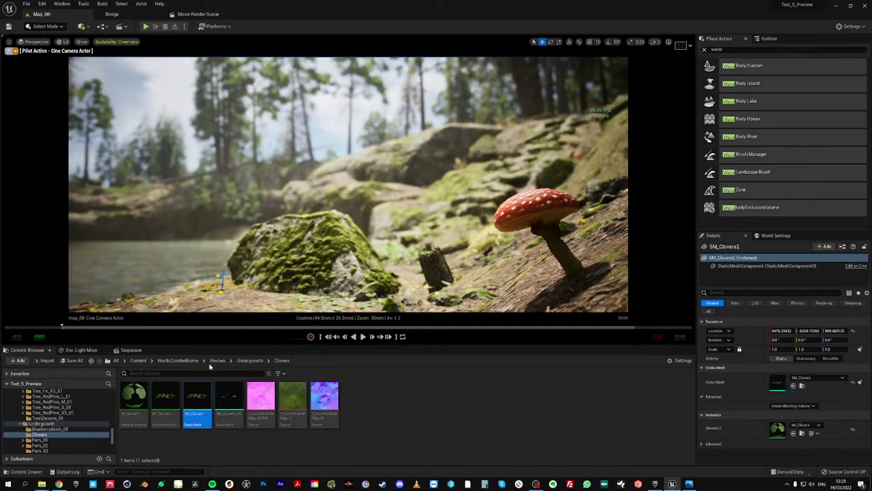
# Place SM_BlueBerryBushes from the BlueberryBush_01 folder on the shore to the left of the boulder
pyautogui.click(249, 360)
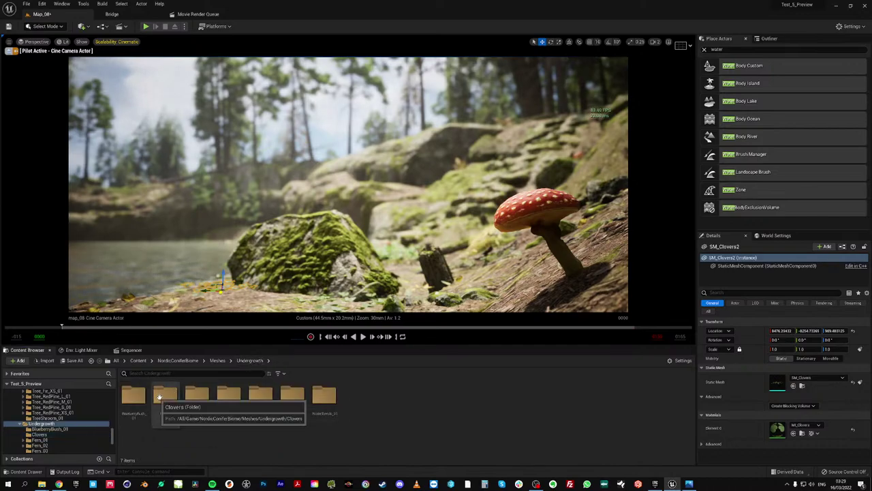
pyautogui.doubleClick(134, 397)
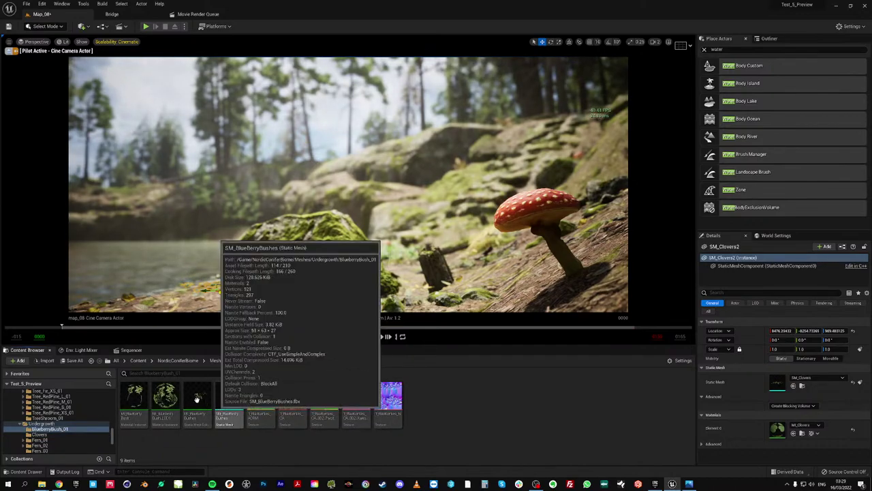
pyautogui.moveTo(227, 398)
pyautogui.moveTo(227, 398); pyautogui.dragTo(186, 295)
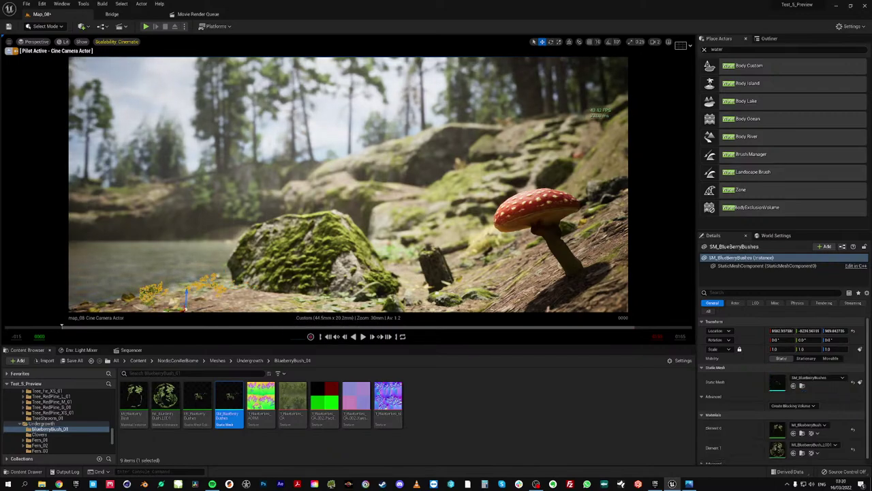
pyautogui.click(193, 300)
# Place SM_Fern_01_D between the boulder and the stump, and delete the other Fern_01 variant tried on the left shore
pyautogui.click(250, 360)
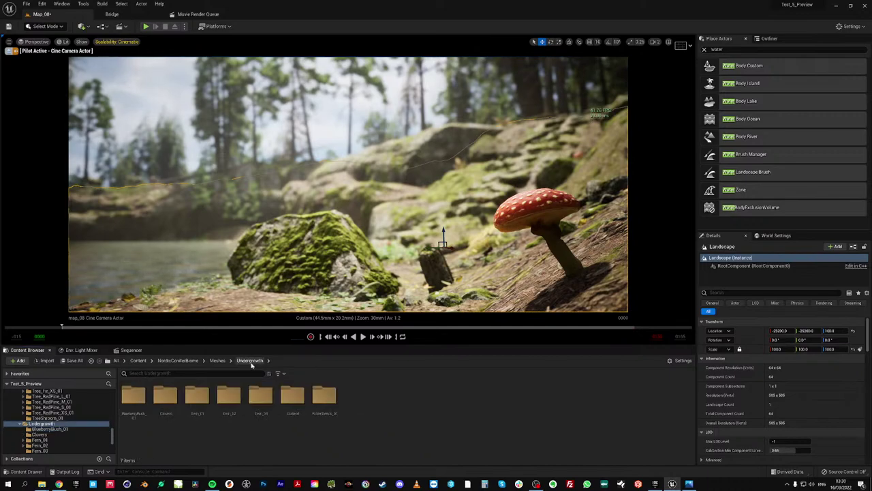
pyautogui.doubleClick(207, 394)
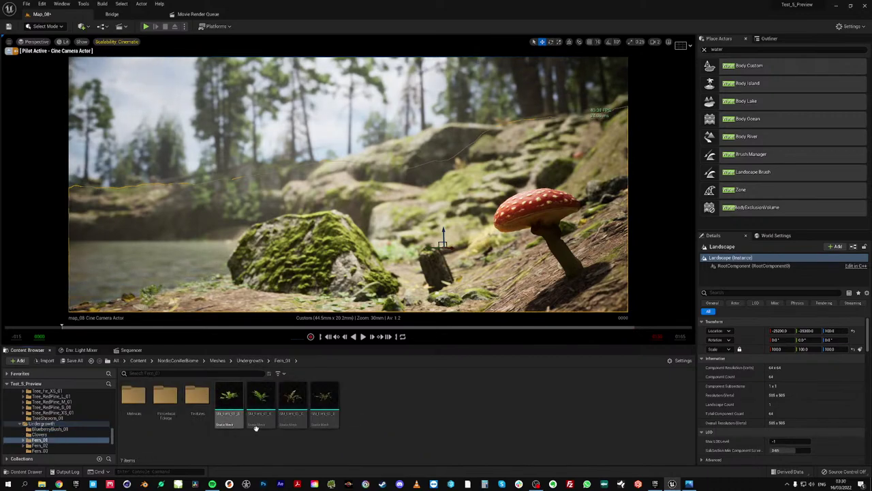
pyautogui.moveTo(322, 403); pyautogui.dragTo(406, 299)
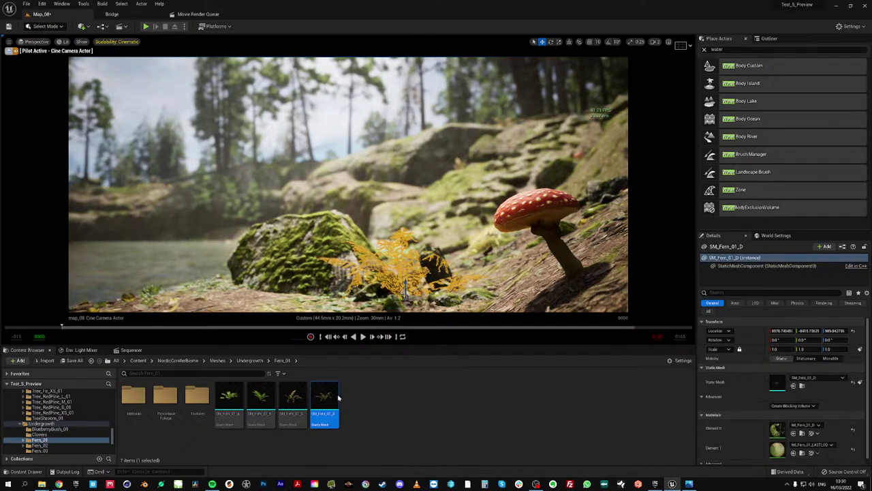
pyautogui.moveTo(294, 401); pyautogui.dragTo(126, 298)
pyautogui.press('Delete')
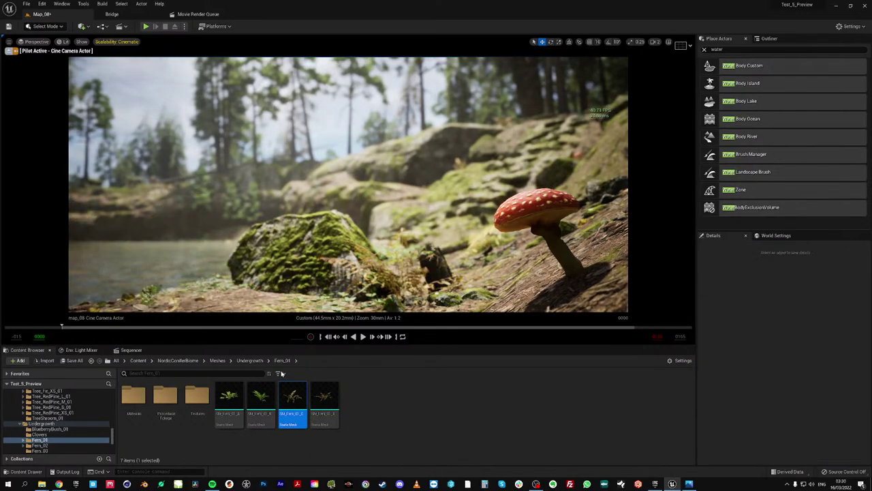
# Try SM_Flatleaf_01 in the left foreground by the water, rotated to about -177 degrees around the vertical axis
pyautogui.click(249, 360)
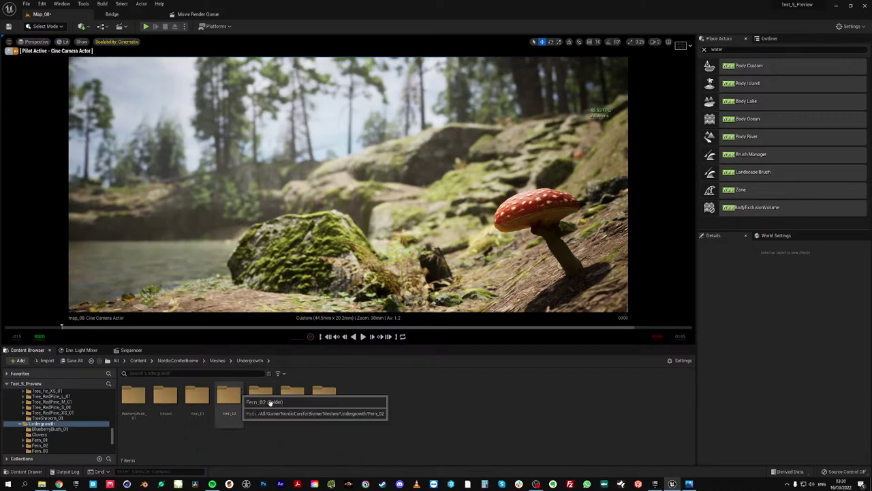
pyautogui.doubleClick(292, 396)
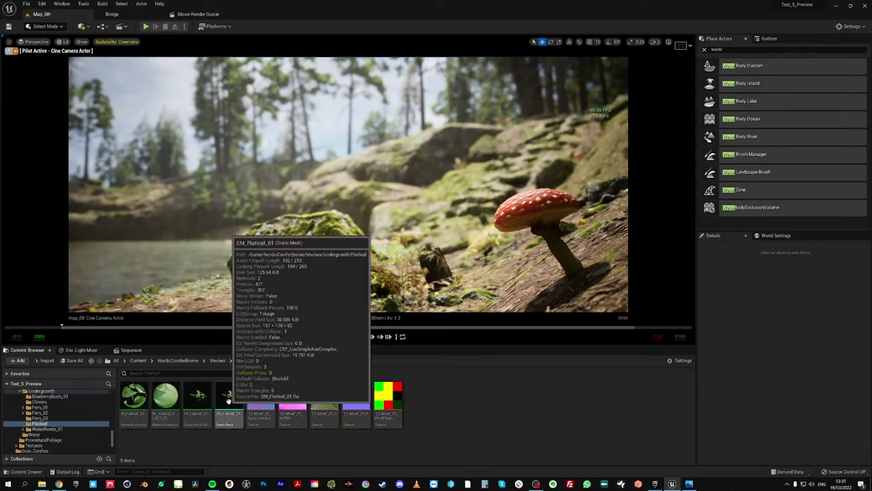
pyautogui.moveTo(229, 400); pyautogui.dragTo(140, 300)
pyautogui.press('e')
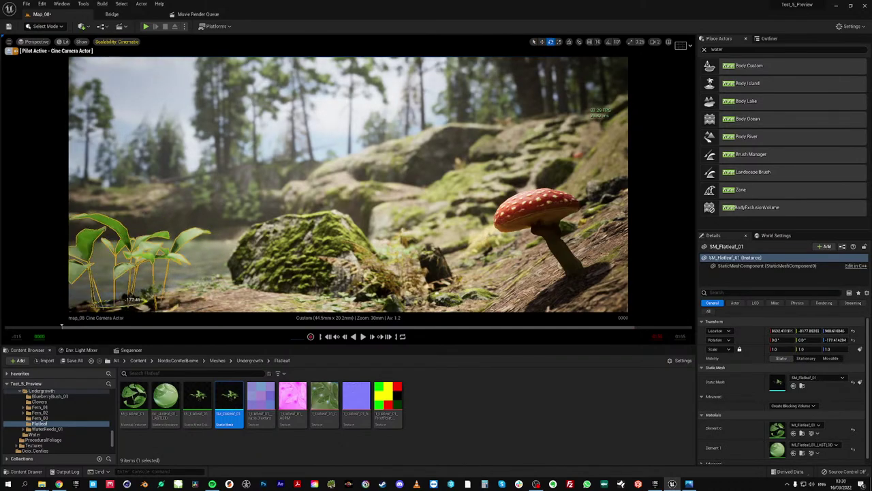
pyautogui.click(178, 294)
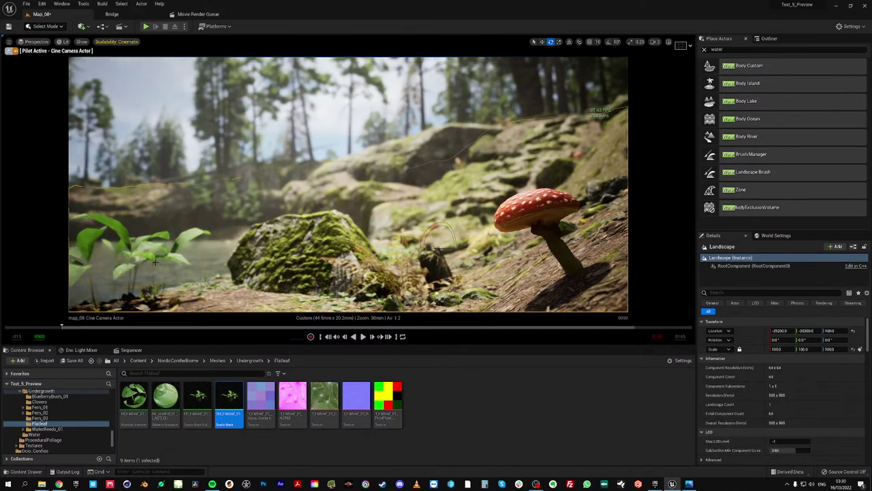
# Place SM_WaterReeds_01 from the WaterReeds_01 folder on the ground in front of the mossy boulder
pyautogui.click(250, 360)
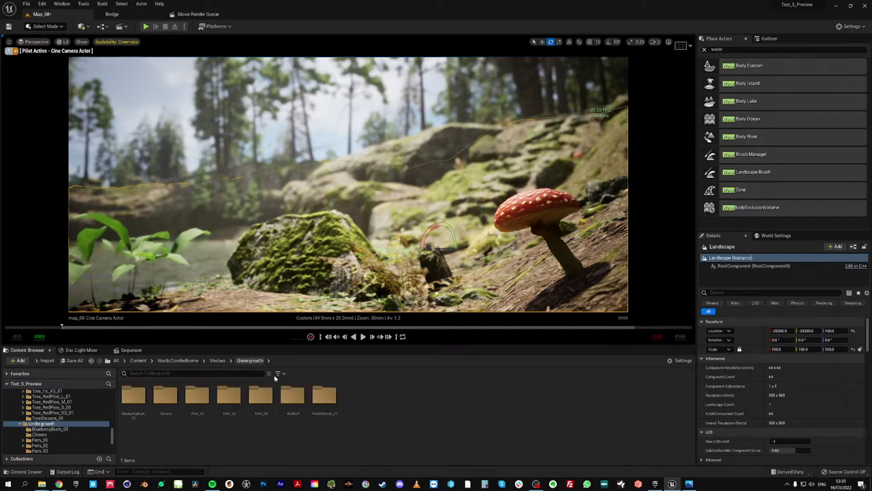
pyautogui.doubleClick(324, 397)
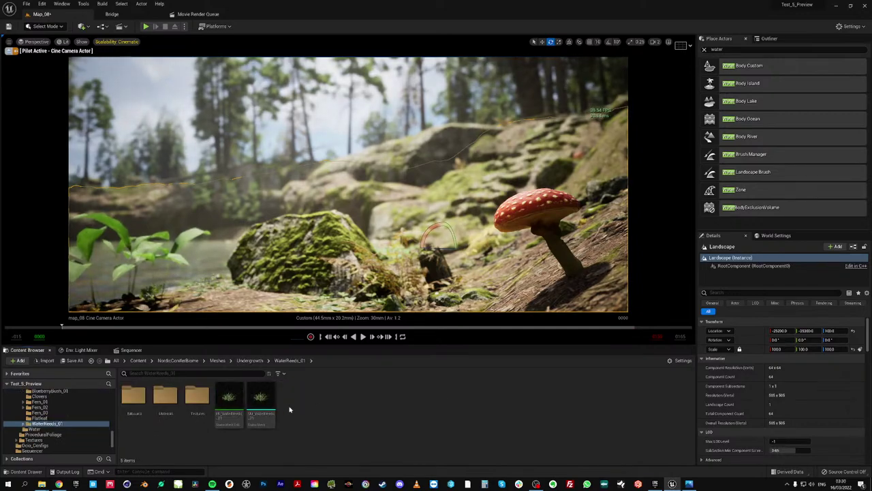
pyautogui.moveTo(261, 403); pyautogui.dragTo(317, 291)
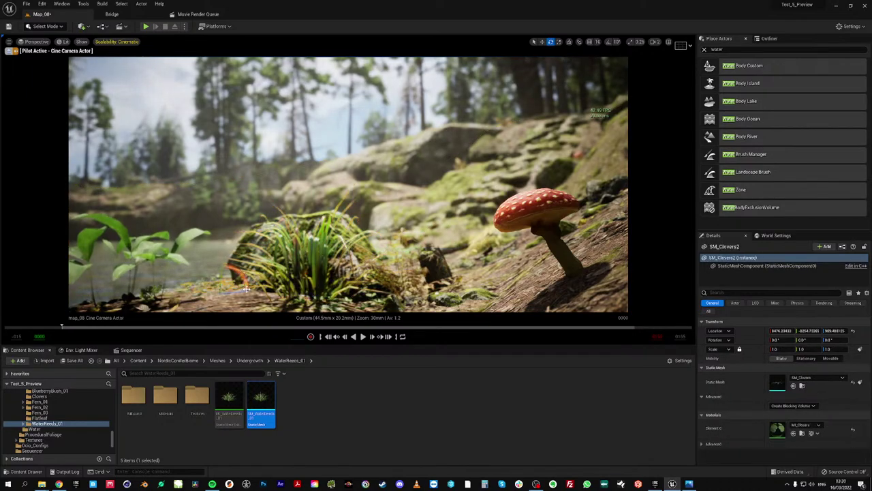
# Rotate the water reeds to about -182 degrees, scale them to 0.625, and position them at the boulder's front base
pyautogui.click(322, 280)
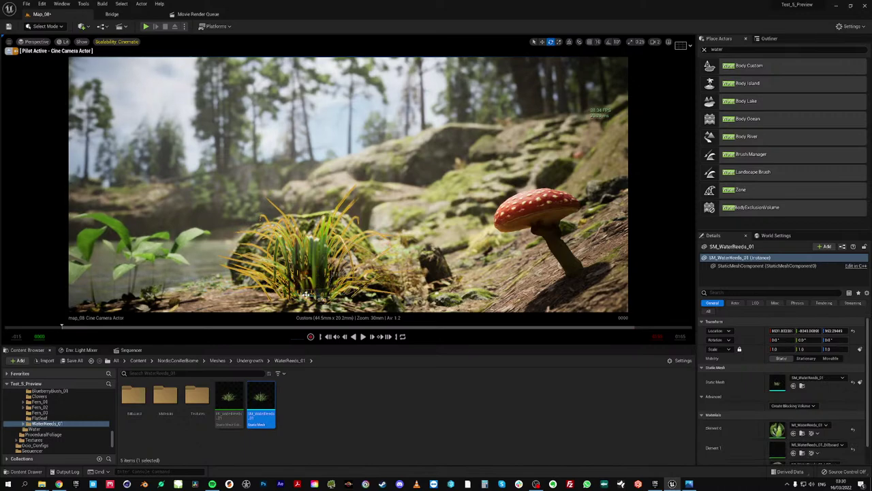
pyautogui.moveTo(305, 294); pyautogui.dragTo(206, 274)
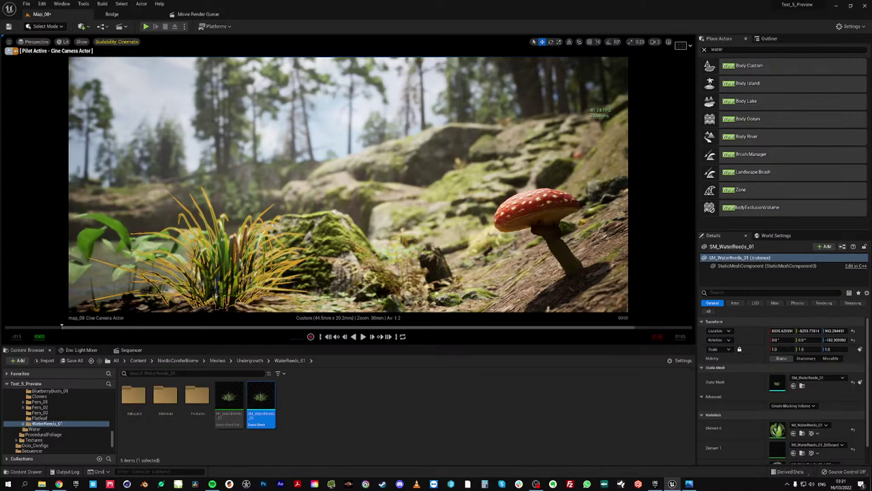
pyautogui.moveTo(206, 274)
pyautogui.mouseDown(button='right')
pyautogui.moveTo(194, 274)
pyautogui.moveTo(210, 278)
pyautogui.mouseUp(button='right')
pyautogui.moveTo(799, 351)
pyautogui.mouseDown()
pyautogui.moveTo(746, 350)
pyautogui.moveTo(804, 349)
pyautogui.mouseUp()
pyautogui.moveTo(224, 285); pyautogui.dragTo(283, 268)
pyautogui.moveTo(347, 270); pyautogui.dragTo(346, 276)
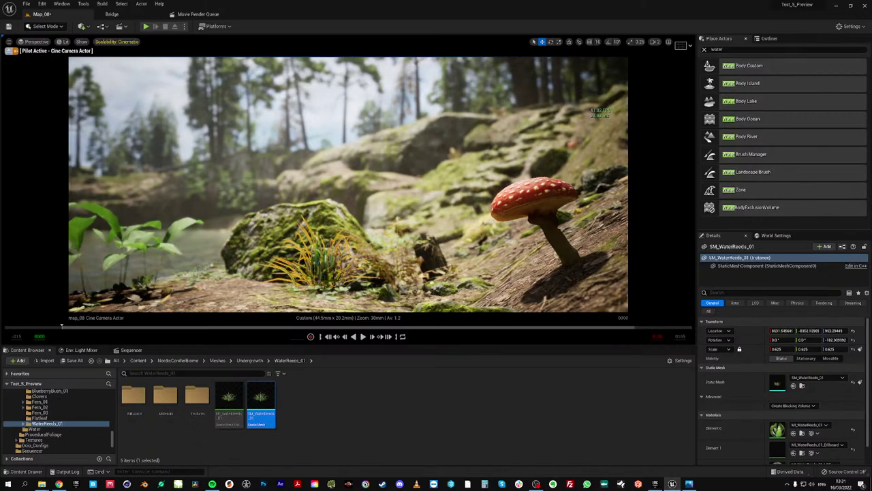
# Delete the flatleaf plant from the left foreground
pyautogui.click(337, 298)
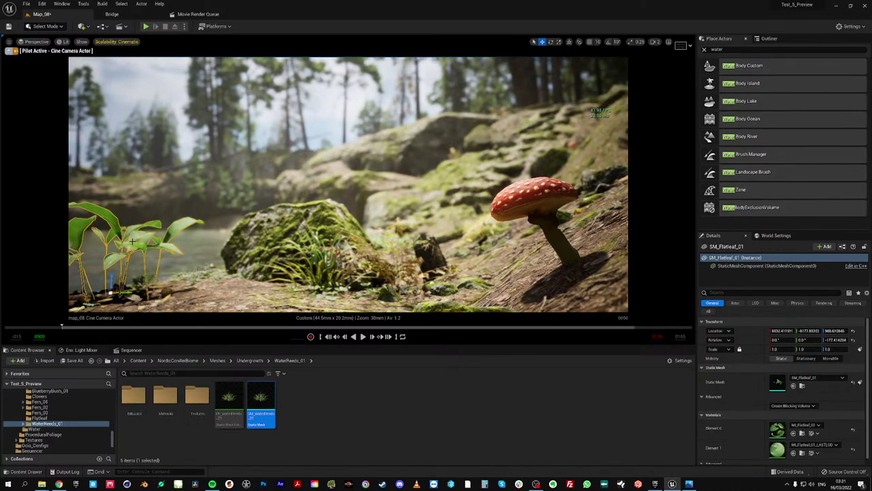
pyautogui.press('Escape')
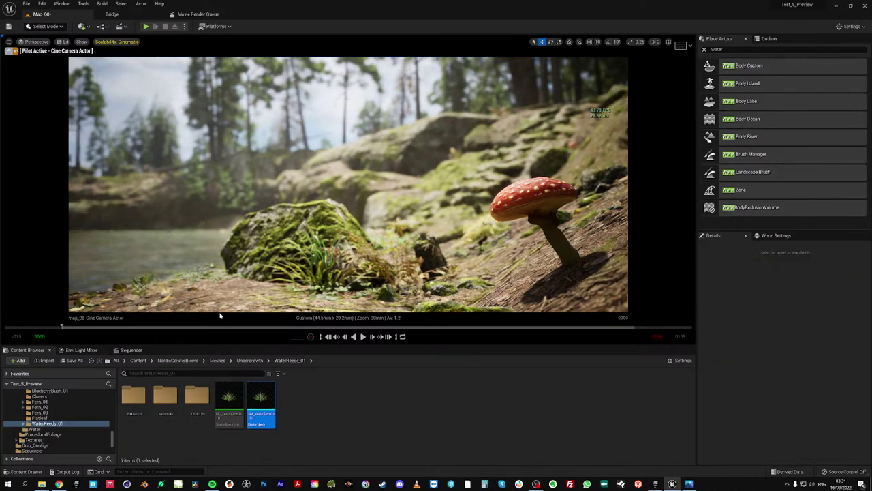
# Place the Log_M_04 mossy log across the left foreground in front of the lake and boulder
pyautogui.click(218, 361)
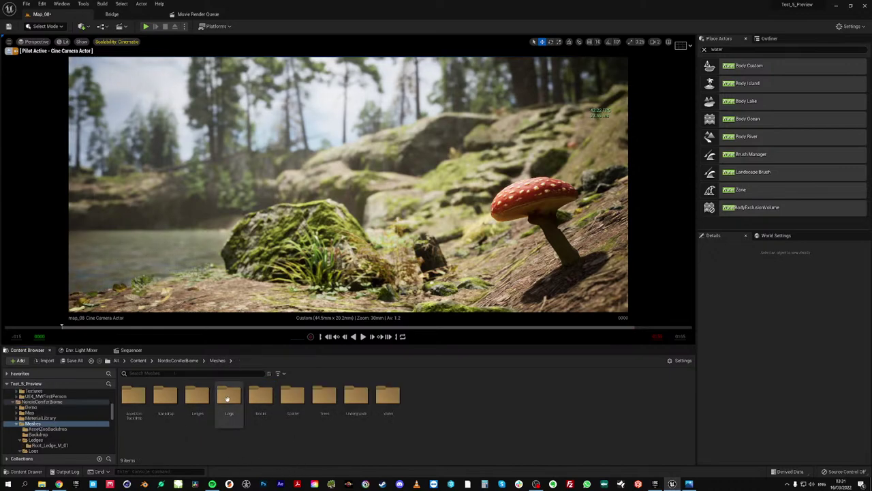
pyautogui.doubleClick(228, 399)
pyautogui.doubleClick(291, 397)
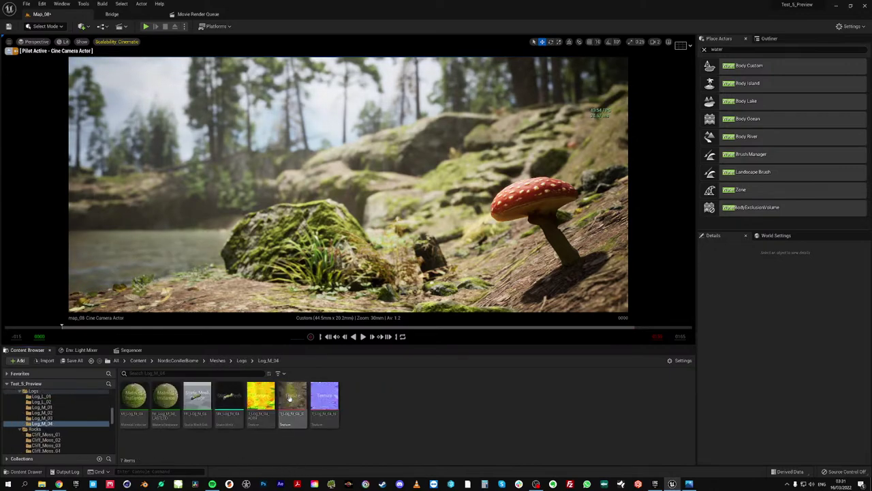
pyautogui.click(227, 397)
pyautogui.moveTo(182, 296)
pyautogui.mouseDown()
pyautogui.moveTo(221, 306)
pyautogui.moveTo(150, 297)
pyautogui.moveTo(122, 281)
pyautogui.moveTo(160, 276)
pyautogui.moveTo(205, 302)
pyautogui.moveTo(143, 309)
pyautogui.moveTo(196, 302)
pyautogui.mouseUp()
pyautogui.click(185, 259)
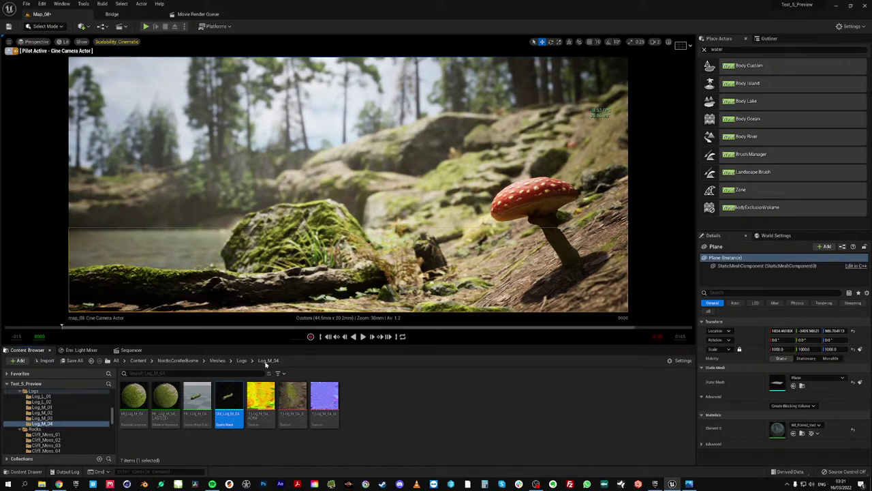
# Place SM_Root_Cluster_02 from the Scatter folder on the slope below the mushroom and tilt it to follow the ground
pyautogui.click(178, 360)
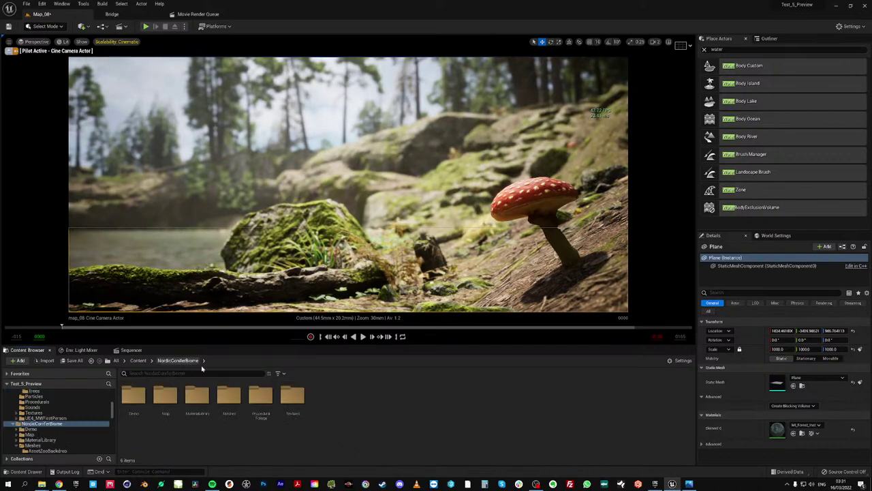
pyautogui.doubleClick(228, 392)
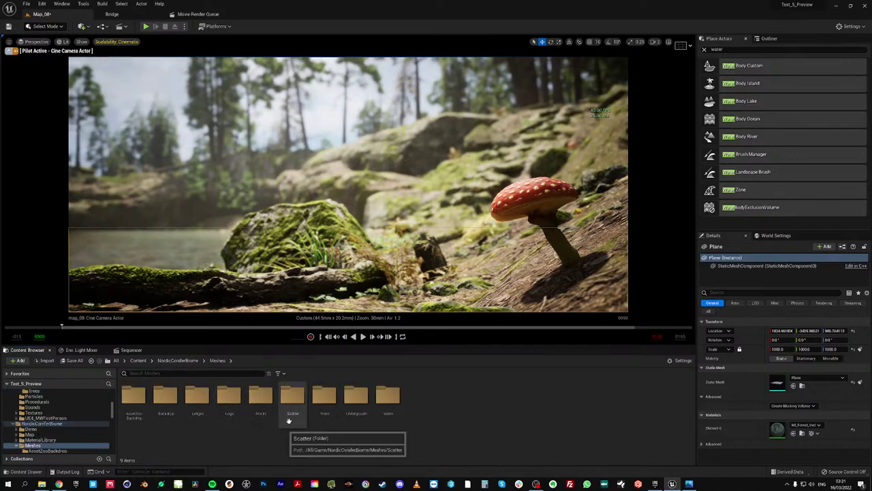
pyautogui.click(293, 397)
pyautogui.doubleClick(295, 397)
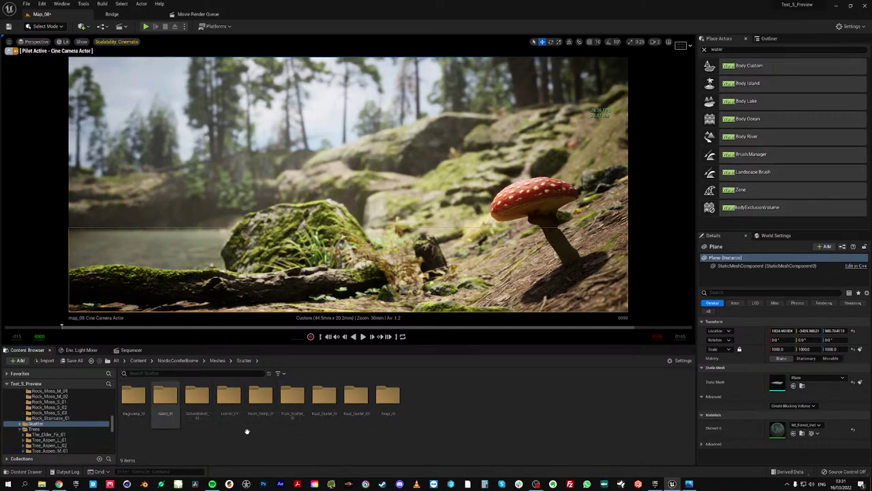
pyautogui.doubleClick(349, 407)
pyautogui.moveTo(228, 398)
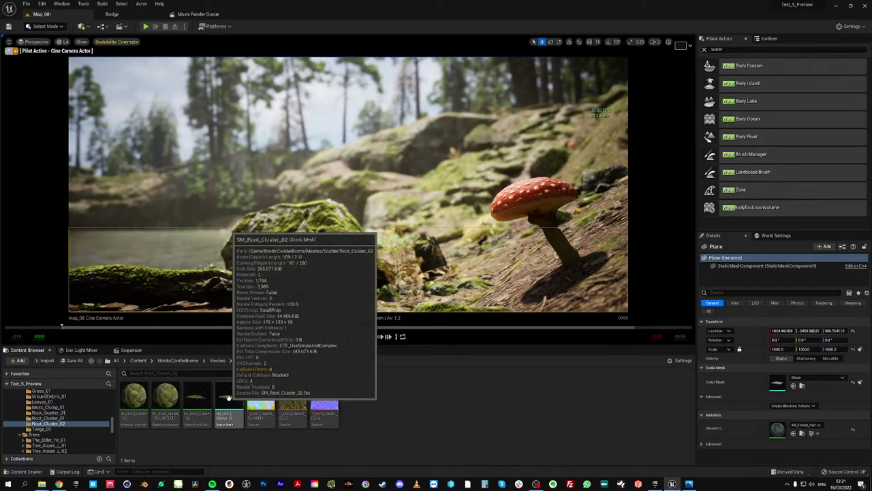
pyautogui.moveTo(229, 398); pyautogui.dragTo(544, 303)
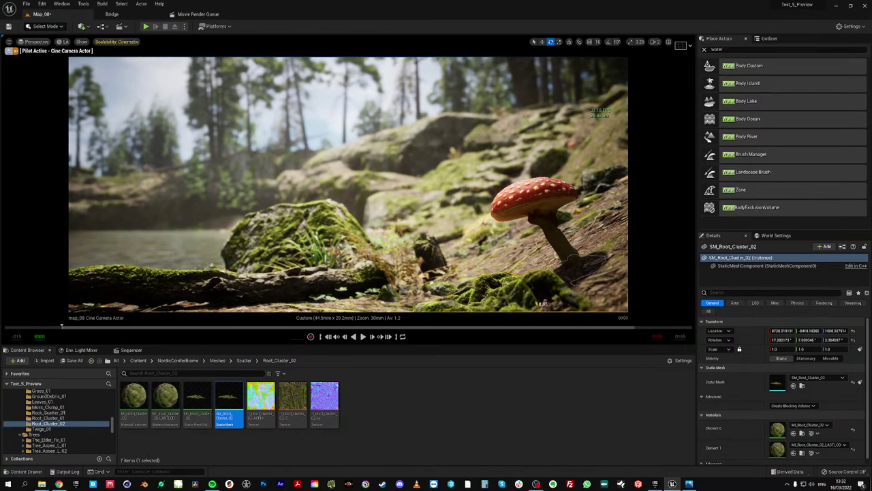
# Place SM_Twigs_02 from the Scatter folder's Twigs_01 set on the ground in front of the mossy log
pyautogui.click(490, 262)
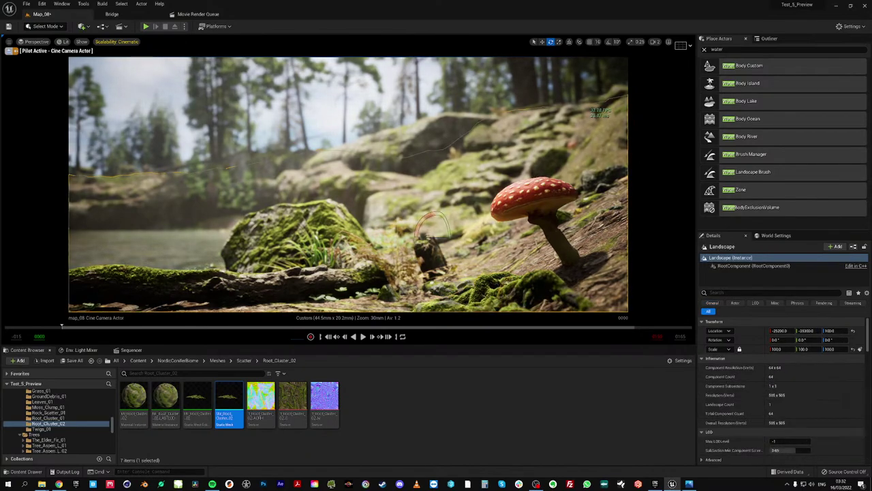
pyautogui.click(243, 361)
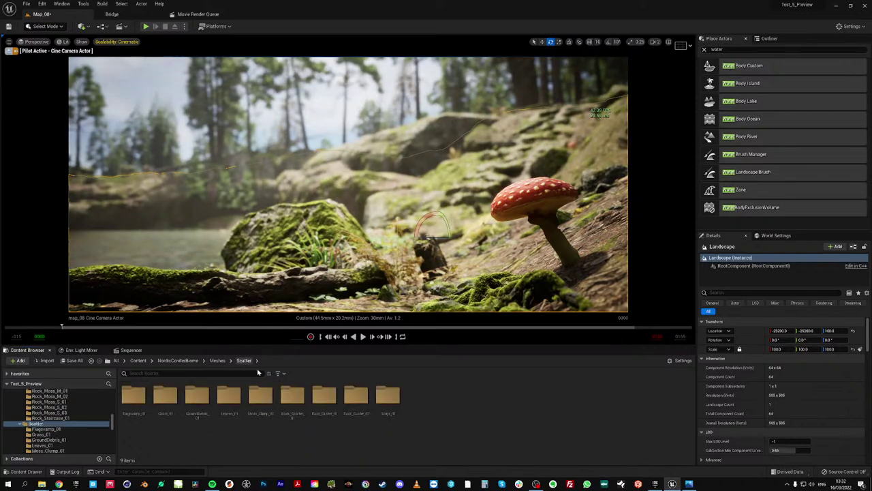
pyautogui.doubleClick(385, 399)
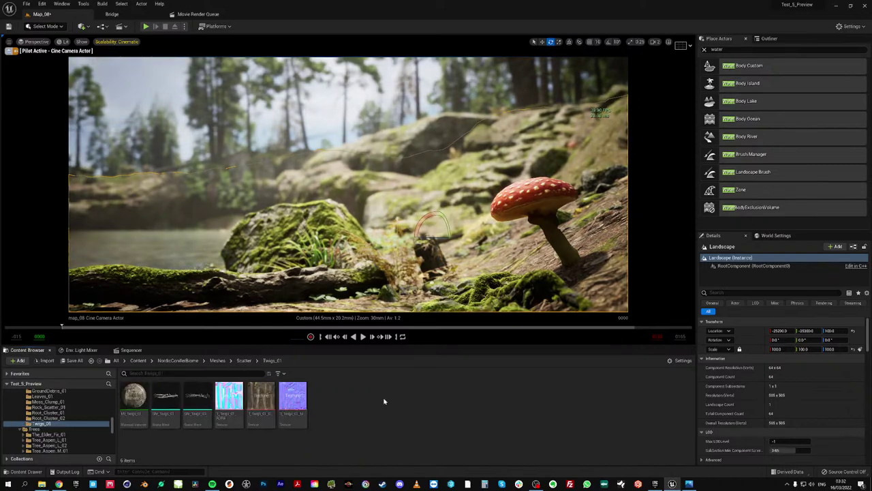
pyautogui.click(197, 399)
pyautogui.moveTo(356, 299); pyautogui.dragTo(110, 302)
pyautogui.press('w')
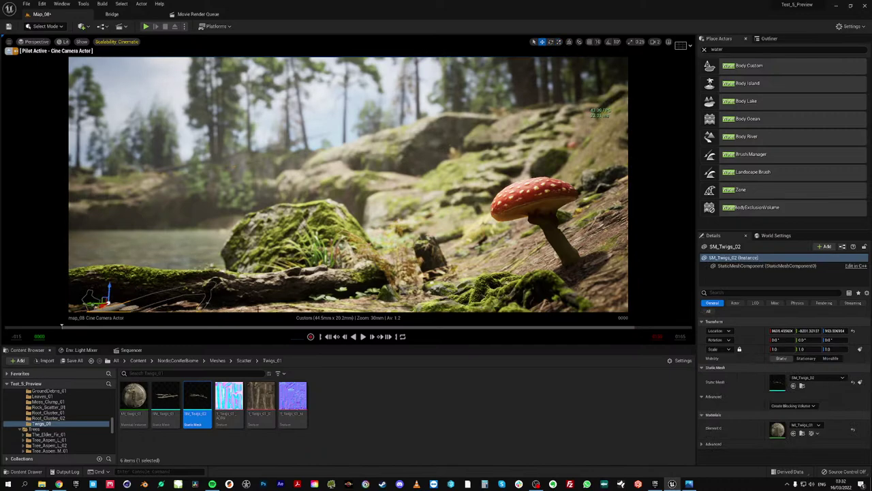
pyautogui.press('e')
pyautogui.click(129, 289)
pyautogui.press('g')
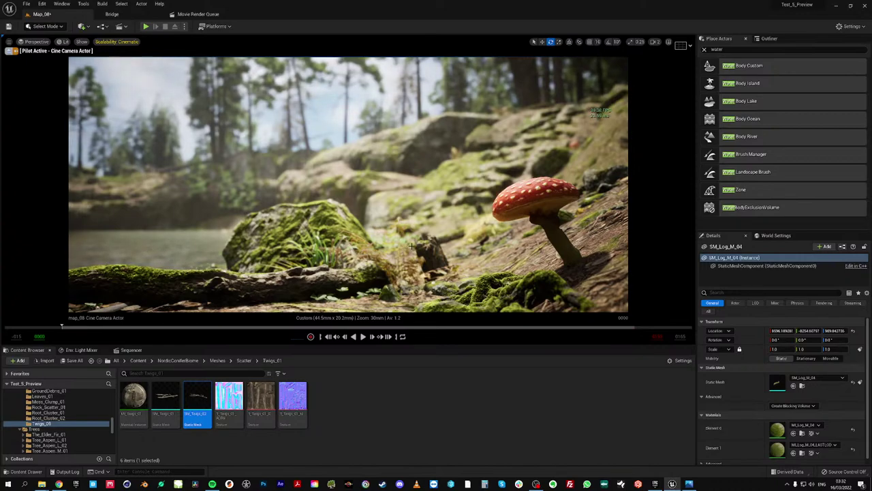
# Reset the DirectionalLight's rotation and turn its Z rotation to about 52.2 degrees for darker, side-lit slopes
pyautogui.click(758, 41)
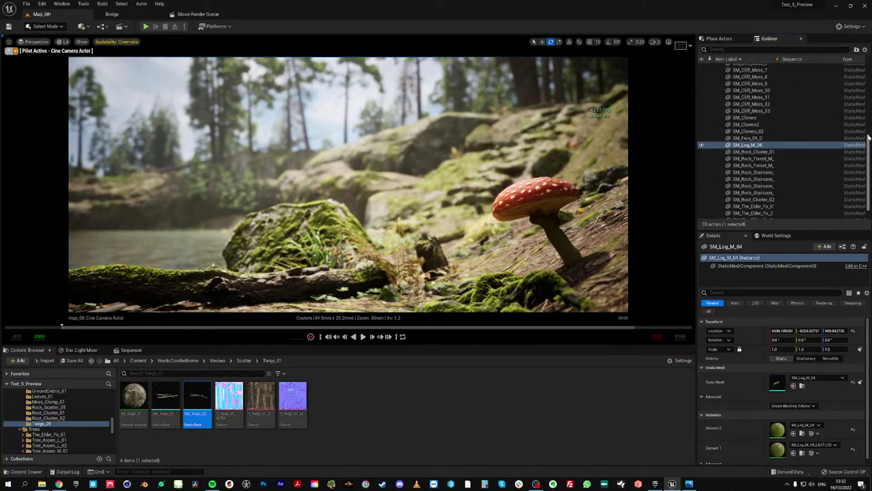
pyautogui.moveTo(871, 140); pyautogui.dragTo(870, 67)
pyautogui.click(723, 142)
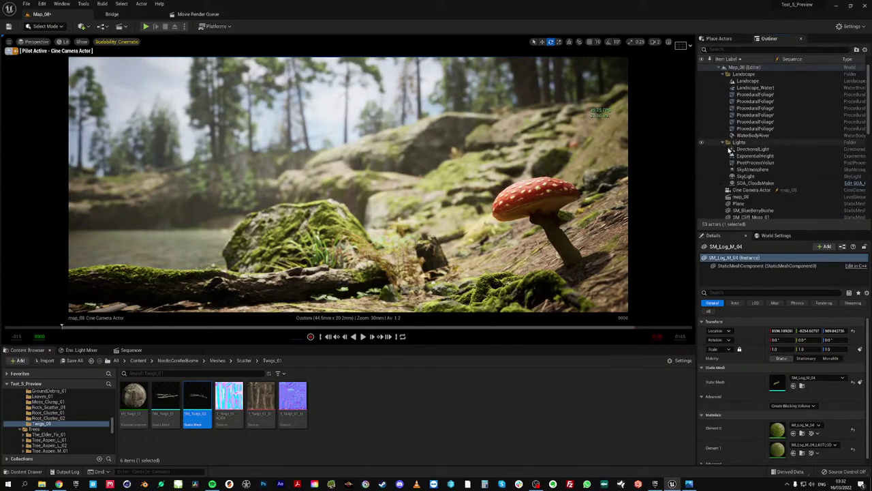
pyautogui.click(753, 148)
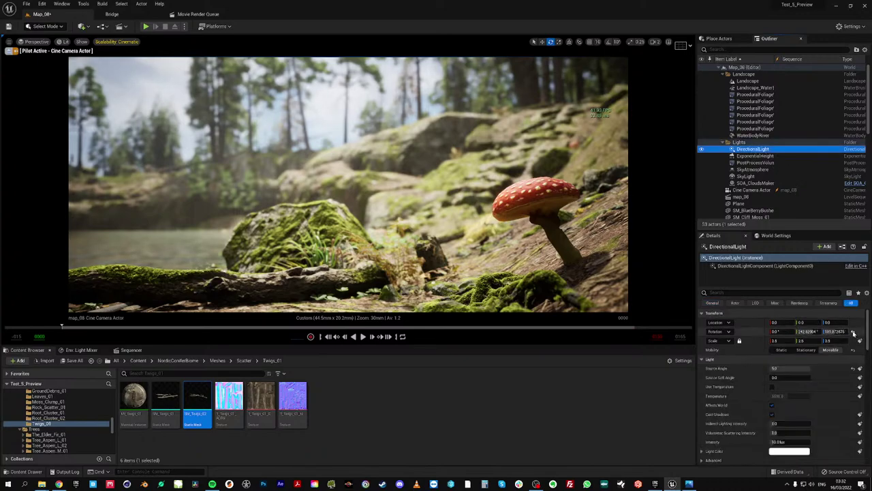
pyautogui.click(854, 332)
pyautogui.moveTo(828, 331)
pyautogui.mouseDown()
pyautogui.moveTo(863, 331)
pyautogui.moveTo(811, 331)
pyautogui.mouseUp()
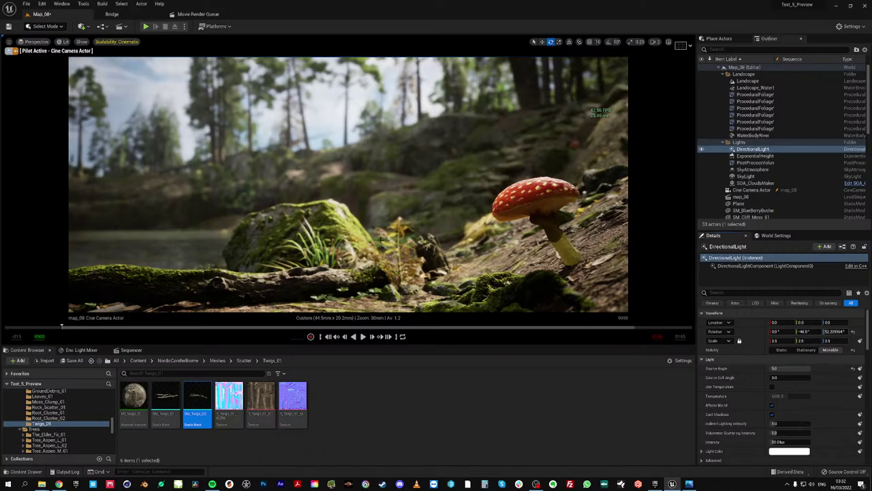
pyautogui.moveTo(444, 345); pyautogui.dragTo(452, 413)
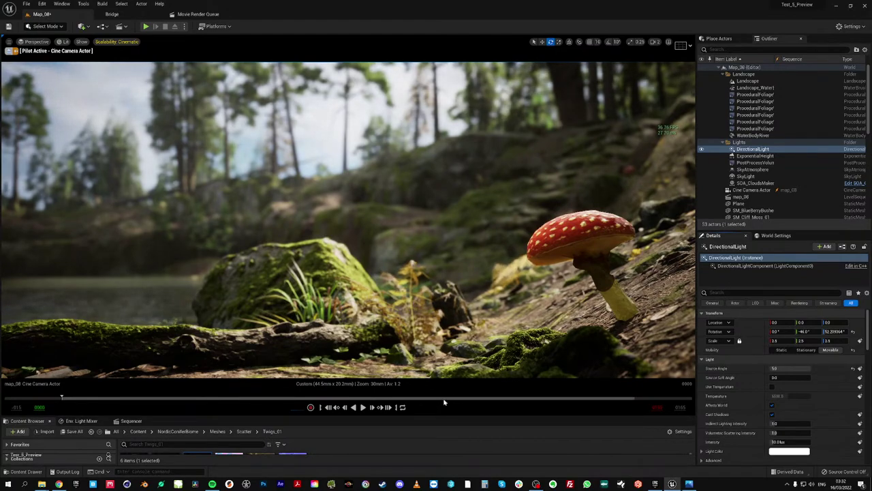
# Place SM_Root_Ledge_M_01 from the Ledges folder on the slope beneath the mushroom
pyautogui.click(556, 354)
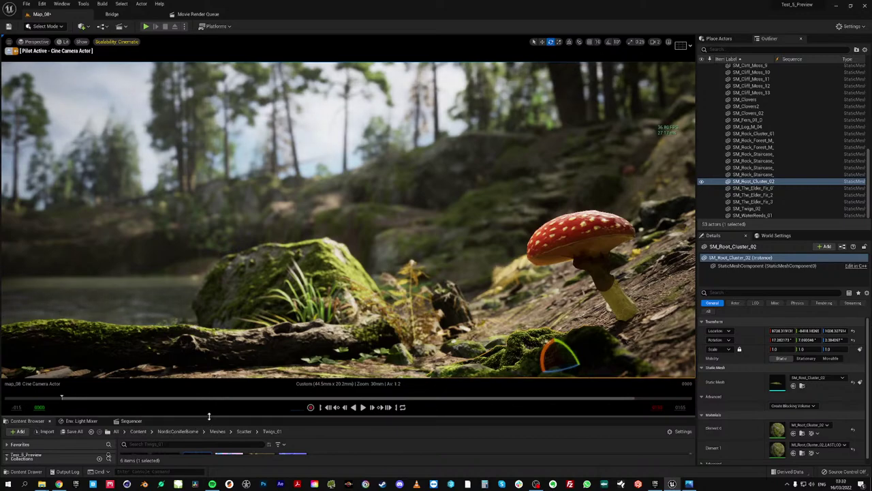
pyautogui.moveTo(210, 417); pyautogui.dragTo(211, 361)
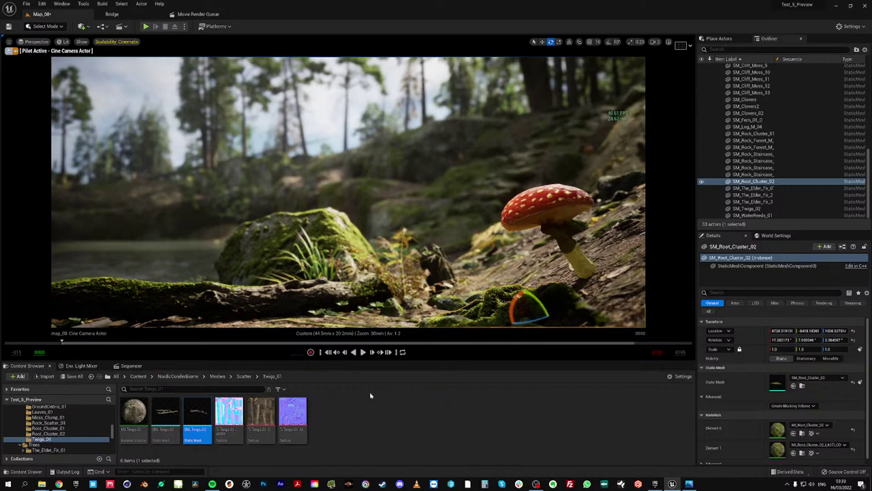
pyautogui.click(218, 375)
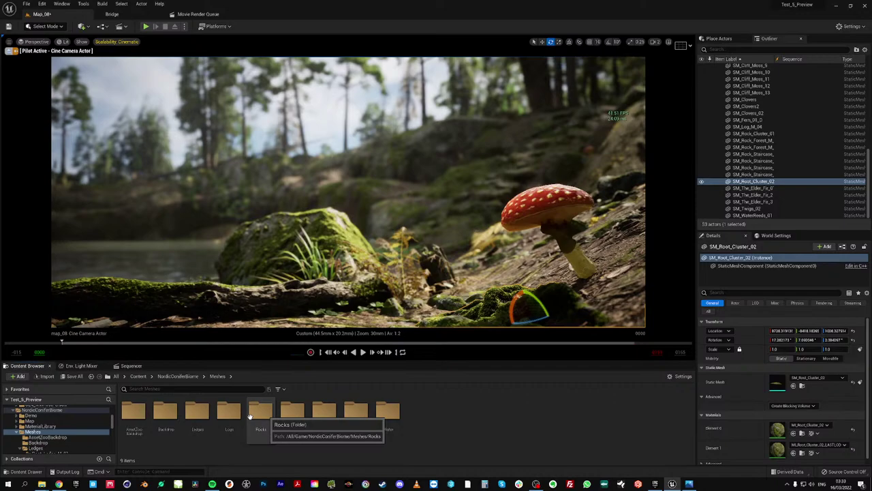
pyautogui.doubleClick(197, 412)
pyautogui.doubleClick(133, 412)
pyautogui.moveTo(197, 412); pyautogui.dragTo(557, 334)
pyautogui.press('w')
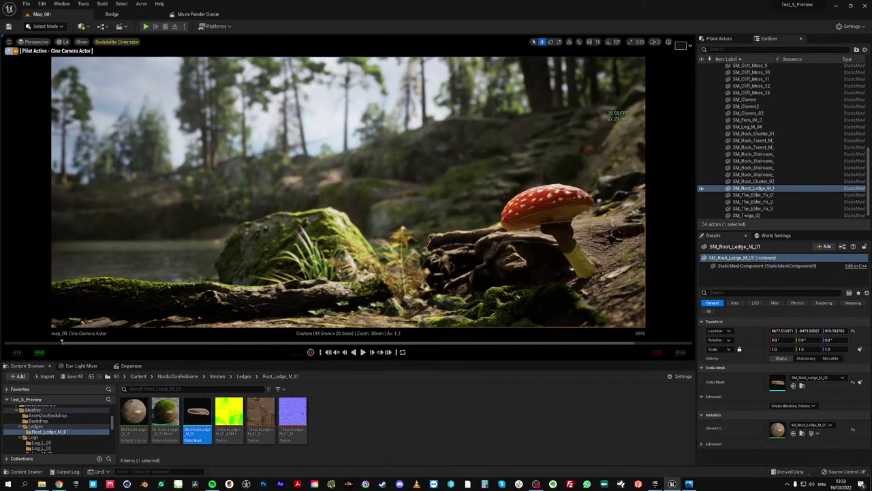
# Turn the root ledge sideways along the slope and tilt it about 17 degrees on X
pyautogui.press('e')
pyautogui.press('r')
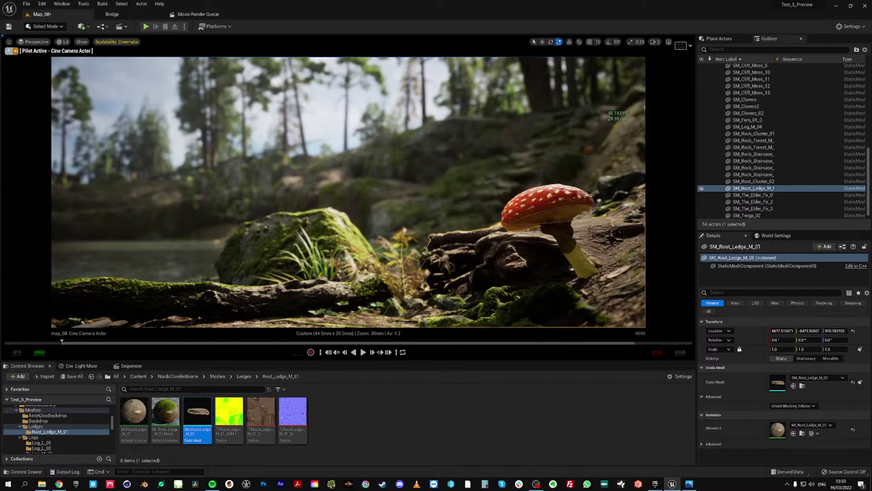
pyautogui.press('w')
pyautogui.press('e')
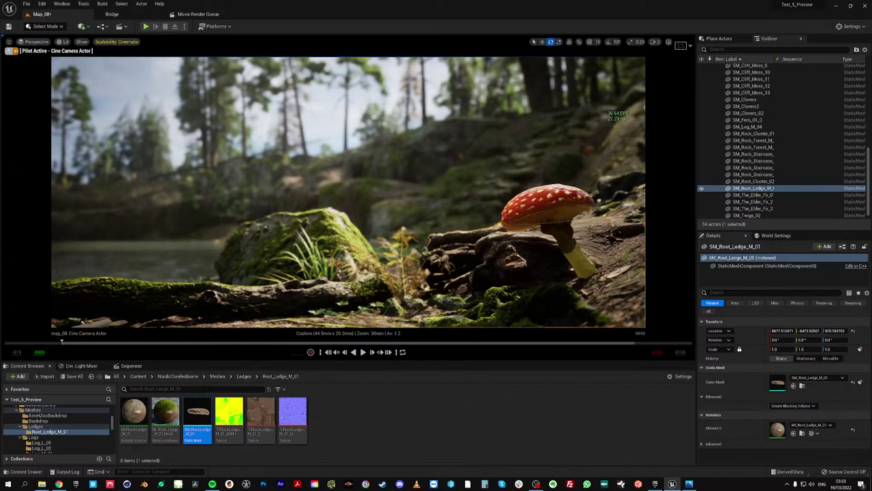
pyautogui.moveTo(515, 256); pyautogui.dragTo(458, 256)
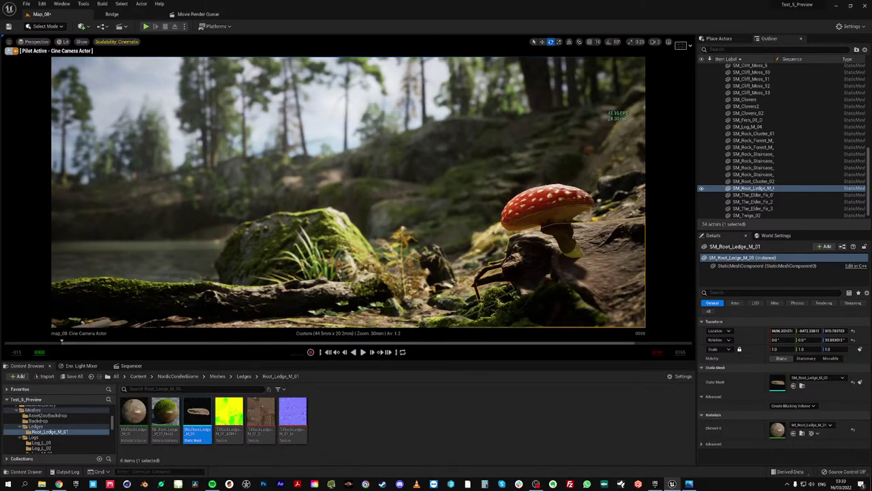
pyautogui.moveTo(509, 242); pyautogui.dragTo(503, 262)
# Move the root ledge back behind the mushroom so that its stem stands clear in front
pyautogui.press('r')
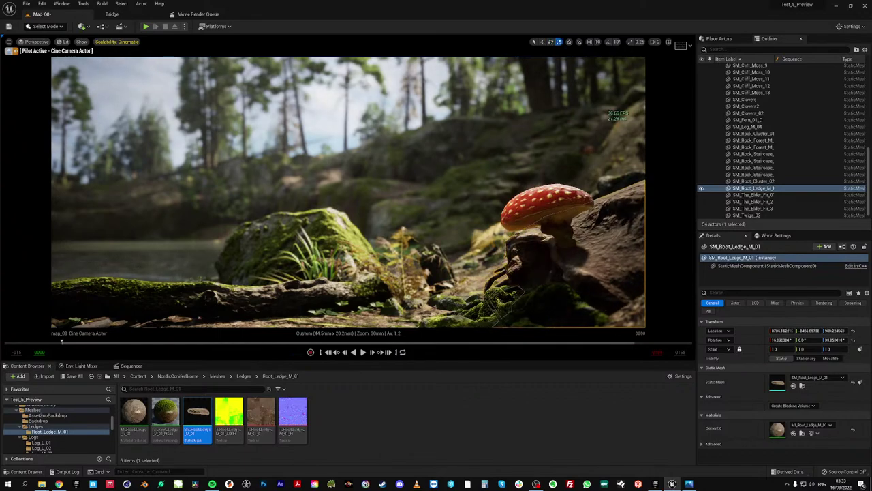
pyautogui.press('w')
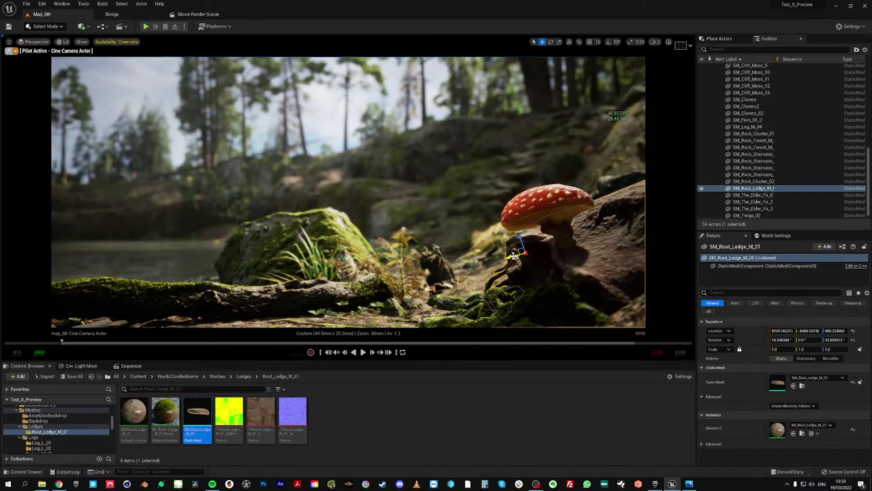
pyautogui.moveTo(512, 255)
pyautogui.mouseDown()
pyautogui.moveTo(569, 229)
pyautogui.moveTo(526, 243)
pyautogui.mouseUp()
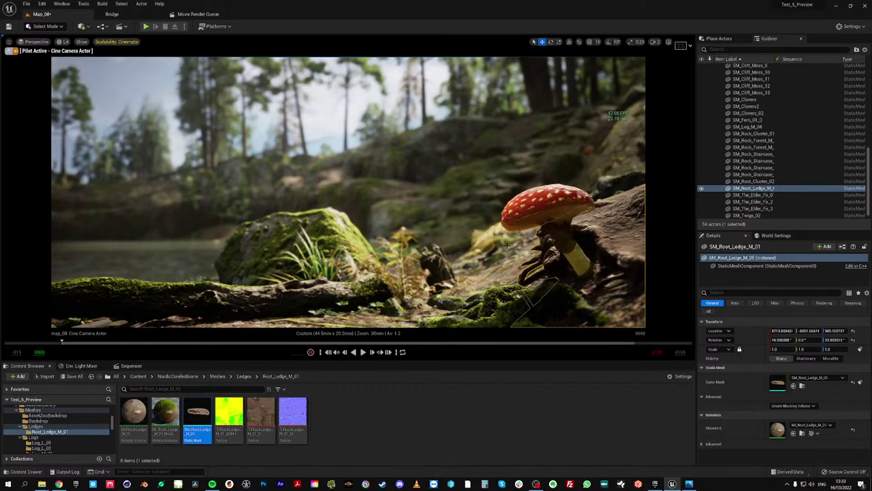
pyautogui.click(444, 239)
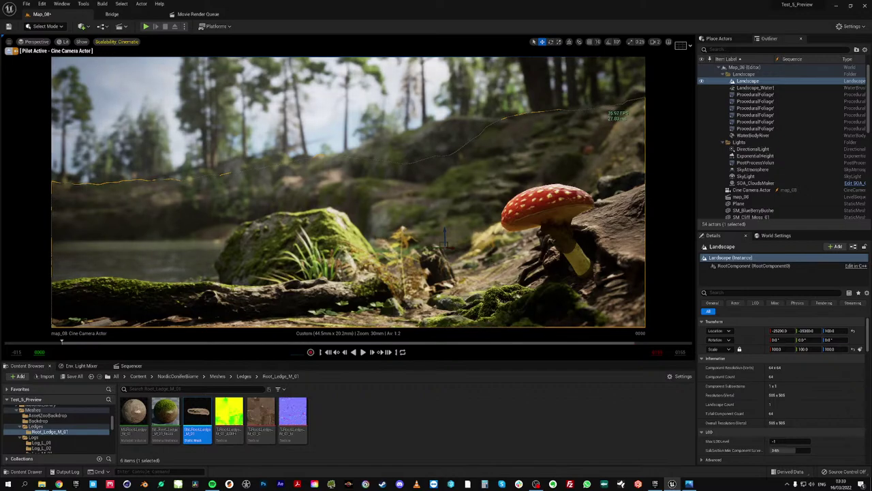
# Reposition SM_Root_Cluster_02 so its mossy roots wrap around the base of the mushroom's stem
pyautogui.click(518, 322)
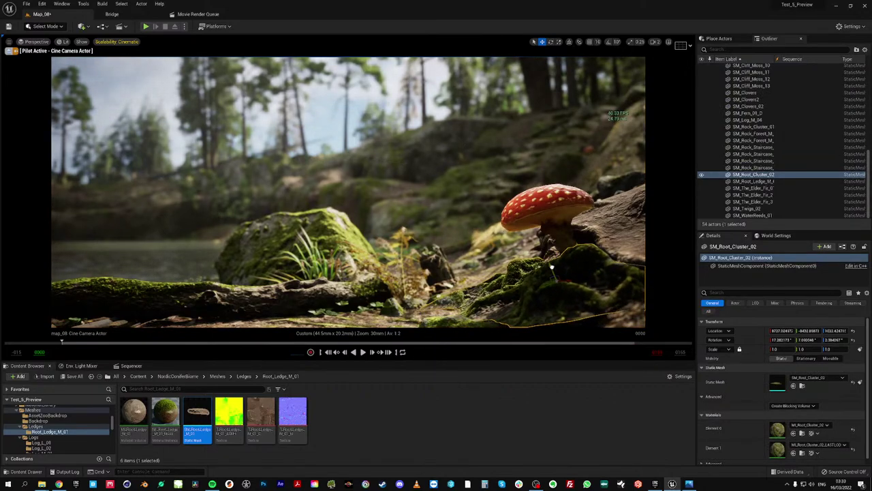
pyautogui.moveTo(552, 267); pyautogui.dragTo(558, 276)
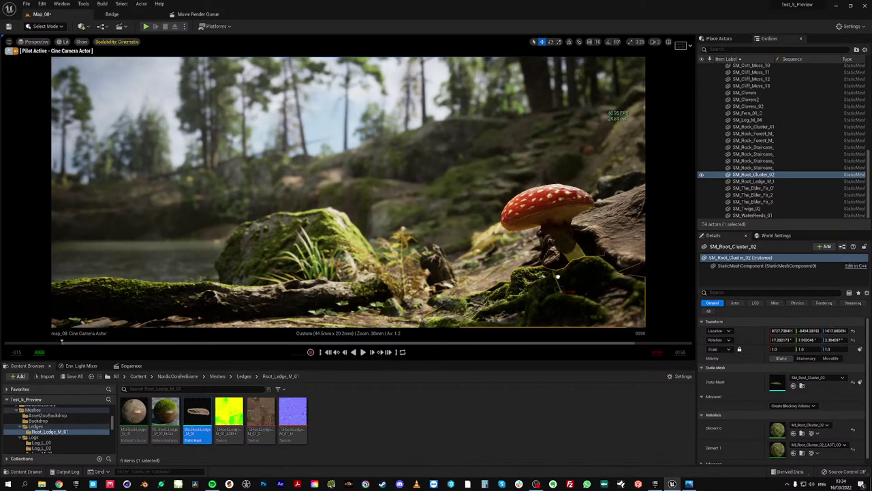
pyautogui.click(445, 239)
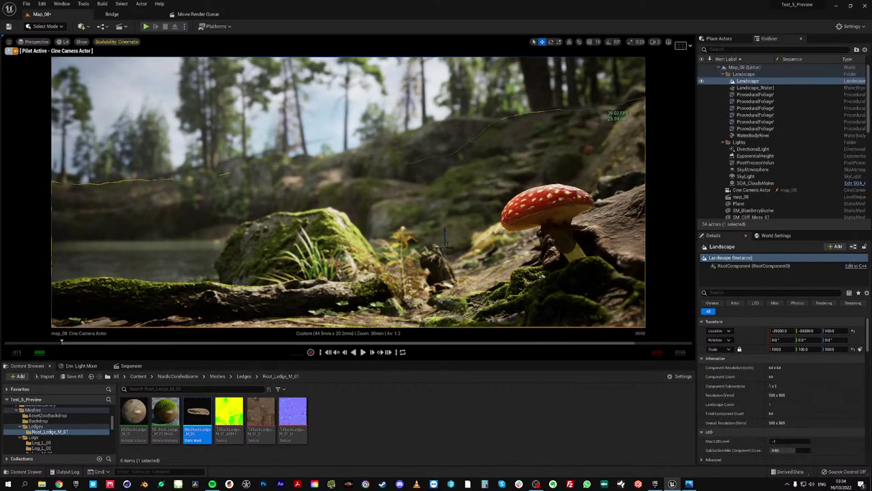
pyautogui.click(560, 286)
pyautogui.moveTo(556, 278); pyautogui.dragTo(568, 294)
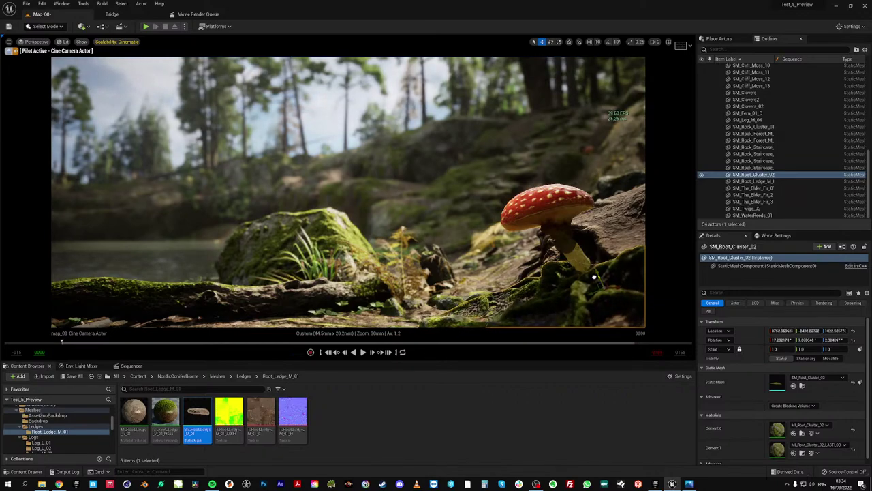
pyautogui.moveTo(602, 290); pyautogui.dragTo(602, 291)
pyautogui.click(479, 235)
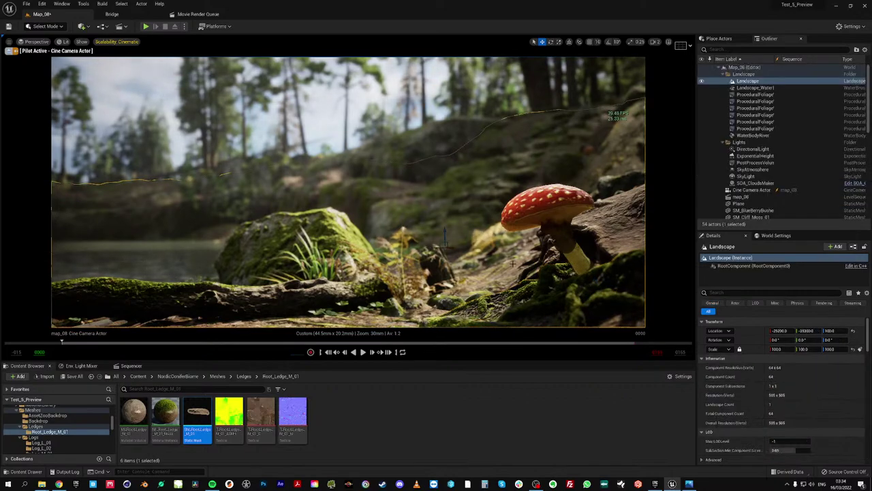
pyautogui.click(595, 281)
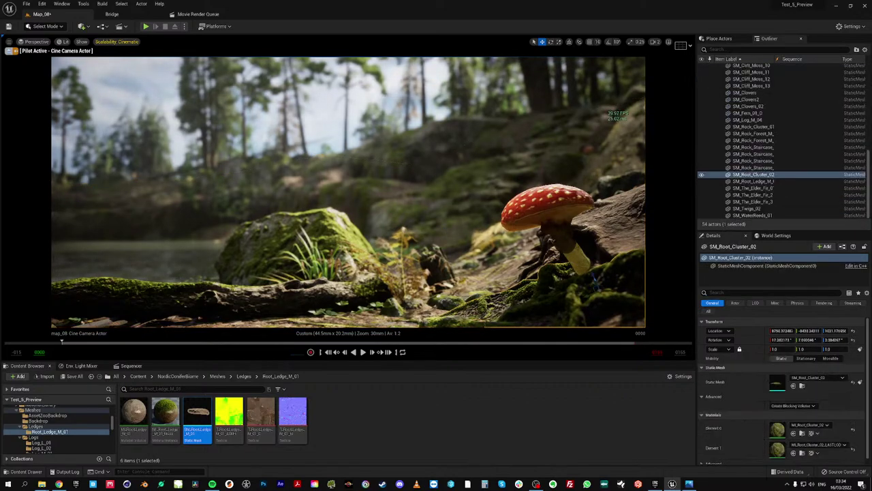
pyautogui.moveTo(593, 294); pyautogui.dragTo(591, 287)
pyautogui.click(481, 270)
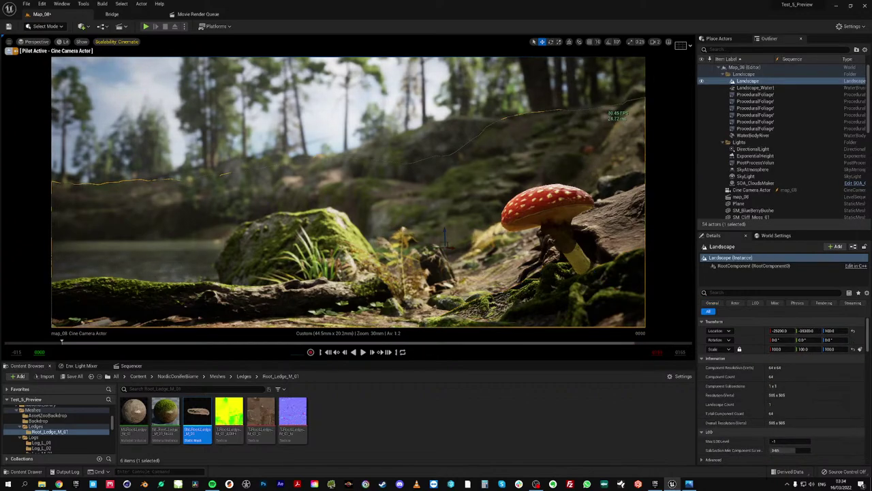
# Move the root ledge farther back and sink it into the slope behind the mushroom
pyautogui.click(606, 233)
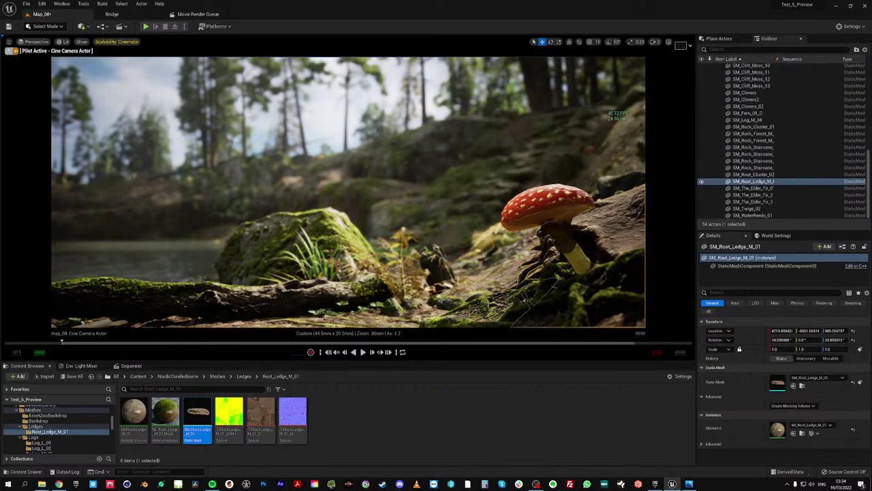
pyautogui.press('e')
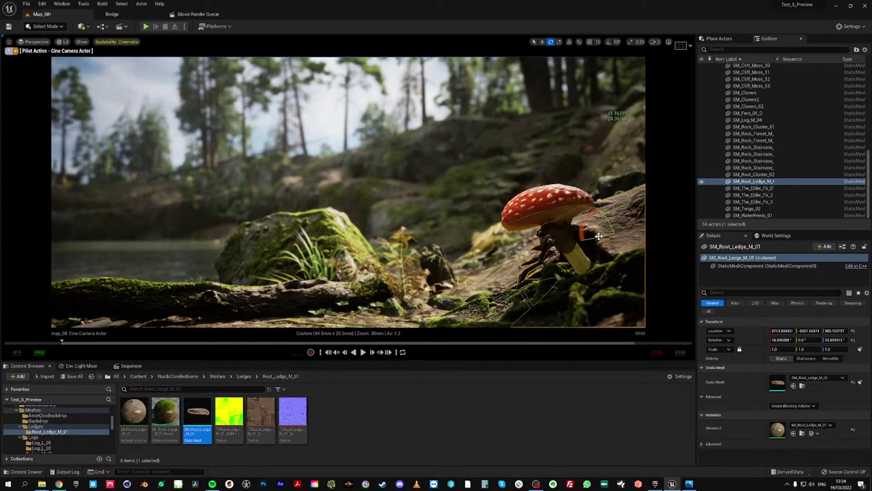
pyautogui.press('r')
pyautogui.press('w')
pyautogui.moveTo(598, 235); pyautogui.dragTo(584, 220)
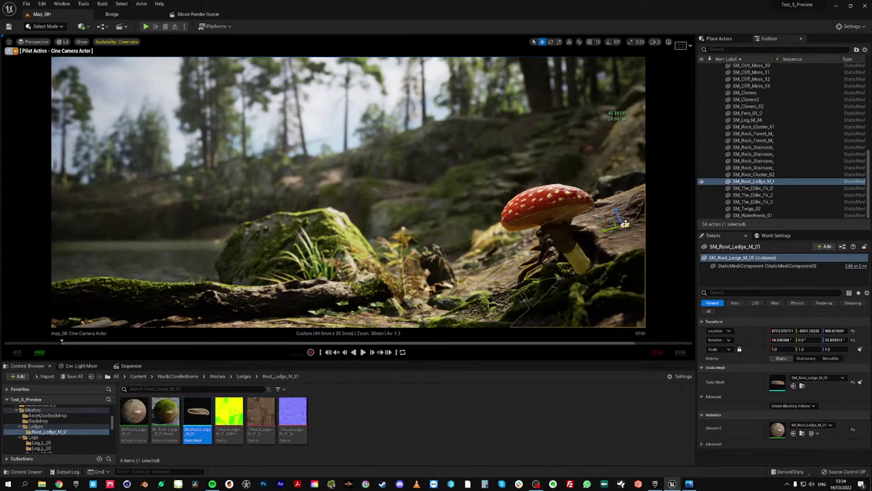
pyautogui.moveTo(625, 225); pyautogui.dragTo(599, 227)
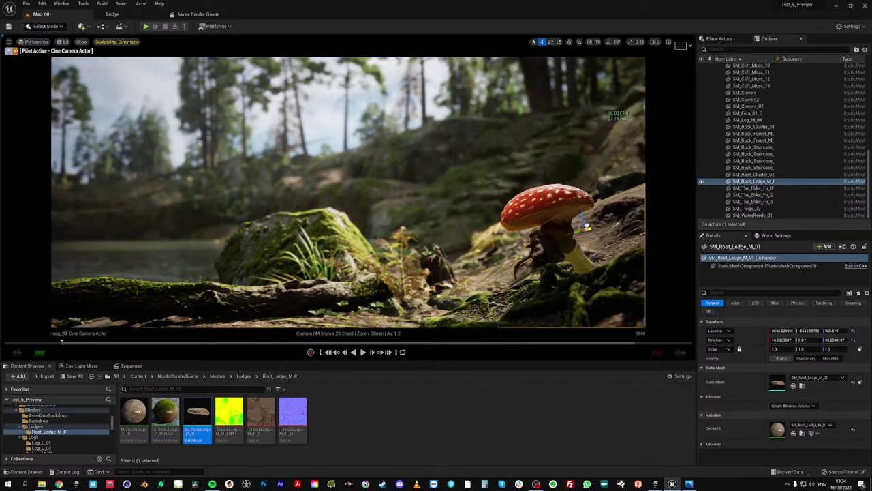
pyautogui.moveTo(584, 227); pyautogui.dragTo(592, 272)
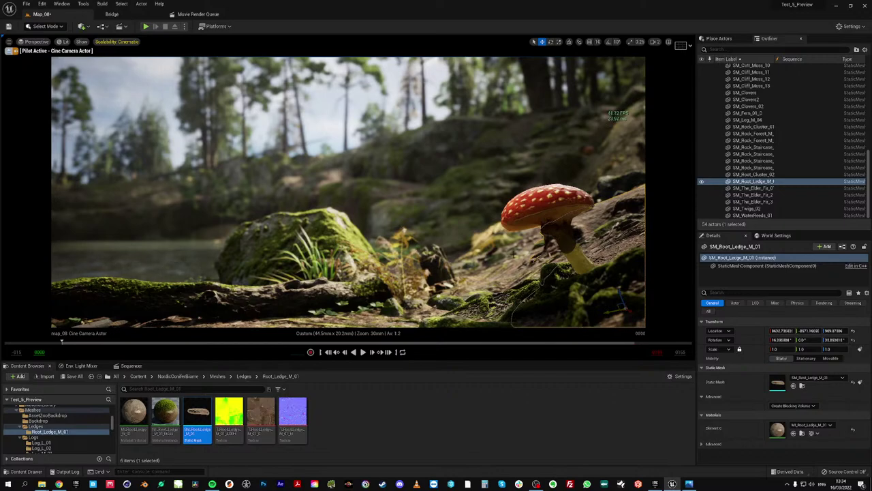
pyautogui.click(512, 255)
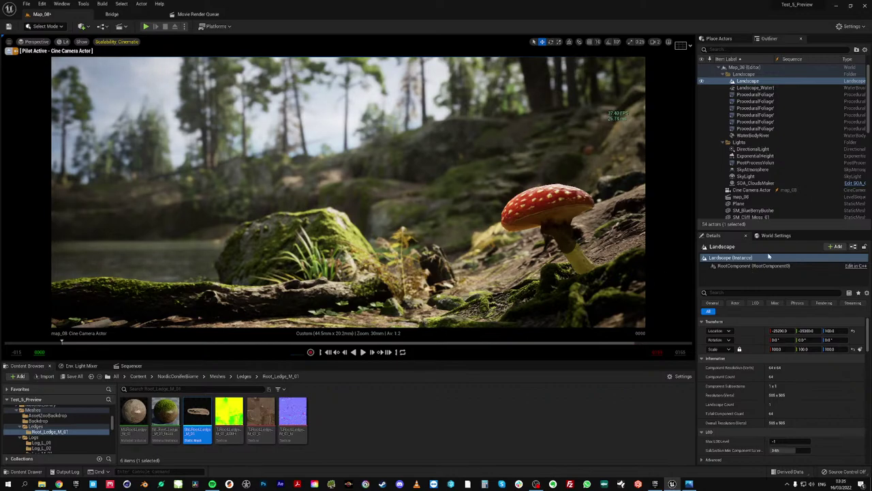
# Reduce the directional light's Source Angle to about 4.27 and toggle its shadow casting off and back on
pyautogui.click(758, 150)
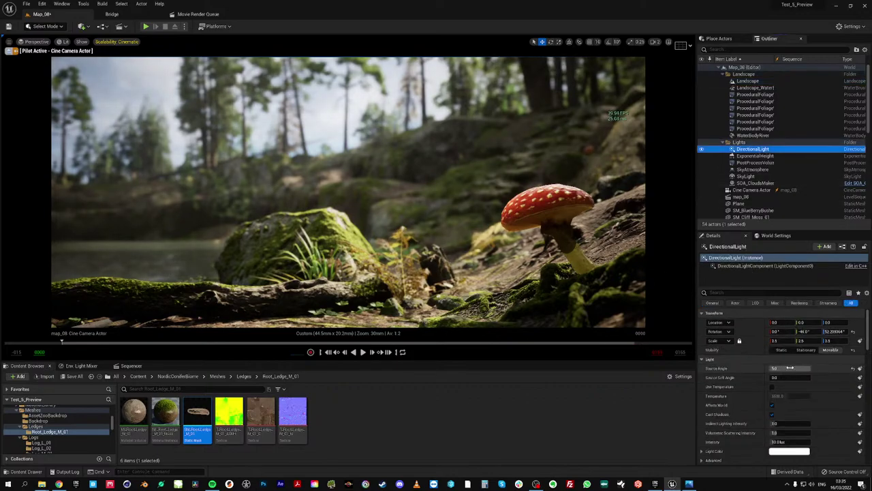
pyautogui.moveTo(799, 369)
pyautogui.mouseDown()
pyautogui.moveTo(758, 369)
pyautogui.moveTo(808, 370)
pyautogui.mouseUp()
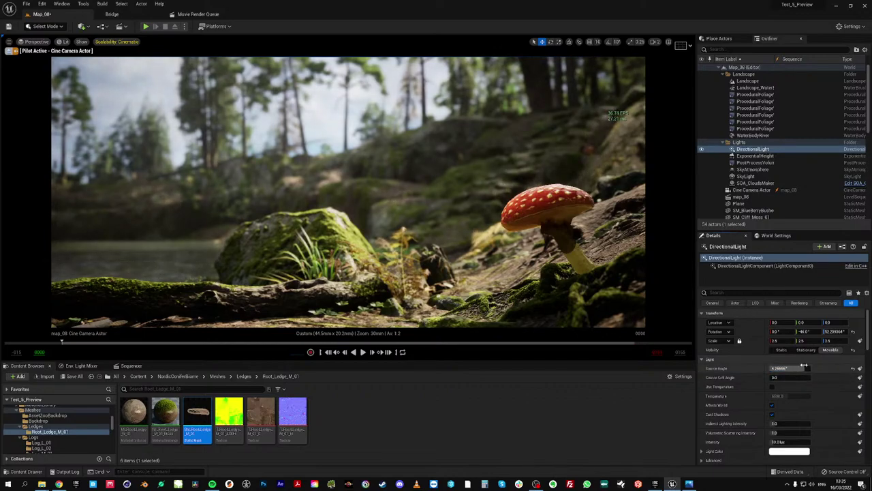
pyautogui.click(773, 414)
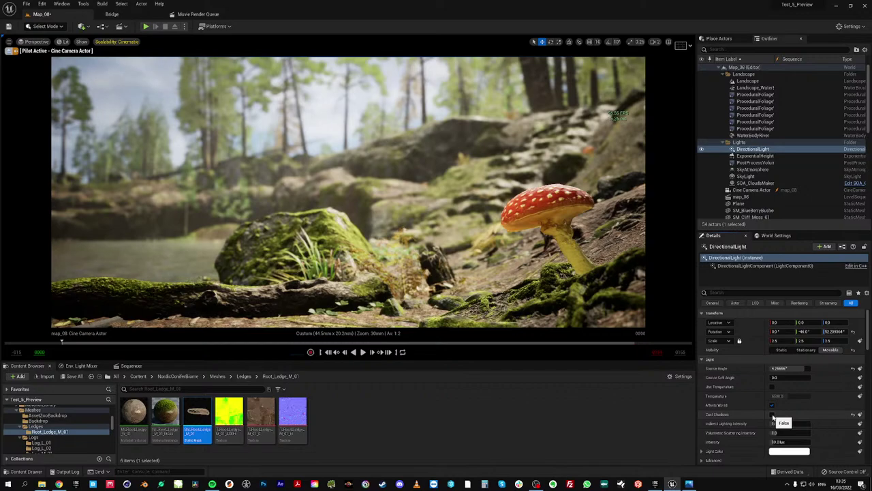
pyautogui.click(773, 415)
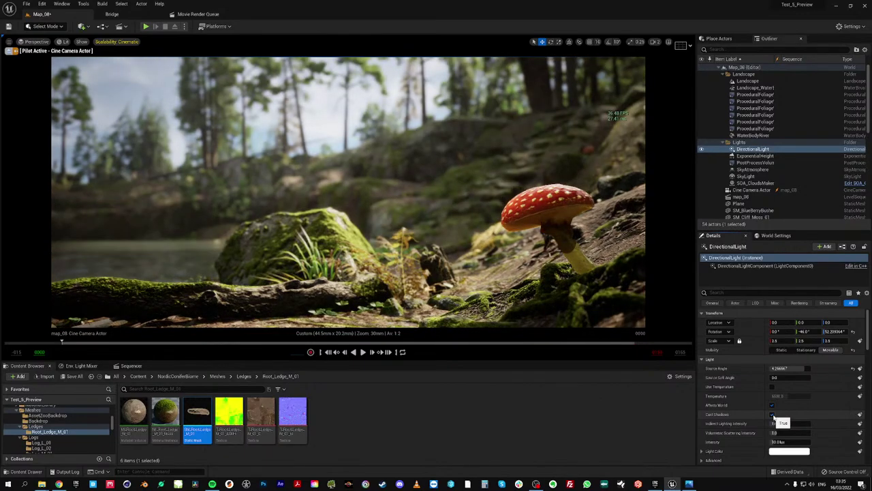
# Rotate the directional light around Z and bring its Y rotation to 0 degrees for a dark red dusk
pyautogui.moveTo(830, 331); pyautogui.dragTo(684, 332)
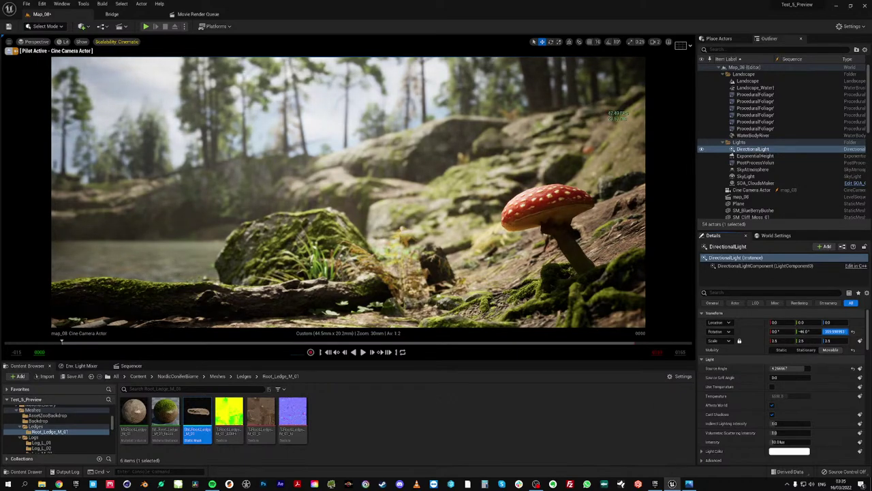
pyautogui.moveTo(812, 332); pyautogui.dragTo(808, 331)
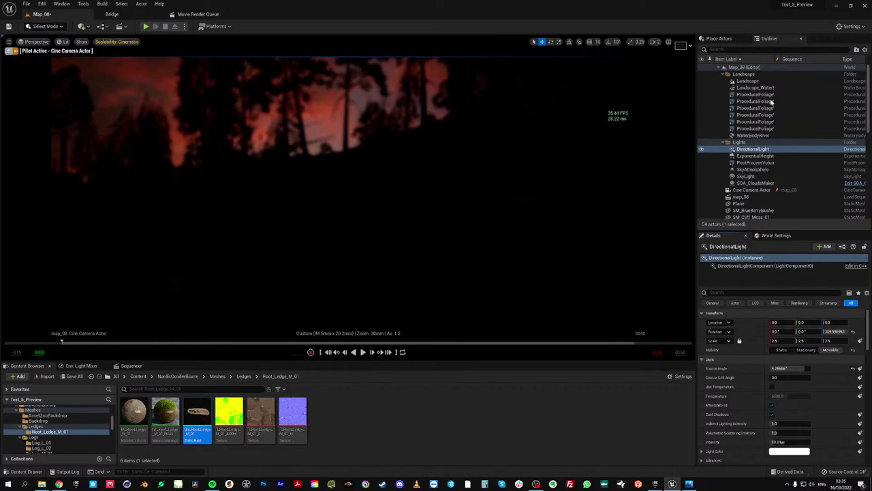
# Add a point light on the ground between the mossy boulder and the mushroom
pyautogui.click(719, 38)
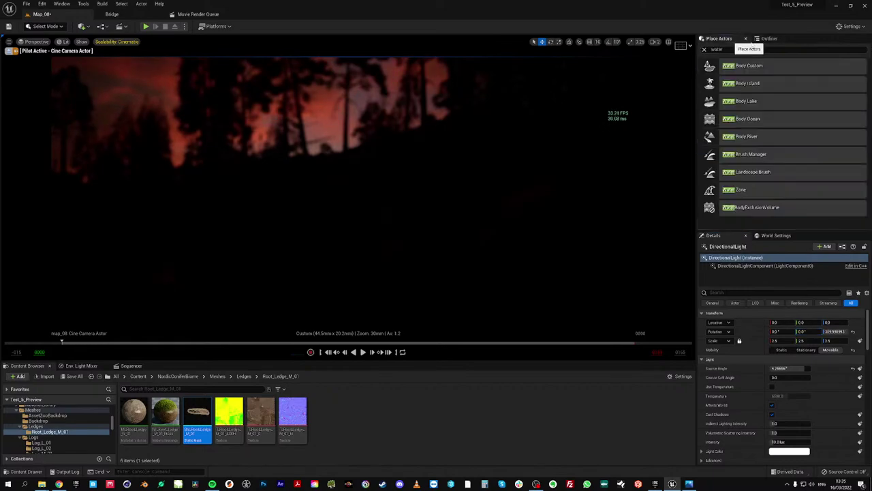
pyautogui.click(705, 50)
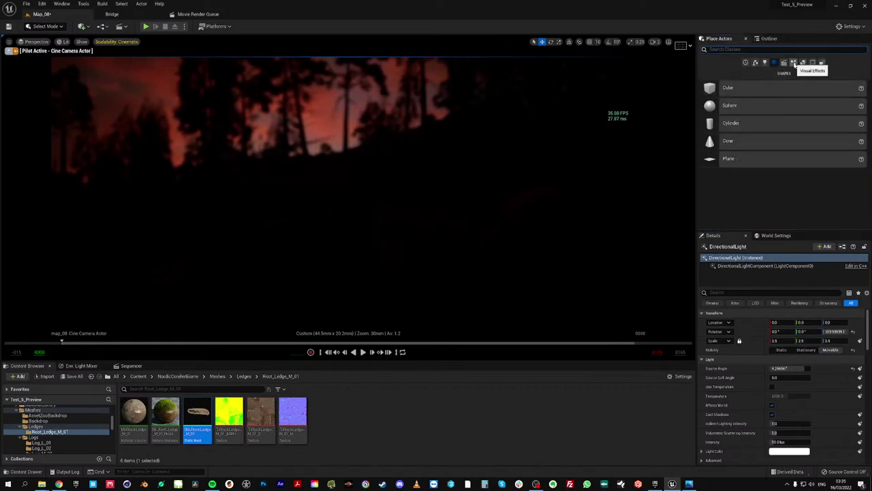
pyautogui.click(756, 63)
pyautogui.click(764, 63)
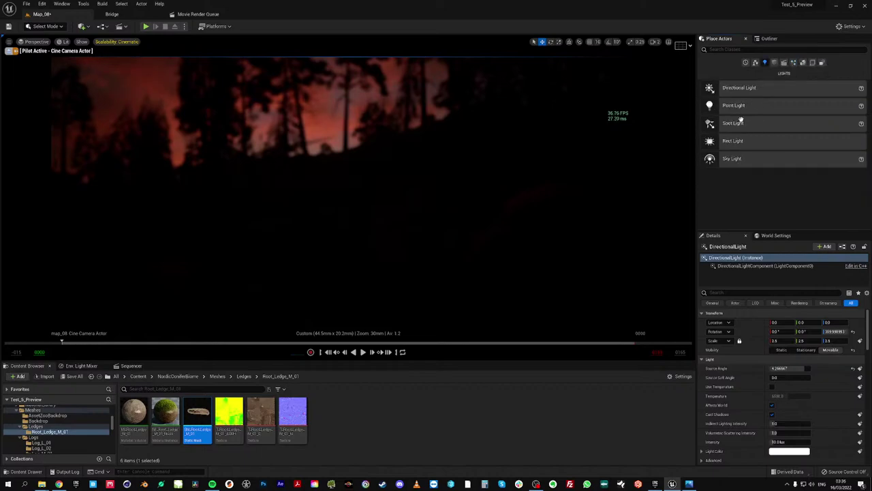
pyautogui.moveTo(741, 120); pyautogui.dragTo(490, 281)
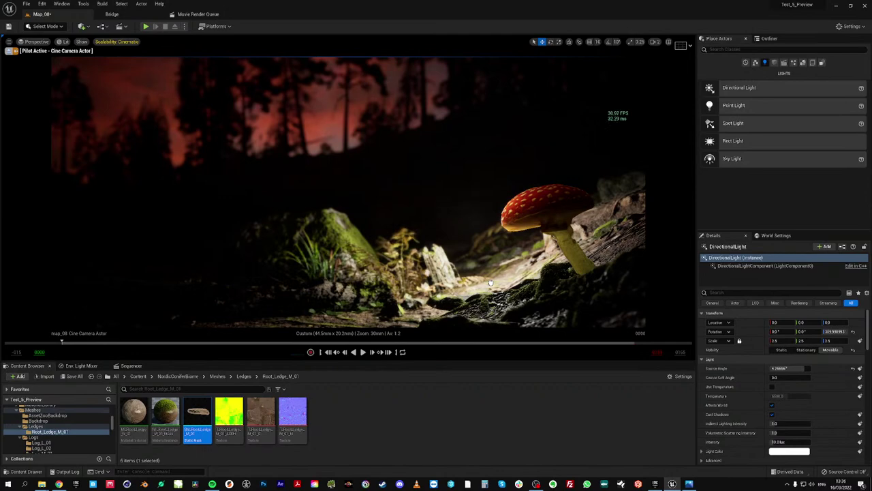
# Raise the point light and shift it along its axes so it lights the mushroom's cap from the front
pyautogui.moveTo(475, 207); pyautogui.dragTo(523, 132)
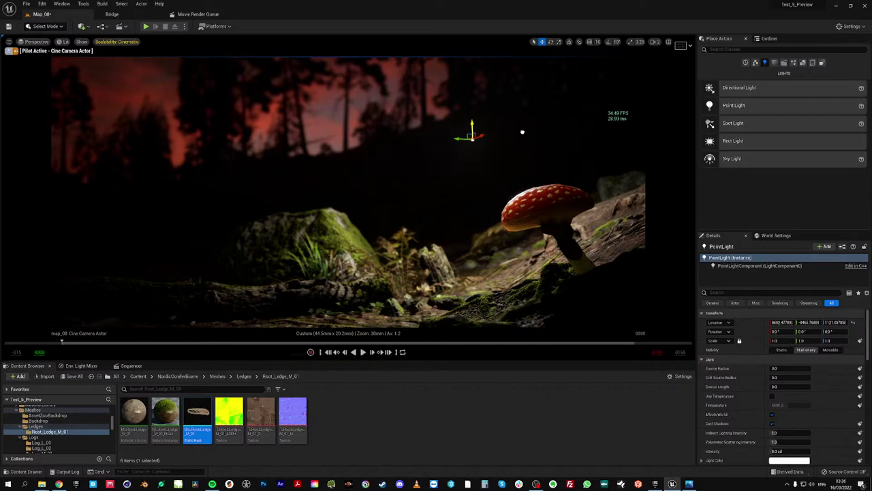
pyautogui.moveTo(522, 132); pyautogui.dragTo(541, 99)
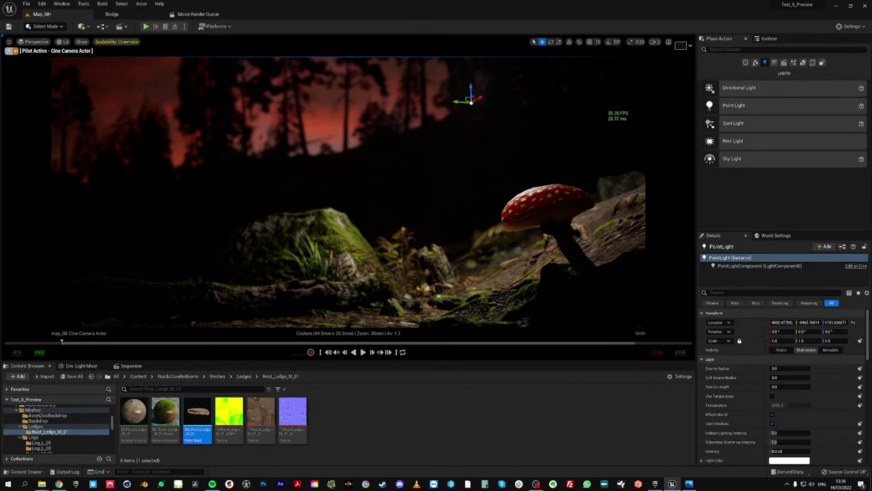
pyautogui.moveTo(481, 94); pyautogui.dragTo(537, 110)
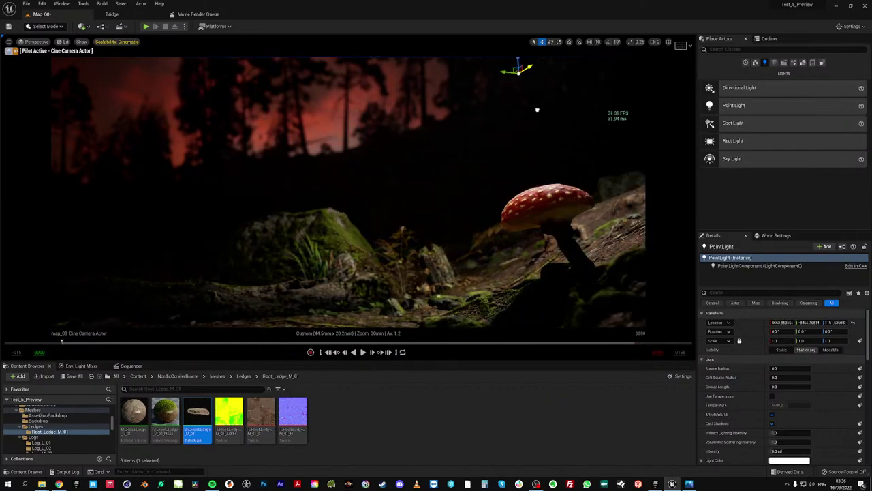
pyautogui.moveTo(518, 69); pyautogui.dragTo(467, 197)
pyautogui.moveTo(418, 209); pyautogui.dragTo(546, 47)
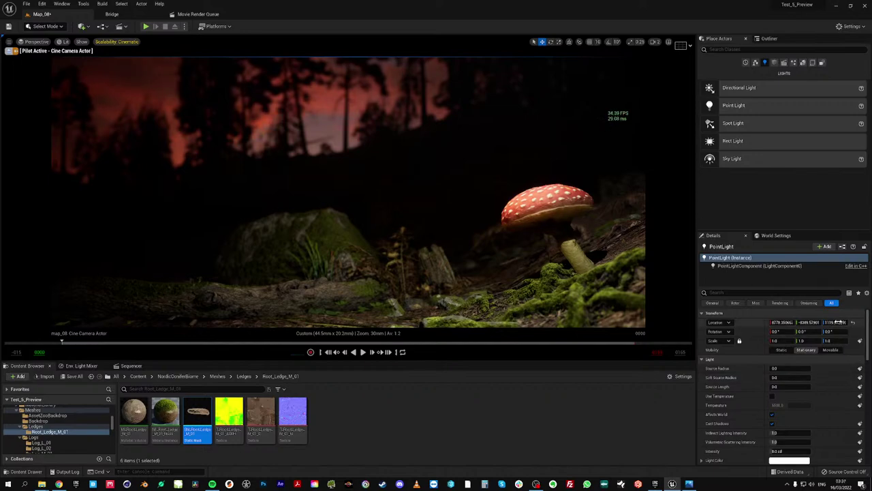
# Lower the point light and try it beside the boulder and over the fallen log
pyautogui.moveTo(836, 323); pyautogui.dragTo(798, 324)
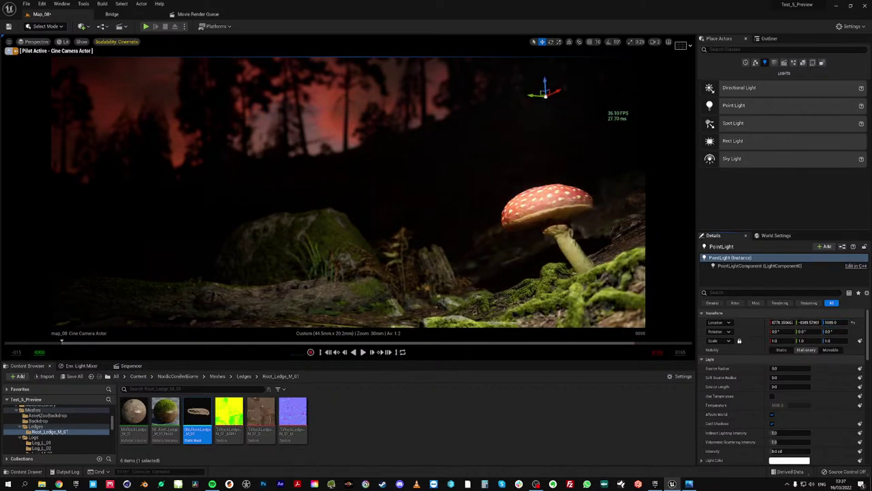
pyautogui.moveTo(558, 90); pyautogui.dragTo(367, 147)
pyautogui.moveTo(815, 322)
pyautogui.mouseDown()
pyautogui.moveTo(825, 322)
pyautogui.moveTo(816, 321)
pyautogui.mouseUp()
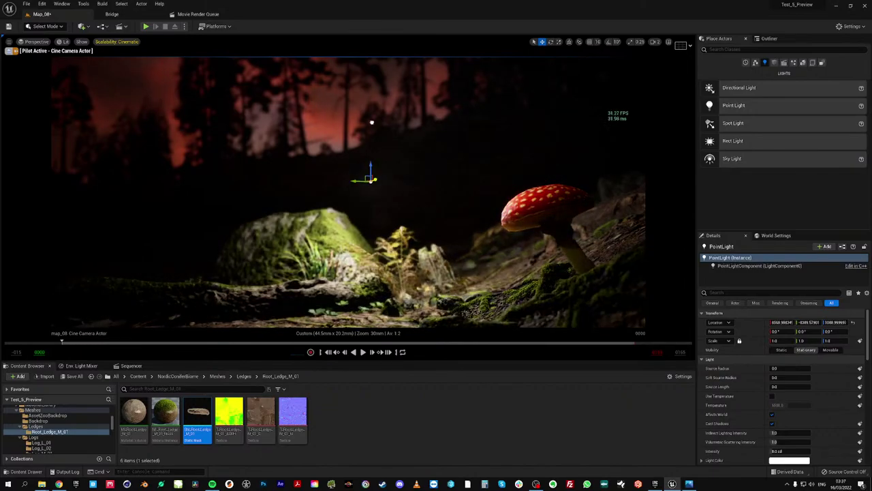
pyautogui.moveTo(374, 179); pyautogui.dragTo(55, 124)
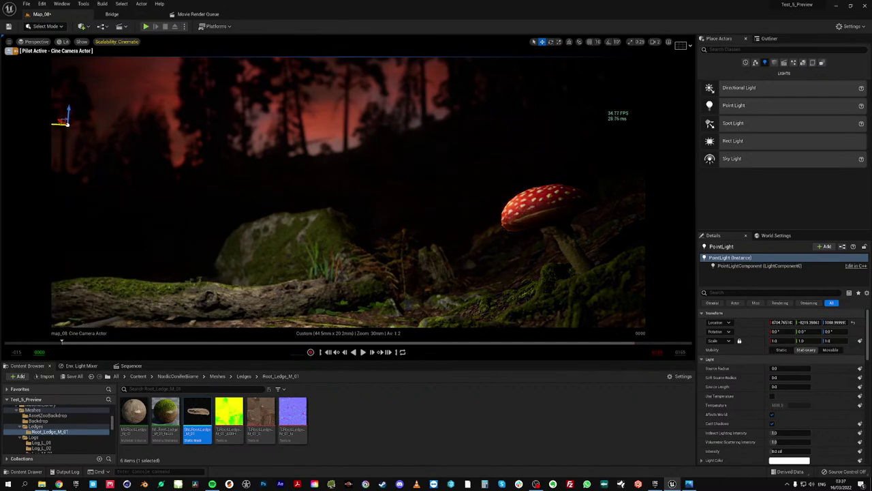
# Try the point light low on the slope behind the mushroom and raise it high above the scene, to about Z 1229
pyautogui.moveTo(833, 322); pyautogui.dragTo(787, 322)
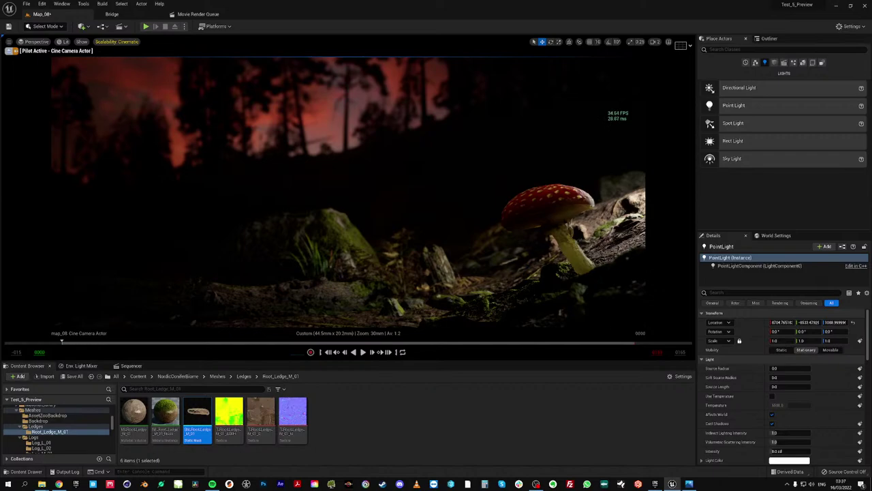
pyautogui.moveTo(787, 322); pyautogui.dragTo(790, 321)
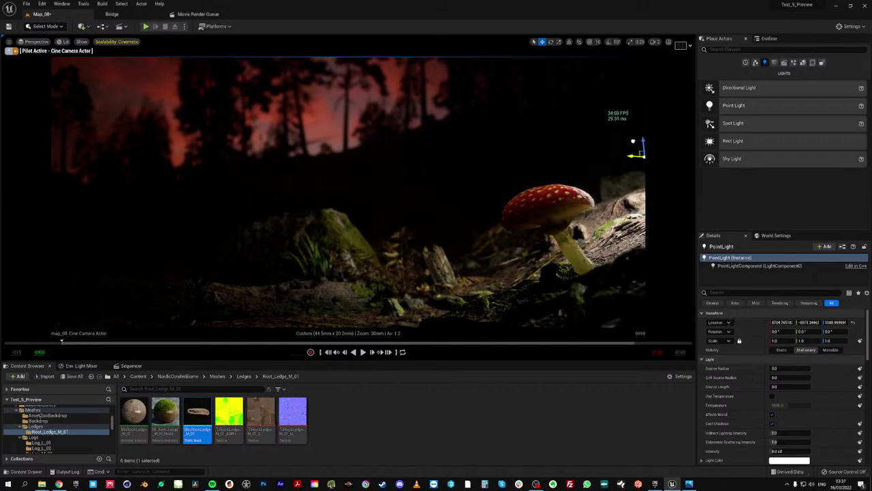
pyautogui.moveTo(641, 141); pyautogui.dragTo(643, 175)
pyautogui.moveTo(836, 321); pyautogui.dragTo(828, 322)
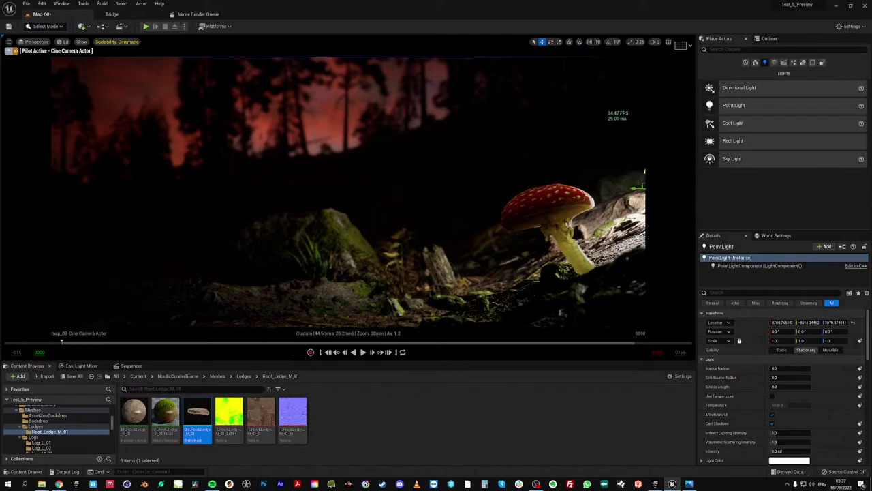
pyautogui.moveTo(633, 186); pyautogui.dragTo(495, 47)
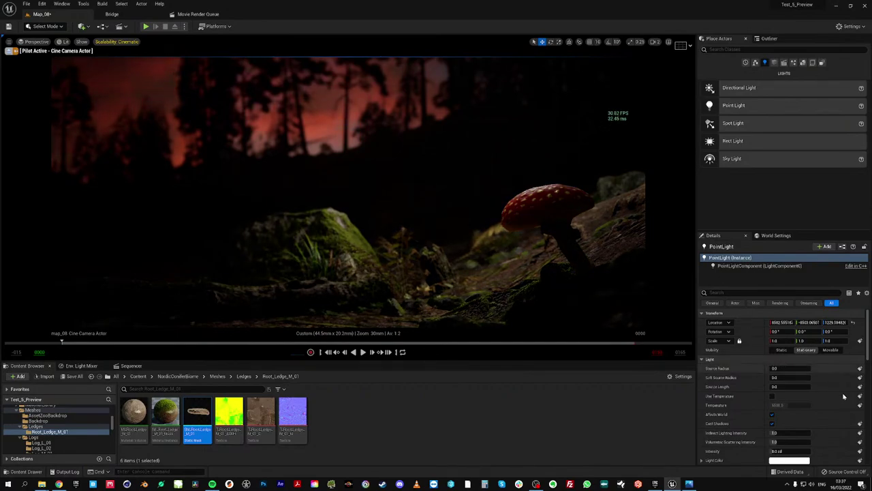
# Increase the point light's intensity and set its Volumetric Scattering Intensity to about 2.75
pyautogui.moveTo(790, 451)
pyautogui.mouseDown()
pyautogui.moveTo(821, 451)
pyautogui.moveTo(795, 451)
pyautogui.moveTo(797, 442)
pyautogui.mouseUp()
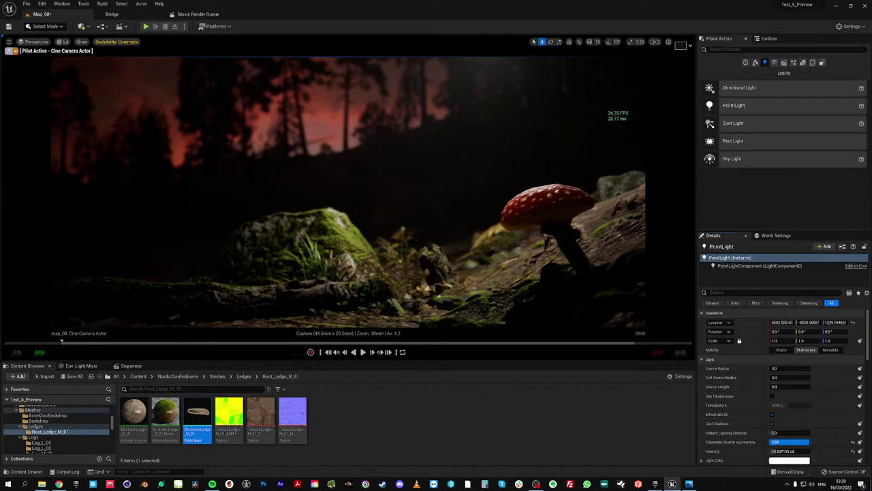
pyautogui.moveTo(797, 442); pyautogui.dragTo(798, 441)
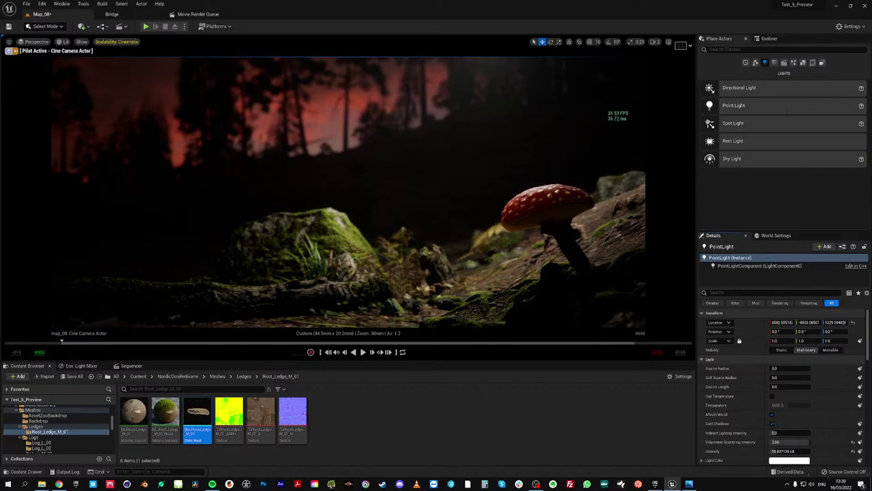
pyautogui.moveTo(457, 362); pyautogui.dragTo(456, 439)
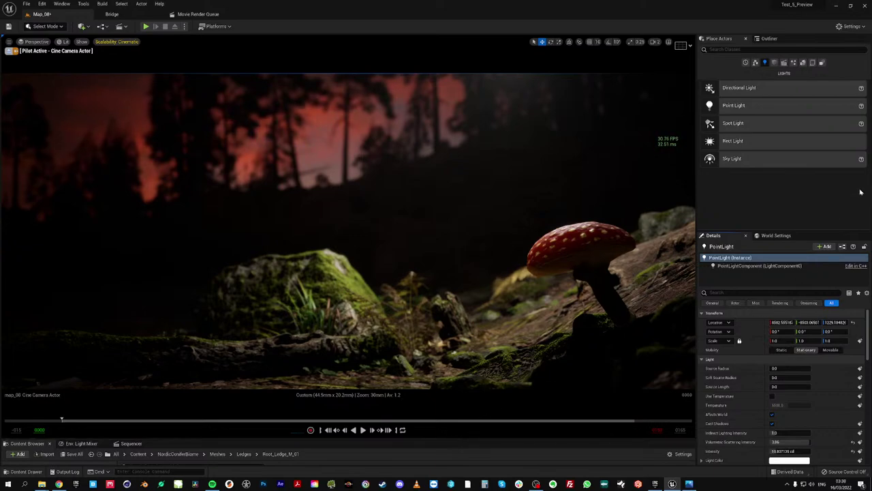
pyautogui.click(791, 442)
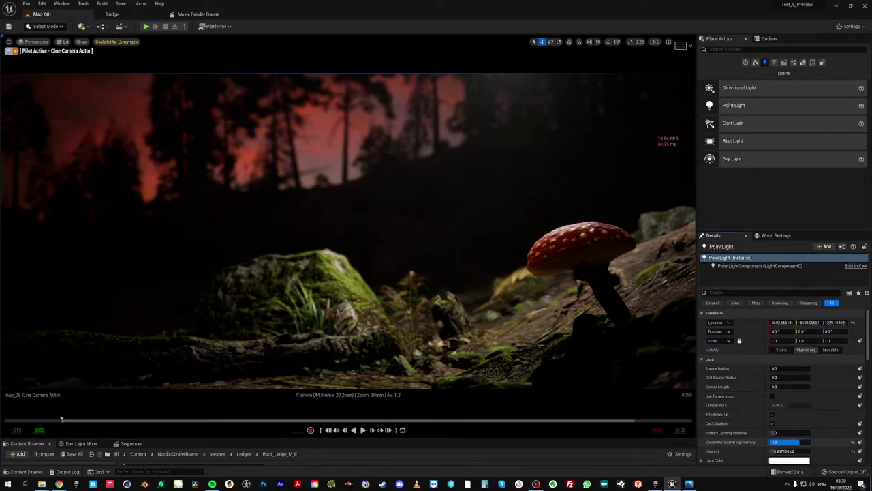
pyautogui.write('0.25')
pyautogui.press('Return')
pyautogui.moveTo(791, 441); pyautogui.dragTo(824, 442)
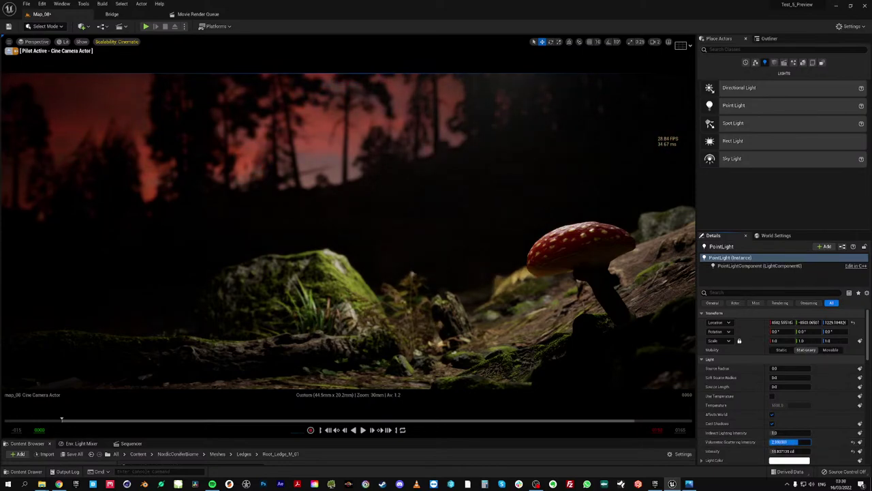
pyautogui.write('2.25')
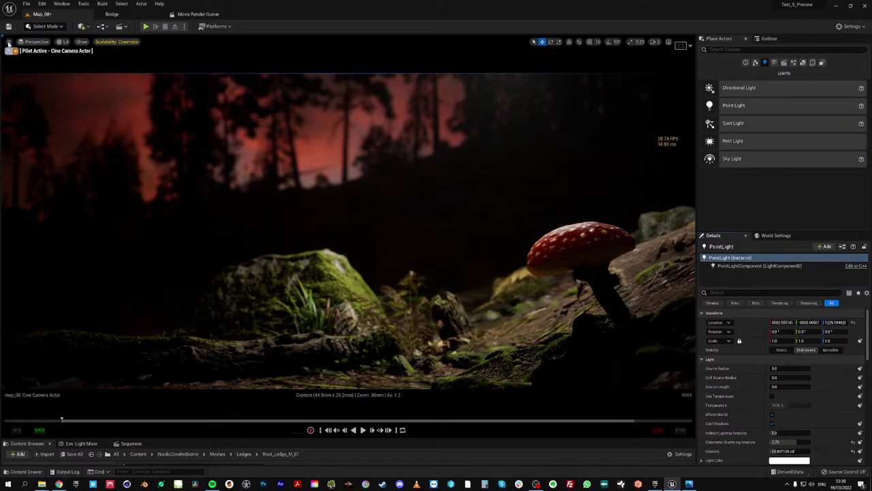
# Try to capture a high resolution screenshot of the camera view with a size multiplier of 1.0
pyautogui.click(9, 43)
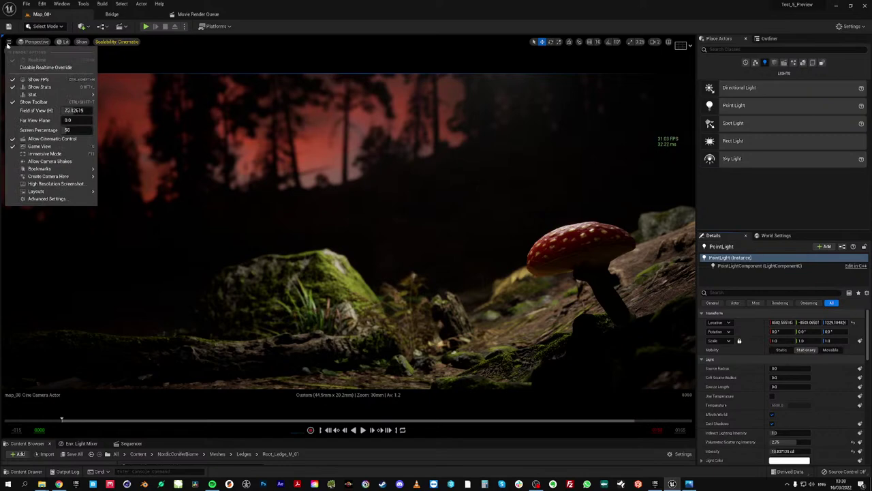
pyautogui.click(60, 184)
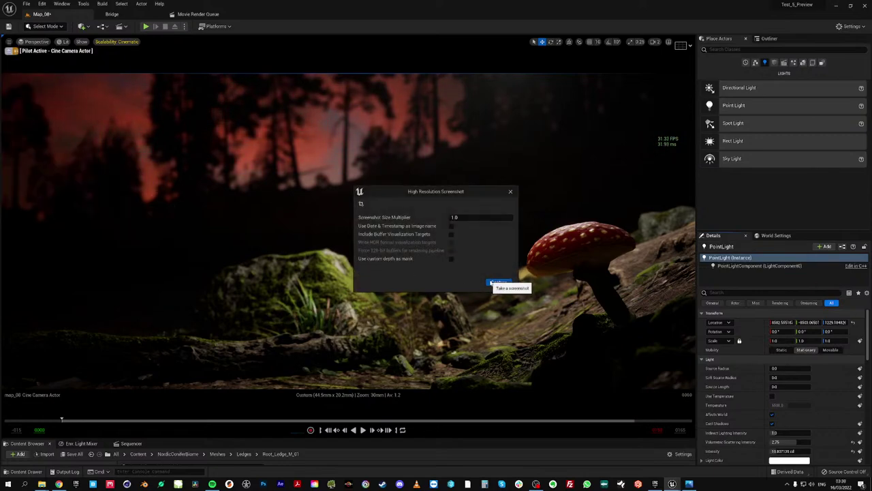
pyautogui.click(498, 283)
# Send the crash report, restart the editor and reopen the Map_08 level from the recent levels
pyautogui.moveTo(707, 485)
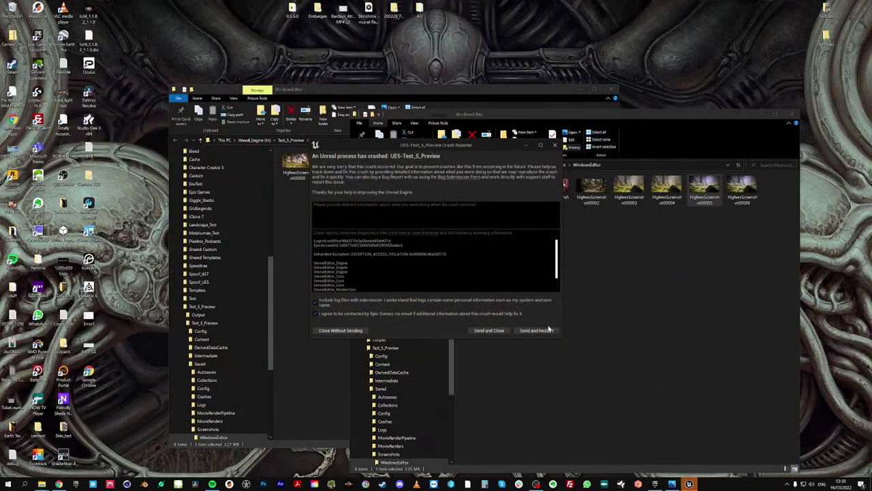
pyautogui.click(548, 331)
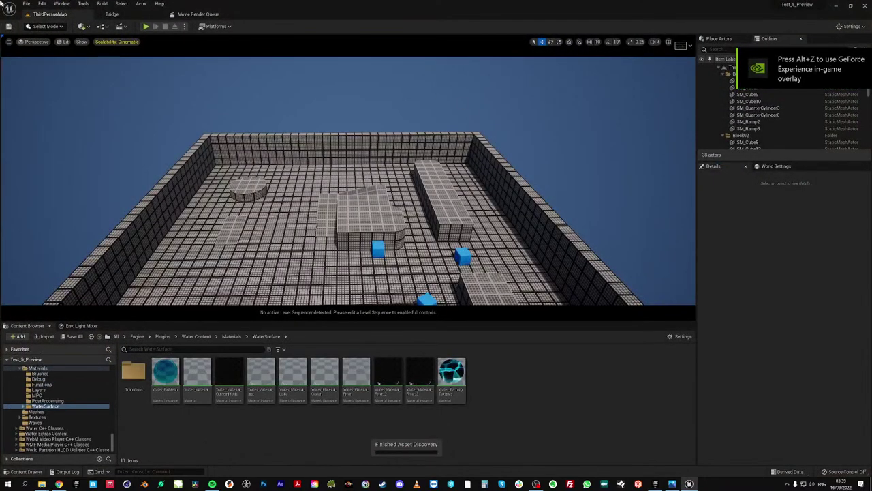
pyautogui.click(26, 4)
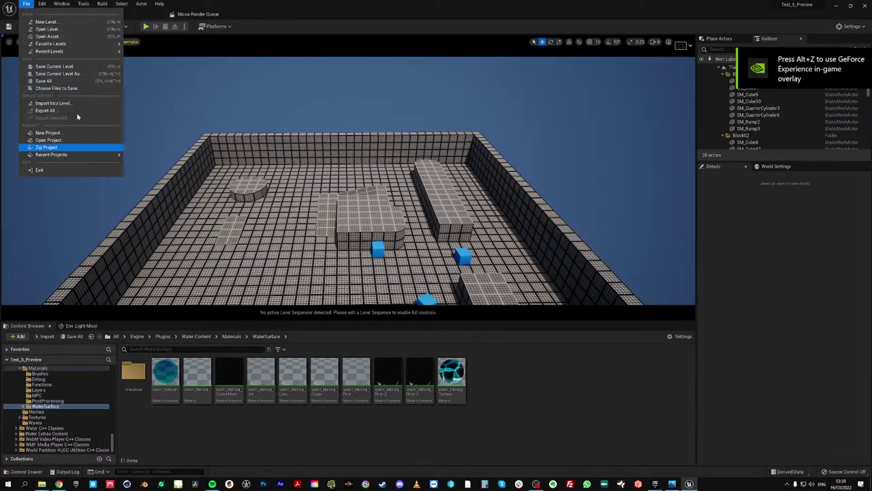
pyautogui.moveTo(81, 51)
pyautogui.click(140, 54)
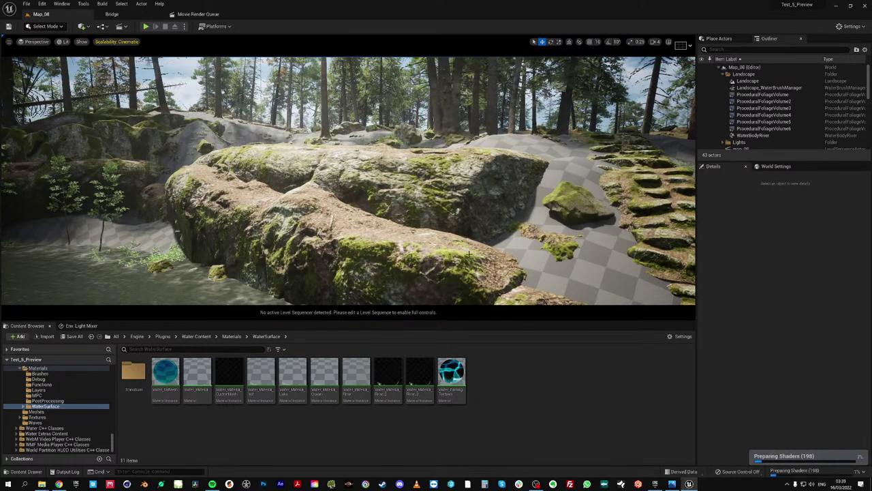
pyautogui.moveTo(361, 205); pyautogui.dragTo(491, 251, button='right')
pyautogui.moveTo(361, 204); pyautogui.dragTo(293, 188, button='right')
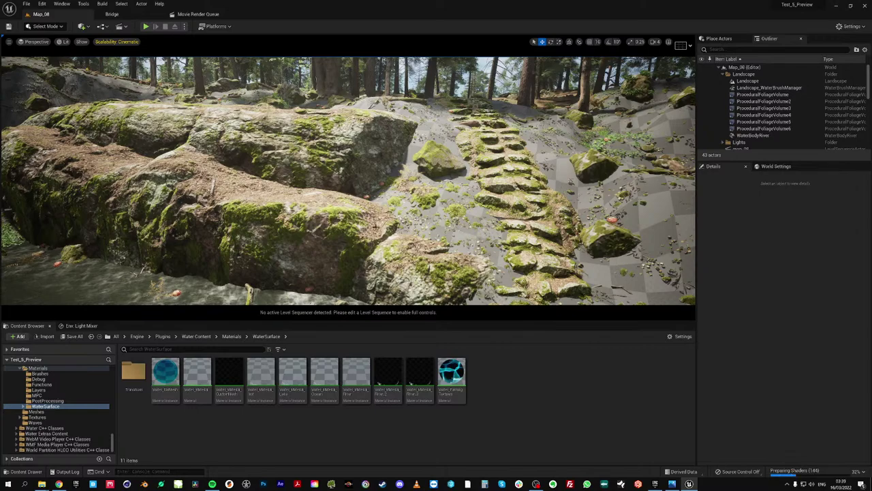
pyautogui.moveTo(380, 233); pyautogui.dragTo(347, 230, button='right')
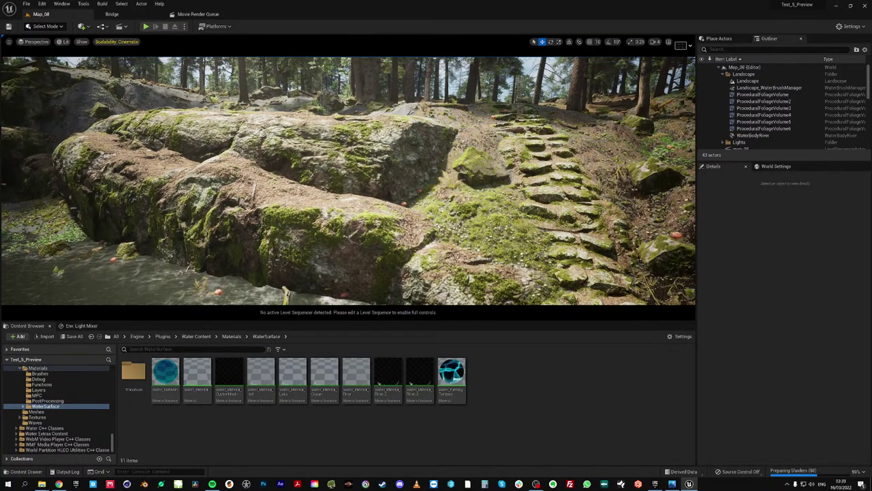
# Open the map_08 level sequence for editing and pilot its Cine Camera Actor in the viewport
pyautogui.click(120, 26)
pyautogui.click(140, 85)
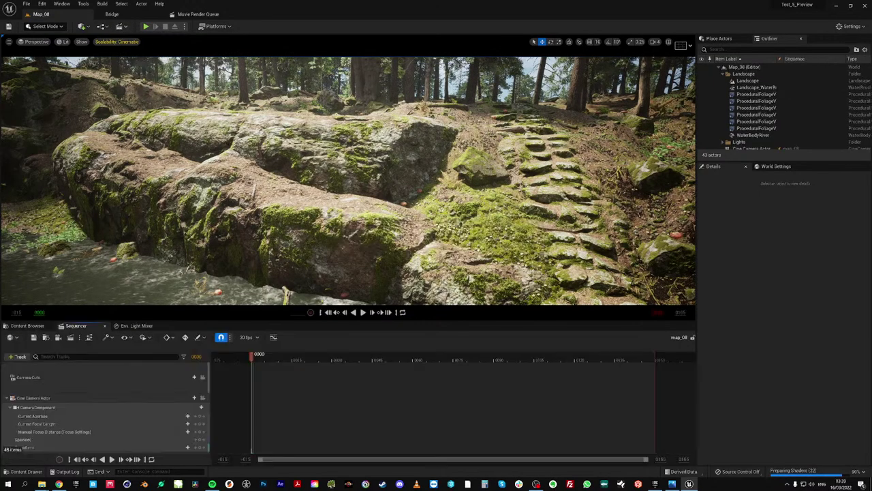
pyautogui.click(202, 391)
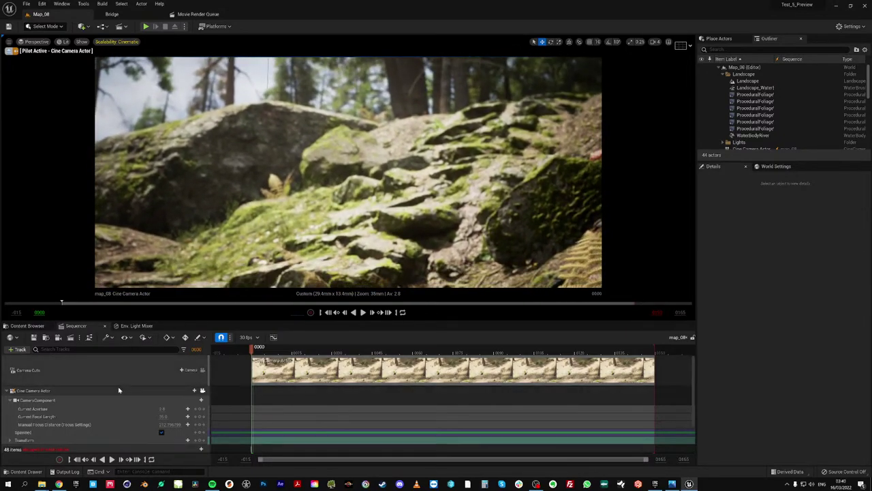
# Switch the Cine Camera Actor's filmback to 16:9 DSLR and set its sensor width to 44.5 mm
pyautogui.click(128, 389)
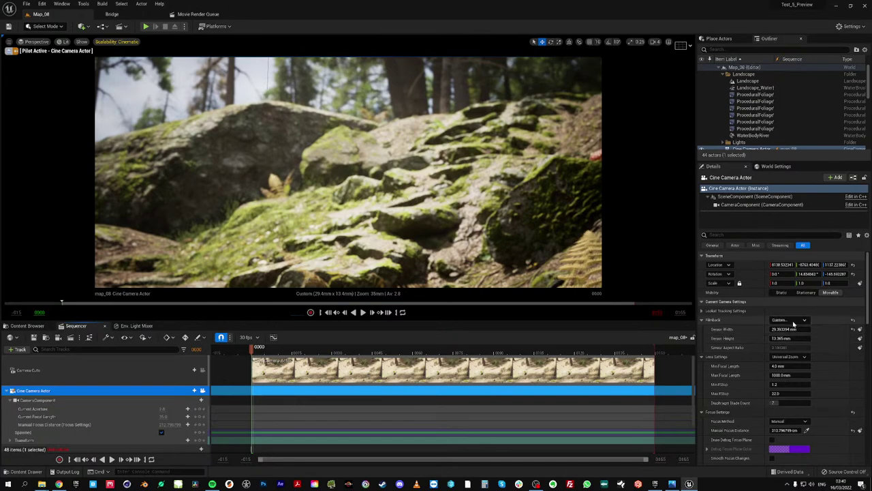
pyautogui.click(788, 319)
pyautogui.click(790, 348)
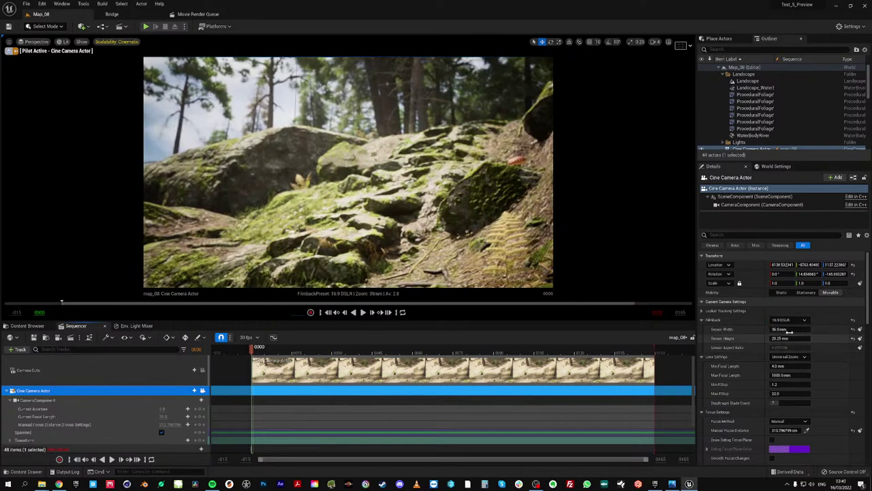
pyautogui.write('44.9')
pyautogui.press('Return')
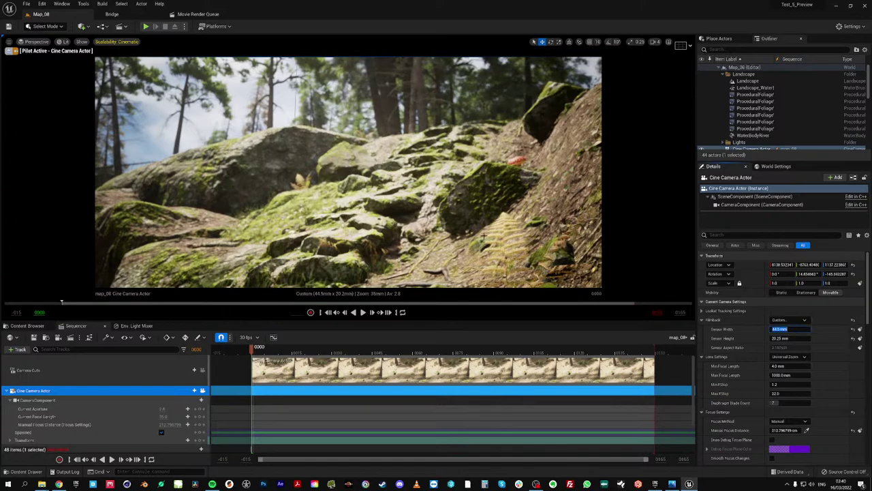
# Reposition the rock staircase mesh SM_Rock_Staircase_2 slightly on the mossy slope, raising it to about Z 1263
pyautogui.moveTo(484, 235)
pyautogui.mouseDown(button='right')
pyautogui.moveTo(480, 255)
pyautogui.moveTo(483, 236)
pyautogui.mouseUp(button='right')
pyautogui.press('q')
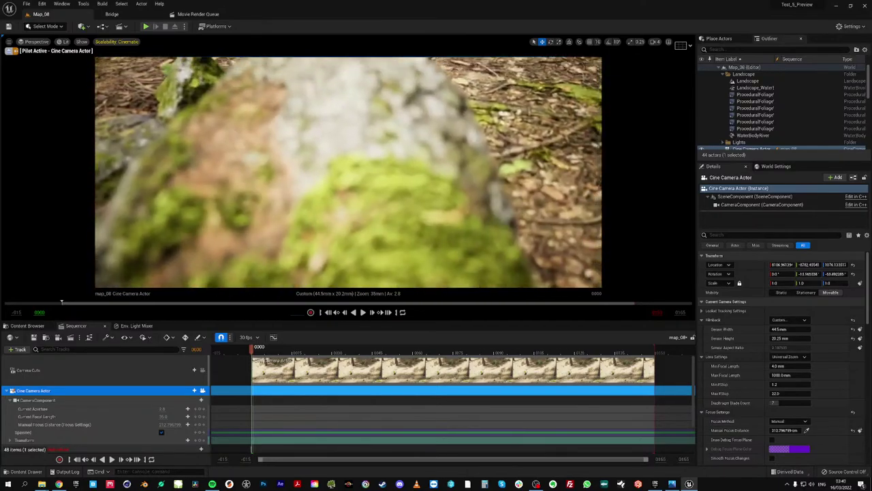
pyautogui.moveTo(484, 236); pyautogui.dragTo(487, 232, button='right')
pyautogui.press('s')
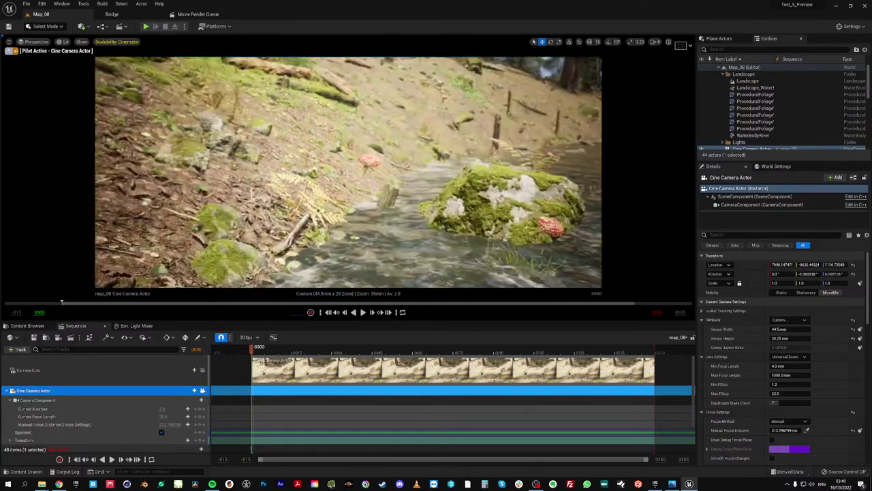
pyautogui.moveTo(483, 235); pyautogui.dragTo(483, 235, button='right')
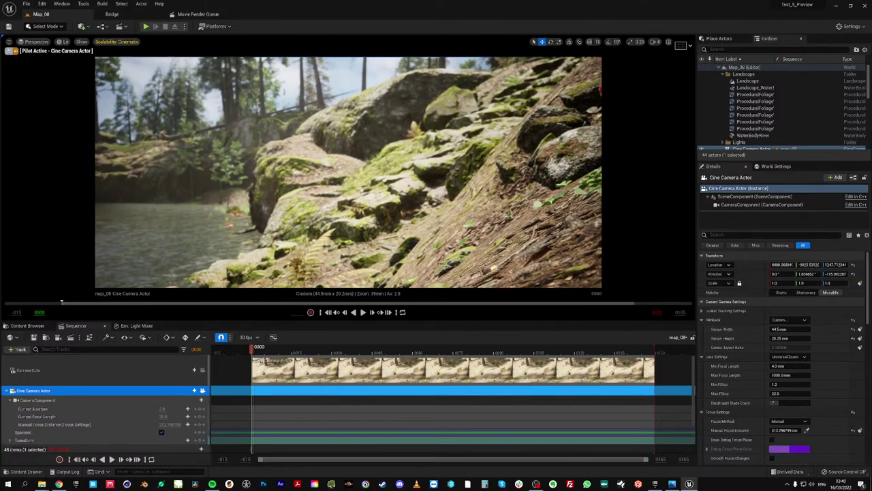
pyautogui.moveTo(483, 235); pyautogui.dragTo(483, 235, button='right')
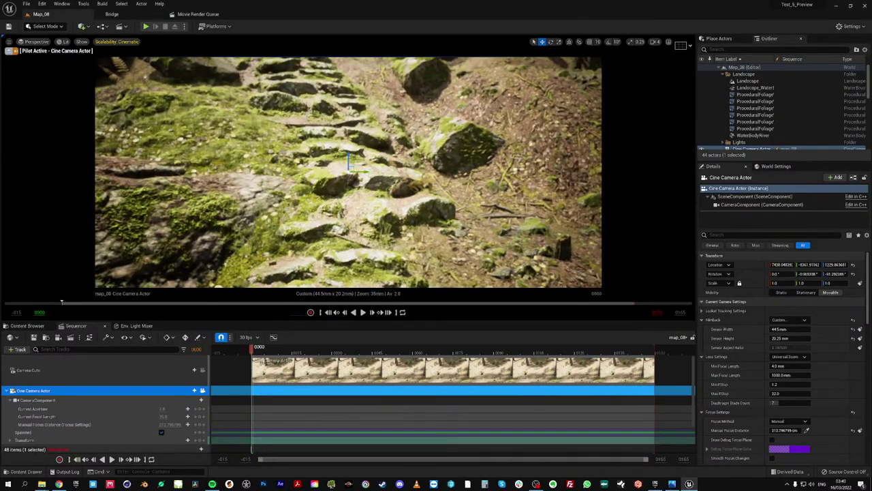
pyautogui.click(345, 149)
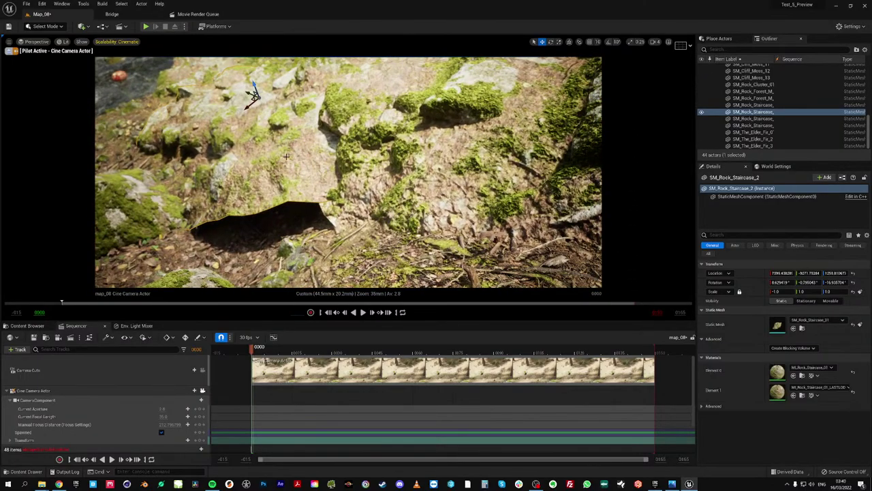
pyautogui.moveTo(254, 86)
pyautogui.mouseDown()
pyautogui.moveTo(255, 95)
pyautogui.moveTo(256, 82)
pyautogui.mouseUp()
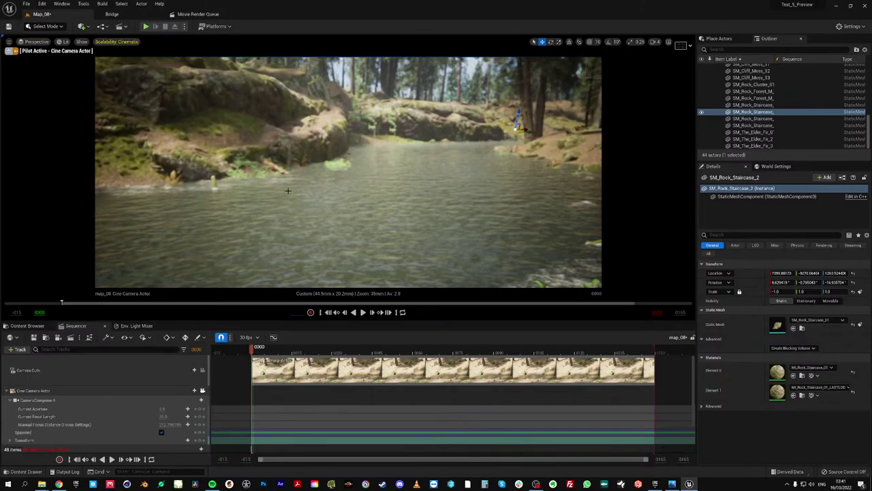
# Release the viewport from the camera and shift the large boulder SM_Cliff_Moss_12 behind the small mossy rock beside the stone steps
pyautogui.rightClick(307, 183)
pyautogui.click(202, 391)
pyautogui.moveTo(357, 251); pyautogui.dragTo(389, 232, button='right')
pyautogui.press('w')
pyautogui.press('s')
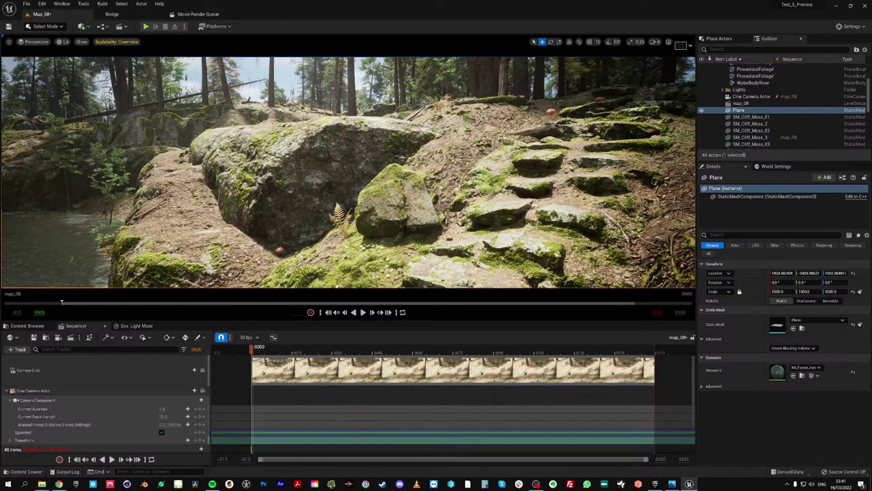
pyautogui.click(315, 178)
pyautogui.moveTo(208, 214); pyautogui.dragTo(271, 194)
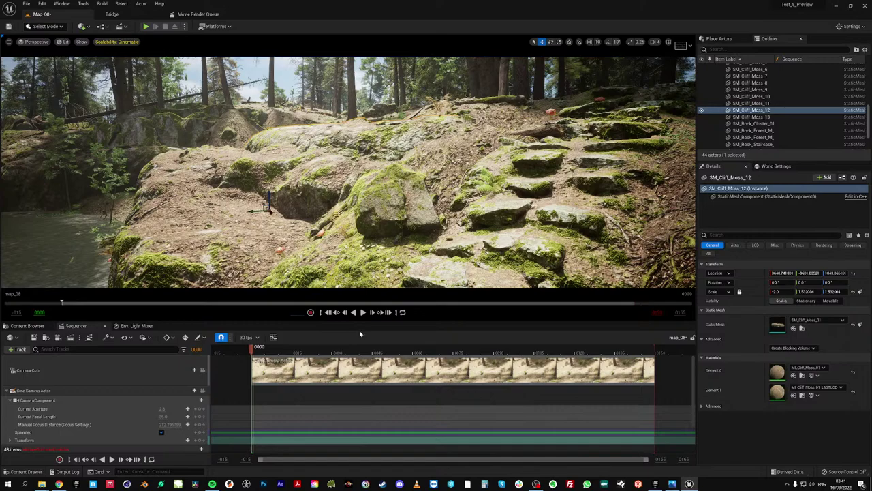
# Enlarge the viewport, switch it to Immersive Mode and frame the mossy boulder with the stone steps
pyautogui.moveTo(432, 319); pyautogui.dragTo(432, 401)
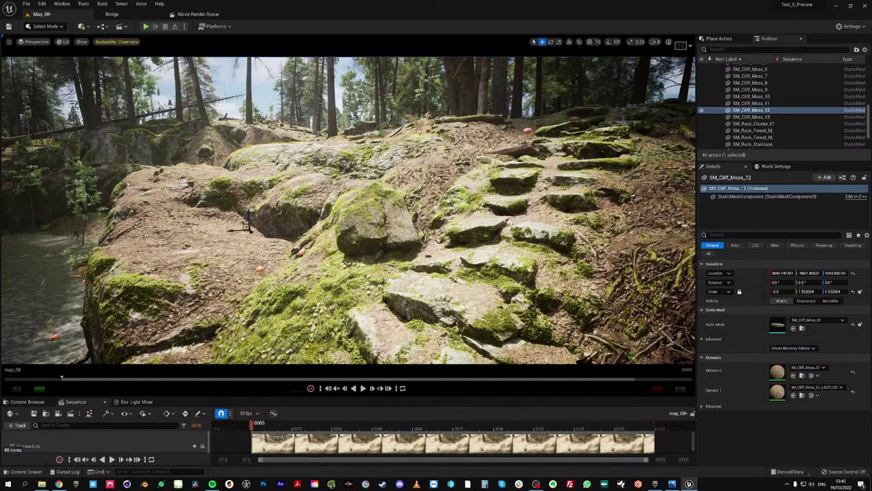
pyautogui.click(8, 42)
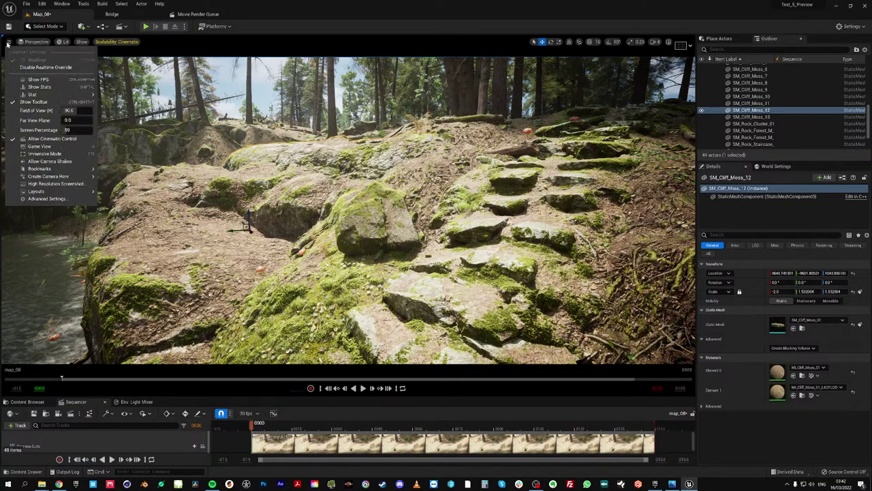
pyautogui.click(45, 153)
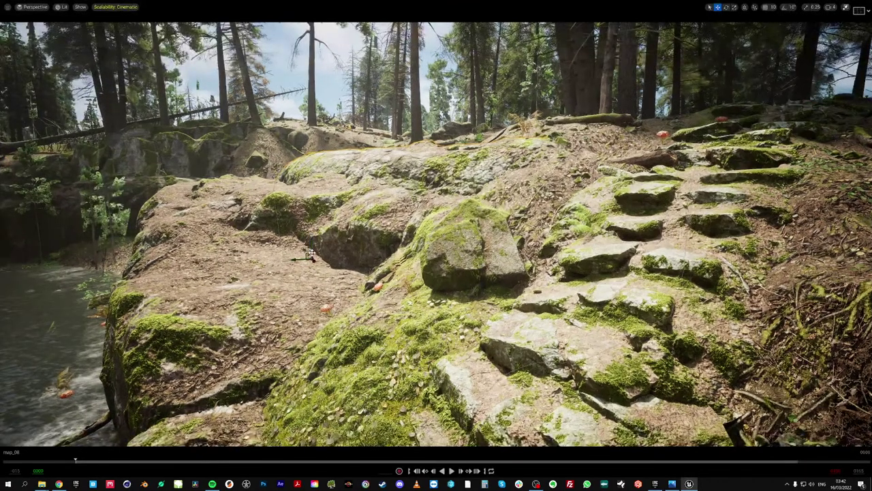
pyautogui.moveTo(311, 254)
pyautogui.mouseDown(button='right')
pyautogui.moveTo(319, 254)
pyautogui.moveTo(305, 243)
pyautogui.mouseUp(button='right')
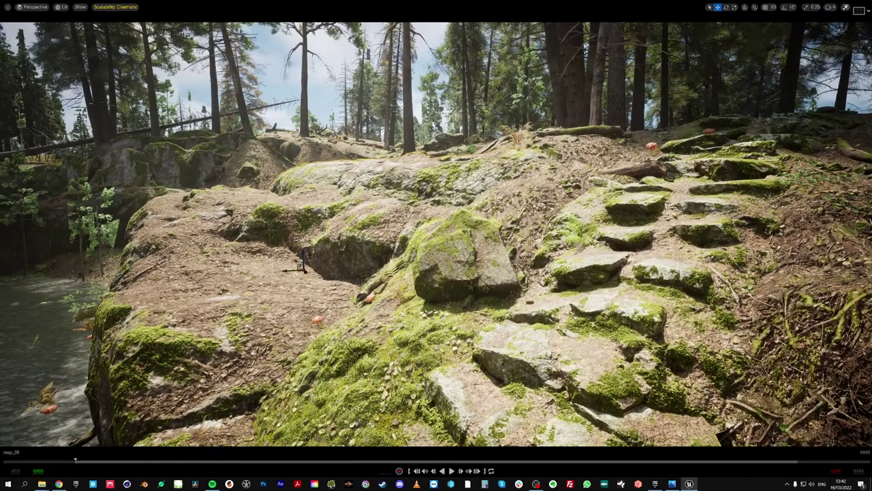